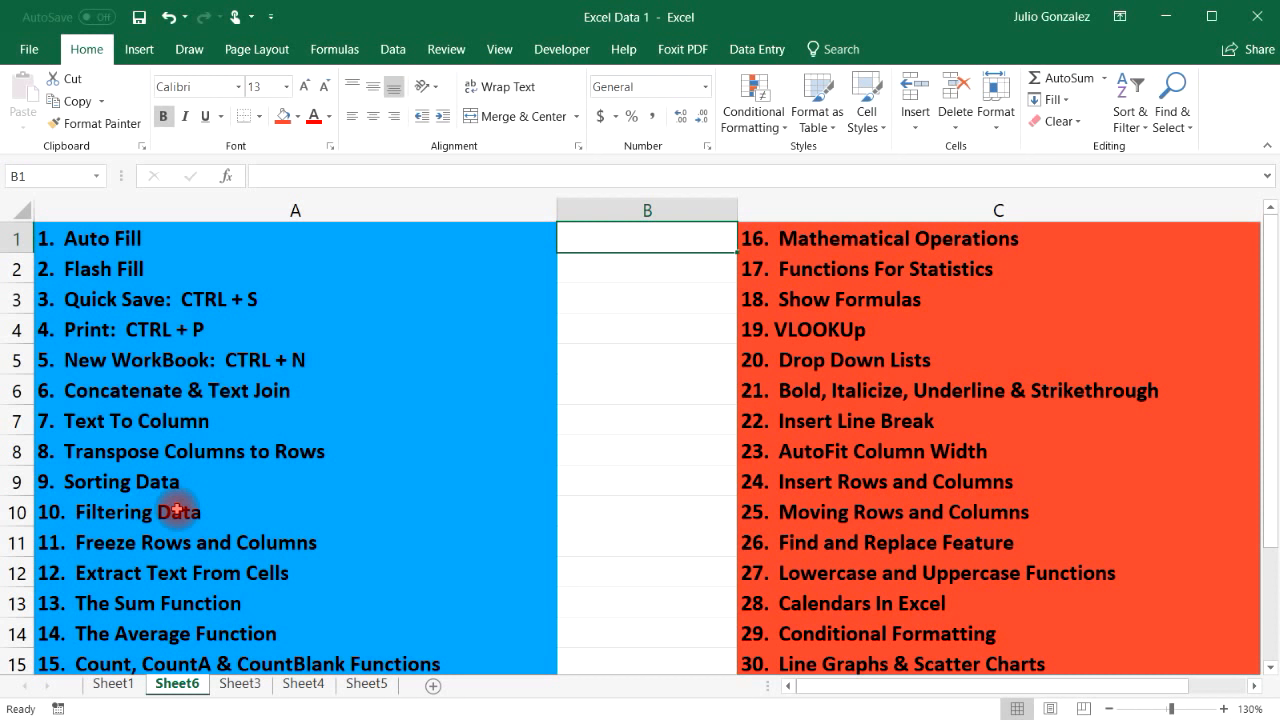
Step: Review the numbered list of Excel topics on Sheet6, from basic functions through formatting and charts
left_click(904, 244)
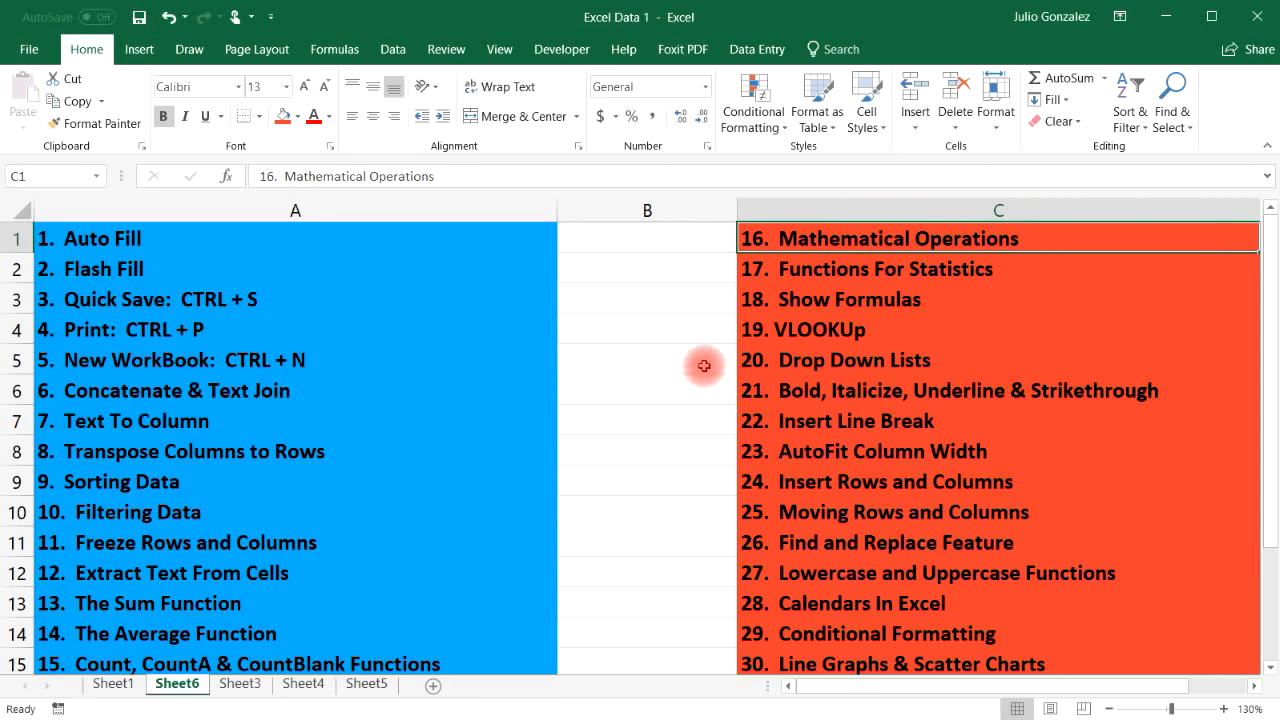
left_click(220, 604)
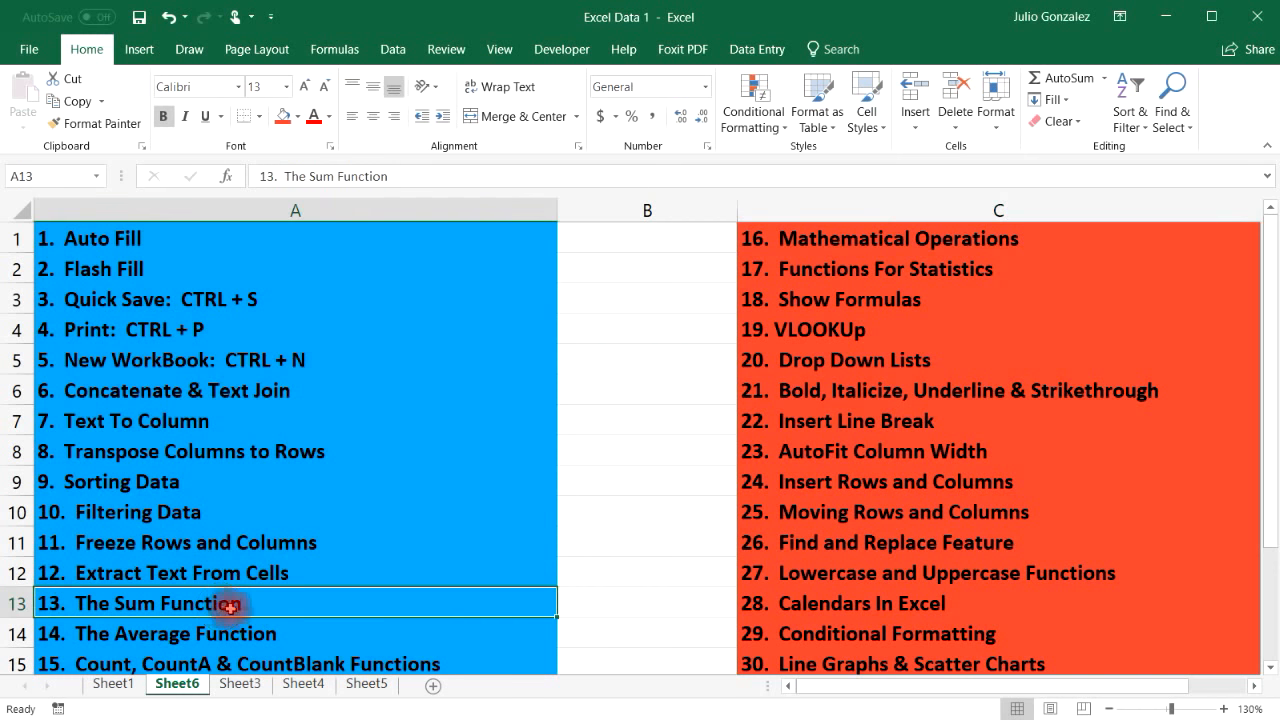
left_click(243, 634)
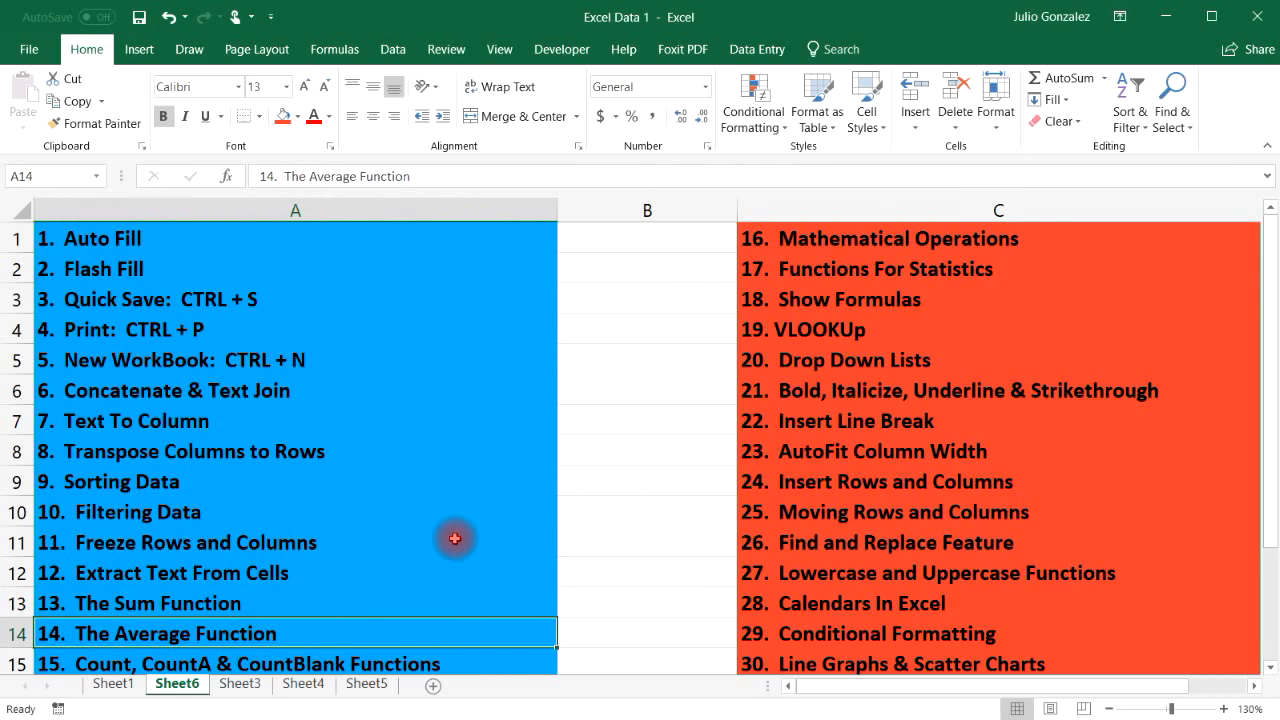
left_click(878, 272)
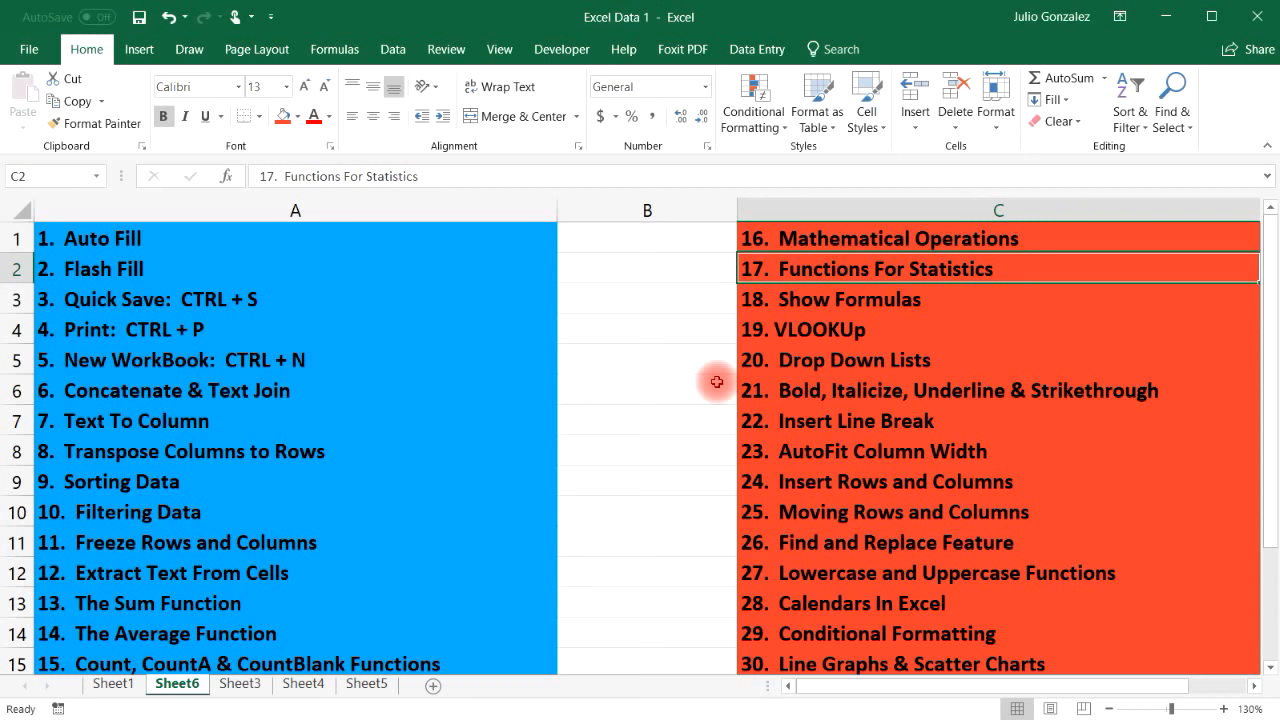
left_click(853, 334)
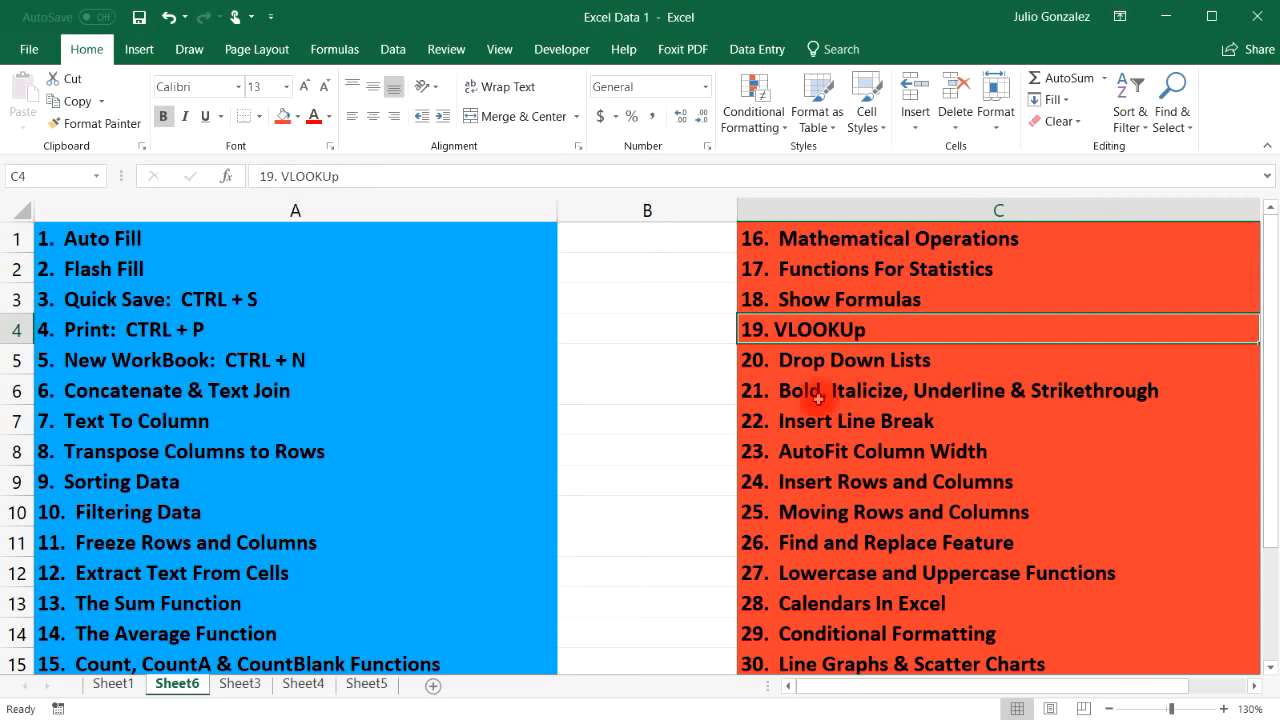
left_click(848, 398)
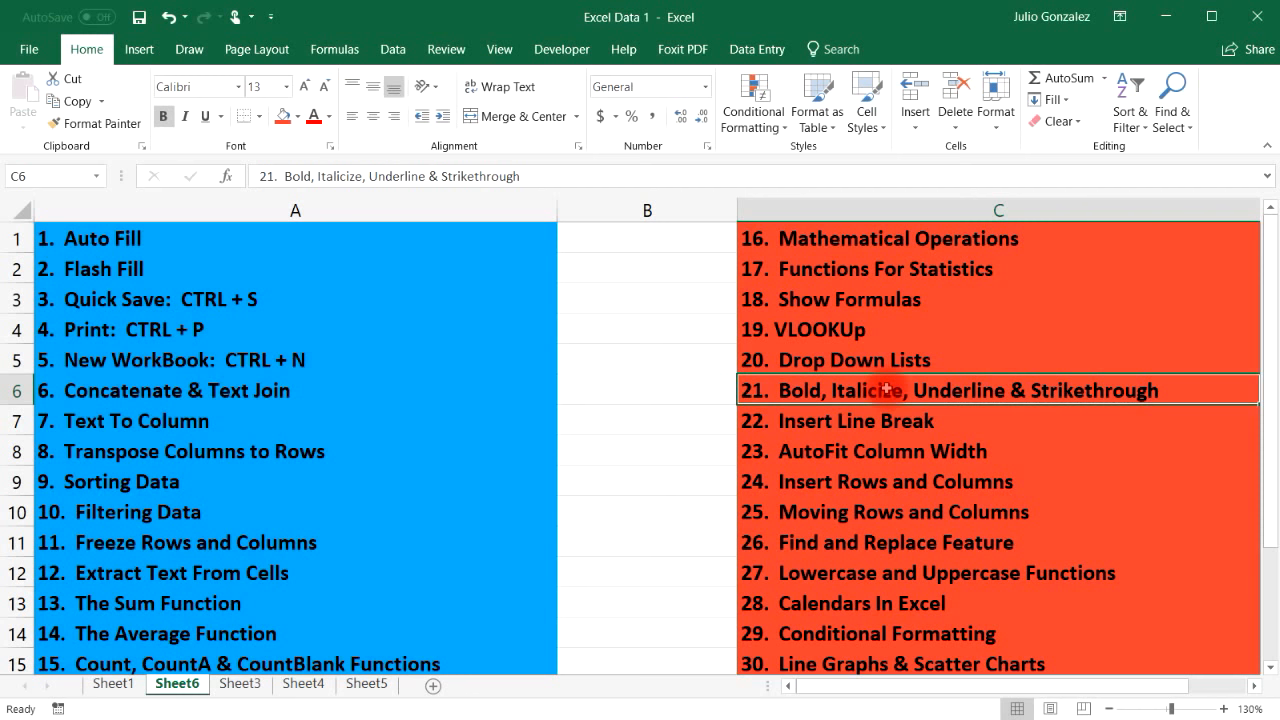
left_click(872, 514)
left_click(900, 541)
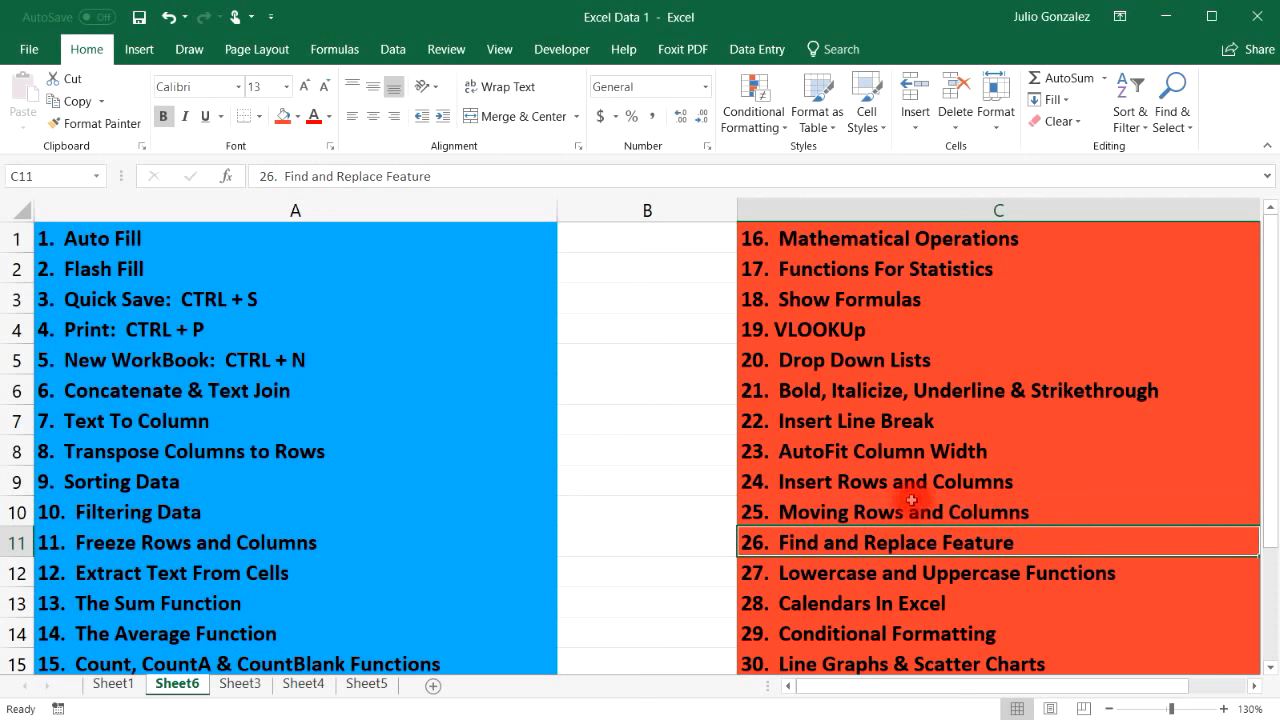
left_click(856, 606)
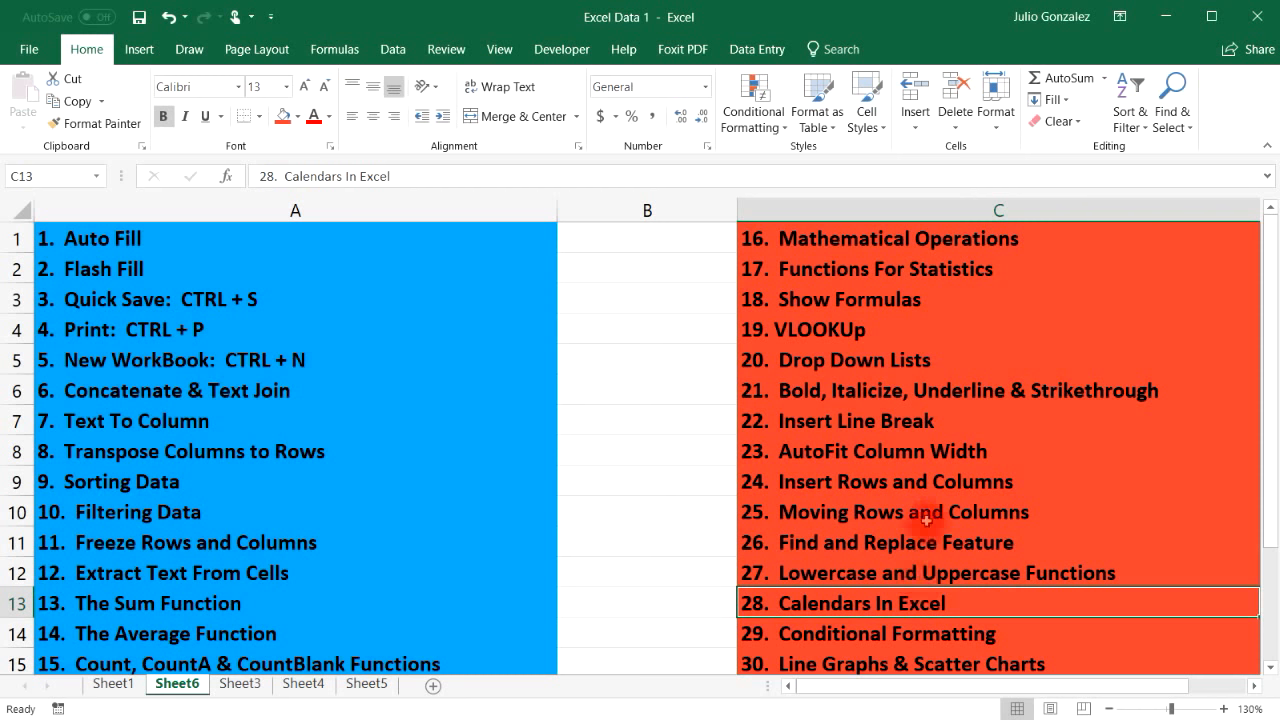
left_click(903, 666)
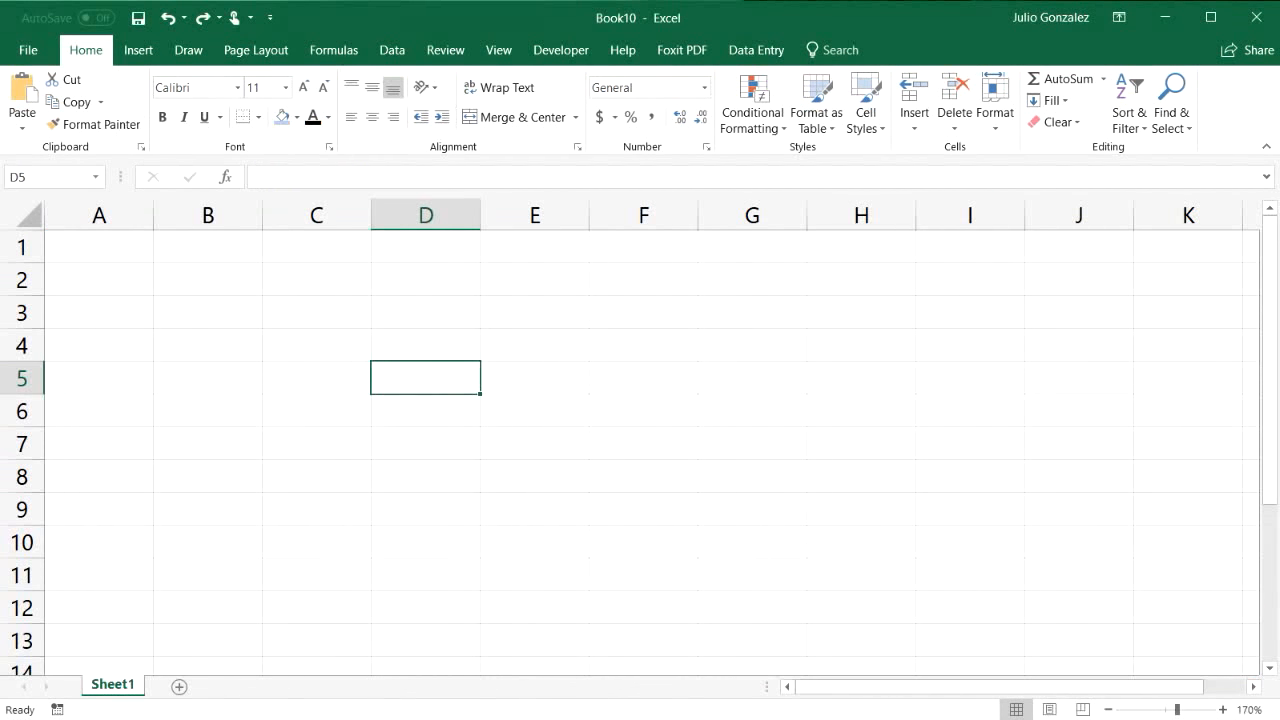
Step: Merge and center cells D1:F1 and enter the title "1. Autofill" in the merged cell
left_click_drag(423, 246, 638, 259)
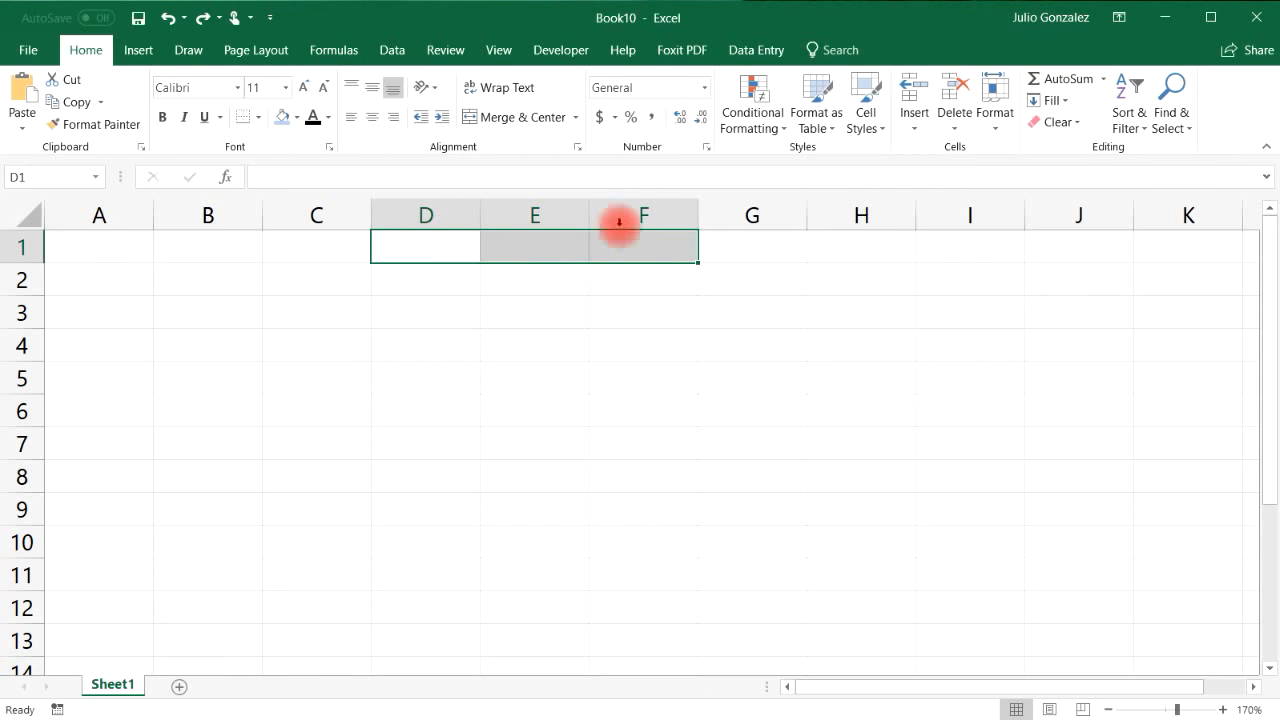
left_click(576, 118)
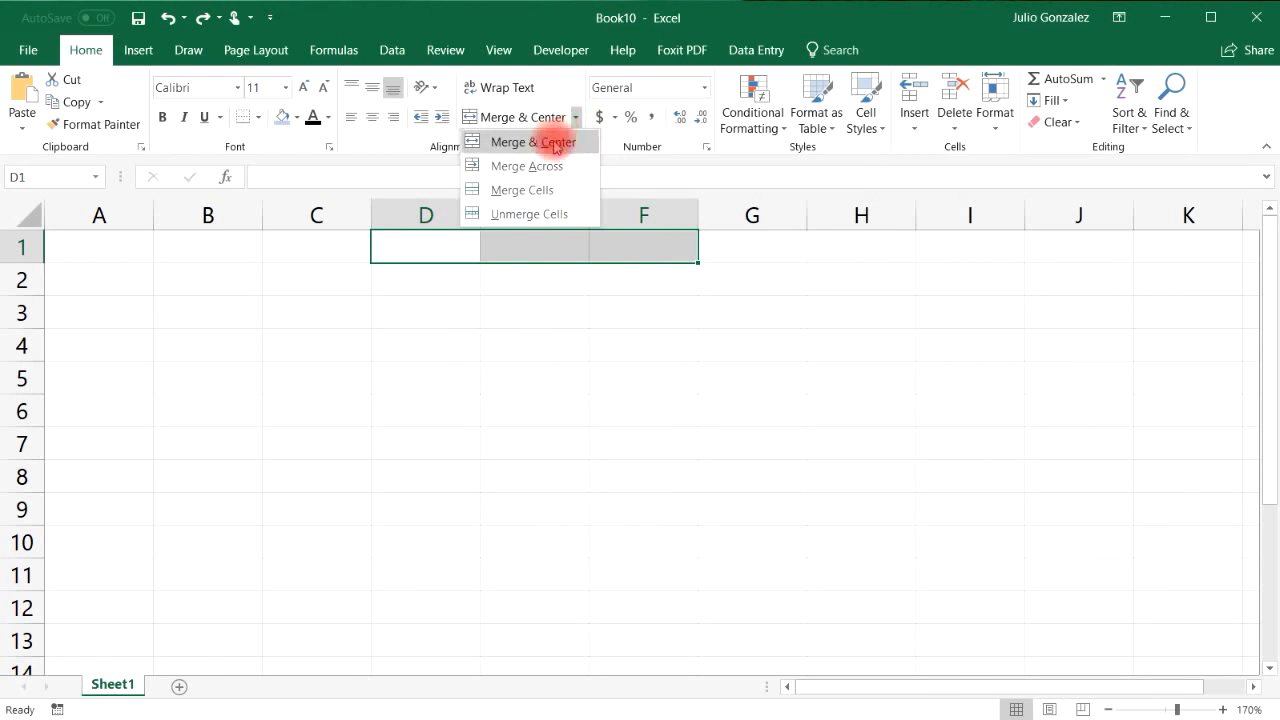
left_click(545, 141)
double_click(514, 247)
type("1.  Autofill")
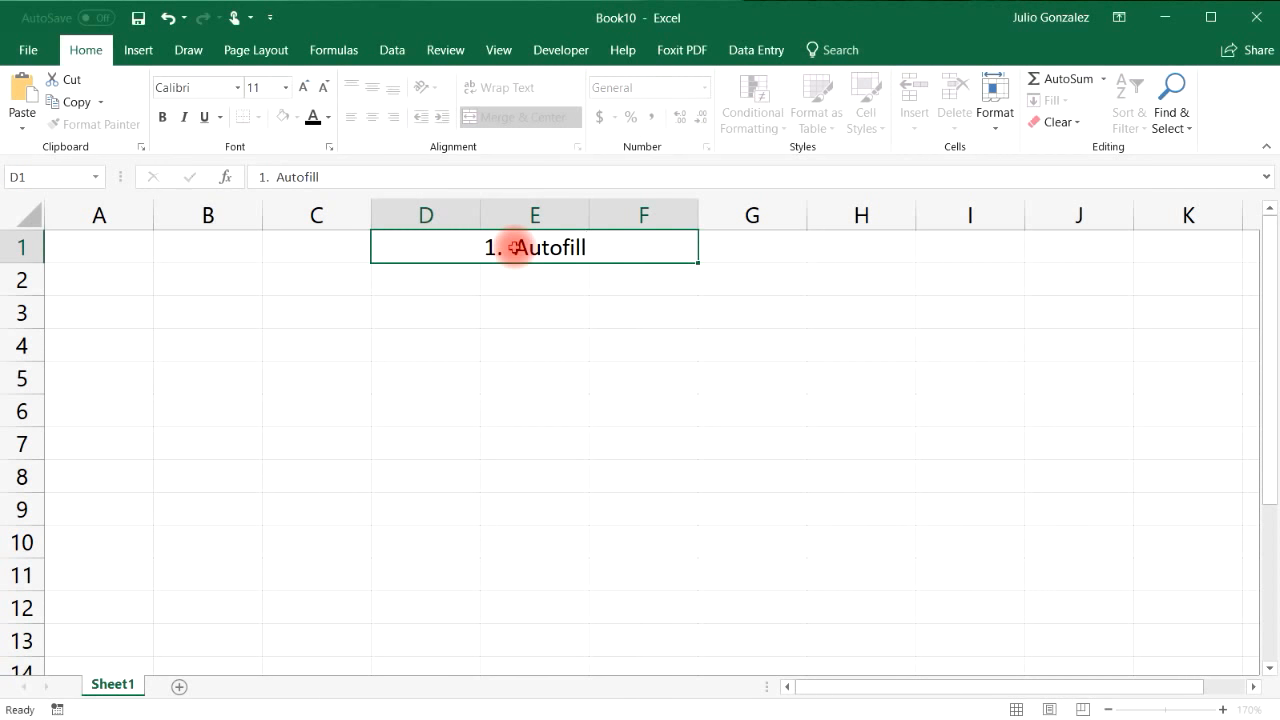
key("Return")
Step: Enter January in B2 and autofill the months down column B to November in B12
left_click(222, 284)
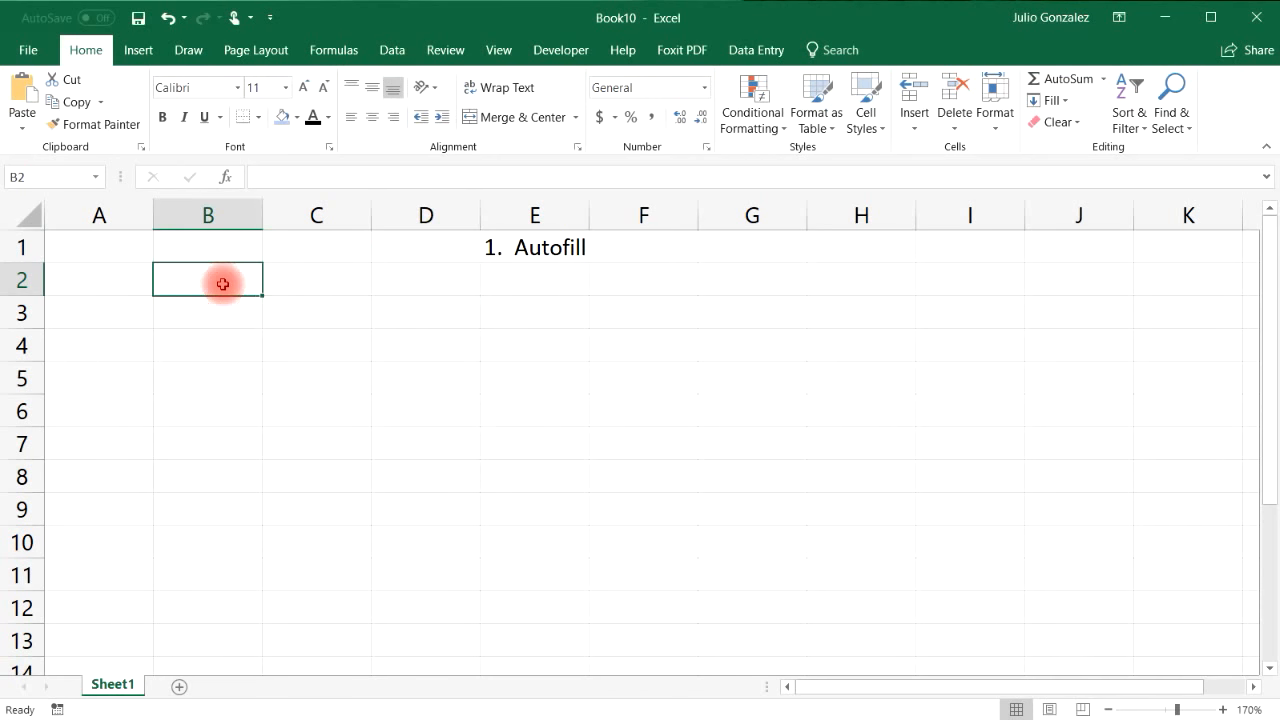
type("Januarry")
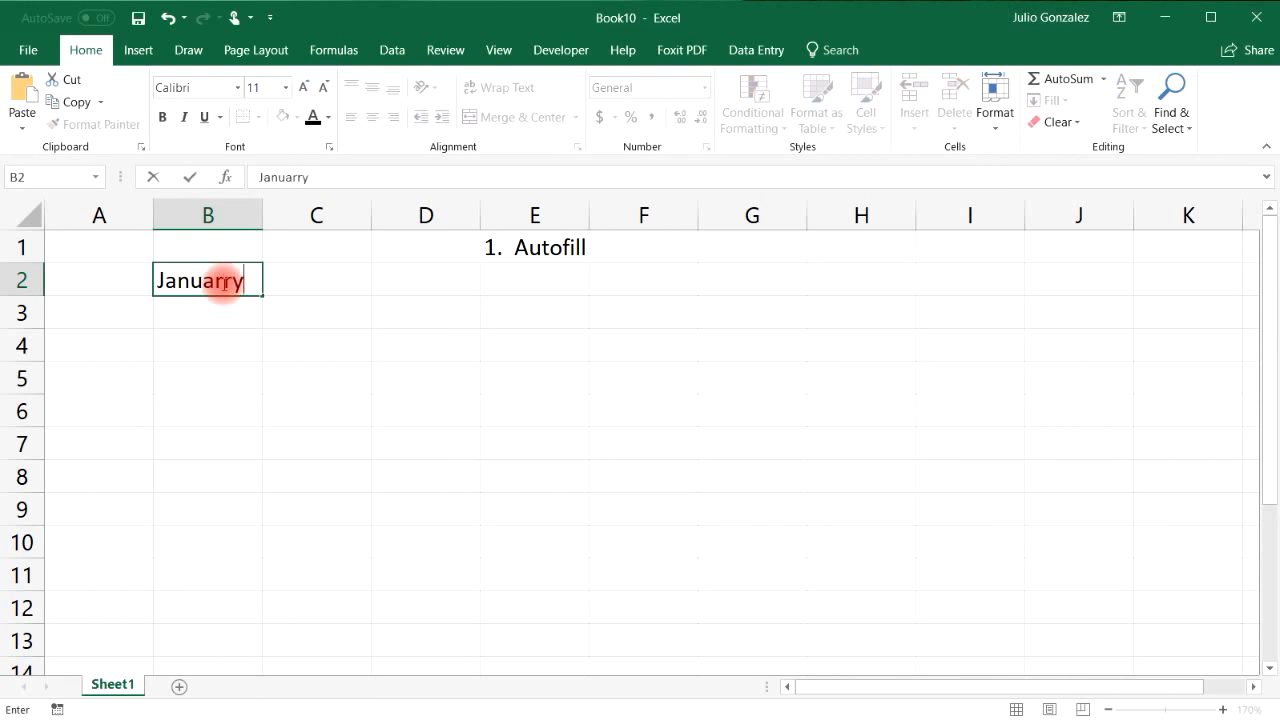
key("BackSpace")
key("BackSpace")
type("y")
key("Return")
left_click(222, 283)
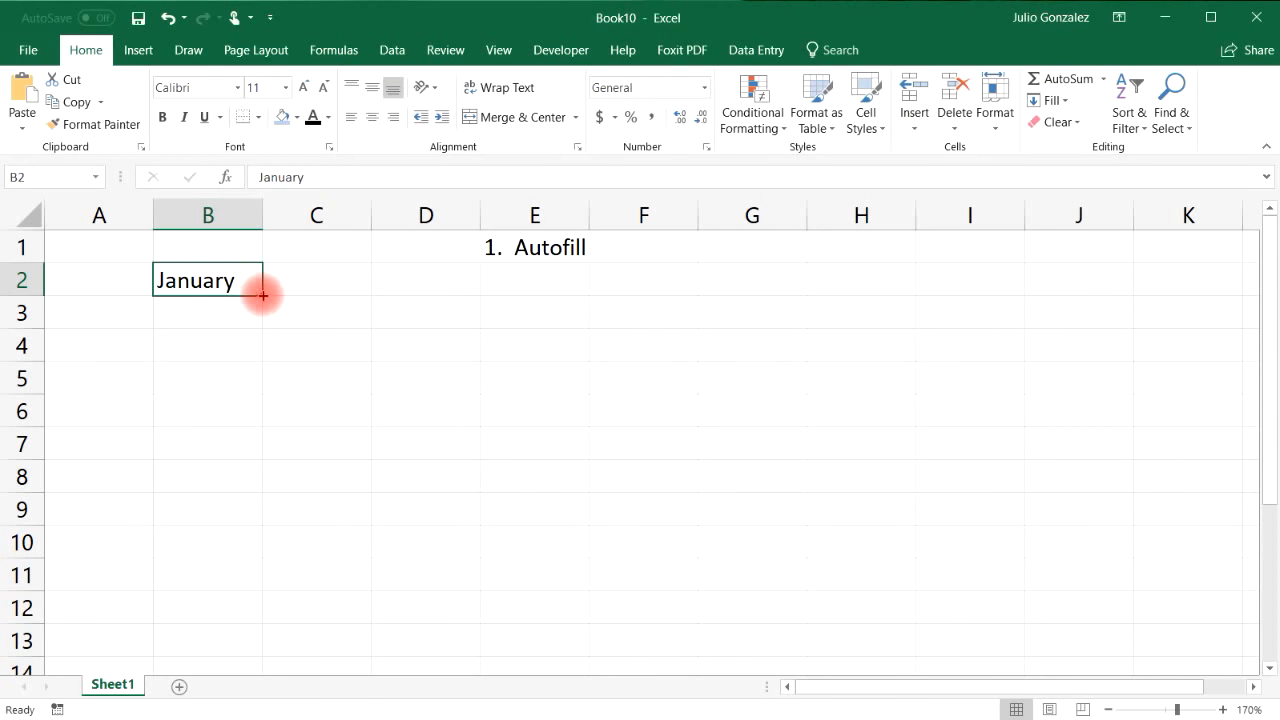
left_click_drag(263, 295, 251, 617)
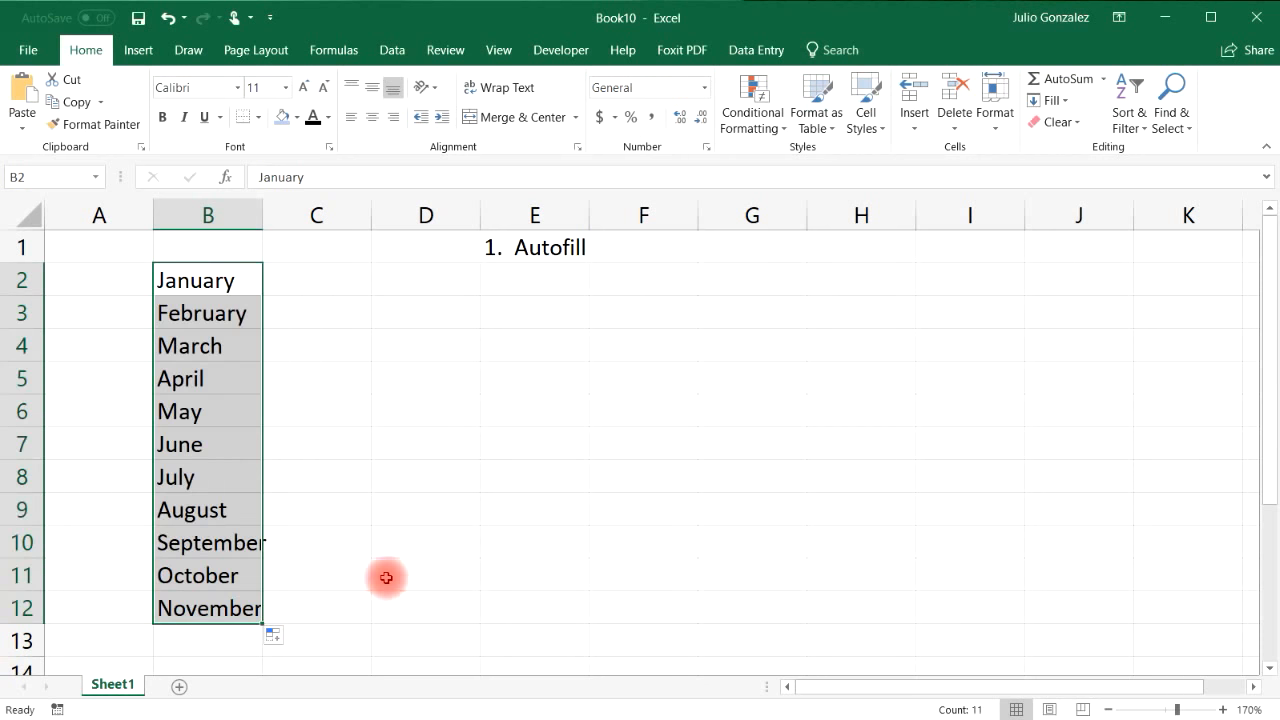
left_click(338, 610)
Step: Try autofilling the months from B2 across row 2 to August in I2, and undo that fill
left_click(228, 280)
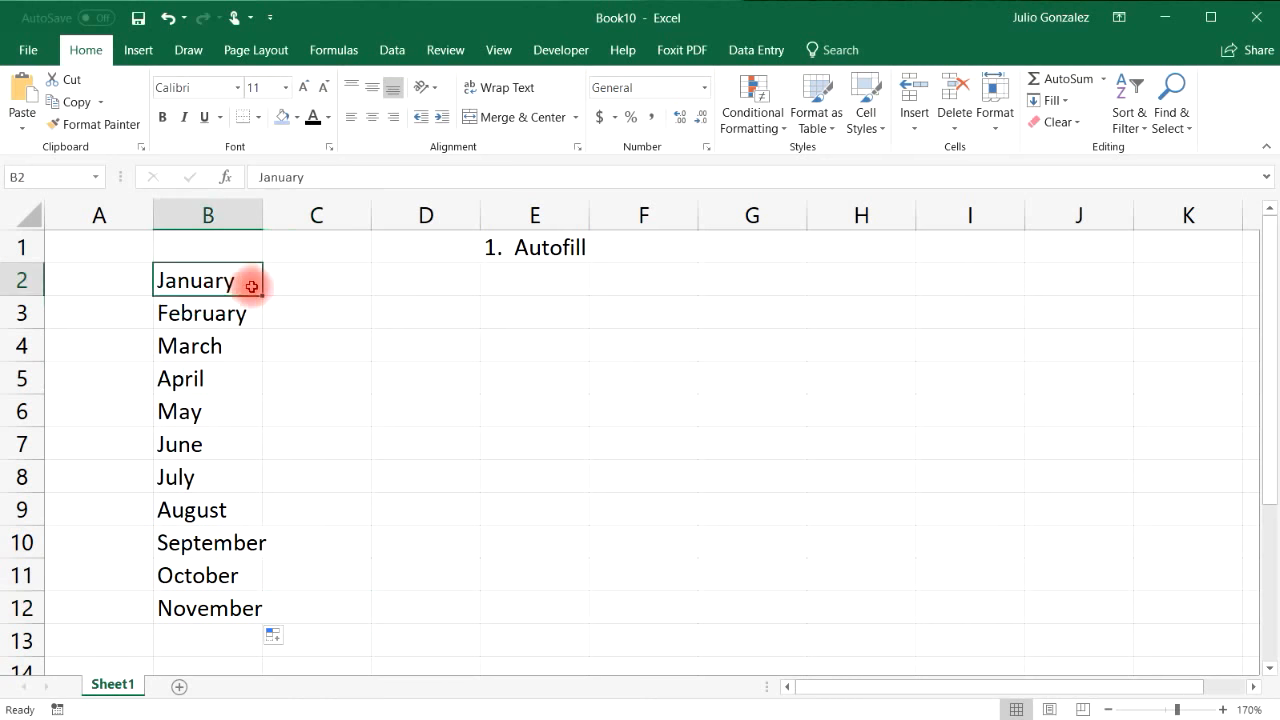
left_click_drag(263, 293, 986, 283)
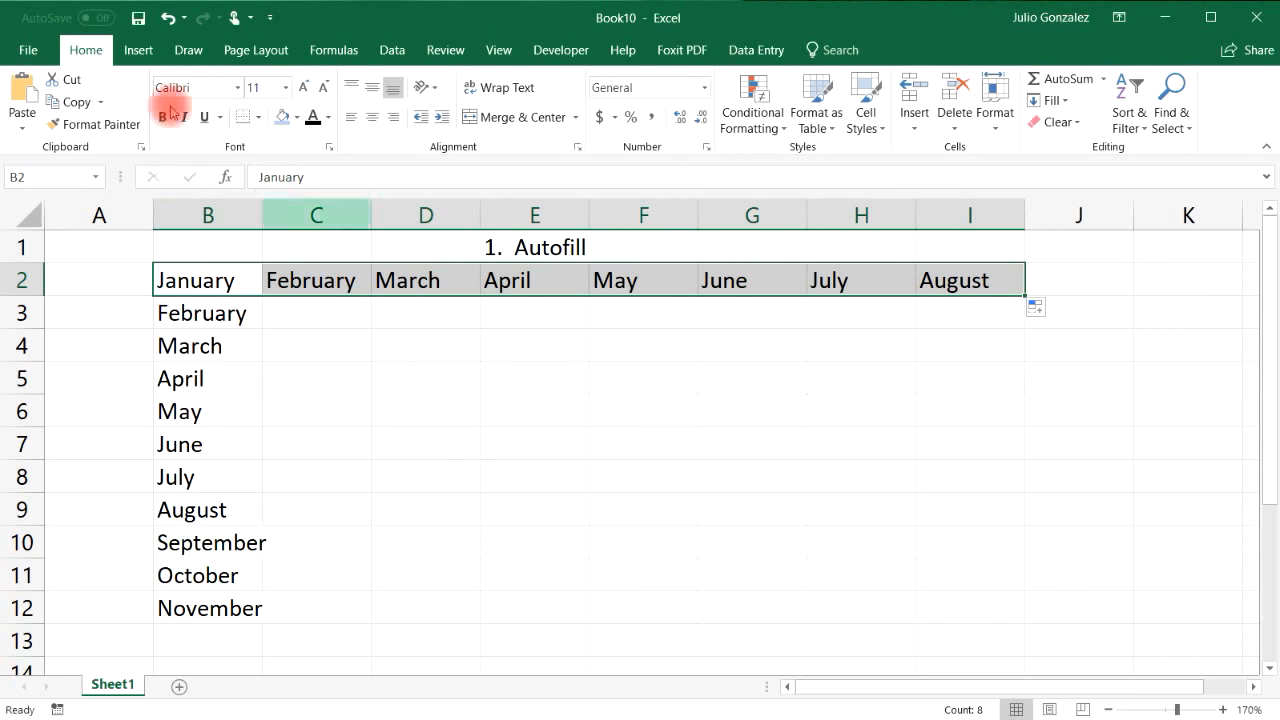
left_click(168, 20)
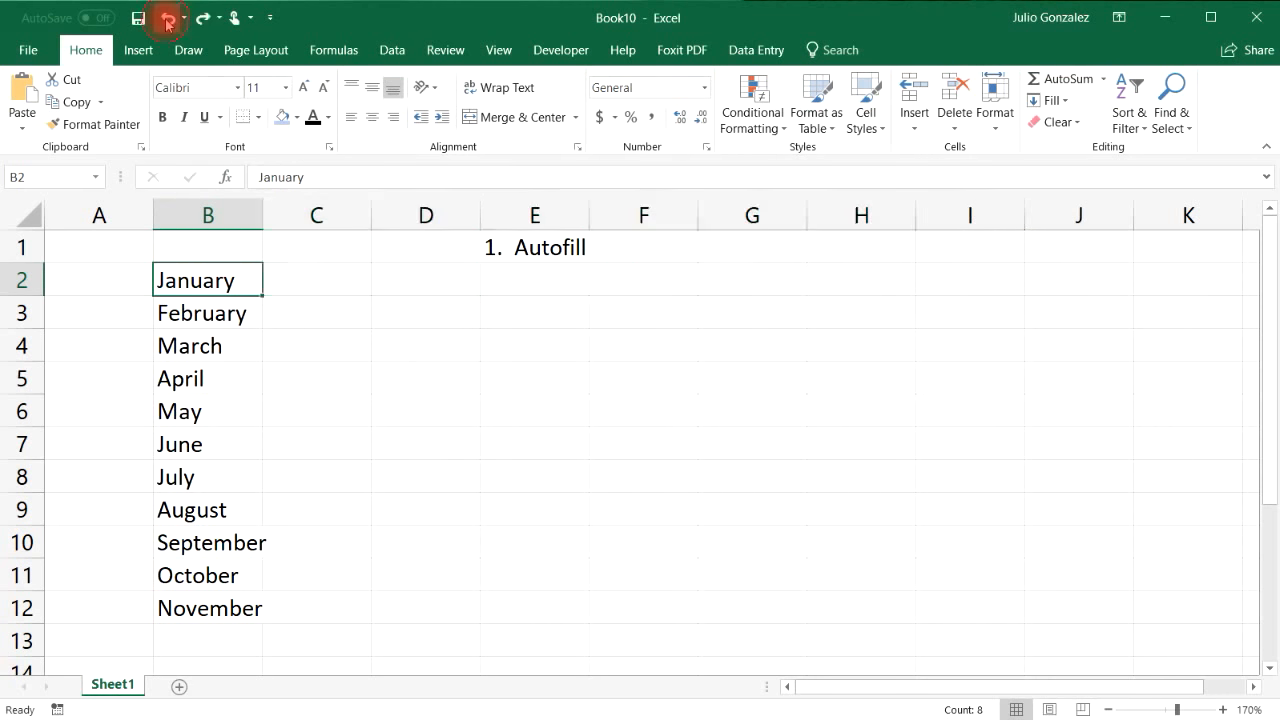
Step: Widen column B slightly to fit the month names, and autofill a first name from C2 down to C12
left_click(344, 278)
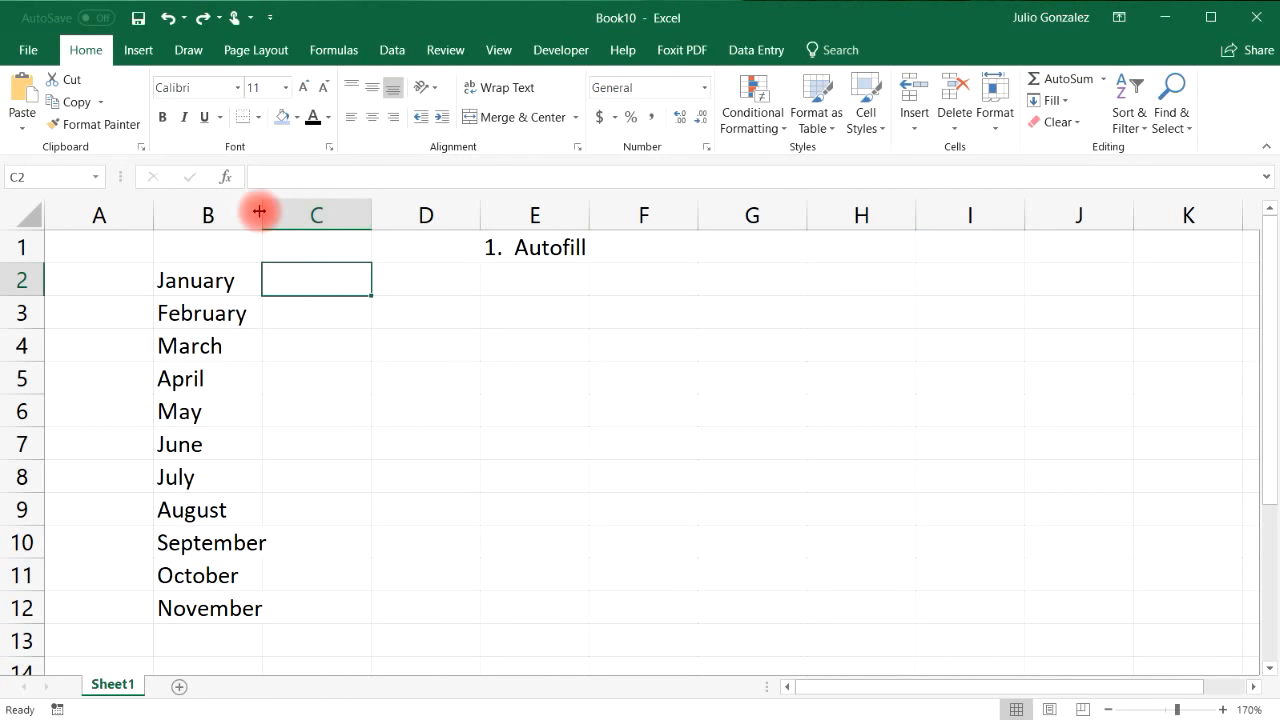
left_click_drag(259, 211, 283, 211)
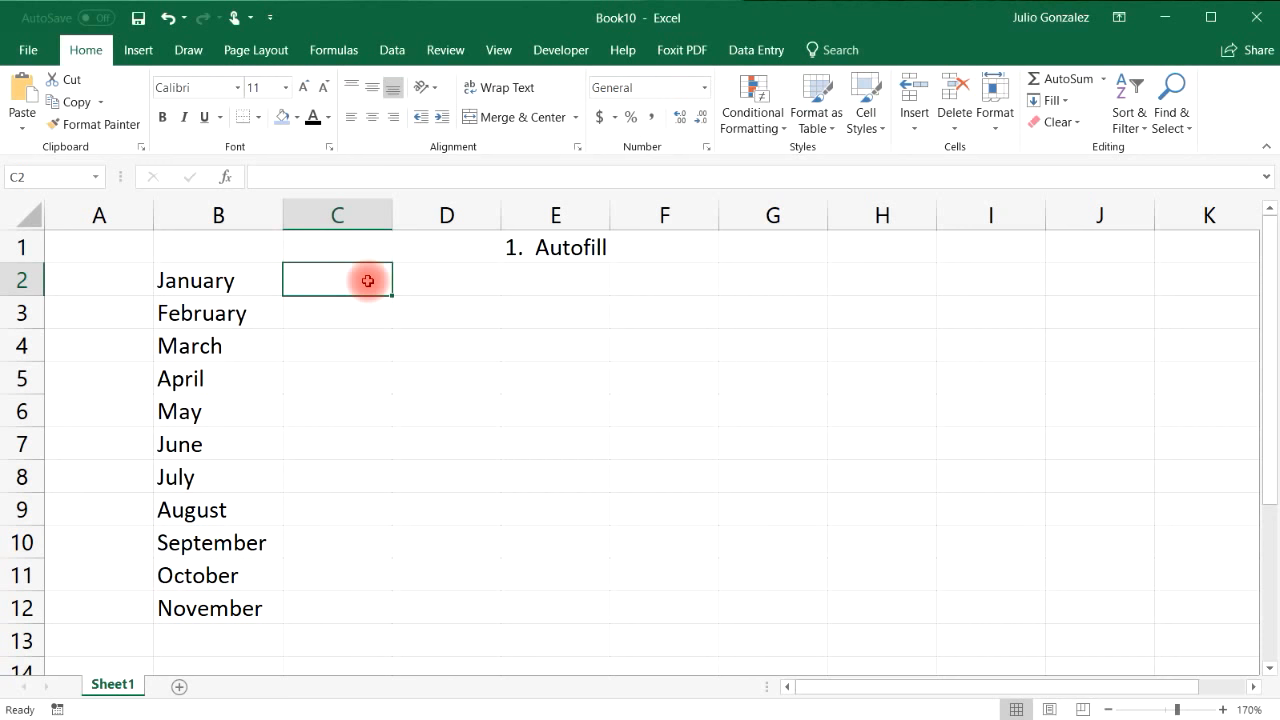
type("Mary")
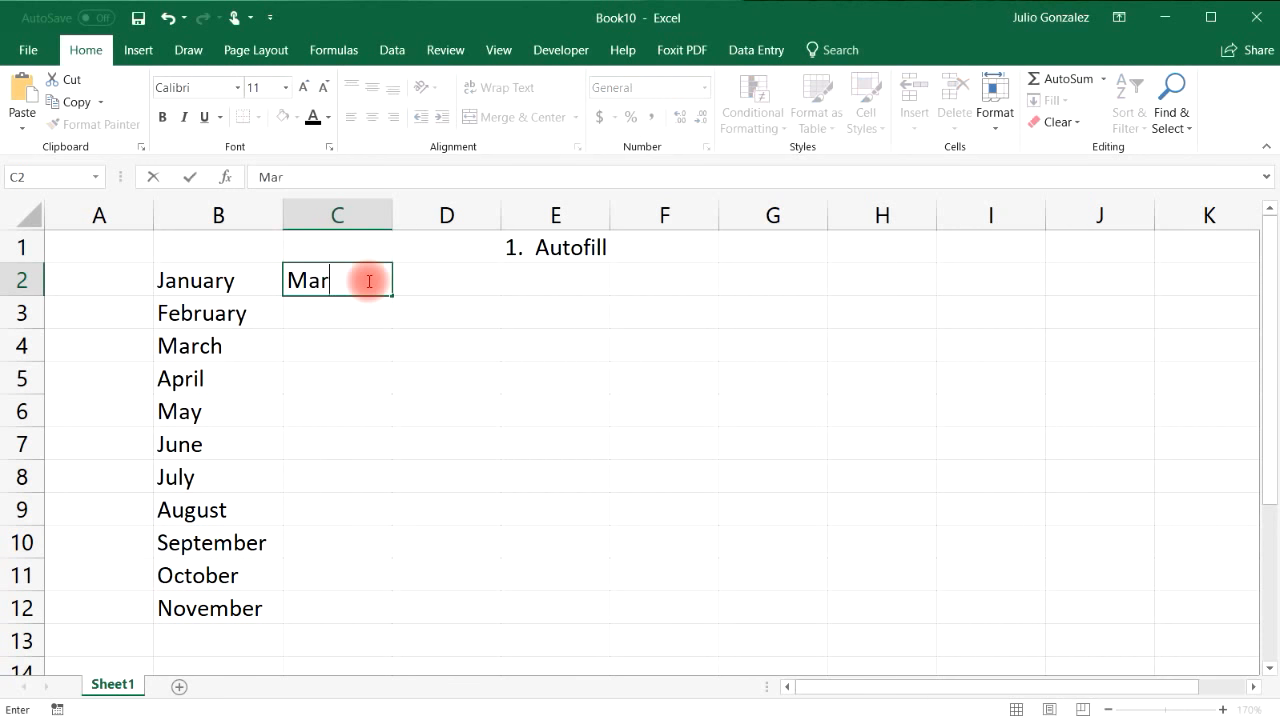
key("Return")
left_click(368, 281)
left_click_drag(391, 294, 377, 612)
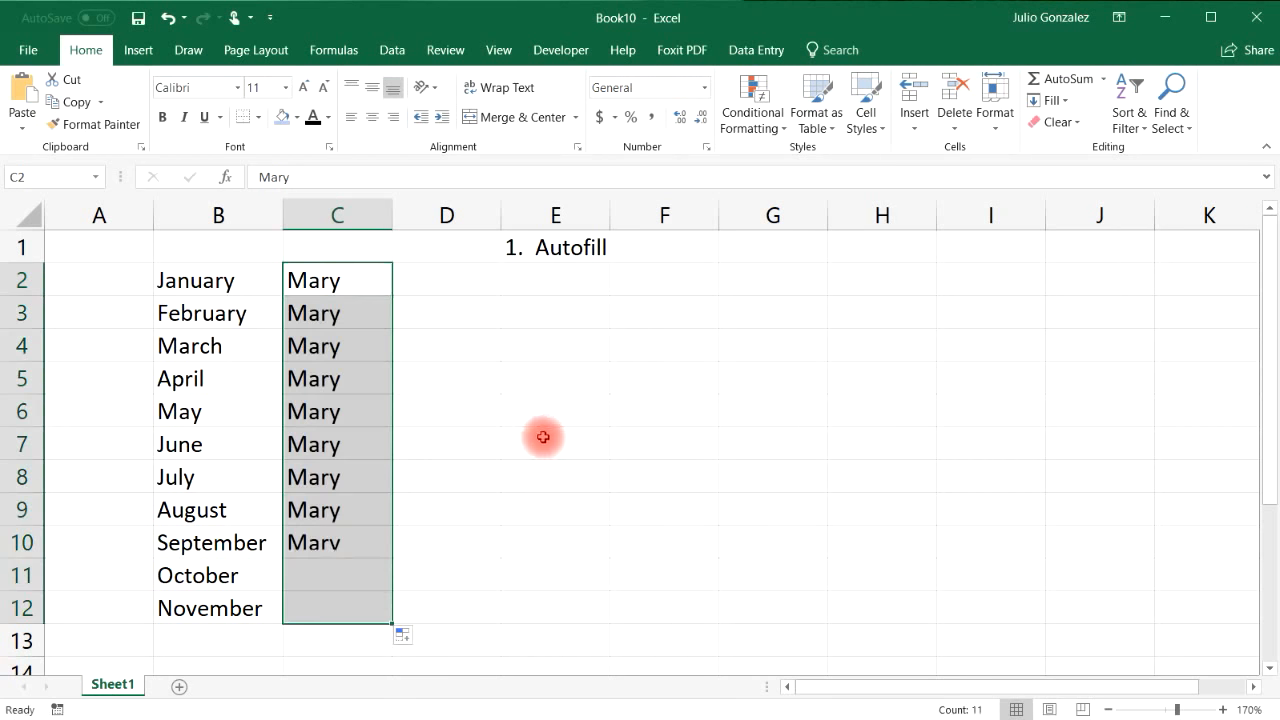
Step: Enter 5 in D2 and autofill the same number down to D12
left_click(457, 277)
type("5")
left_click(496, 346)
left_click(487, 279)
left_click_drag(497, 293, 482, 618)
Step: Enter Jan in E2 and autofill the abbreviated months down to Dec in E13
left_click(571, 280)
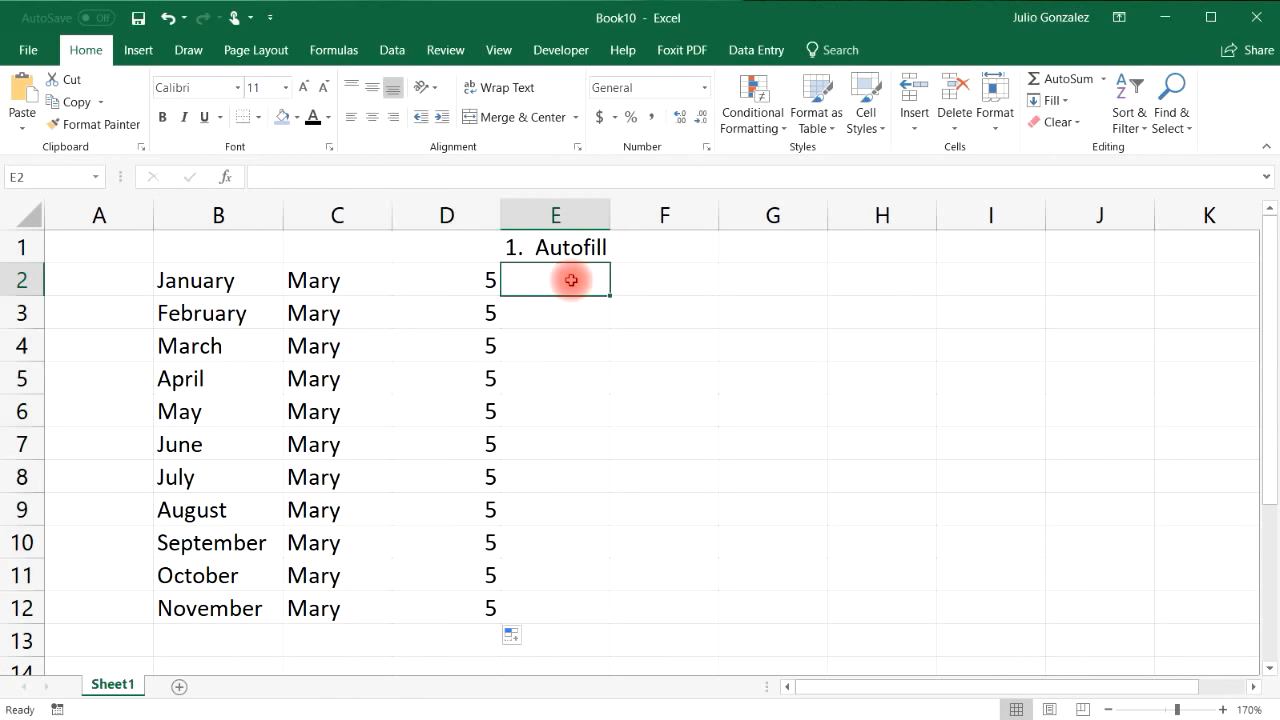
type("Jan")
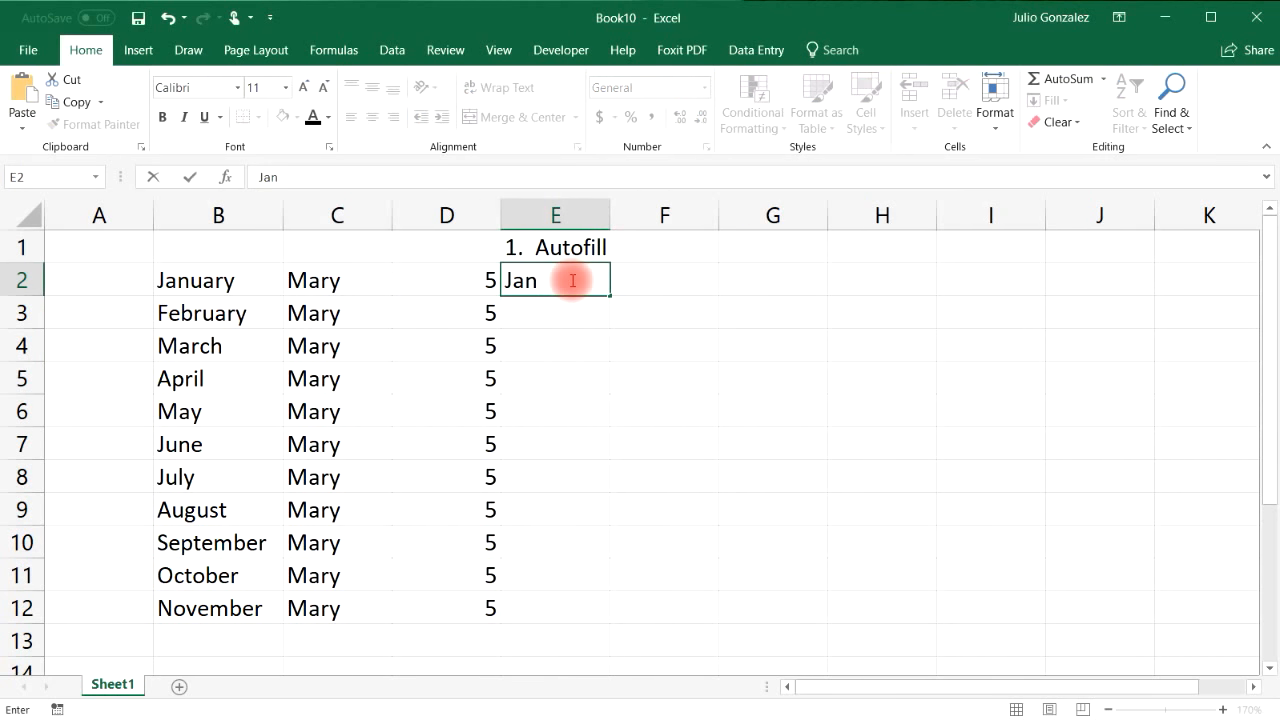
key("Return")
left_click(571, 280)
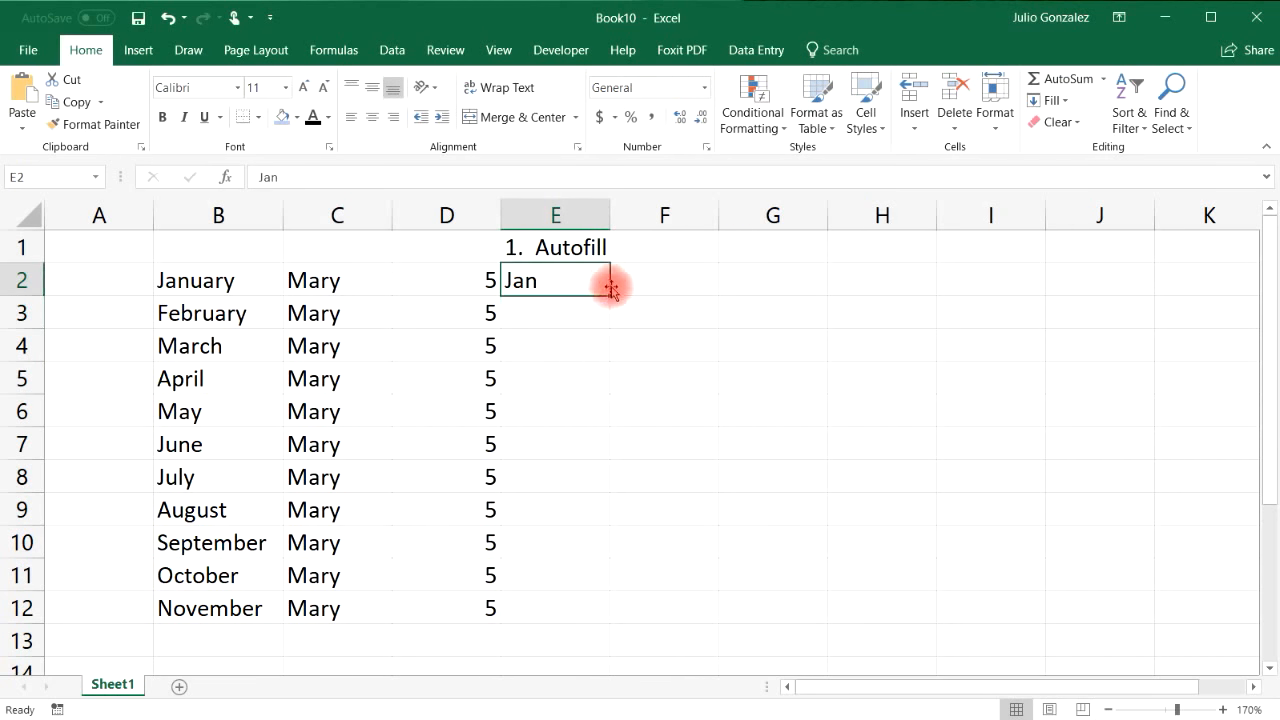
left_click_drag(607, 294, 600, 649)
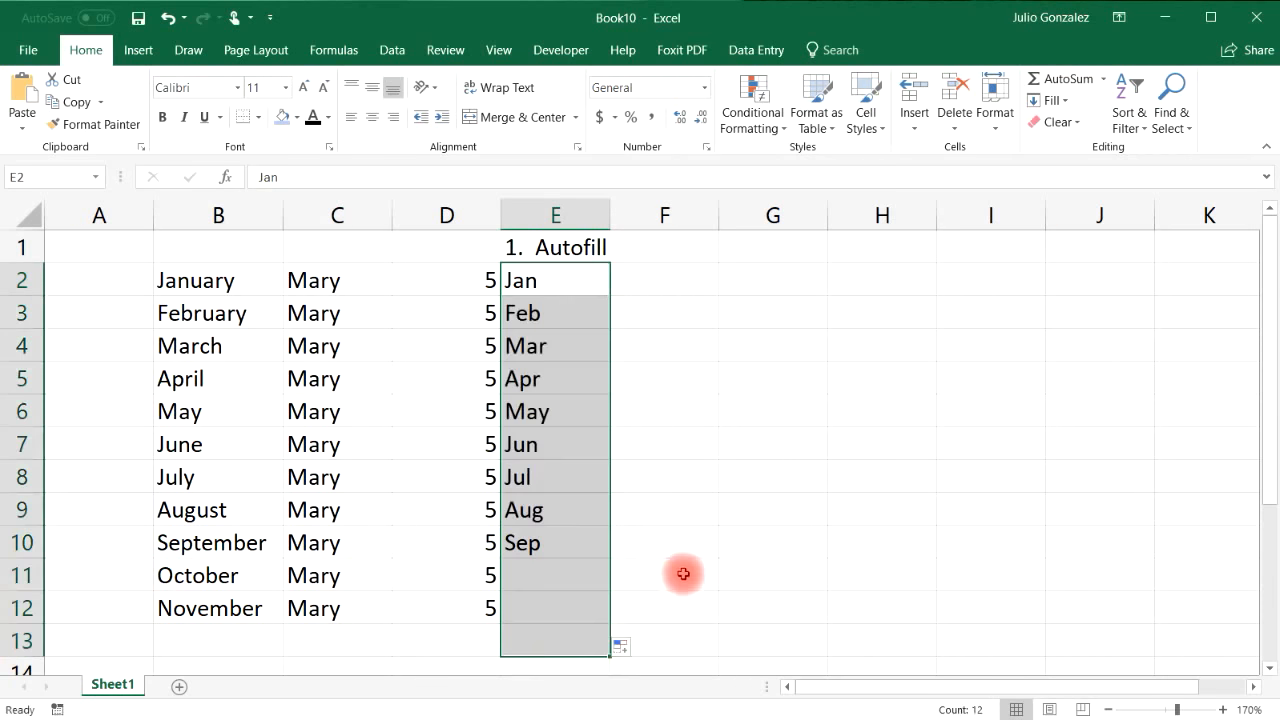
Step: Enter 3 in F2 and 6 in F3, and autofill the series from both cells down to F12
left_click(687, 273)
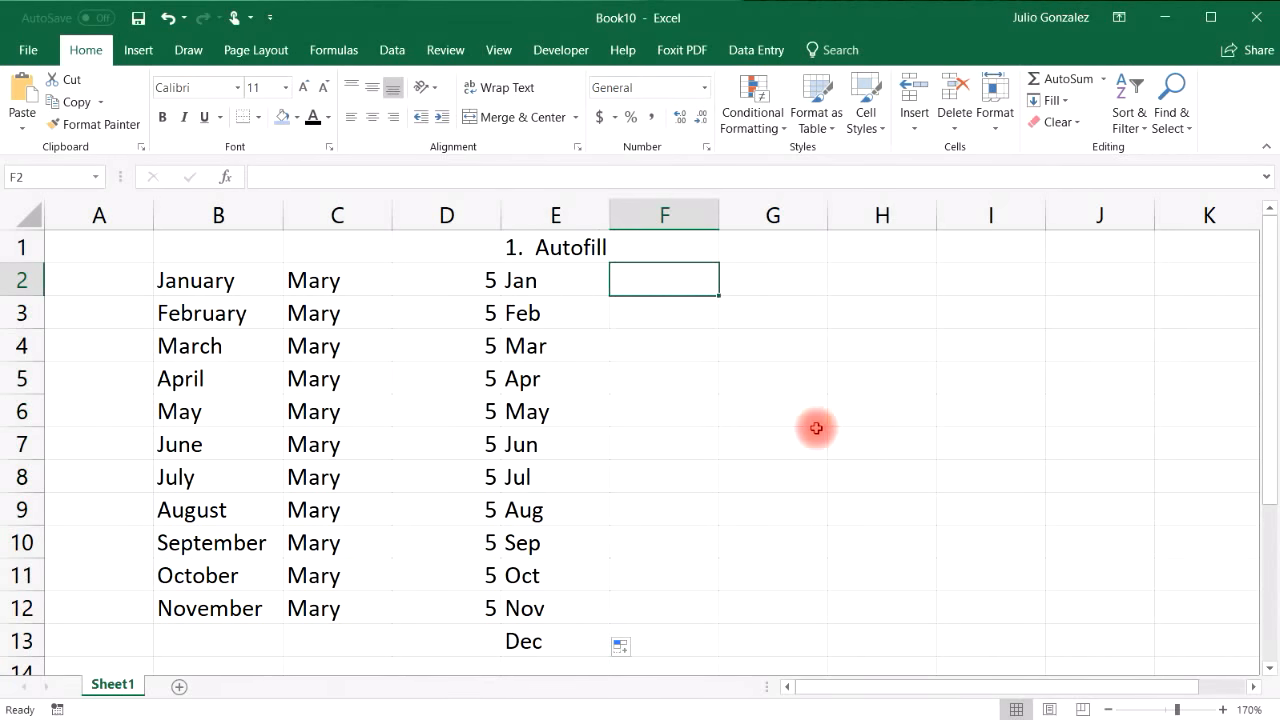
left_click(670, 280)
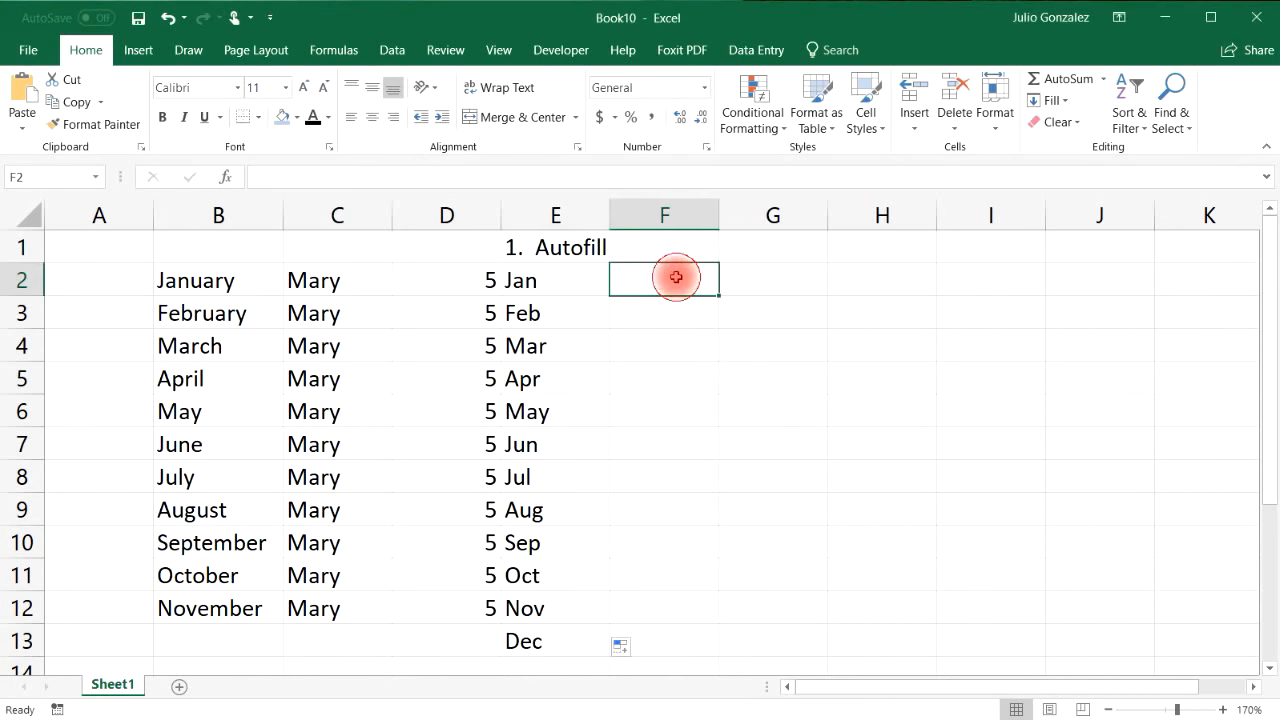
type("3")
left_click(682, 310)
type("6")
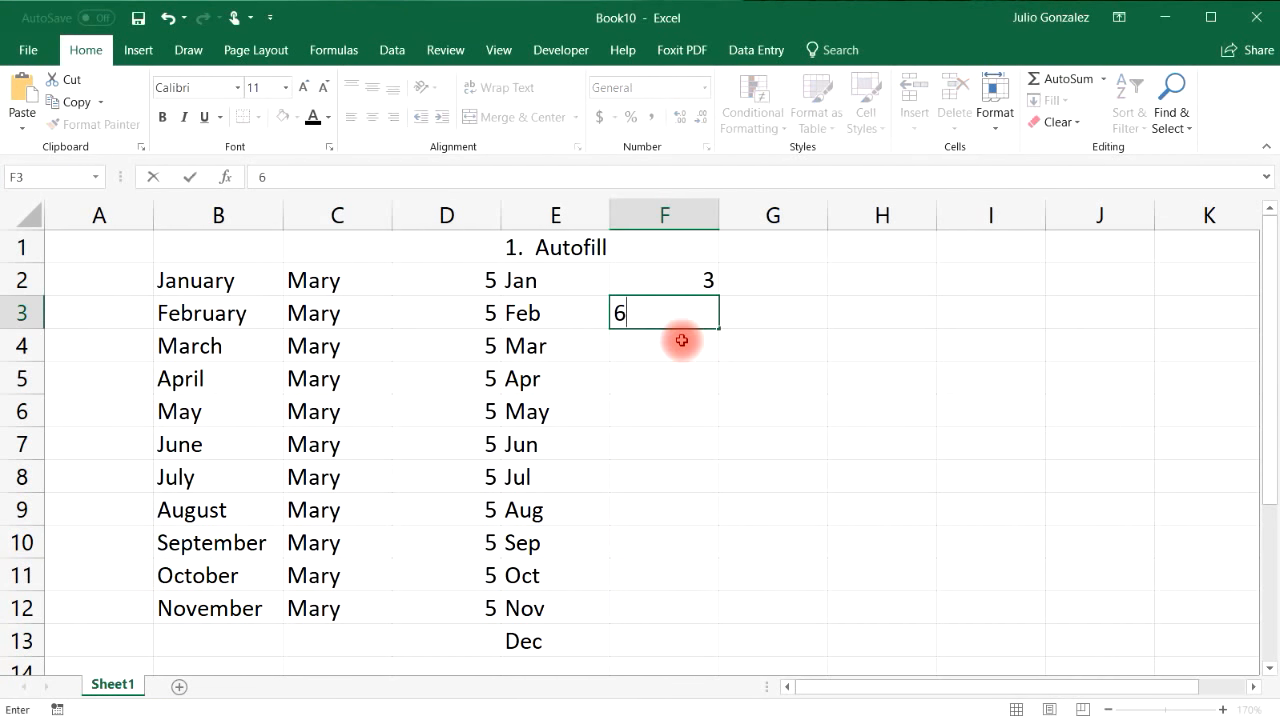
left_click(677, 346)
left_click(708, 280)
left_click_drag(708, 280, 697, 314)
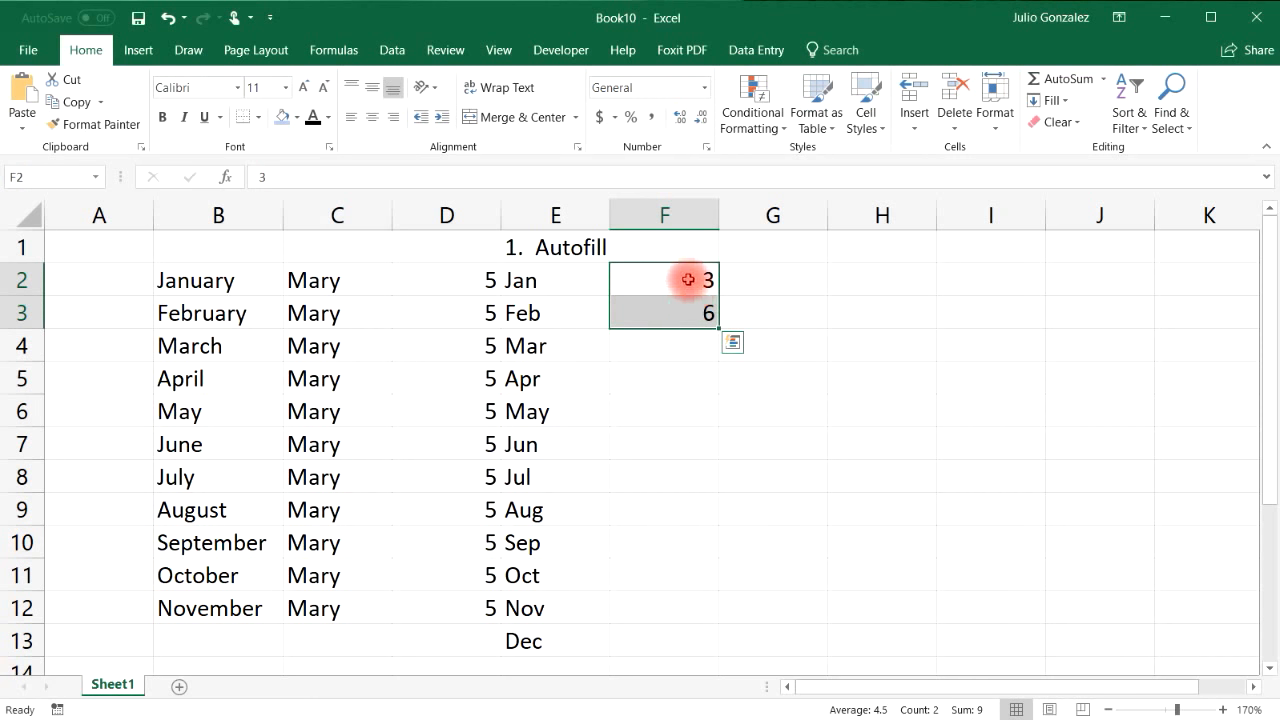
left_click_drag(717, 327, 694, 628)
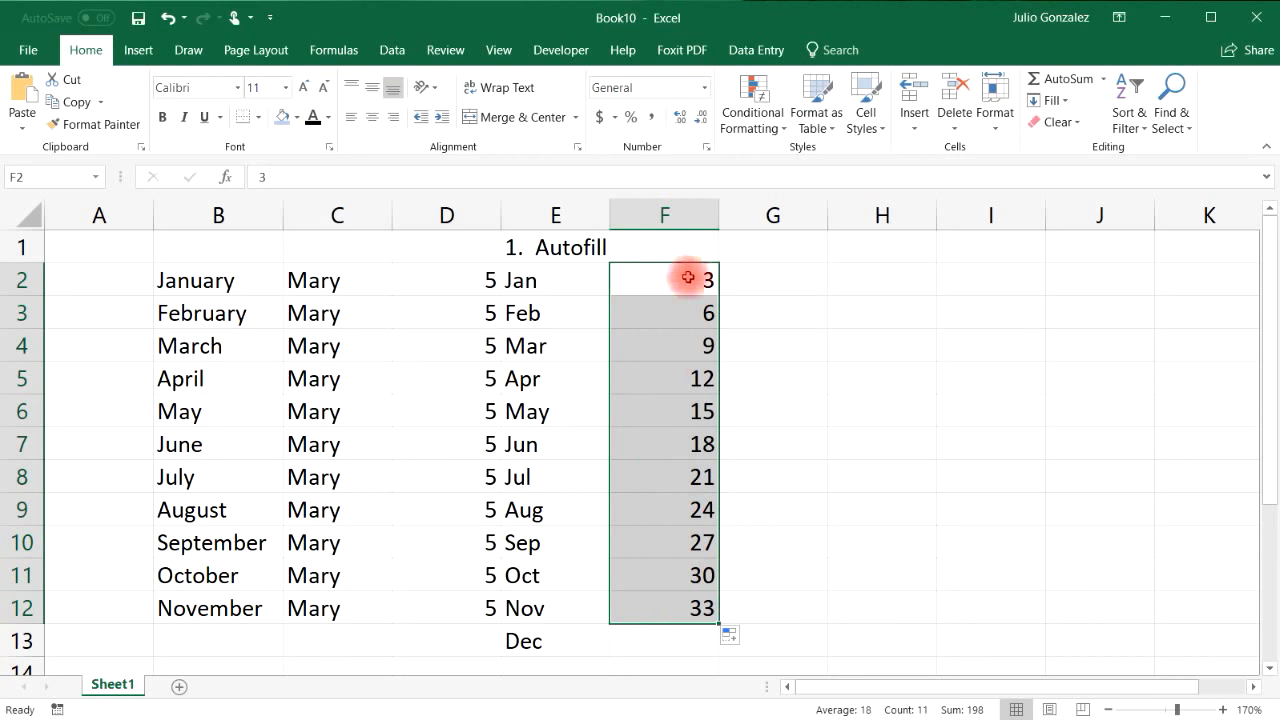
Step: Enter 7, 12 and 17 in G2:G4 and autofill the series from these three cells down to G12
left_click(790, 282)
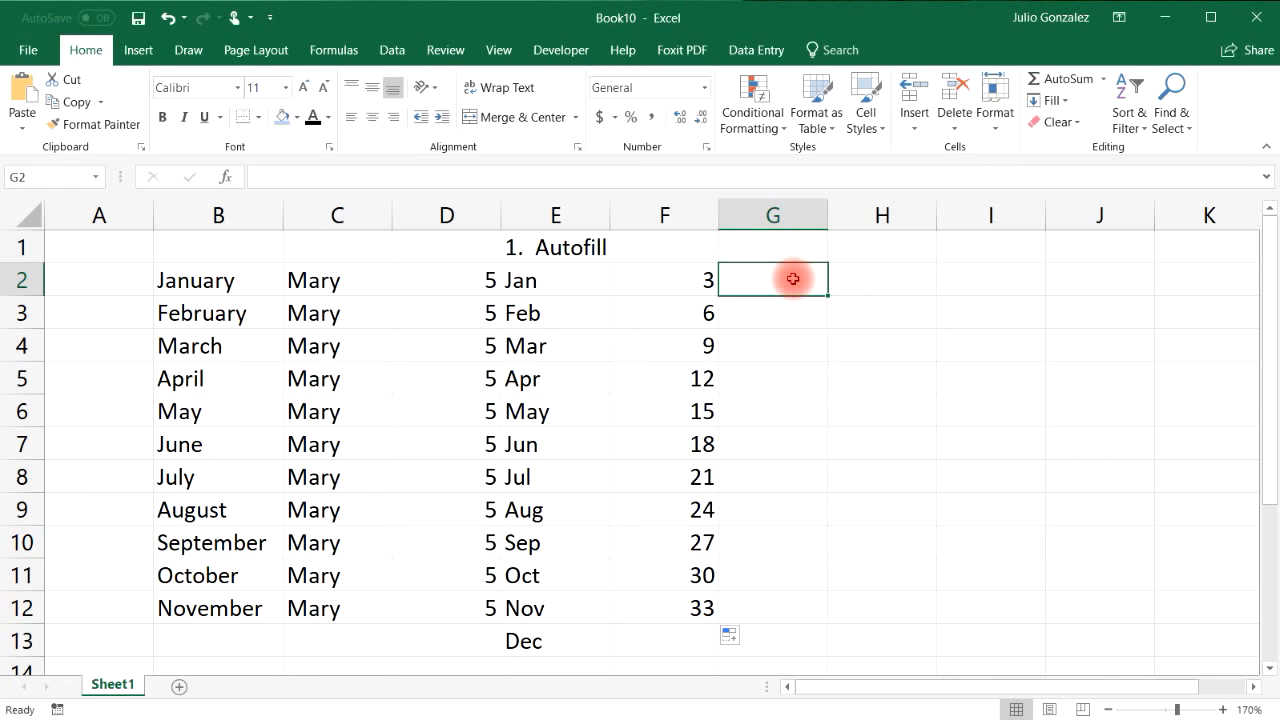
type("7")
key("Return")
type("12")
key("Return")
type("17")
key("Return")
left_click_drag(793, 279, 797, 343)
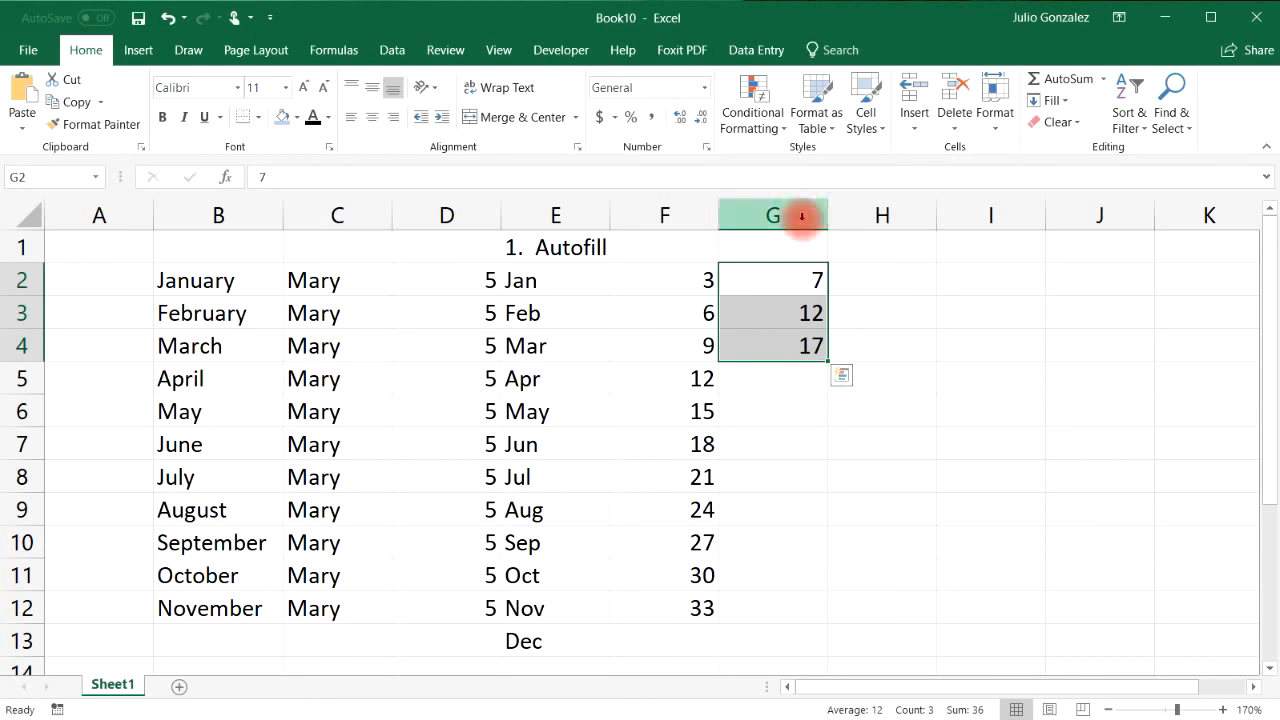
left_click_drag(828, 362, 826, 614)
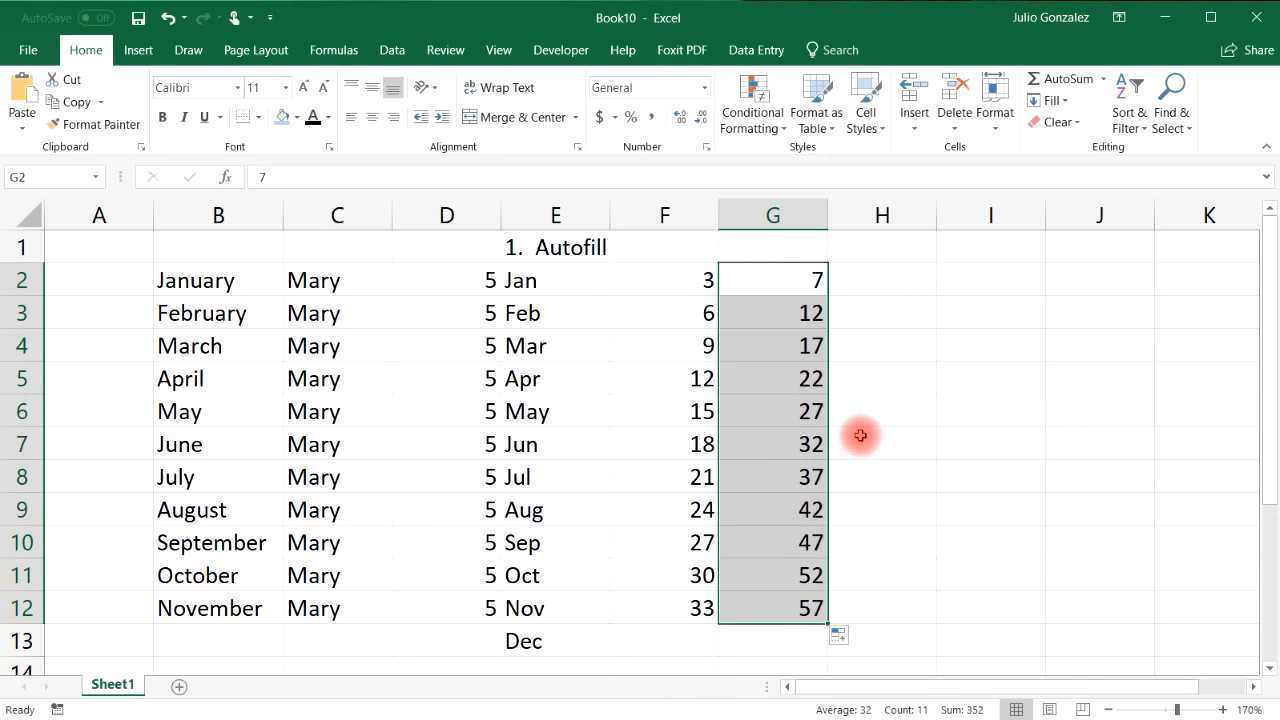
Step: Enter 2, 4, 8 and 16 in H2:H5
left_click(911, 283)
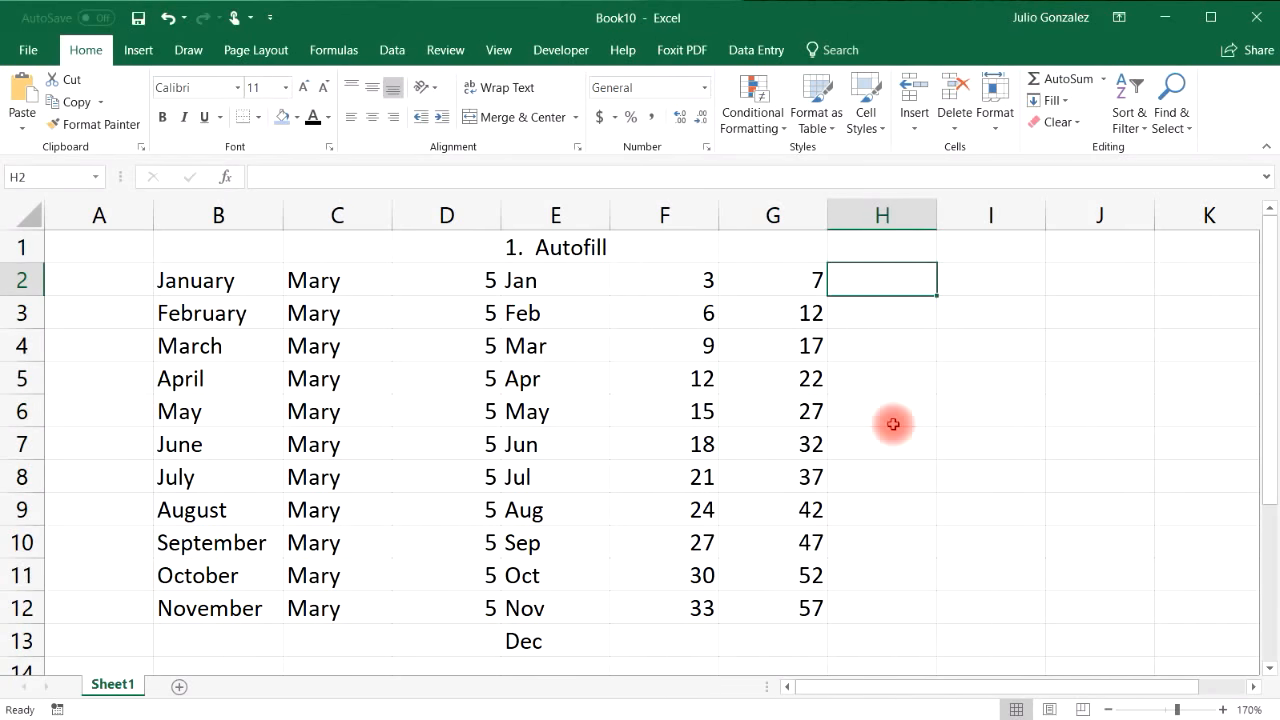
key("alt+Tab")
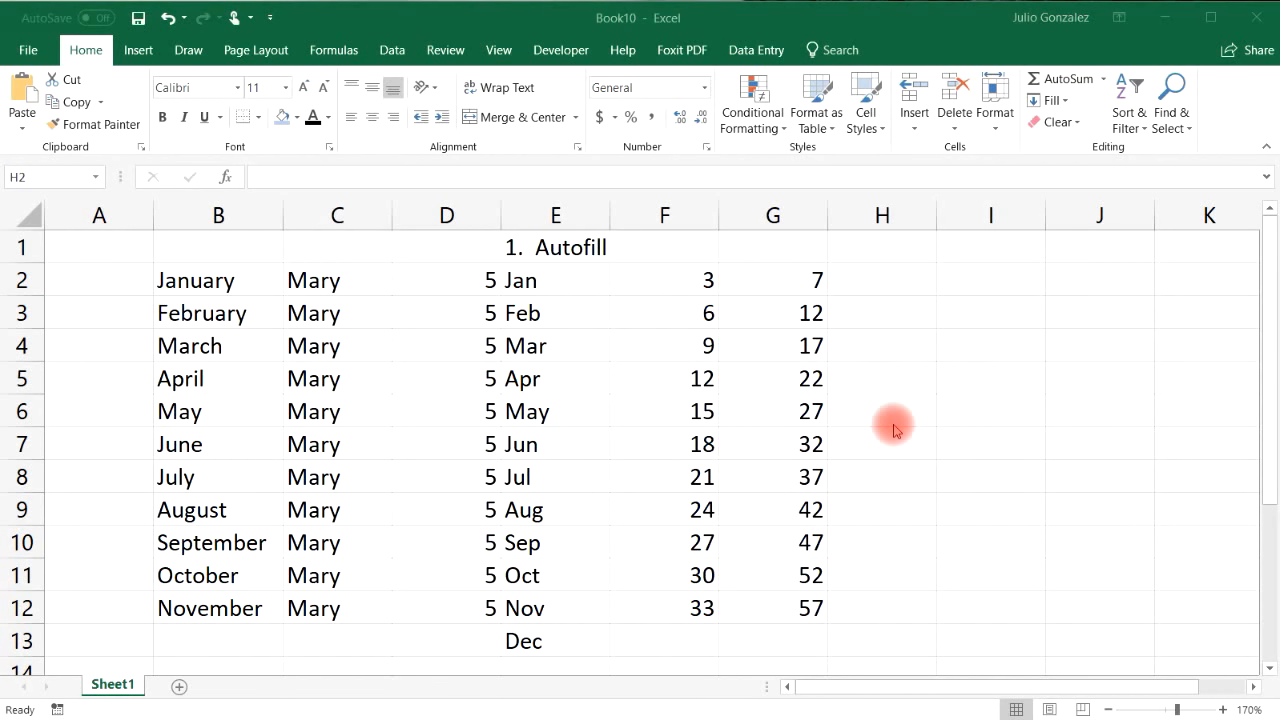
left_click(884, 272)
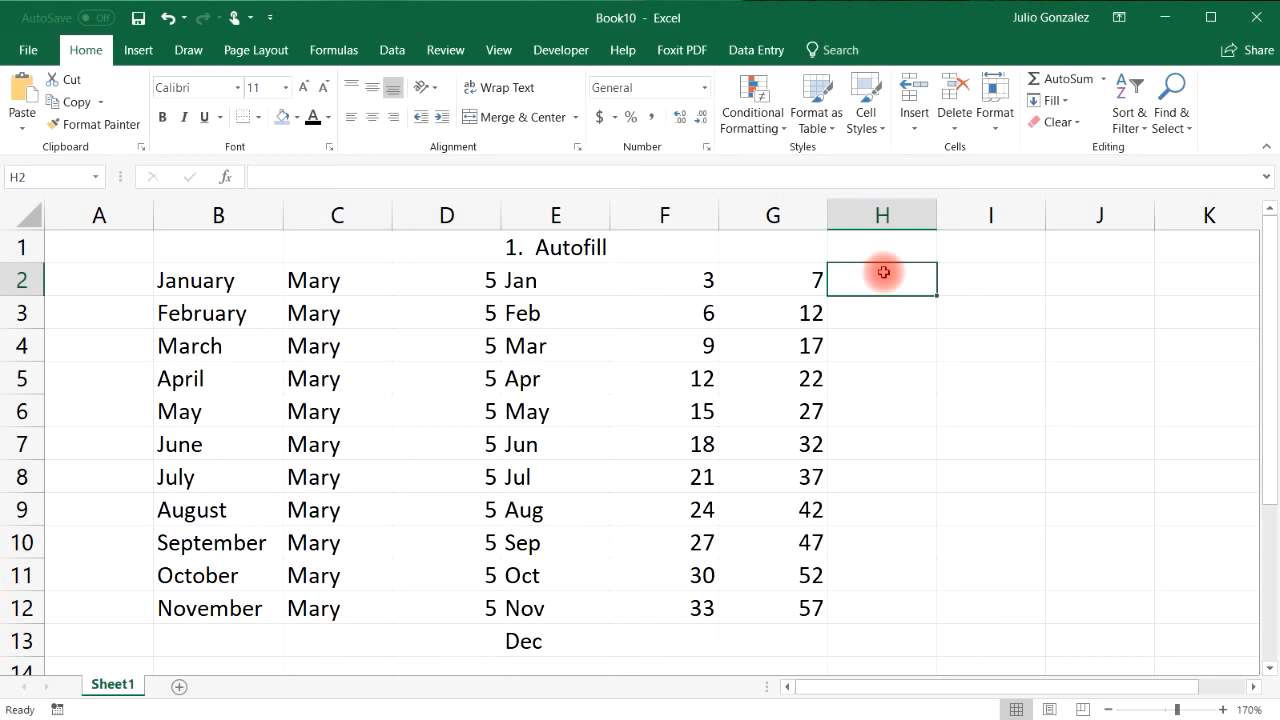
type("2")
left_click(886, 320)
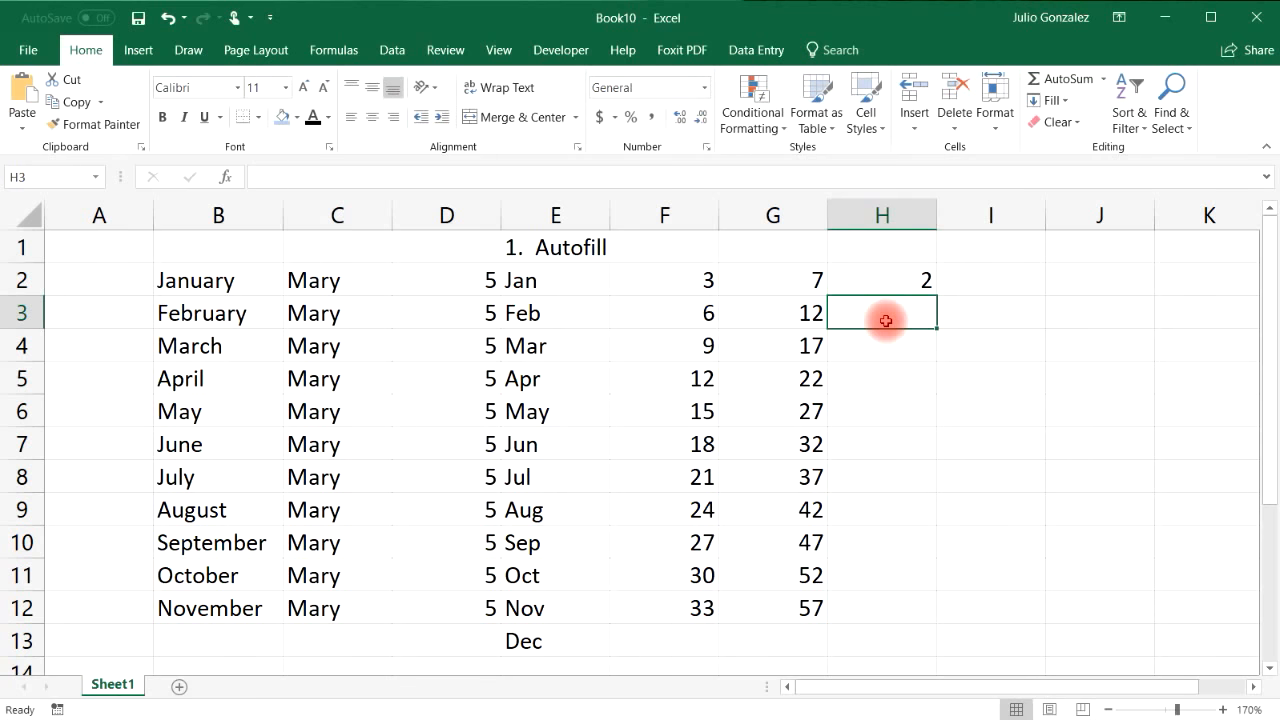
type("4")
left_click(900, 339)
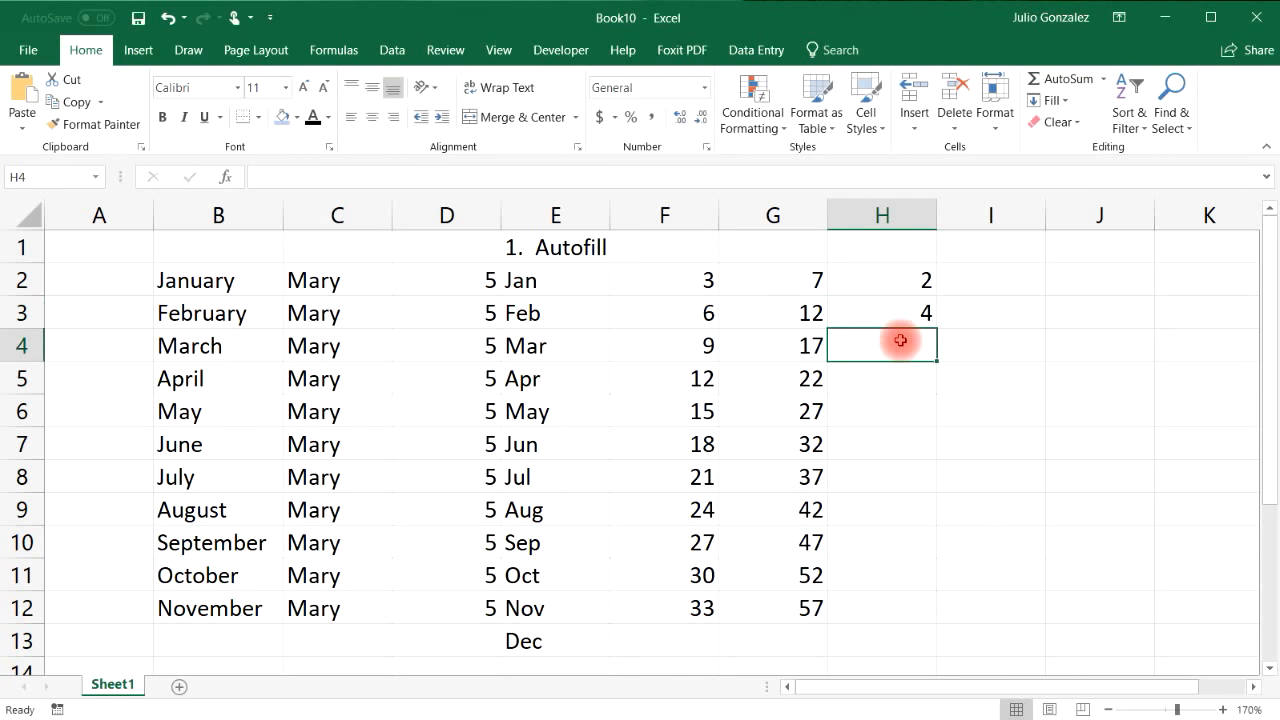
type("8")
left_click(900, 380)
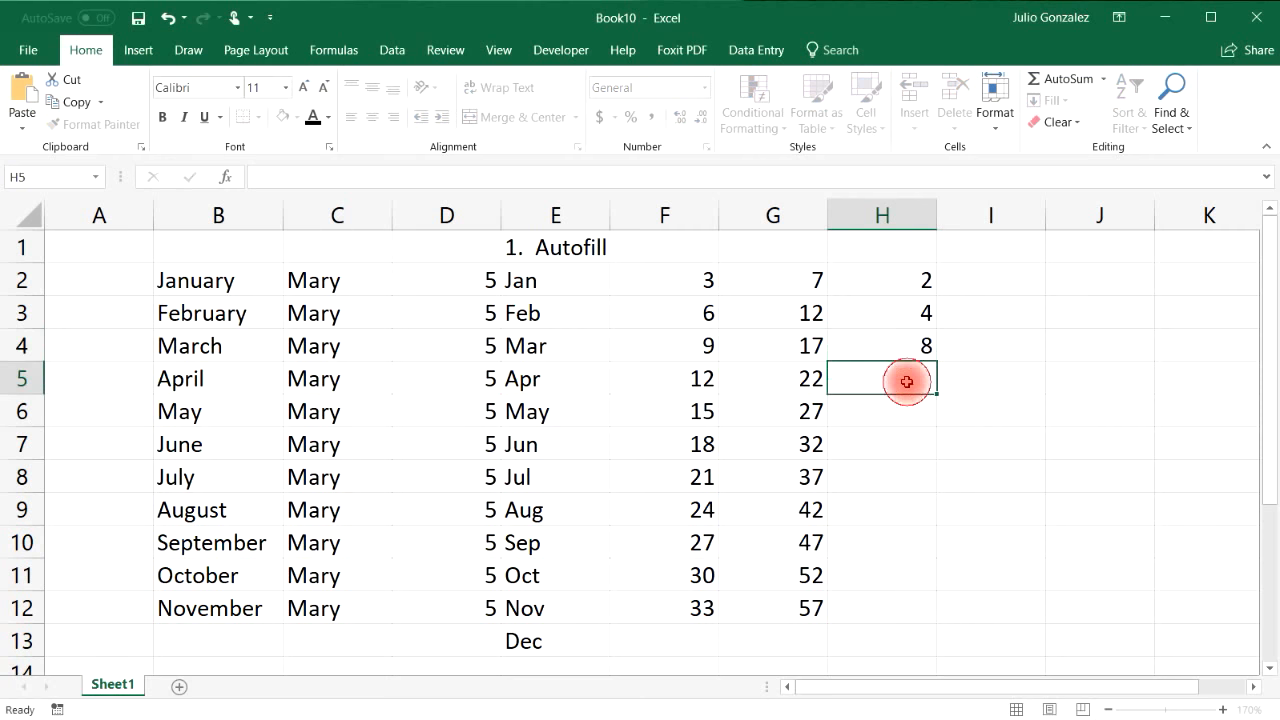
type("16")
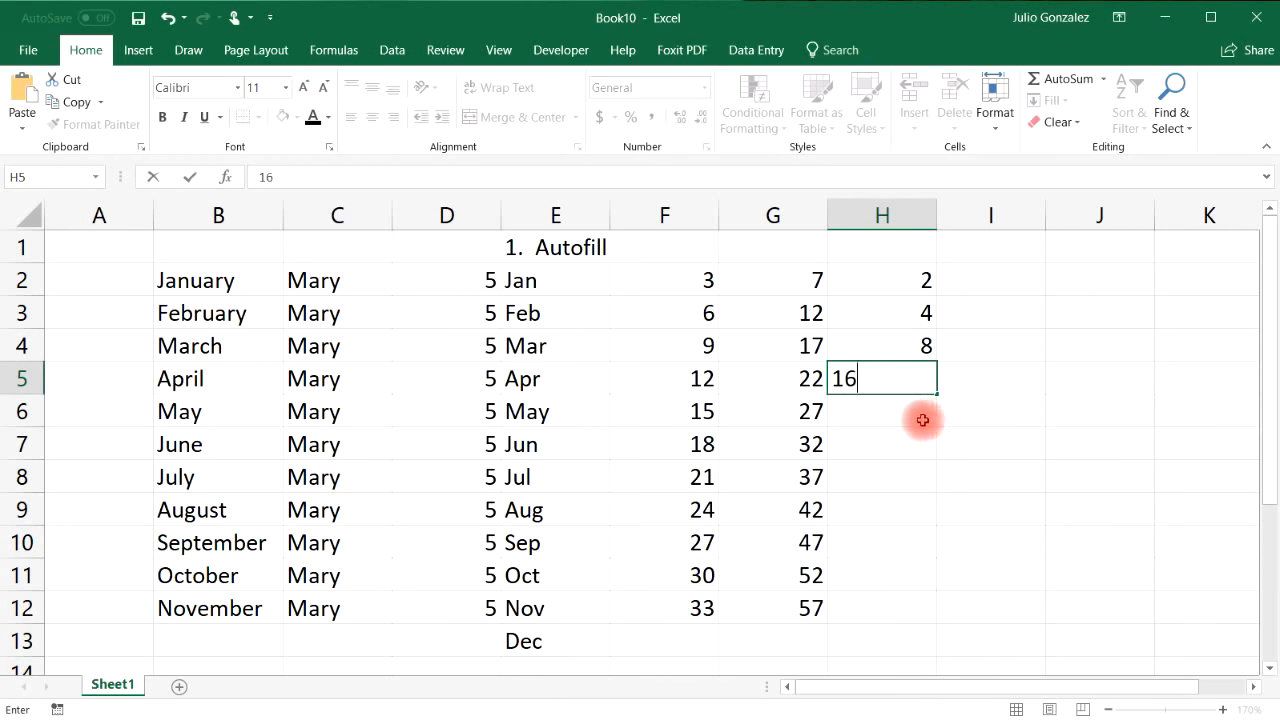
left_click(916, 418)
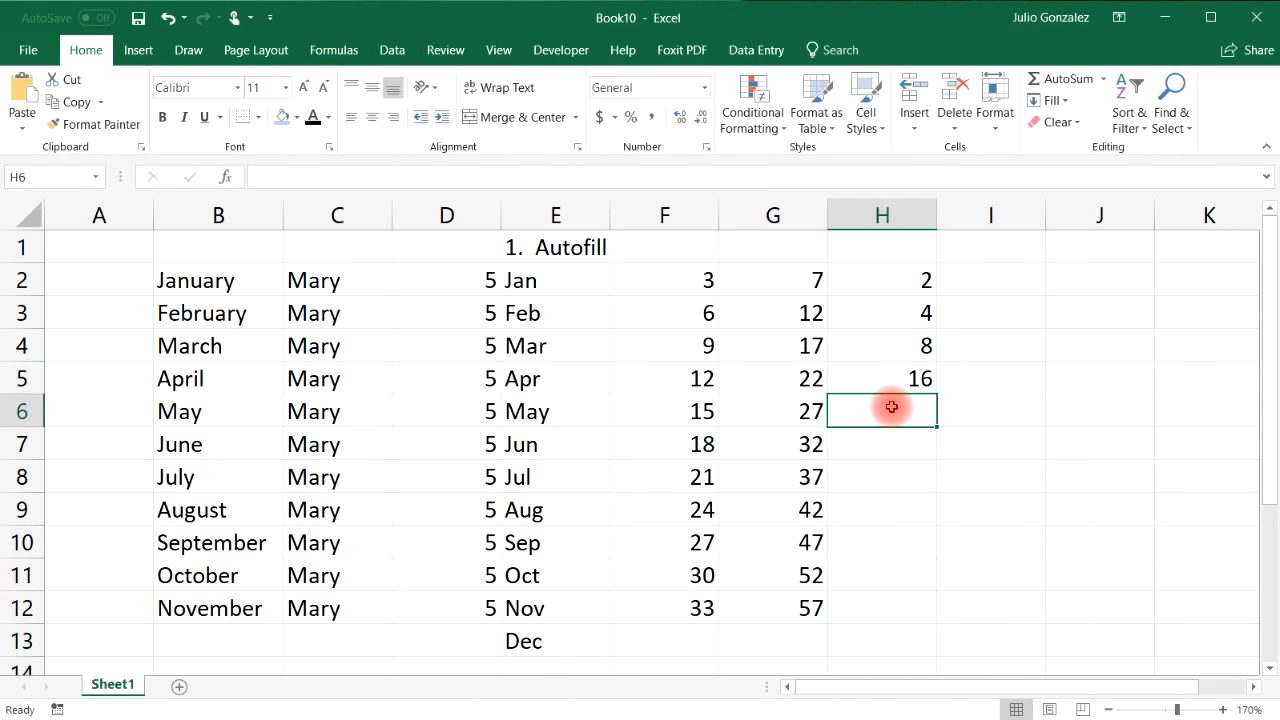
Step: Fill the doubling series from H2:H5 down to H12 as a Growth Trend instead of the default linear autofill
left_click_drag(914, 274, 928, 379)
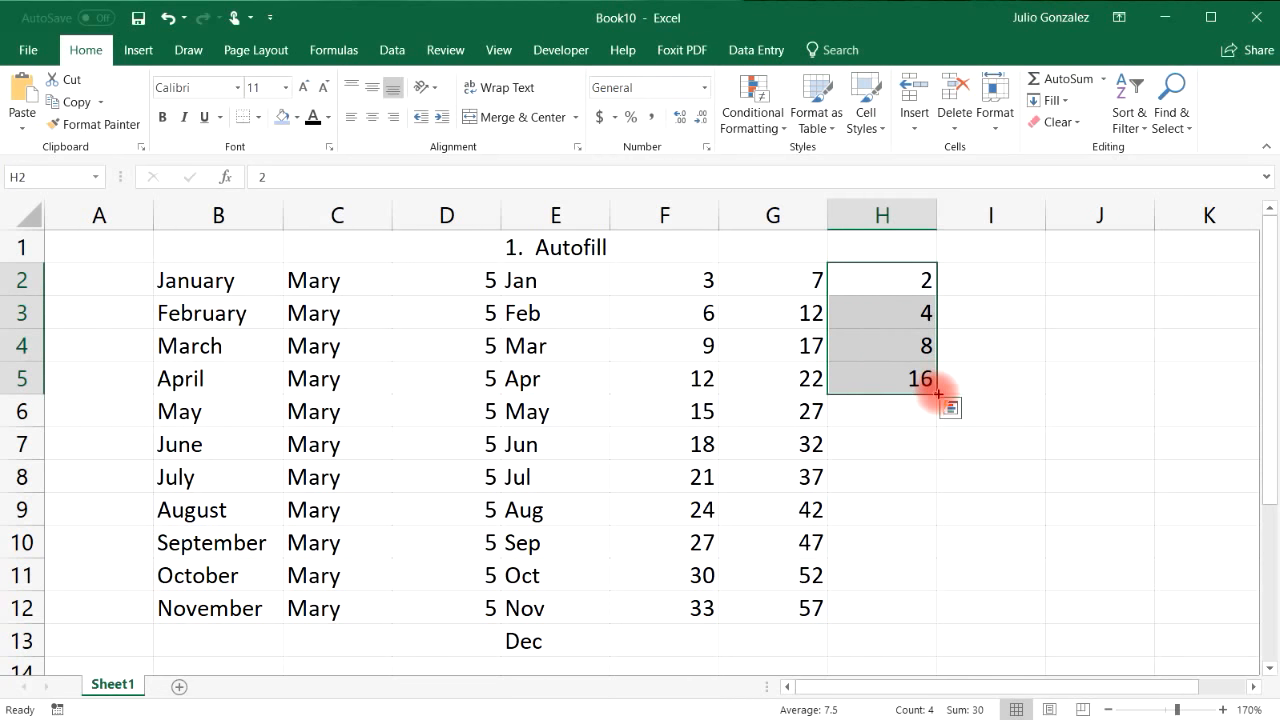
left_click_drag(938, 393, 946, 612)
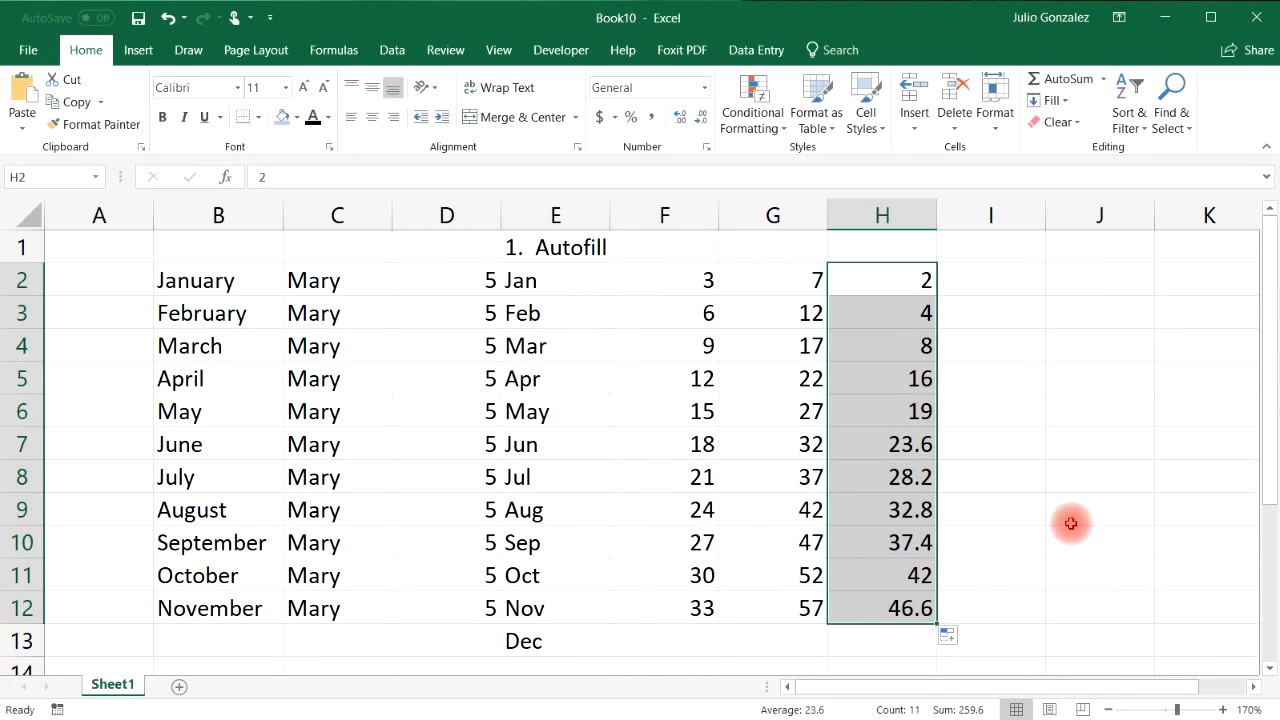
left_click(167, 18)
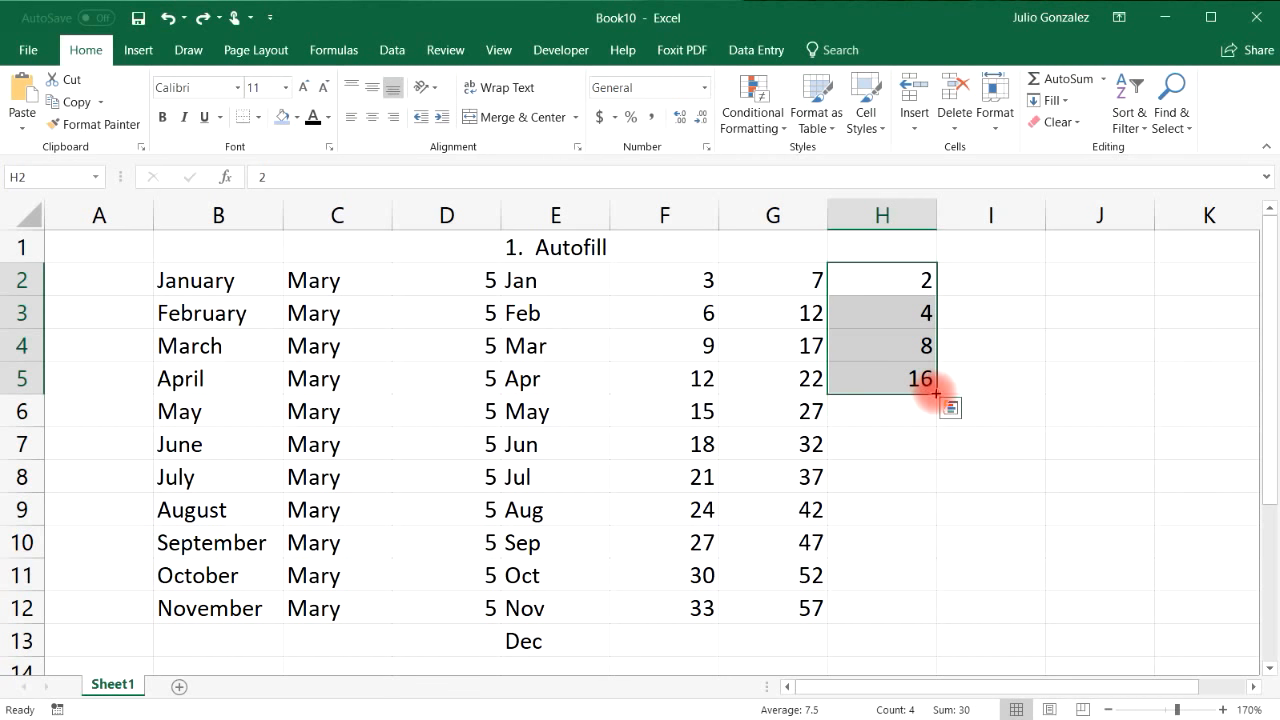
left_click_drag(935, 393, 930, 622)
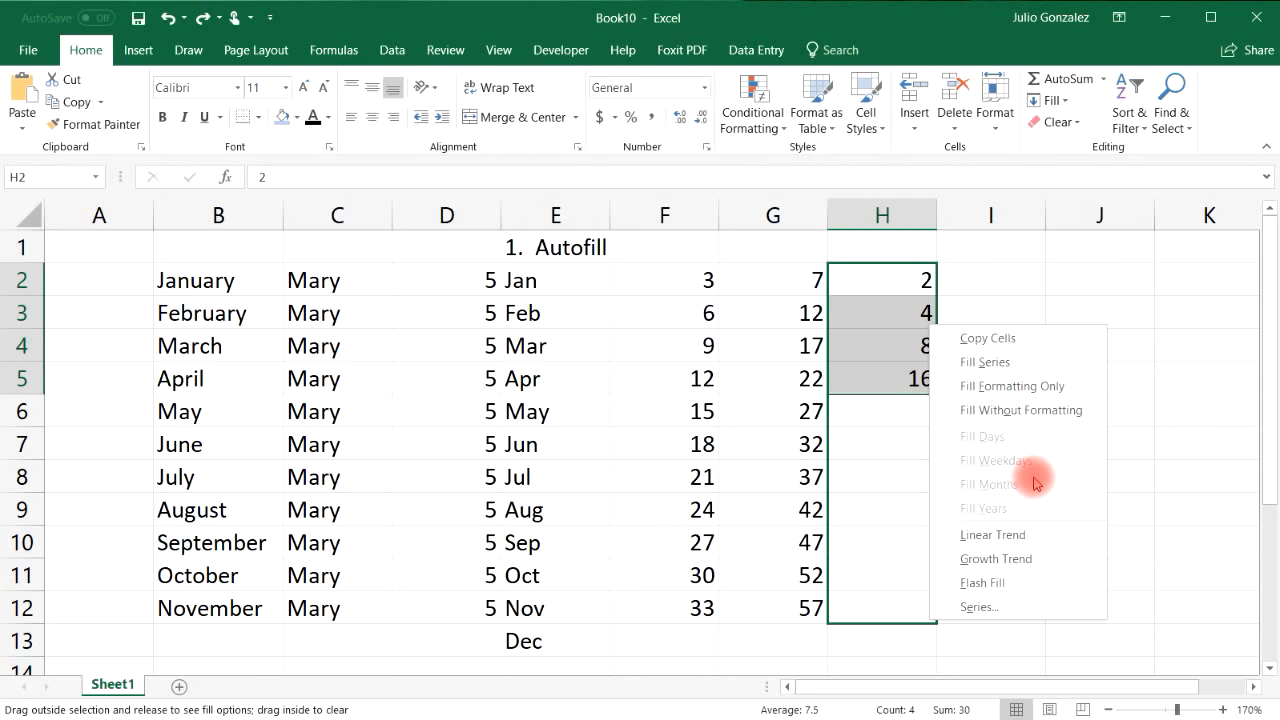
left_click(1040, 561)
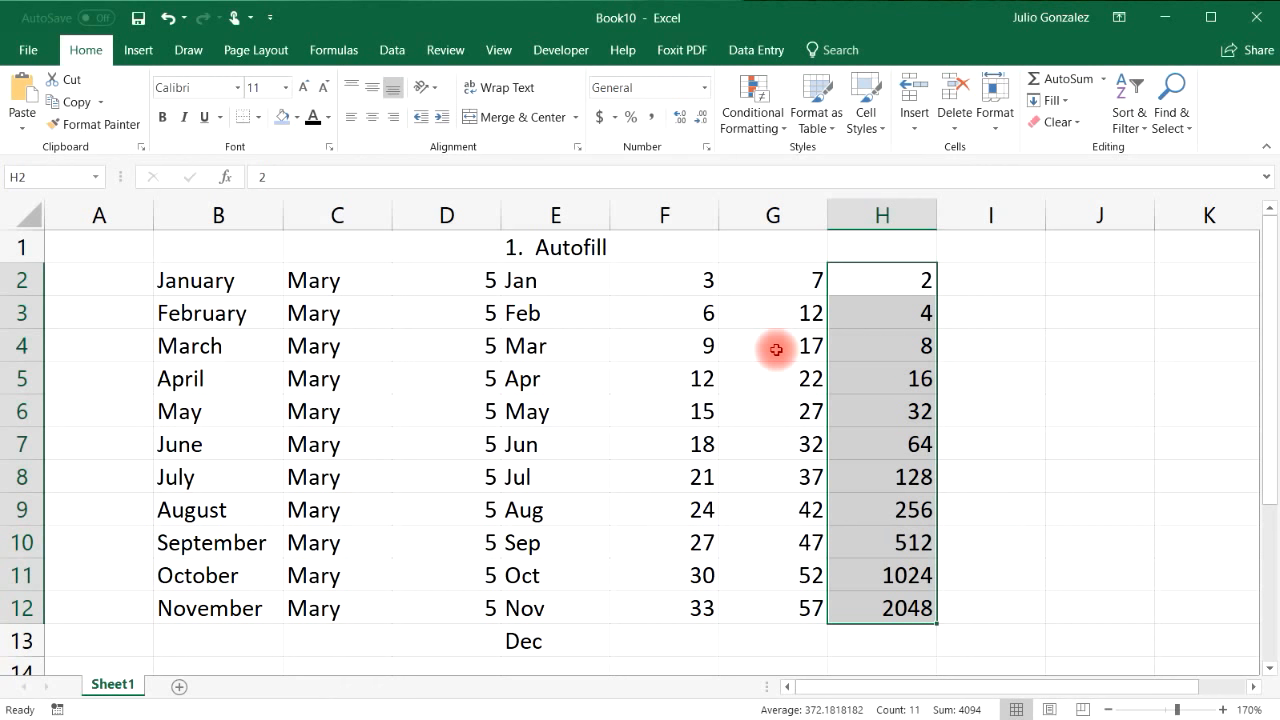
Step: Enter the date 5/1/2018 in I2
left_click(993, 278)
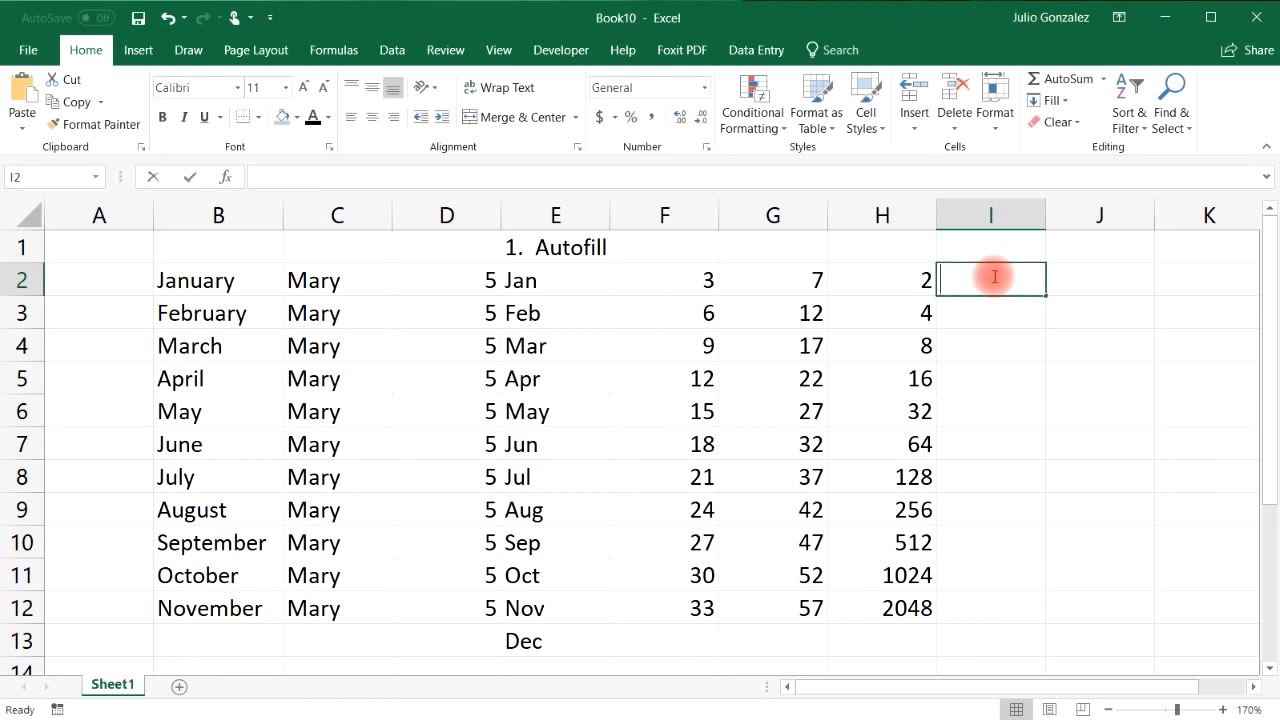
type("5/1/2018")
key("Return")
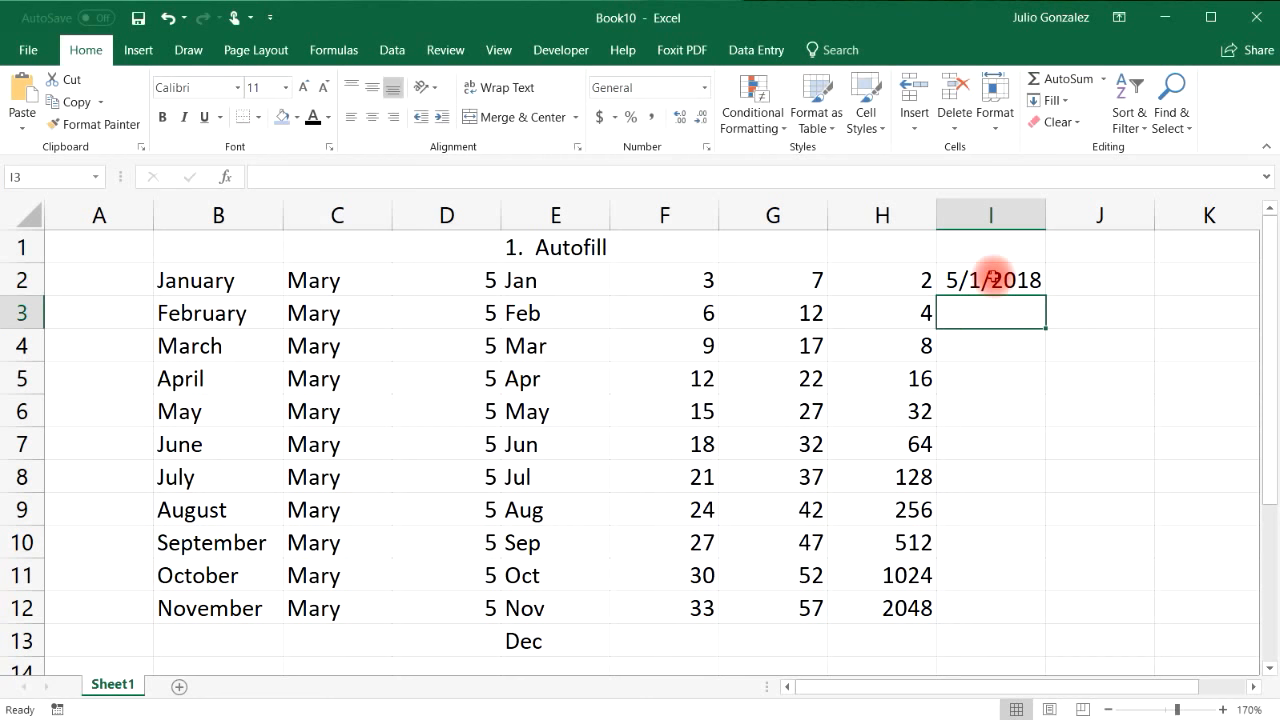
Step: Try autofilling the date from I2 day by day down to I12 with a wider column I, and undo both changes
left_click(993, 279)
left_click_drag(1047, 296, 1047, 622)
left_click_drag(1047, 222, 1071, 216)
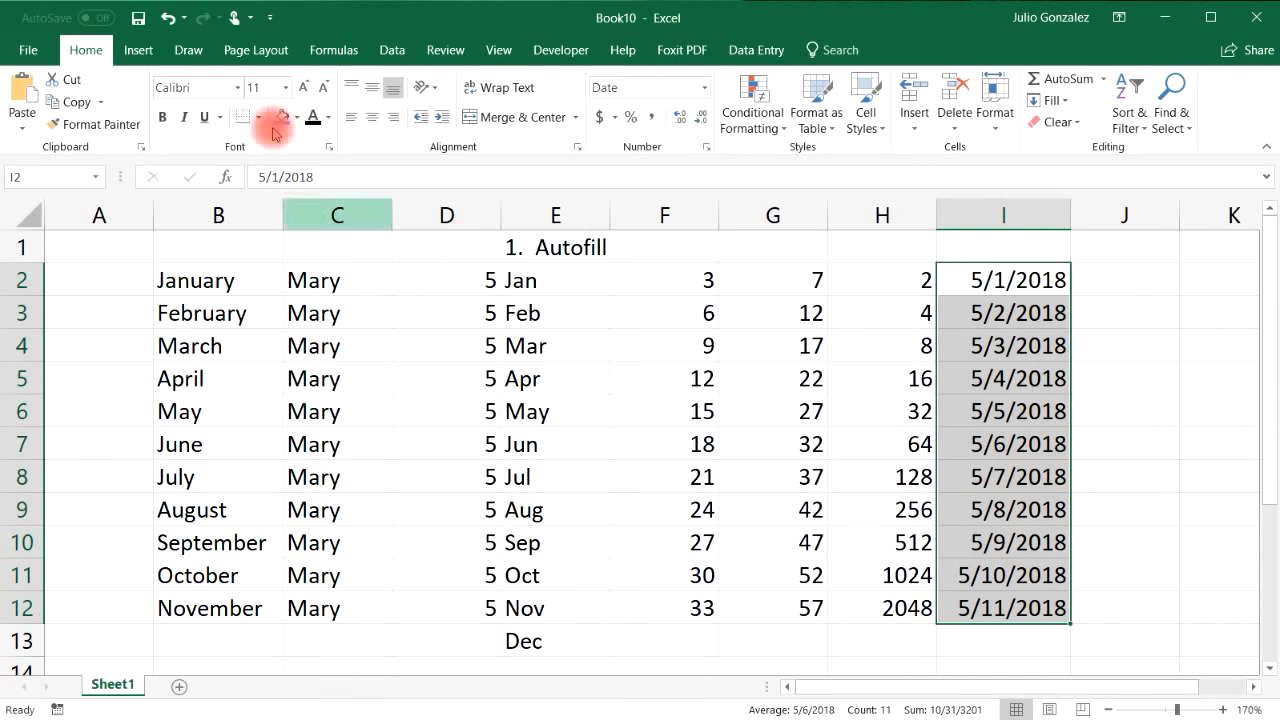
left_click(168, 17)
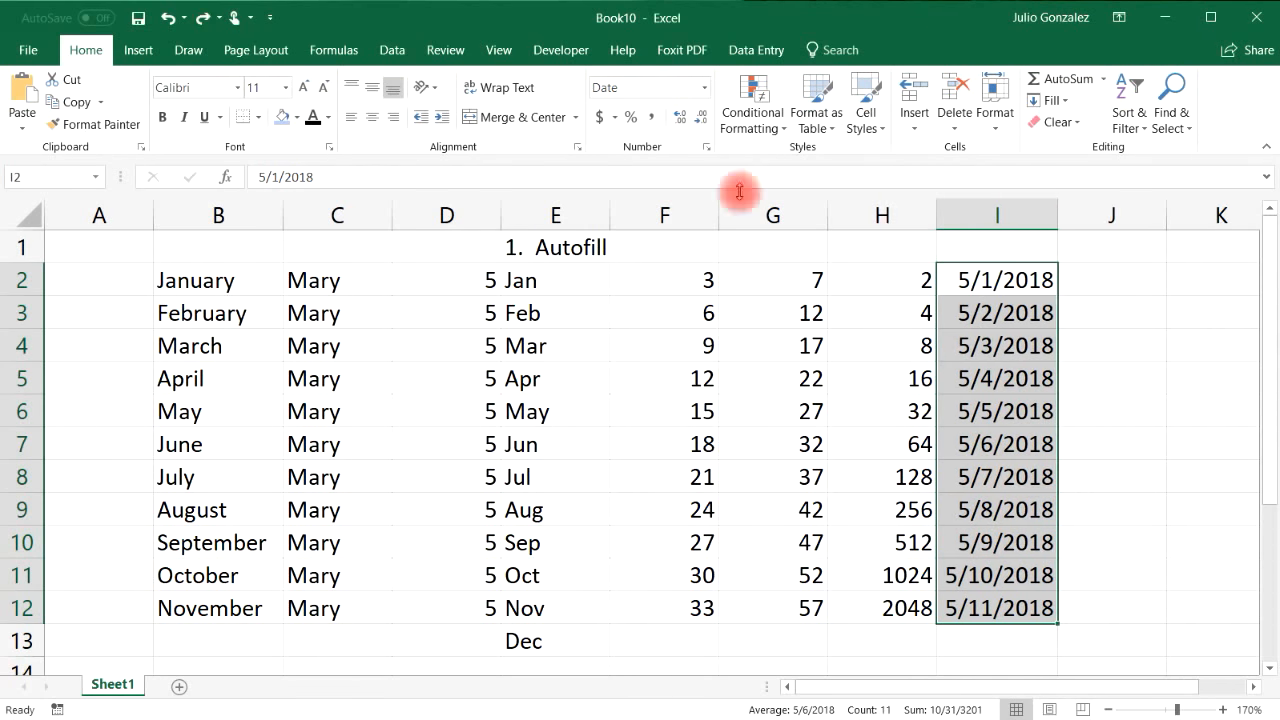
left_click(167, 17)
left_click(170, 19)
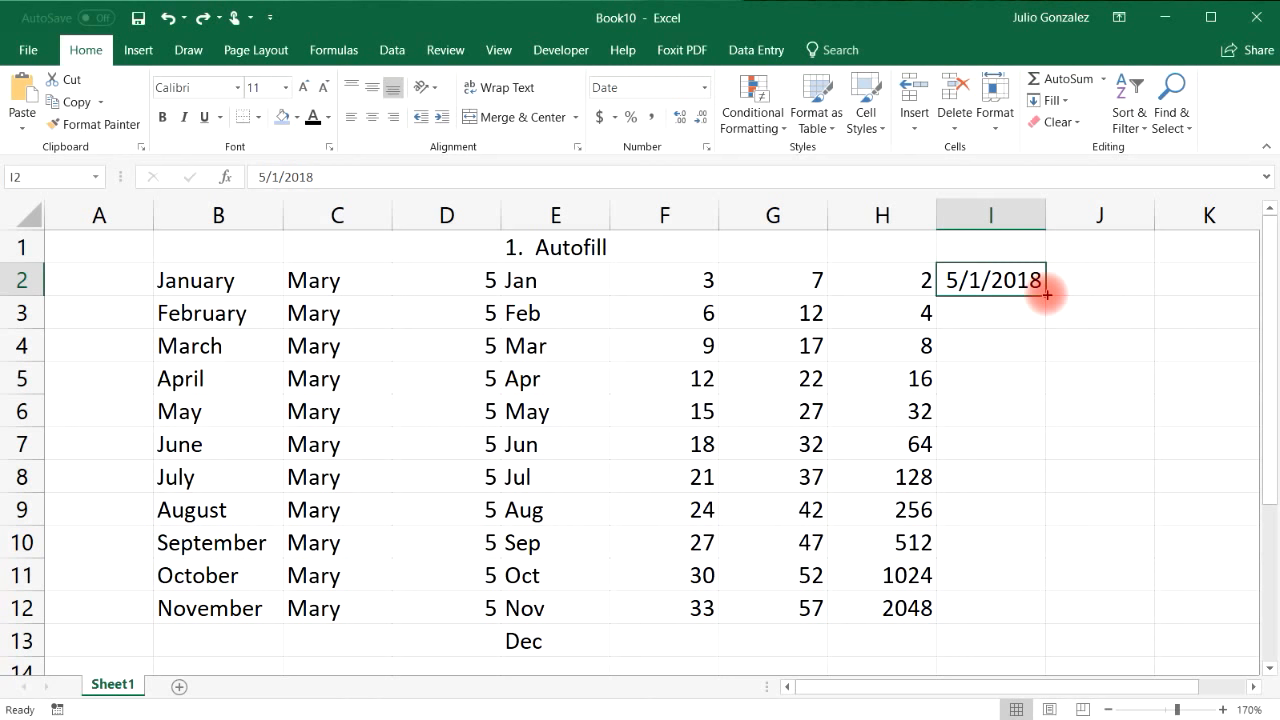
Step: Fill the date from I2 down to I12 with the Fill Months option and widen column I to fit the dates
left_click_drag(1046, 295, 1054, 618)
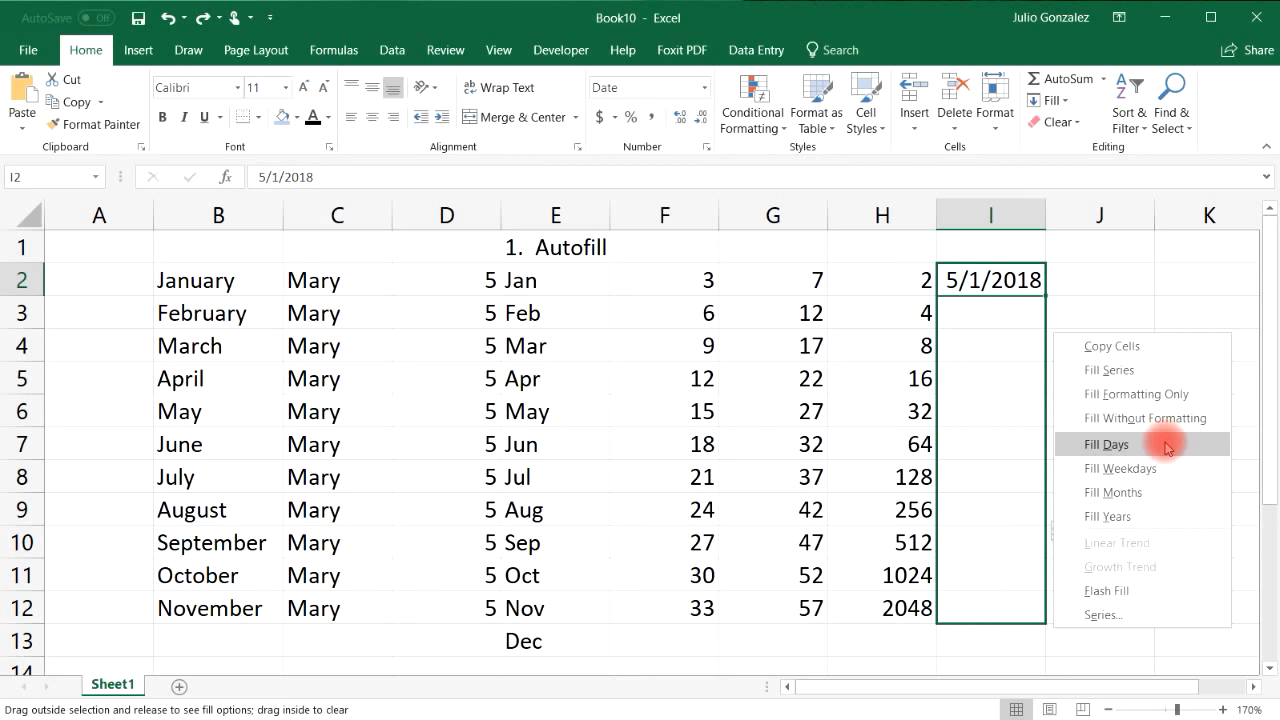
left_click(1140, 491)
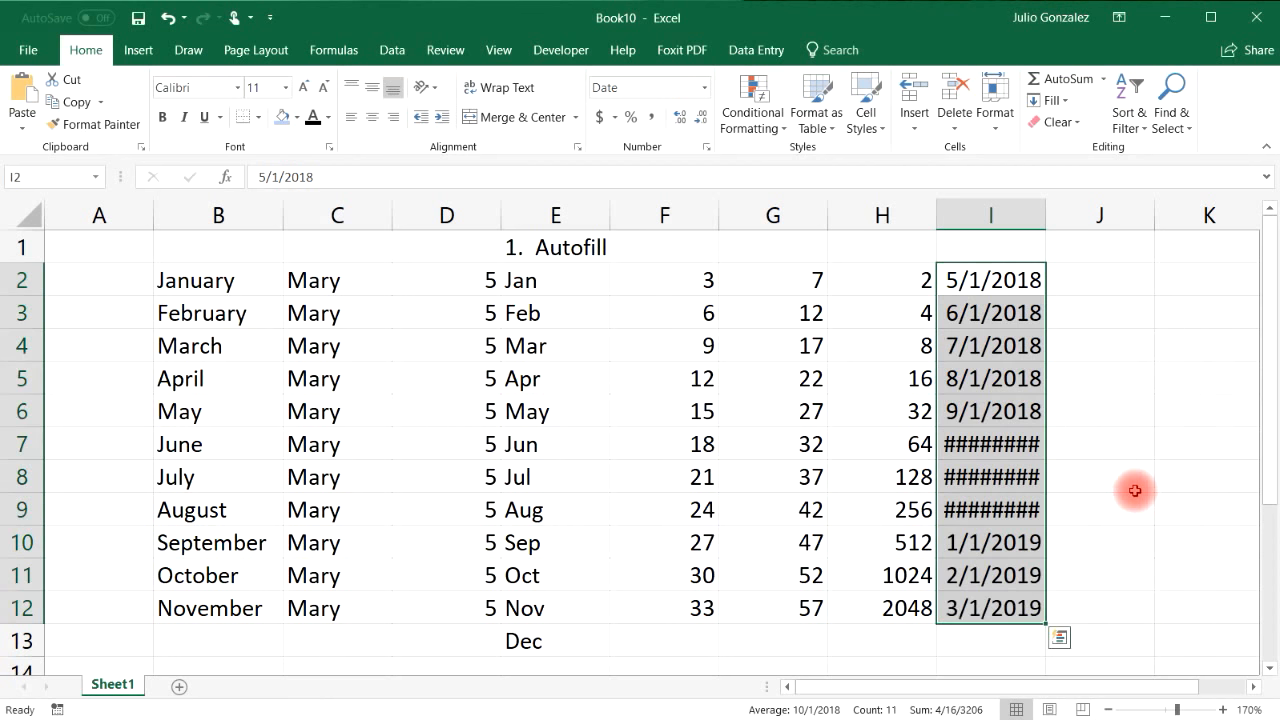
left_click_drag(1046, 215, 1080, 215)
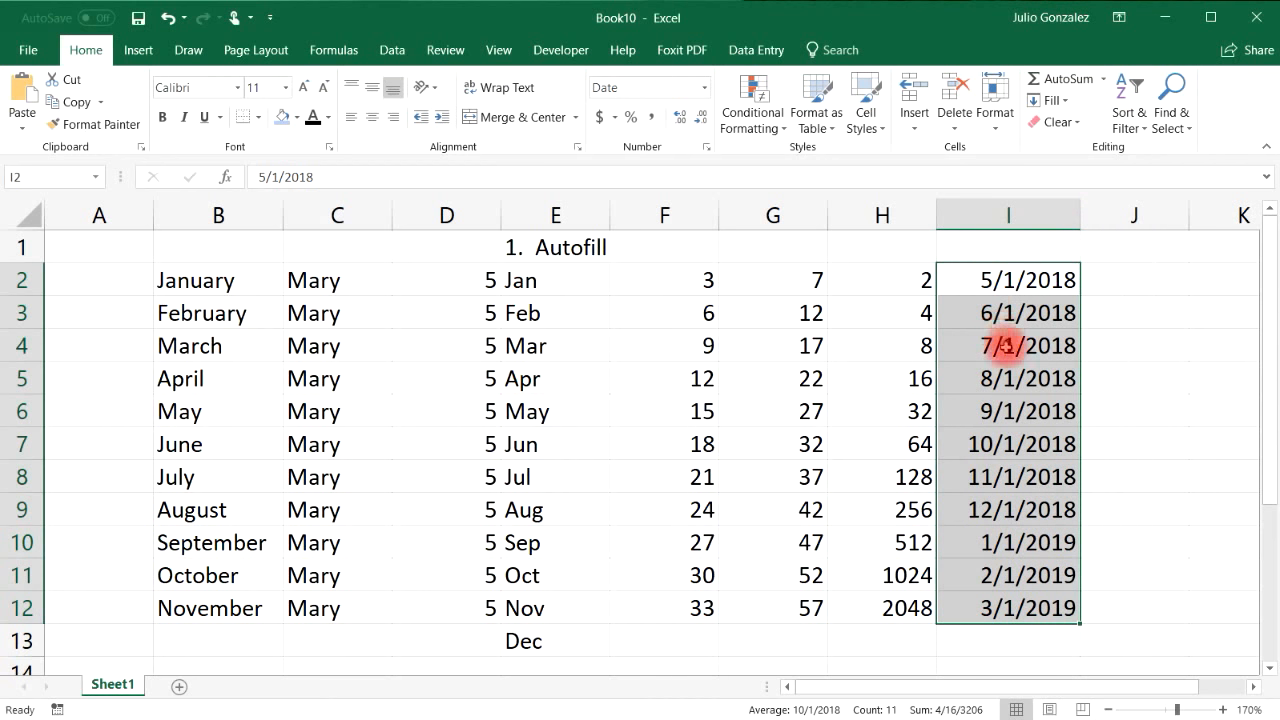
Step: Widen column J, enter 5/1/2018 in J2 and fill it down to J12 with the Fill Years option
left_click_drag(1190, 216, 1228, 218)
left_click(1133, 280)
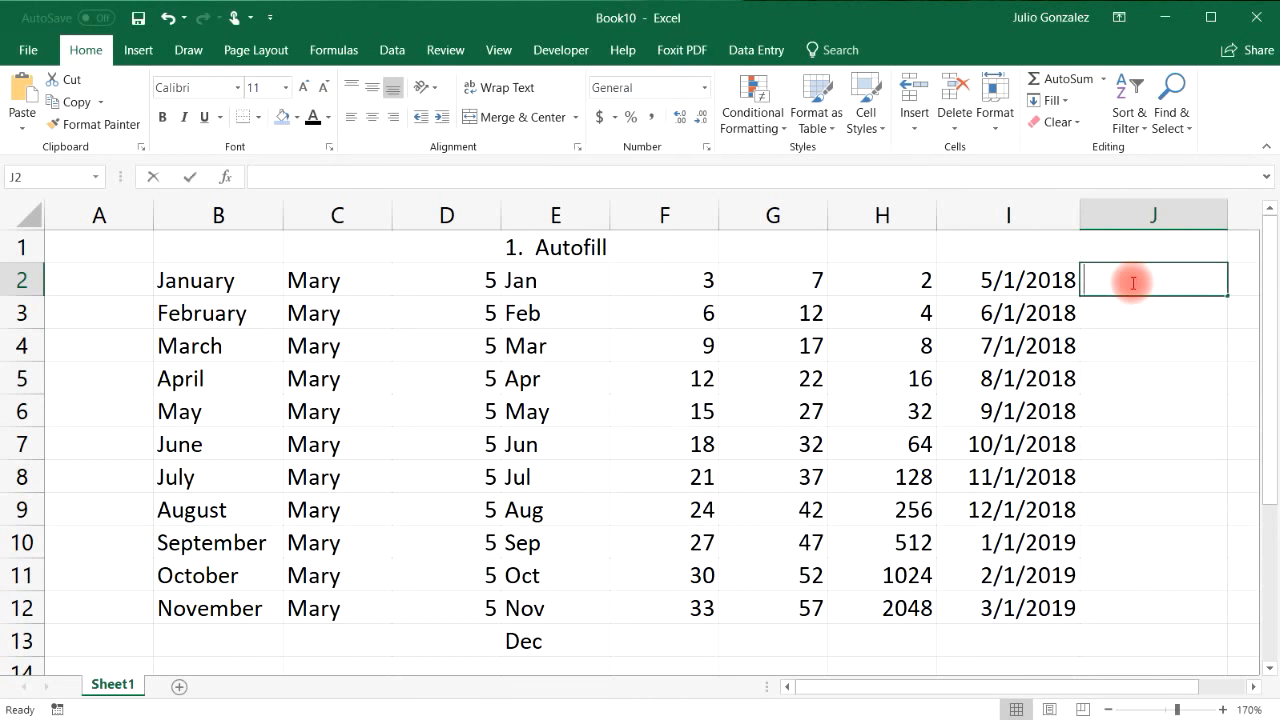
type("5/1/2018")
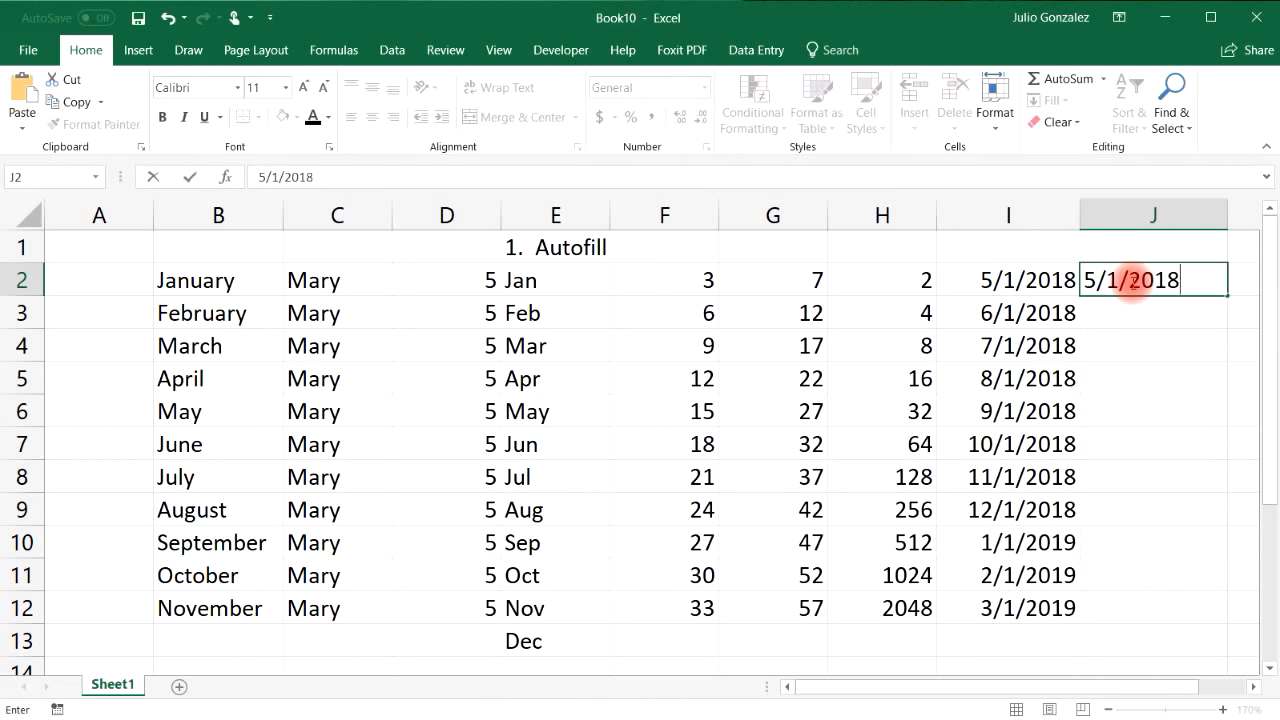
key("Return")
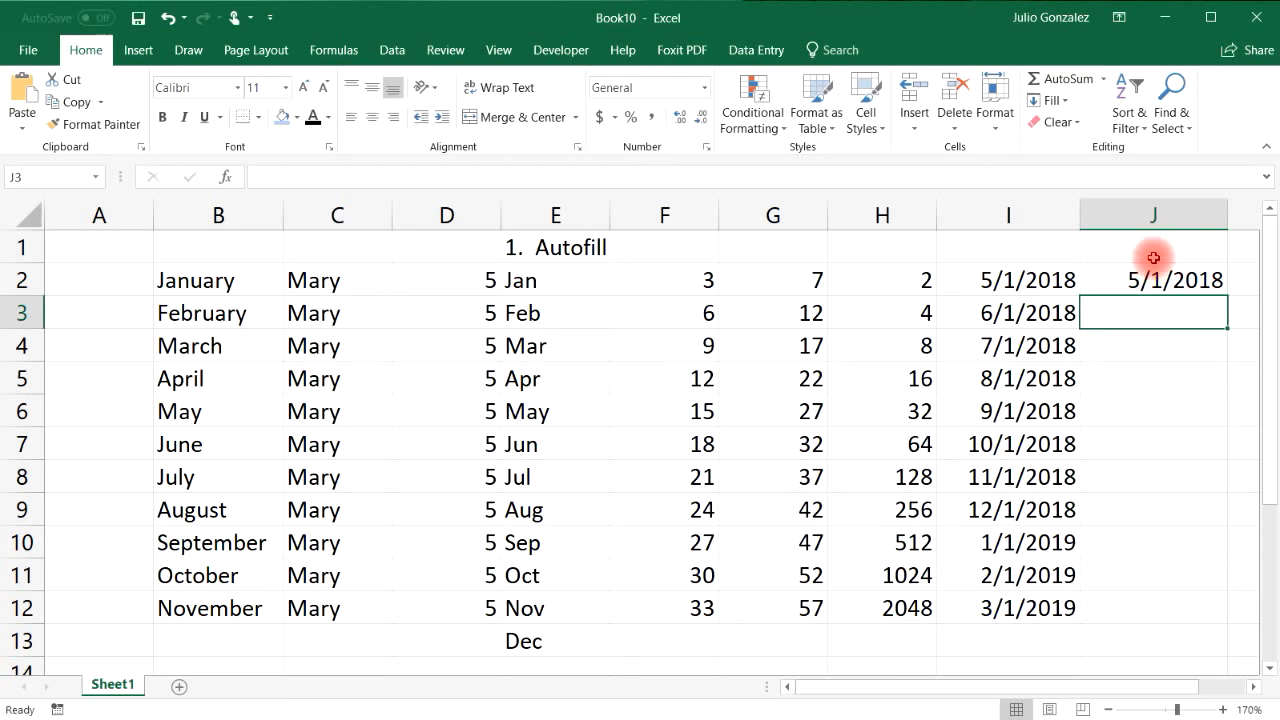
left_click(1165, 268)
left_click_drag(1227, 293, 1215, 617)
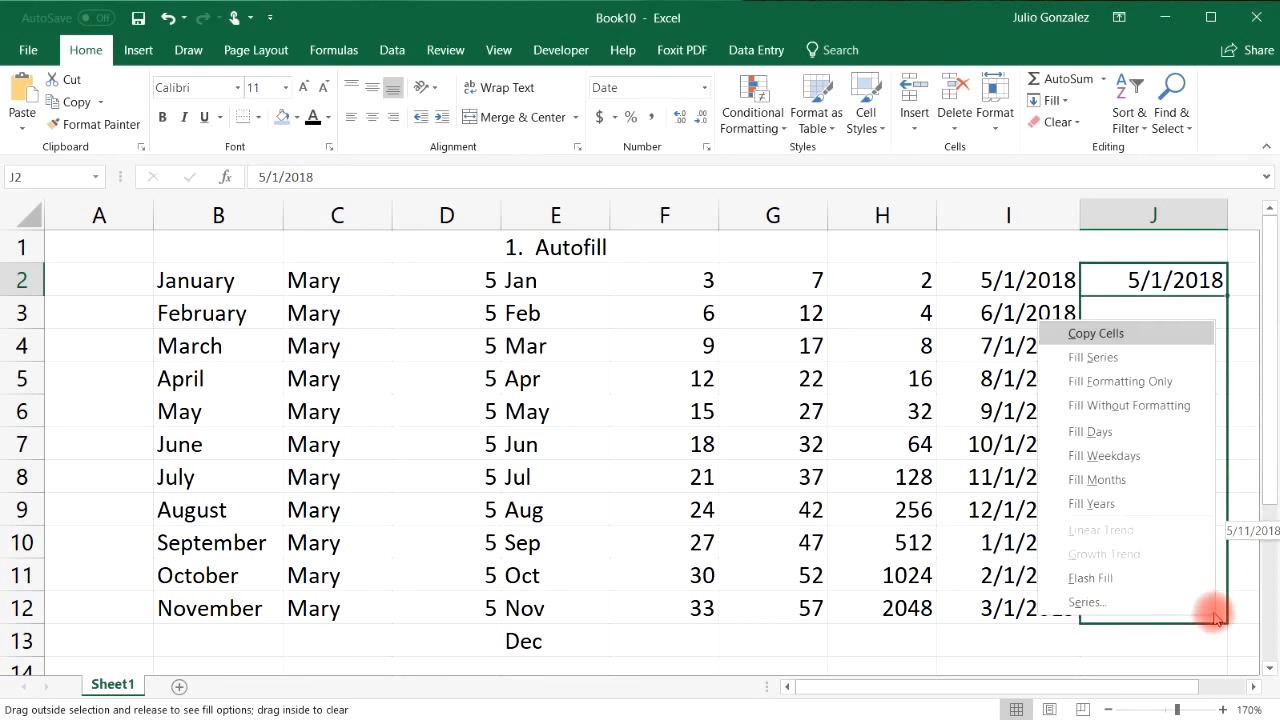
left_click(1140, 503)
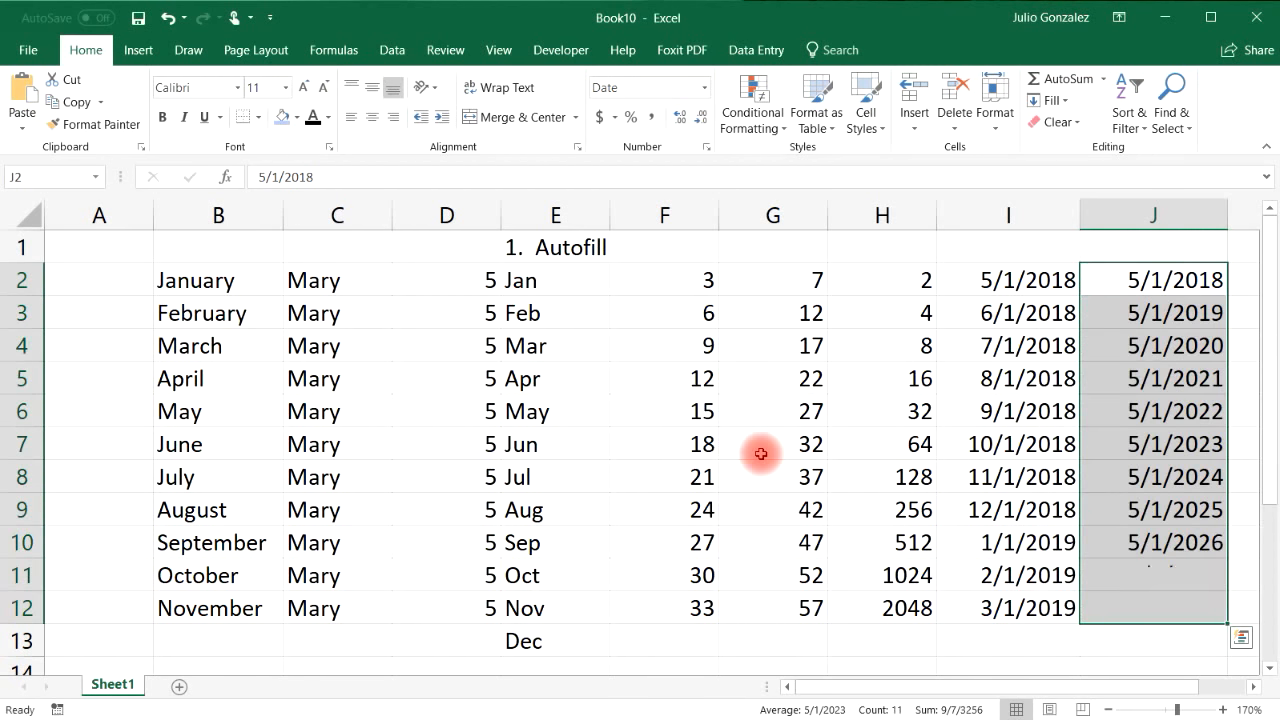
left_click(1213, 279)
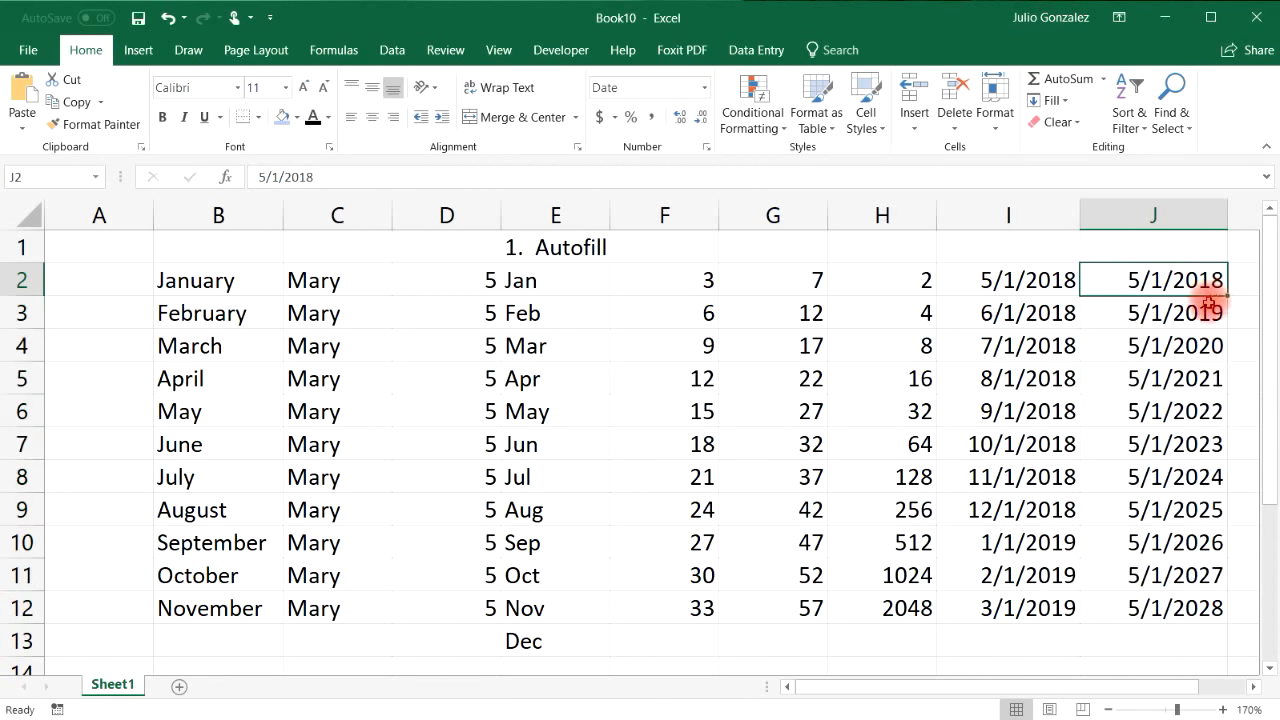
left_click(1211, 314)
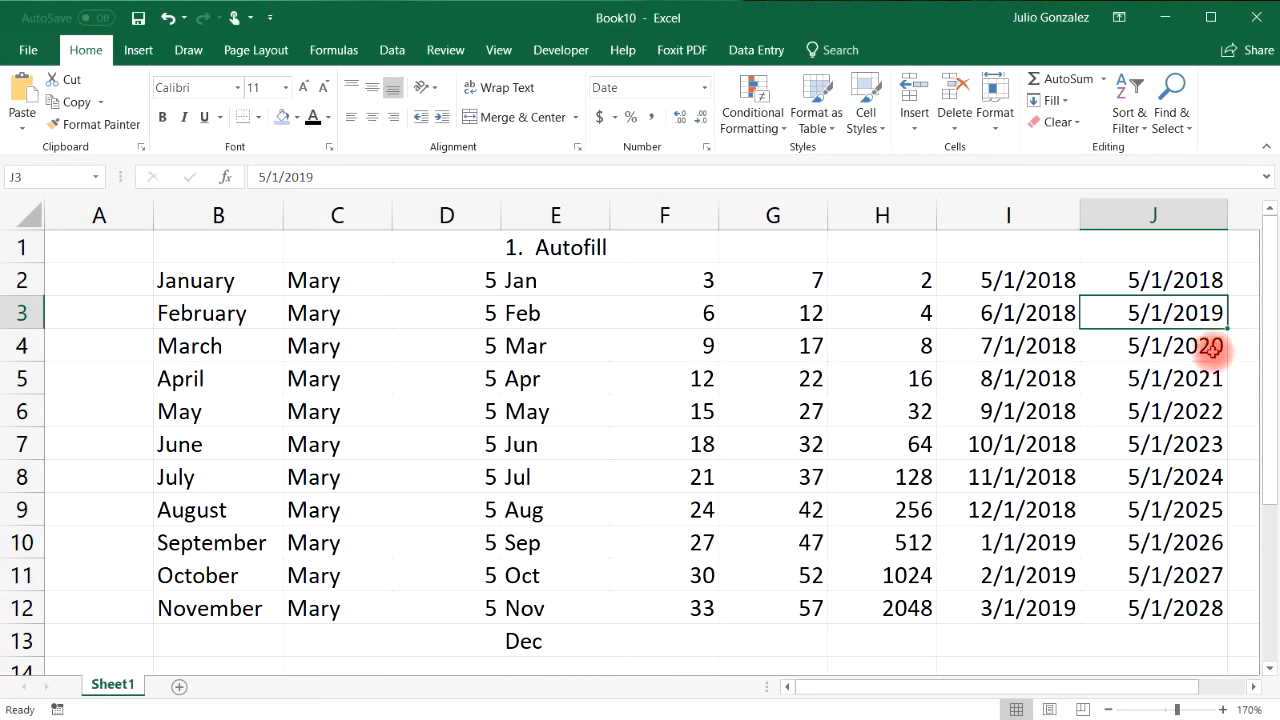
left_click(1212, 347)
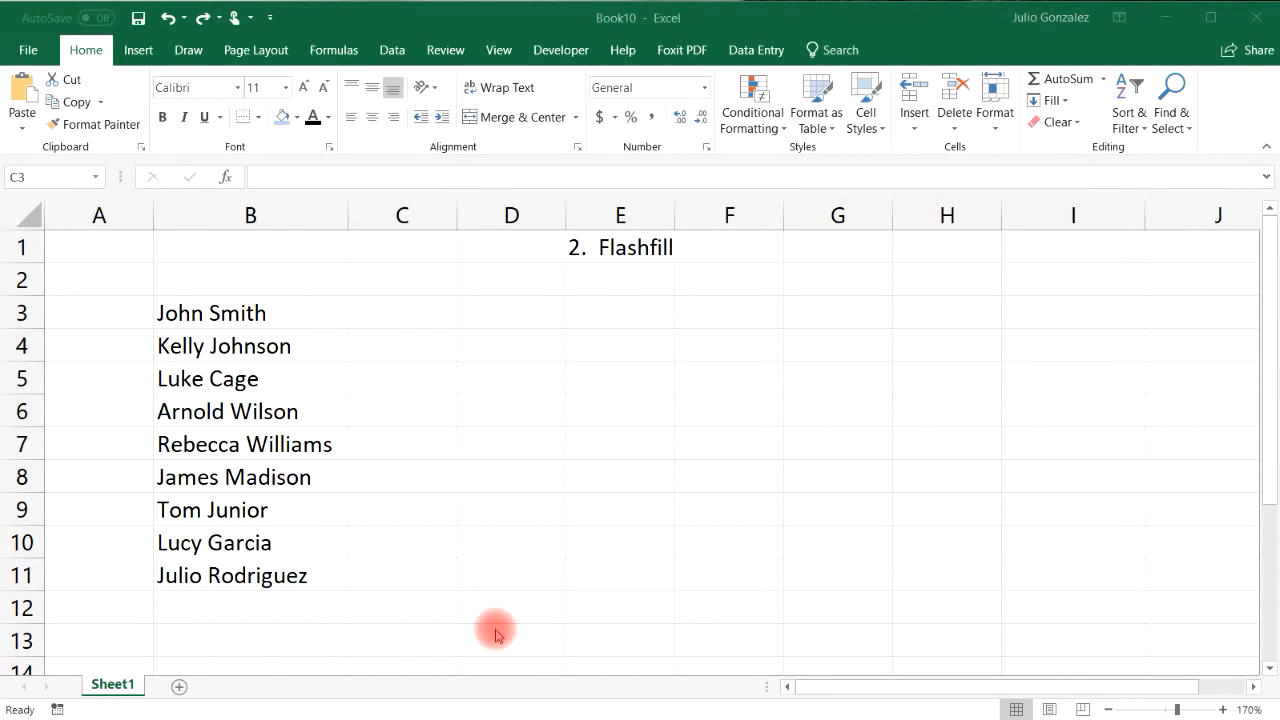
Step: Enter the headers Full Name in B2, First: in C2 and Last: in D2 of the Flashfill name list
left_click(225, 278)
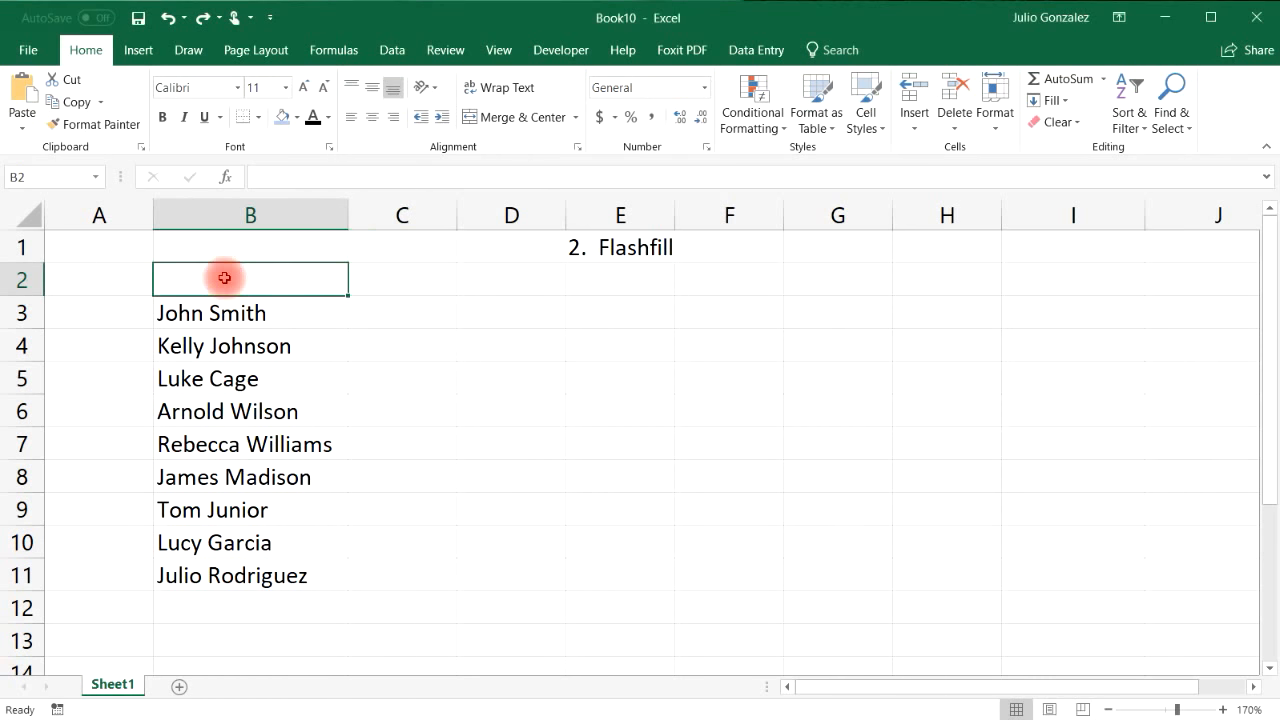
type("Full ")
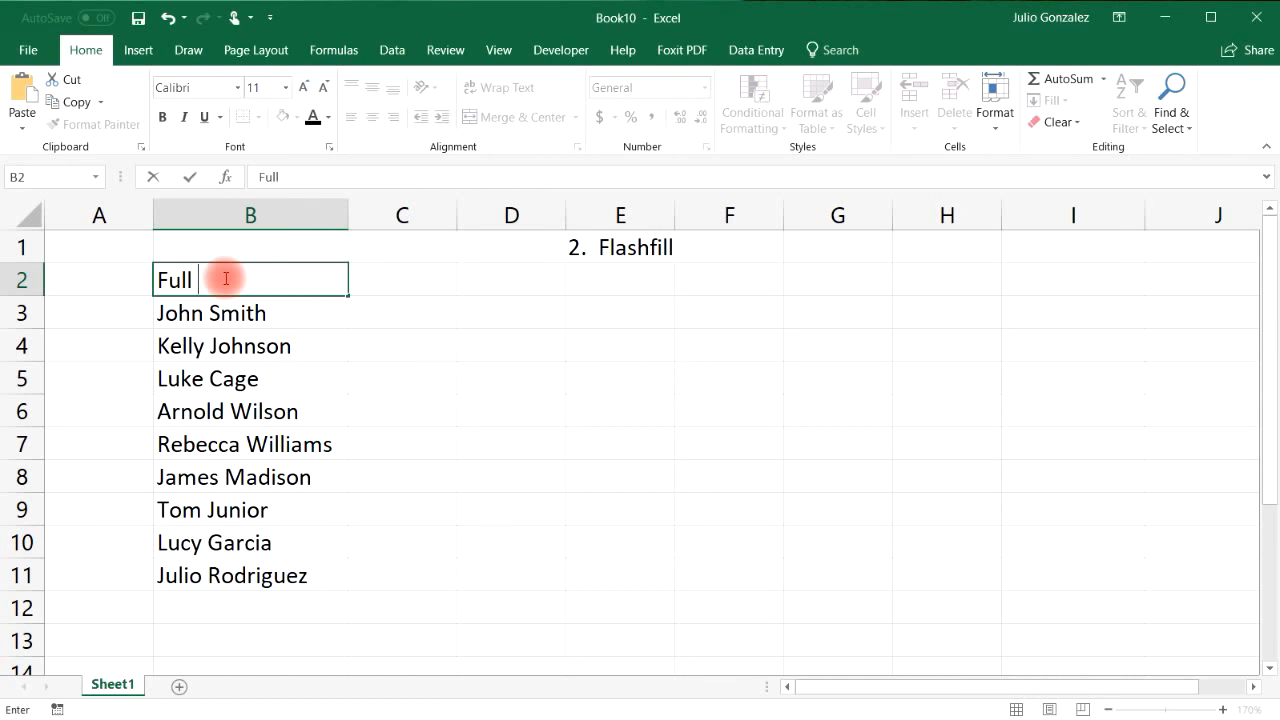
type("Name")
key("Return")
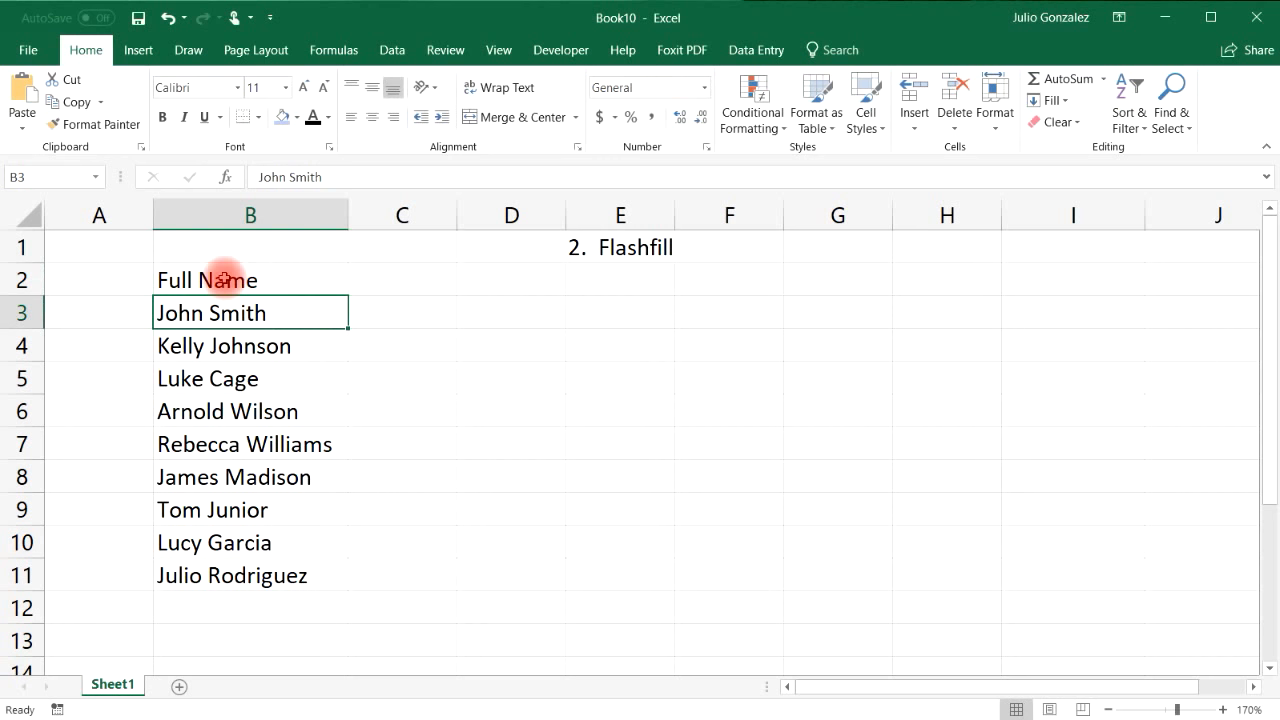
left_click(425, 284)
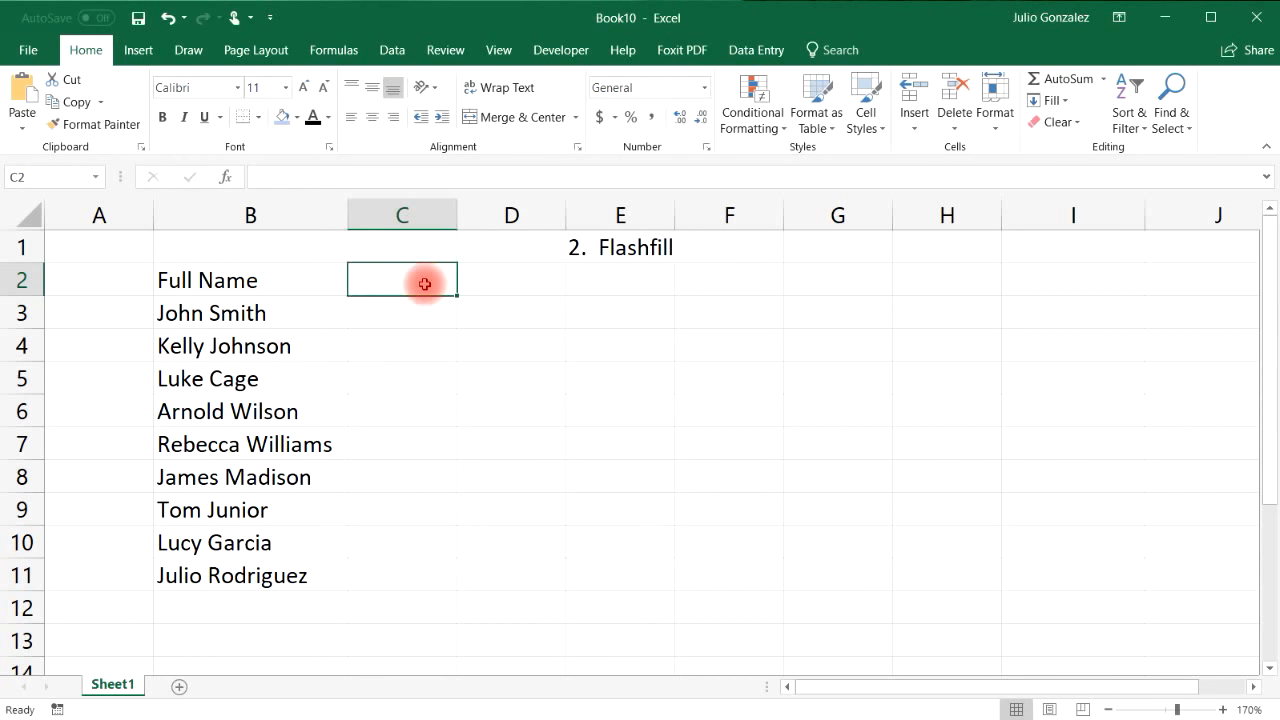
type("First:")
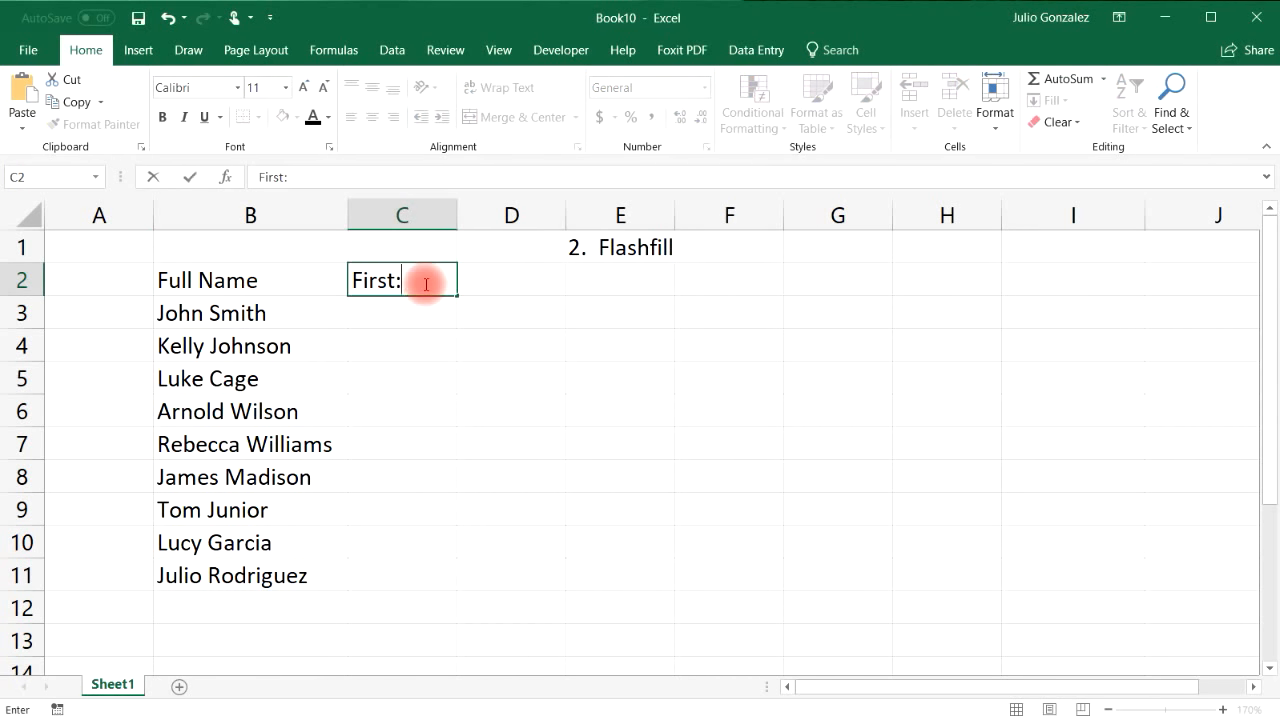
key("Tab")
type("Last:")
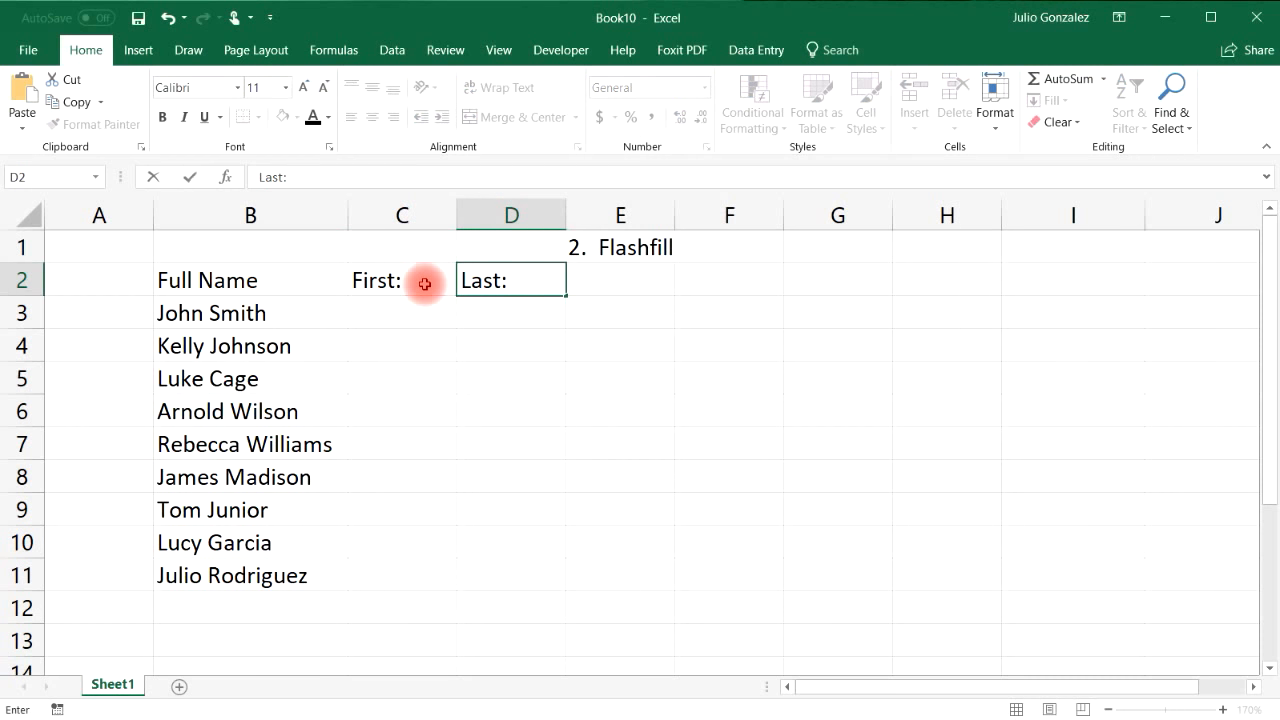
Step: Enter the first name of the B3 entry in C3 and Flash Fill it down to C11
key("Tab")
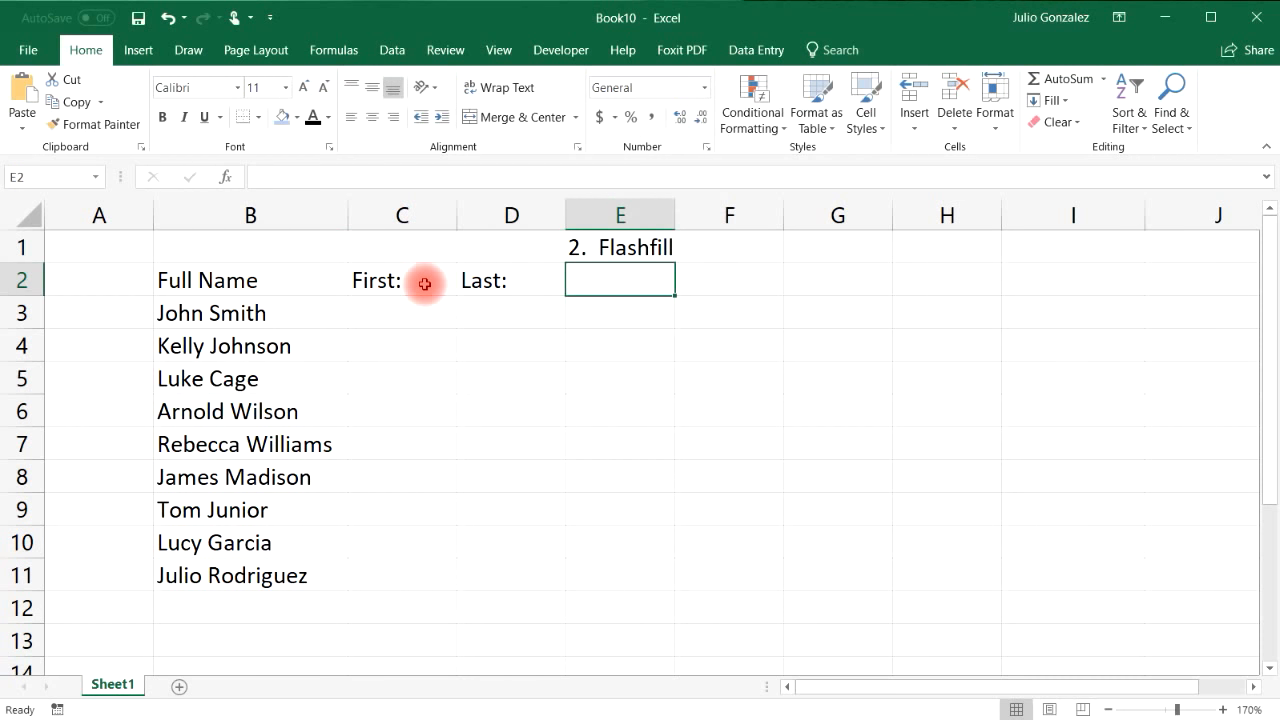
left_click(396, 311)
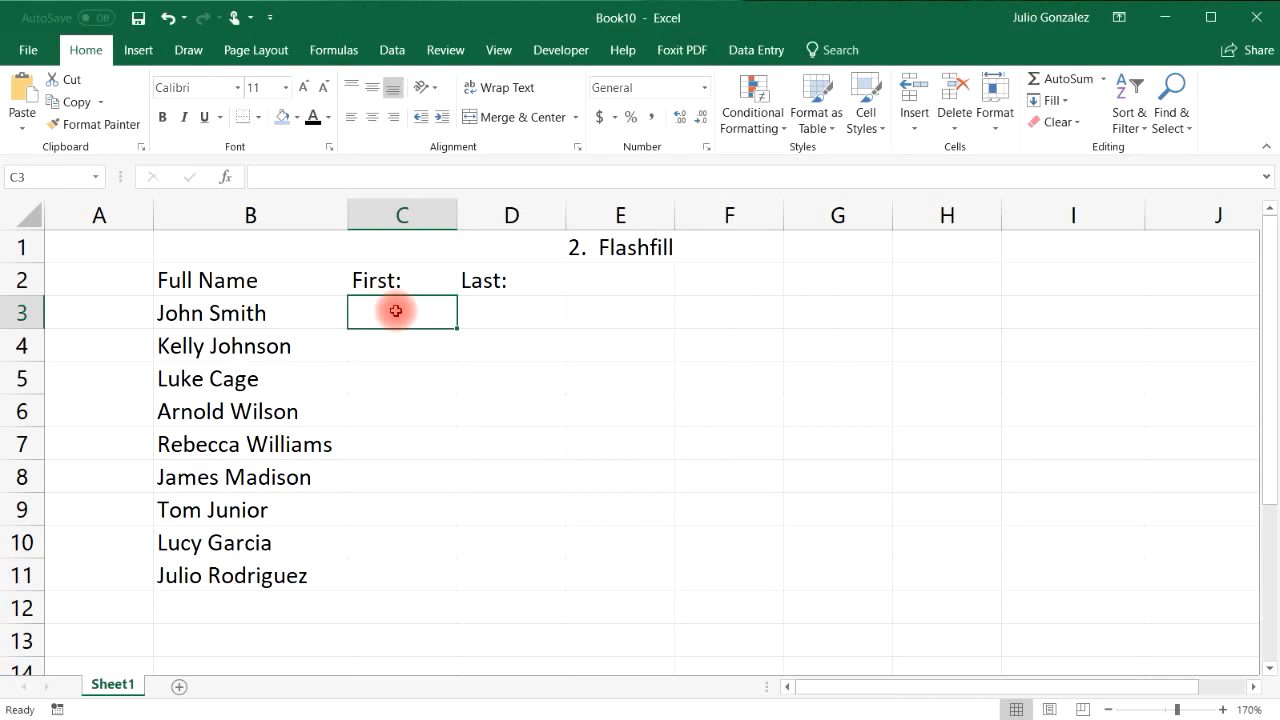
type("John")
key("Return")
left_click(396, 312)
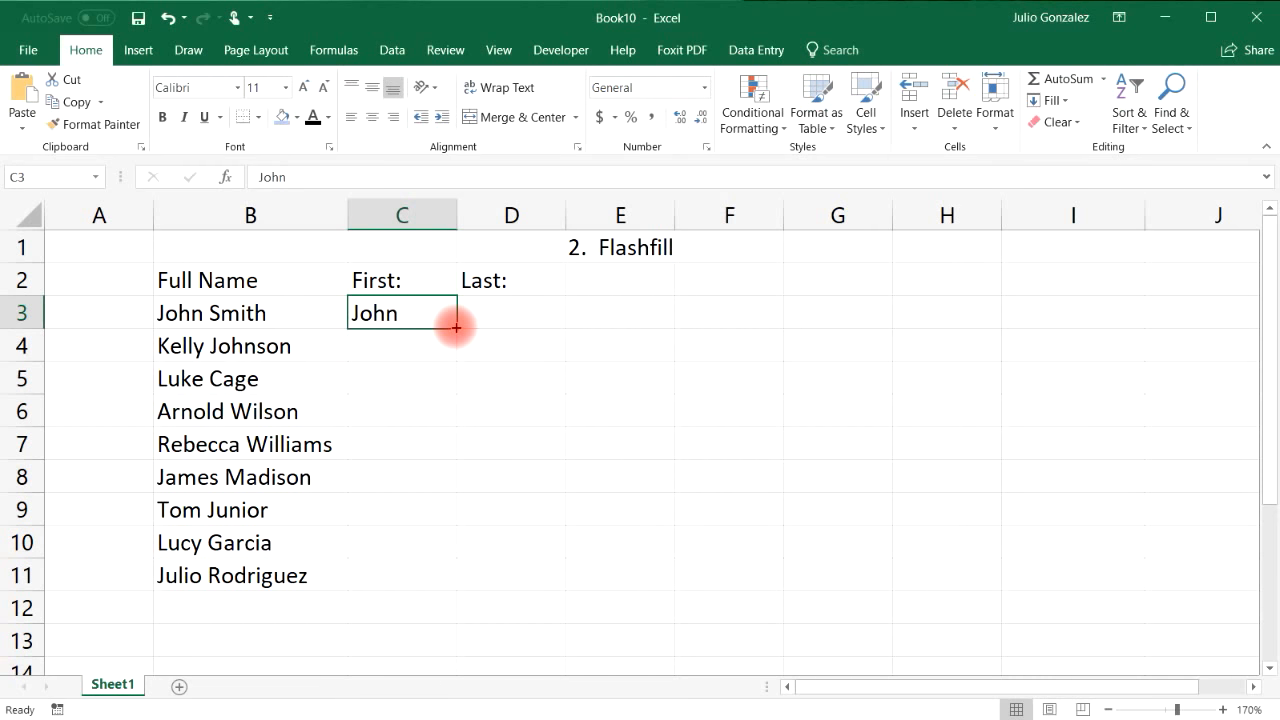
left_click_drag(456, 327, 460, 590)
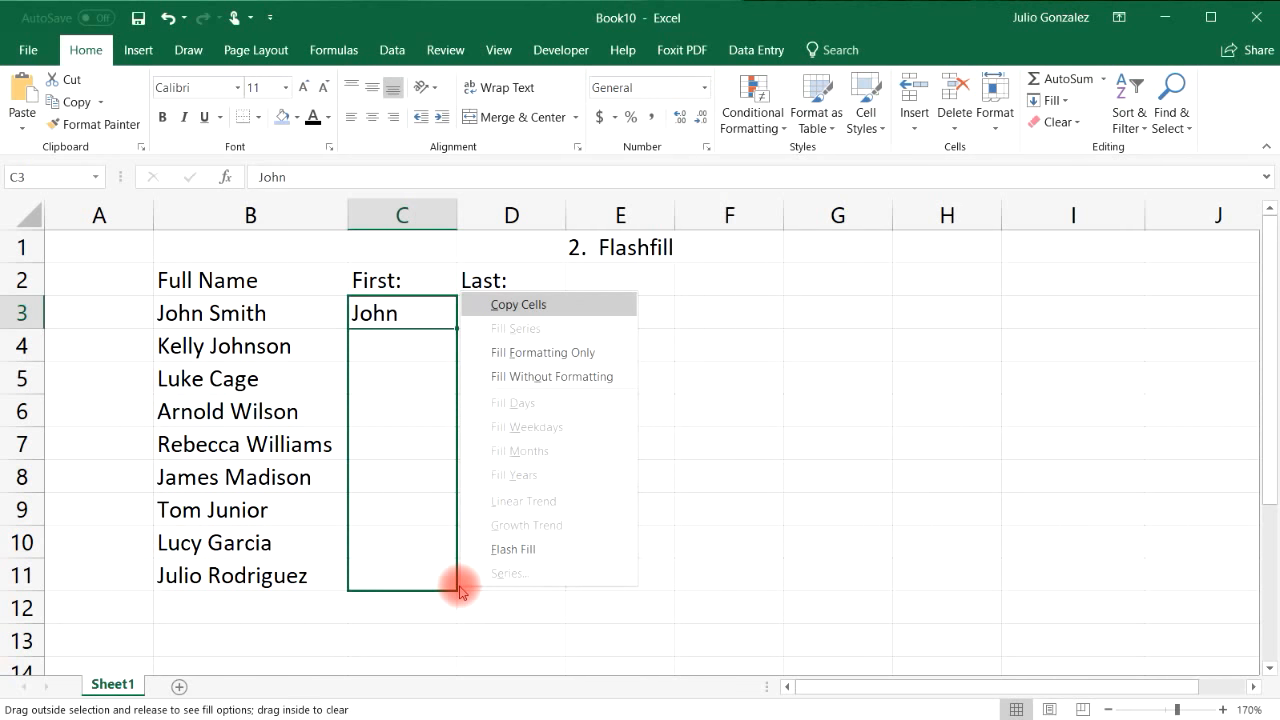
left_click(533, 552)
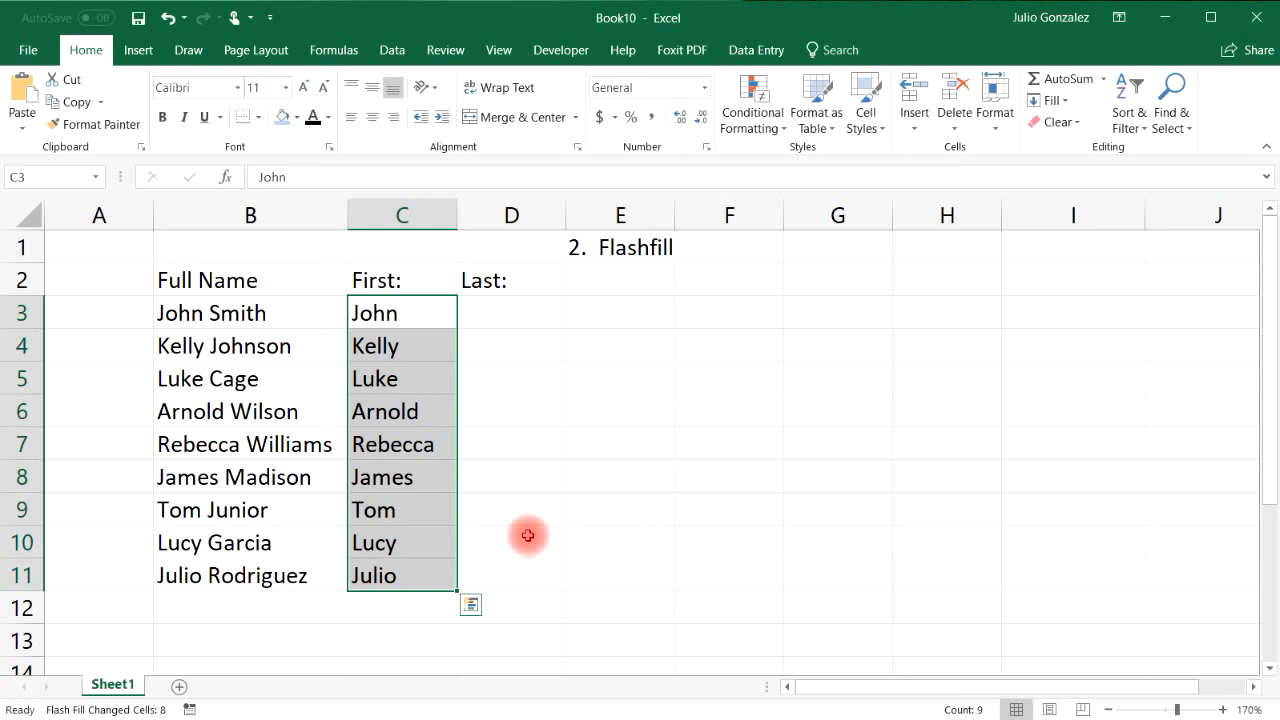
Step: Enter the last name of the B3 entry in D3 and Flash Fill it down to D11
left_click(478, 315)
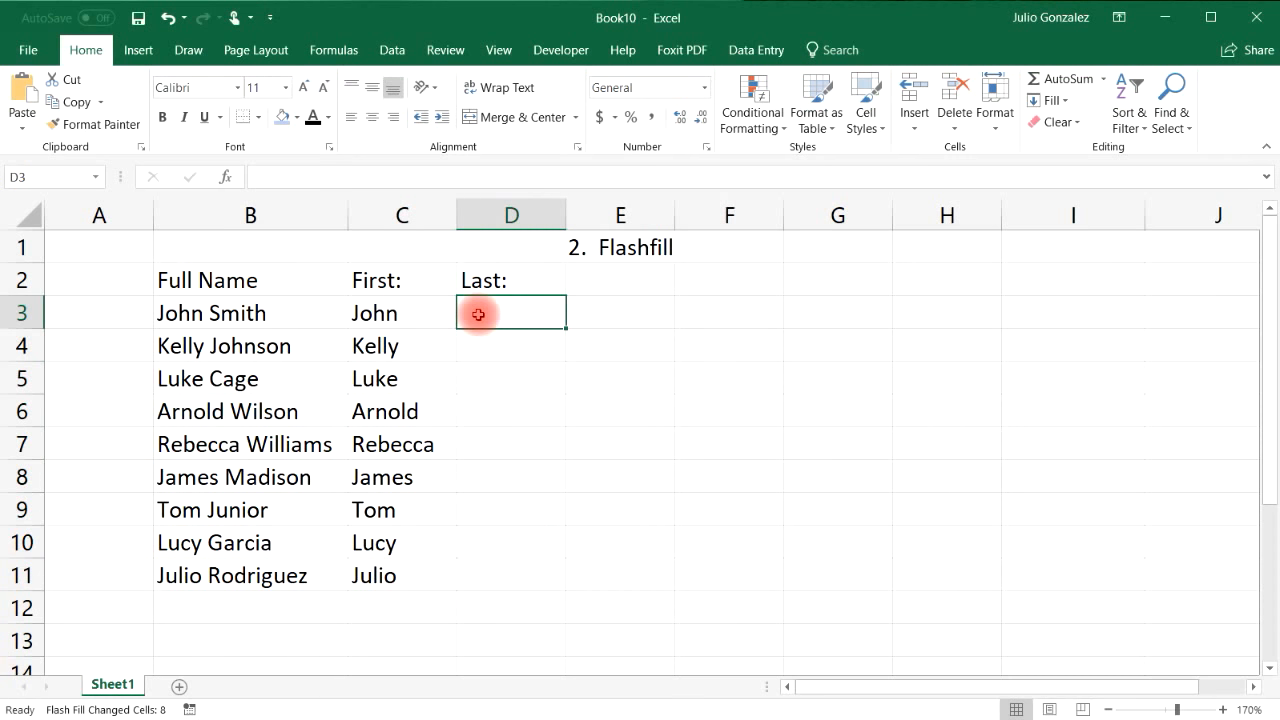
type("S")
type("h")
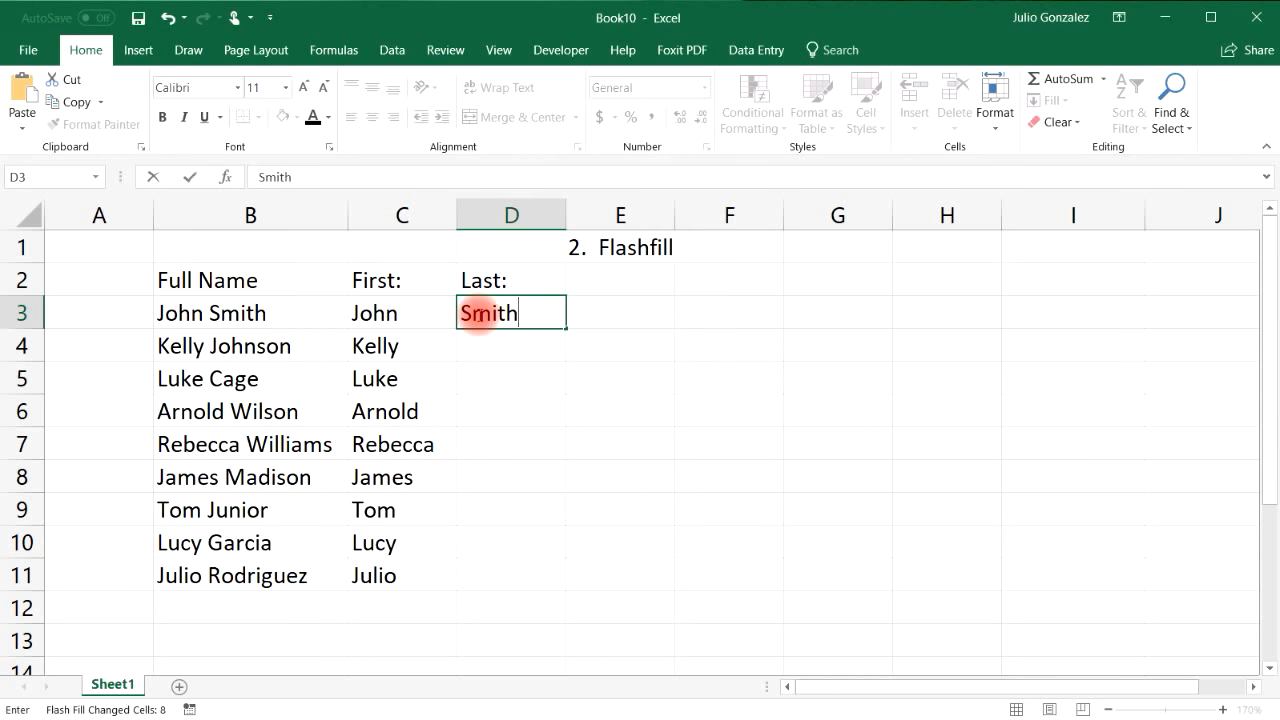
key("Return")
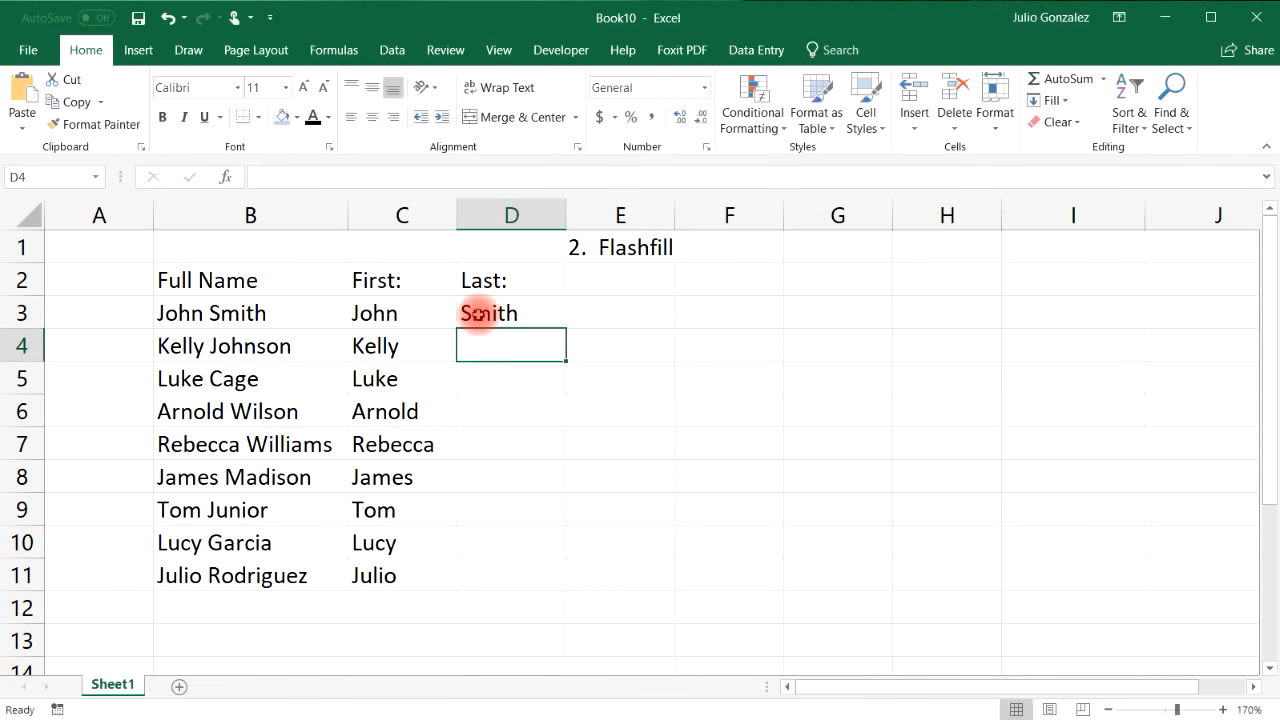
left_click(478, 314)
left_click_drag(566, 328, 551, 586)
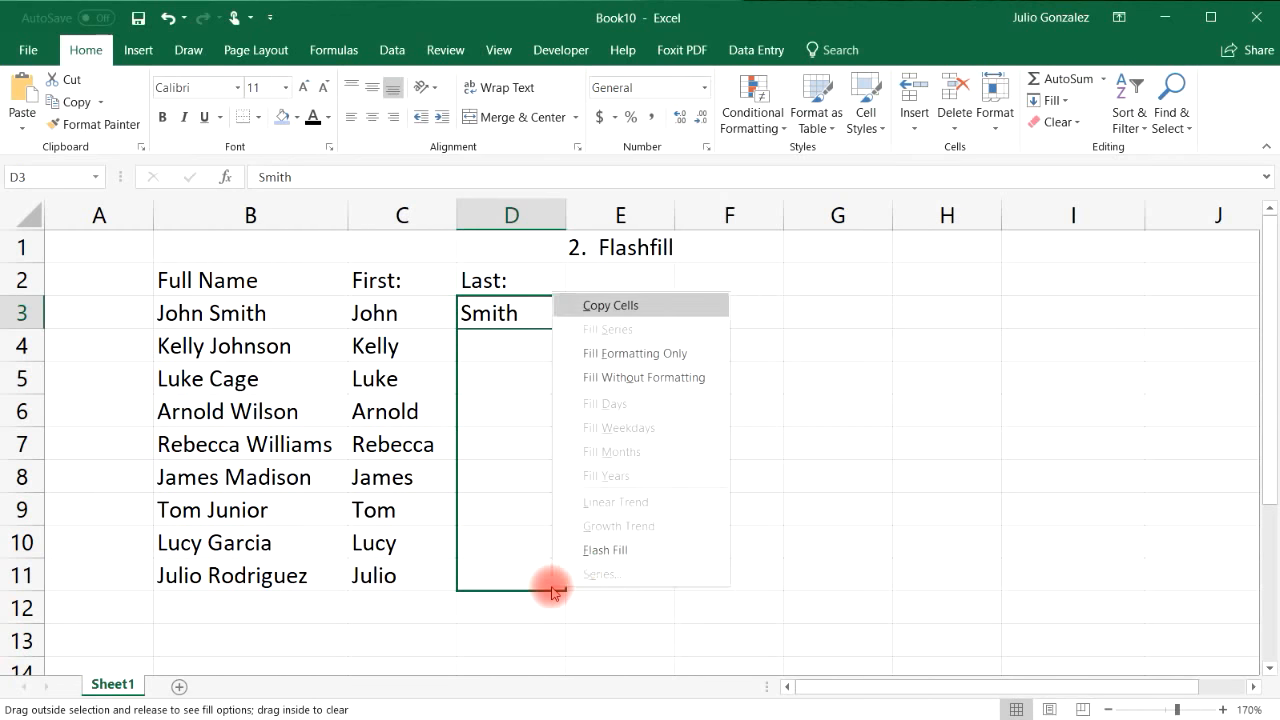
left_click(592, 549)
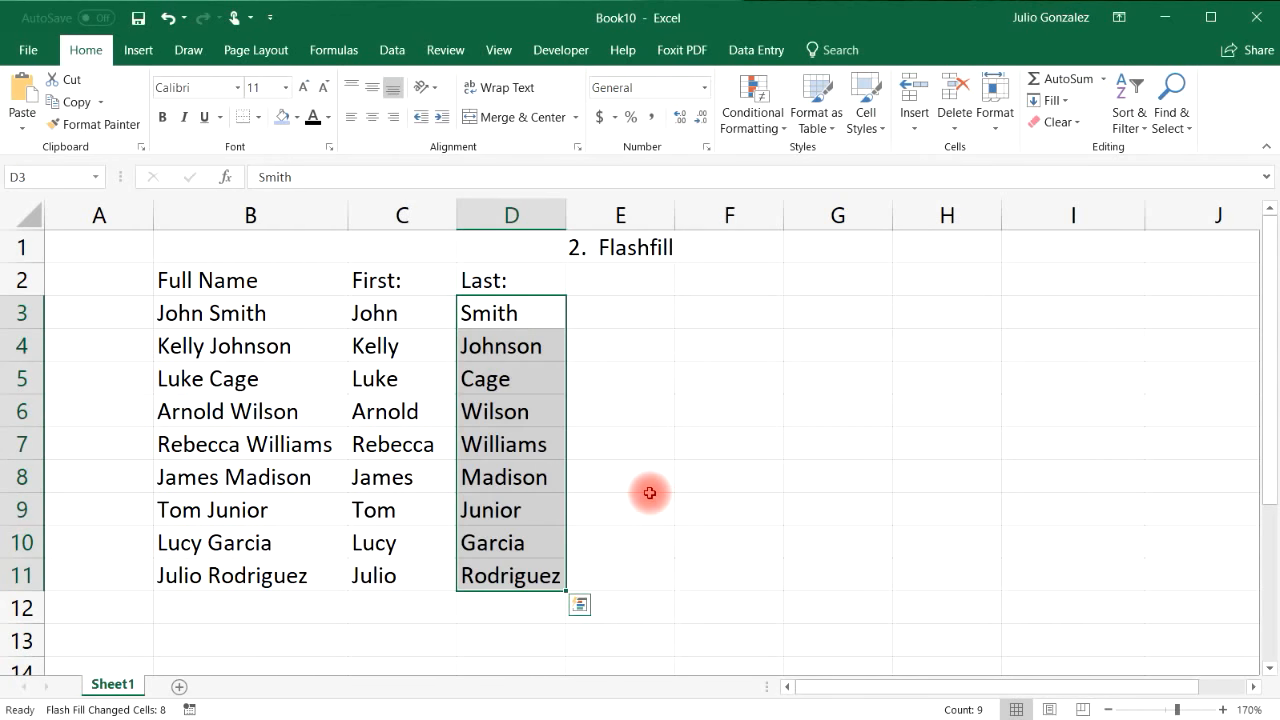
left_click(635, 349)
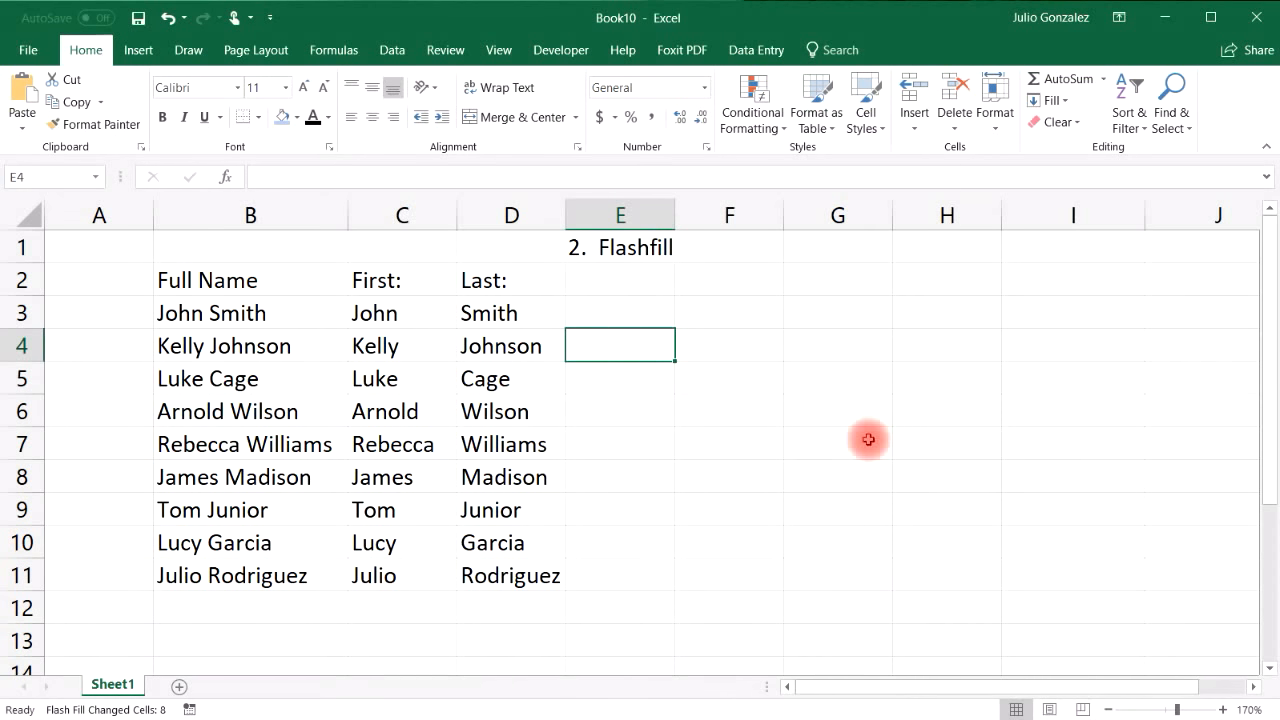
Step: Replace the merged heading in D1 with "3. Quick Save"
left_click(621, 250)
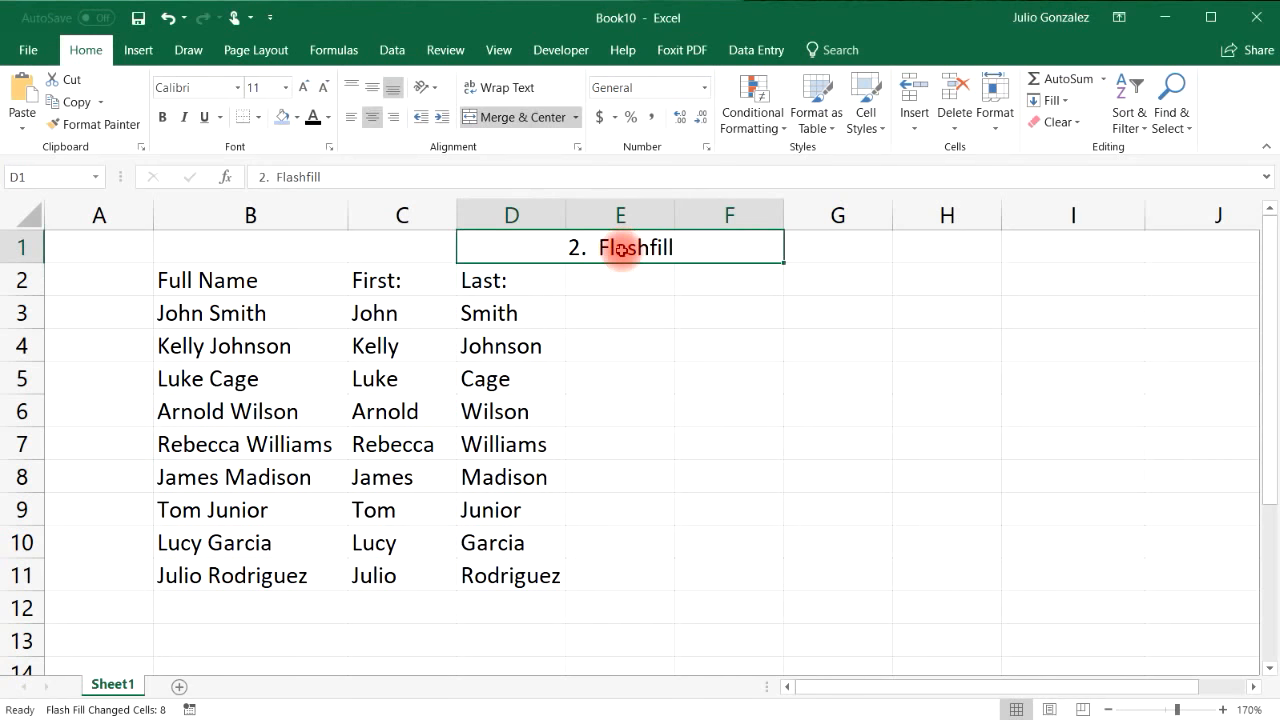
type("3.  Q")
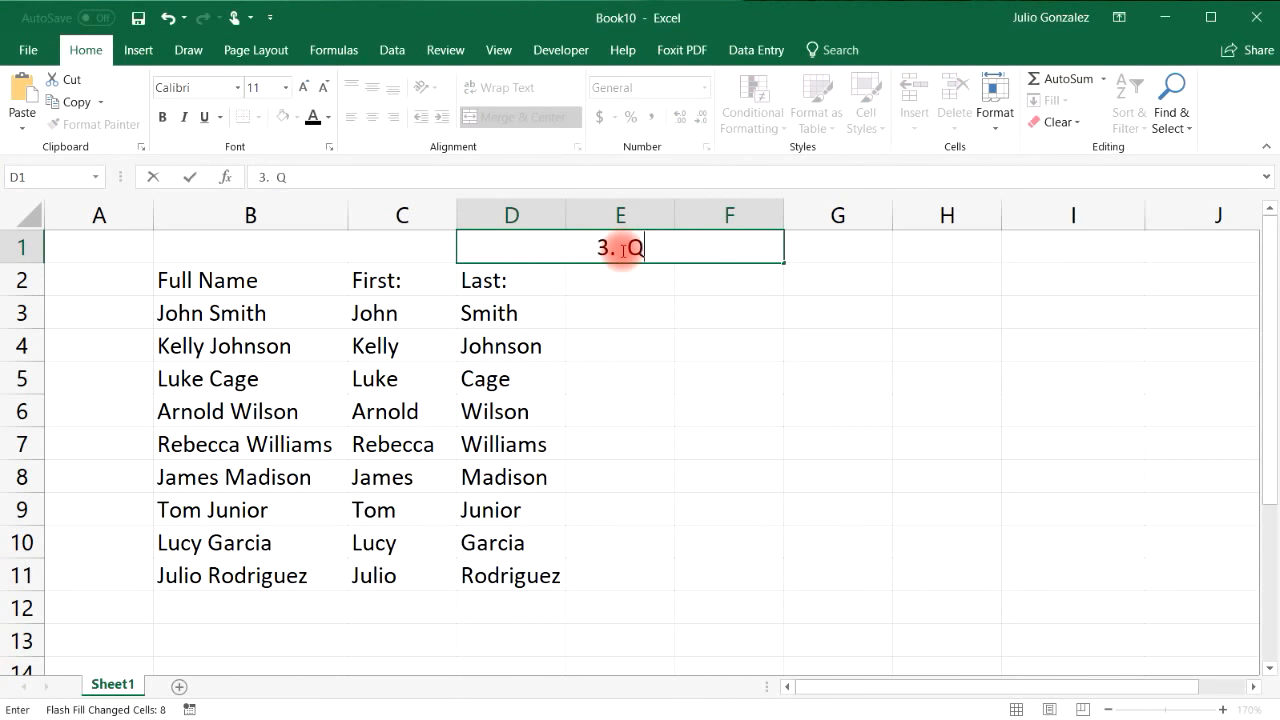
type("uick Save")
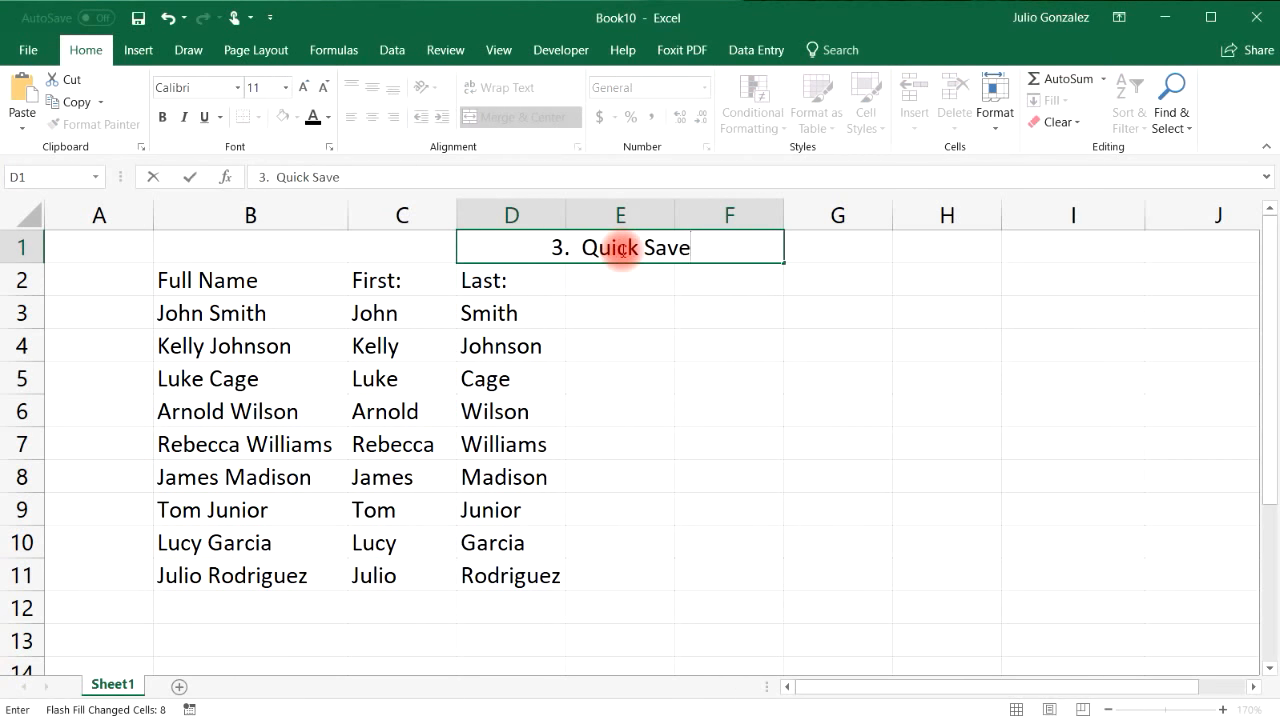
Step: Enter the note "Ctrl + S" in F3, and bring up the Save As page and return to the sheet without saving
left_click(759, 317)
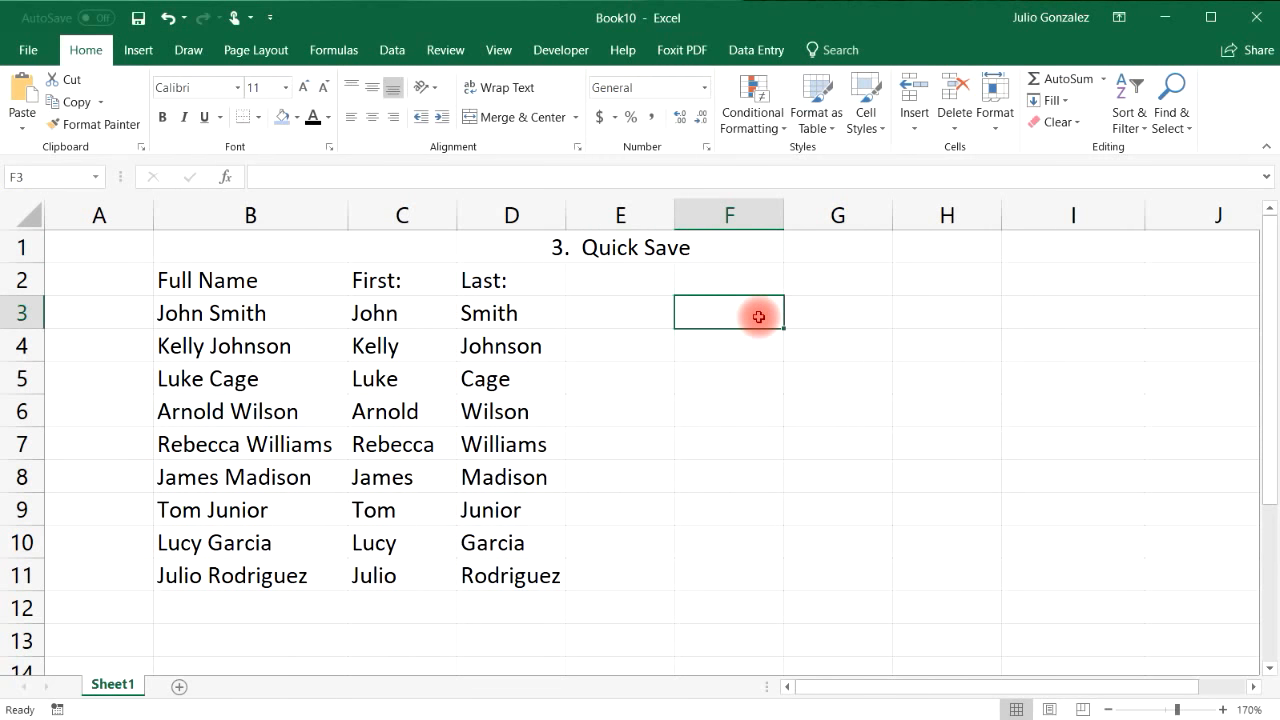
type("Ctrl + S")
key("Return")
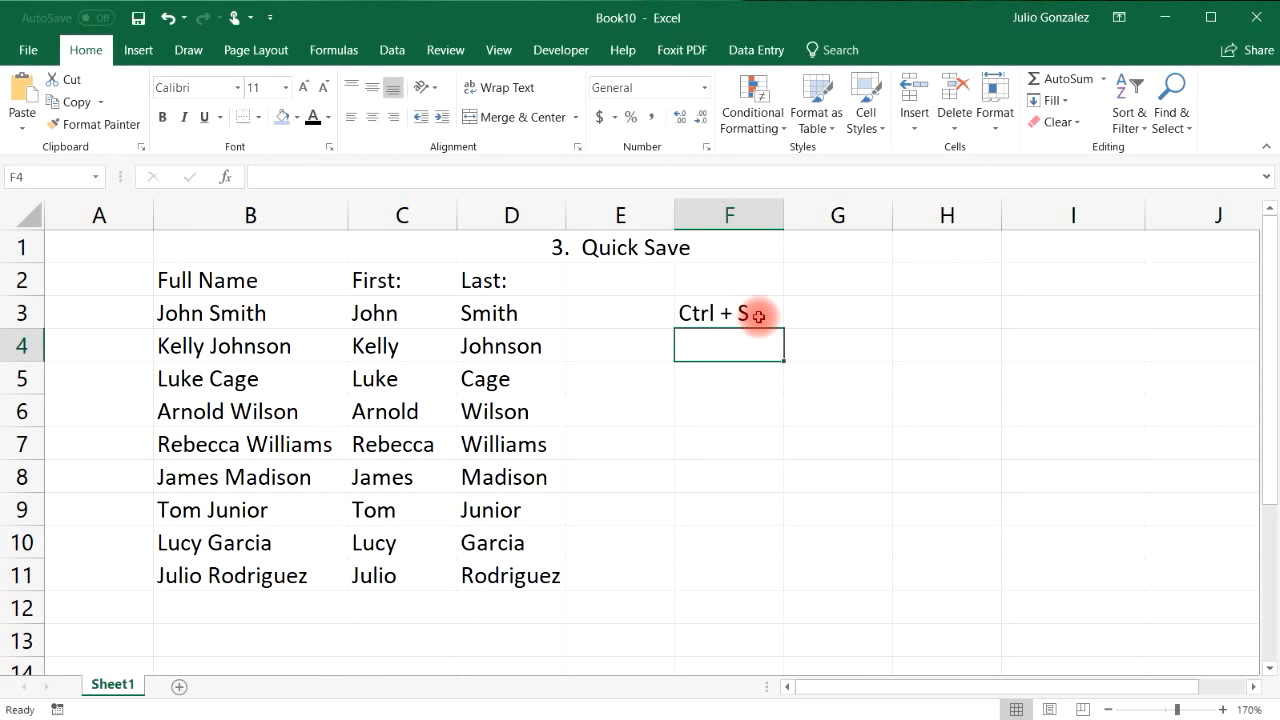
key("ctrl+s")
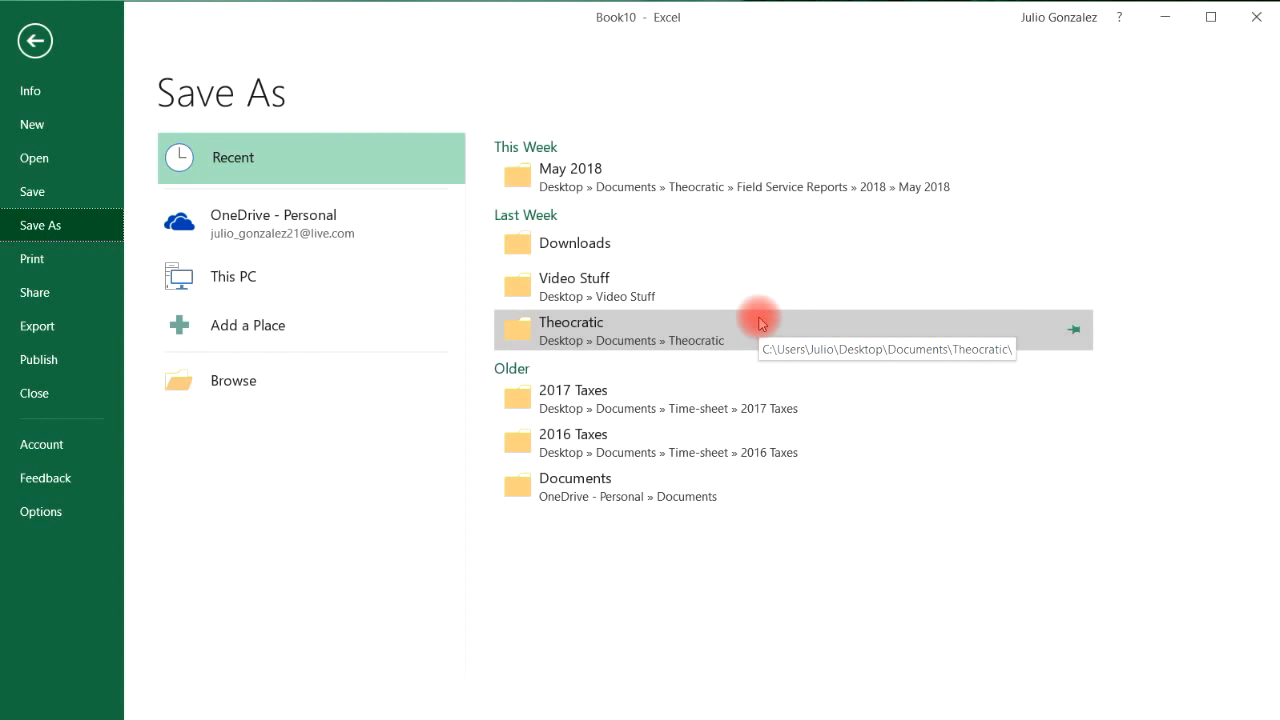
left_click(46, 32)
Step: Replace the merged heading in D1 with "4. Quick Print"
left_click(655, 250)
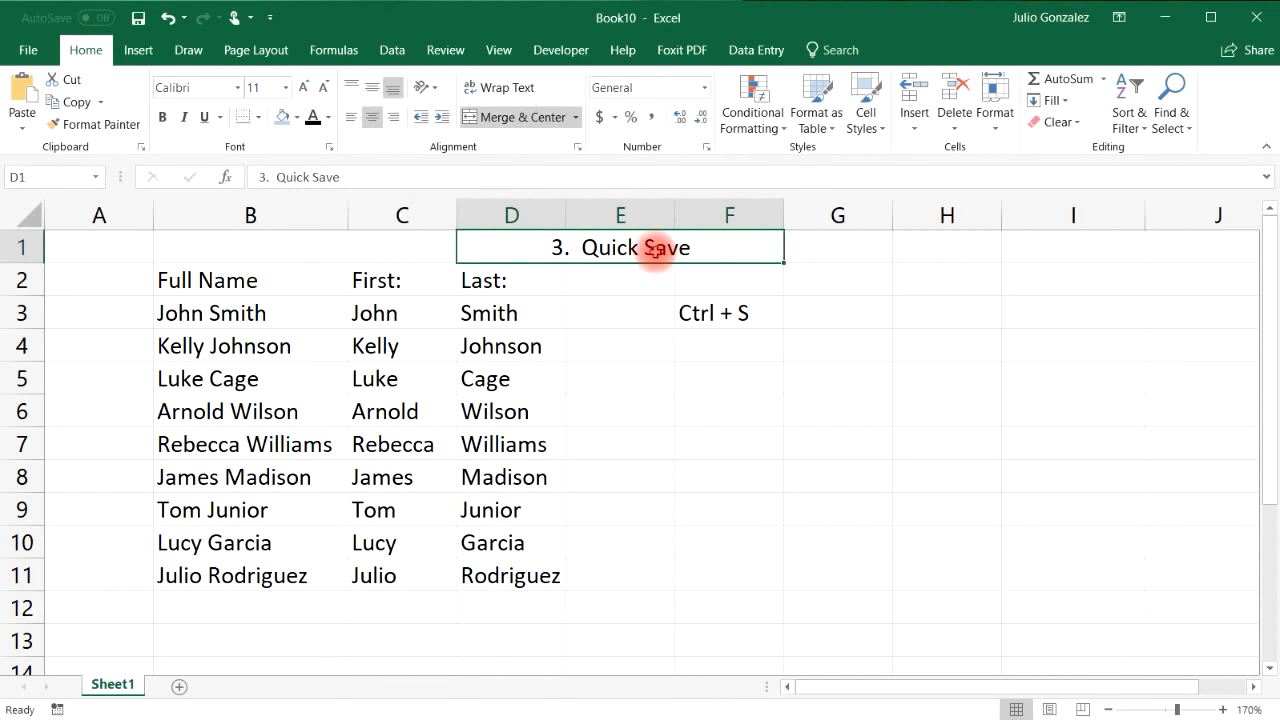
type("4.  Quick Print")
key("Return")
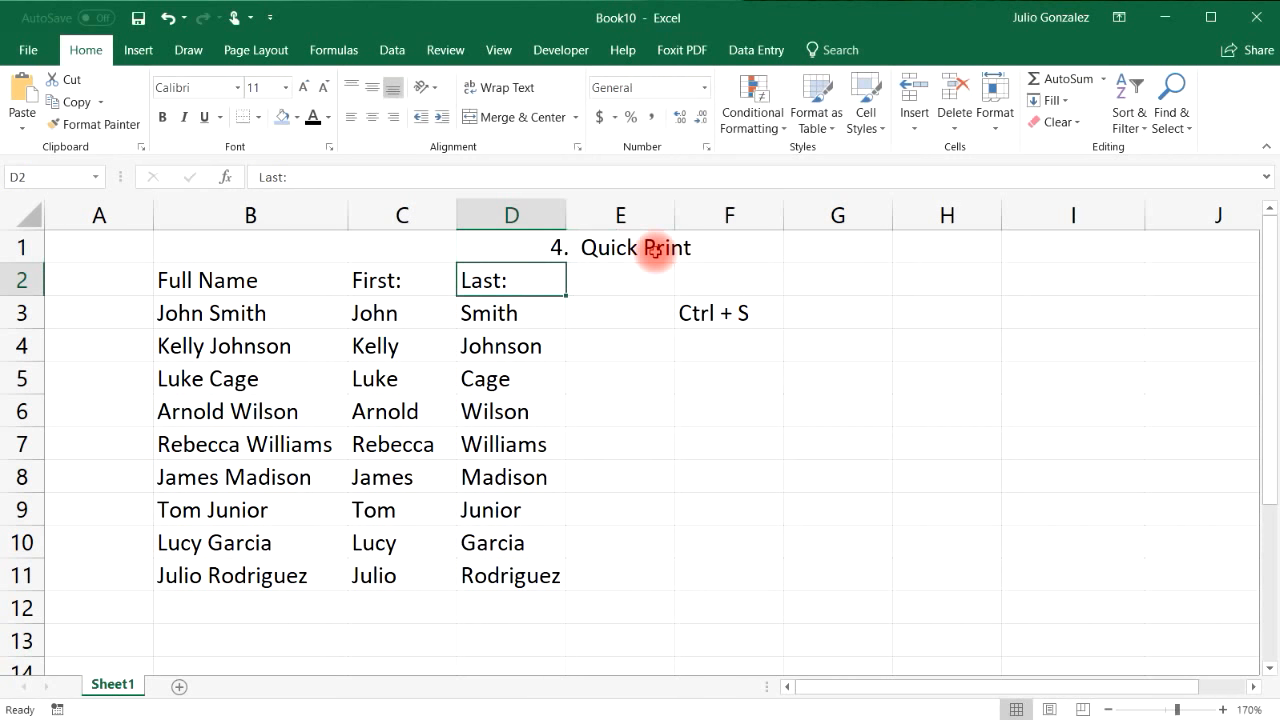
Step: Enter the note "Ctrl + P" in F4, and view the print preview and return to the sheet without printing
left_click(728, 343)
type("Ctrl")
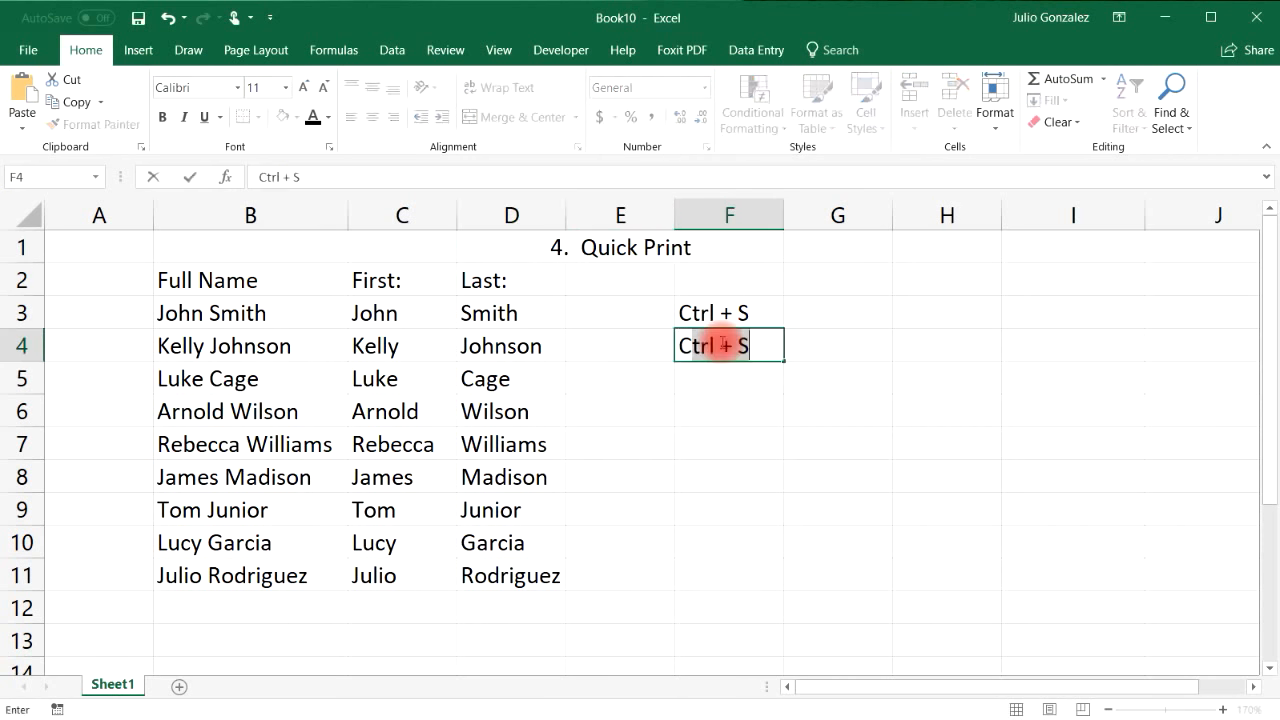
type(" + P")
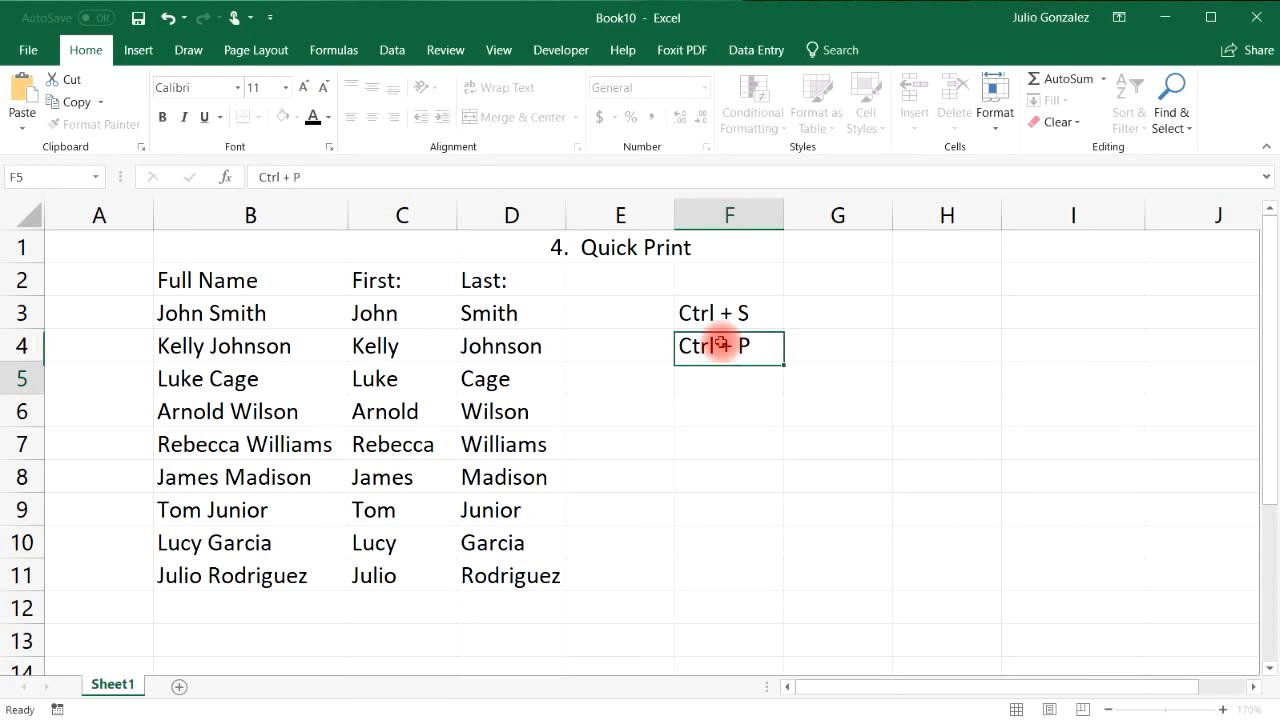
key("Return")
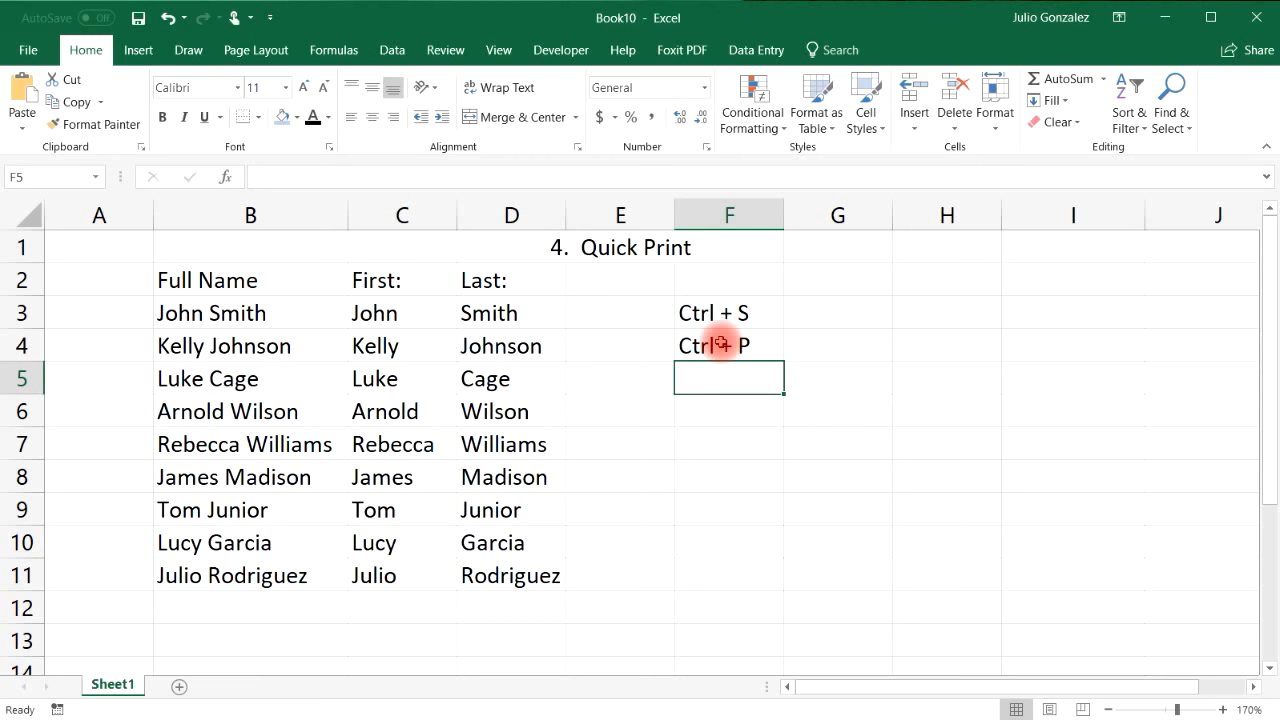
key("ctrl+p")
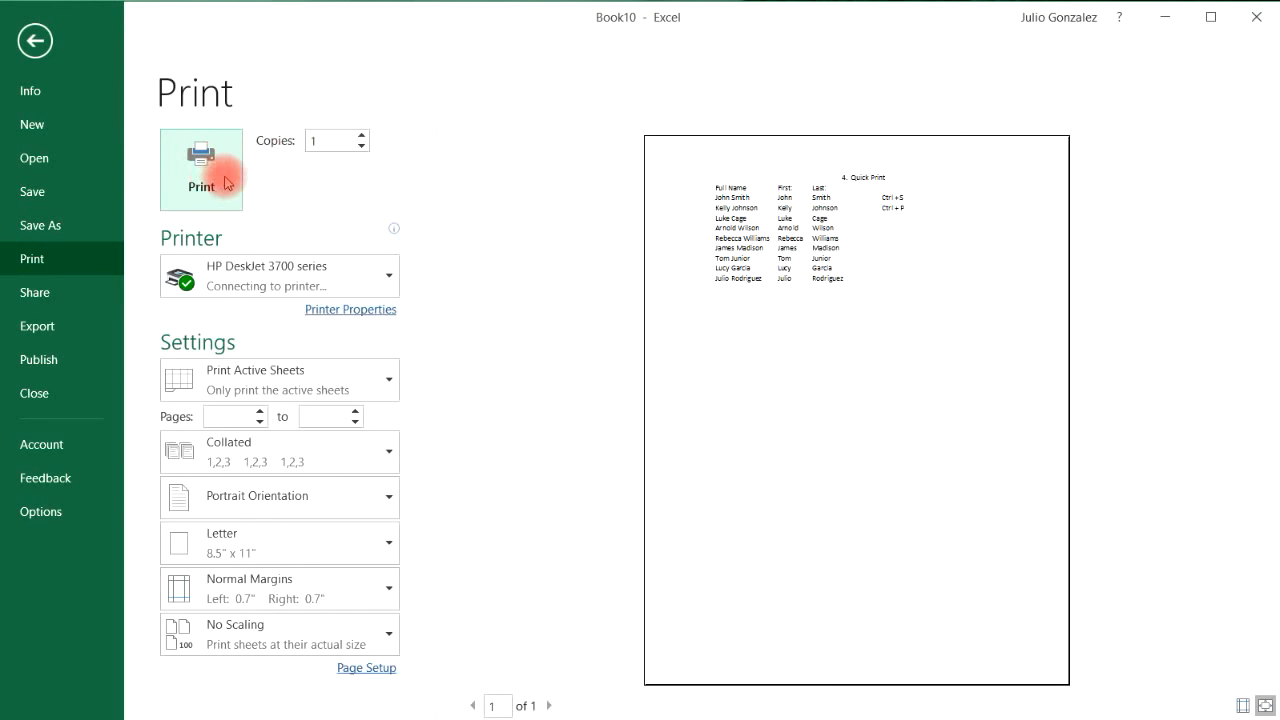
left_click(34, 40)
Step: Replace the merged heading in D1 with "5. New Workbook"
left_click(655, 250)
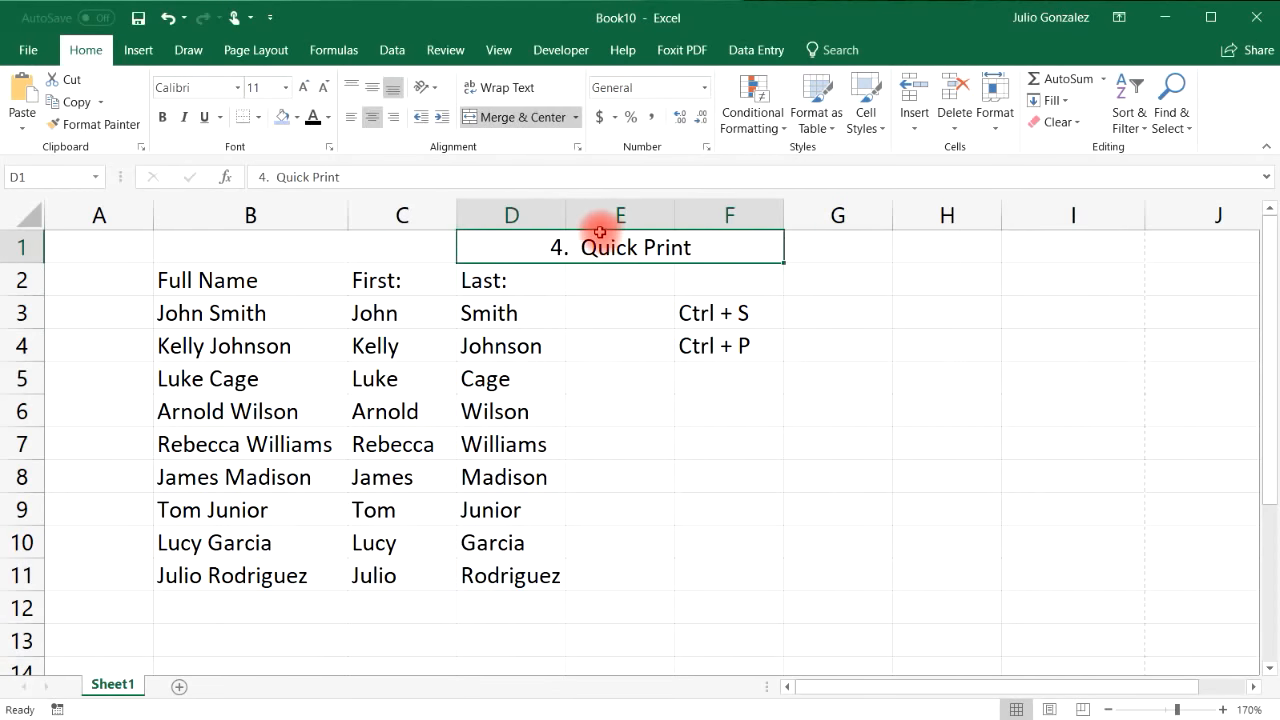
type("5.  N")
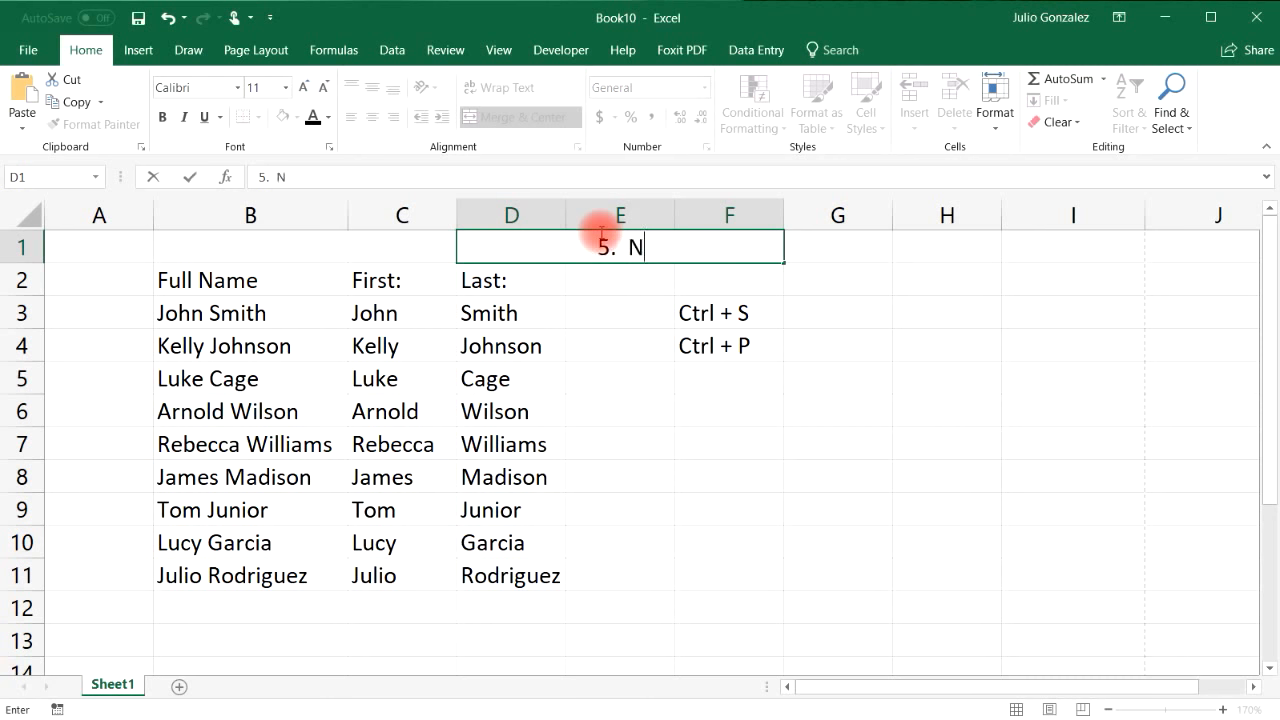
type("ew Wor")
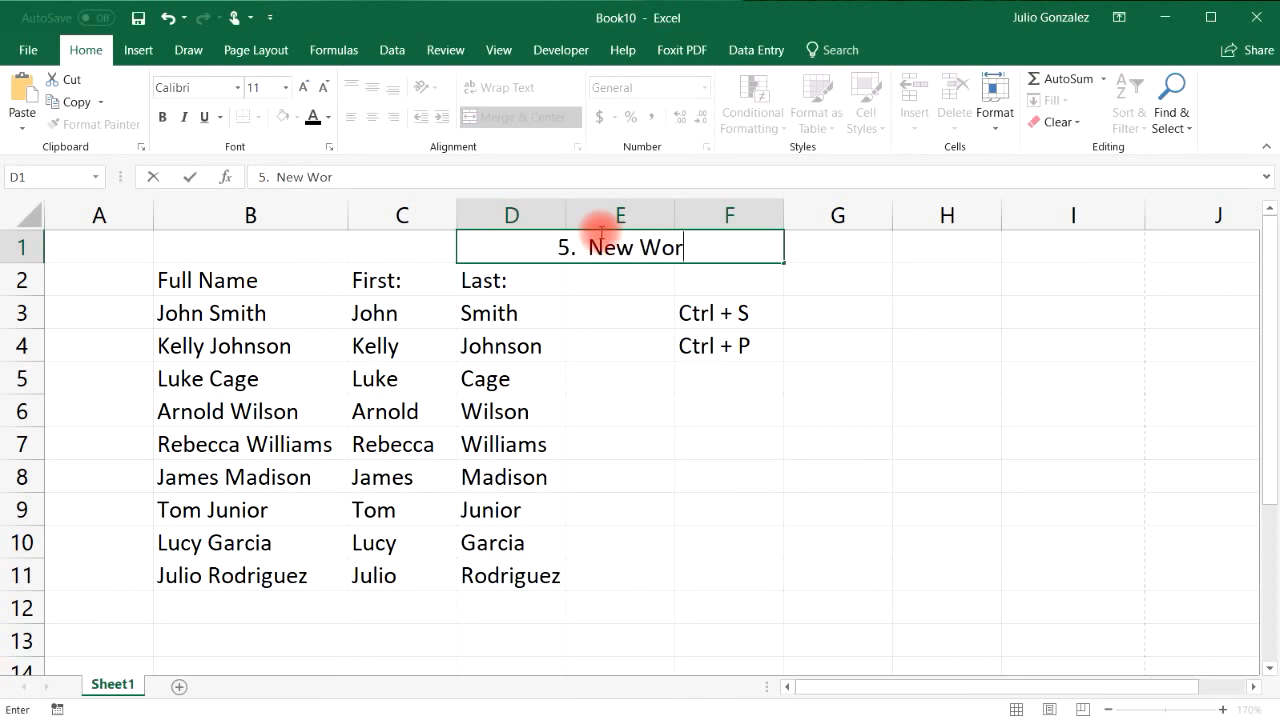
type("kbook")
key("Return")
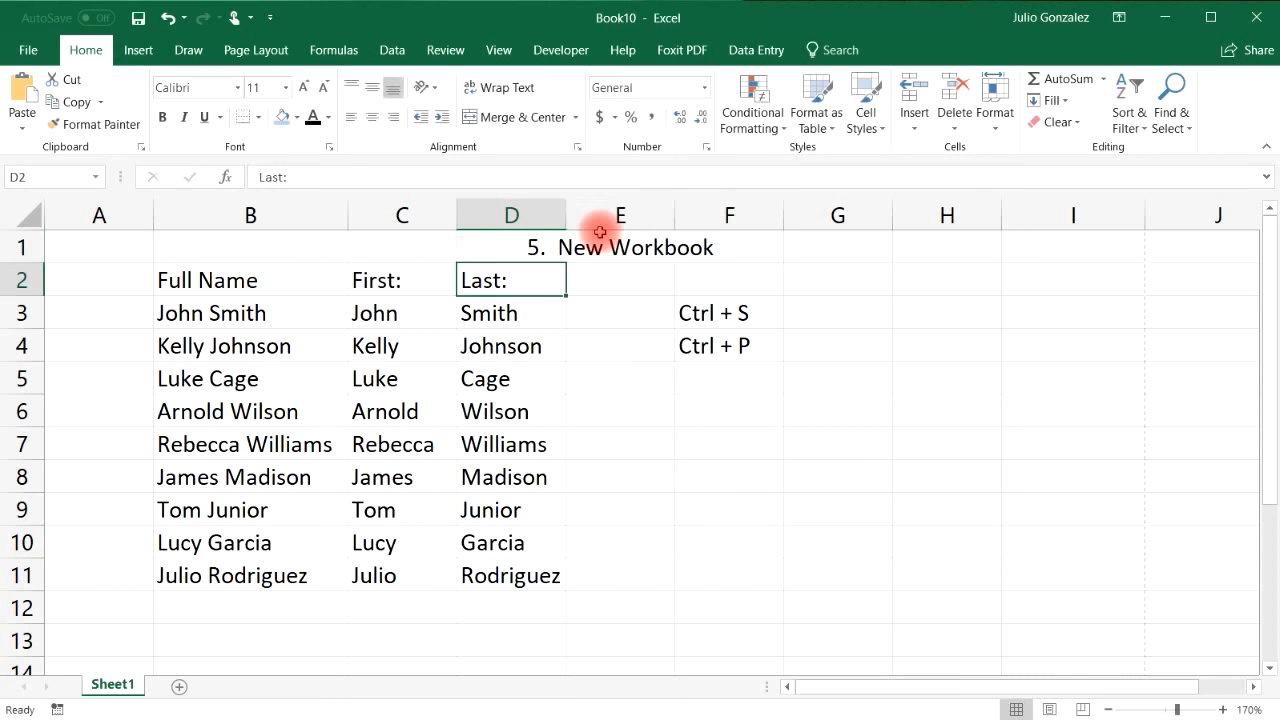
Step: Create a new blank workbook from the start templates, move its window down and close it again
left_click(30, 55)
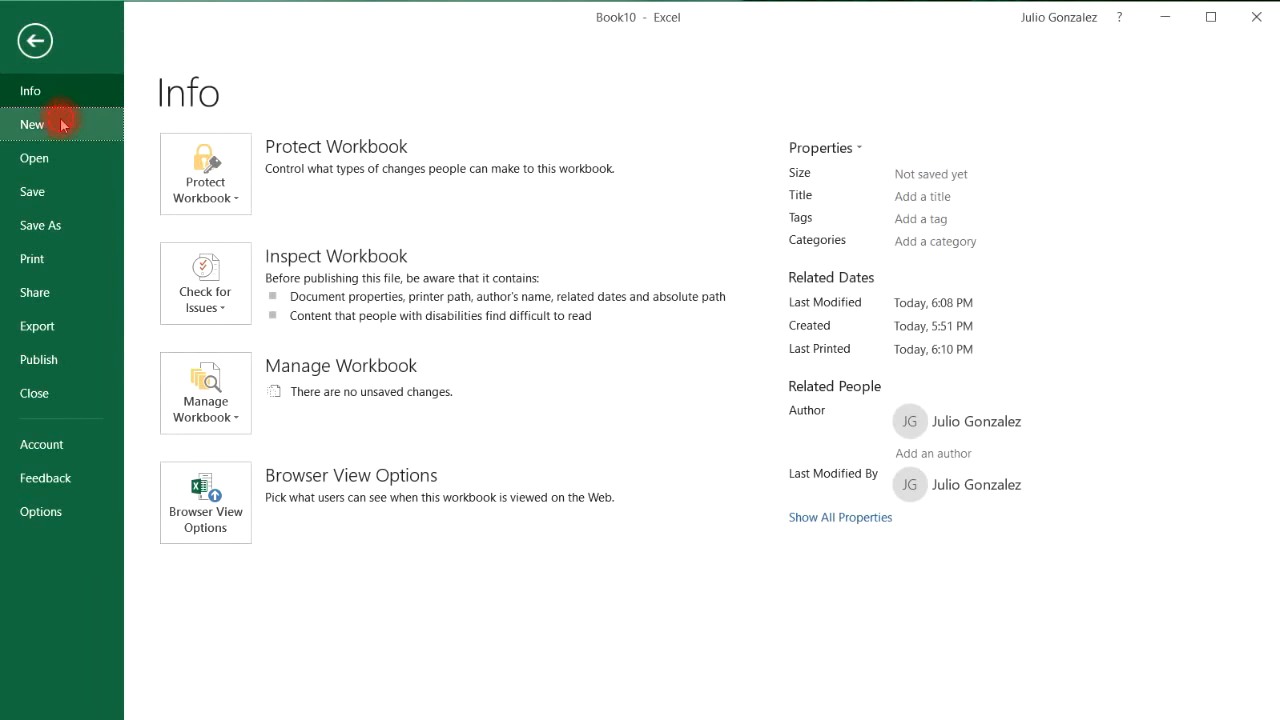
left_click(75, 125)
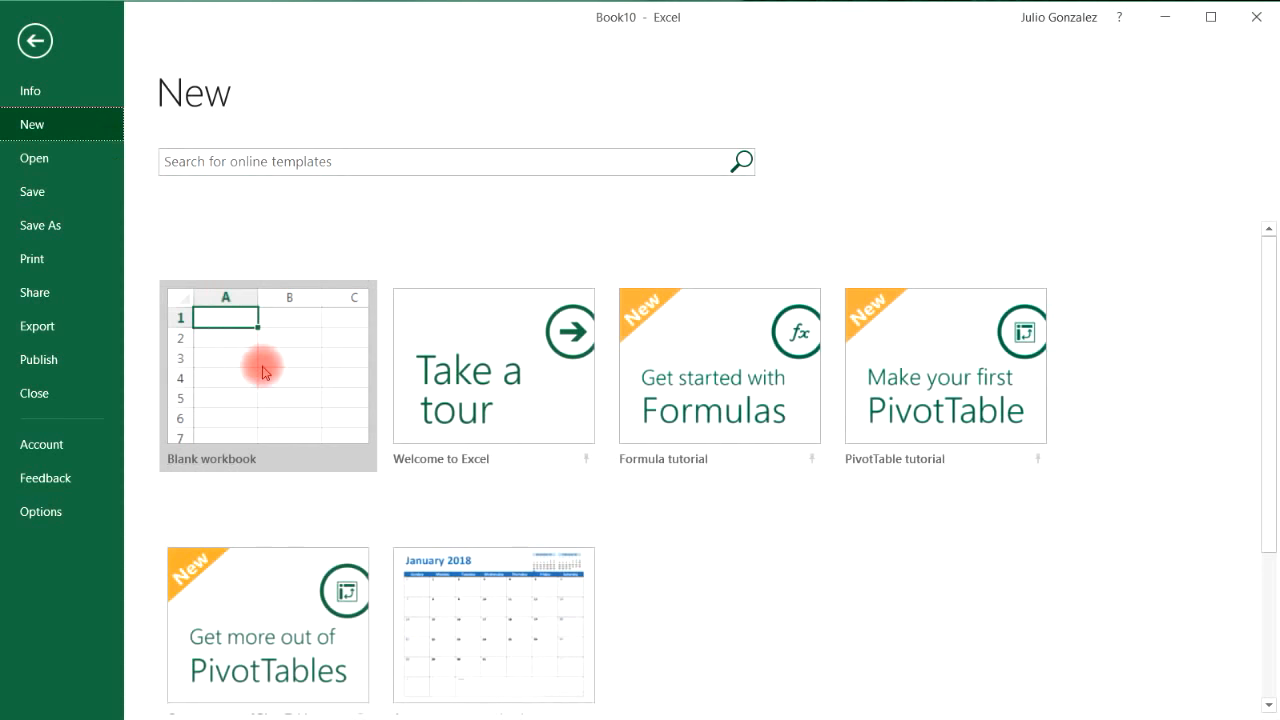
left_click(226, 351)
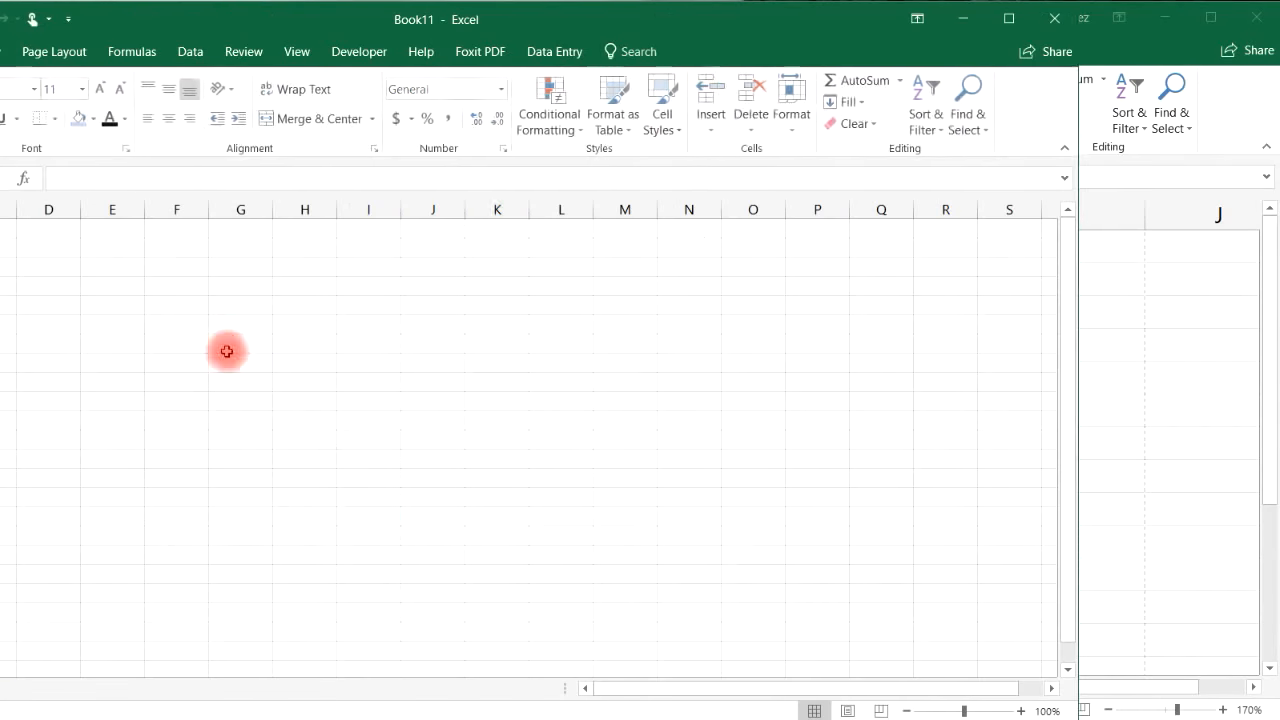
left_click_drag(735, 18, 737, 120)
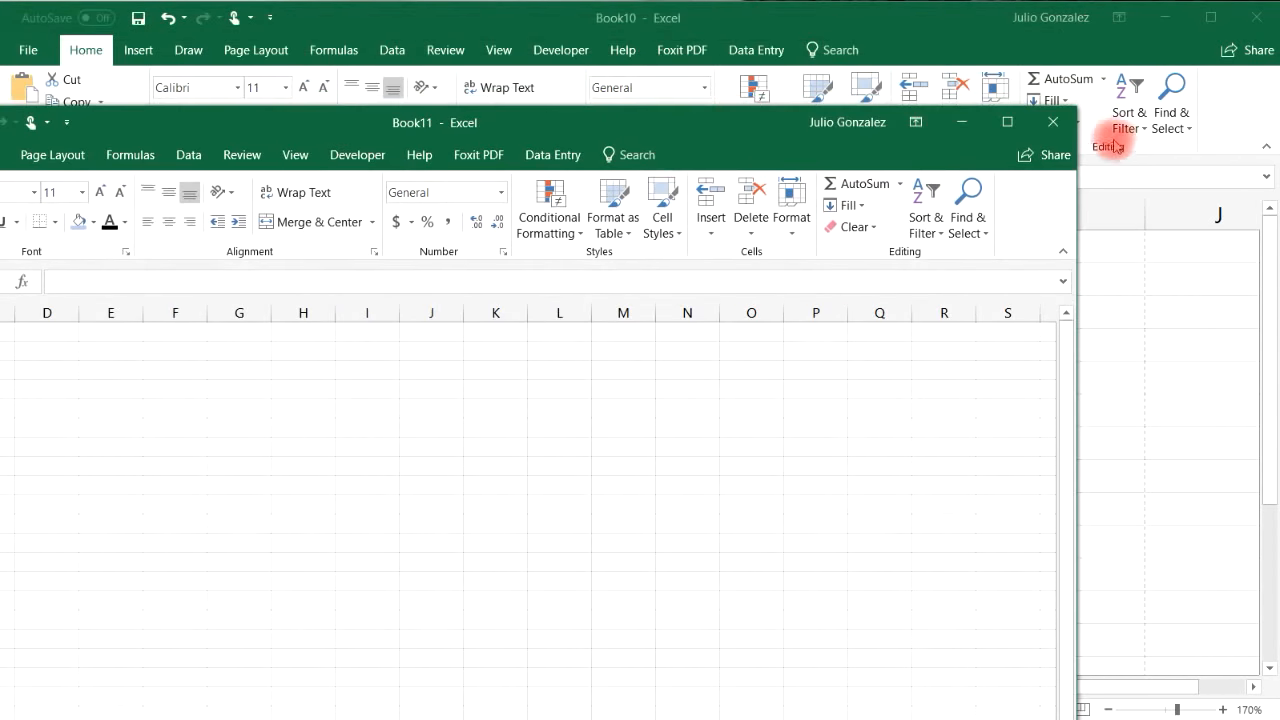
left_click(1054, 121)
Step: Enter the note "Ctrl + N" in F5 and create another new blank workbook
left_click(741, 380)
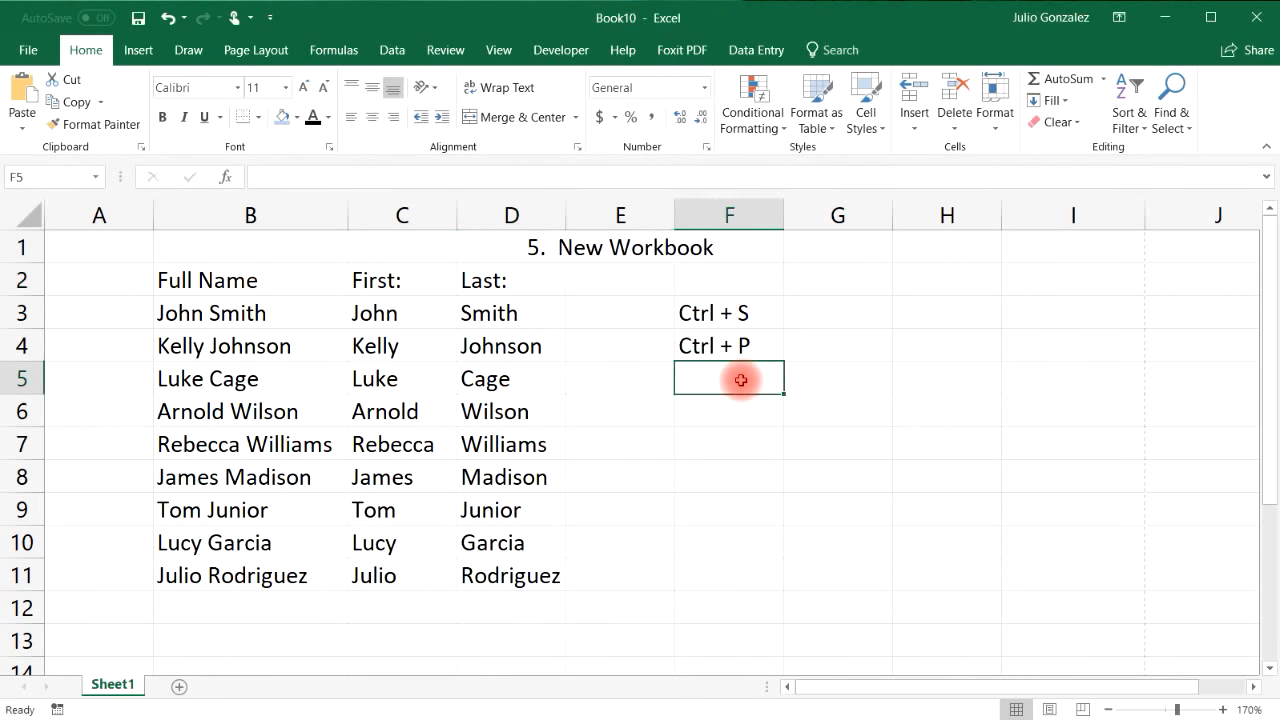
type("Ctrl + N")
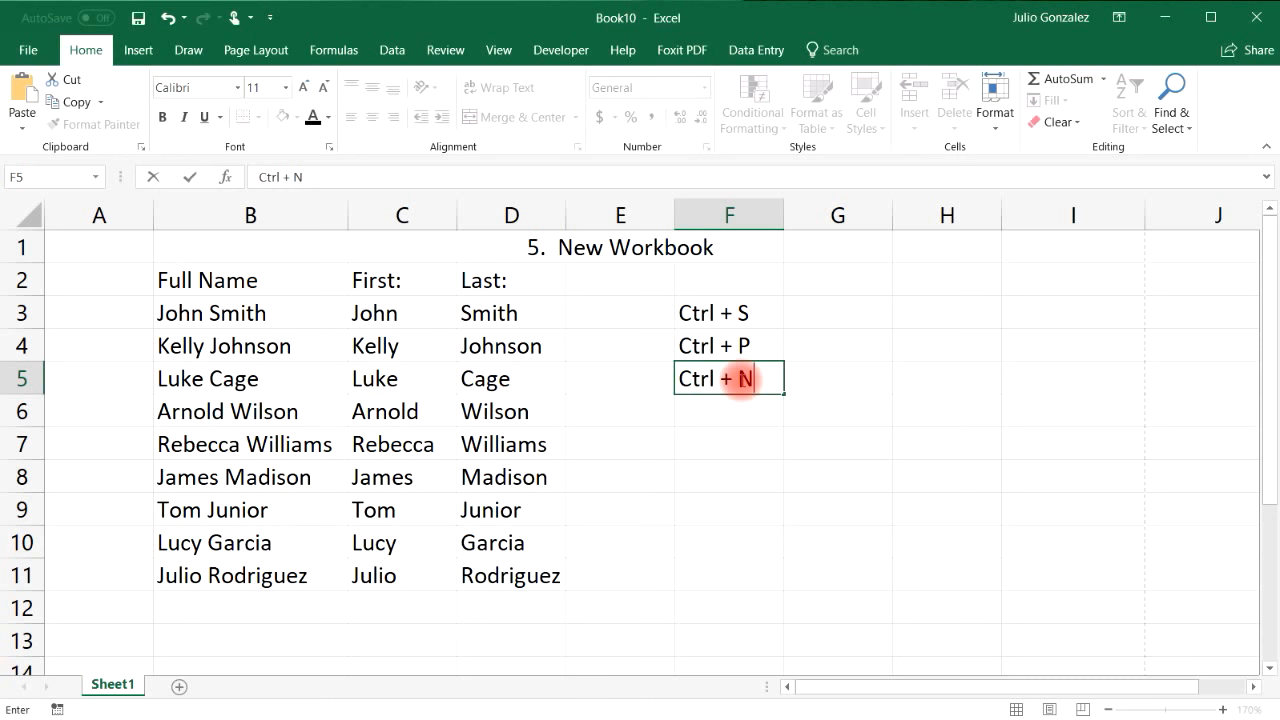
key("Return")
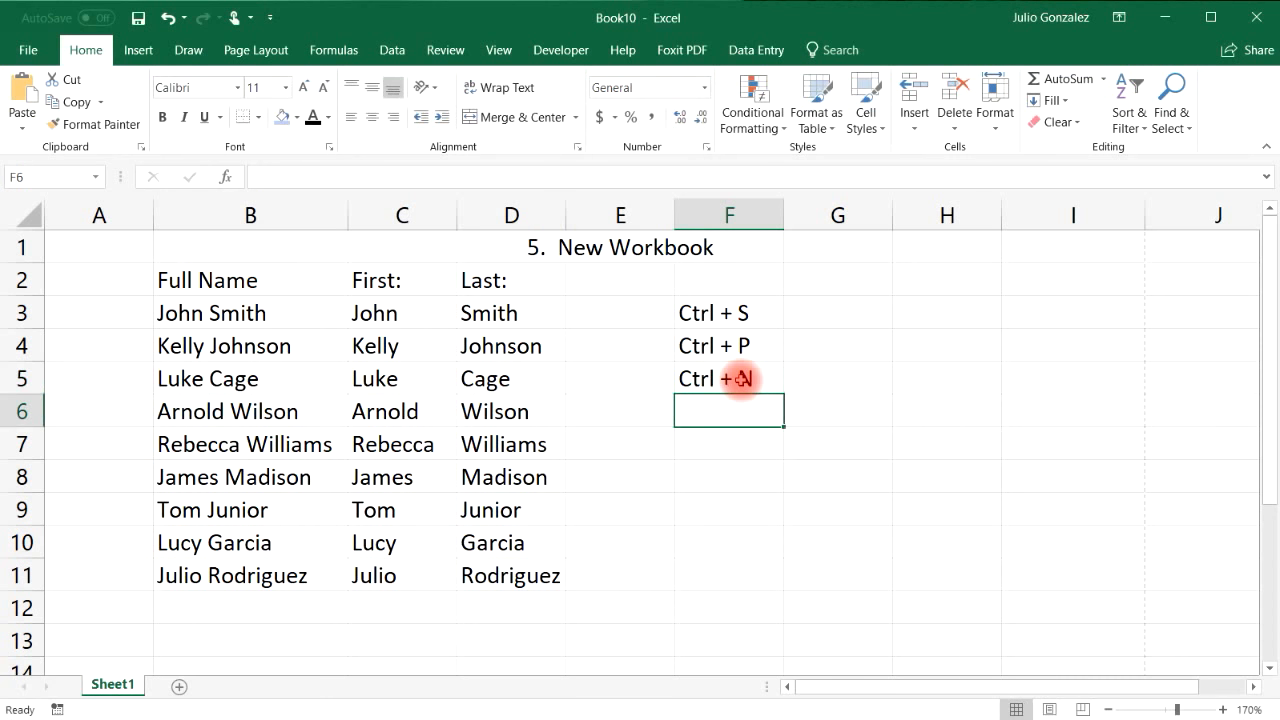
key("ctrl+n")
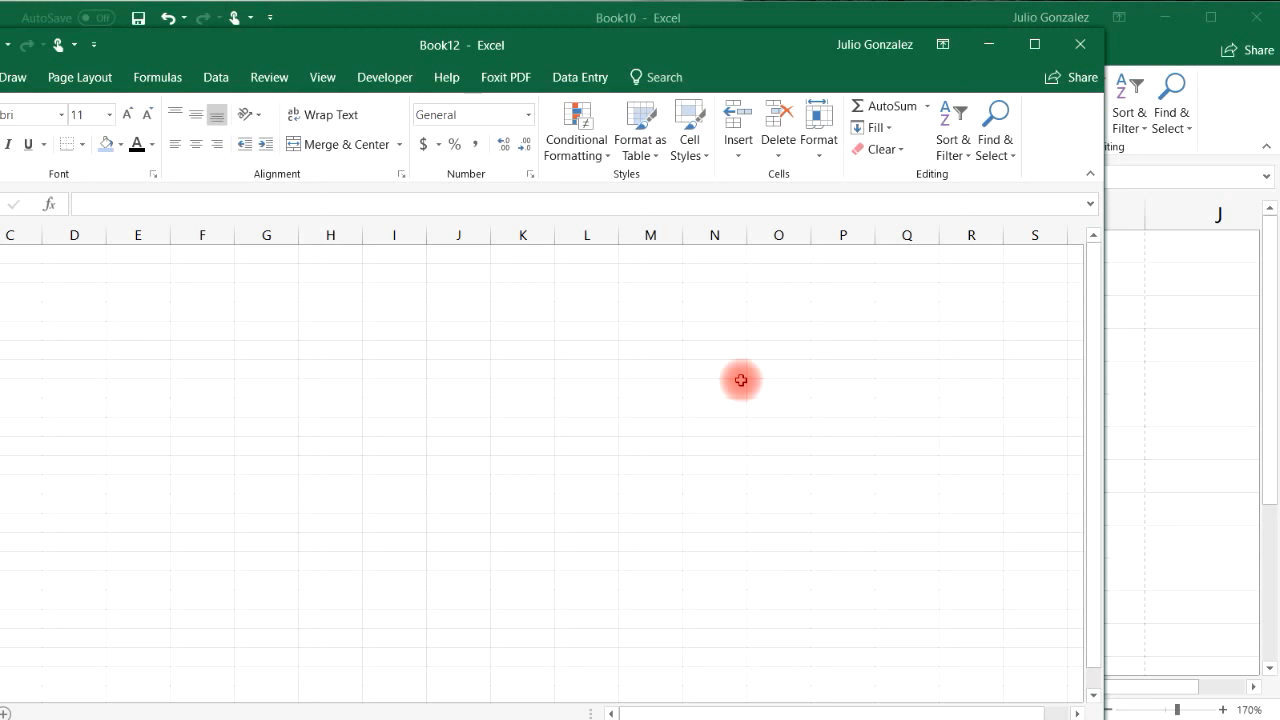
Step: Close the extra blank workbook and add two new worksheets after Sheet1, ending back on Sheet1
left_click(1080, 44)
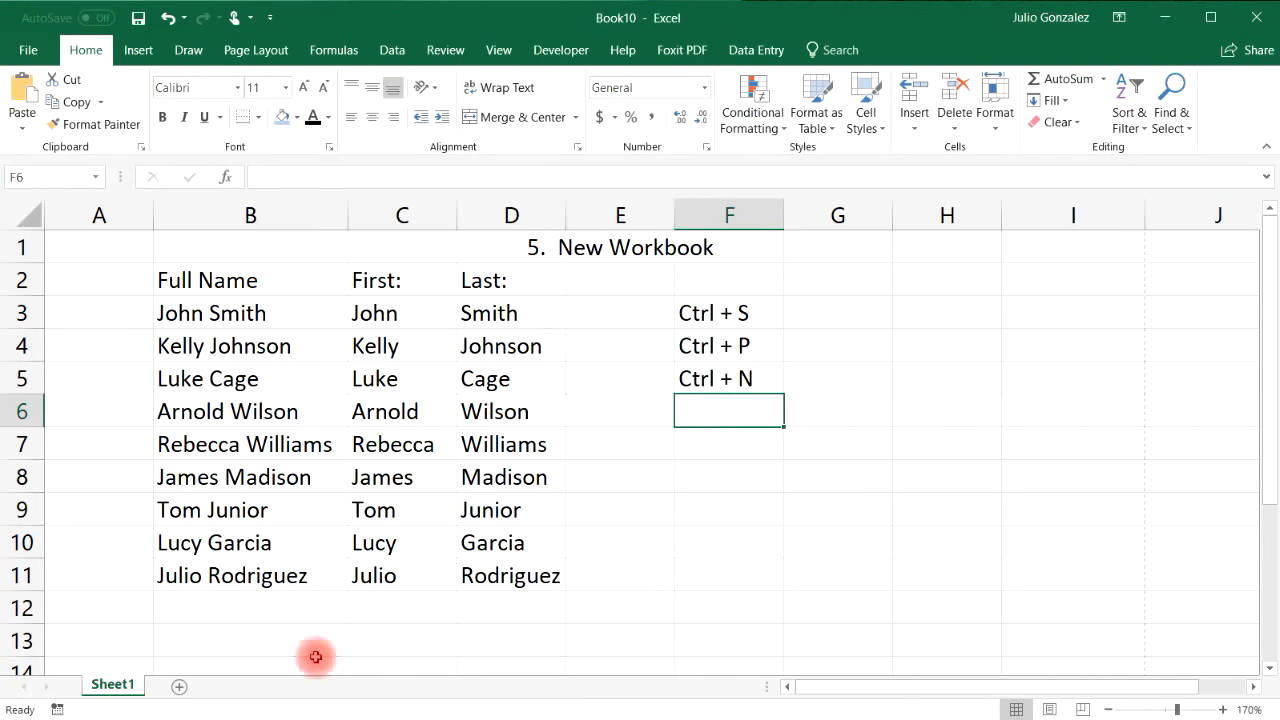
left_click(180, 689)
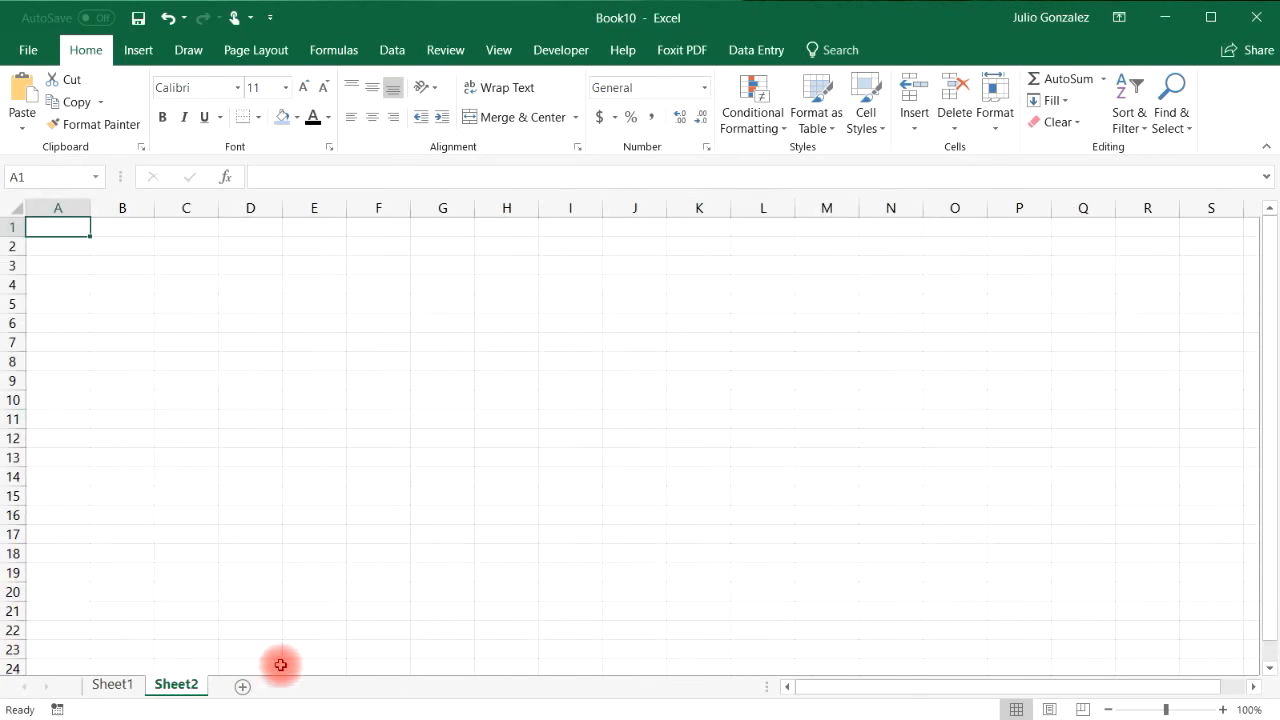
left_click(114, 684)
key("ctrl+n")
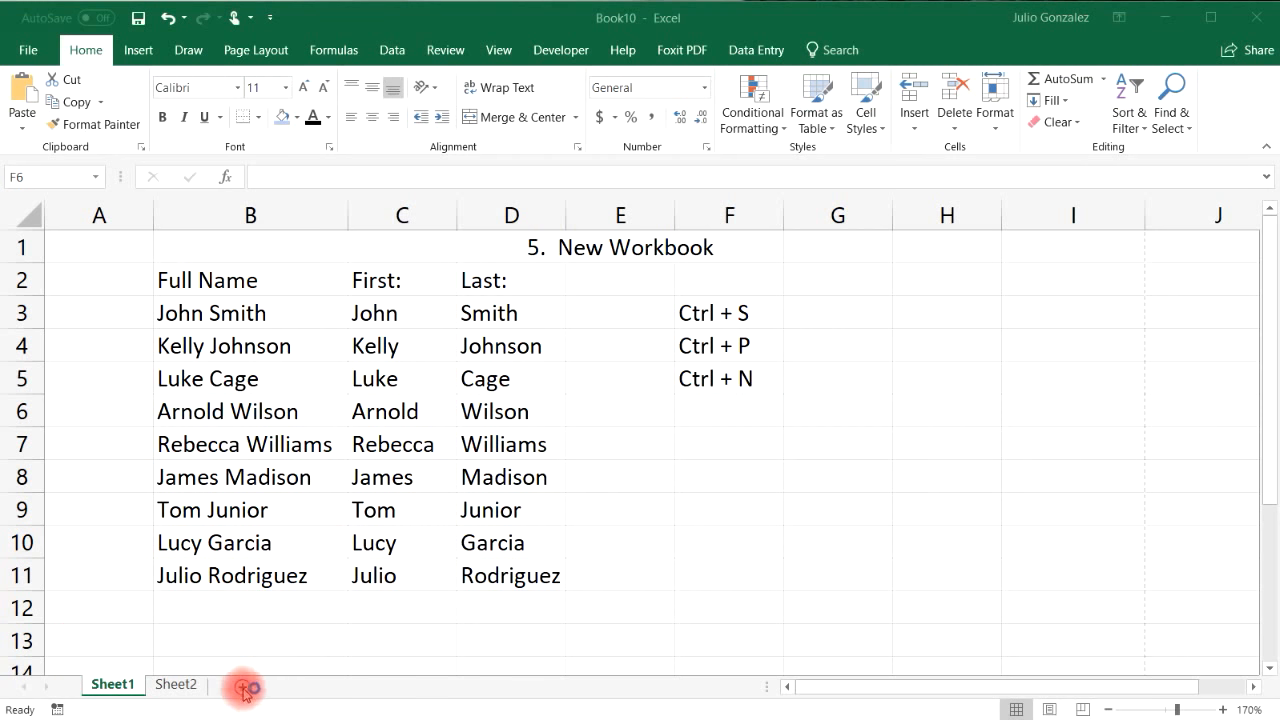
left_click(180, 684)
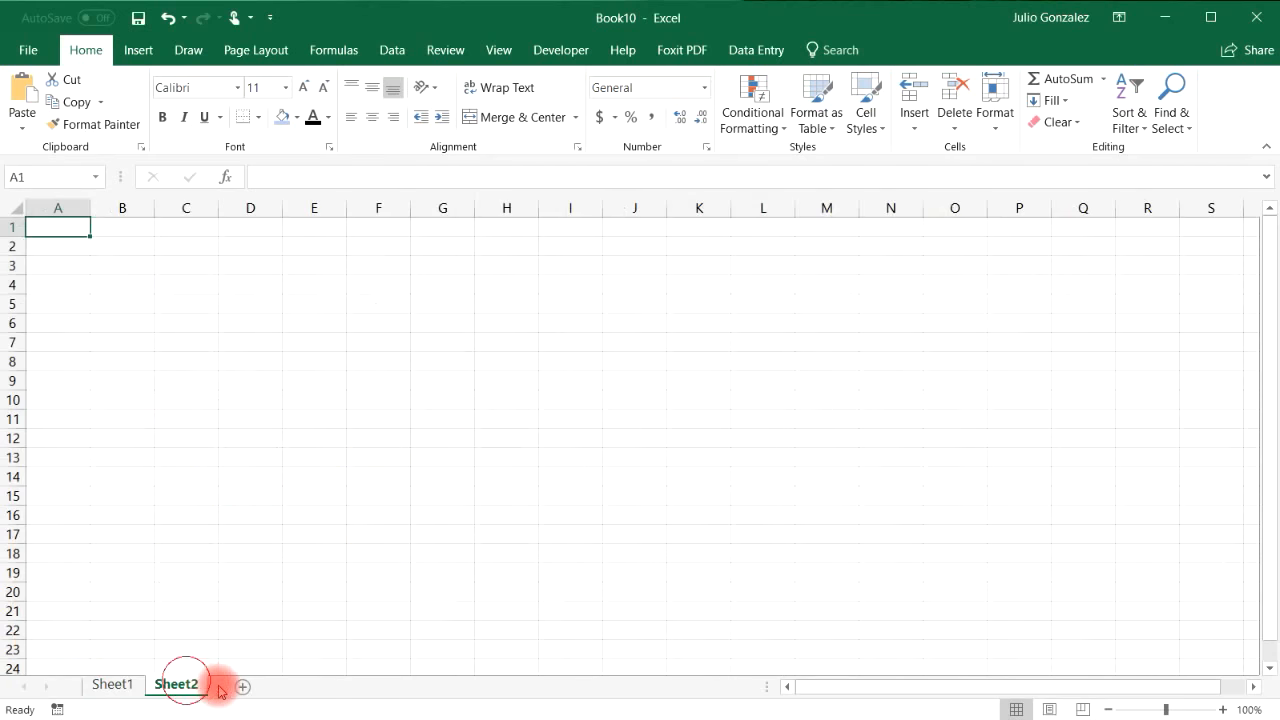
left_click(243, 686)
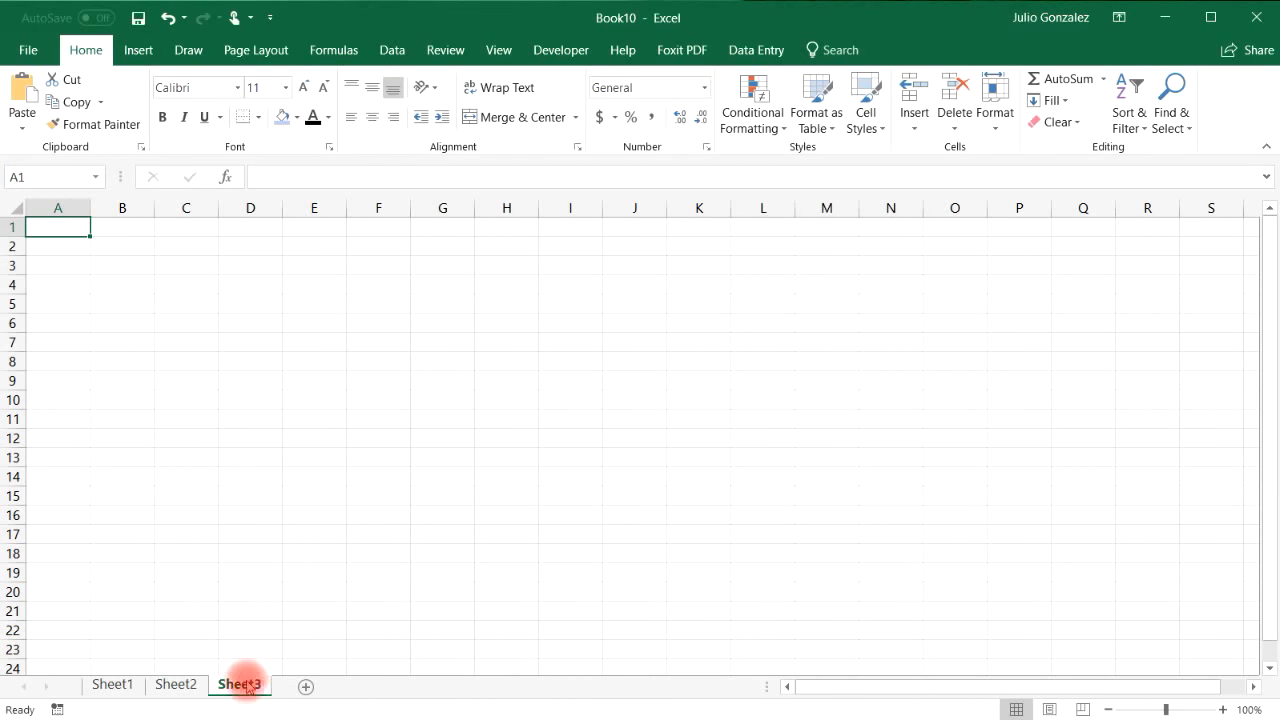
left_click(112, 685)
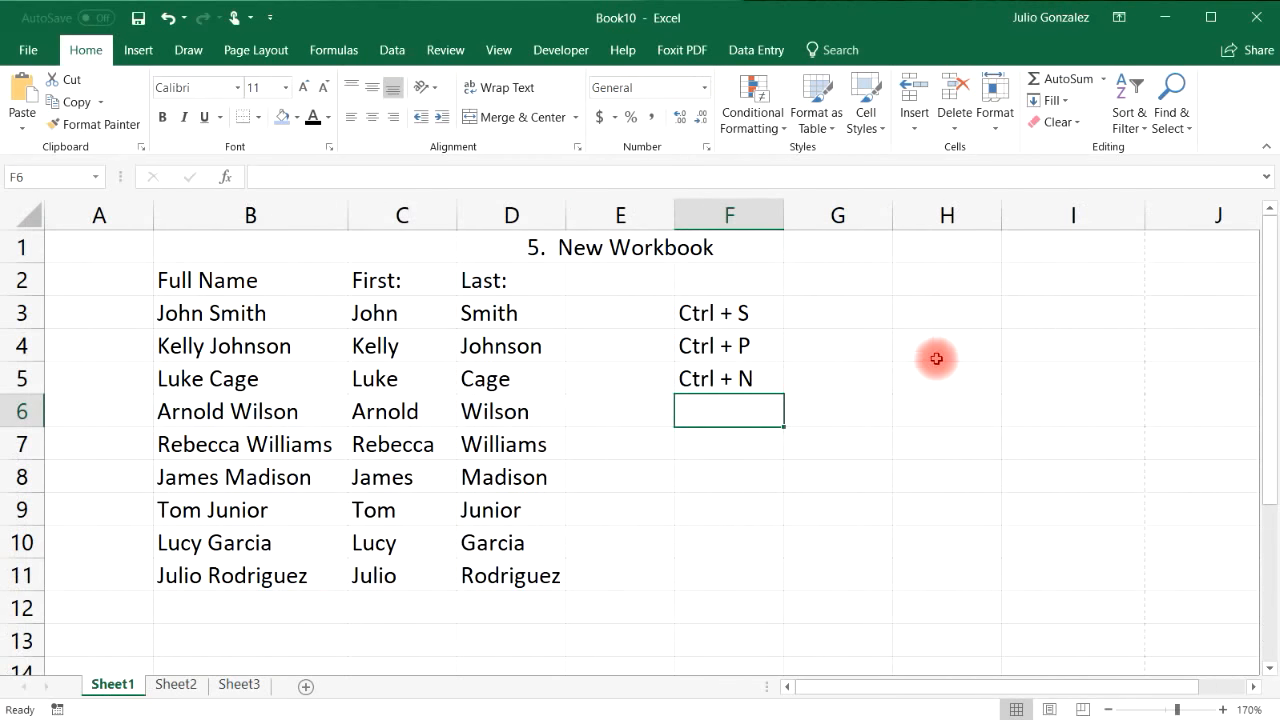
Step: Merge and center cells D1:F1 on Sheet2
left_click(177, 685)
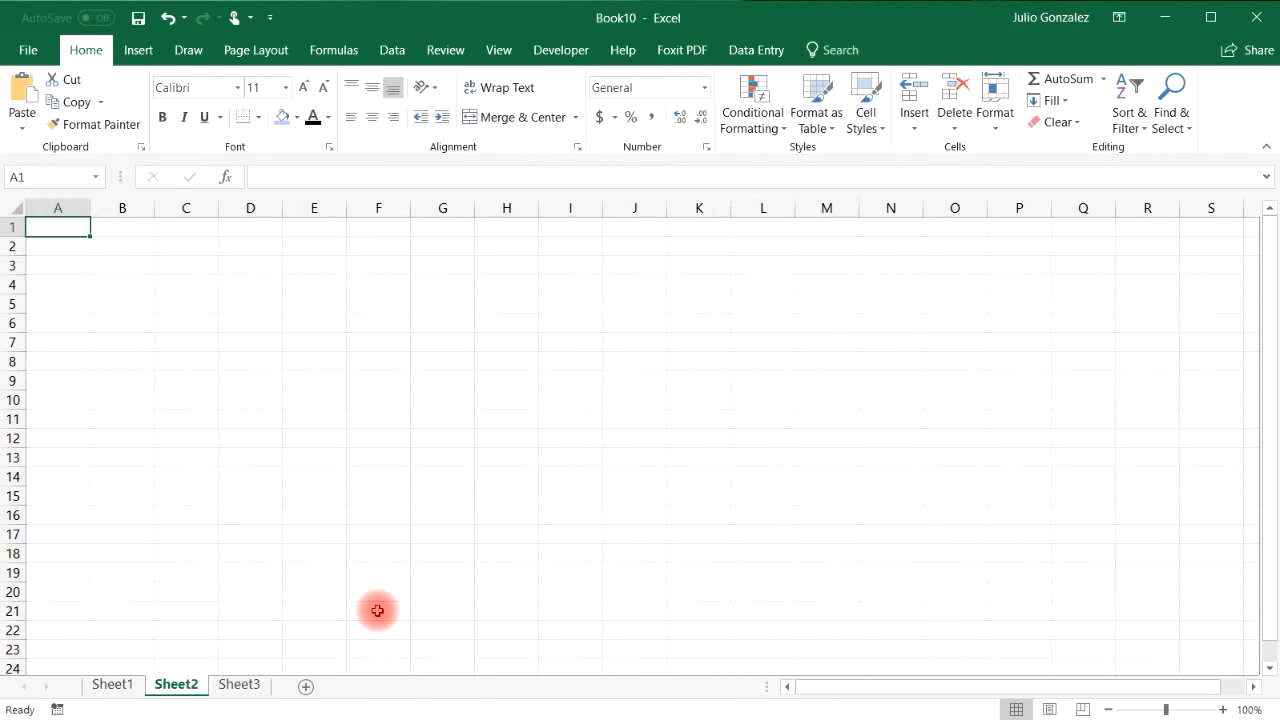
left_click(1222, 709)
left_click(1222, 709)
left_click(1222, 709)
left_click(1222, 709)
left_click(1222, 709)
left_click(1222, 709)
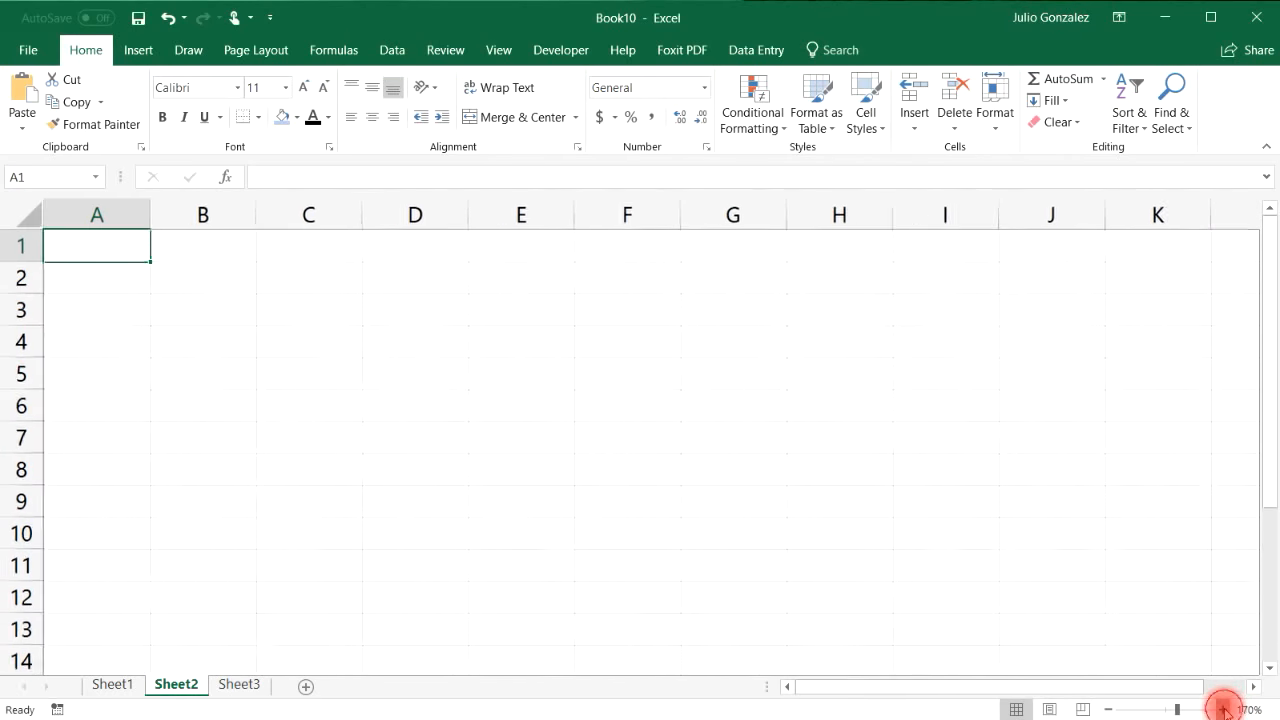
left_click(1222, 709)
left_click(438, 256)
left_click_drag(438, 256, 651, 251)
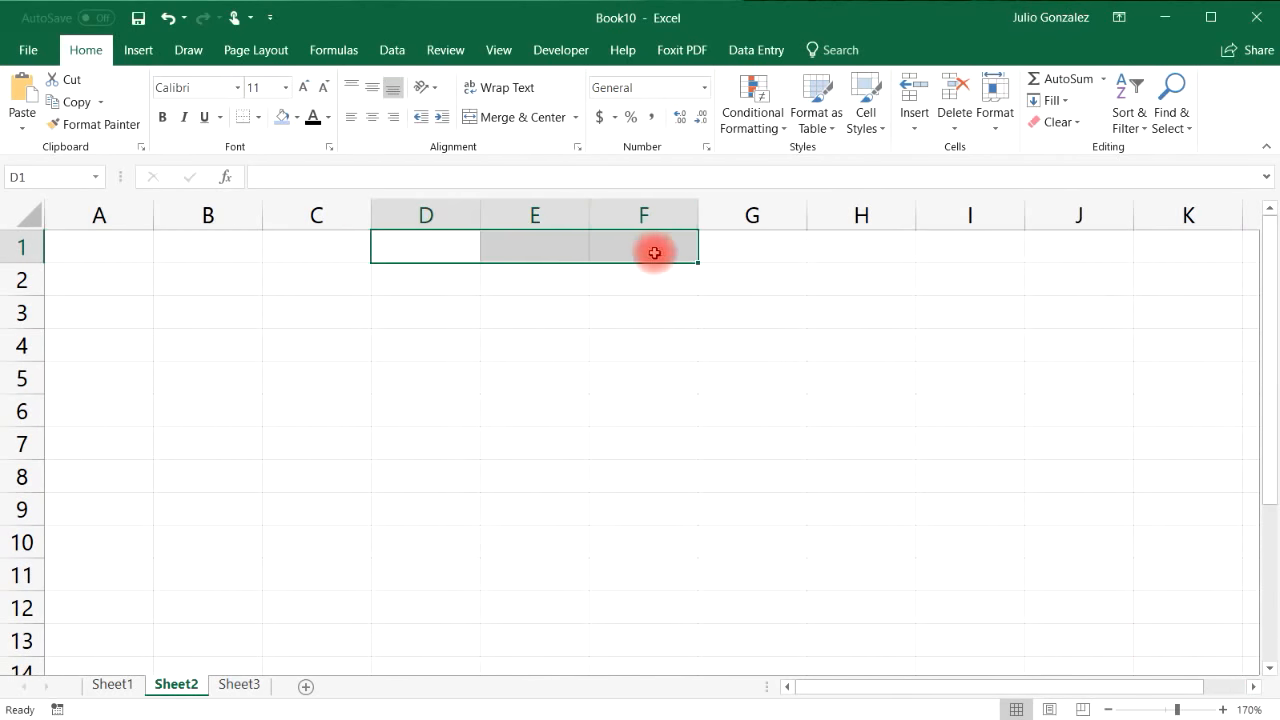
left_click(576, 117)
left_click(558, 143)
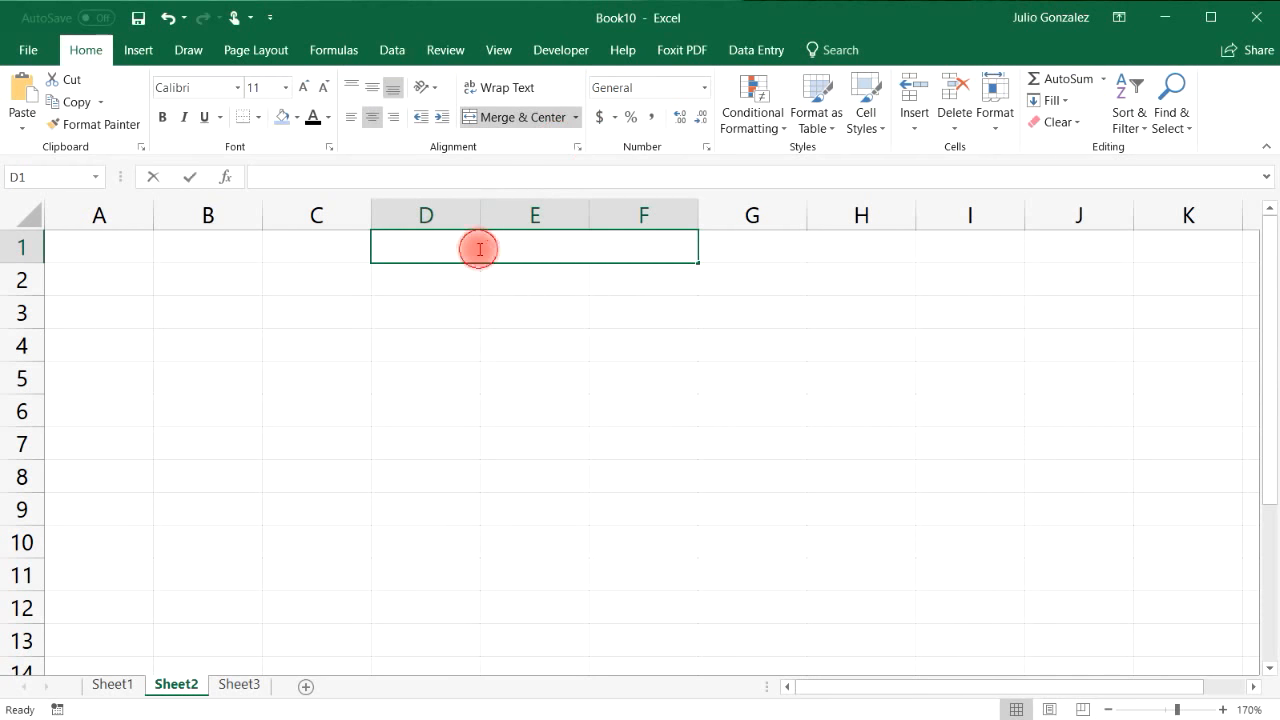
Step: Enter the heading "6. Concatenate" in the merged cell D1
type("6.  C")
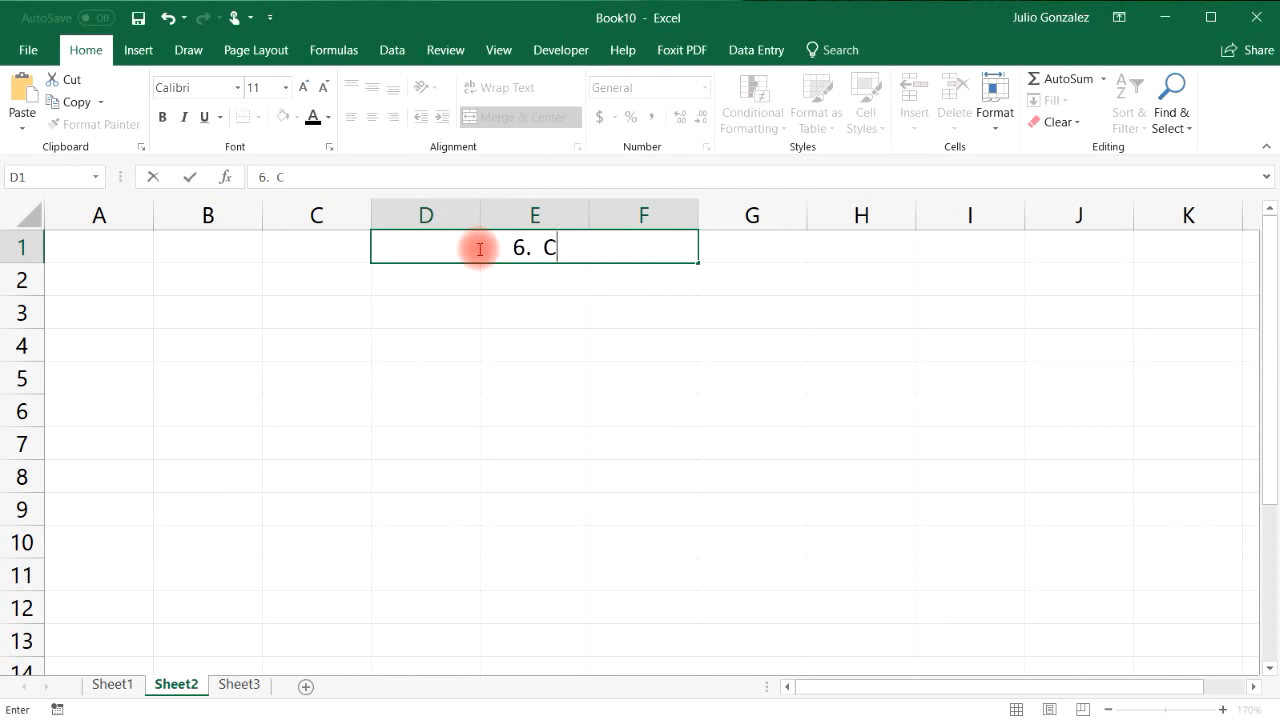
type("oncatenate")
key("Return")
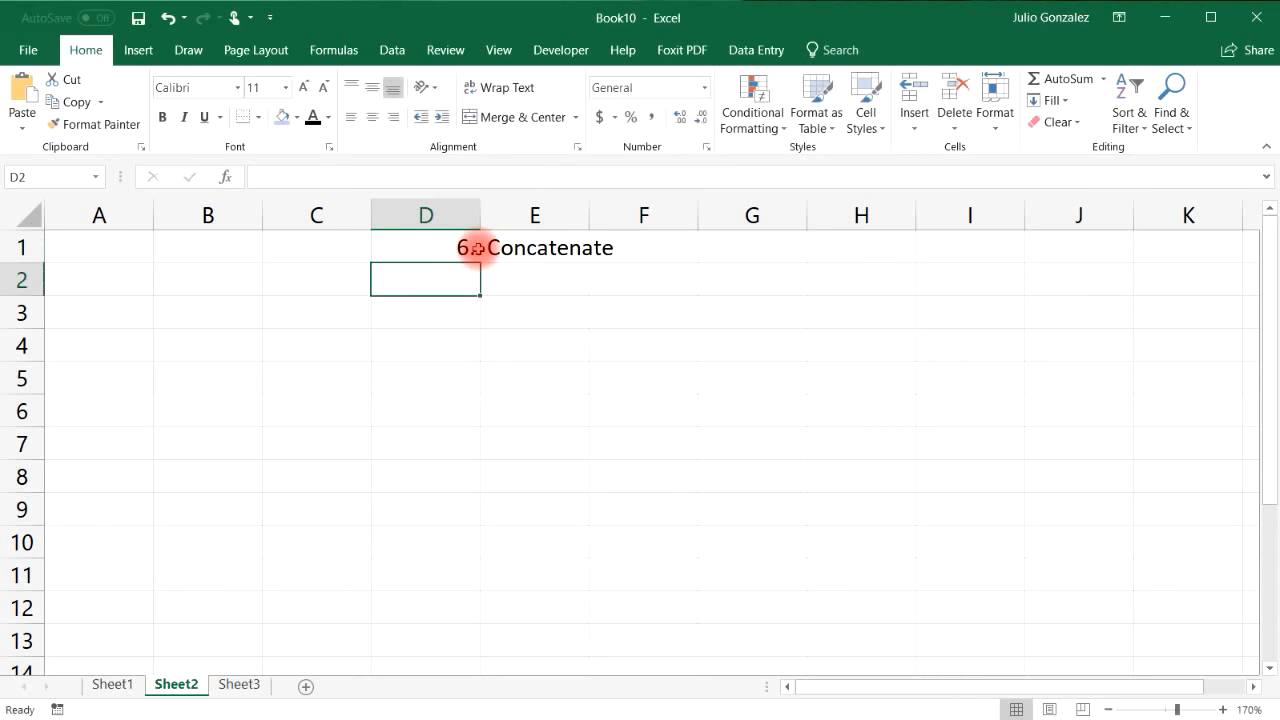
Step: Enter the column headers "First:" in B3 and "Last:" in C3
left_click(207, 317)
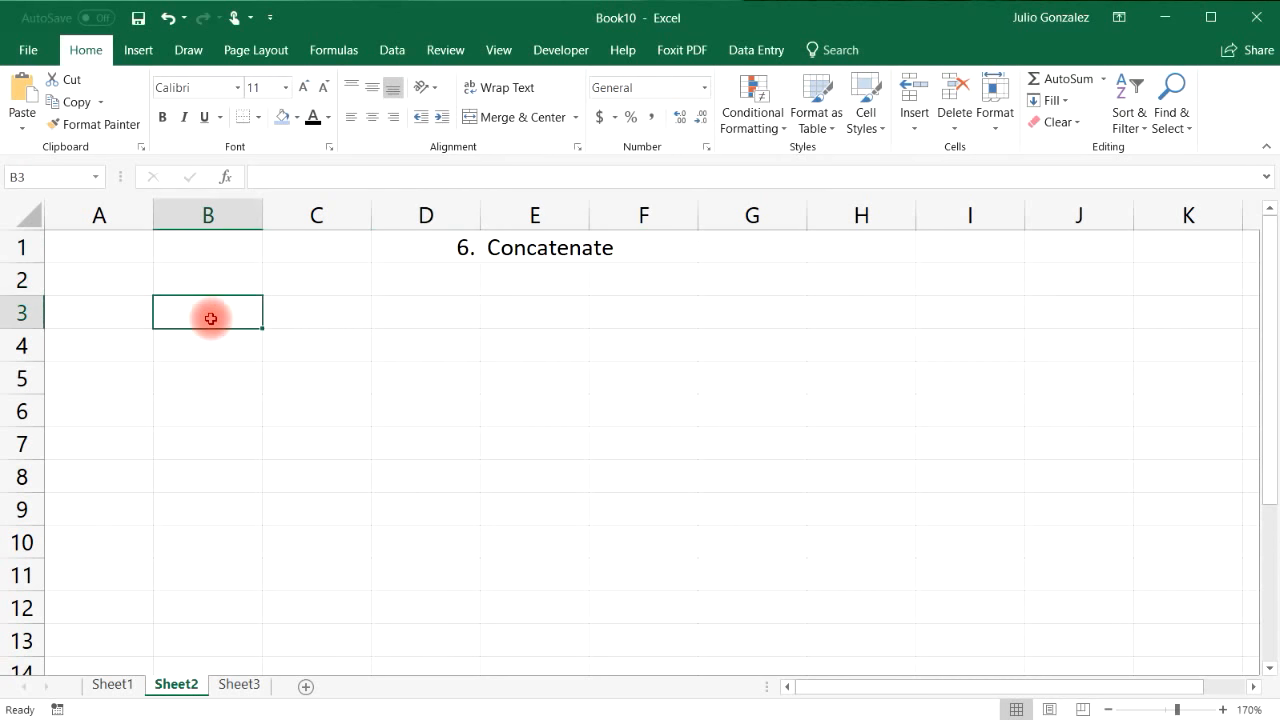
type("First")
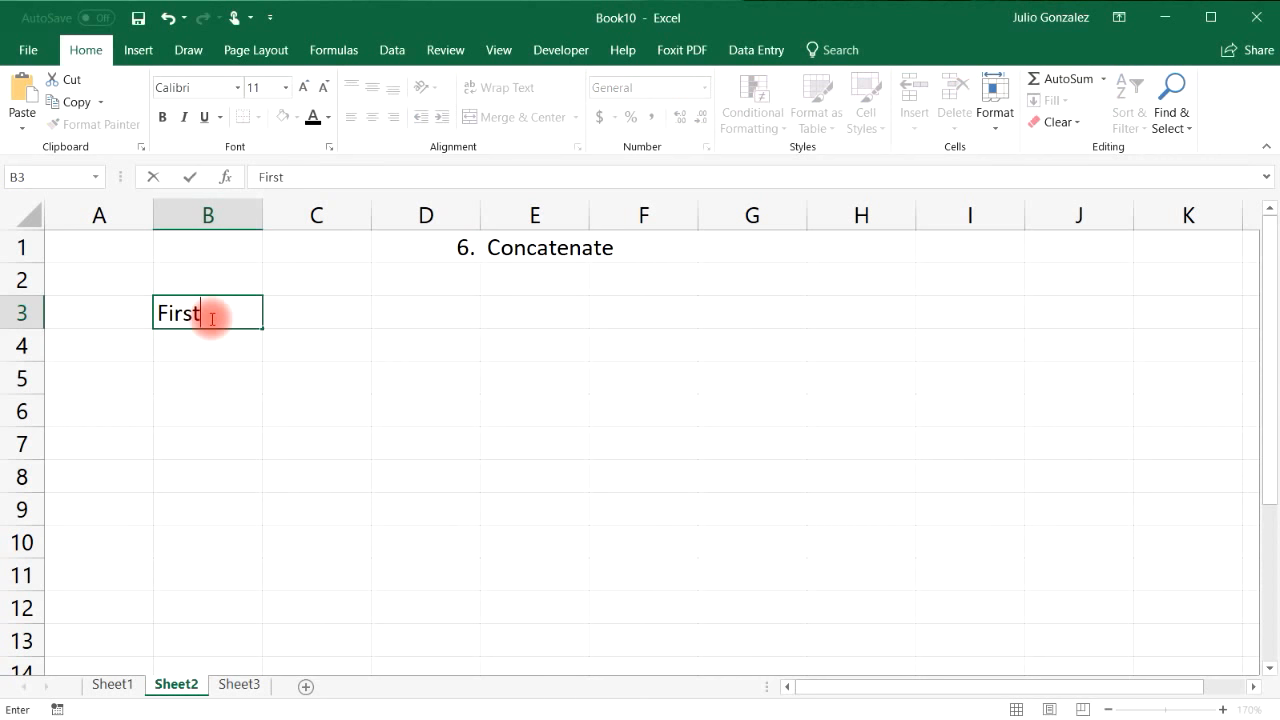
type(":")
key("Tab")
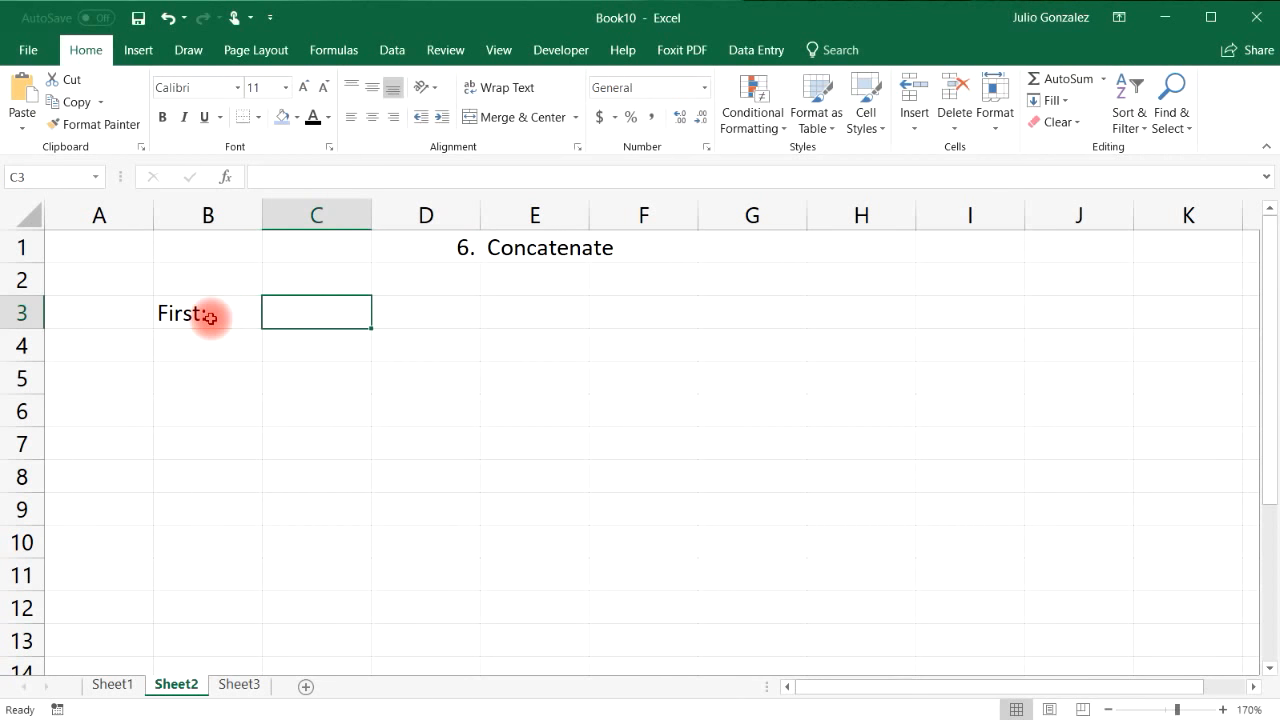
type("Last:")
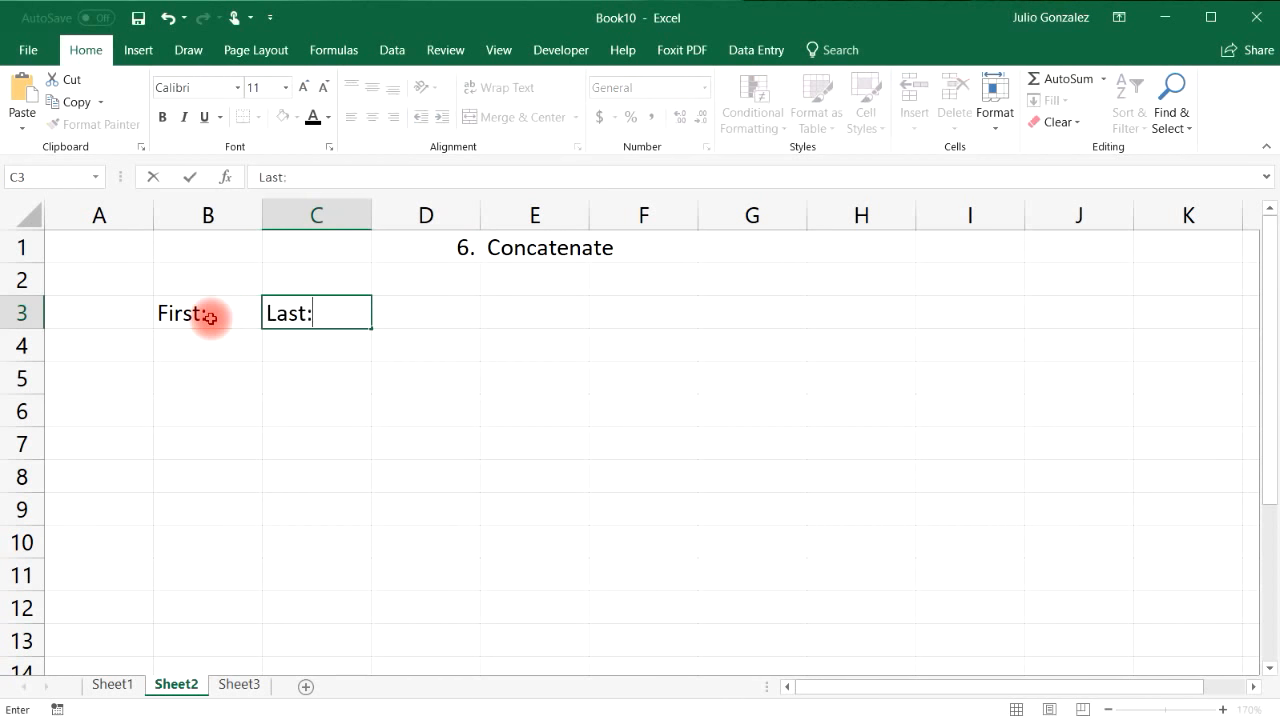
key("Return")
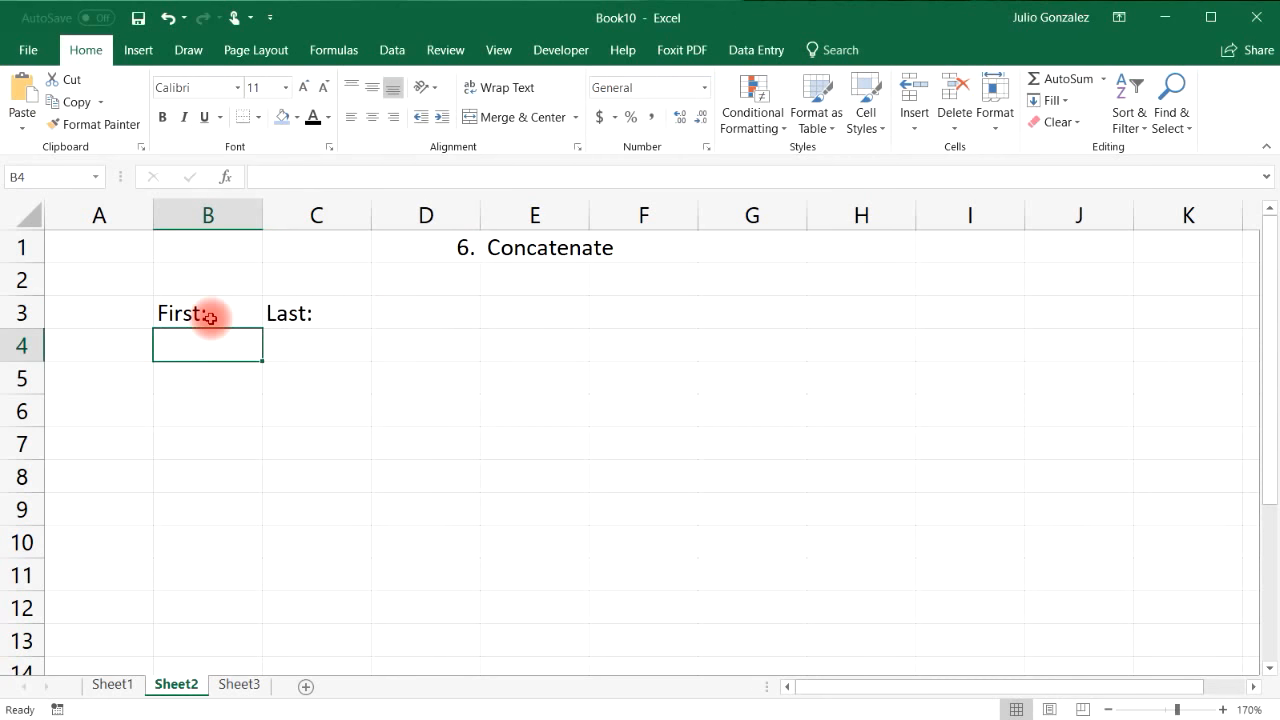
Step: Fill B4:C5 with the first and last names of two sample people, one person per row
type("John")
key("Tab")
type("S")
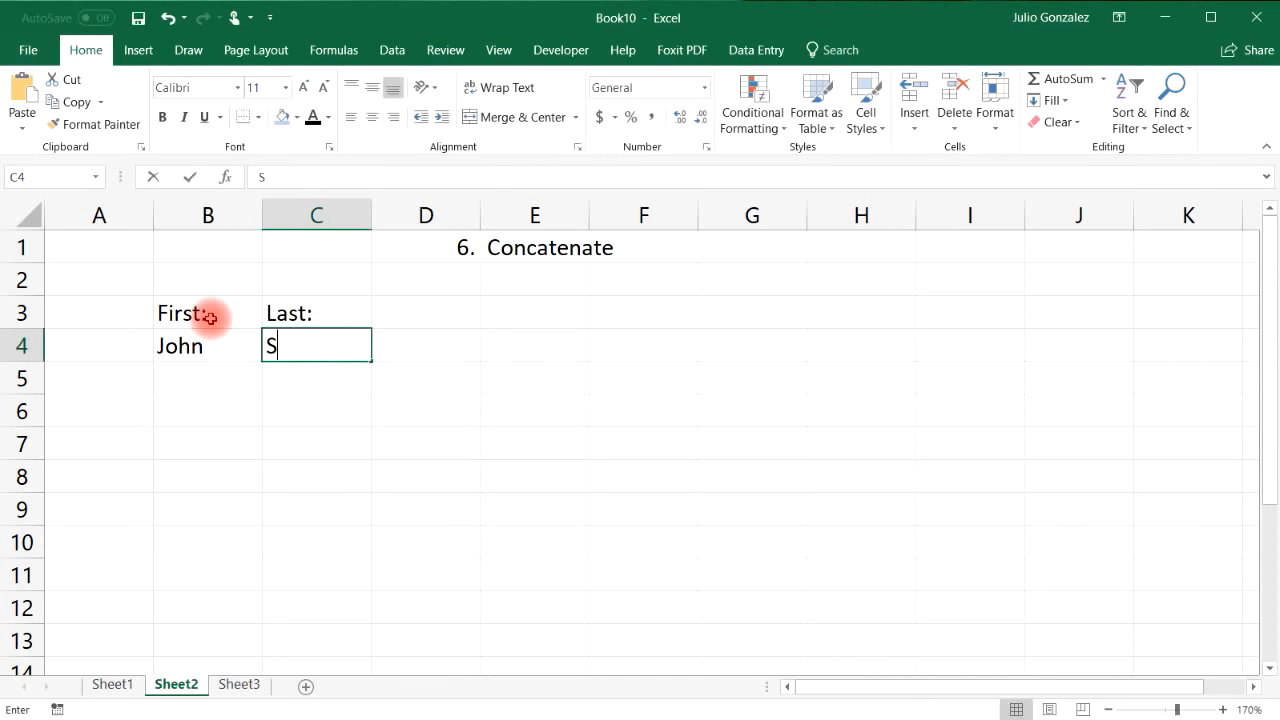
type("mith")
key("Down")
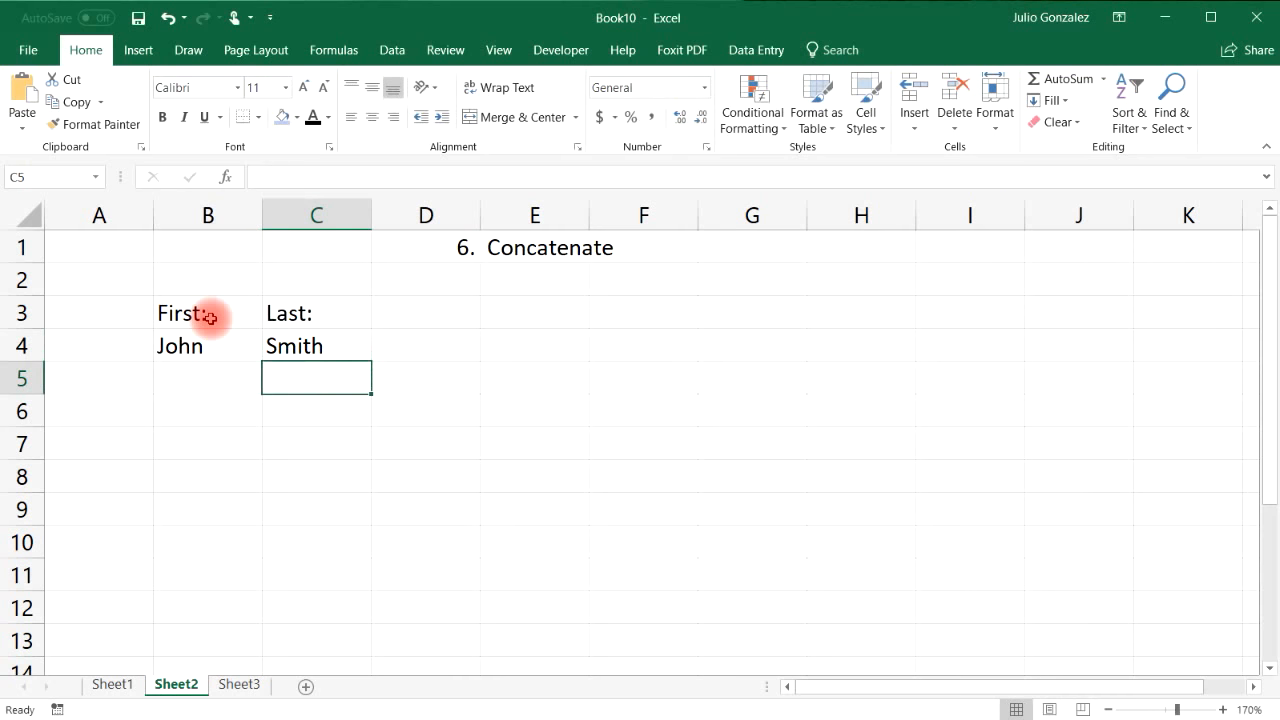
key("Left")
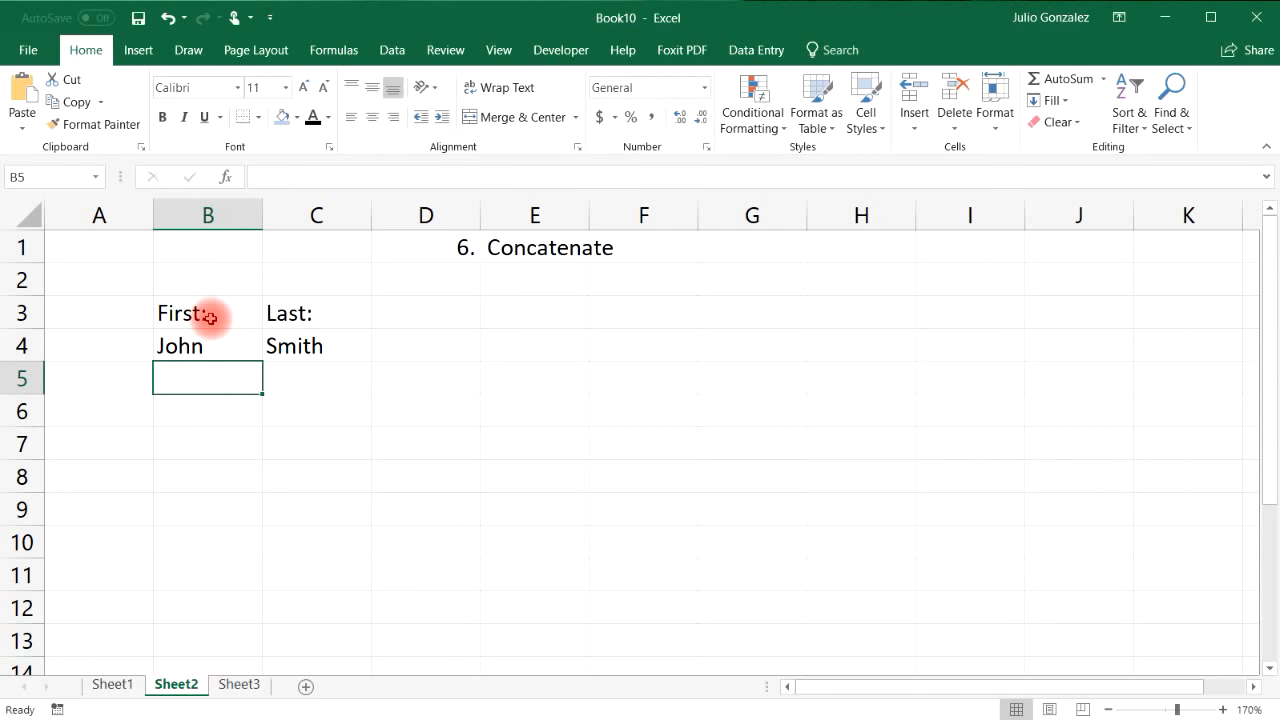
type("Karen")
key("Tab")
type("Wilson")
key("Down")
key("Left")
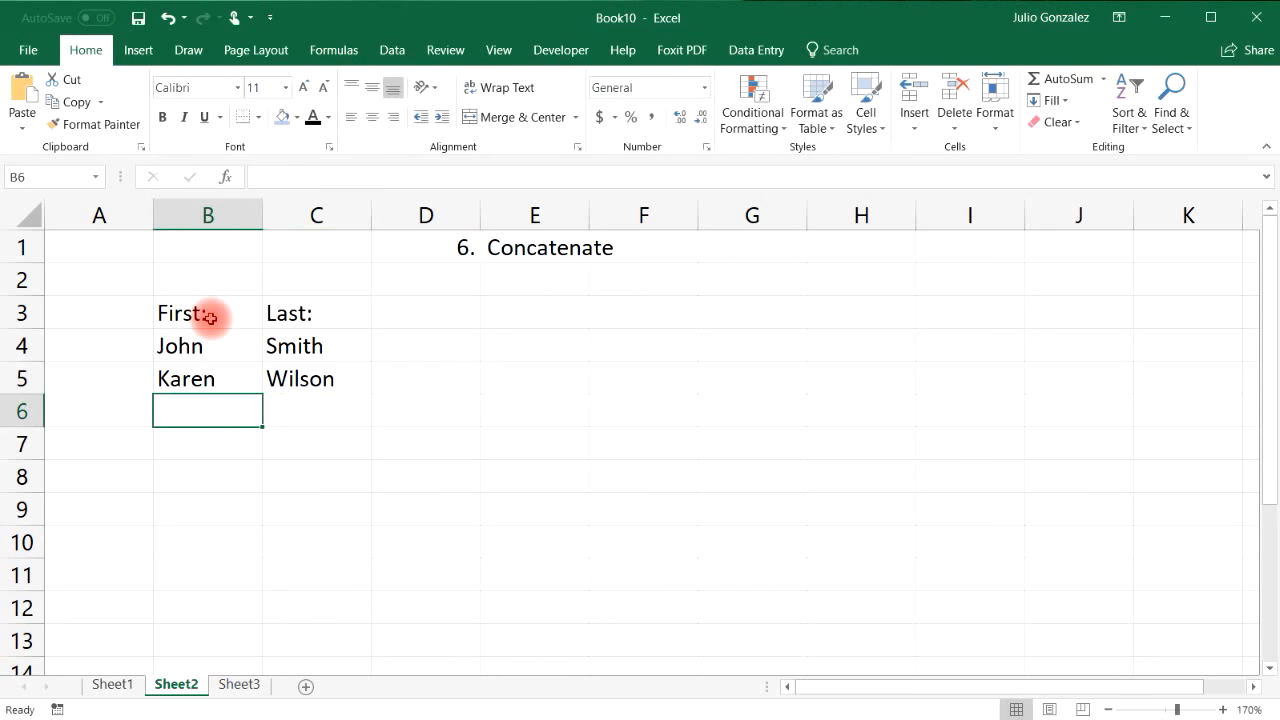
Step: Add two more people's first and last names in B6:C7
type("Luke")
key("Tab")
type("Williams")
key("Down")
key("Left")
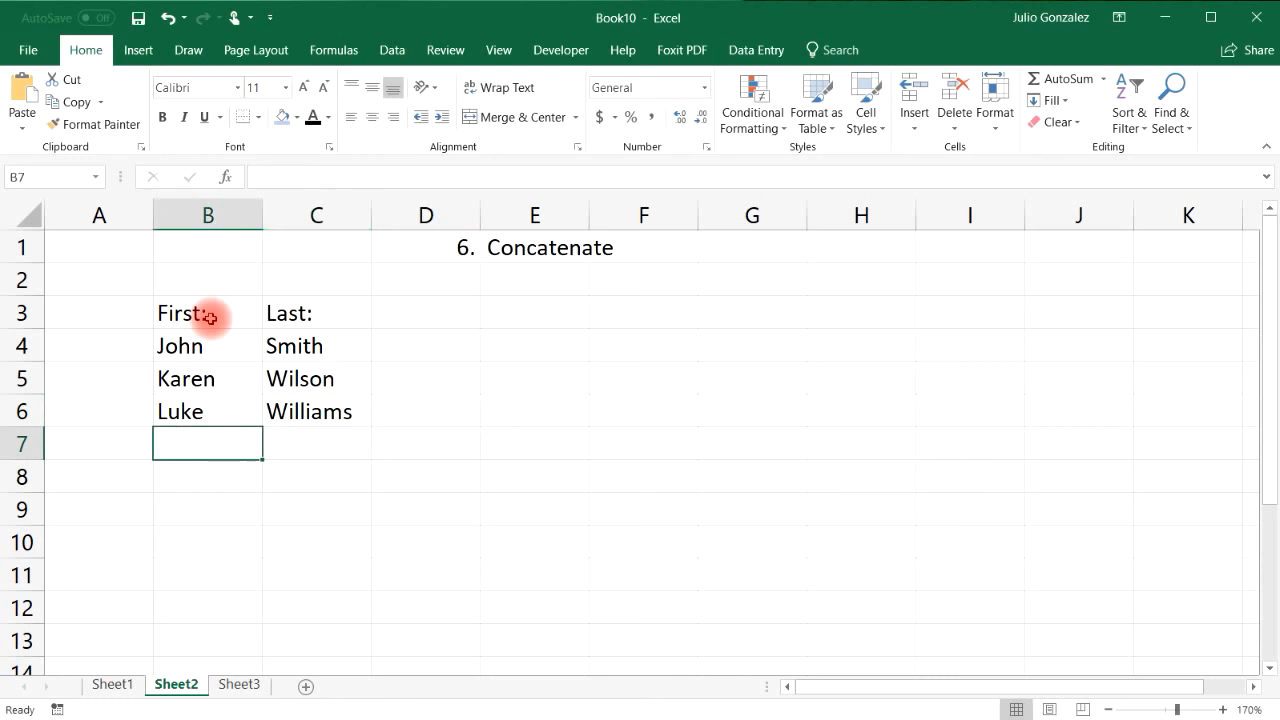
type("Ron")
key("Tab")
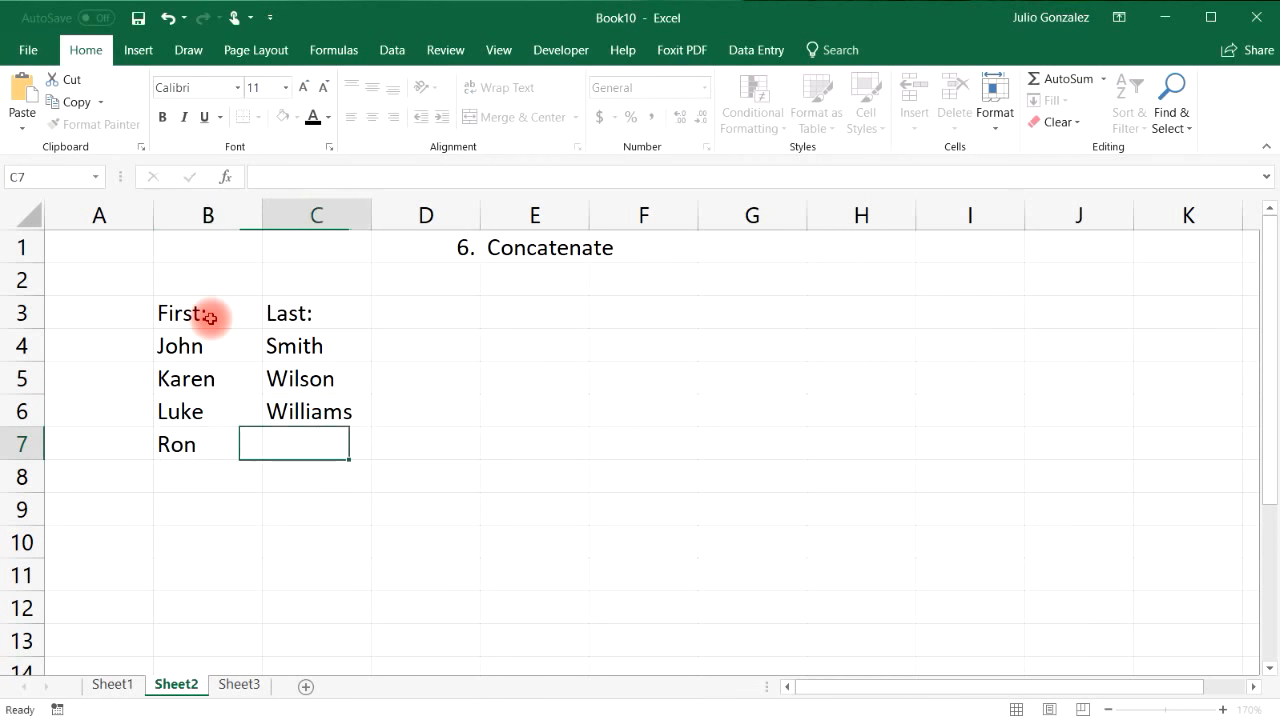
type("Gonzae")
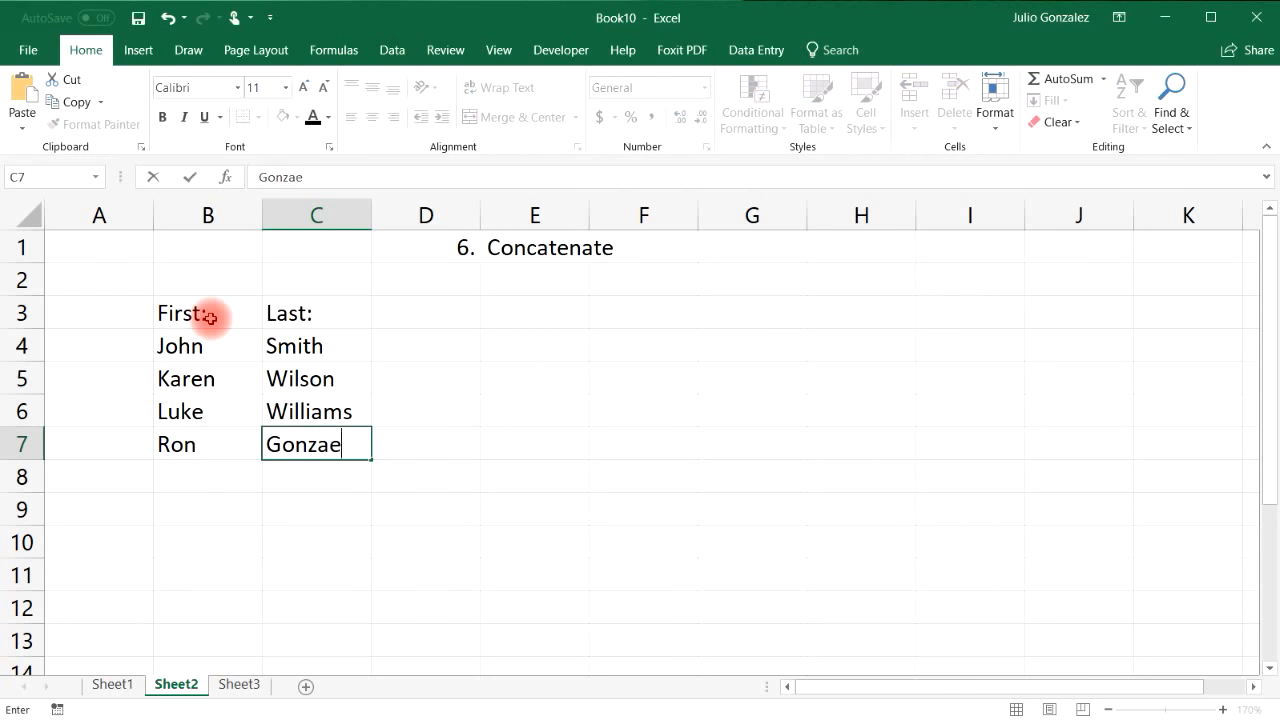
key("BackSpace")
type("lez")
key("Return")
Step: Complete the list with a fifth person's first name in B8 and last name in C8
key("Left")
type("Susan")
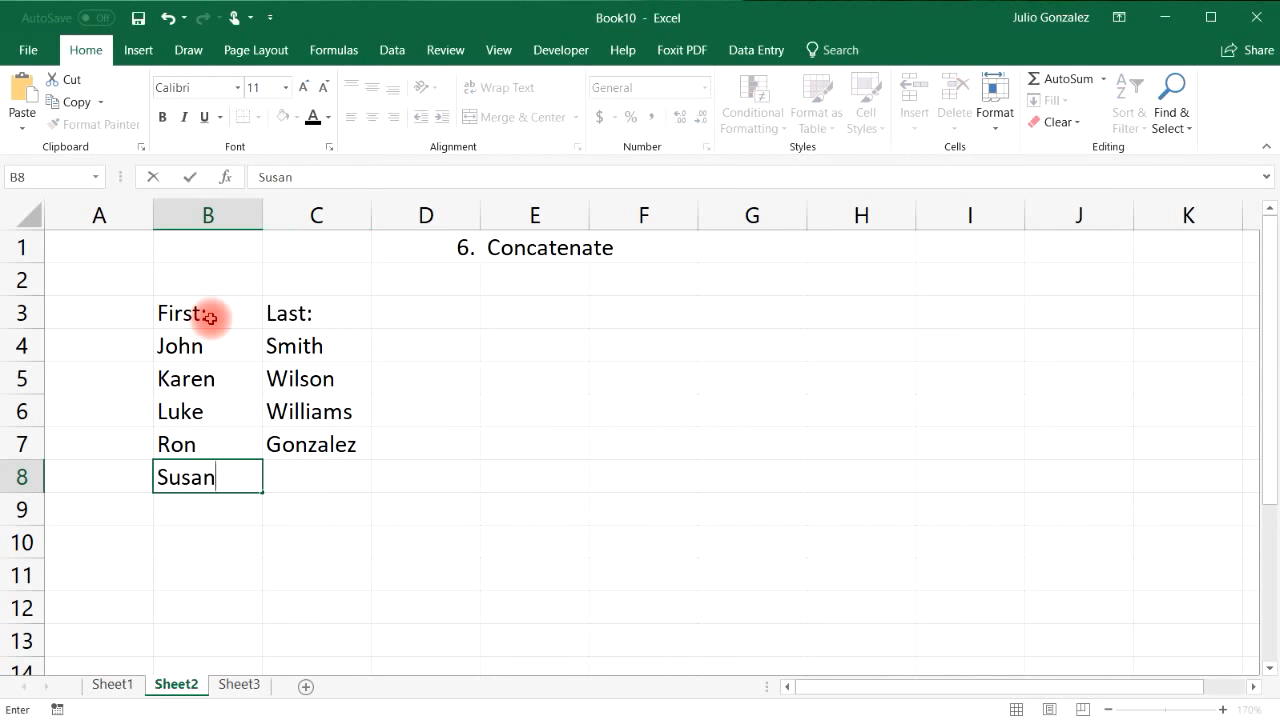
key("Tab")
type("Garcia")
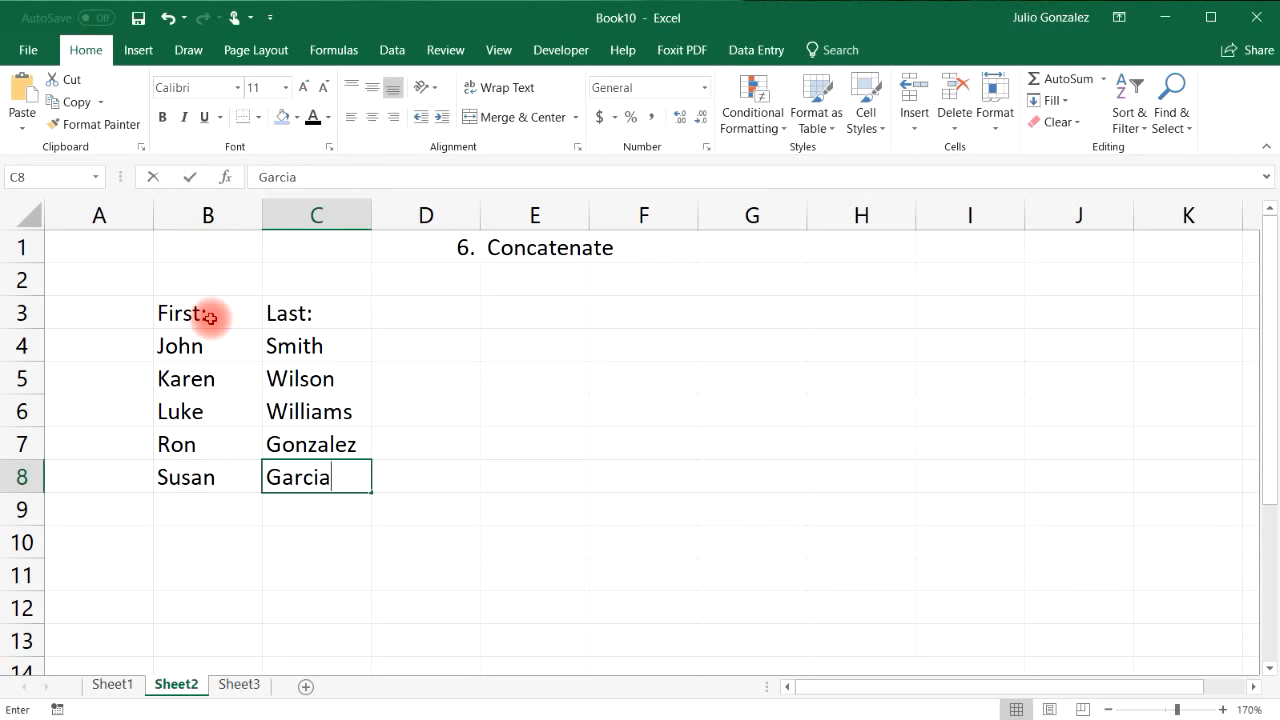
key("Return")
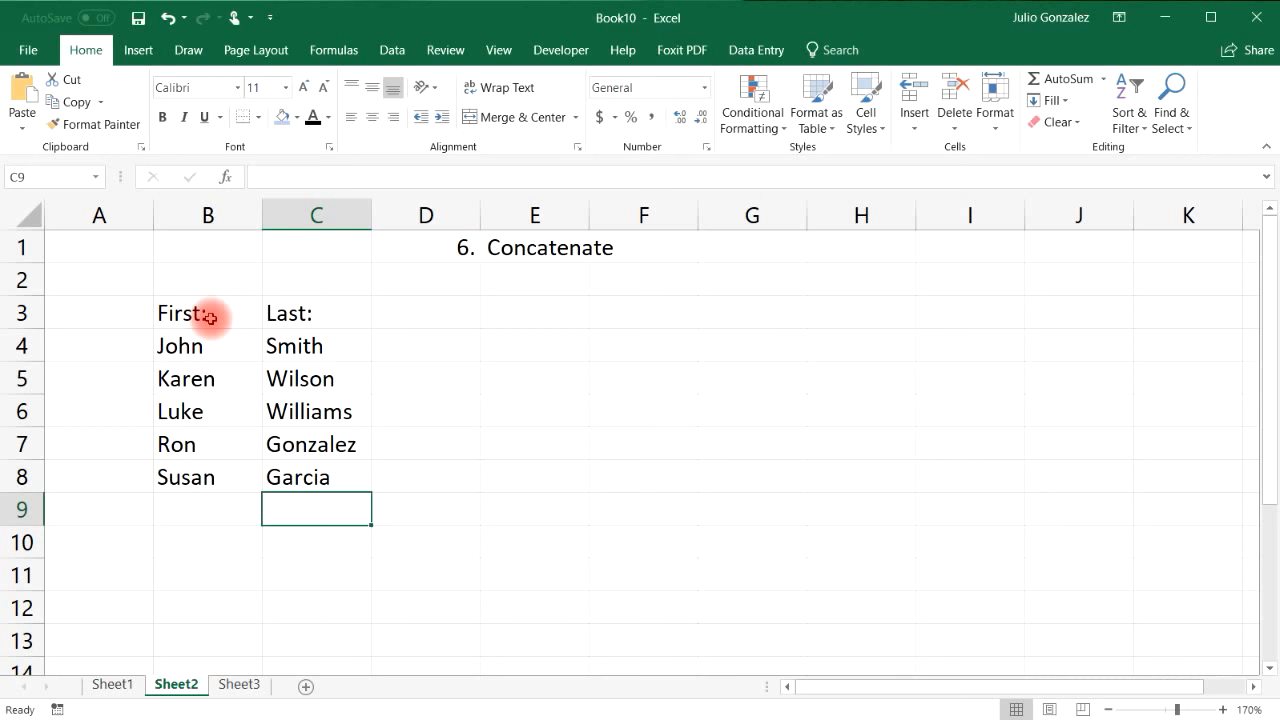
Step: Enter the header "Full Name:" in D3 and widen column D to fit full names
left_click(463, 313)
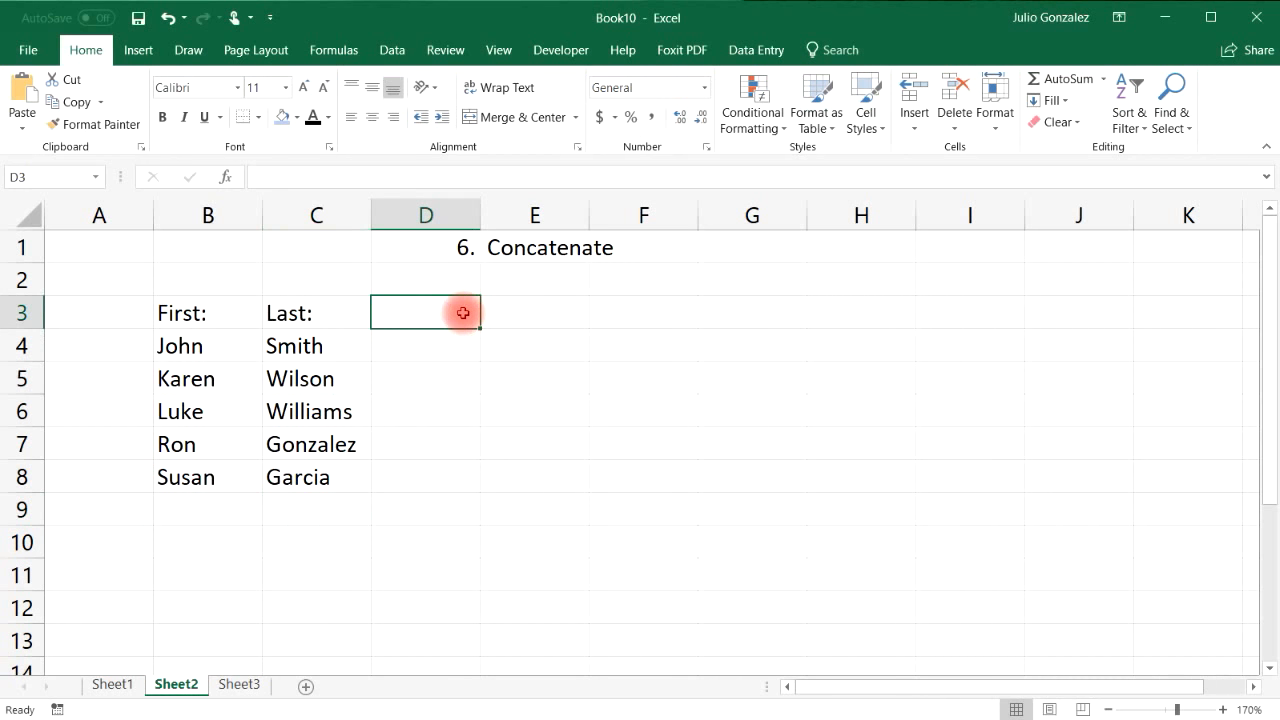
type("Full Name")
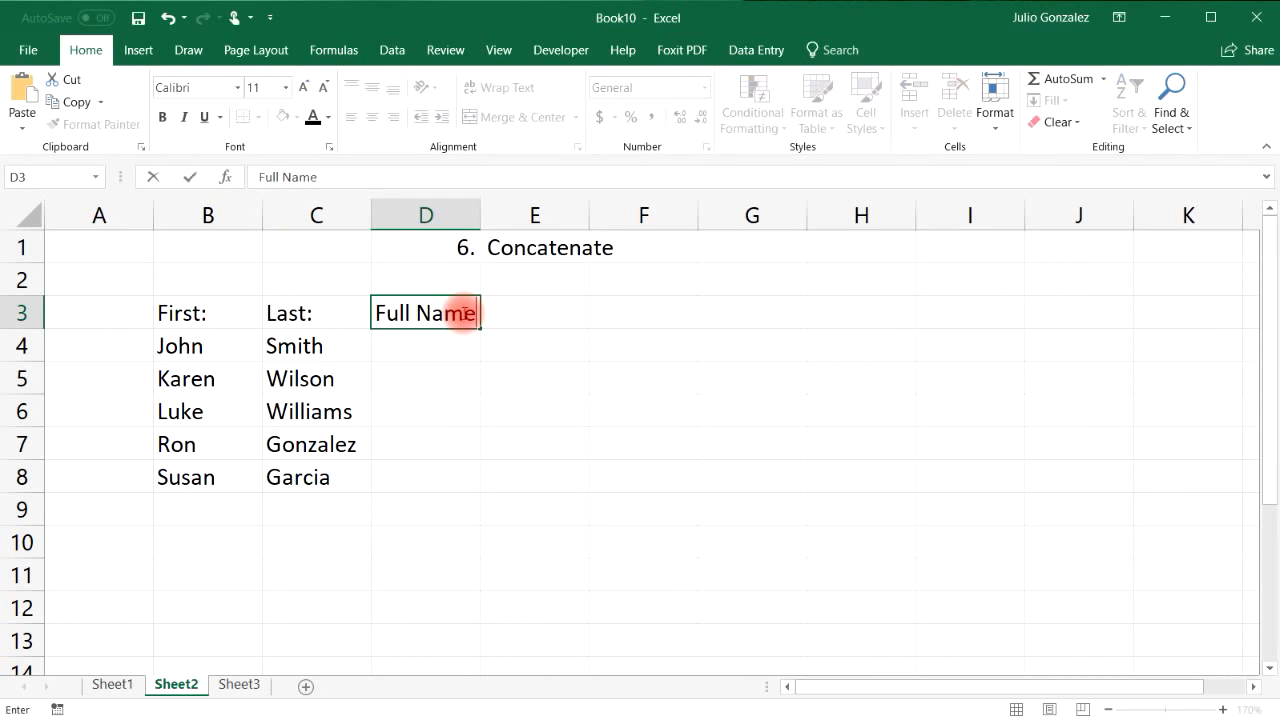
type(":")
key("Tab")
left_click_drag(480, 217, 524, 217)
Step: Enter the formula =CONCATENATE(B4,C4) in D4 to join the first and last name
left_click(452, 350)
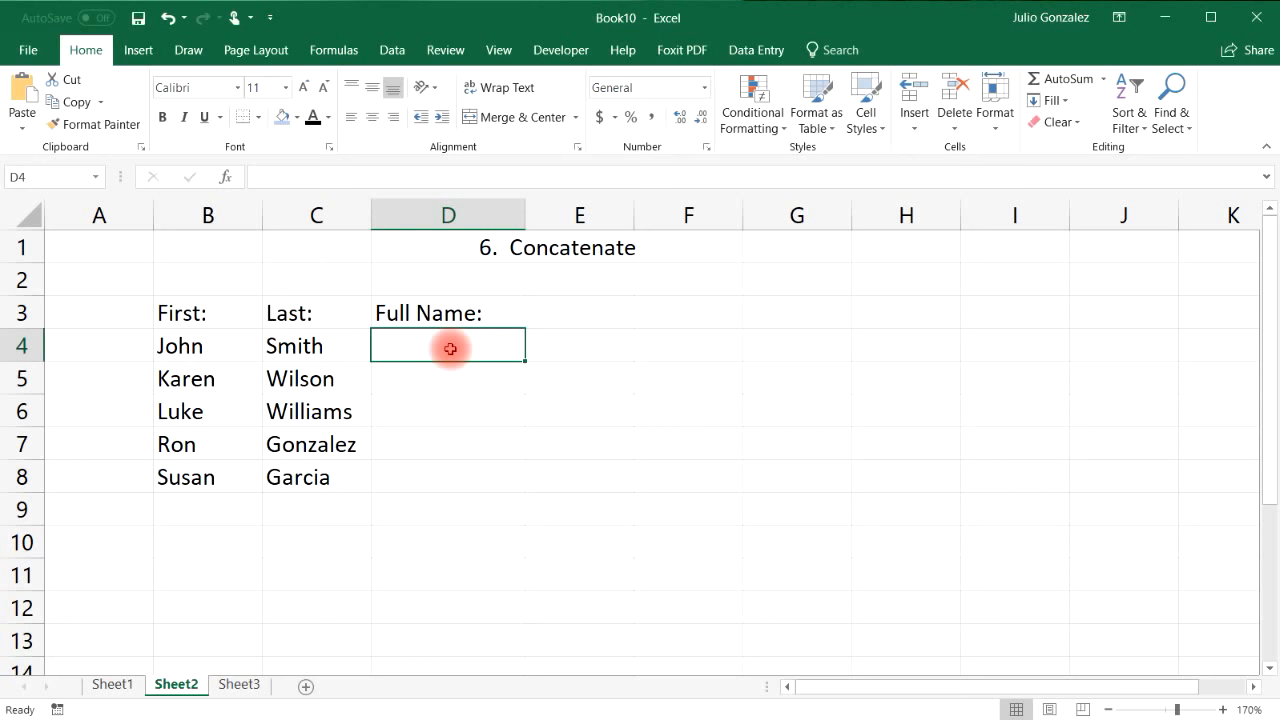
type("=concatan")
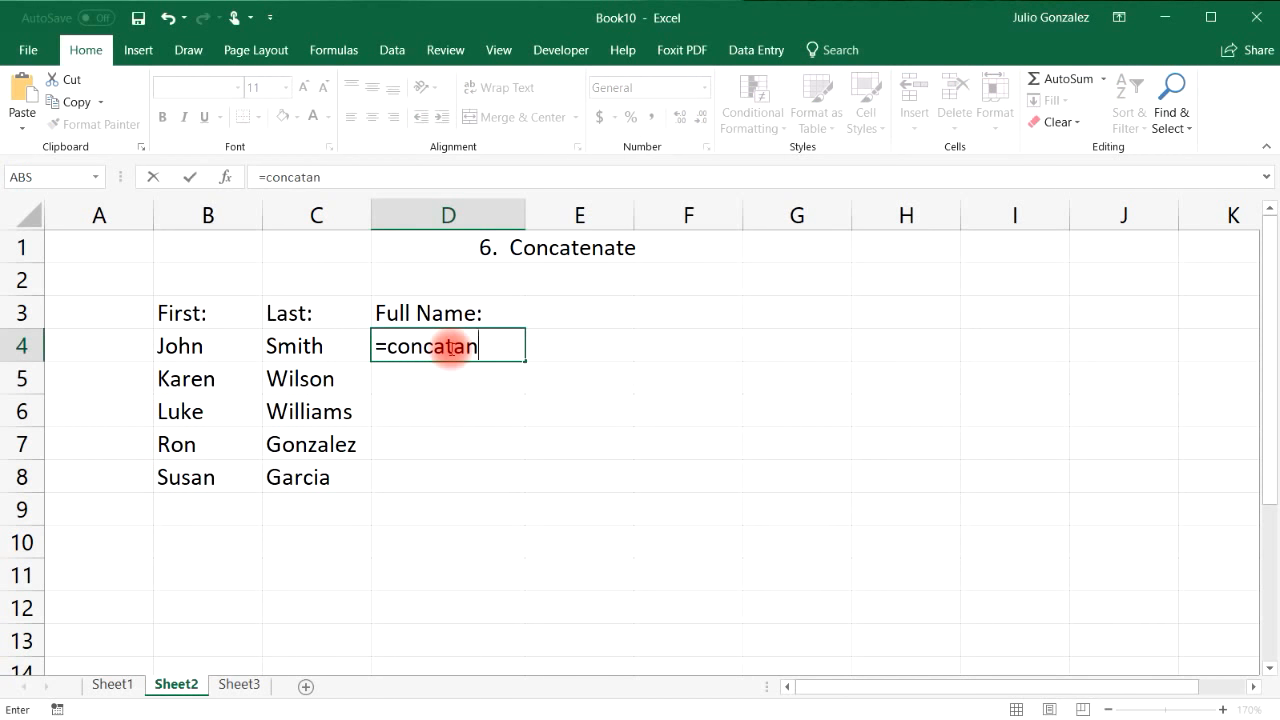
key("BackSpace")
key("BackSpace")
type("enta")
key("BackSpace")
key("BackSpace")
type("ate(")
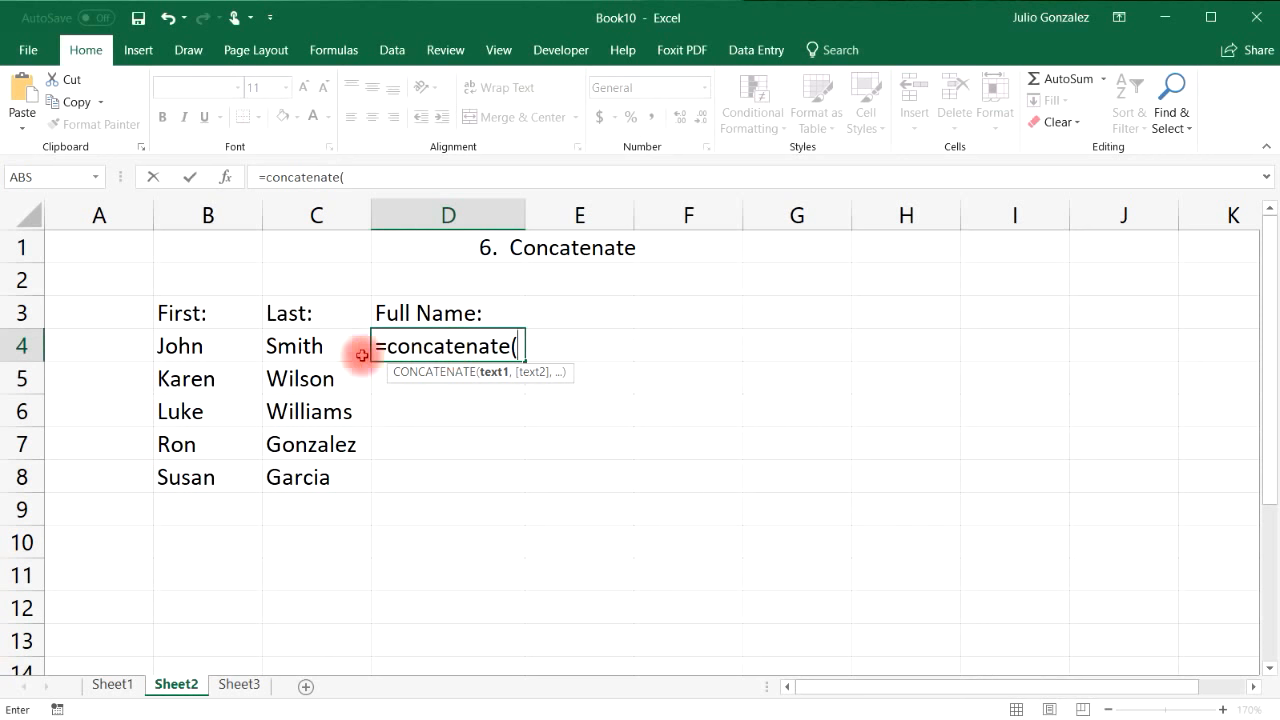
left_click(211, 344)
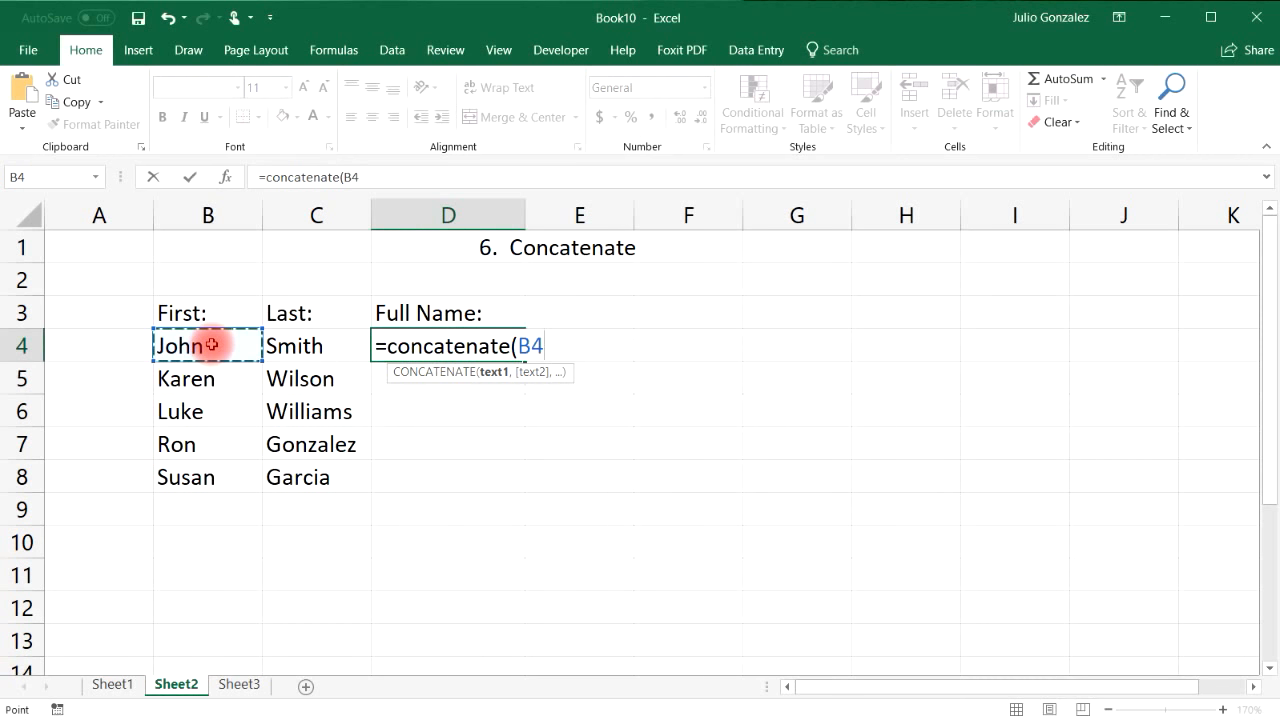
type(",")
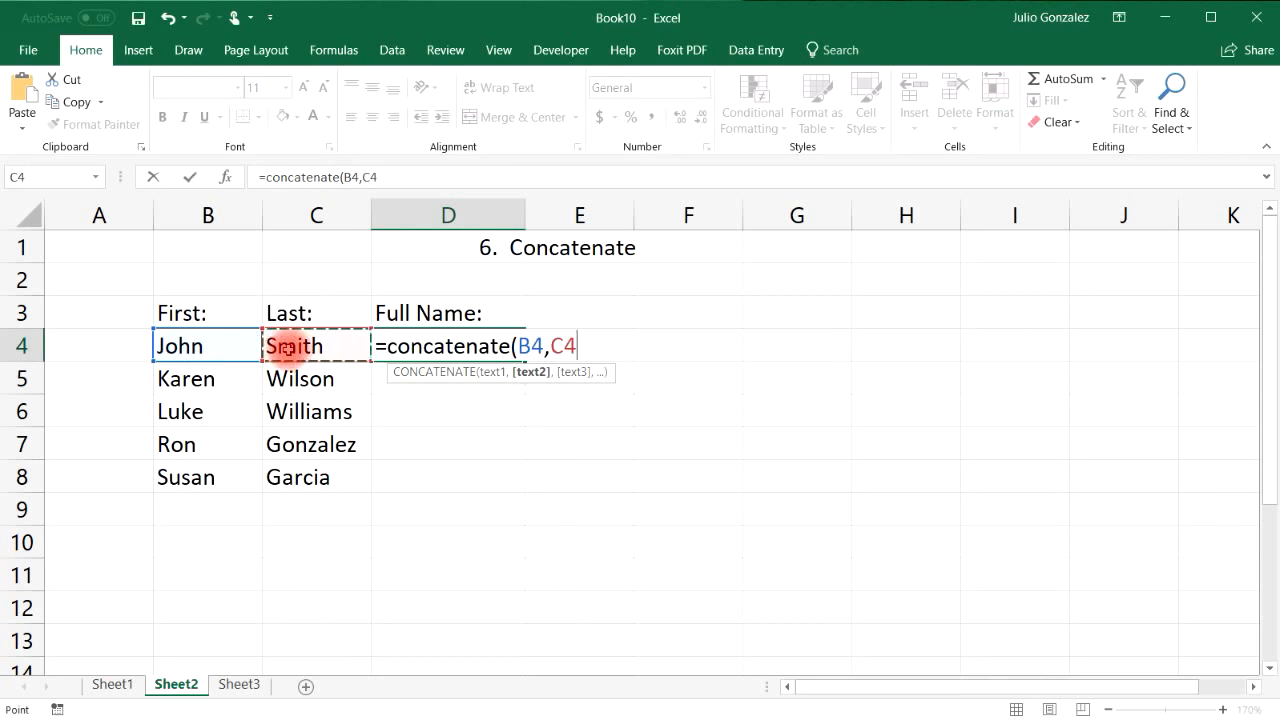
key("Return")
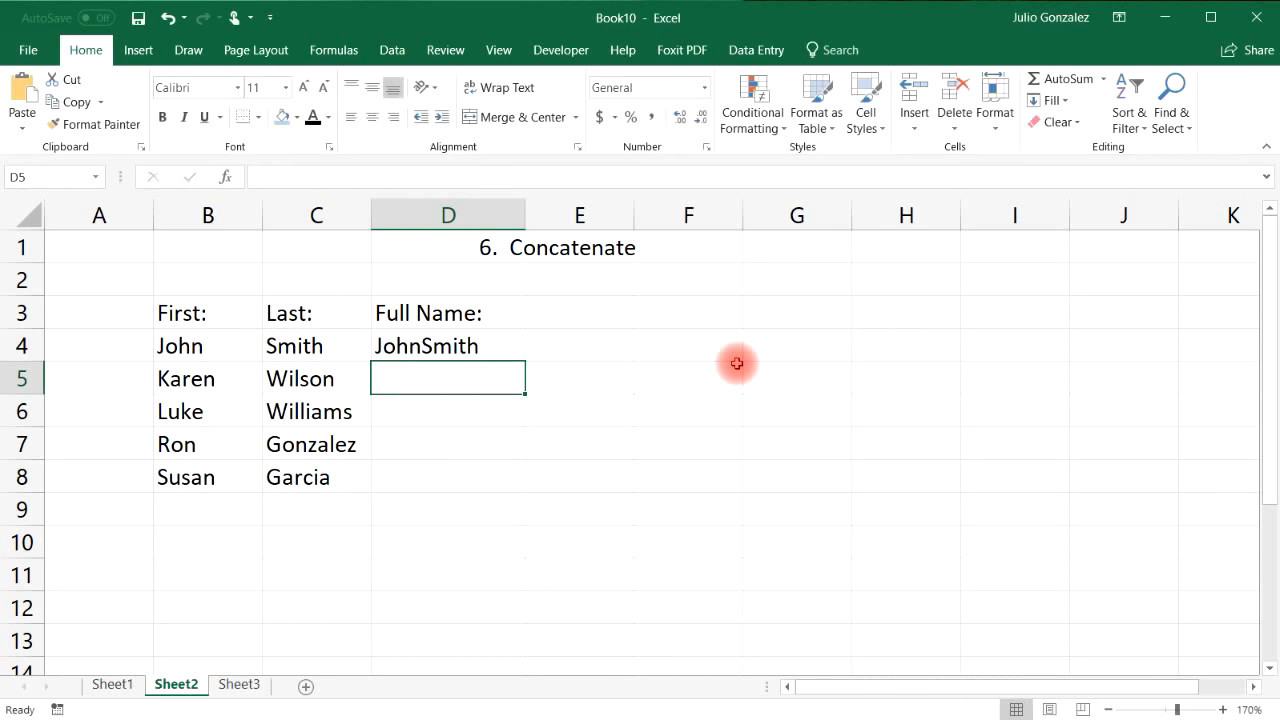
Step: Add a space between the first and last name in D4 by changing its formula to =CONCATENATE(B4," ",C4)
left_click(483, 348)
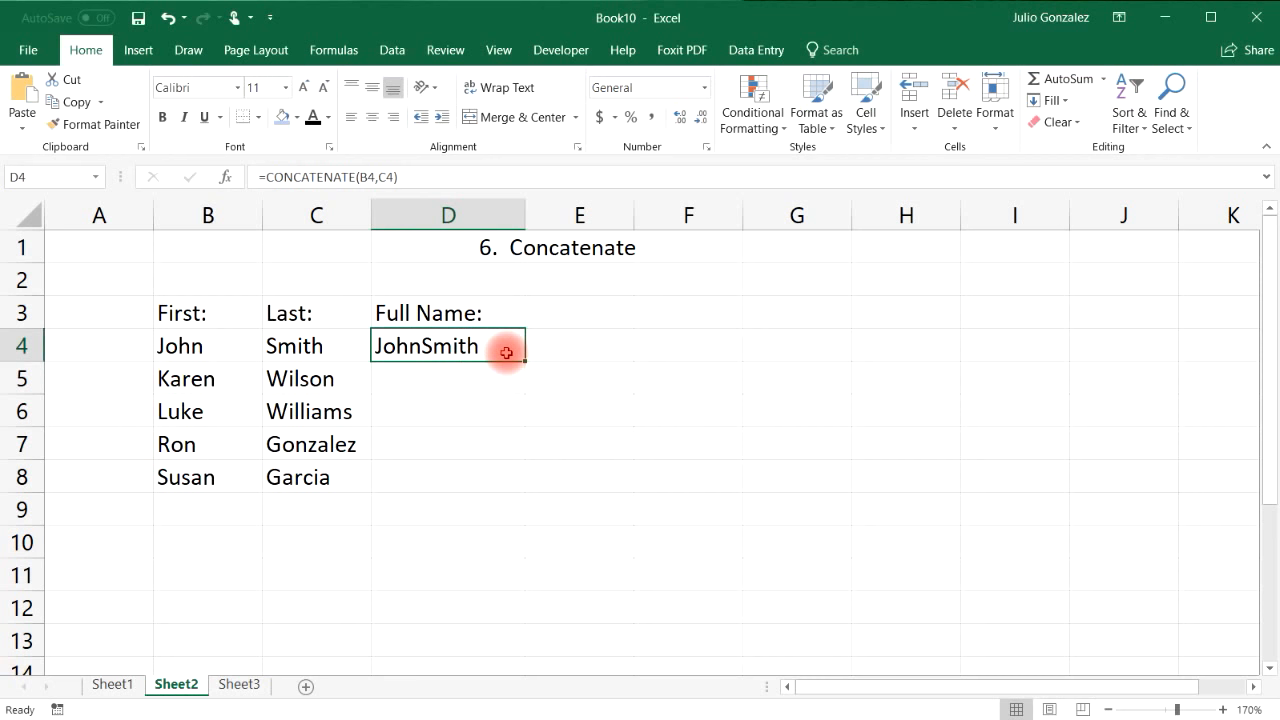
left_click(200, 346)
left_click(302, 345)
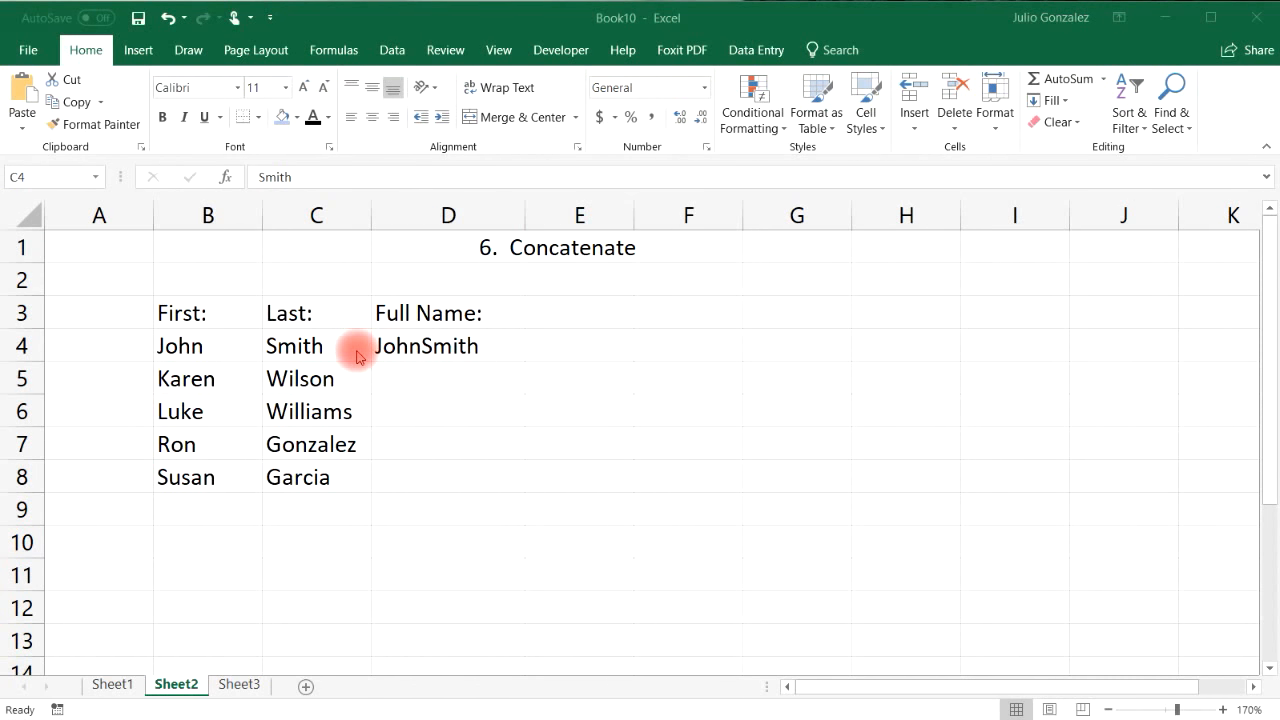
left_click(443, 342)
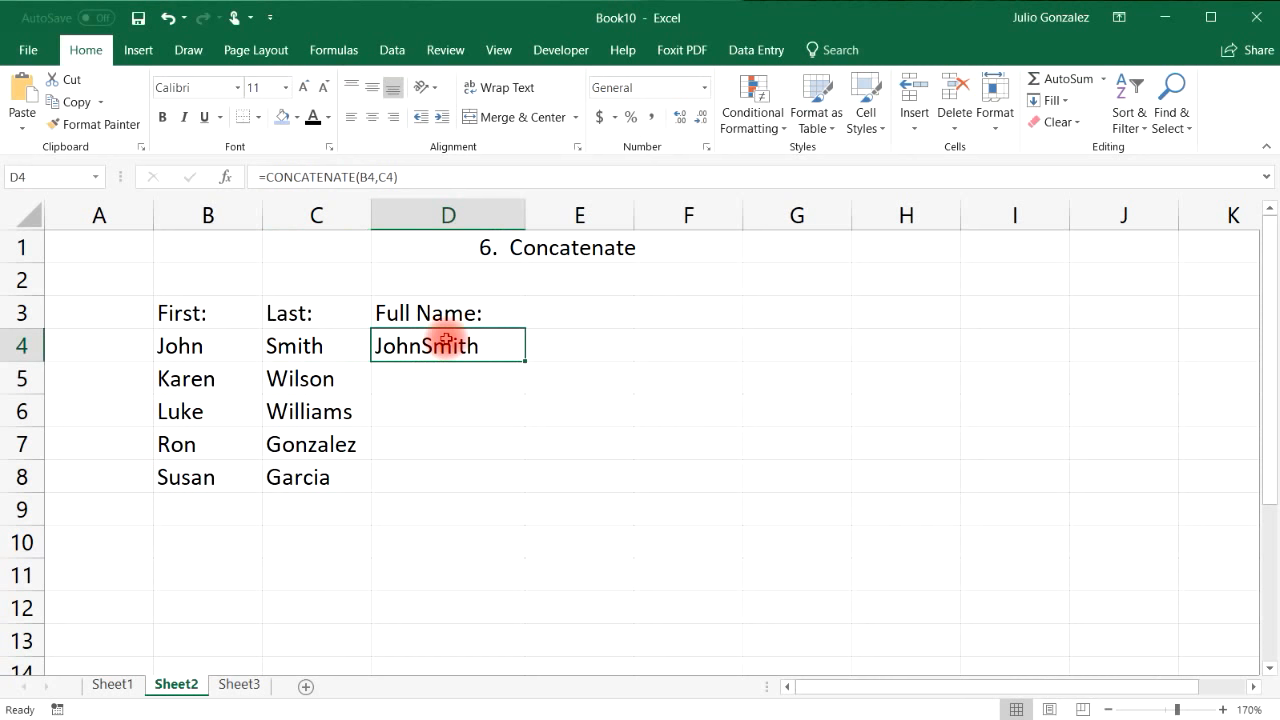
double_click(452, 343)
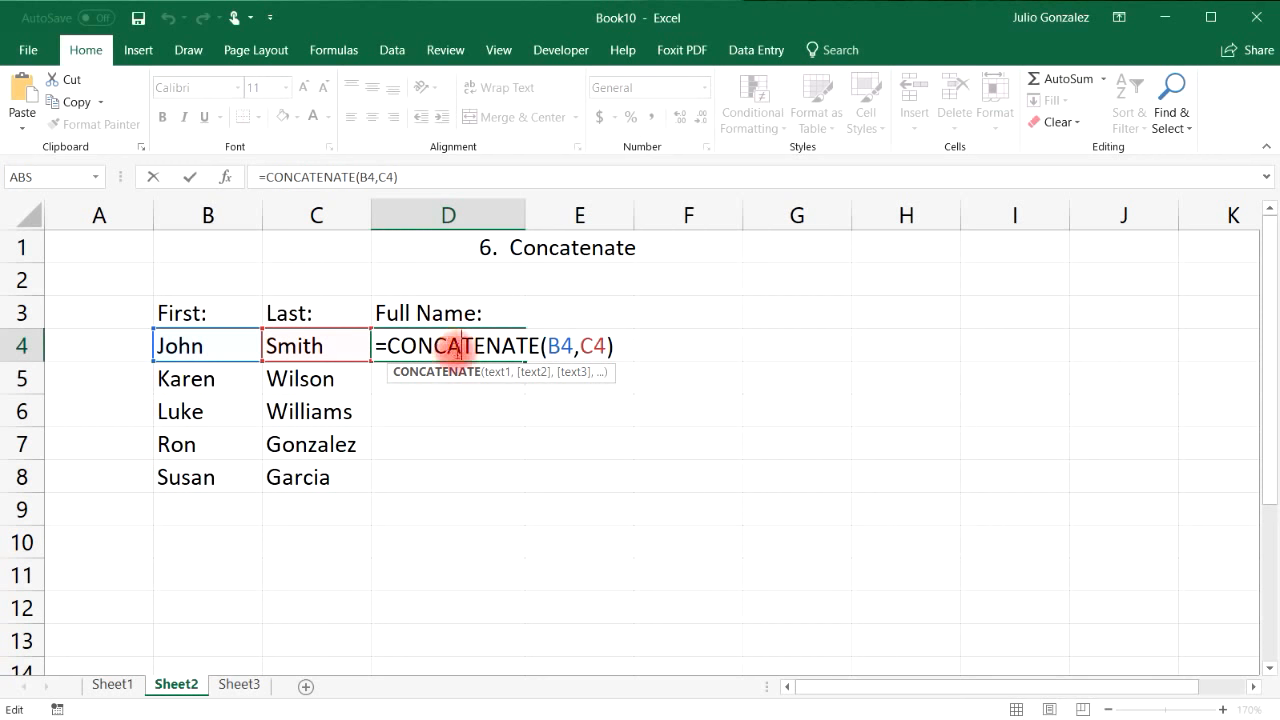
left_click(562, 344)
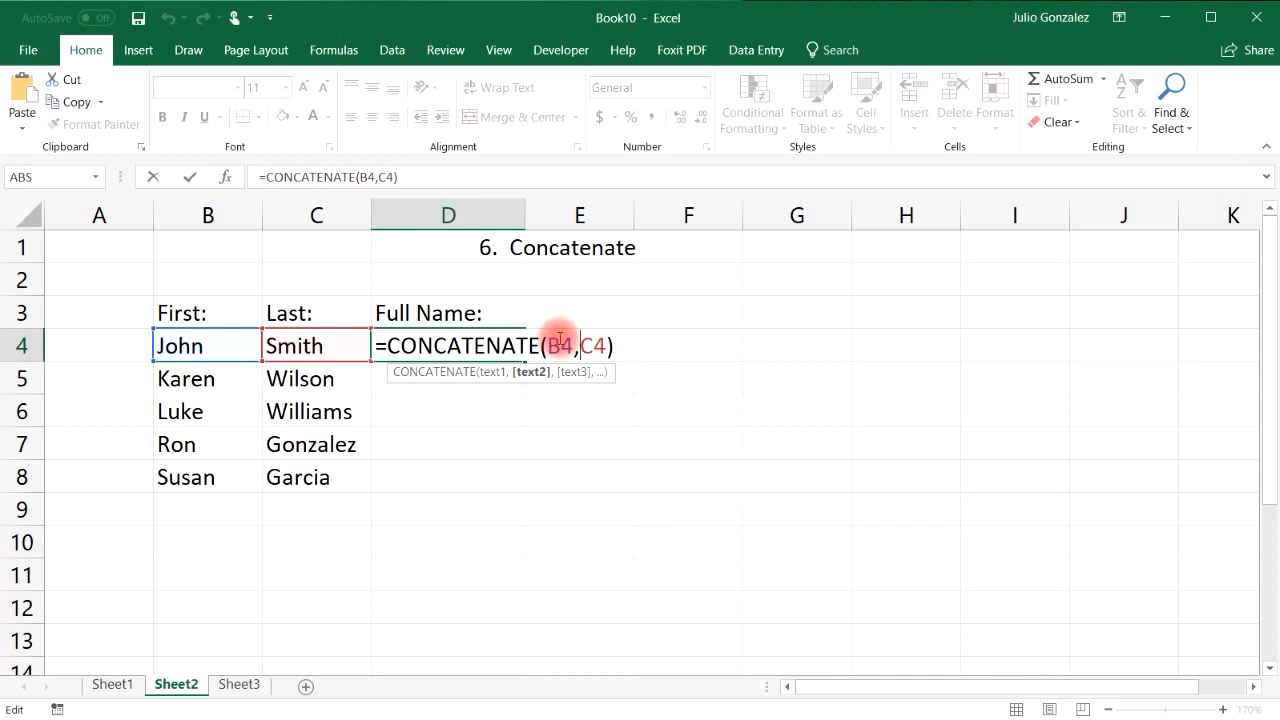
type("\" \",")
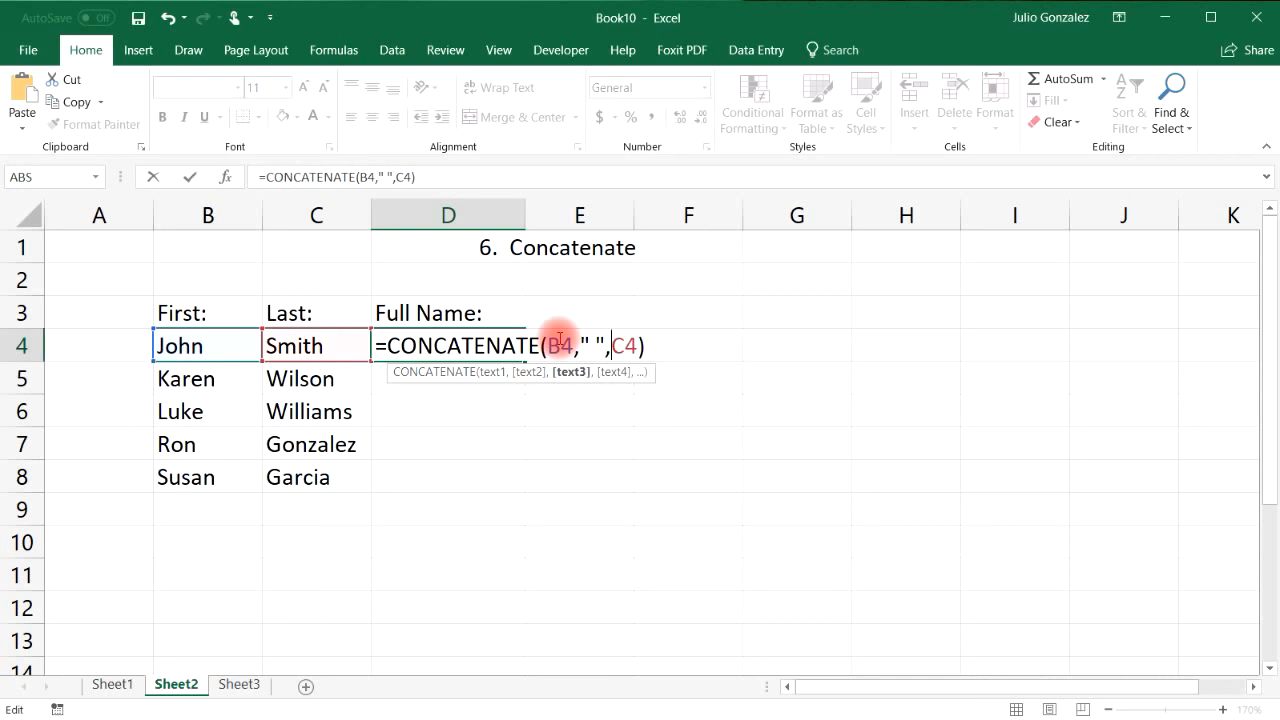
key("Return")
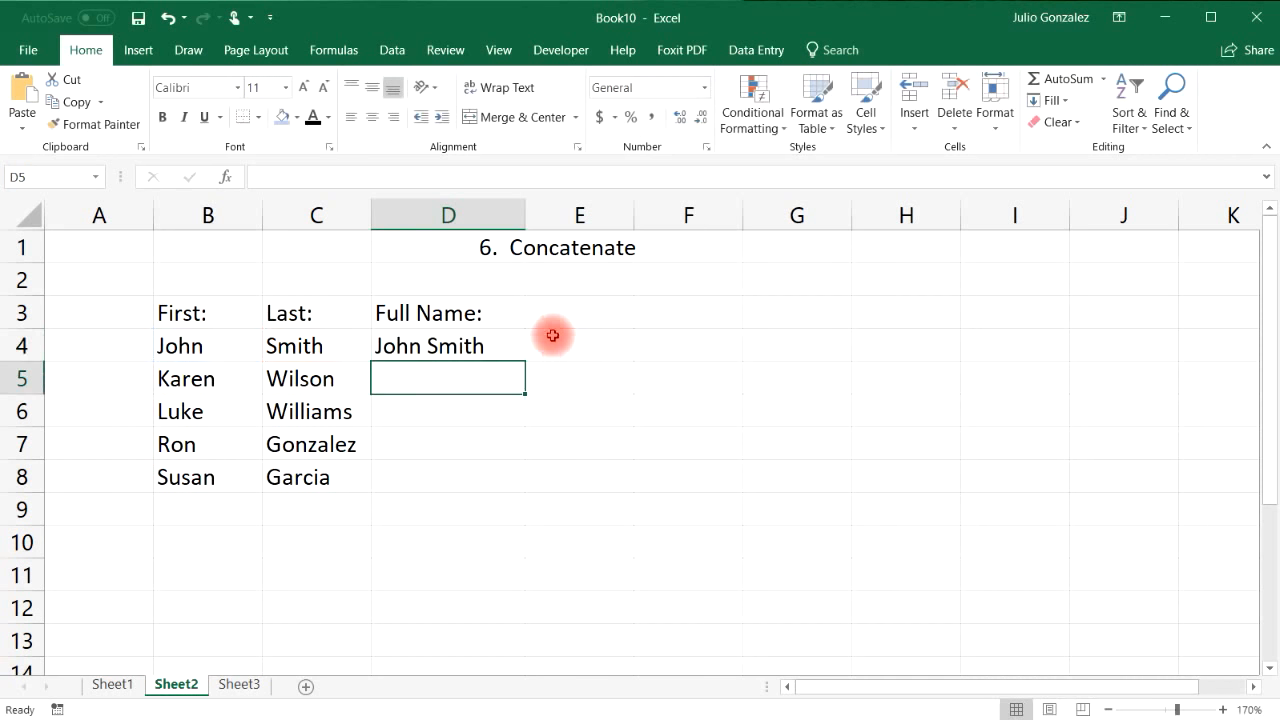
Step: Fill the full-name formula in D4 down through D8
left_click(478, 343)
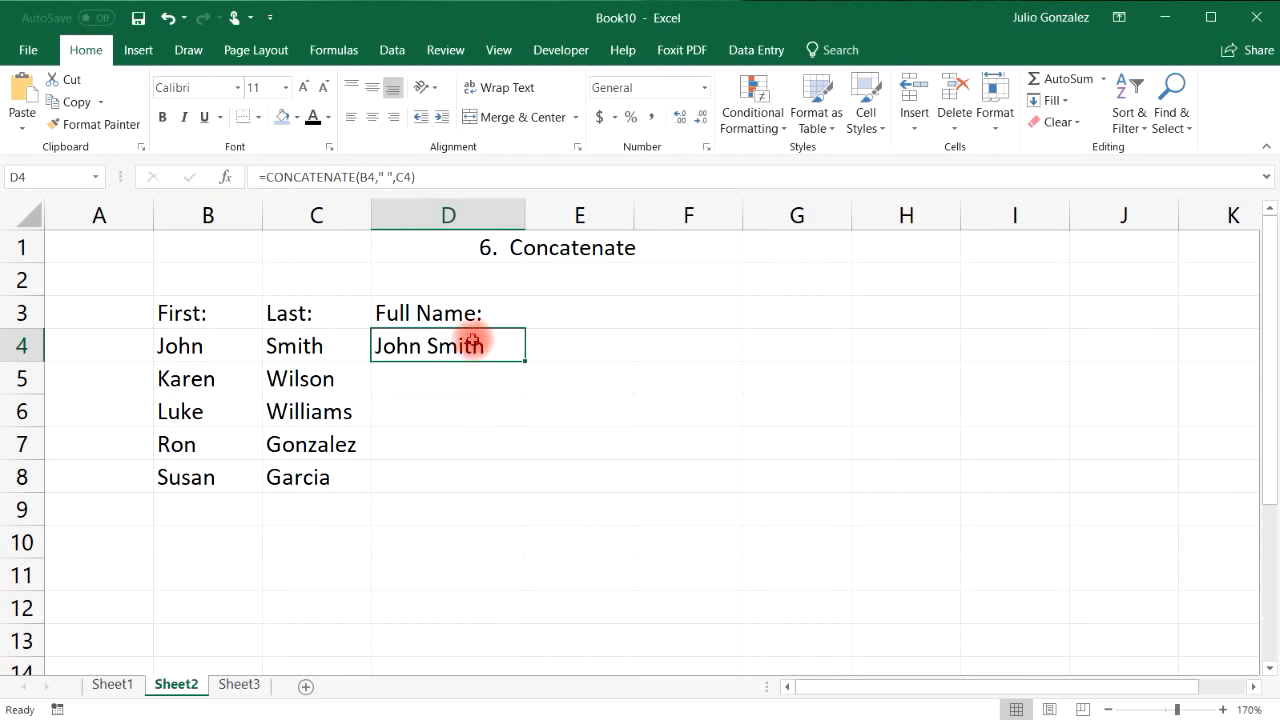
left_click_drag(524, 361, 537, 482)
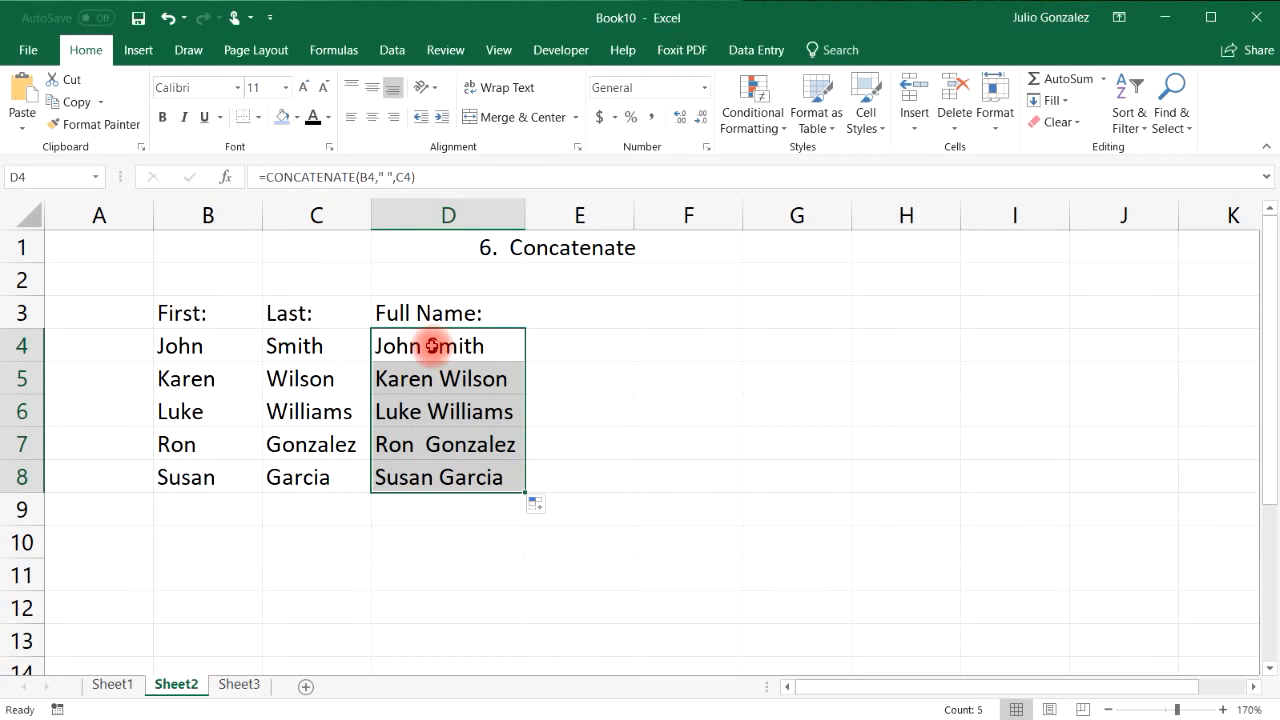
left_click(586, 335)
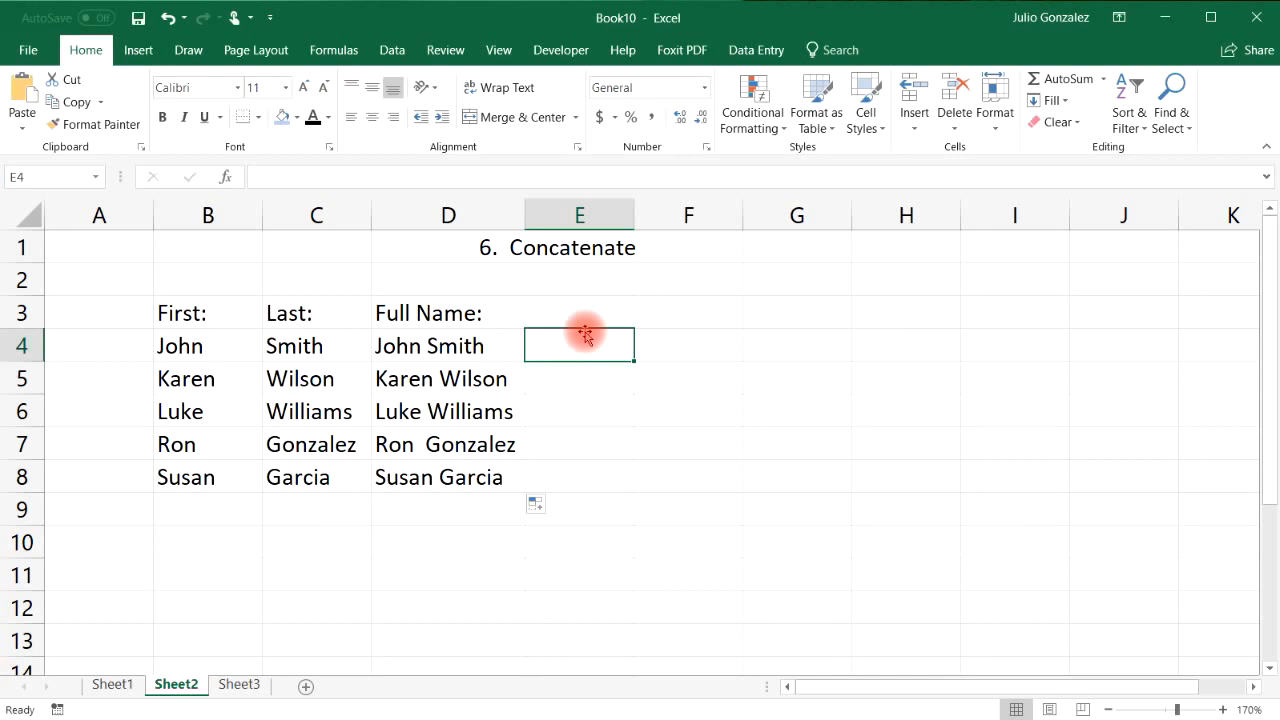
left_click(648, 342)
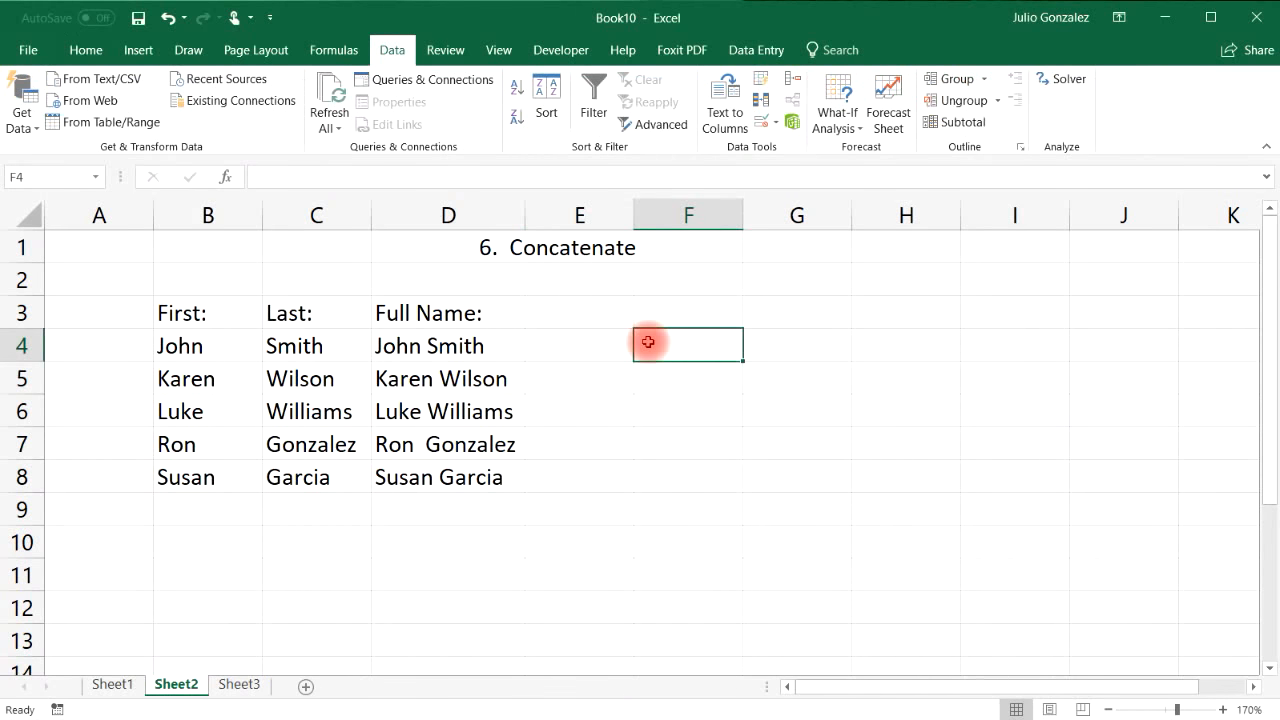
Step: Enter the formula =TEXTJOIN(" ",TRUE,B4,C4) in E4 to join the first and last name with a space
left_click(586, 343)
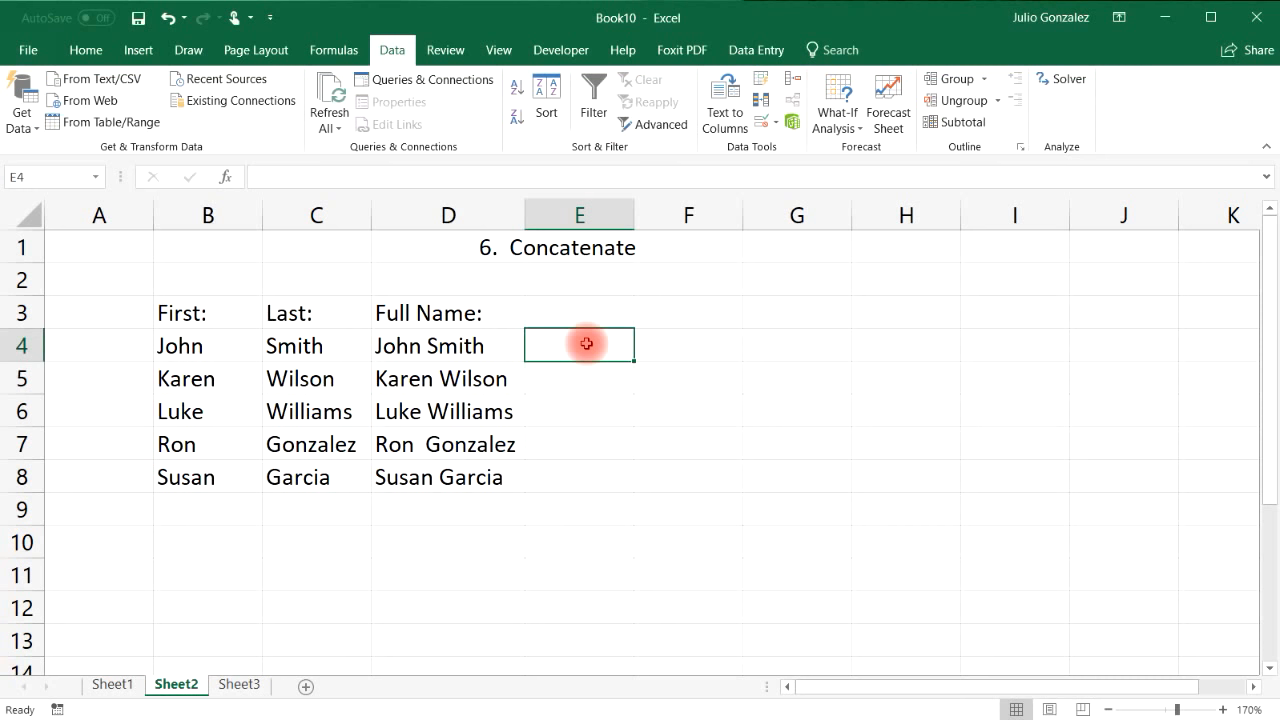
type("=")
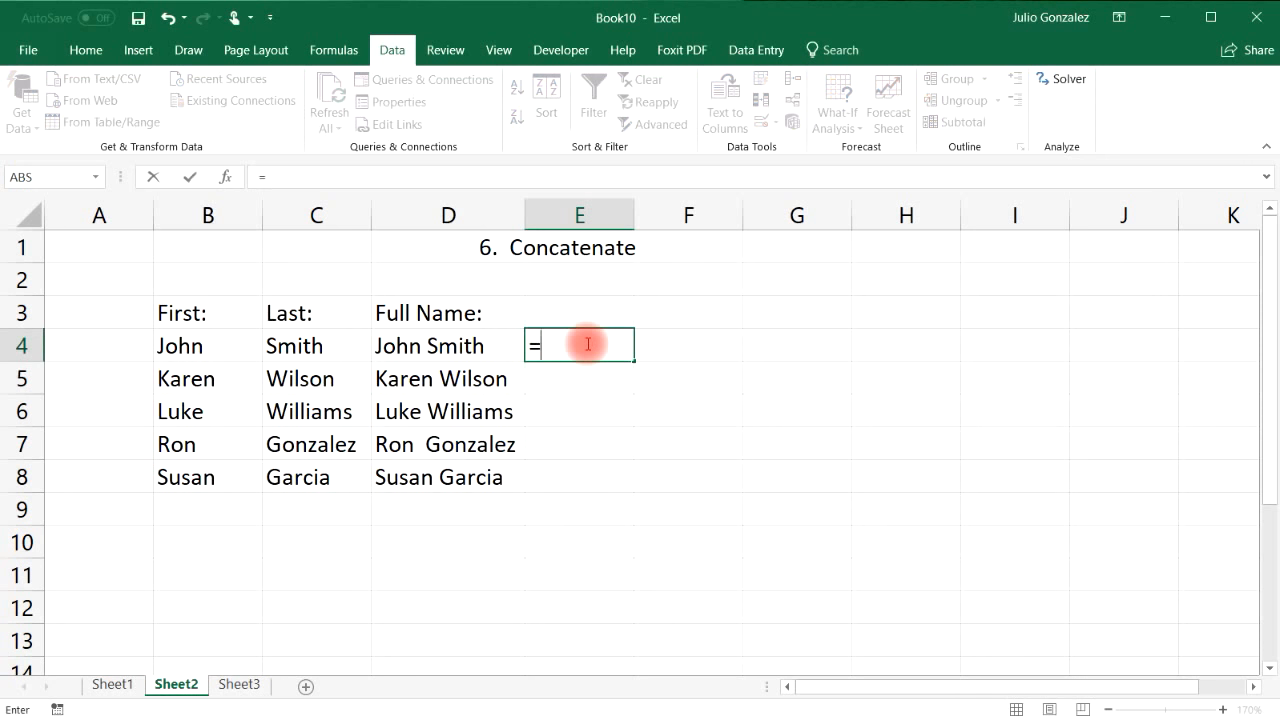
type("textjoin")
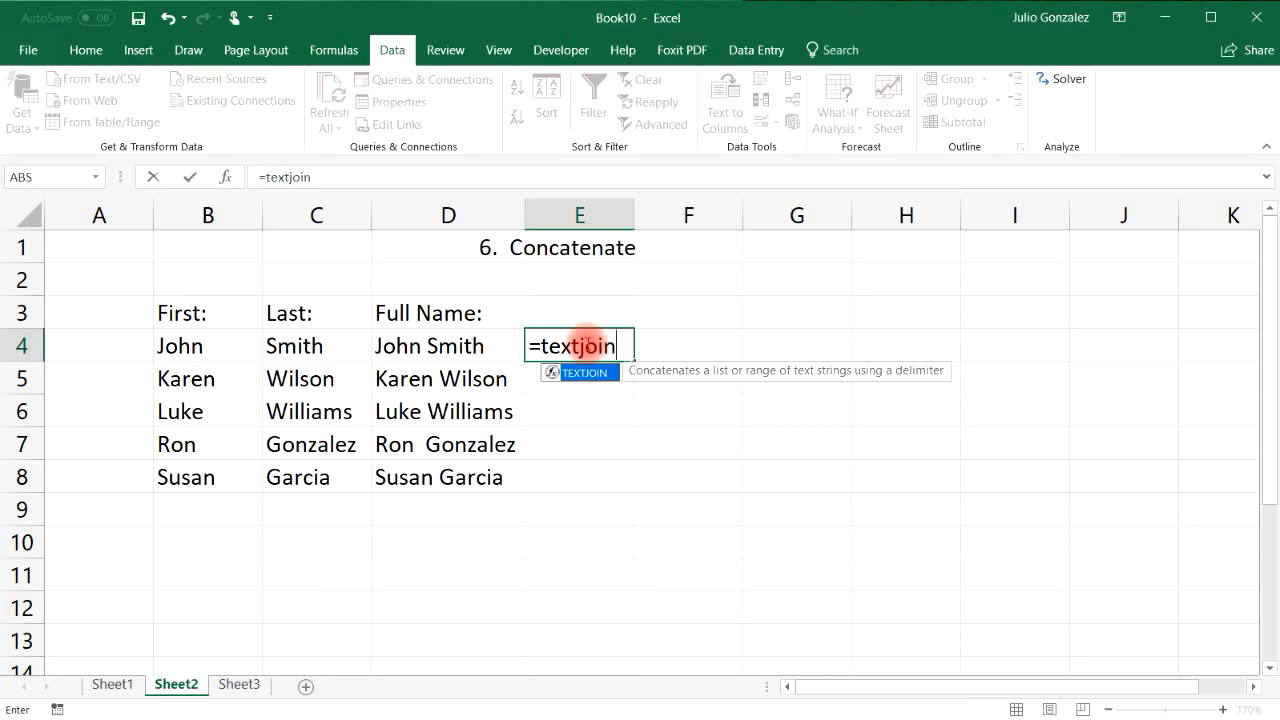
type("(")
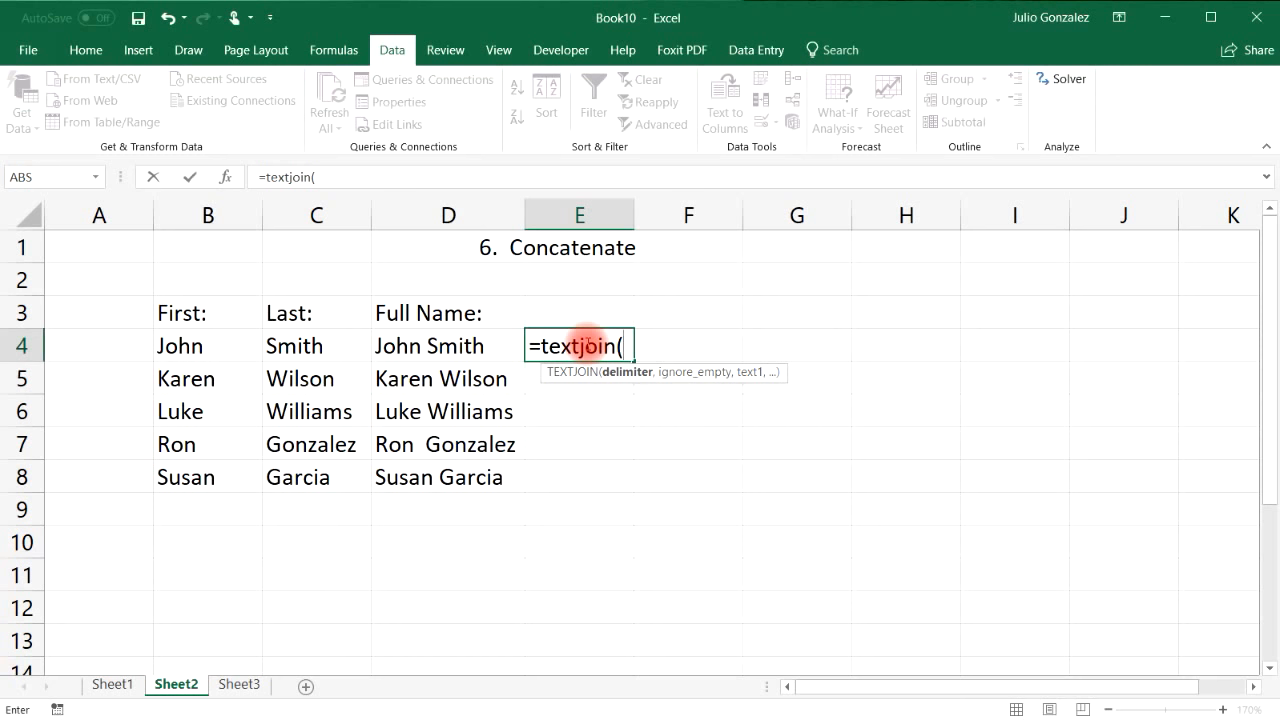
type("\" \",")
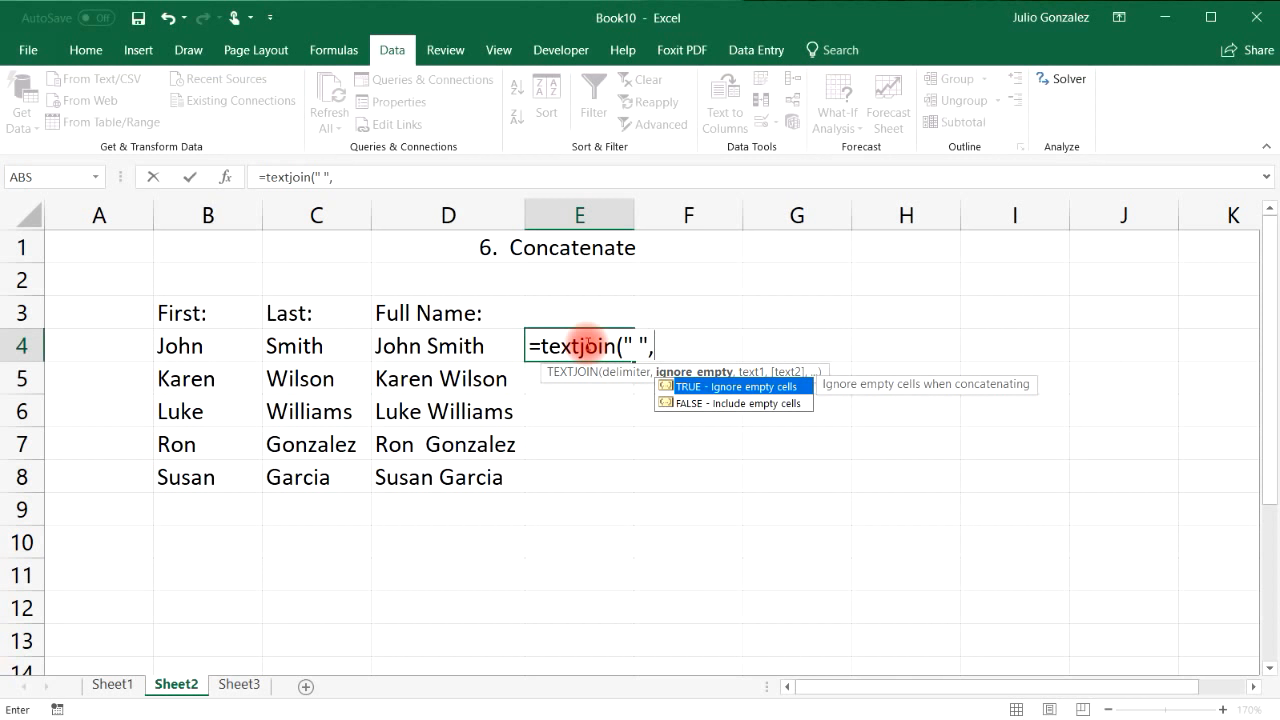
type("true,")
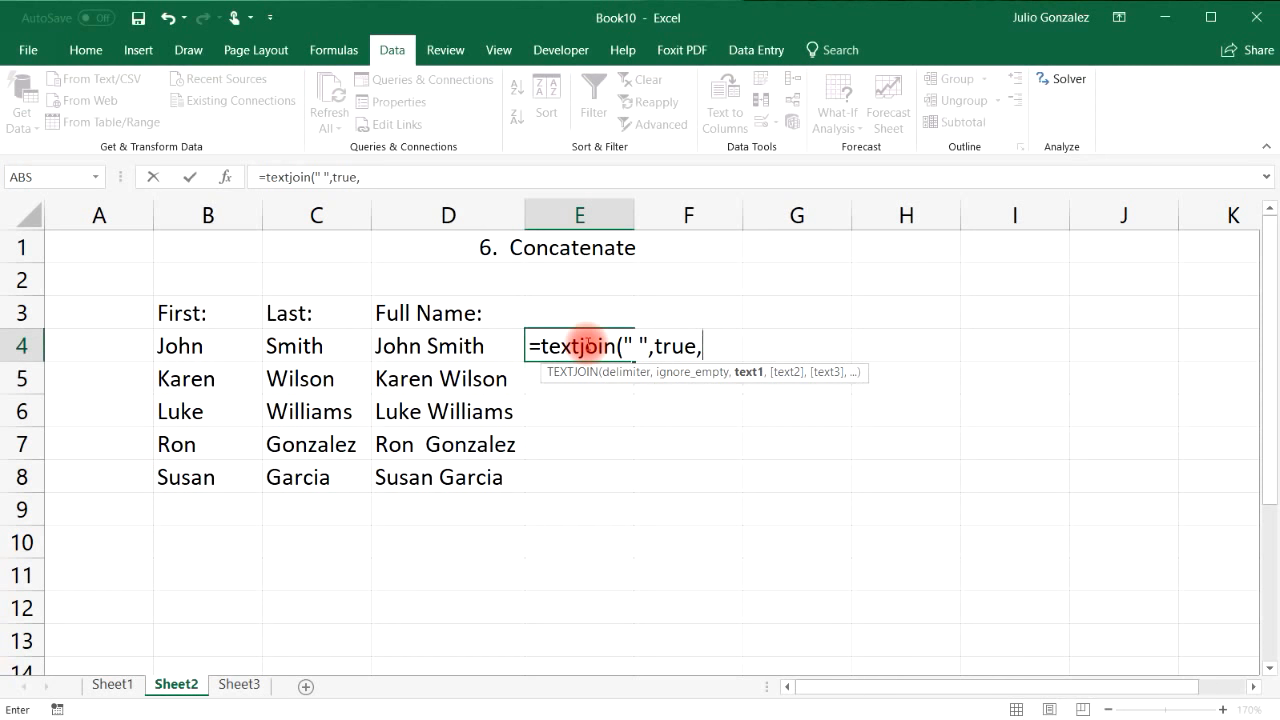
left_click(179, 345)
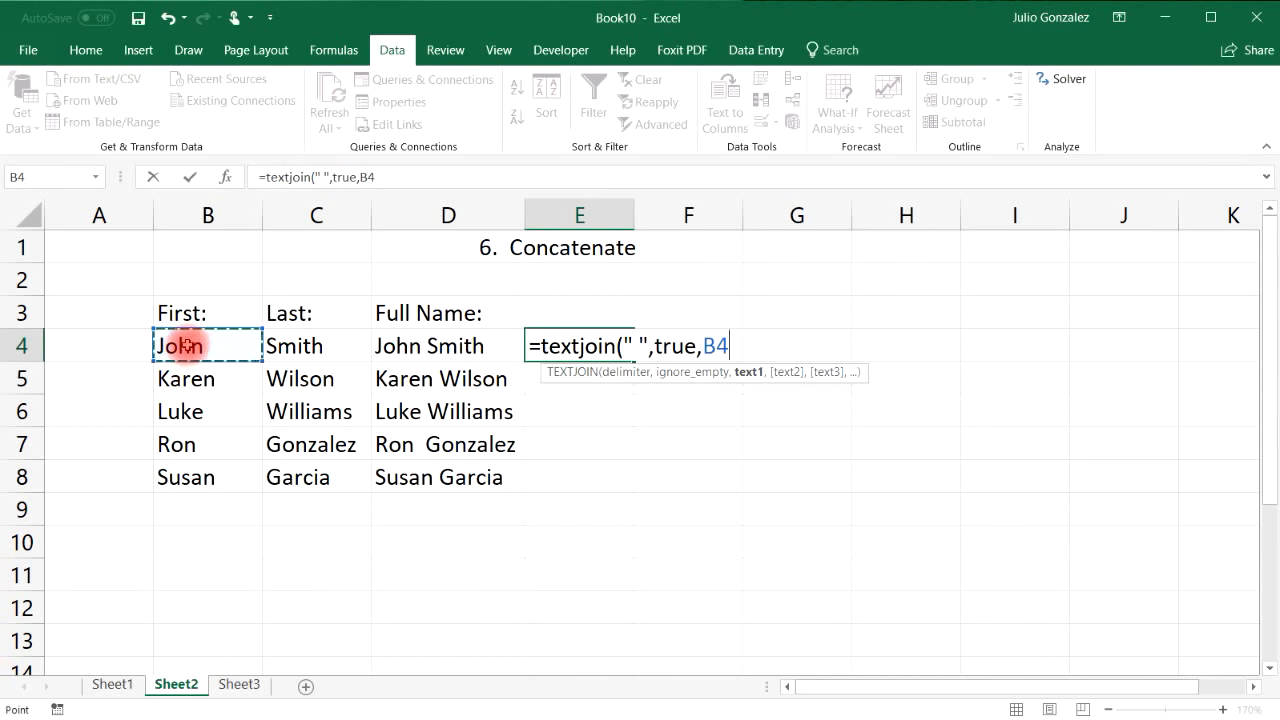
type(",")
left_click(298, 345)
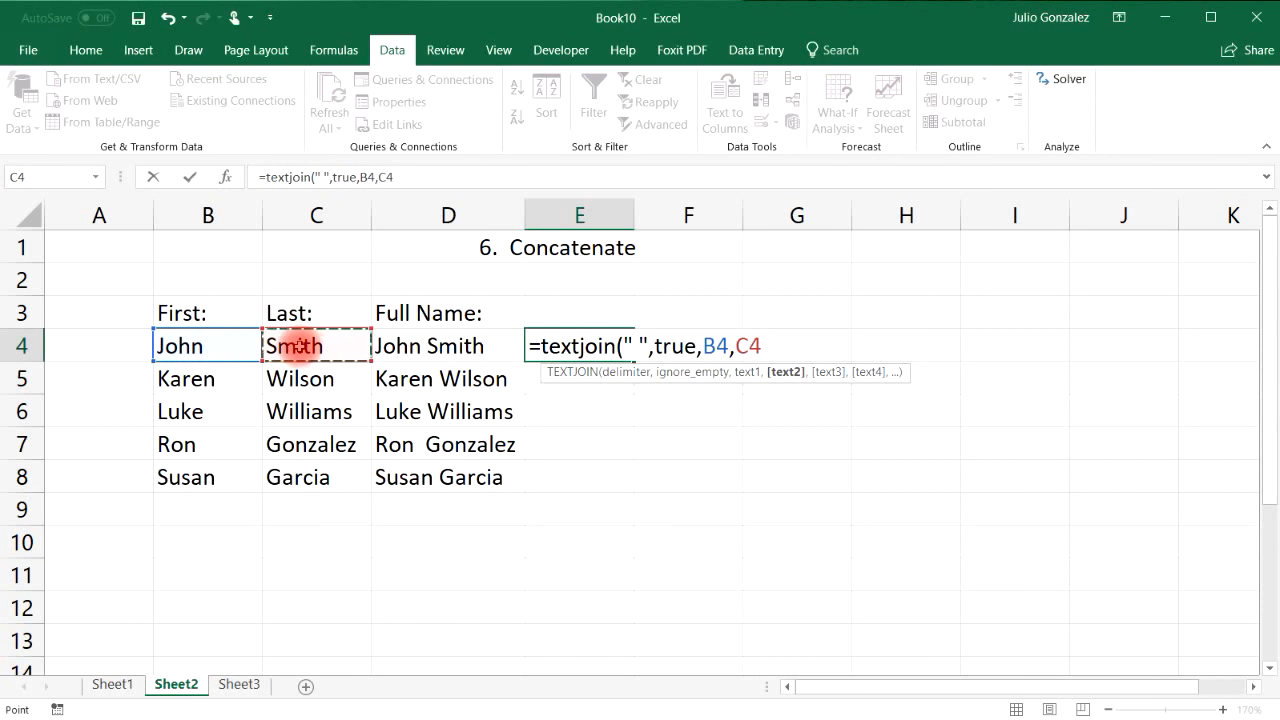
type(")")
key("Return")
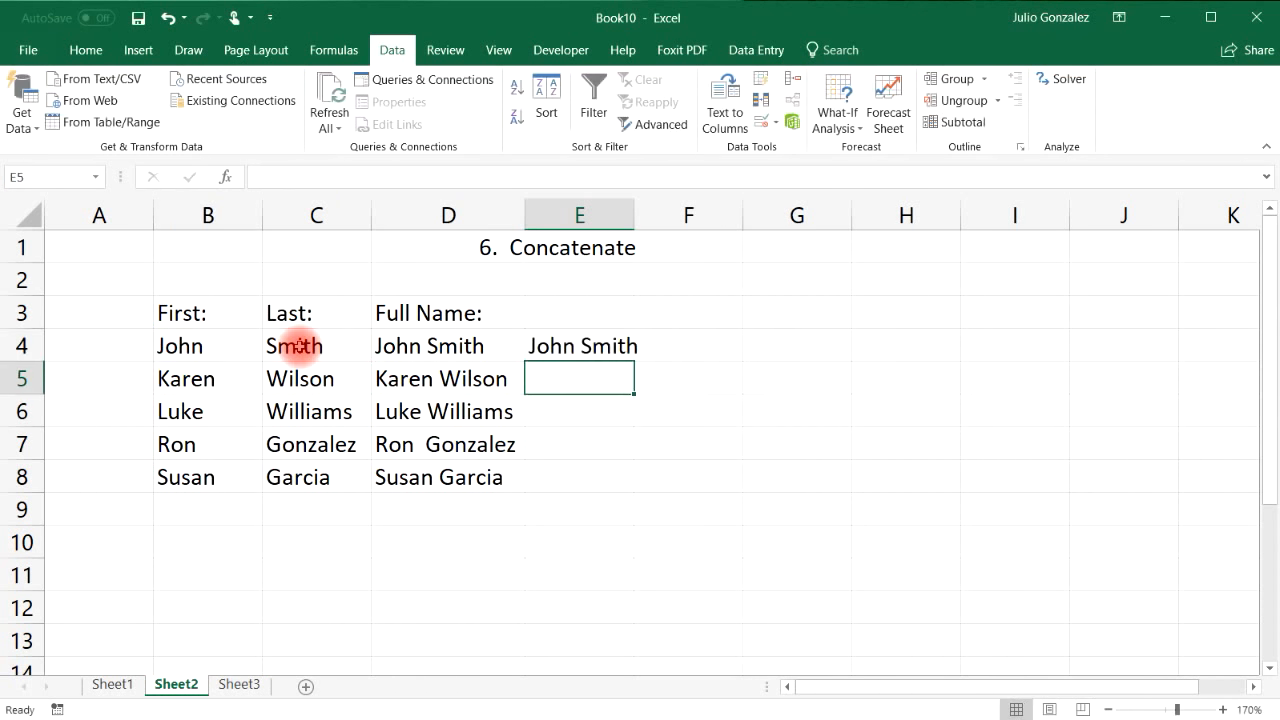
Step: Fill the TEXTJOIN formula in E4 down through E8 and widen column E to fit the names
left_click_drag(637, 206, 658, 206)
left_click(608, 345)
left_click_drag(657, 357, 651, 484)
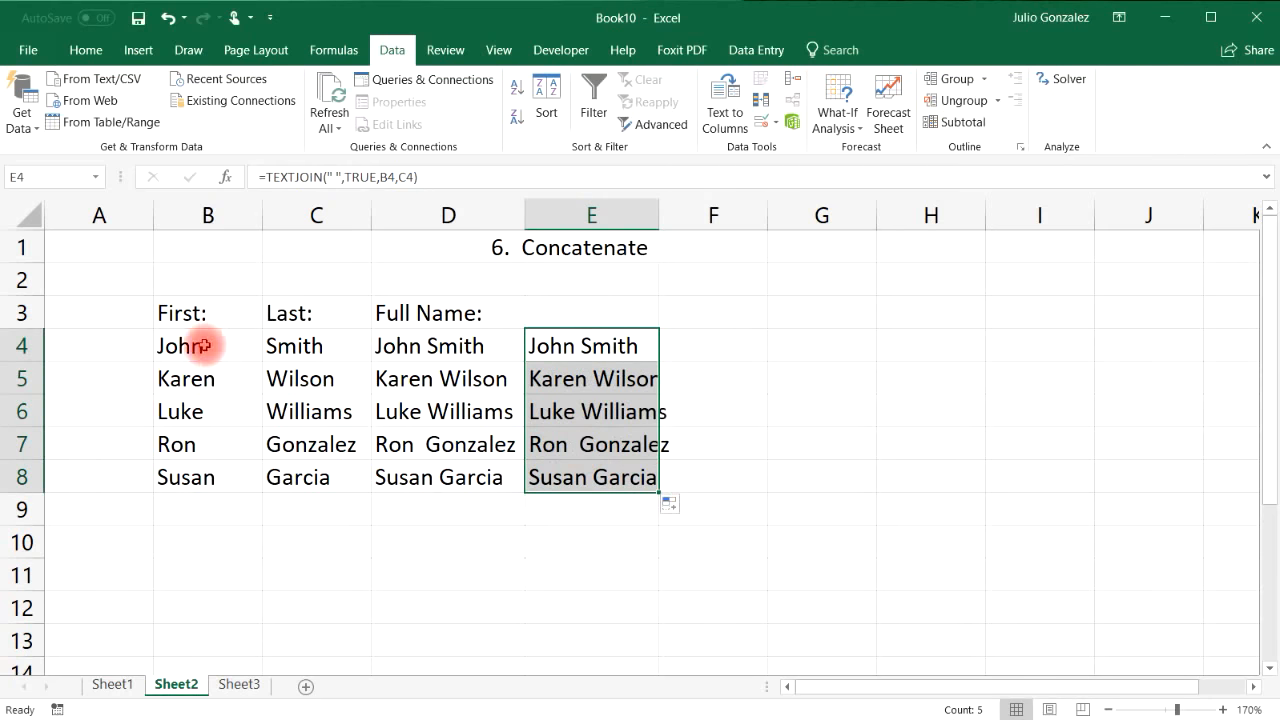
left_click_drag(674, 207, 686, 206)
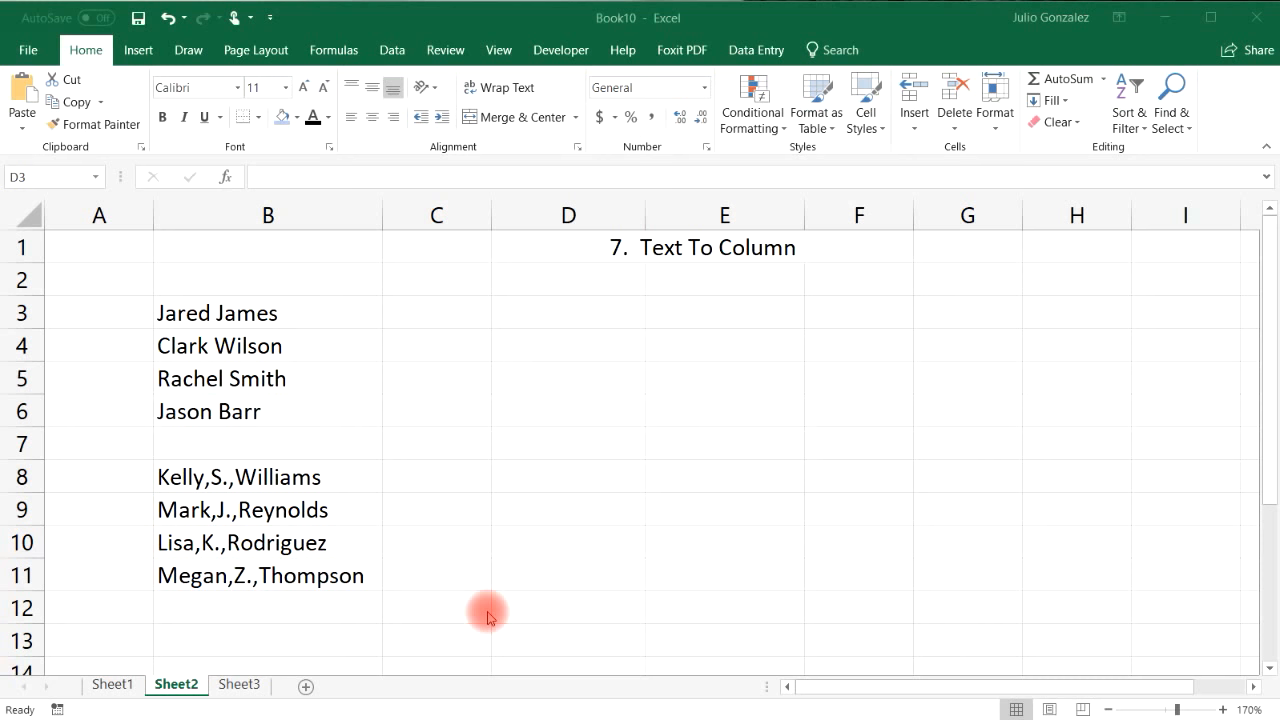
Step: Start Text to Columns on the names in B3:B6 as delimited data, with Space instead of Tab as the delimiter
left_click_drag(266, 309, 280, 411)
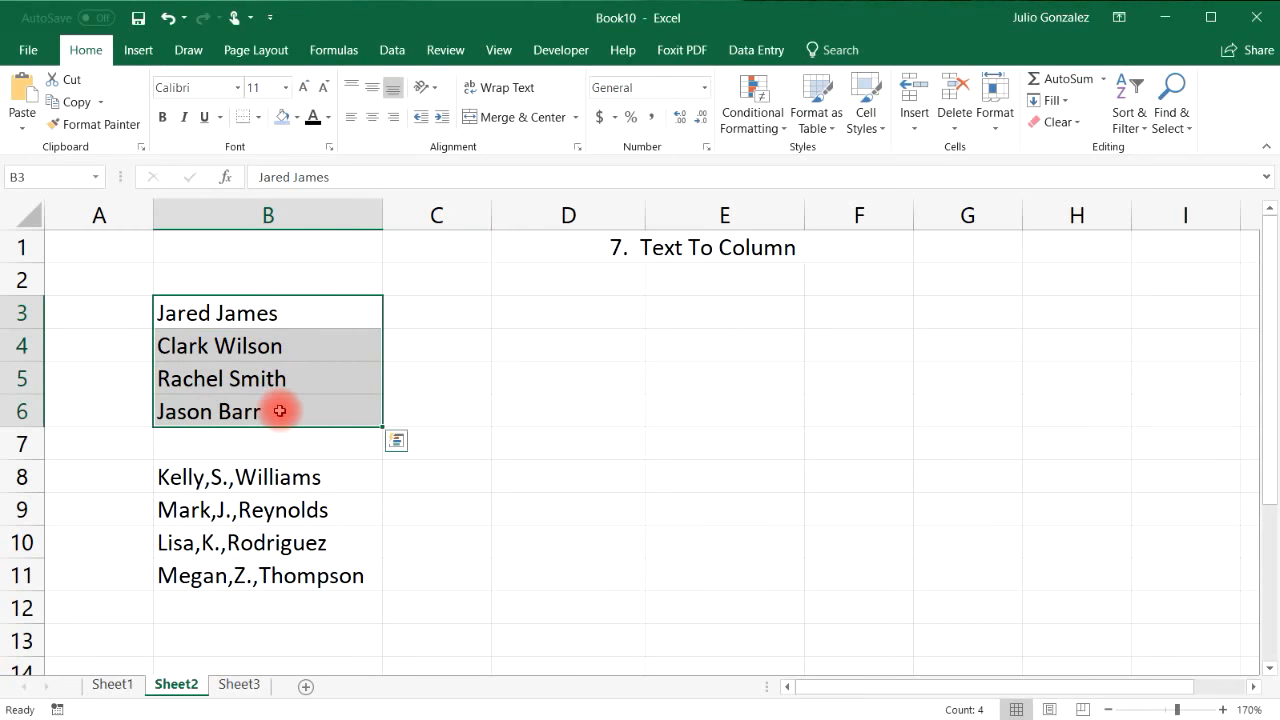
left_click(408, 50)
left_click(724, 112)
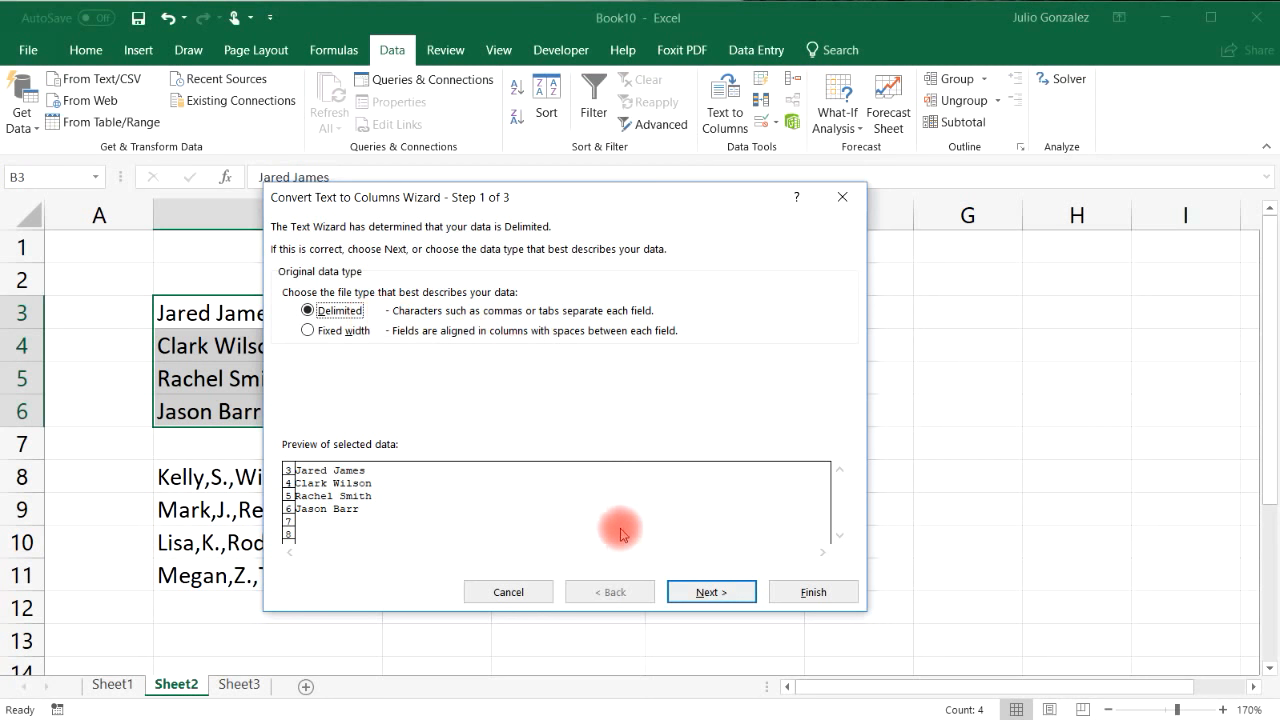
left_click(712, 593)
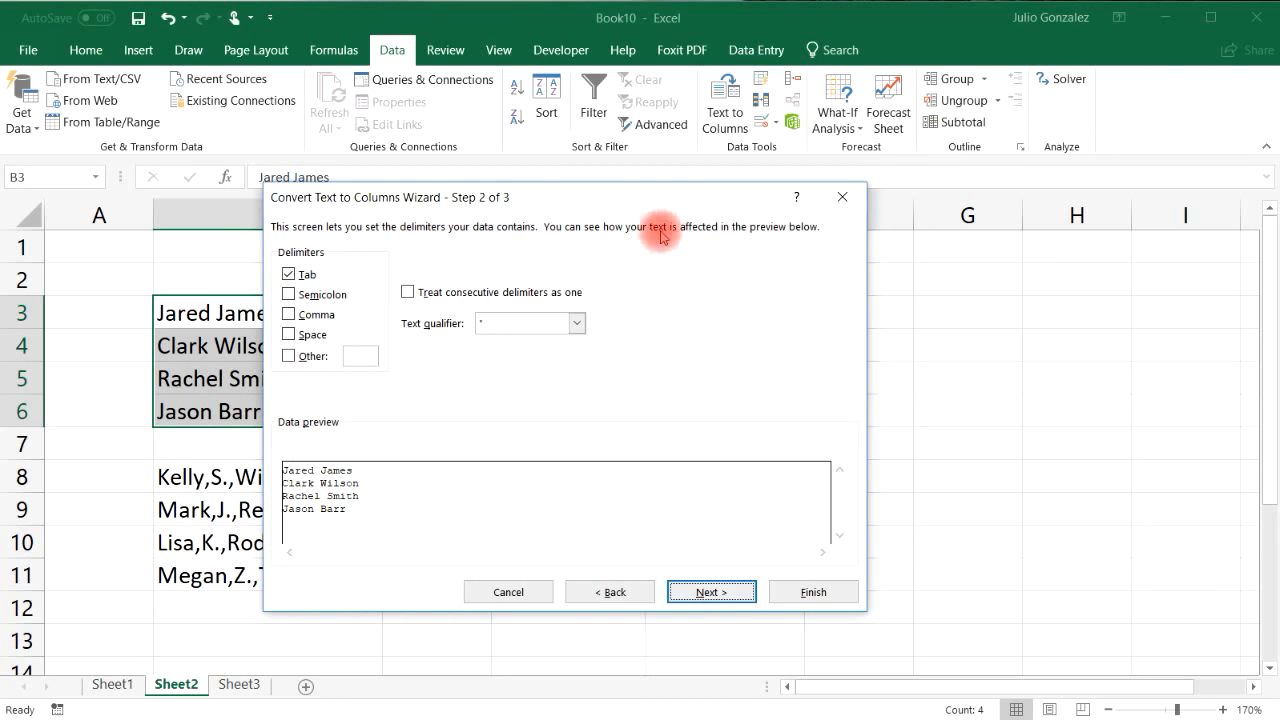
left_click_drag(655, 196, 836, 205)
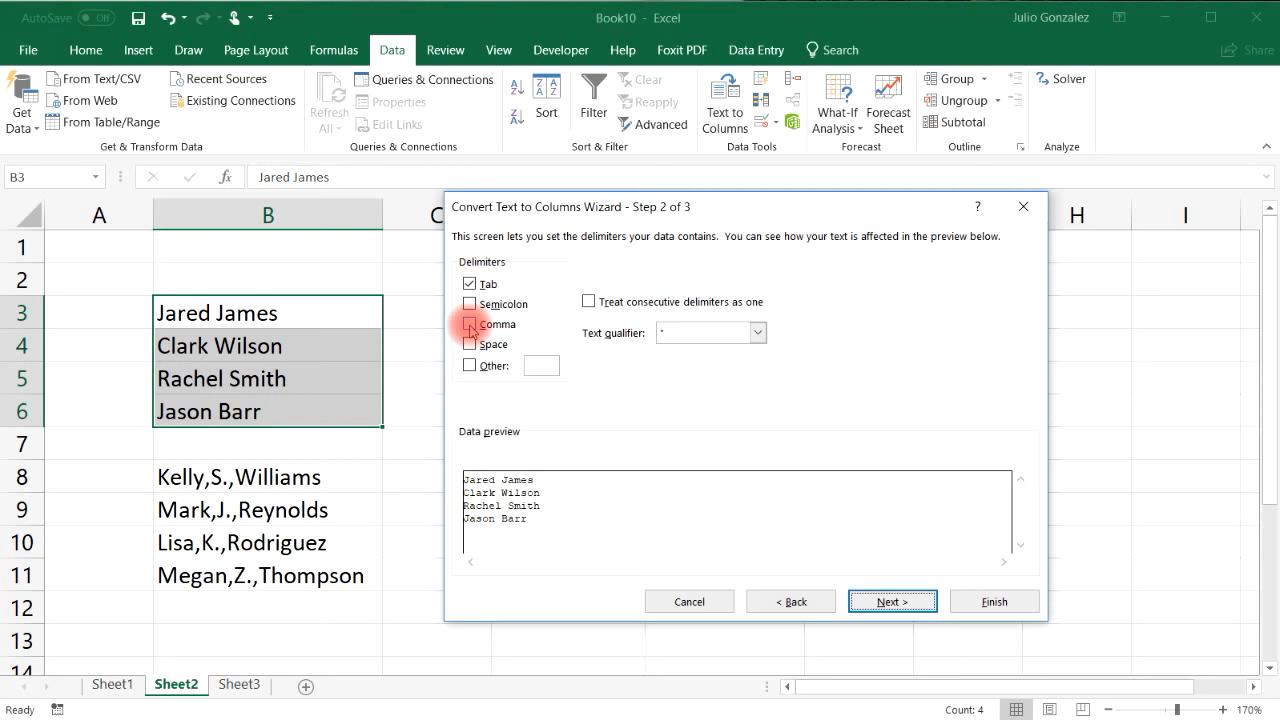
left_click(469, 284)
left_click(470, 344)
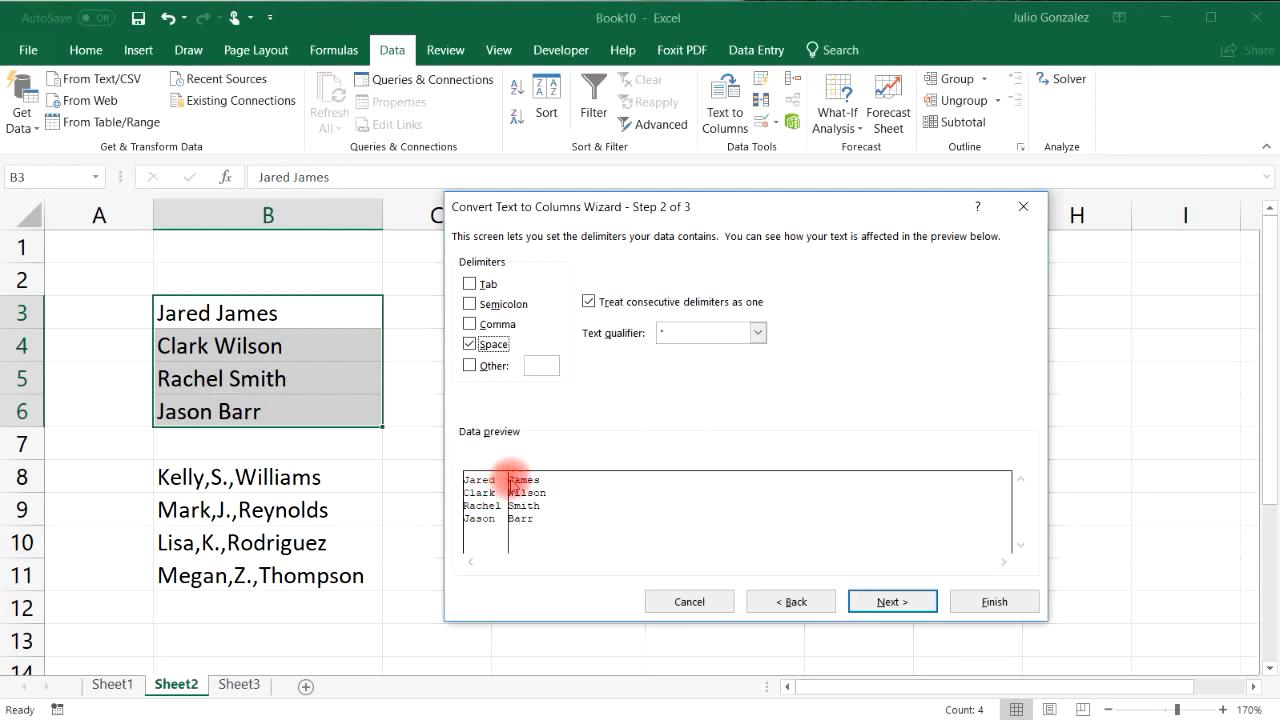
Step: Set the destination of the split names to D3:E6 and finish the conversion
left_click(887, 606)
left_click(586, 385)
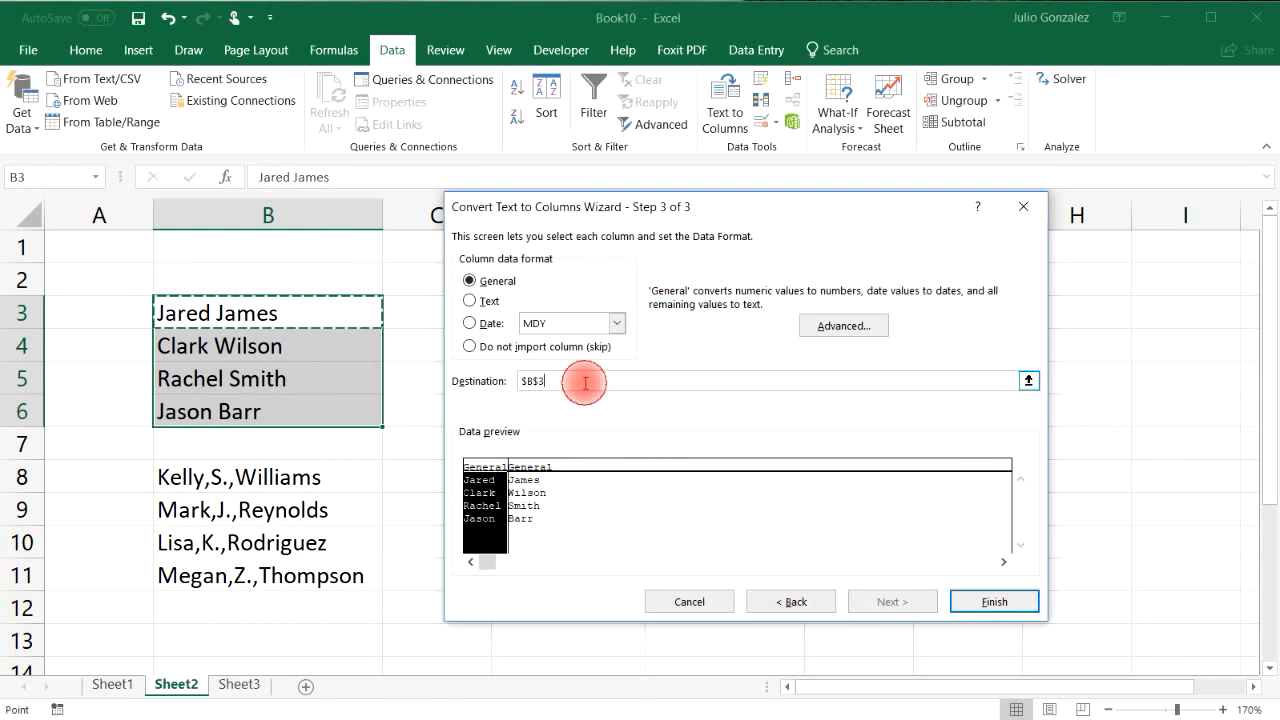
left_click_drag(573, 383, 503, 381)
key("BackSpace")
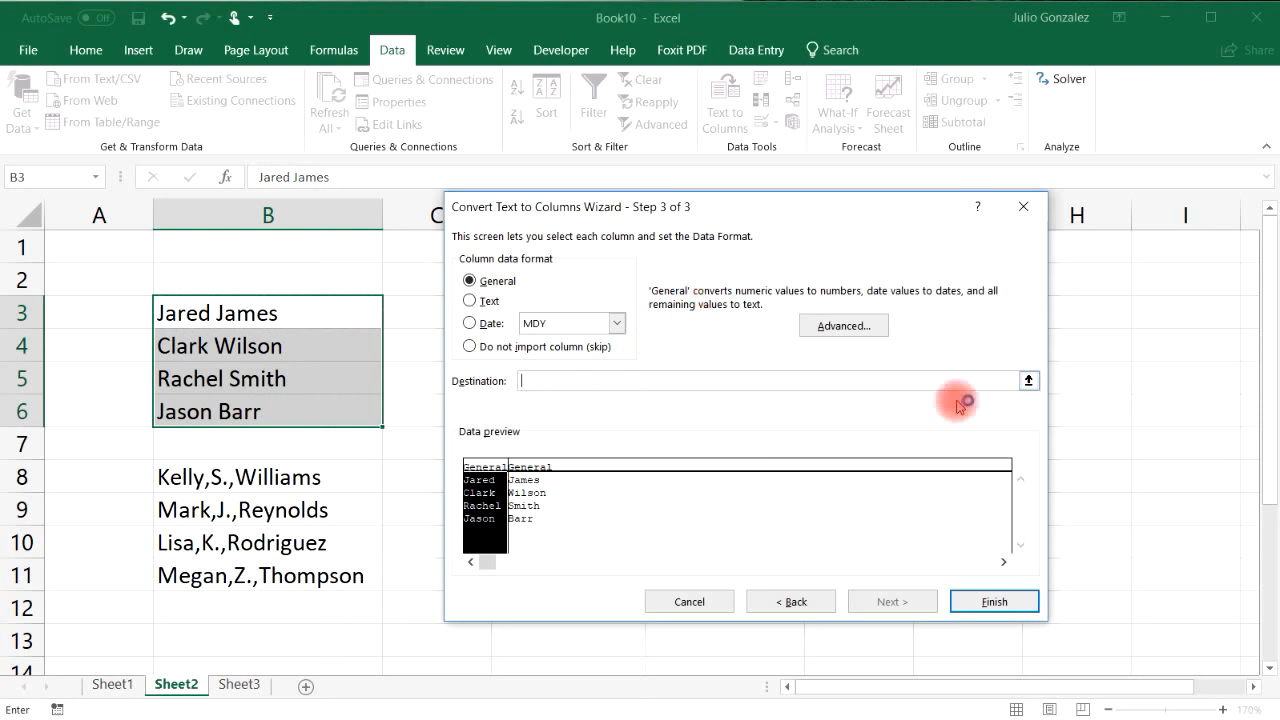
left_click(1027, 380)
left_click_drag(517, 313, 806, 326)
key("Return")
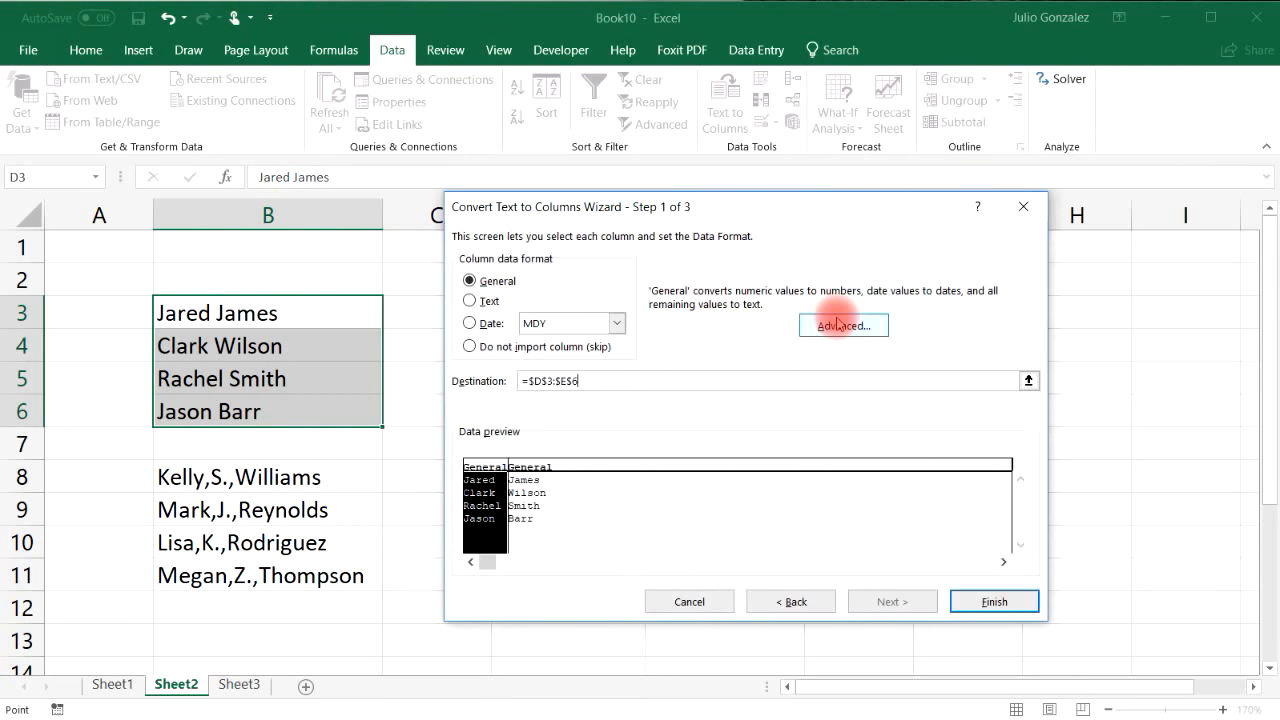
left_click(991, 597)
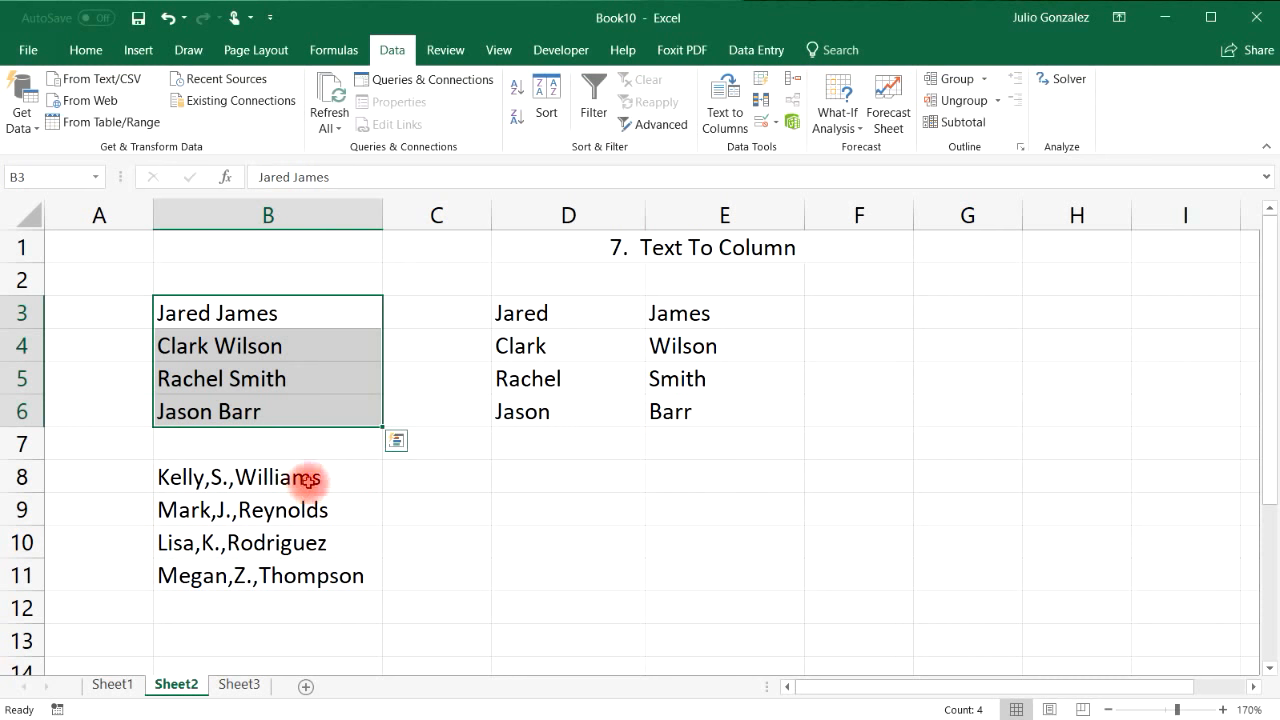
Step: Start Text to Columns on the names in B8:B11 as delimited data, with Comma instead of Space as the delimiter
left_click_drag(306, 479, 312, 578)
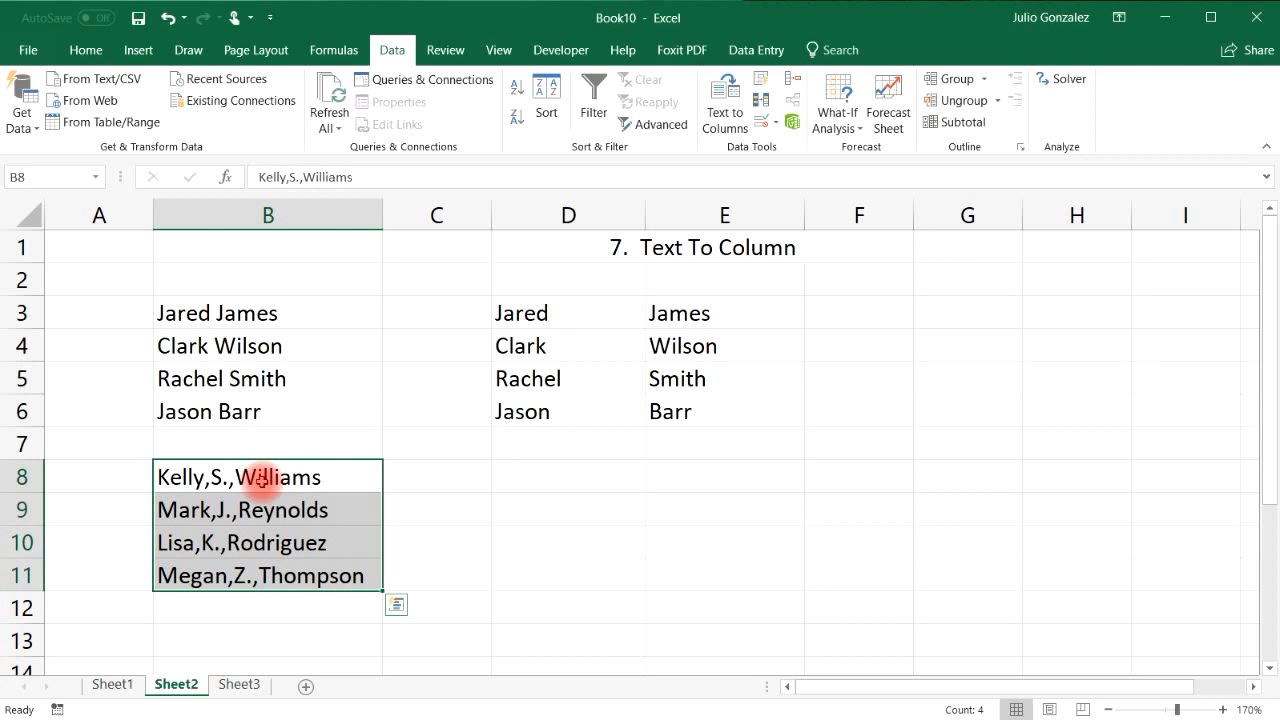
left_click(400, 50)
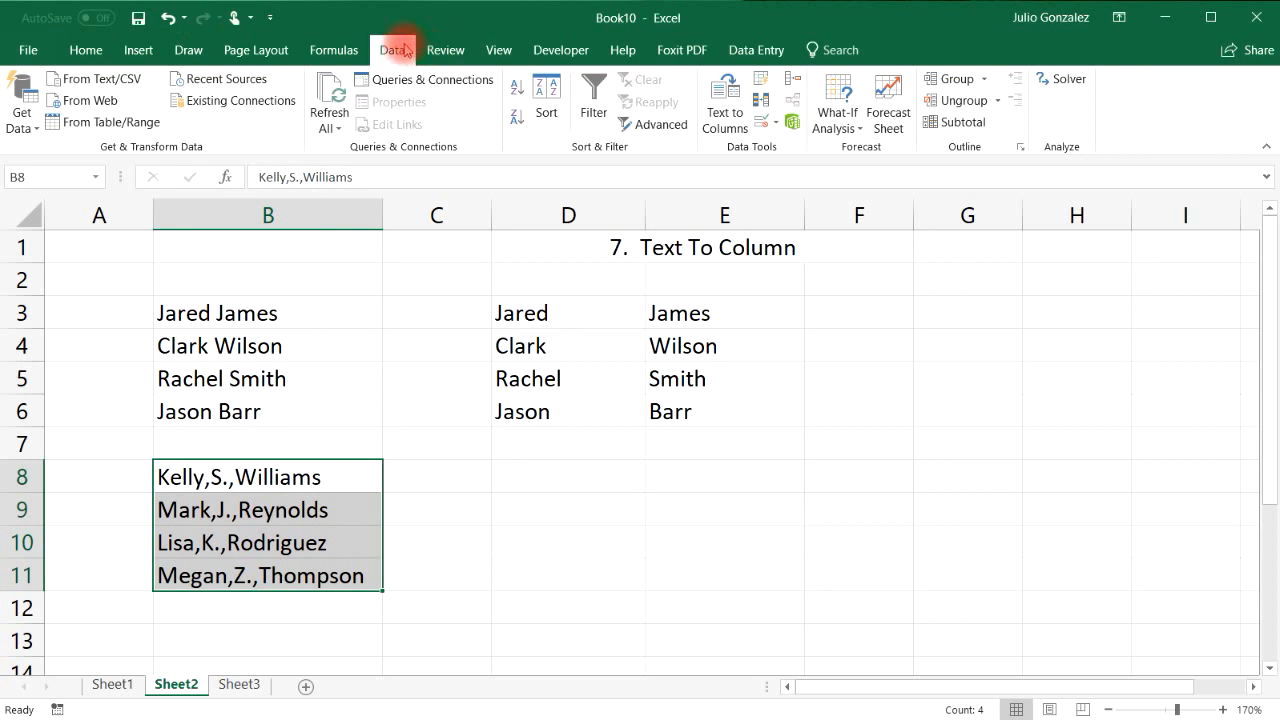
left_click(722, 115)
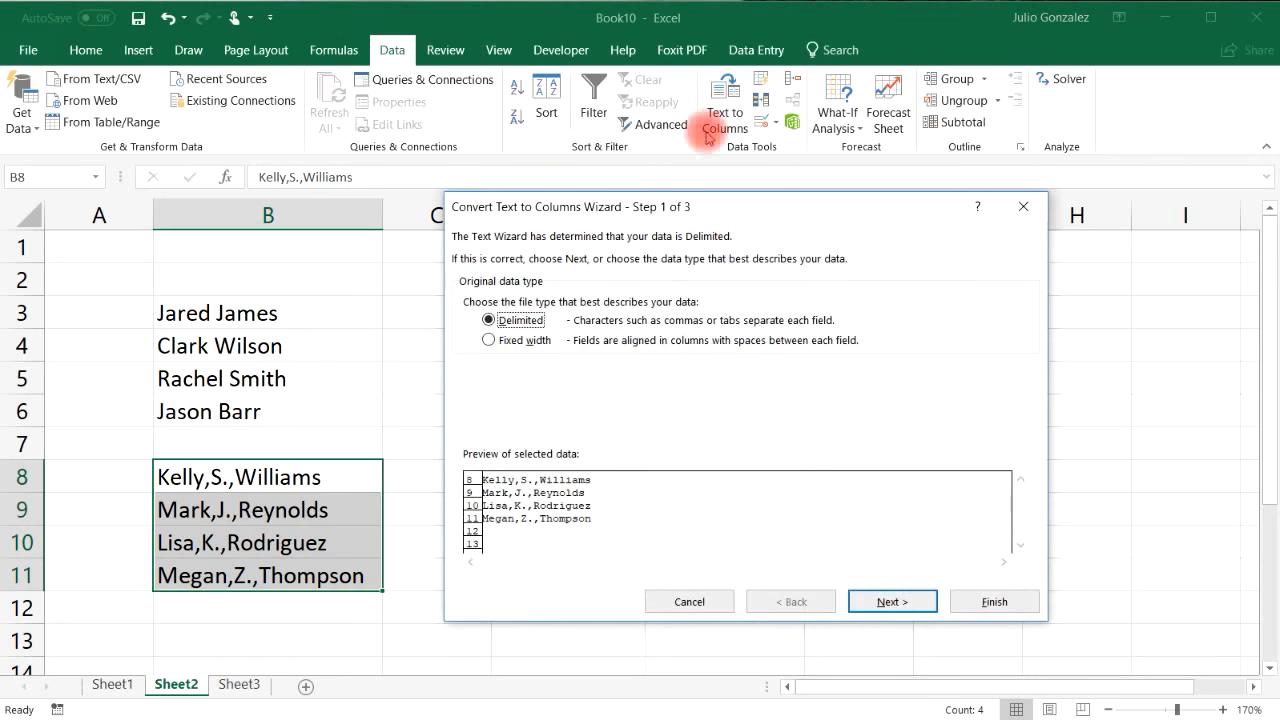
left_click(906, 602)
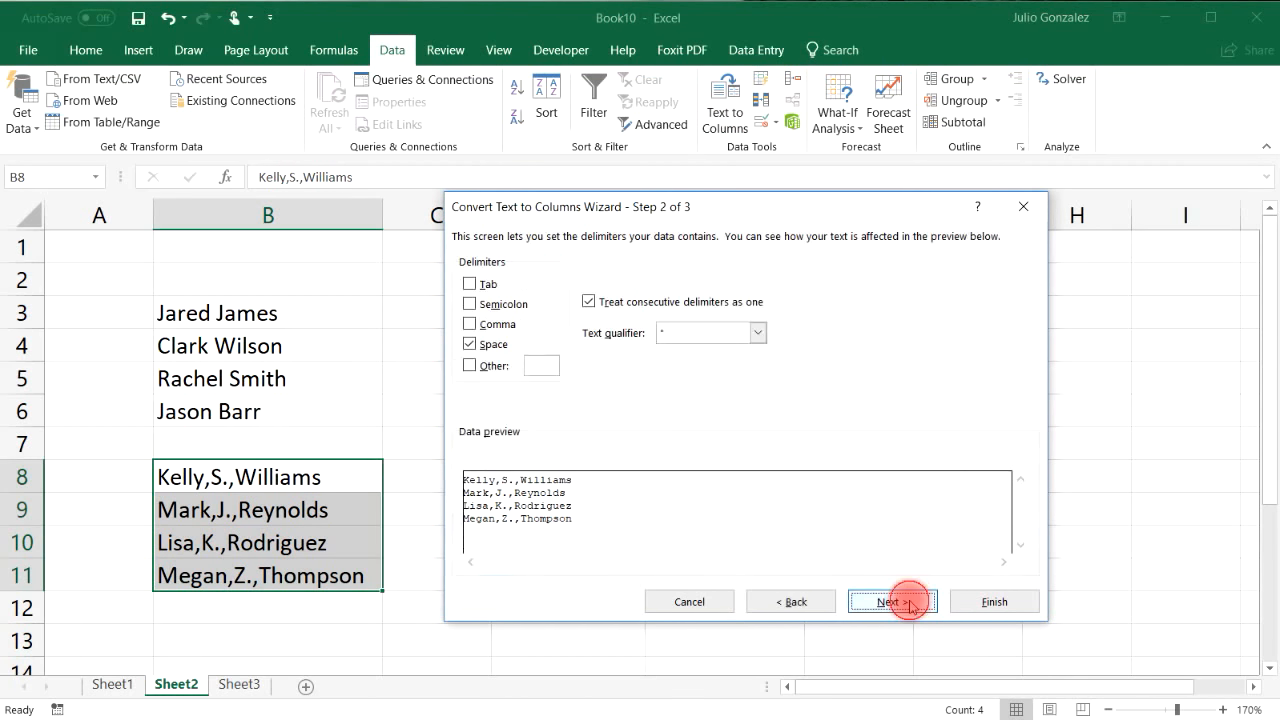
left_click(469, 344)
left_click(469, 324)
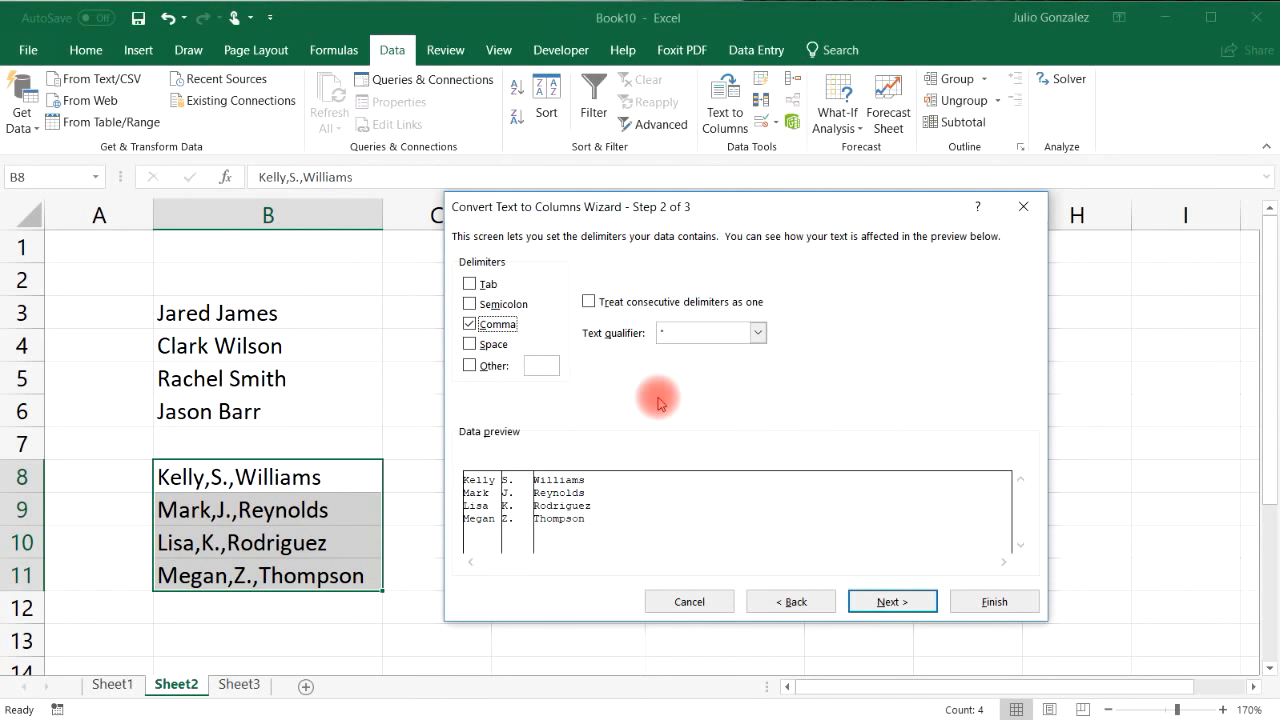
Step: Set the destination of the split names to D8:F11 and finish the conversion
left_click(916, 603)
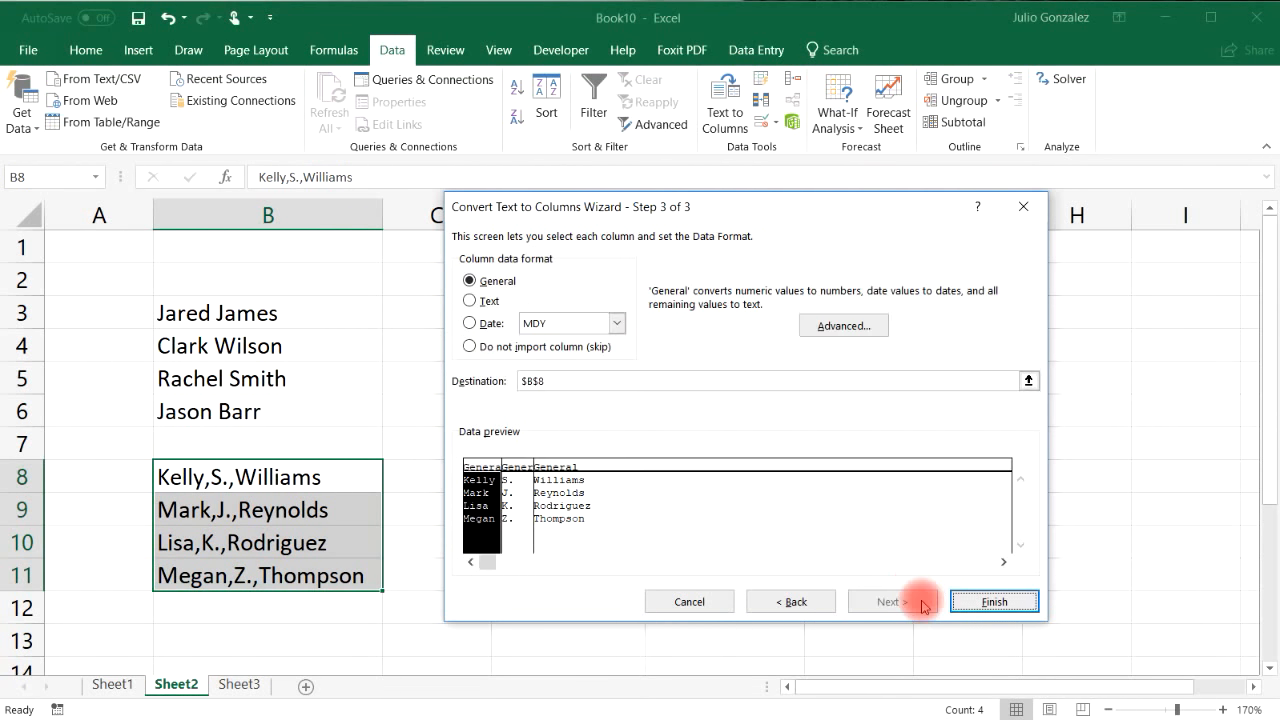
left_click_drag(543, 381, 500, 381)
key("BackSpace")
left_click(1029, 380)
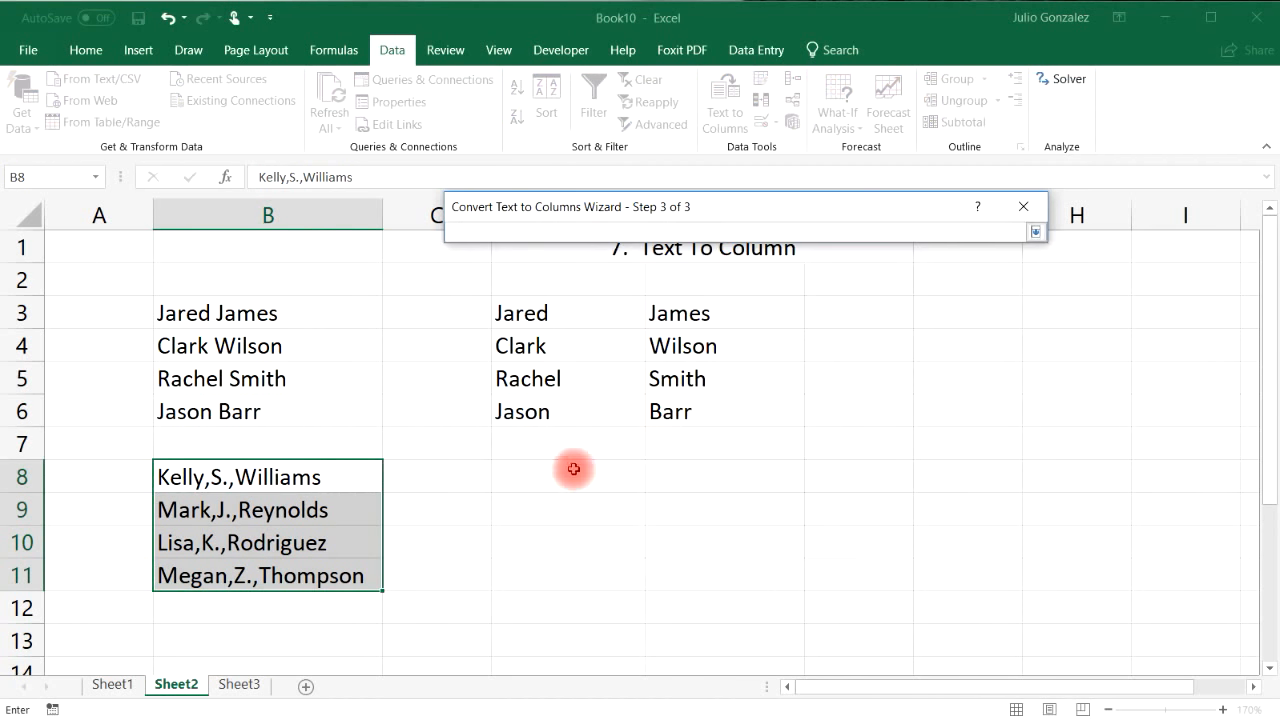
left_click_drag(534, 477, 828, 585)
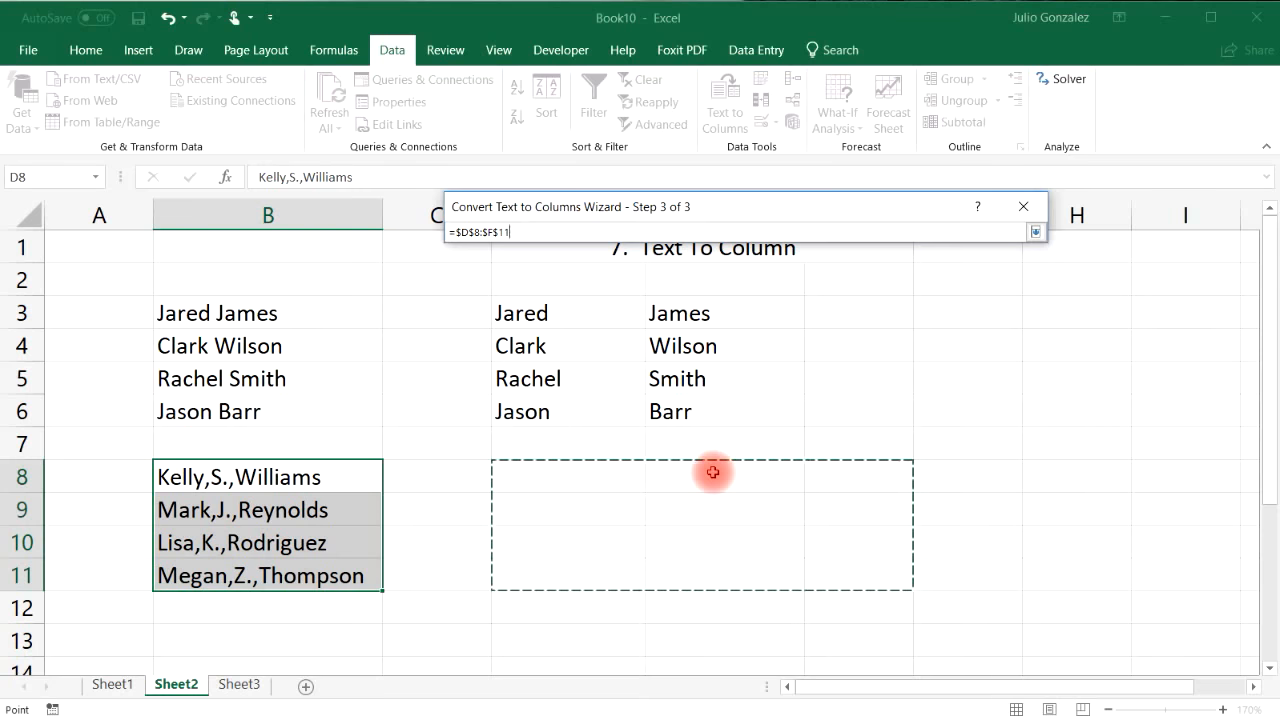
key("Return")
left_click(1010, 601)
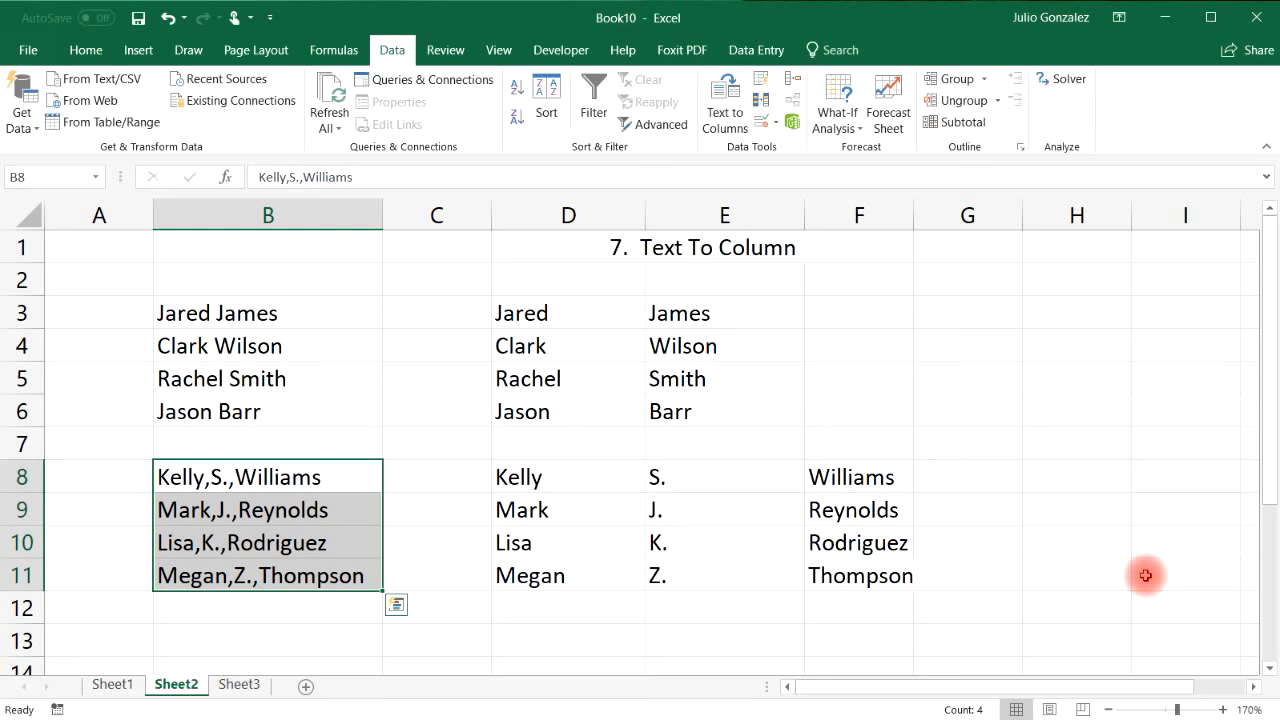
Step: Clear all contents of the sheet and enter the heading "8. Transpose" in D1
left_click(870, 345)
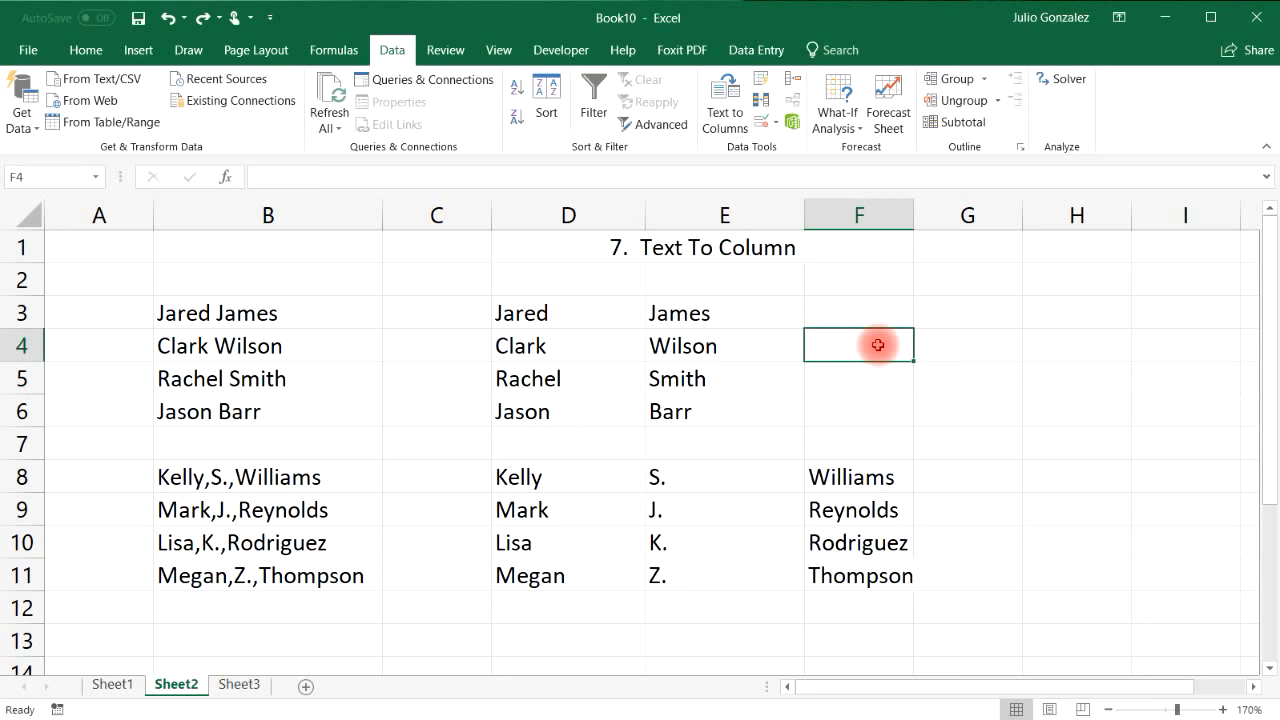
key("ctrl+a")
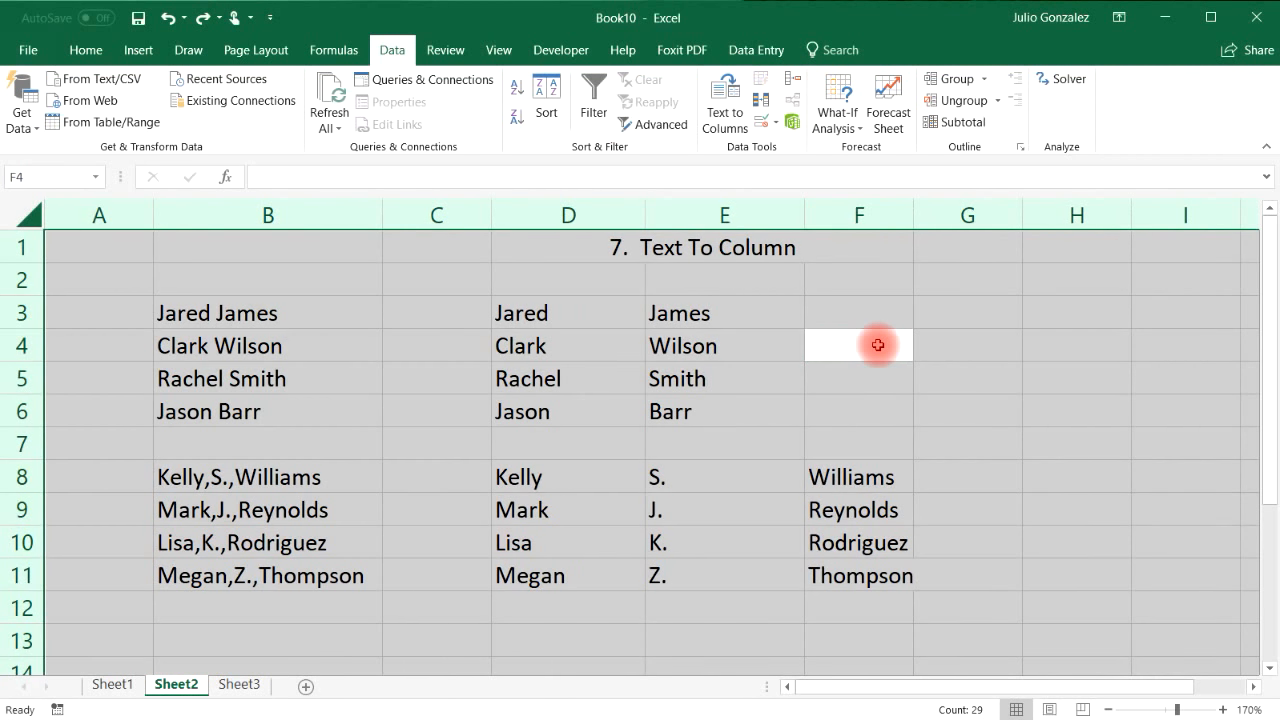
key("Delete")
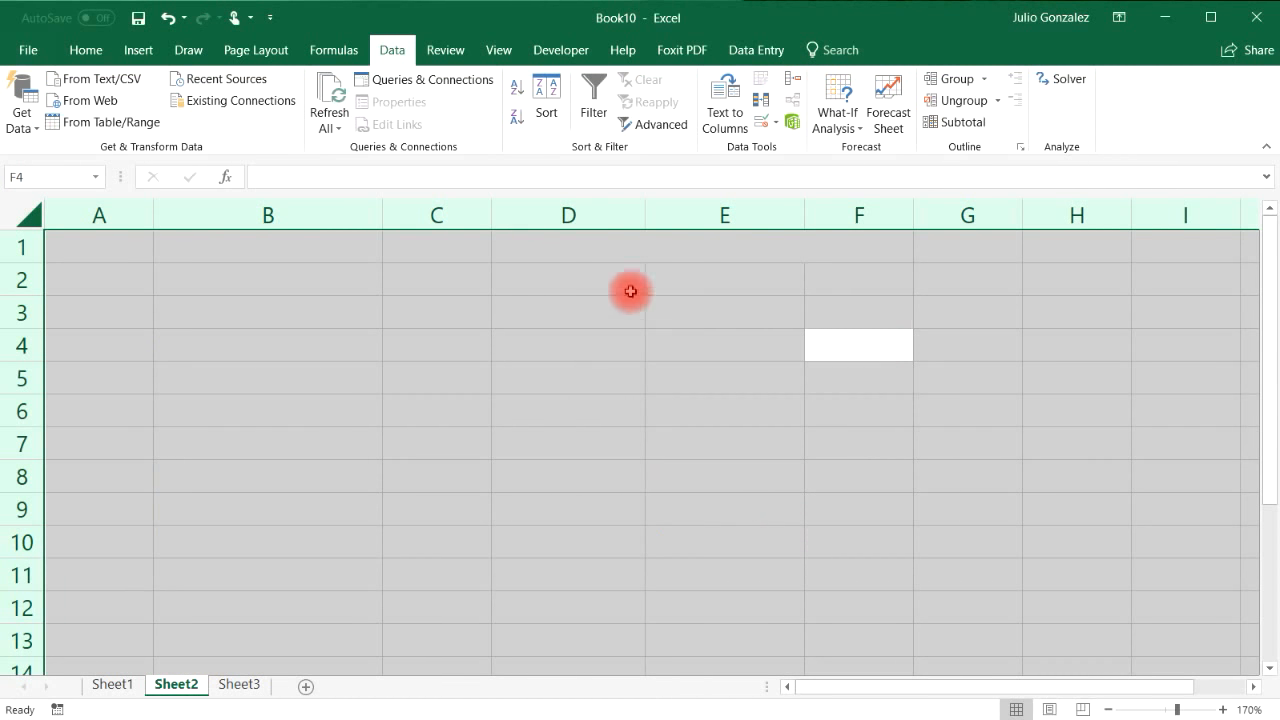
left_click(571, 250)
type("8.  Tra")
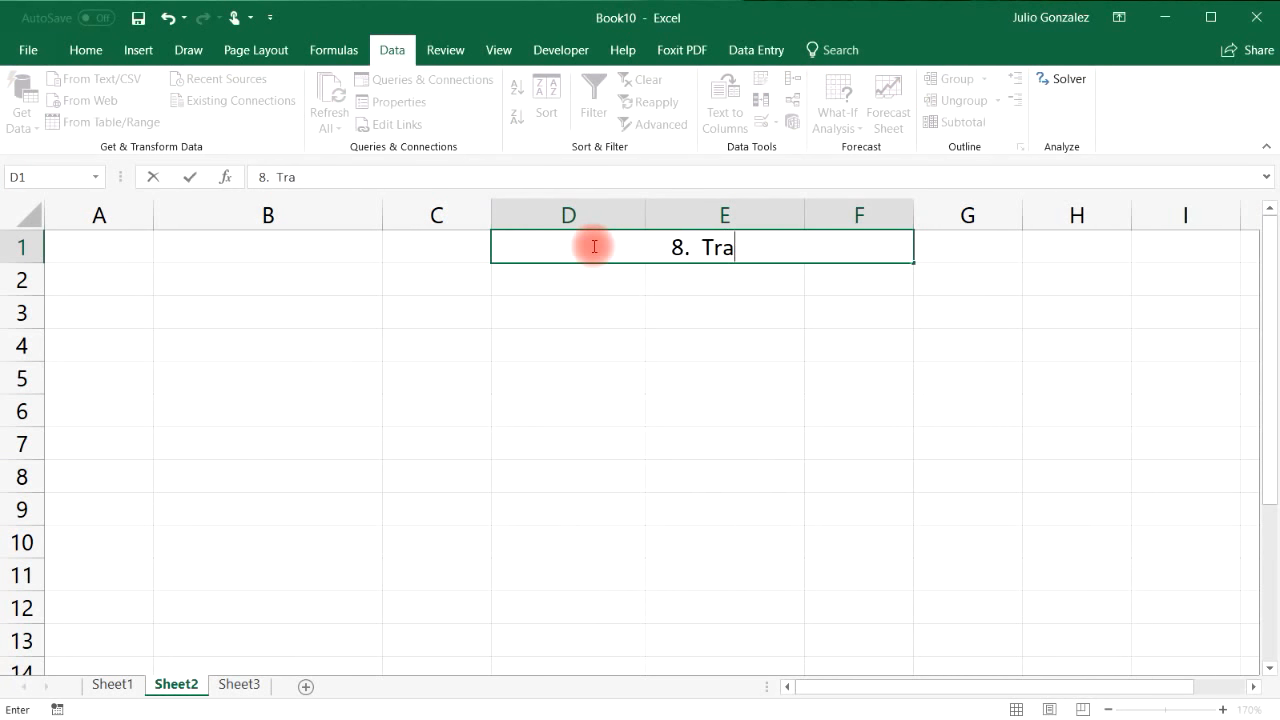
type("nspose")
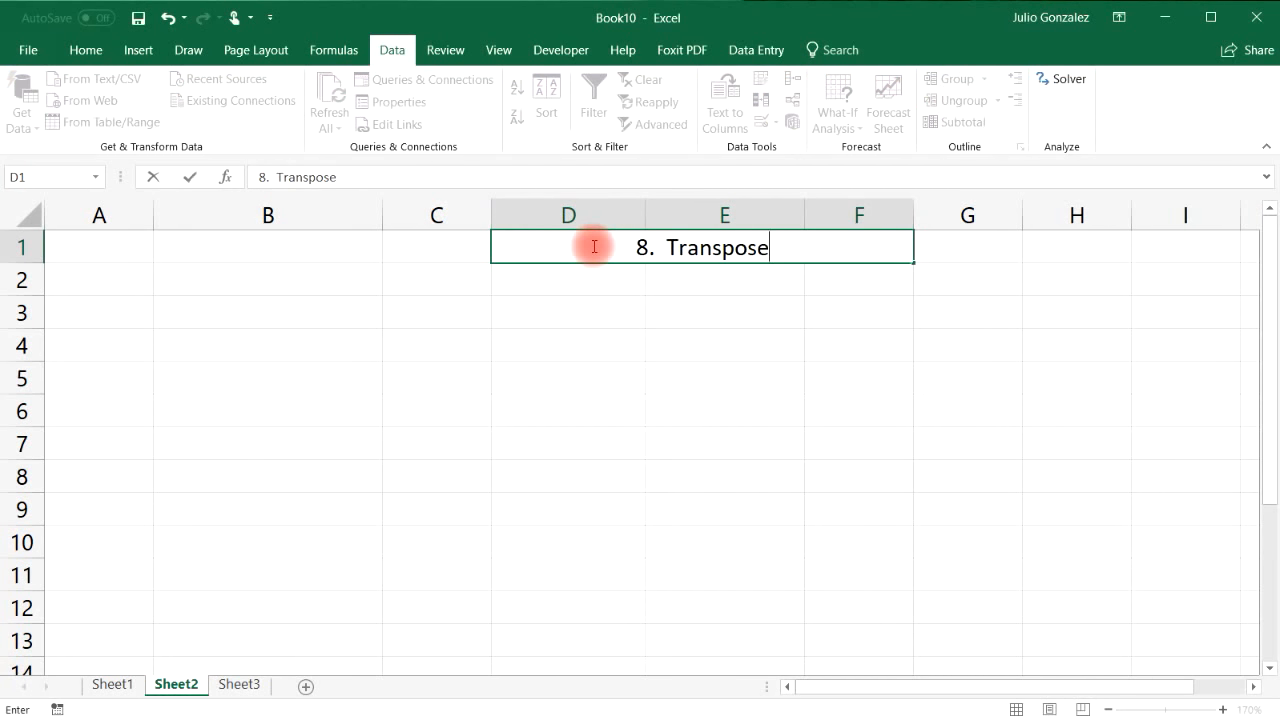
key("Return")
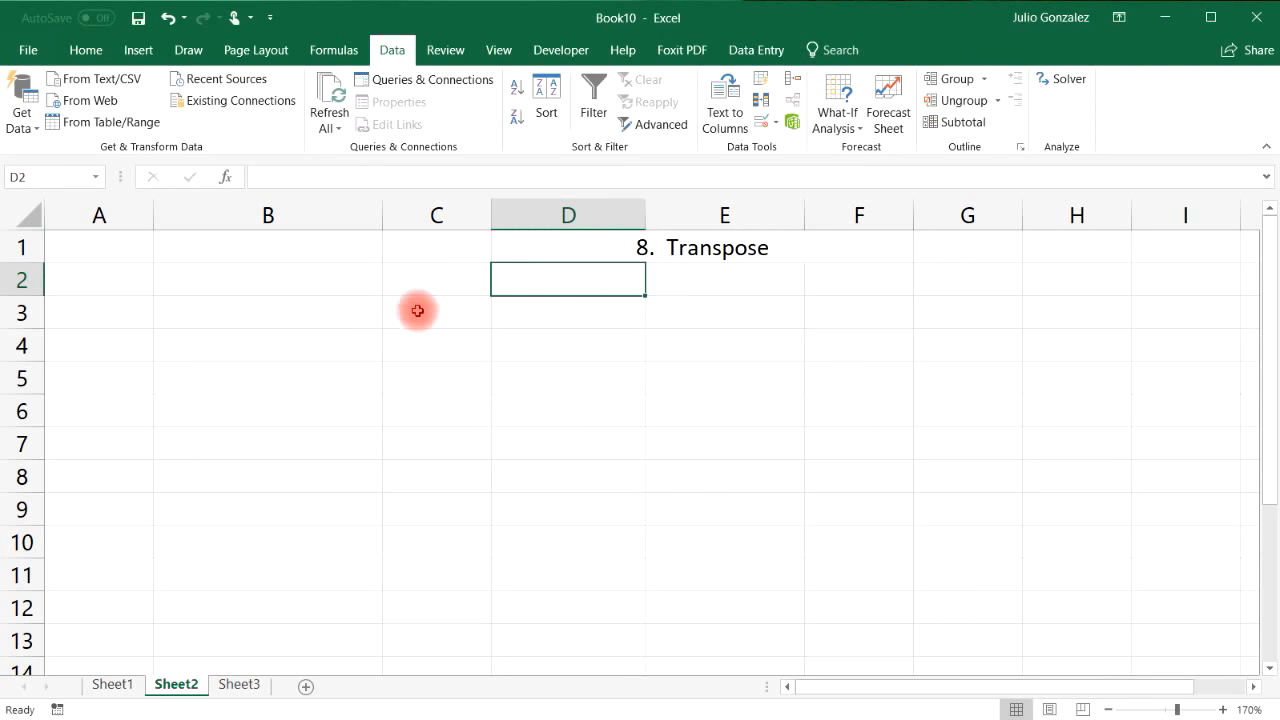
Step: Narrow column B and list six sample first names down B3:B8
left_click(237, 306)
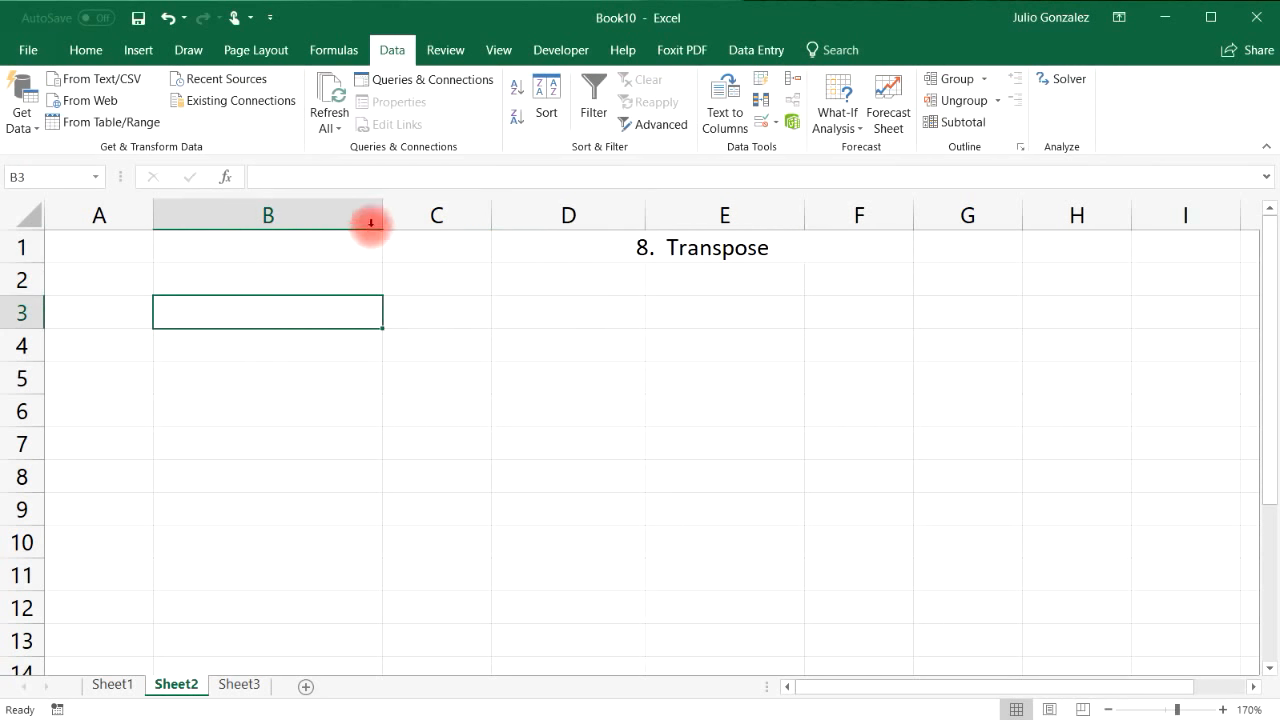
left_click_drag(382, 215, 277, 213)
double_click(241, 310)
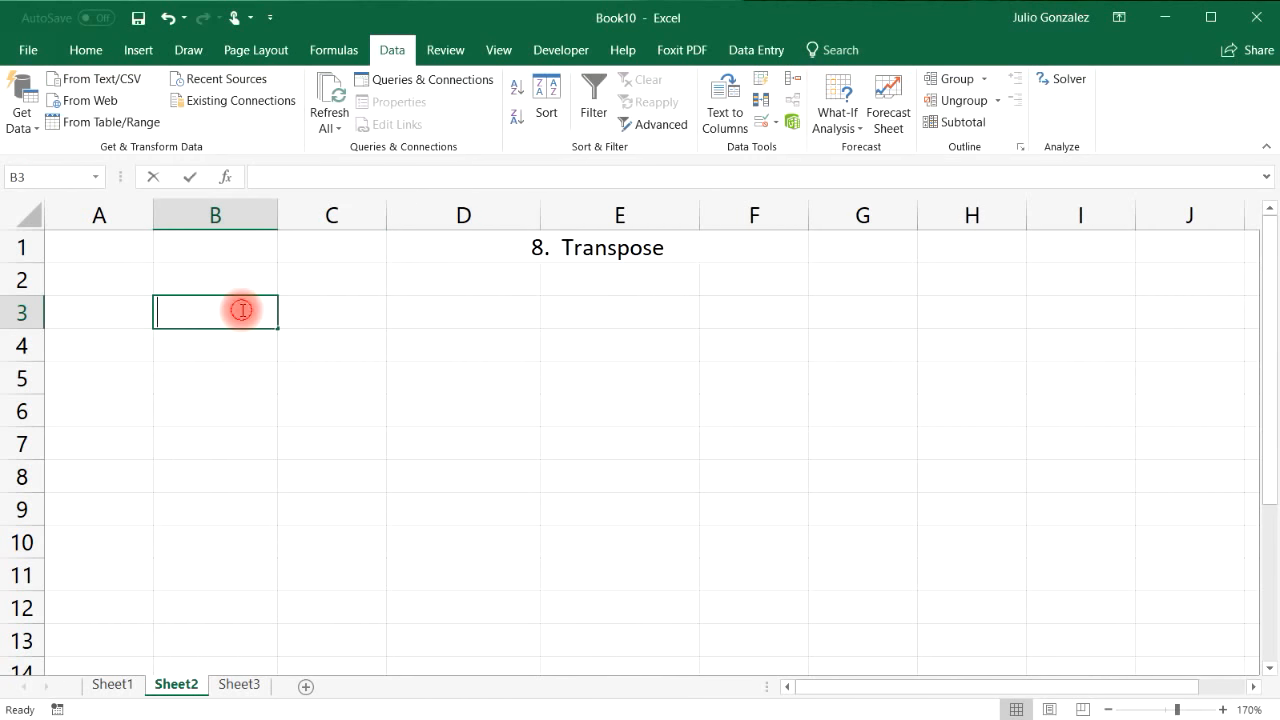
type("John")
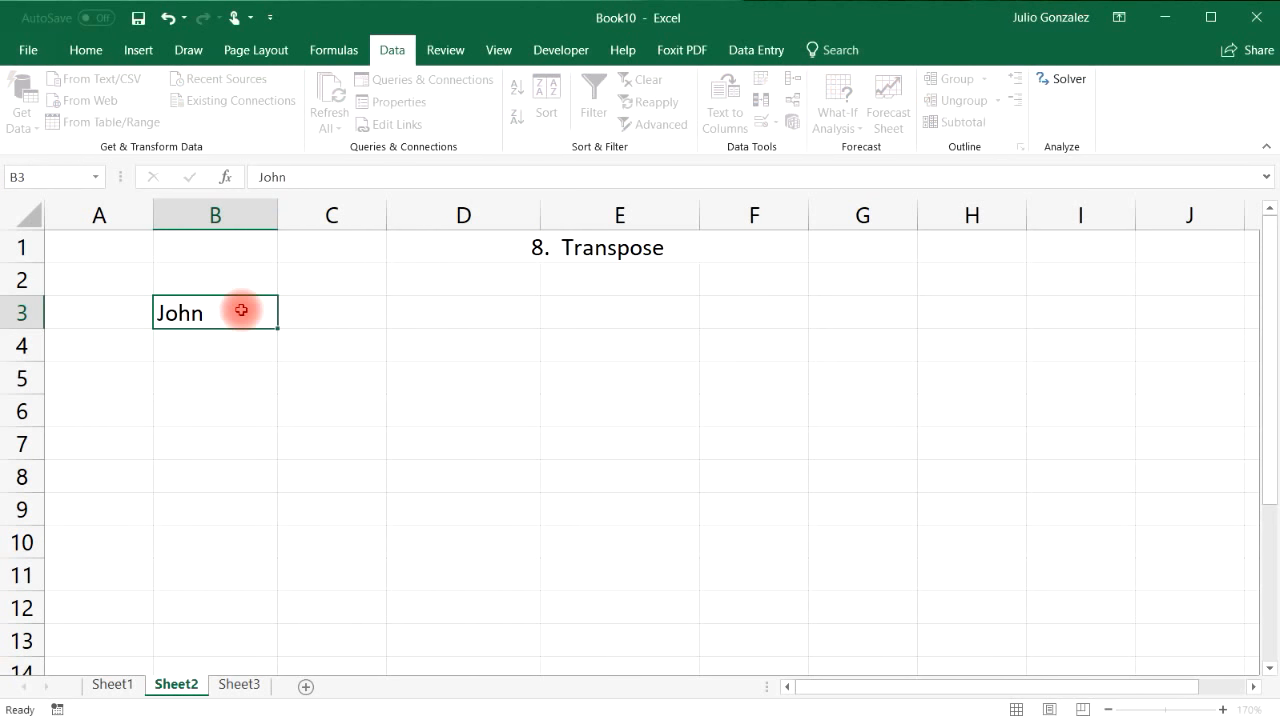
key("Return")
type("Sally")
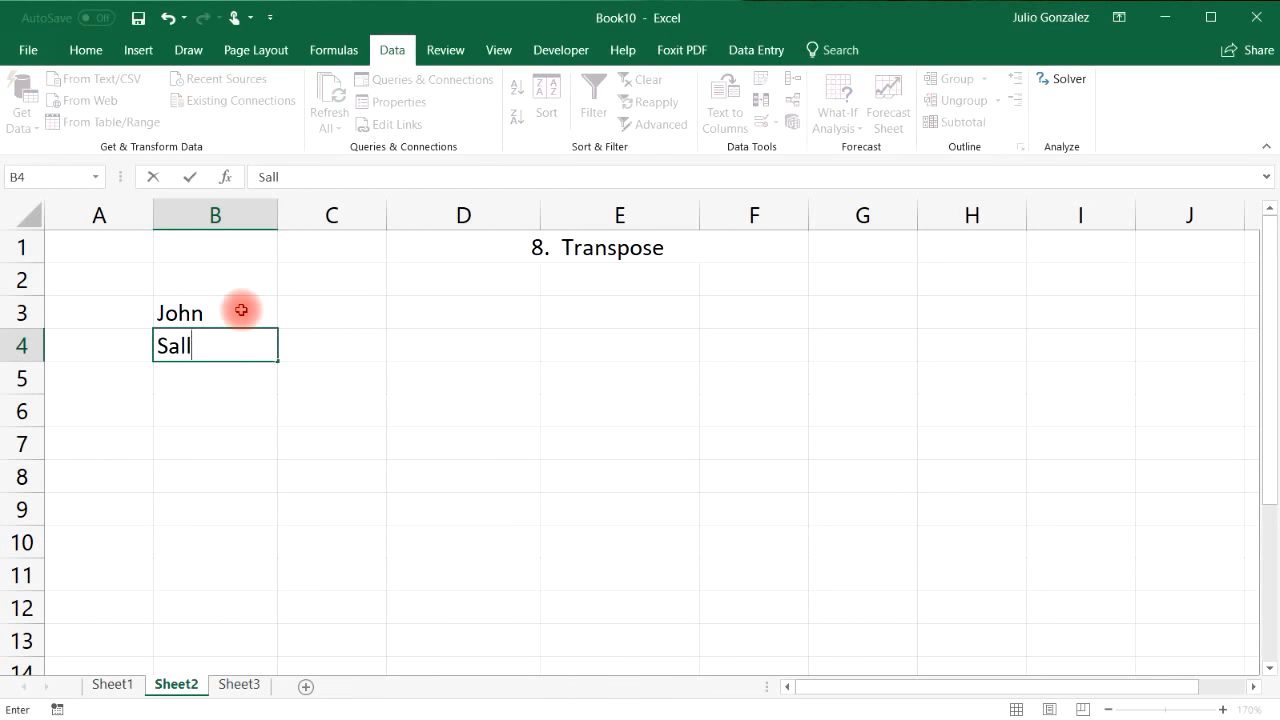
key("Return")
type("Newton")
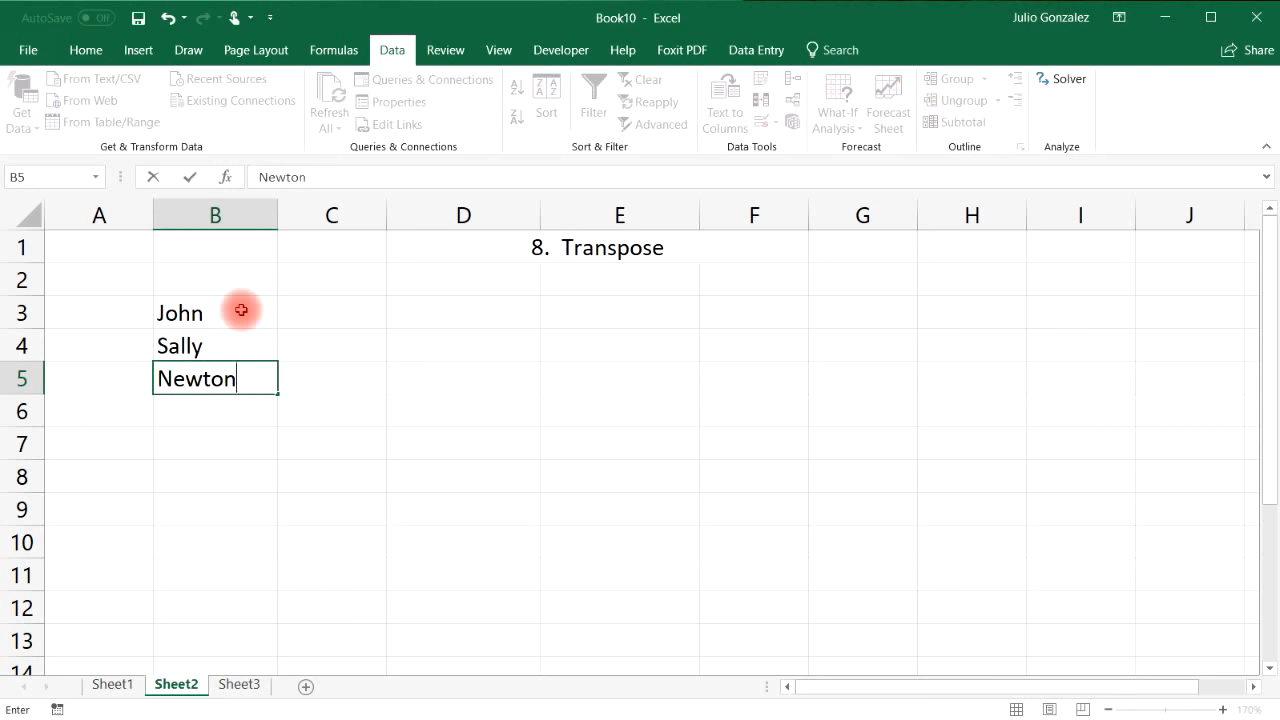
key("Return")
type("Mike")
key("Return")
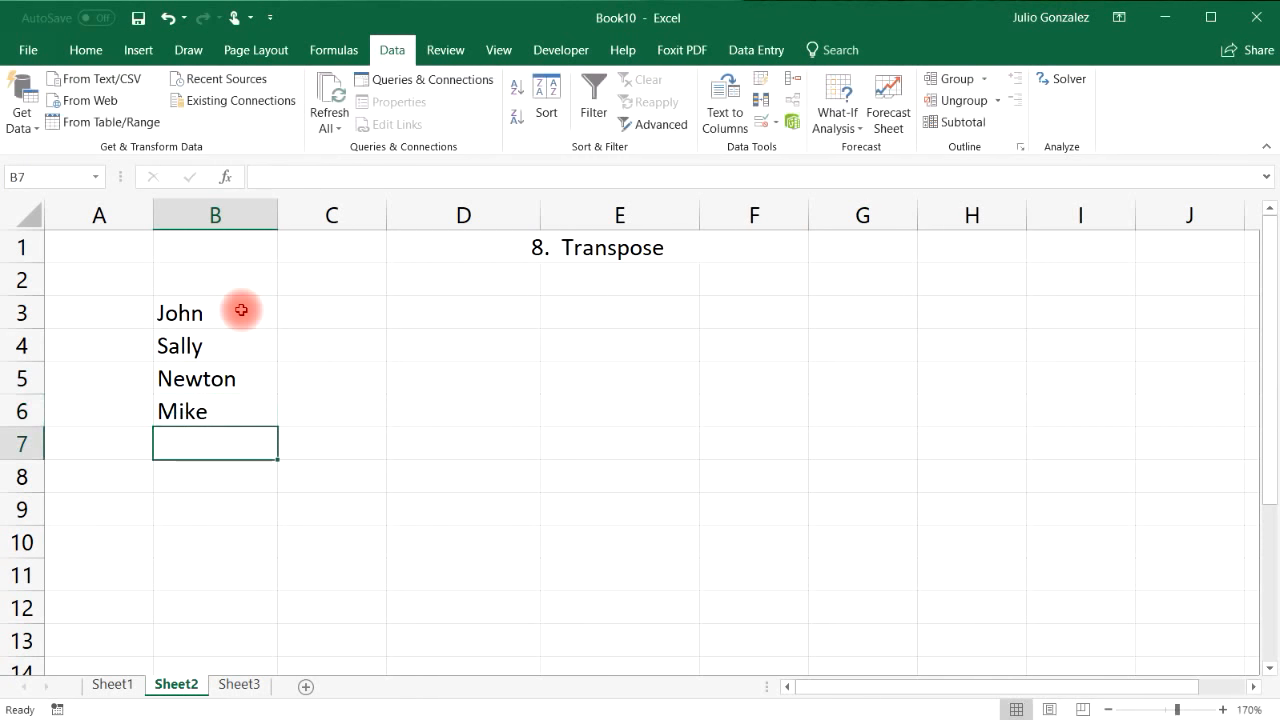
type("Crystal")
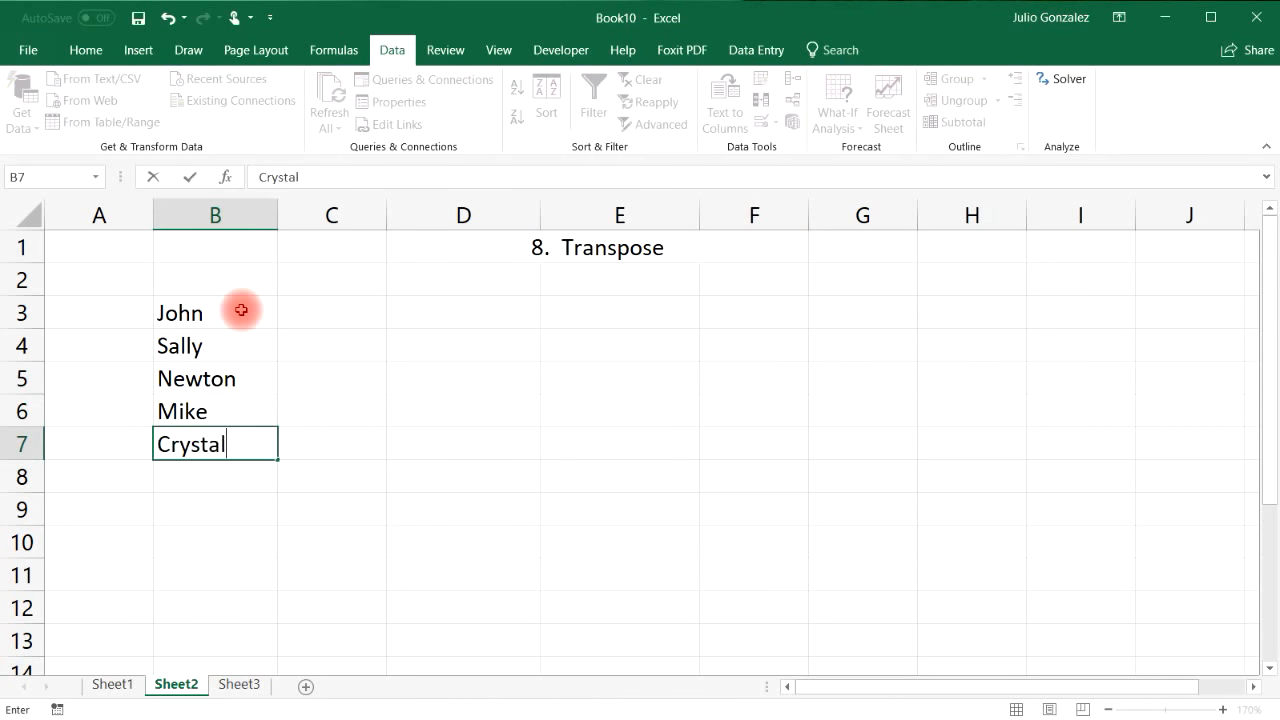
key("Return")
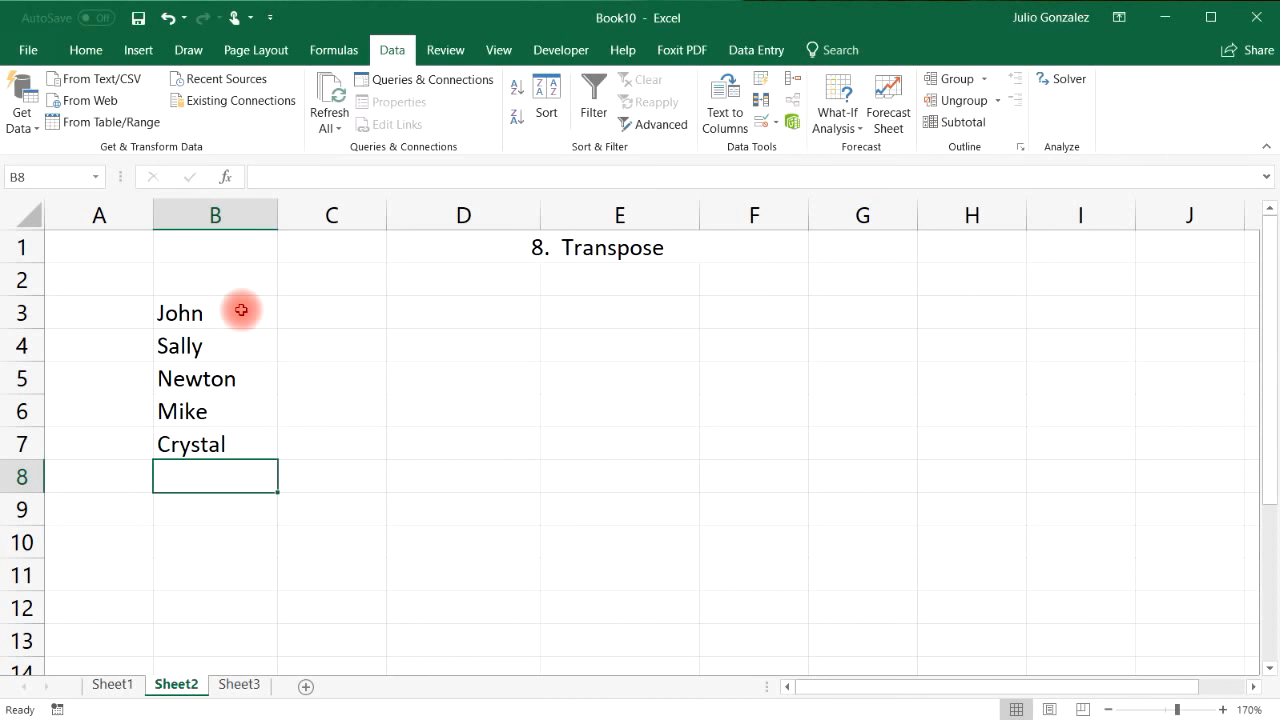
type("Kristen")
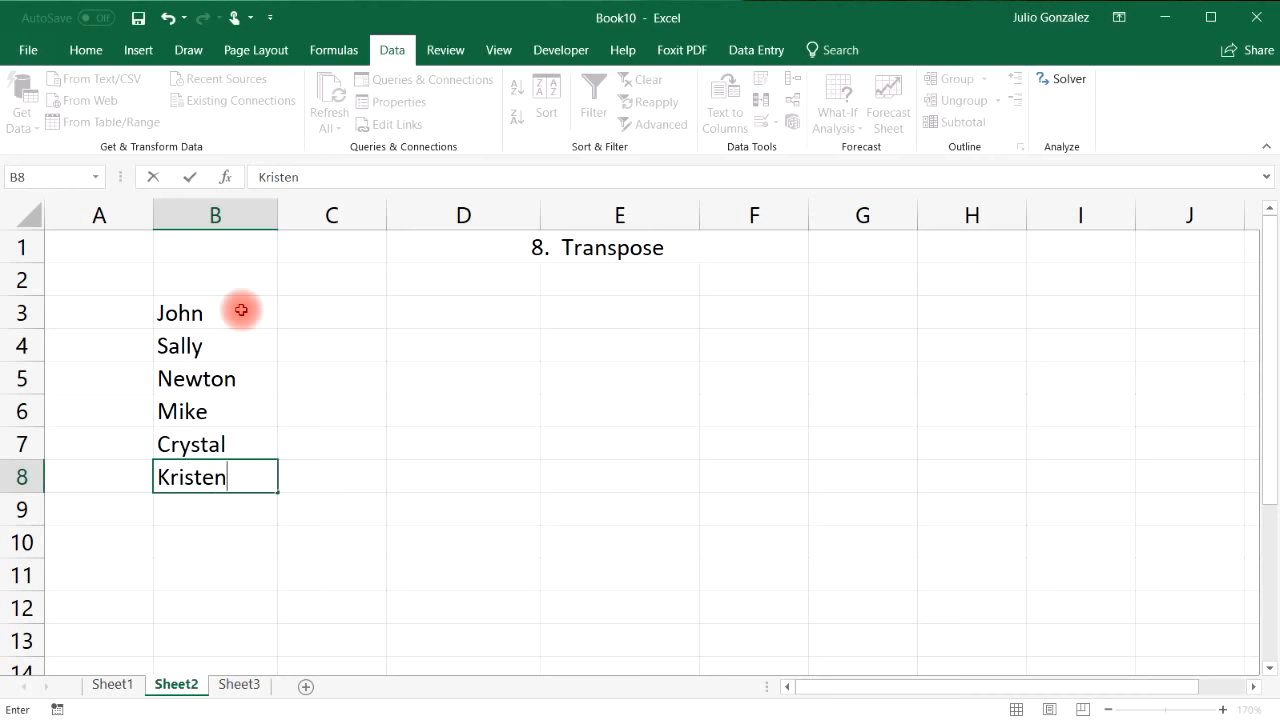
key("Return")
Step: Copy the names in B3:B8 and paste them across row 3 from D3 using Paste Special with Transpose
left_click_drag(241, 310, 243, 478)
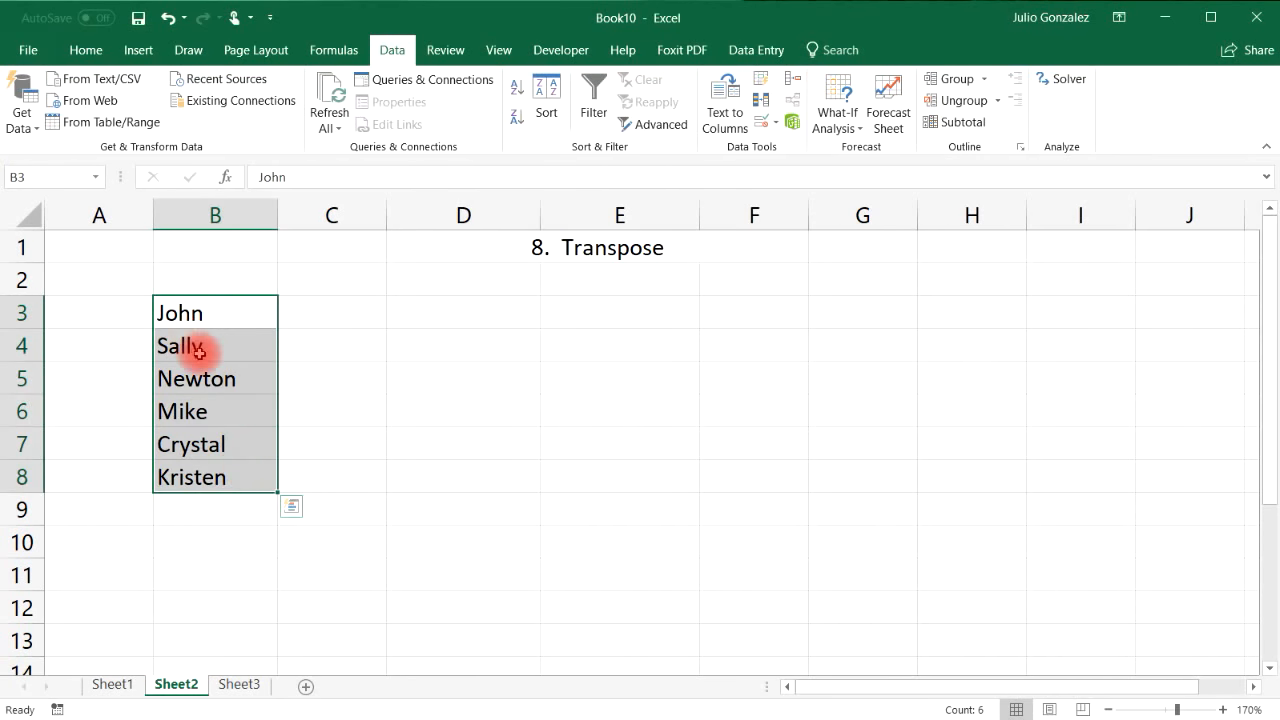
left_click(30, 48)
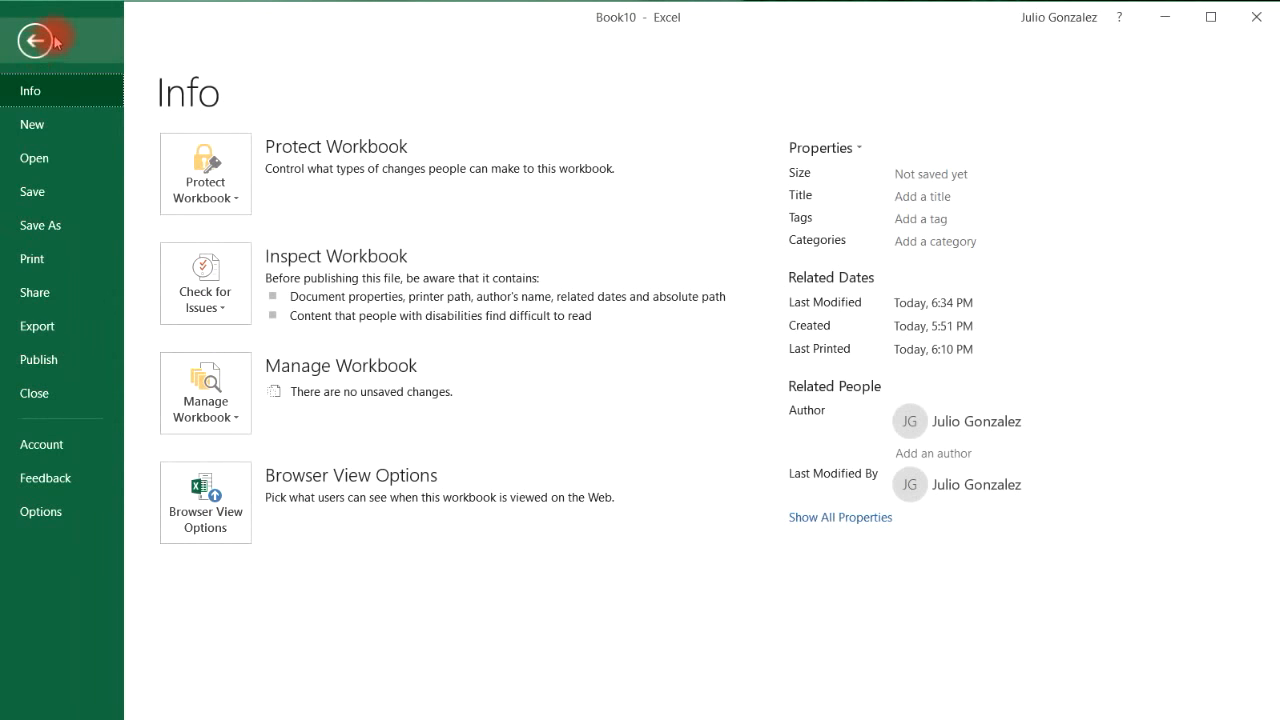
left_click(36, 50)
left_click(86, 52)
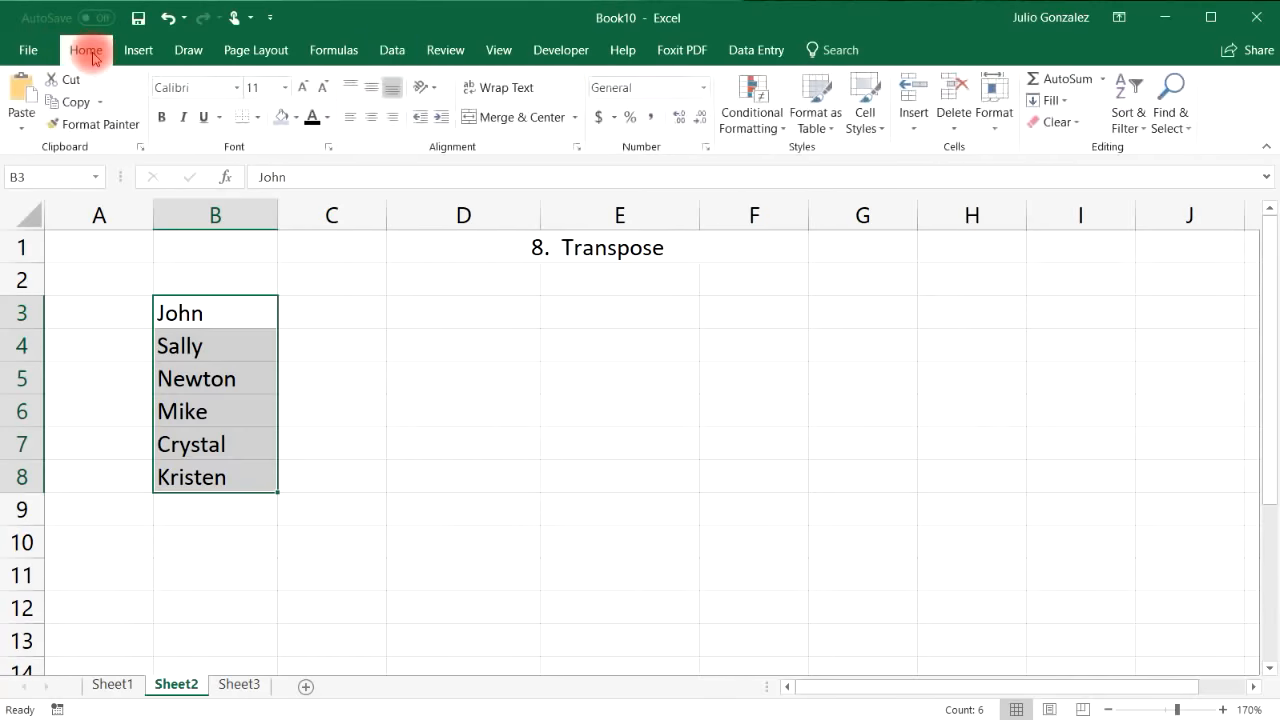
left_click(86, 108)
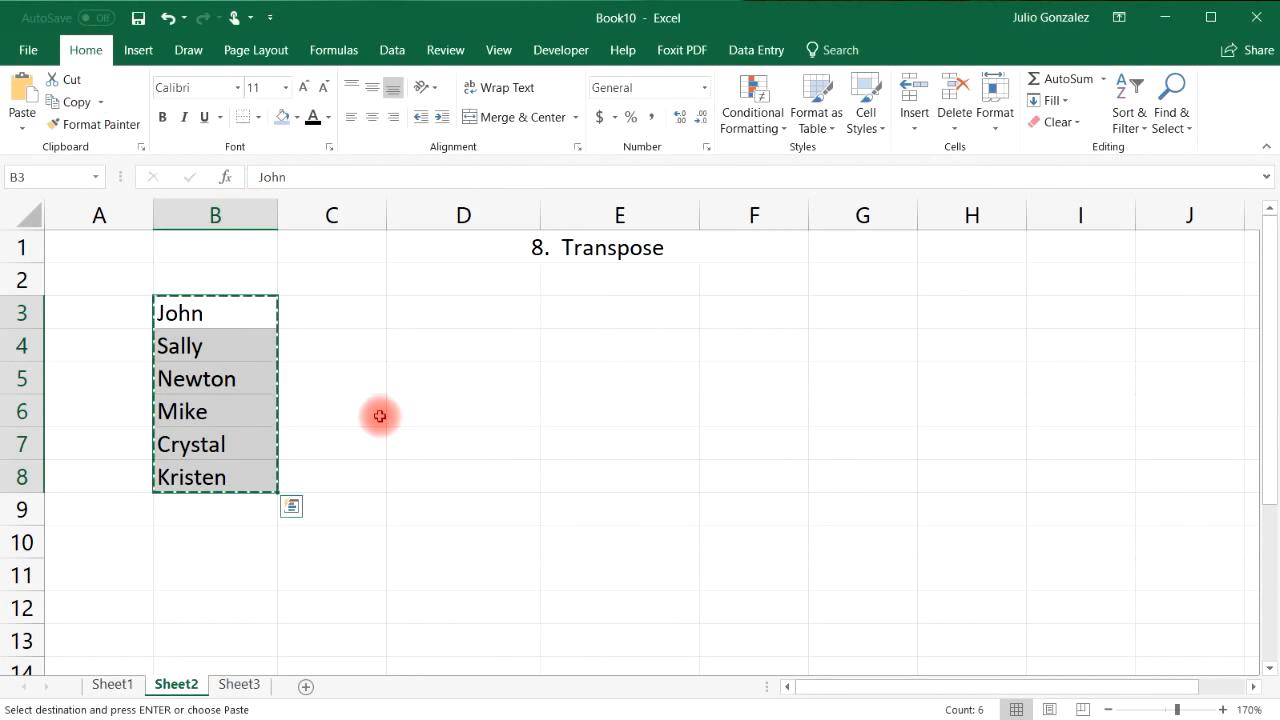
left_click(424, 312)
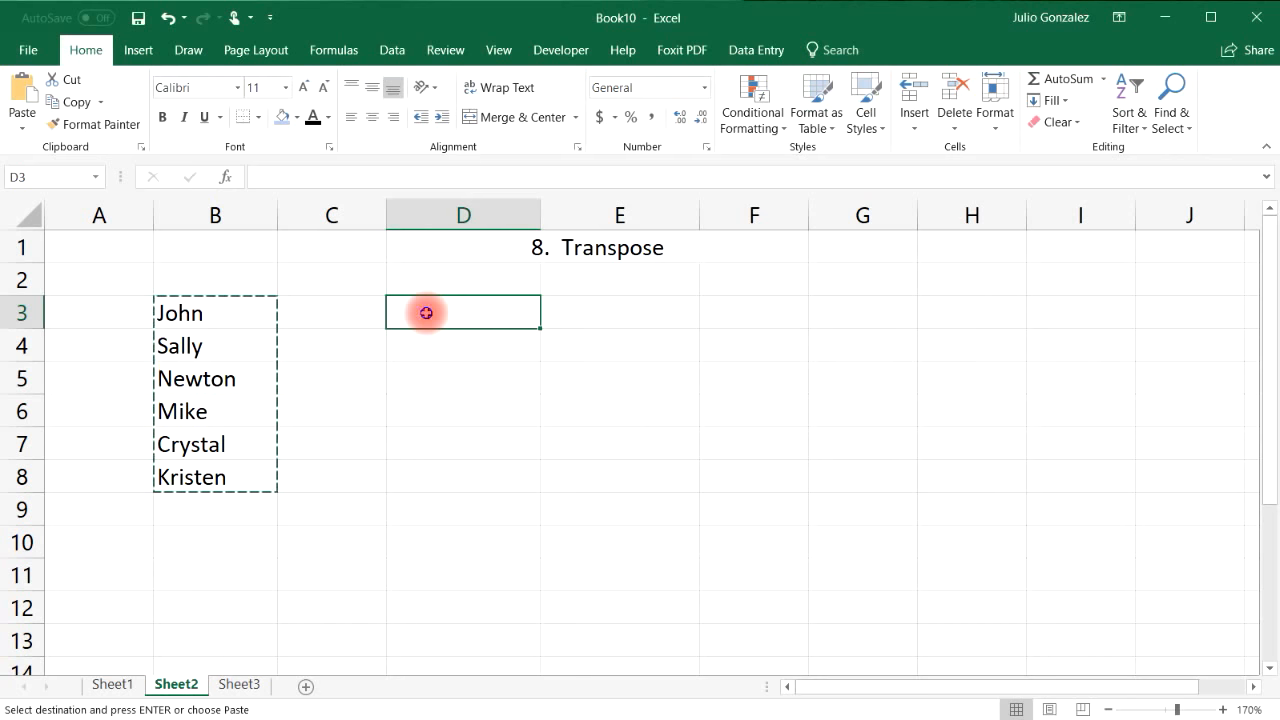
right_click(426, 314)
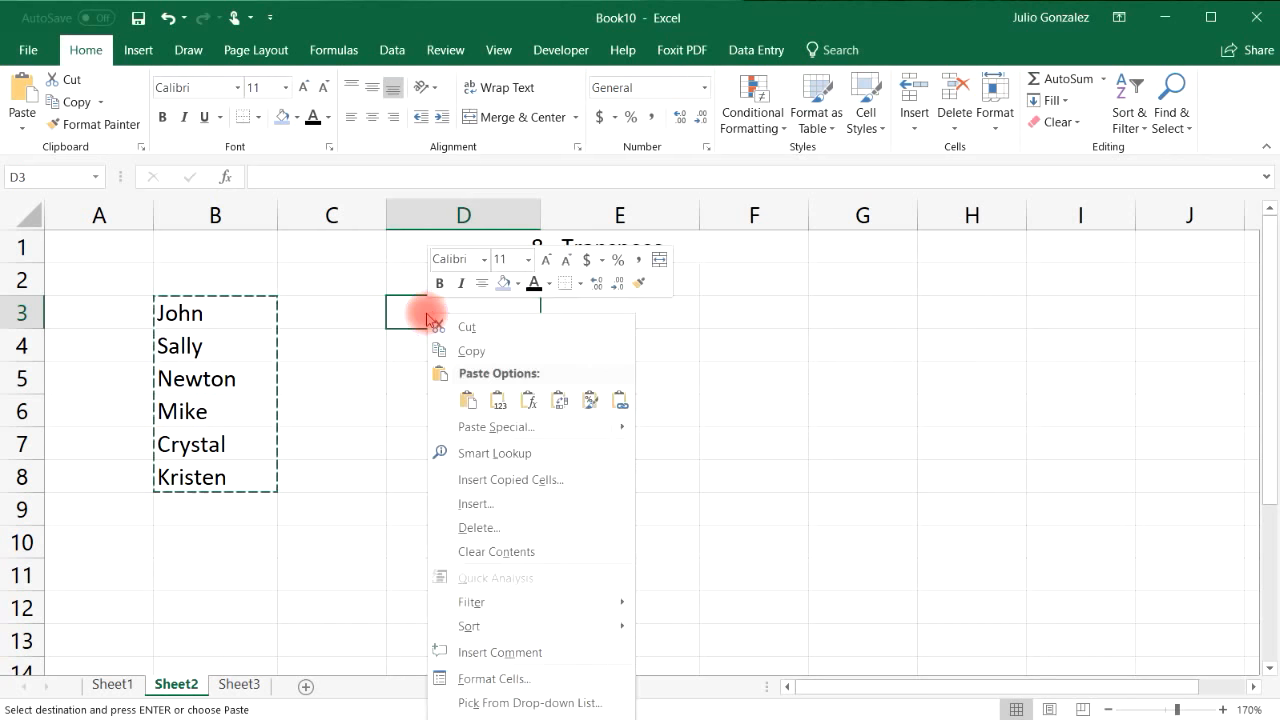
left_click(481, 432)
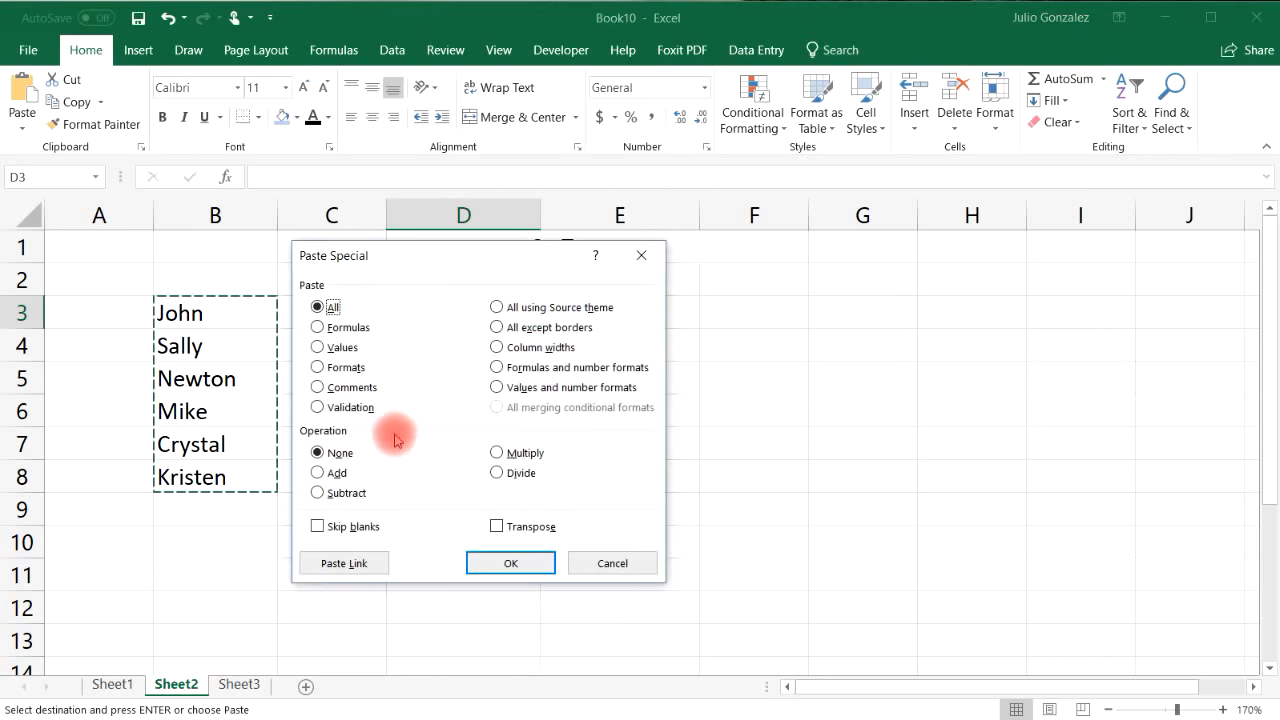
left_click(496, 526)
left_click(507, 568)
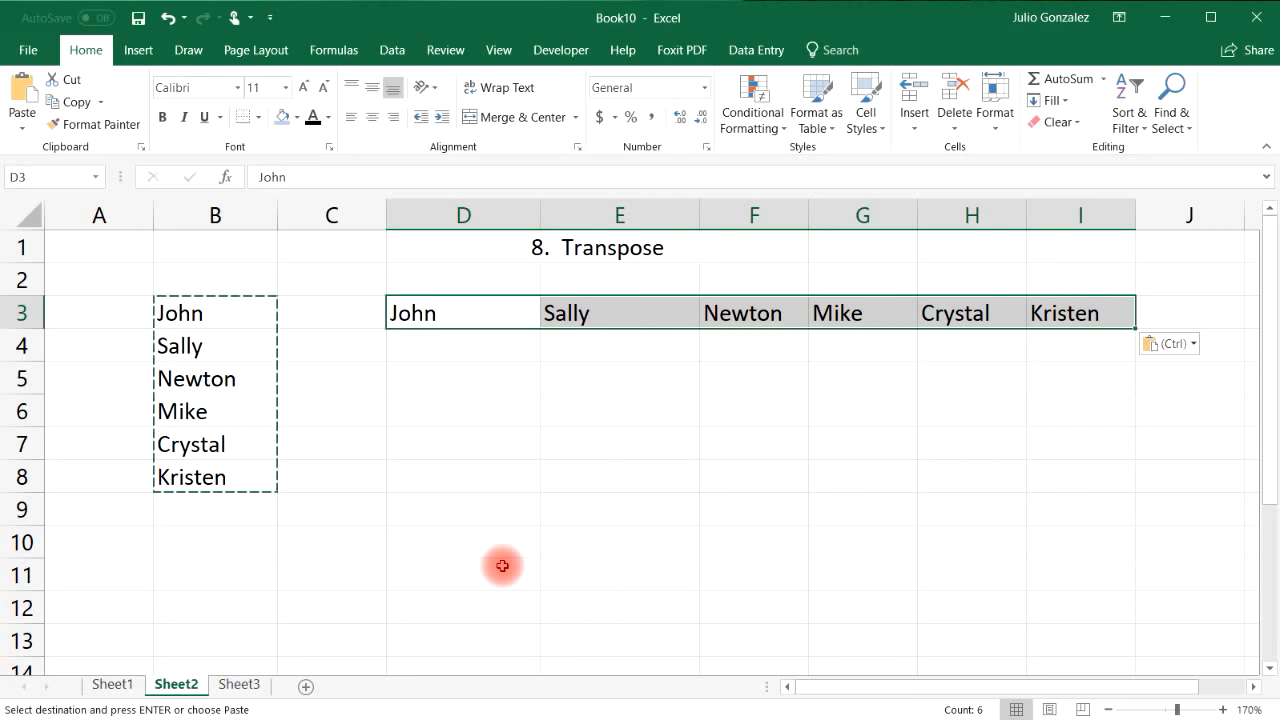
Step: Undo the transposed paste in row 3
left_click(502, 566)
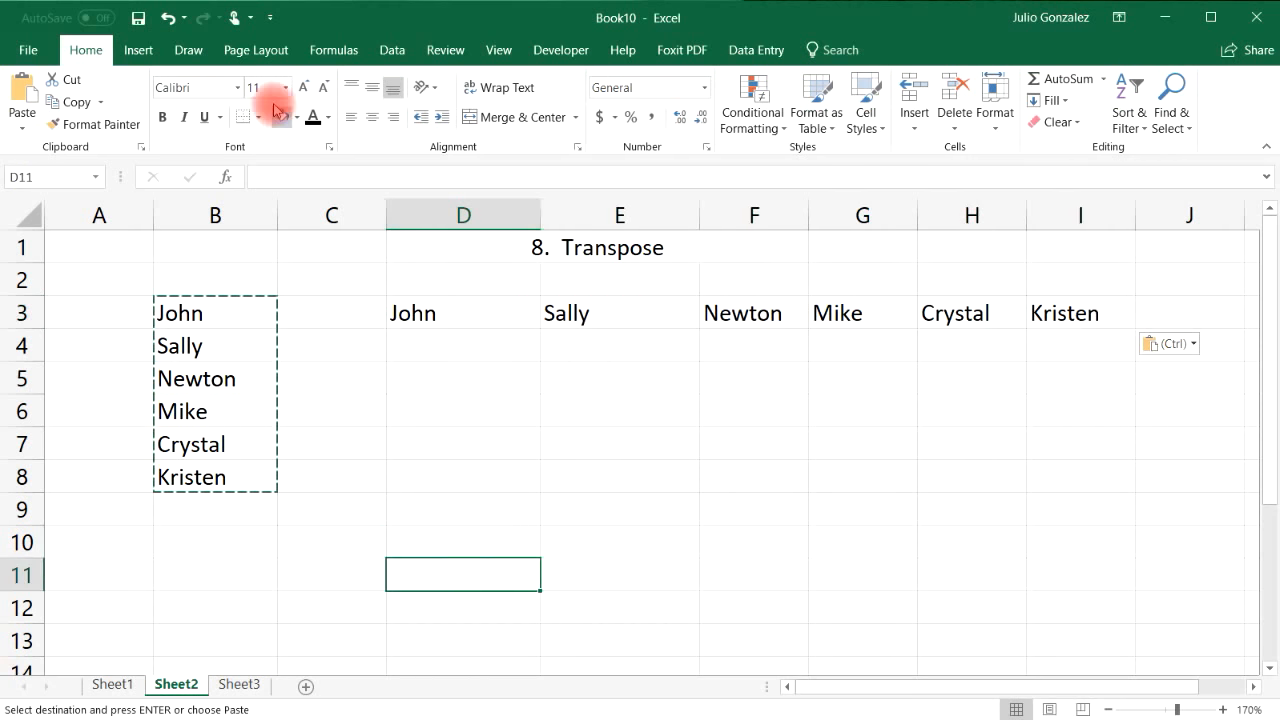
left_click(168, 17)
left_click(390, 432)
Step: List six sample last names down C3:C8 beside the first names
left_click(337, 314)
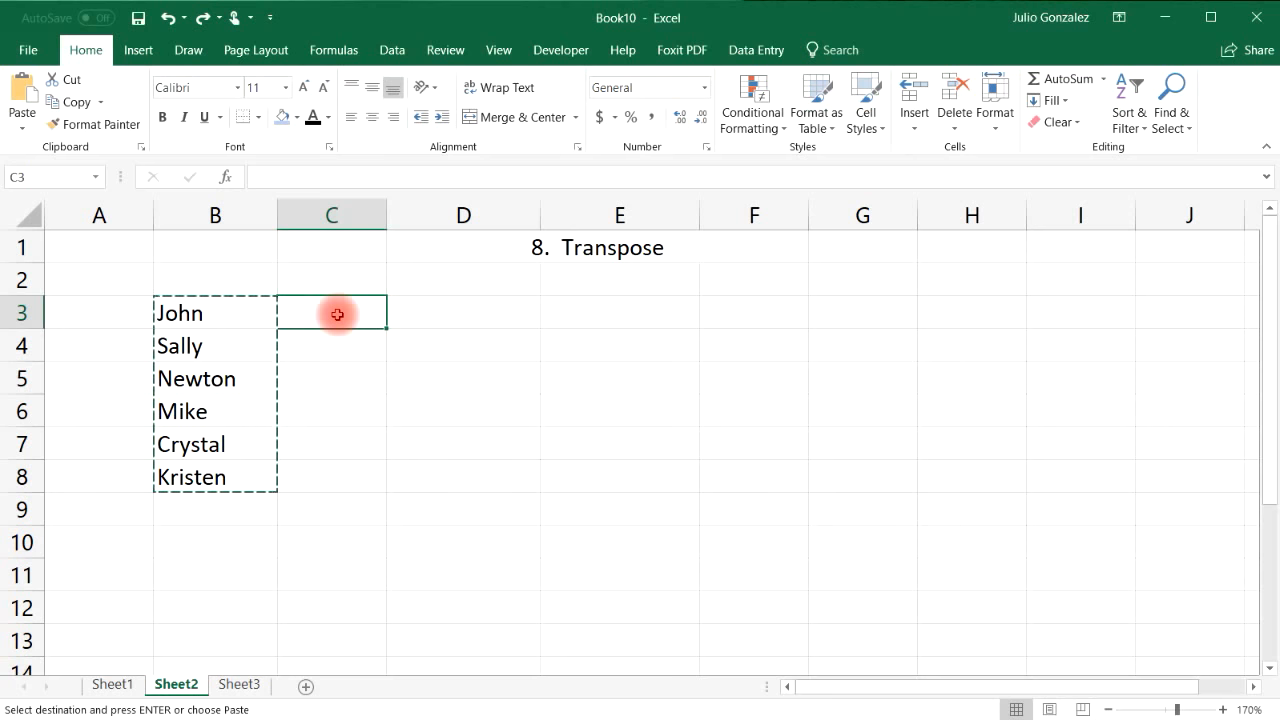
type("Williams")
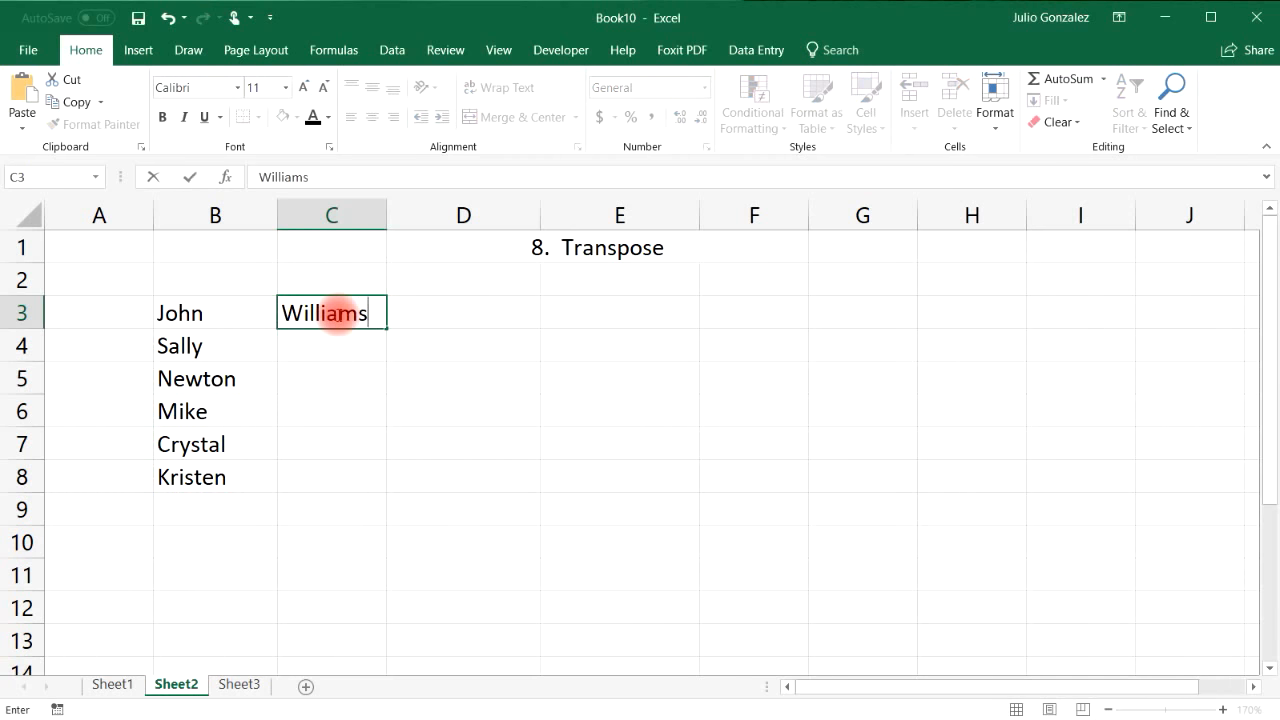
key("Return")
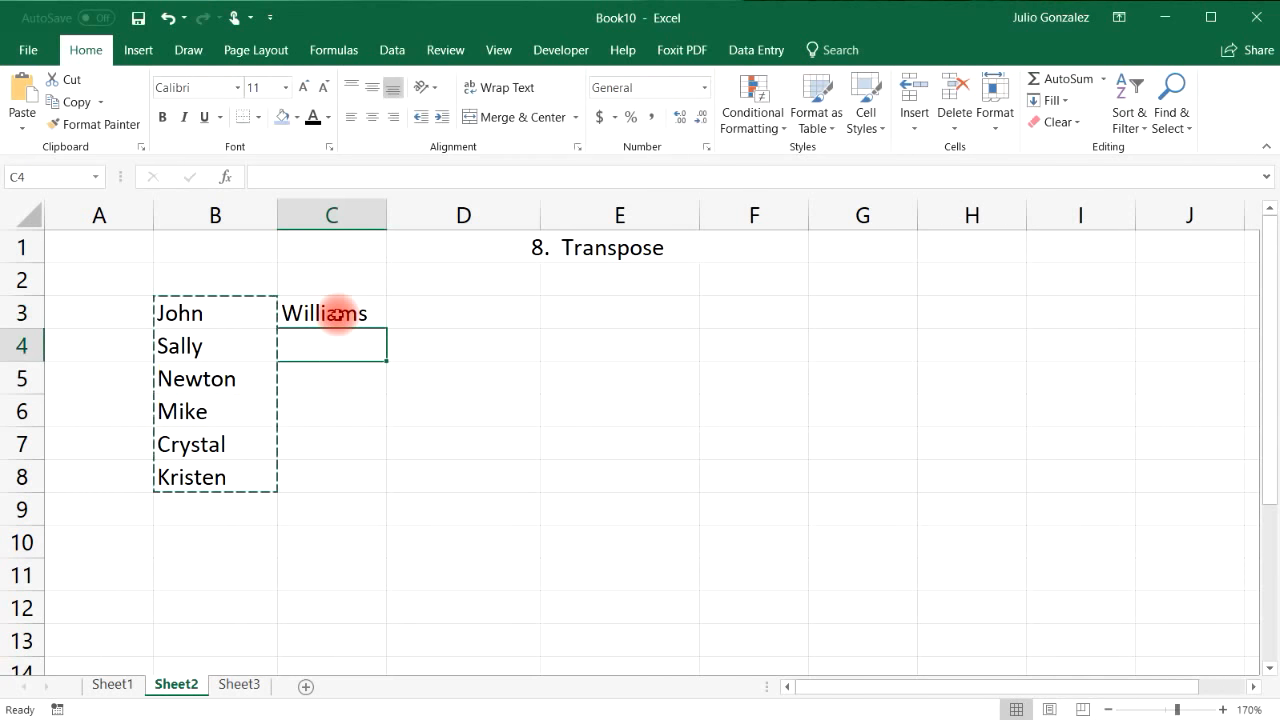
type("Gonzalez")
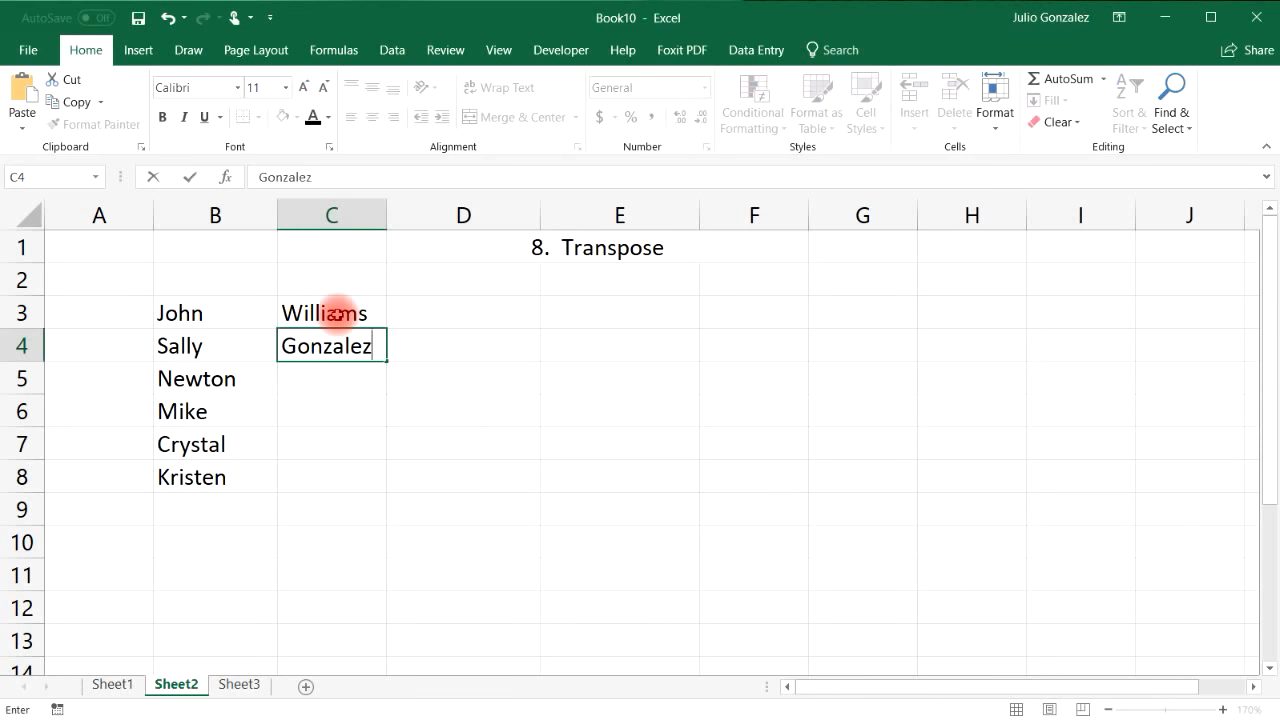
key("Return")
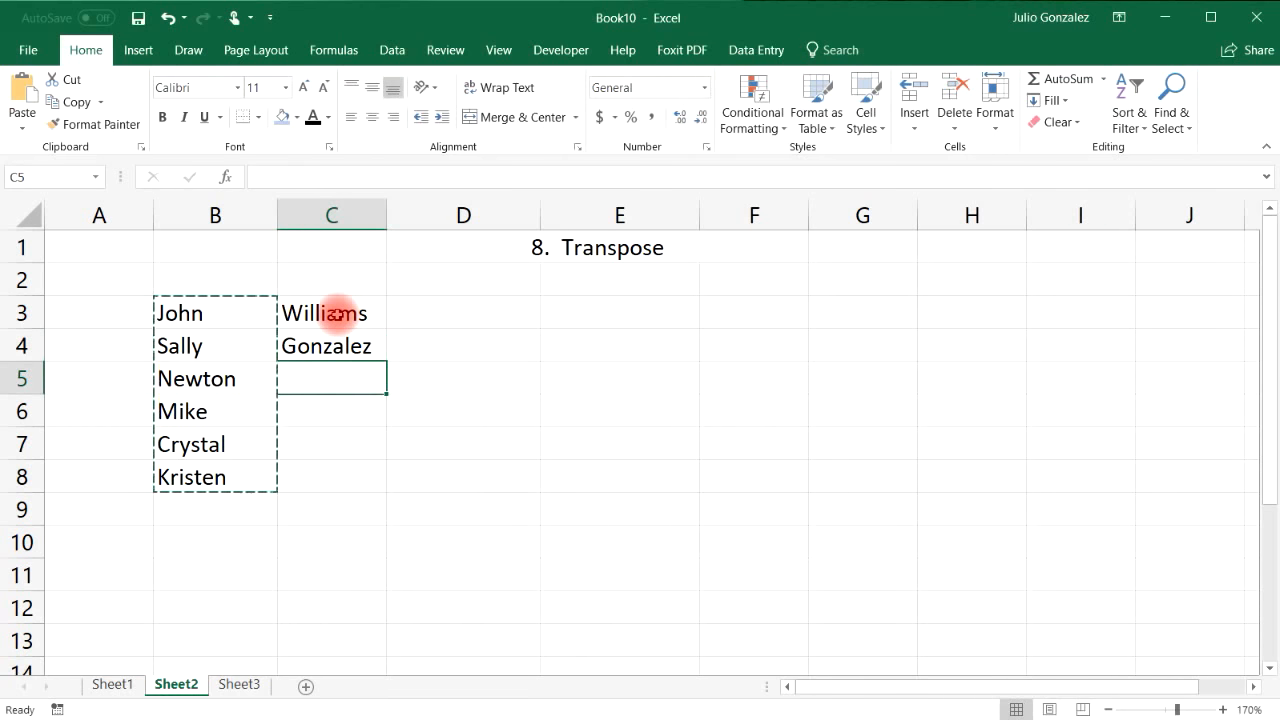
type("C")
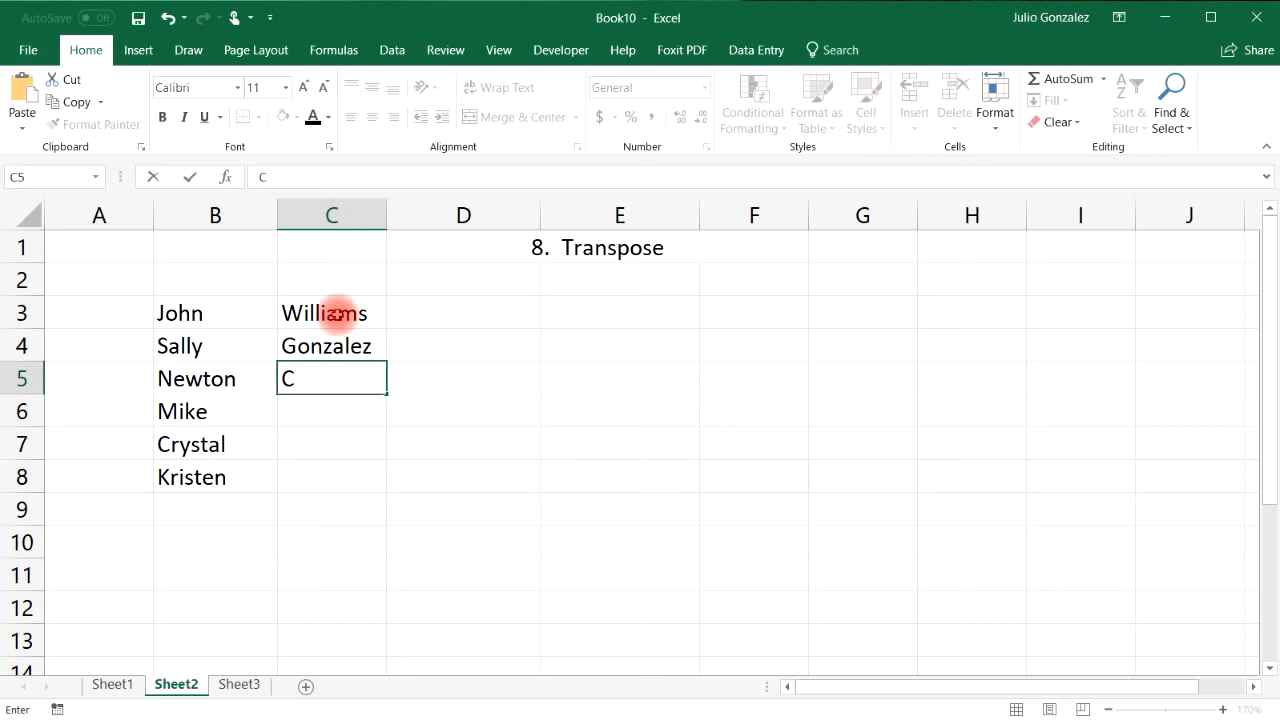
type("lark")
key("Return")
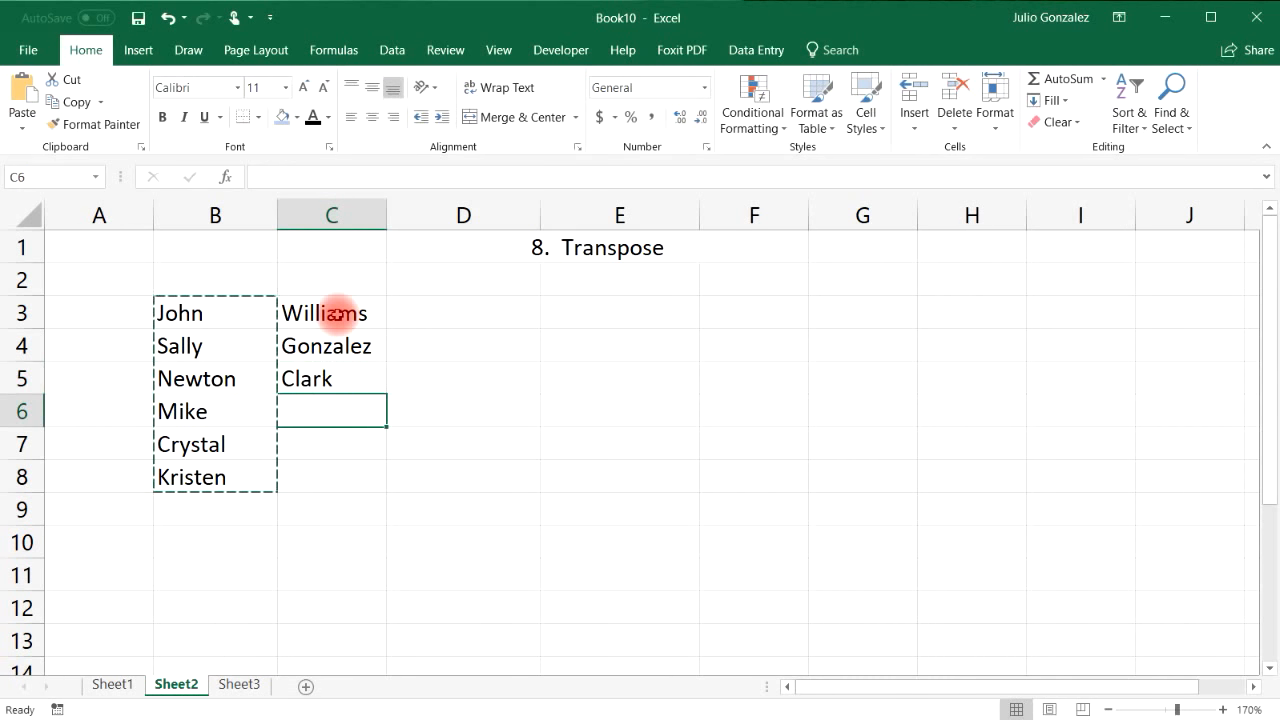
type("Johnson")
key("Return")
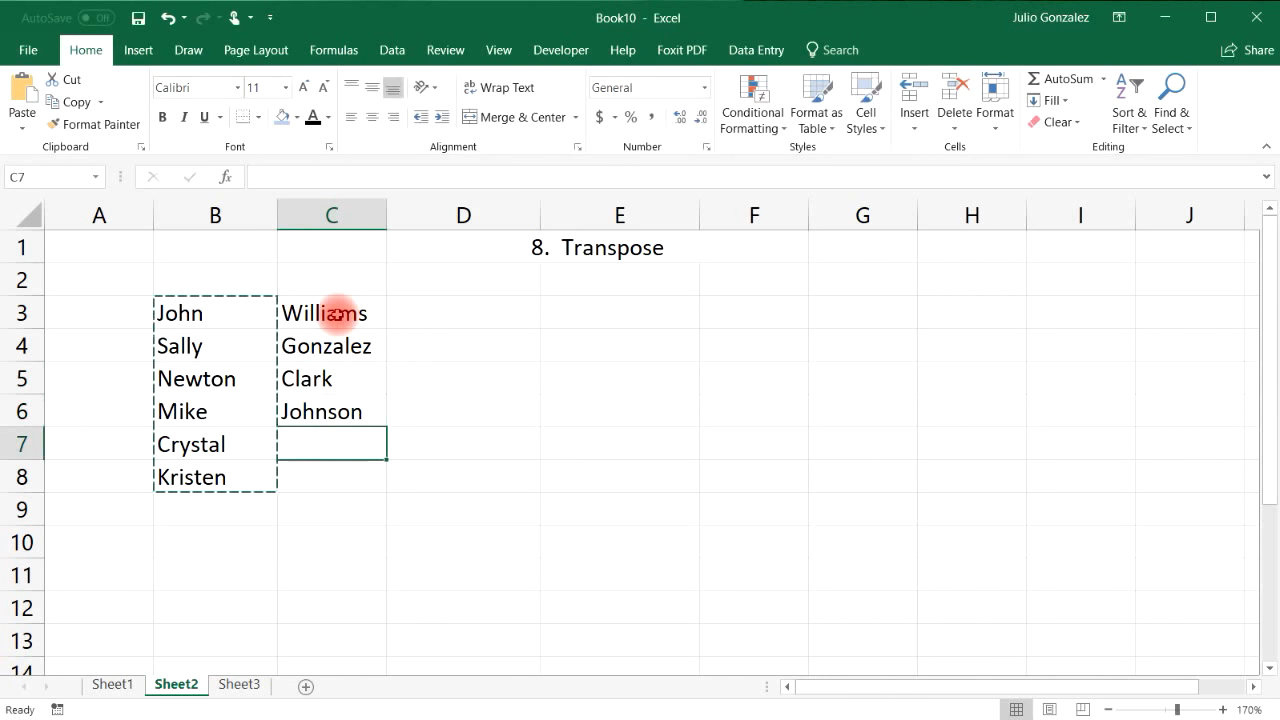
type("Wil")
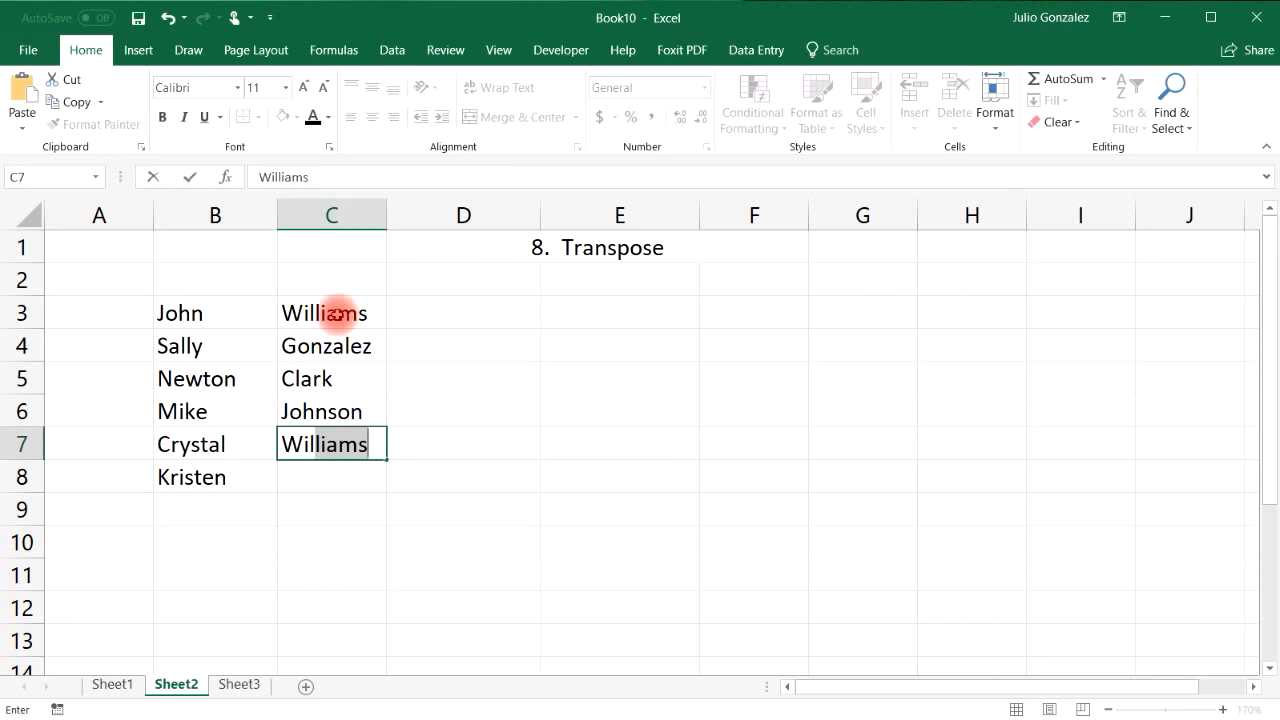
type("son")
key("Return")
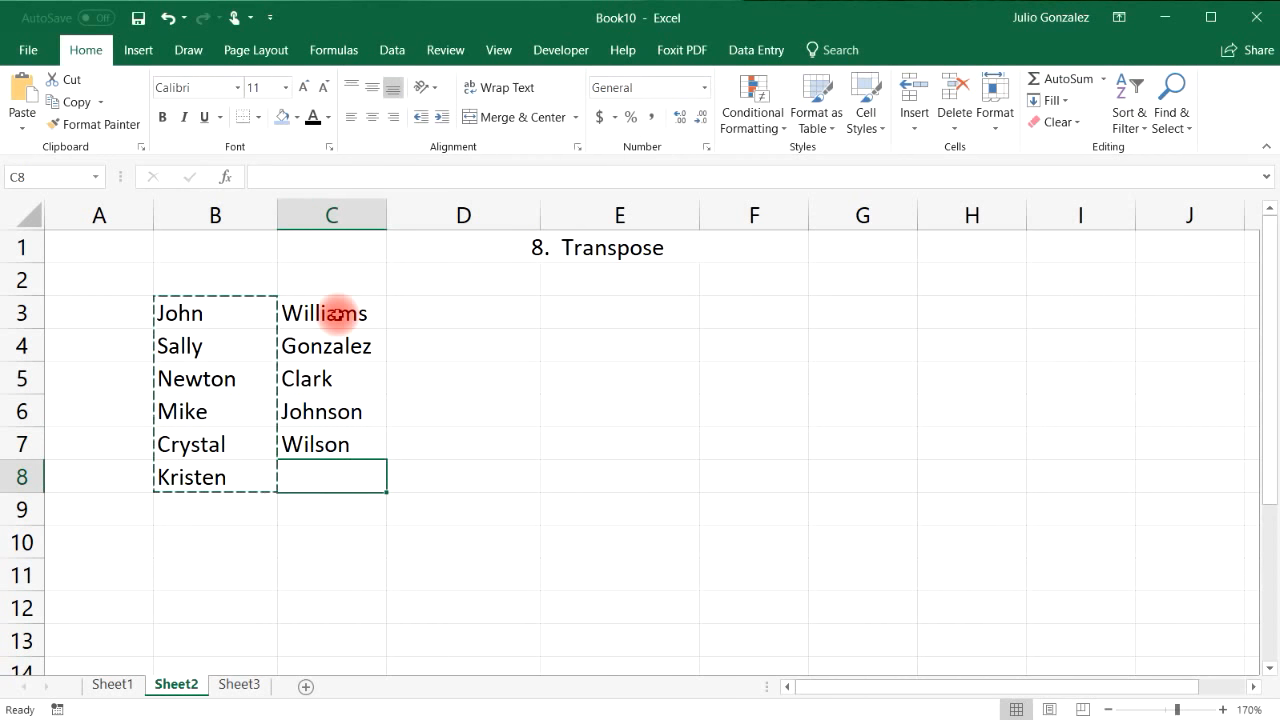
type("Smith")
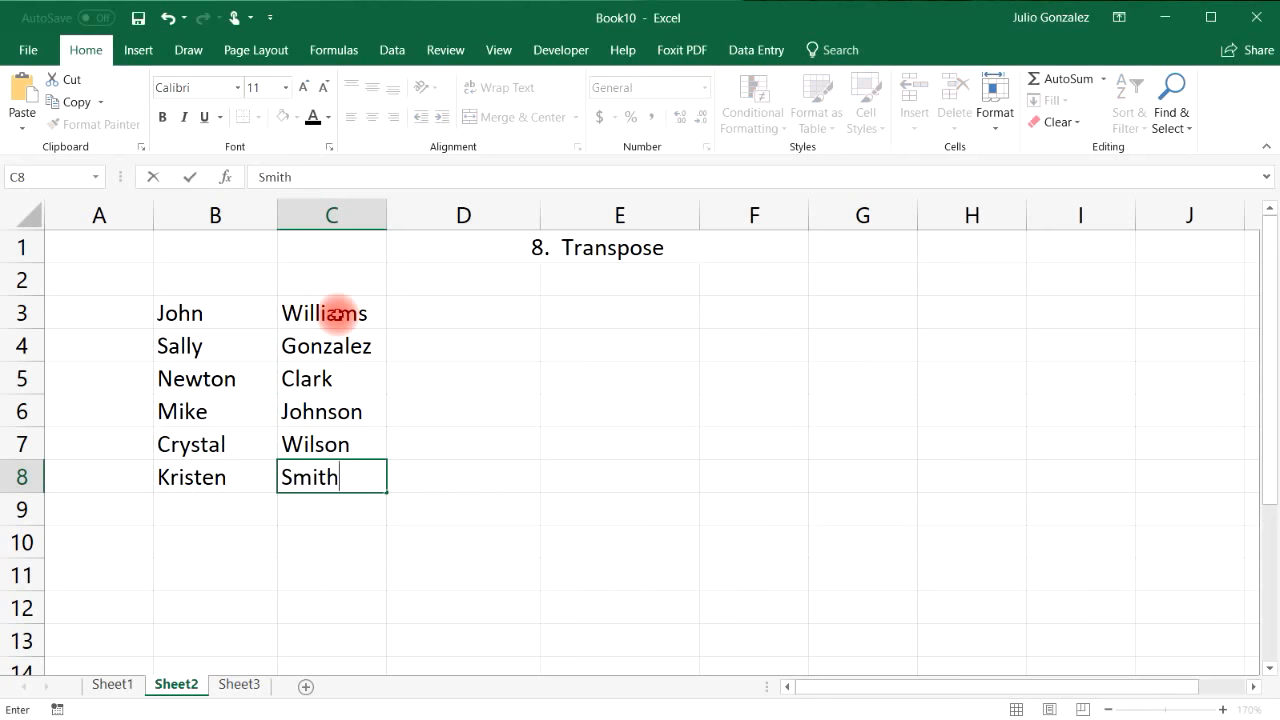
key("Return")
Step: Copy the first and last names in B3:C8 and paste them at E3 using Paste Special with Transpose
left_click_drag(249, 300, 352, 476)
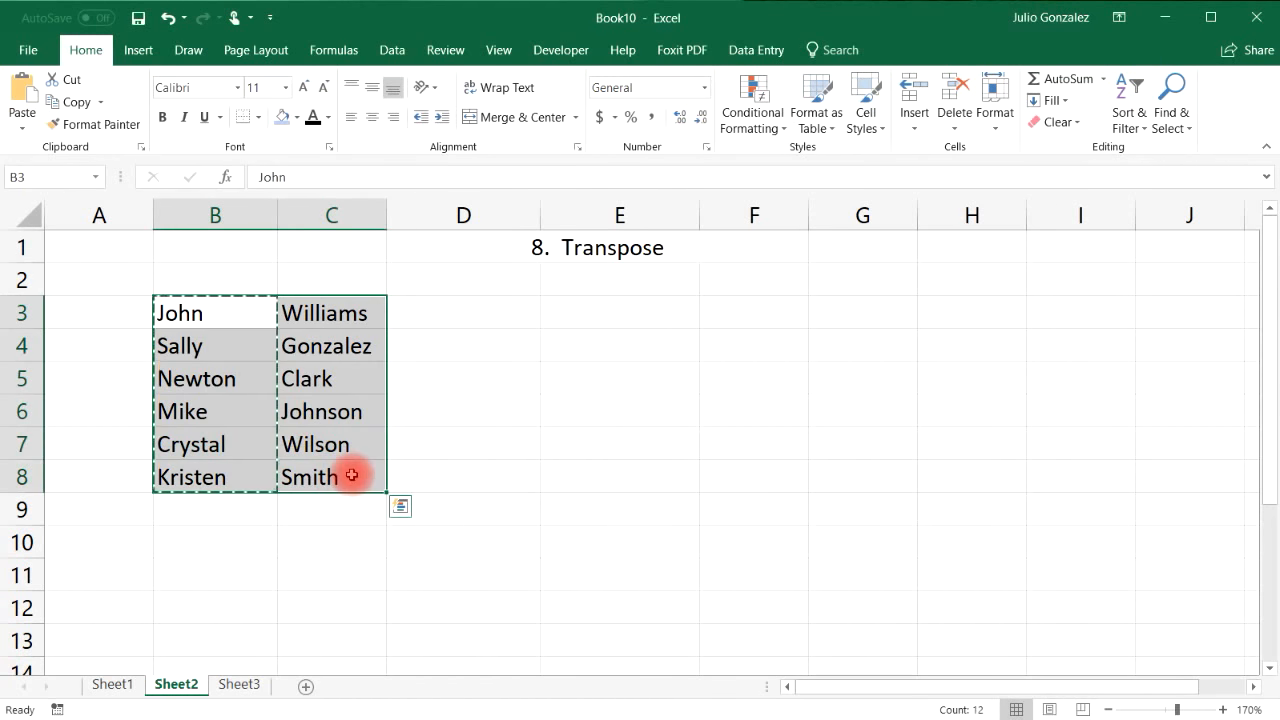
key("ctrl+c")
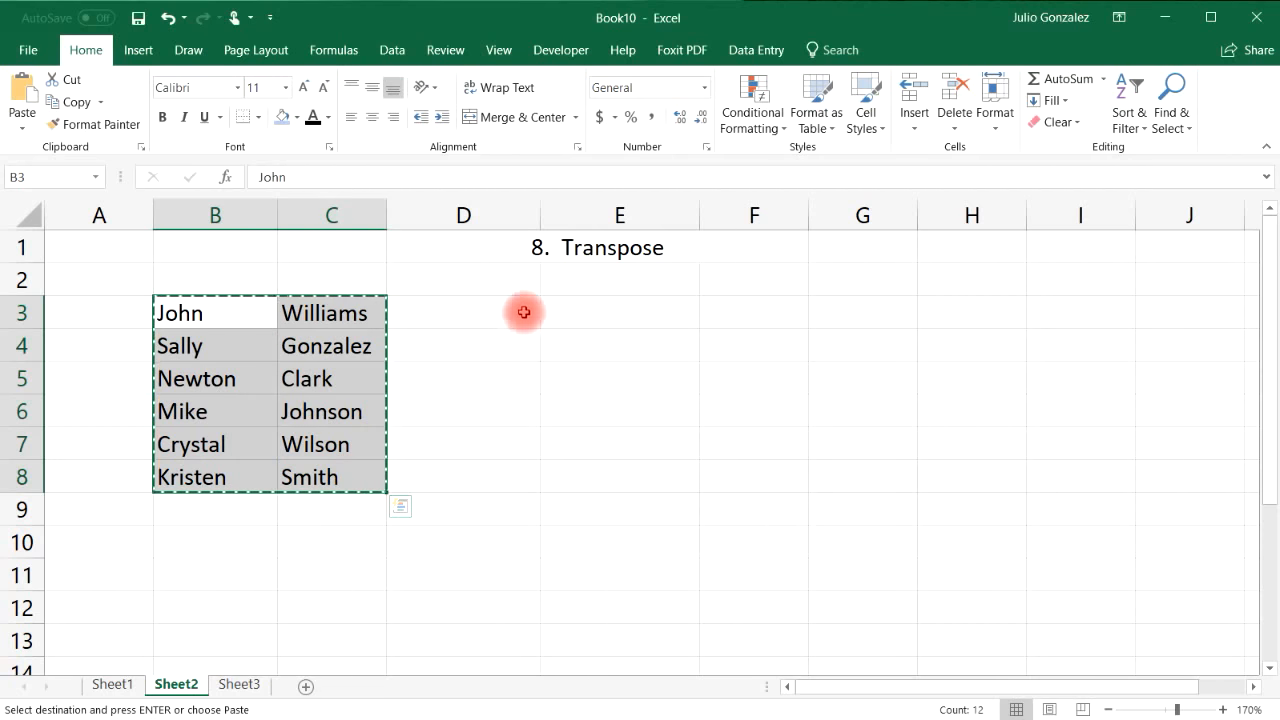
left_click(561, 311)
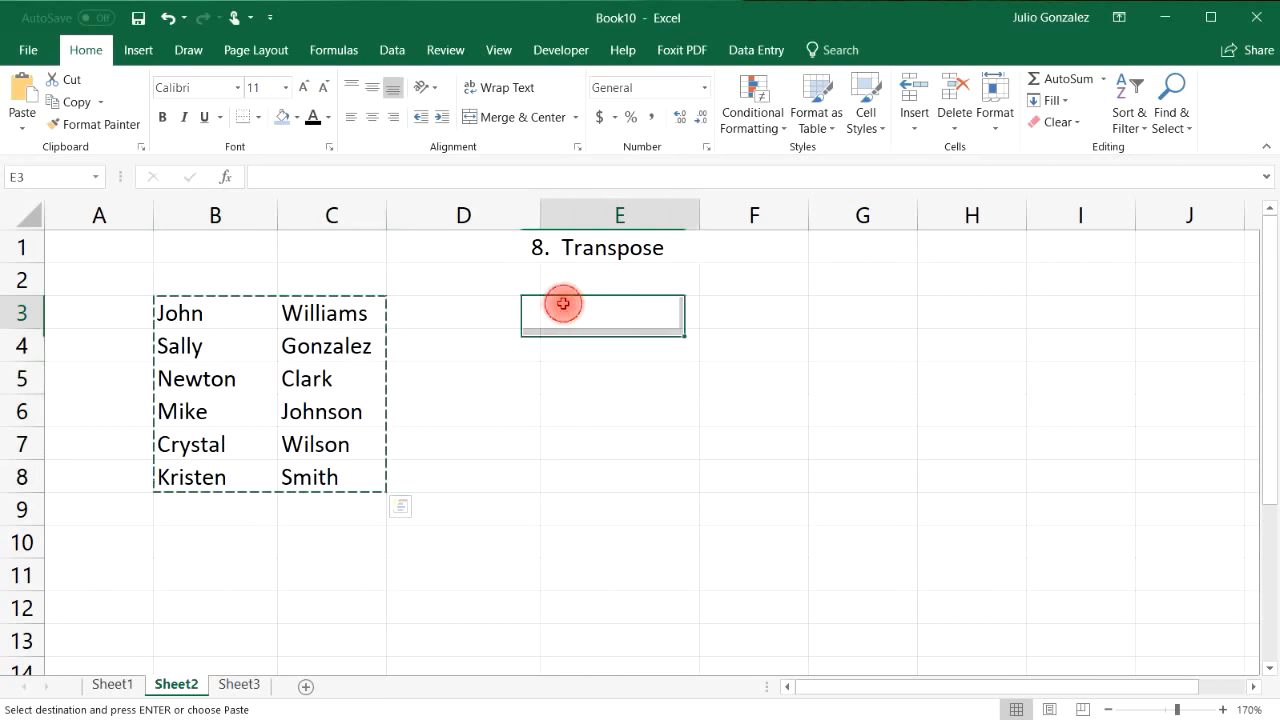
right_click(616, 308)
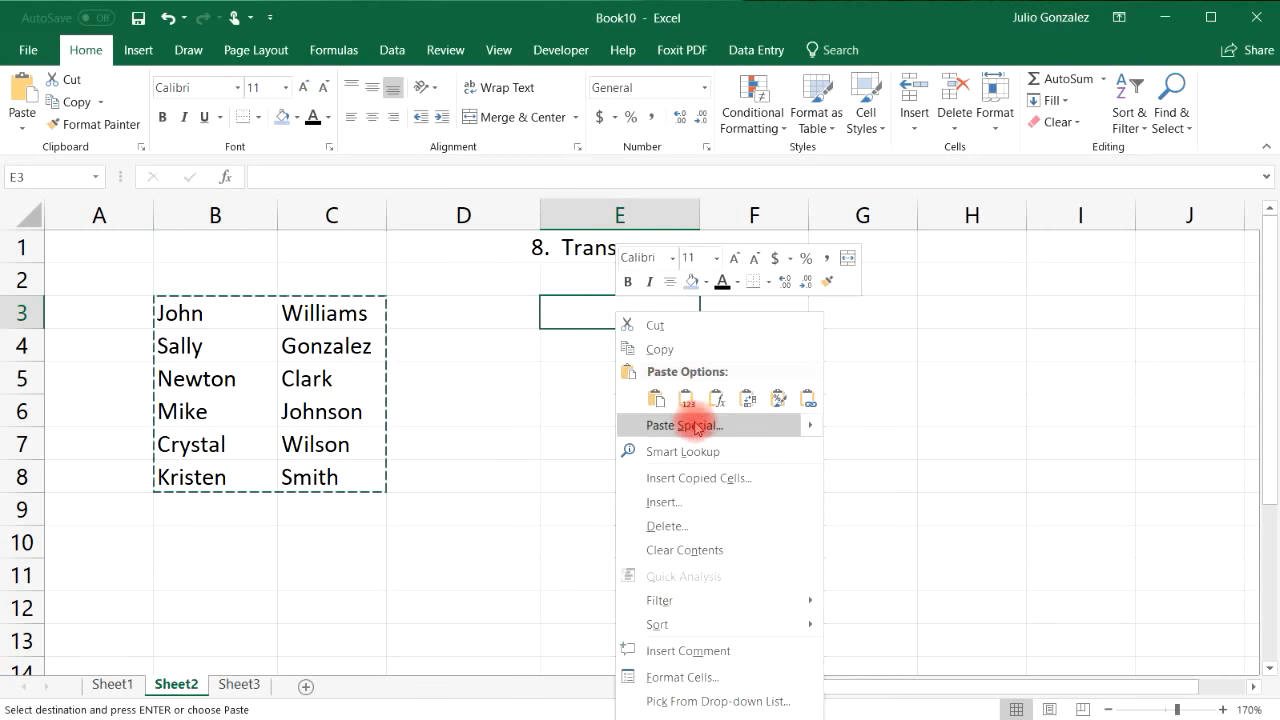
left_click(697, 426)
left_click(713, 519)
left_click(722, 553)
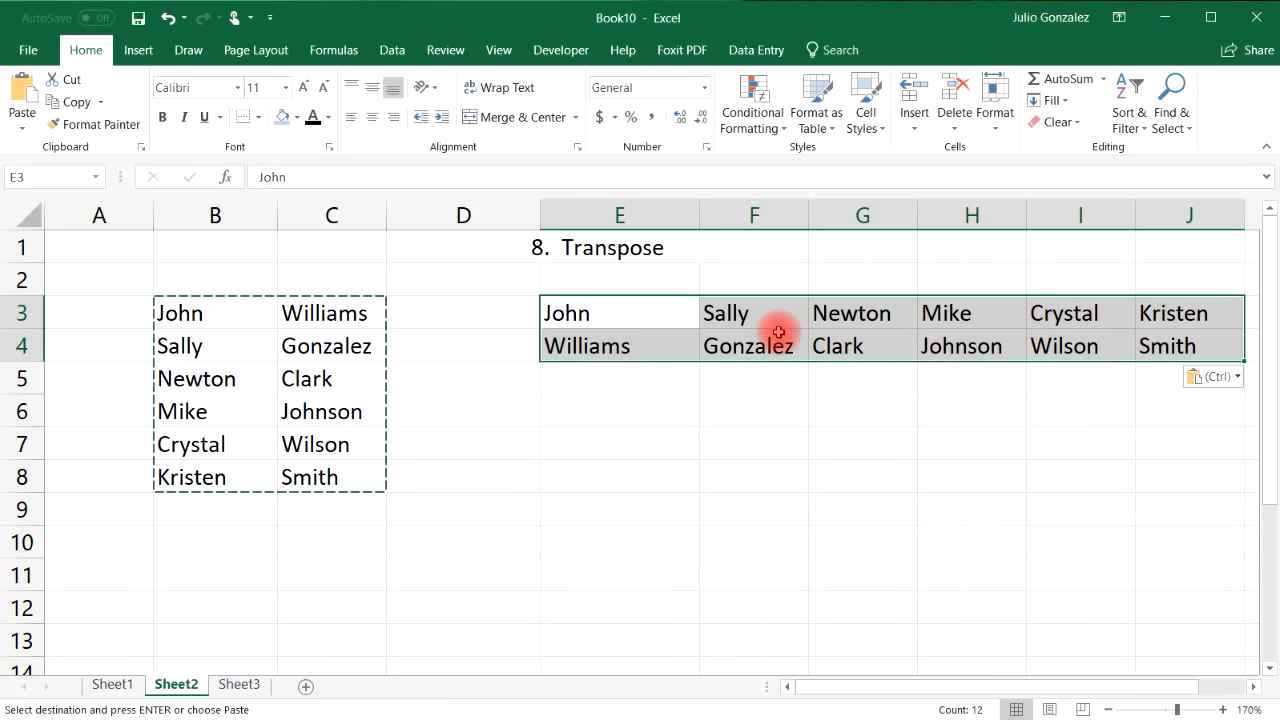
Step: Copy the horizontal names in E3:J4 and paste them at E6 using Paste Special with Transpose
key("ctrl+c")
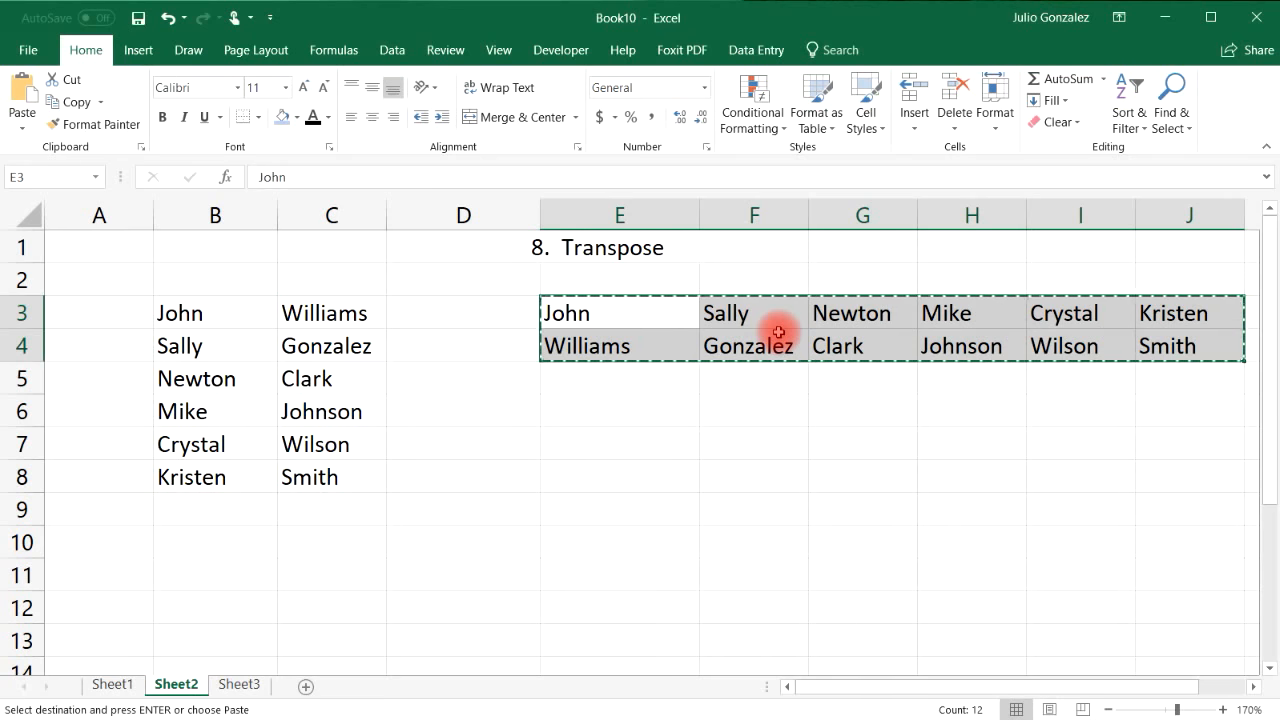
left_click(668, 409)
right_click(668, 409)
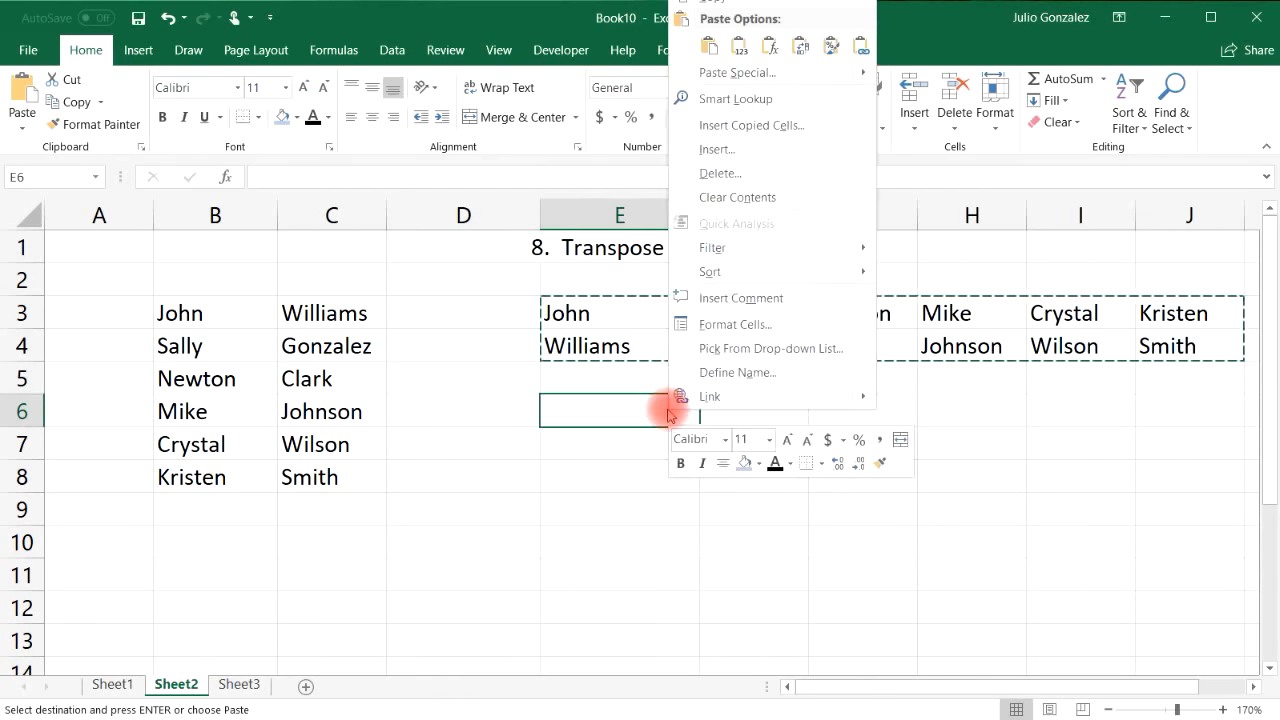
left_click(790, 73)
left_click(816, 238)
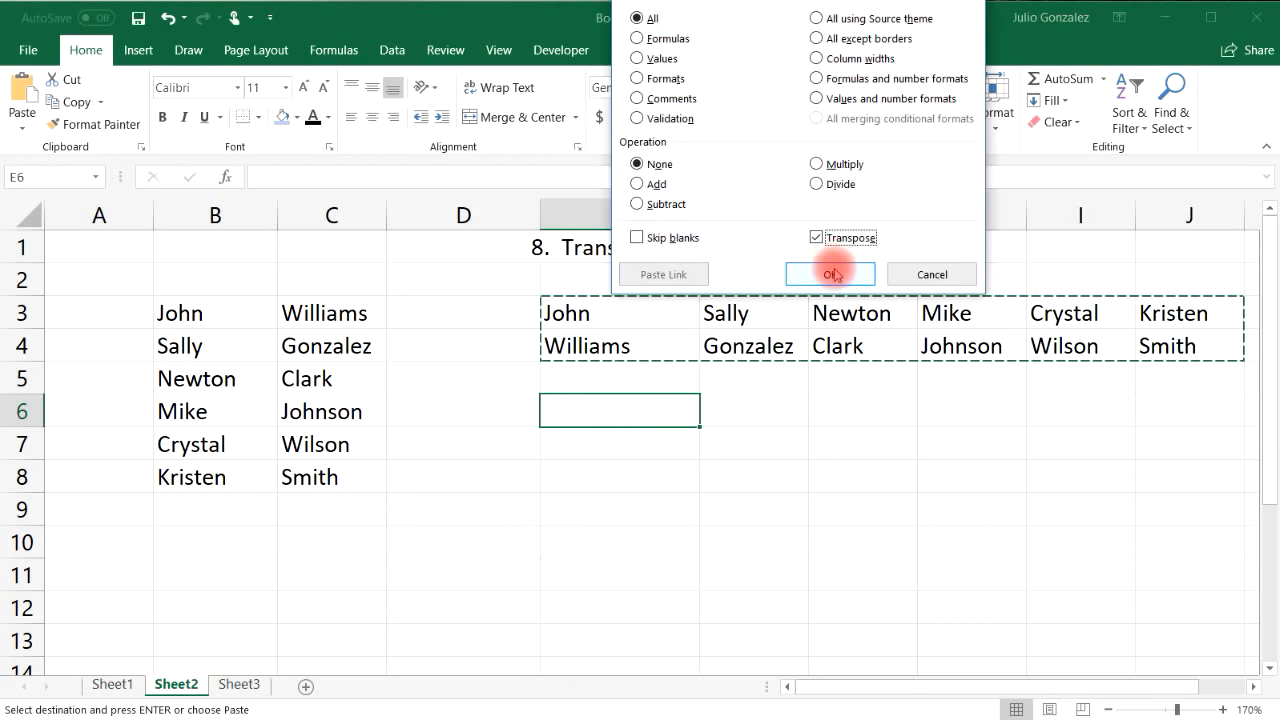
left_click(829, 272)
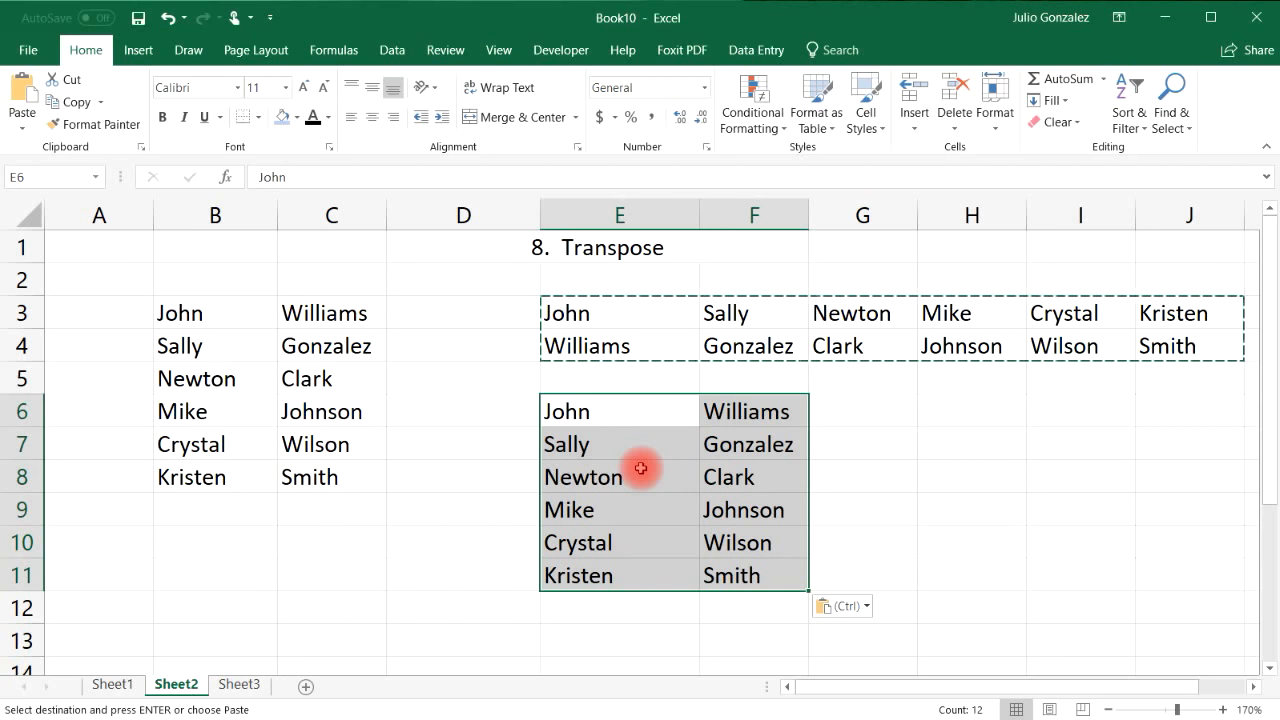
Step: Replace the heading in D1 with "9. Sorting Data"
left_click(760, 247)
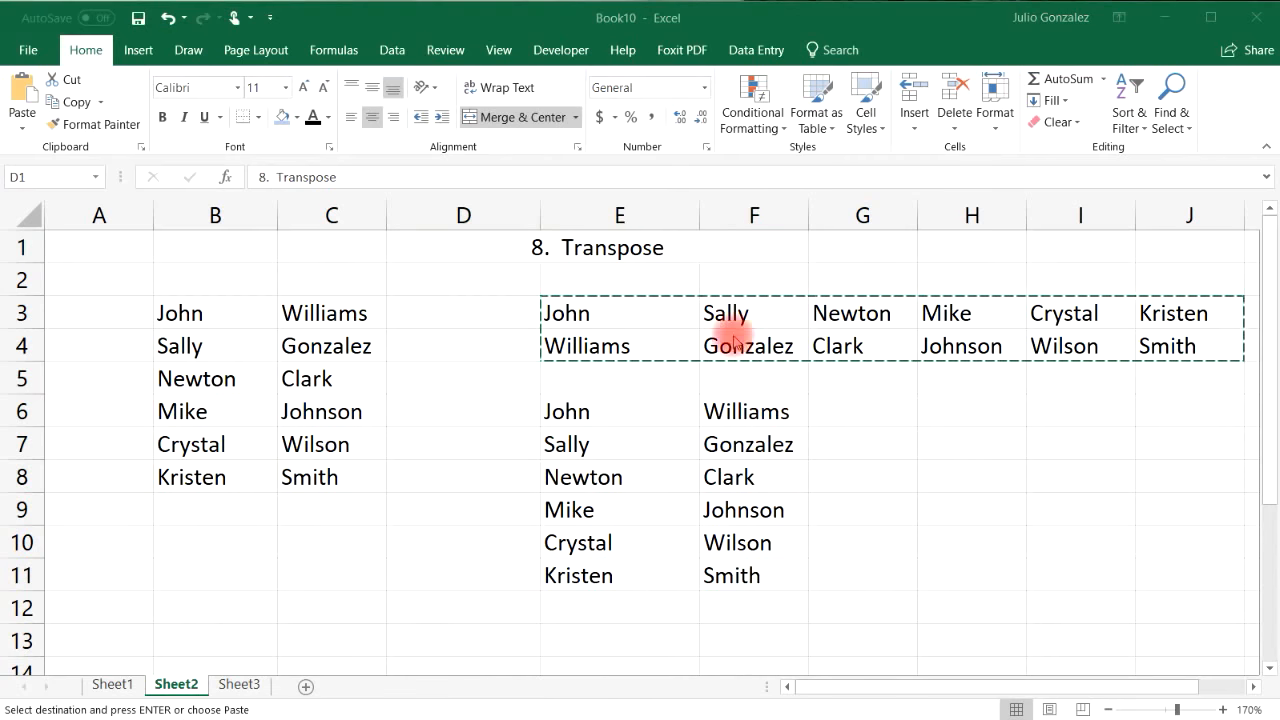
left_click(645, 247)
type("9")
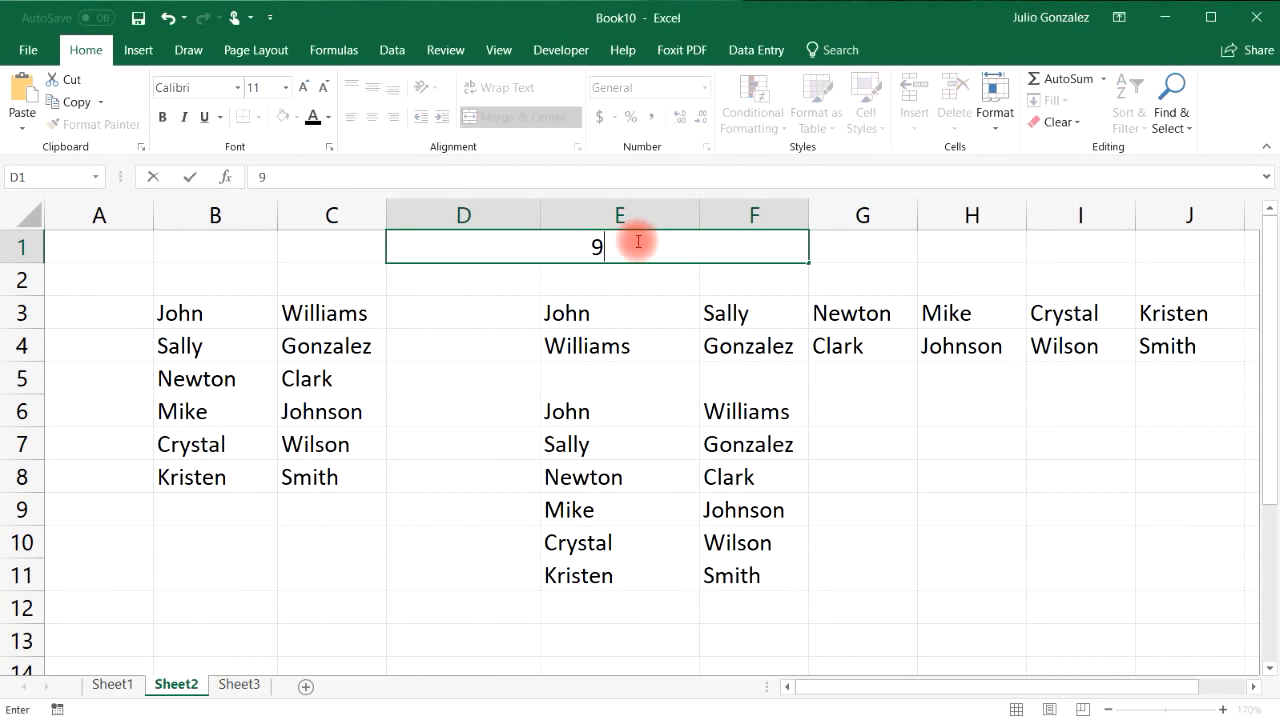
type(".  Sorting Data")
key("Return")
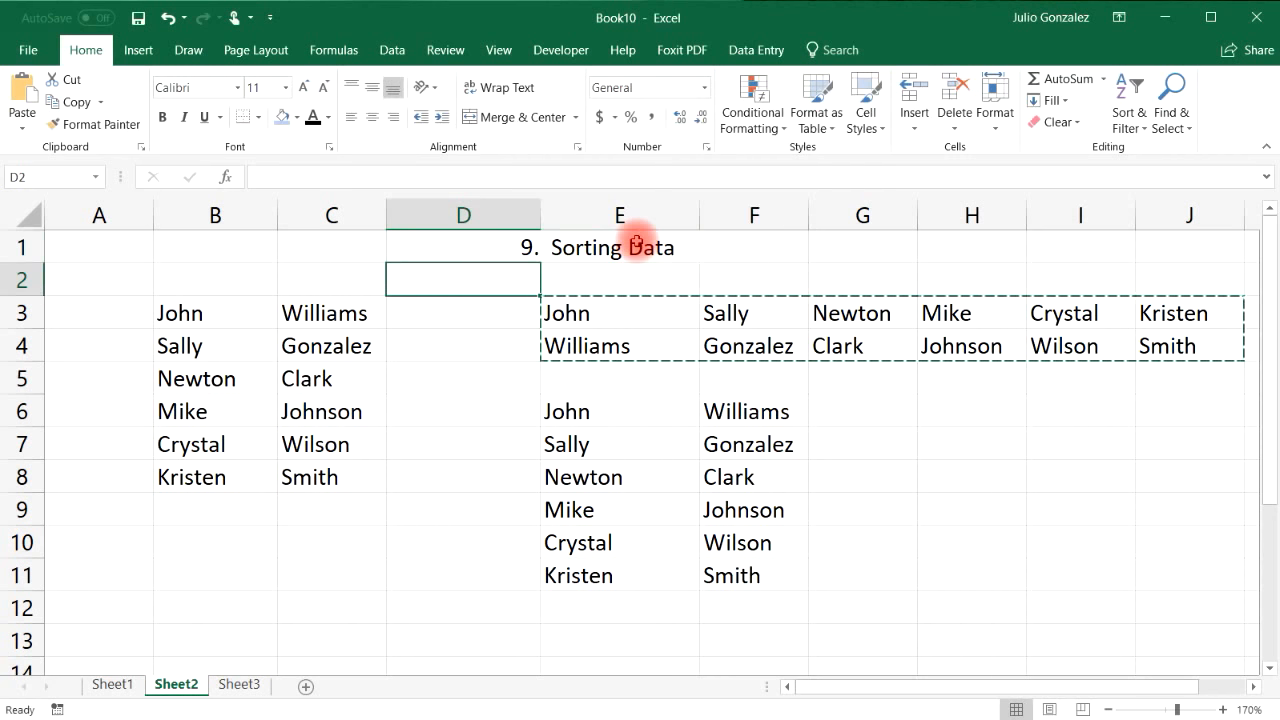
Step: Sort the first names in B3:B8 from A to Z, continuing with the current selection only, and undo that sort
left_click_drag(180, 314, 183, 480)
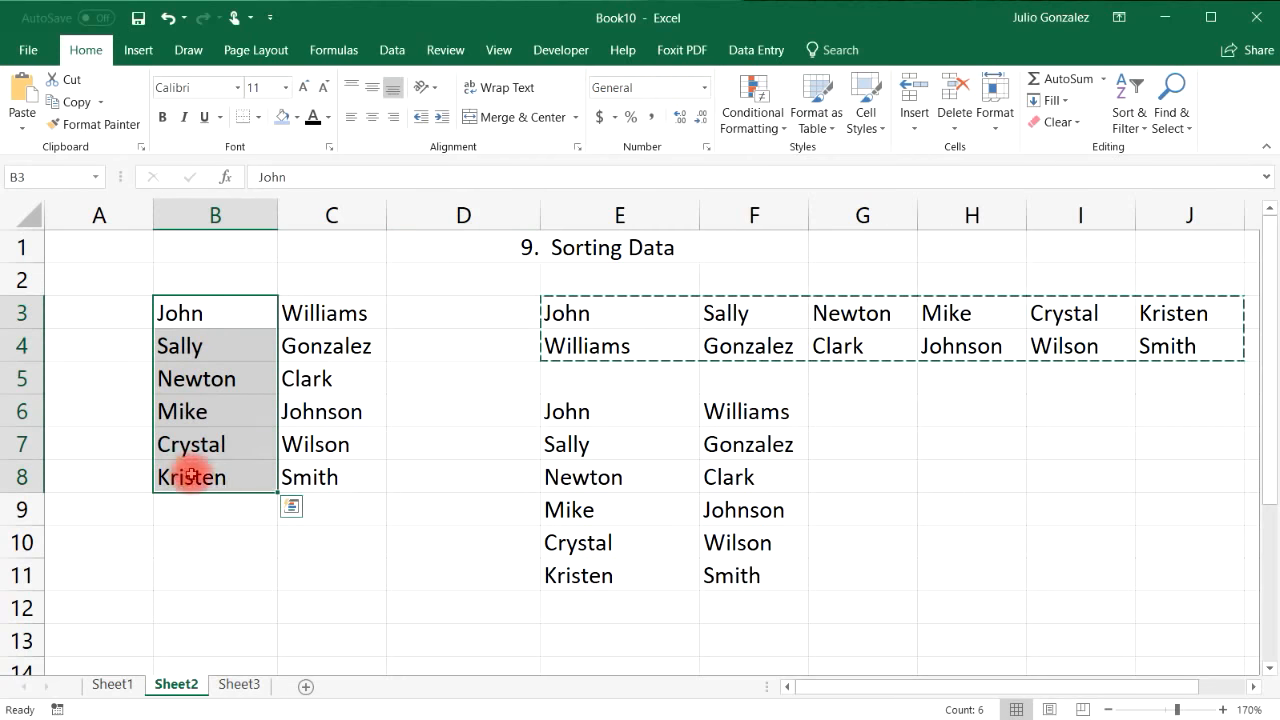
right_click(228, 336)
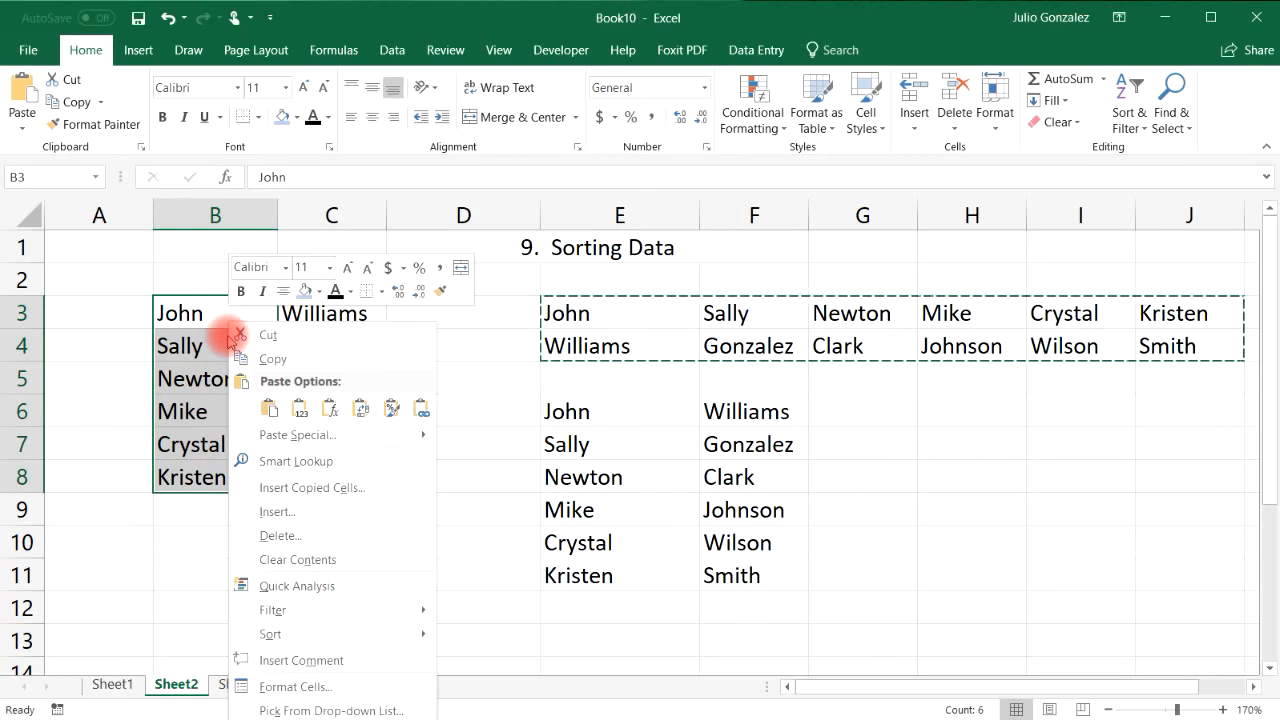
mouse_move(322, 636)
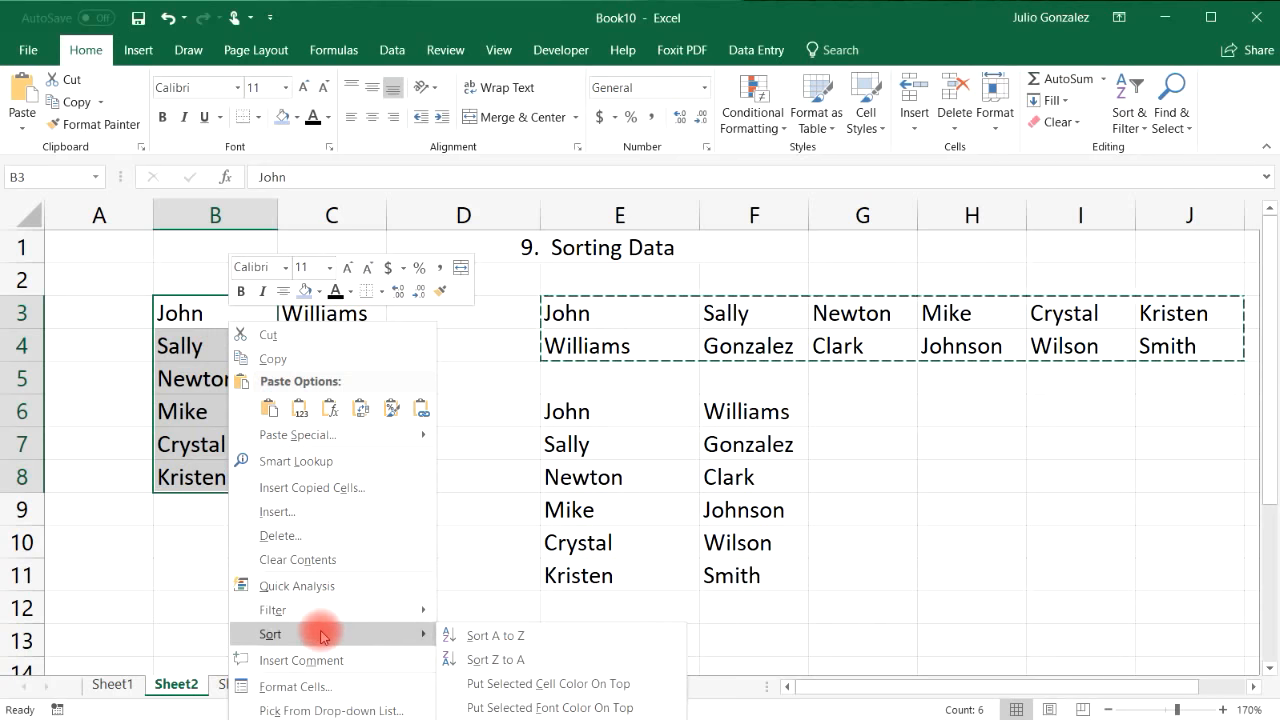
left_click(485, 640)
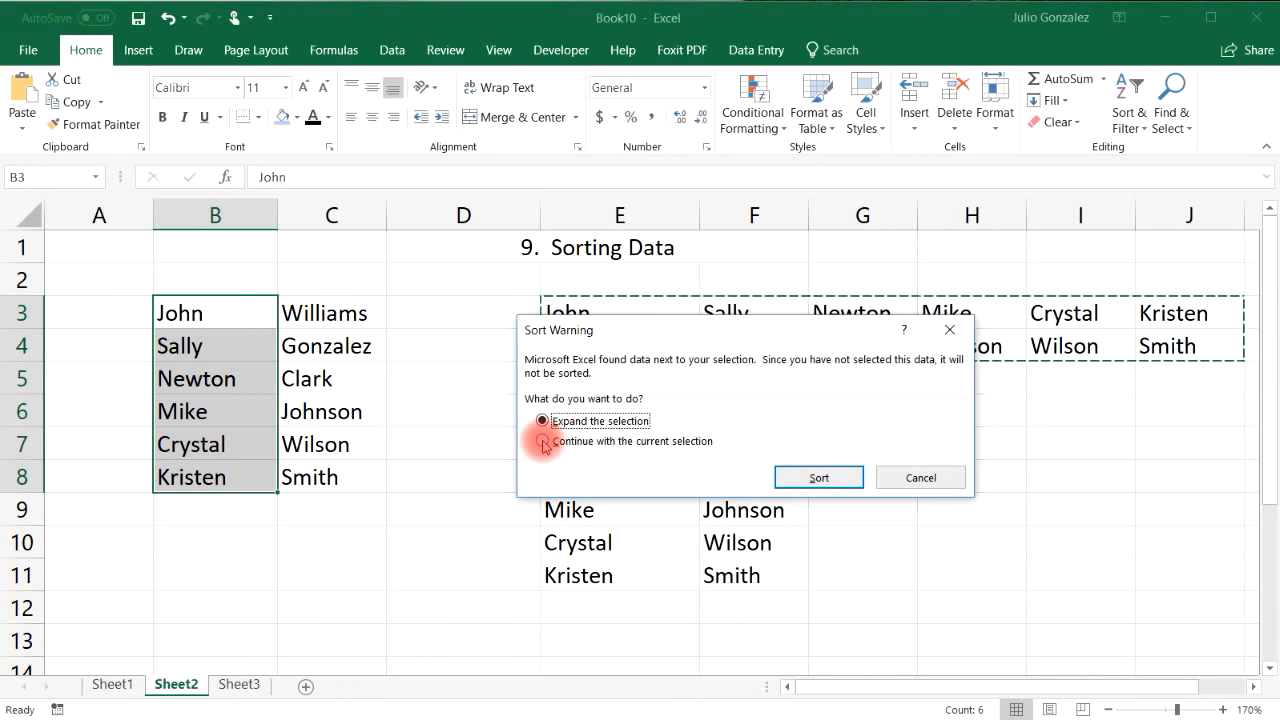
left_click(543, 442)
left_click(820, 476)
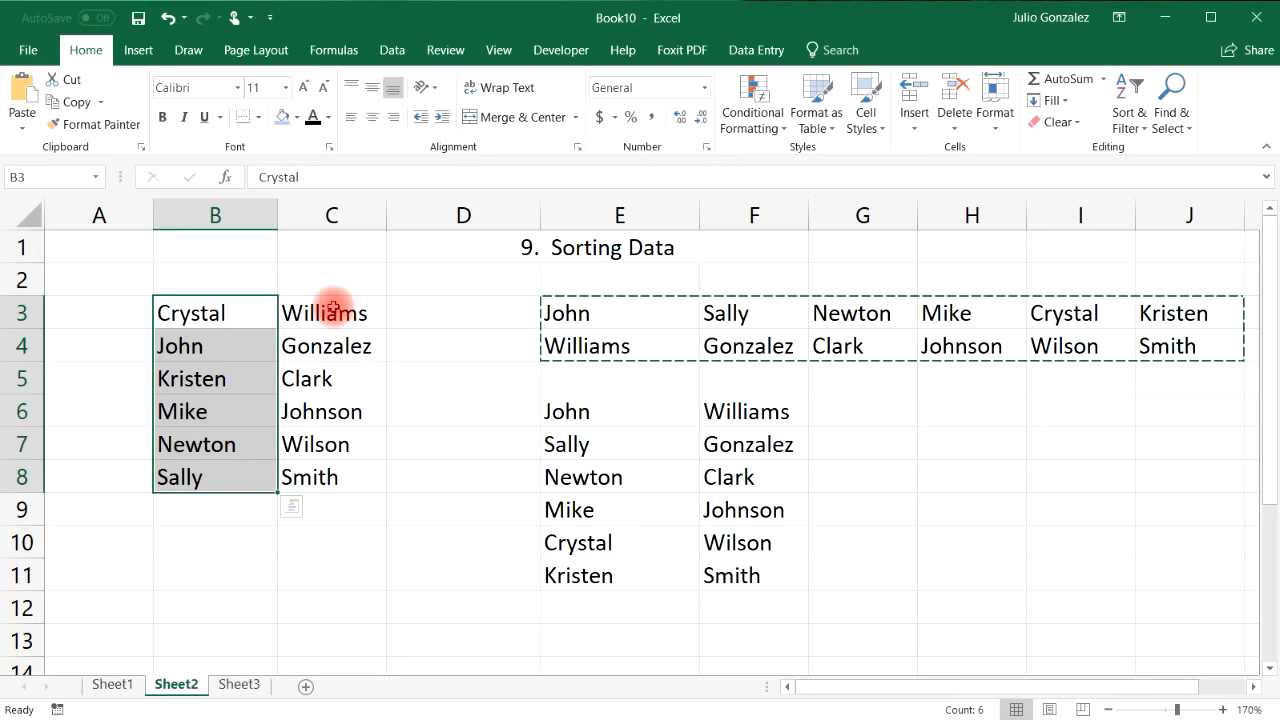
left_click(167, 19)
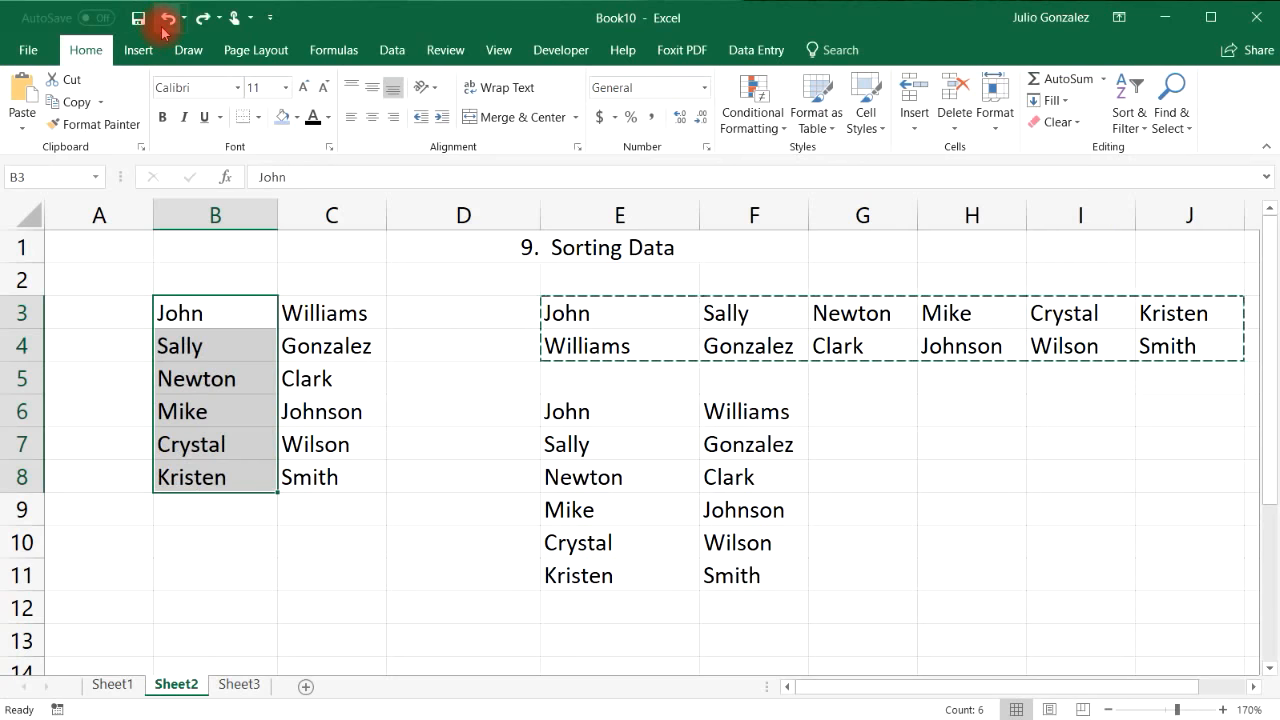
Step: Sort the first names in B3:B8 from A to Z, expanding the selection to include the adjacent last names
right_click(238, 340)
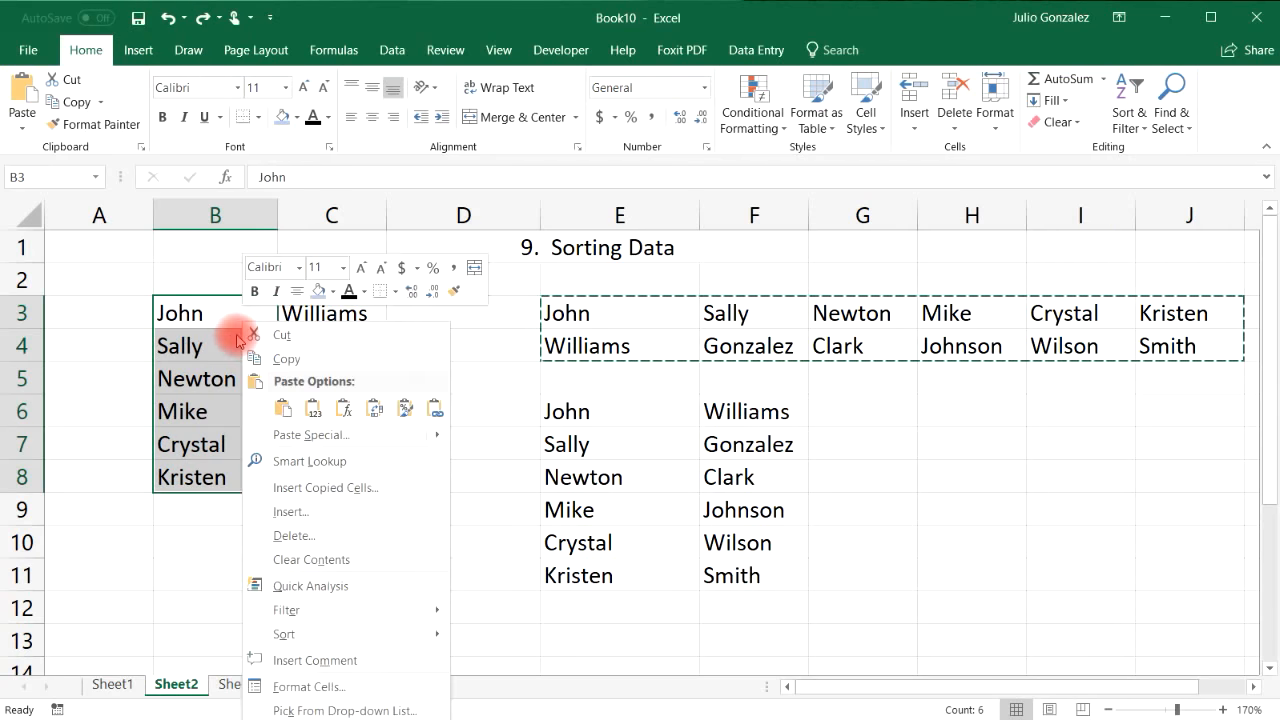
mouse_move(350, 634)
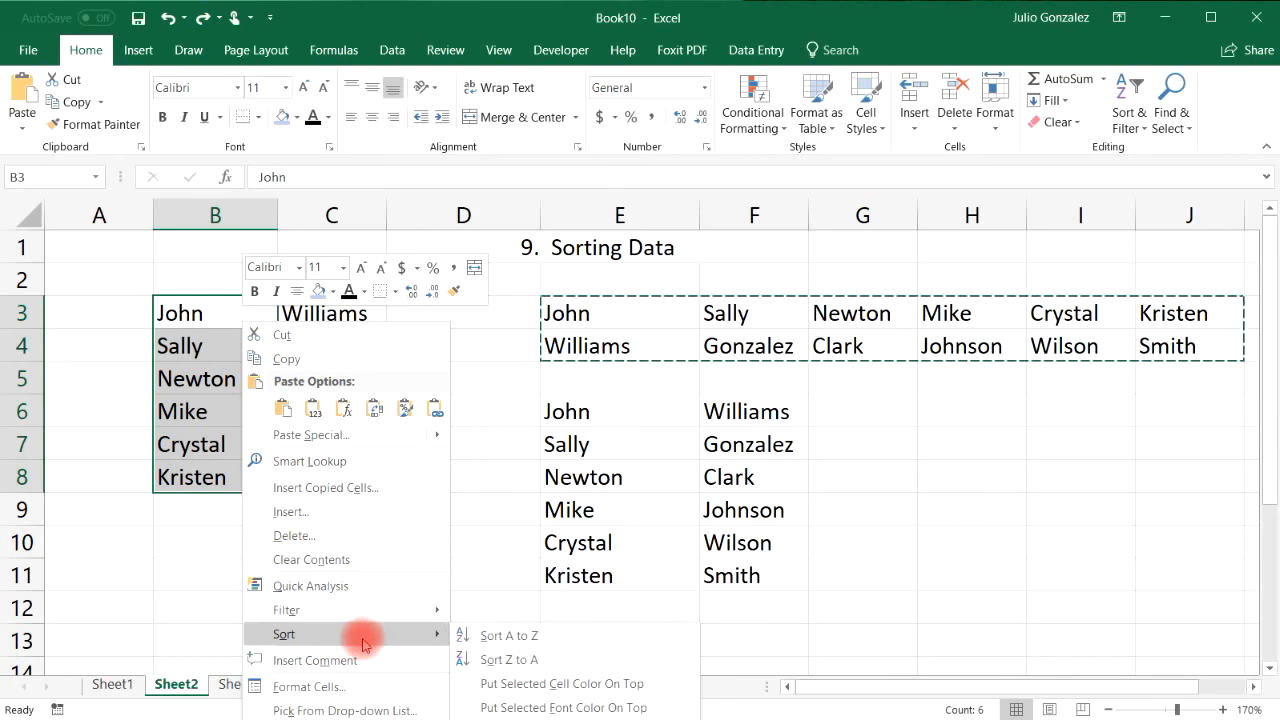
left_click(468, 636)
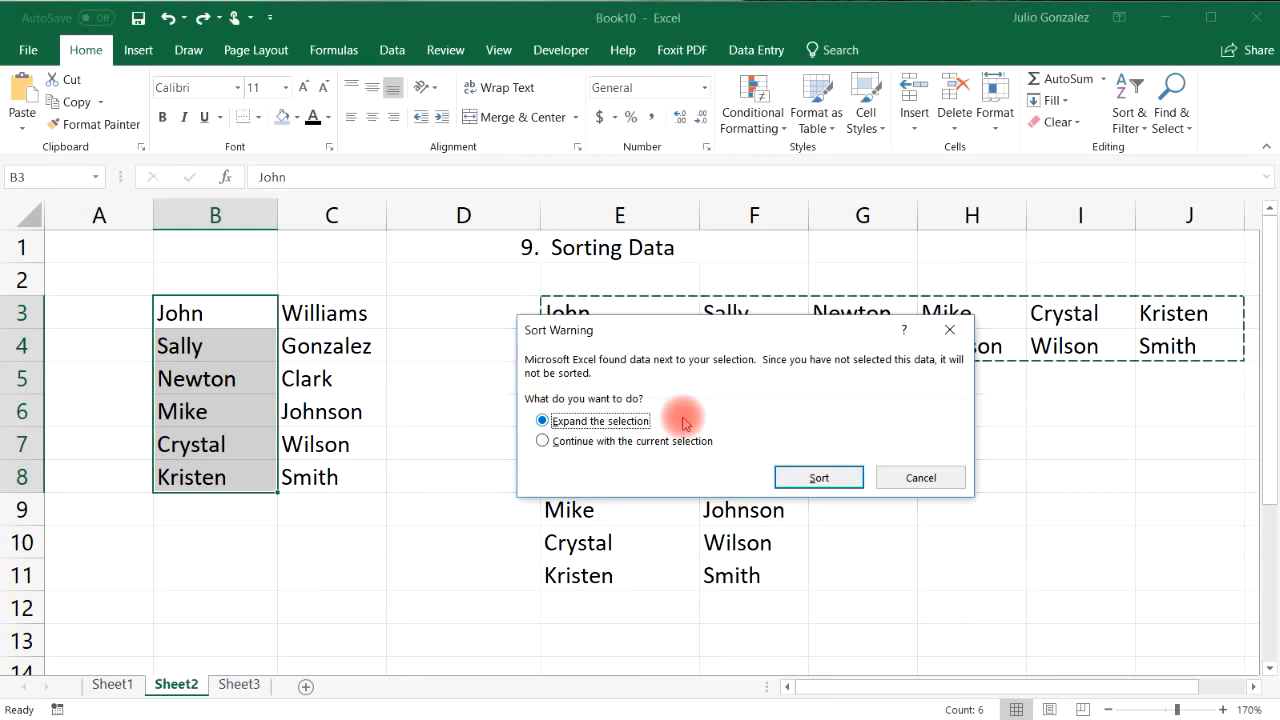
left_click(800, 478)
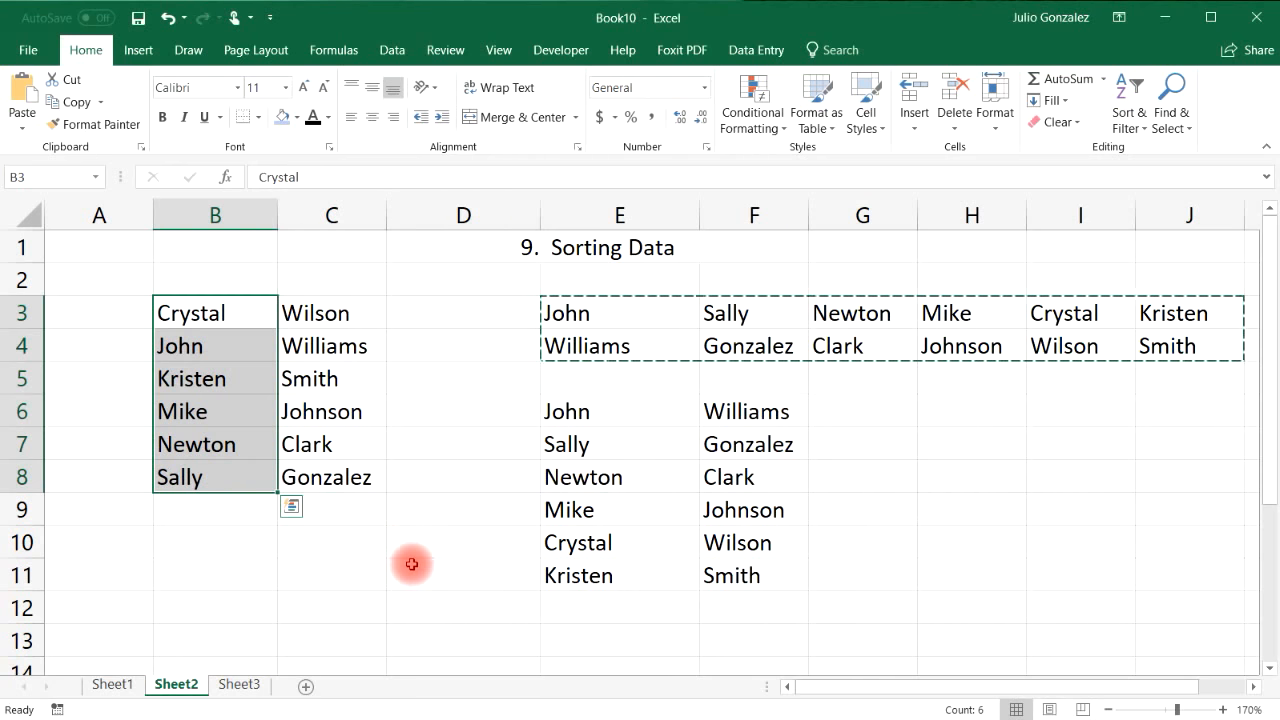
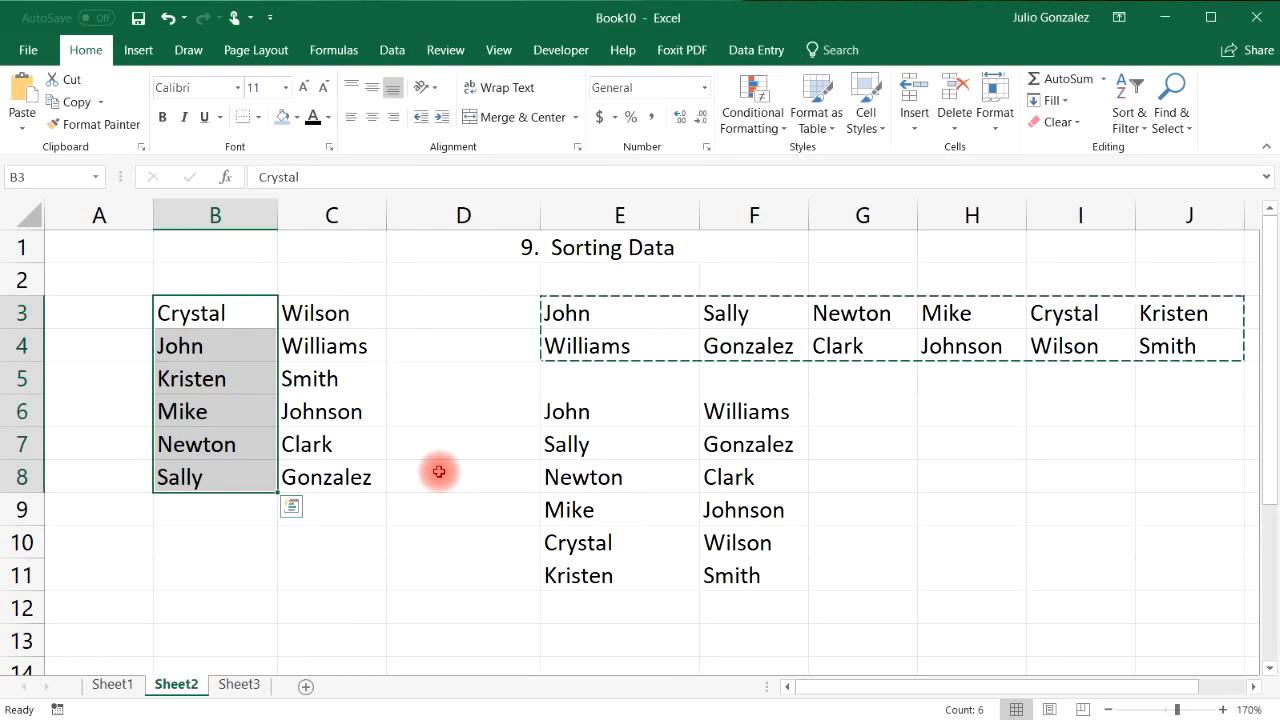
Step: Enter the numbers 23, 45, 17, 85, 63, 42, 19 and 6 down column D in D3:D10
left_click(451, 319)
type("23")
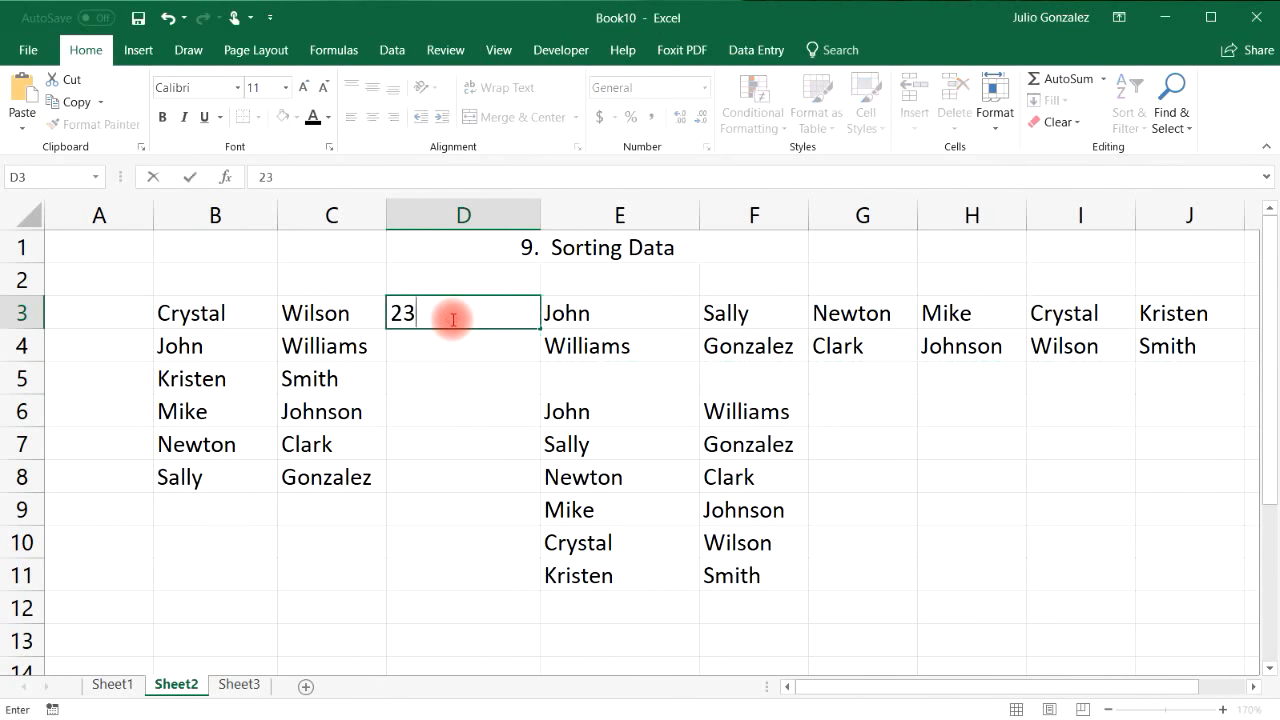
key("Return")
type("45")
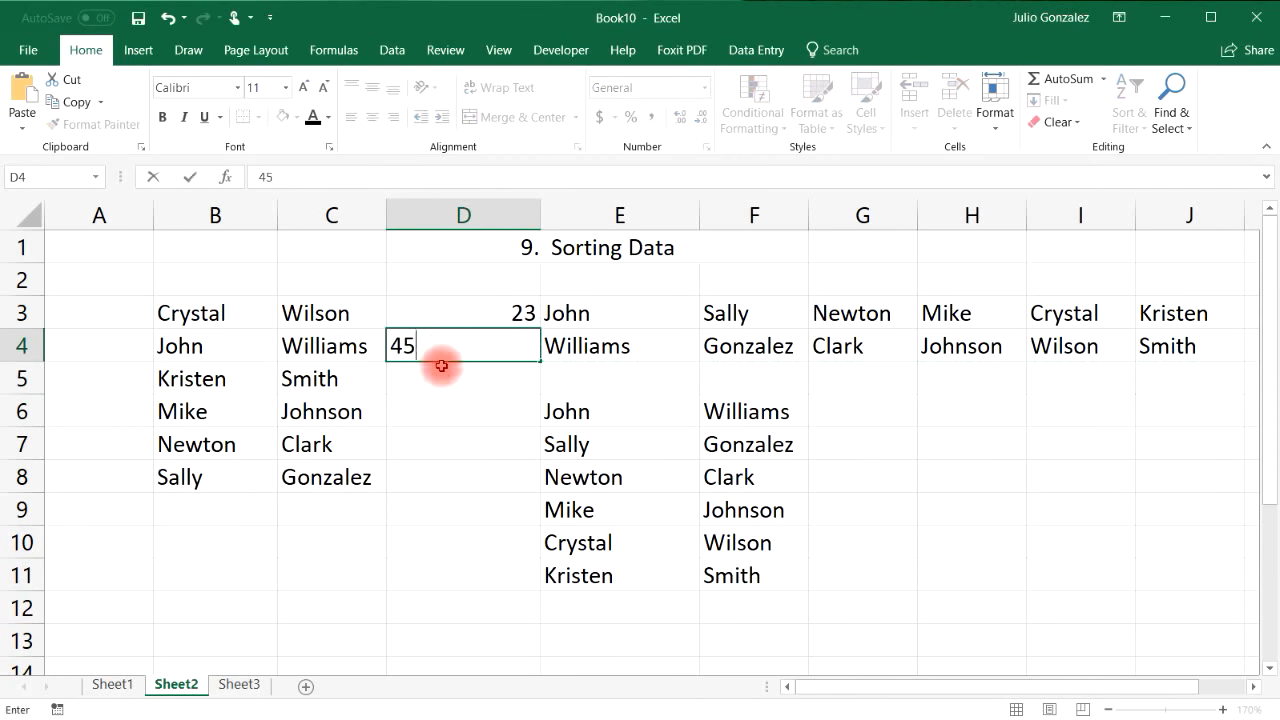
key("Return")
type("17")
key("Return")
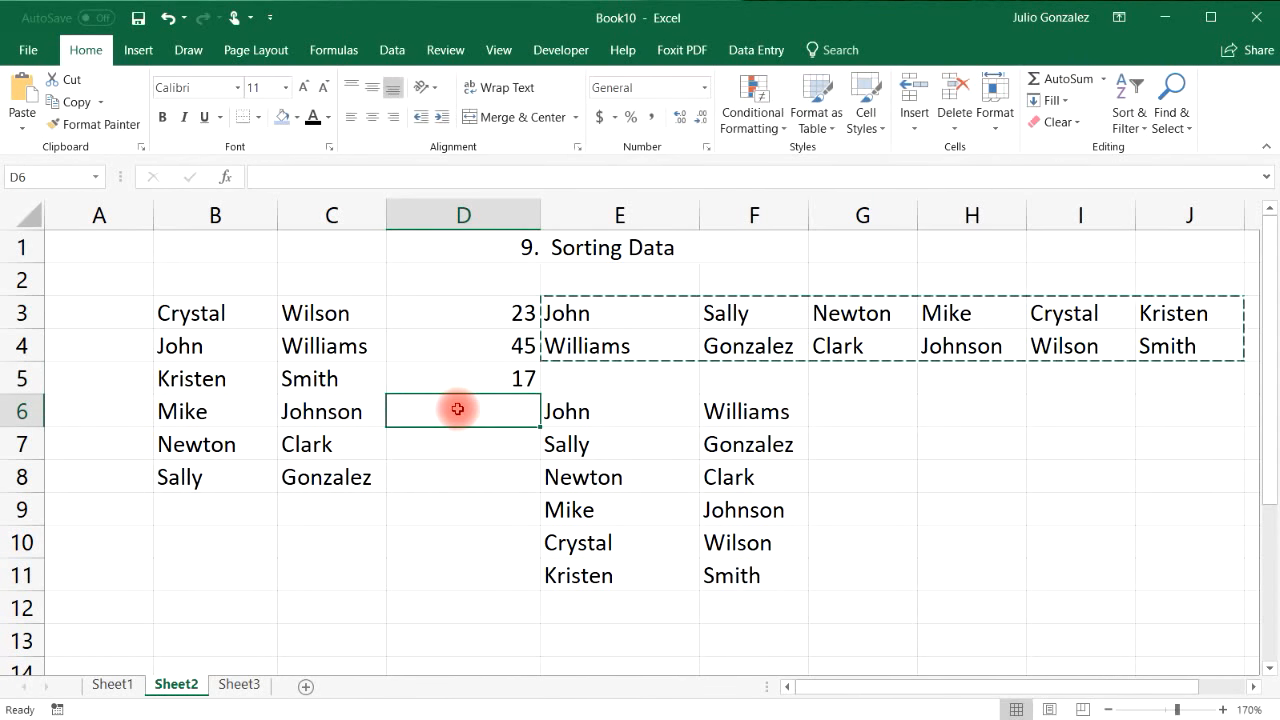
type("85")
key("Return")
type("63")
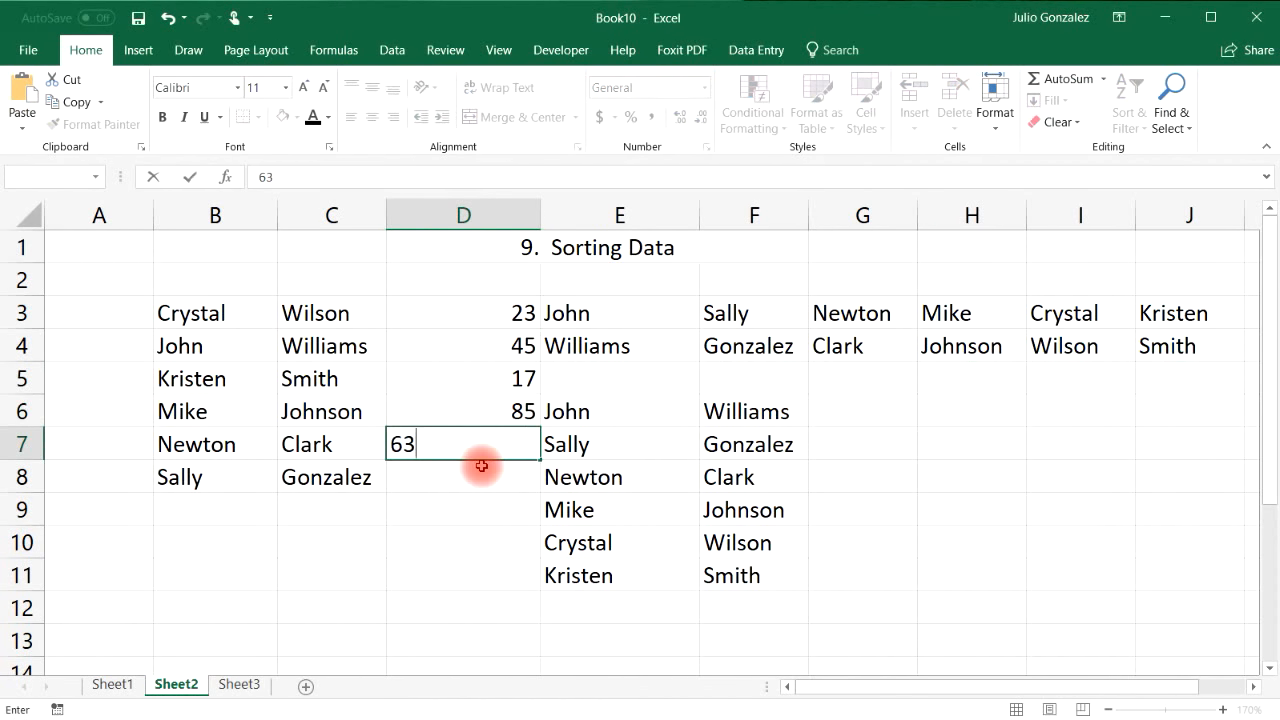
key("Return")
type("45")
key("Return")
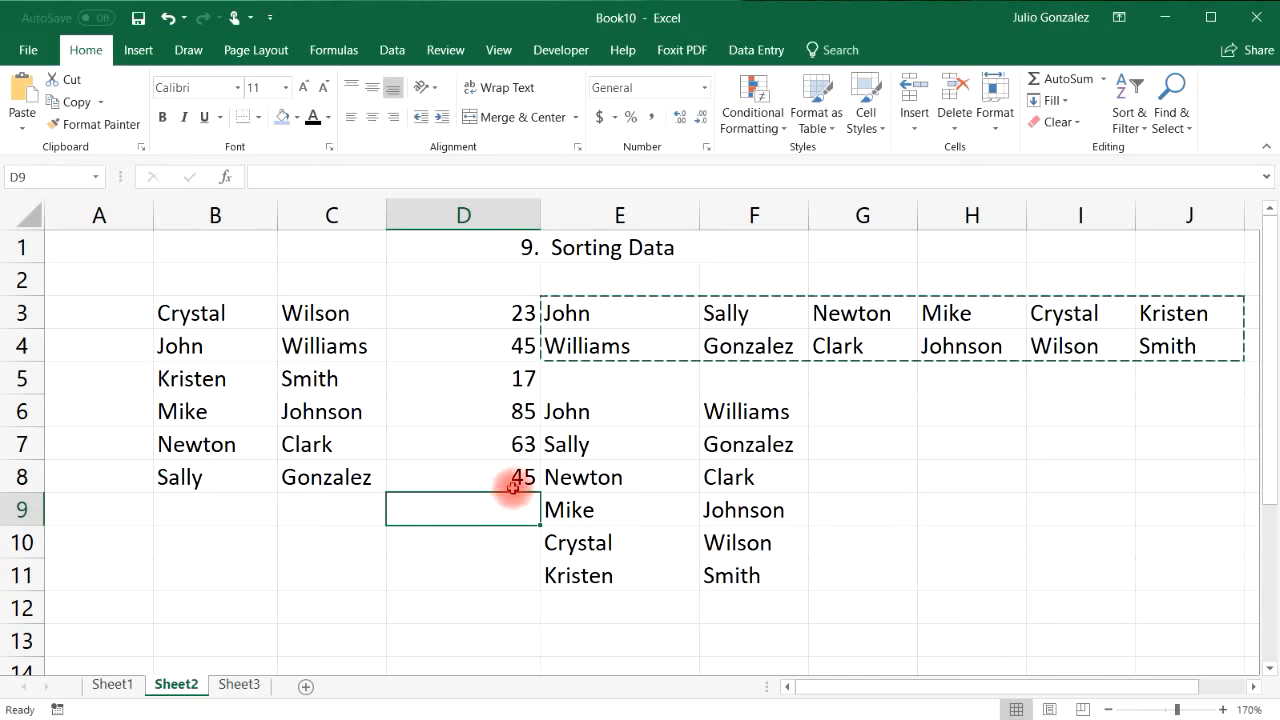
left_click(512, 478)
type("42")
key("Return")
type("19")
key("Return")
type("6")
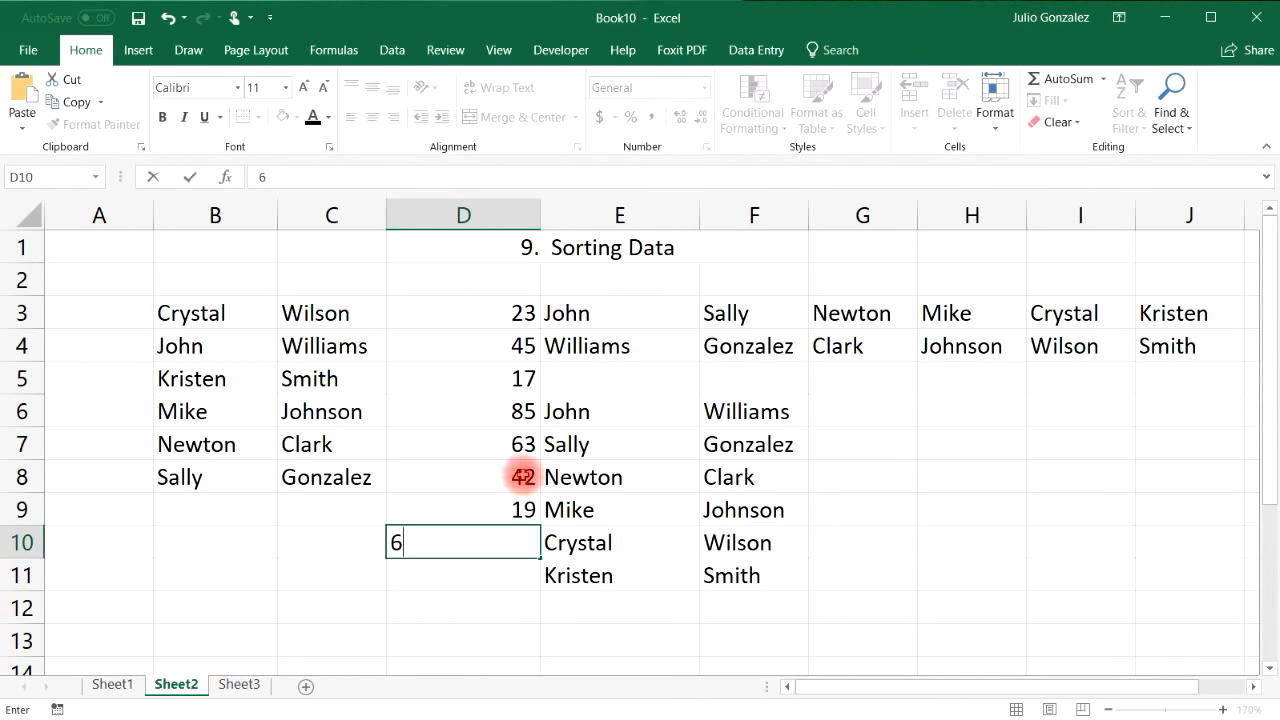
Step: Sort the numbers in D3:D10 from largest to smallest, continuing with the current selection only
left_click(521, 314)
left_click_drag(486, 309, 503, 542)
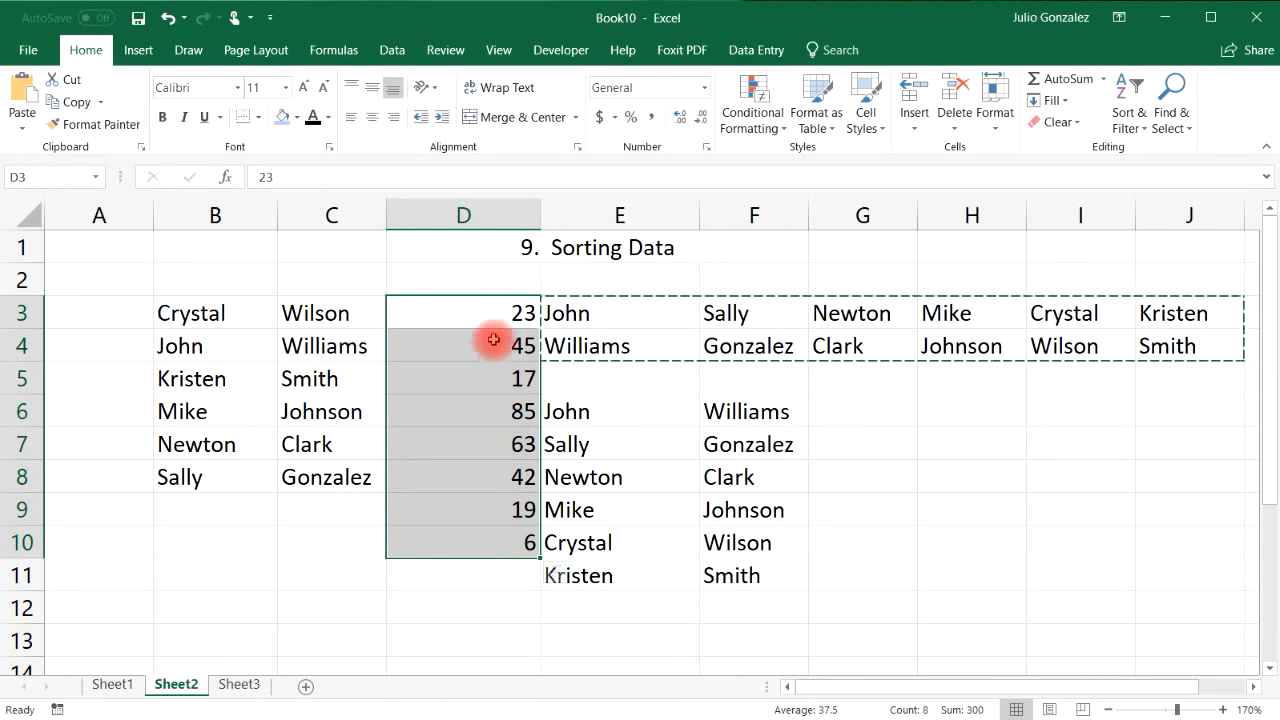
right_click(474, 318)
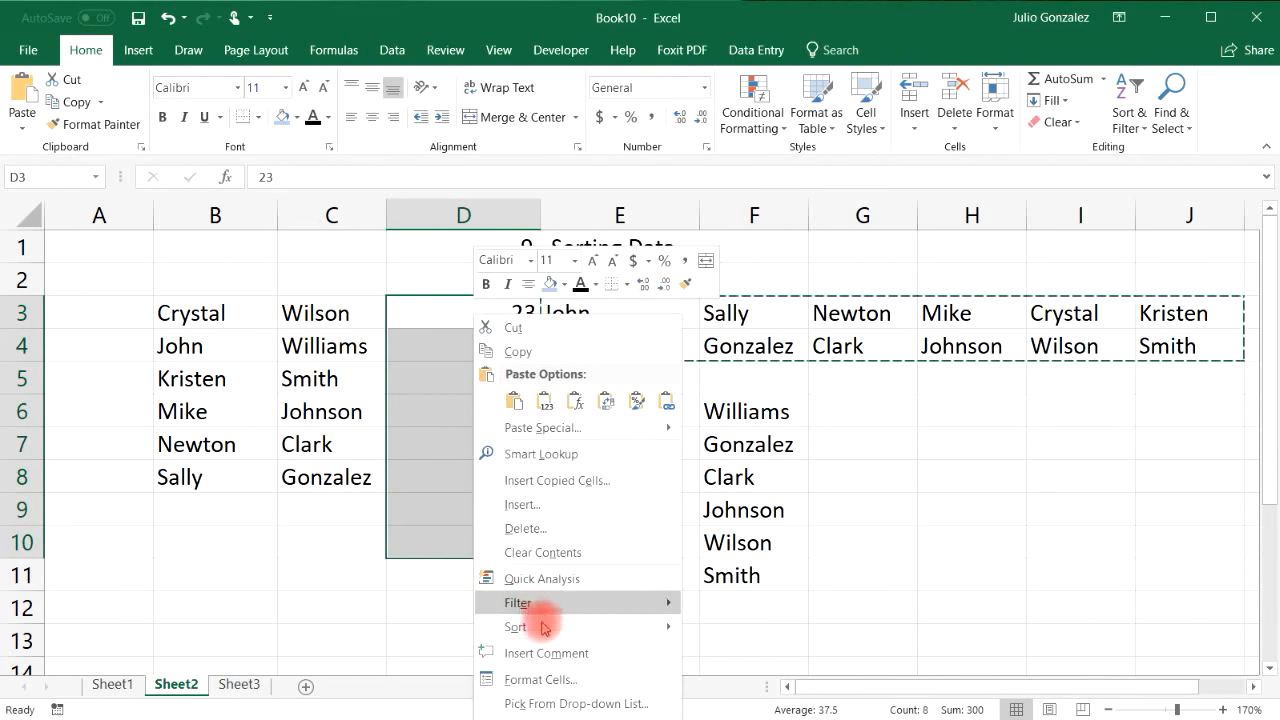
mouse_move(544, 628)
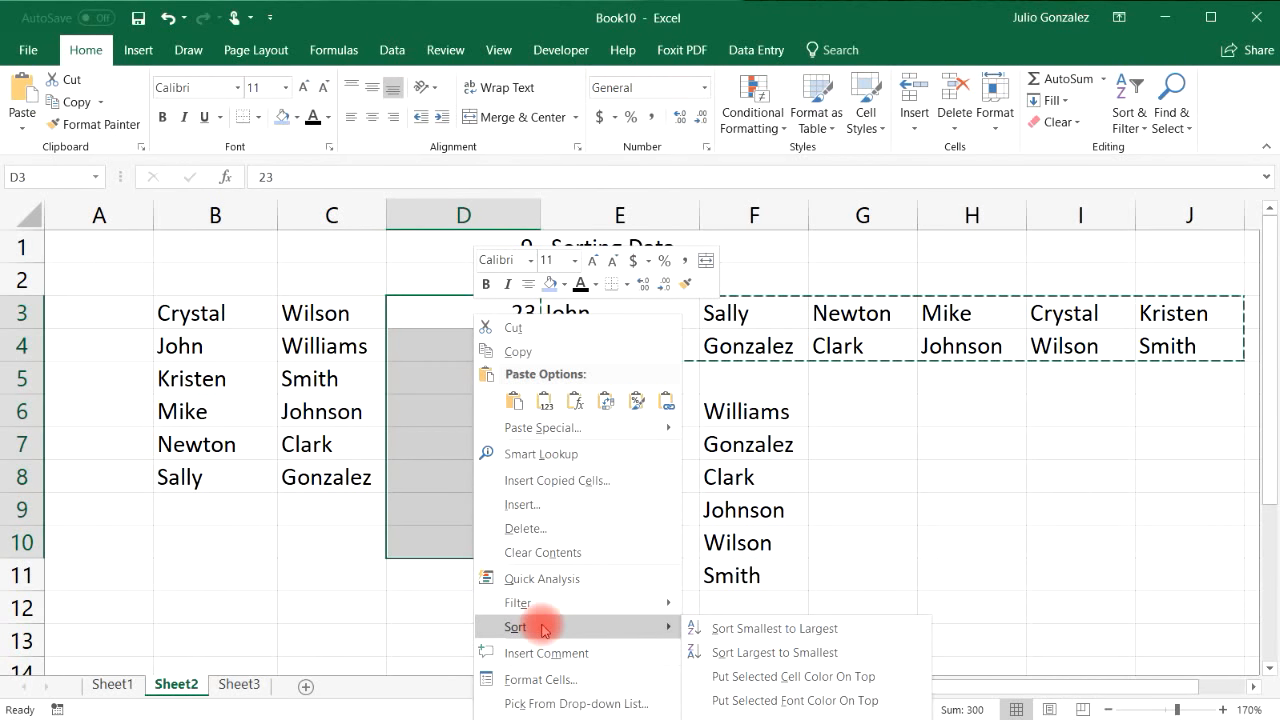
left_click(773, 654)
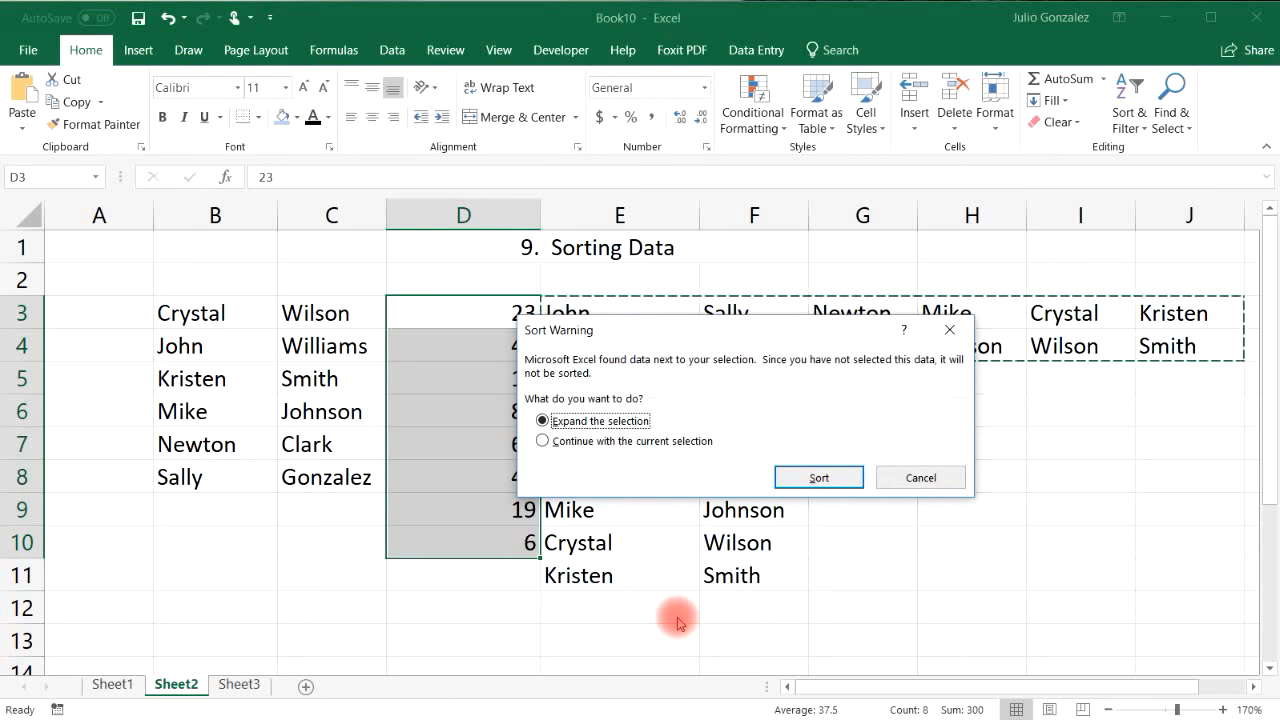
left_click(542, 441)
left_click(819, 478)
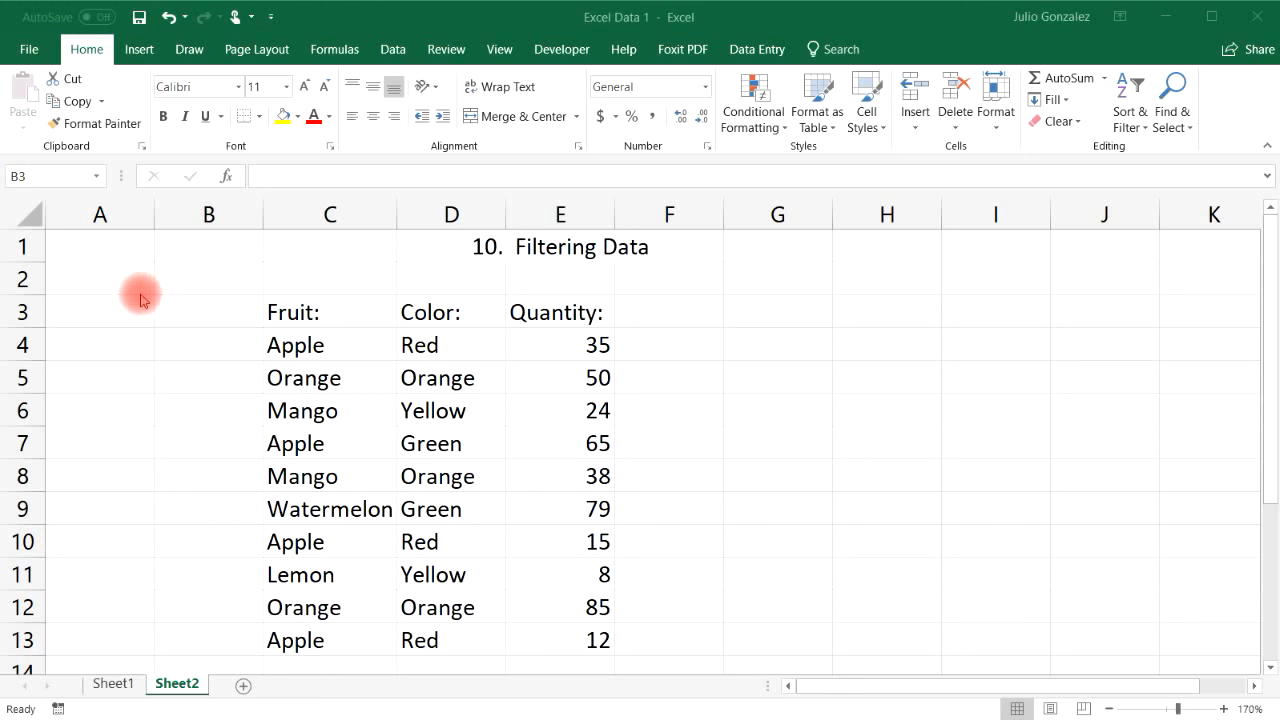
Step: Convert the fruit data in C3:E13 into a table that uses the first row as headers
left_click_drag(303, 305, 558, 629)
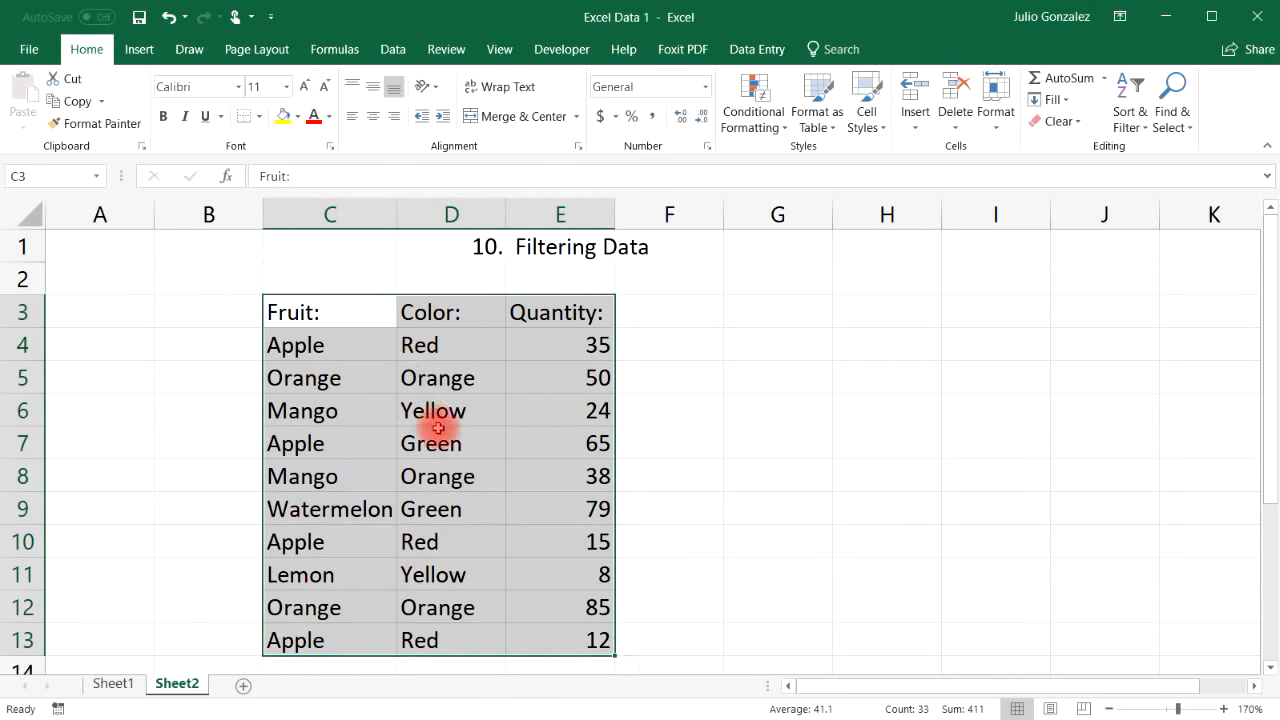
left_click(139, 50)
left_click(163, 100)
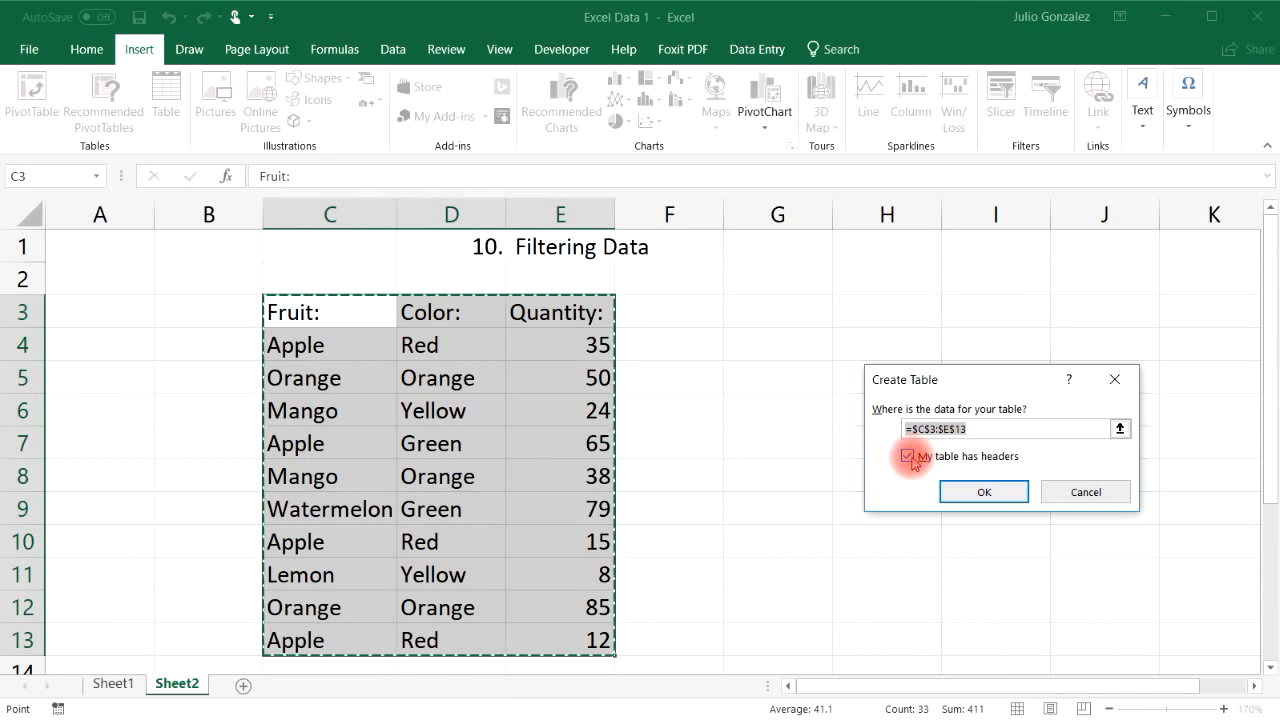
left_click(983, 489)
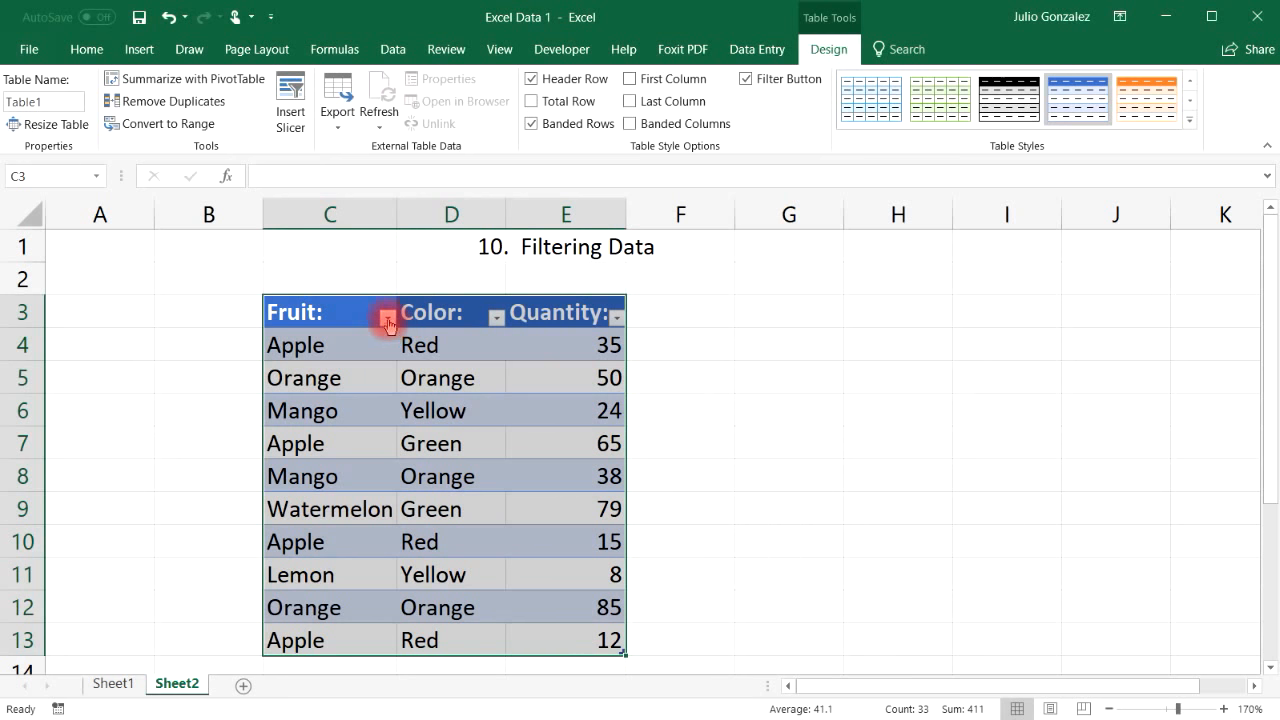
Step: Filter the Fruit column of the table to show only Apple
left_click(387, 318)
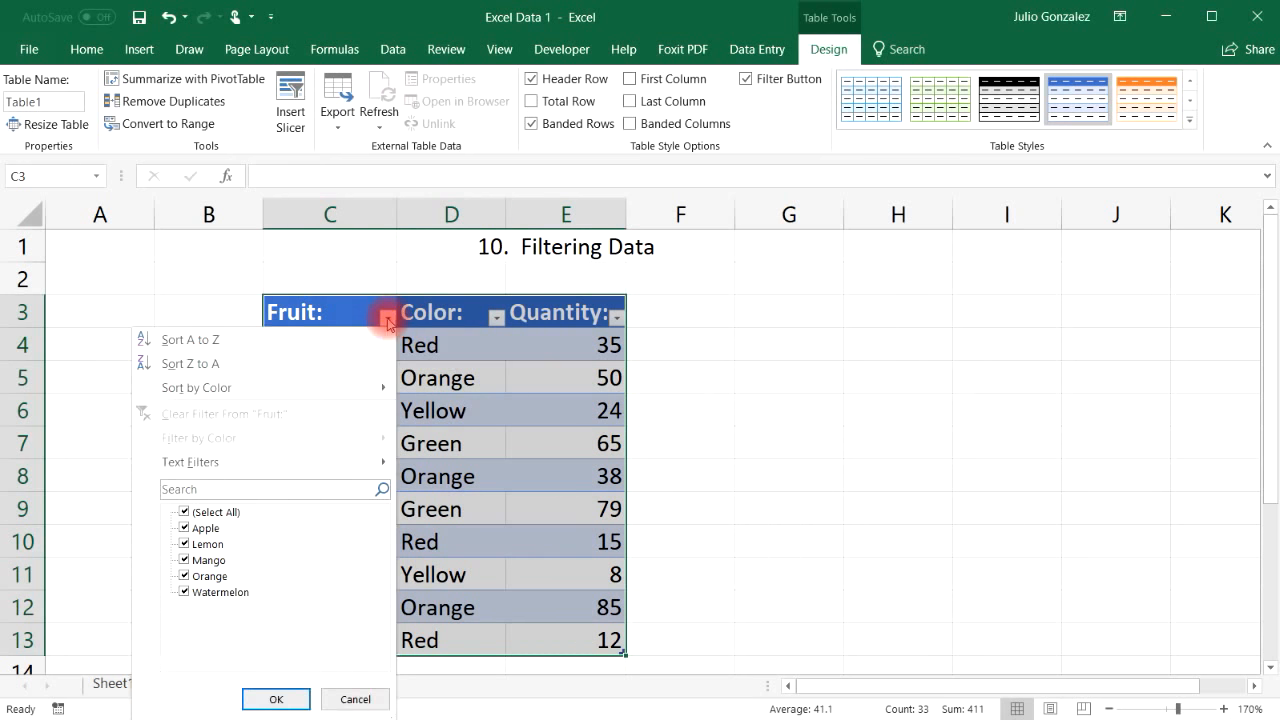
left_click(184, 511)
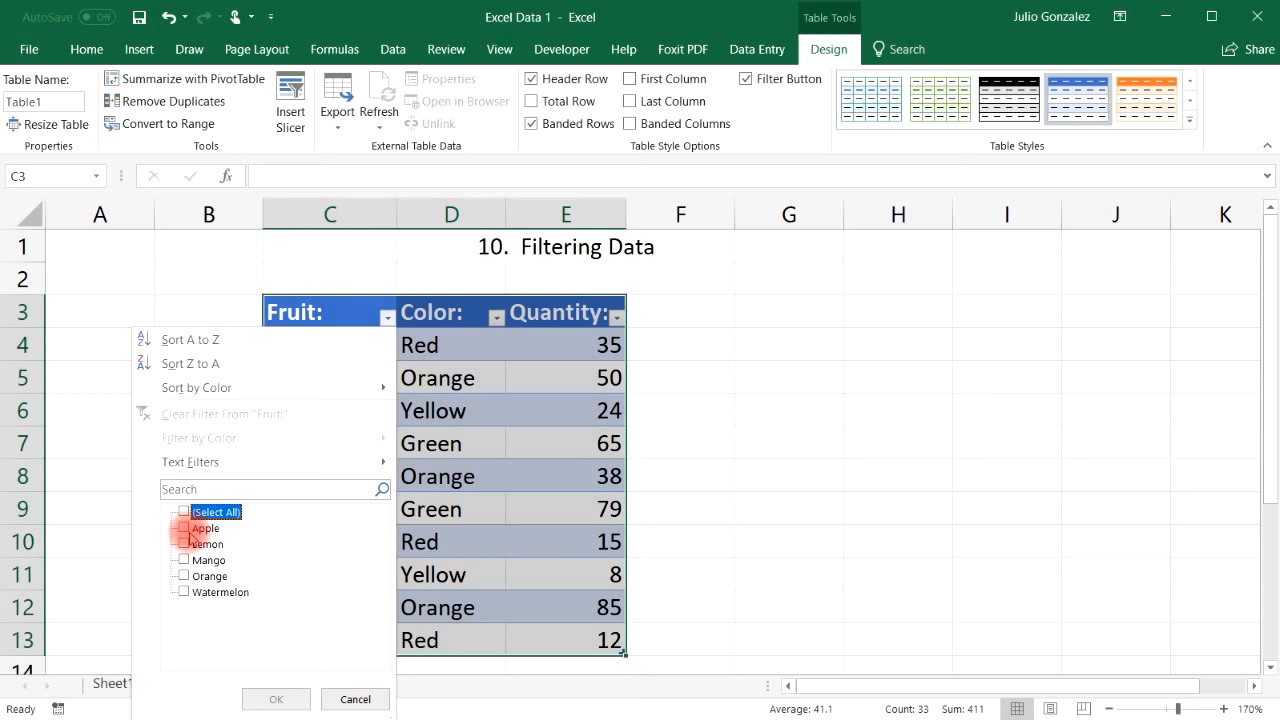
left_click(184, 528)
left_click(276, 699)
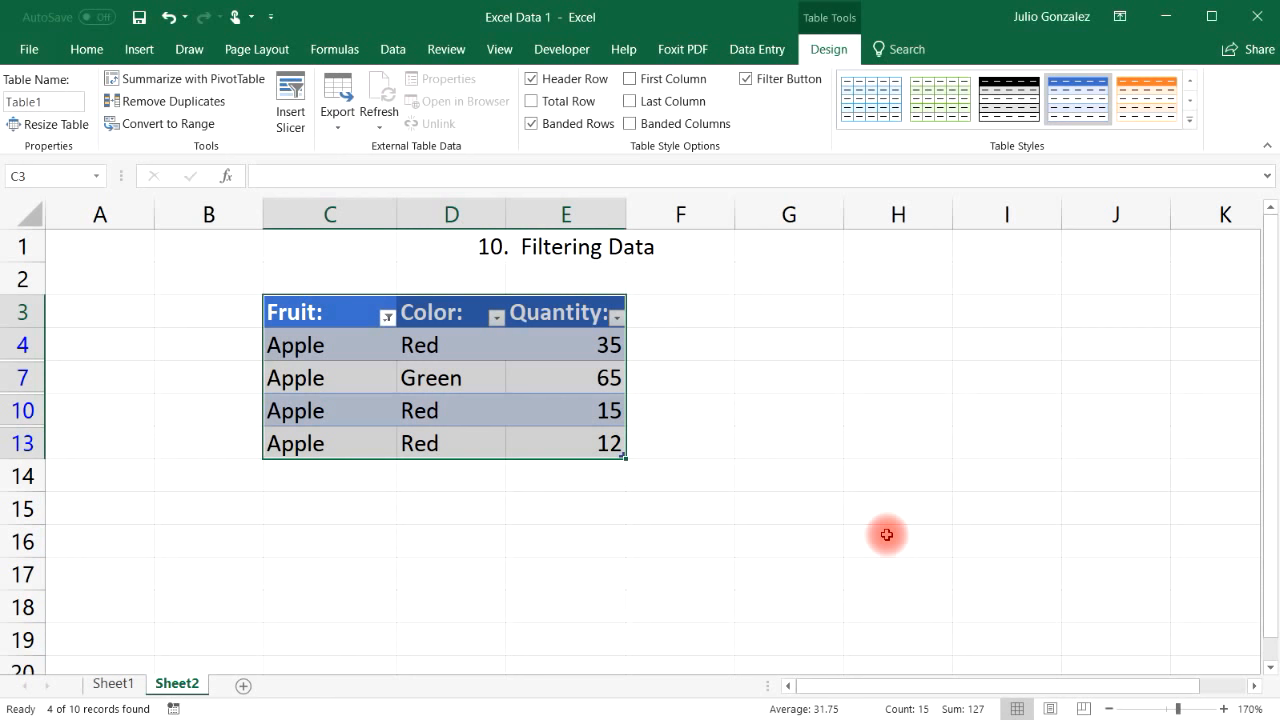
Step: Add Orange to the Fruit column filter alongside Apple, and remove Orange from it again
left_click(387, 318)
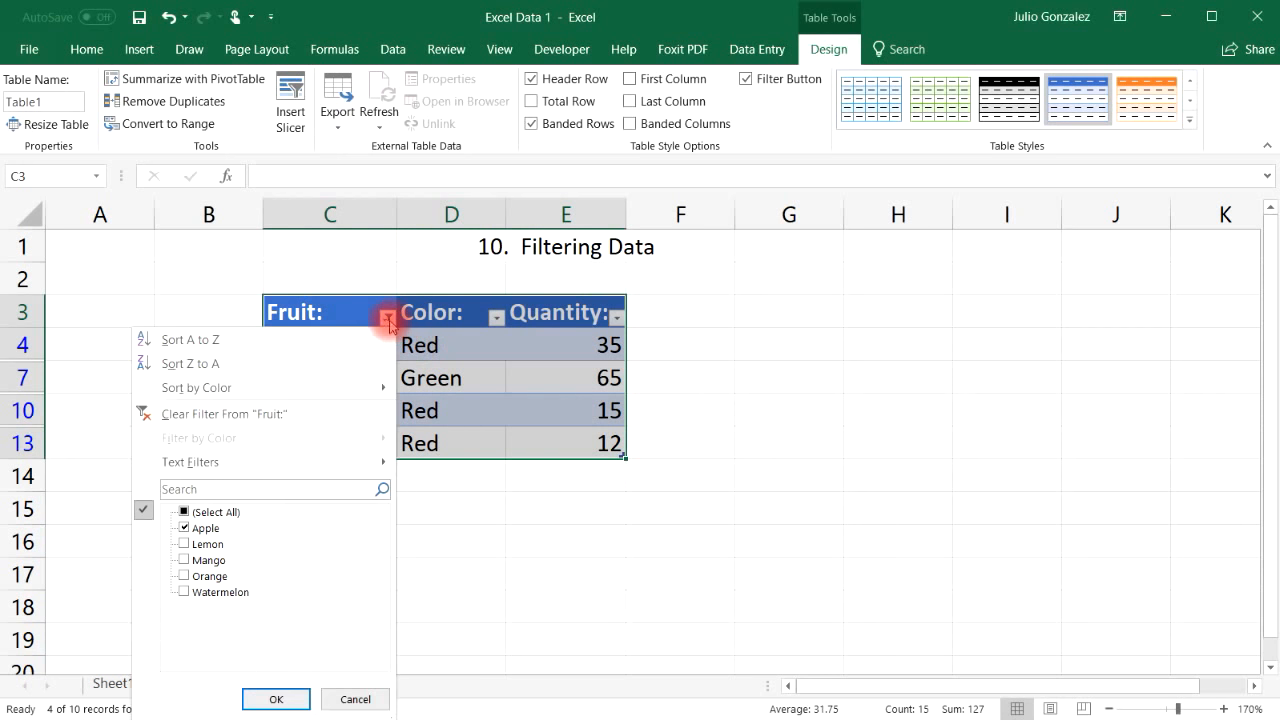
left_click(181, 577)
left_click(270, 697)
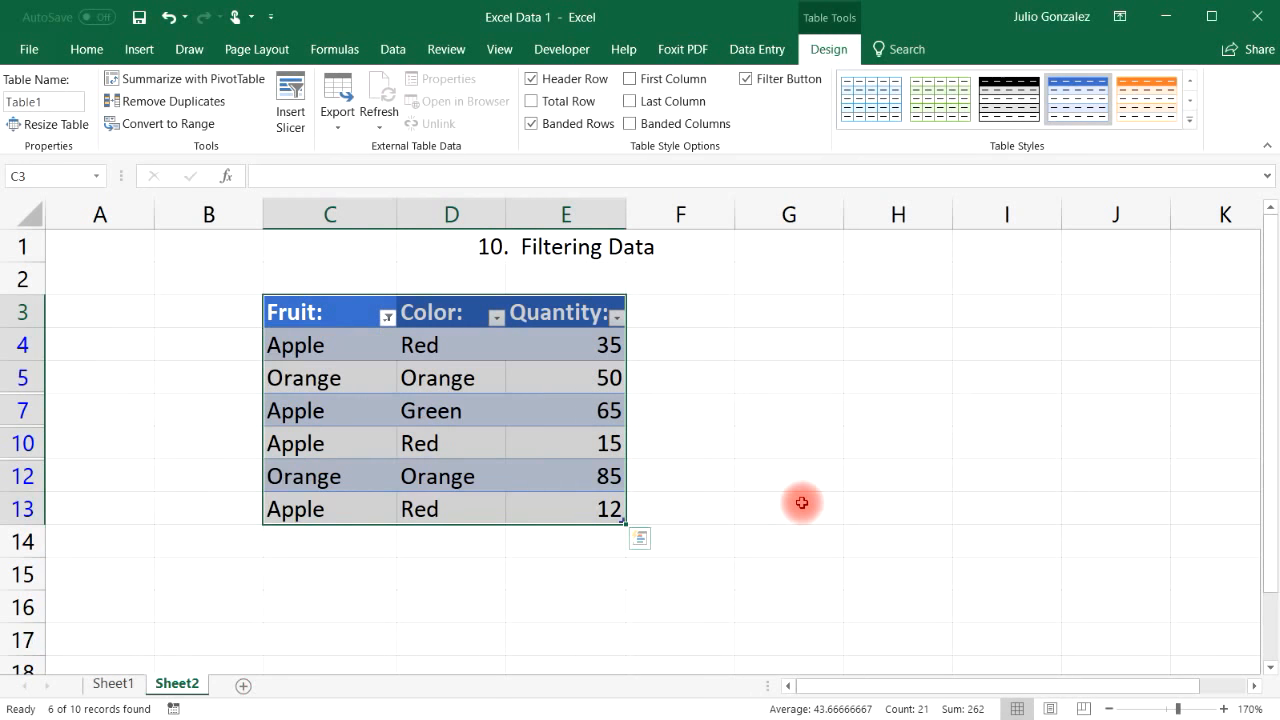
left_click(387, 317)
left_click(183, 576)
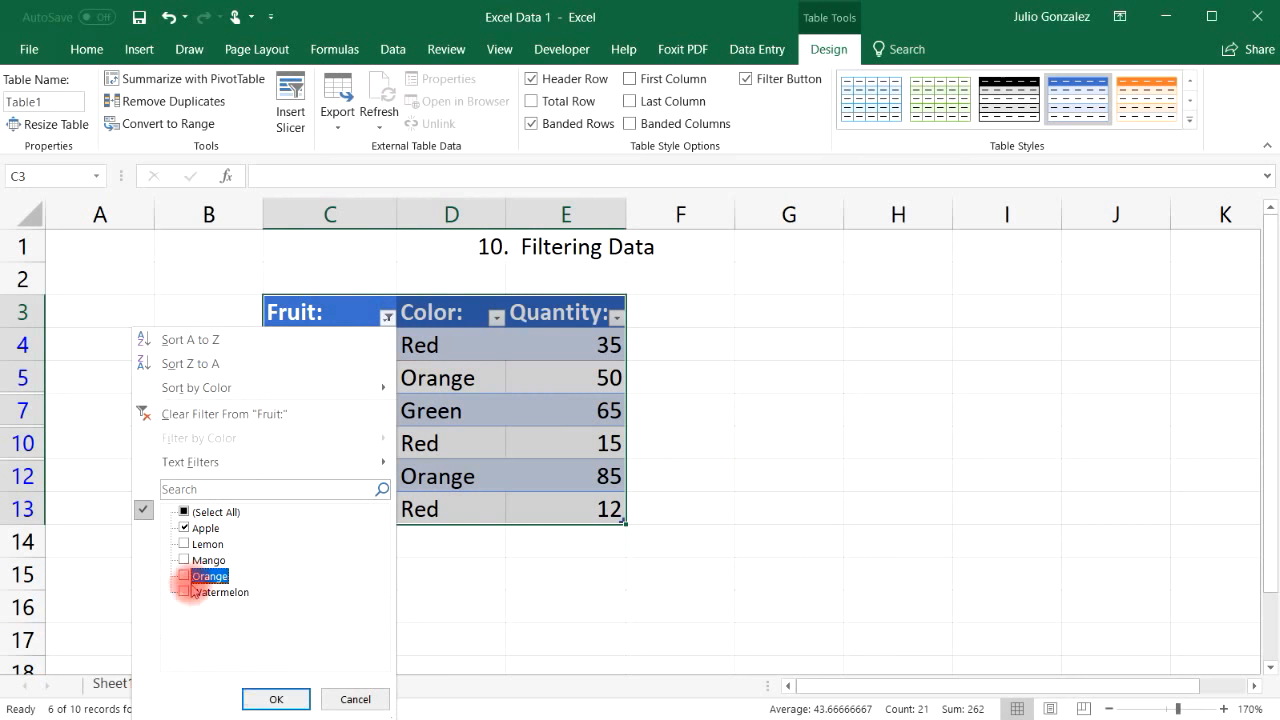
left_click(260, 697)
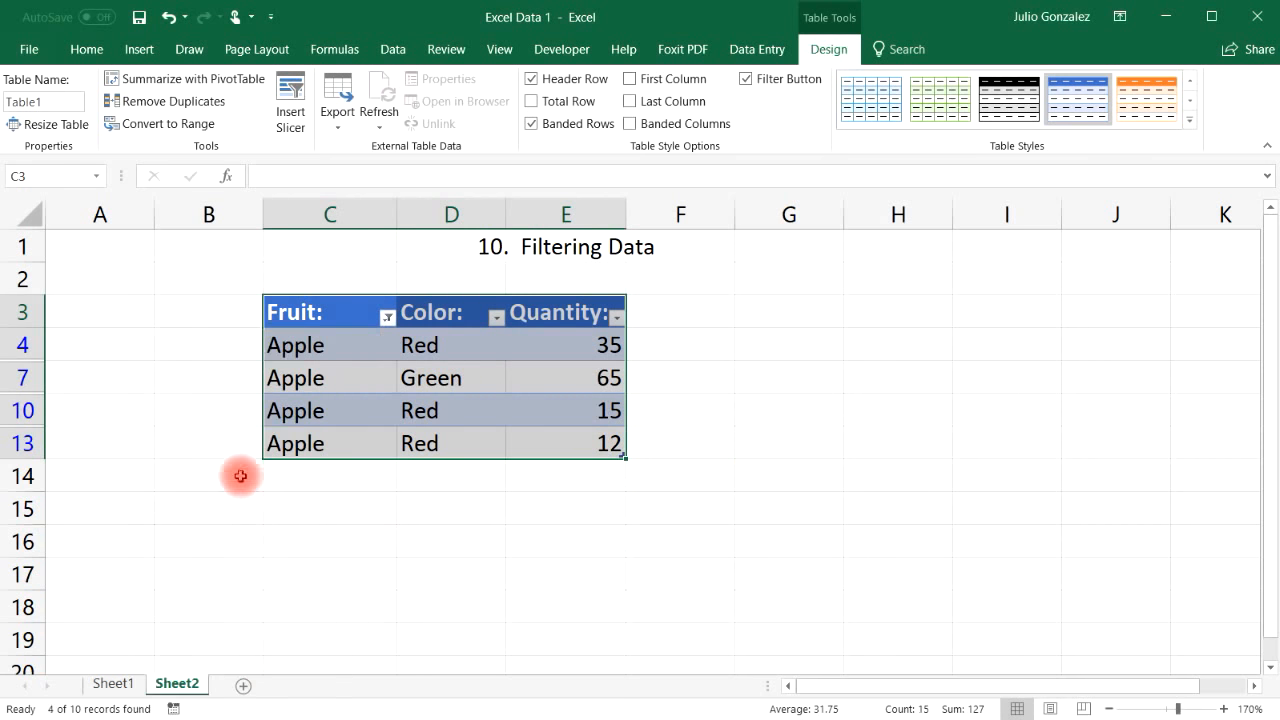
Step: Filter the Color column to Green only, and include Watermelon alongside Apple in the Fruit filter
left_click(496, 318)
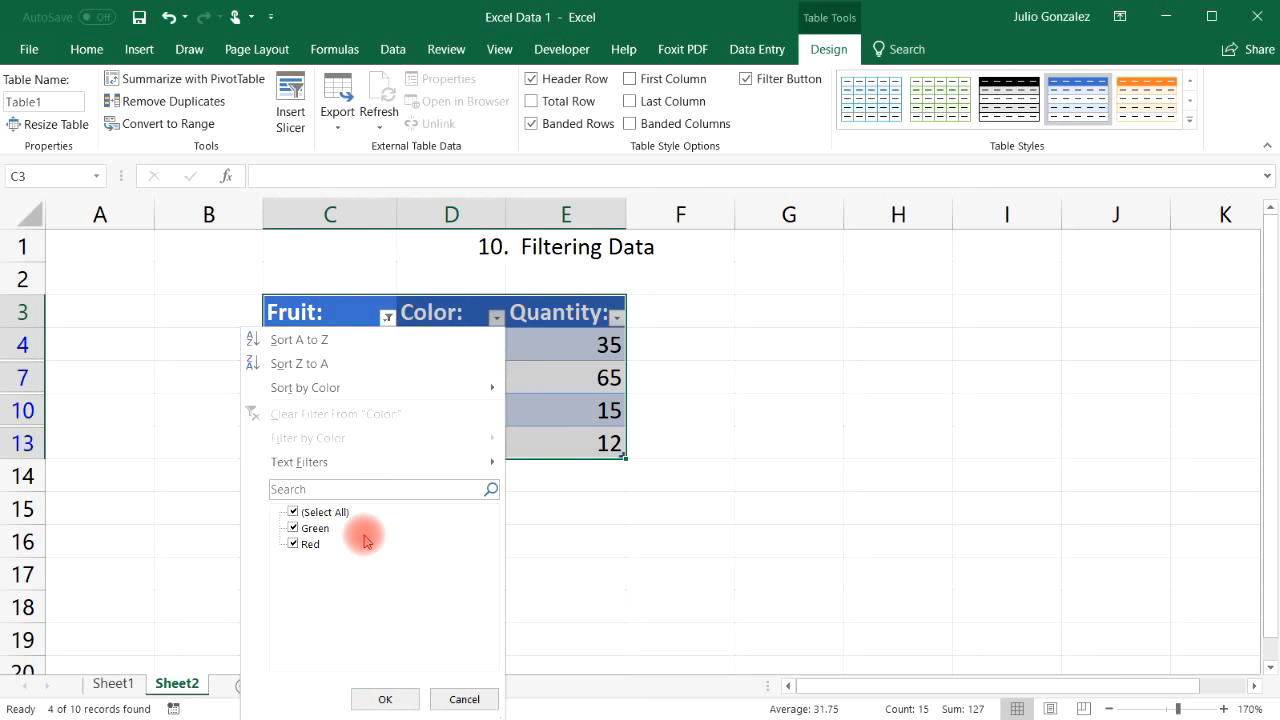
left_click(292, 544)
left_click(380, 698)
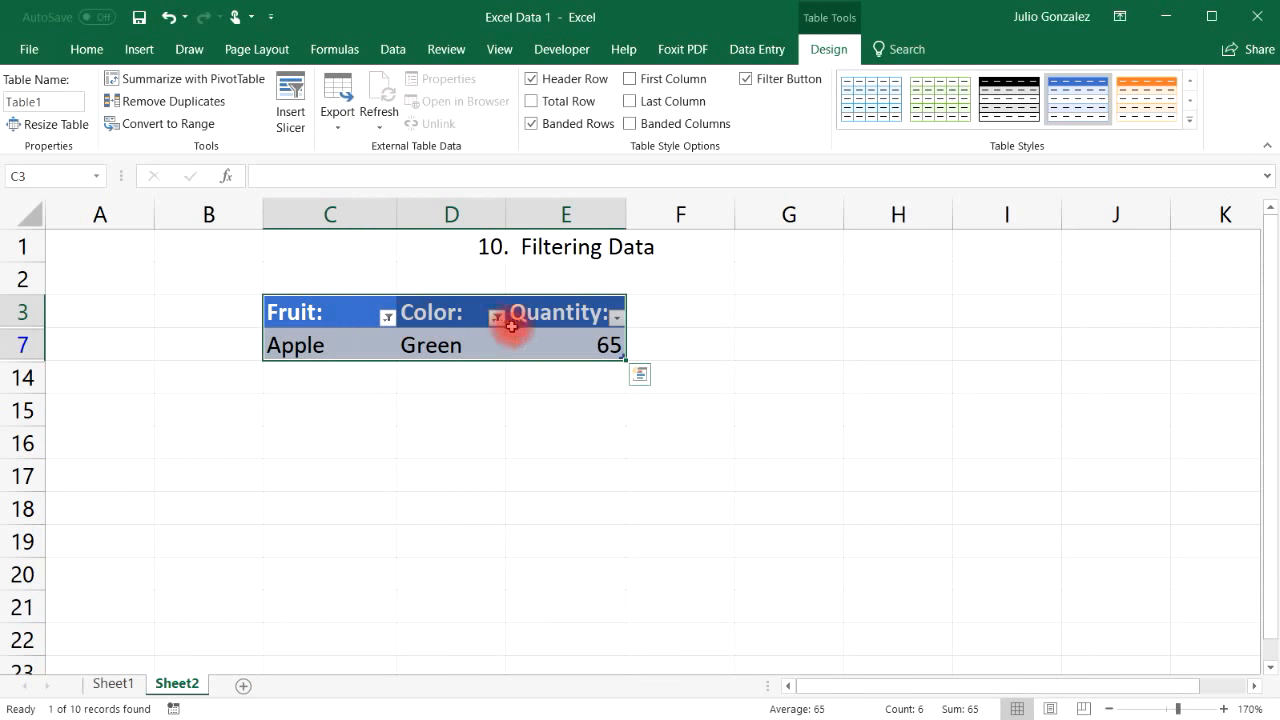
left_click(387, 317)
mouse_move(305, 466)
left_click(182, 543)
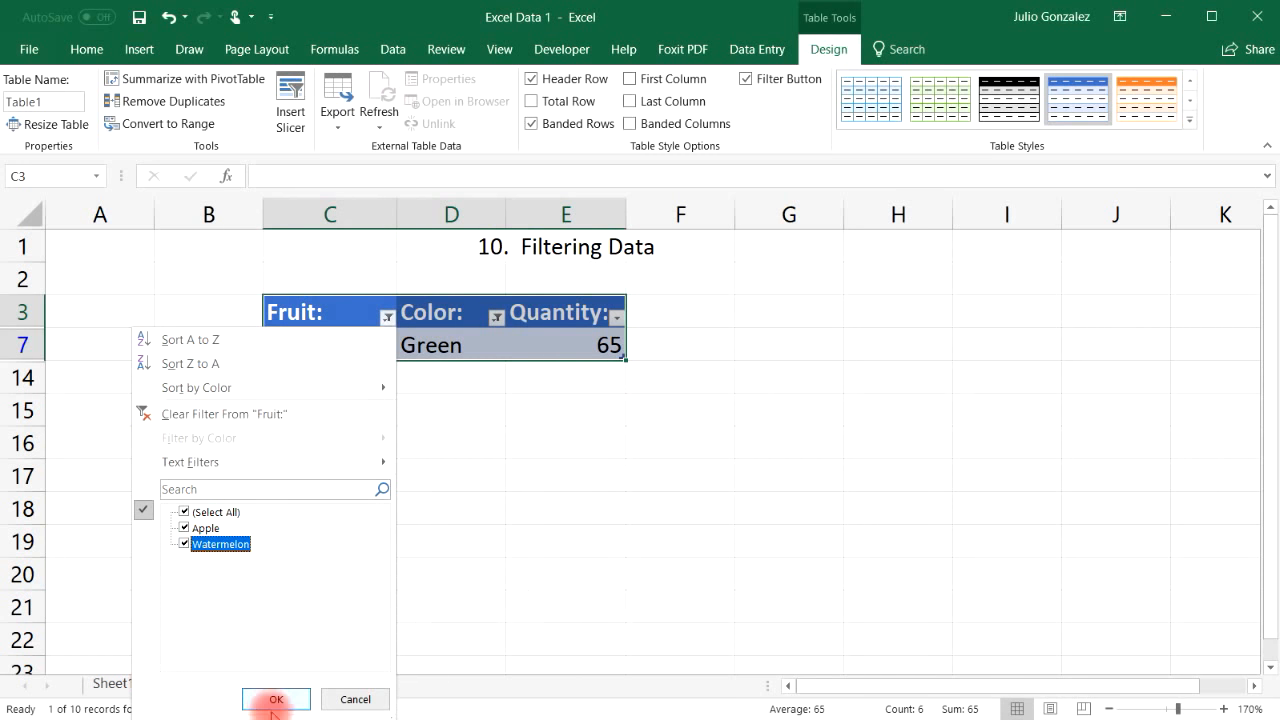
left_click(276, 698)
Step: Reselect all colors in the Color filter and keep all fruits selected in the Fruit filter
left_click(496, 317)
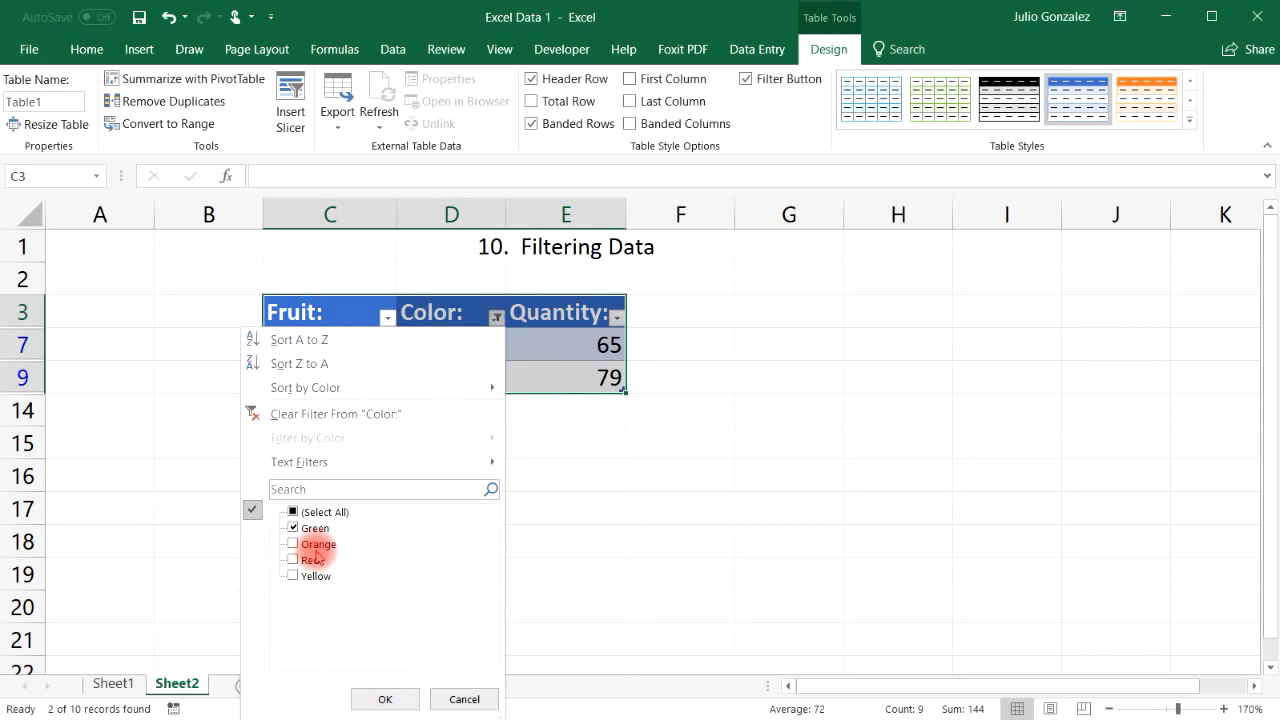
left_click(289, 512)
left_click(384, 698)
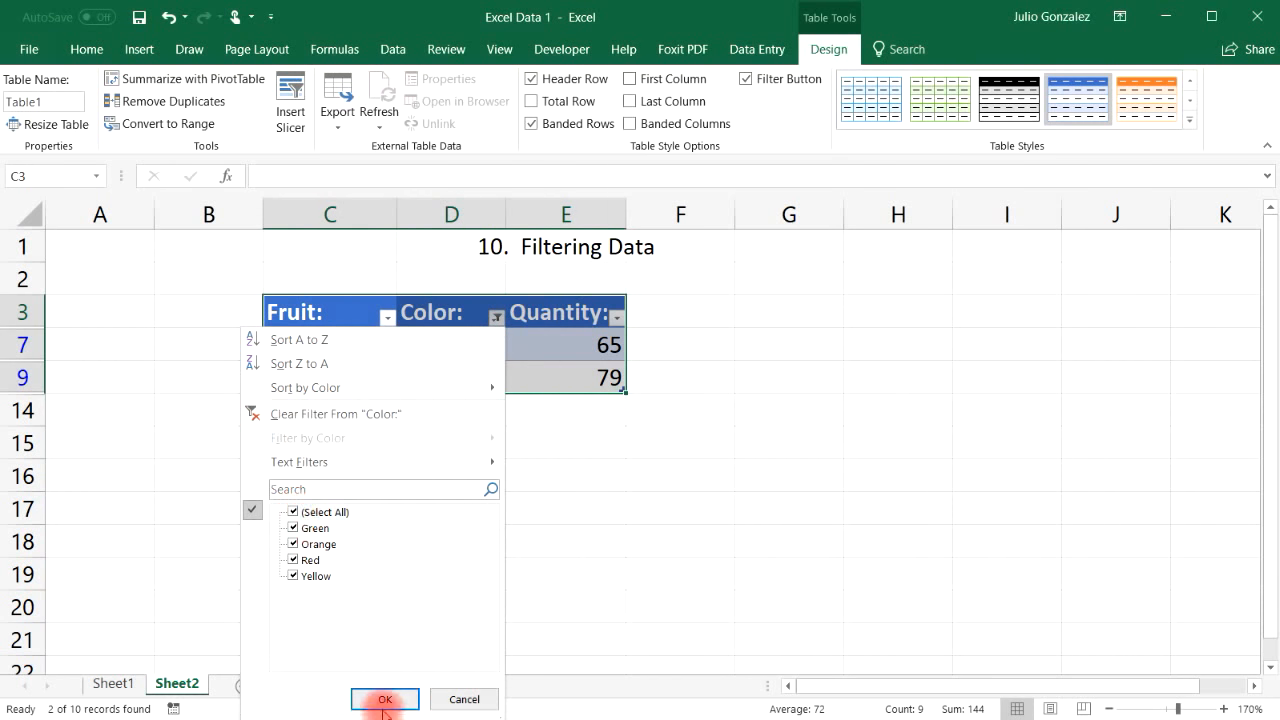
left_click(387, 320)
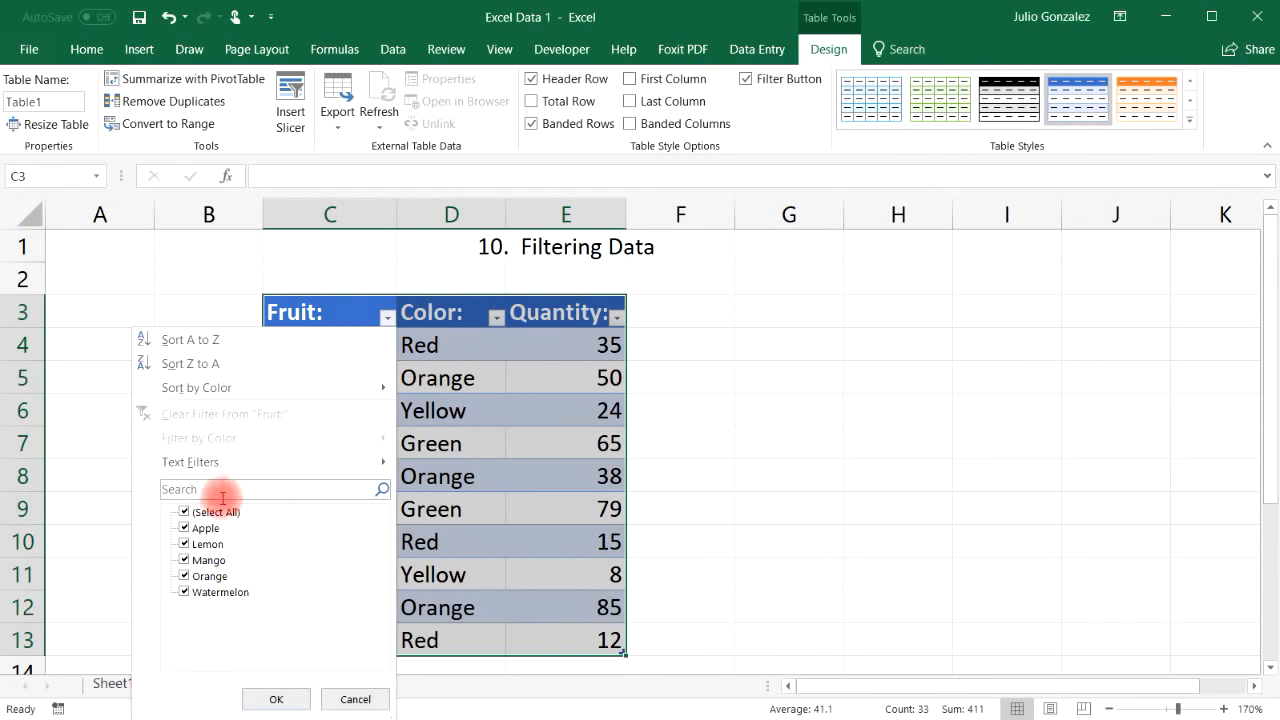
left_click(278, 699)
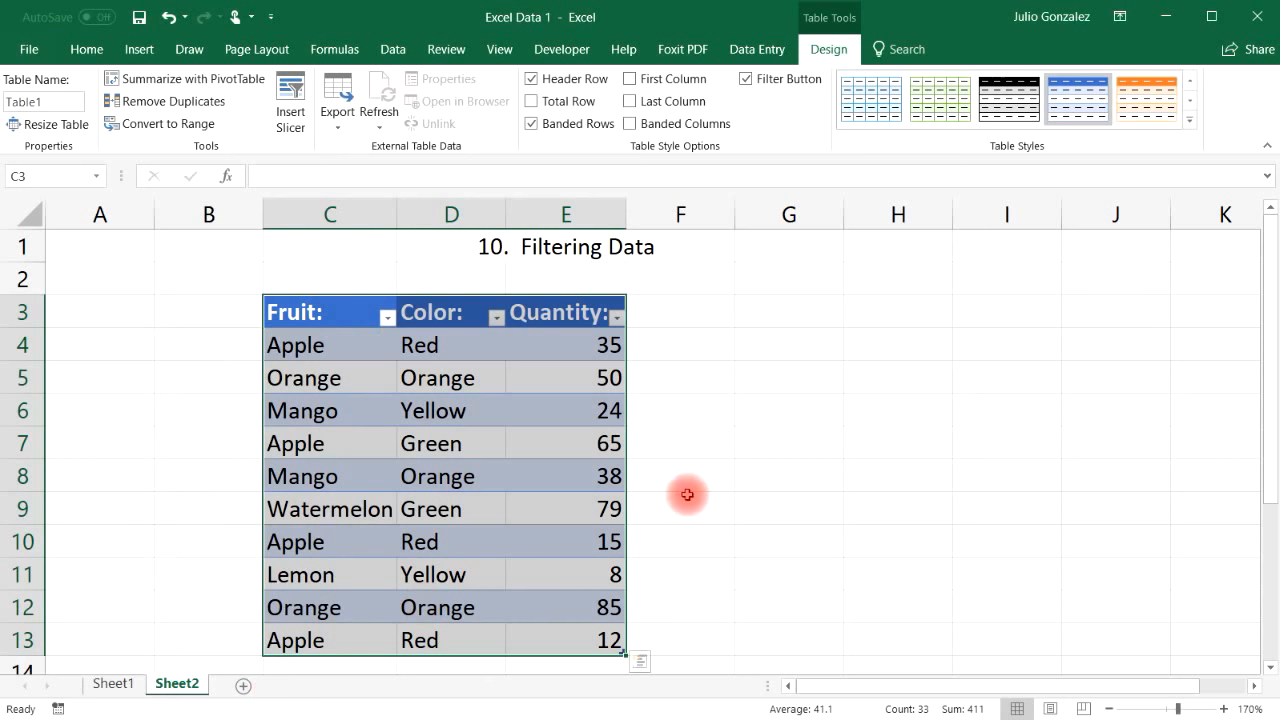
Step: Apply a Between number filter to the Quantity column, from 20 to 50 inclusive
left_click(616, 317)
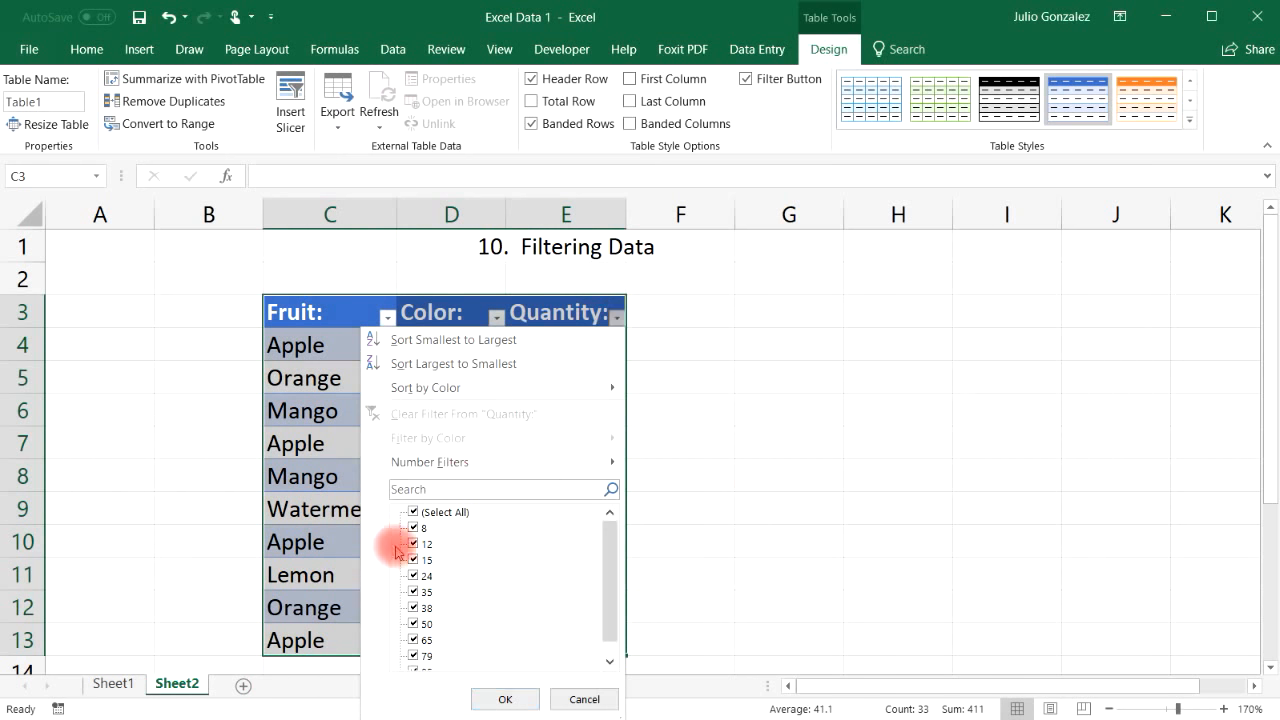
left_click(413, 513)
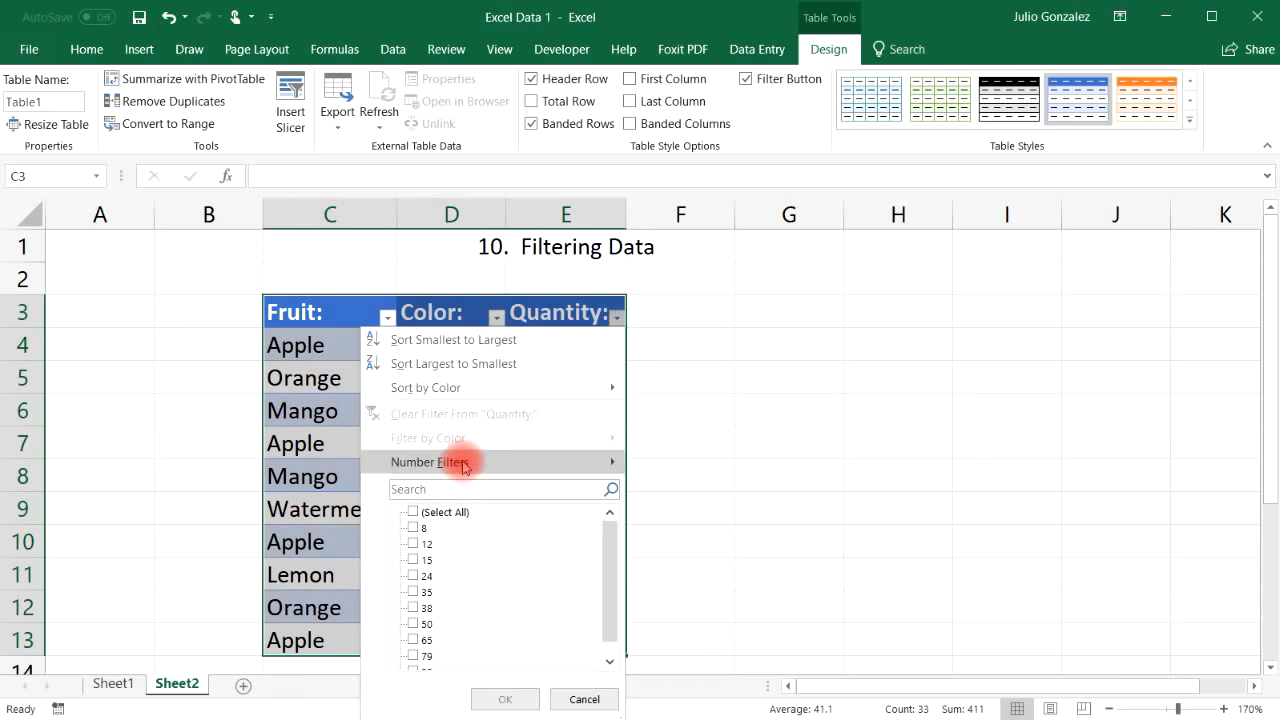
mouse_move(463, 467)
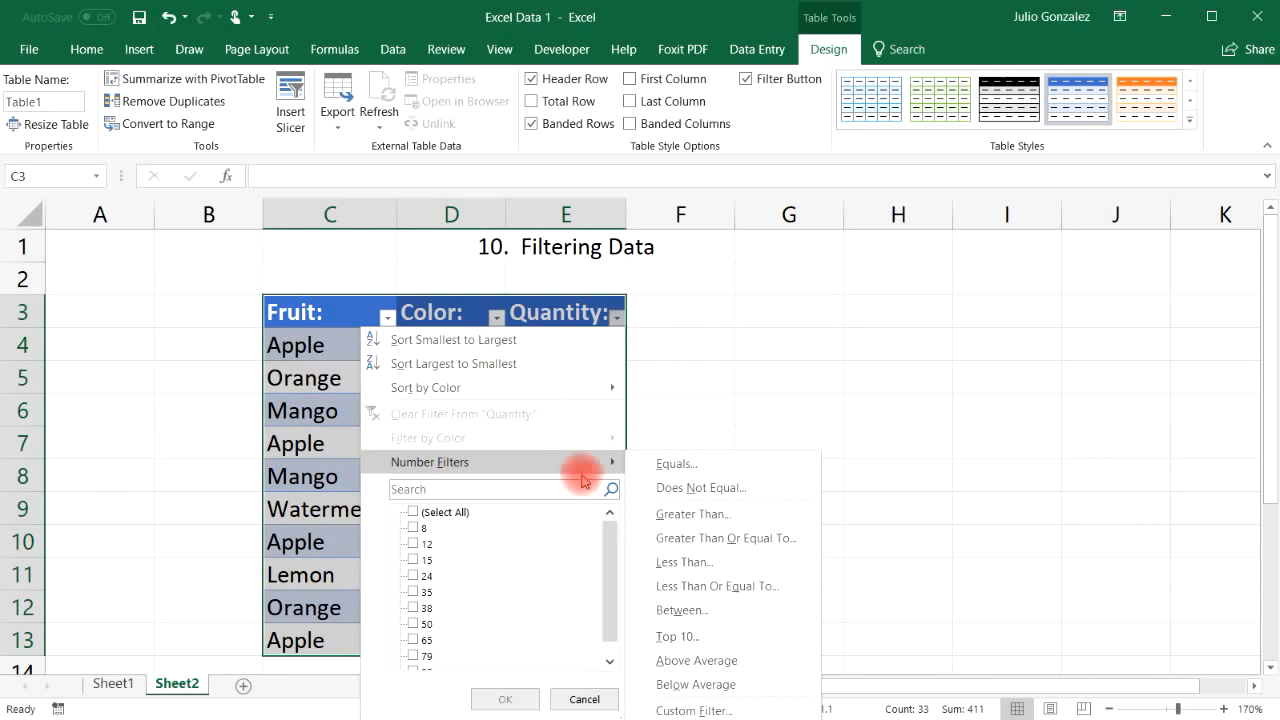
left_click(726, 605)
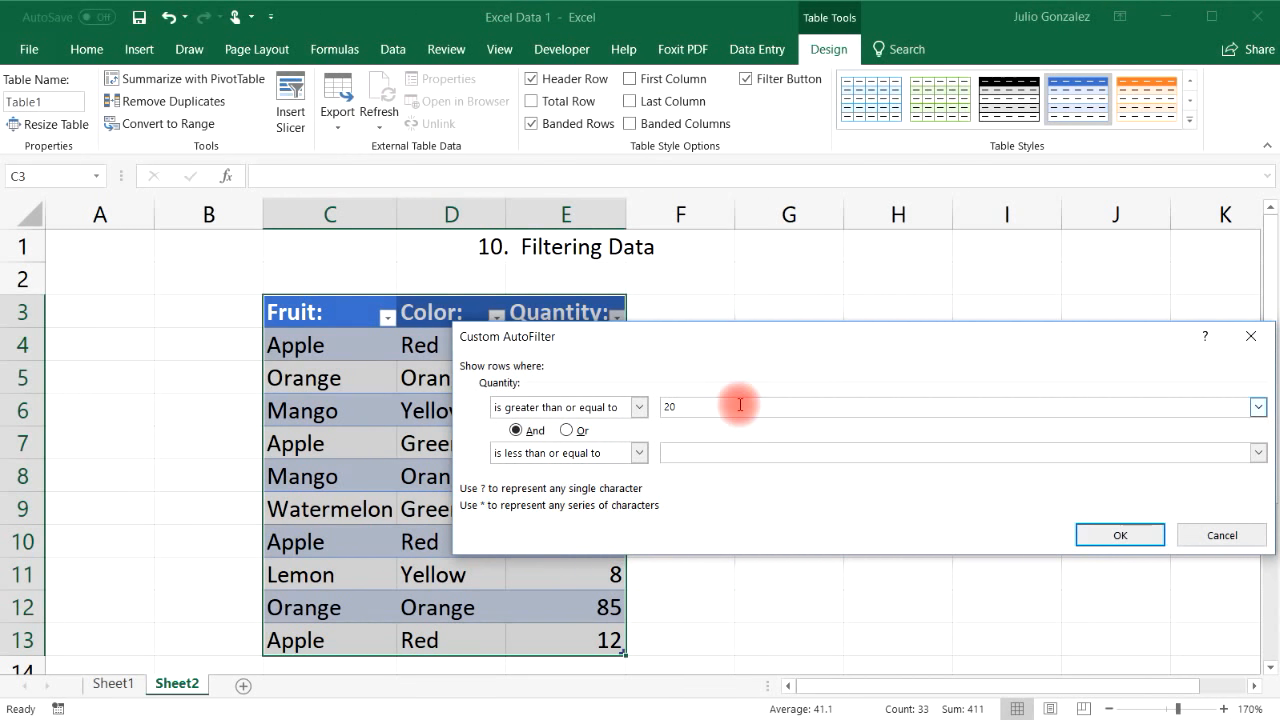
left_click(753, 455)
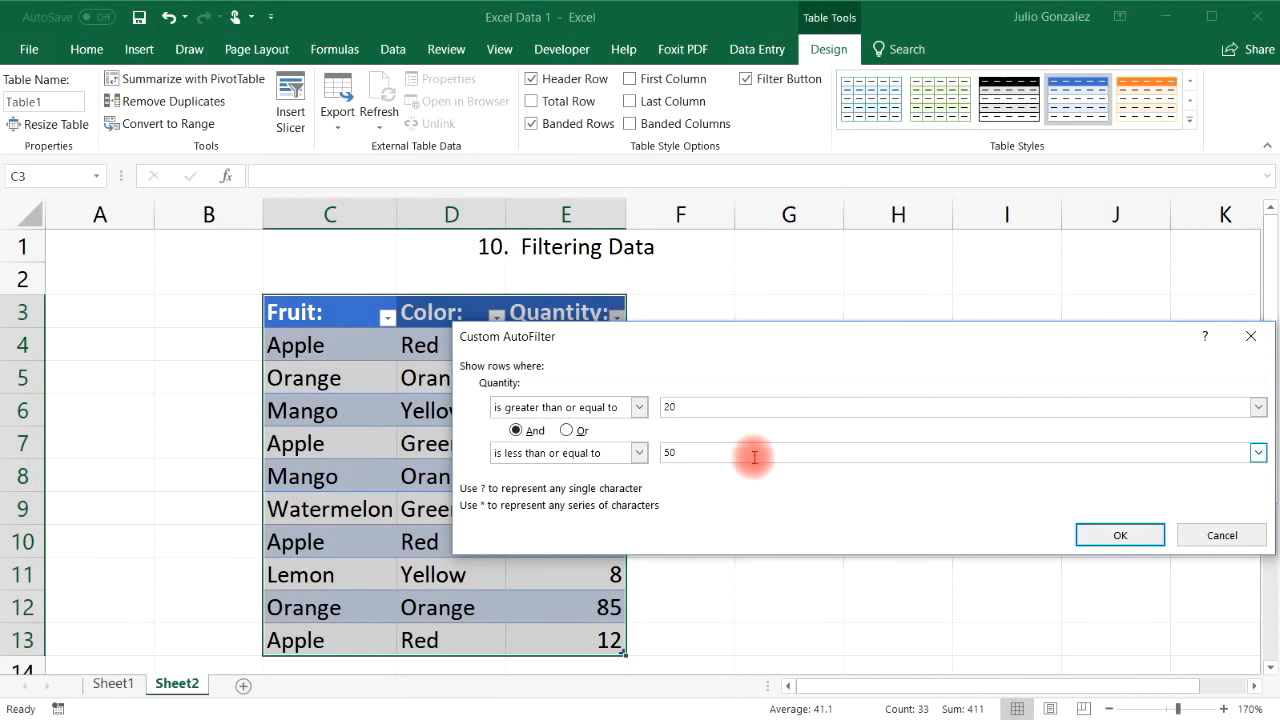
left_click(1128, 533)
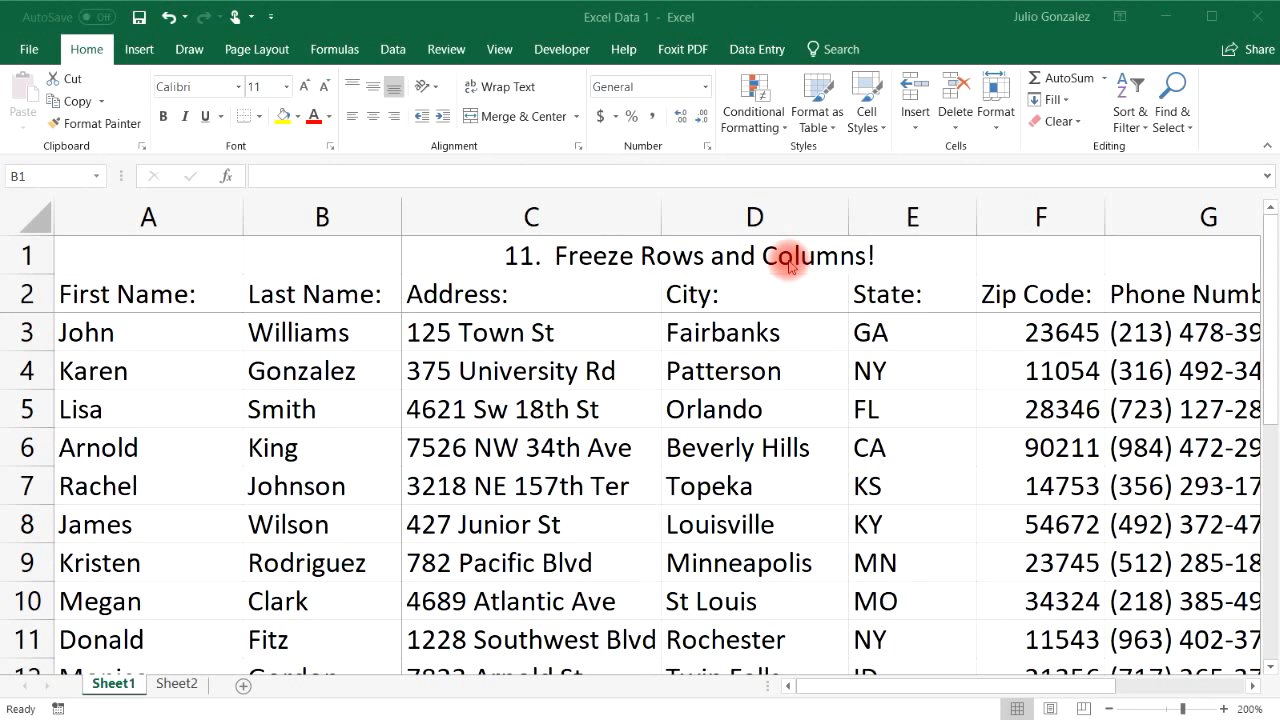
Step: Delete row 1 containing the title "11. Freeze Rows and Columns!" above the address list headers
left_click(38, 254)
right_click(35, 254)
left_click(80, 410)
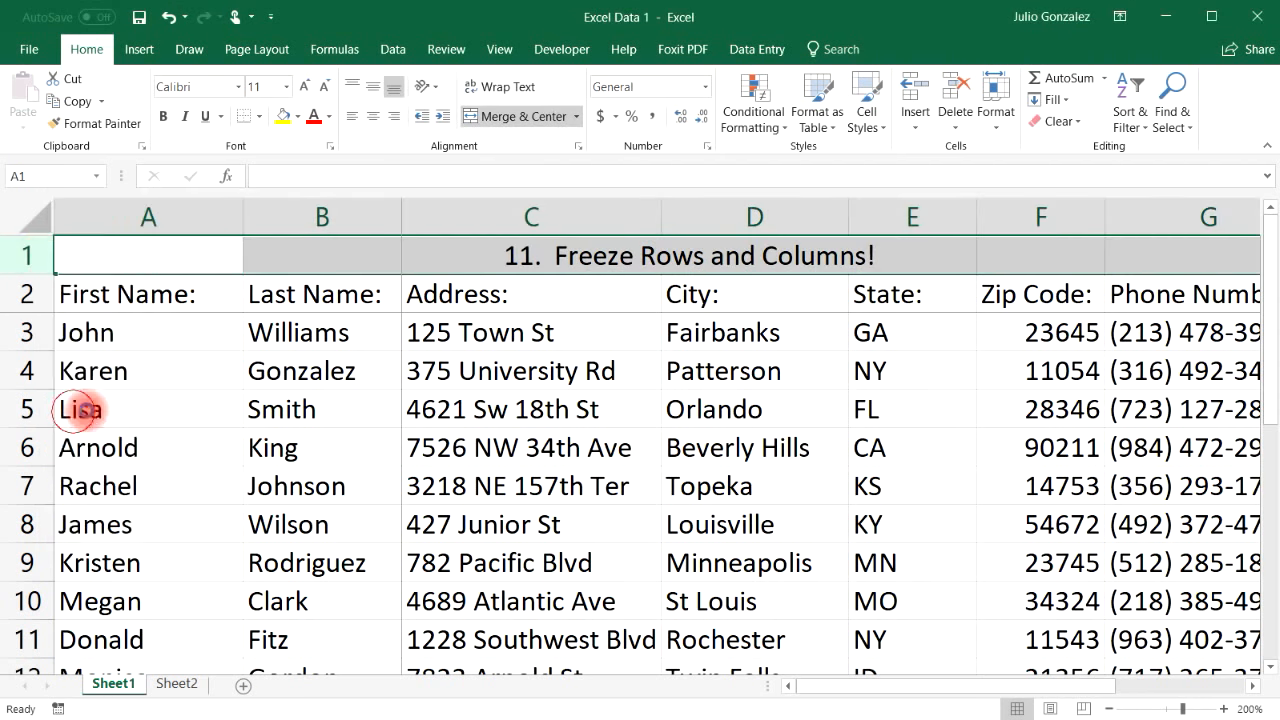
Step: Freeze the top row of the address list so the header row stays fixed
left_click(385, 322)
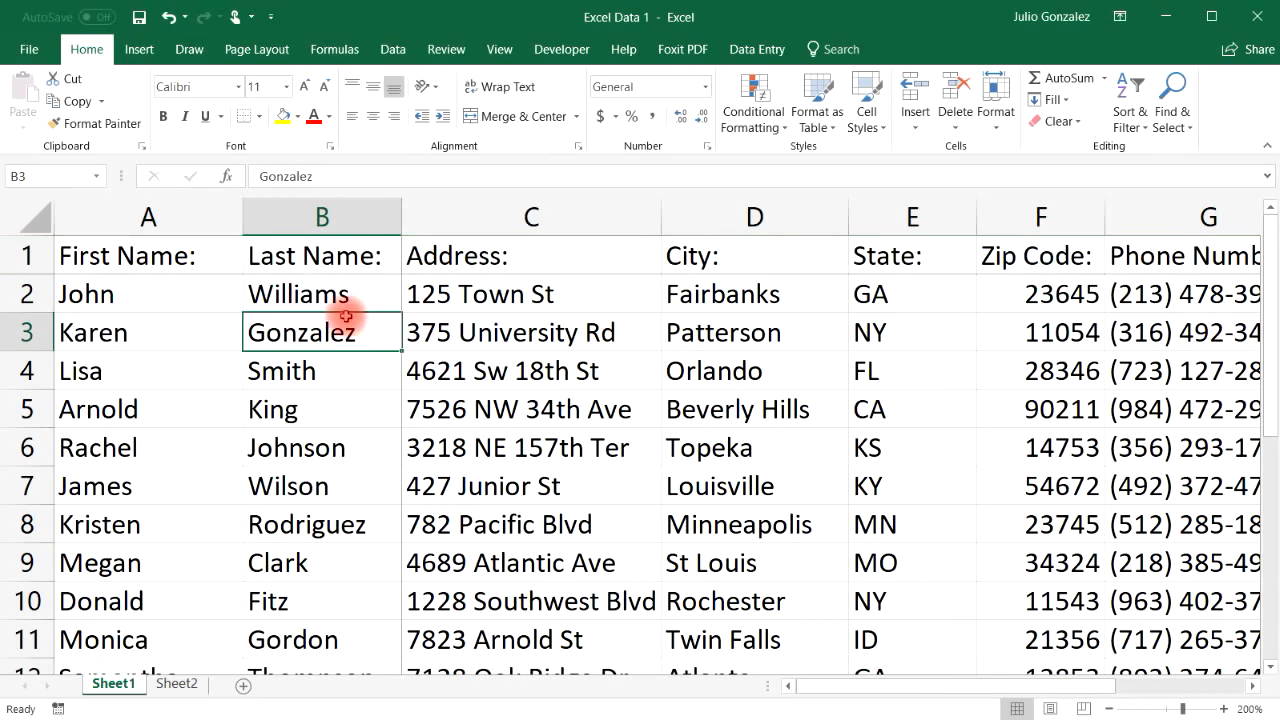
left_click(224, 293)
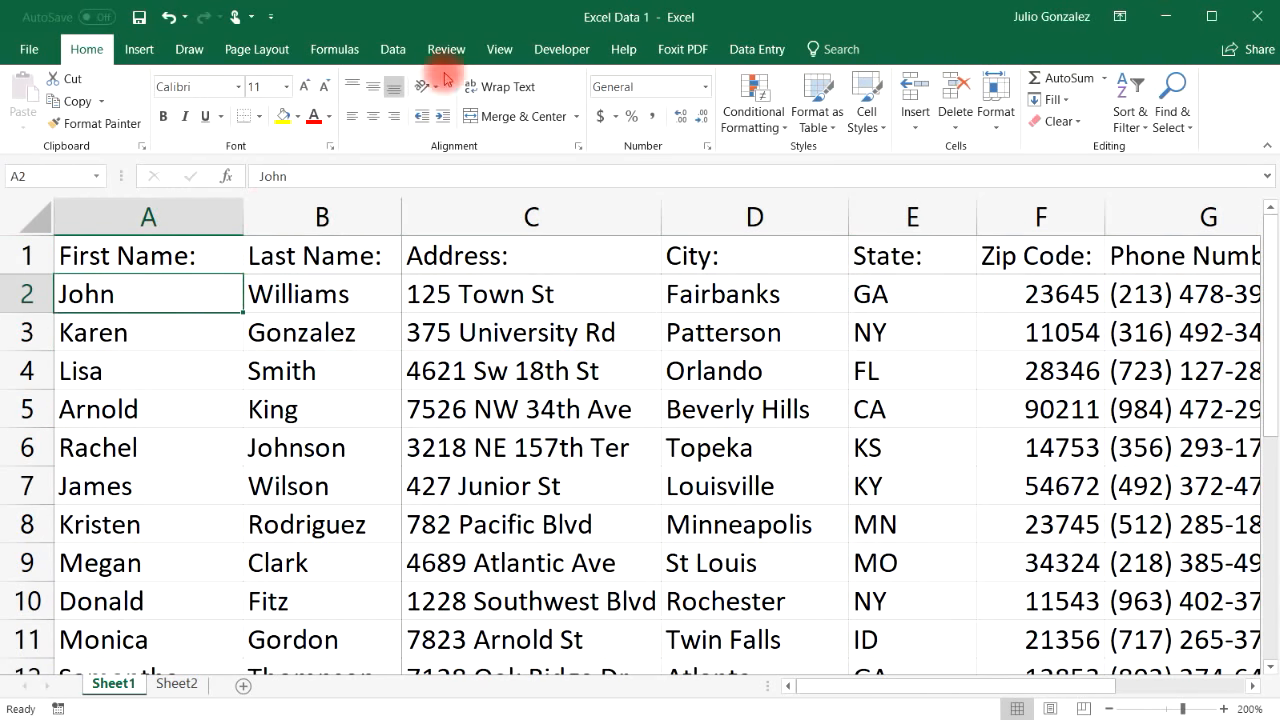
left_click(515, 54)
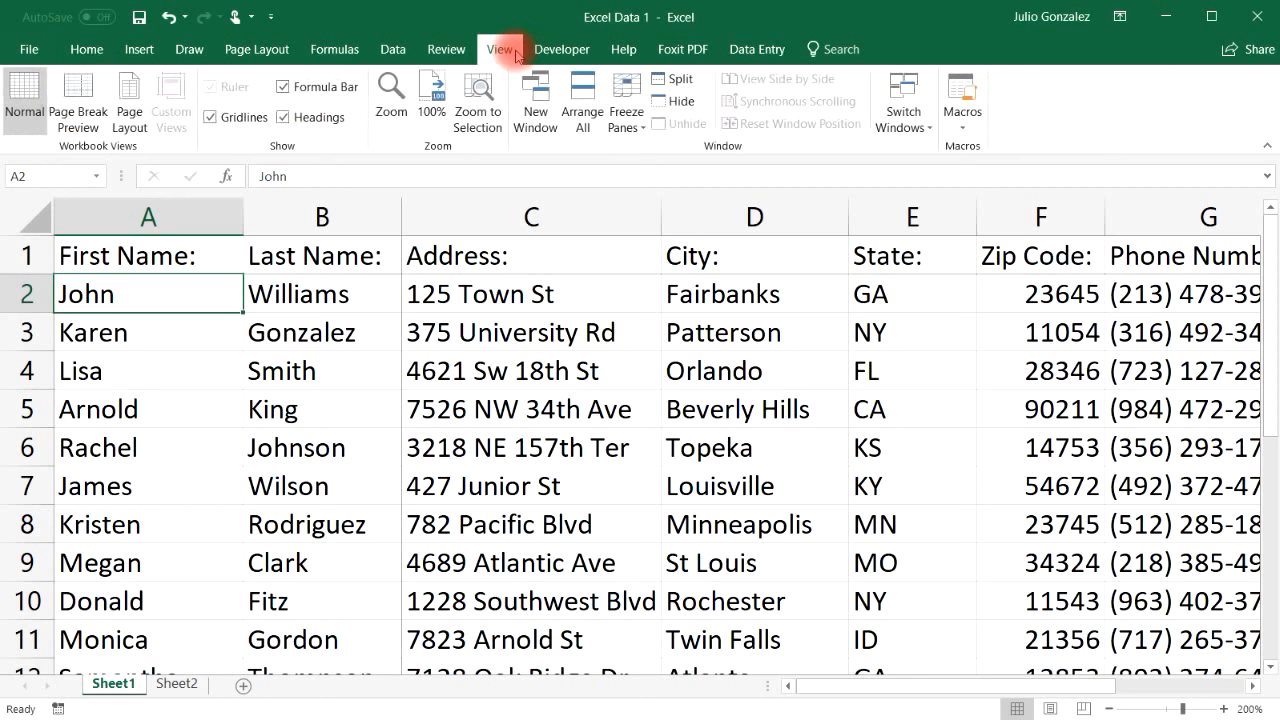
left_click(640, 116)
left_click(625, 244)
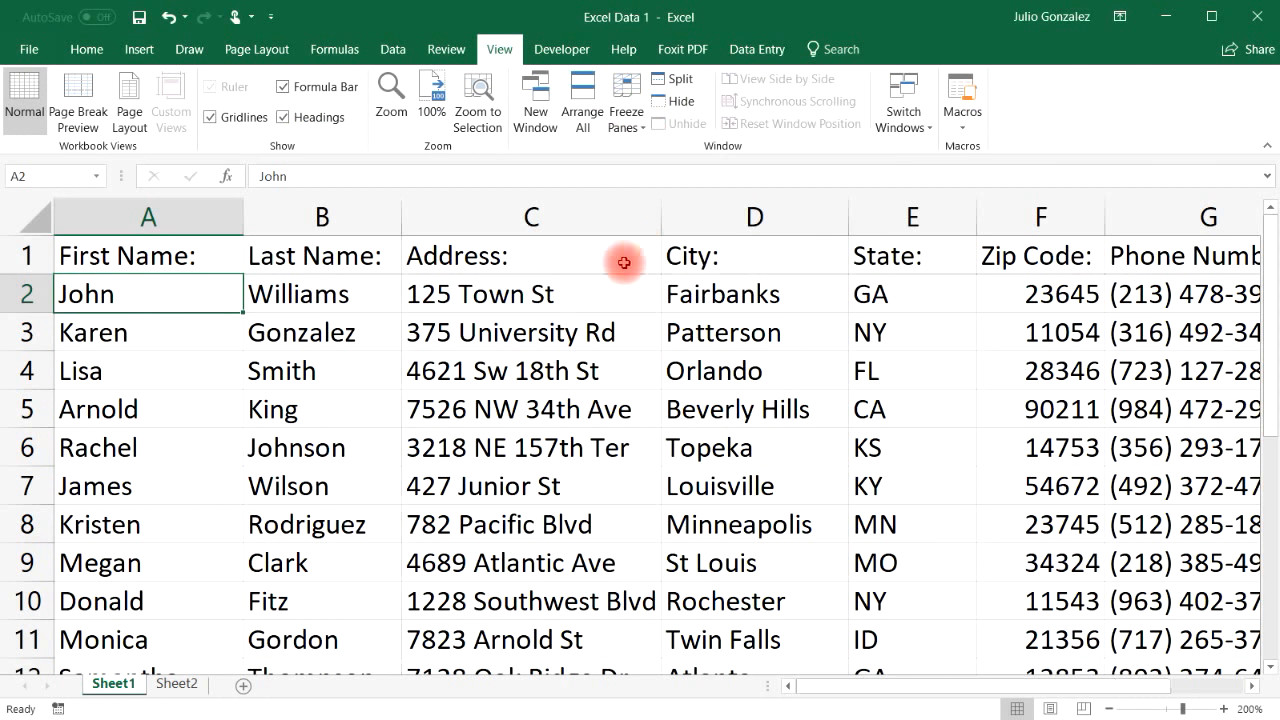
Step: Examine the row 15 record further down the list, from first name through zip code, against the frozen headers
left_click_drag(1274, 290, 1258, 495)
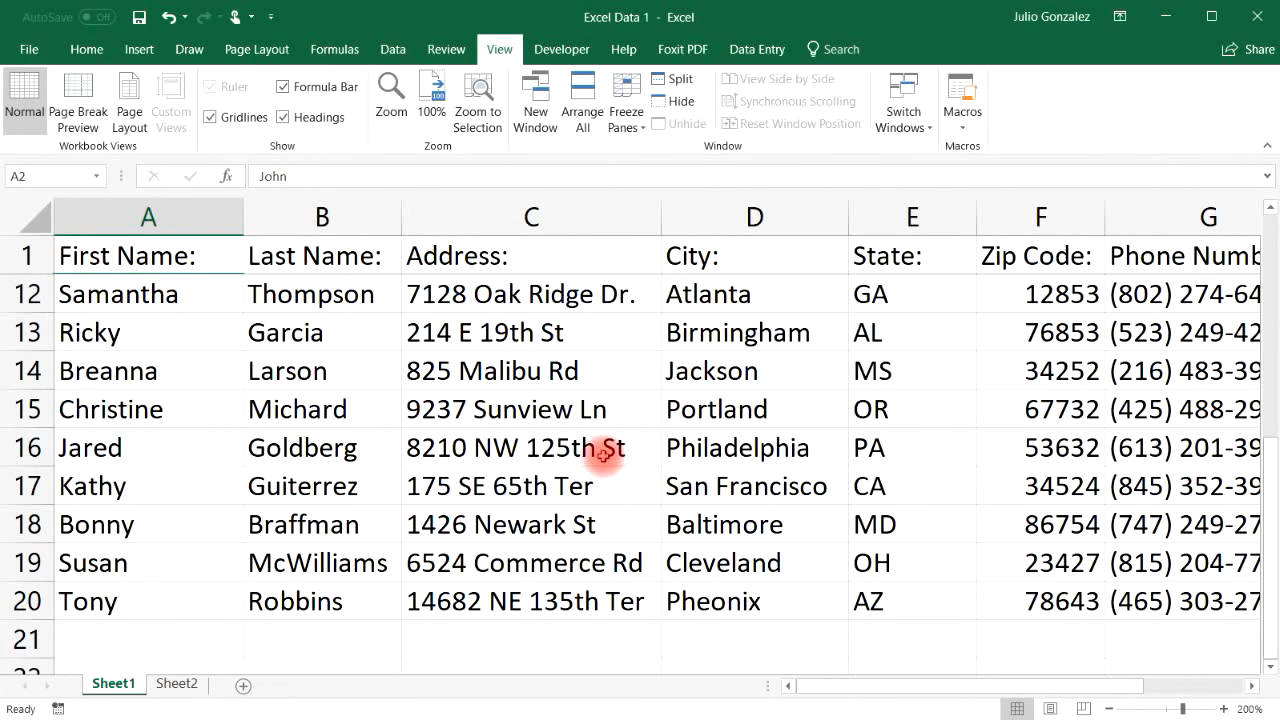
left_click(727, 407)
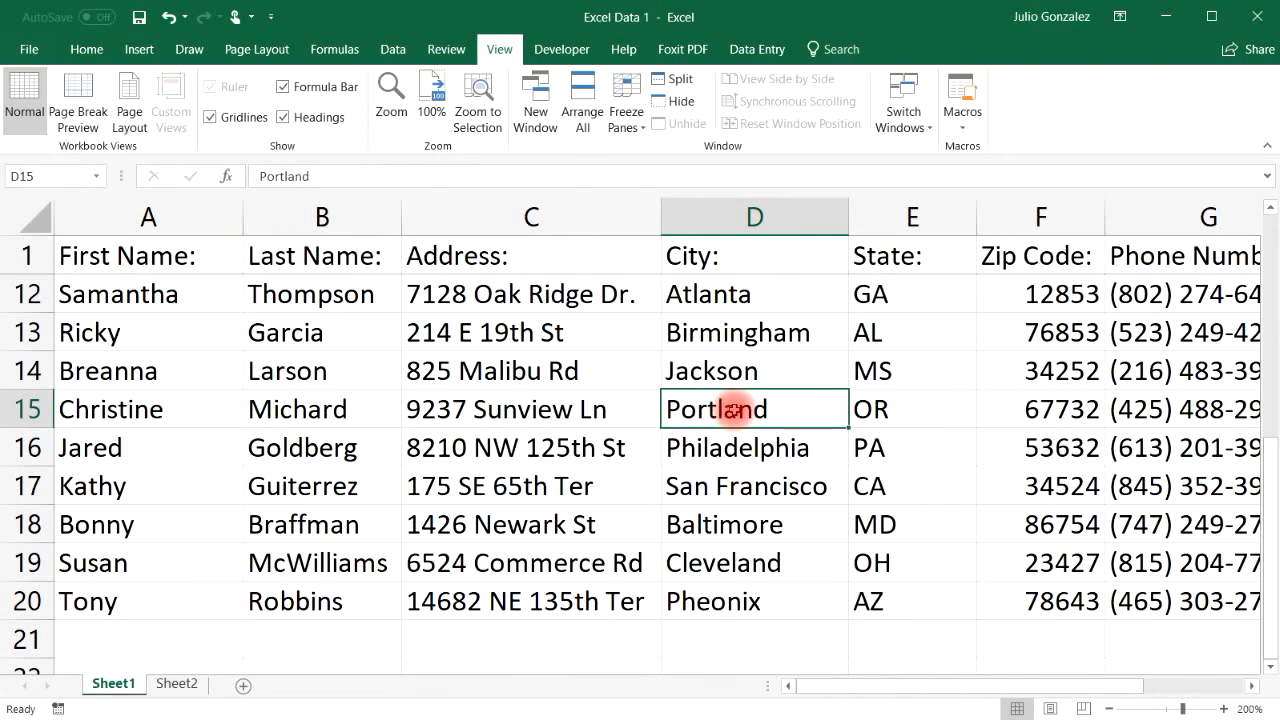
left_click(95, 410)
left_click(719, 410)
left_click(871, 409)
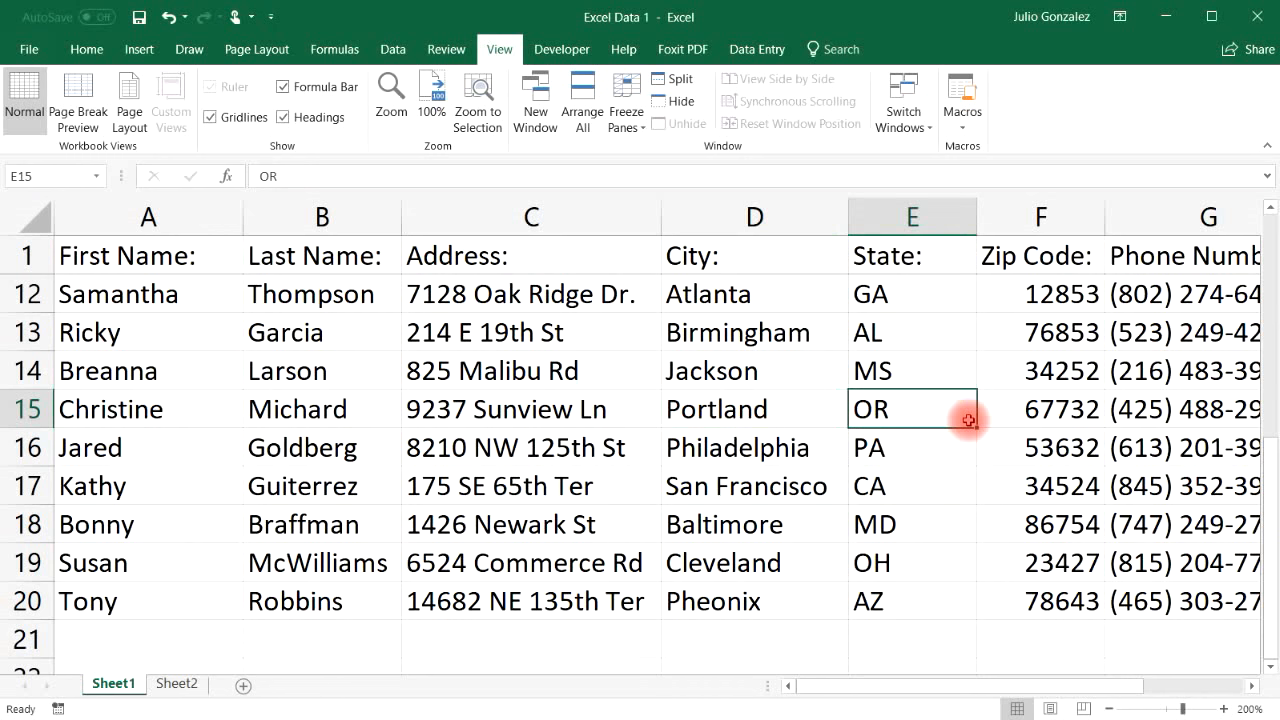
left_click(1063, 410)
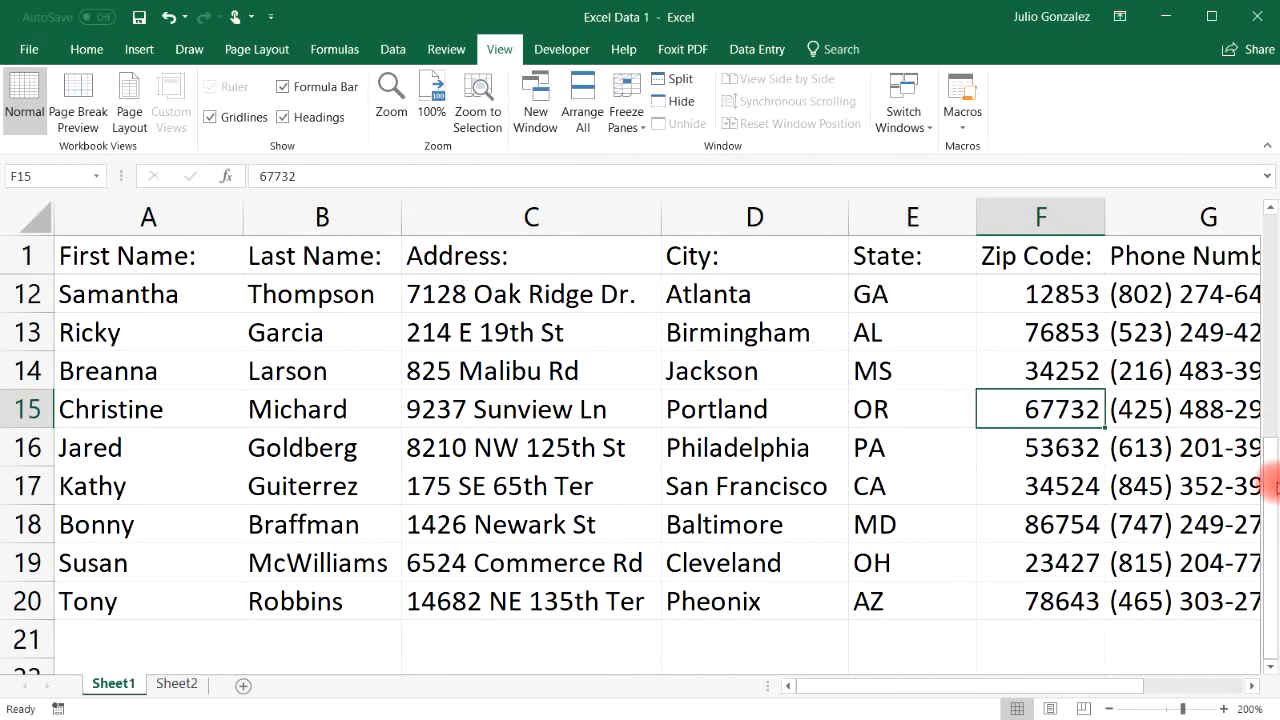
left_click_drag(1268, 477, 1265, 320)
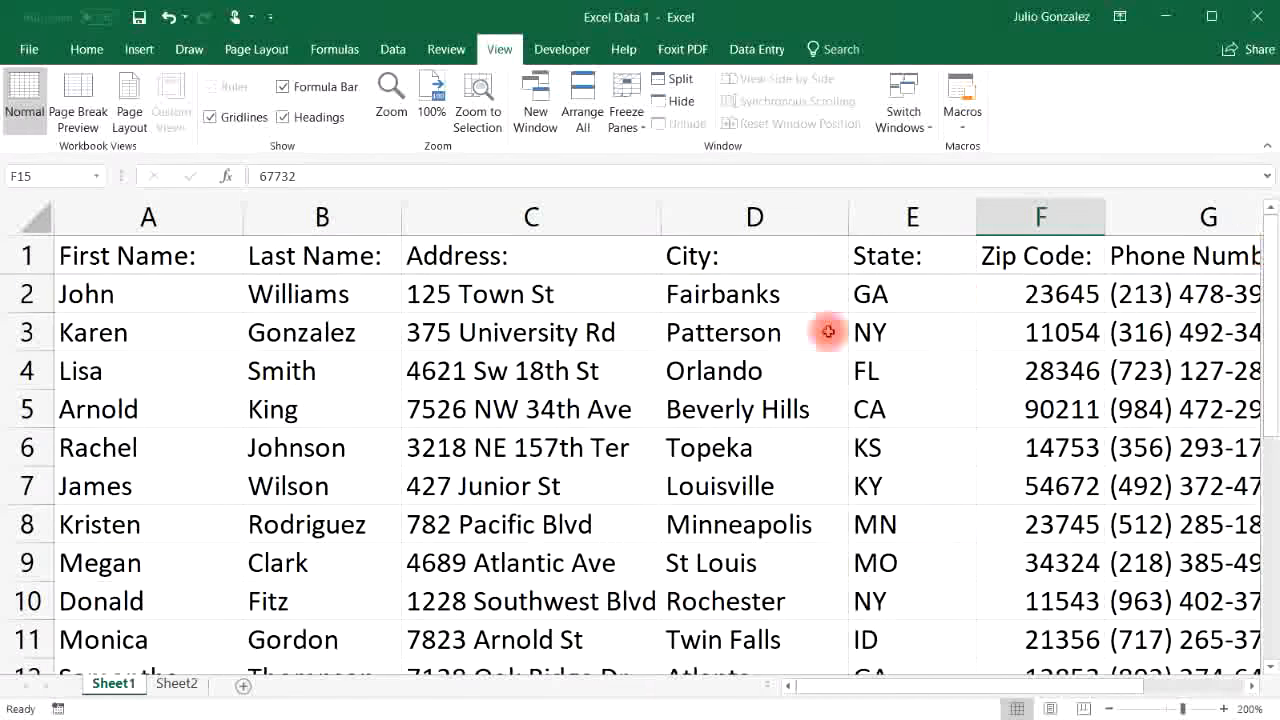
Step: Unfreeze the top row and freeze the first column instead
left_click(646, 108)
left_click(670, 150)
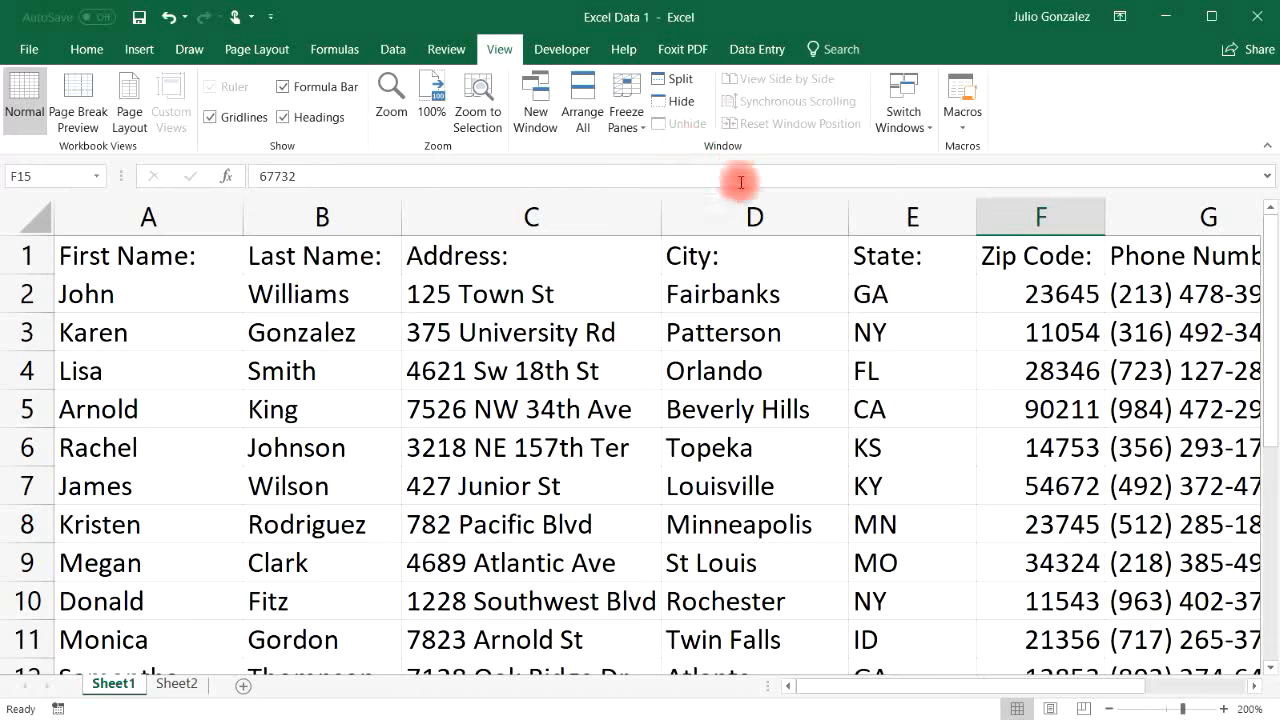
mouse_move(1270, 258)
left_mouse_down()
mouse_move(1268, 486)
mouse_move(1268, 268)
left_mouse_up()
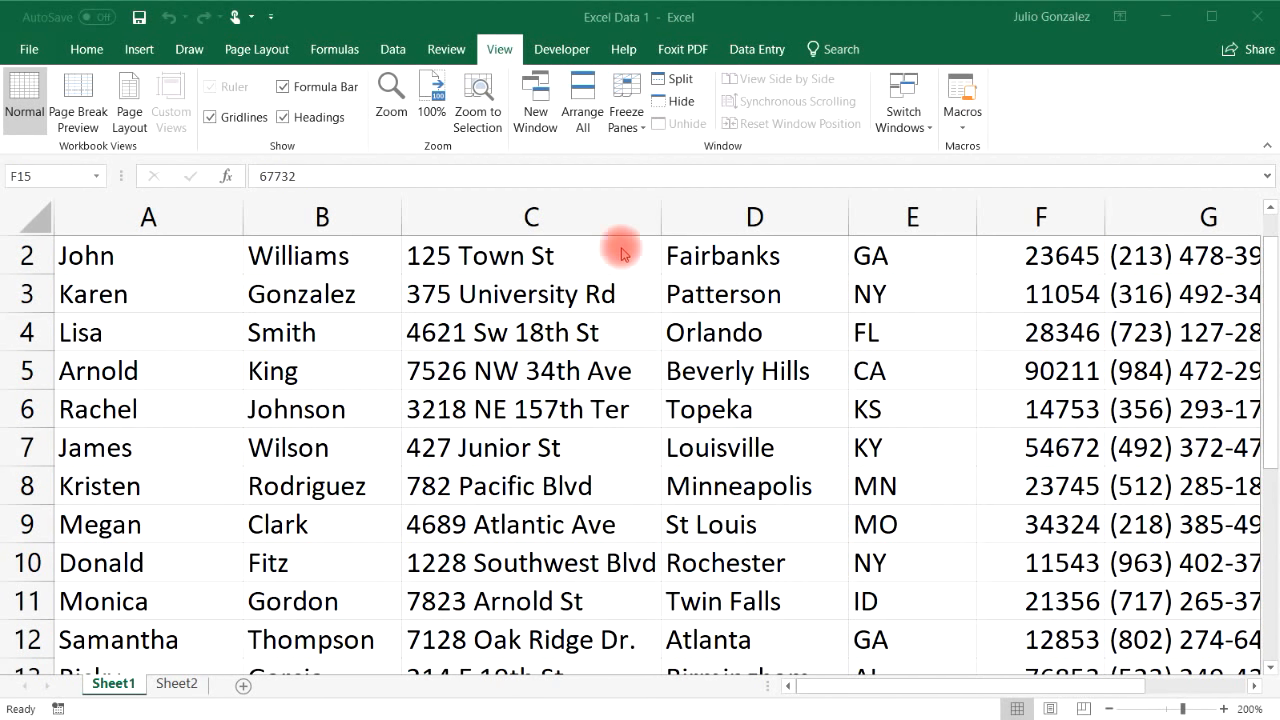
left_click(625, 118)
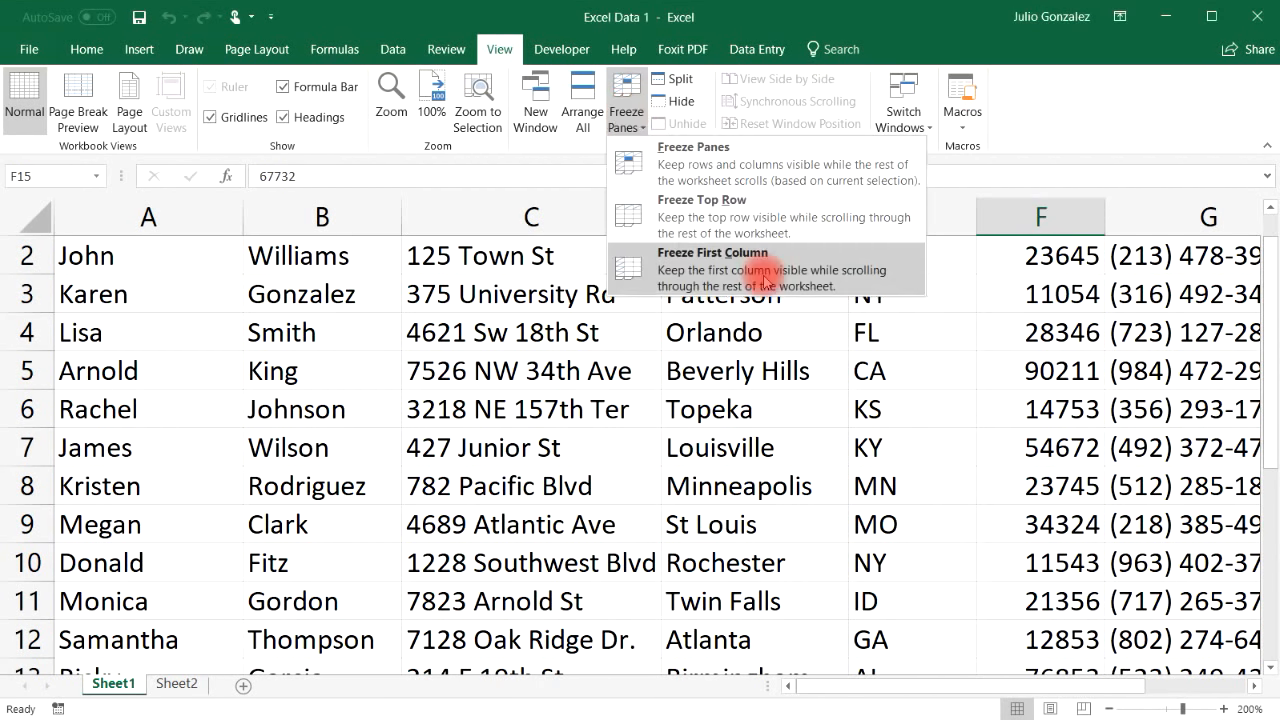
left_click(765, 275)
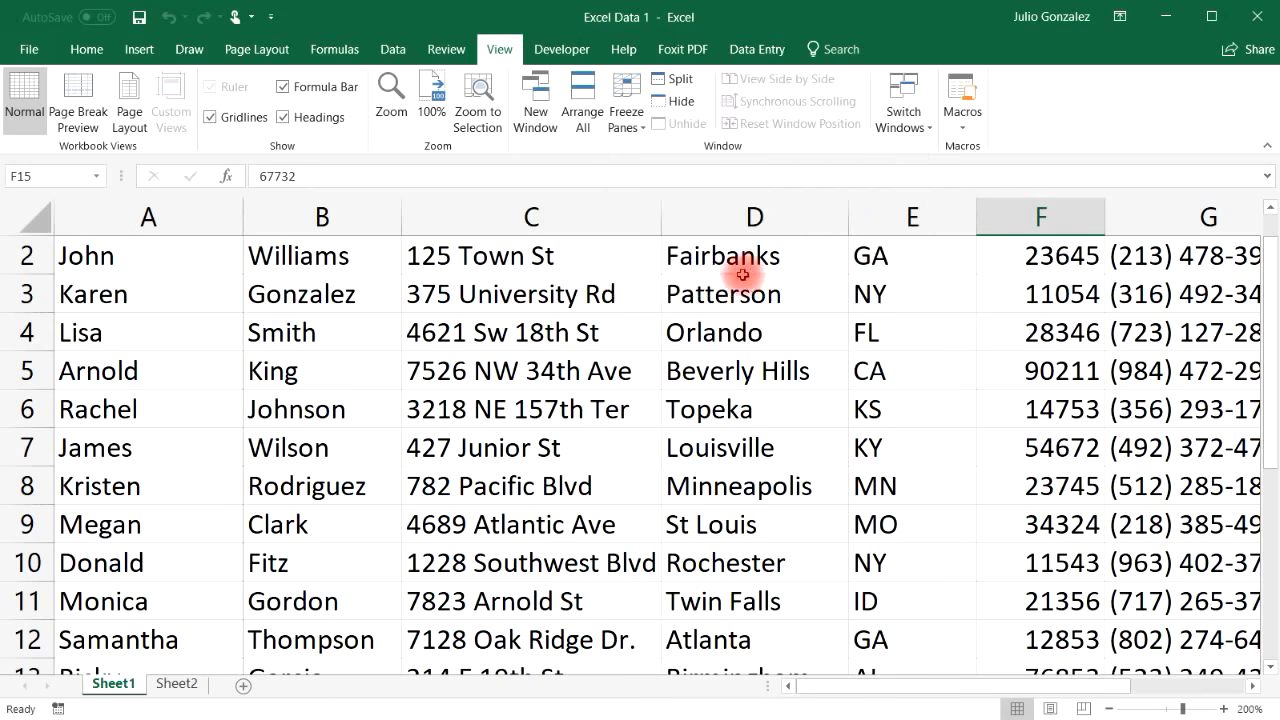
left_click(850, 693)
left_click_drag(850, 693, 820, 686)
Step: Unfreeze the first column, and freeze row 1 together with column A using cell B2 as the freeze point
left_click(630, 120)
left_click(643, 148)
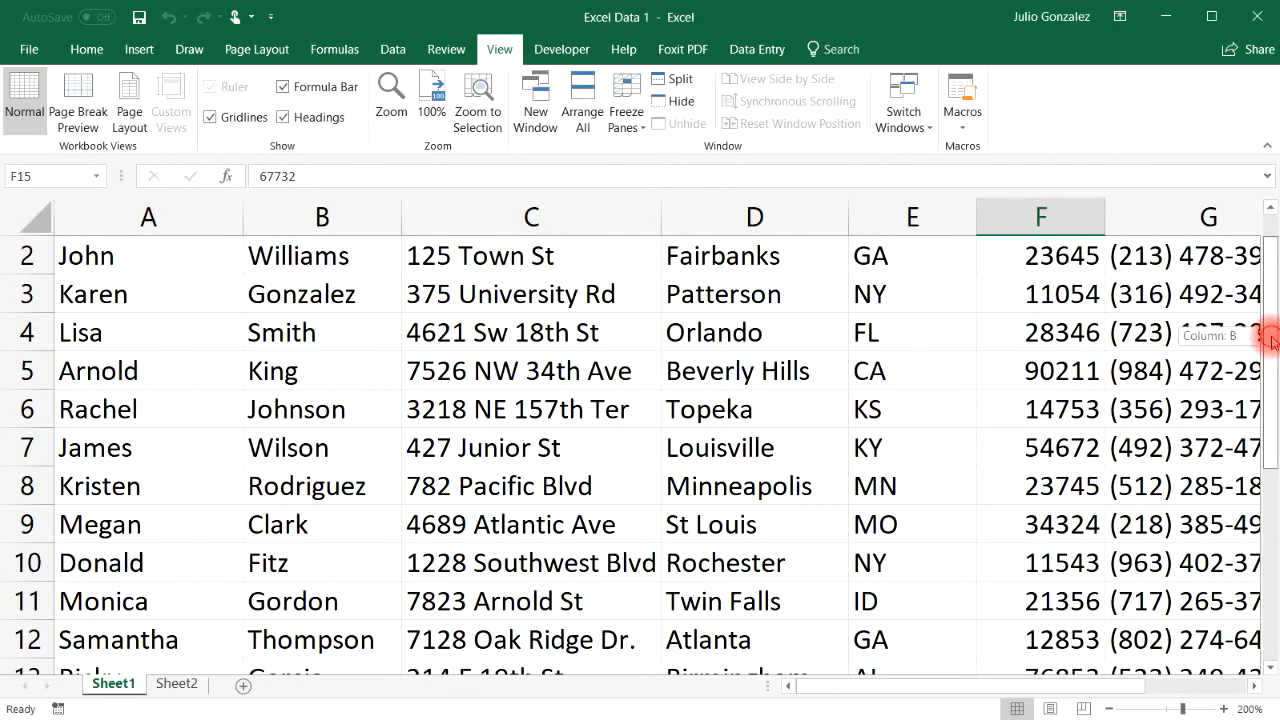
scroll(1272, 340, "up", 1)
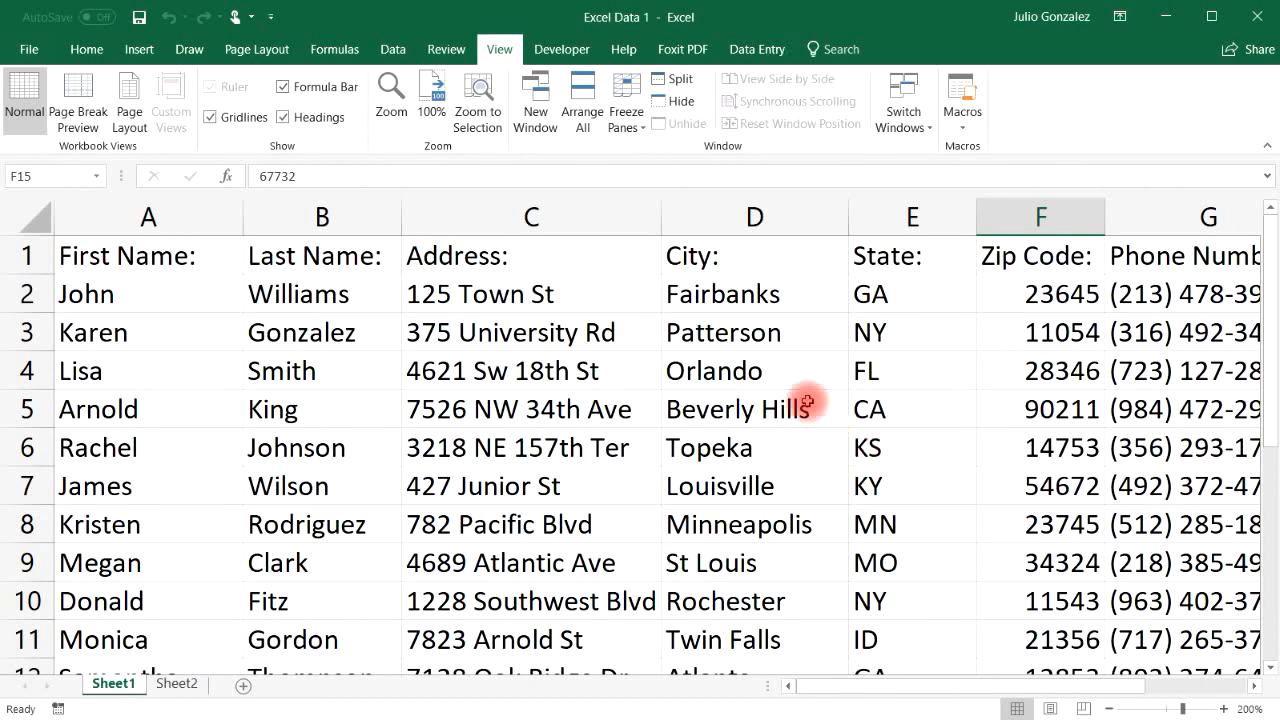
left_click(287, 293)
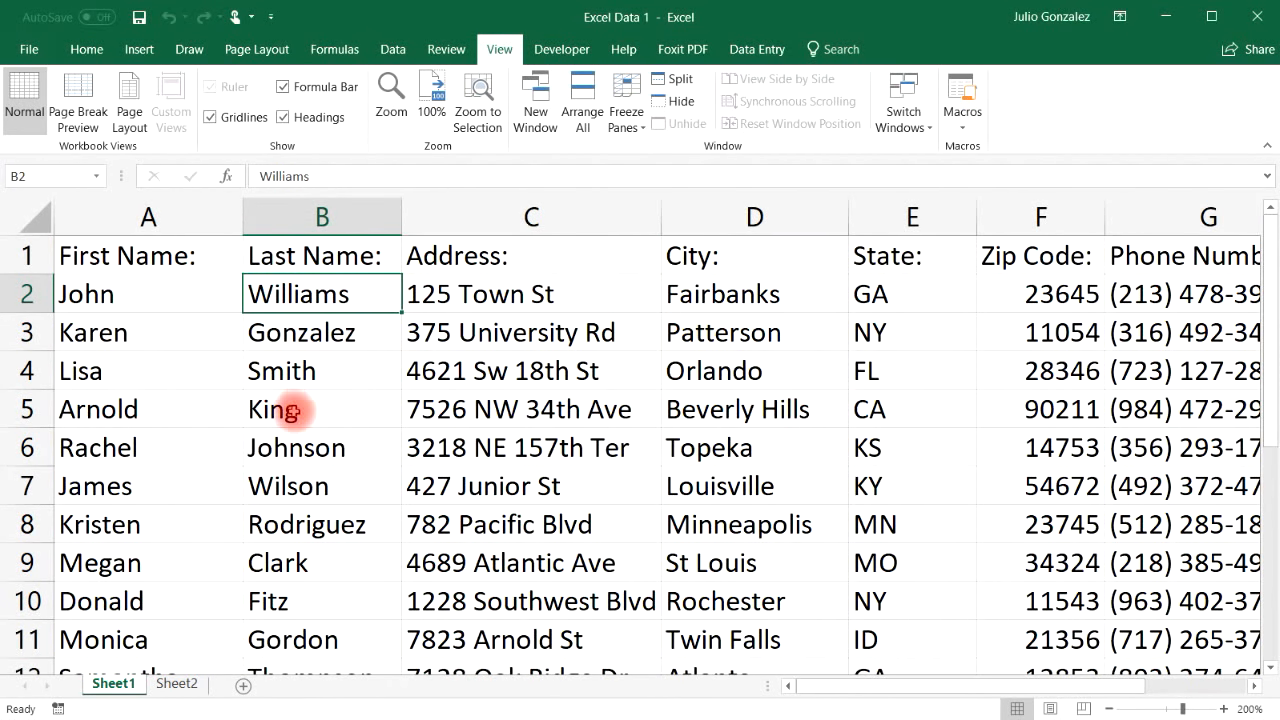
left_click(624, 112)
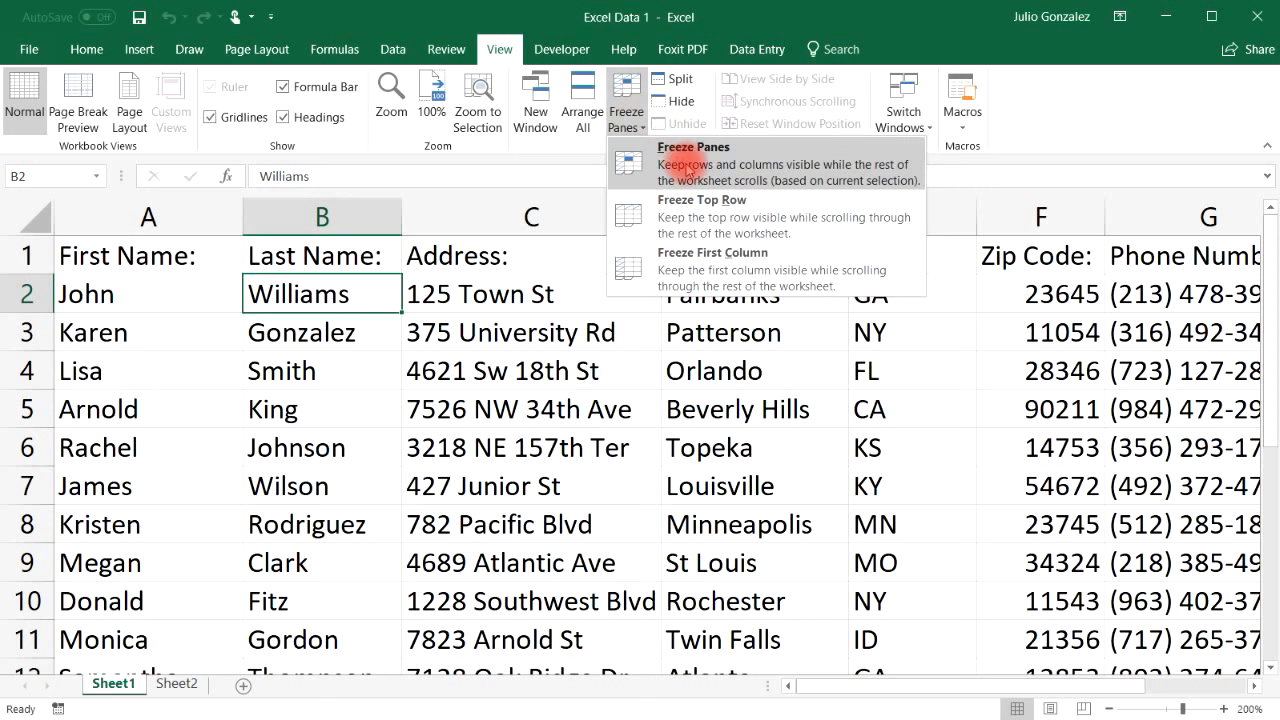
left_click(687, 170)
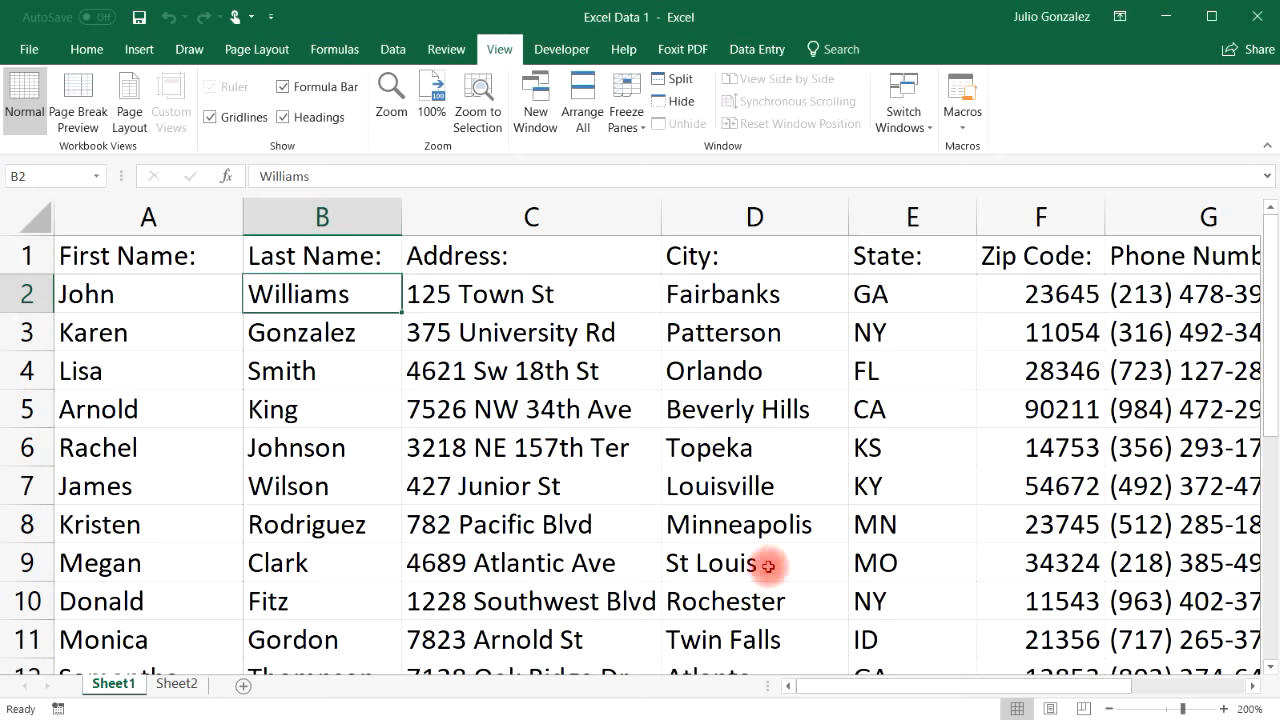
mouse_move(826, 686)
left_mouse_down()
mouse_move(988, 681)
mouse_move(806, 681)
left_mouse_up()
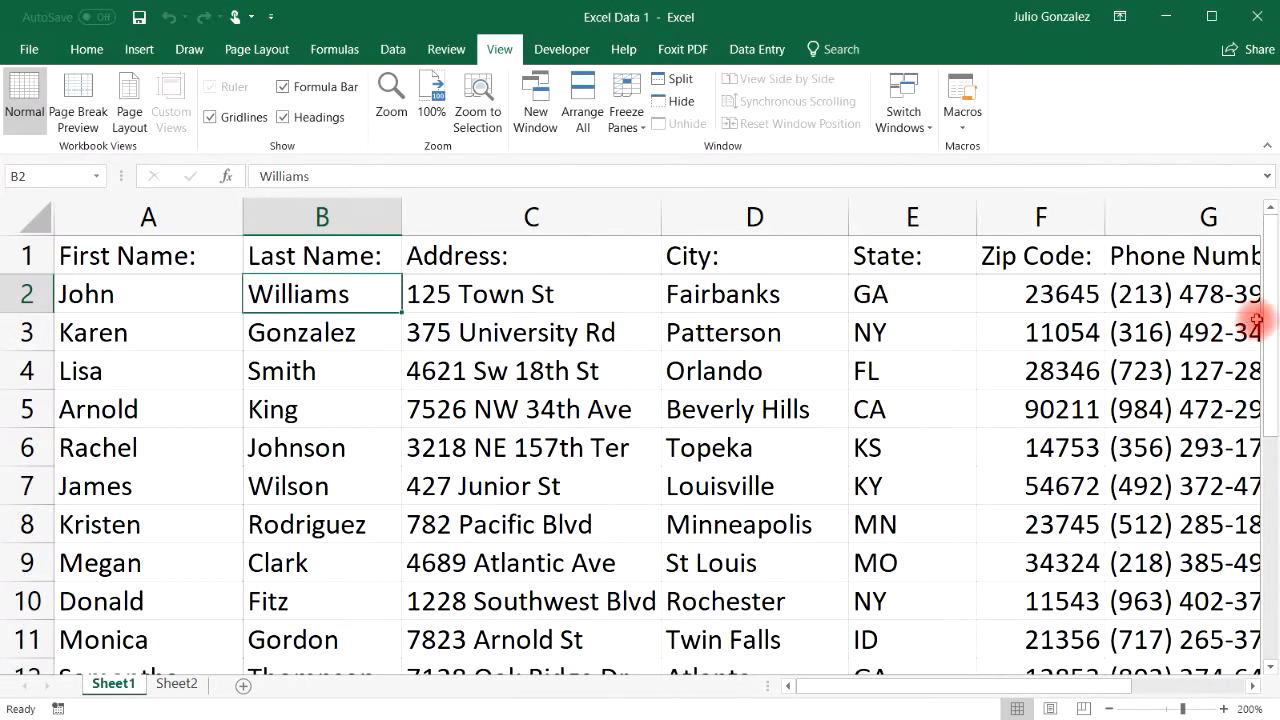
left_click_drag(1273, 326, 1240, 291)
Step: Replace the current freeze with one at cell C2 that locks row 1 and columns A and B
left_click(648, 122)
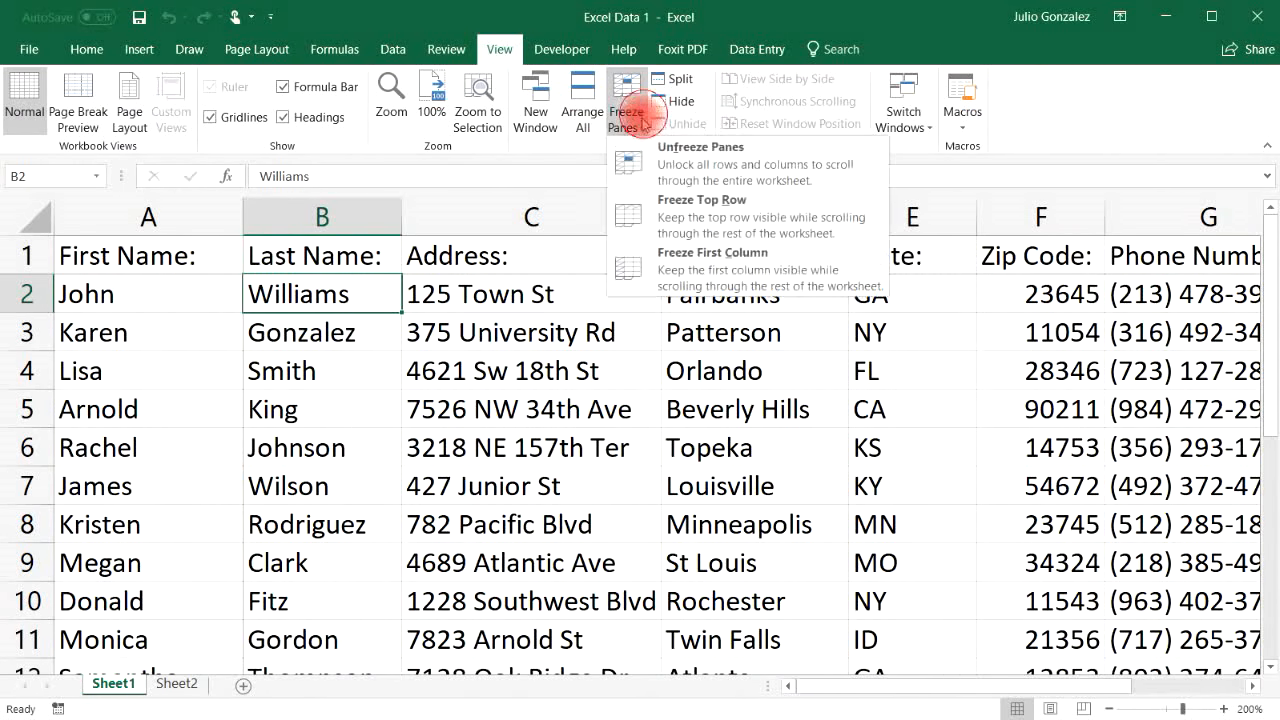
left_click(651, 149)
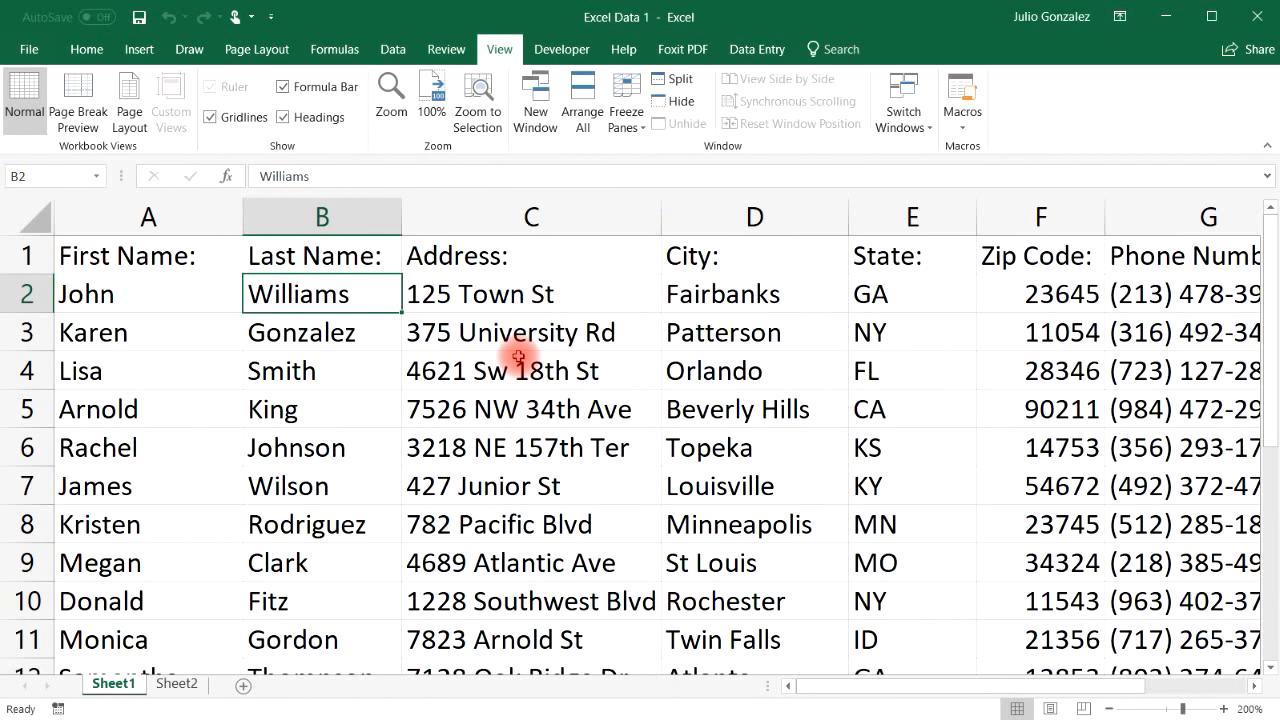
left_click(495, 292)
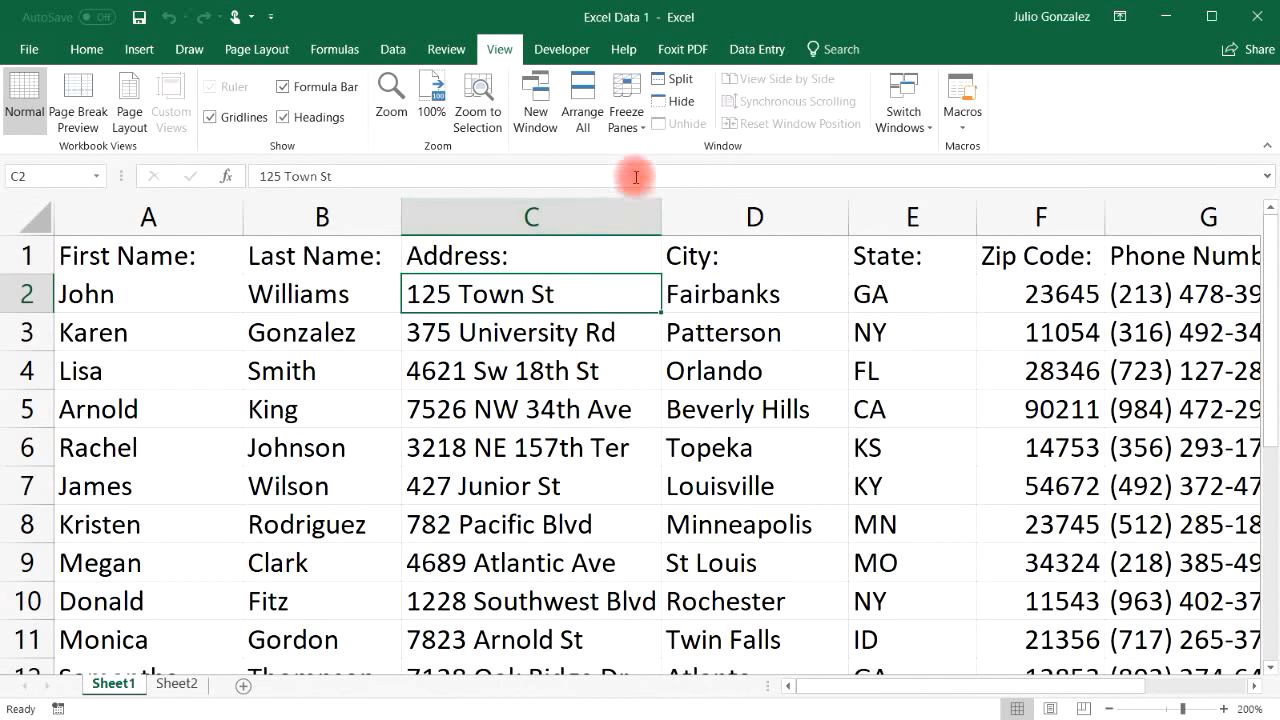
left_click(626, 115)
left_click(652, 155)
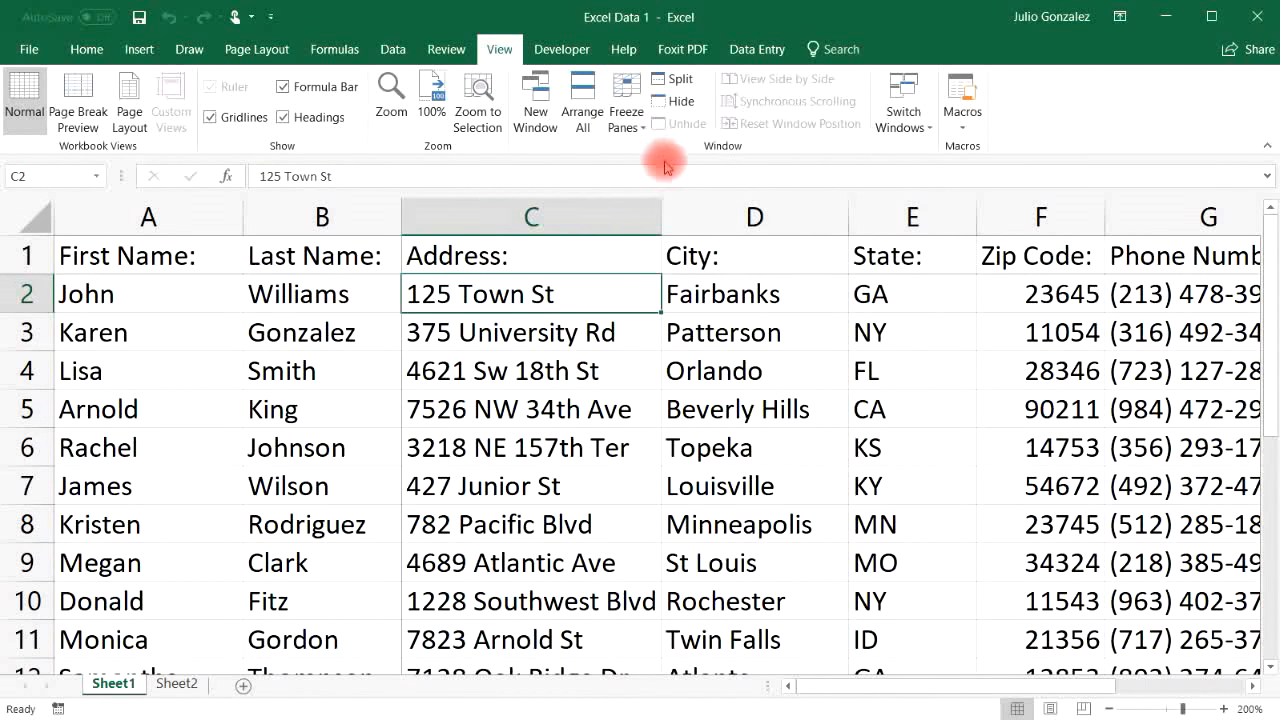
left_click_drag(849, 683, 1014, 677)
mouse_move(1268, 364)
left_mouse_down()
mouse_move(1248, 608)
mouse_move(1249, 349)
left_mouse_up()
left_click_drag(955, 688, 818, 688)
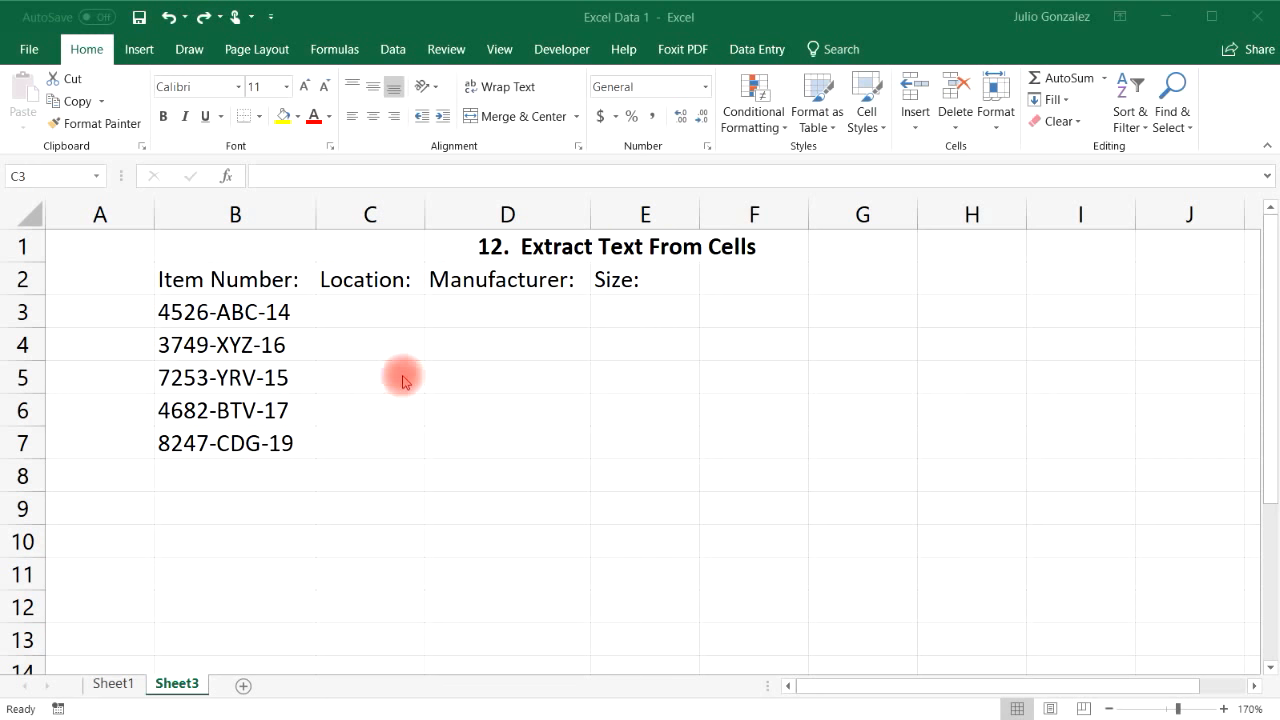
Step: Review the item numbers in B3:B7 on Sheet3 and select the first Location cell, C3
left_click_drag(240, 313, 257, 437)
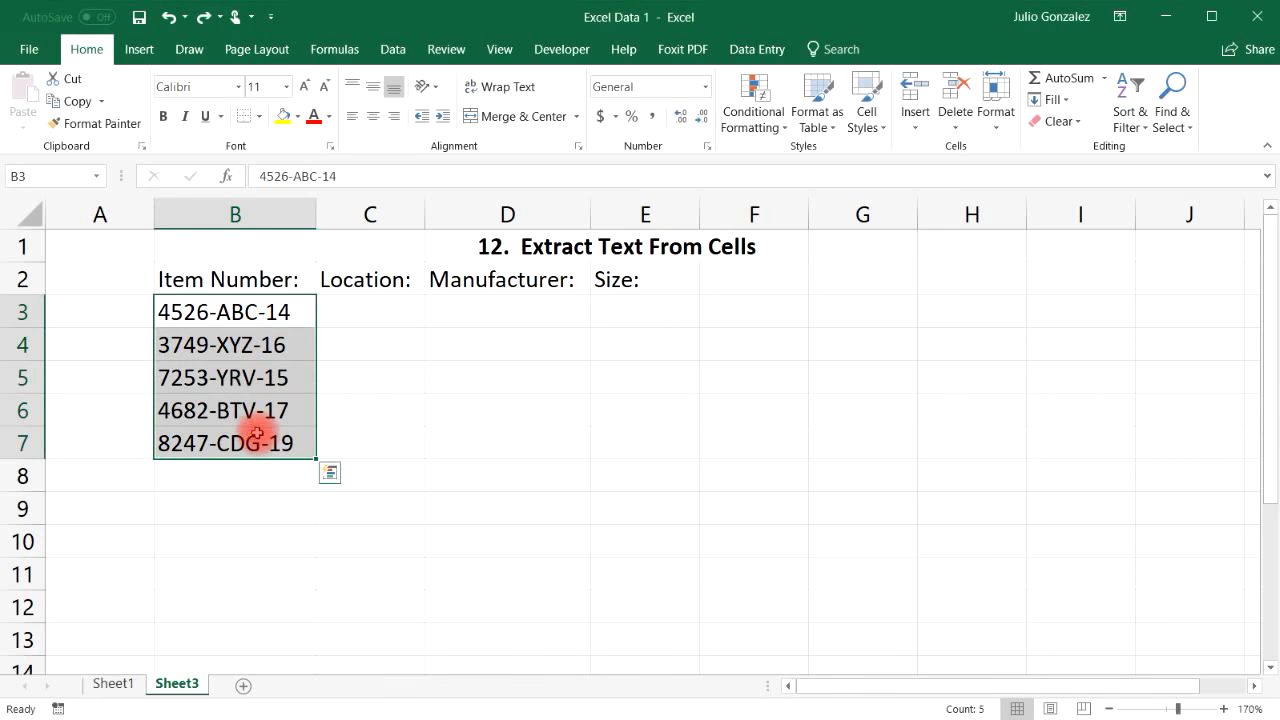
left_click(383, 317)
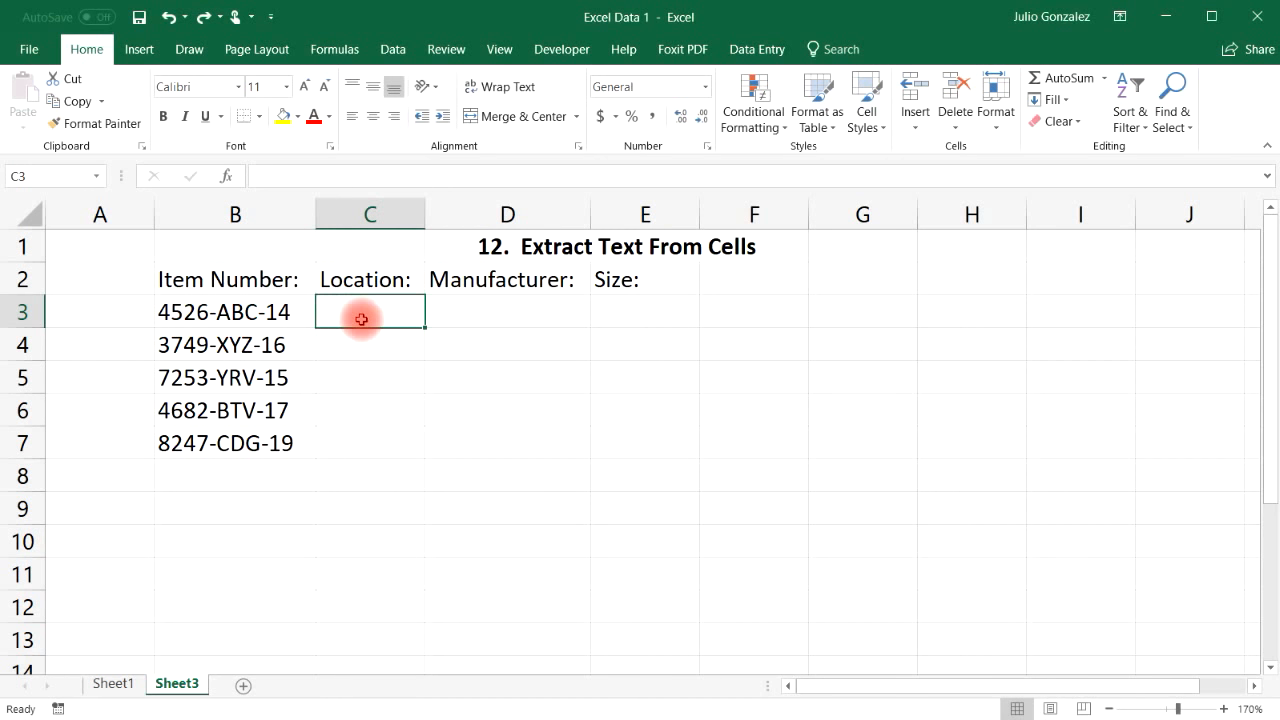
left_click(248, 318)
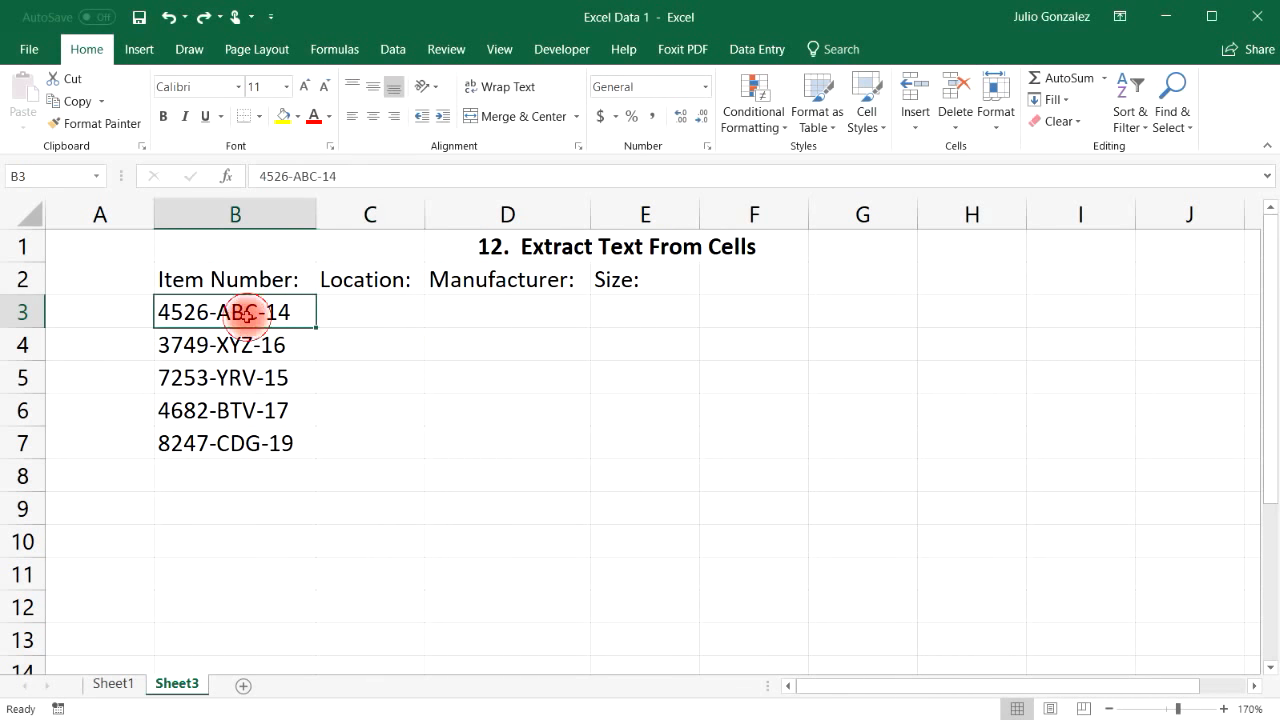
left_click(551, 314)
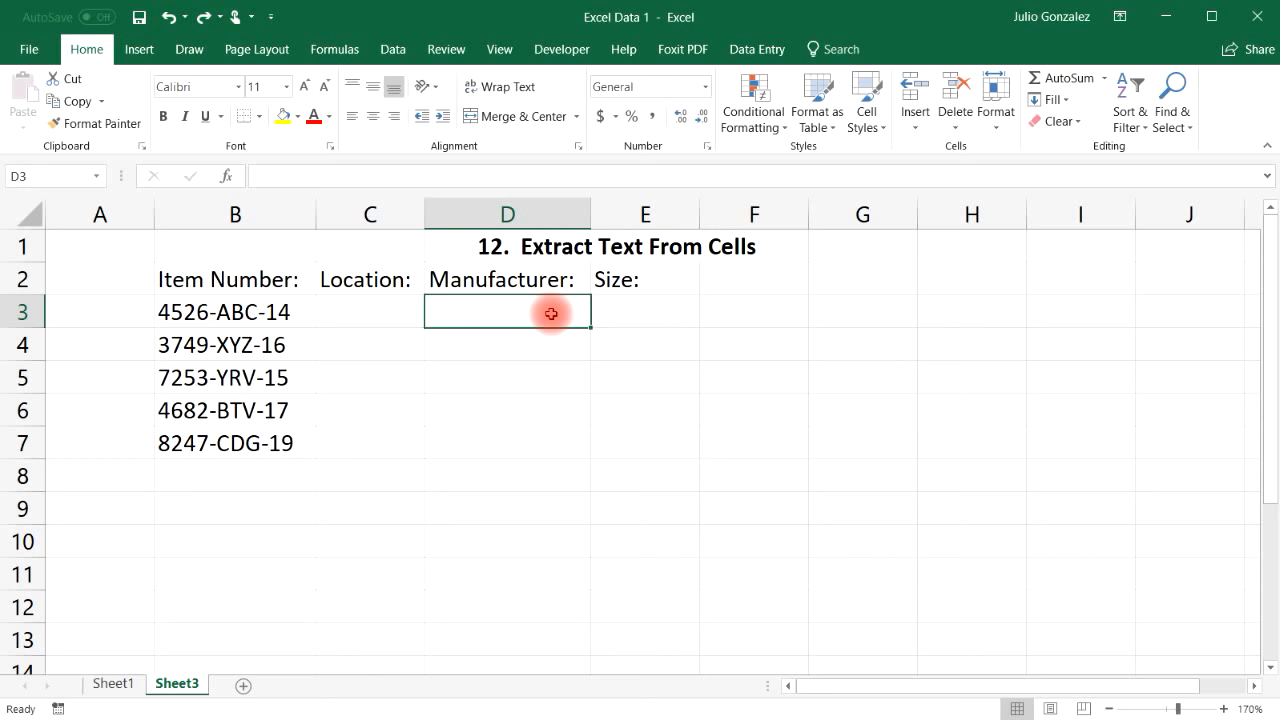
left_click(292, 316)
left_click(605, 307)
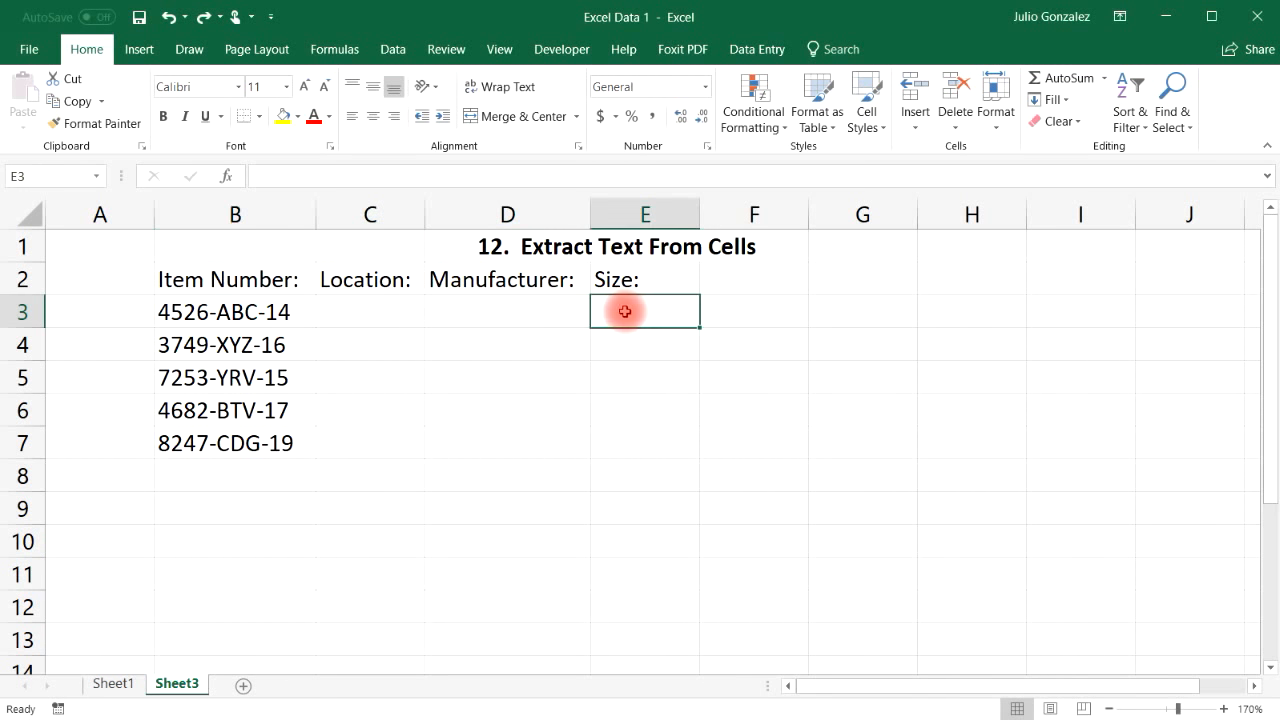
left_click(264, 311)
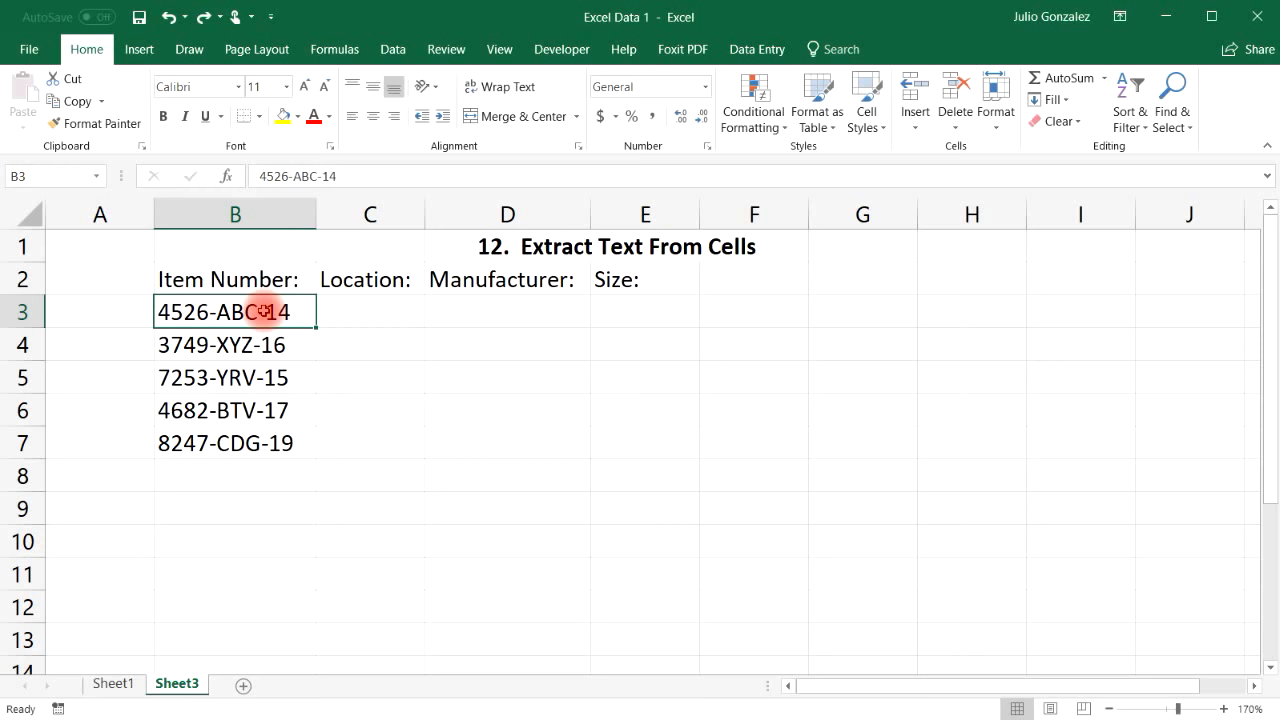
Step: Extract each item number's first four characters under Location with =LEFT(B3,4) in C3, filled down to C7
left_click(361, 308)
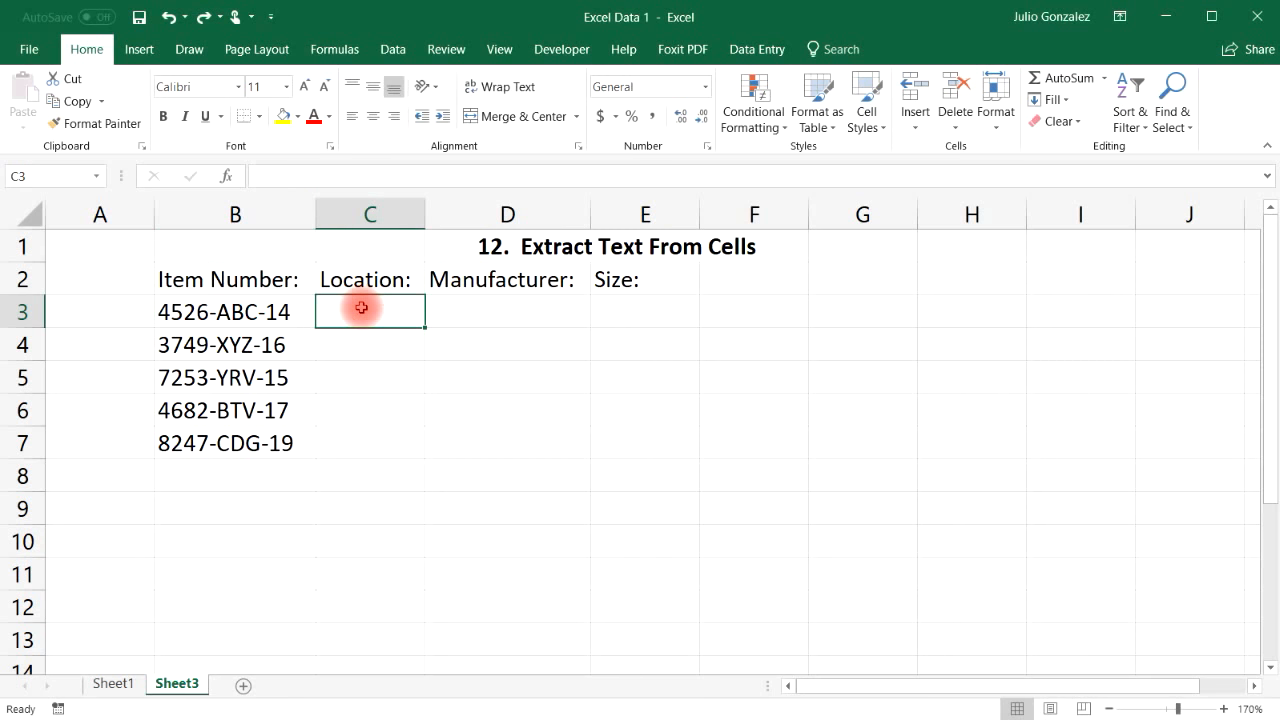
type("=")
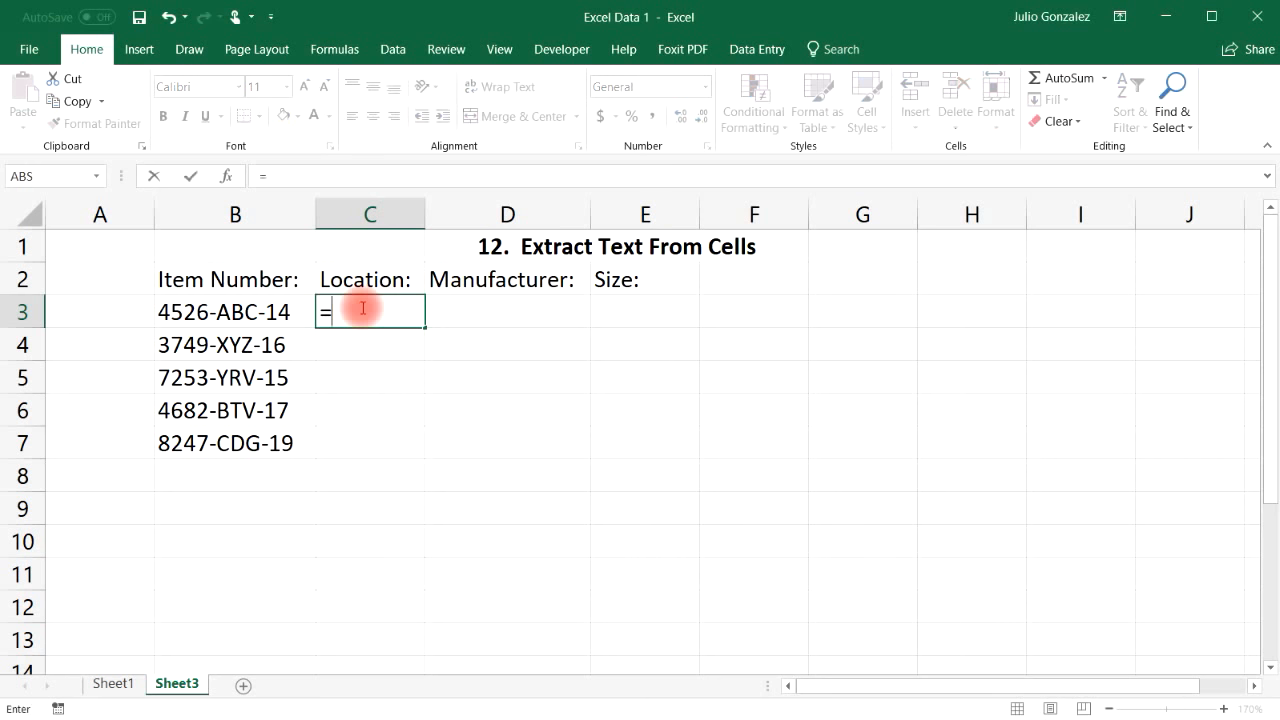
type("lef")
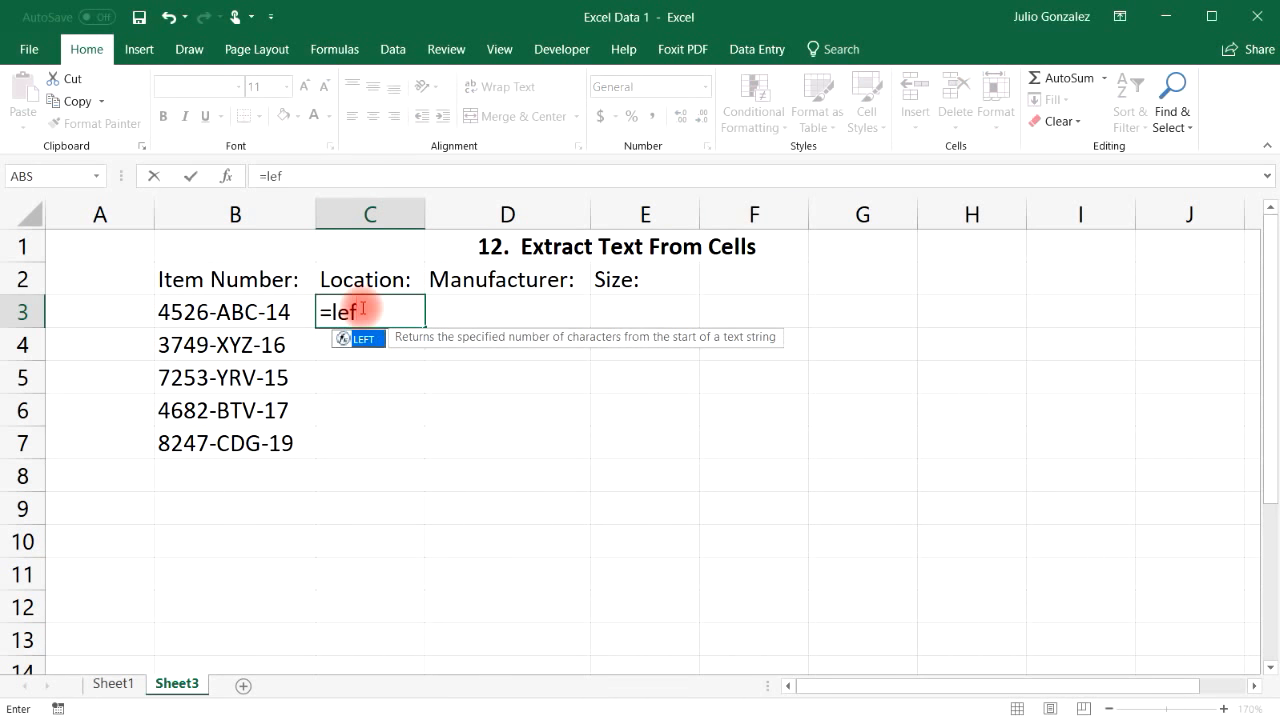
type("t(")
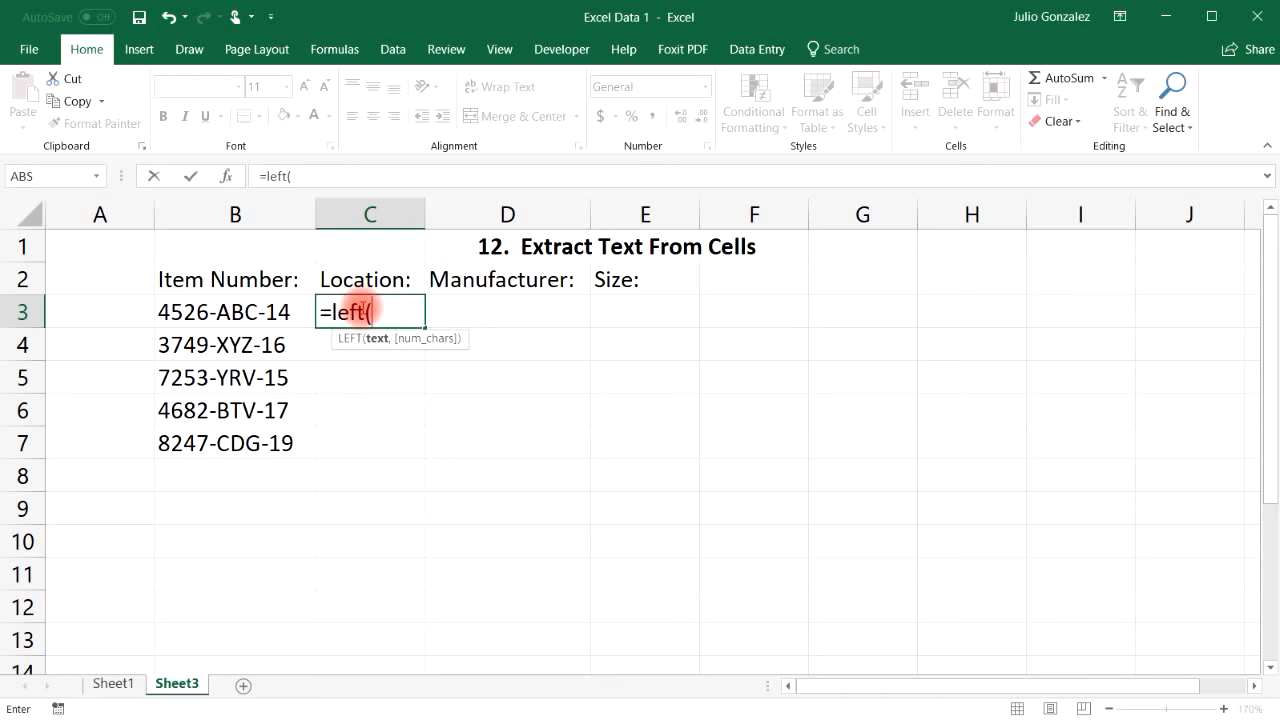
left_click(236, 312)
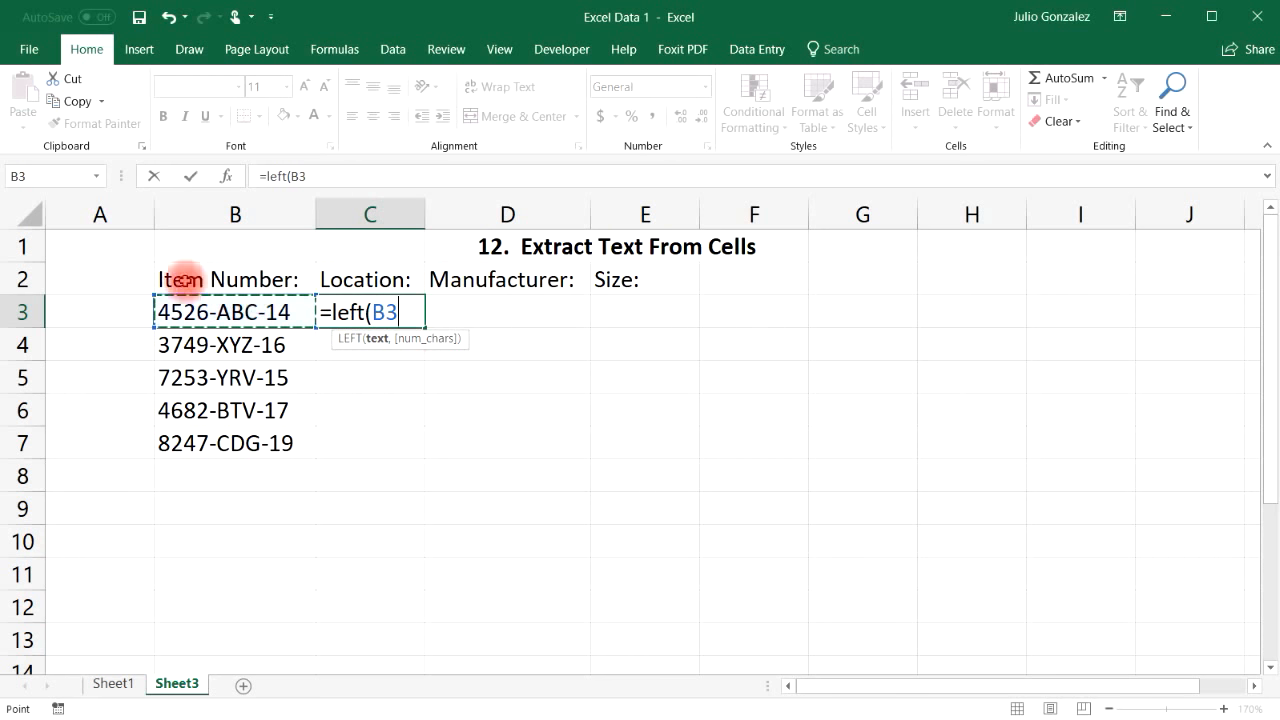
type(",")
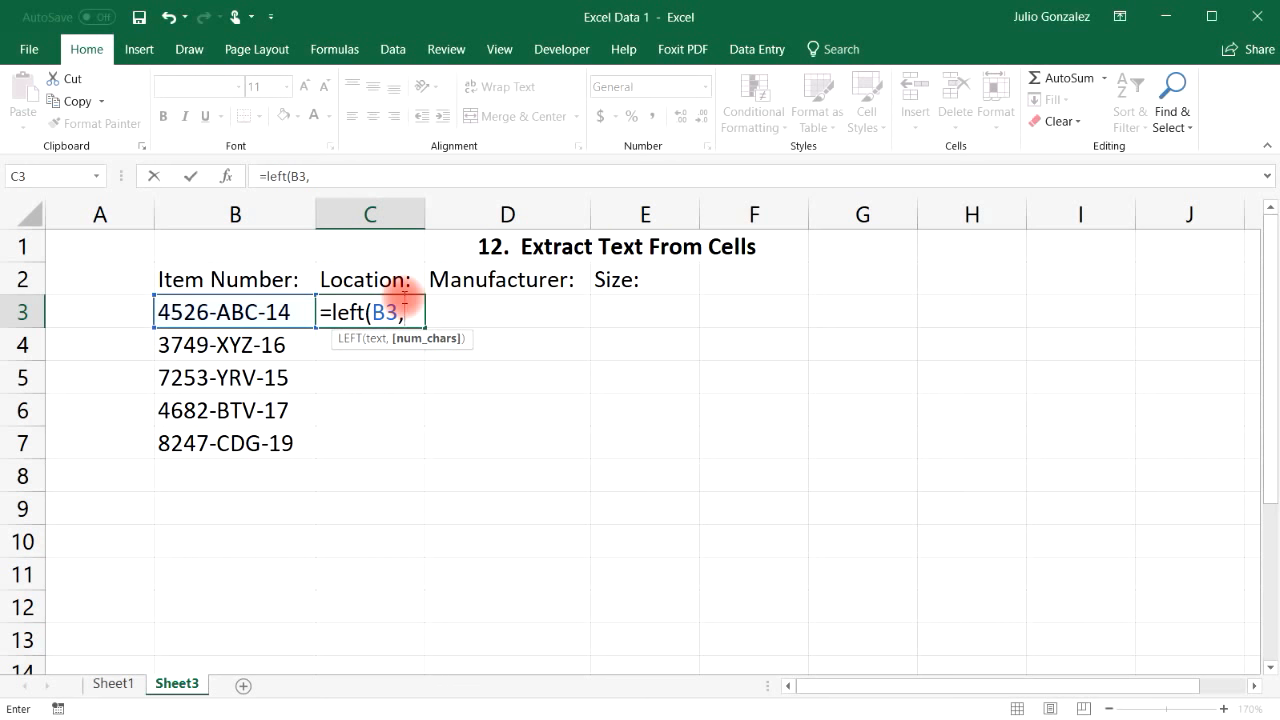
type("4)")
key("Return")
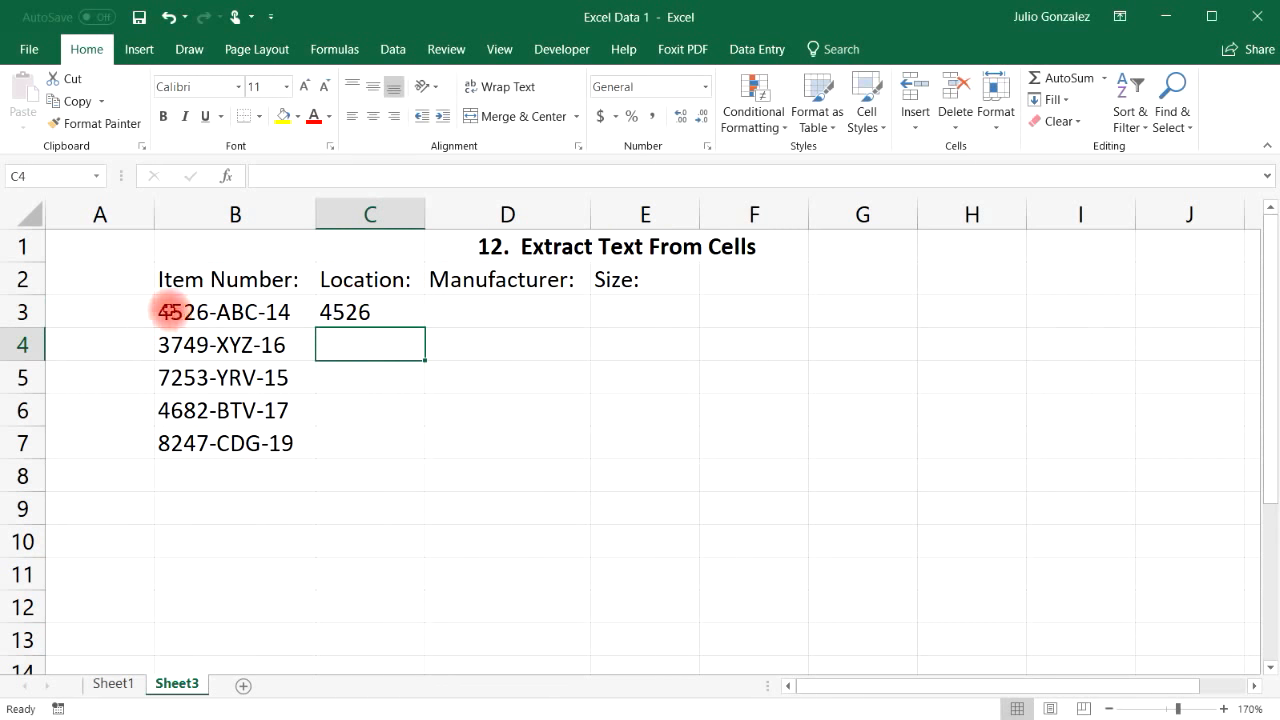
left_click(375, 314)
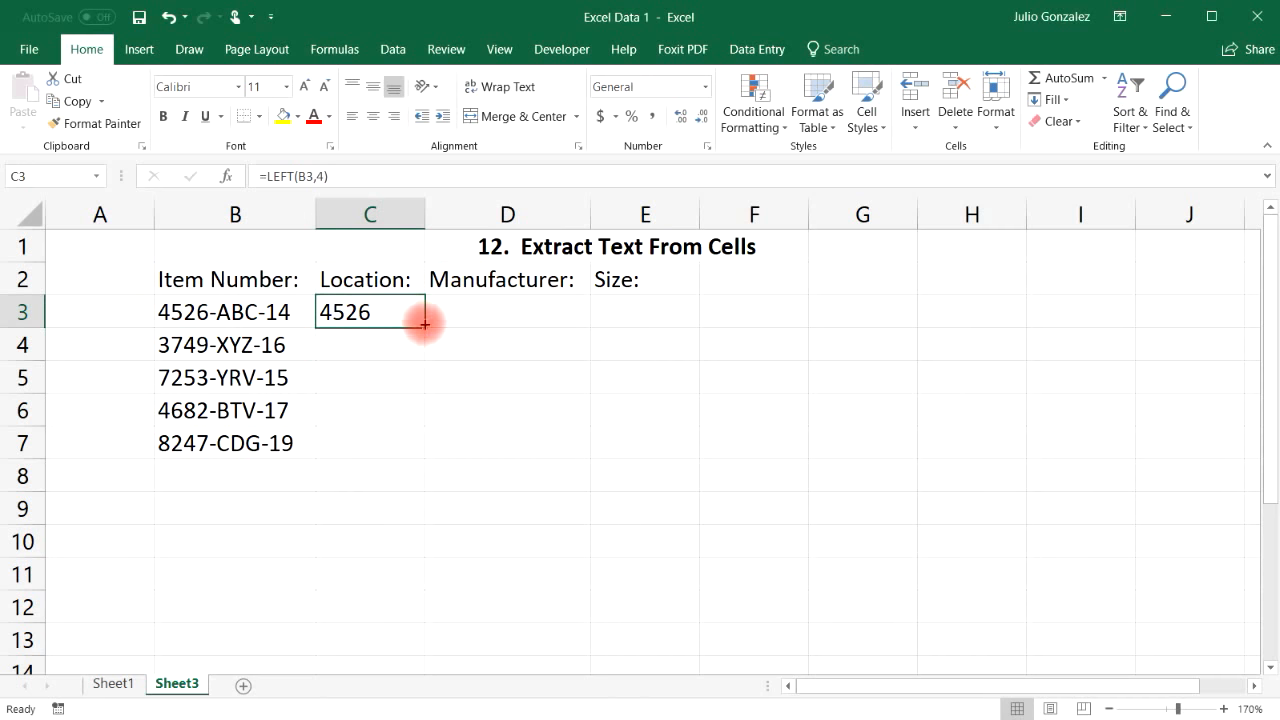
left_click_drag(425, 325, 425, 445)
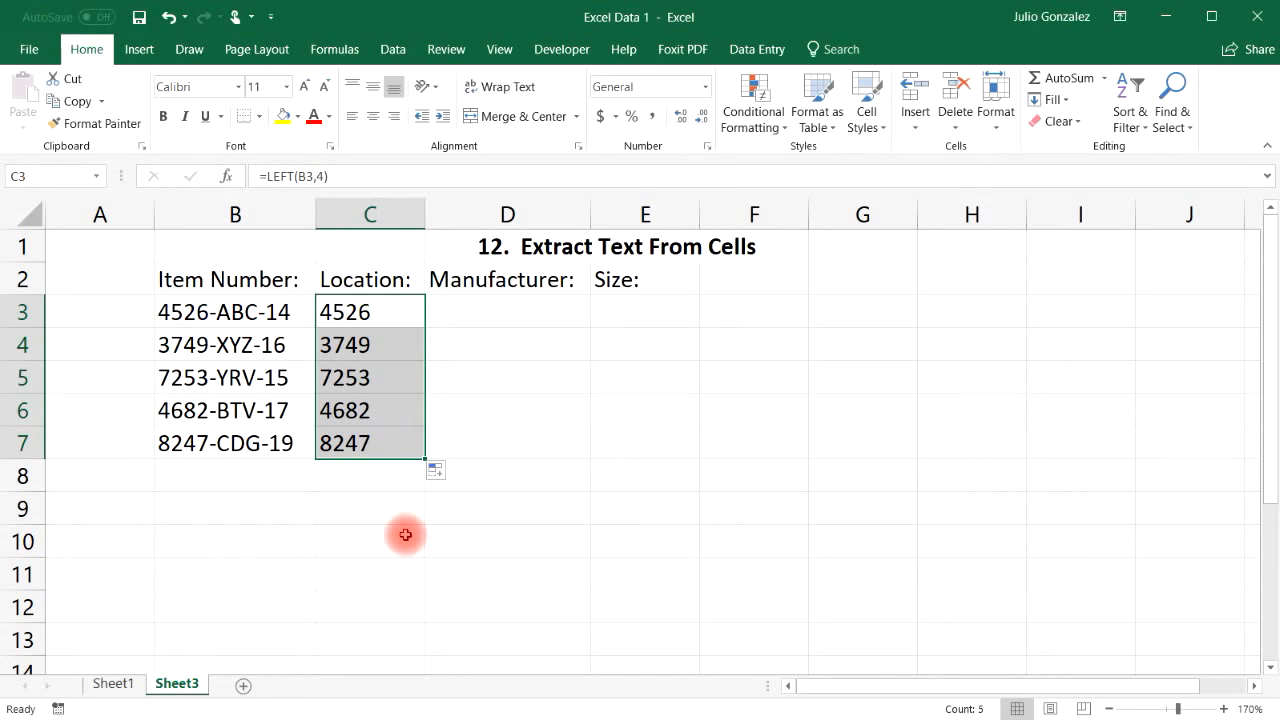
Step: Extract the three-letter manufacturer code with =MID(B3,6,3) in D3 and fill the formula down to D7
left_click(531, 308)
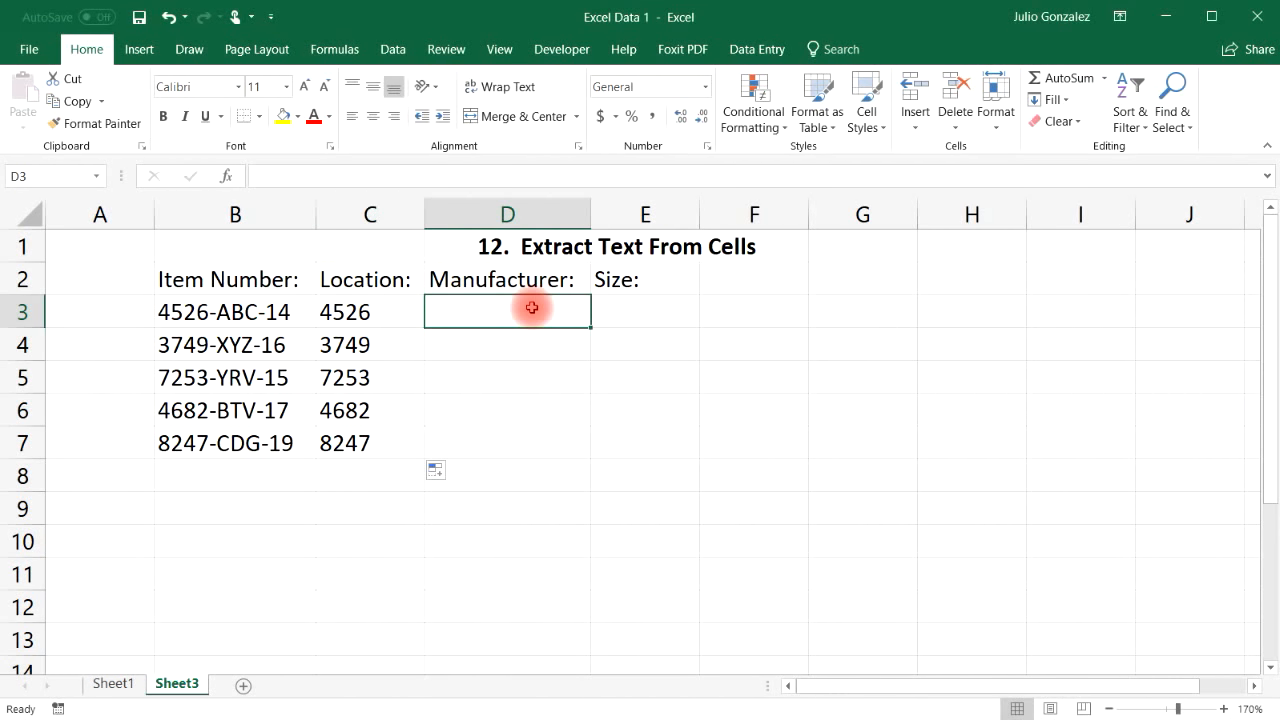
type("=")
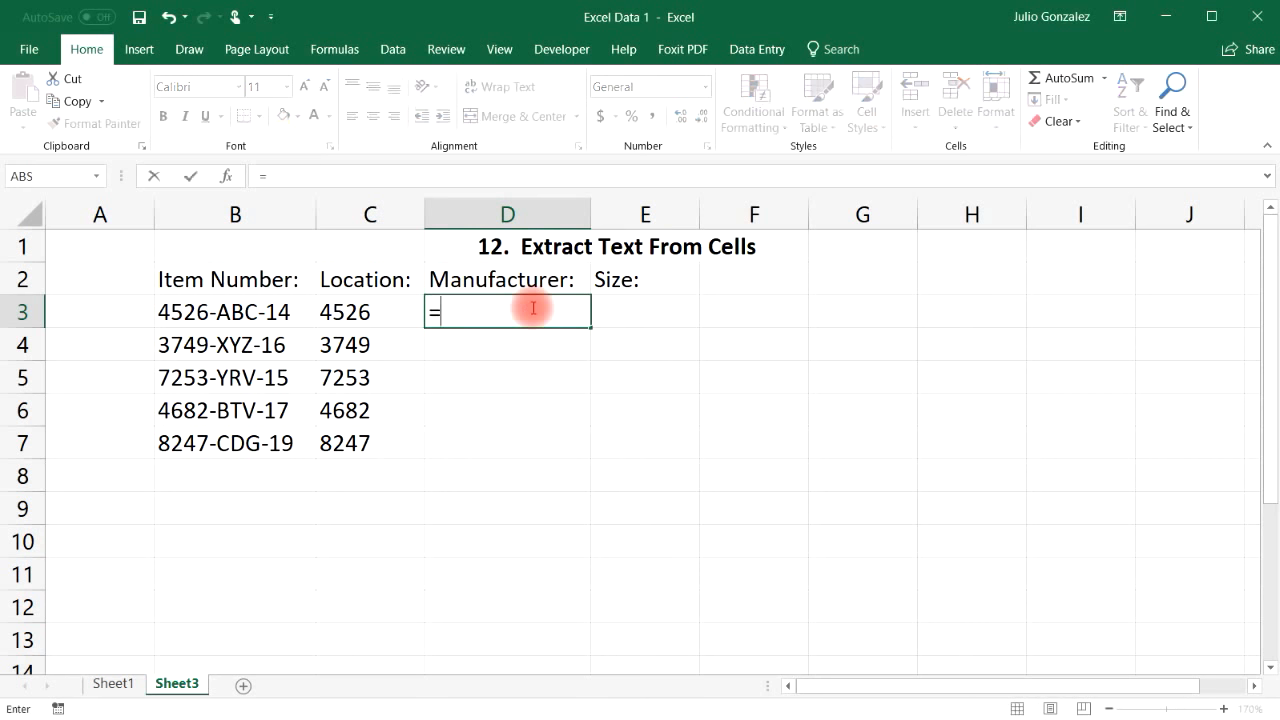
type("mid")
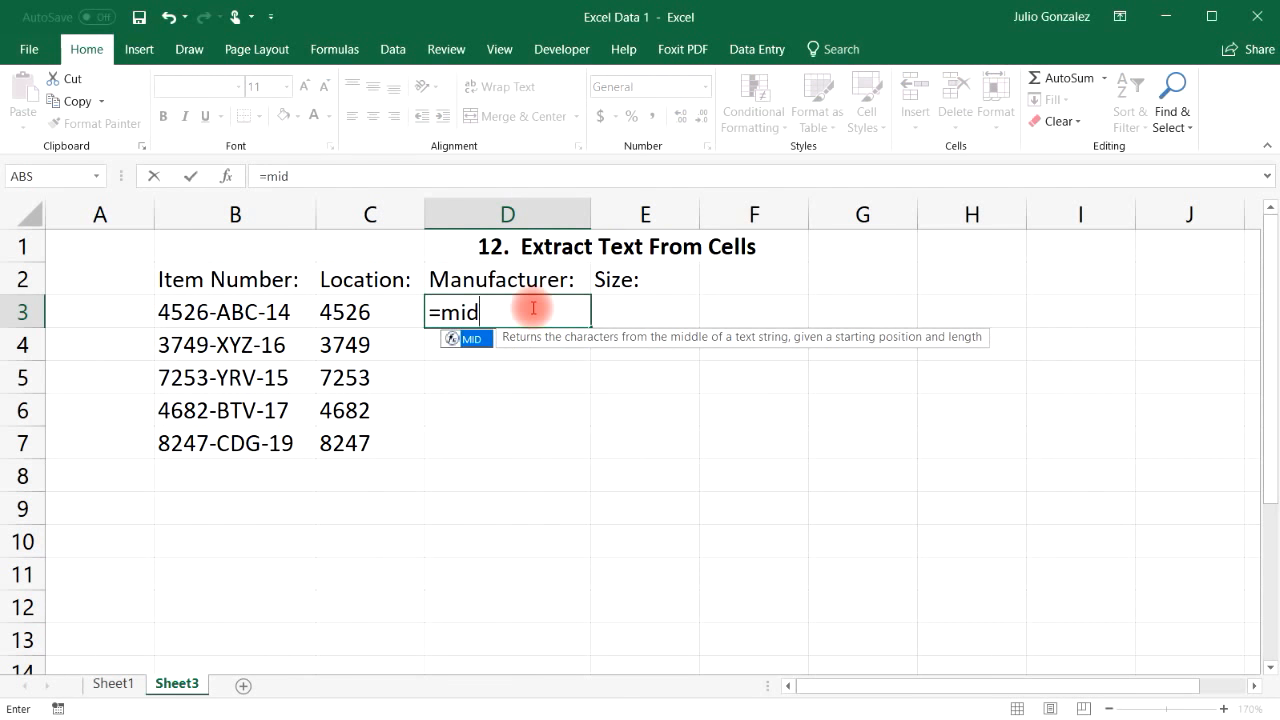
type("(")
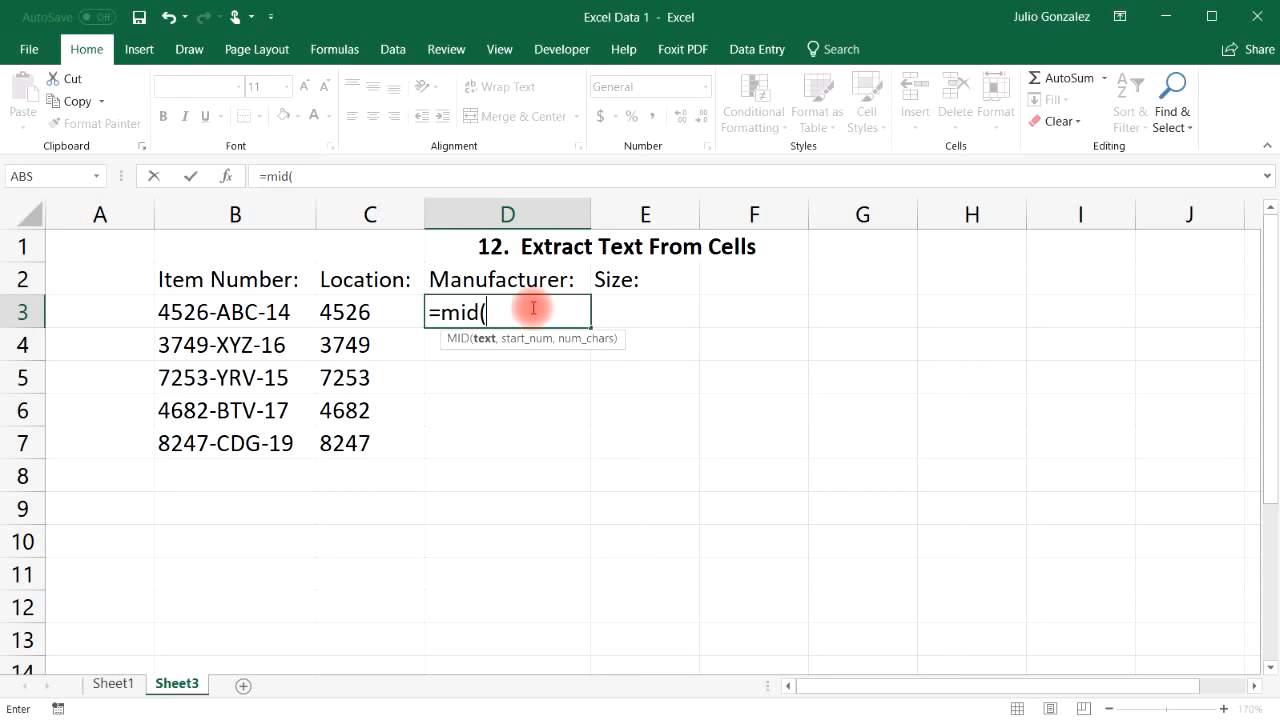
left_click(264, 312)
type(",6")
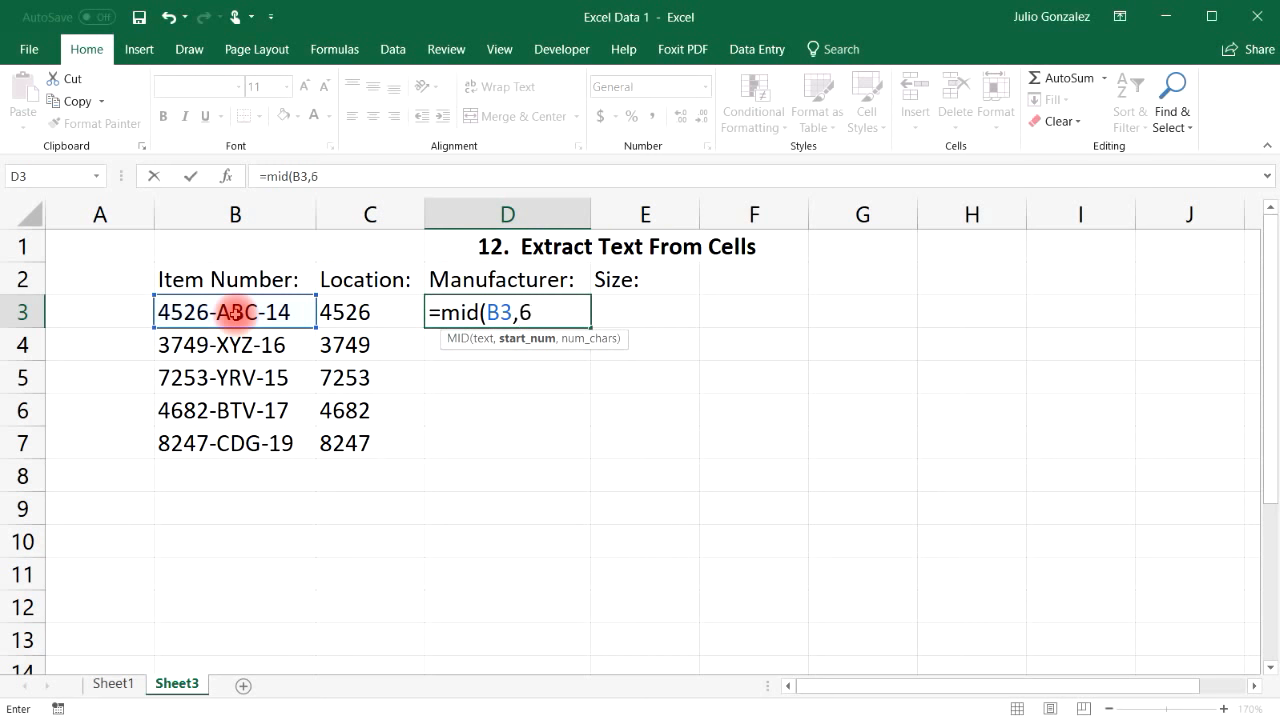
type(",")
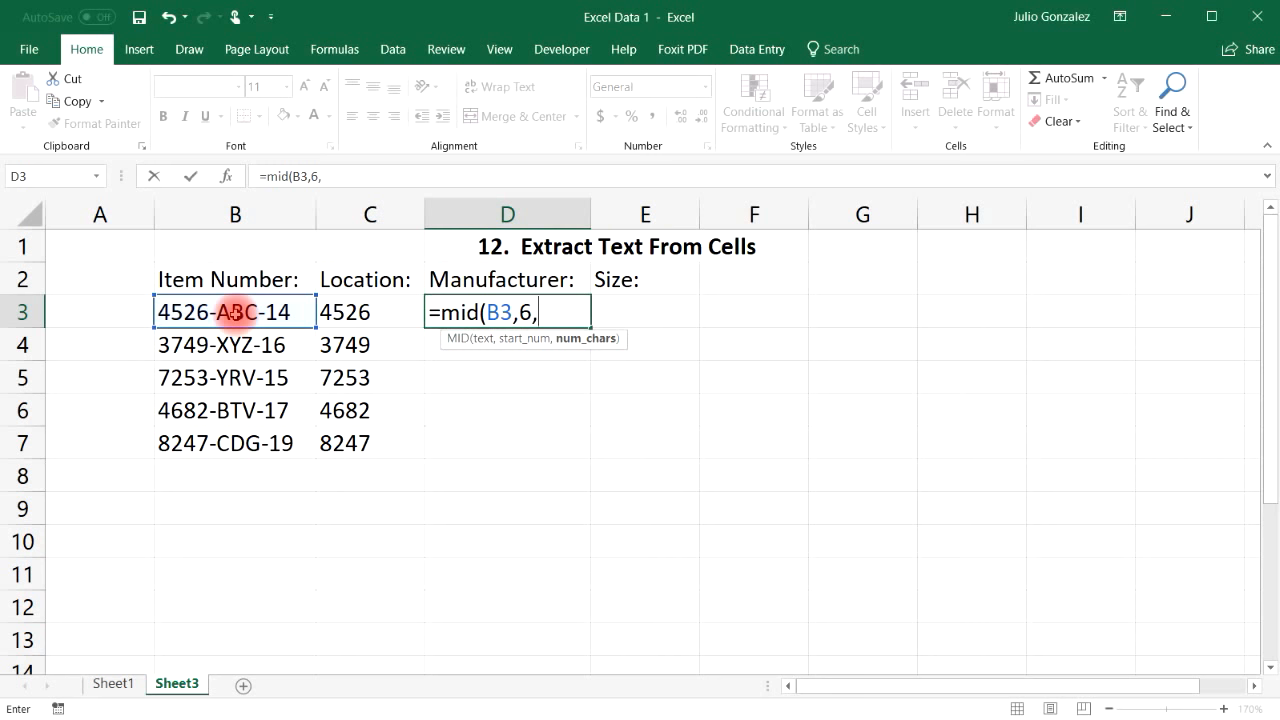
type("3)")
key("Return")
key("Return")
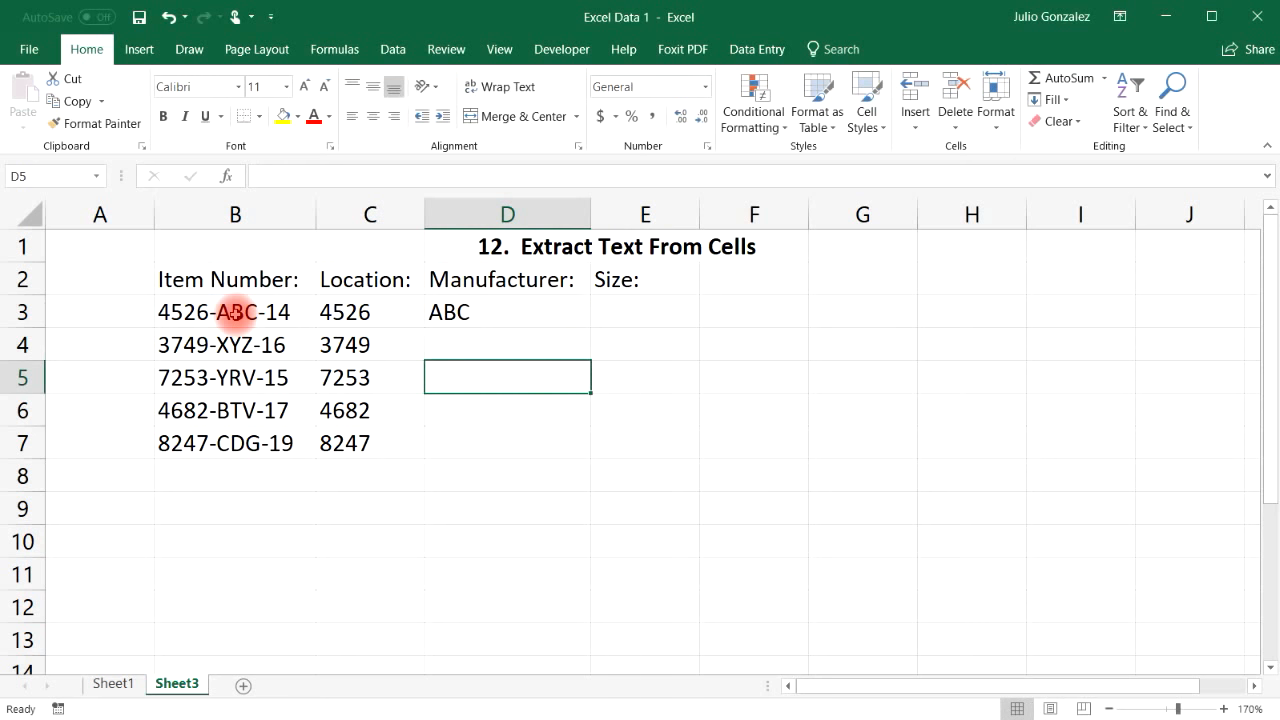
left_click(550, 318)
left_click_drag(590, 328, 588, 455)
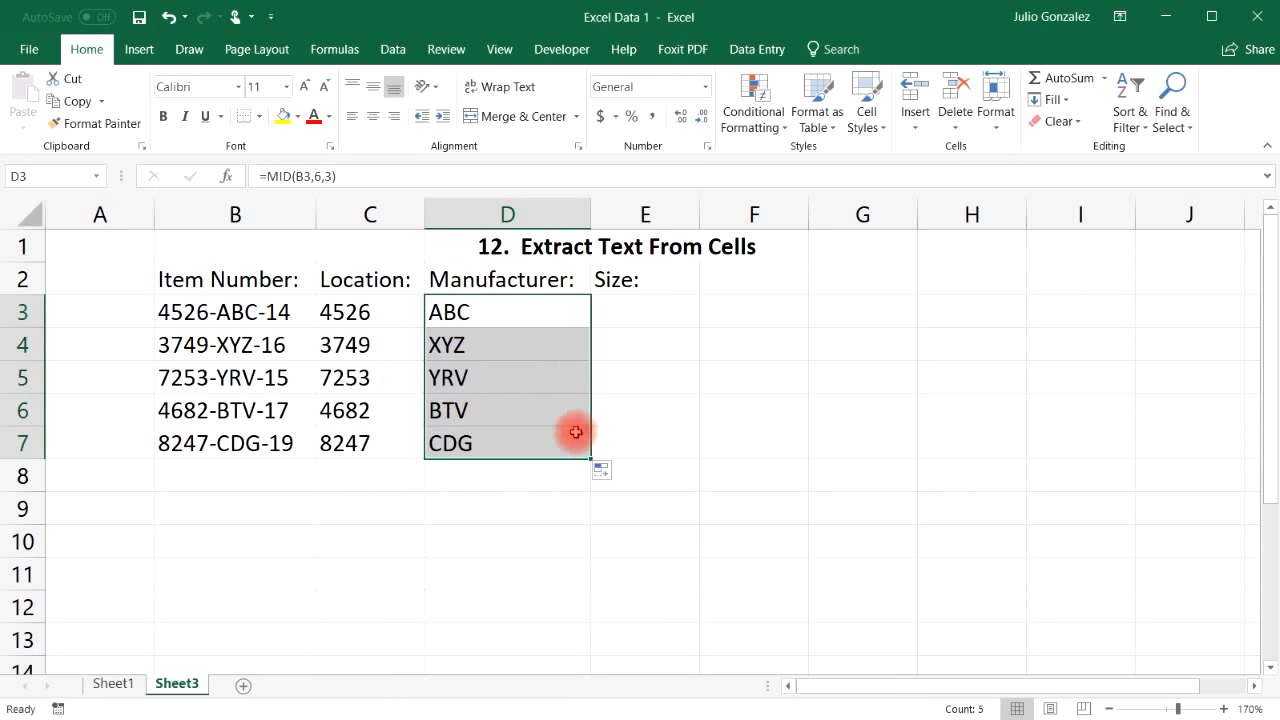
Step: Extract each item number's last two characters under Size with =RIGHT(B3,2) in E3, filled down to E7
left_click(654, 315)
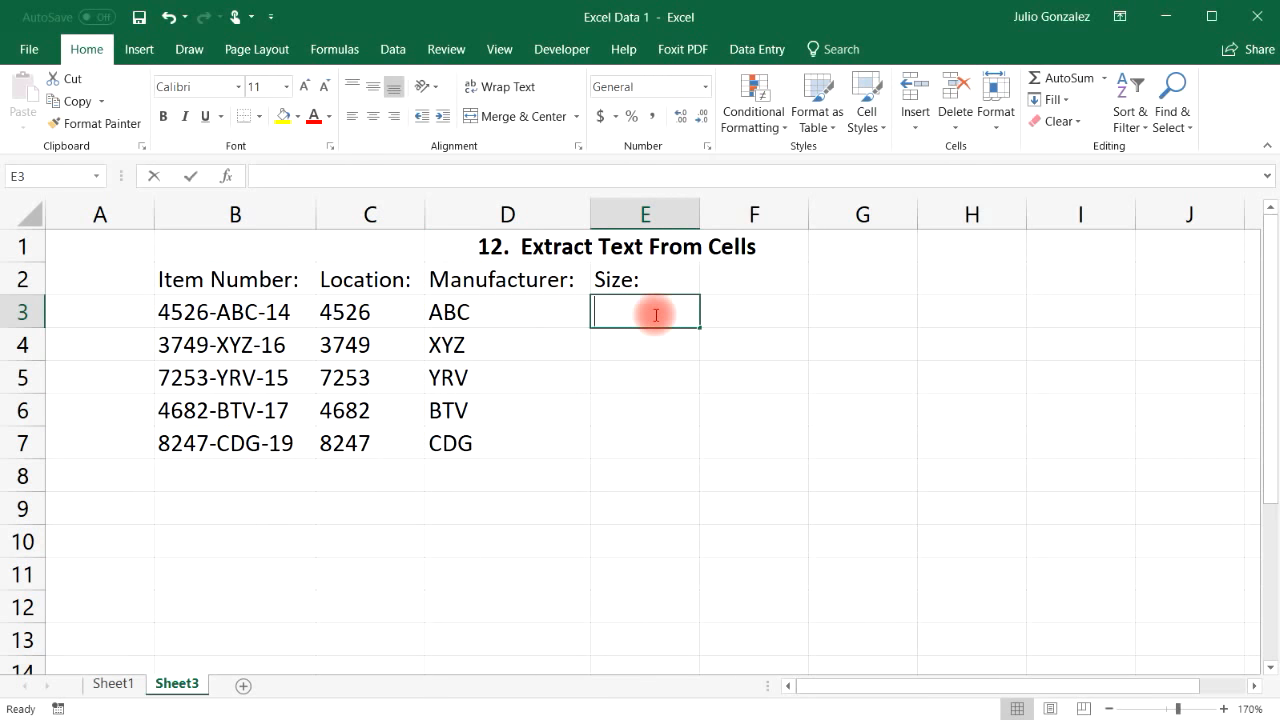
type("=Right")
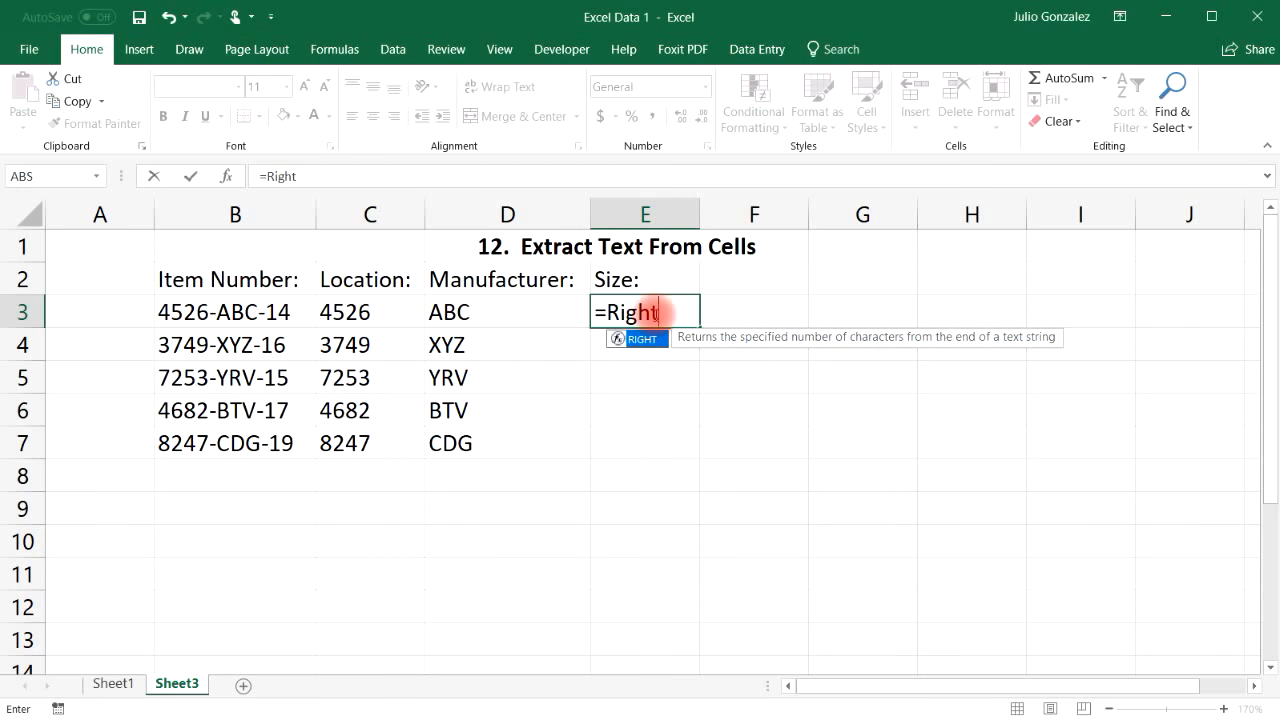
key("BackSpace")
type("t(")
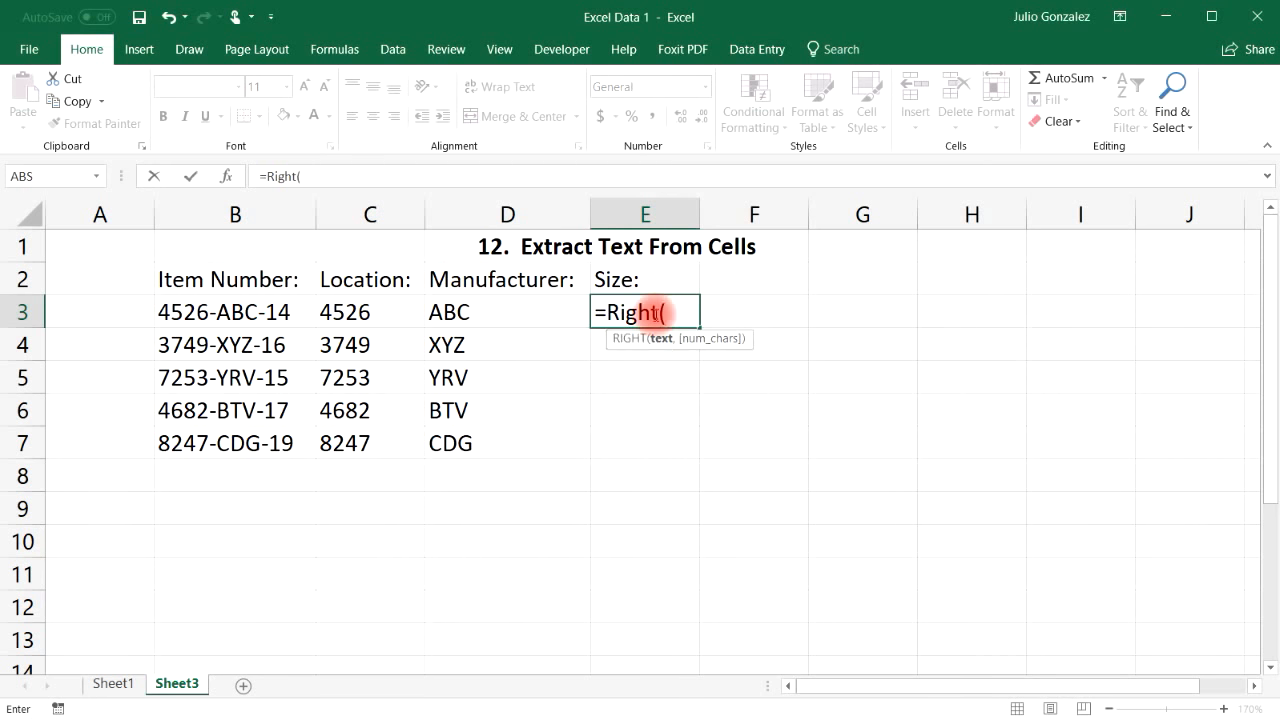
left_click(232, 311)
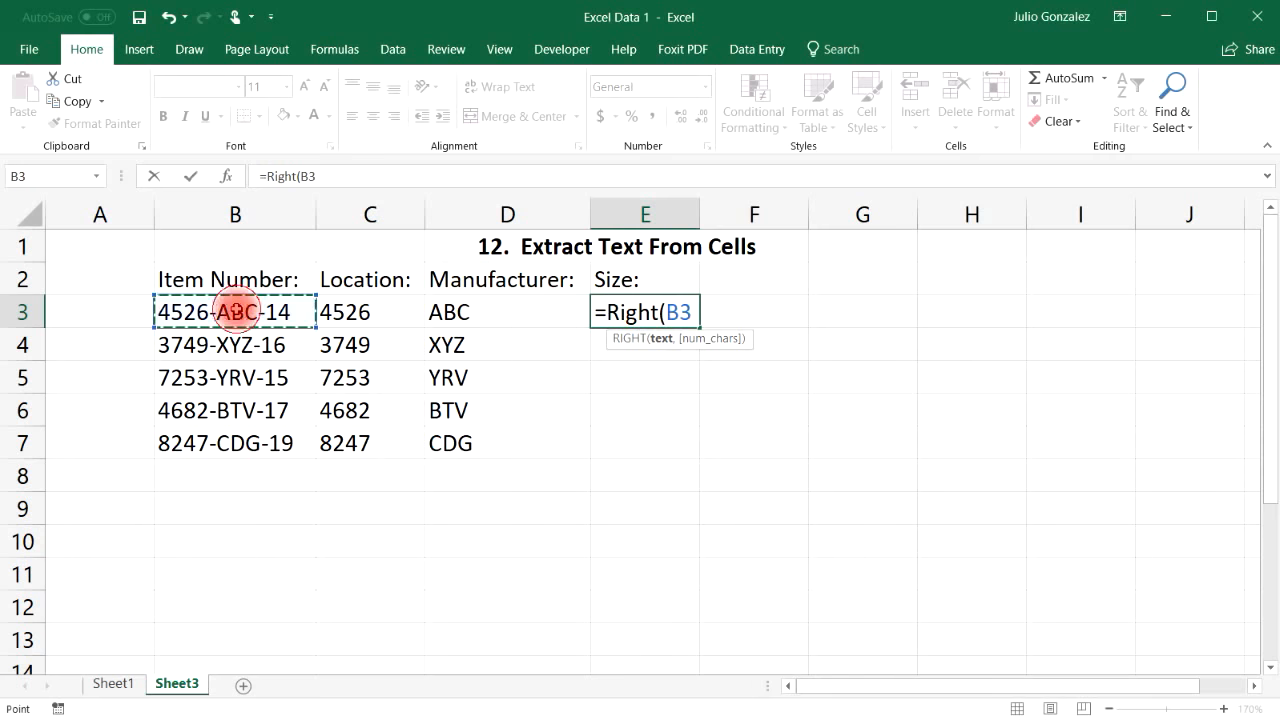
type(",")
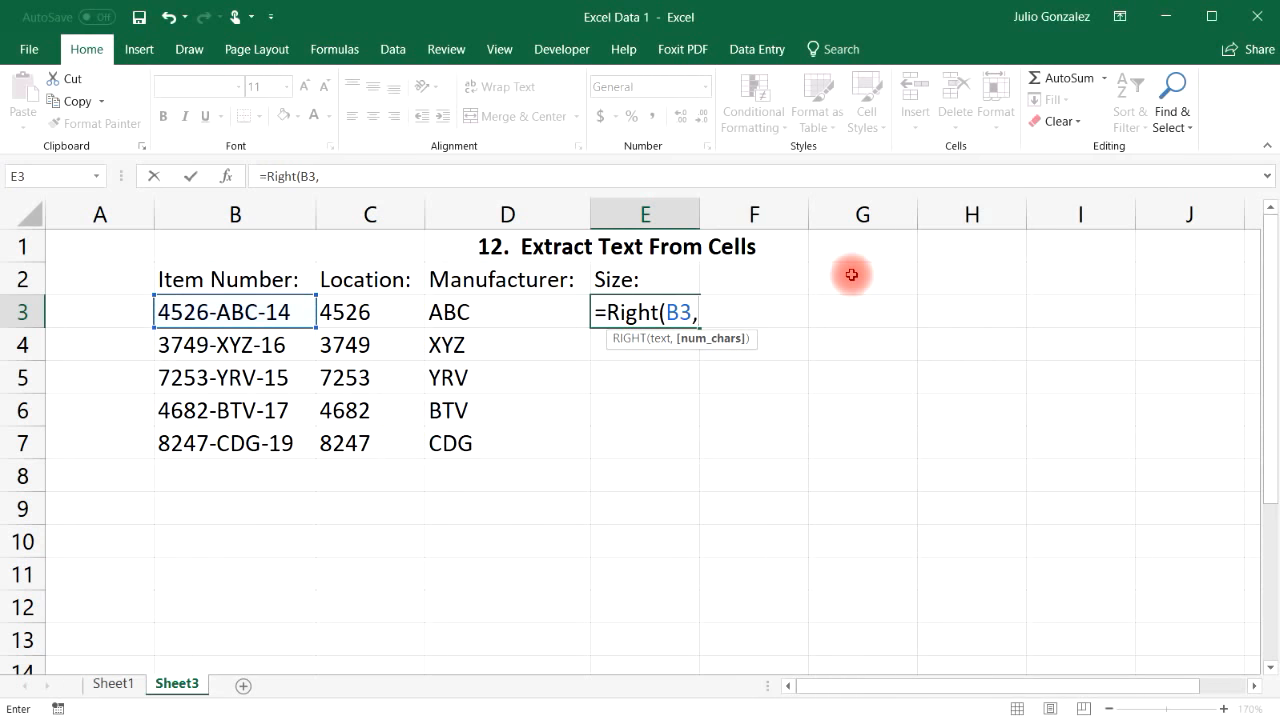
type("2)")
key("Return")
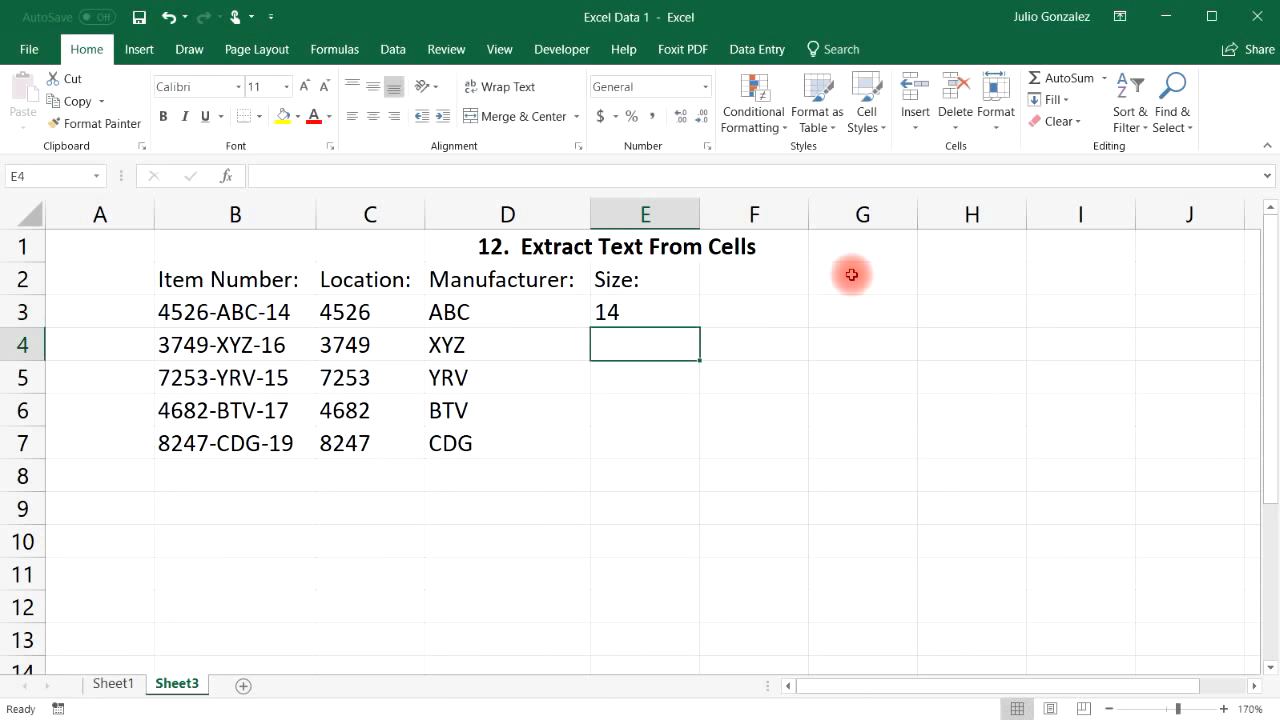
left_click(663, 312)
left_click_drag(699, 327, 693, 450)
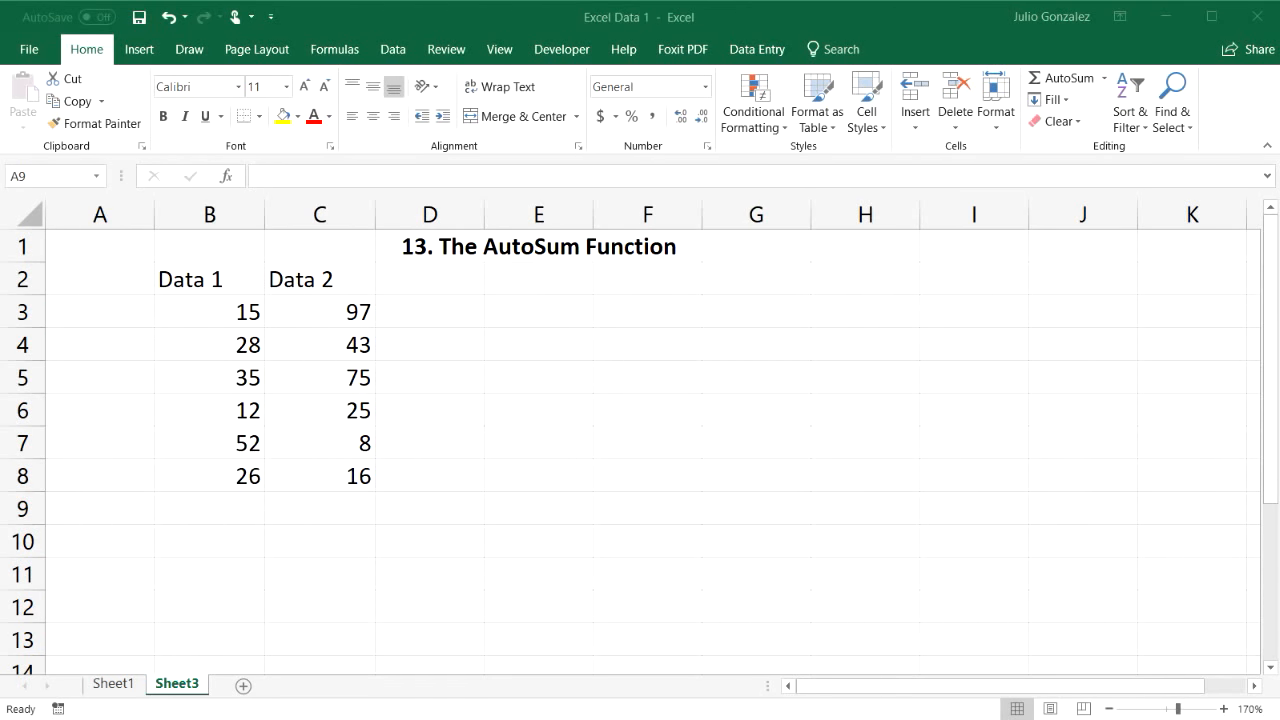
Step: Label the row below the data by entering "Sum:" in cell A9
left_click(97, 511)
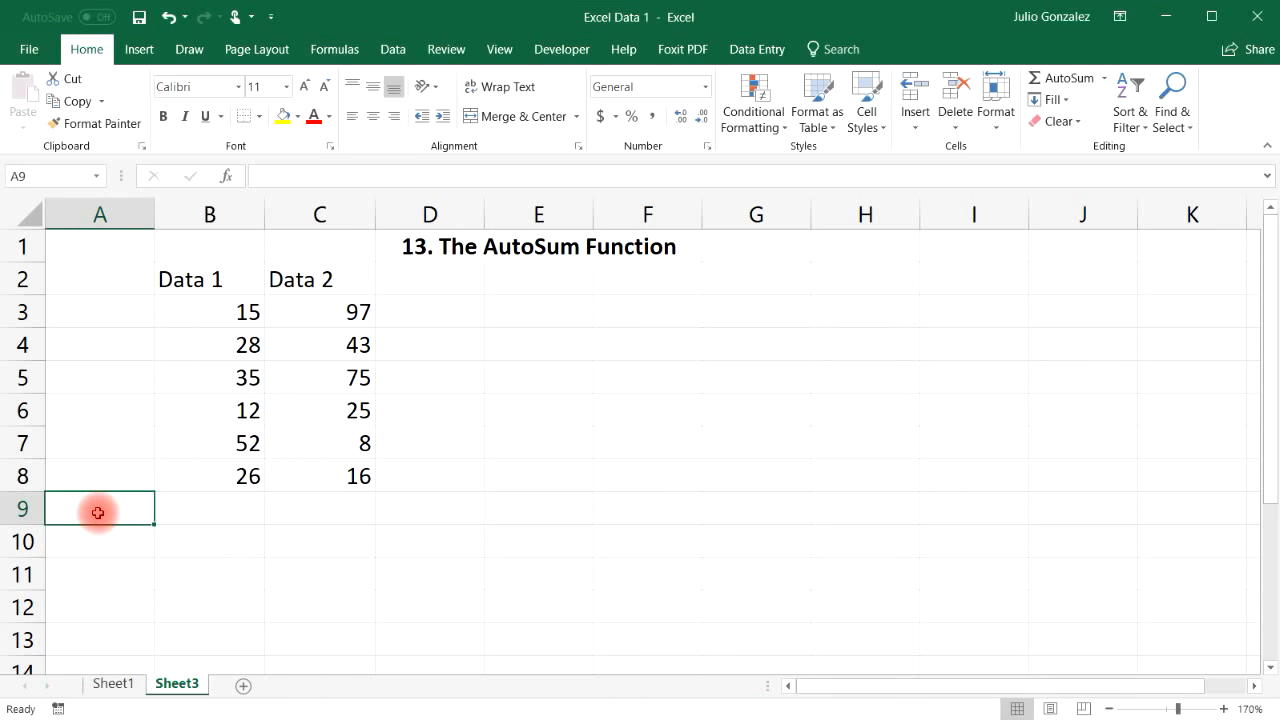
type("Sum:")
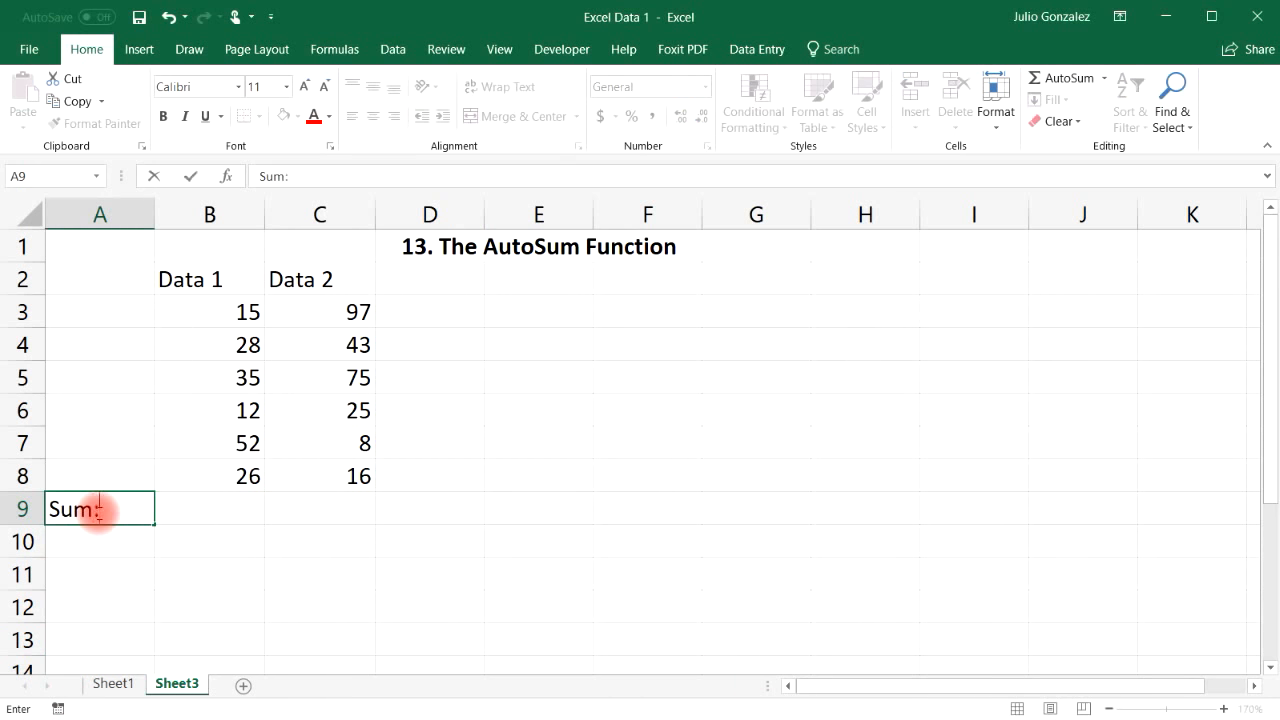
key("Tab")
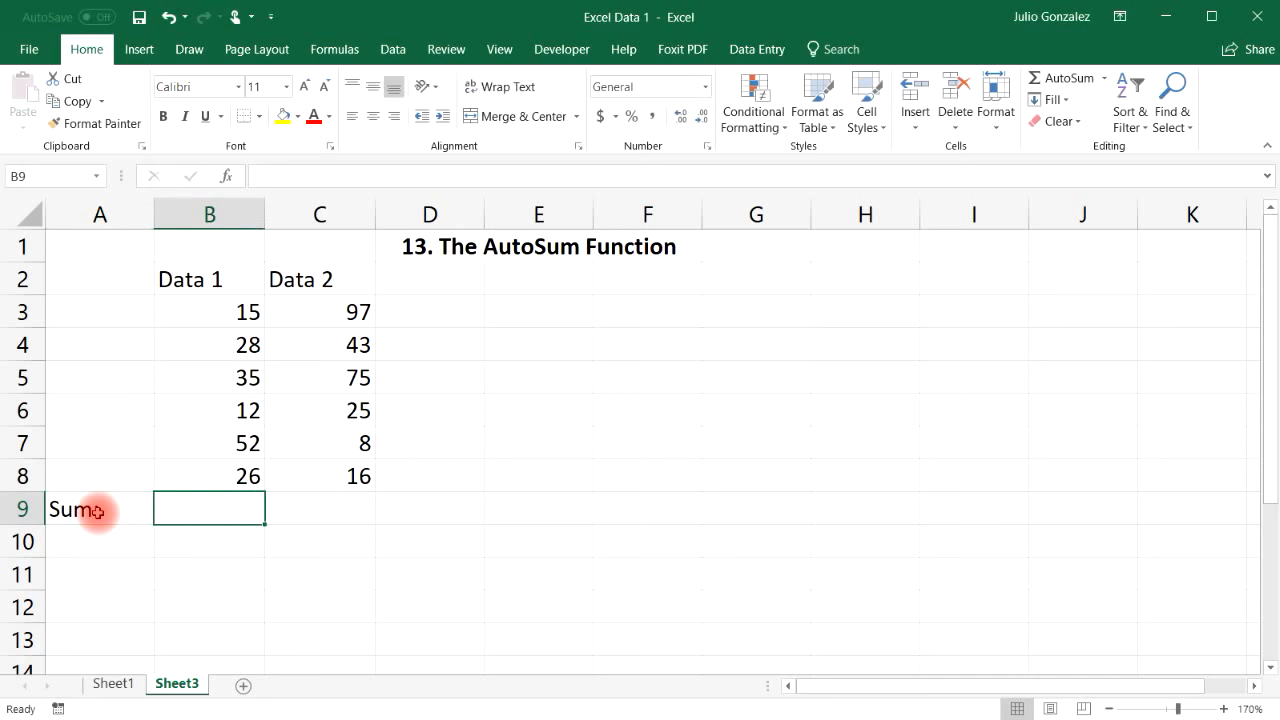
Step: Total the Data 1 column in B9 with the formula =SUM(B3:B8)
type("=")
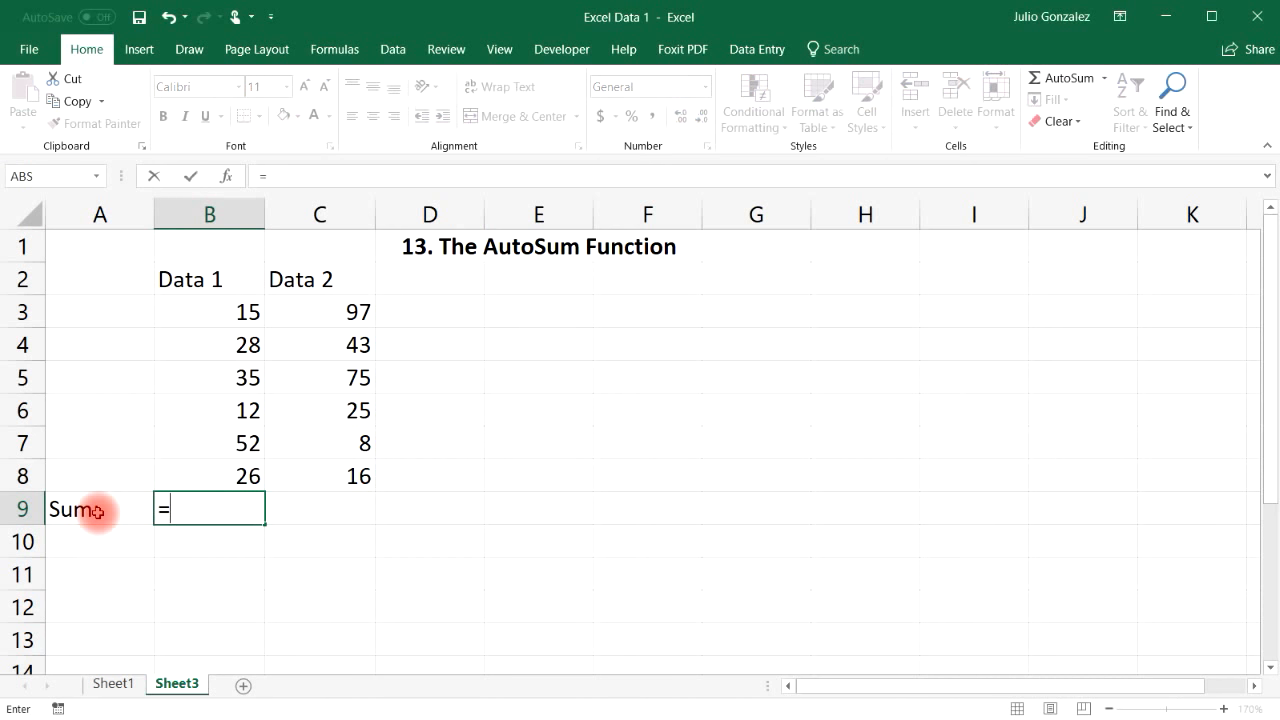
type("sum(")
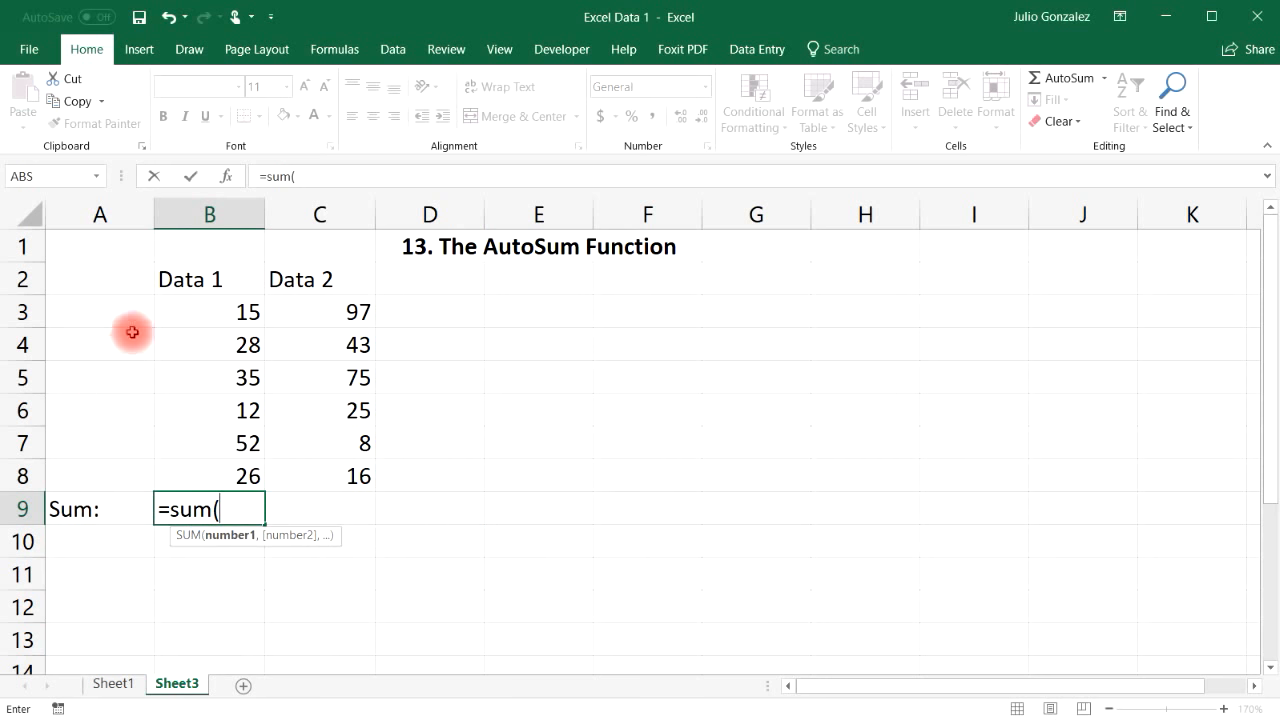
left_click_drag(229, 311, 240, 476)
type(")")
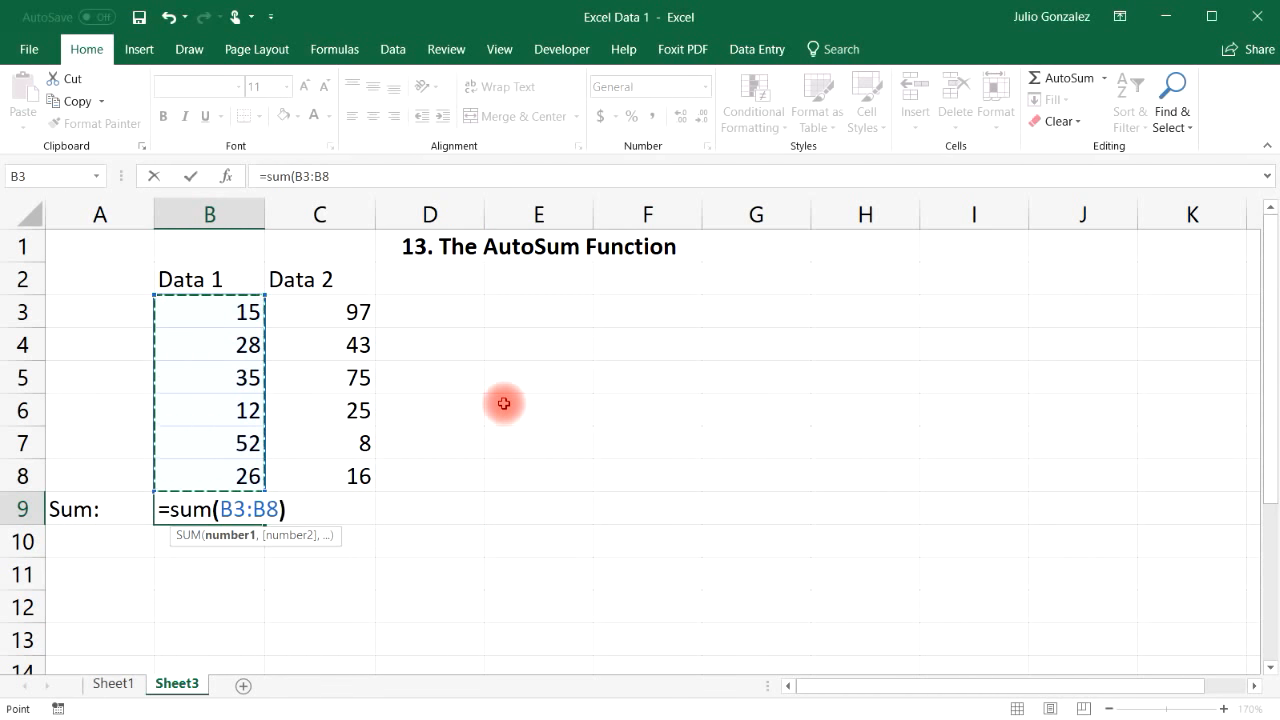
key("Return")
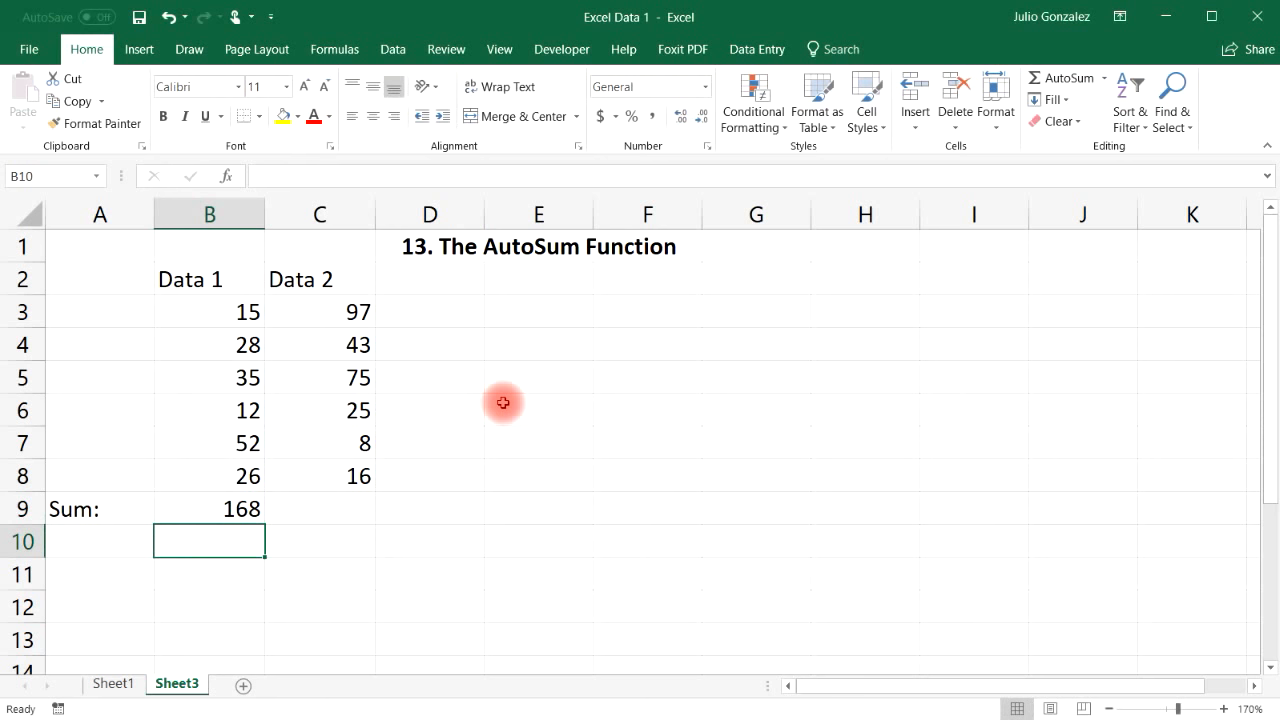
Step: Total the Data 2 column in C9 with the formula =SUM(C3:C8)
left_click_drag(220, 316, 229, 486)
left_click(309, 512)
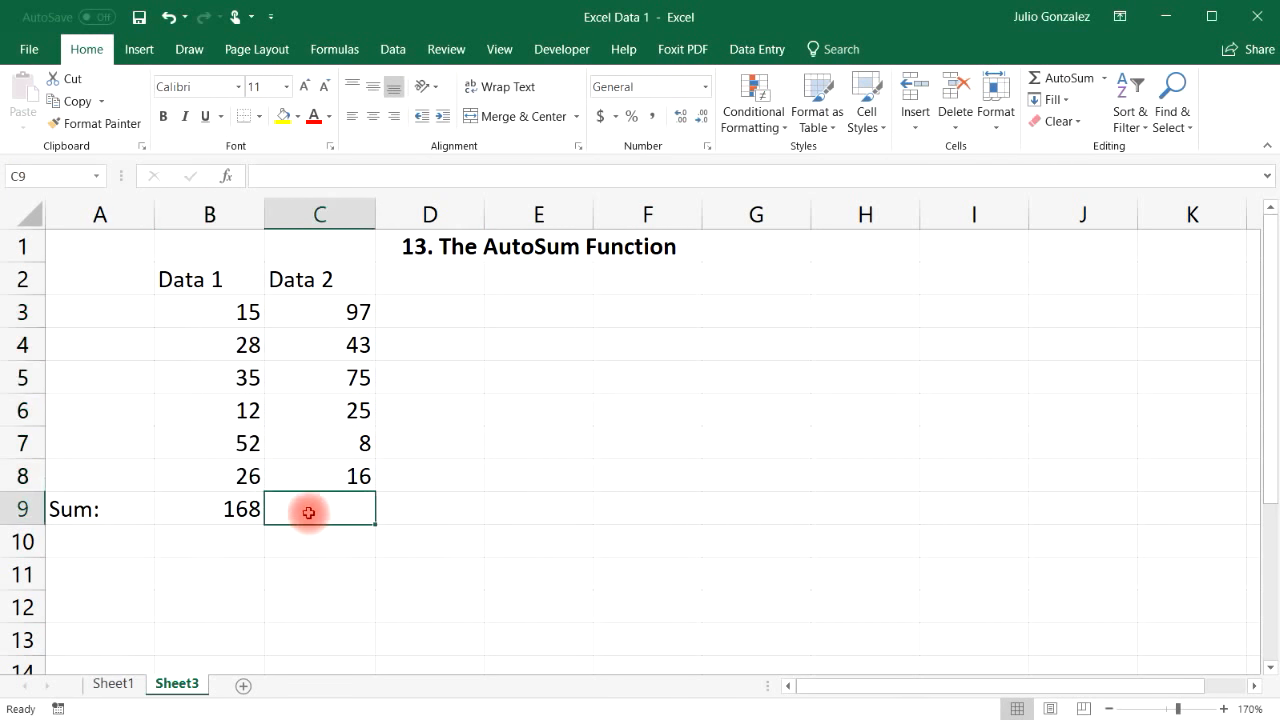
type("=sum(")
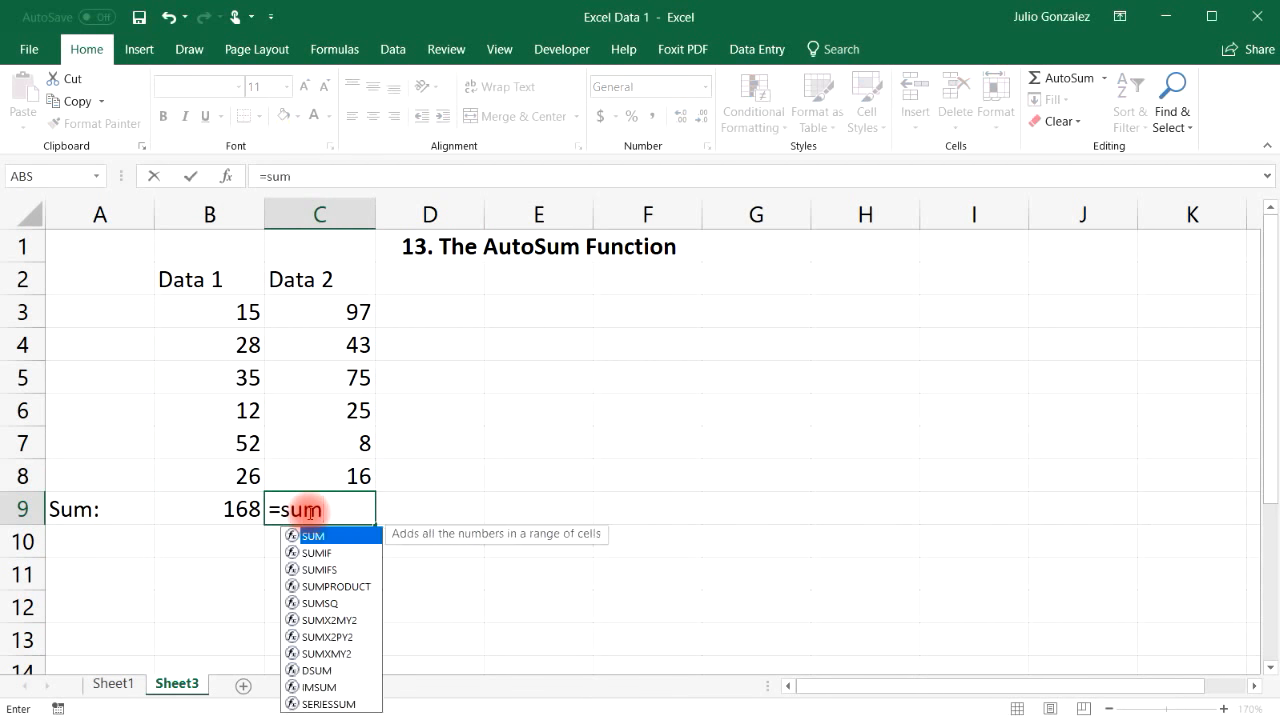
left_click_drag(340, 311, 357, 476)
type(")")
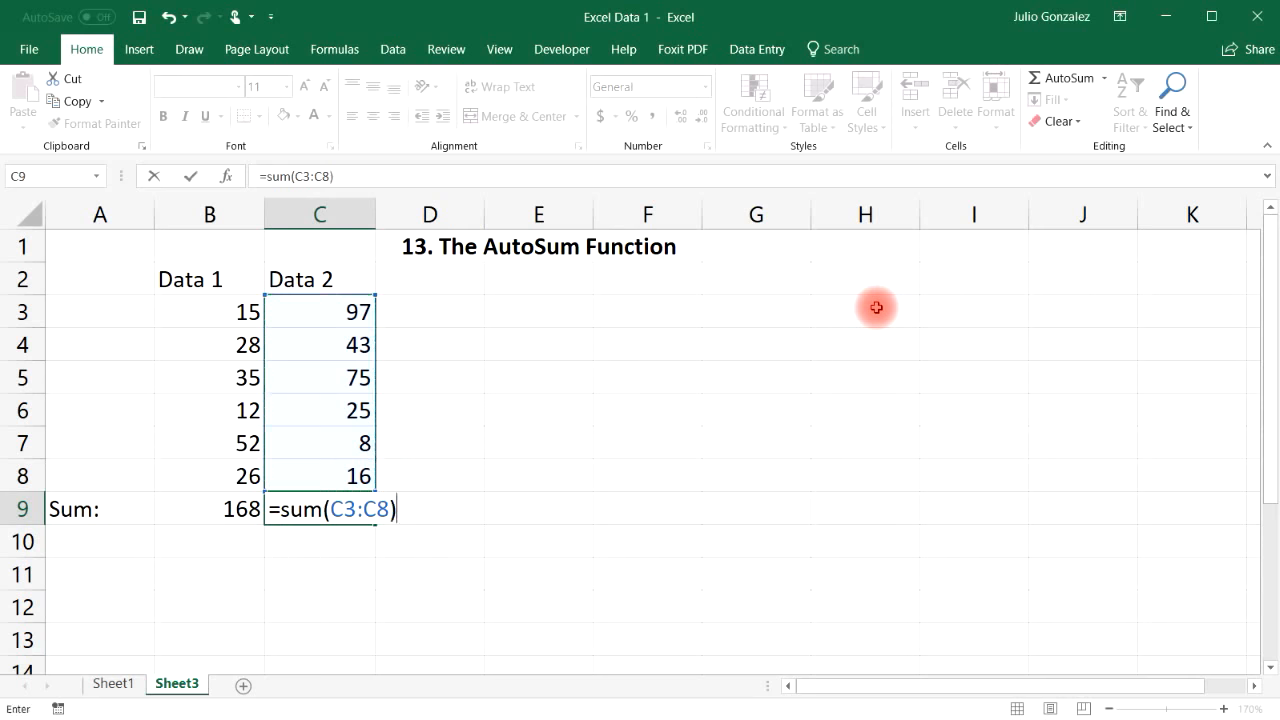
key("Return")
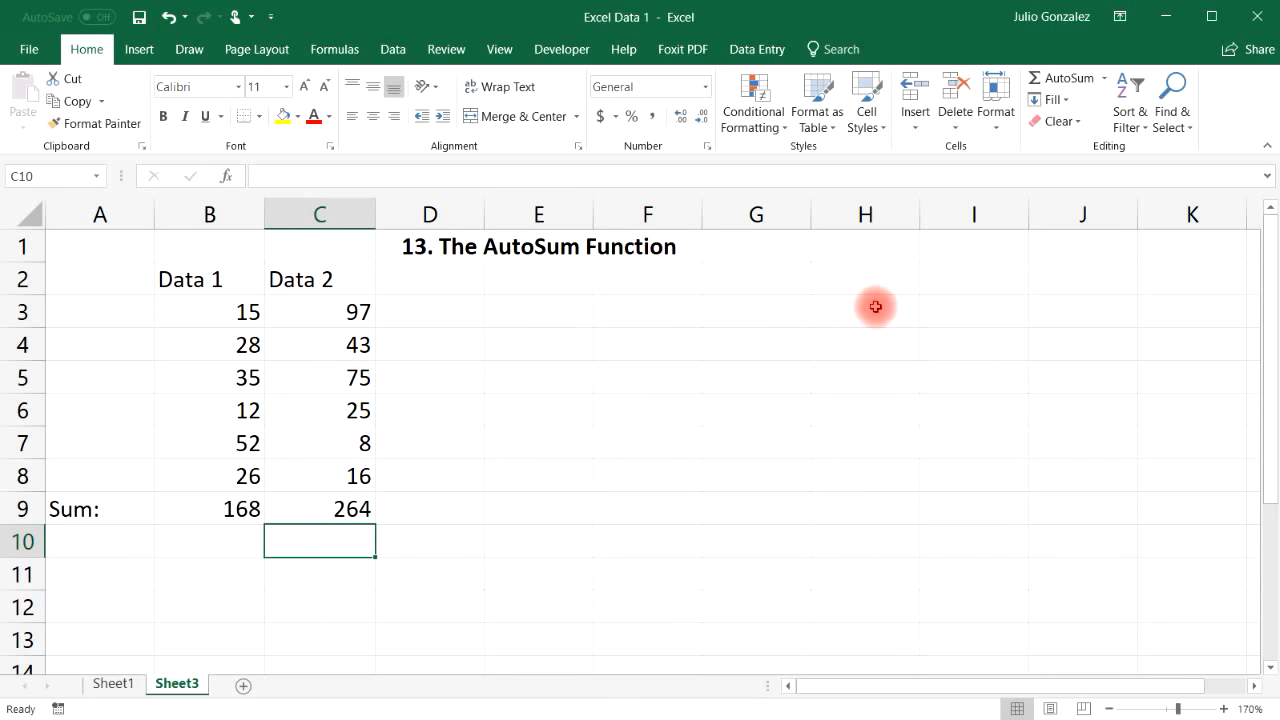
Step: Add two typed numbers in cell E8 with the formula =SUM(20,30)
left_click(538, 474)
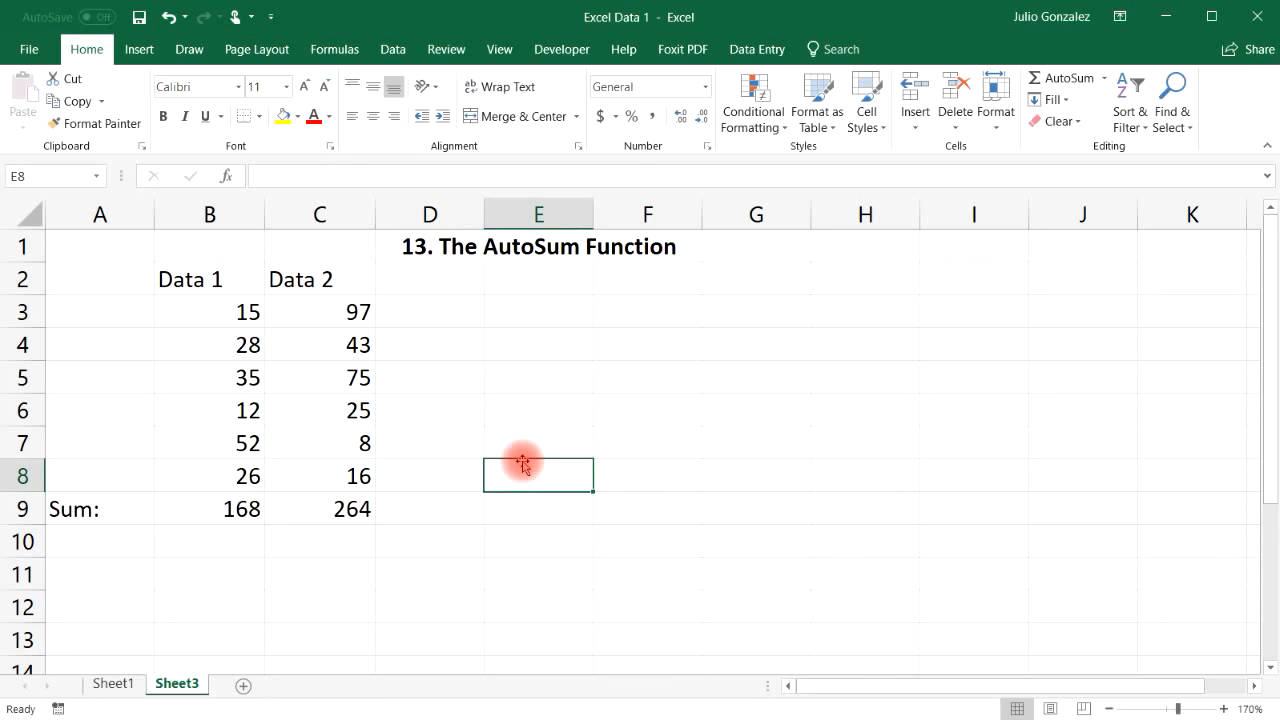
type("=sum(")
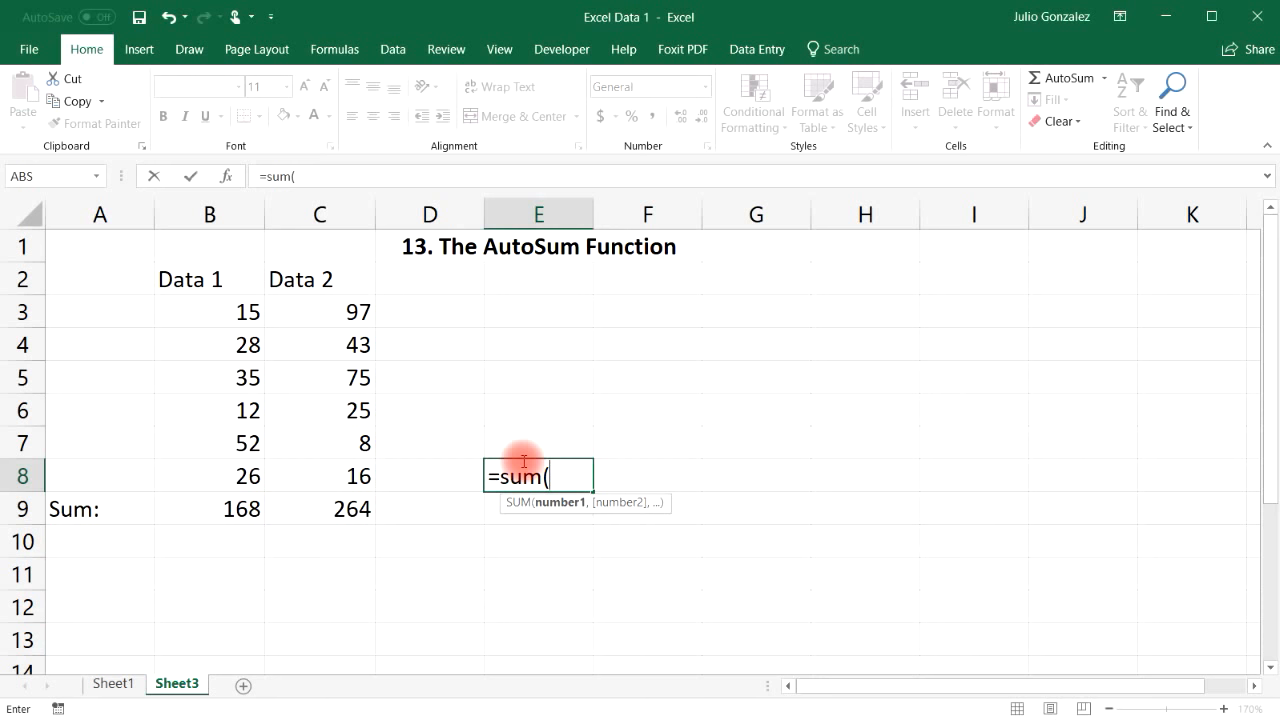
type("20,30)")
key("Return")
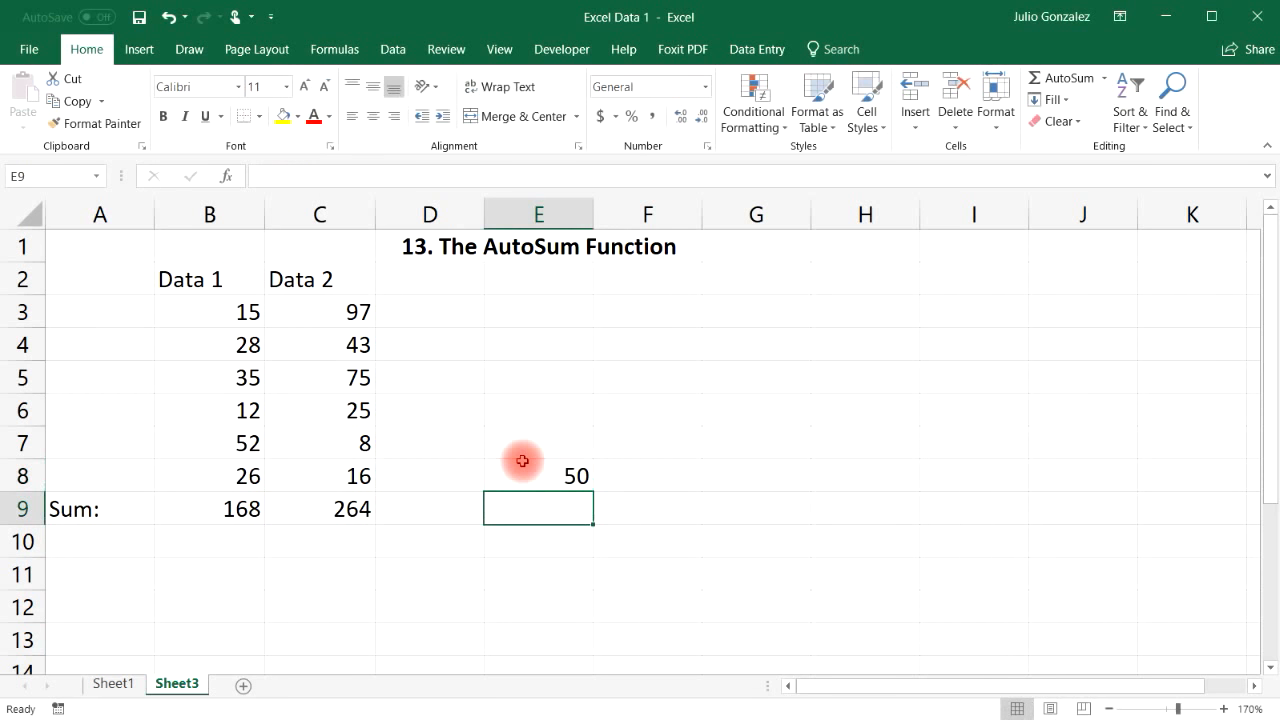
Step: Add three typed numbers in cell E7 with the formula =SUM(20,30,40)
left_click(541, 446)
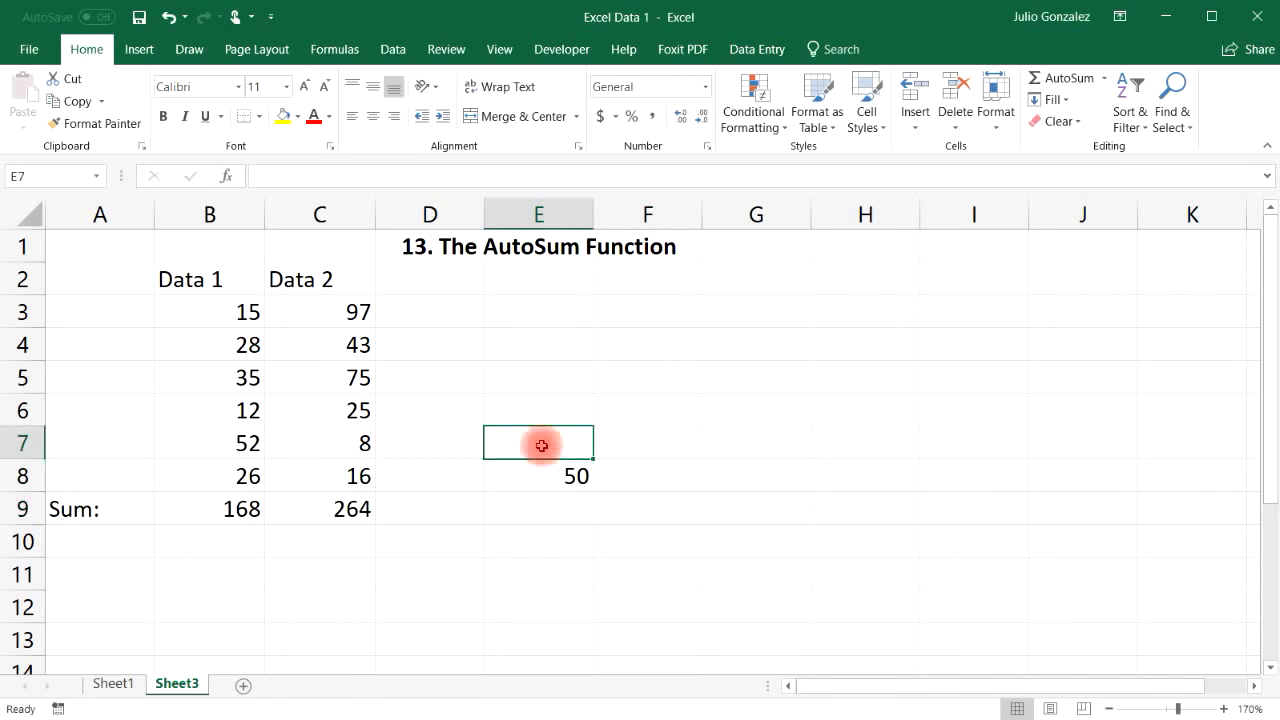
type("=sum")
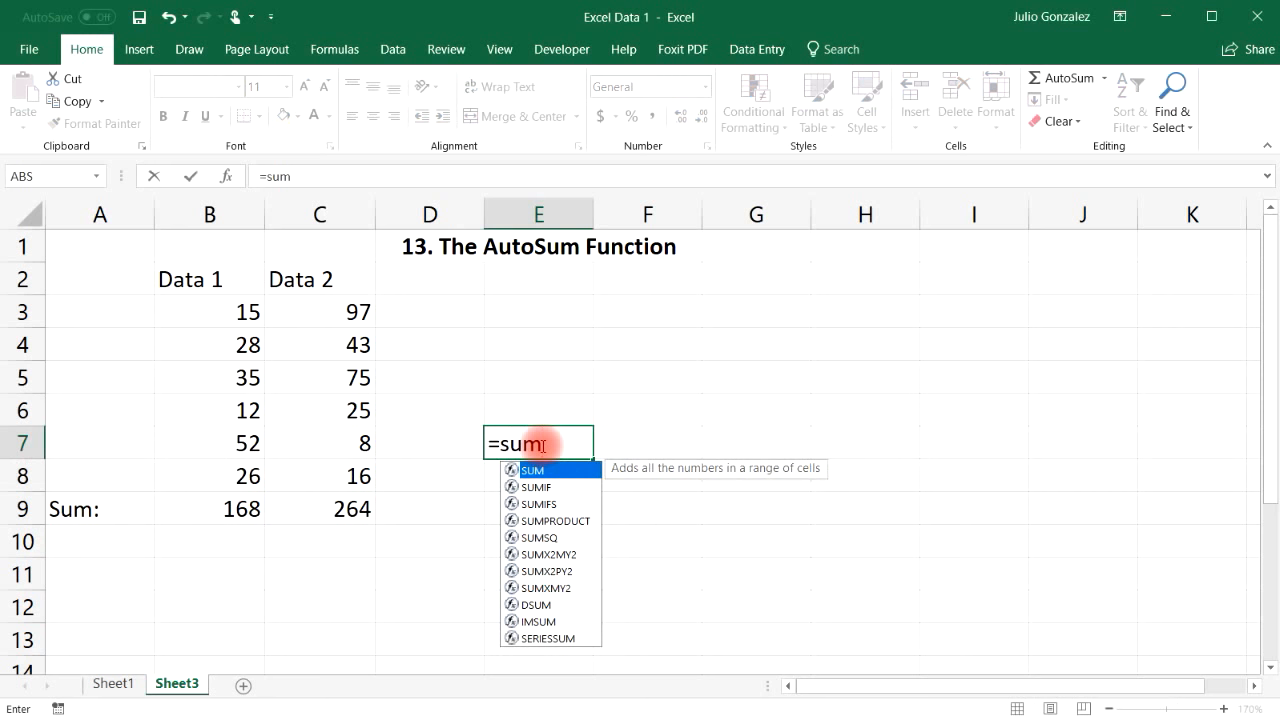
type("(20,30,")
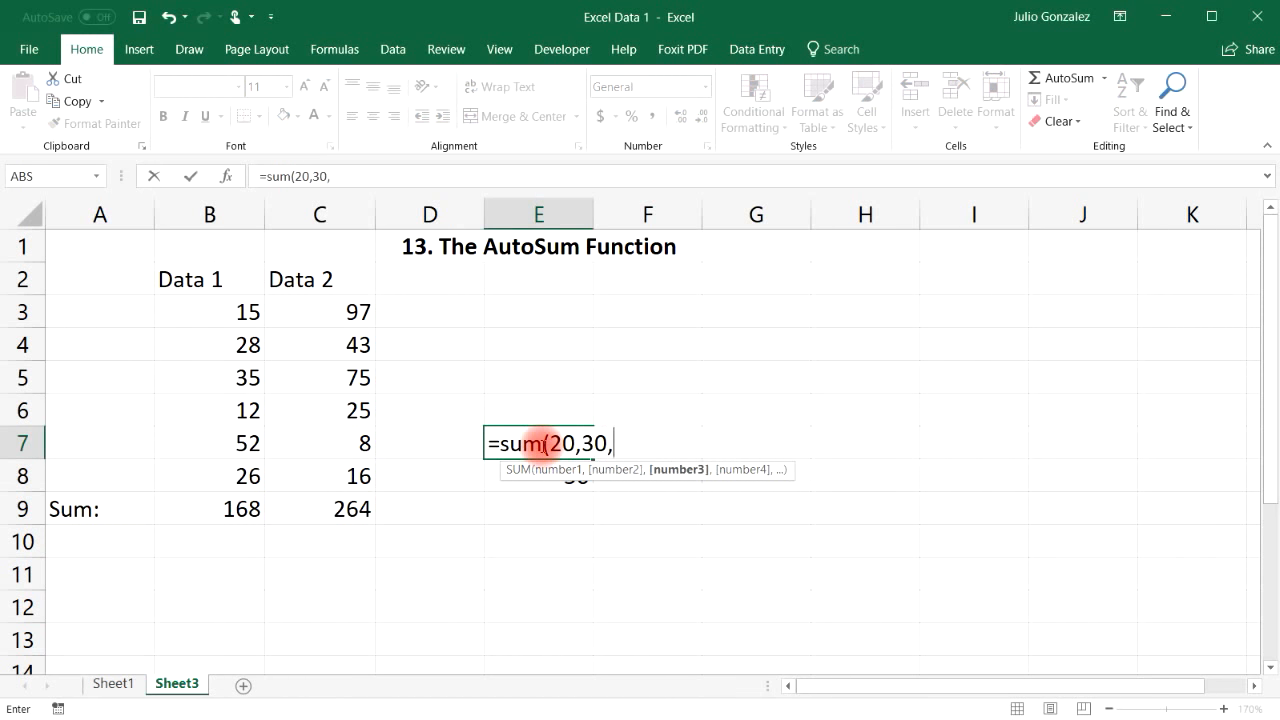
type("40")
key("Return")
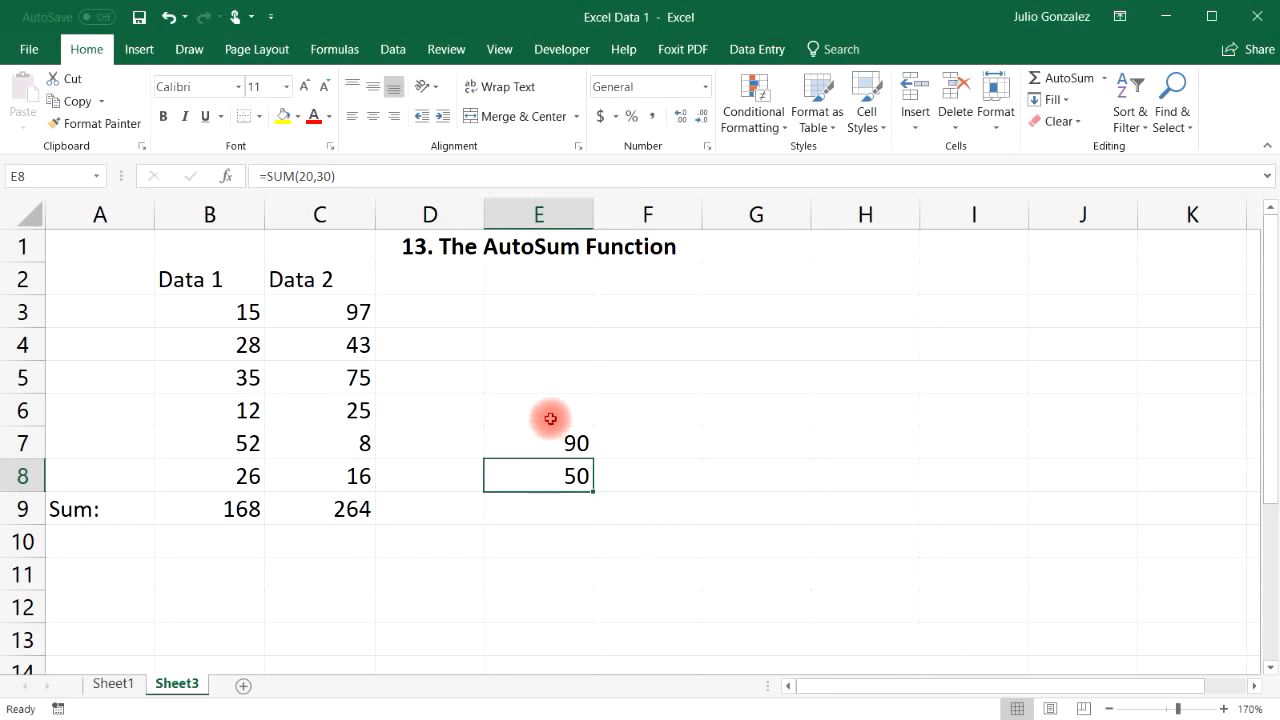
Step: Add 20 and 30 in cell E6 with the plus operator, entering =20+30 without accepting the suggested correction
left_click(546, 411)
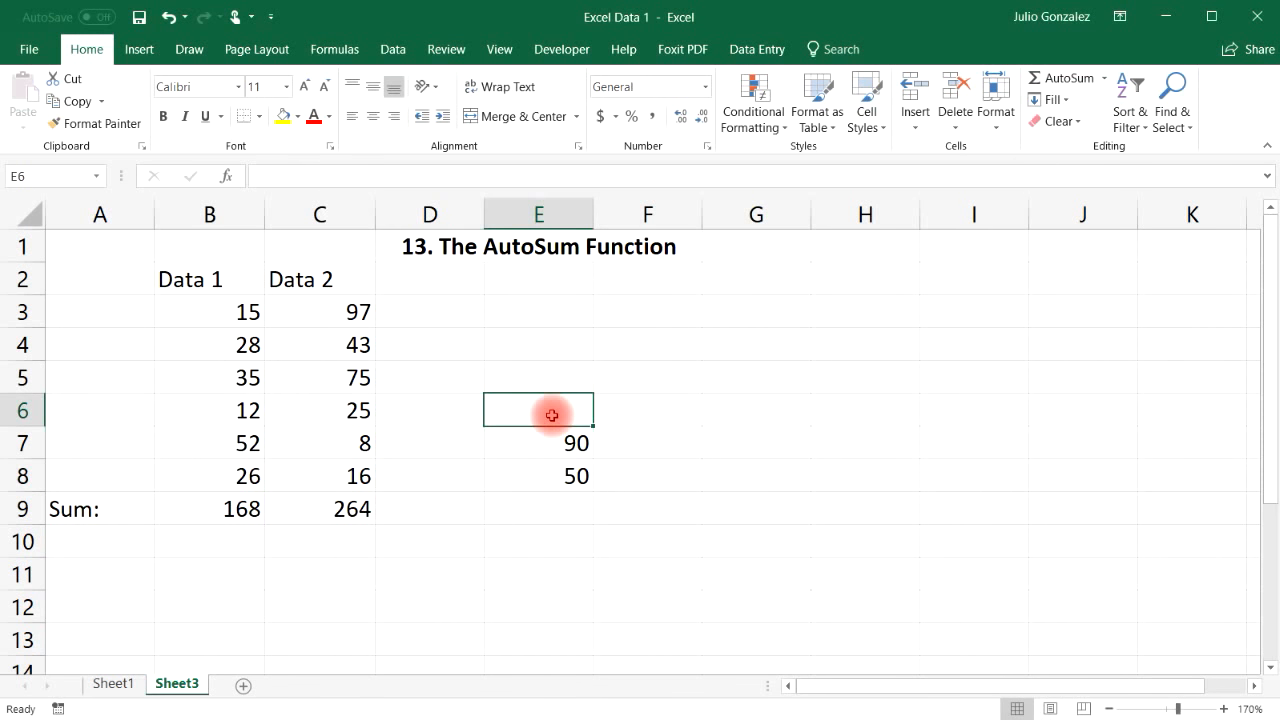
type("=20+3-")
key("Return")
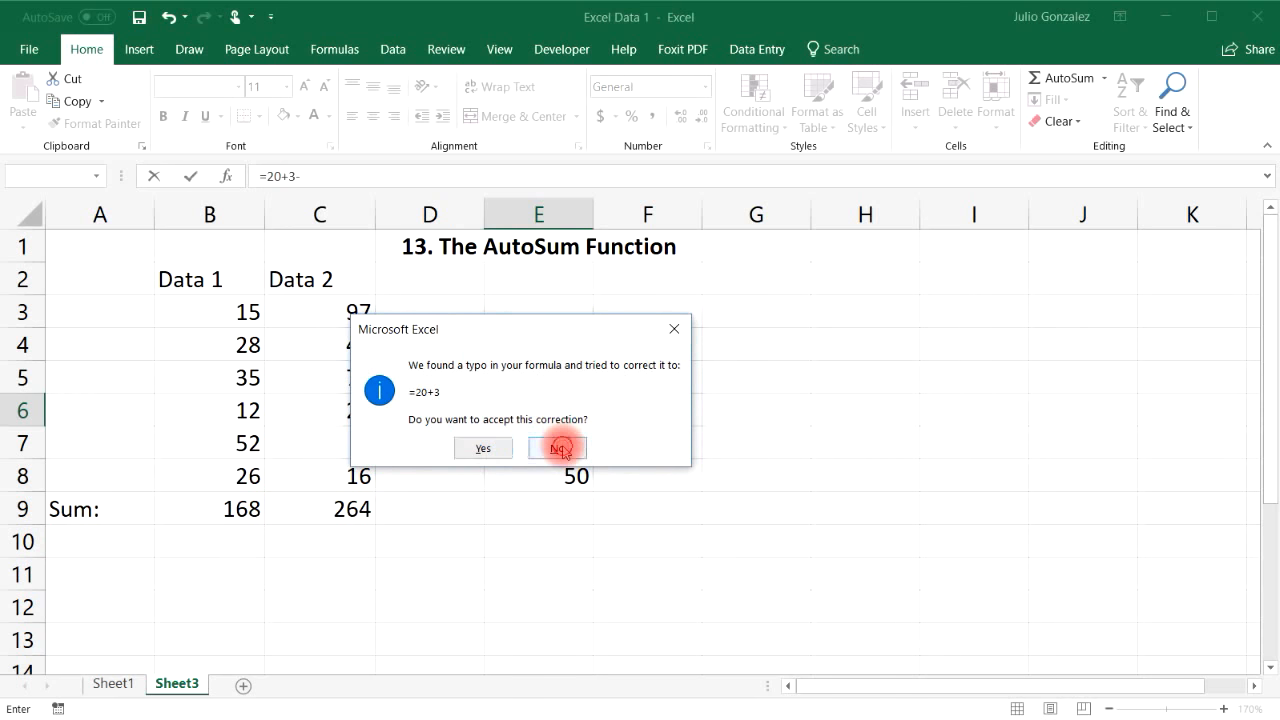
left_click(561, 447)
left_click(516, 446)
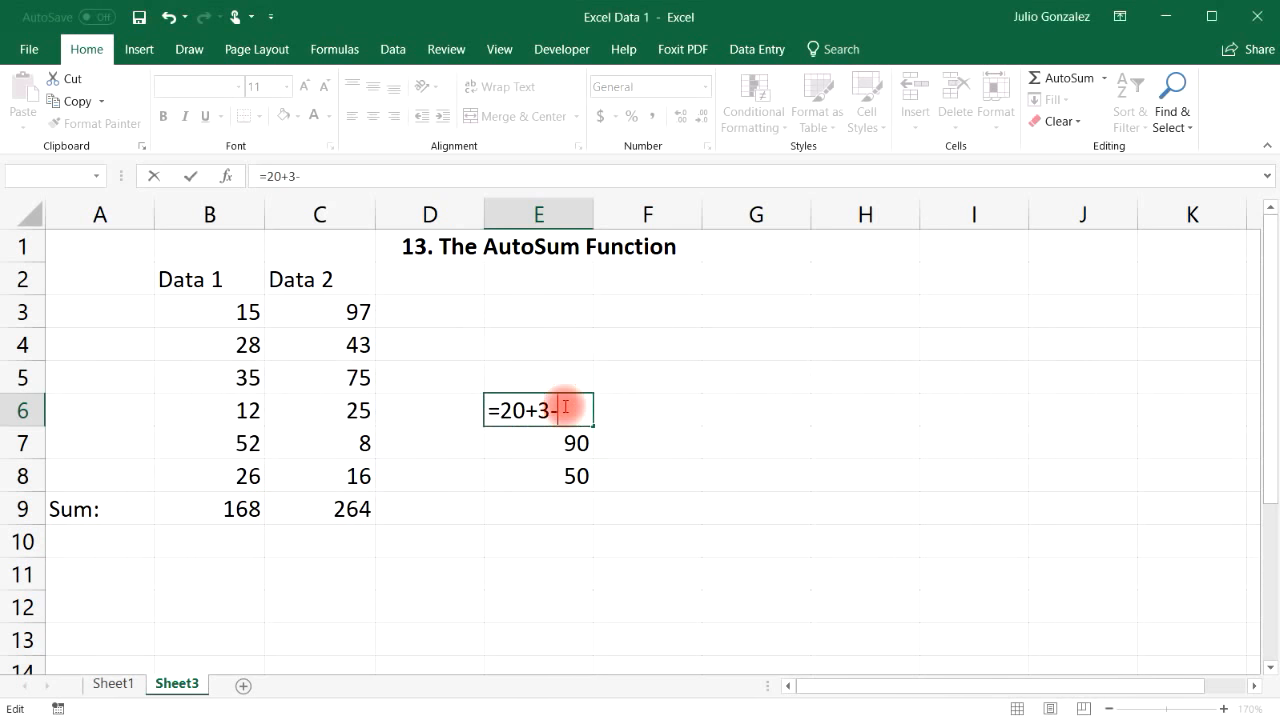
type("0")
key("Return")
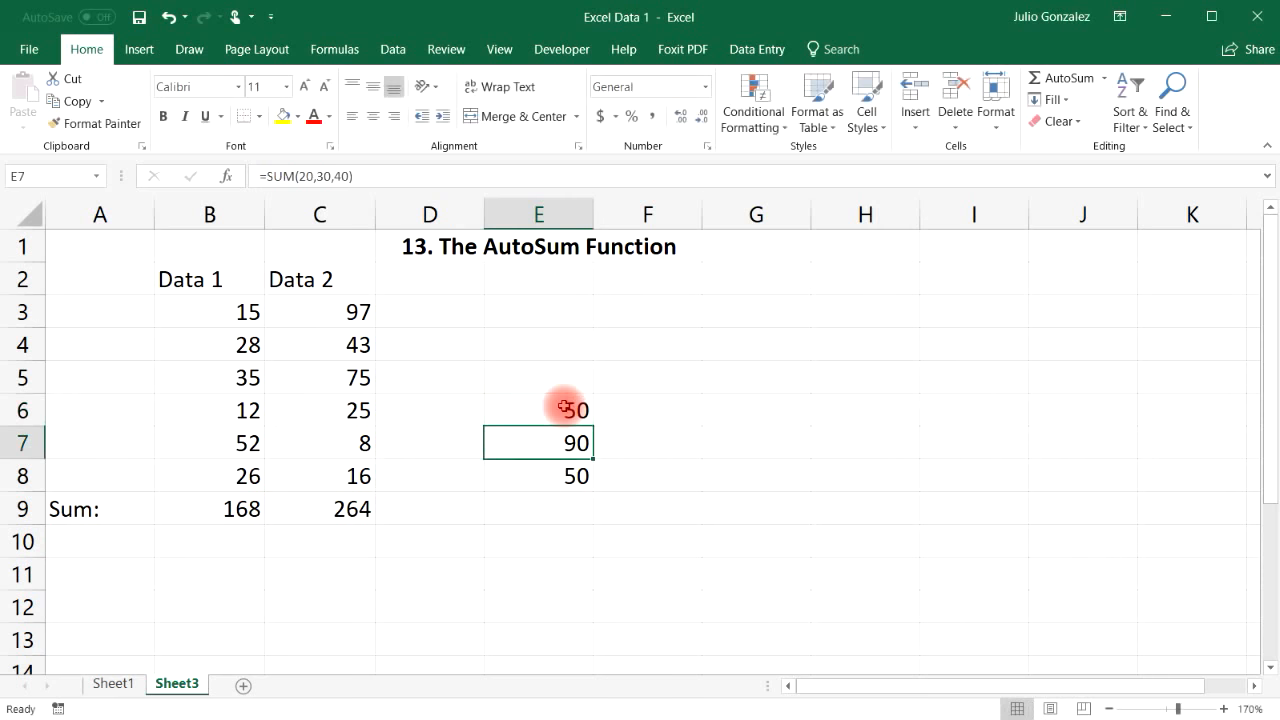
Step: Add three numbers with plus operators in cell E5 by entering =20+30+40
left_click(557, 378)
type("=")
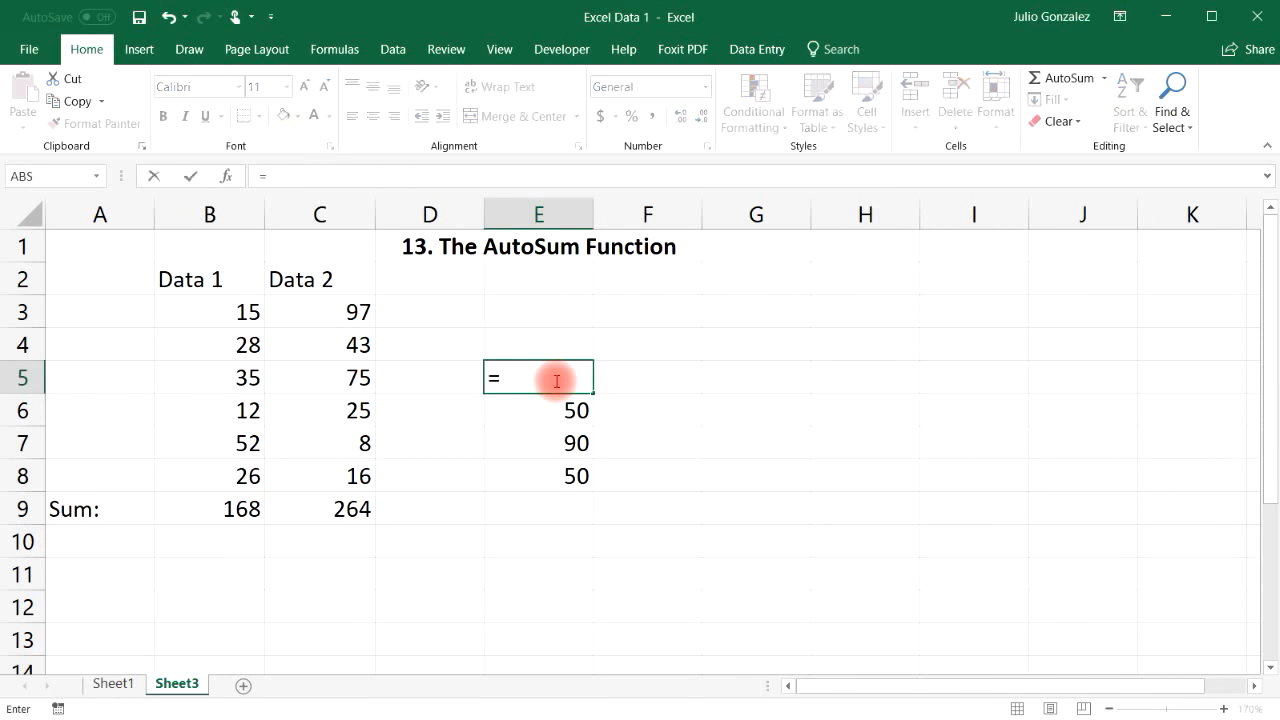
type("20+30+40")
key("Return")
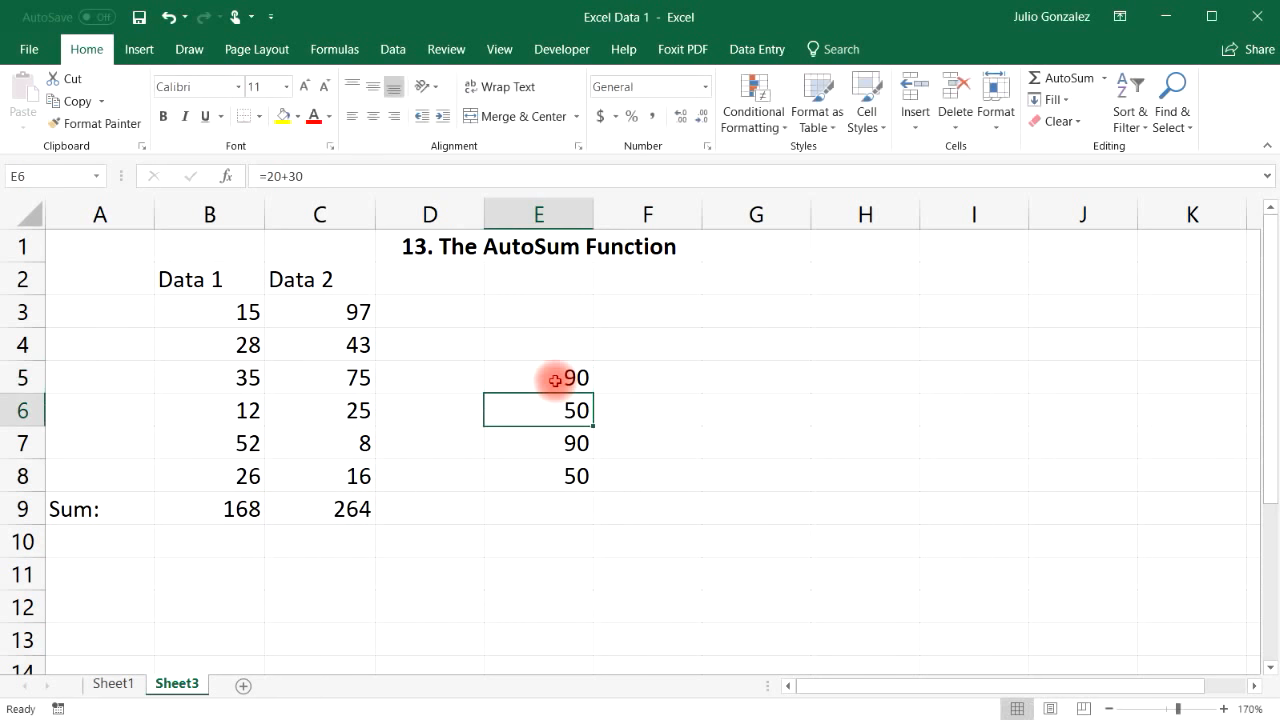
Step: Delete the practice addition formulas in cells E5 through E8
left_click(562, 374)
left_click(563, 409)
left_click_drag(562, 378, 559, 459)
key("Delete")
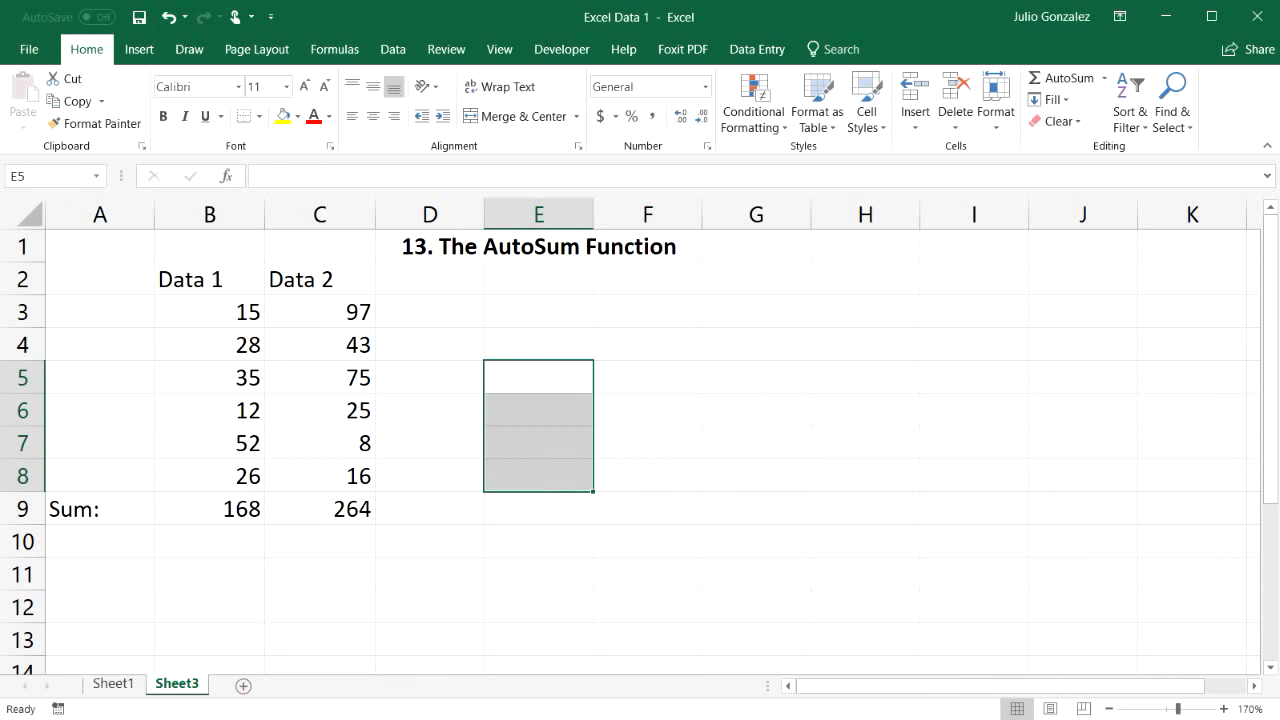
Step: Replace the sheet heading in the merged cell D1 with "14. Averages"
left_click(541, 249)
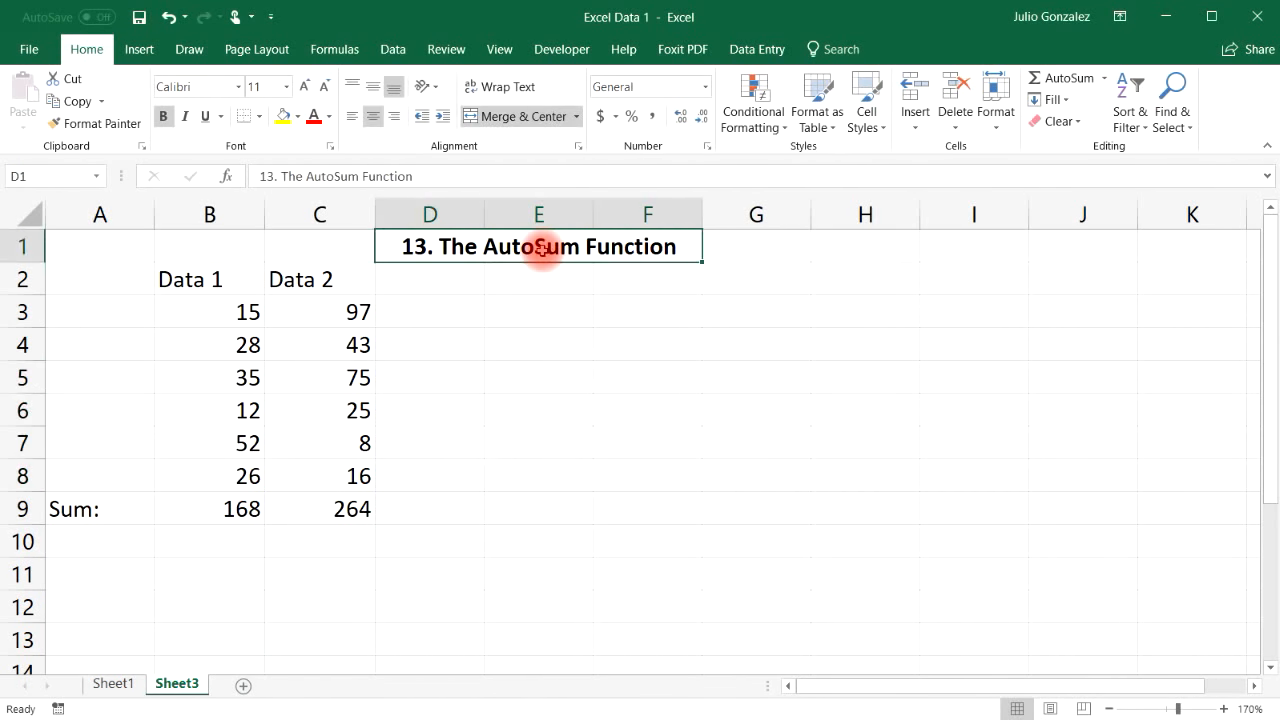
type("14.  ")
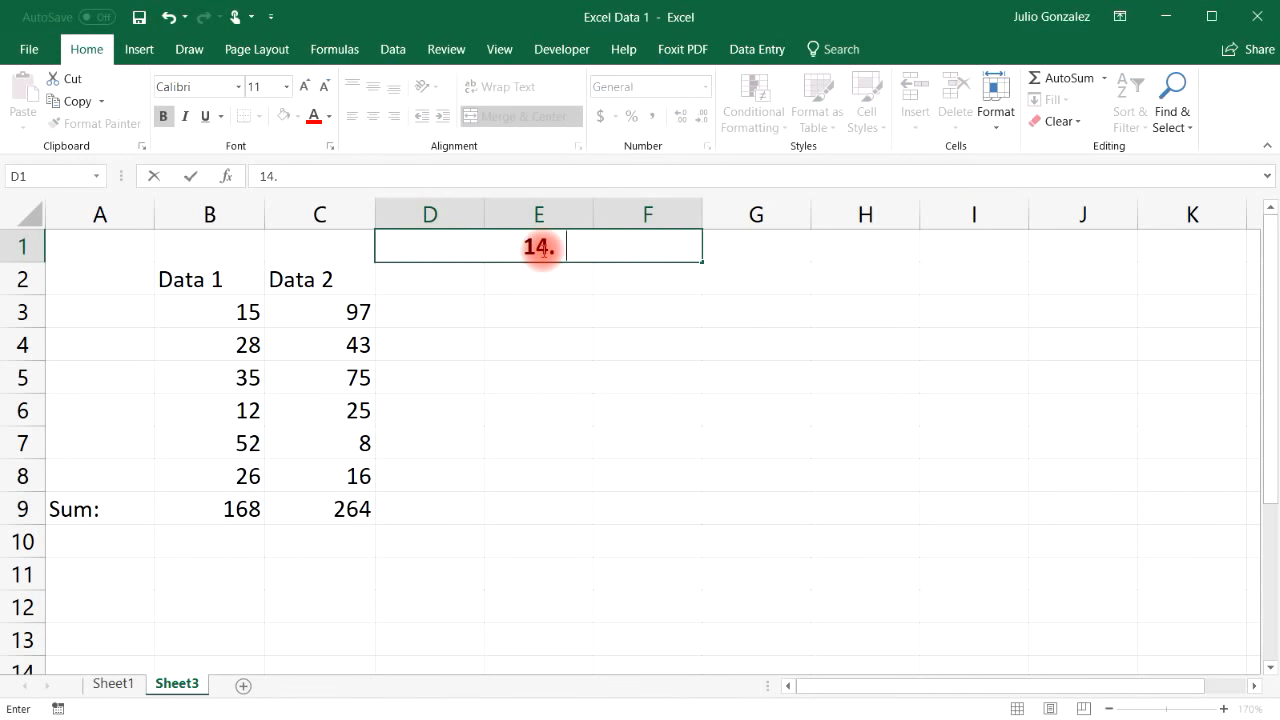
type("Averages")
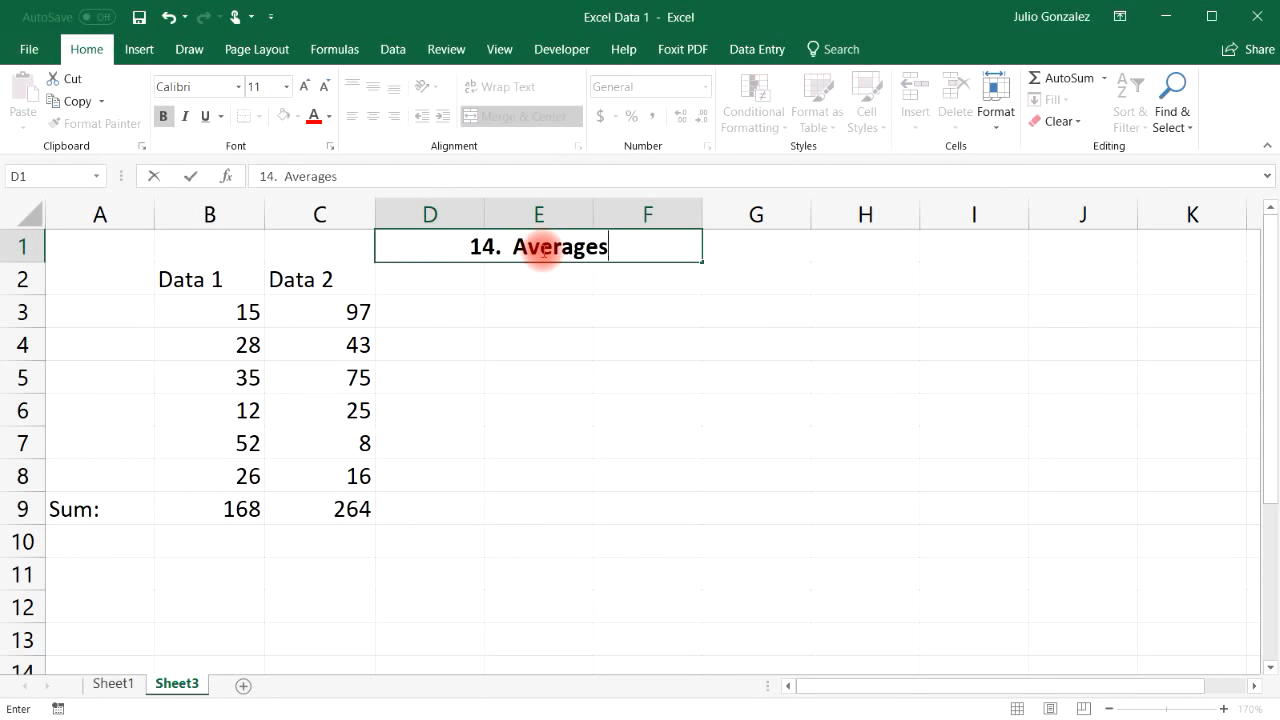
key("Return")
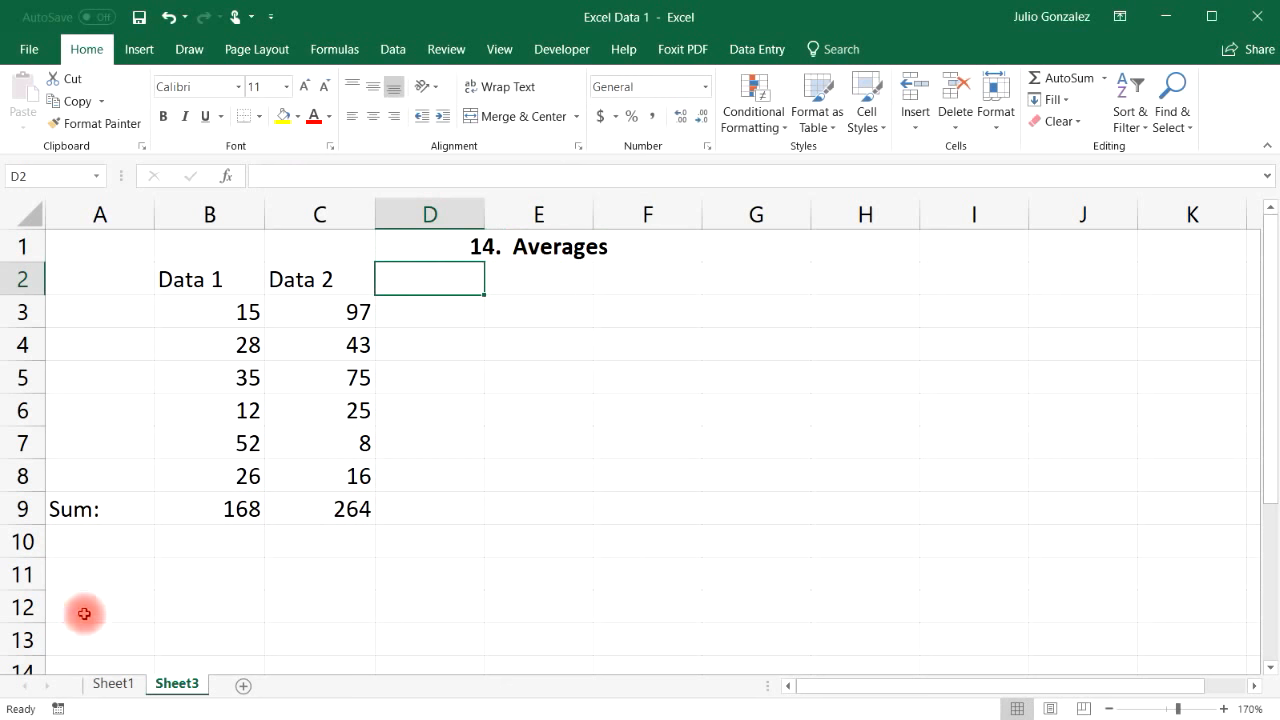
Step: Label the row below the sums by entering "Average" in cell A10
left_click(94, 536)
type("A")
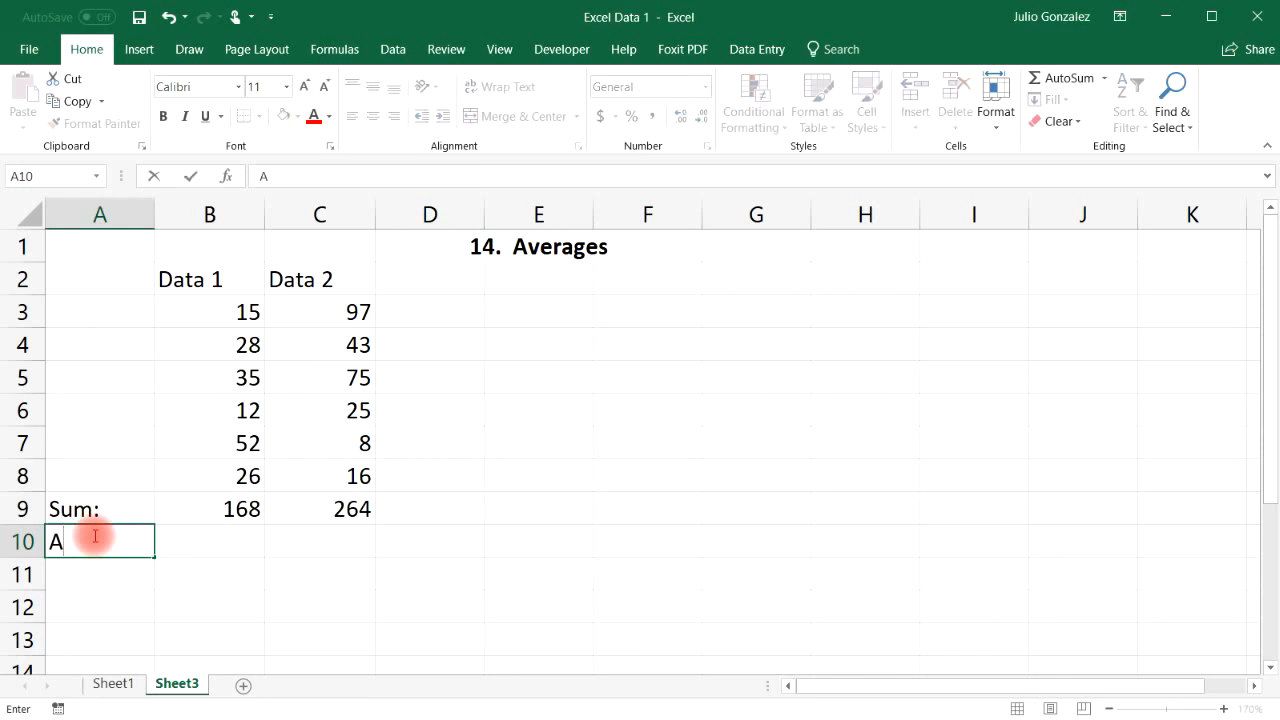
type("verage:")
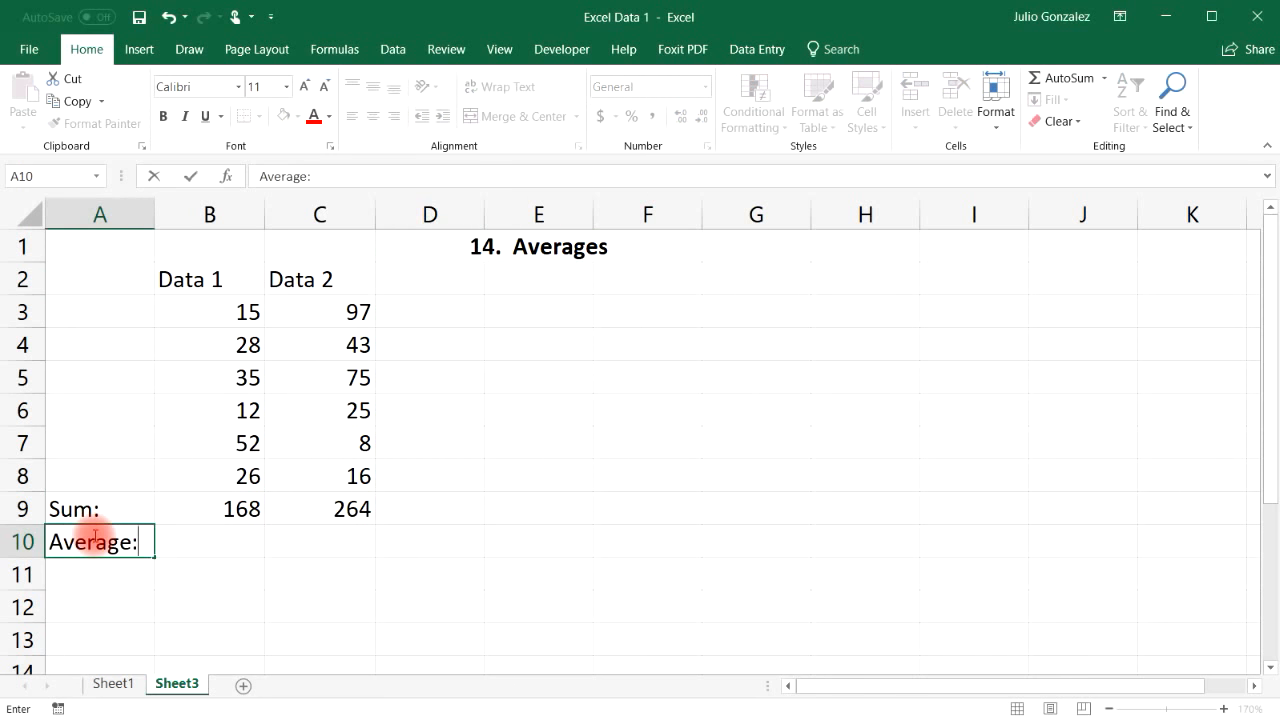
key("Tab")
left_click(94, 536)
type("=")
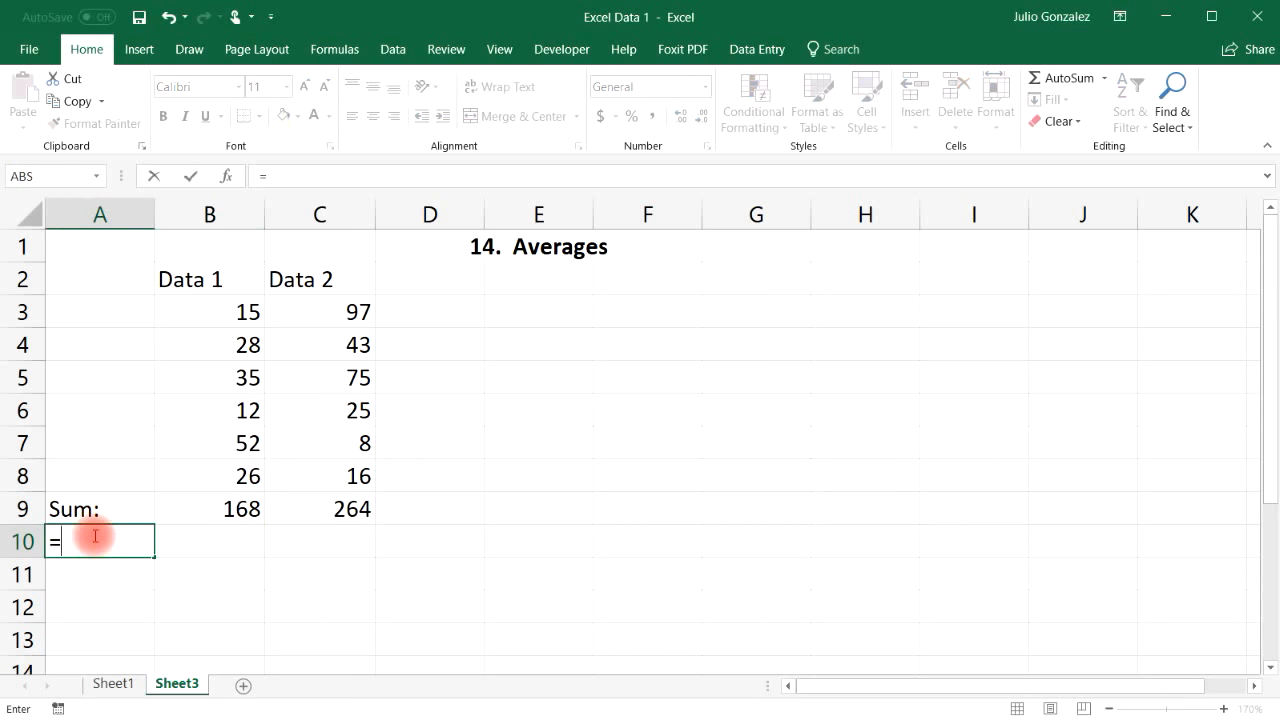
key("BackSpace")
type("Ae")
key("BackSpace")
type("verage")
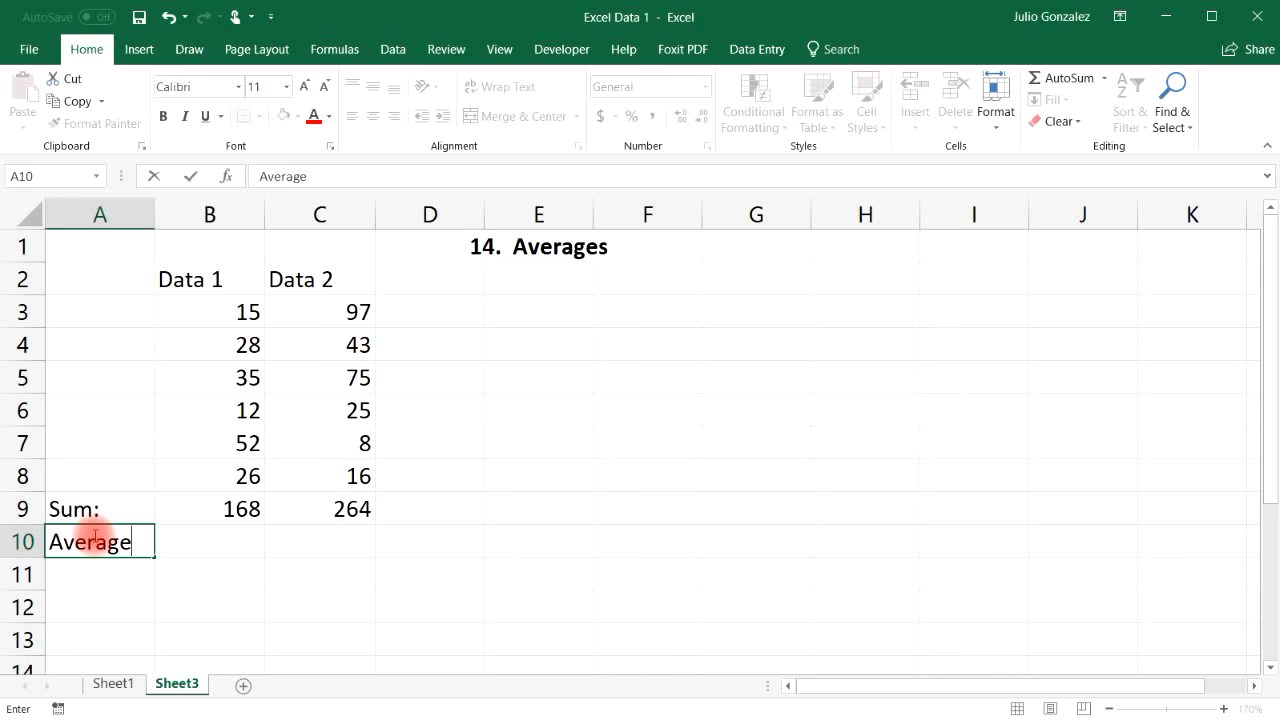
key("Return")
Step: Average the Data 1 column in B10 with the formula =AVERAGE(B3:B8)
left_click(245, 543)
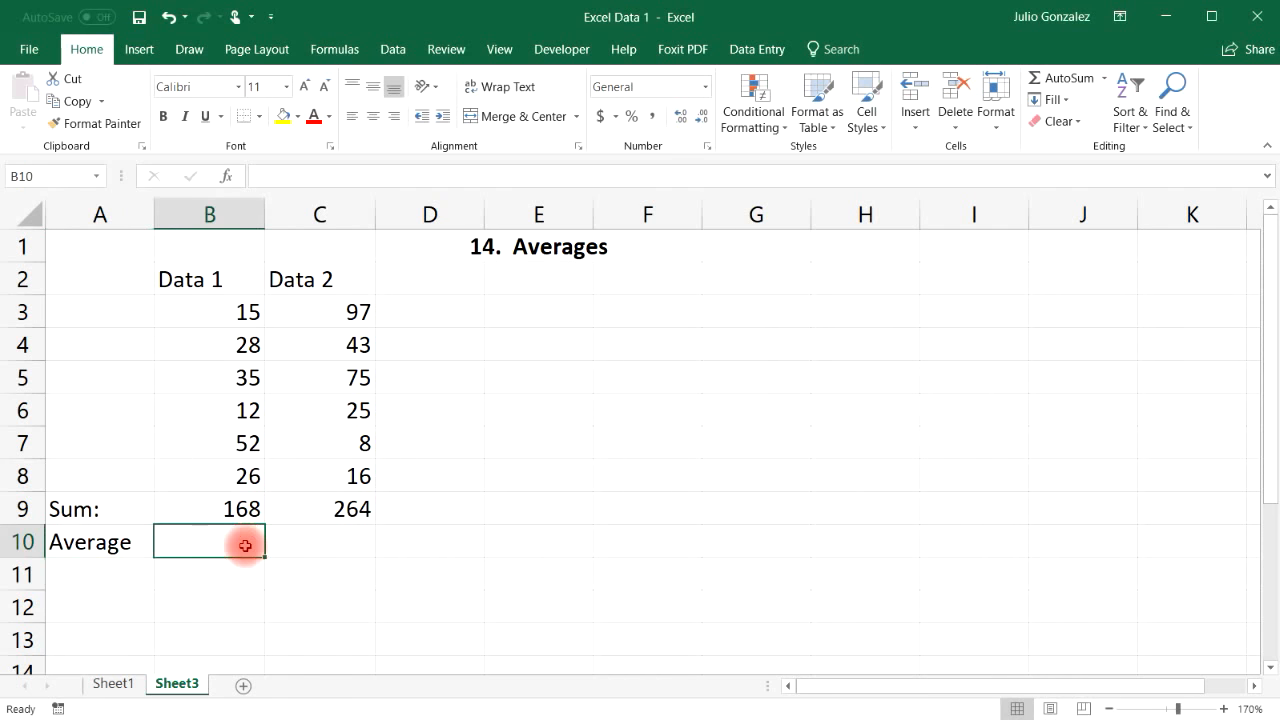
type("=average")
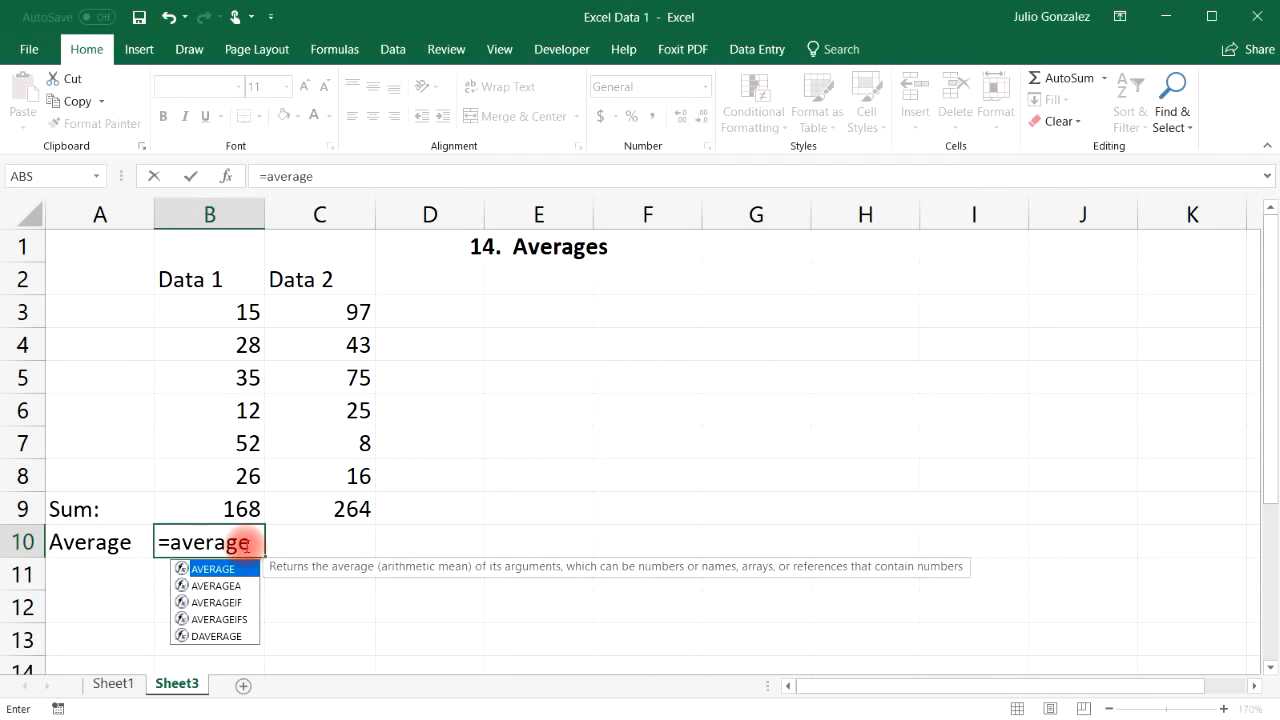
type("(")
left_click_drag(234, 311, 237, 459)
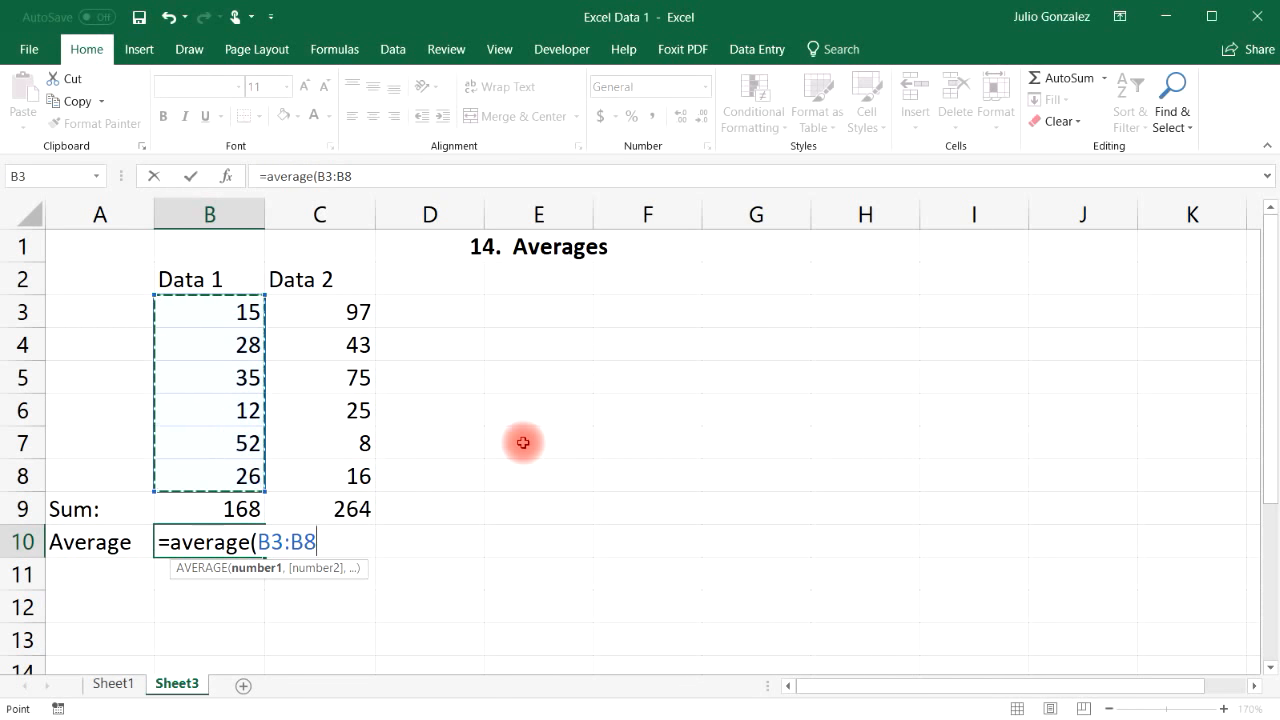
type(")")
key("Return")
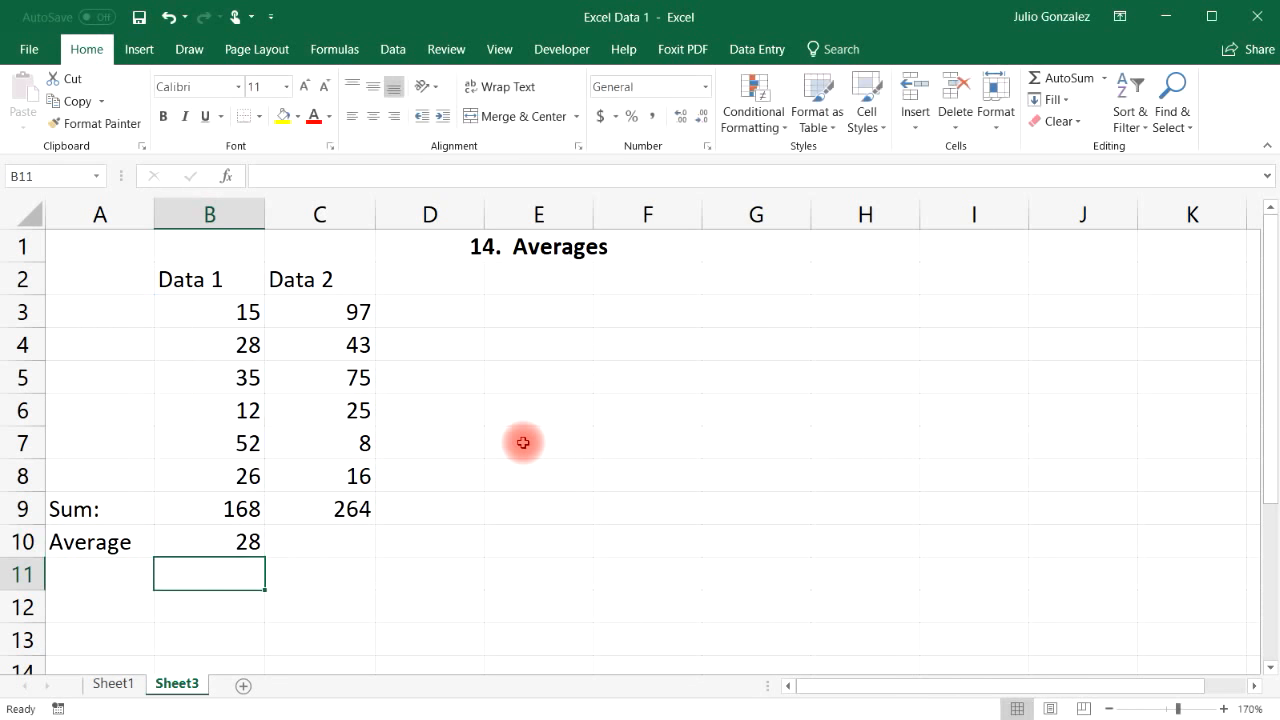
Step: Fill the average formula from B10 across to C10 to average the Data 2 column
left_click_drag(246, 314, 243, 474)
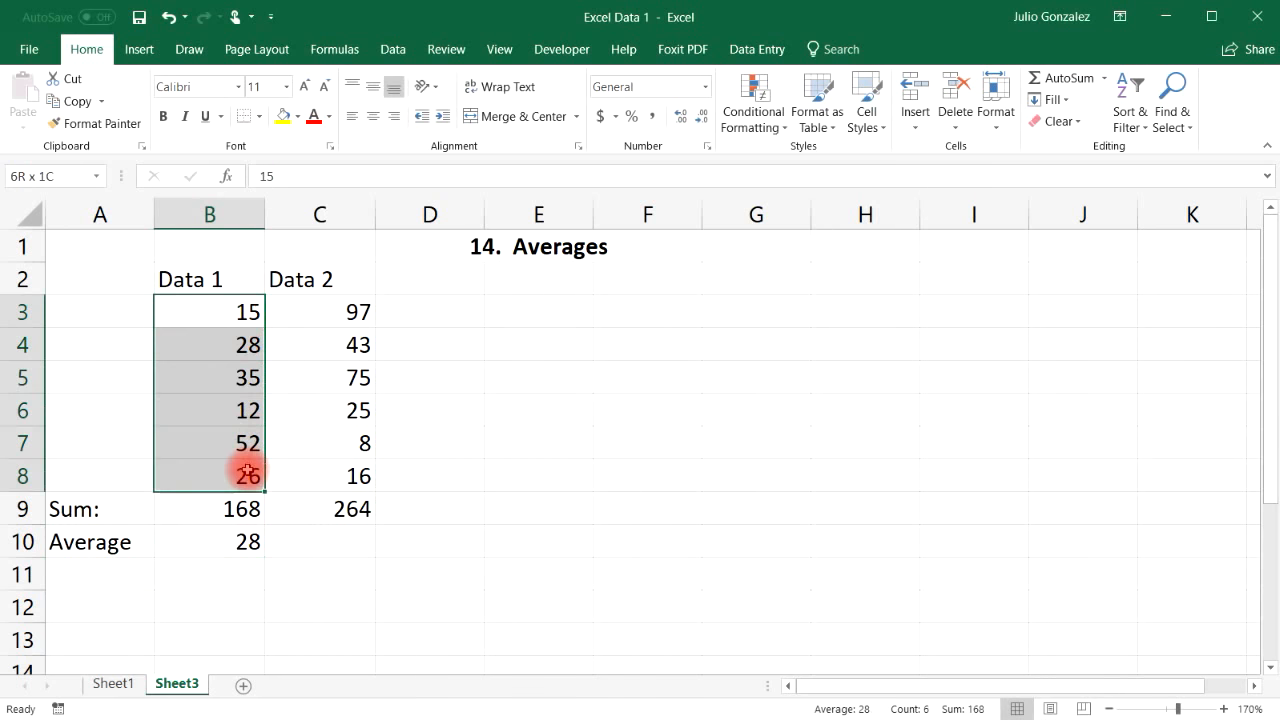
left_click(337, 545)
left_click(228, 543)
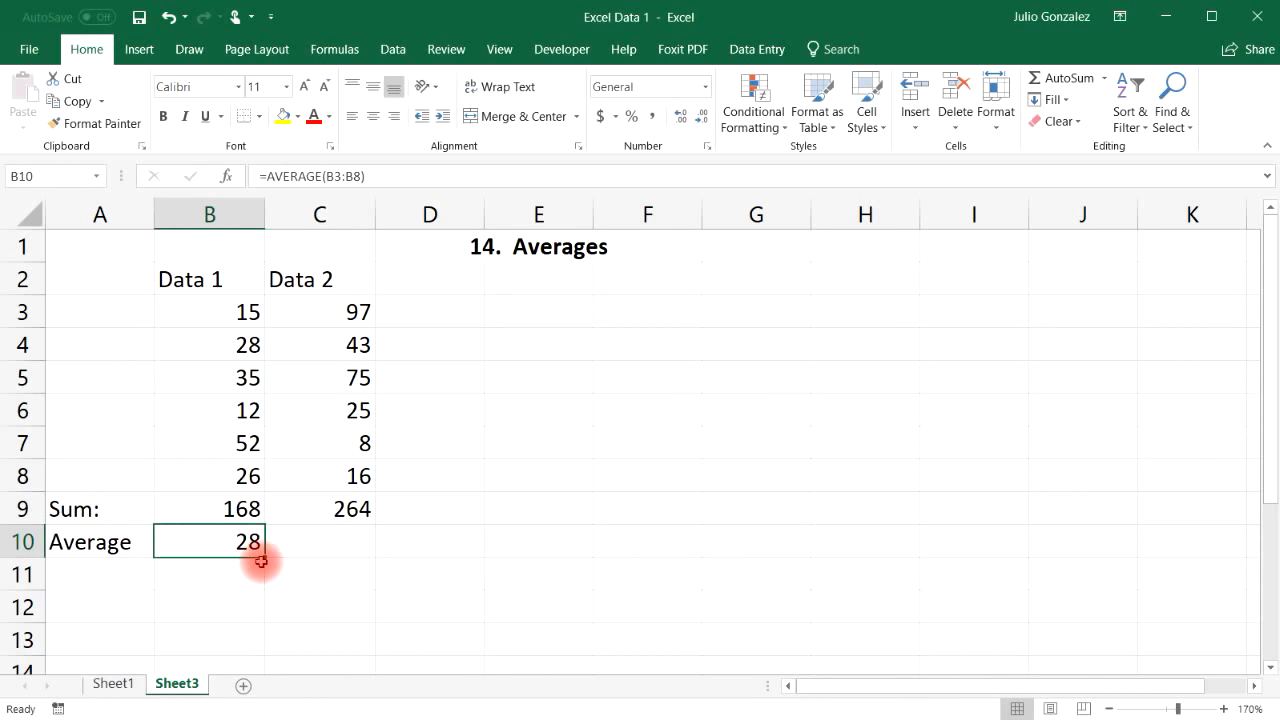
left_click_drag(265, 557, 362, 558)
left_click(364, 312)
left_click_drag(364, 312, 363, 477)
left_click(475, 540)
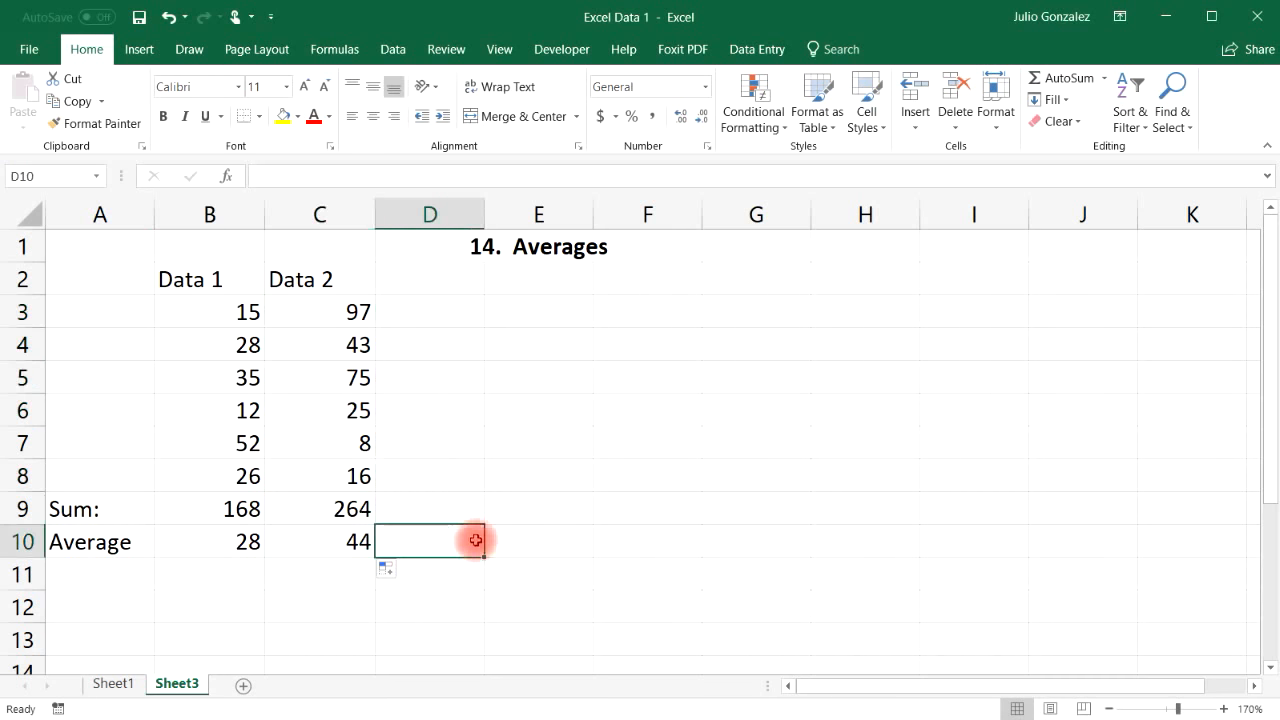
Step: Average two typed numbers in cell E7 with the formula =AVERAGE(20,30)
left_click(520, 446)
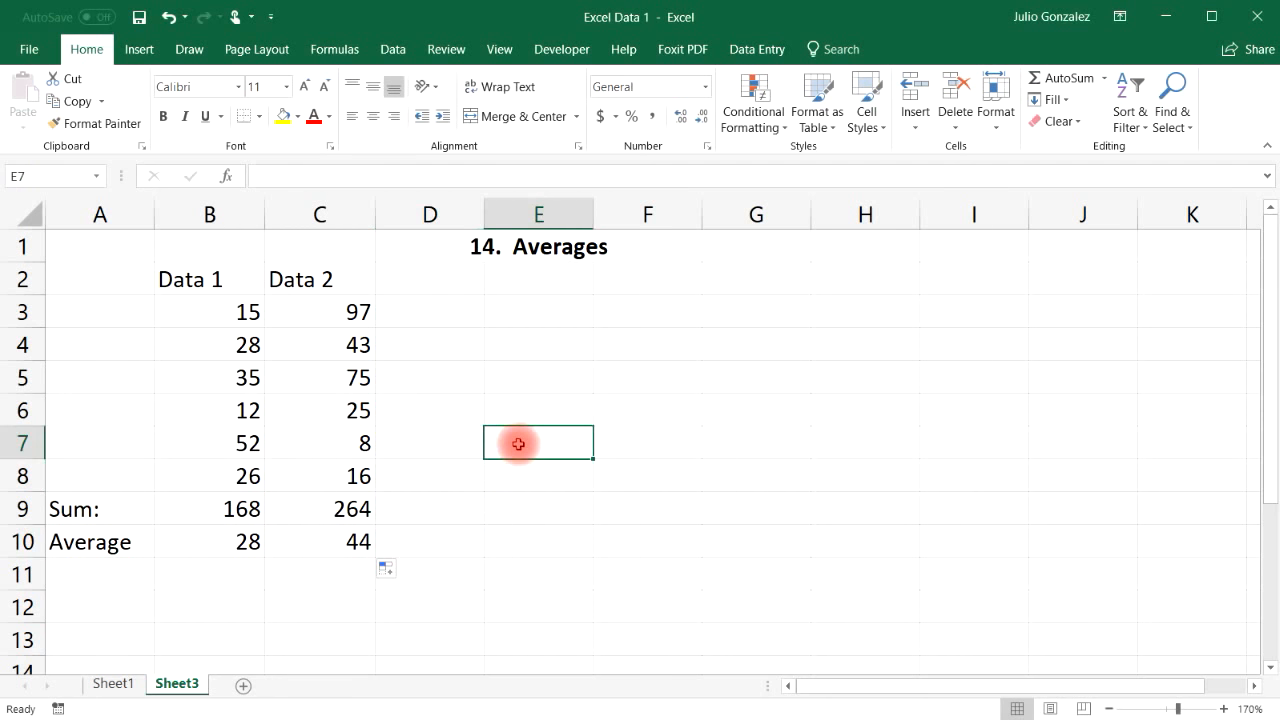
type("=average")
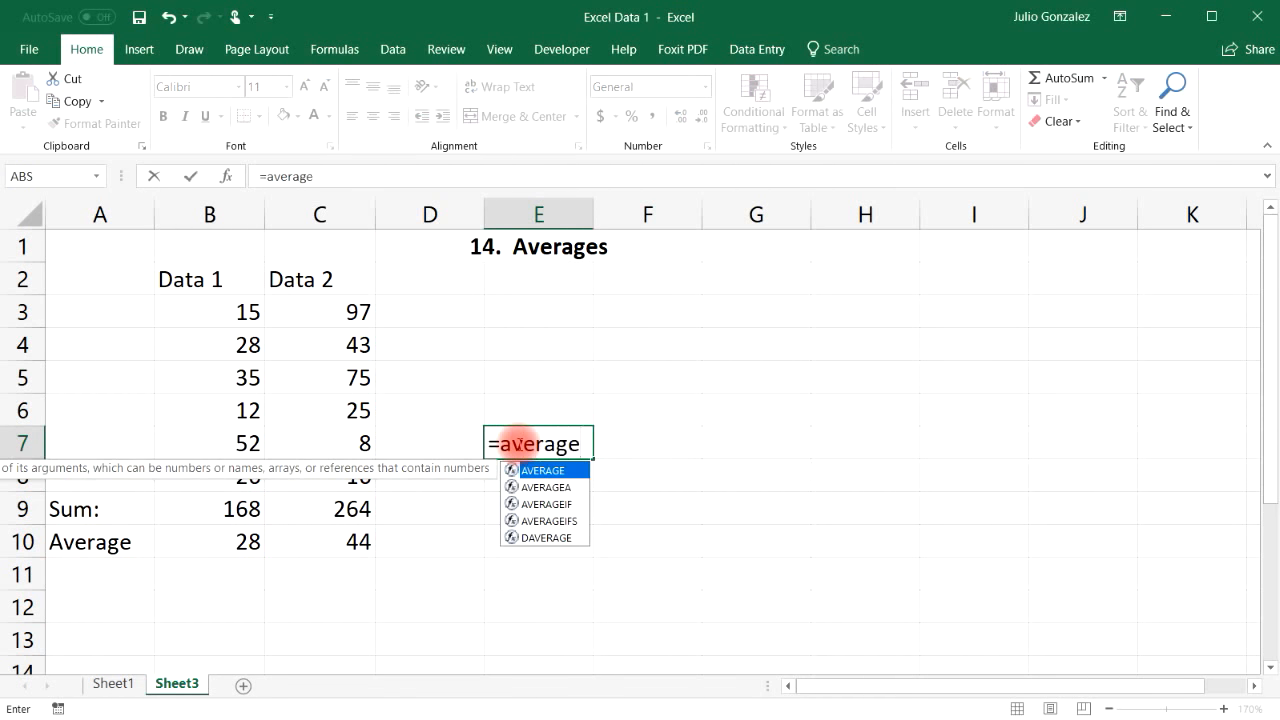
type("(20,")
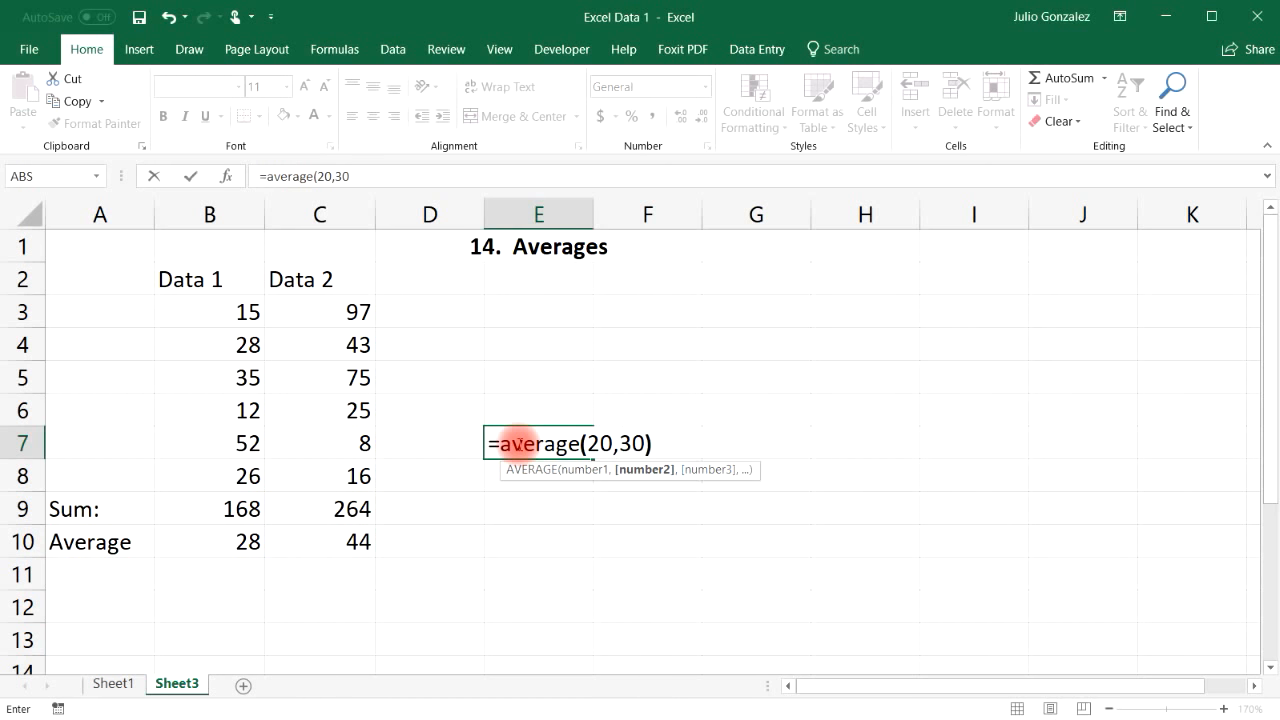
type("30)")
key("Return")
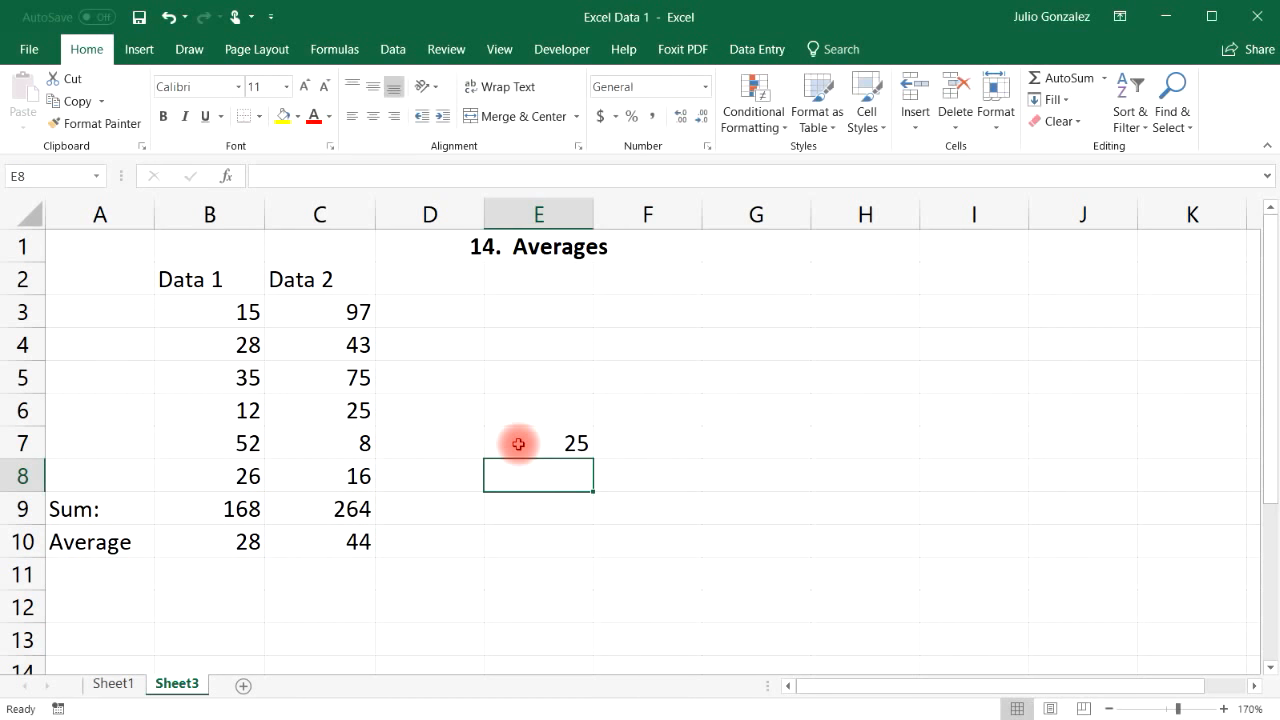
Step: Average five typed numbers in cell E8 with the formula =AVERAGE(30,40,50,60,70)
type("=average(")
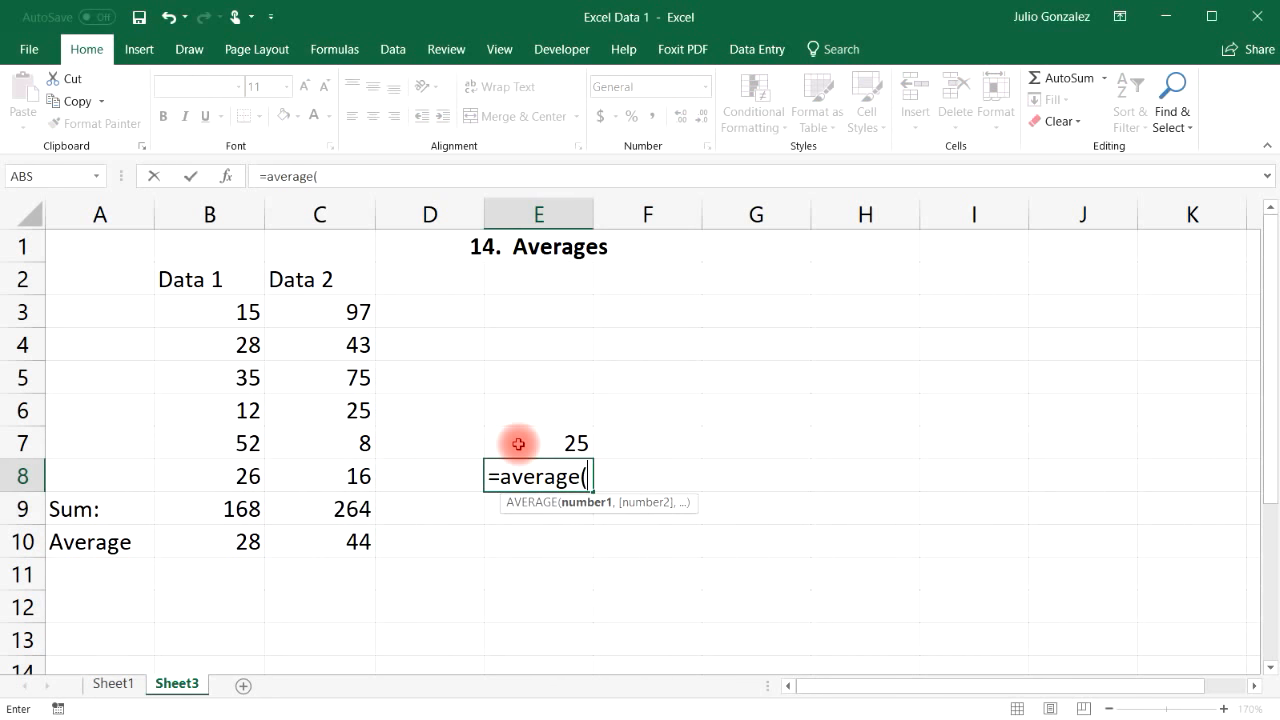
type("30,40,5")
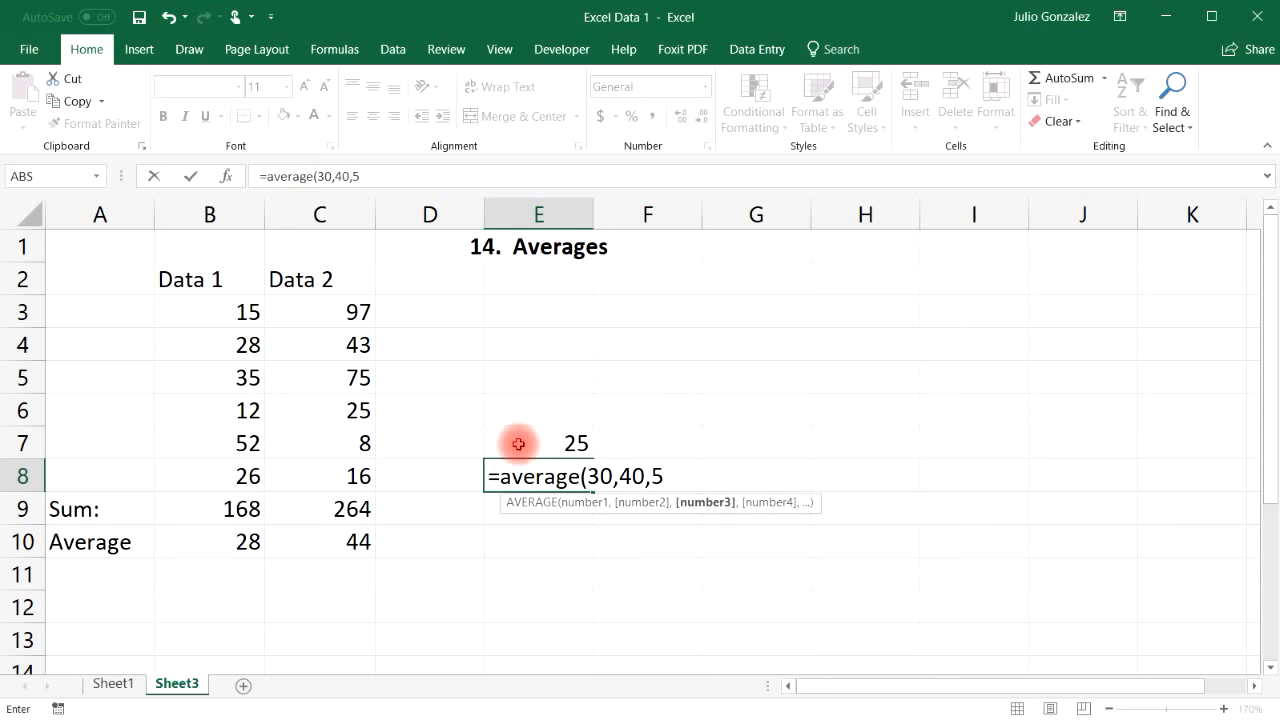
type("0,60,70)")
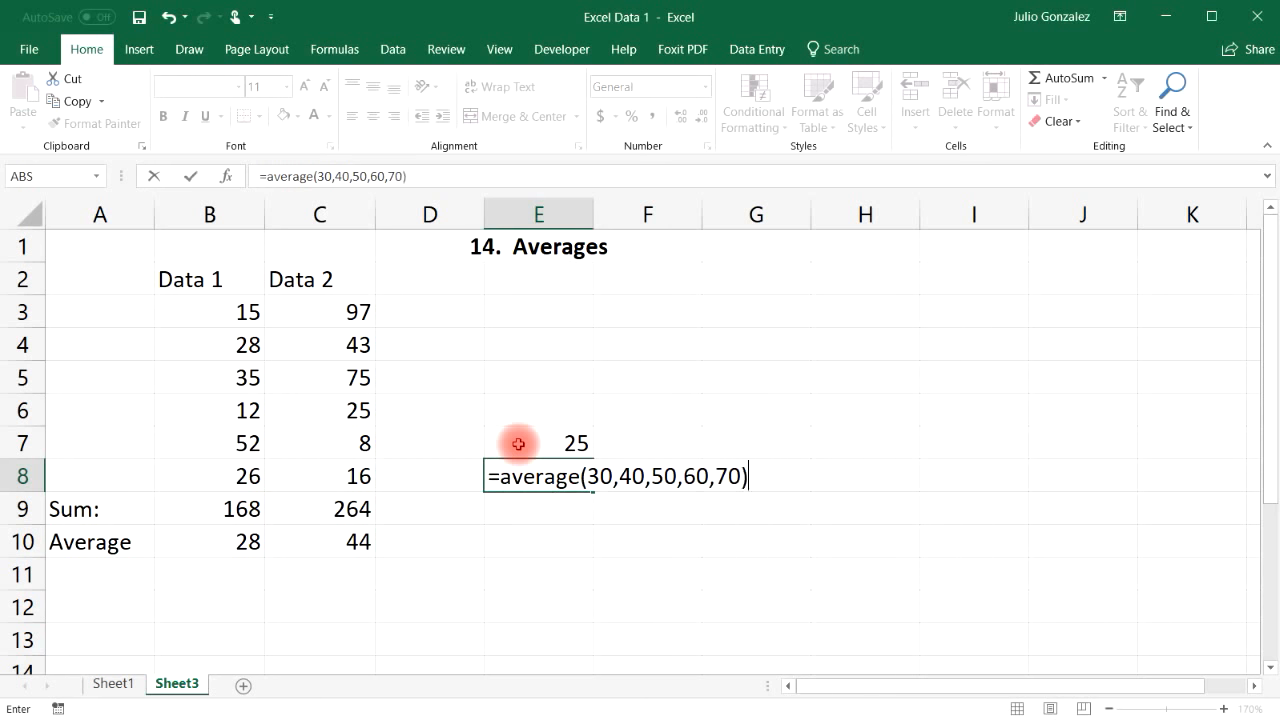
key("Return")
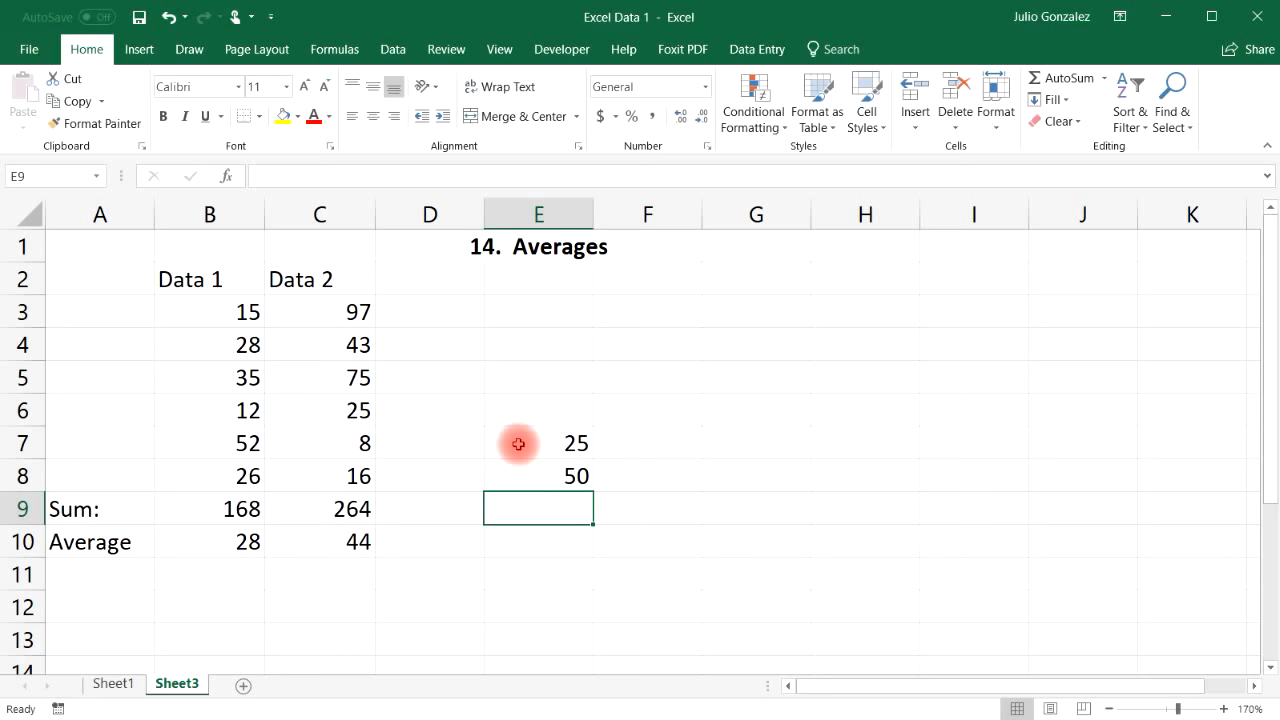
Step: Clear the two practice average formulas from cells E7 and E8
left_click(572, 477)
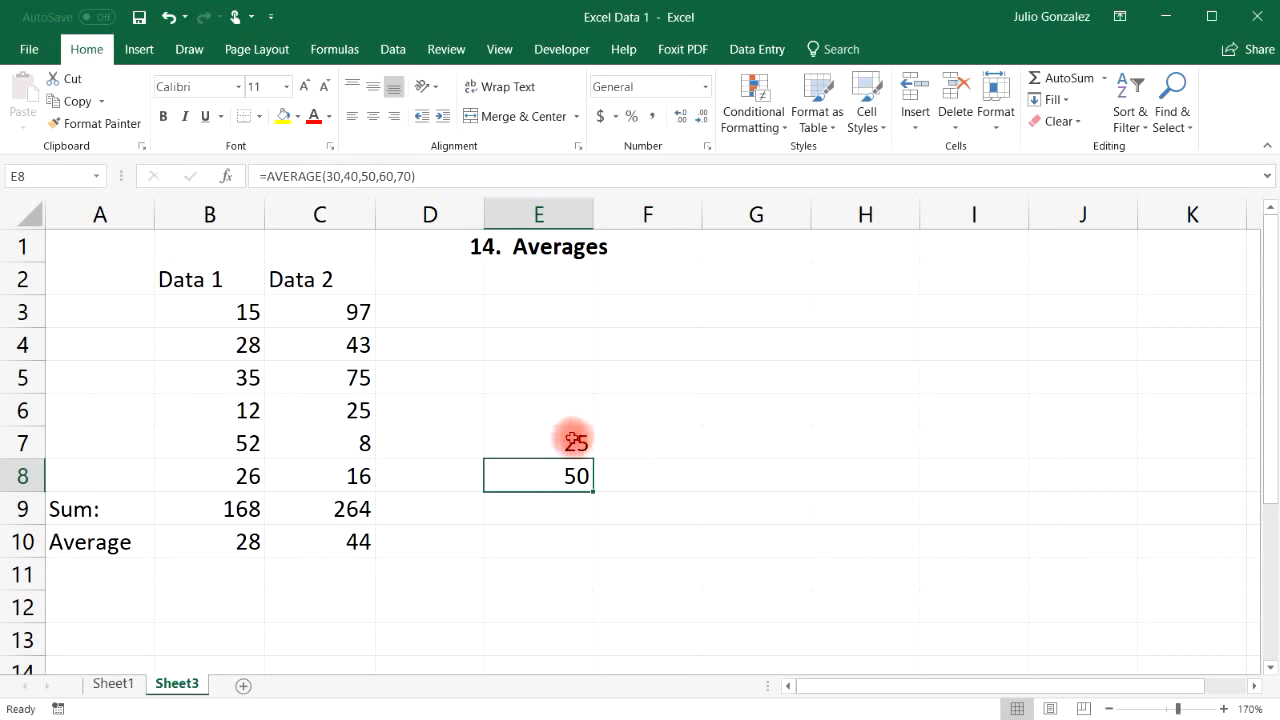
left_click_drag(571, 437, 572, 474)
key("Delete")
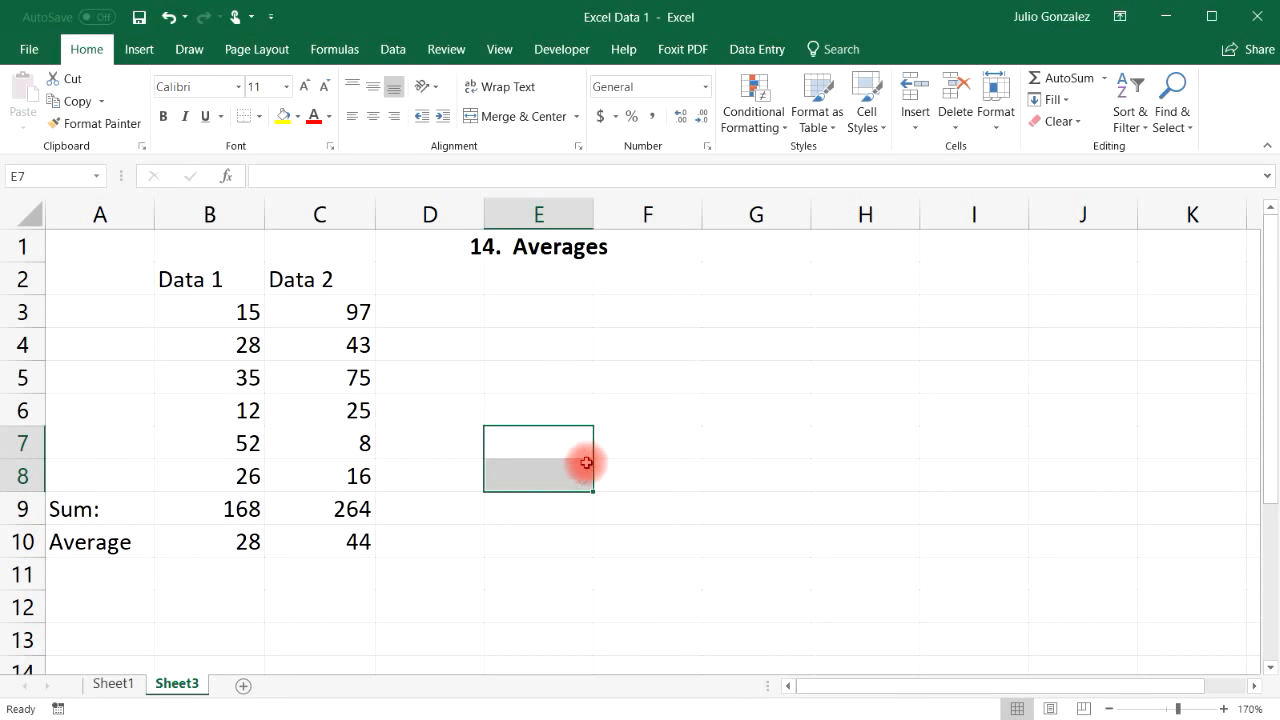
left_click(500, 510)
key("Up")
key("Up")
key("Up")
key("Up")
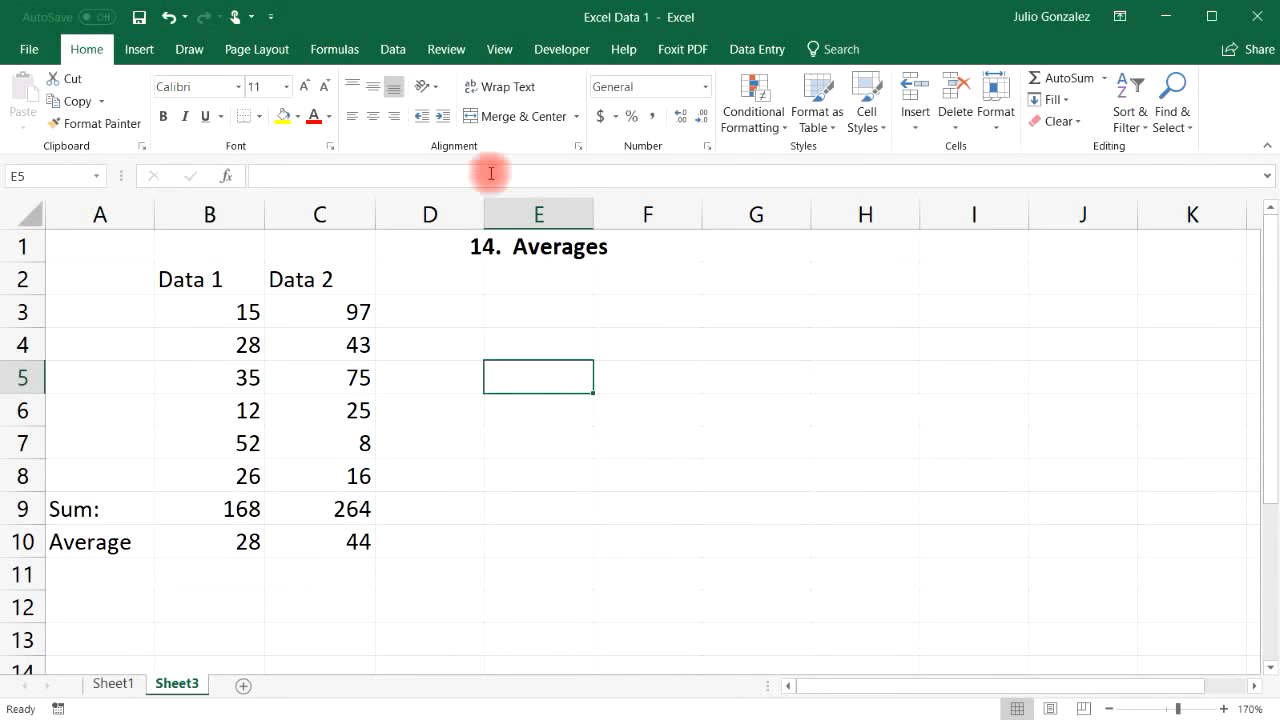
Step: Replace the sheet heading in the merged cell D1 with "15. The Count Function"
left_click(537, 245)
type("15")
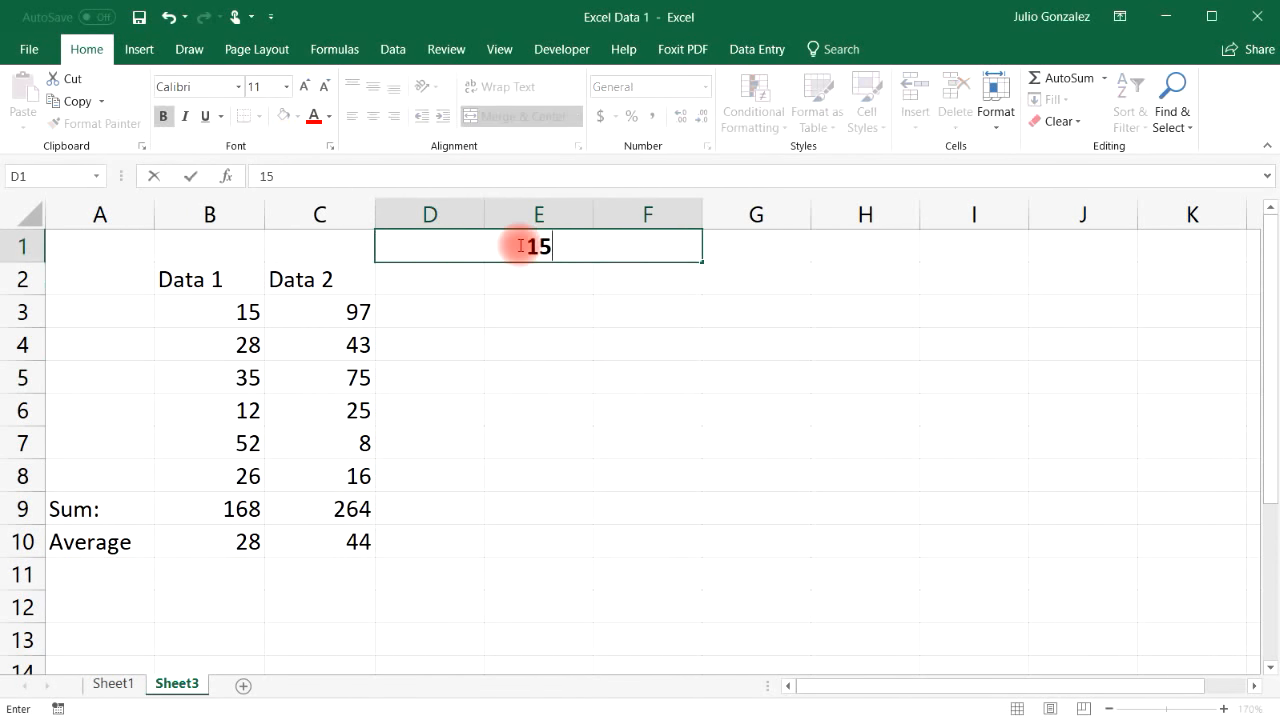
type(".  The C")
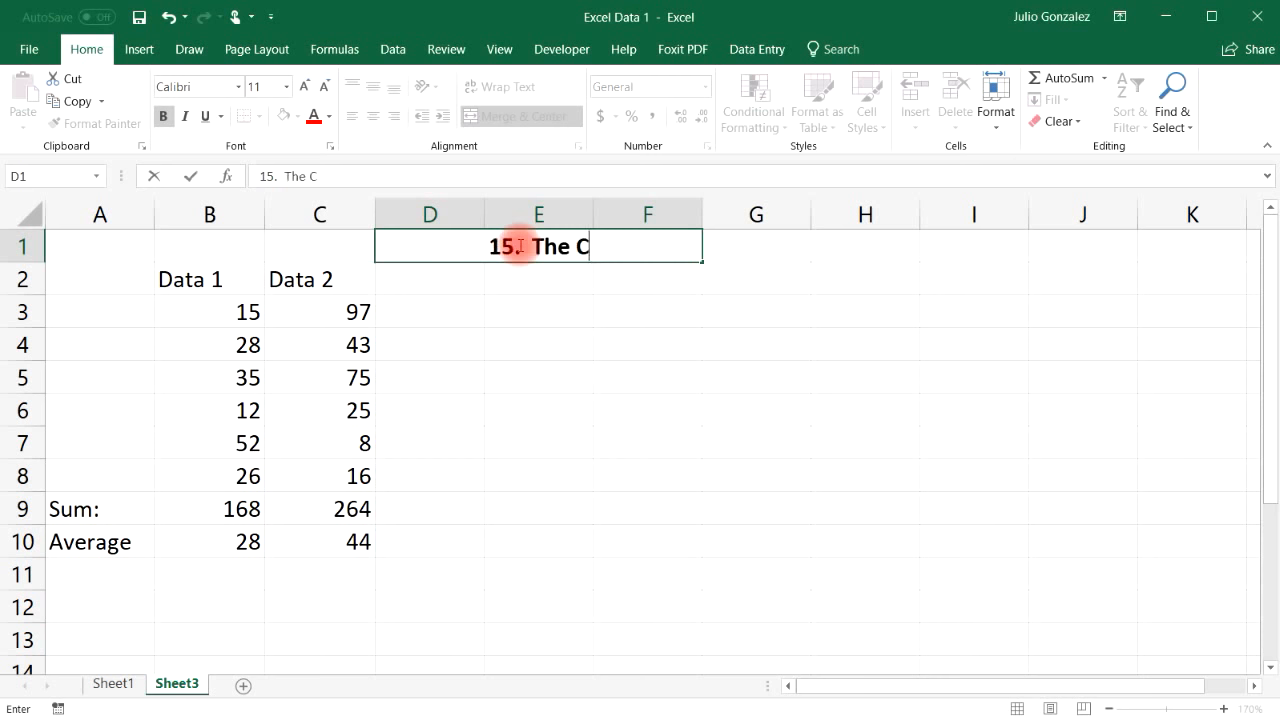
type("ount Function")
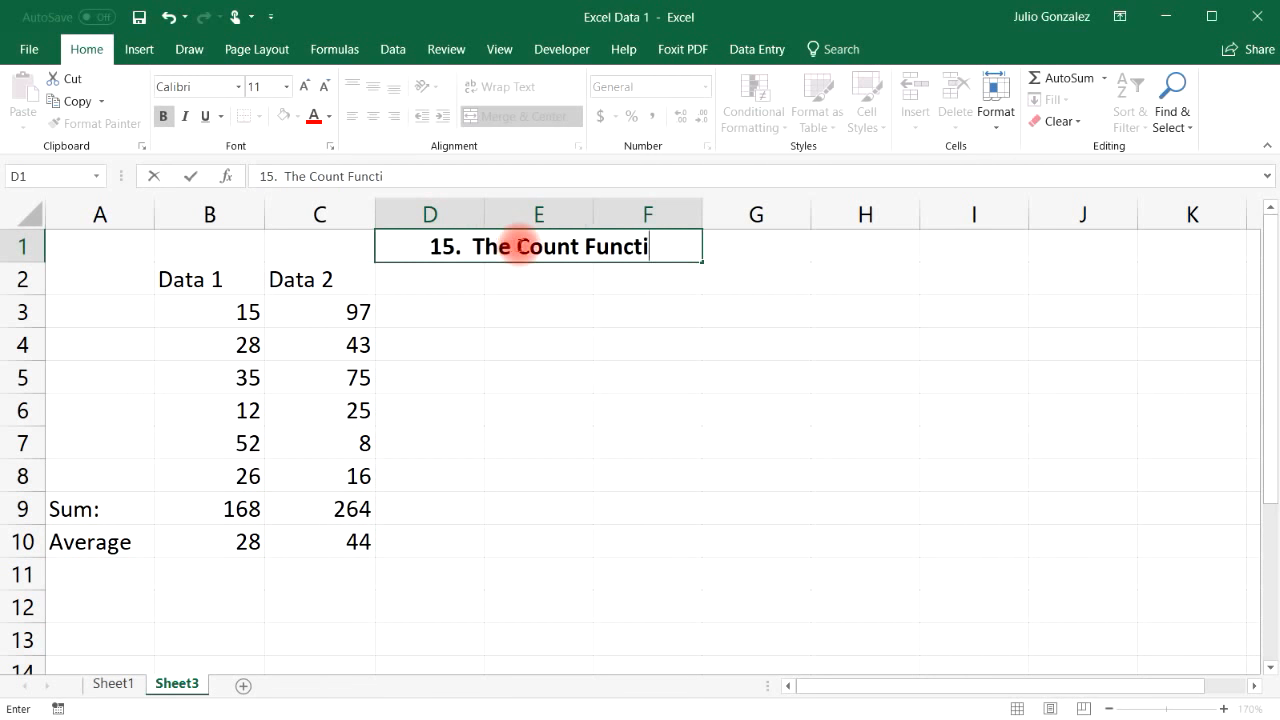
key("Return")
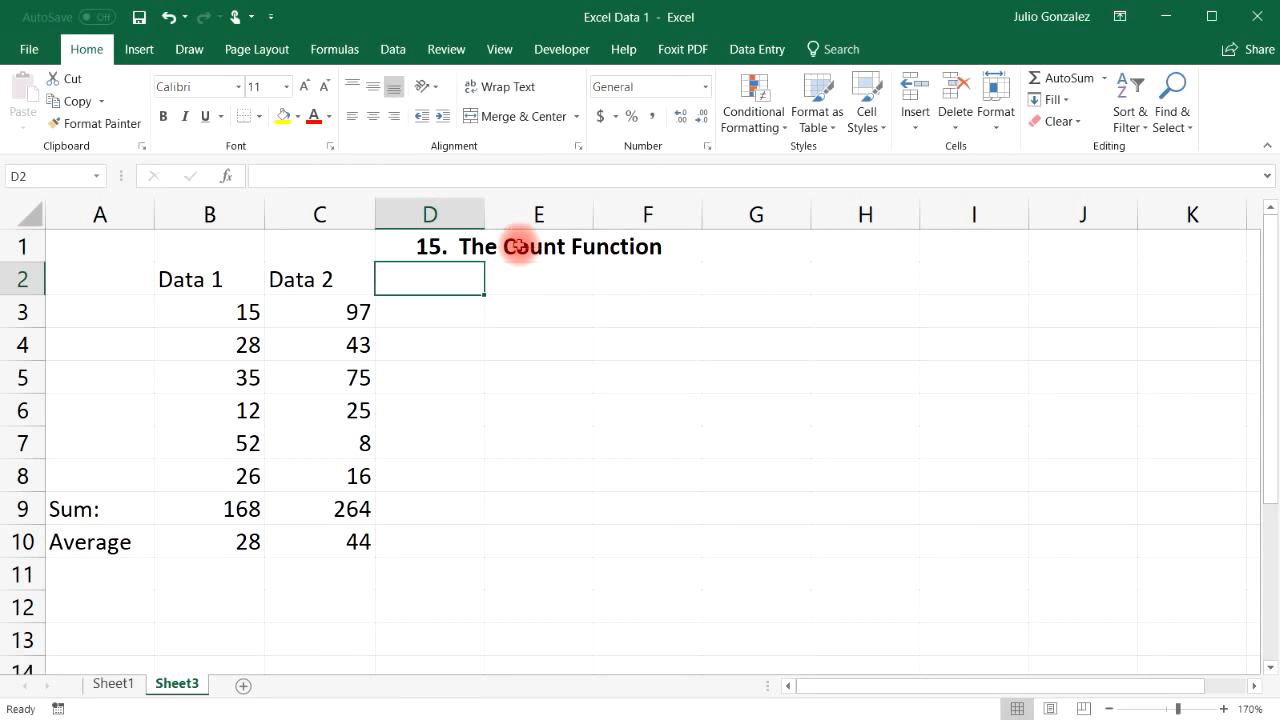
Step: Label the row below the averages by entering "Count:" in cell A11
left_click(101, 565)
type("Count:")
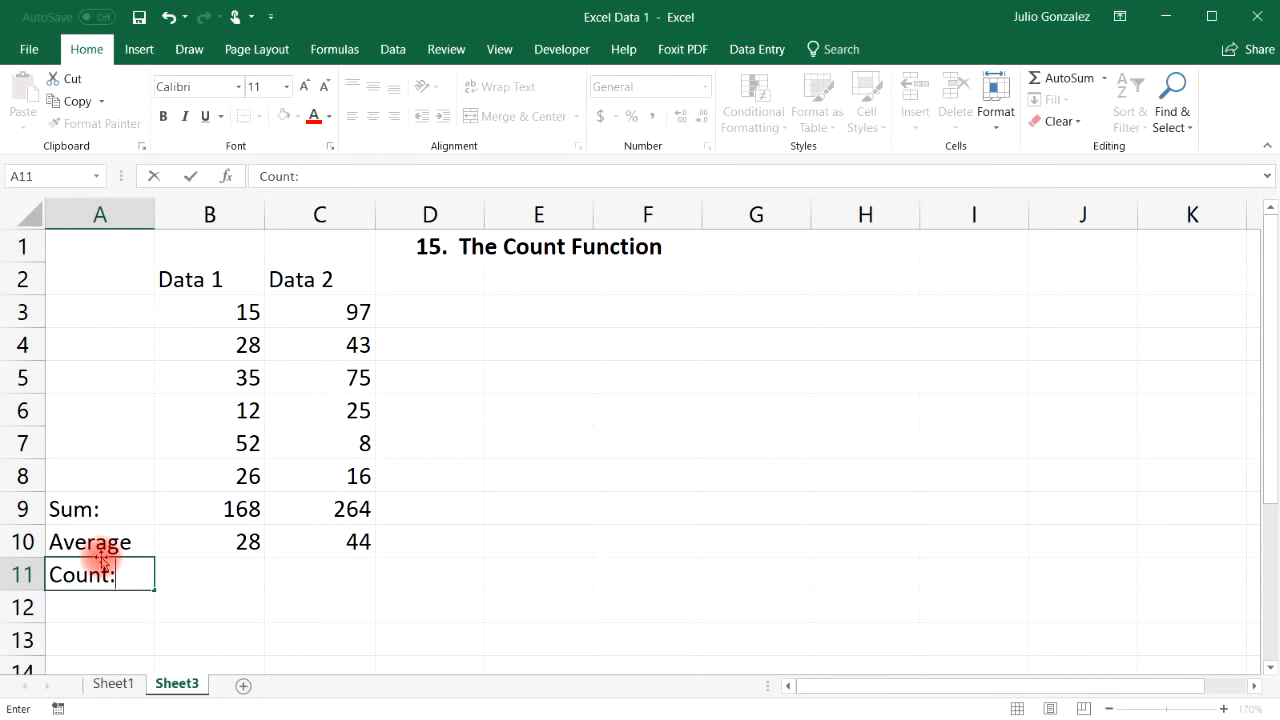
key("Tab")
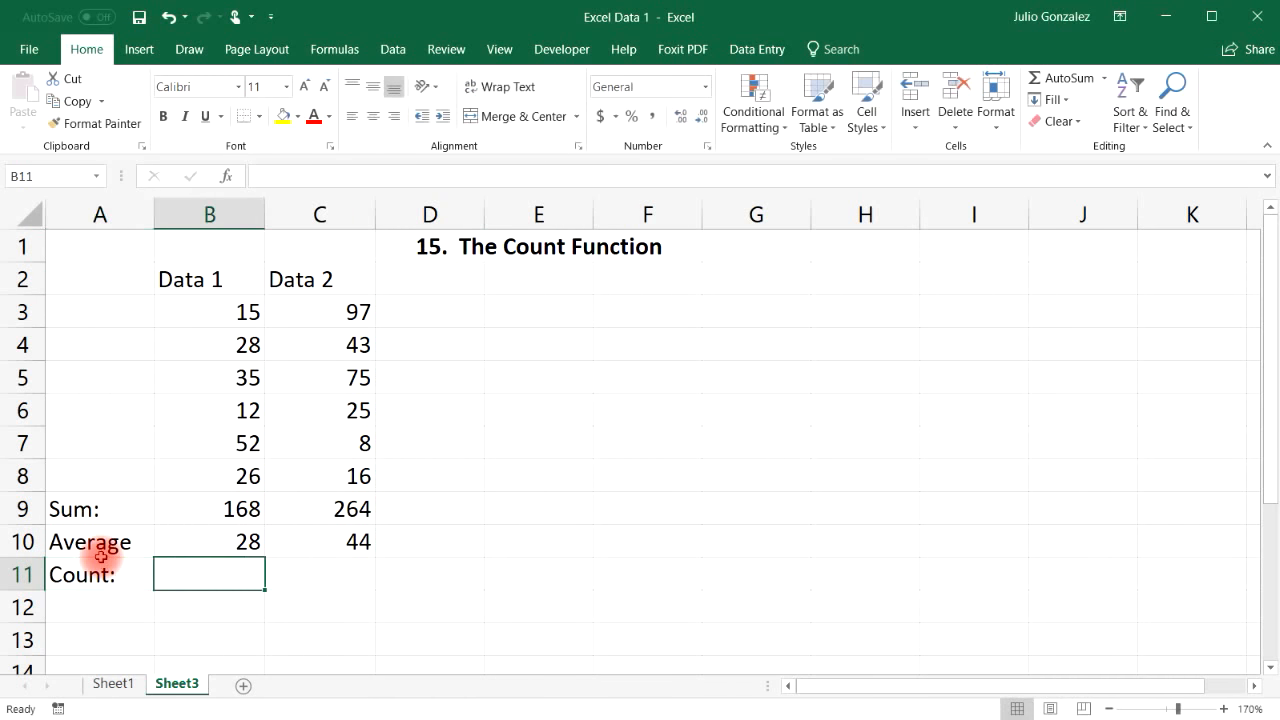
Step: Count the numeric cells of the Data 1 column in B11 with the formula =COUNT(B3:B10)
type("=count")
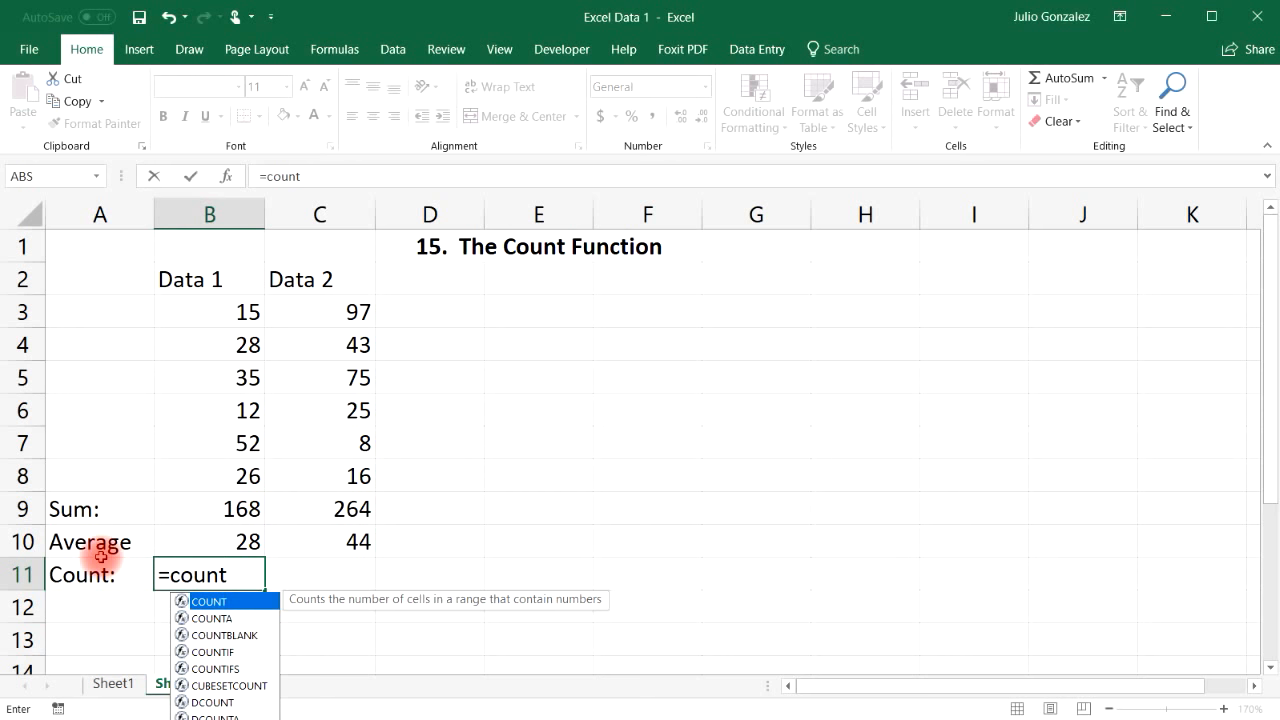
type("(")
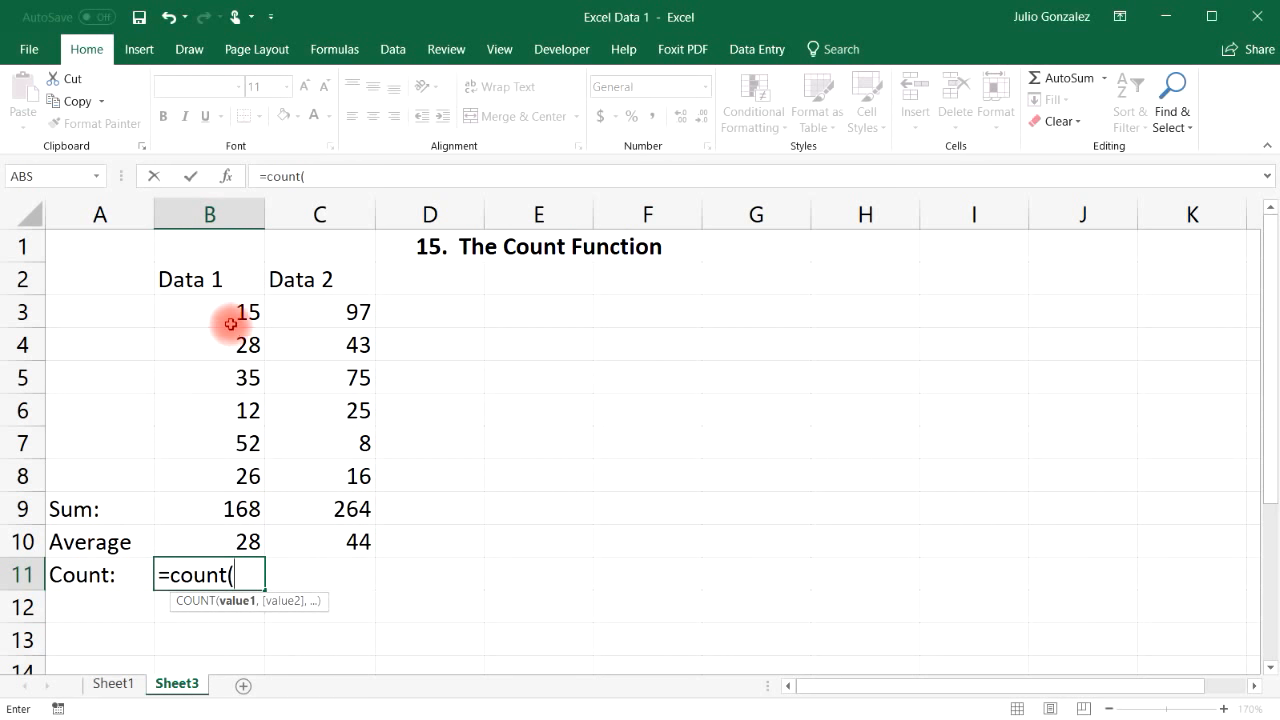
left_click_drag(234, 312, 229, 541)
type(")")
key("Return")
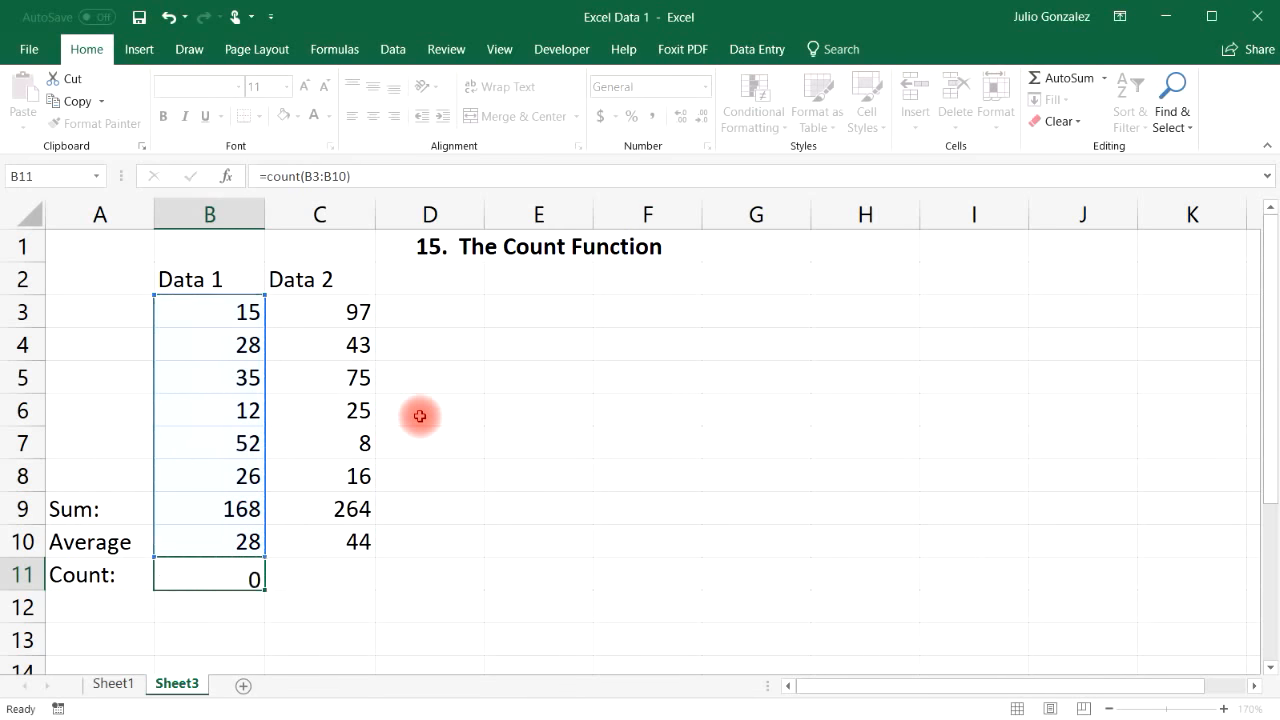
Step: Go through cells B3 to B10 one by one to check the count in B11
left_click(240, 310)
left_click(240, 345)
left_click(239, 381)
left_click(234, 408)
left_click(230, 445)
left_click(225, 478)
left_click(222, 511)
left_click(232, 545)
Step: Clear the count formula from B11 and the "Count:" label from A11
left_click(250, 578)
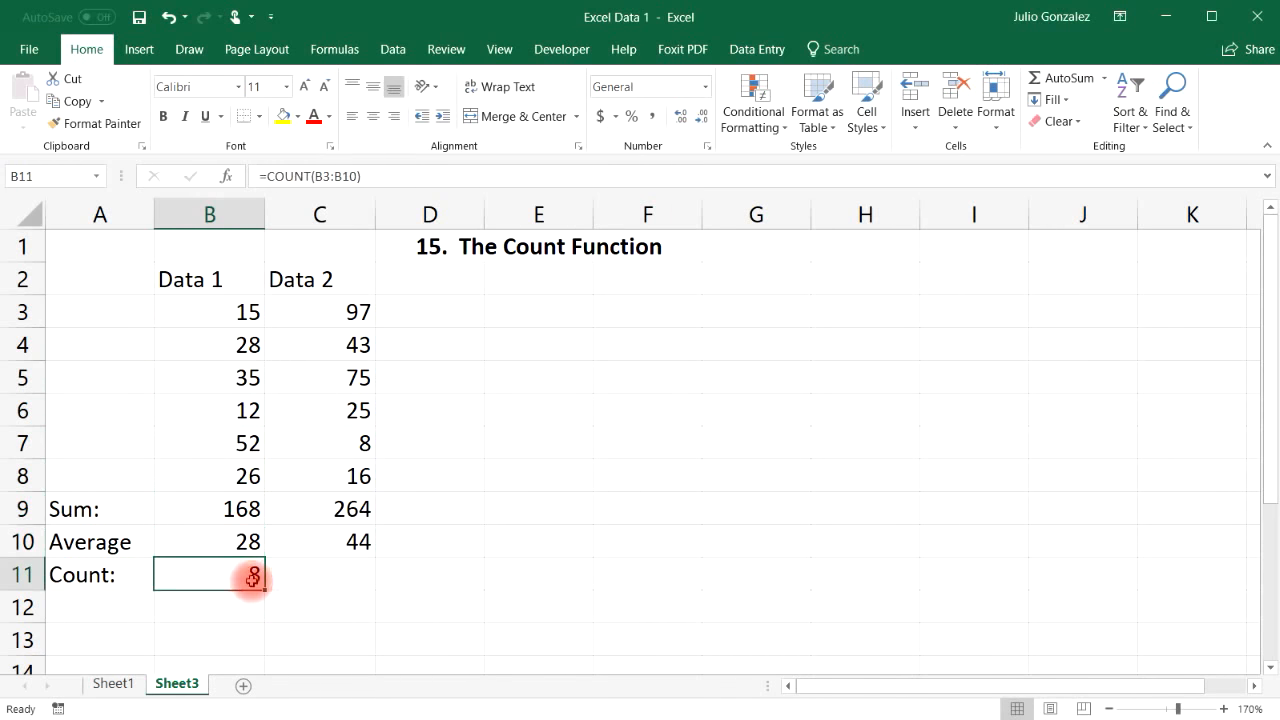
key("Delete")
left_click(94, 585)
key("Delete")
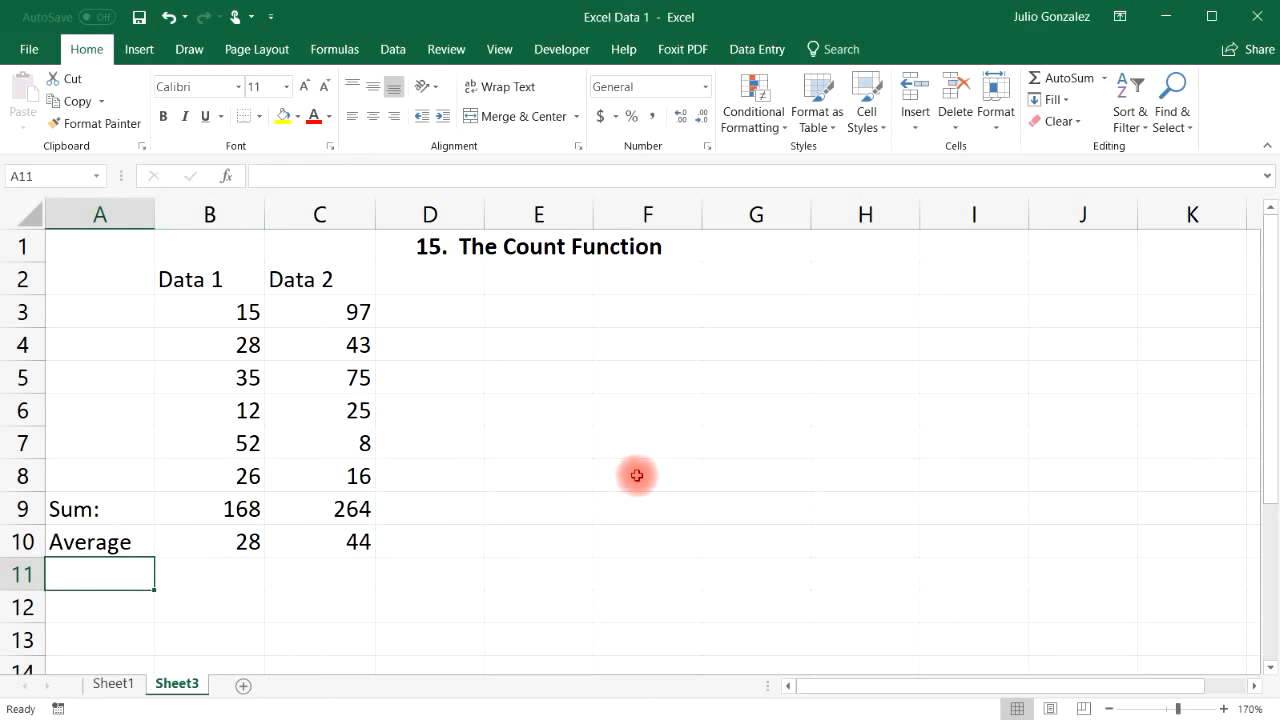
Step: Start a mixed list in column E with 15 in E3, 26 in E4 and a first name in each of E5 and E6
left_click(547, 320)
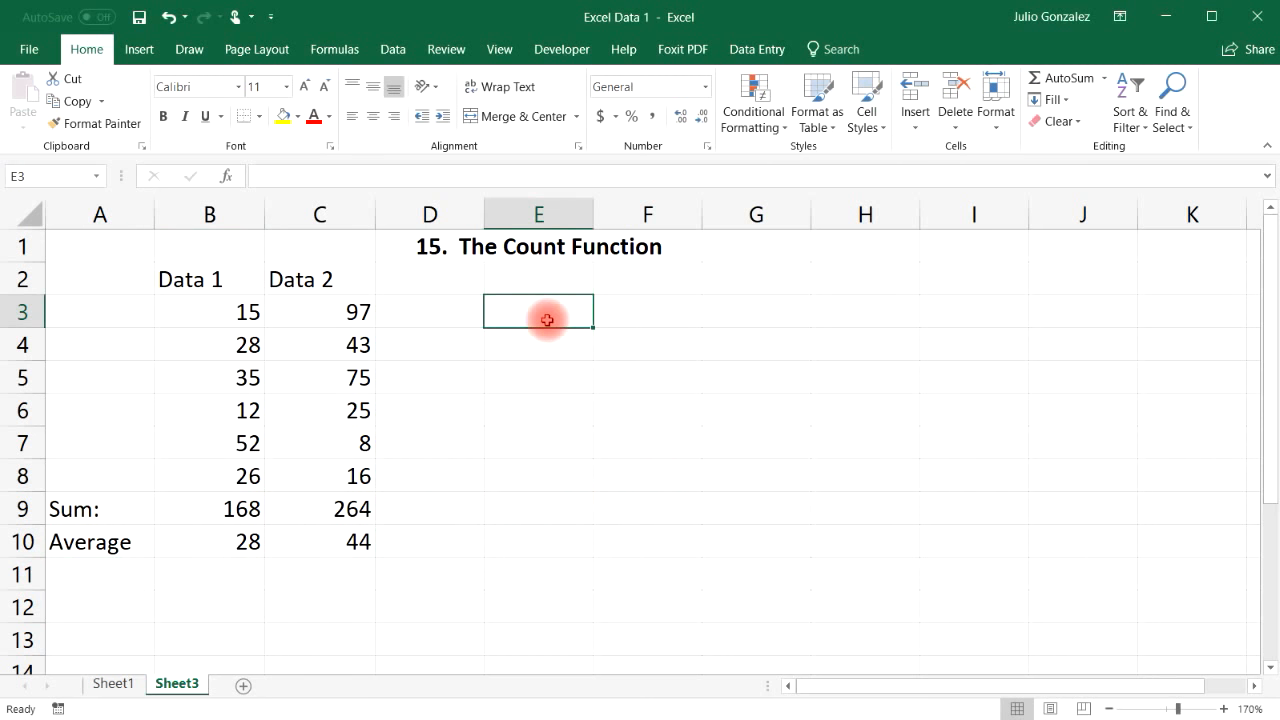
type("15")
key("Return")
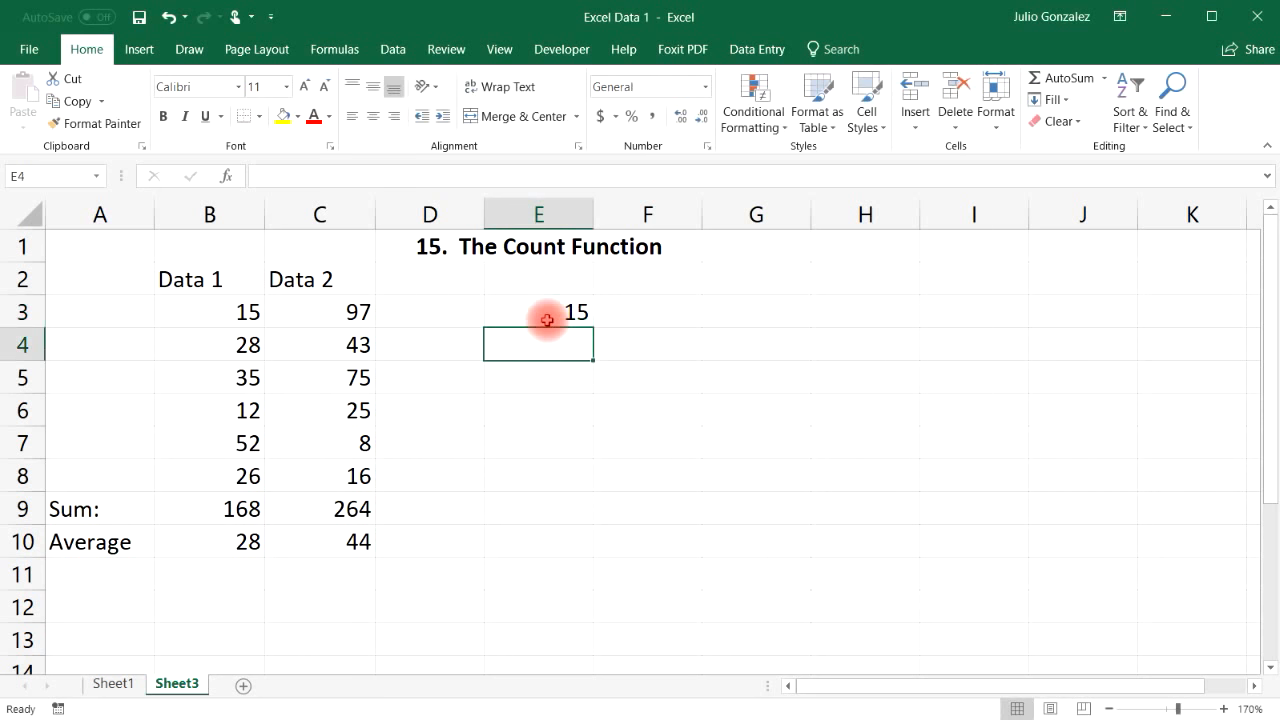
type("26")
key("Return")
type("John")
key("Return")
type("Sa")
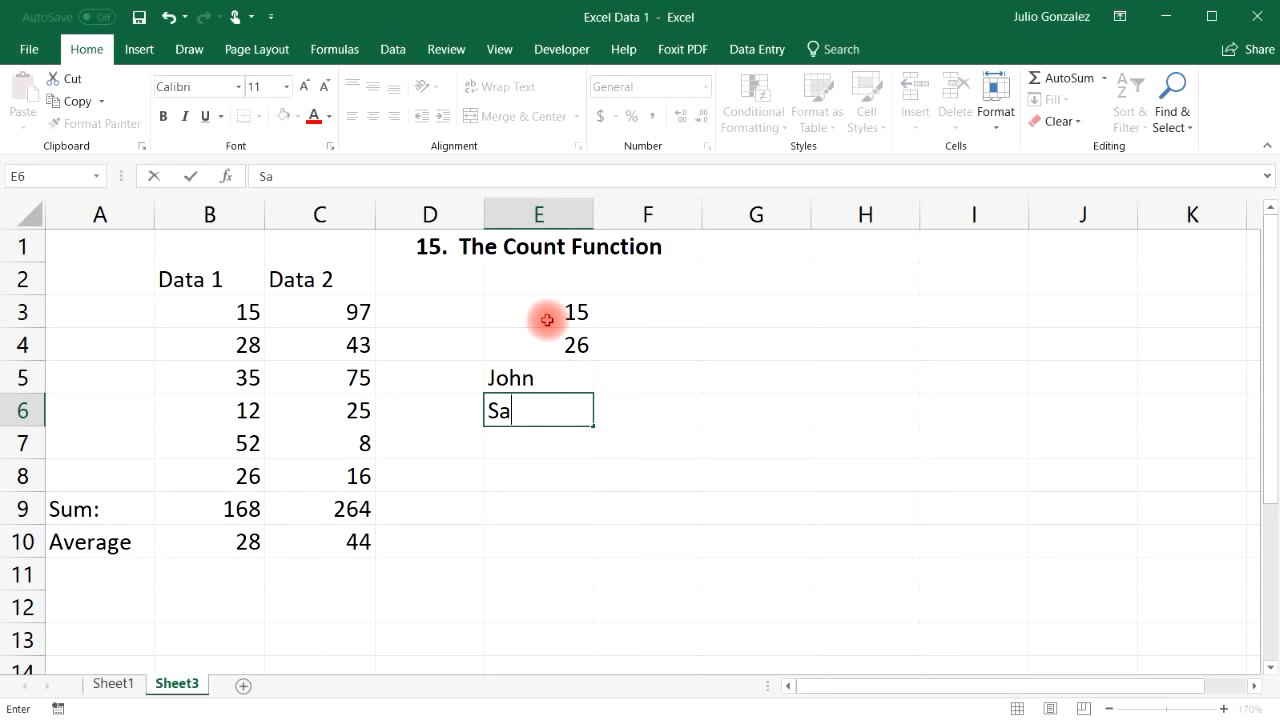
key("Return")
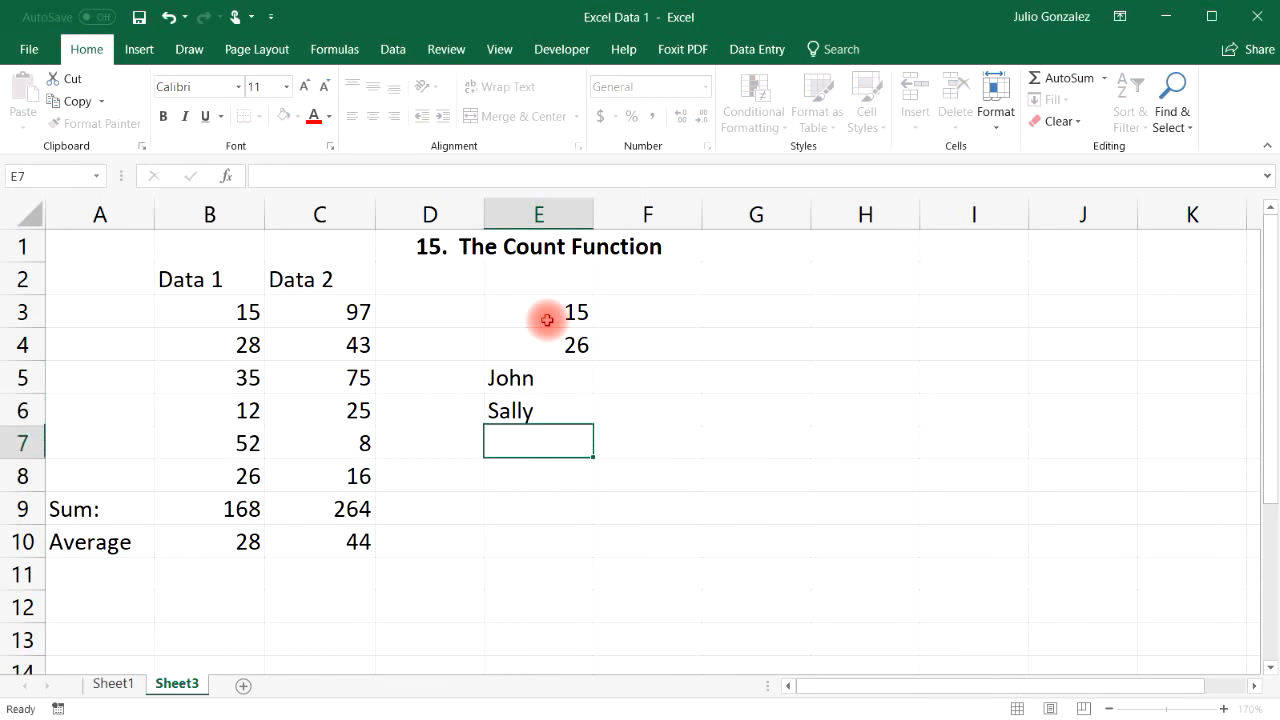
Step: Leave E7 blank, then enter a first name followed by "- 75" in E8 and another followed by "23" in E9
key("Return")
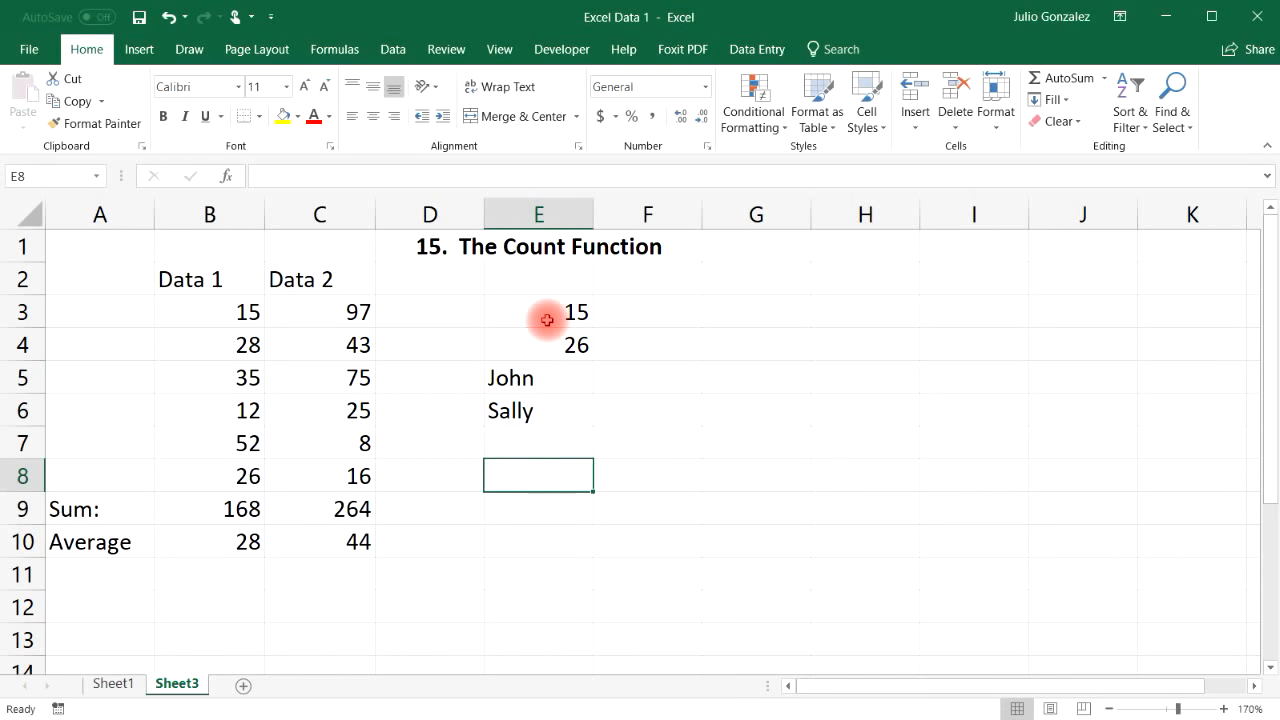
type("Megan - 75")
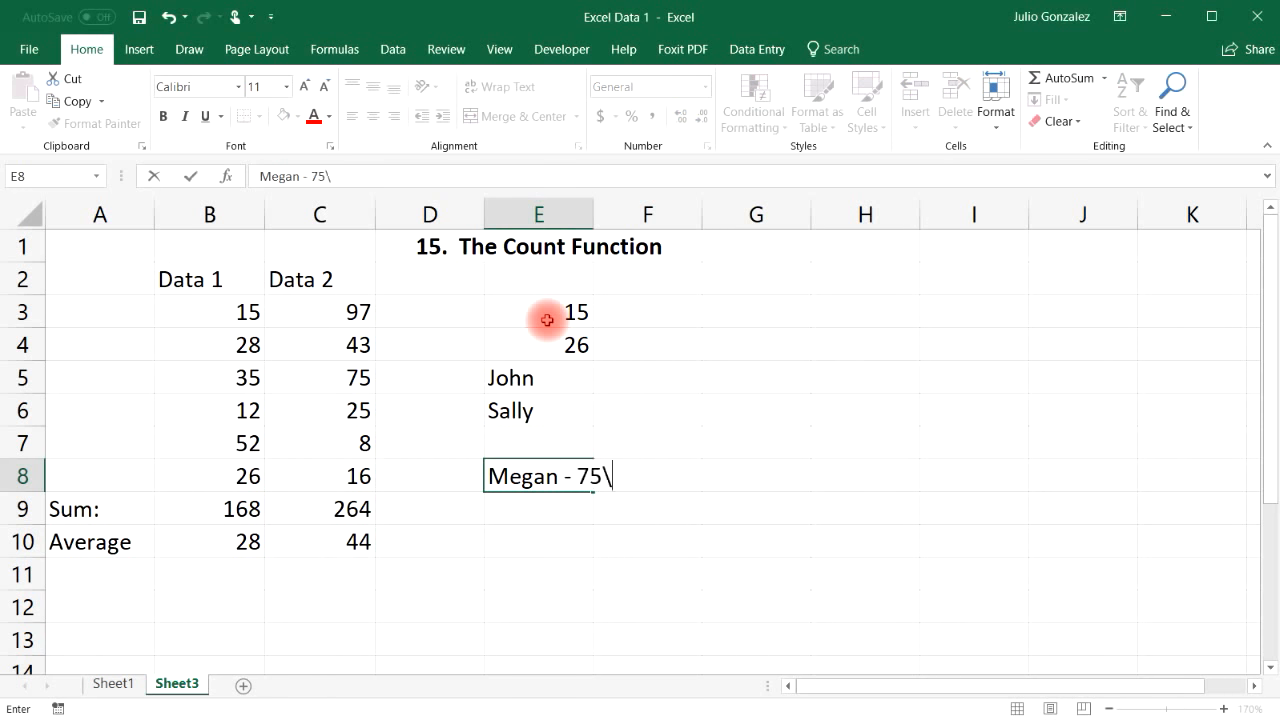
key("Return")
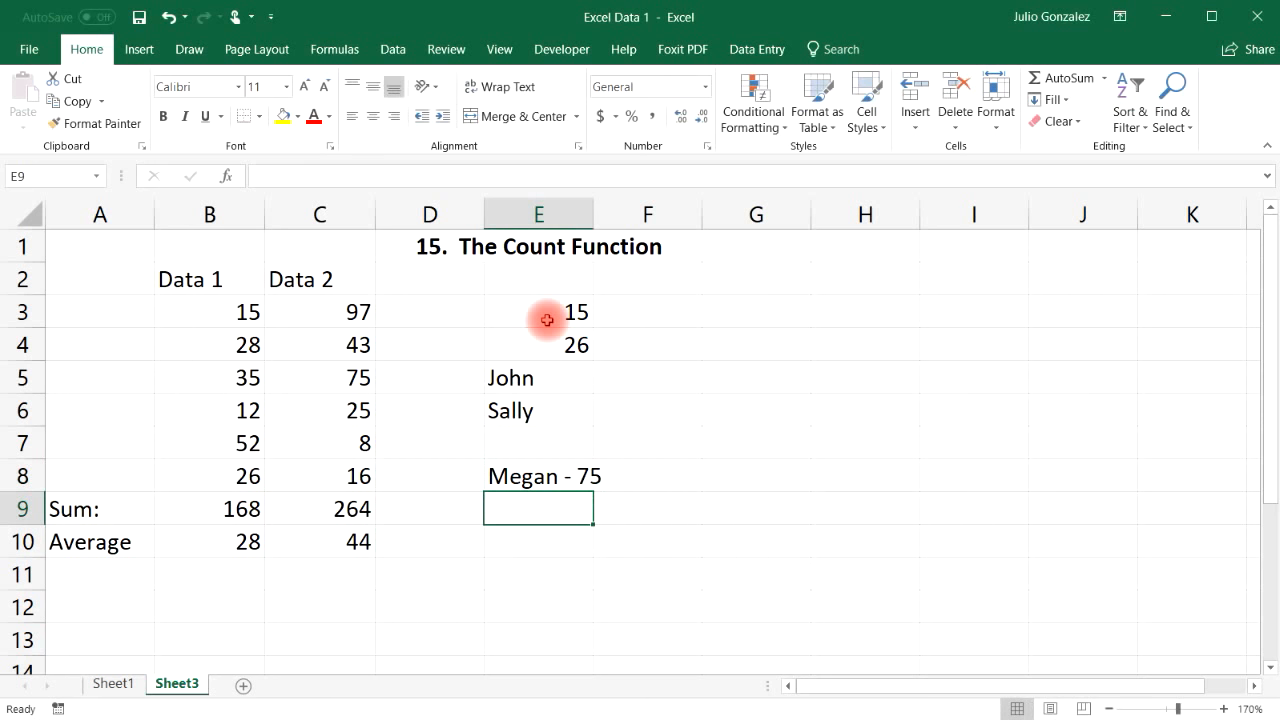
type("Jame")
key("Return")
key("Return")
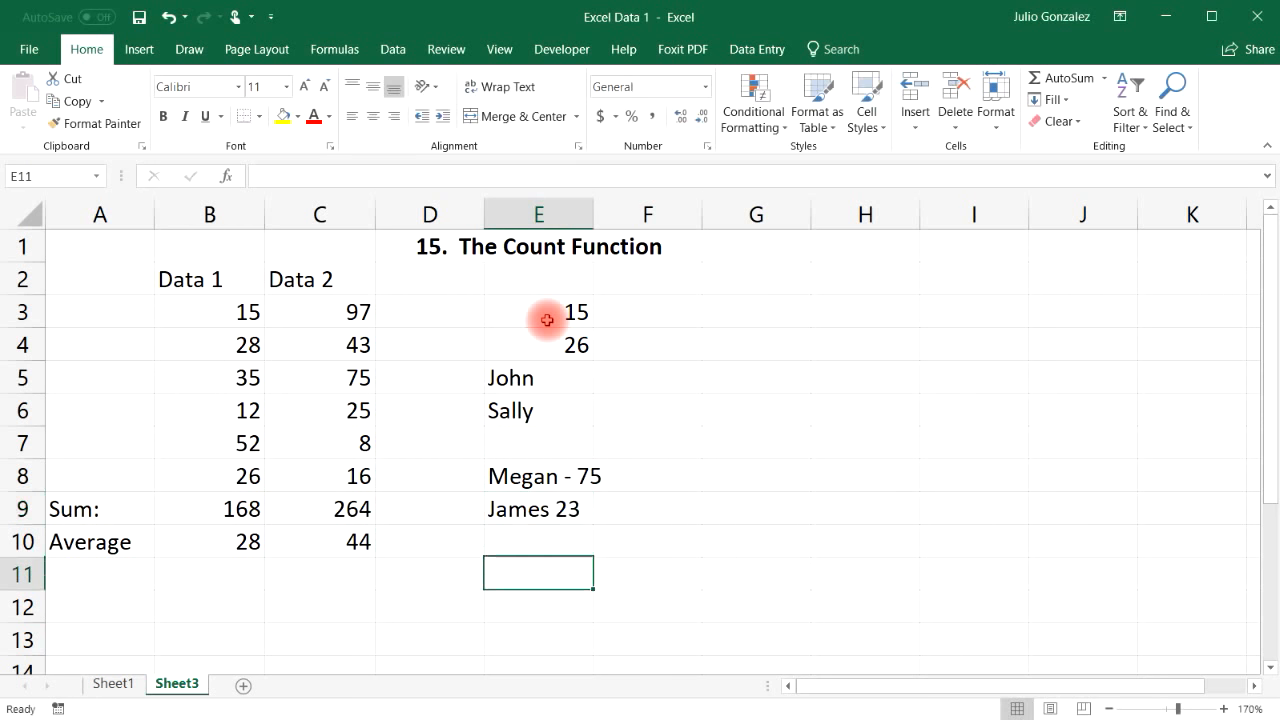
Step: Finish the mixed list below the blank cell E10 with 65 in E11 and a first name in E12
type("65")
key("Return")
type("Ke lly")
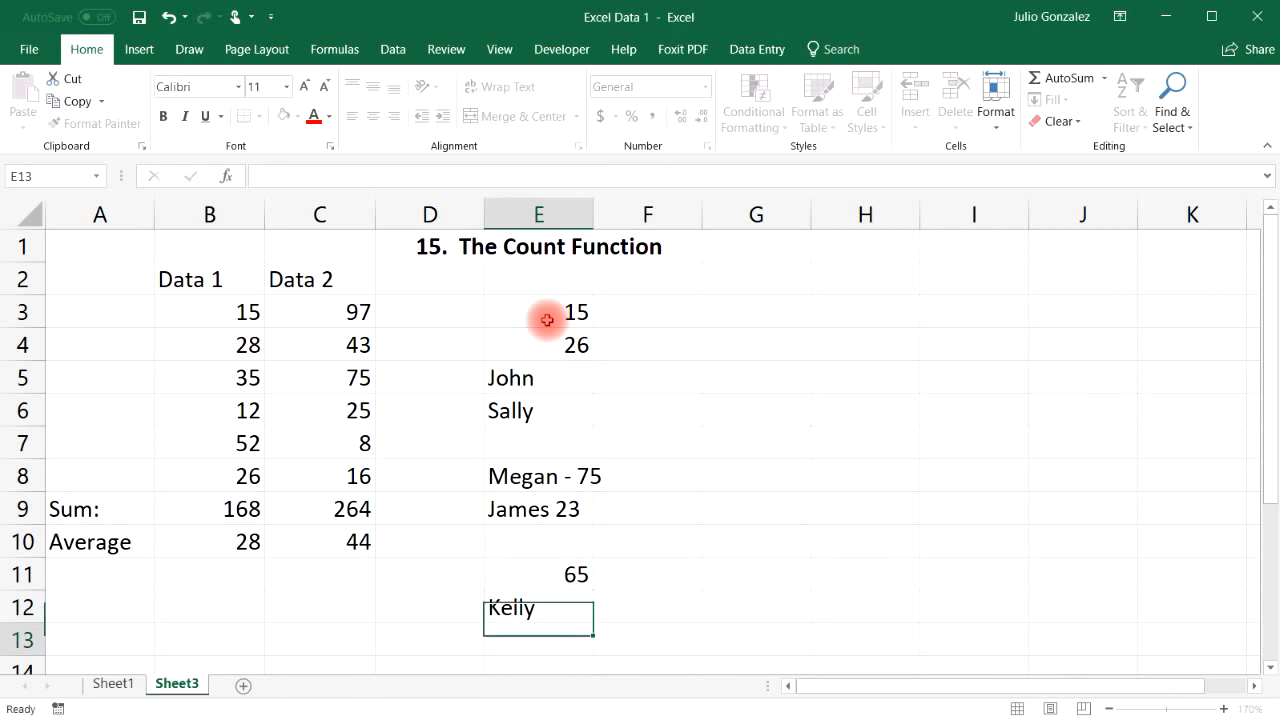
key("Return")
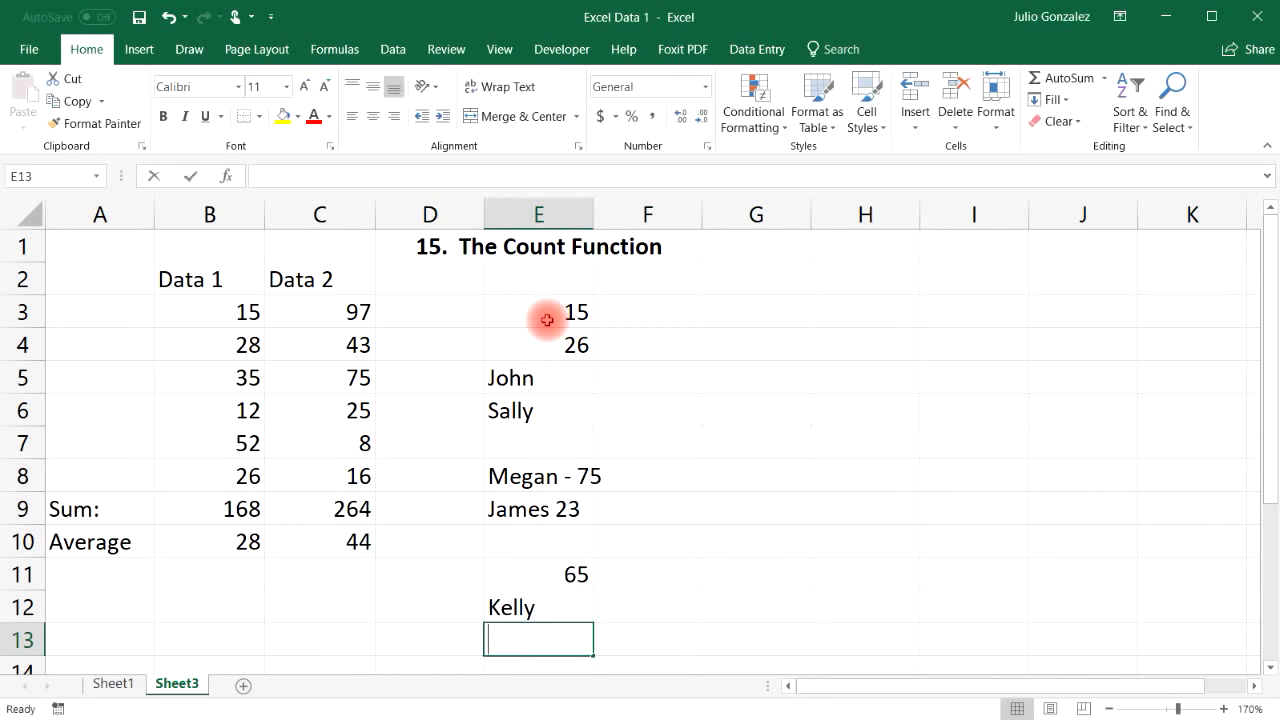
Step: Count the numeric cells of the mixed list in E13 with the formula =COUNT(E3:E12)
type("=count(")
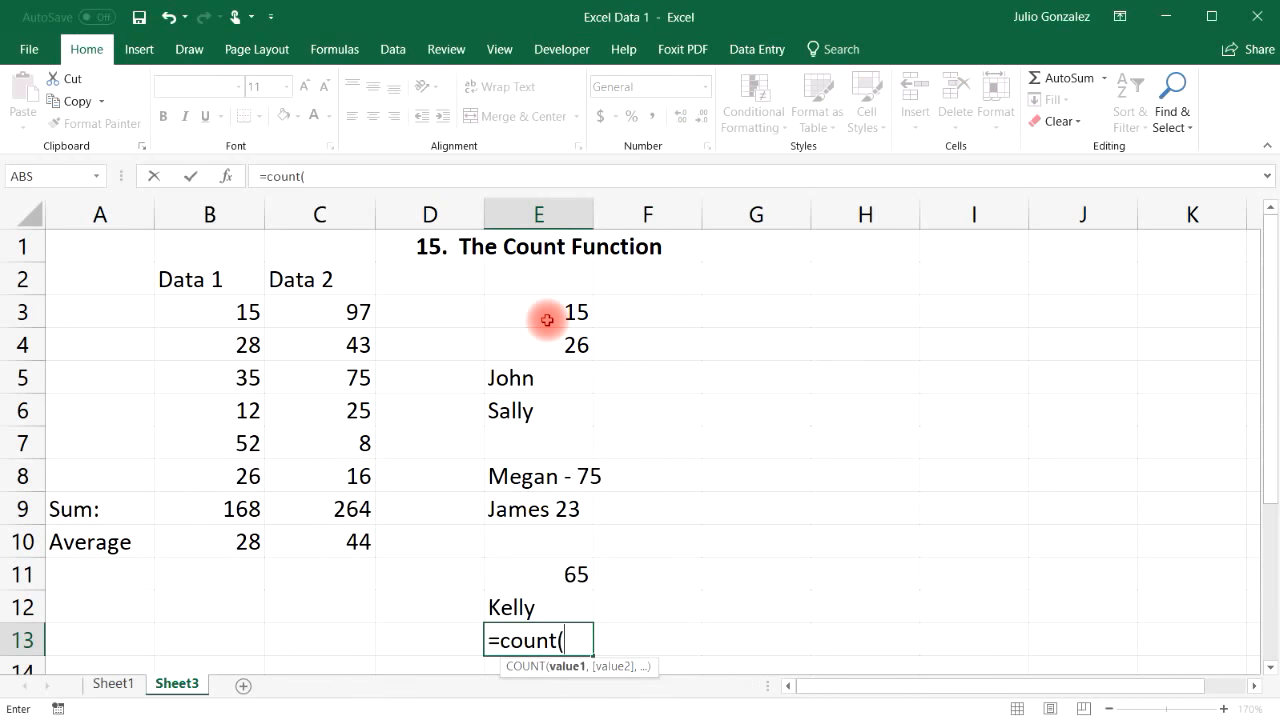
left_click_drag(547, 319, 560, 605)
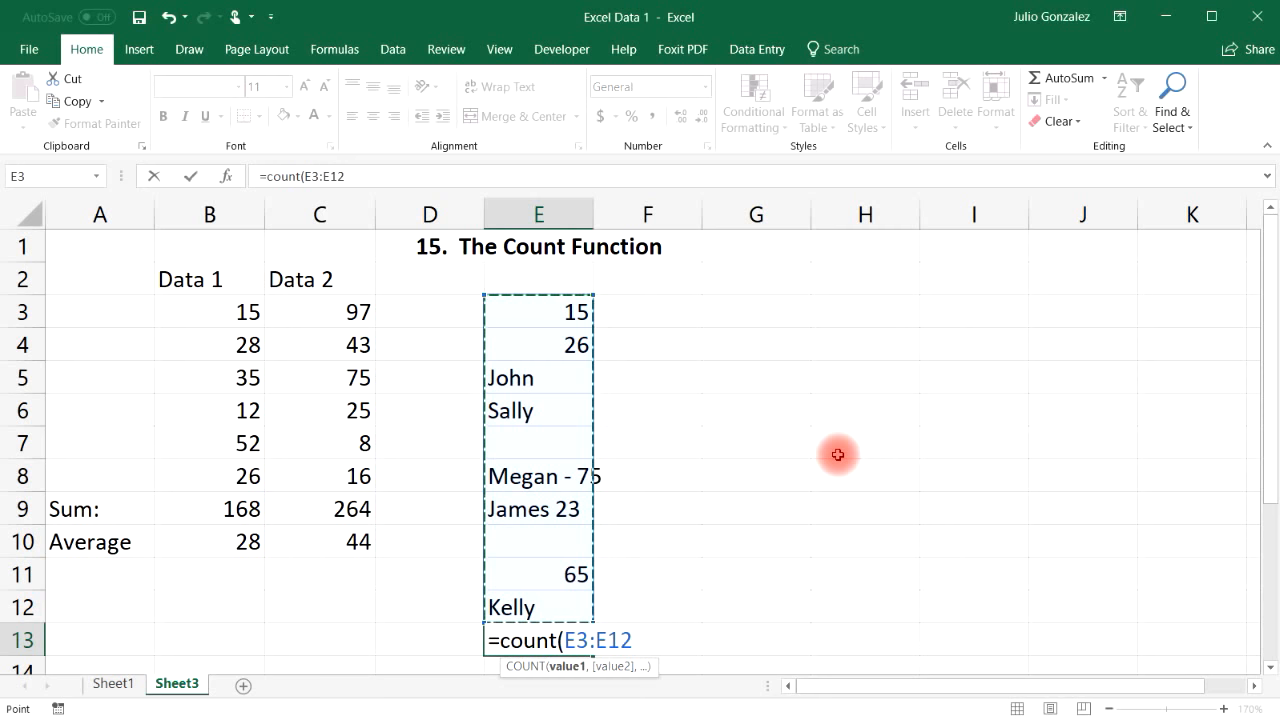
type(")")
key("Return")
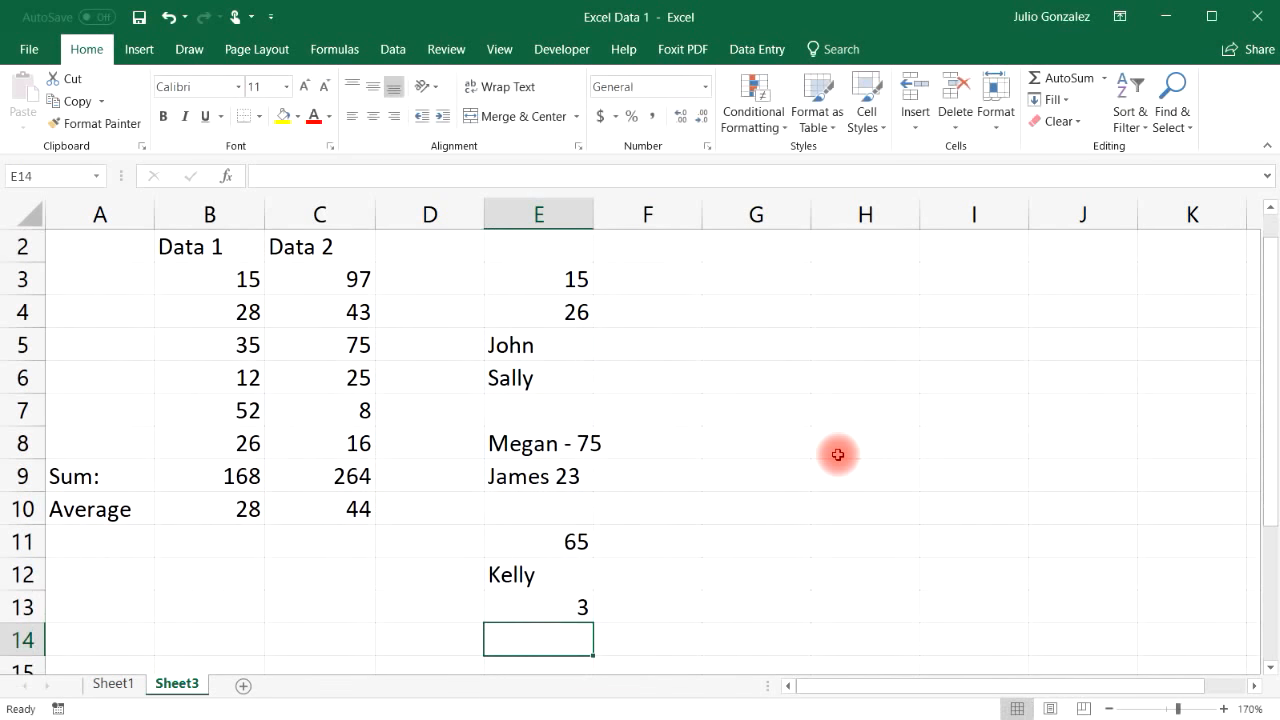
Step: Compare the numeric cells E3, E4 and E11 with the mixed text entries in E8 and E9, and widen column E to fit its longest entry
left_click(563, 278)
left_click(563, 318)
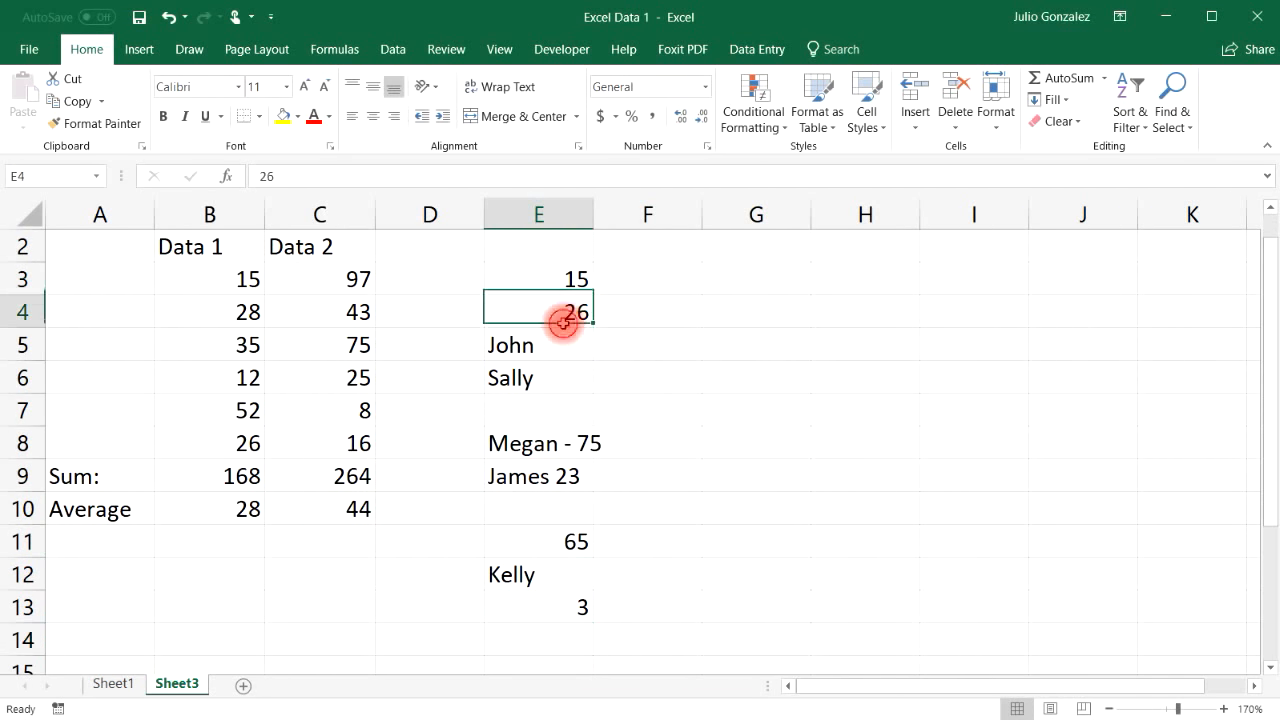
left_click(574, 541)
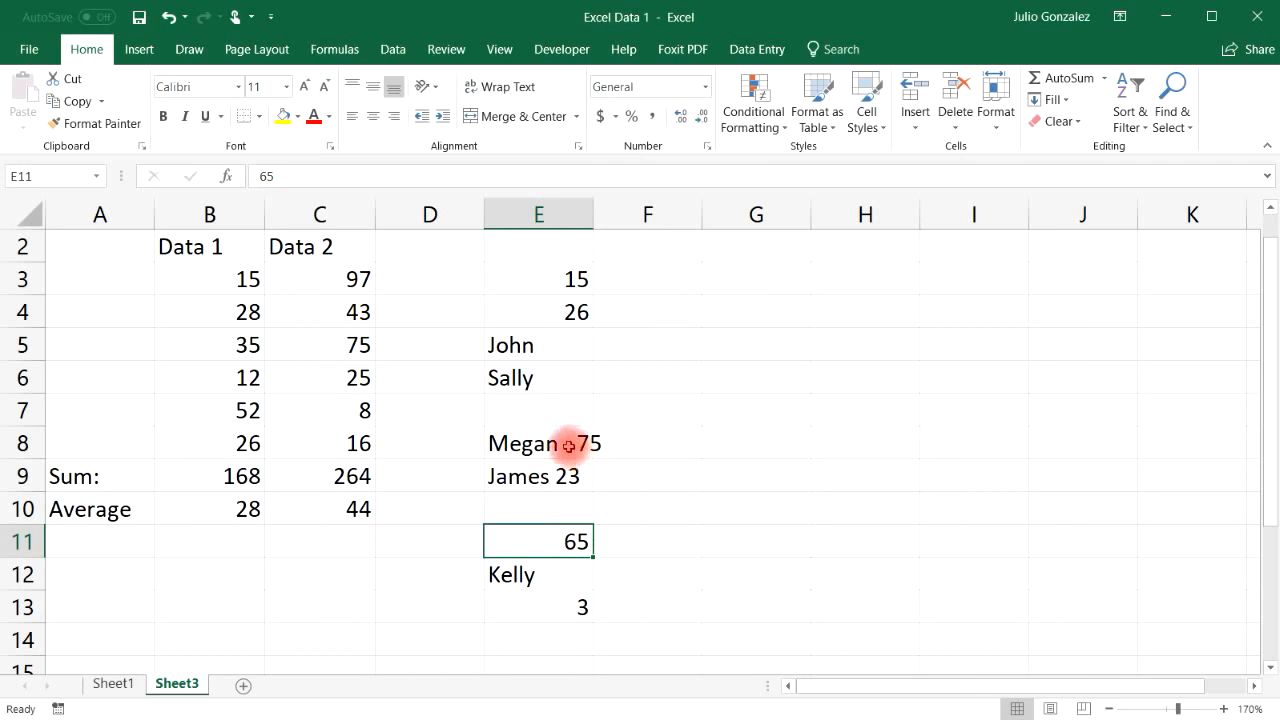
left_click(572, 443)
left_click(563, 474)
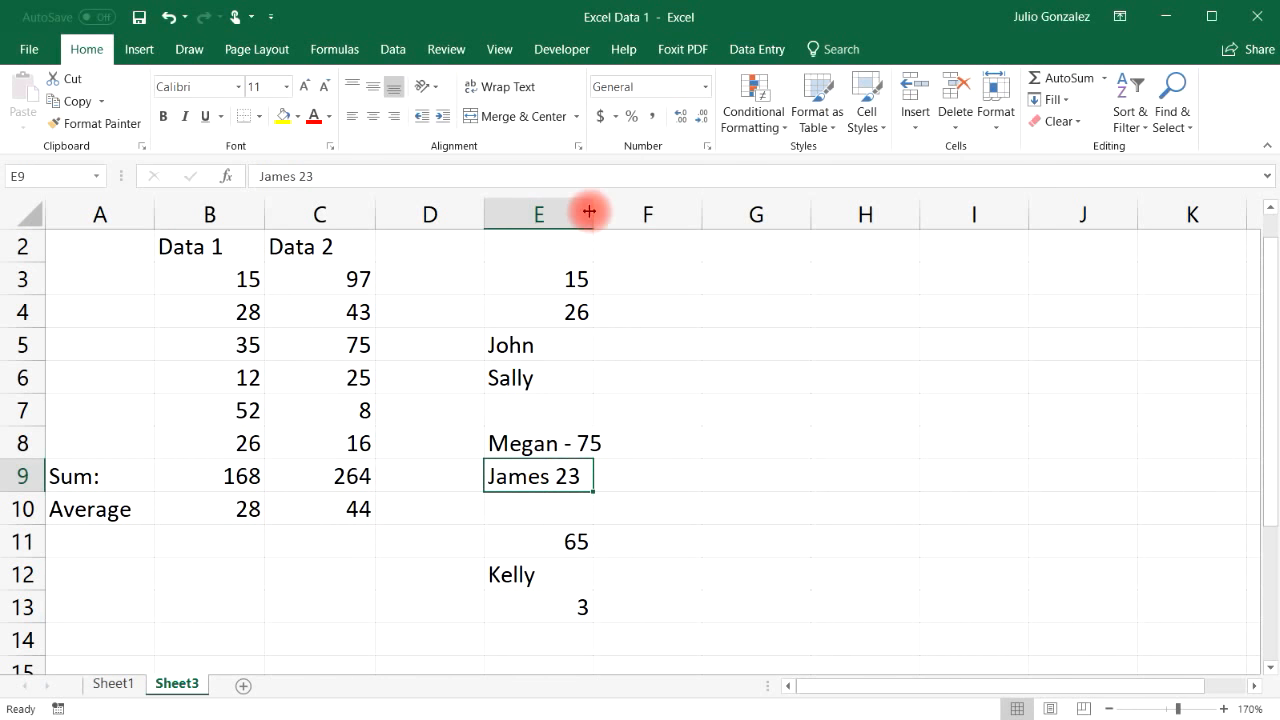
left_click_drag(589, 211, 611, 212)
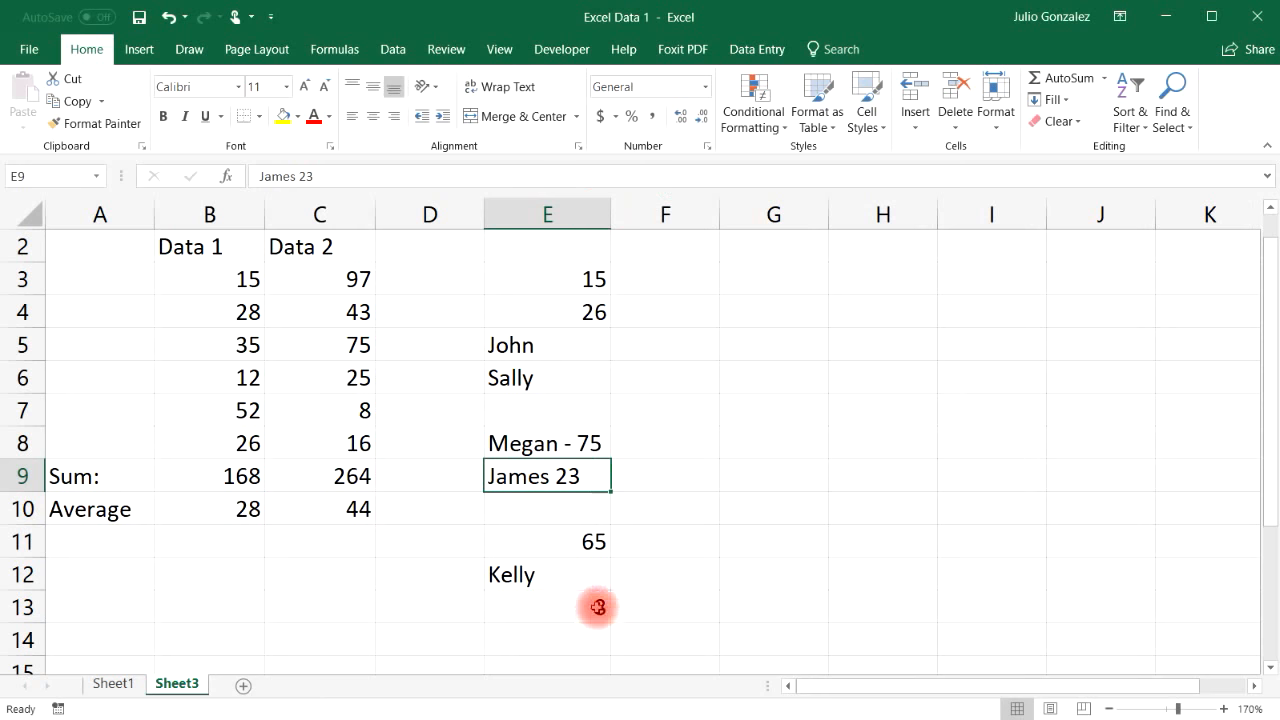
Step: Count the non-empty cells of the mixed list by replacing the formula in E13 with =COUNTA(E3:E12)
left_click(597, 606)
type("=count")
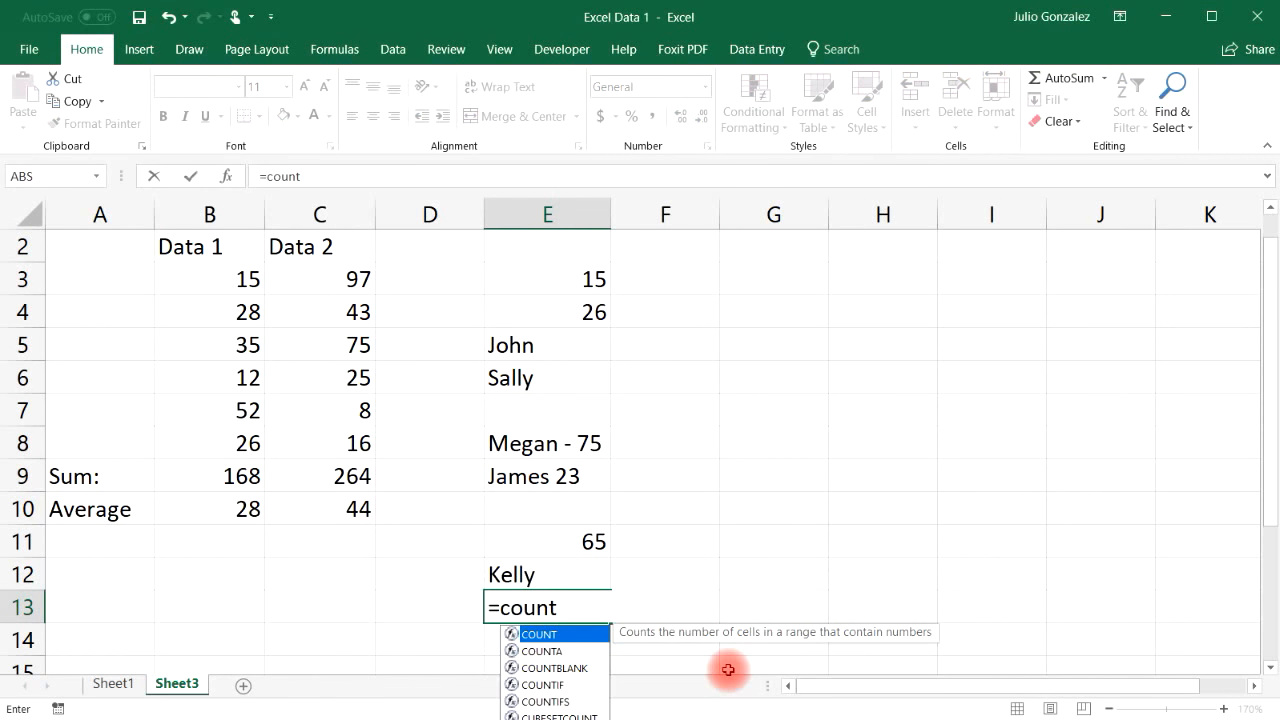
type("A")
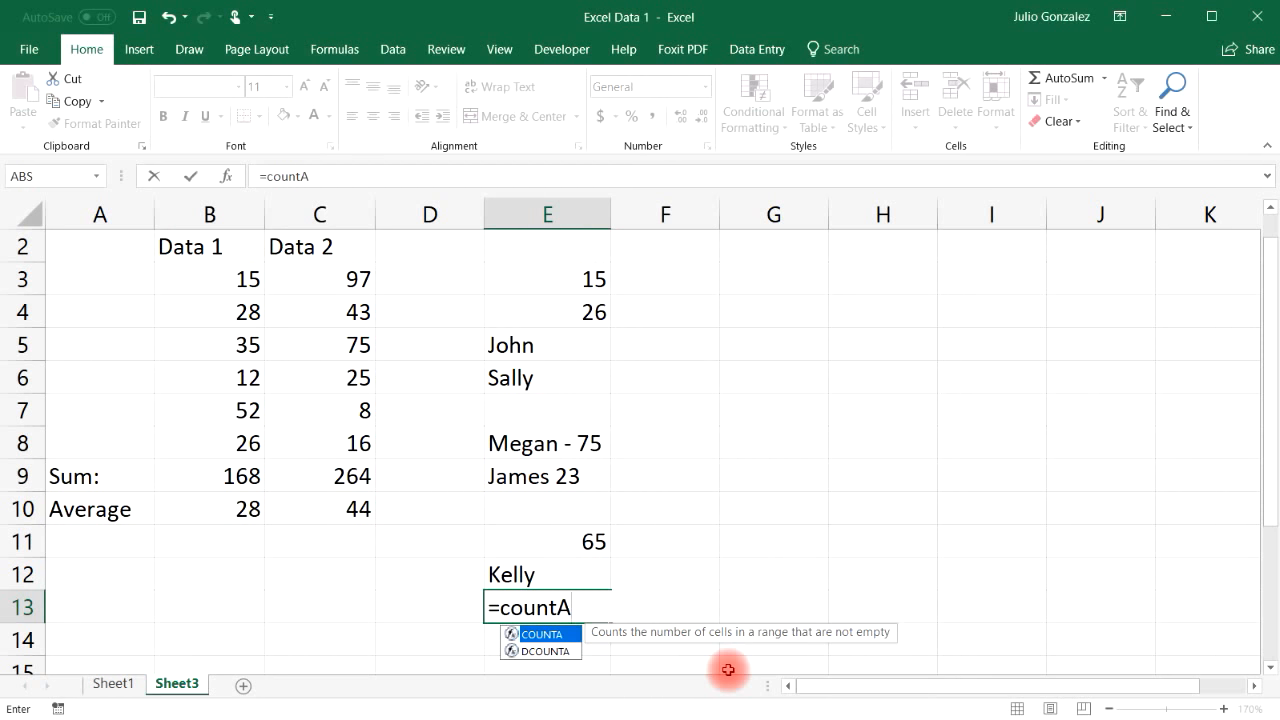
type("(")
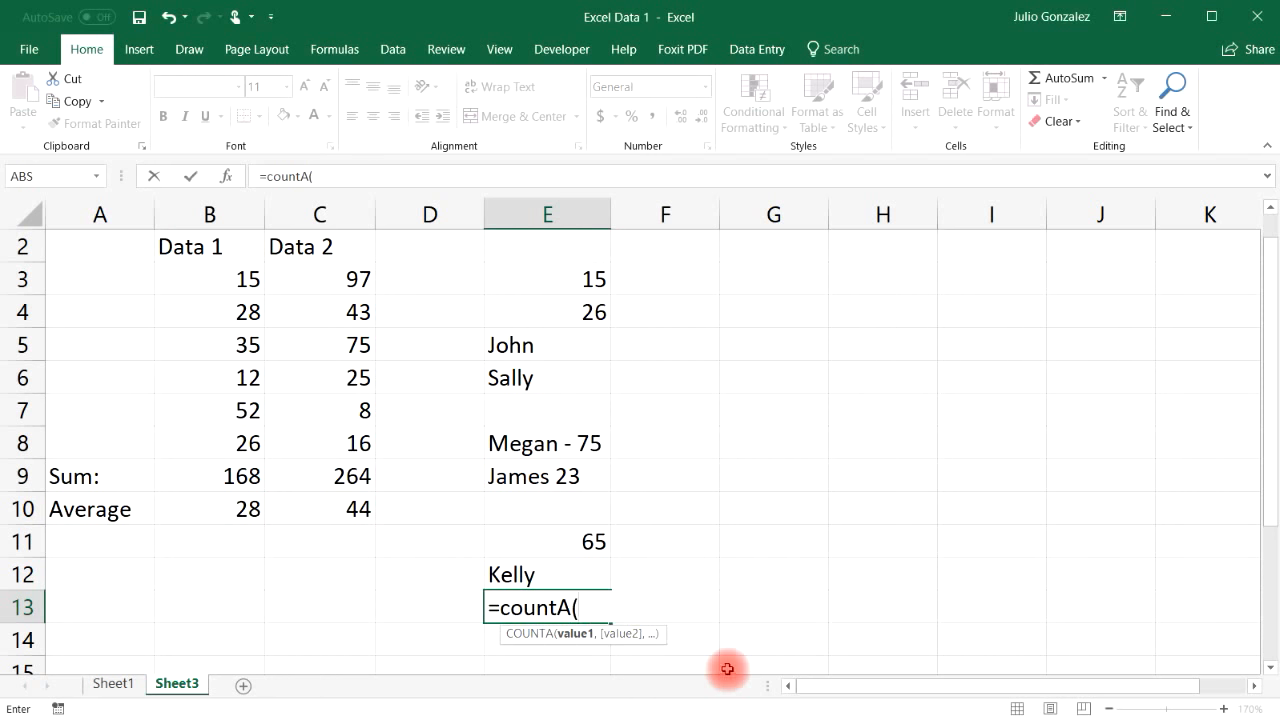
scroll(586, 381, "up", 1)
left_click_drag(558, 314, 591, 600)
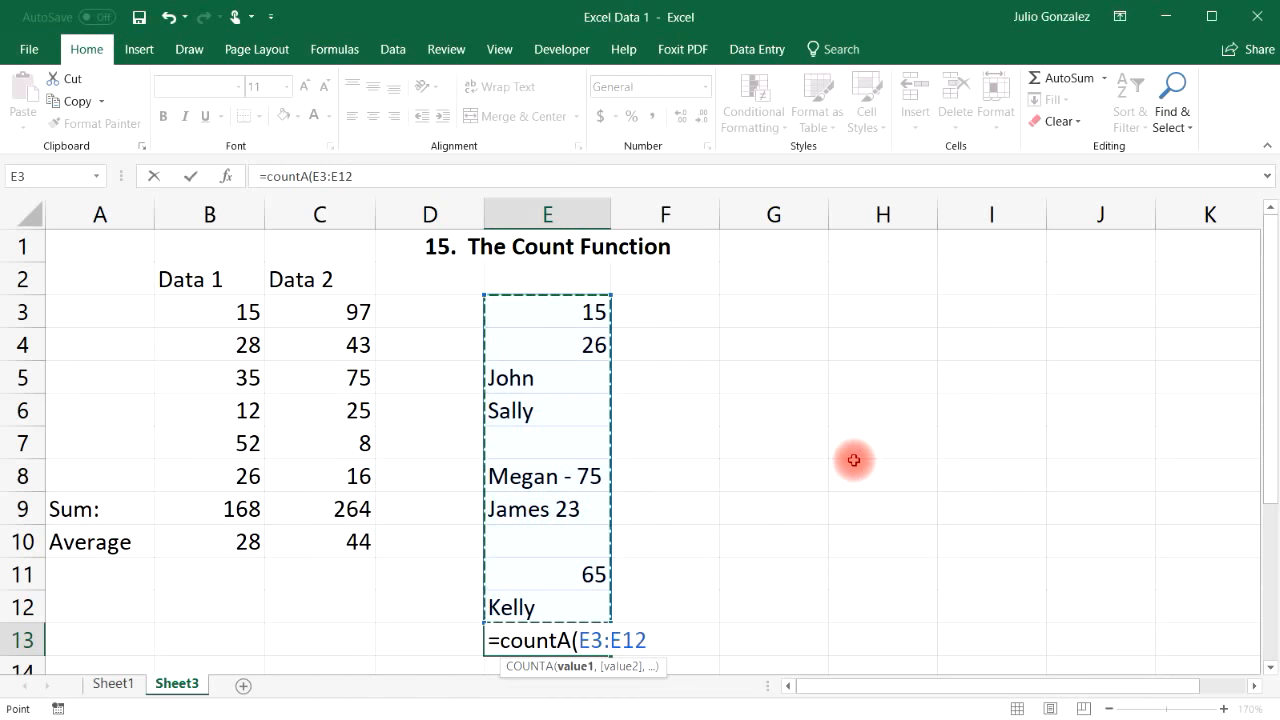
type(")")
key("Return")
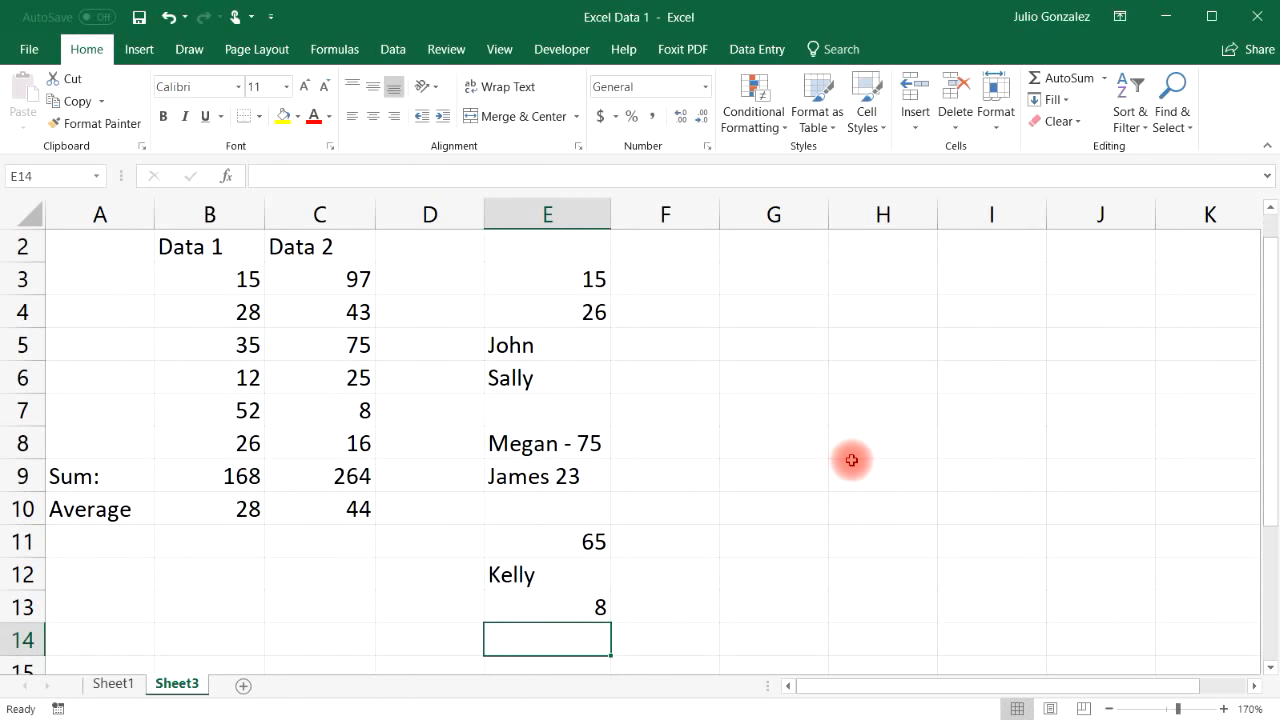
Step: Examine each filled cell between E3 and E12 and the blank cells E7 and E10 to check what the COUNTA formula includes
scroll(817, 451, "up", 1)
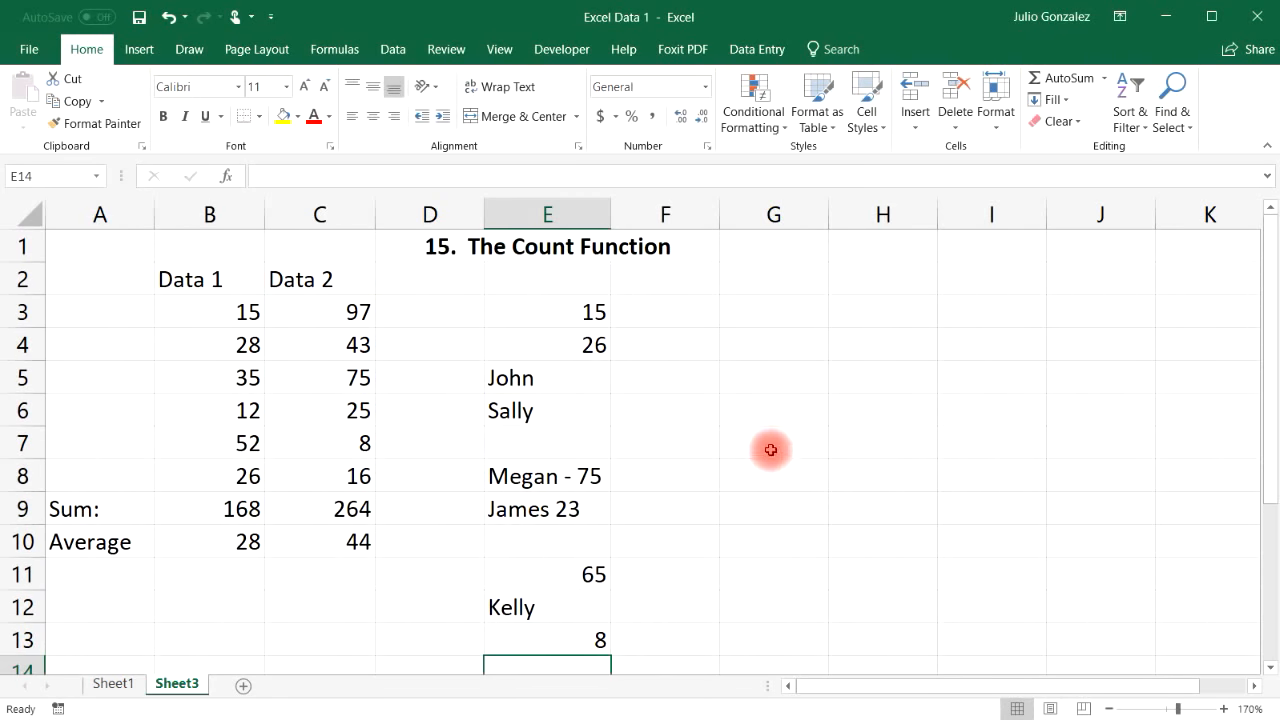
left_click(572, 311)
left_click(567, 345)
left_click(550, 379)
left_click(538, 420)
left_click(561, 483)
left_click(562, 510)
left_click(566, 580)
left_click(600, 612)
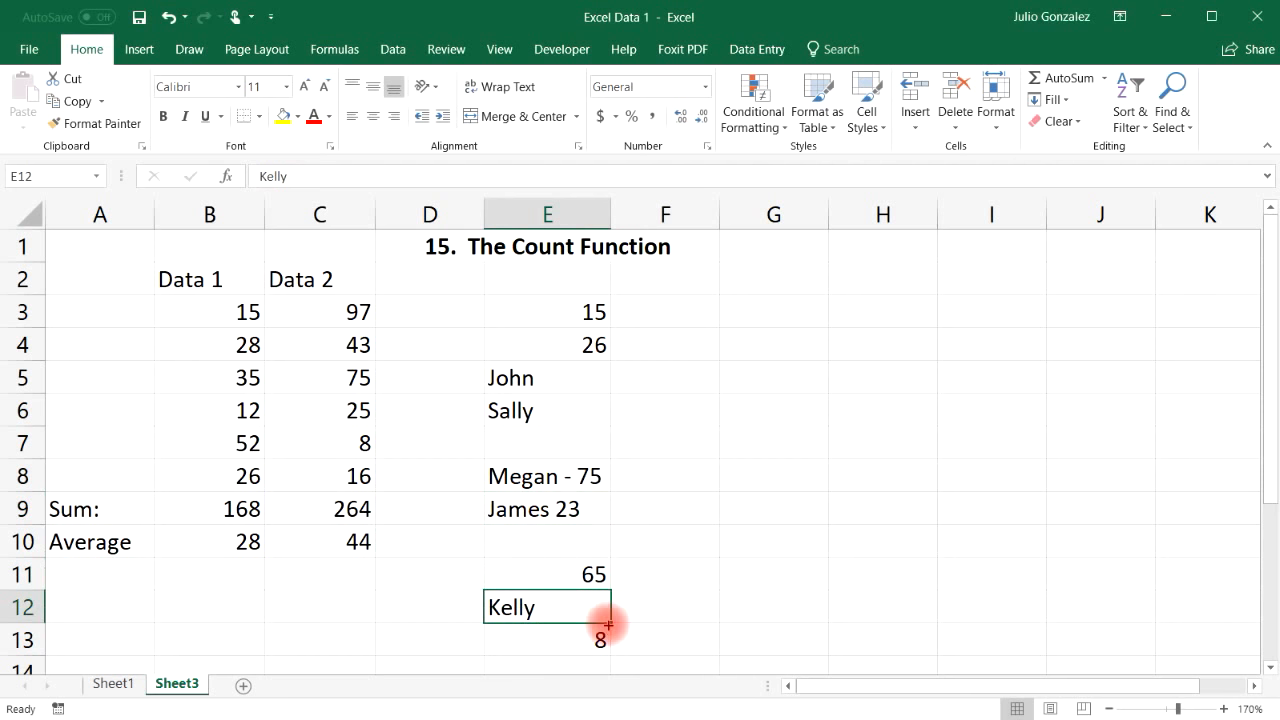
left_click(567, 442)
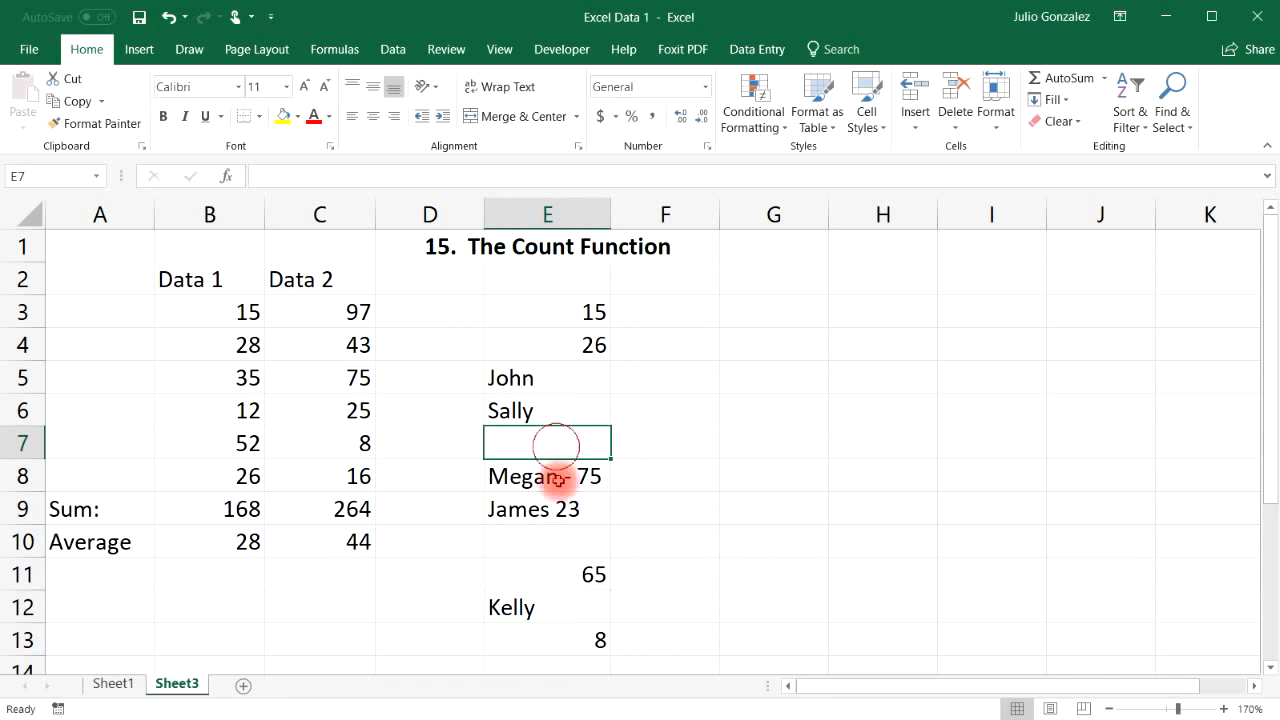
left_click(555, 545)
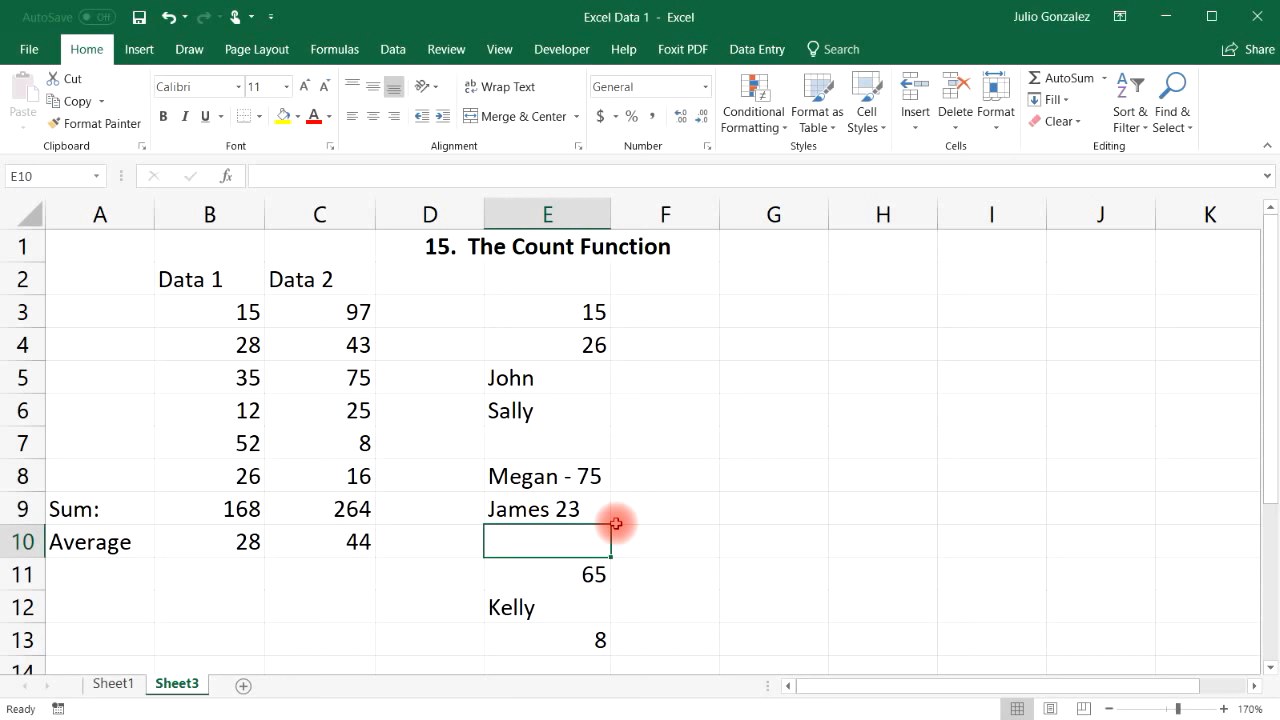
Step: Count the empty cells in E13 with the formula =COUNTBLANK(E2:E12) and check the blank cells E2, E7 and E10
left_click(564, 630)
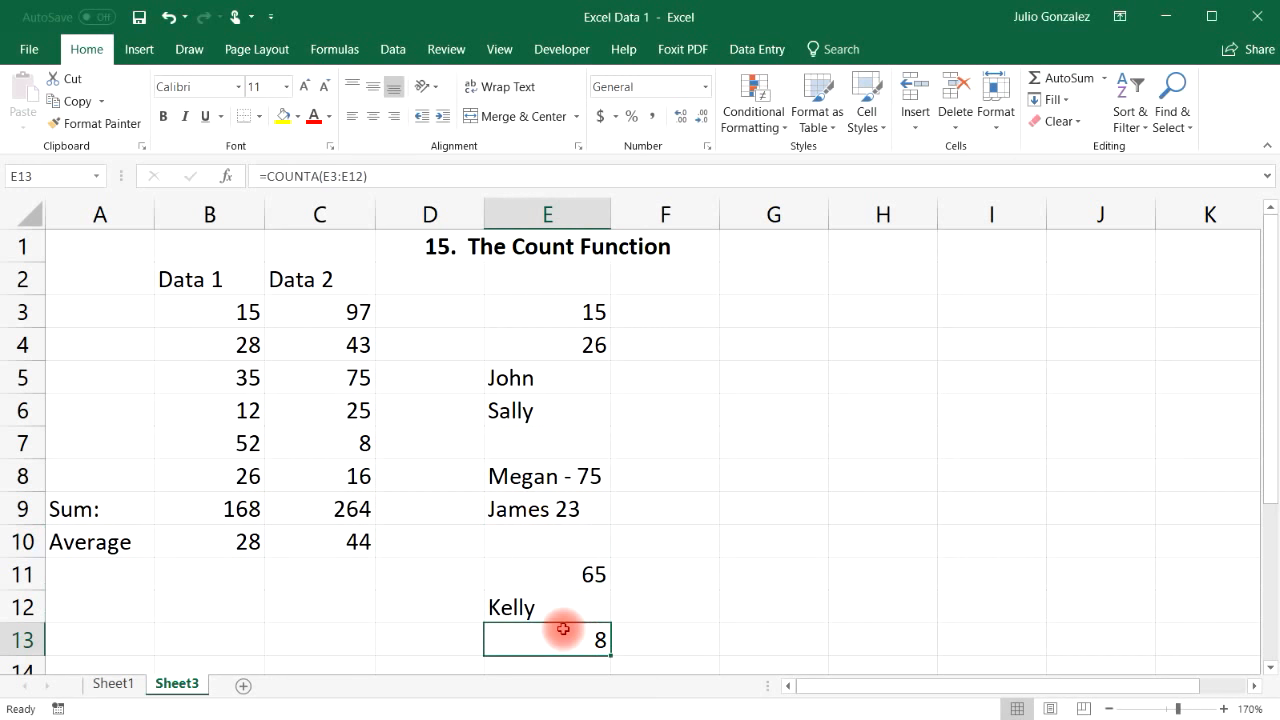
type("=count")
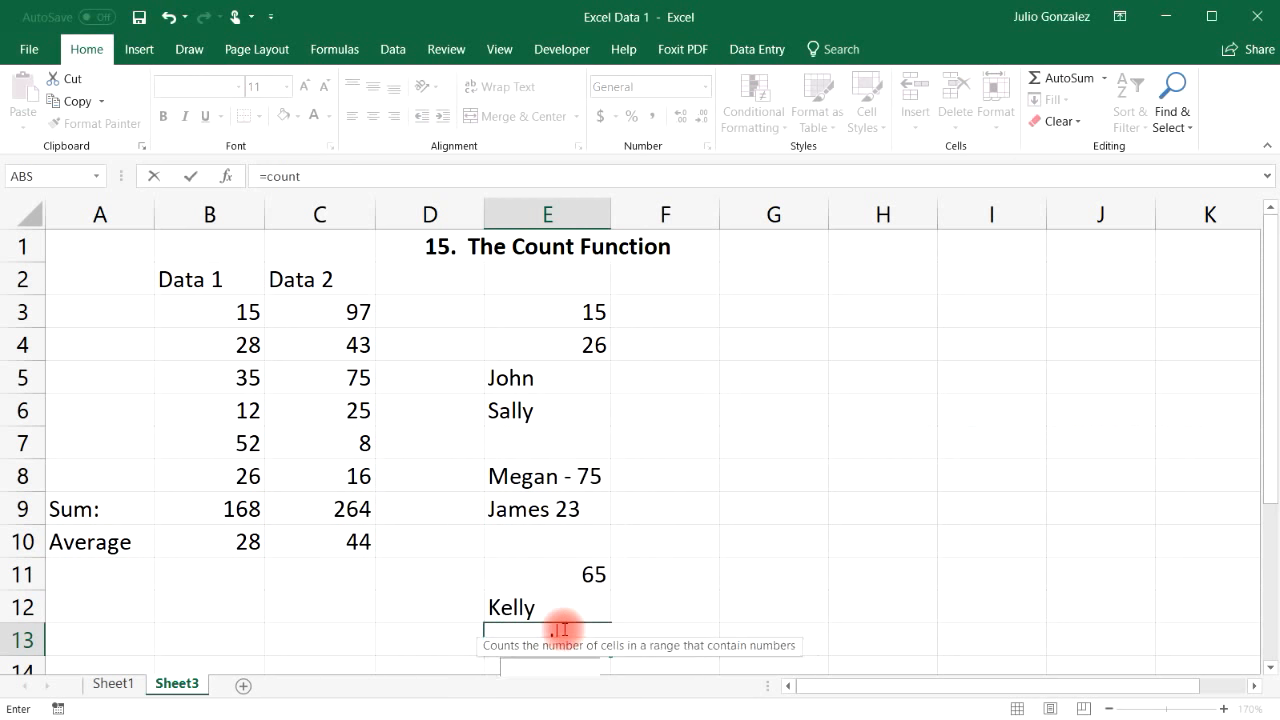
type("blank")
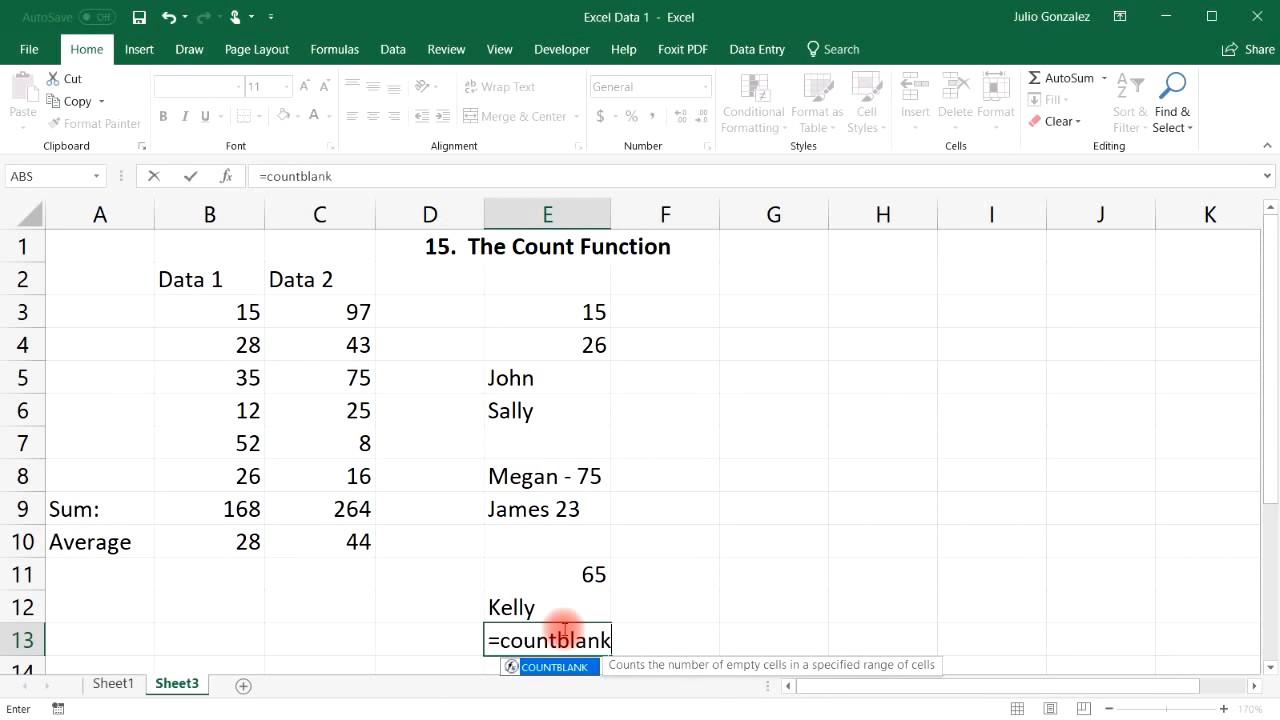
type("(")
key("BackSpace")
type("(")
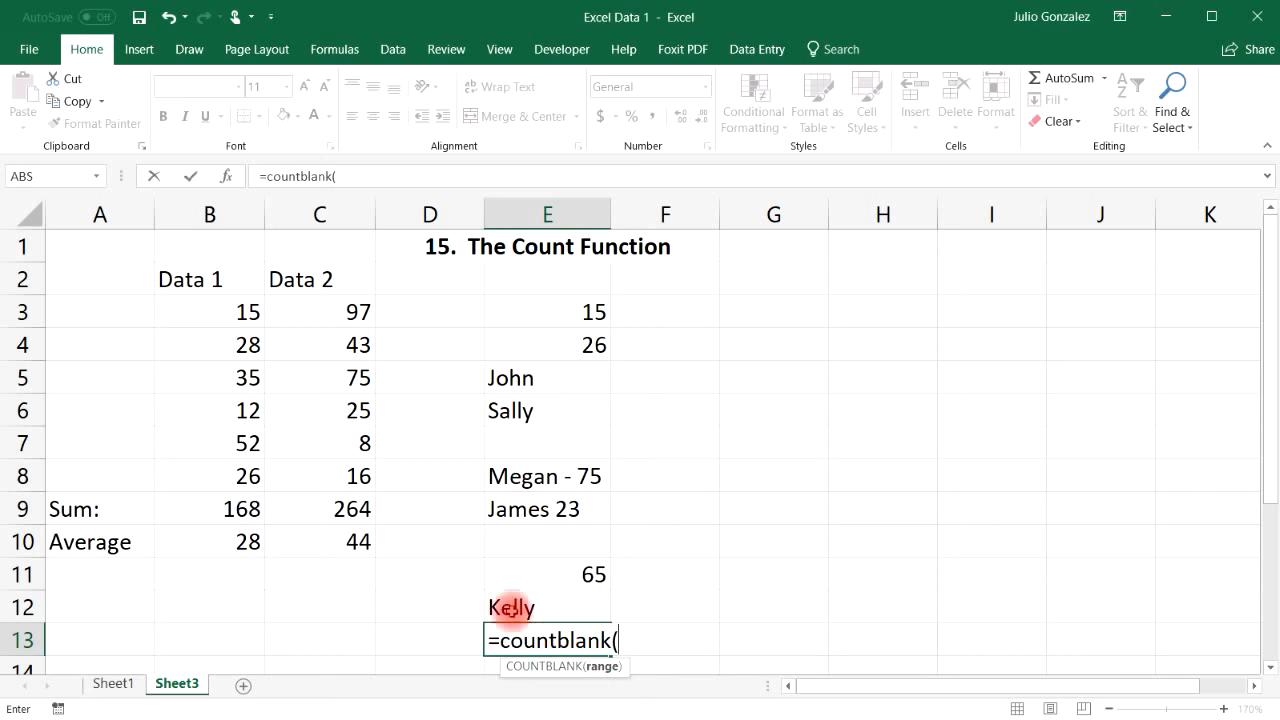
left_click_drag(552, 280, 557, 614)
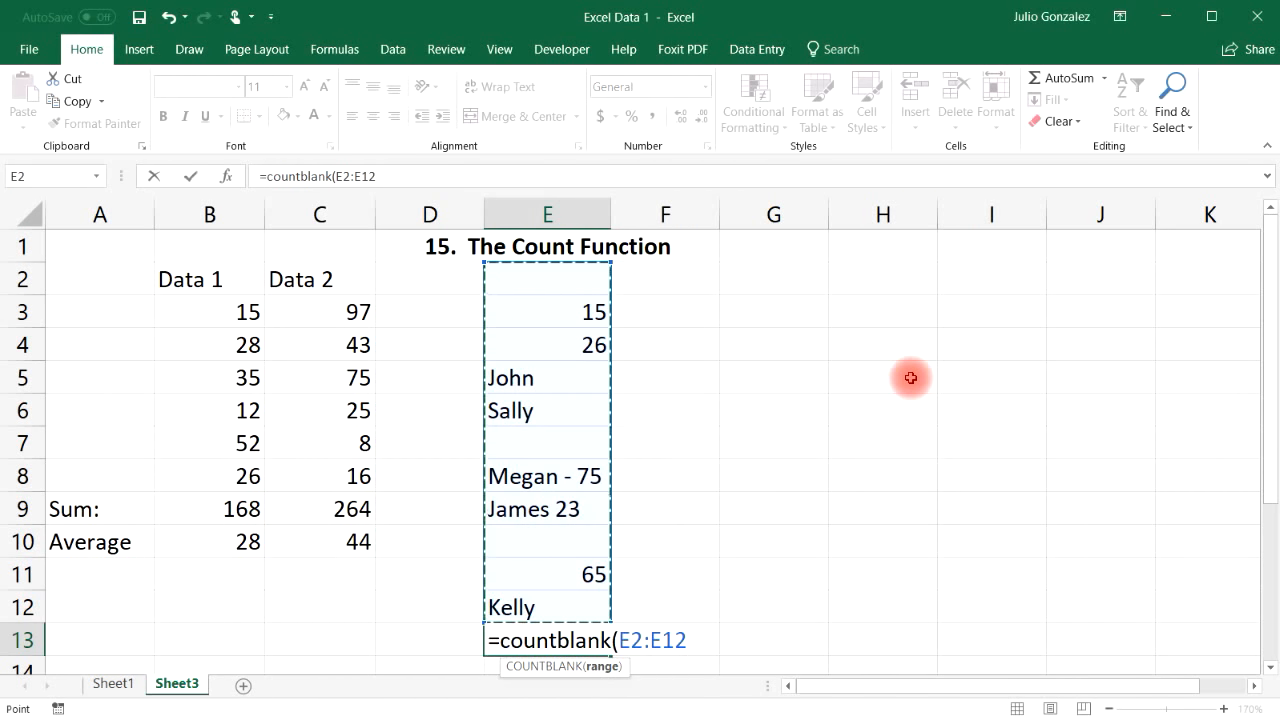
key("ctrl+Return")
key("Return")
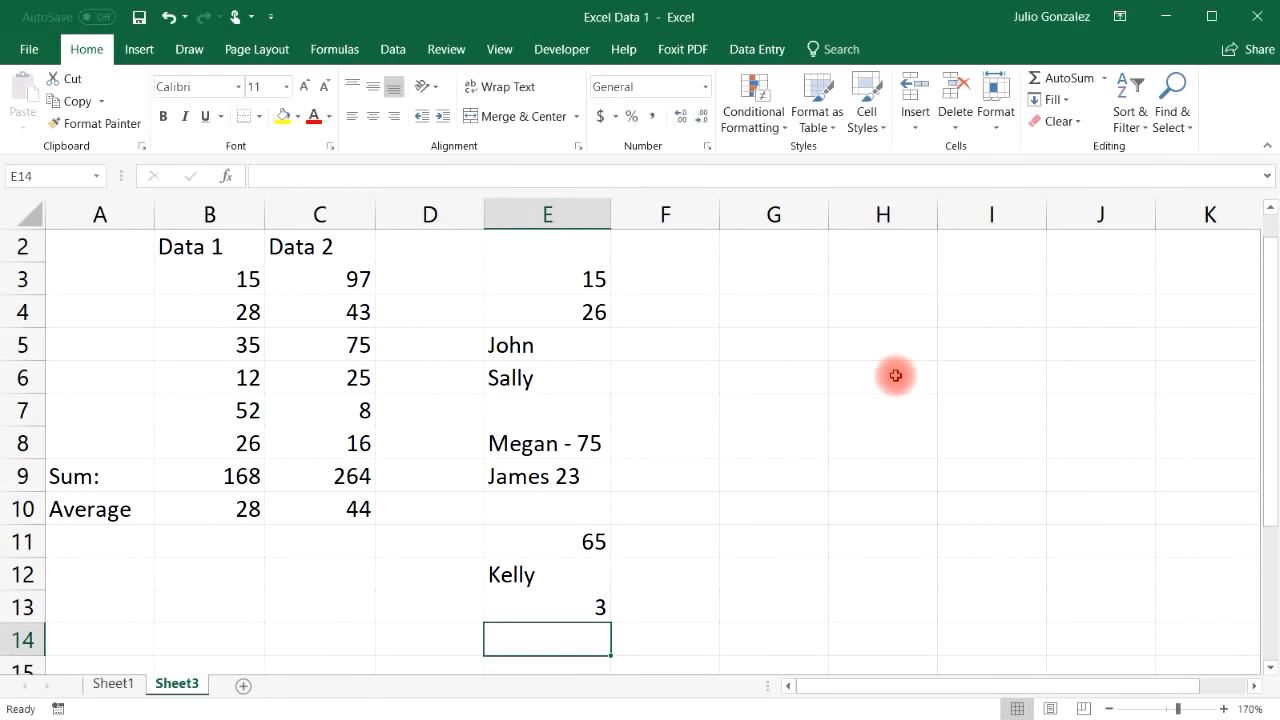
scroll(723, 363, "up", 1)
left_click(564, 279)
left_click(575, 444)
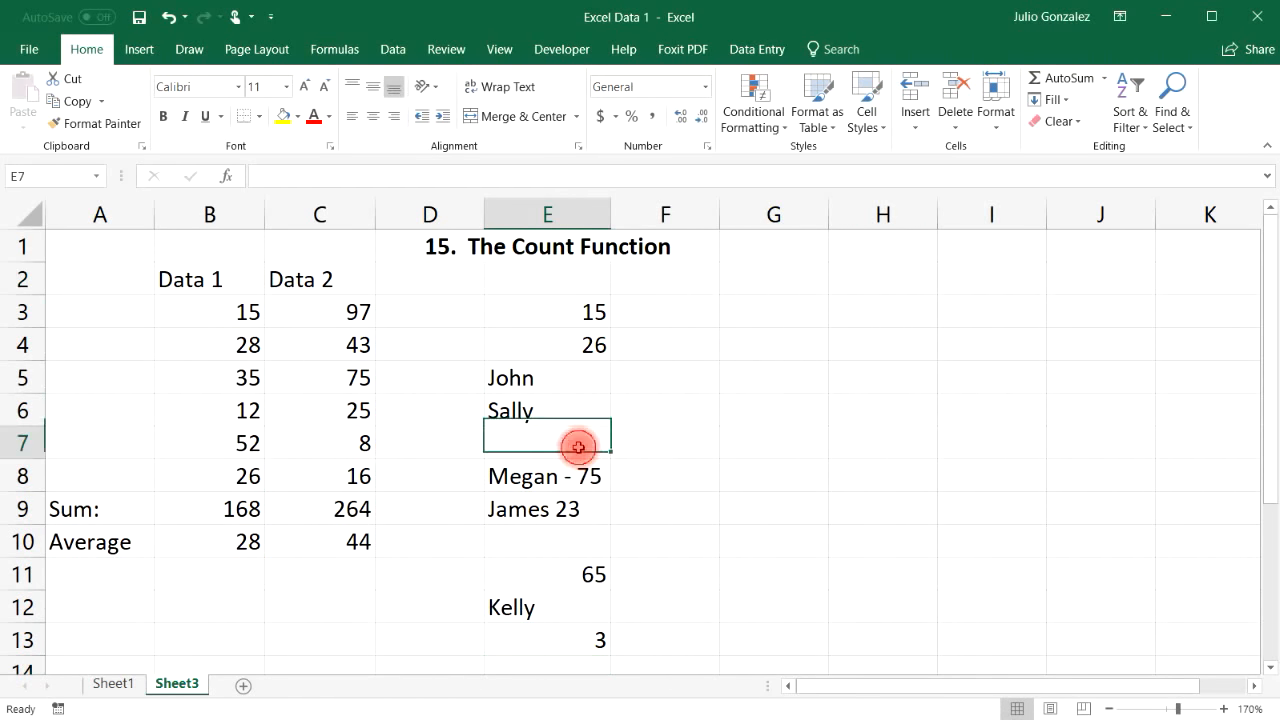
left_click(574, 536)
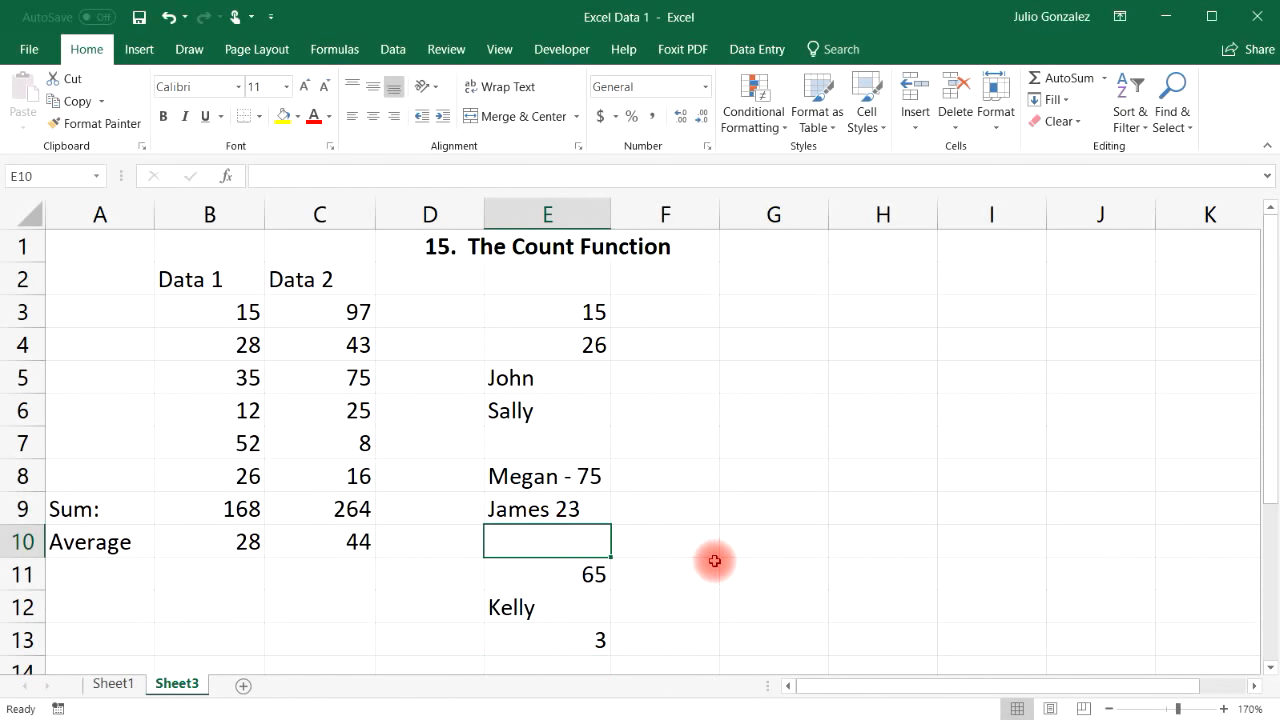
Step: Clear the mixed list and its counting formula from E3:E13
left_click_drag(537, 314, 592, 631)
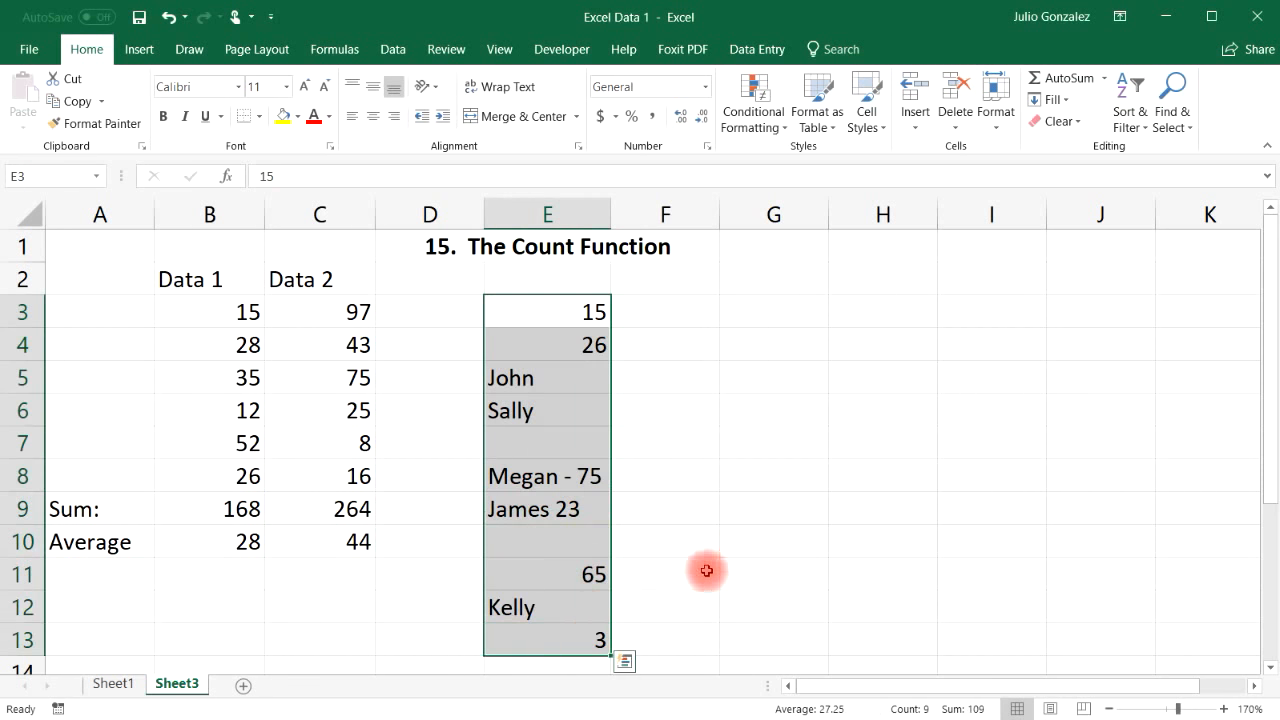
key("Delete")
left_click(684, 387)
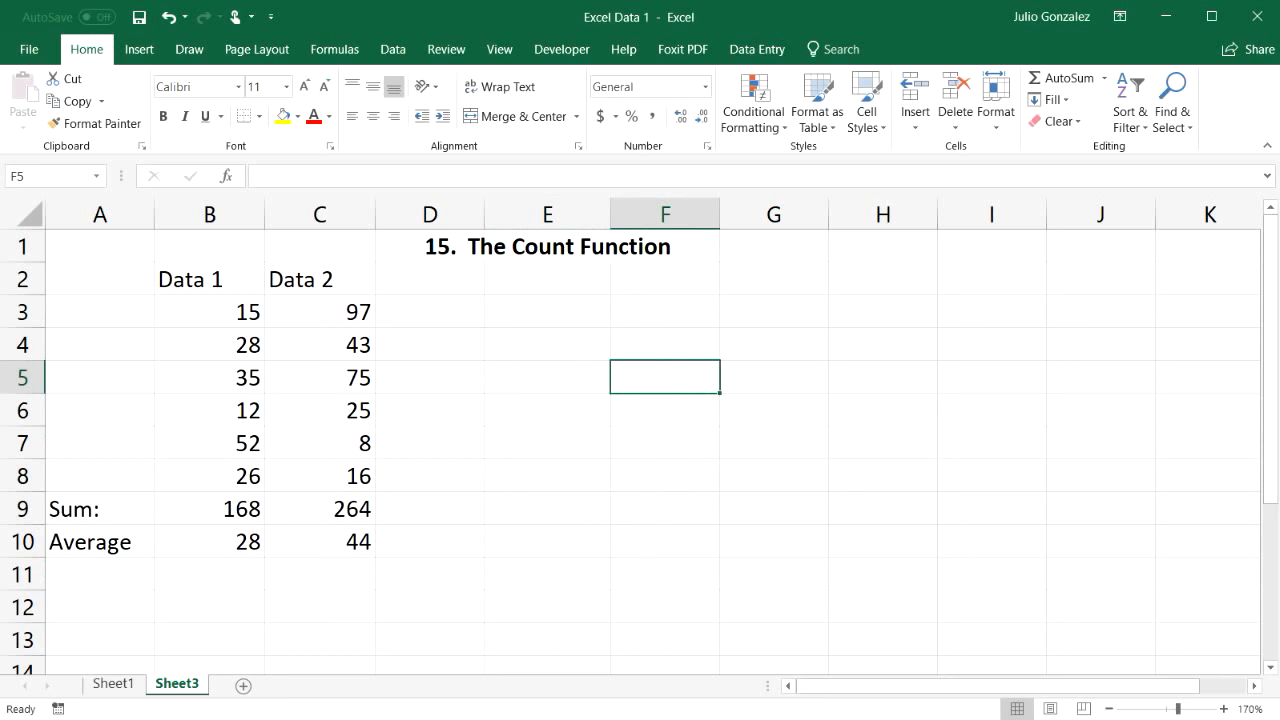
Step: Change the merged title in row 1 to "16. Basic Operations"
left_click(485, 245)
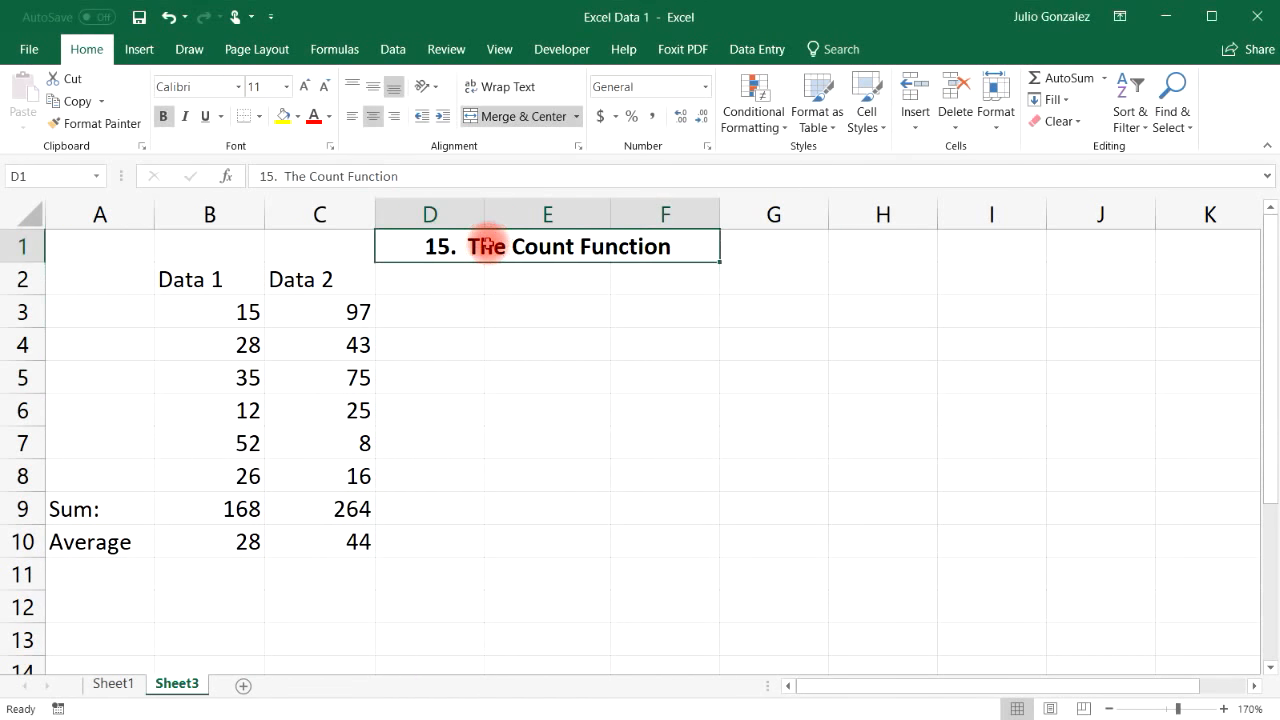
type("16.  Basic Opw")
key("BackSpace")
type("erations")
key("Return")
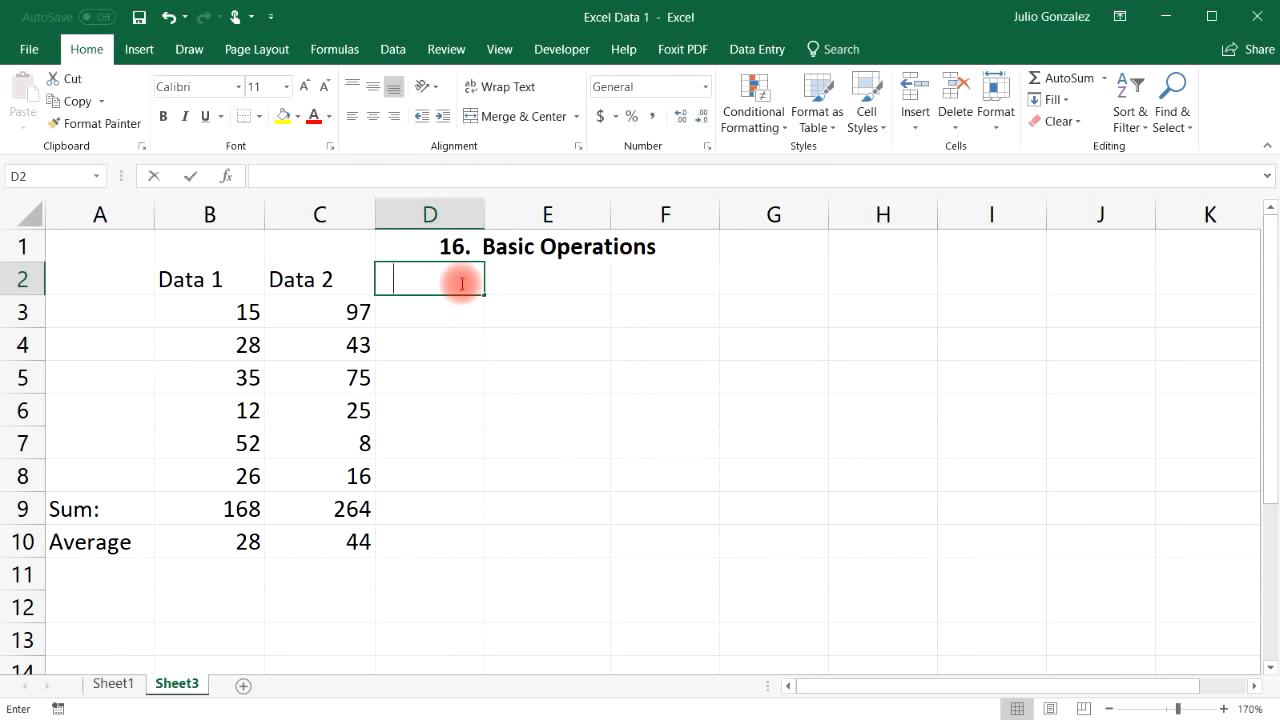
Step: Enter the headings Addition, Subtraction, Multiplication and Division in D2:G2, and widen column F to fit its heading
type("Addition")
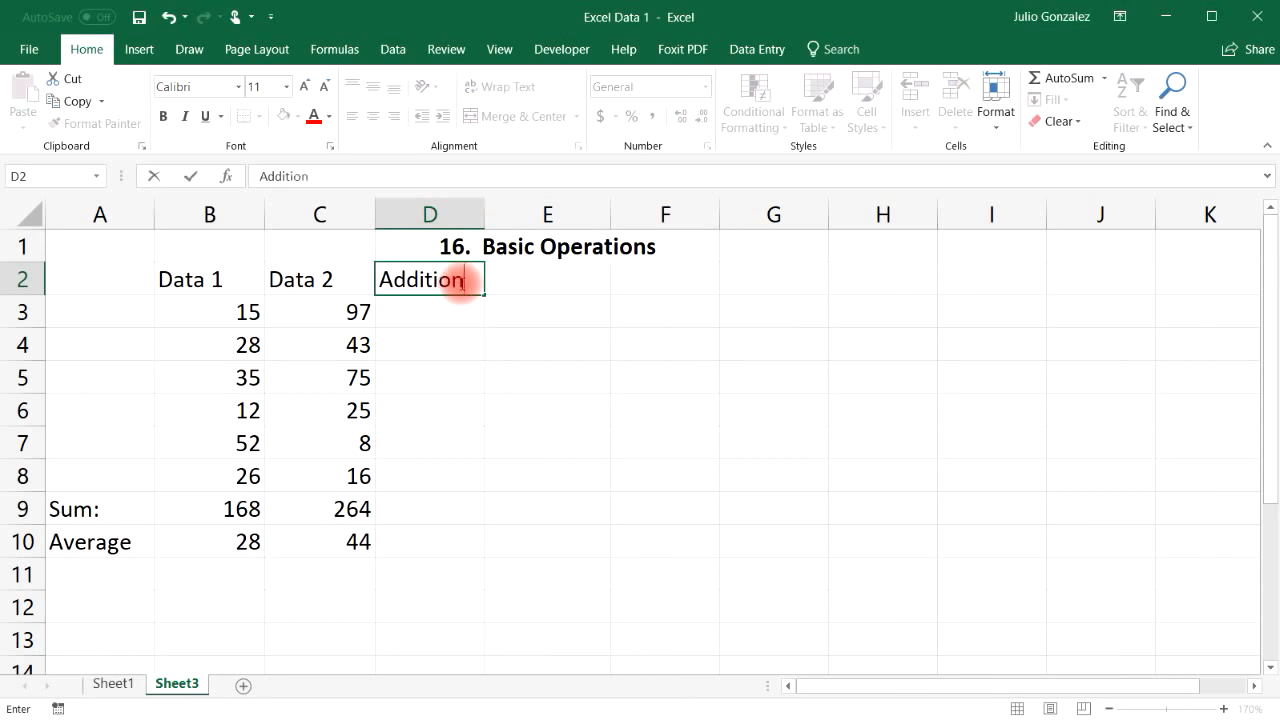
key("Tab")
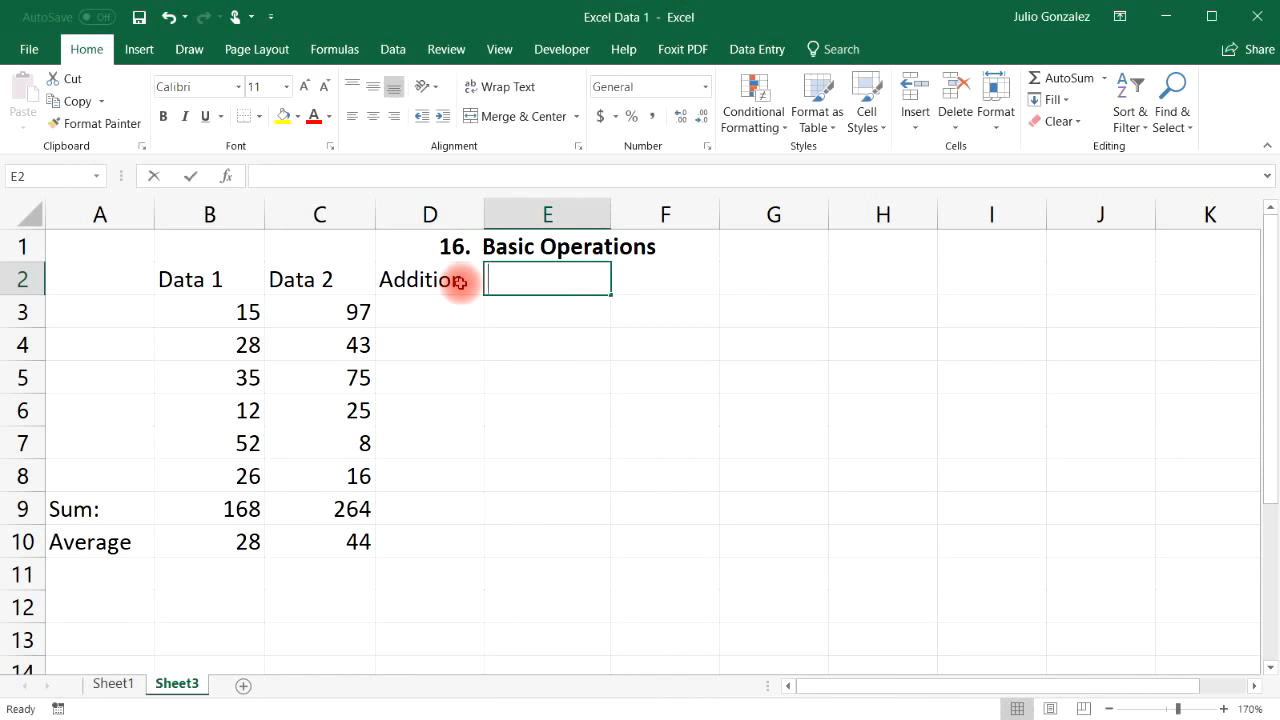
type("S")
type("tion")
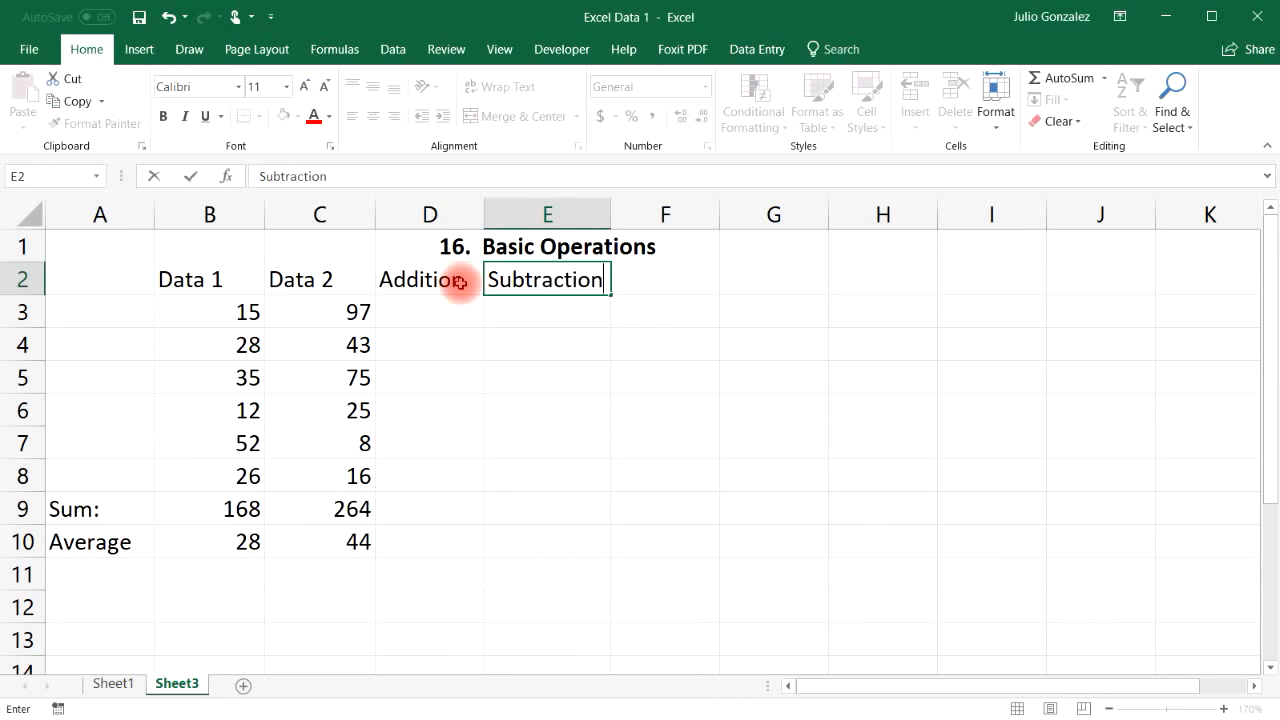
key("Tab")
type("Multiplication")
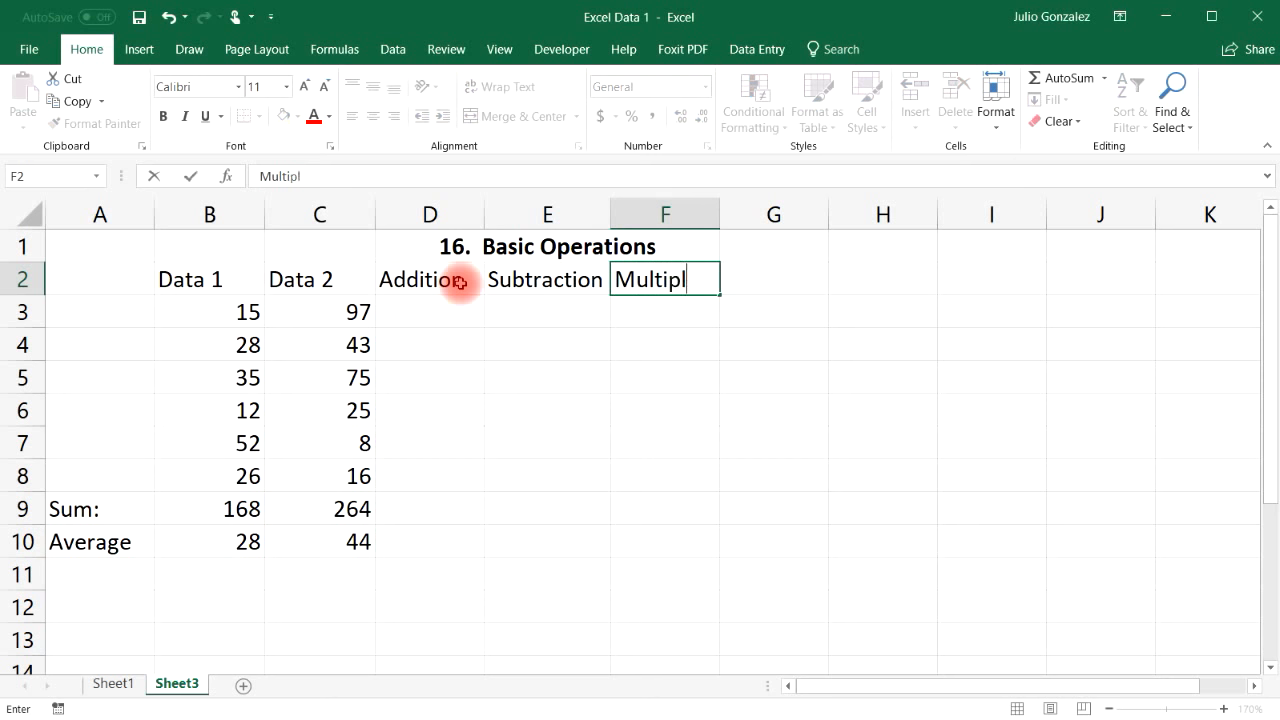
key("Tab")
type("Dividd")
key("BackSpace")
key("BackSpace")
type("sion")
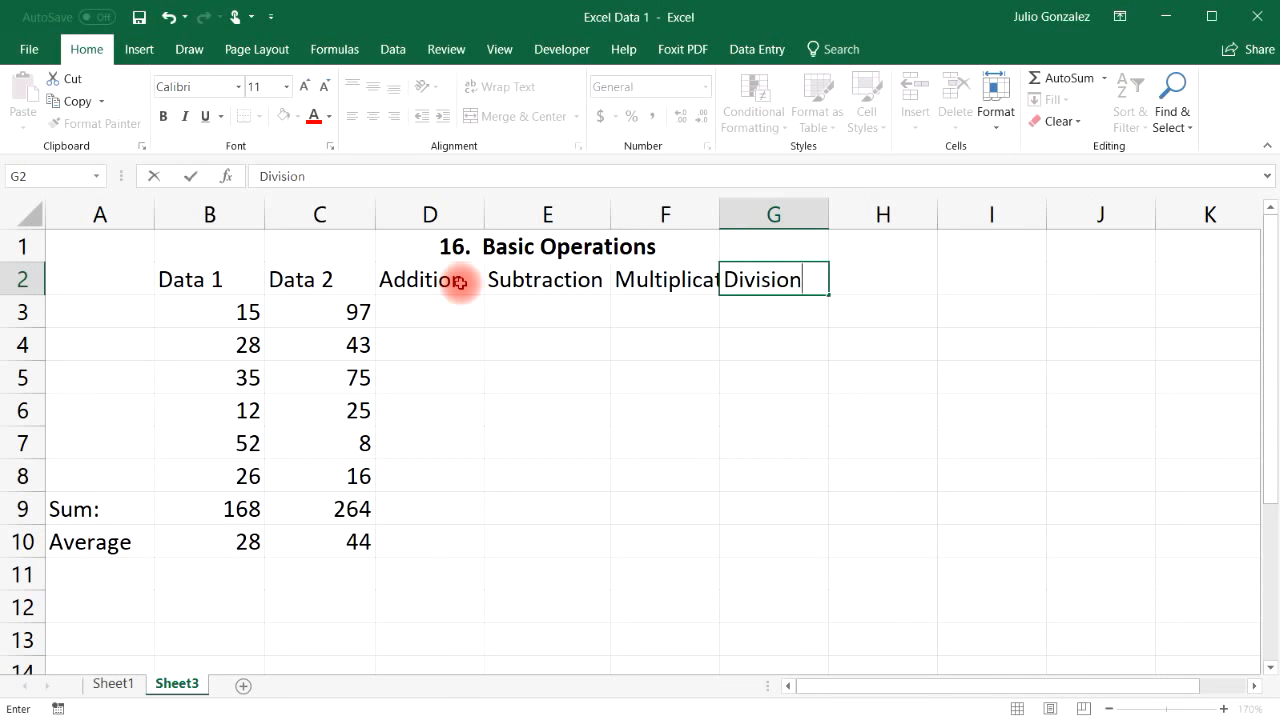
key("Return")
left_click_drag(720, 214, 768, 210)
Step: Add the two data columns with the formula =B3+C3 in D3 and fill it down to D8
left_click(442, 314)
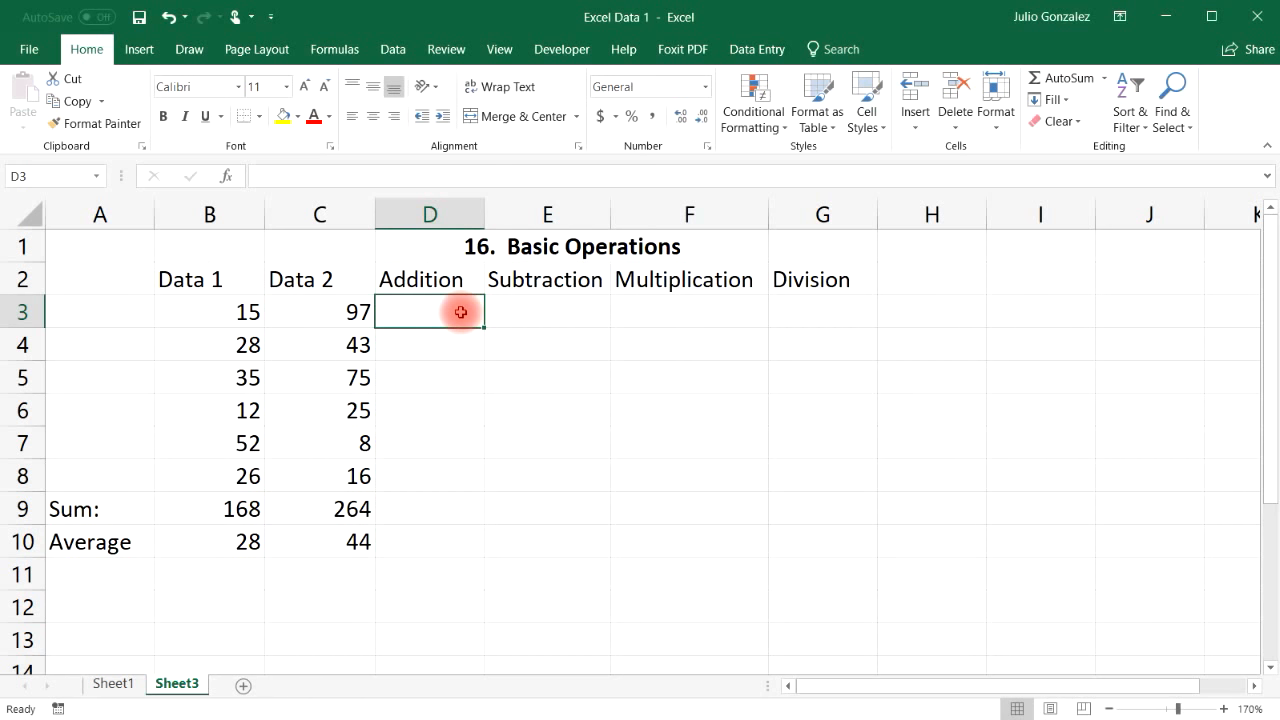
type("=B")
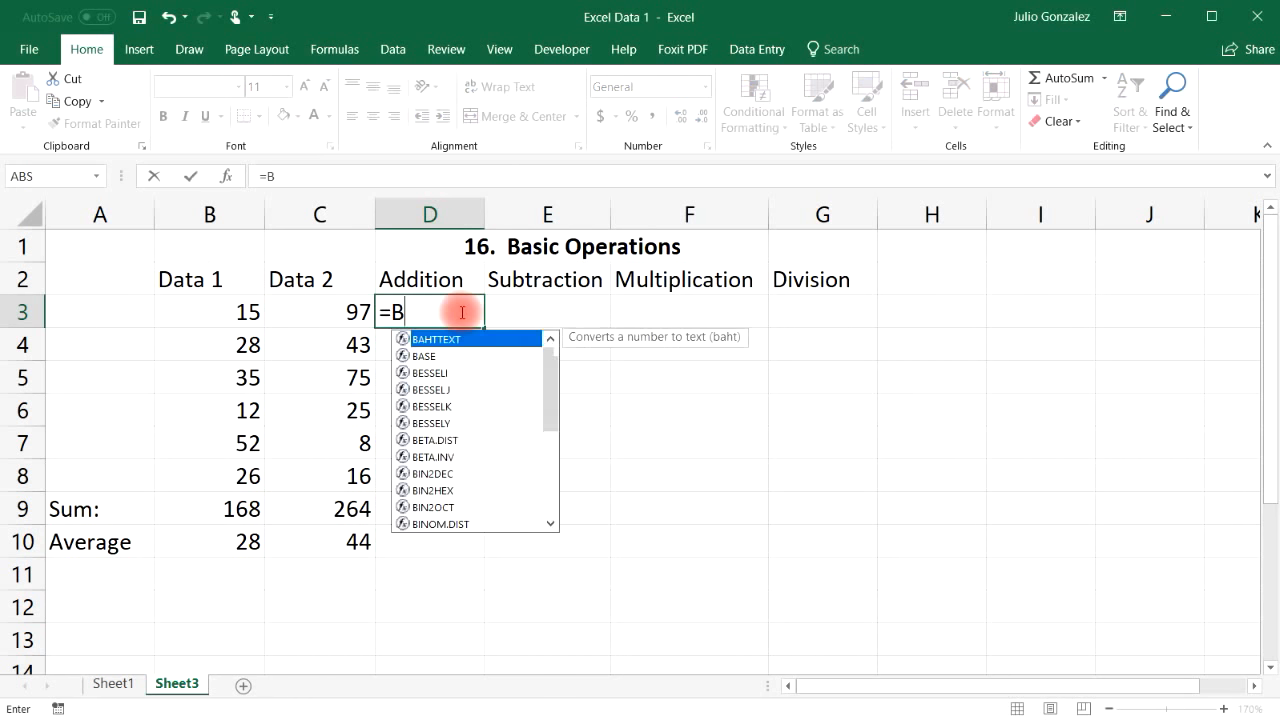
type("3+C3")
key("Return")
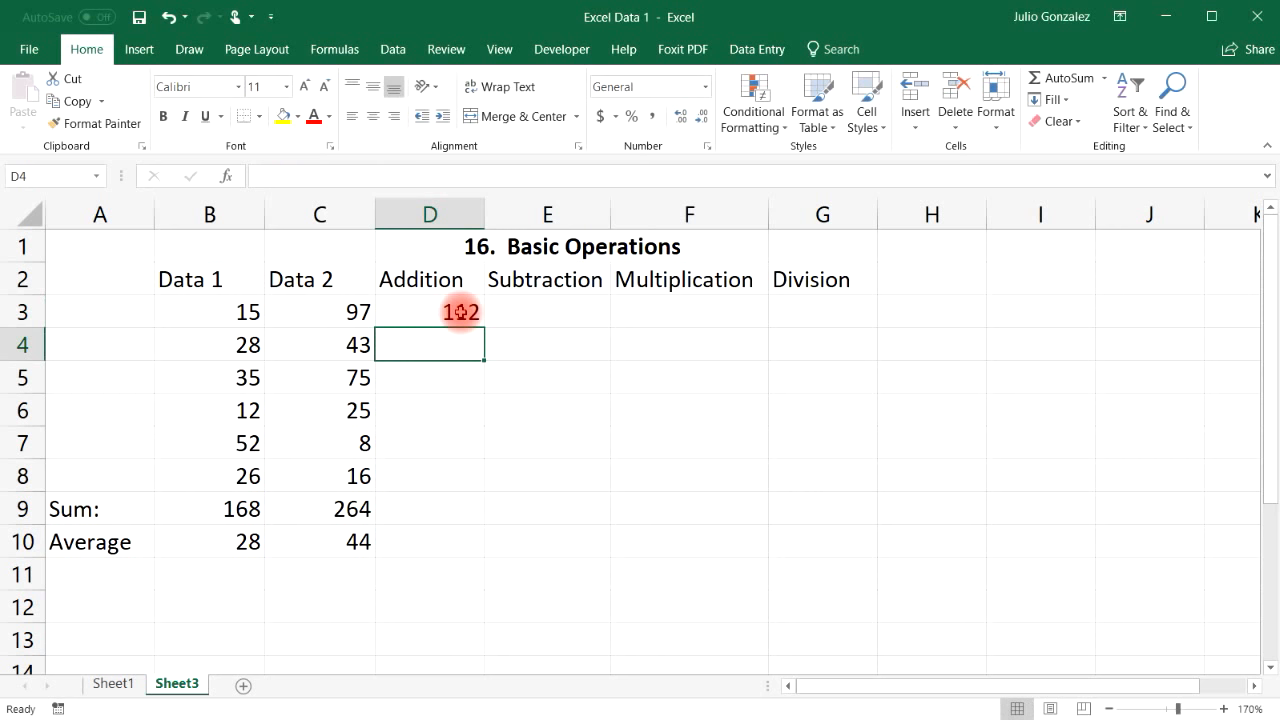
left_click(452, 310)
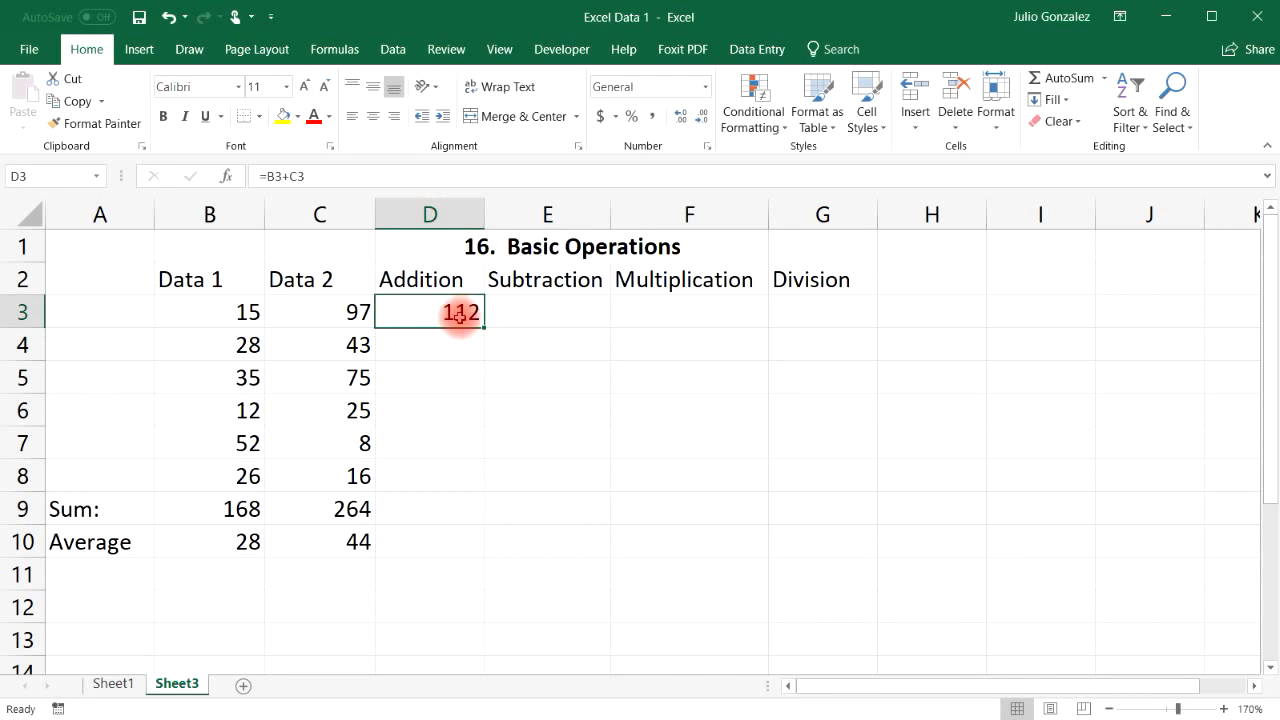
left_click_drag(483, 330, 482, 485)
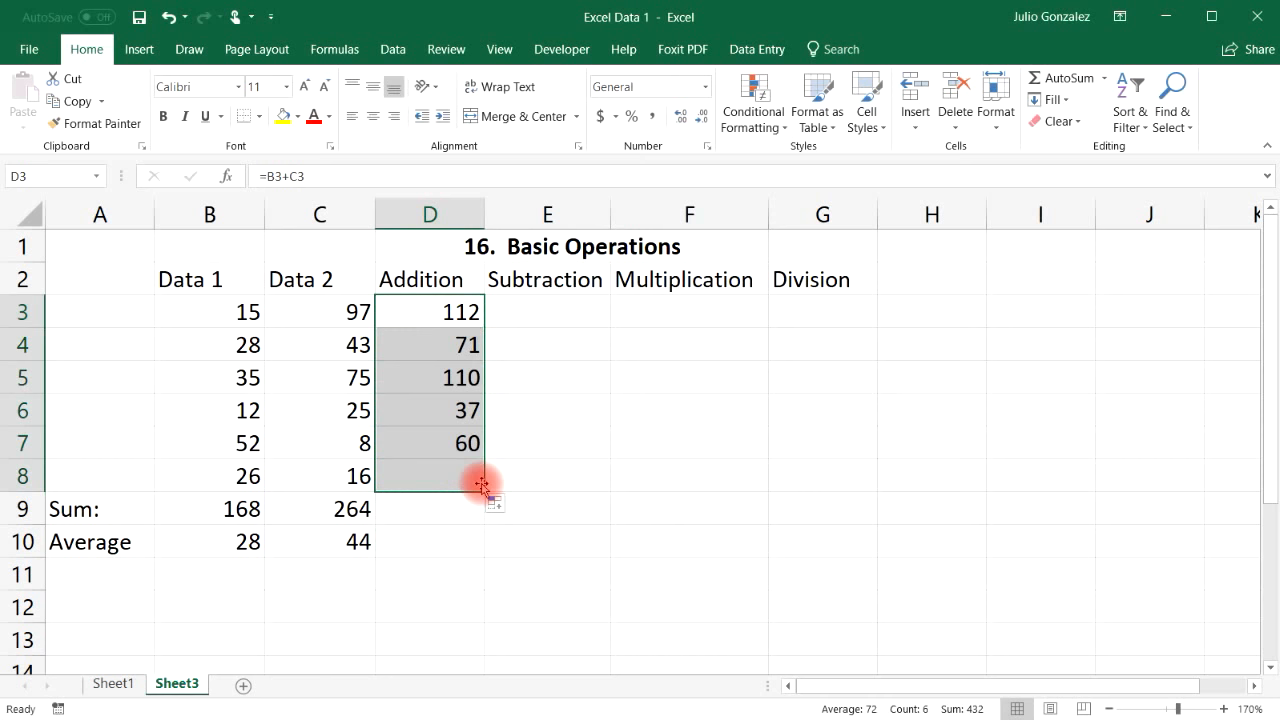
Step: Check the addition results in rows 5 and 7 against their Data 1 and Data 2 values
left_click(244, 384)
left_click(358, 381)
left_click(472, 381)
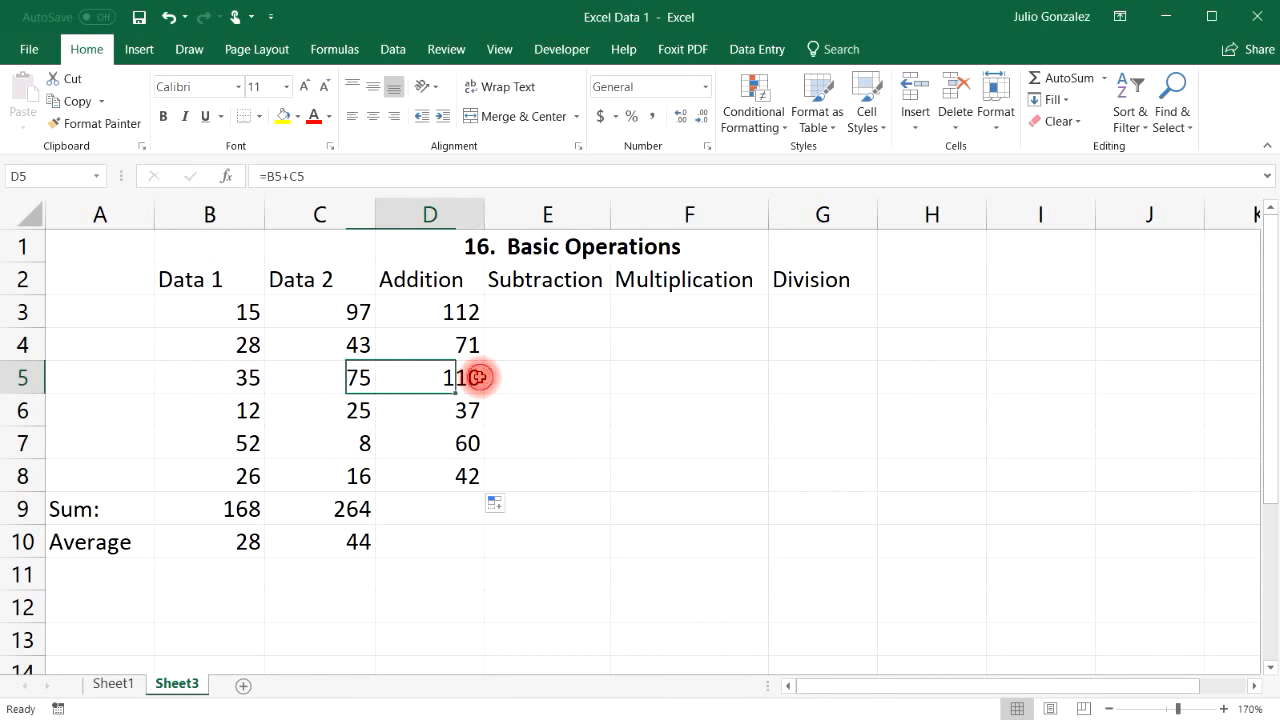
left_click(245, 447)
left_click(340, 442)
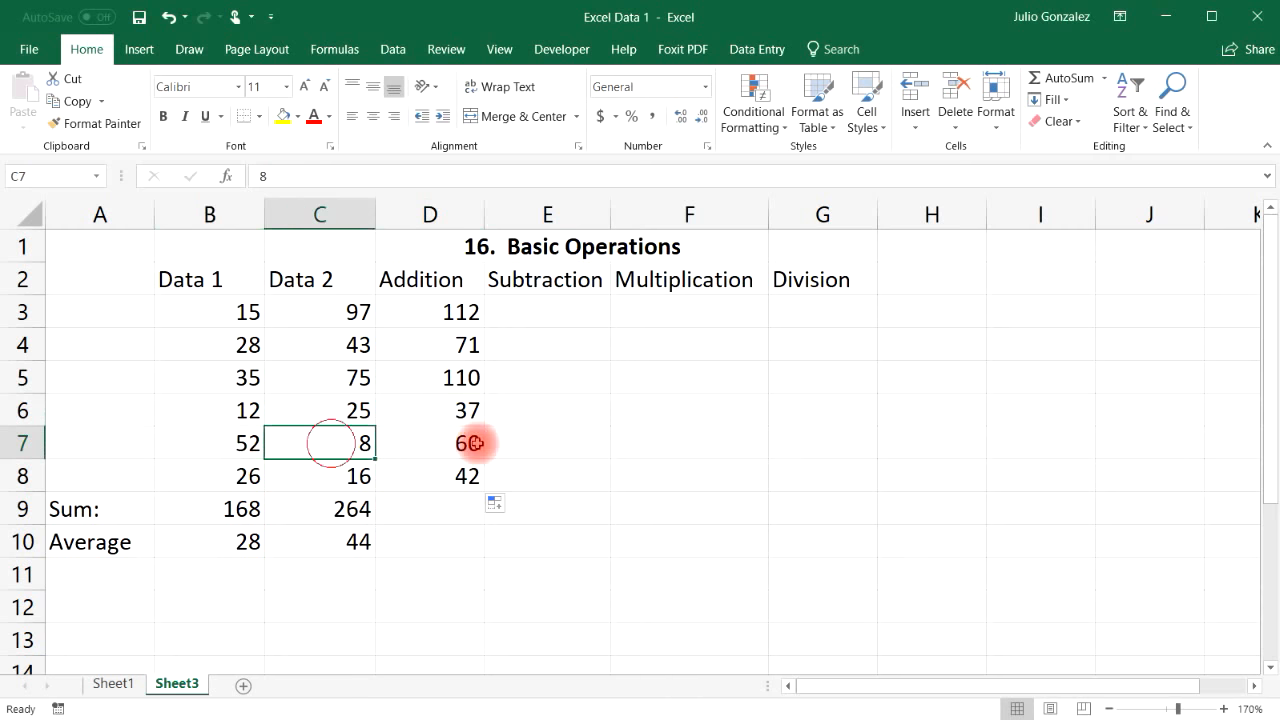
left_click(477, 441)
Step: Subtract Data 2 from Data 1 with the formula =B3-C3 in E3 and fill it down to E8
left_click(556, 301)
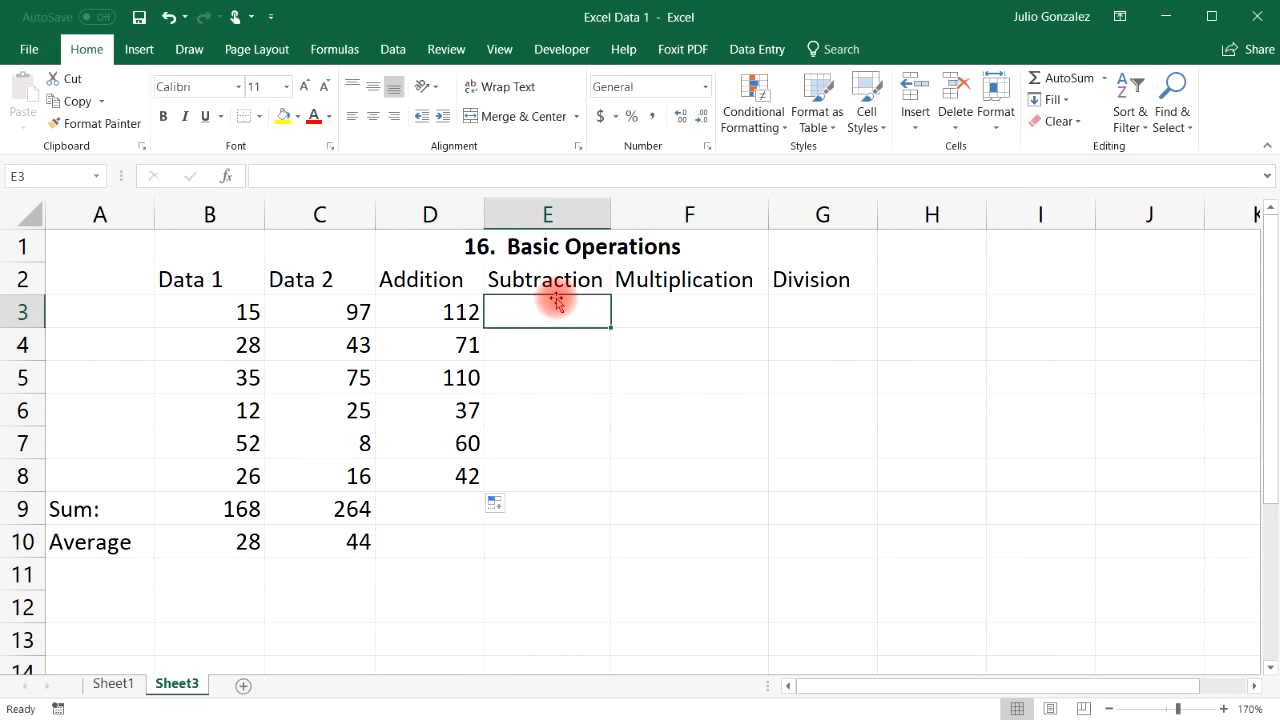
type("=")
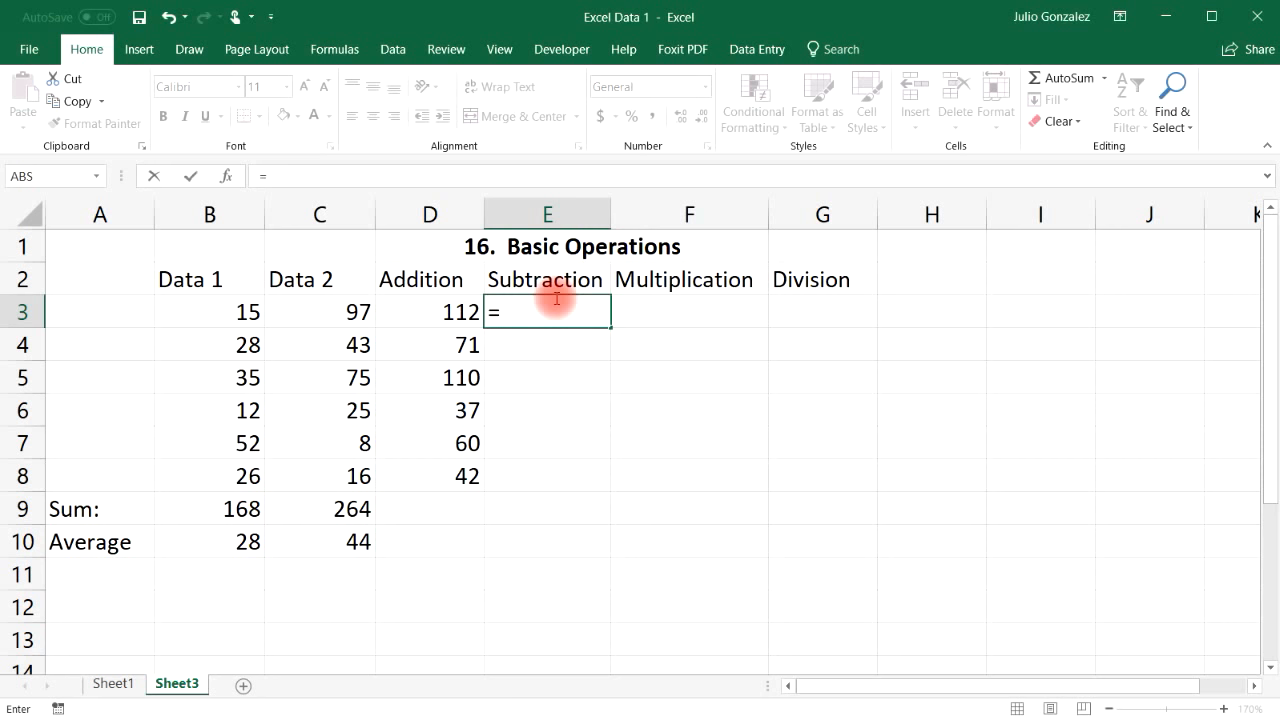
type("B")
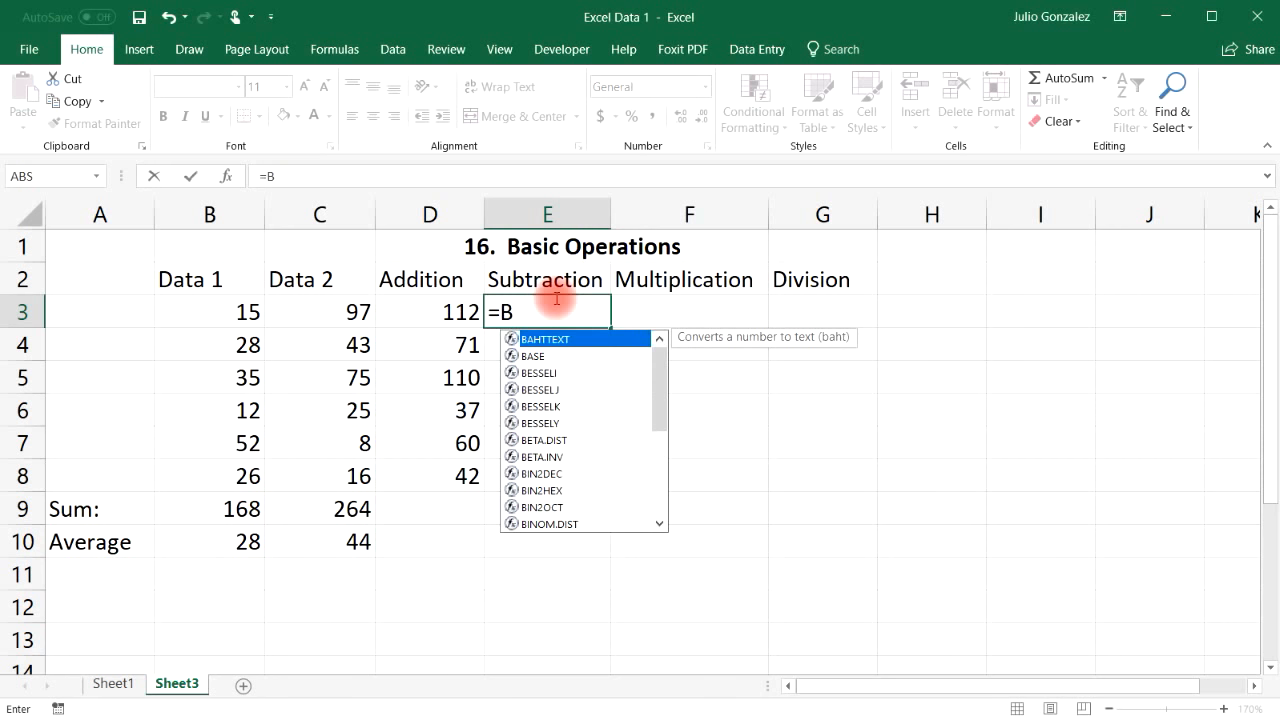
type("3-C3")
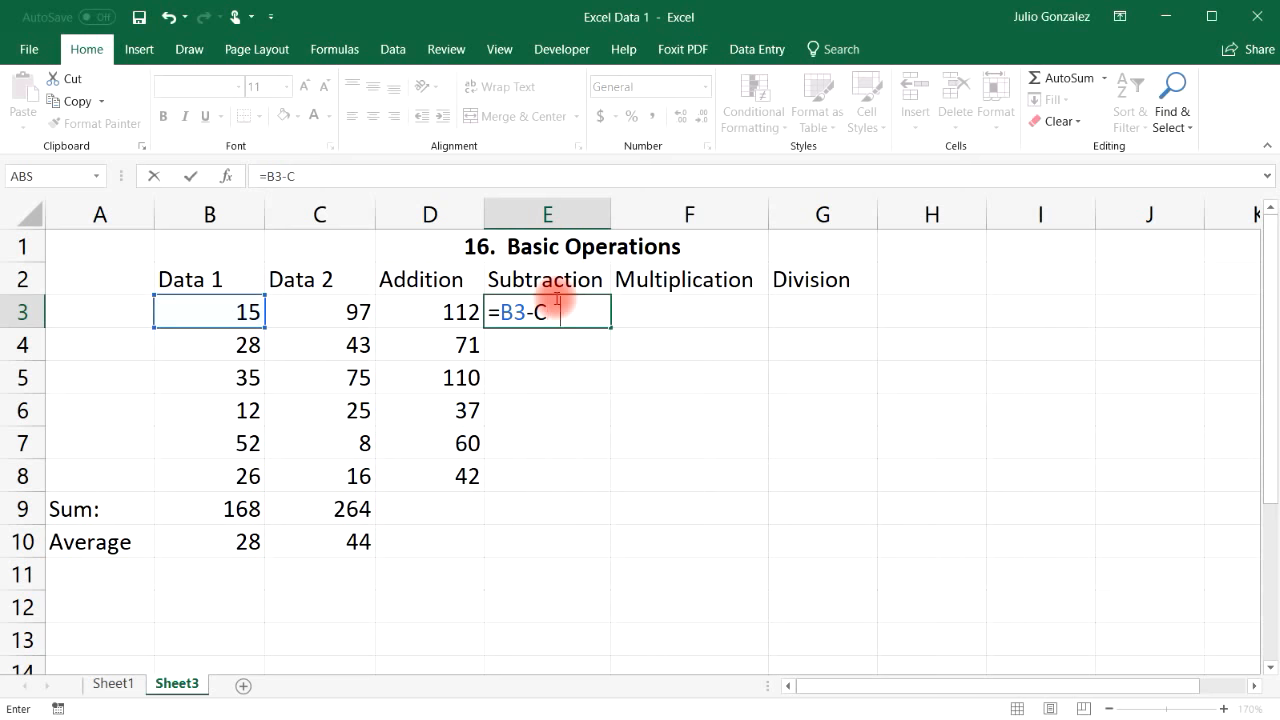
key("Return")
left_click(192, 311)
left_click(300, 311)
left_click(595, 311)
left_click_drag(610, 327, 614, 489)
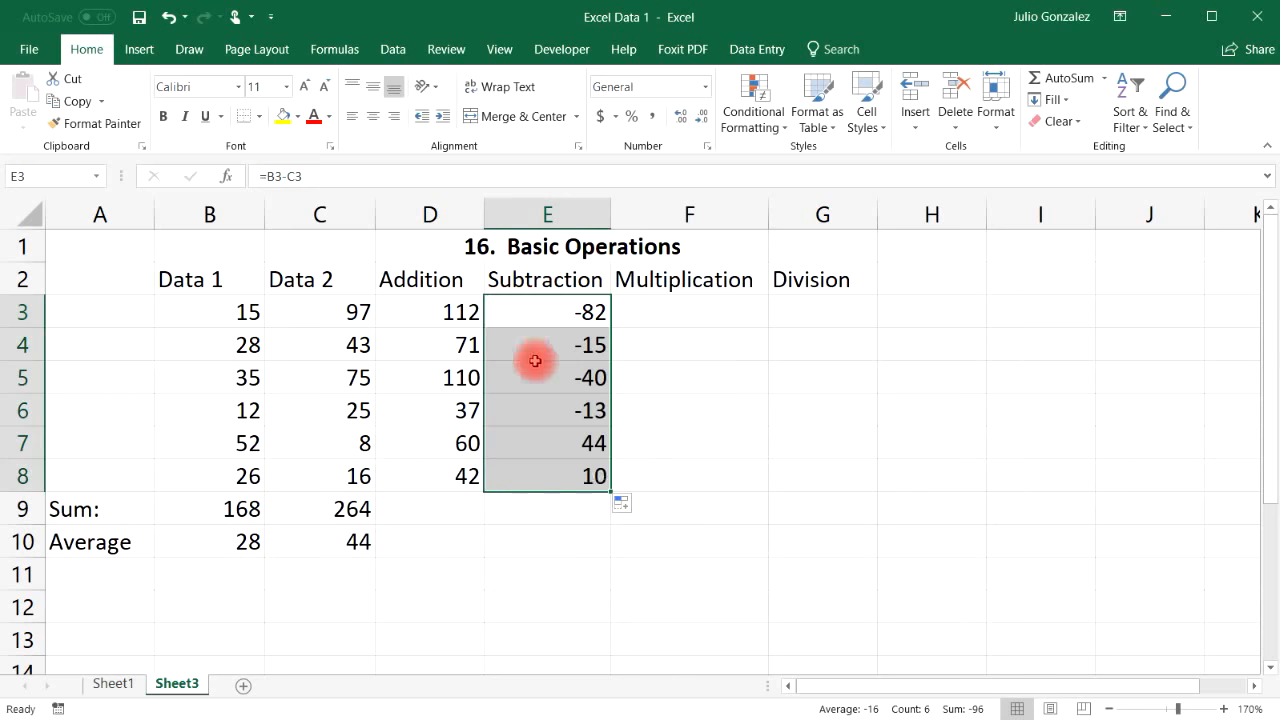
Step: Multiply the two data columns with the formula =B3*C3 in F3 and fill it down to F8
left_click(662, 310)
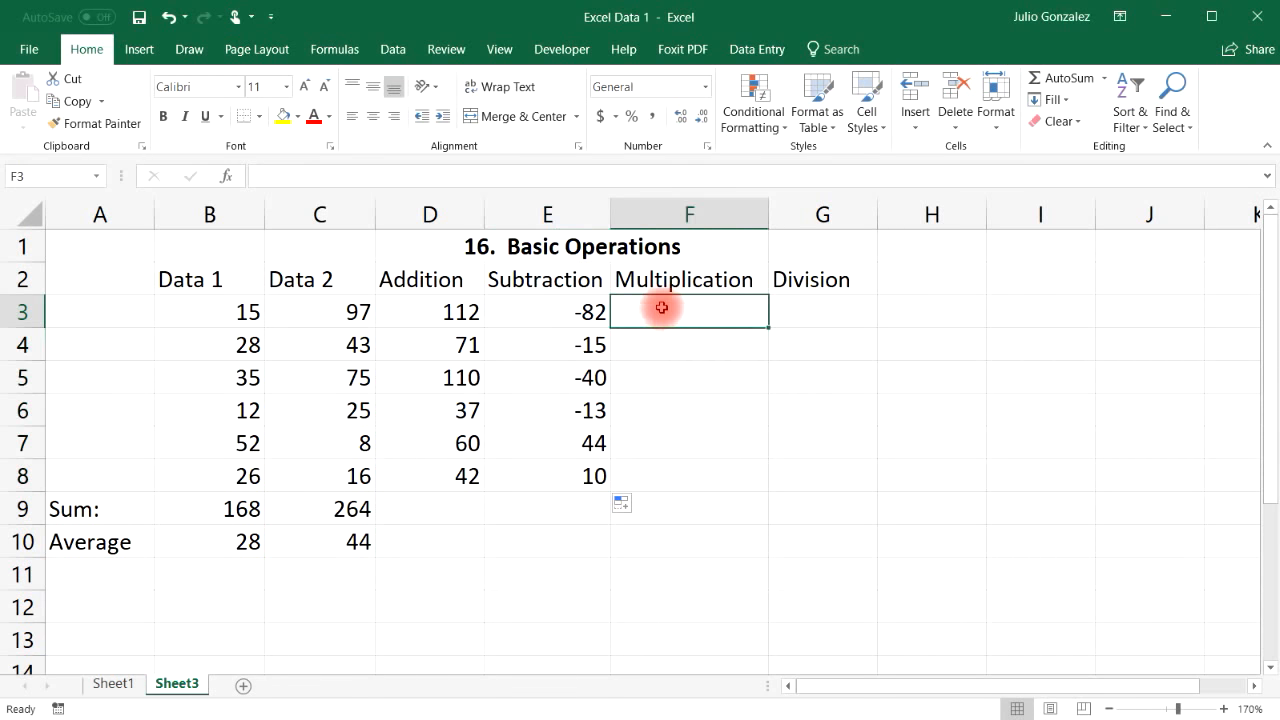
type("=")
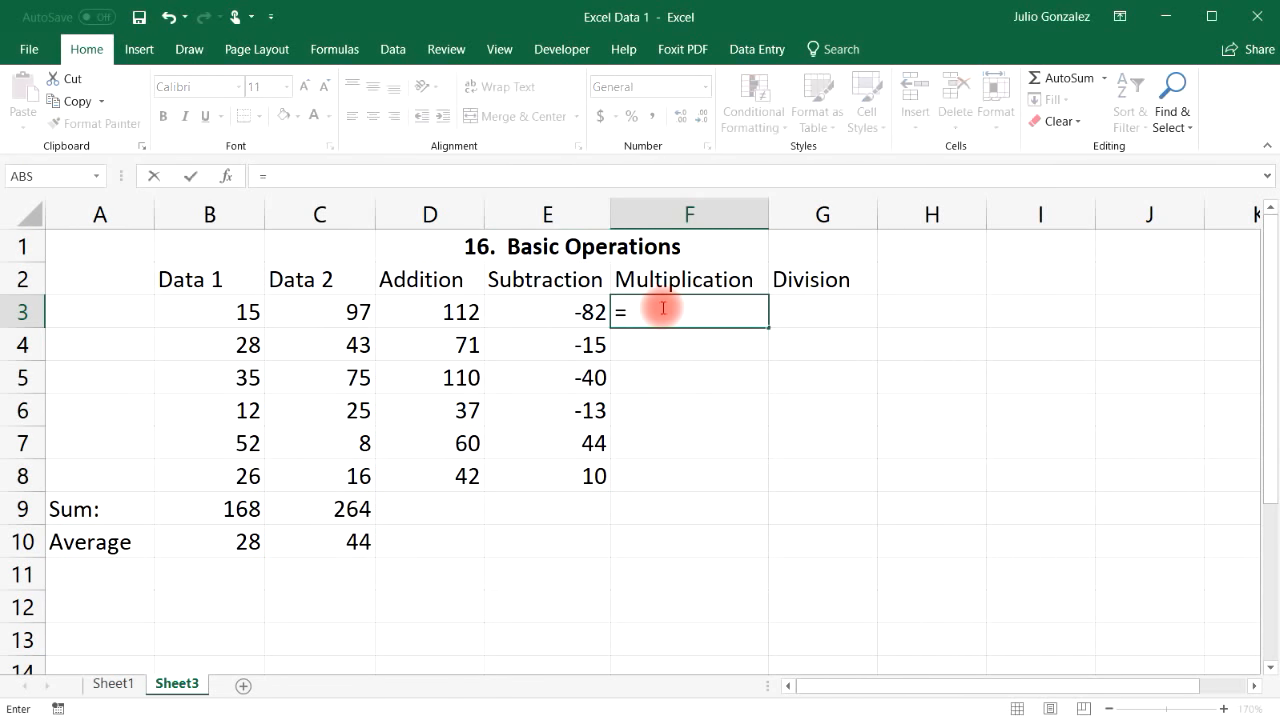
type("B3")
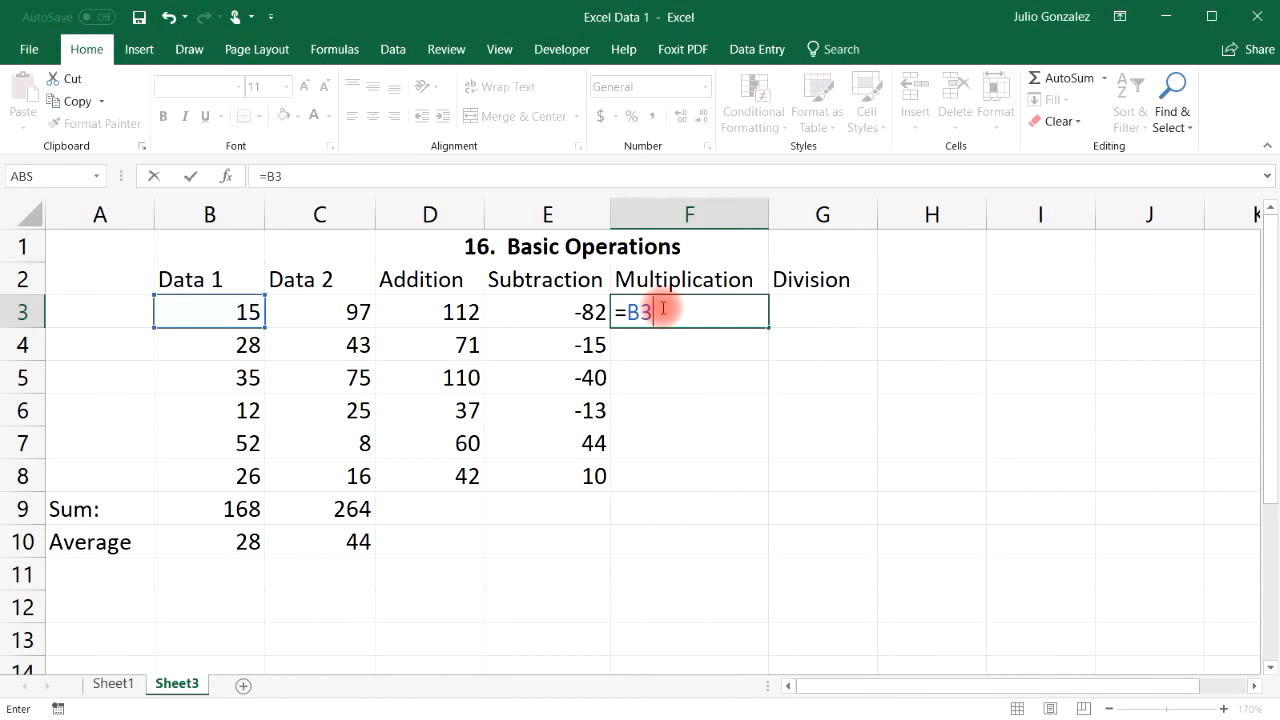
type("*C3")
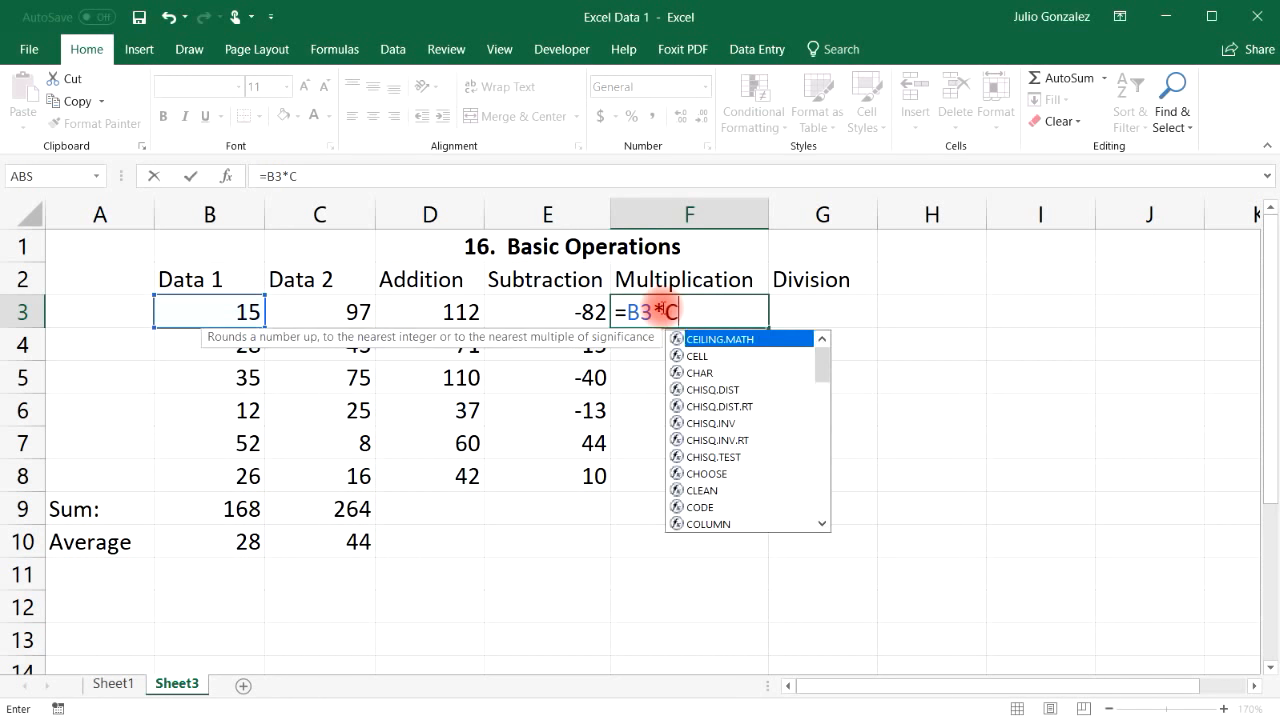
key("Return")
left_click(258, 305)
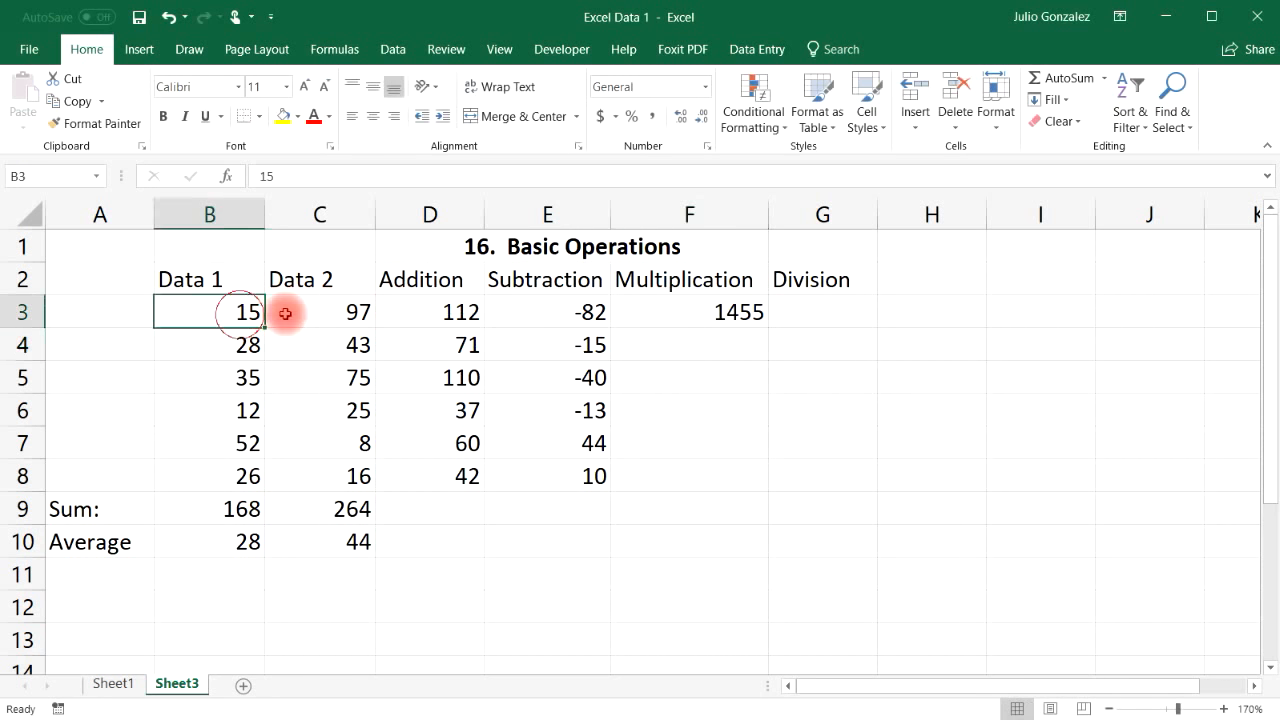
left_click(358, 313)
left_click(737, 310)
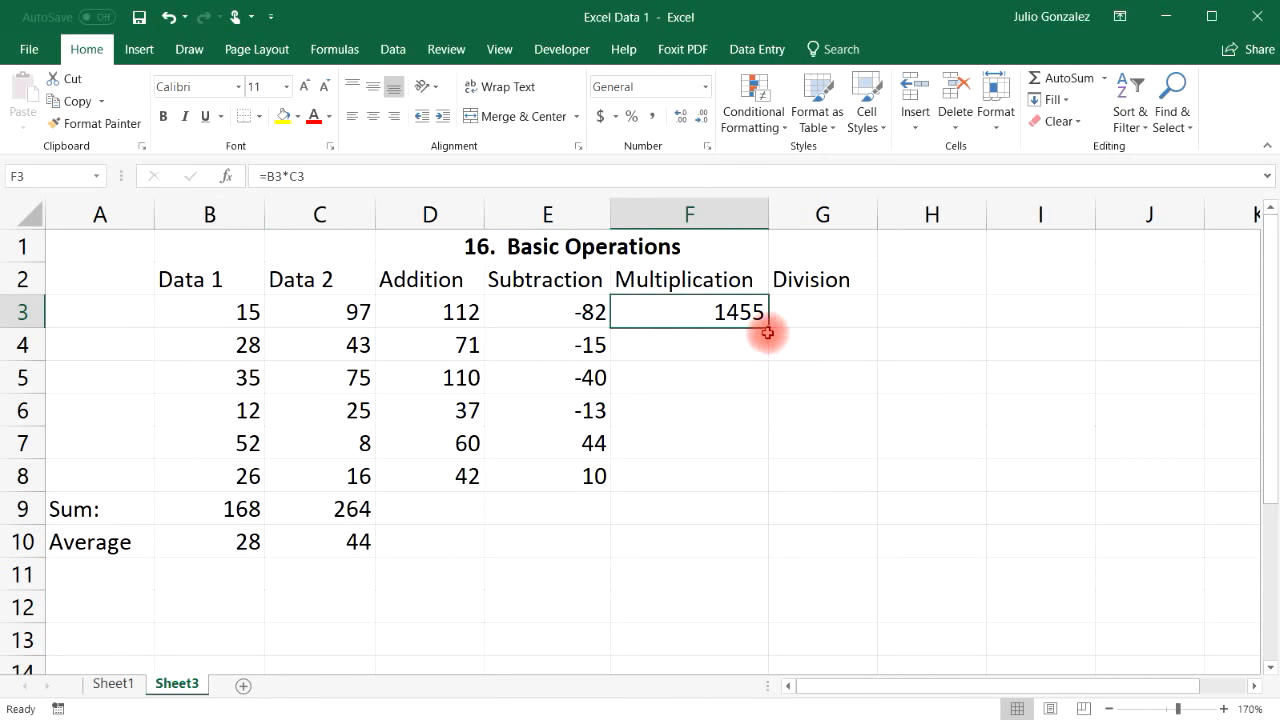
left_click_drag(766, 329, 758, 481)
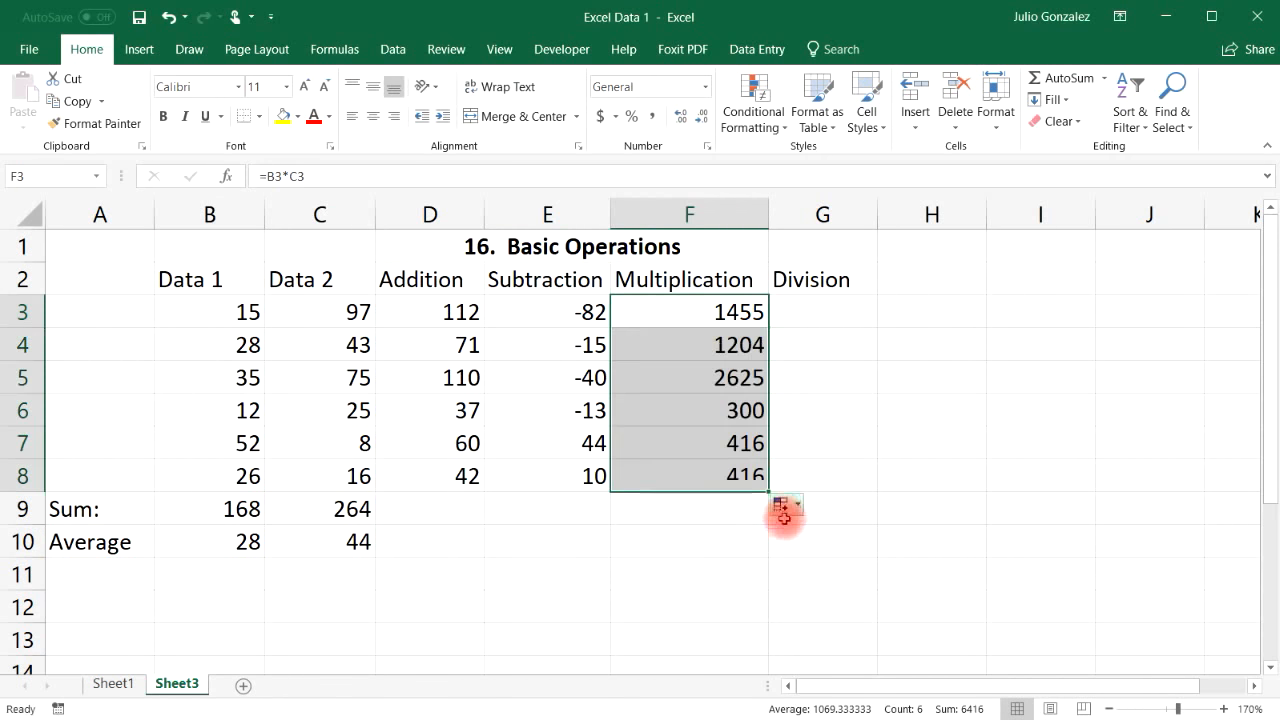
Step: Enter the division formula =B3/D3 in G3 and fill it down to G8
left_click(821, 312)
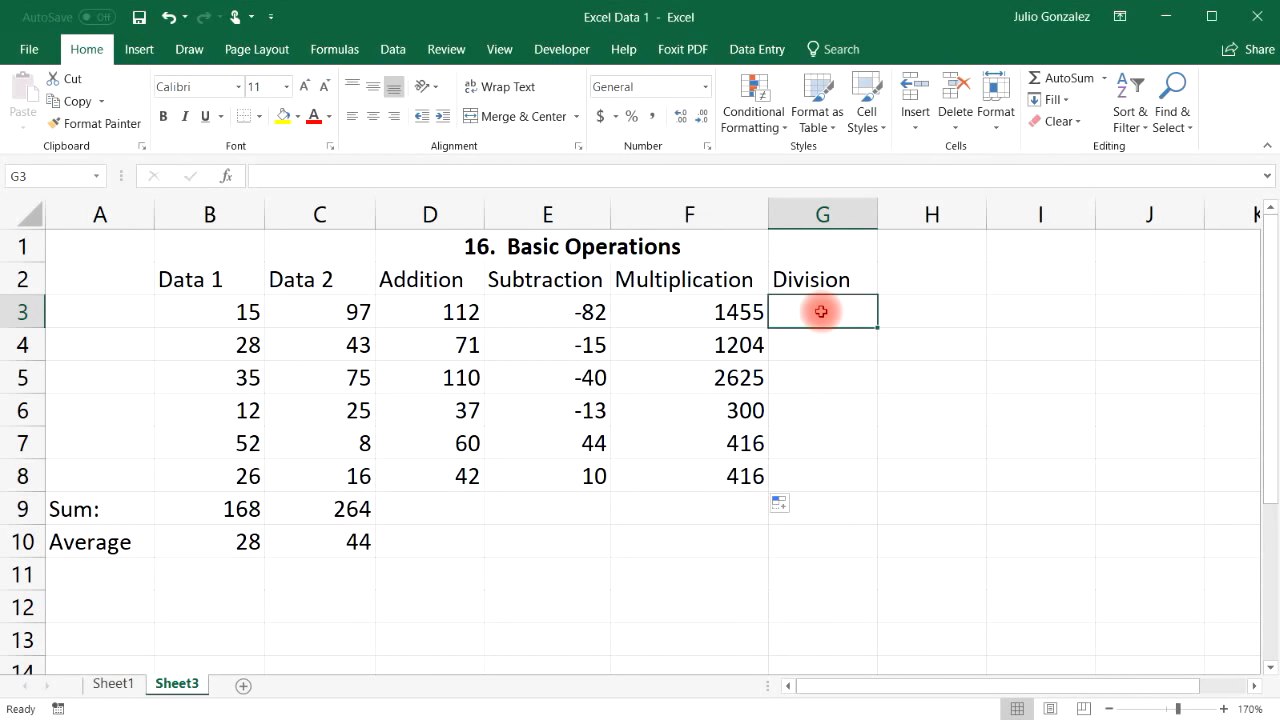
type("=B3")
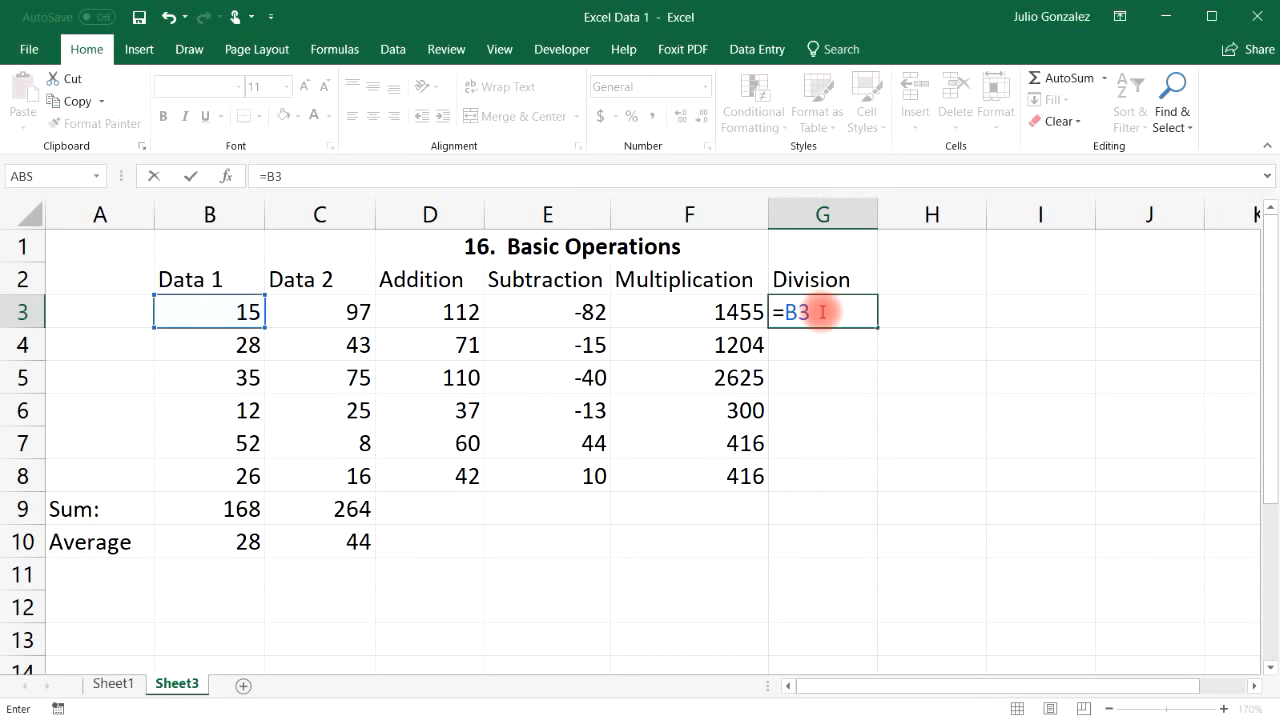
type("/D")
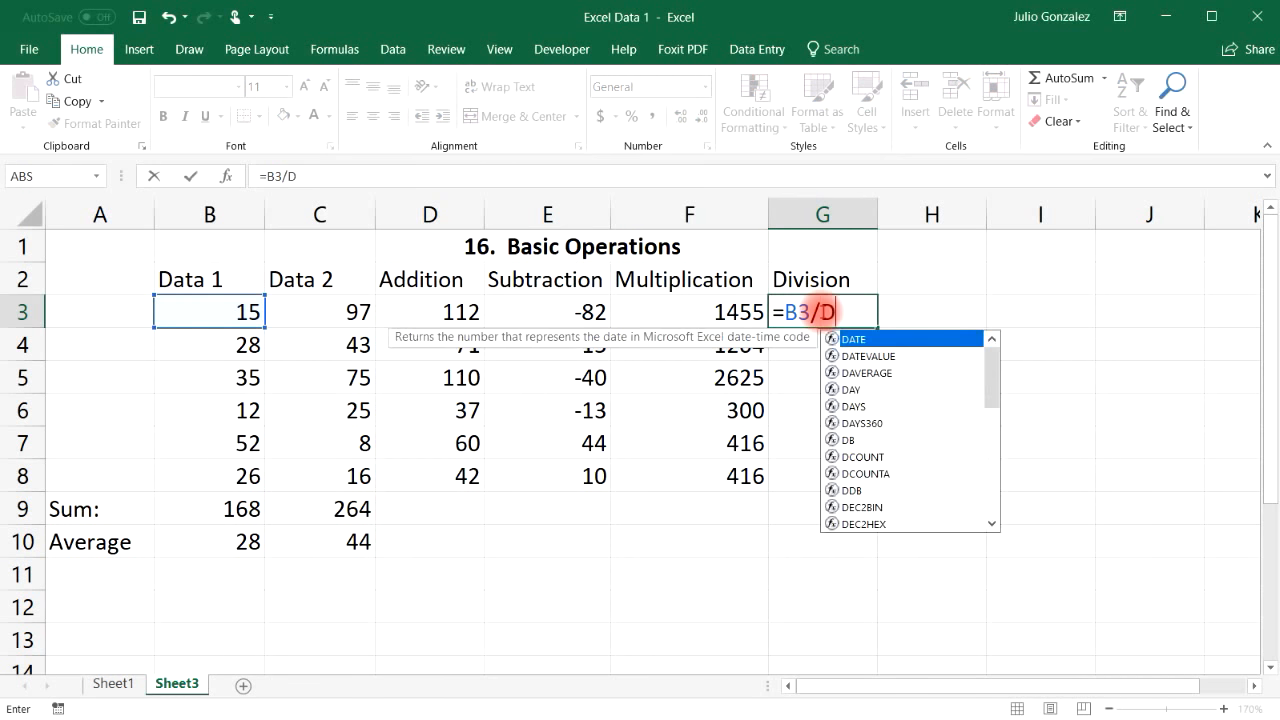
type("3")
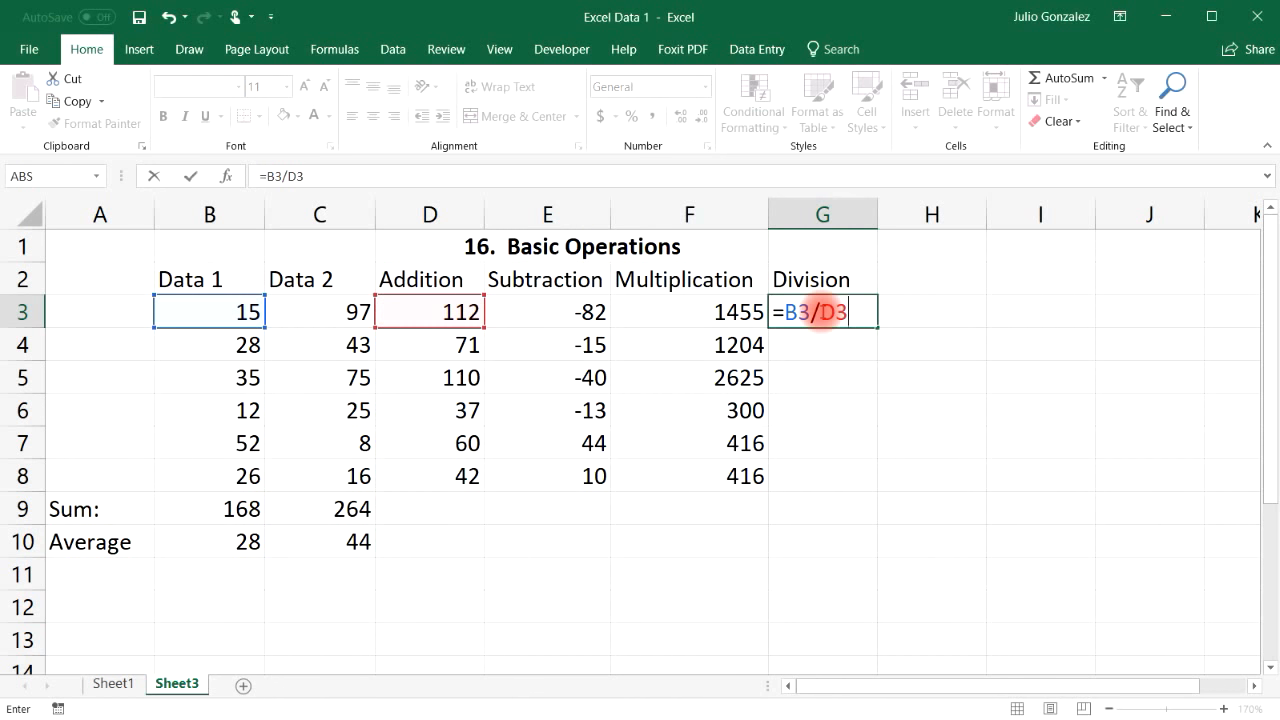
key("Return")
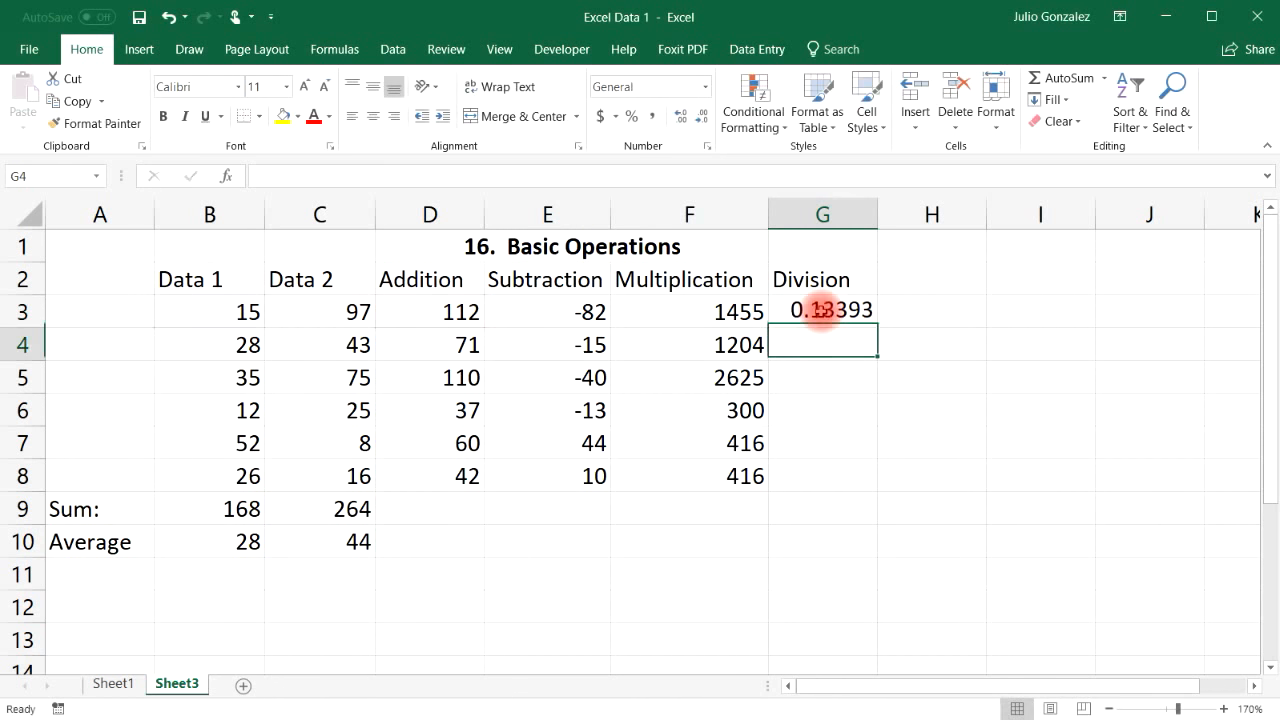
left_click(822, 311)
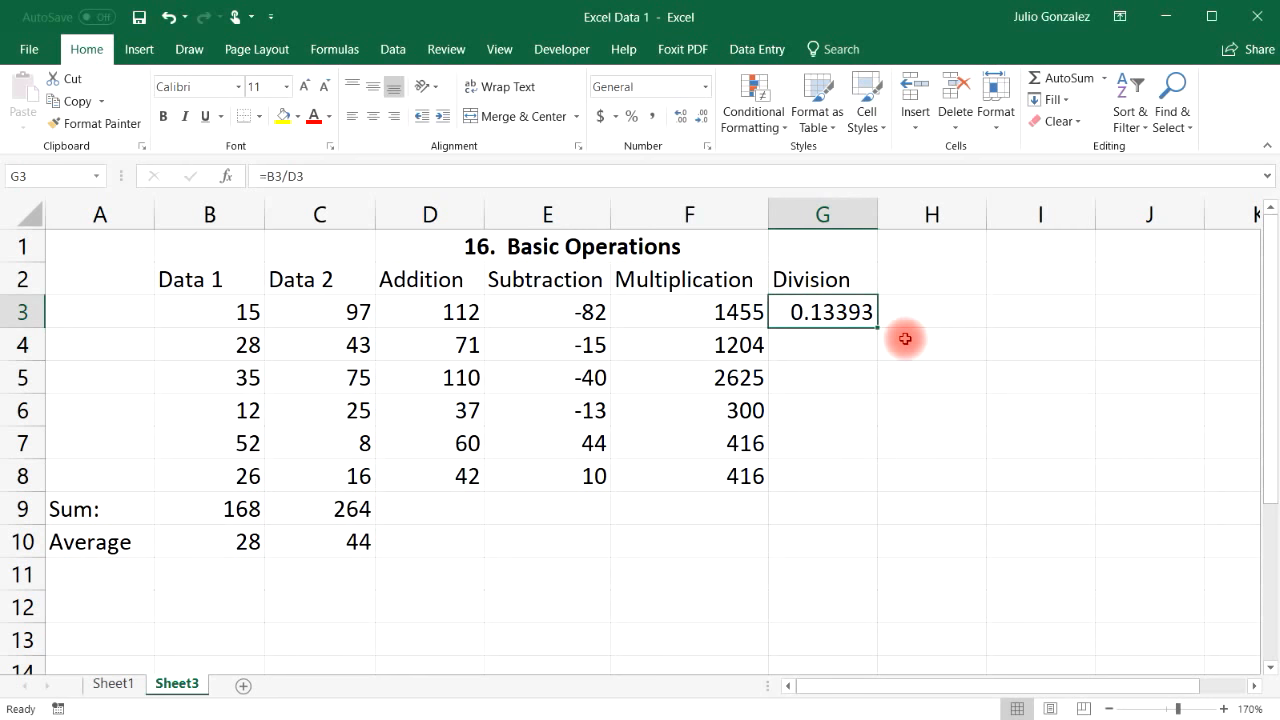
left_click_drag(876, 328, 862, 480)
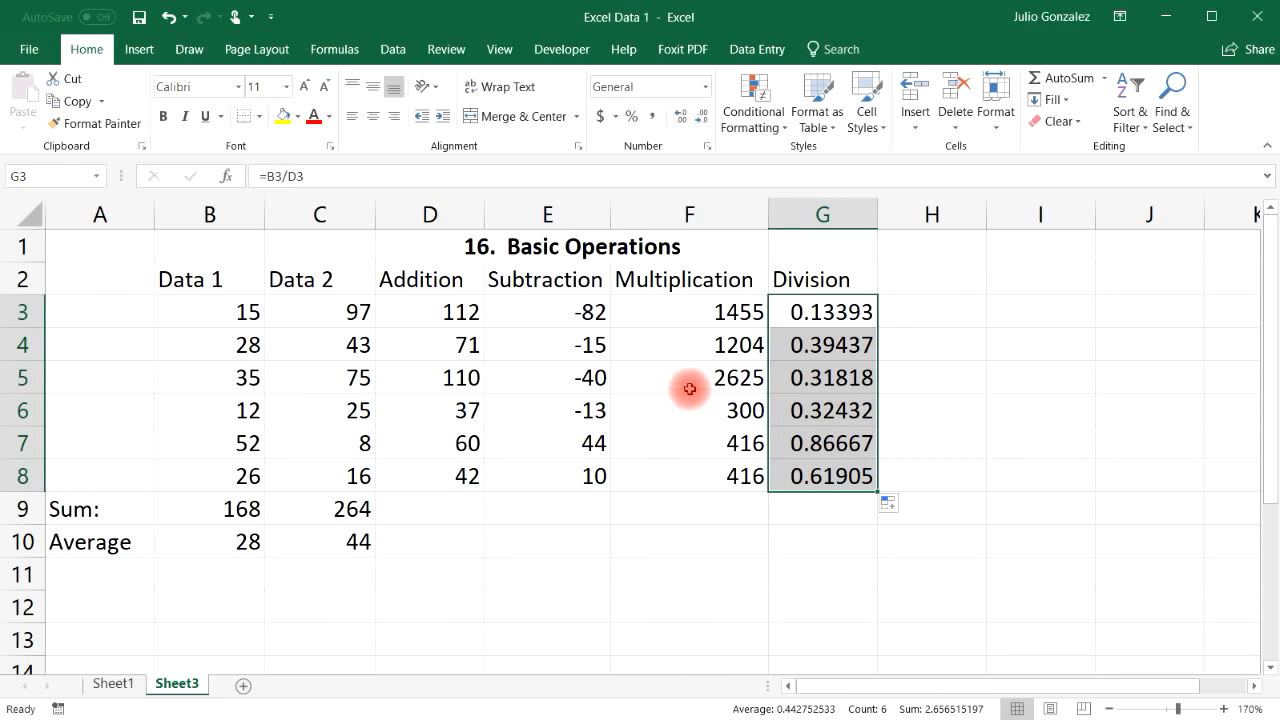
Step: Fill the SUM formula from B9 across to G9 and check the Addition column's total
left_click(208, 511)
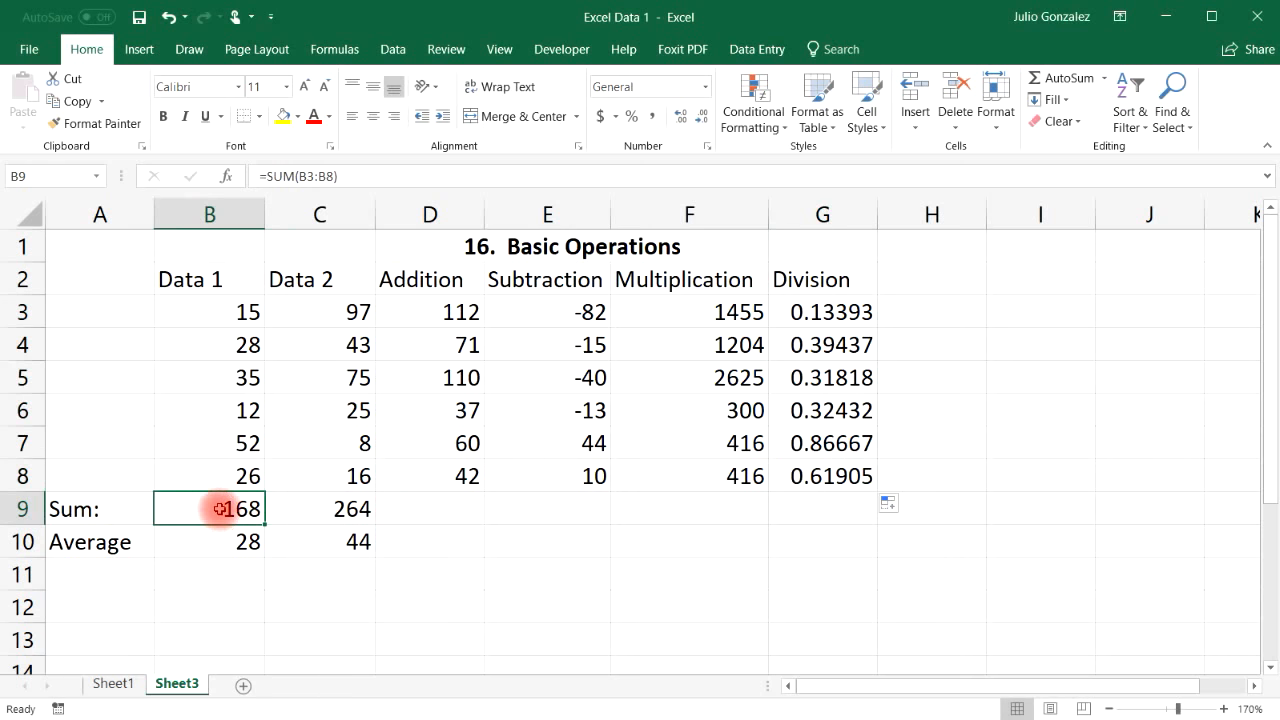
left_click_drag(262, 526, 837, 517)
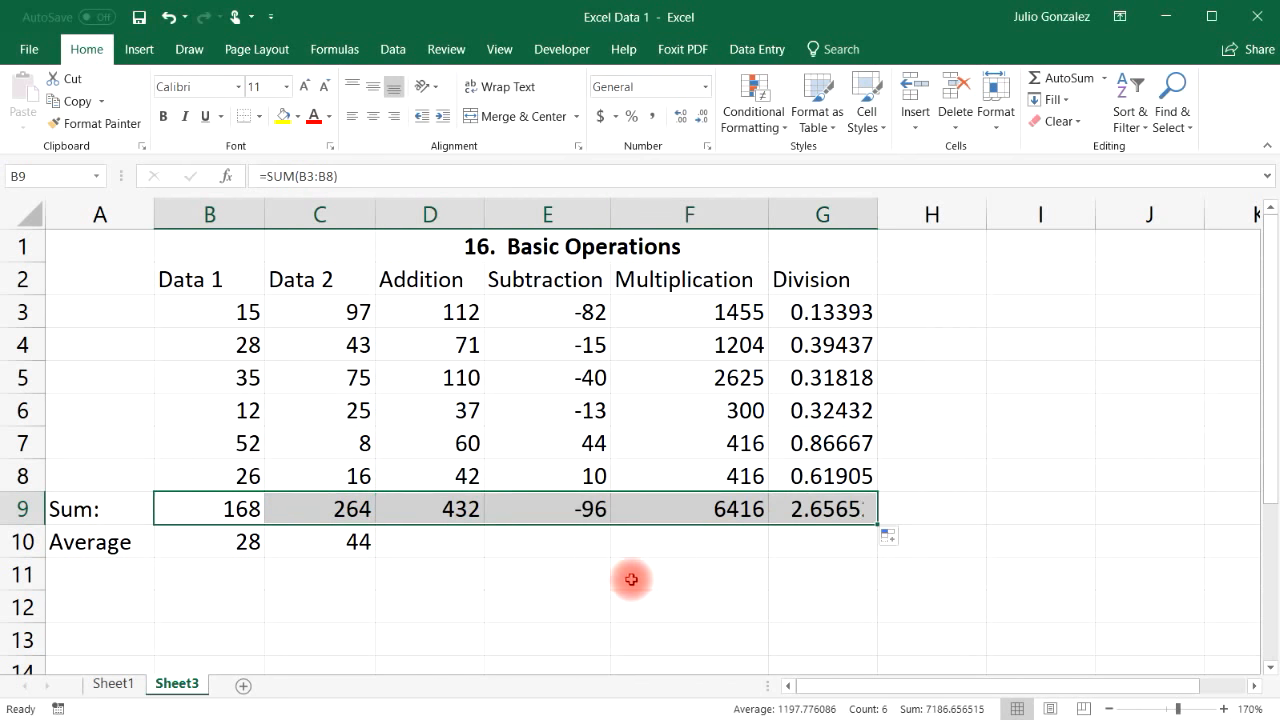
left_click(492, 503)
left_click_drag(478, 310, 462, 464)
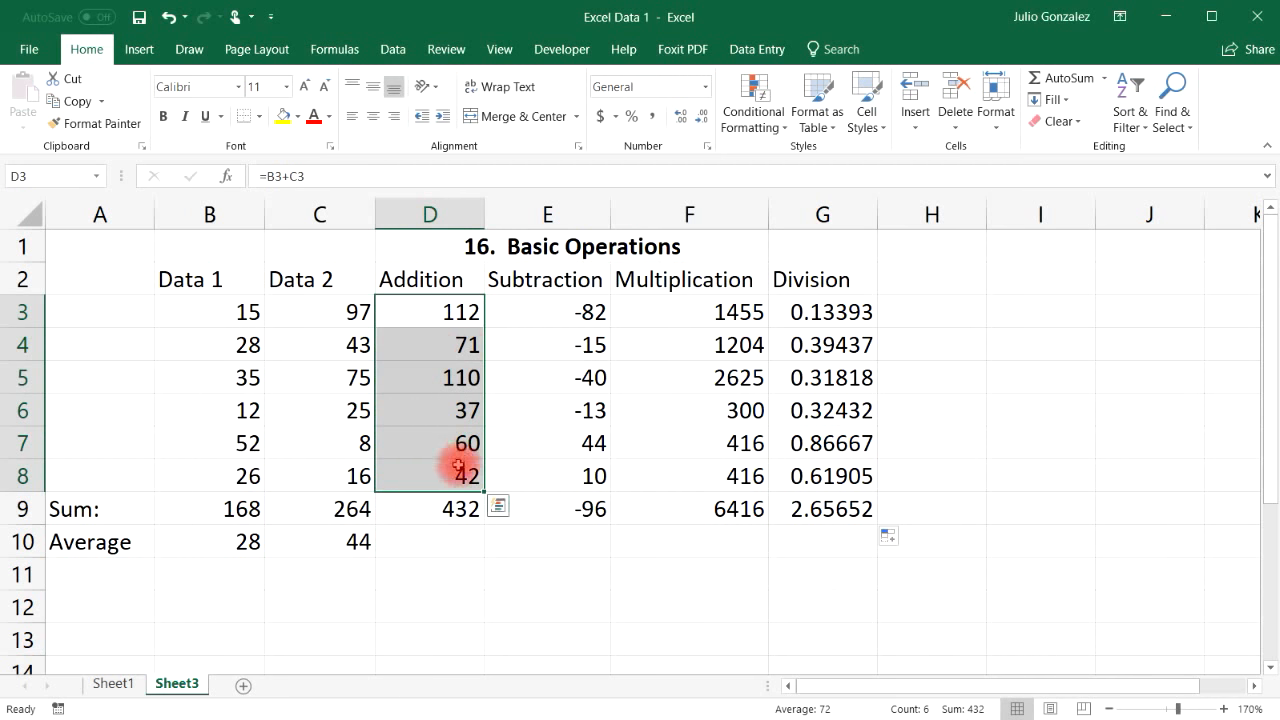
left_click(453, 511)
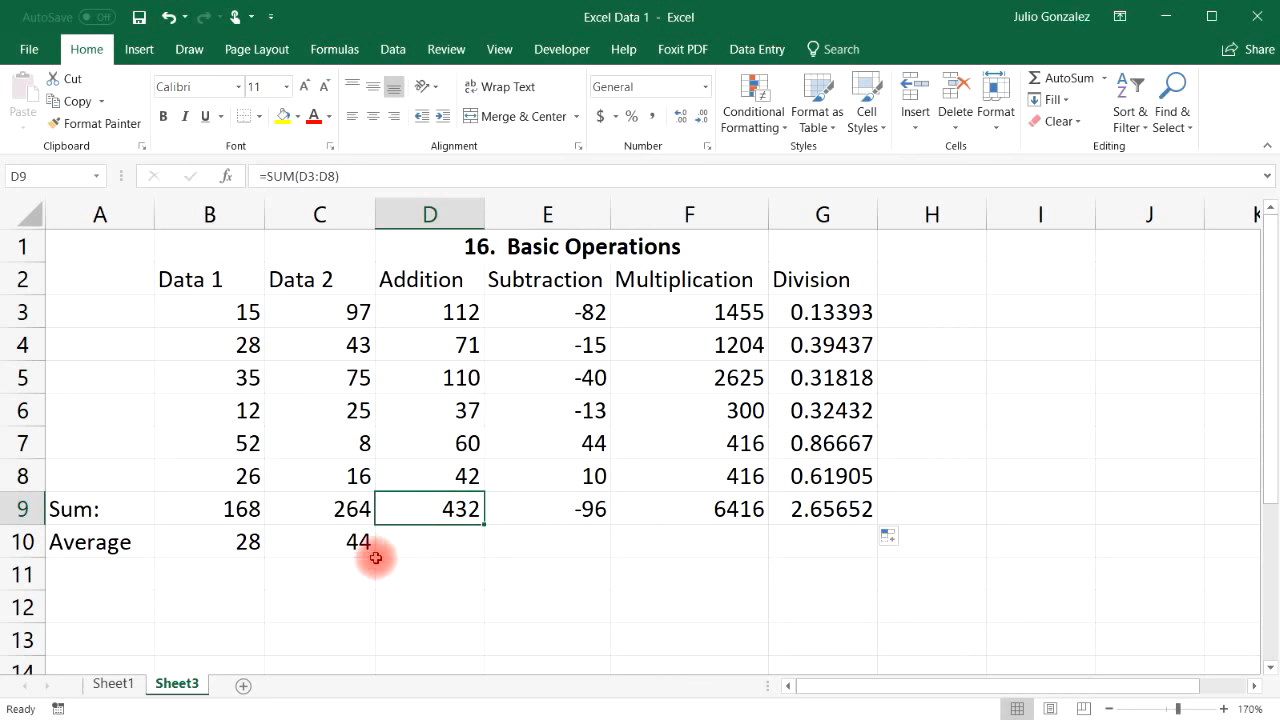
Step: Fill the AVERAGE formula from B10 across to G10 and check the Addition and Subtraction averages
left_click(248, 541)
left_click_drag(264, 556, 850, 570)
left_click(603, 621)
left_click_drag(457, 310, 462, 480)
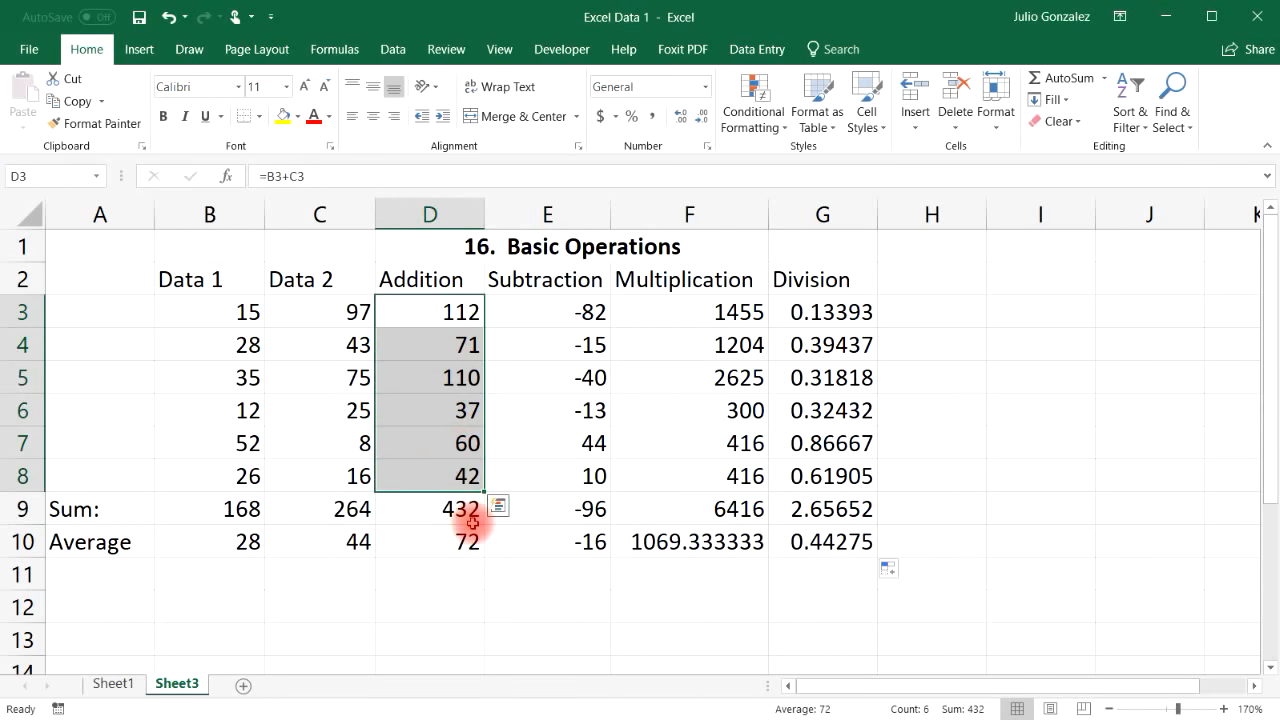
left_click(466, 541)
left_click_drag(586, 310, 591, 490)
left_click(592, 541)
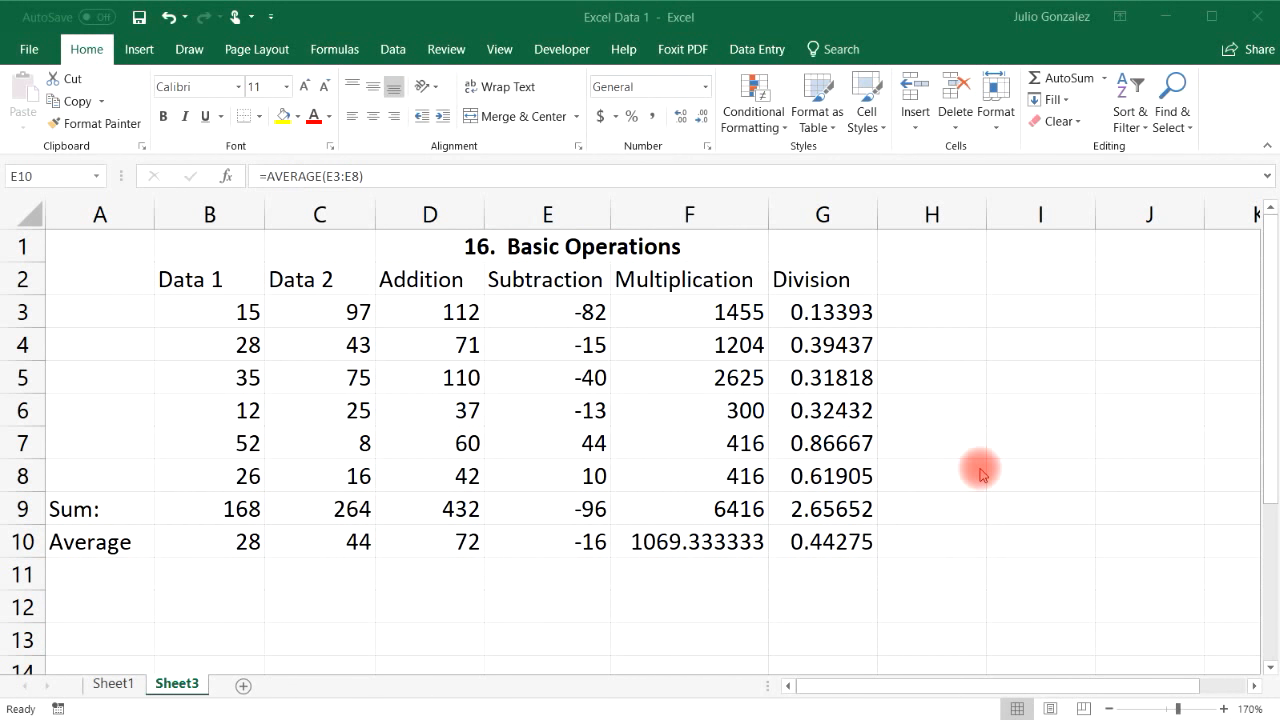
Step: Calculate powers with the exponent formulas =5^2 in I7 and =7^3 in I8
left_click(1025, 437)
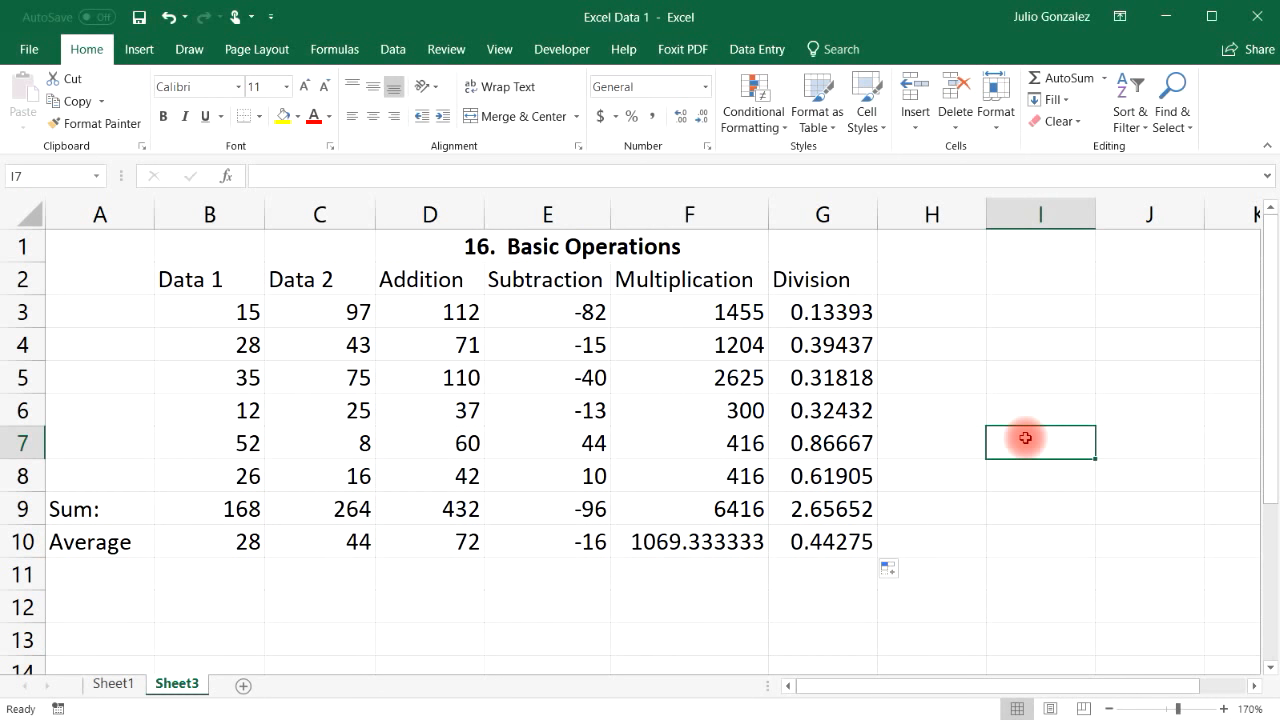
type("=5^")
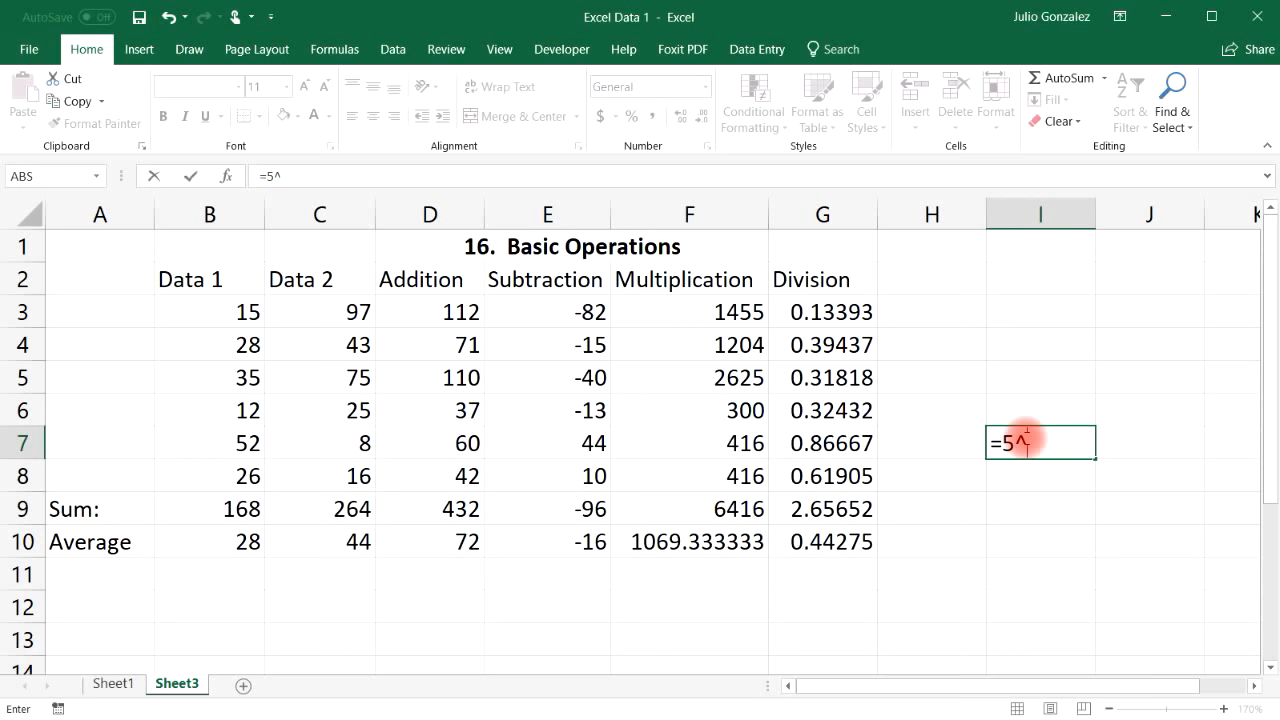
type("2")
key("Return")
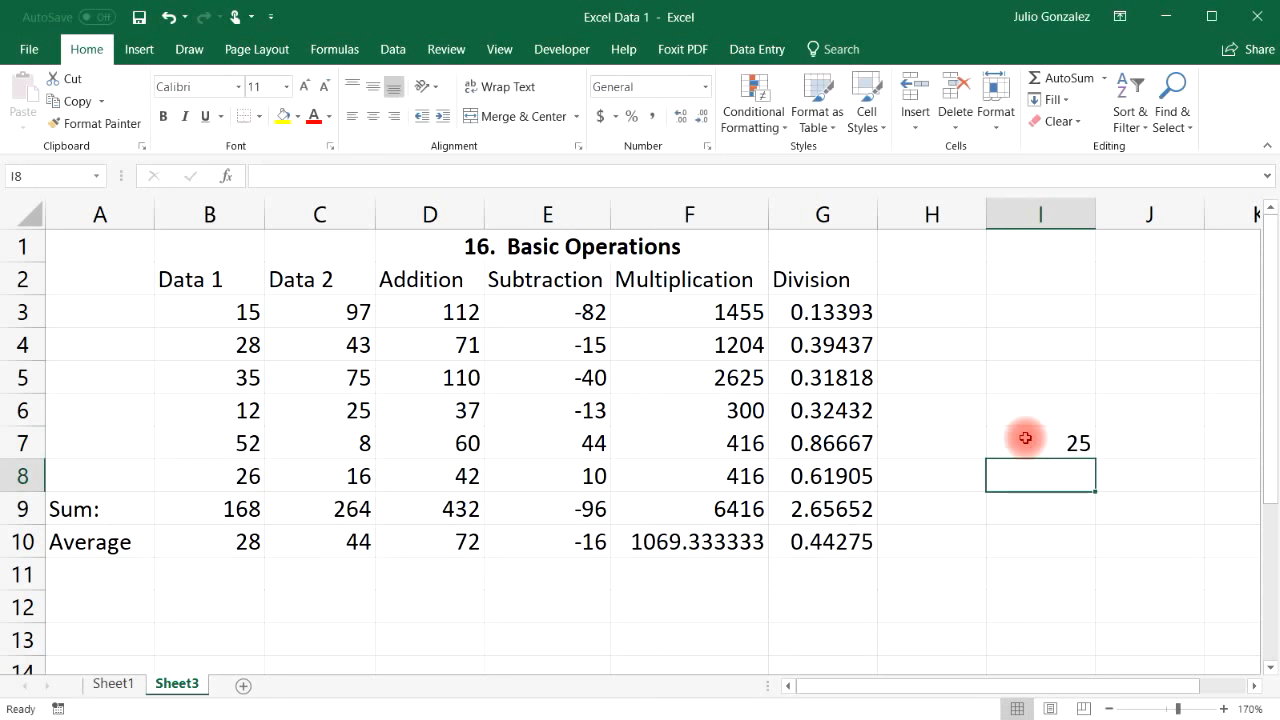
type("=")
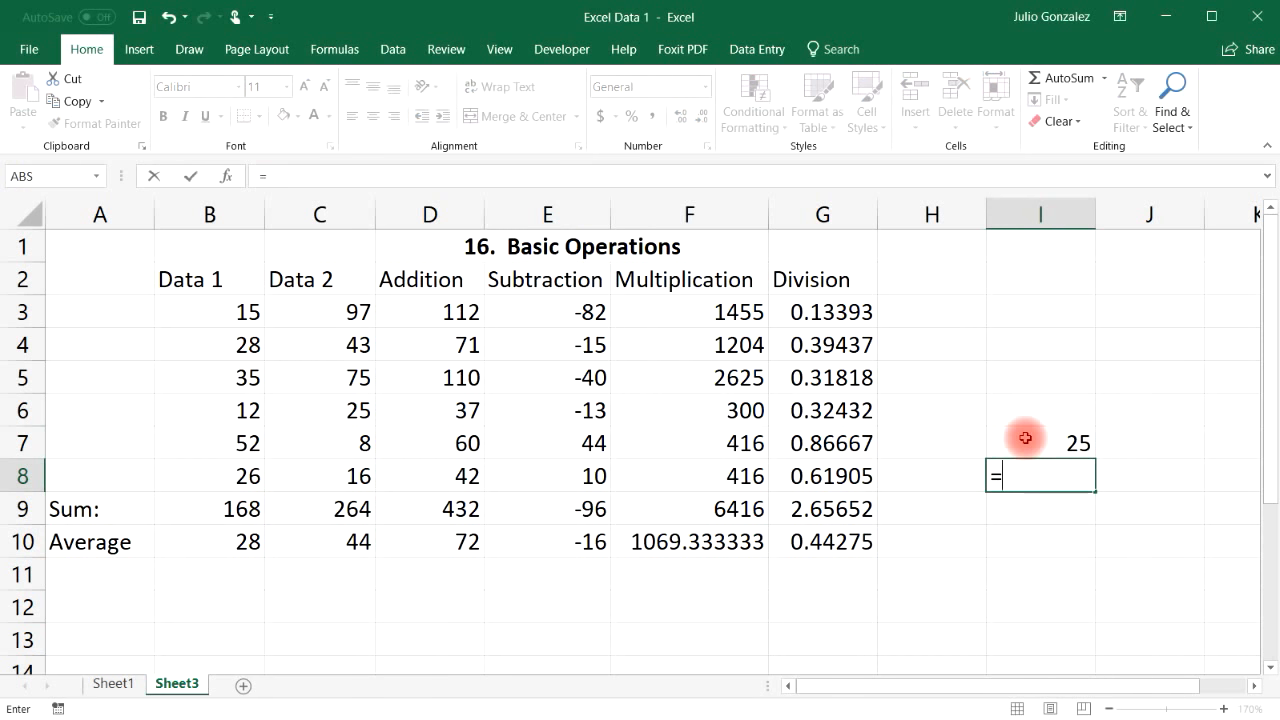
type("7^3")
key("Return")
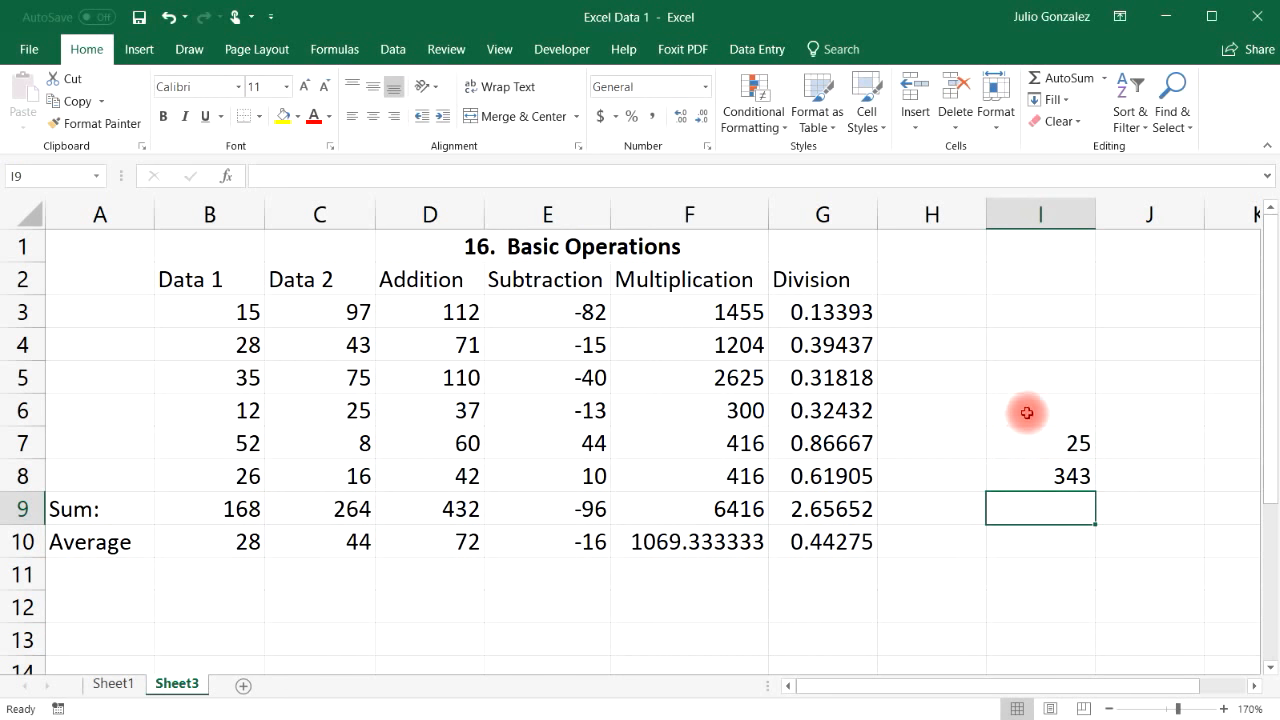
Step: Calculate two more powers with the exponent formulas =8^2 in I6 and =2^4 in I5
left_click(1024, 410)
type("=8^2")
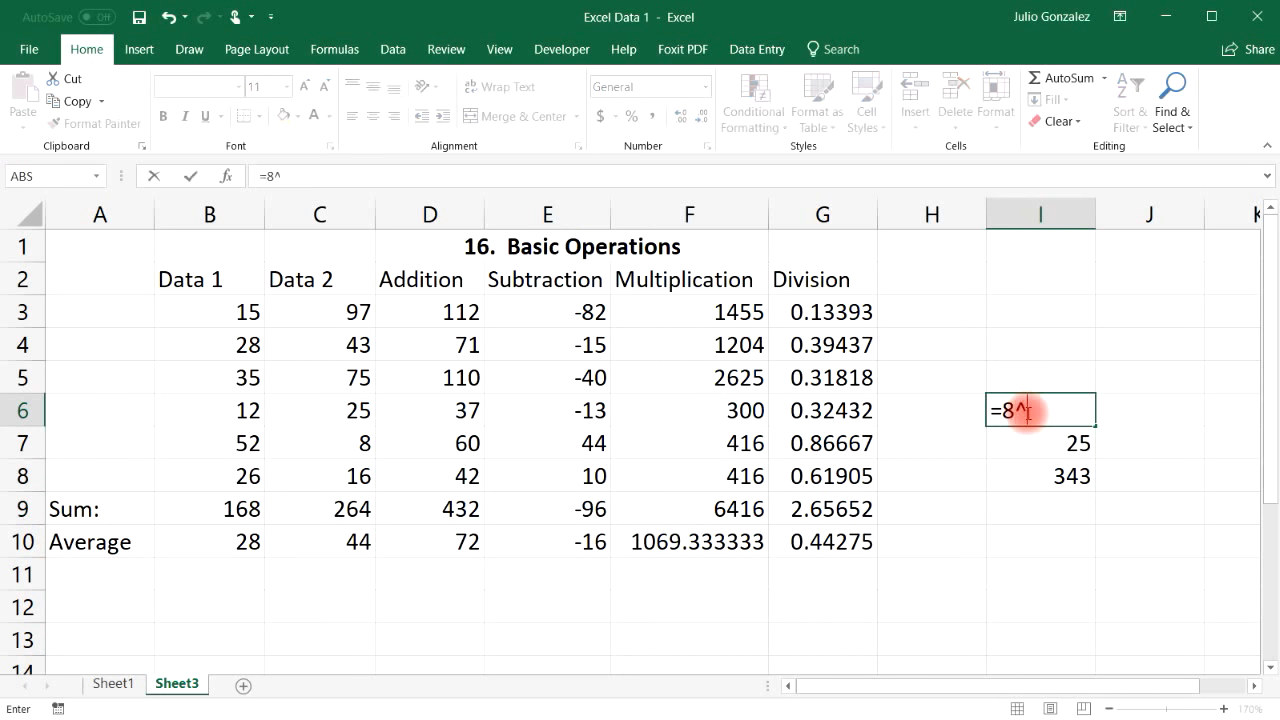
key("Return")
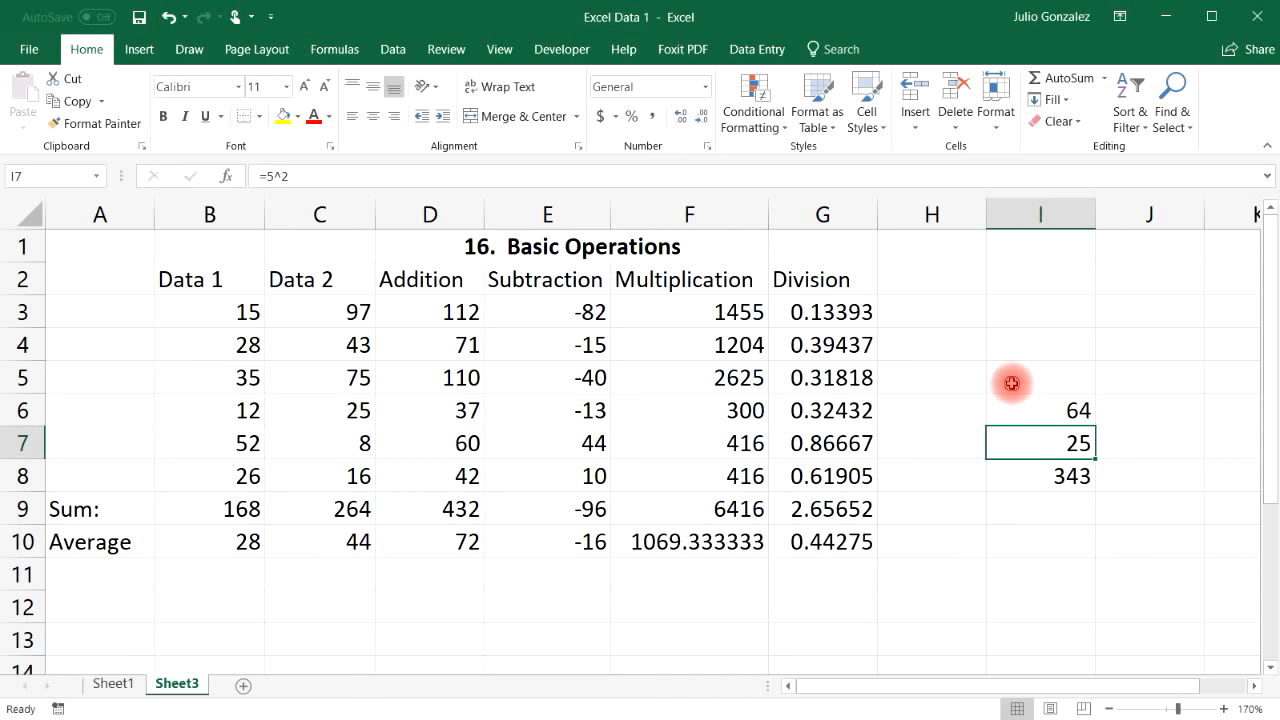
left_click(1009, 381)
type("=2^4")
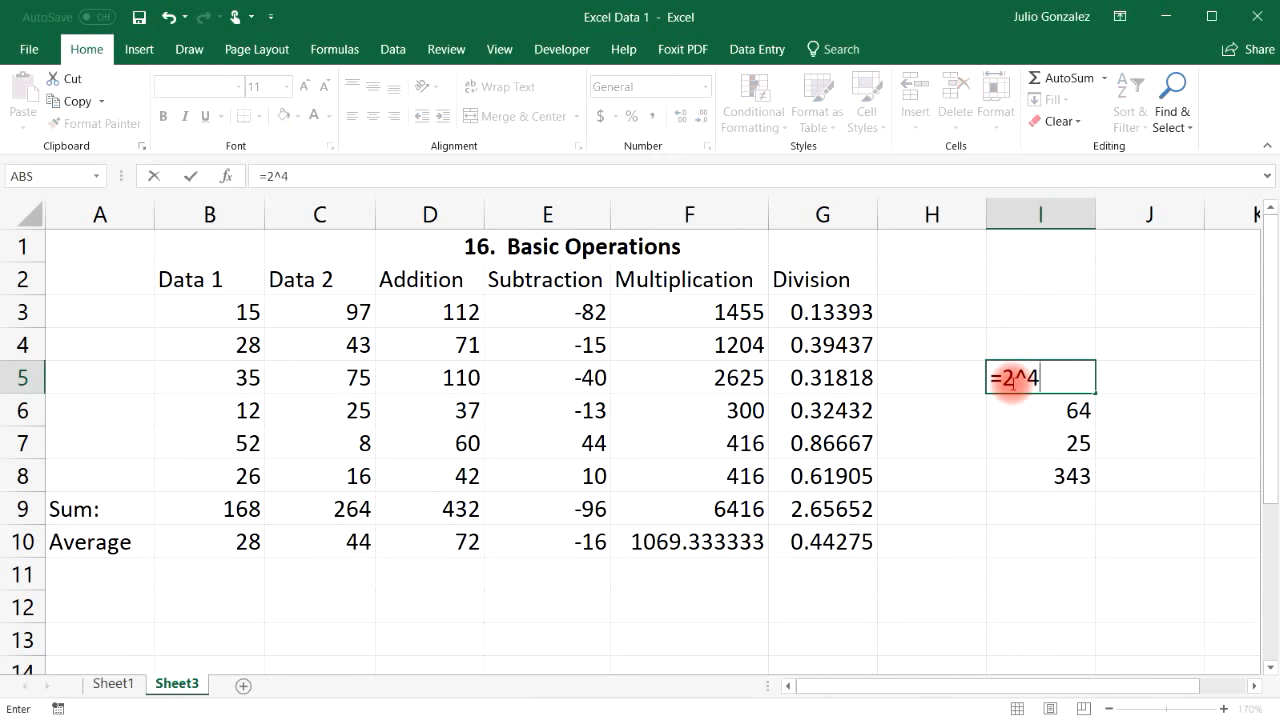
key("Return")
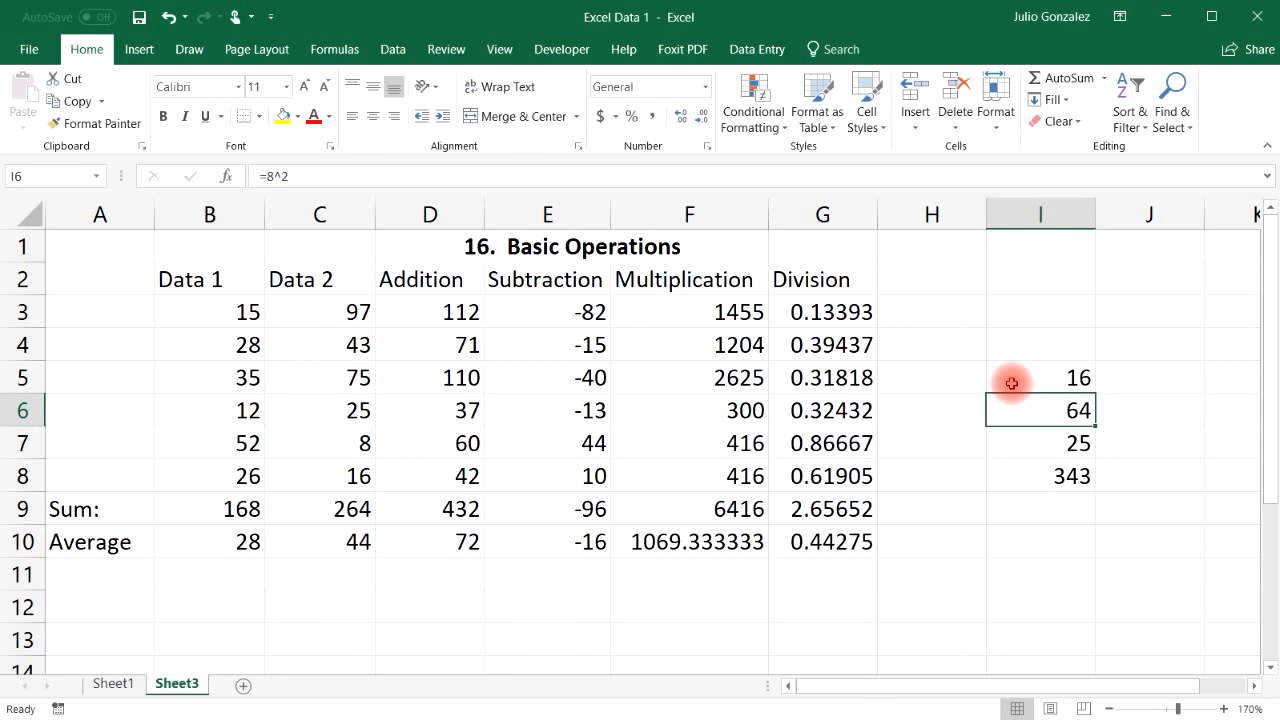
key("Down")
Step: Calculate square roots with the formulas =SQRT(25) in I9, =SQRT(64) in I10 and =SQRT(144) in I11
left_click(1045, 502)
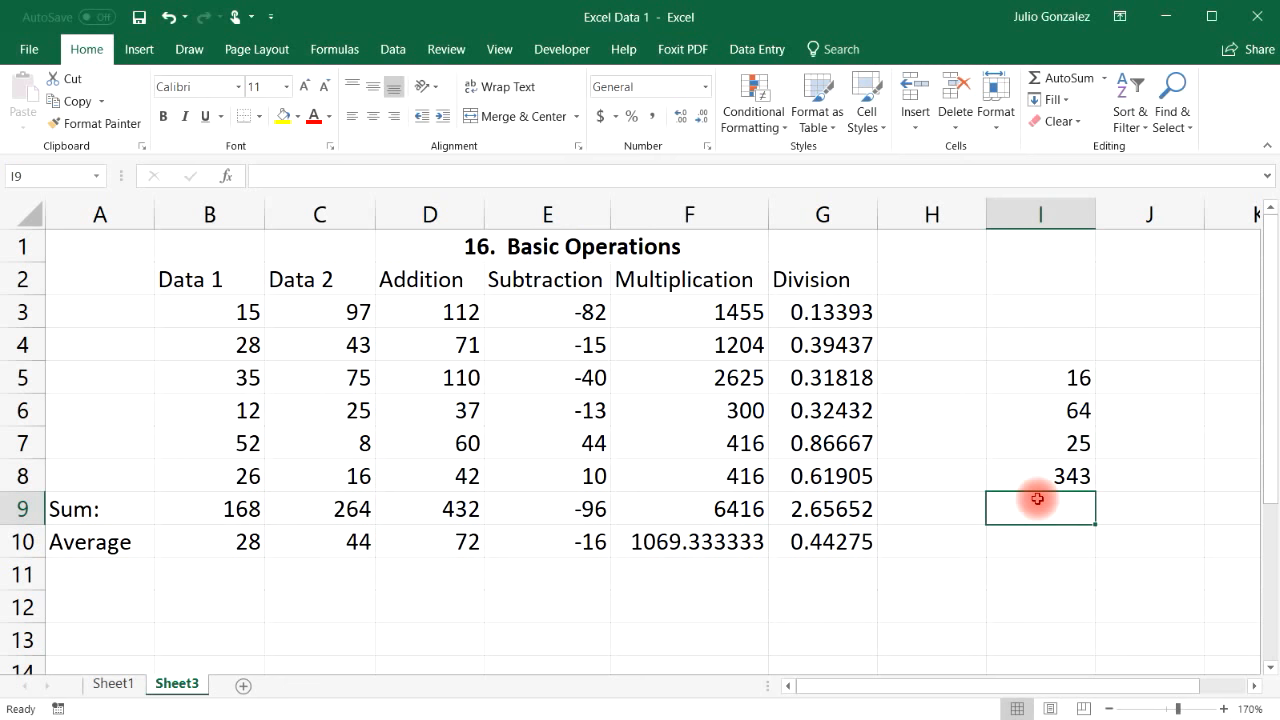
type("=sq")
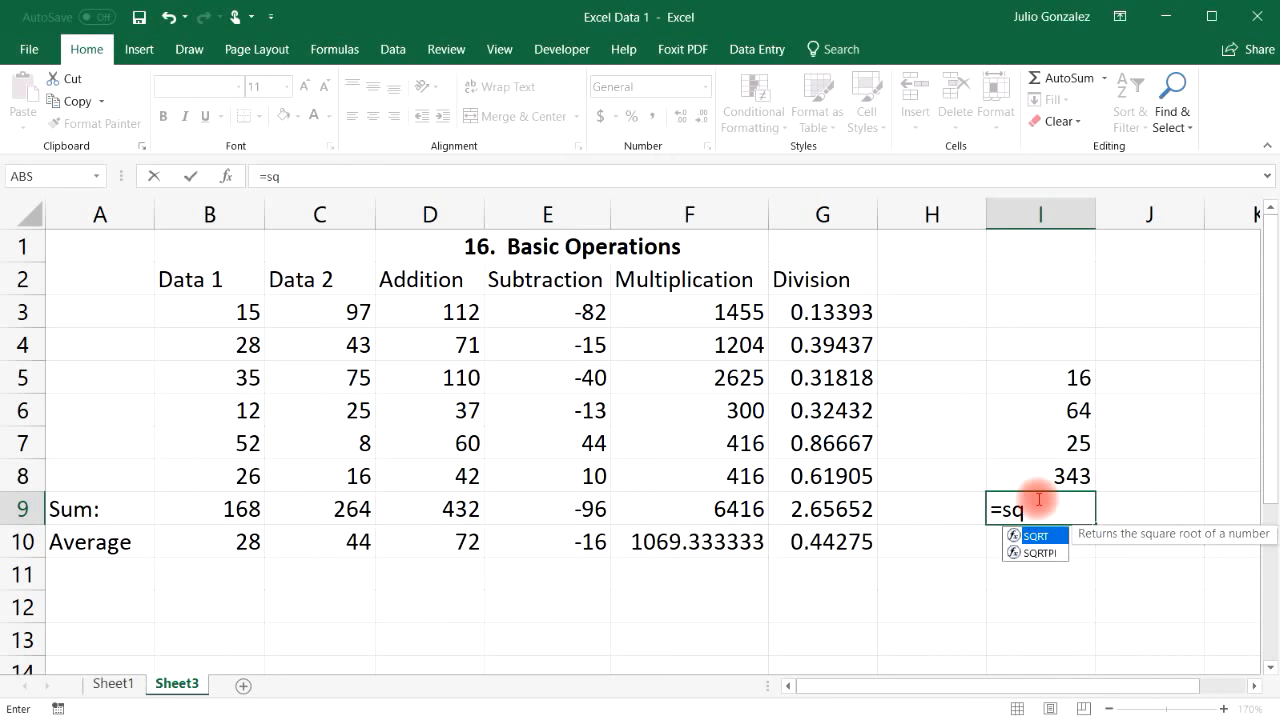
type("rt(")
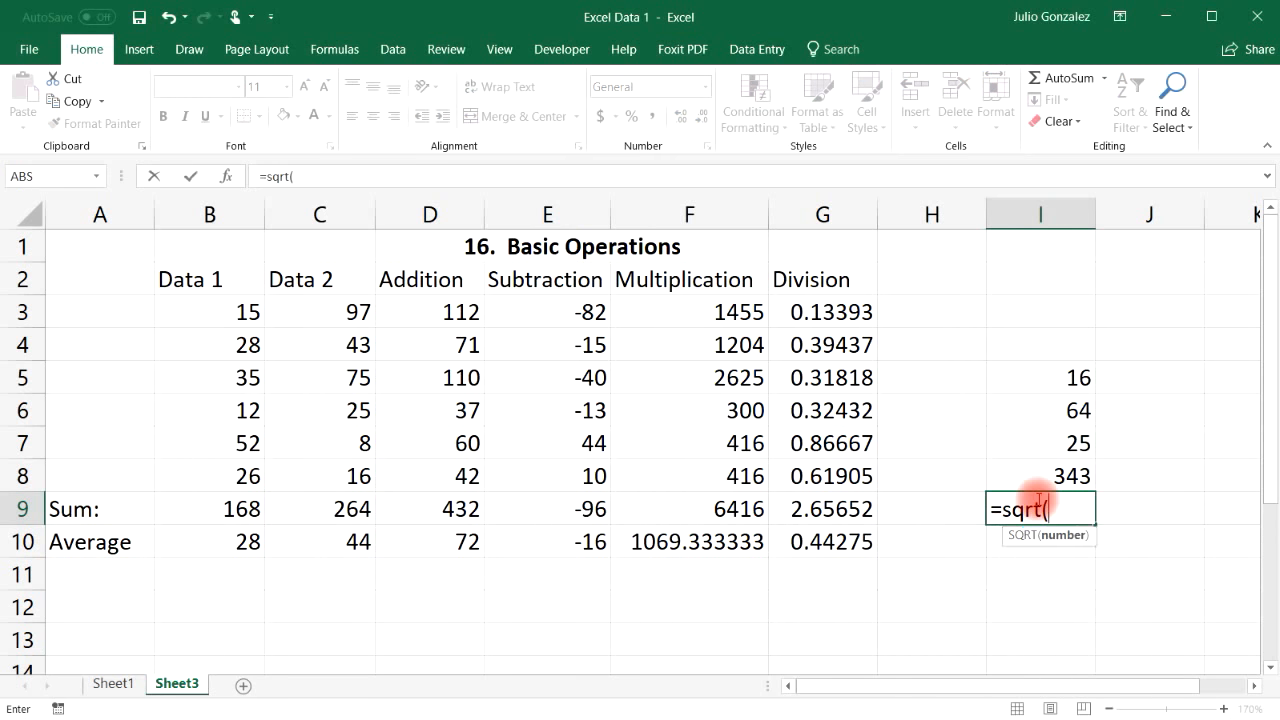
type("25)")
key("Return")
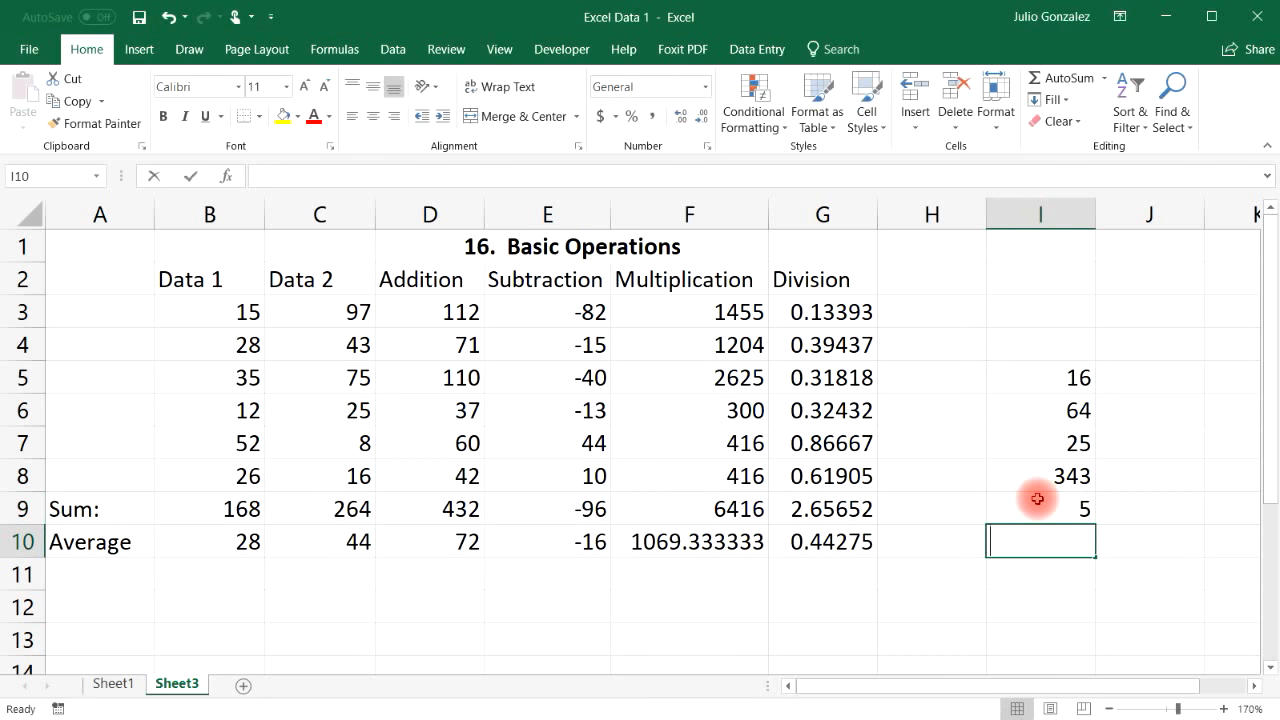
type("=sqrt(64)")
key("Return")
type("=sqrt(144)")
key("Return")
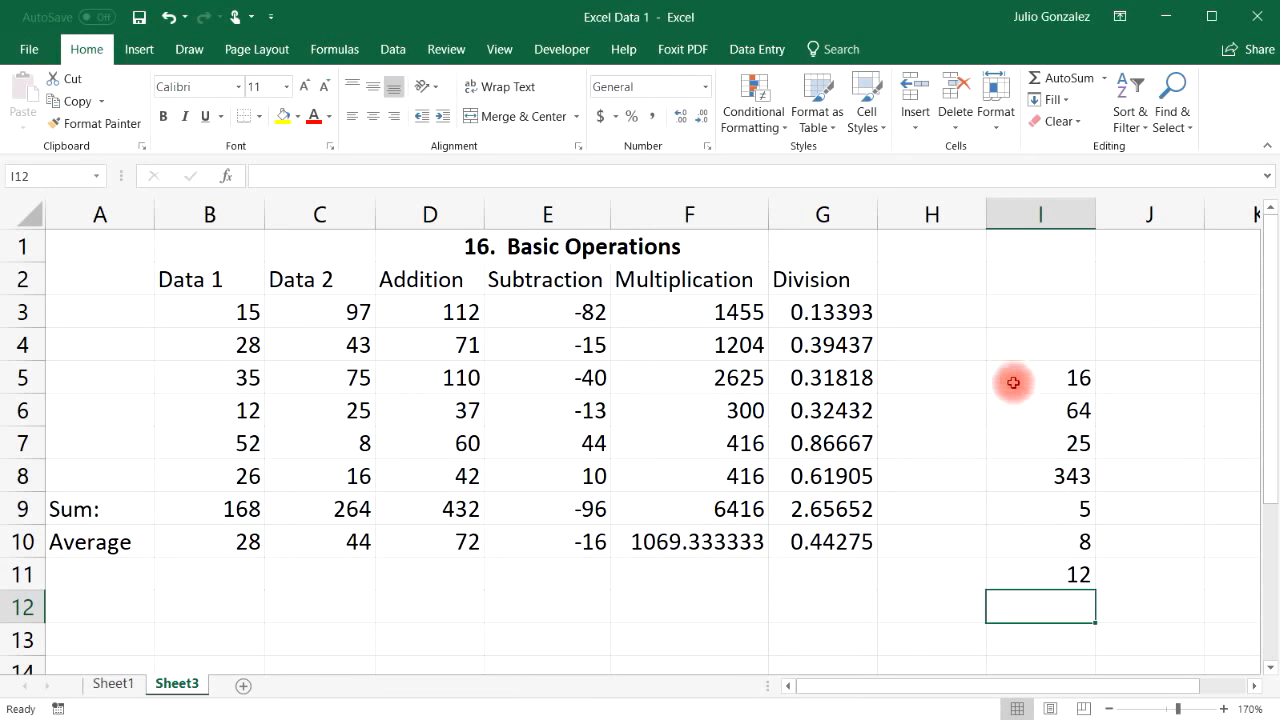
Step: Delete the power and square root formulas from I5 to I11
left_click_drag(1066, 377, 1072, 580)
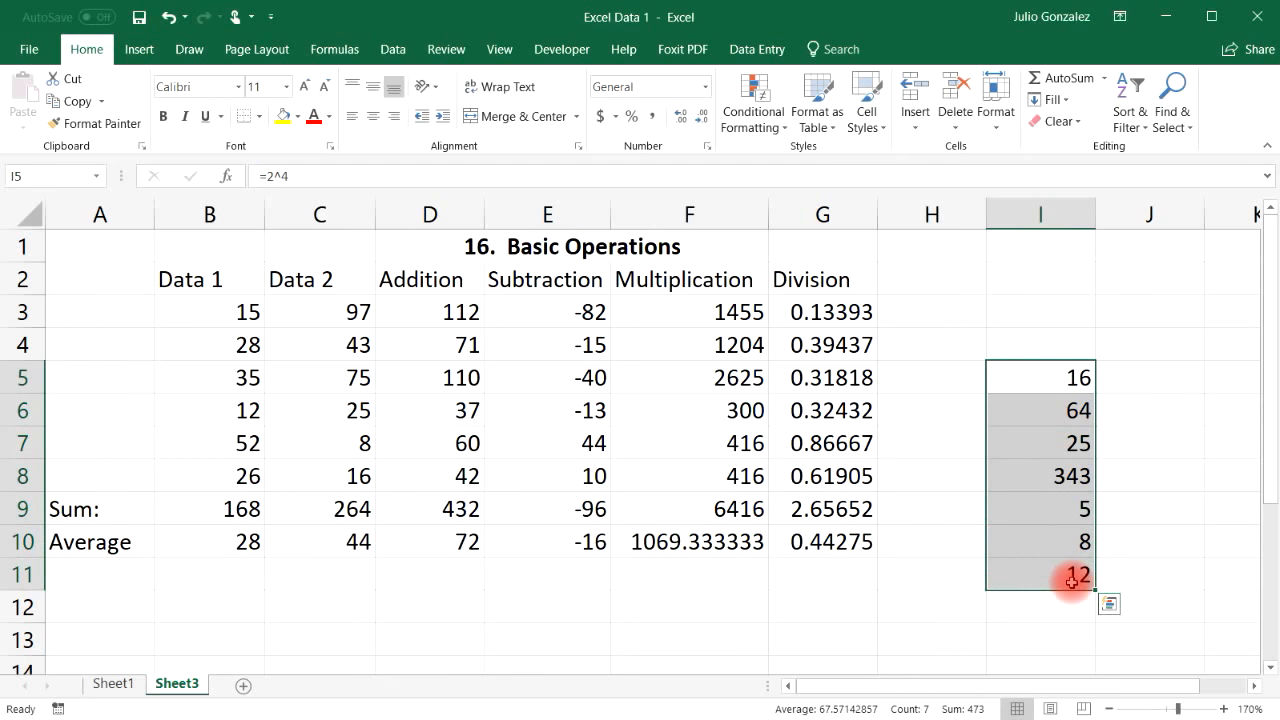
key("Delete")
key("Down")
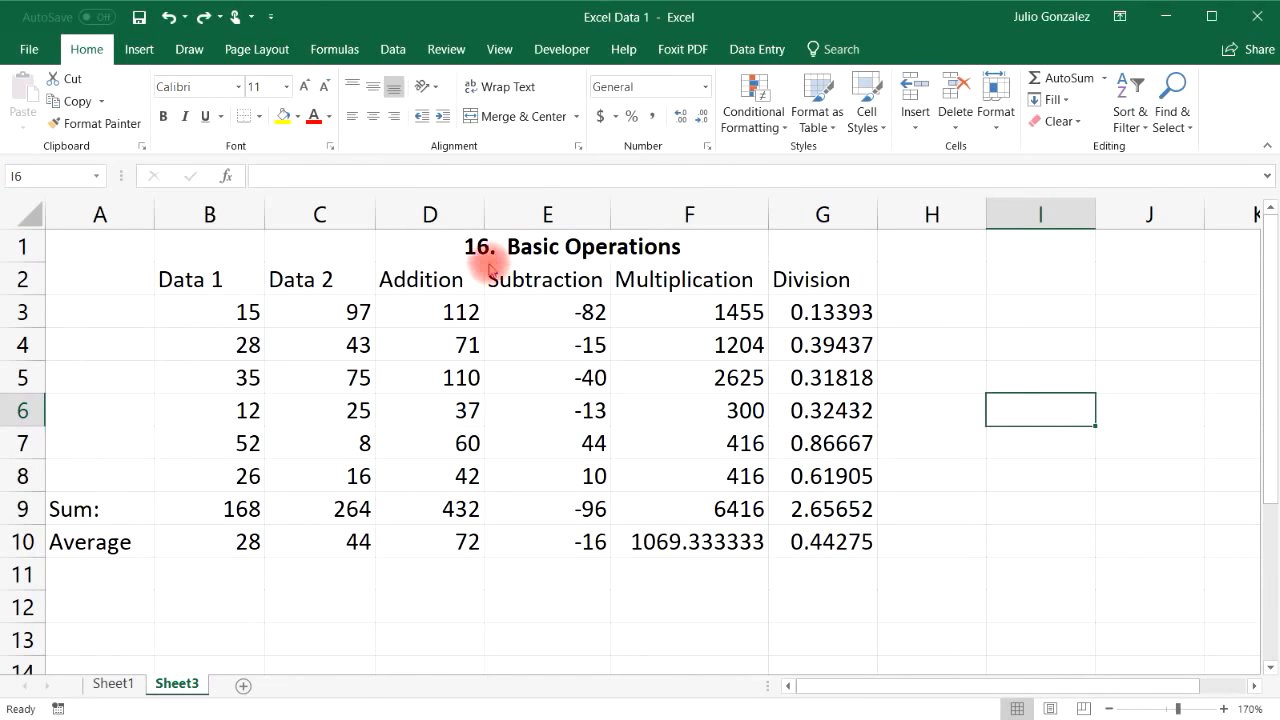
Step: Change the sheet title in the merged cell D1 to "17. Max & Min Functions"
left_click(572, 246)
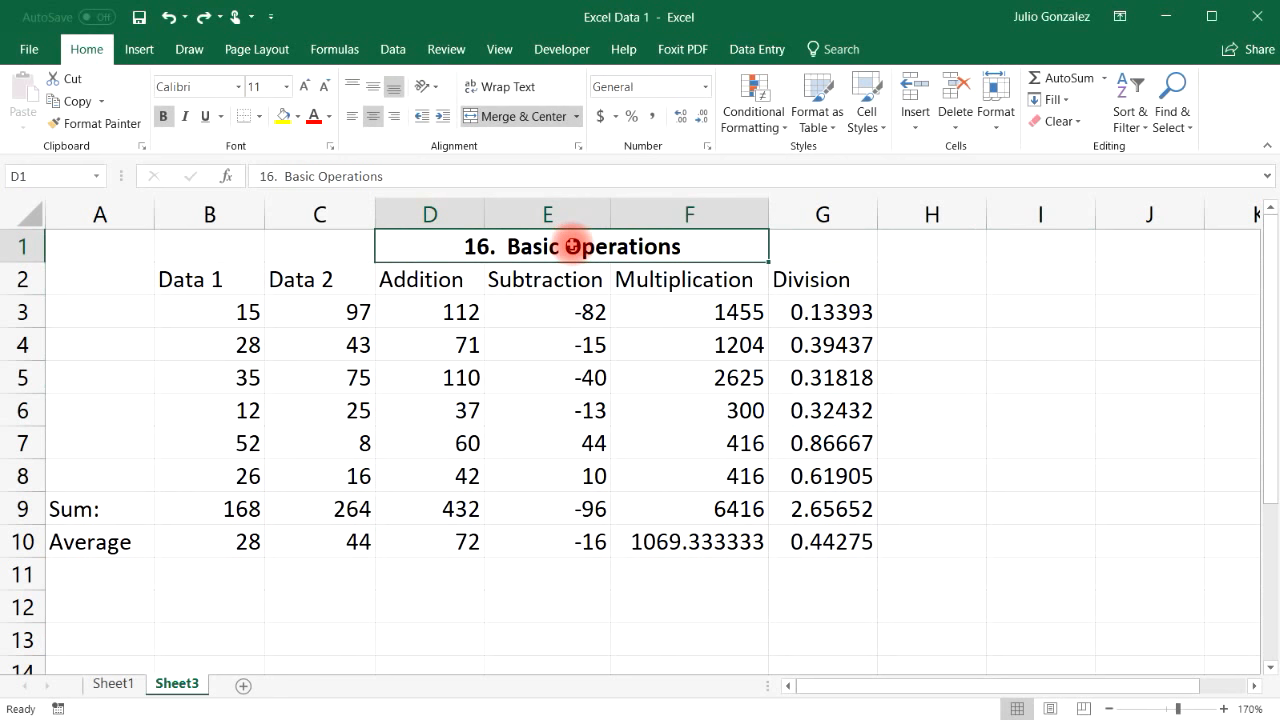
type("17.  Max & Min F")
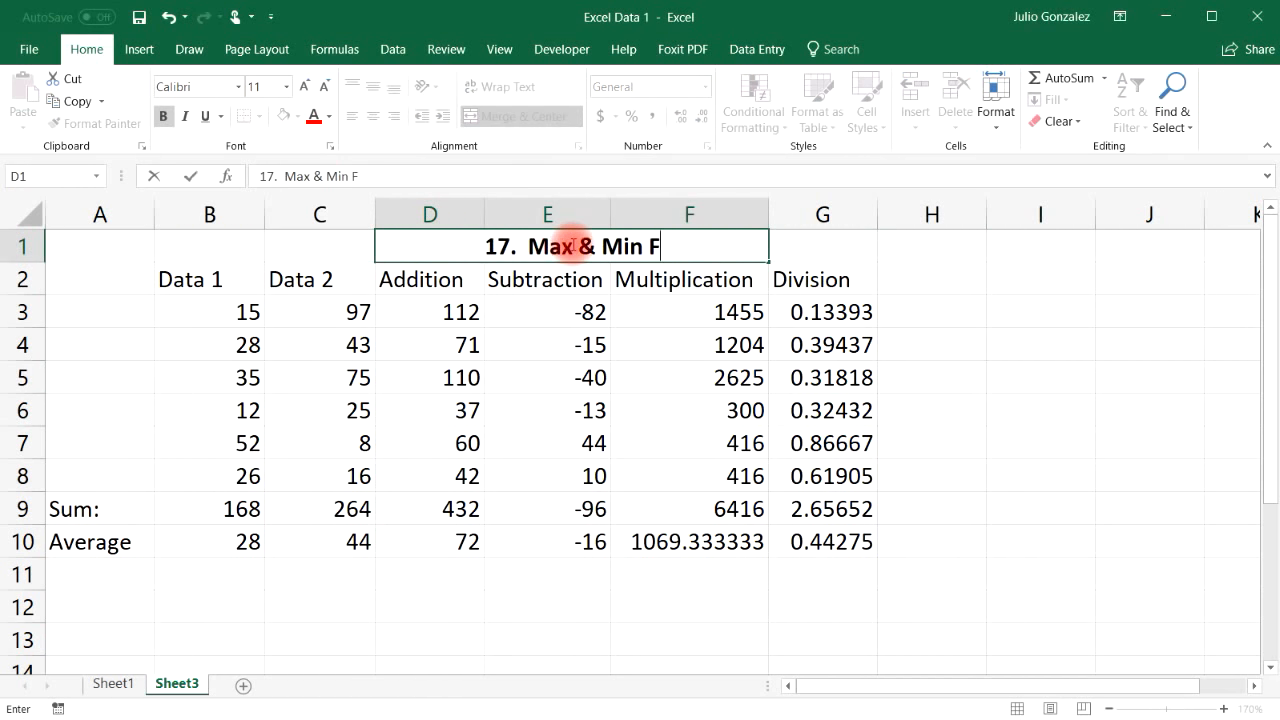
type("unctions")
key("Return")
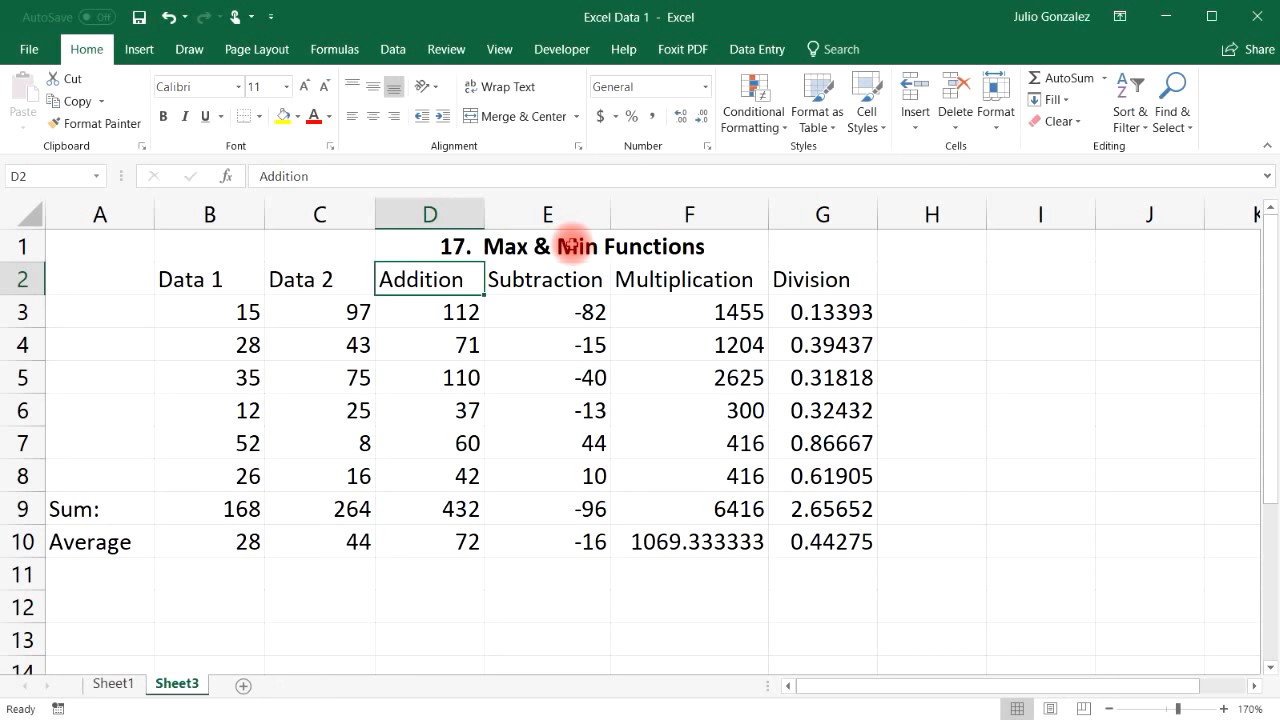
Step: Label A11 "Max:", enter =MAX(B3:B8) in B11 and check it against the Data 1 values
left_click(108, 572)
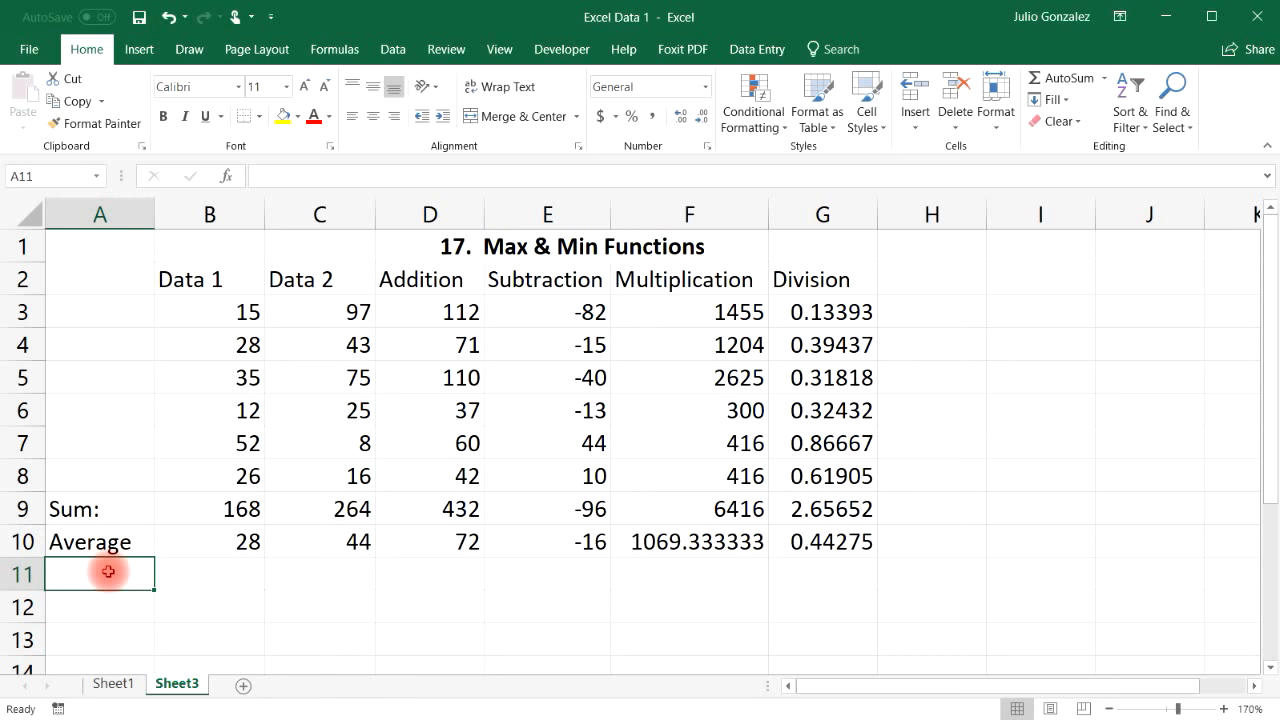
type("Max:")
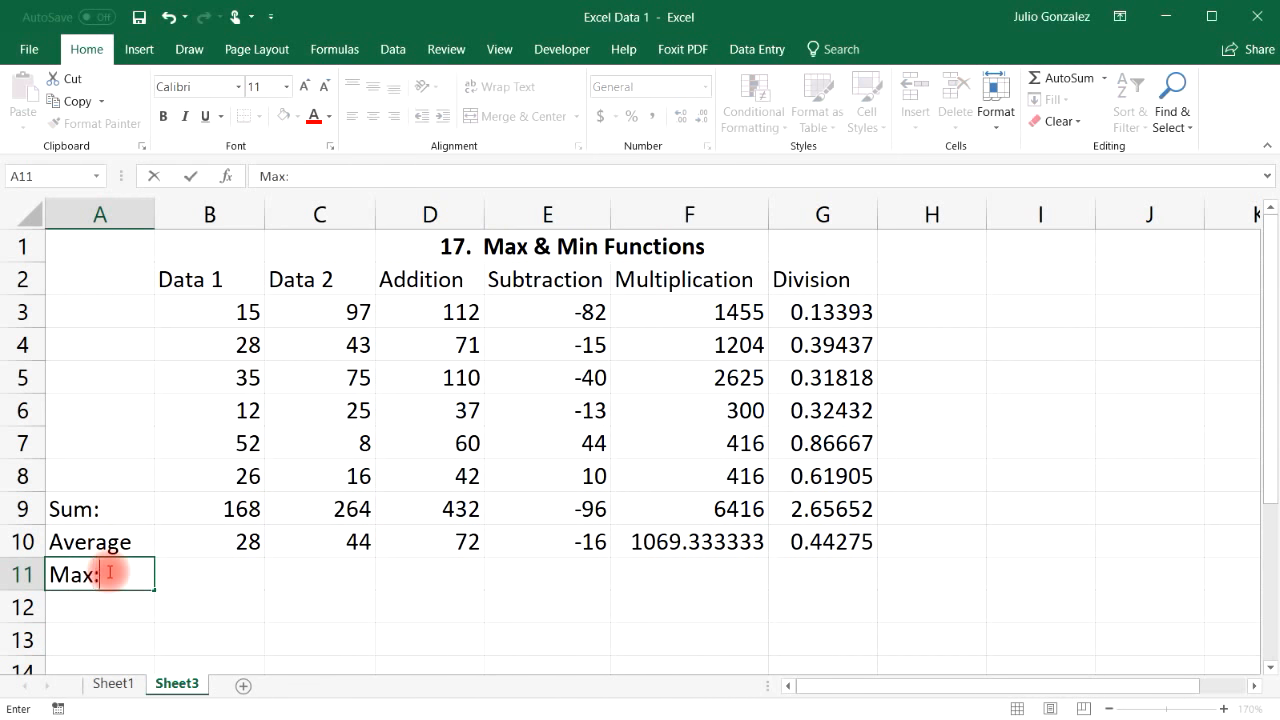
key("Tab")
type("=max(")
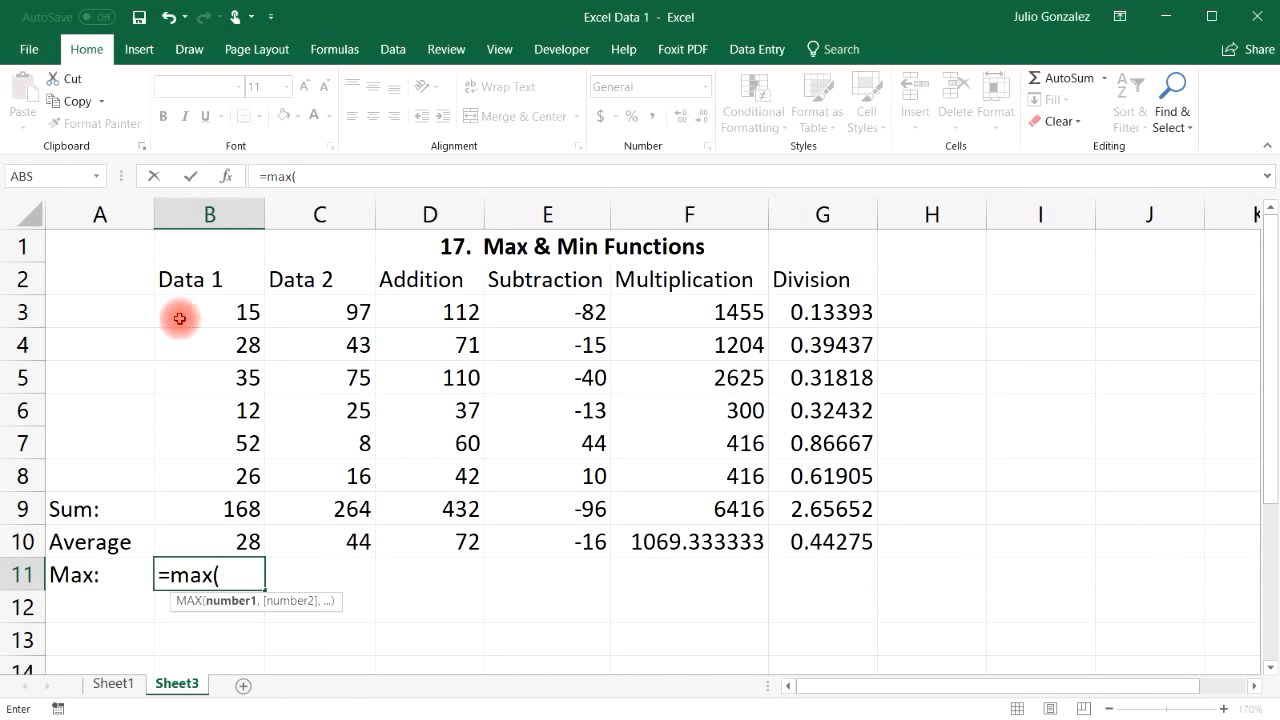
left_click_drag(226, 318, 250, 466)
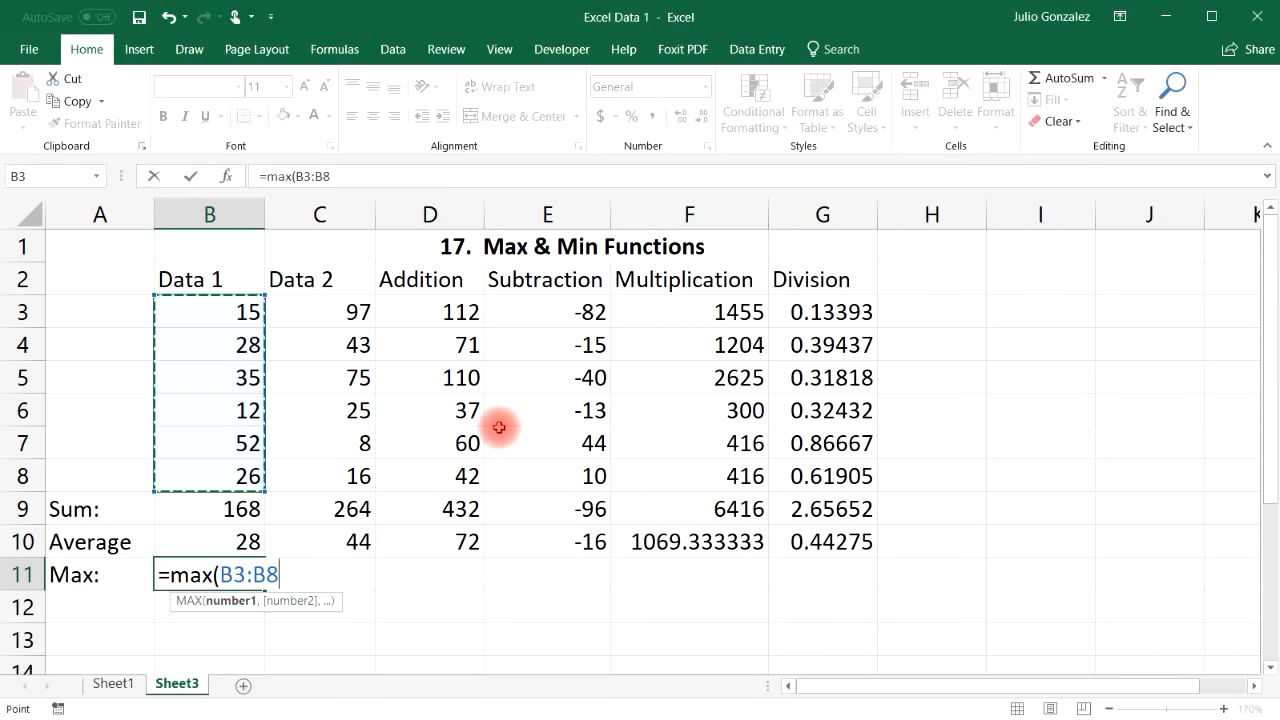
type(")")
key("Return")
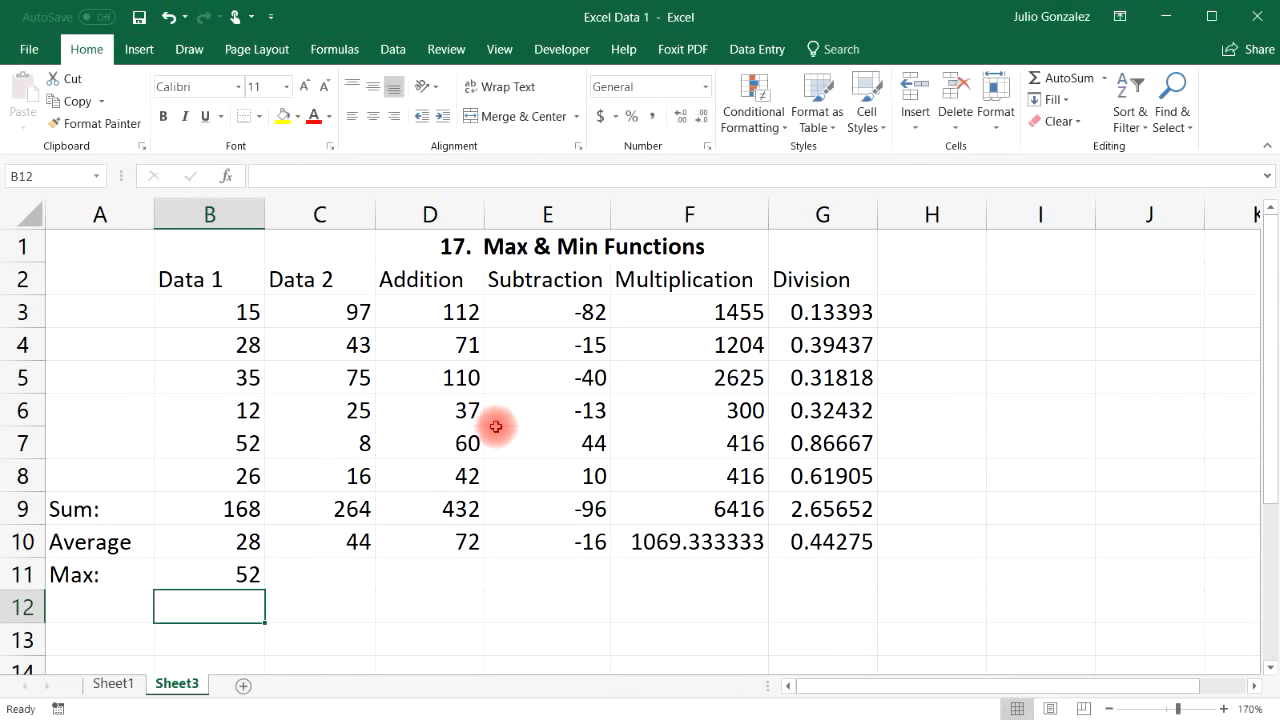
left_click_drag(234, 311, 248, 477)
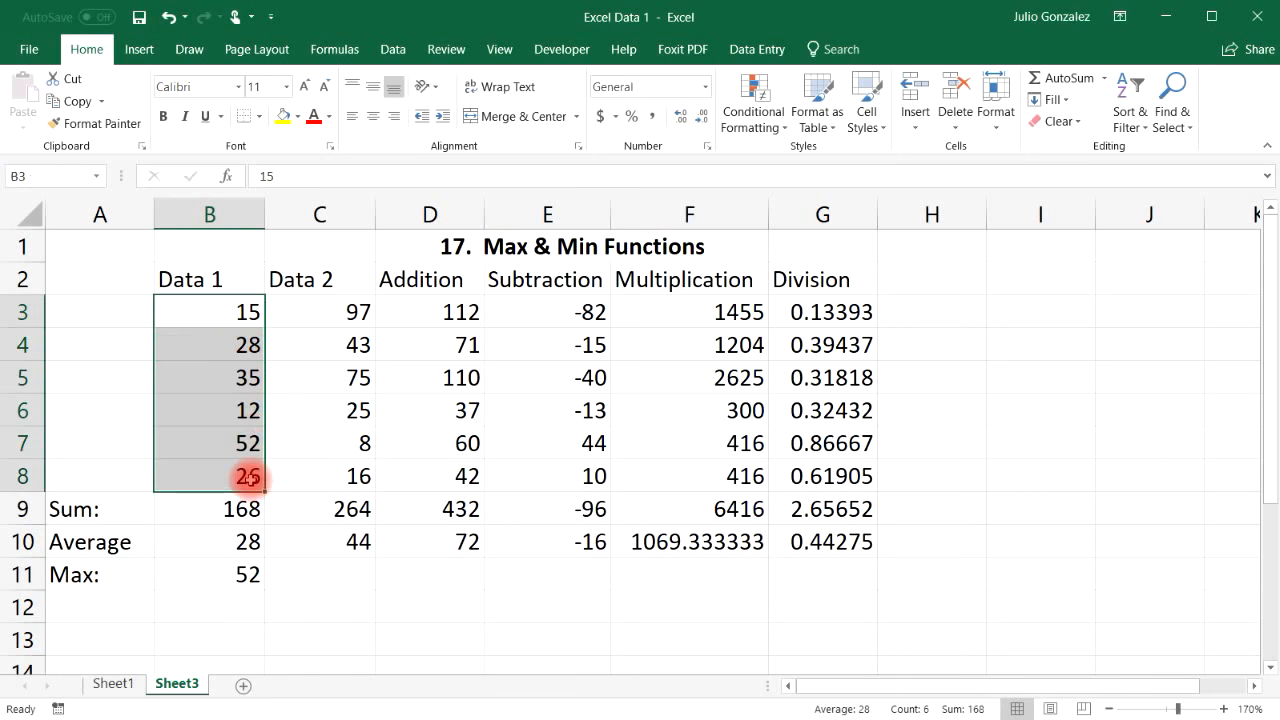
Step: Fill the MAX formula from B11 across to G11 and check the Data 2 and Addition columns
left_click(305, 570)
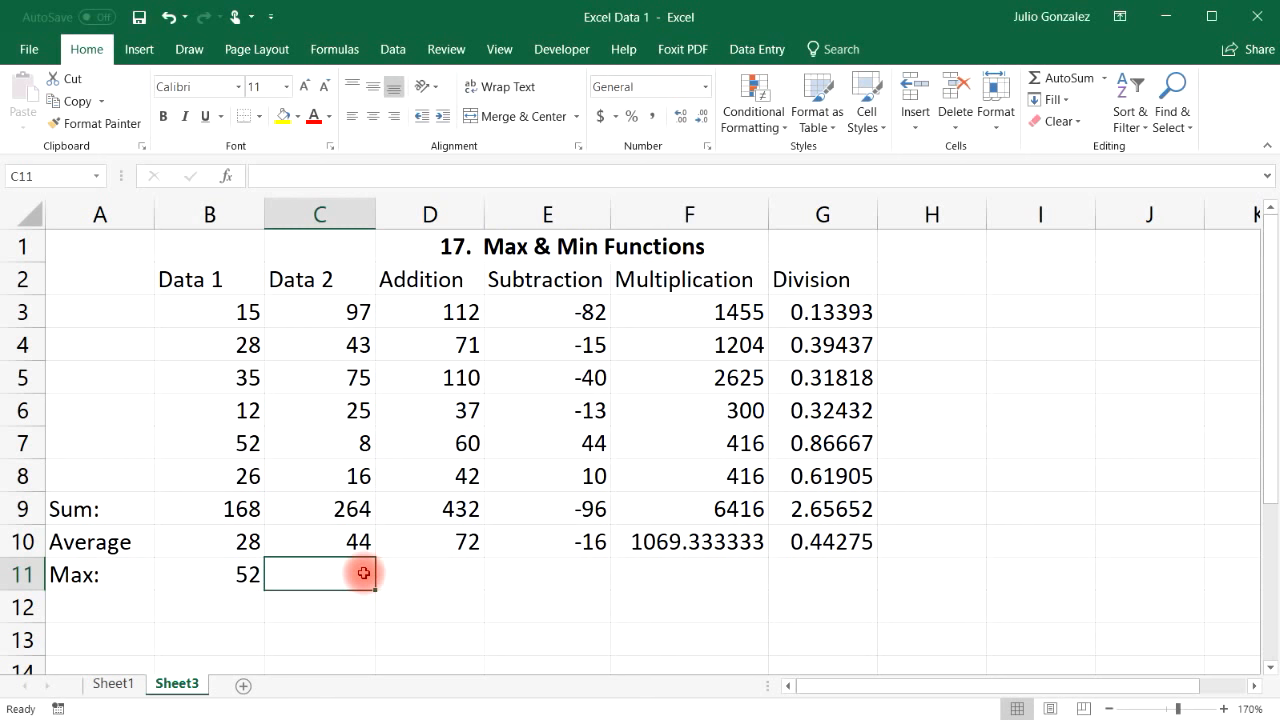
left_click(230, 582)
left_click_drag(264, 589, 840, 592)
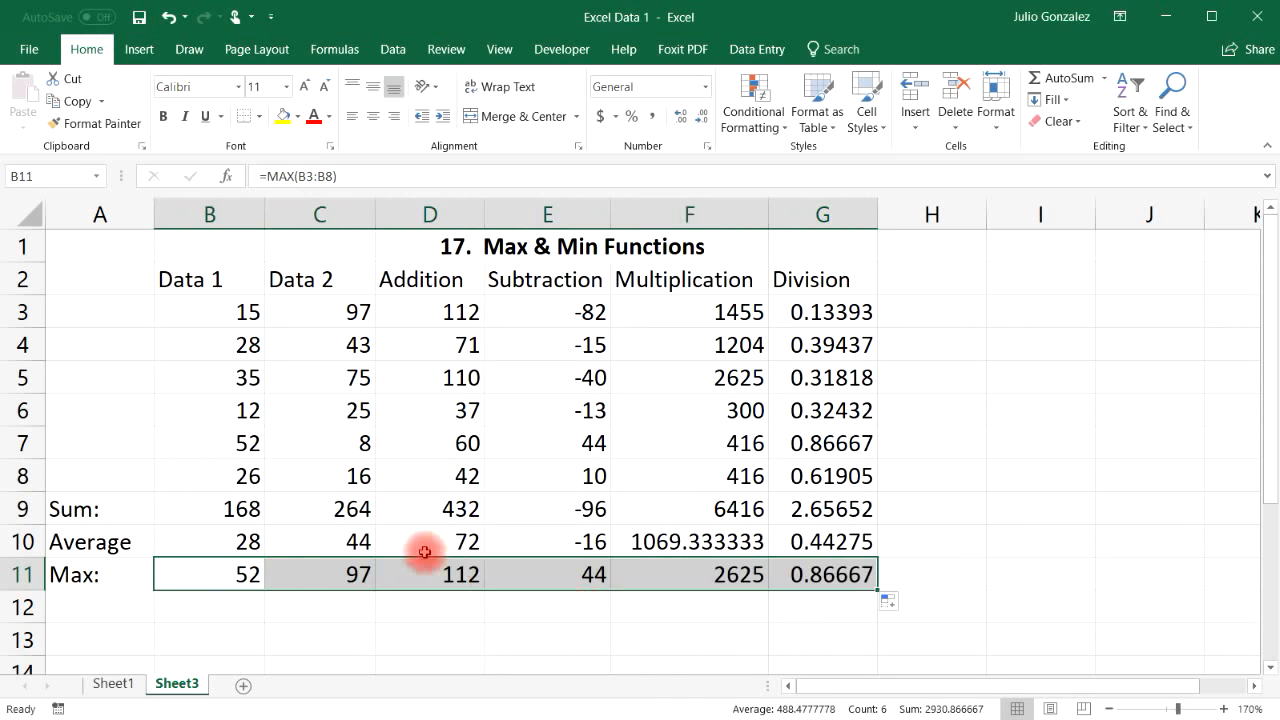
left_click_drag(360, 311, 368, 477)
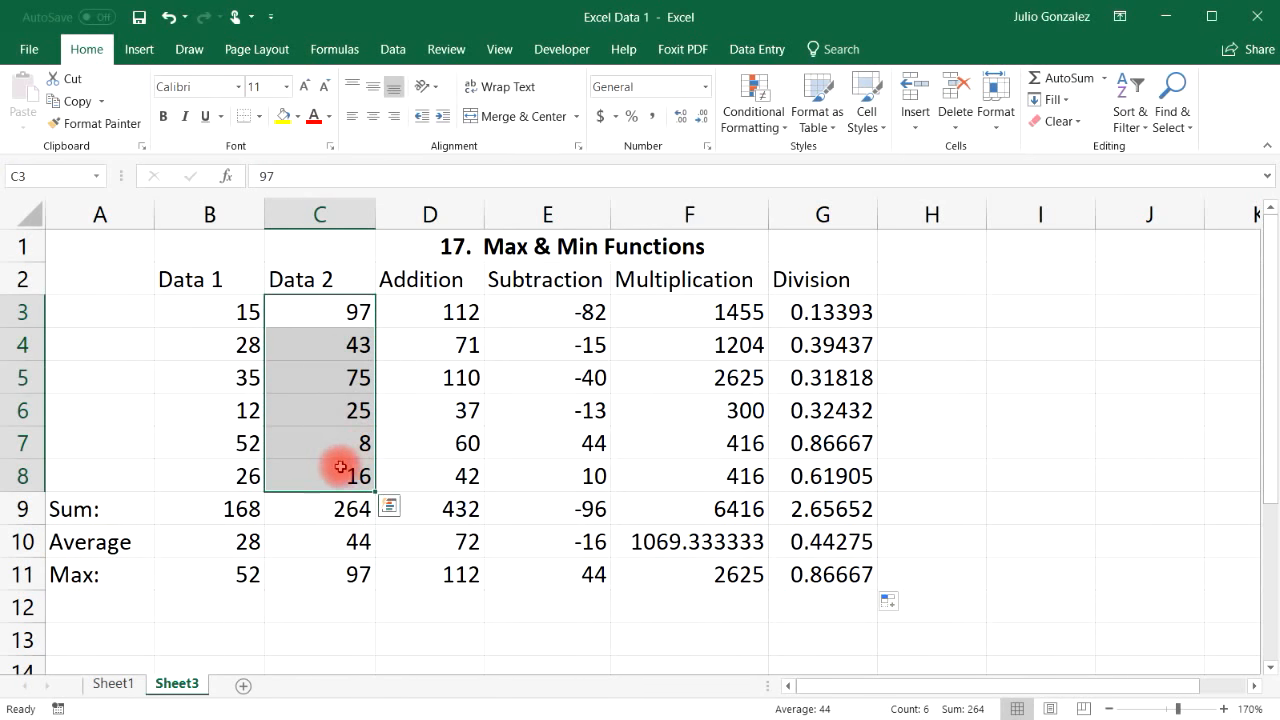
left_click_drag(474, 305, 472, 480)
Step: Label A12 "Min:" and enter =MIN(B3:B8) in B12
left_click(100, 606)
type("Max:")
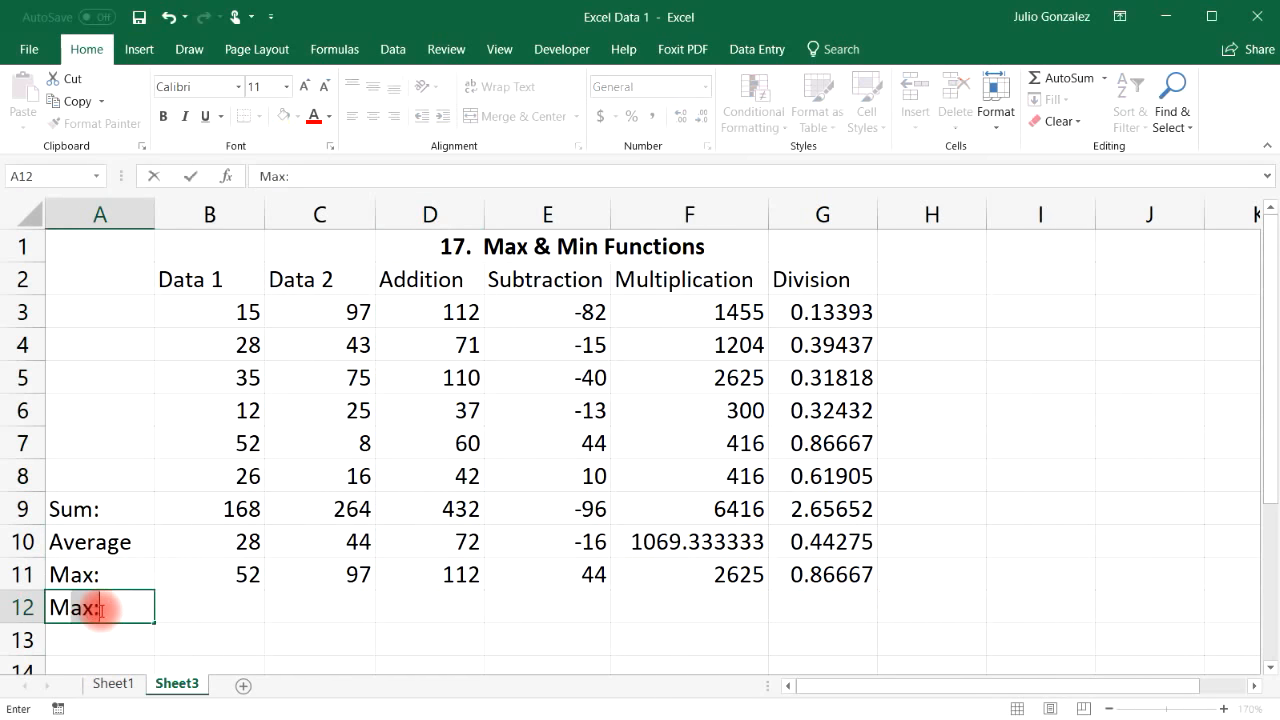
key("Tab")
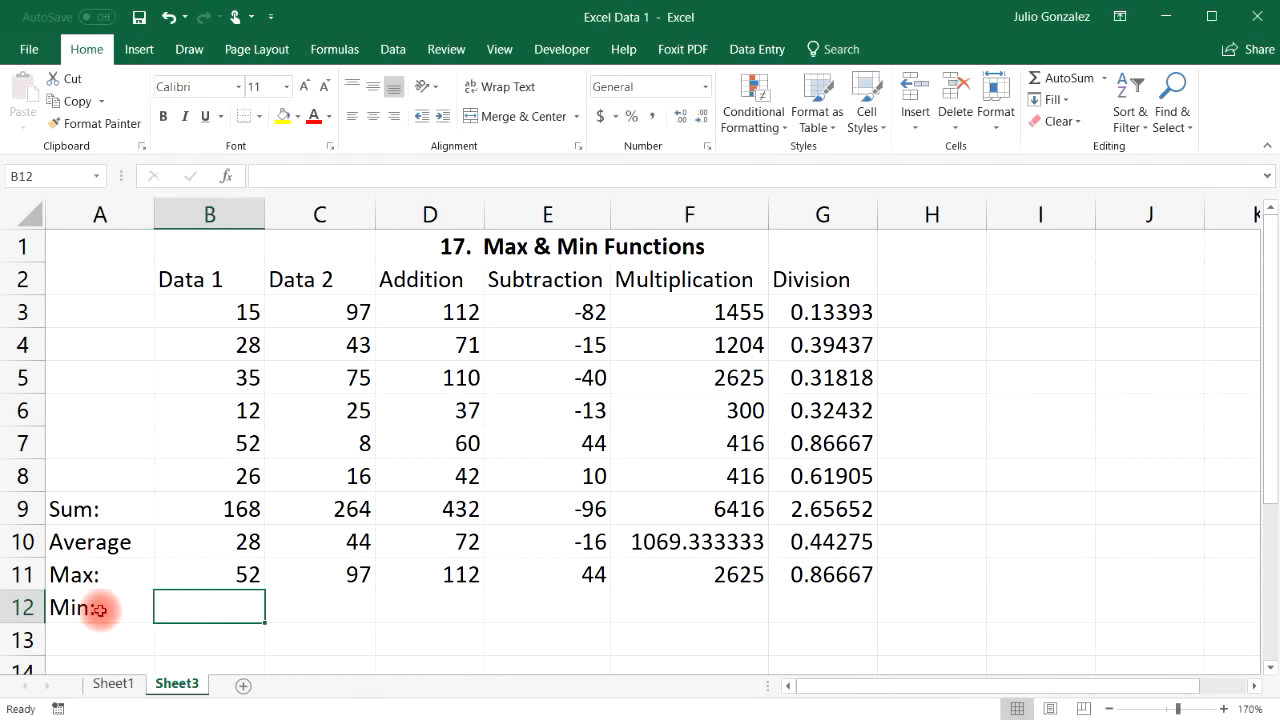
type("=min(")
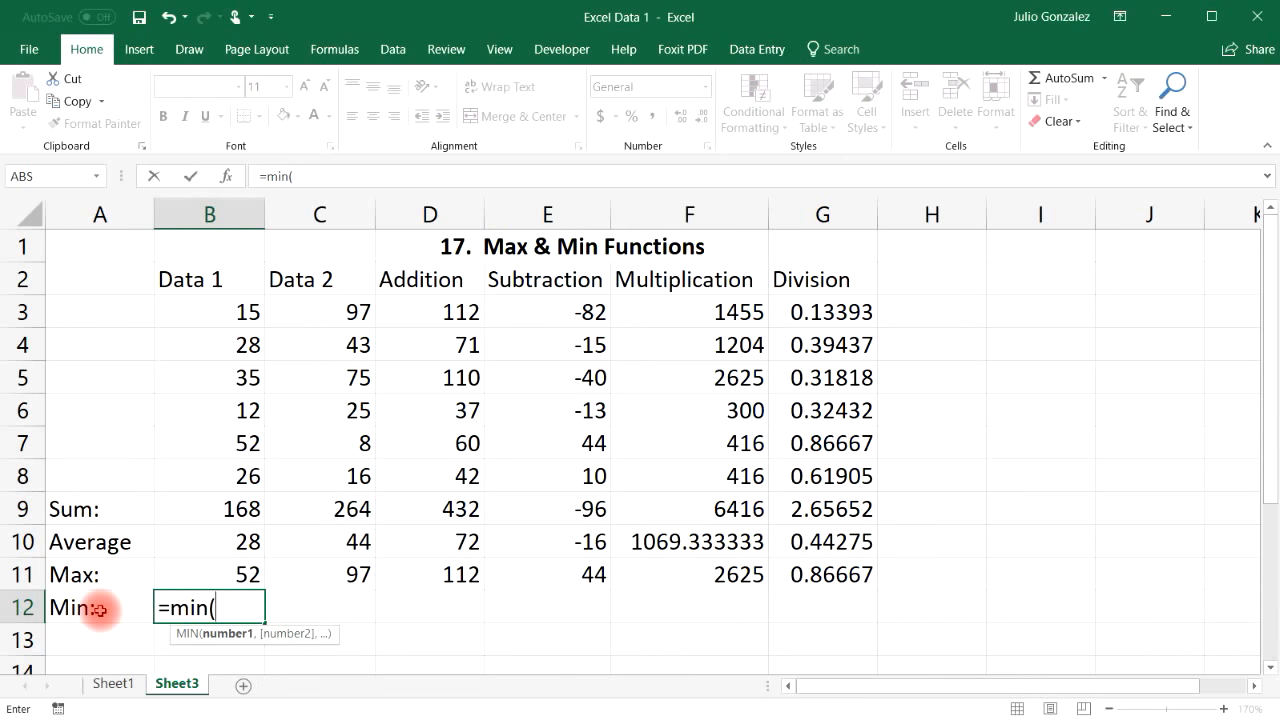
left_click_drag(243, 309, 242, 478)
key("Return")
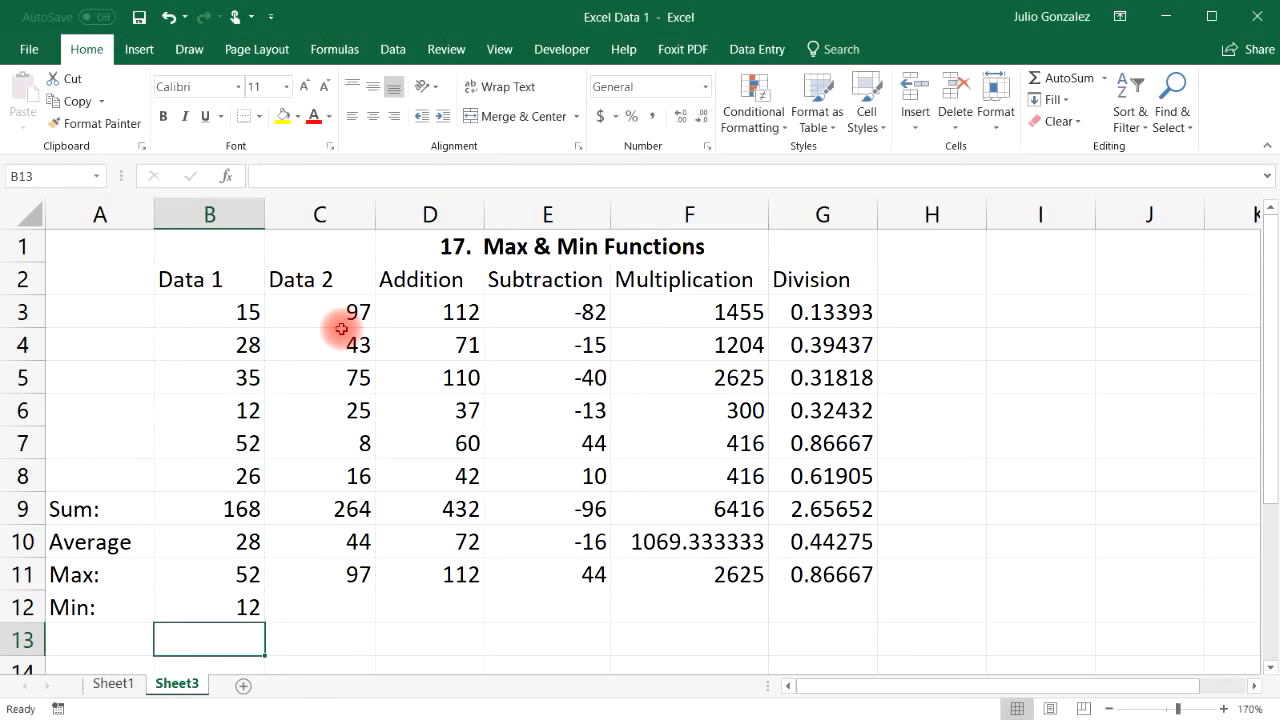
Step: Fill the MIN formula from B12 across to G12
left_click(108, 633)
left_click(228, 605)
left_click_drag(258, 616, 848, 628)
Step: Label A13 "Range:" and enter the formula =B11-B12 in B13
left_click(86, 632)
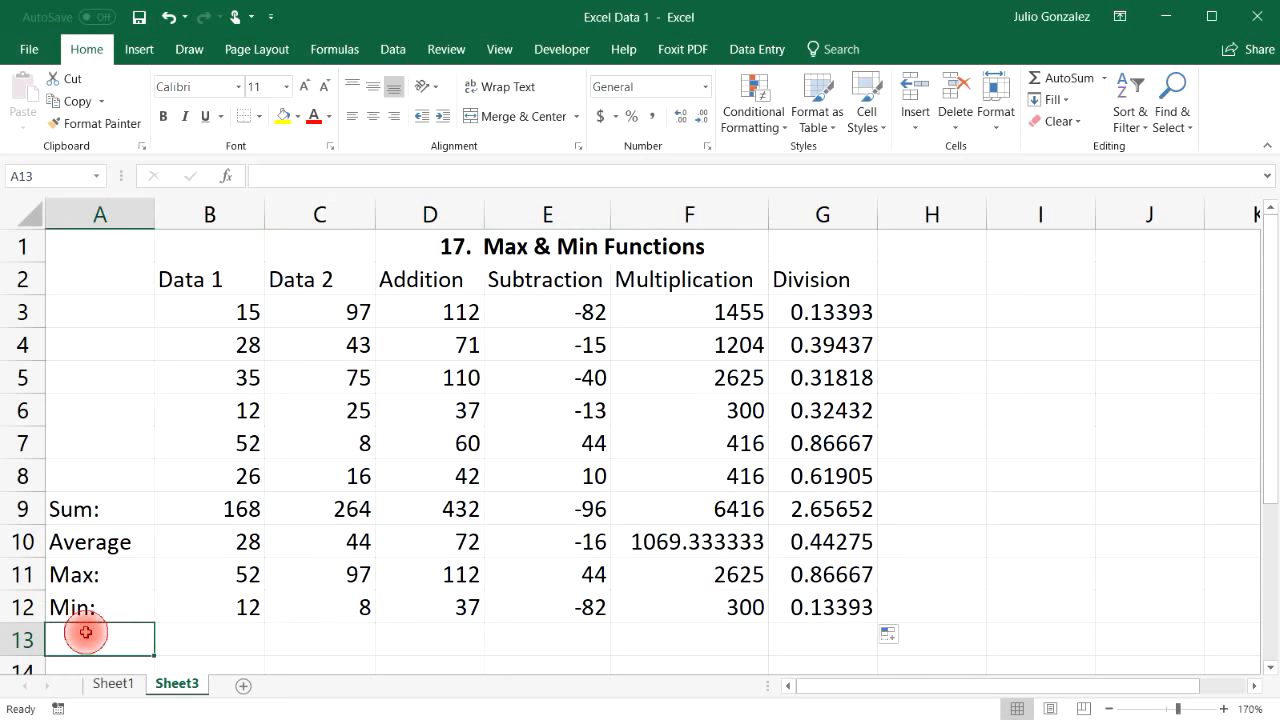
type("Range:")
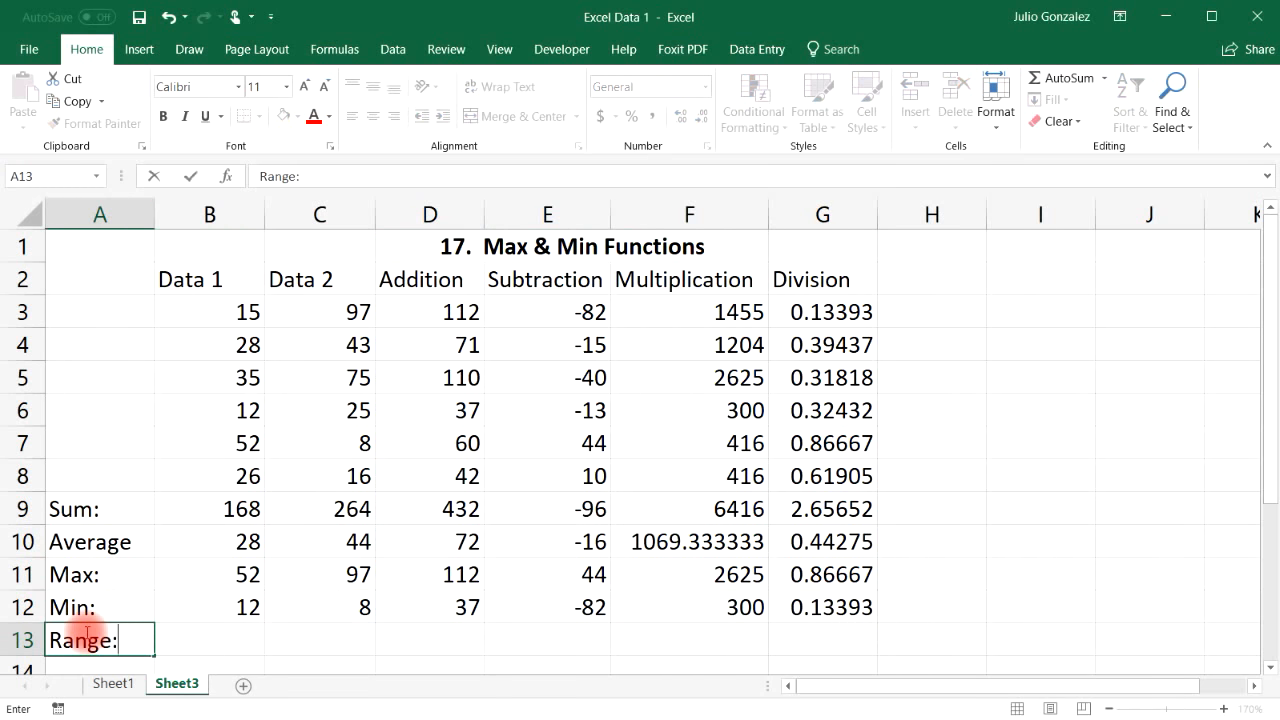
key("Tab")
type("=")
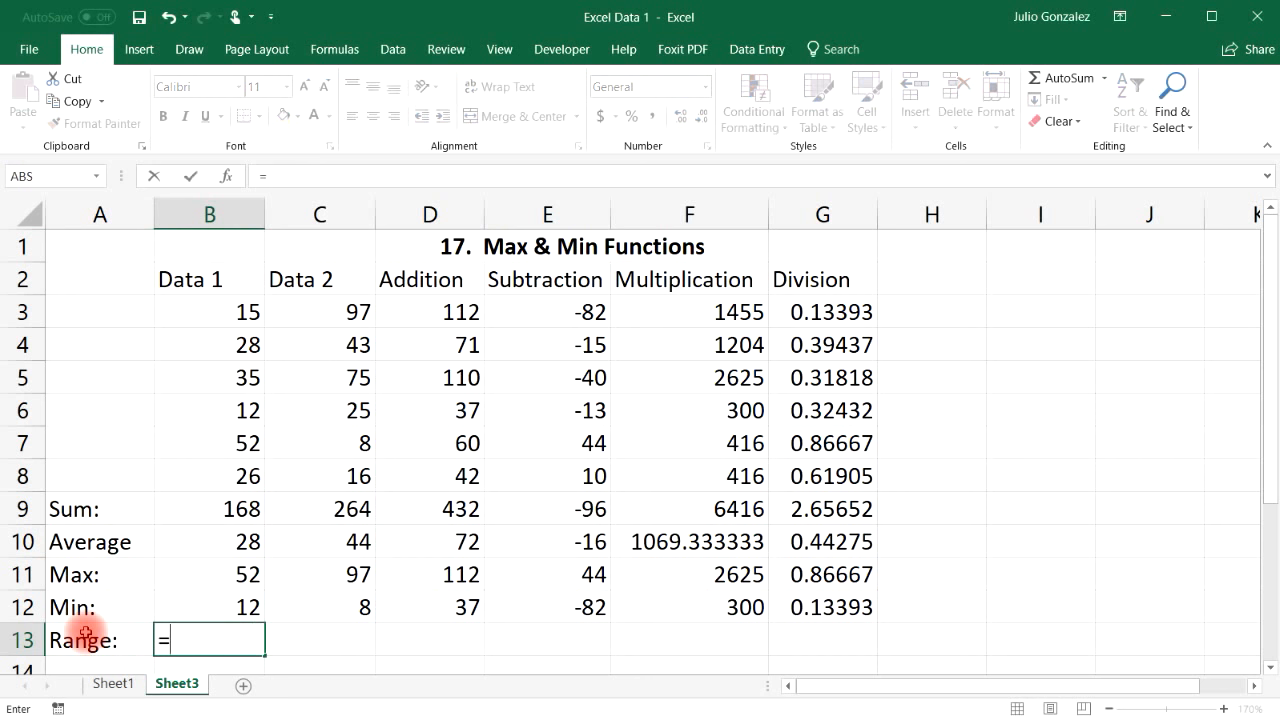
type("B11")
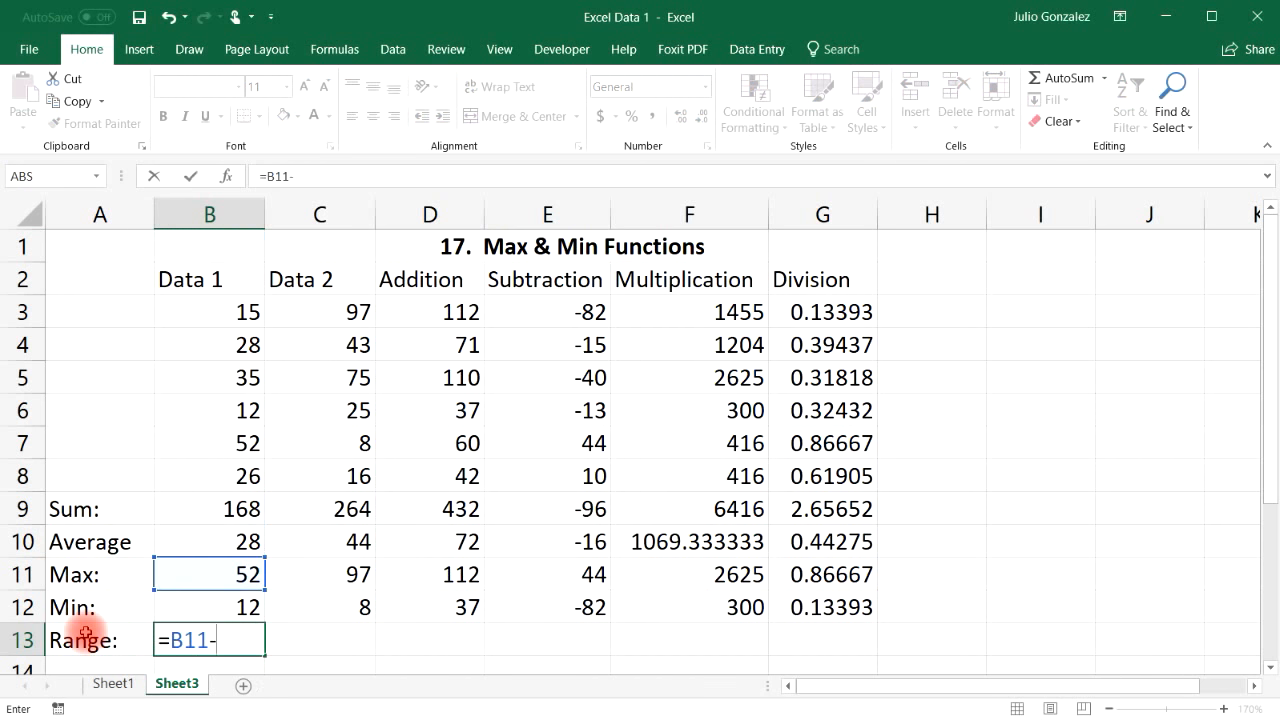
type("-B12")
key("Return")
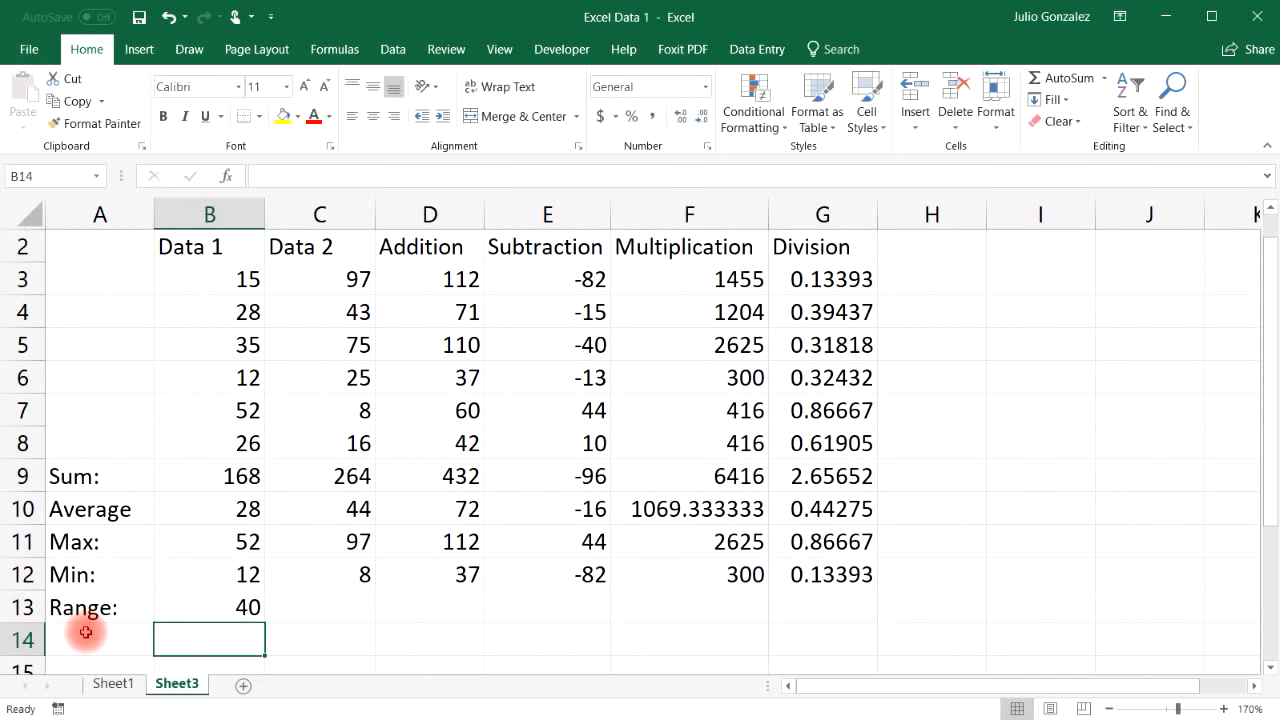
Step: Fill the range formula from B13 across to G13 and review the Max, Min and Range rows
left_click(254, 609)
left_click_drag(263, 621, 835, 610)
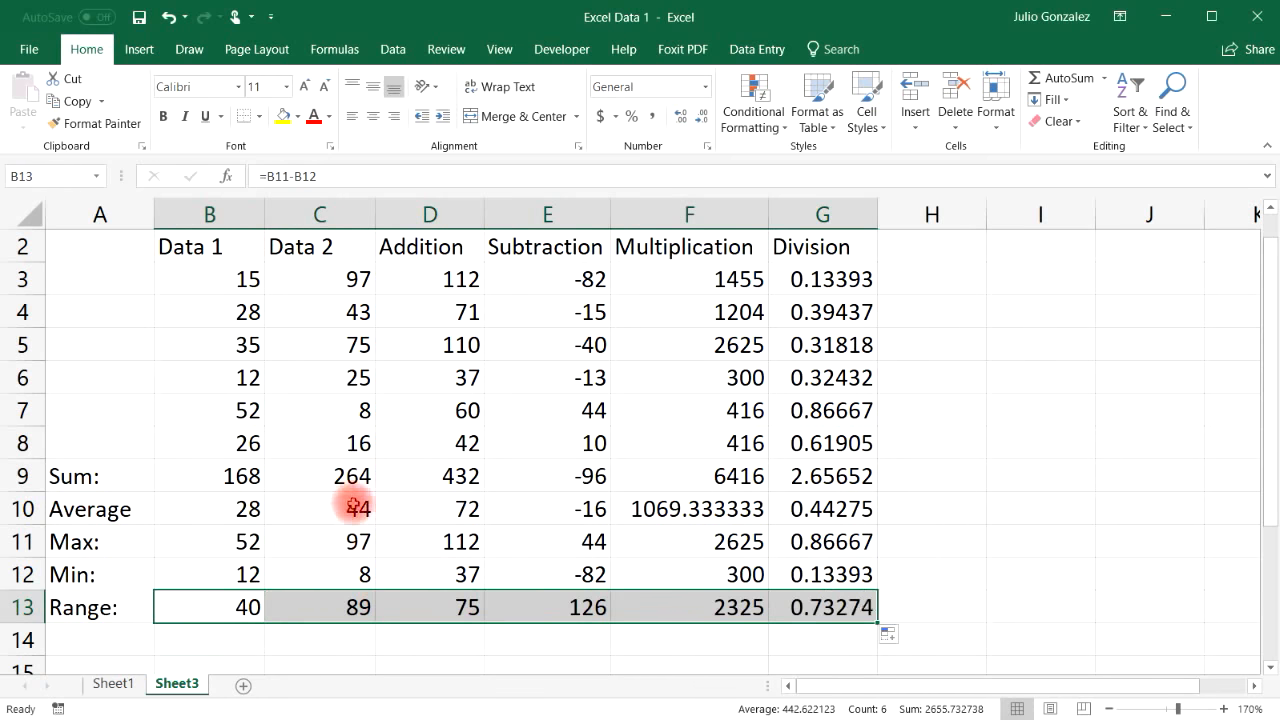
left_click_drag(365, 540, 362, 574)
left_click_drag(463, 534, 474, 574)
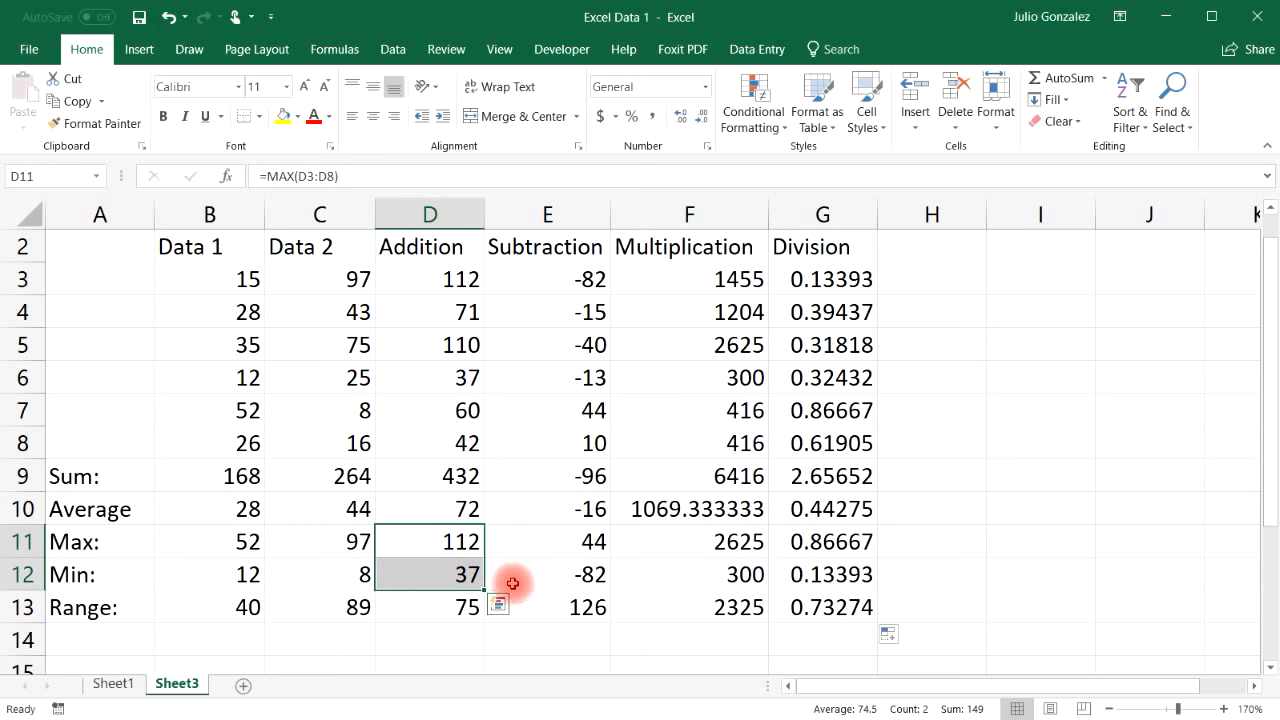
left_click(443, 612)
left_click_drag(109, 543, 777, 615)
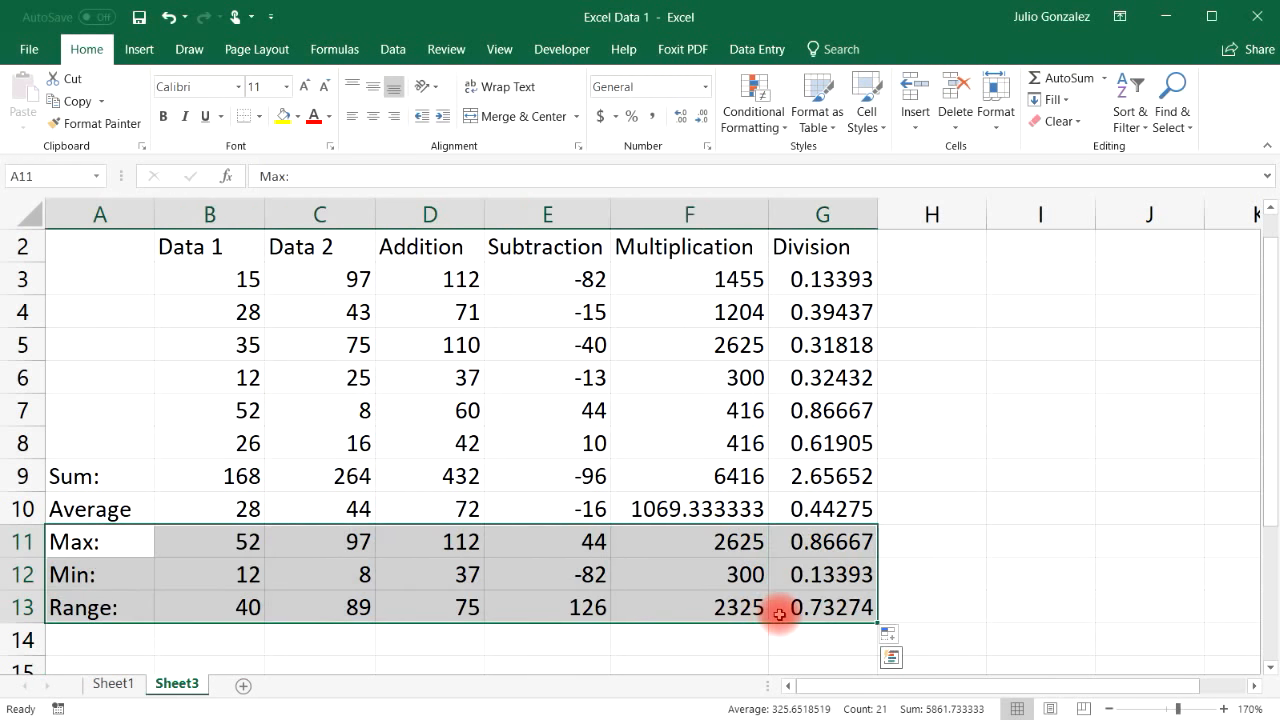
Step: Clear the Max, Min and Range rows from A11:G13
key("Delete")
left_click(140, 543)
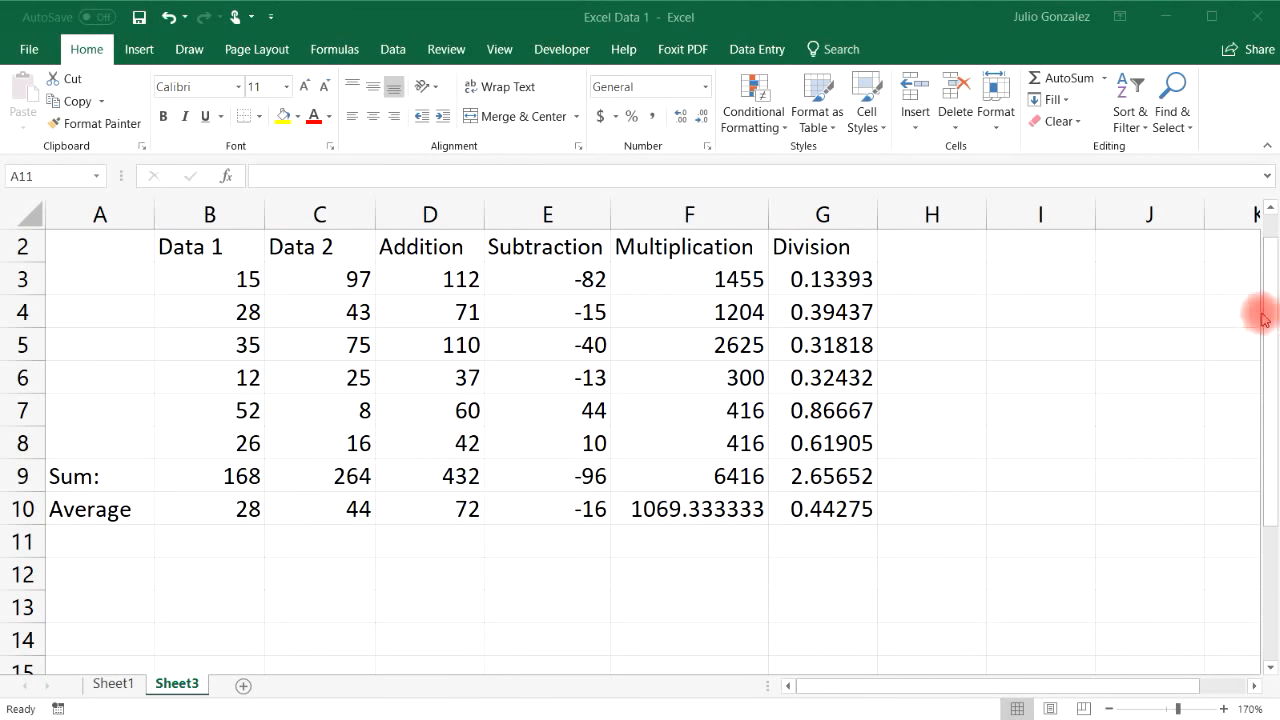
left_click_drag(1268, 274, 1266, 245)
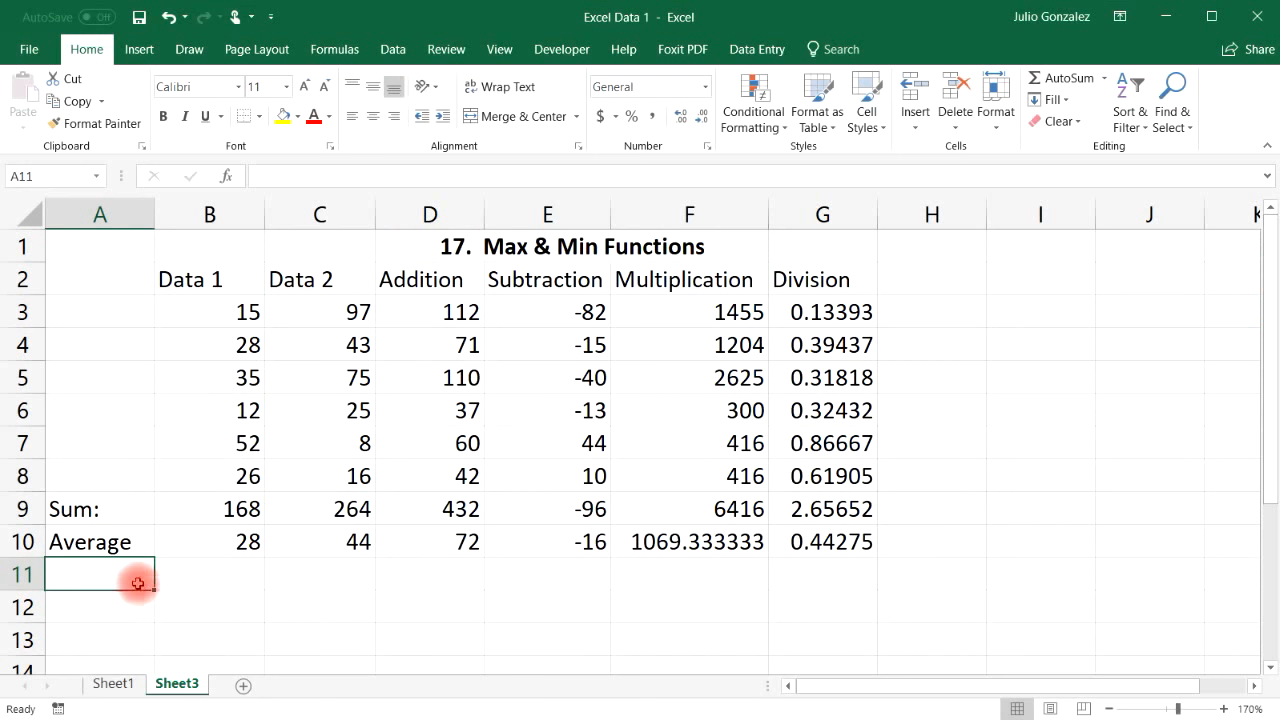
Step: Enter the row labels "Median:", "Mode:" and "St Dev." in cells A11 to A13
double_click(134, 577)
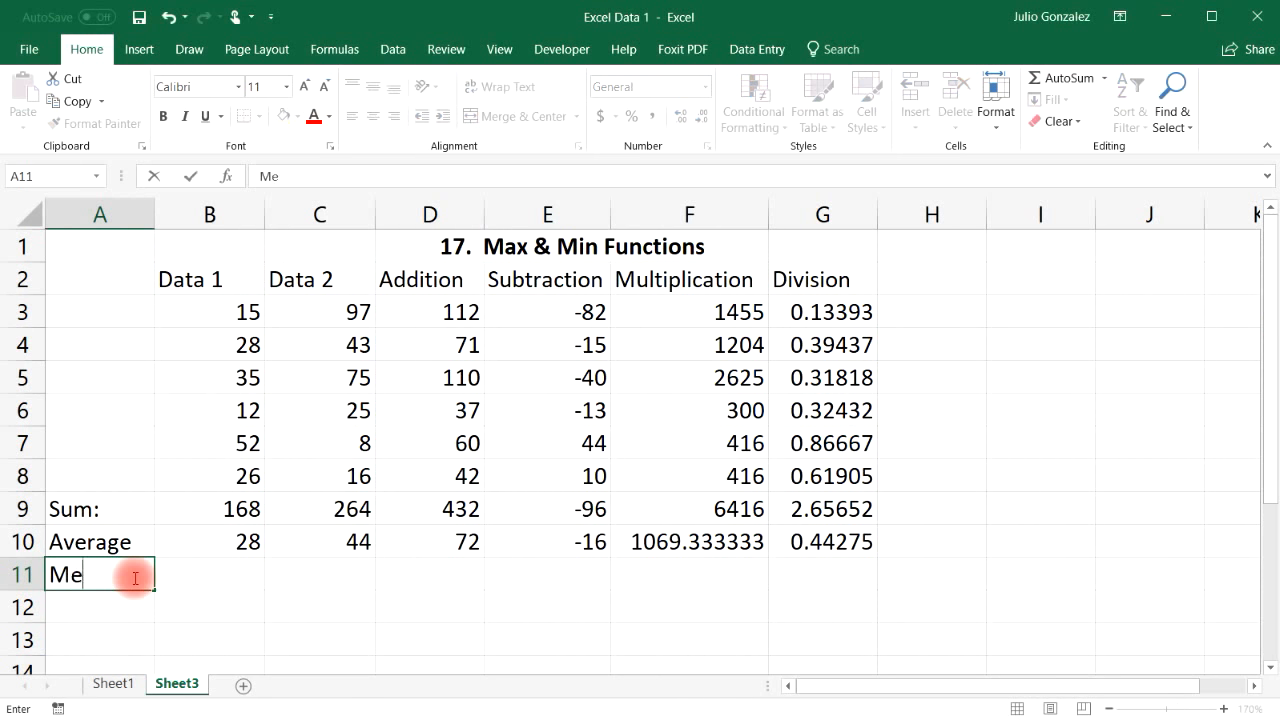
key("Return")
type("Mode:")
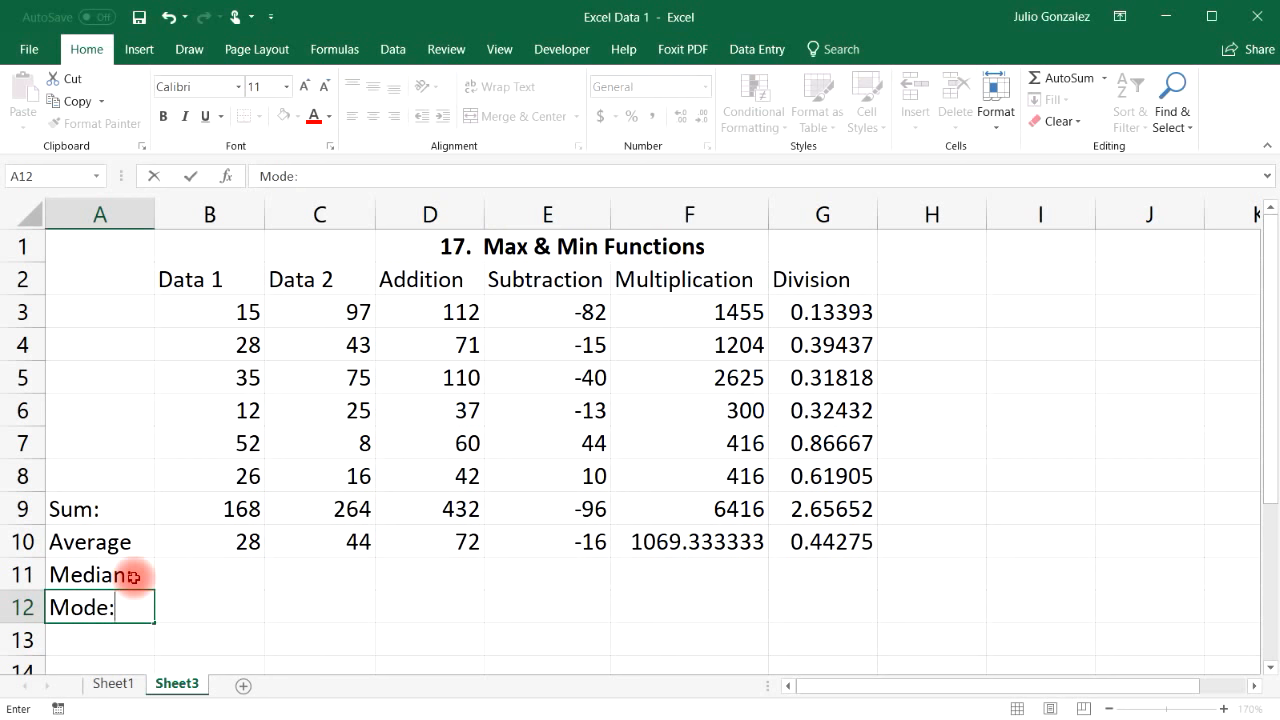
key("Return")
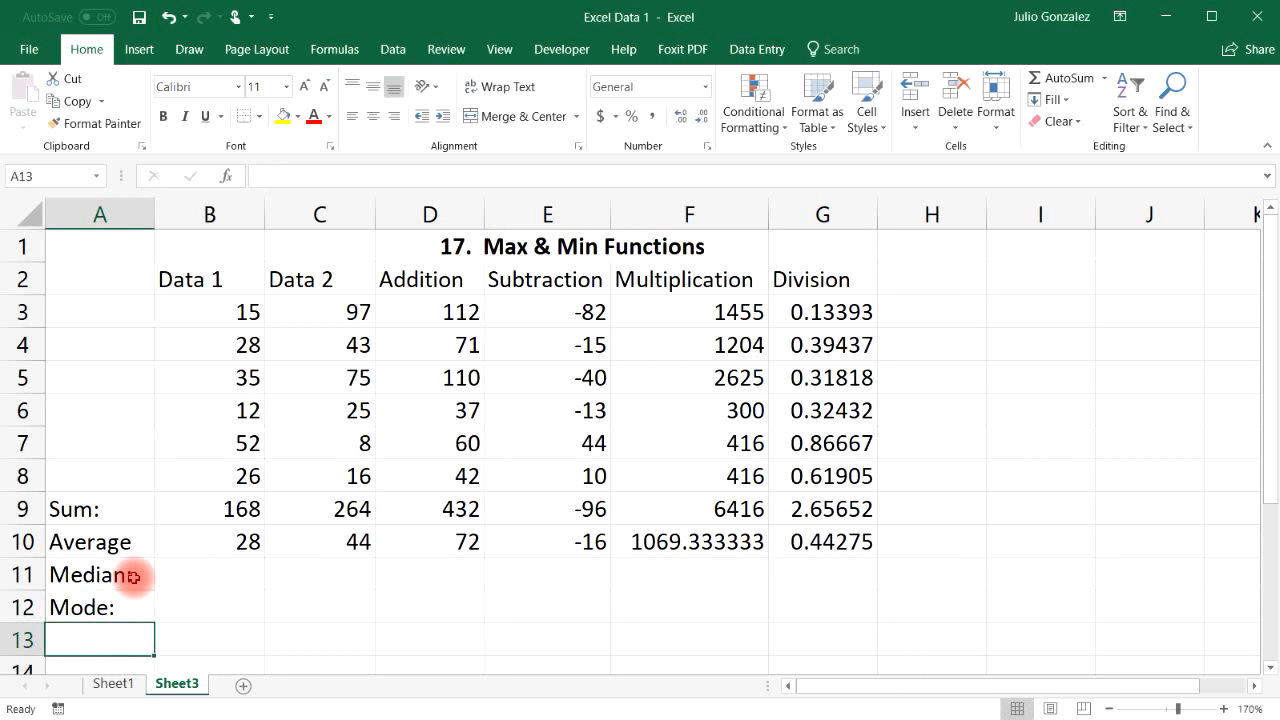
type("St")
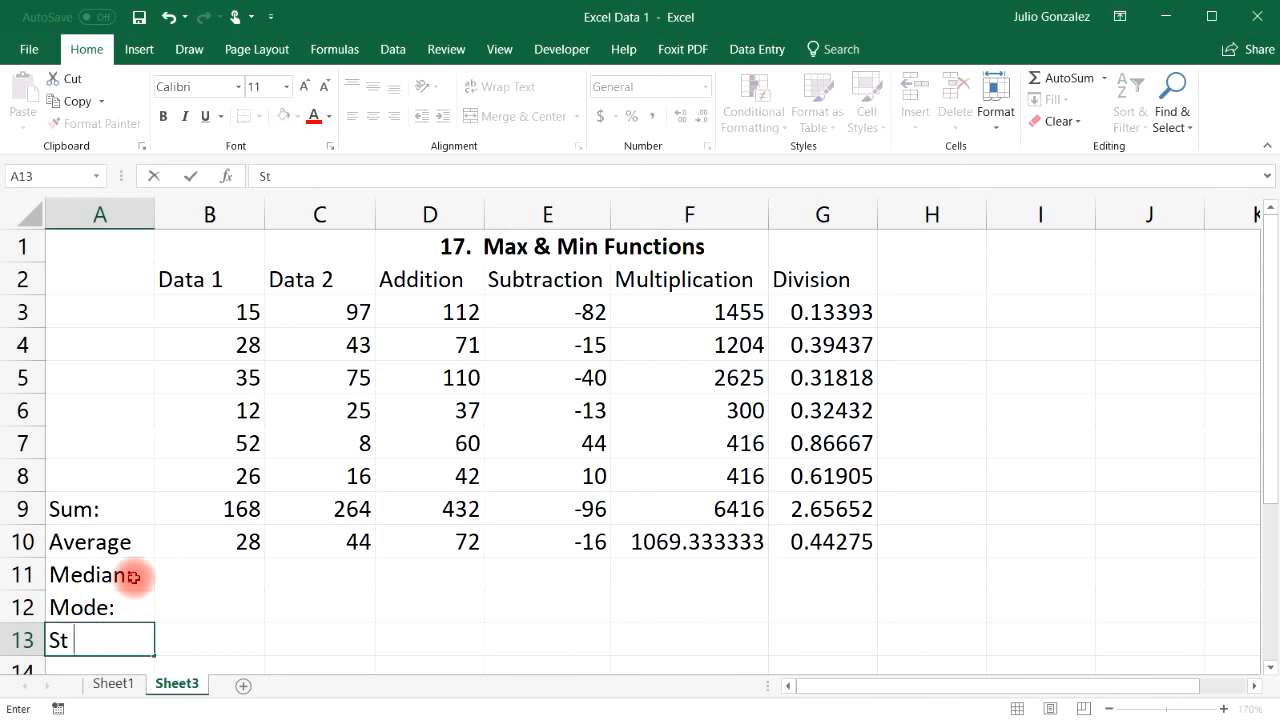
key("Right")
Step: Enter the formula =MEDIAN(B3:B8) in B11 for the Data 1 column
key("Up")
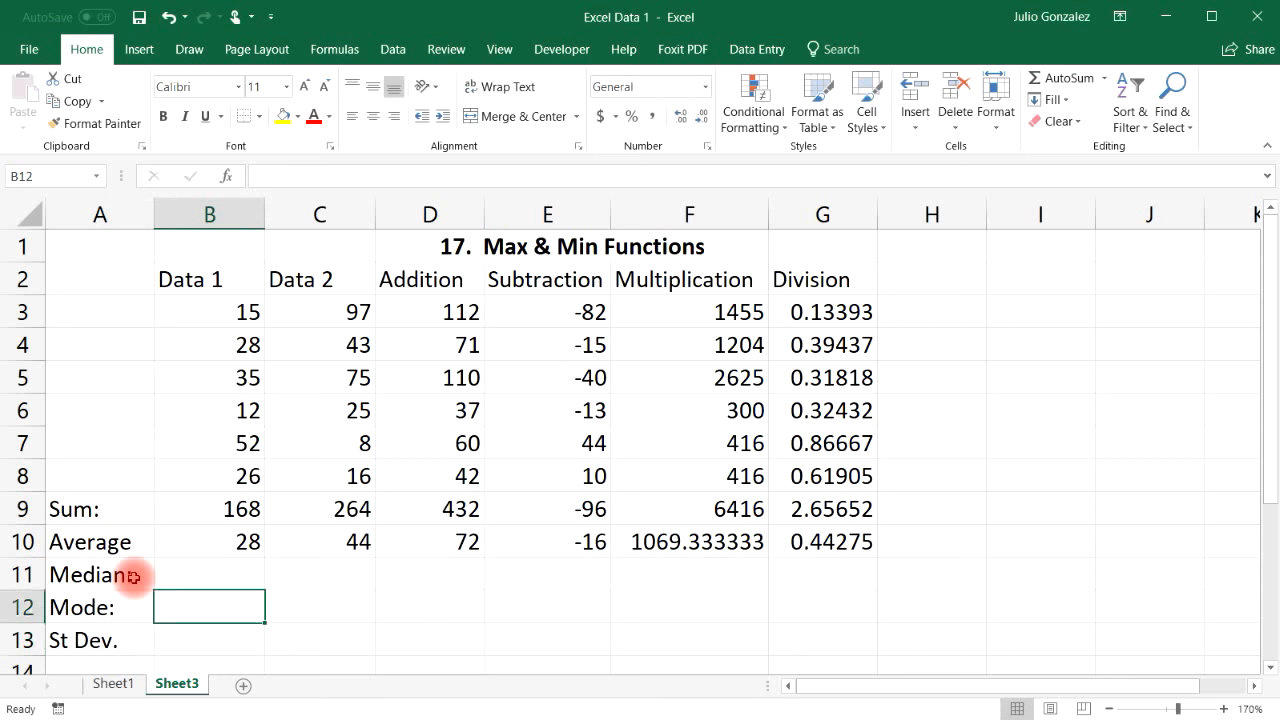
key("Up")
type("=med")
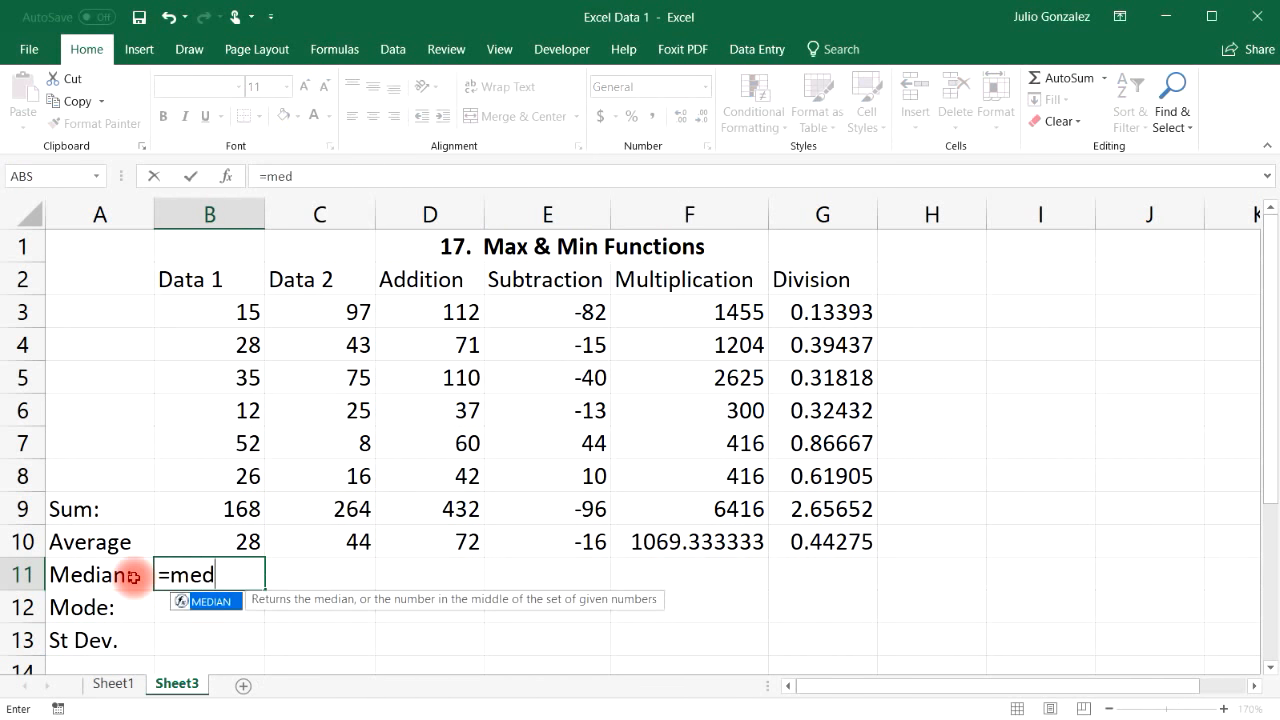
type("ian(")
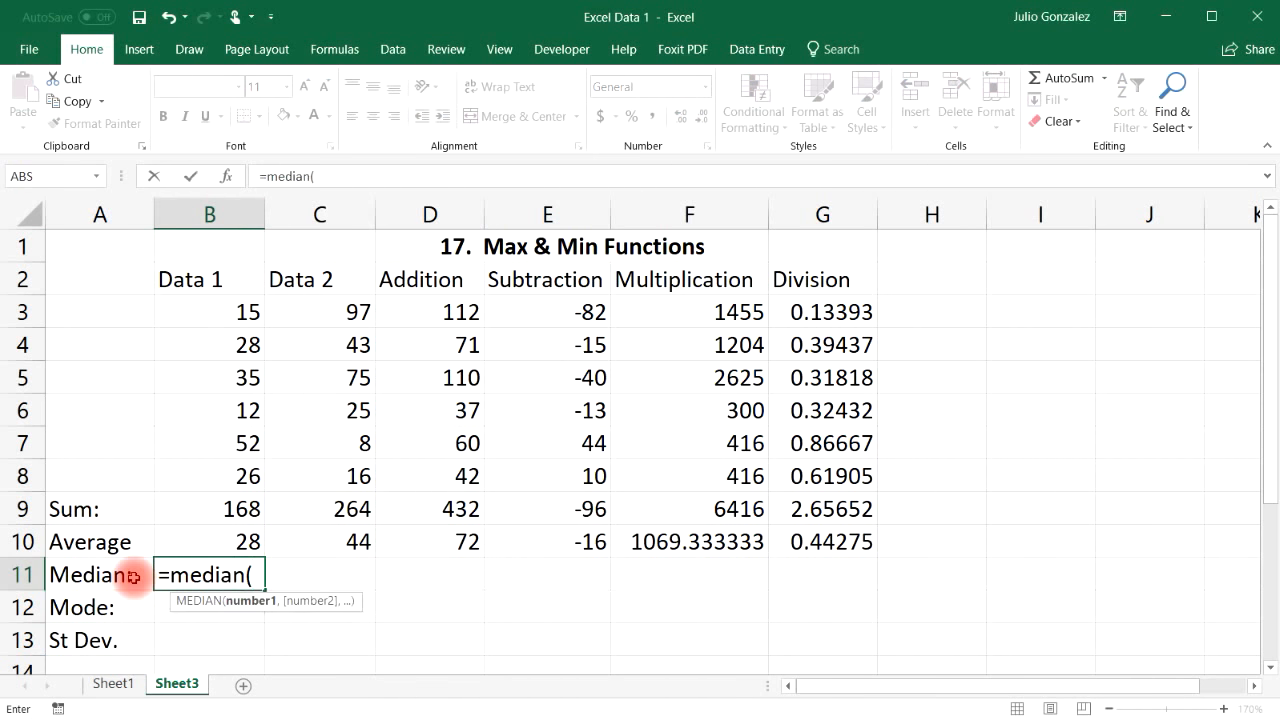
left_click_drag(234, 309, 270, 465)
key("Return")
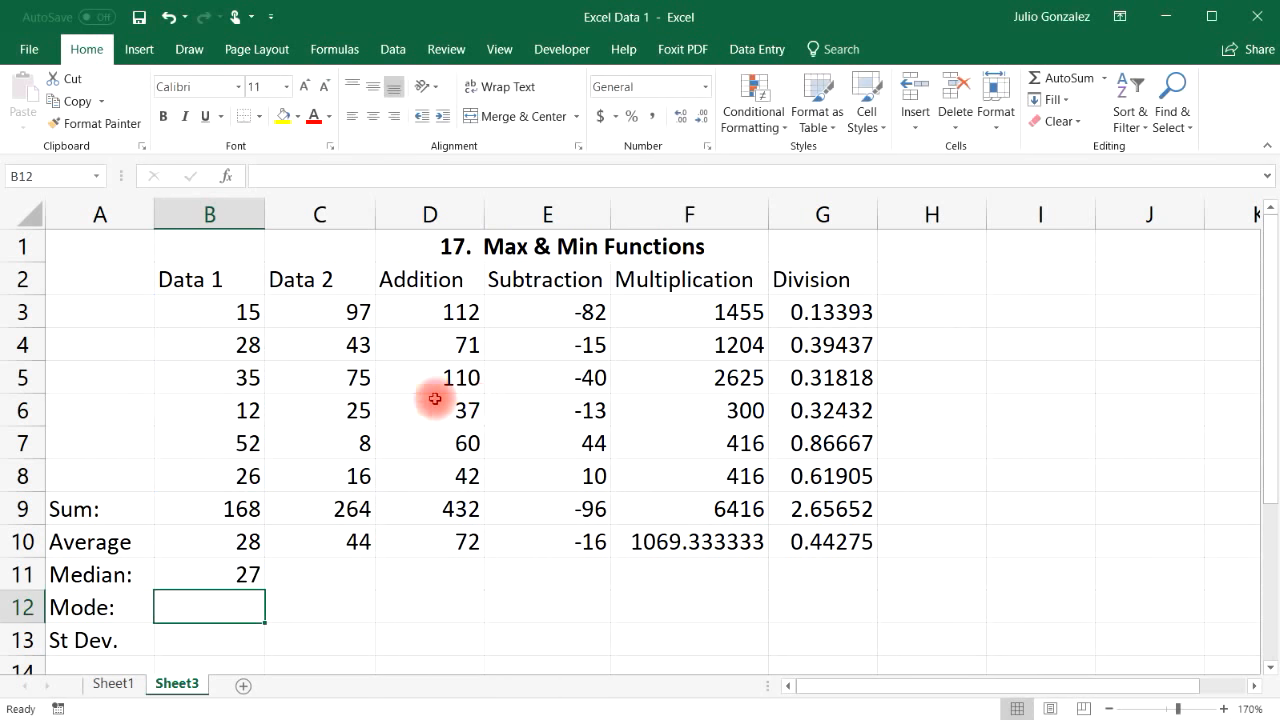
Step: Sort the Data 1 values in B3:B8 from smallest to largest, continuing with the current selection only
left_click_drag(234, 314, 247, 475)
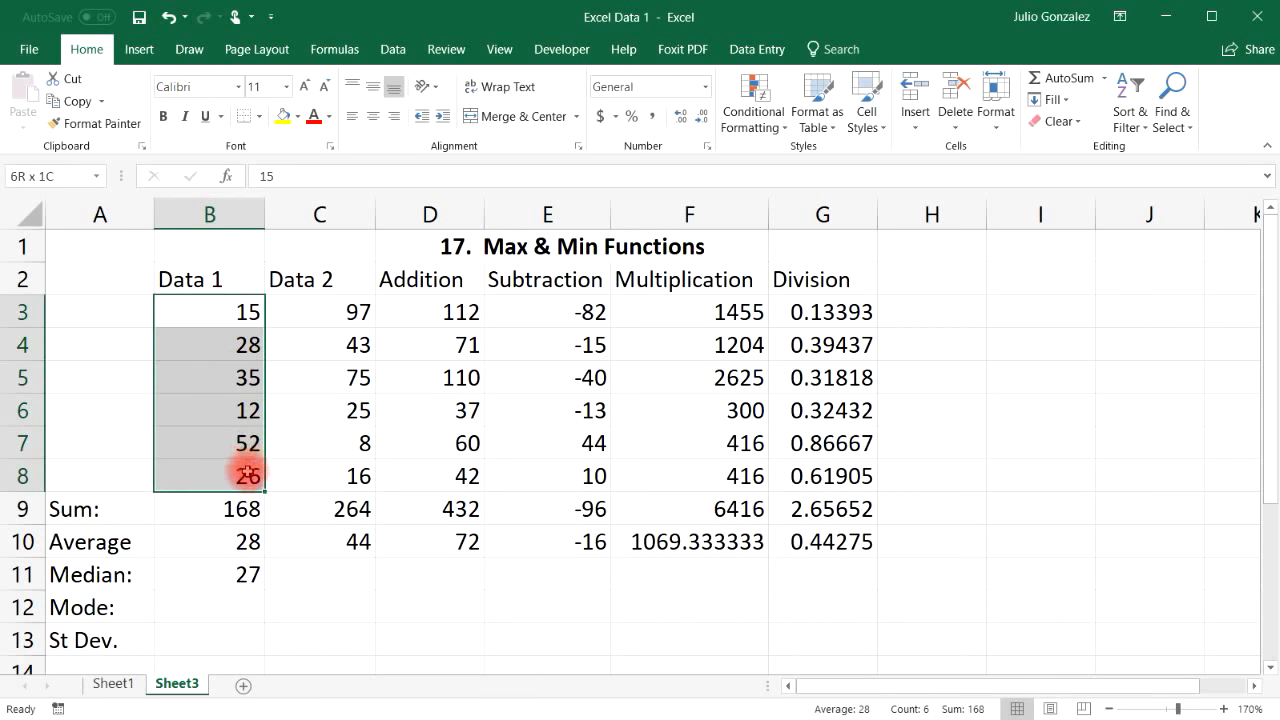
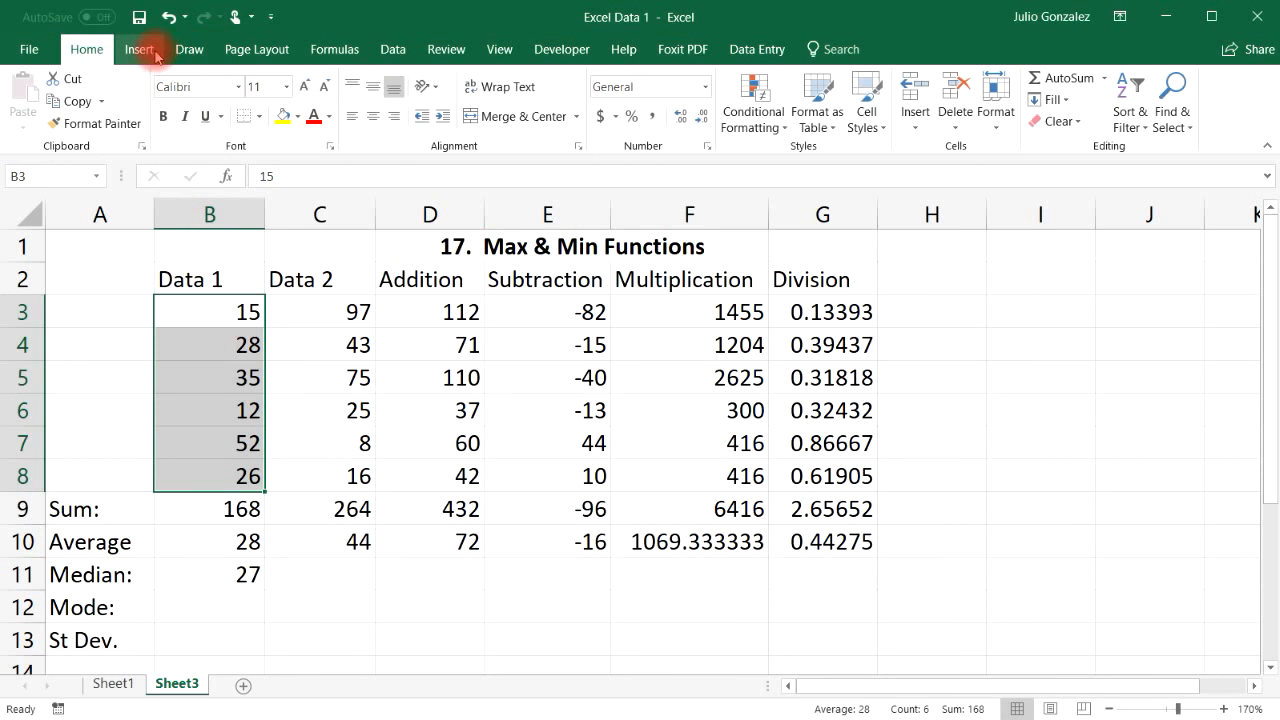
left_click(1136, 128)
left_click(1145, 150)
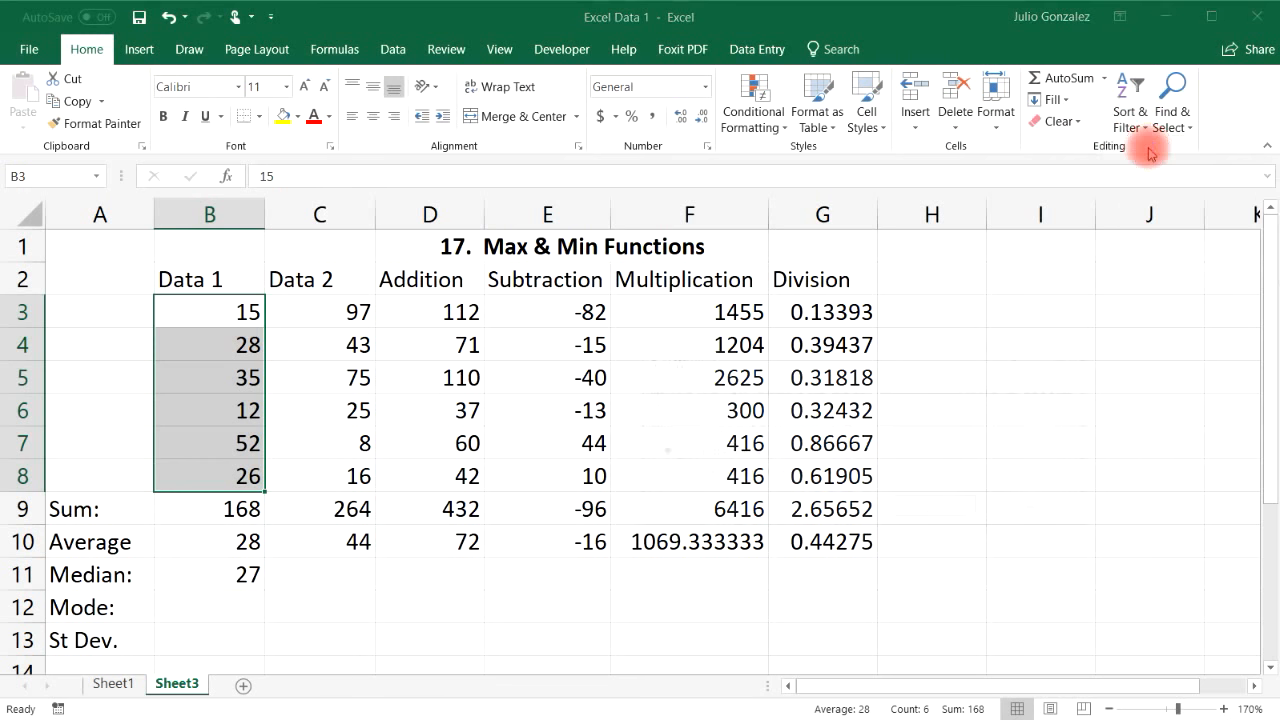
left_click(660, 472)
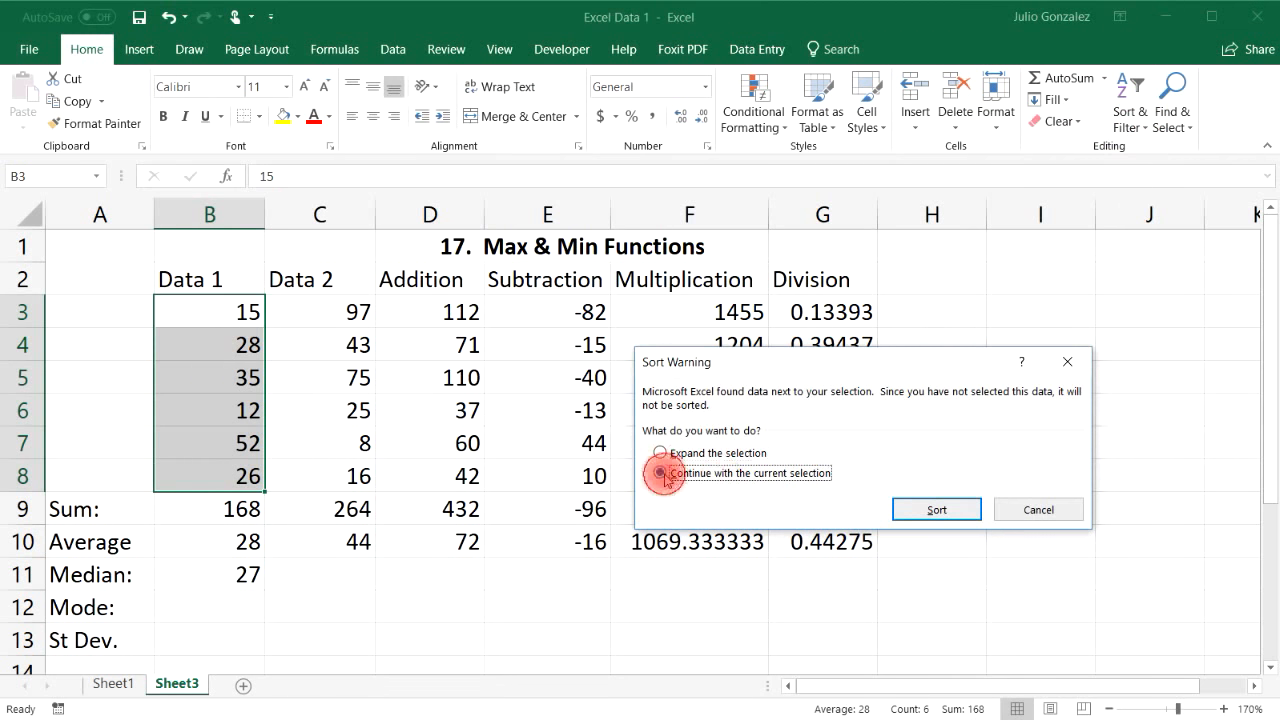
left_click(924, 509)
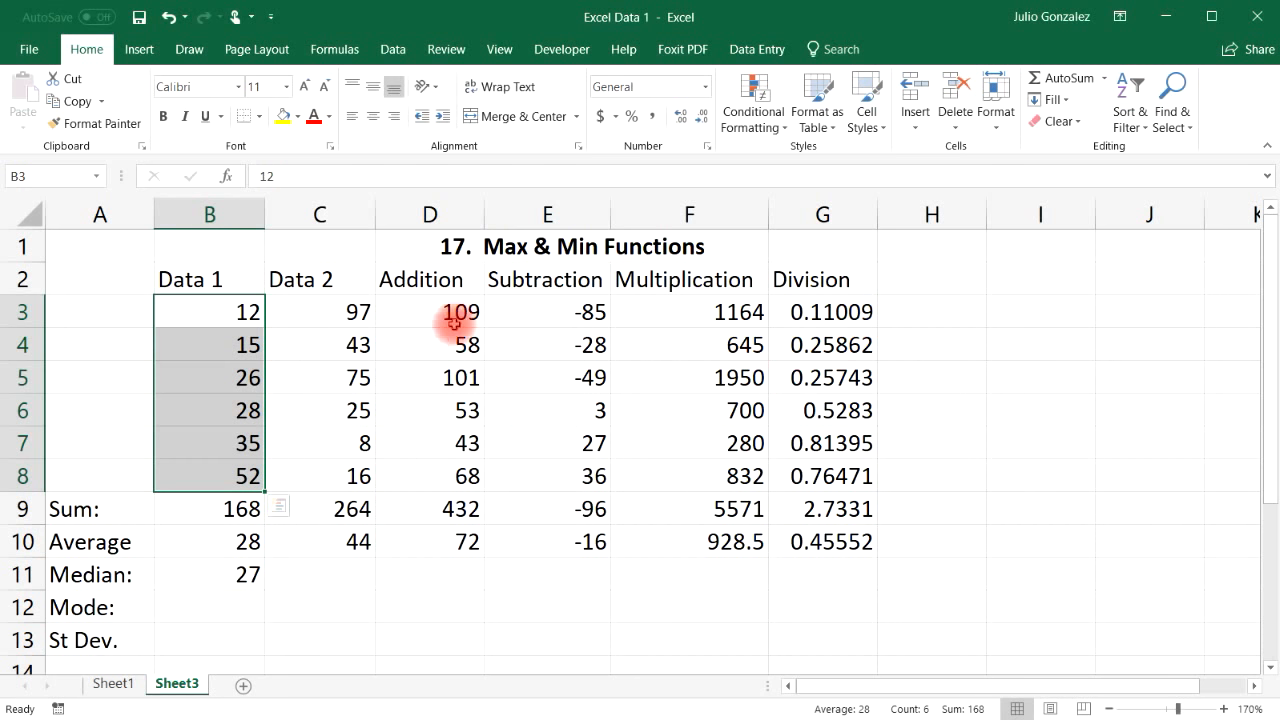
Step: Examine the recalculated columns, the sorted Data 1 values and their two middle numbers against the median in B11
left_click_drag(452, 312, 717, 484)
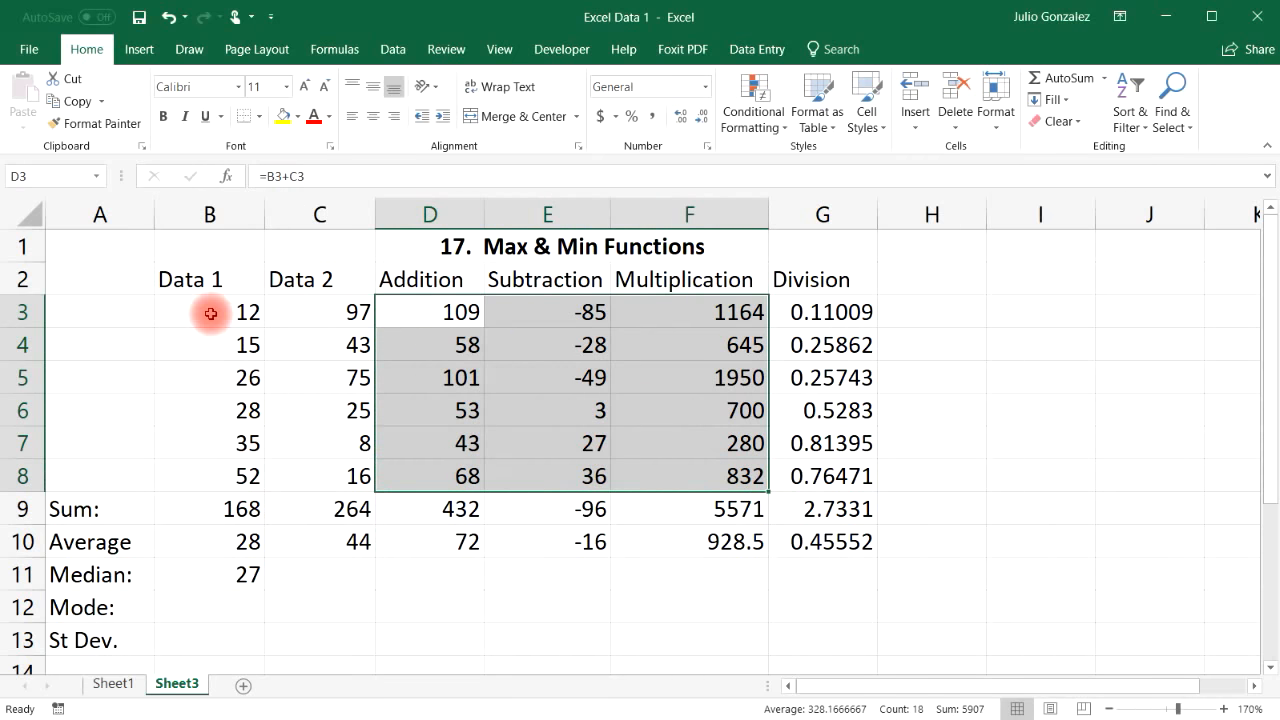
left_click(211, 313)
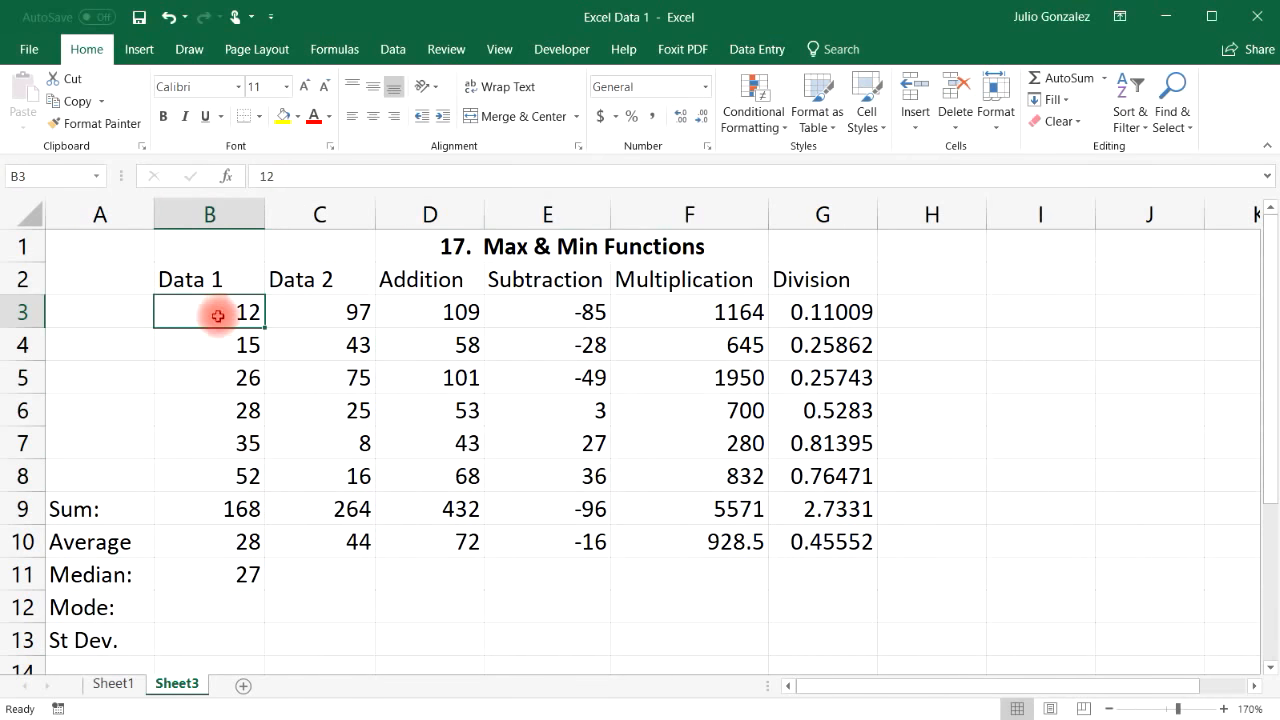
left_click(248, 377)
left_click_drag(248, 312, 240, 475)
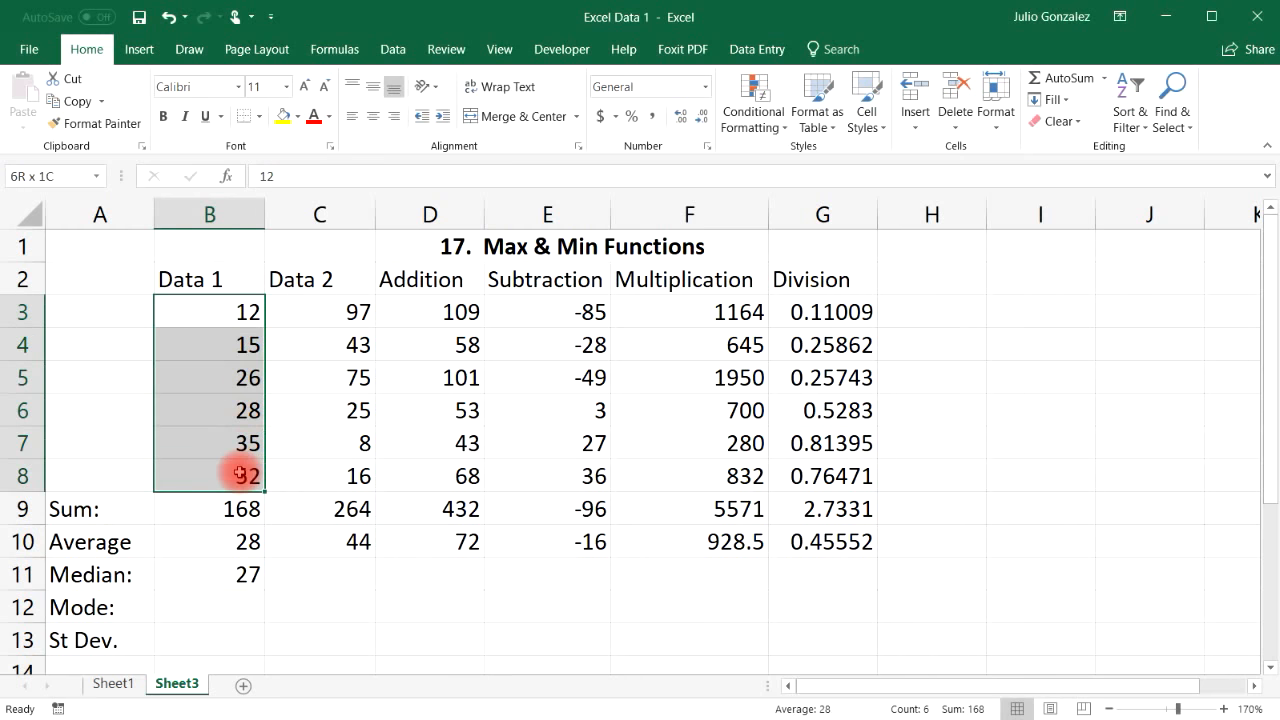
left_click(297, 388)
left_click_drag(249, 375, 248, 410)
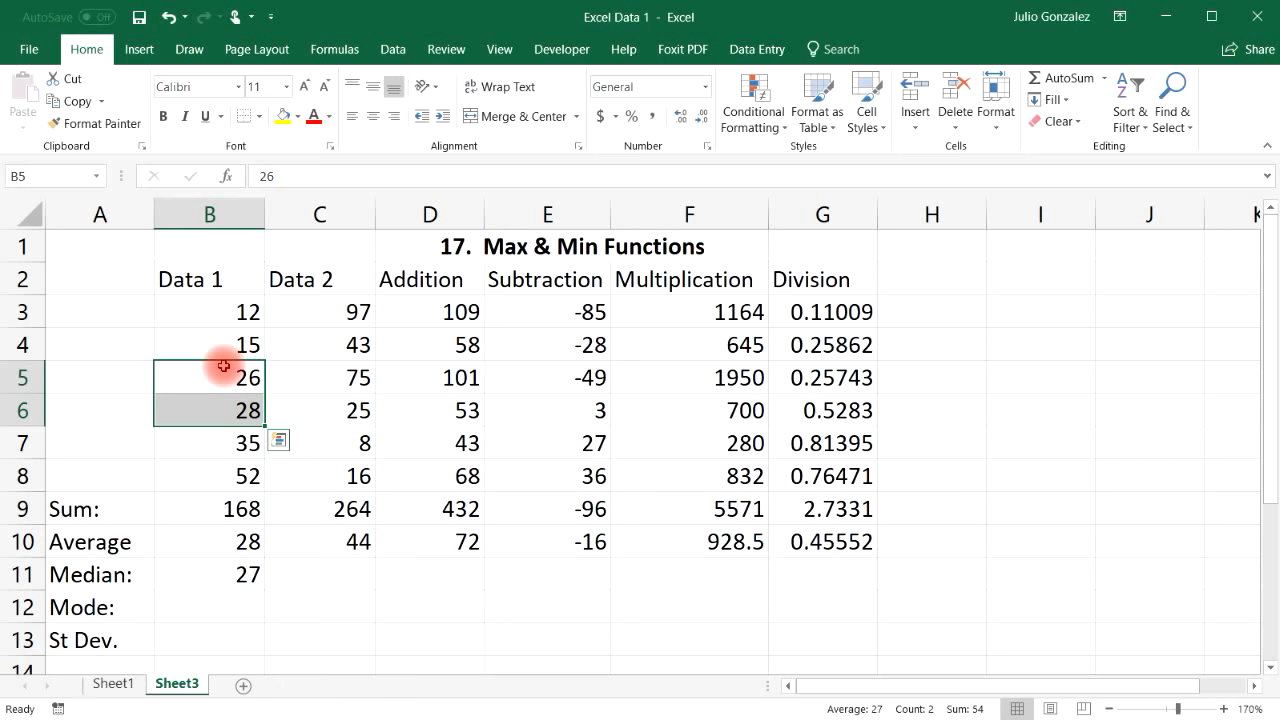
left_click(249, 572)
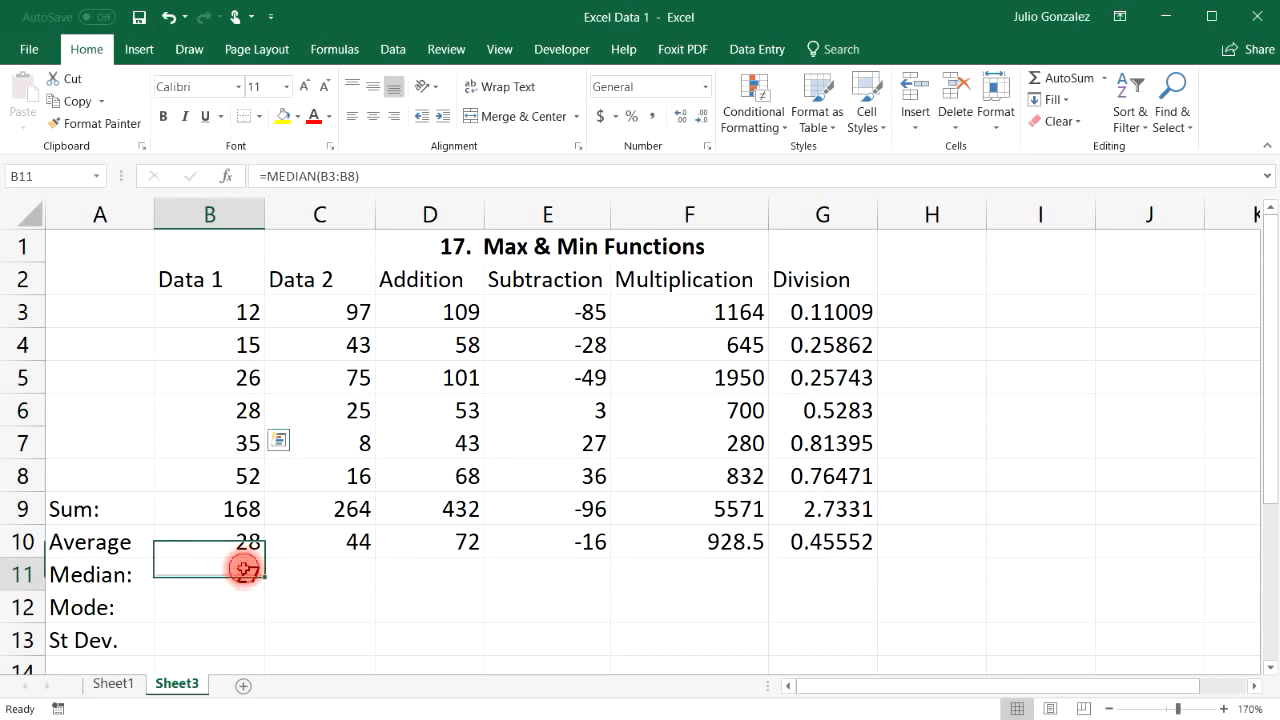
Step: Undo the sort of the Data 1 values and select the Mode cell B12
left_click(166, 16)
left_click(248, 601)
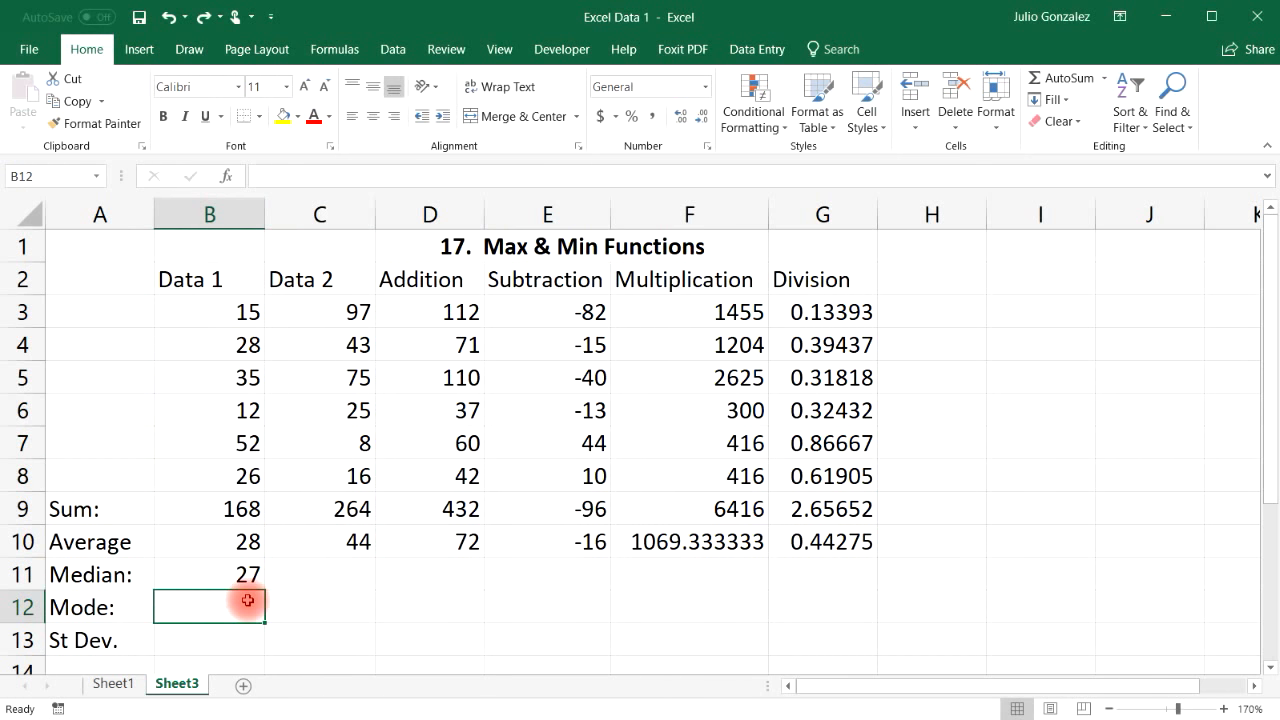
Step: Enter the sample numbers 15, 18, 12, 24, 15, 36, 42 and 15 down cells I3 to I10
left_click(1019, 321)
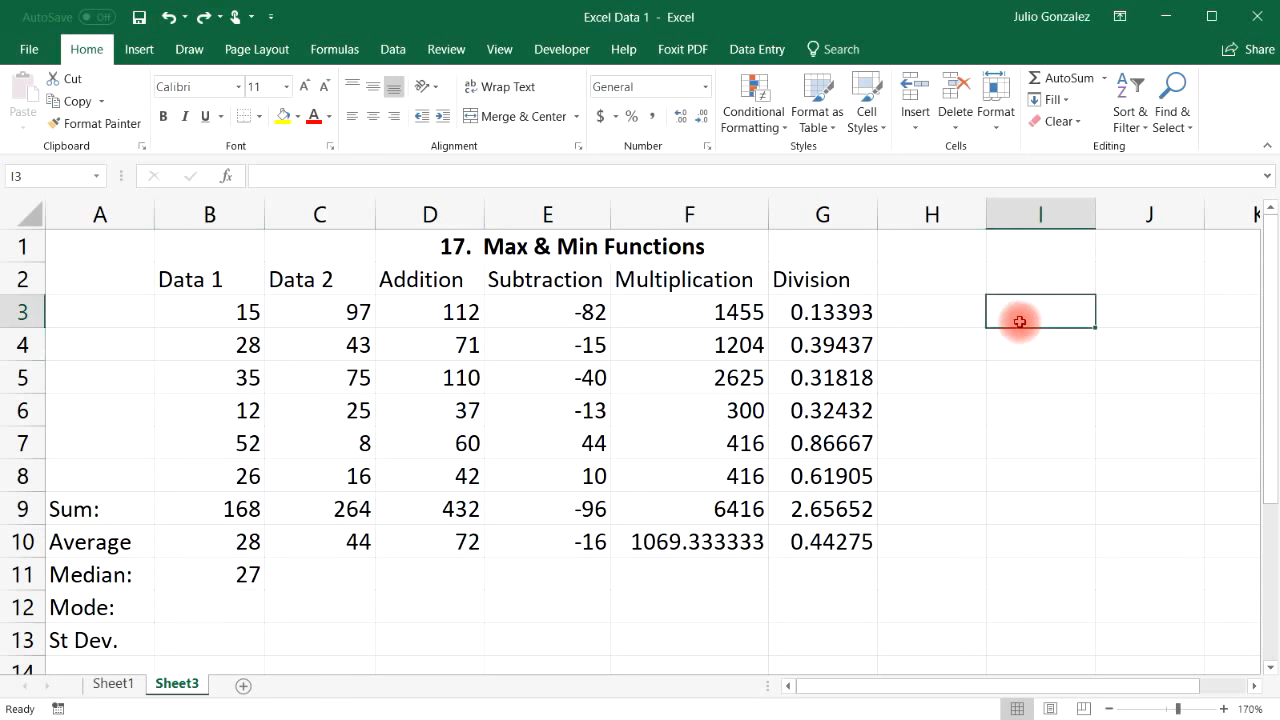
type("15")
key("Return")
type("18")
key("Return")
type("12")
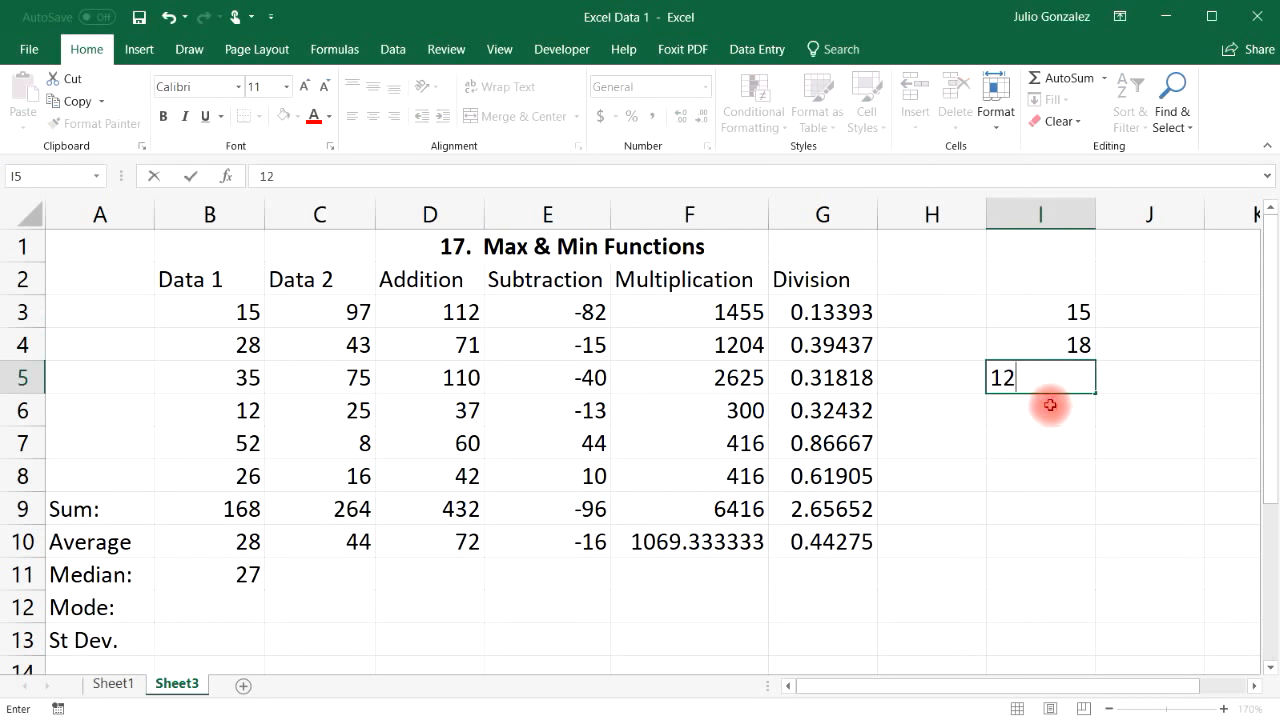
key("Return")
type("24")
key("Return")
type("15")
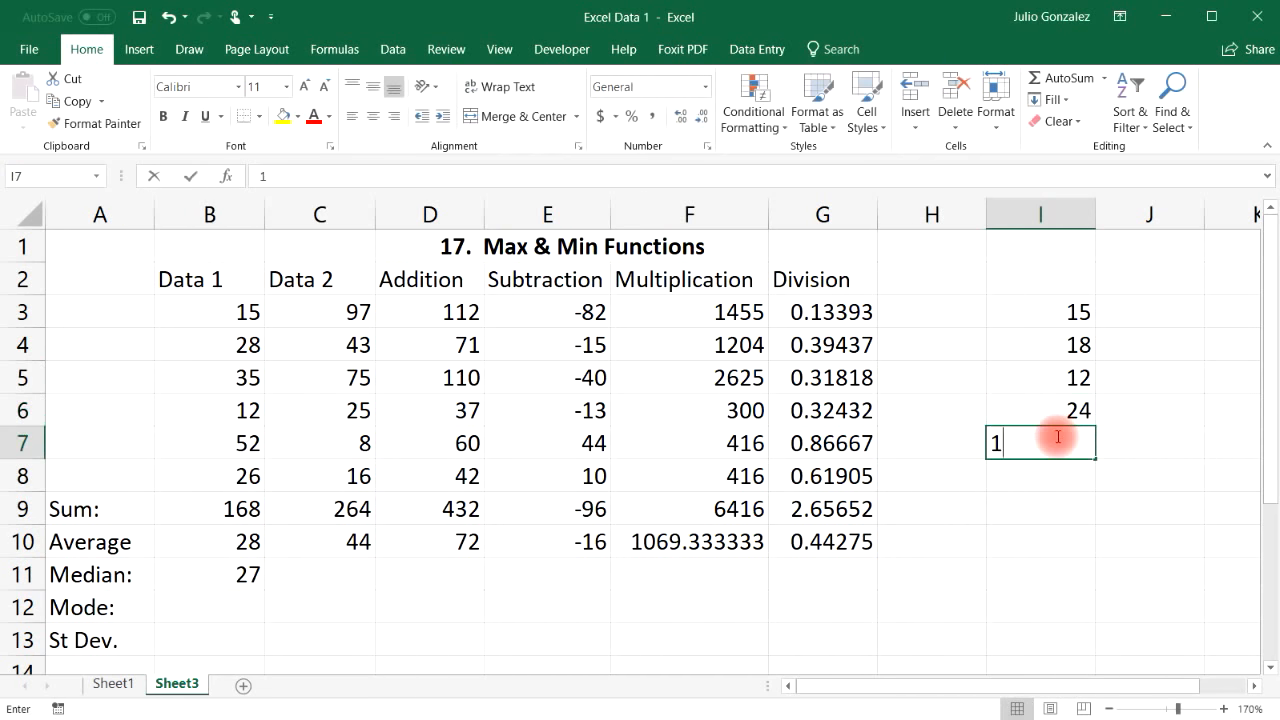
key("Return")
type("36")
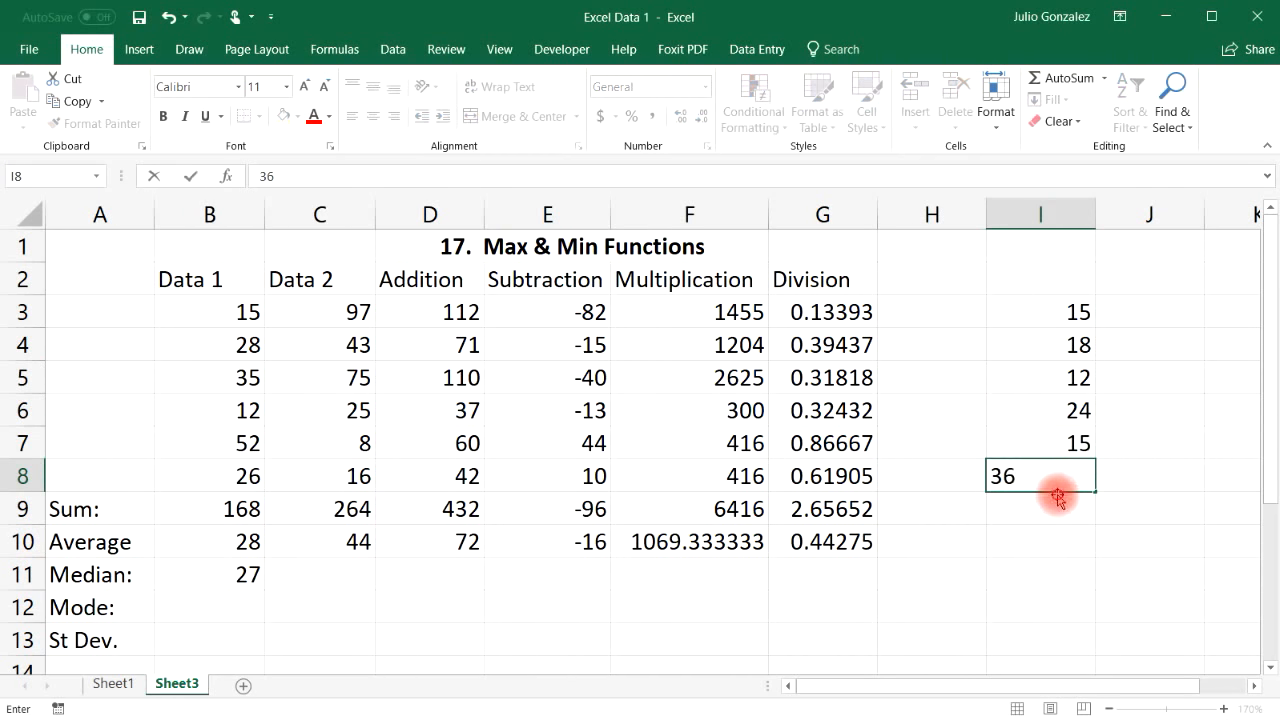
key("Return")
type("42")
key("Return")
type("15")
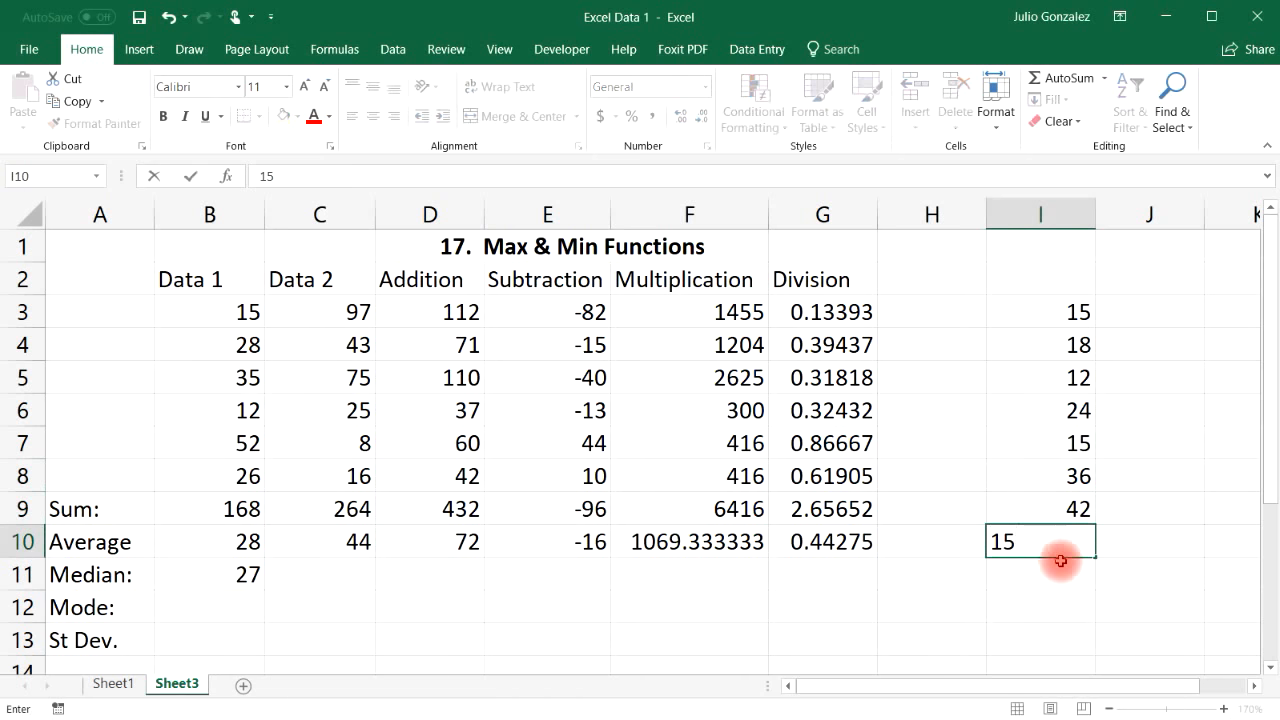
key("Return")
Step: Enter the formula =MODE(I3:I10) in I11, below the sample numbers
type("=mode(")
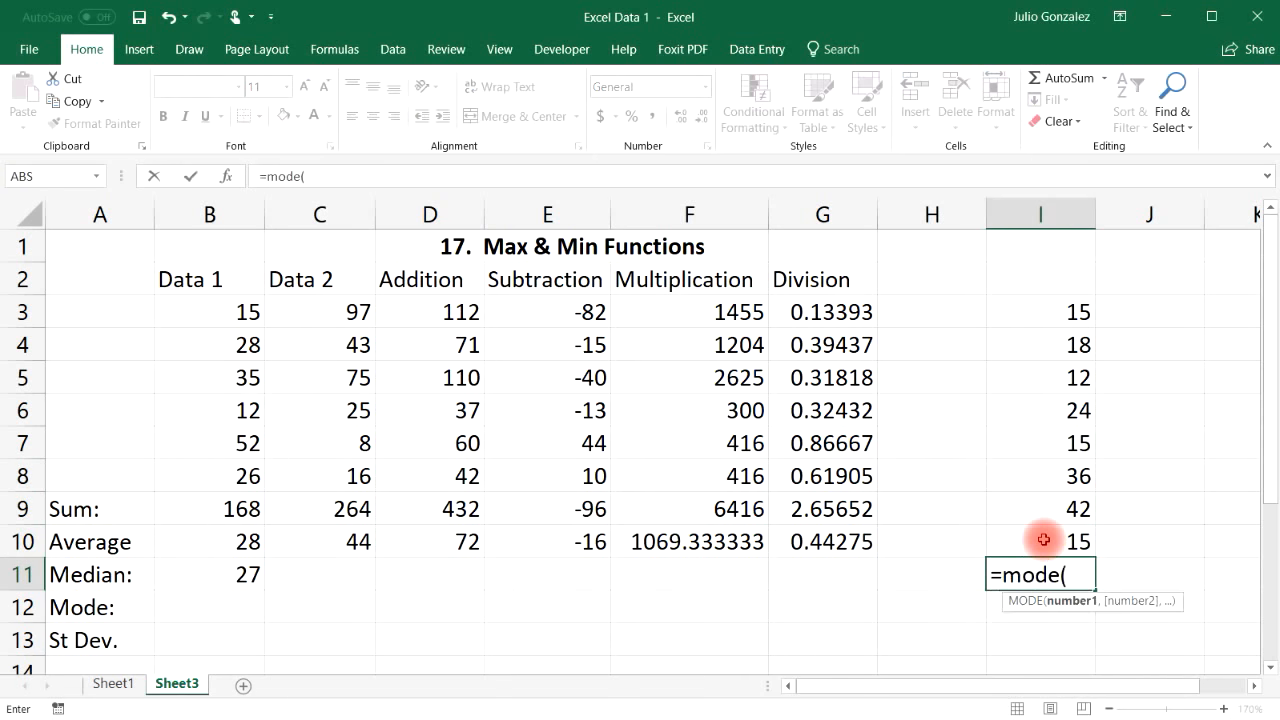
left_click_drag(1077, 309, 1078, 541)
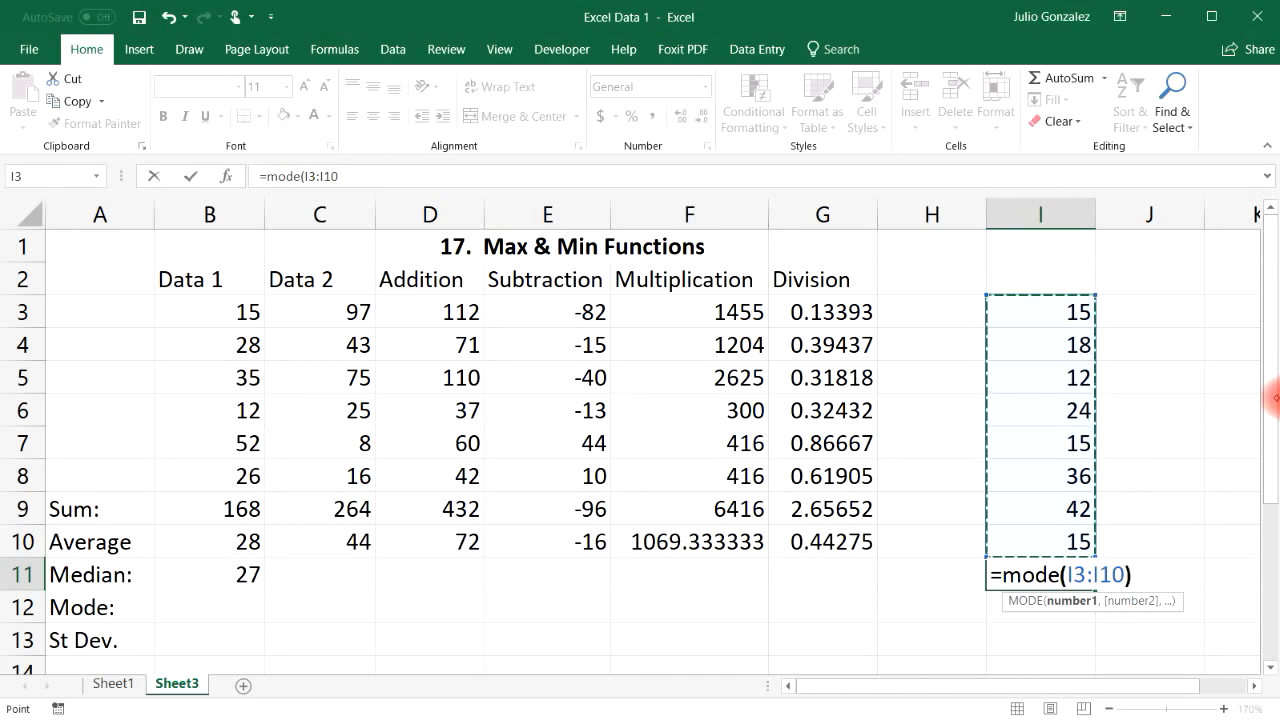
type(")")
key("Return")
Step: Clear the sample numbers and the mode formula from I3:I11
left_click_drag(1046, 320, 1072, 562)
key("Delete")
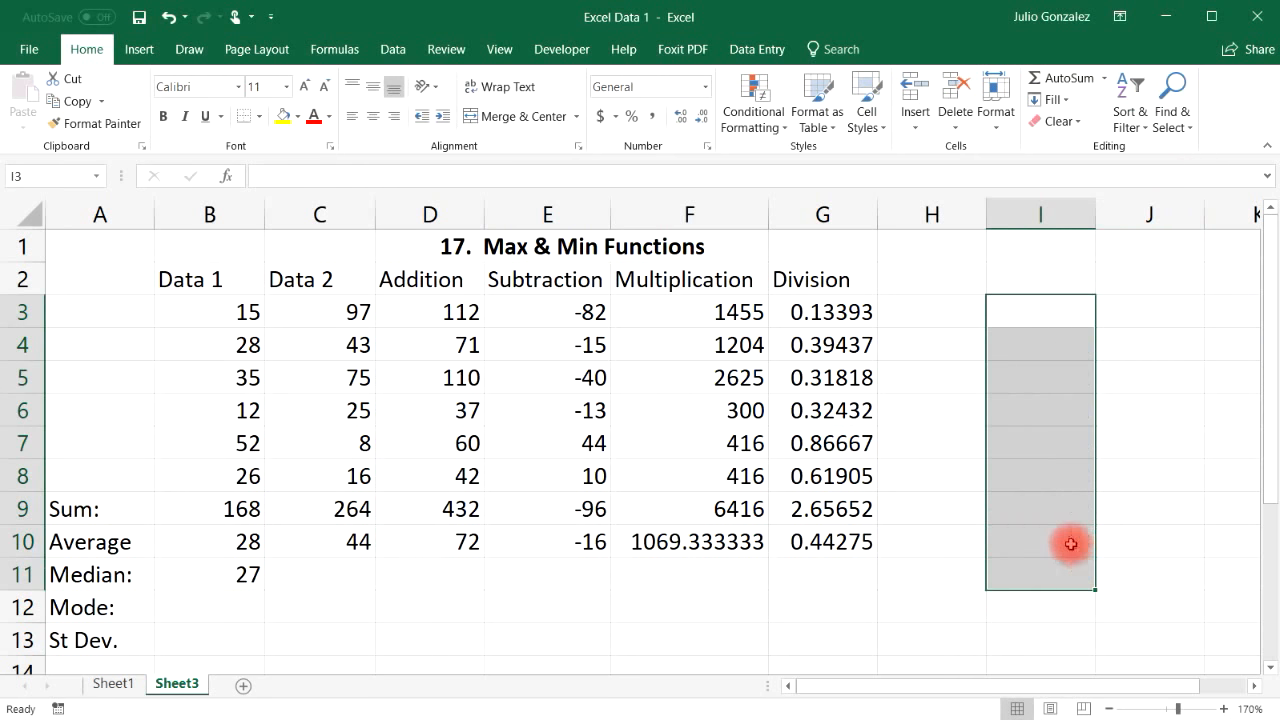
Step: Enter =STDEV.S(B3:B8) in B13 to calculate the sample standard deviation of the Data 1 values
left_click(234, 636)
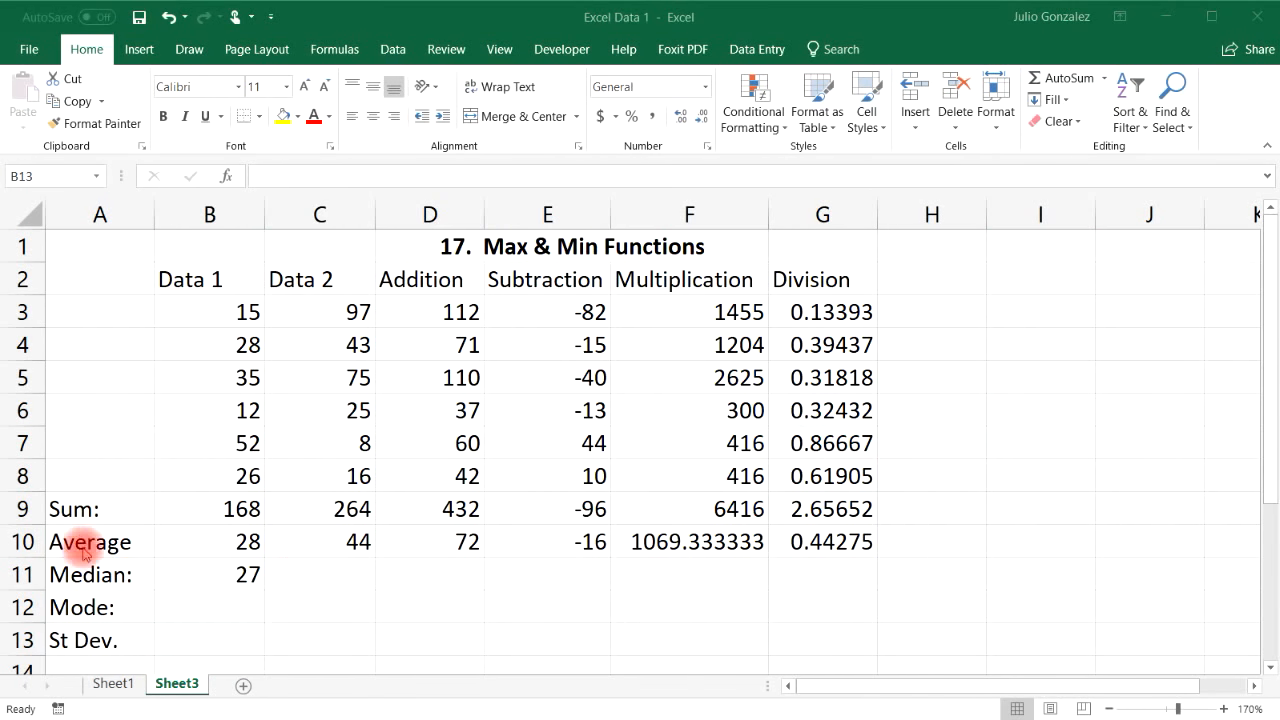
left_click(251, 634)
double_click(254, 634)
type("=stdev")
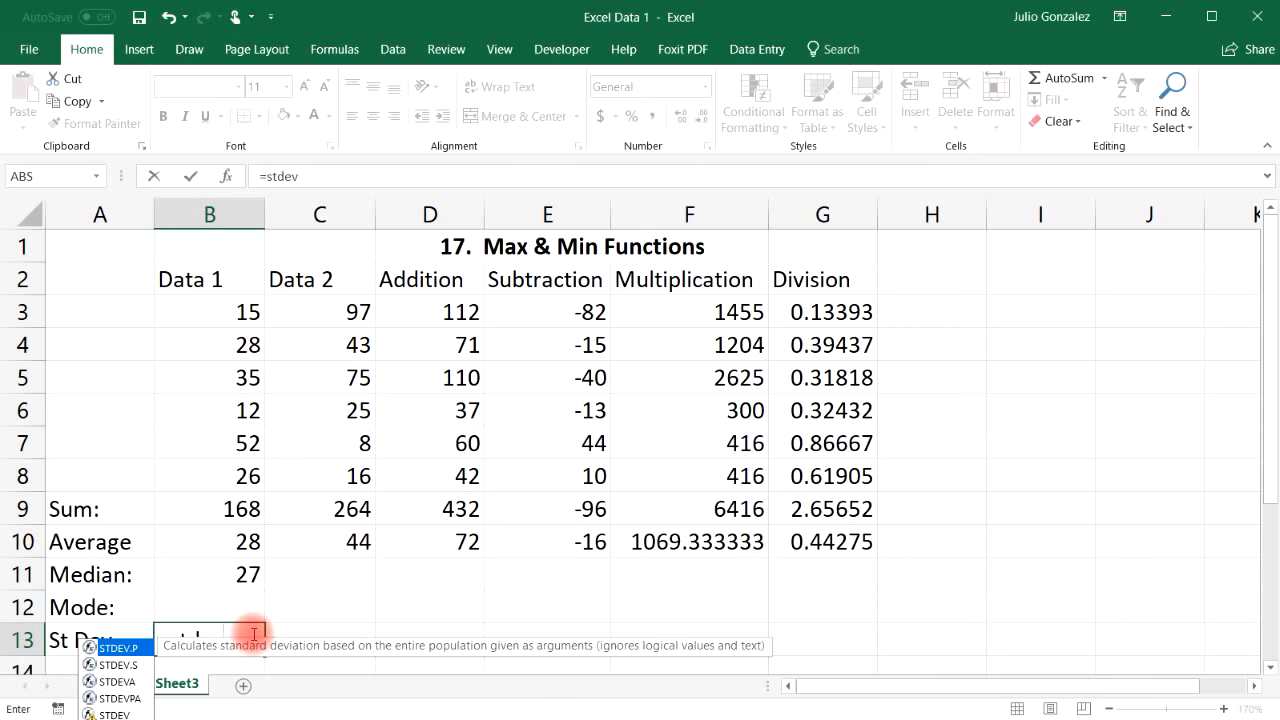
type(".s")
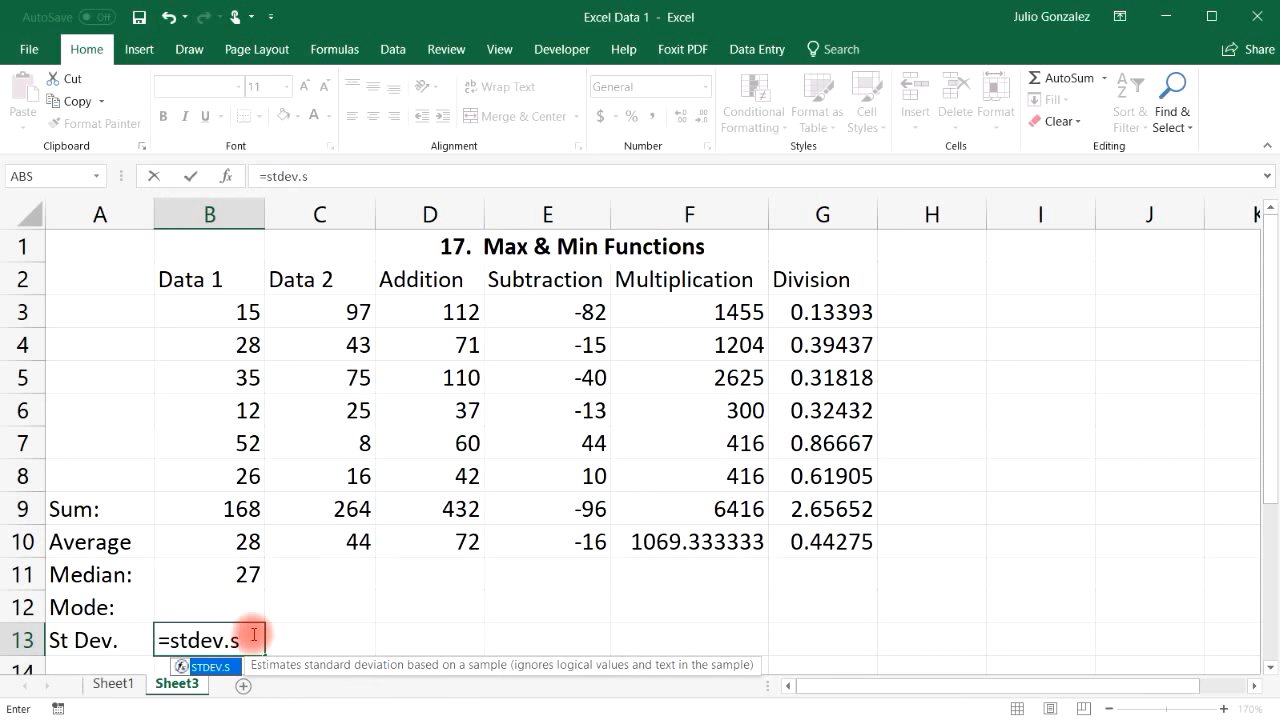
type("(")
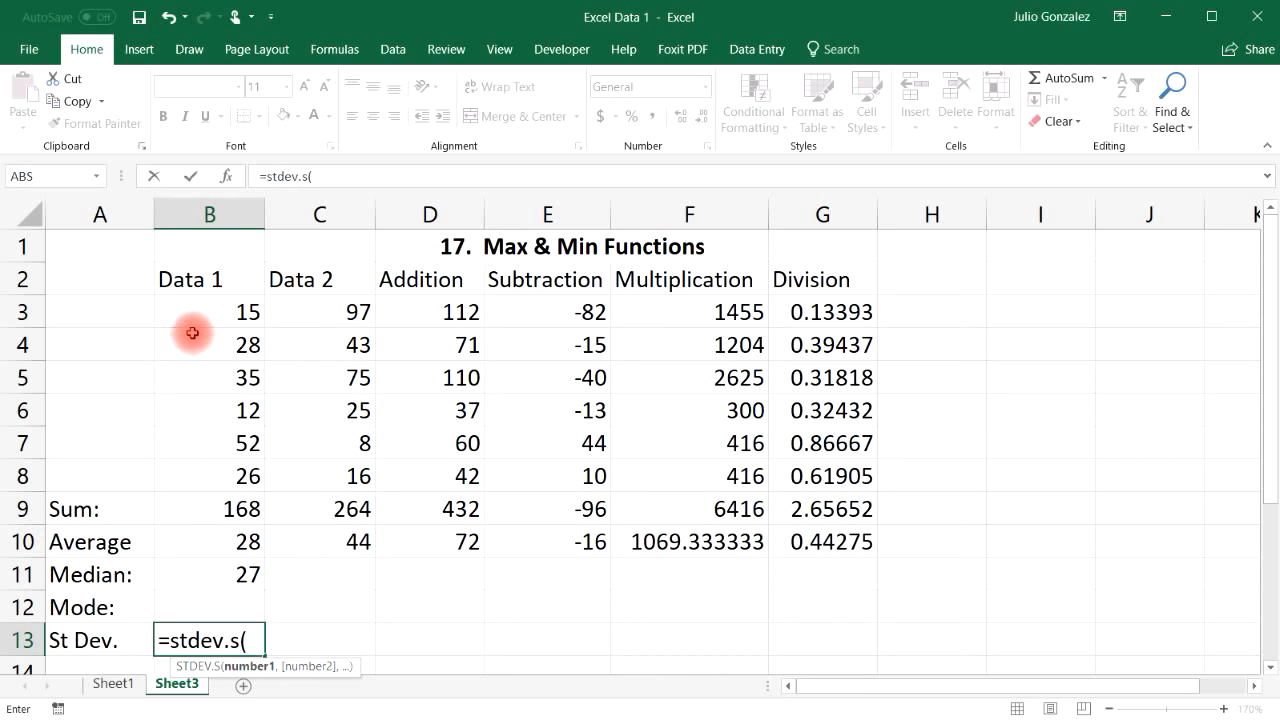
left_click_drag(209, 311, 218, 365)
left_click_drag(224, 478, 224, 478)
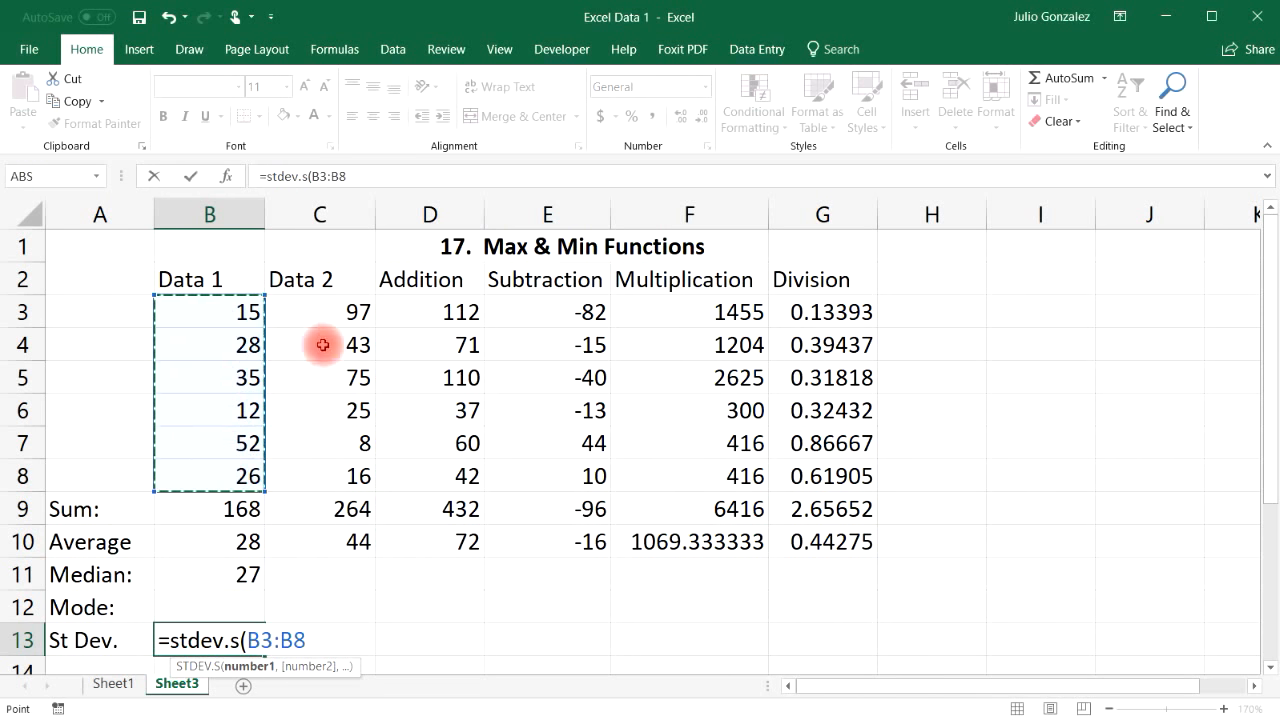
type(")")
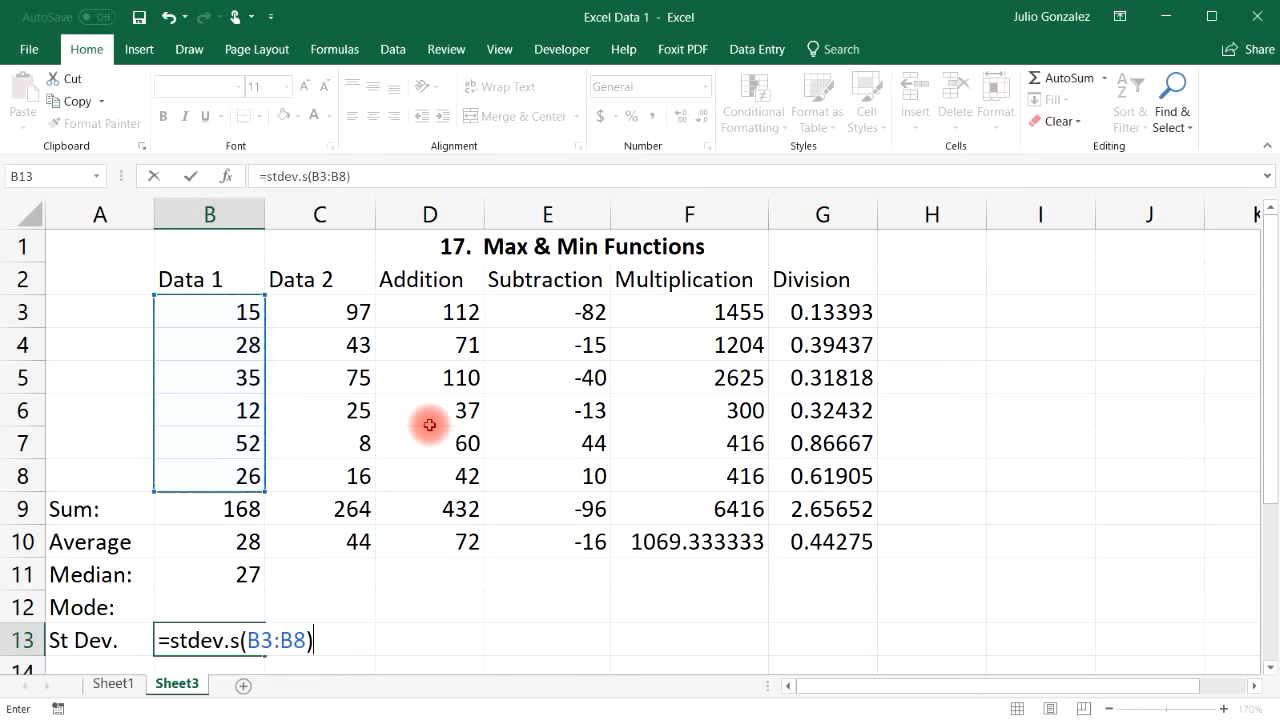
key("Return")
left_click_drag(248, 278, 249, 442)
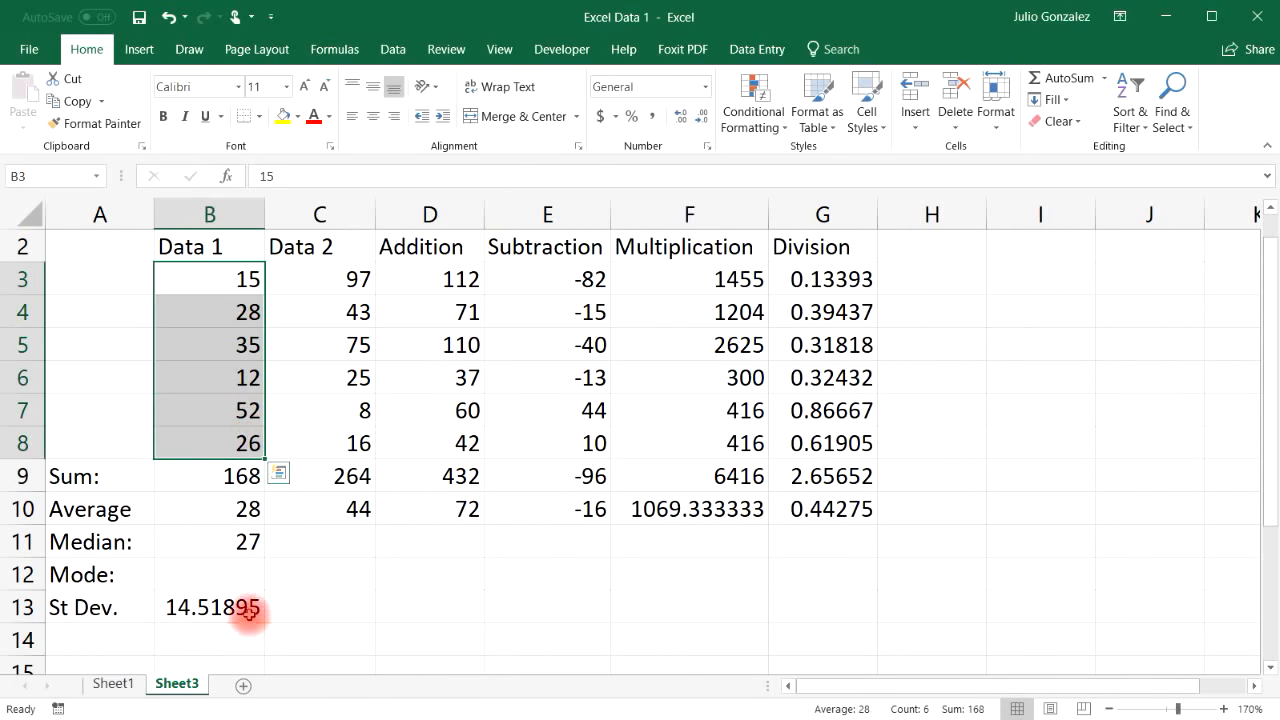
Step: Clear the Median, Mode and St Dev. labels in A11:A13 together with the results in B11 and B13
left_click(248, 610)
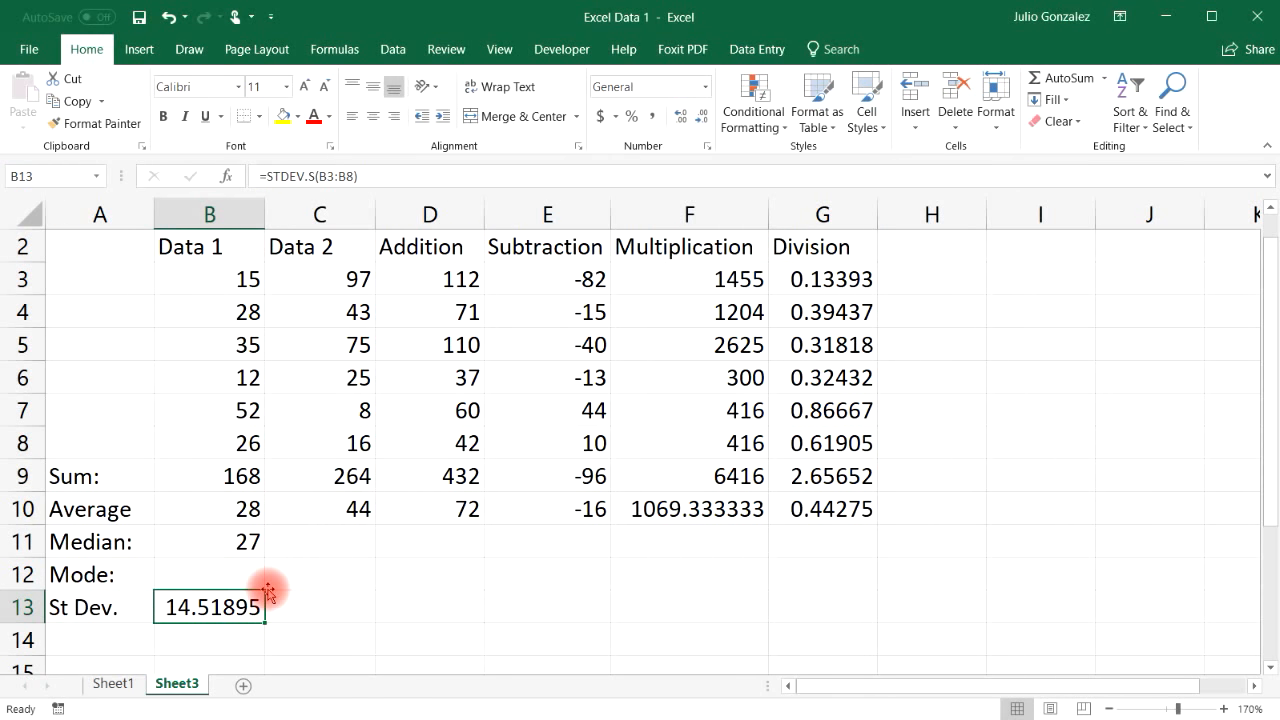
key("Delete")
left_click(119, 606)
key("Delete")
left_click(106, 575)
key("Delete")
left_click(94, 540)
key("Delete")
left_click(209, 540)
key("Delete")
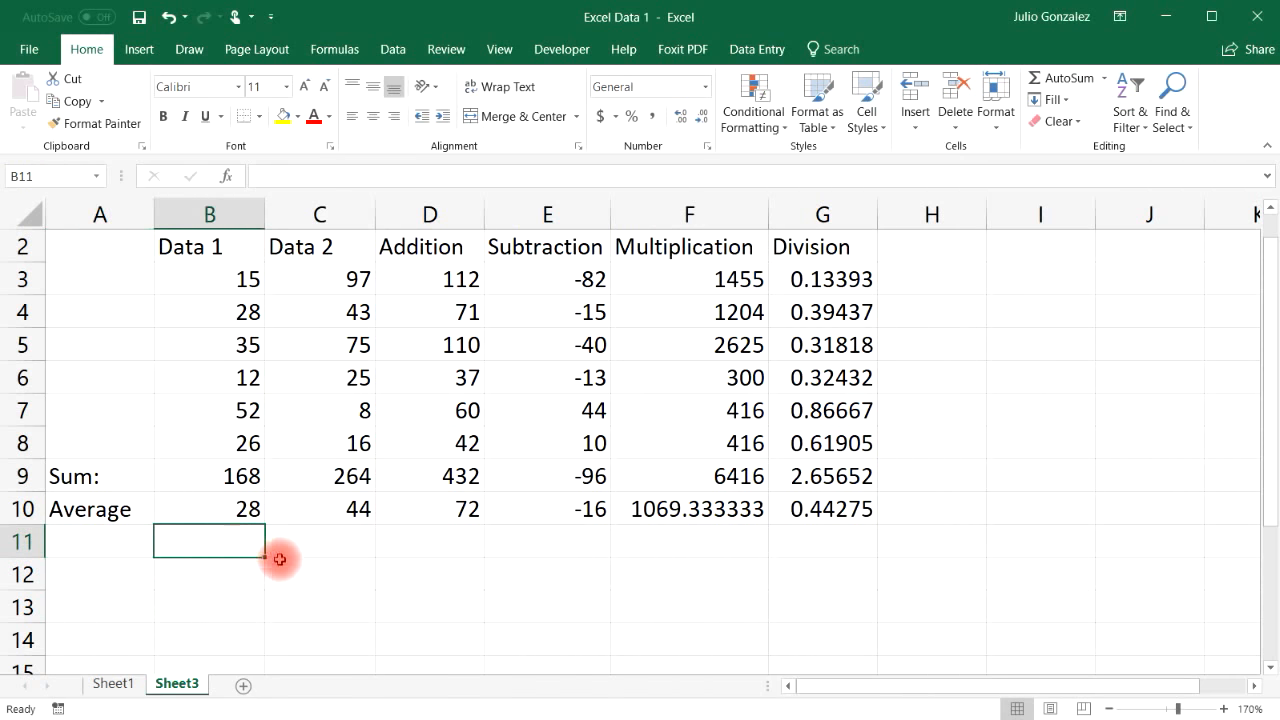
left_click(227, 586)
left_click_drag(1271, 392, 1271, 380)
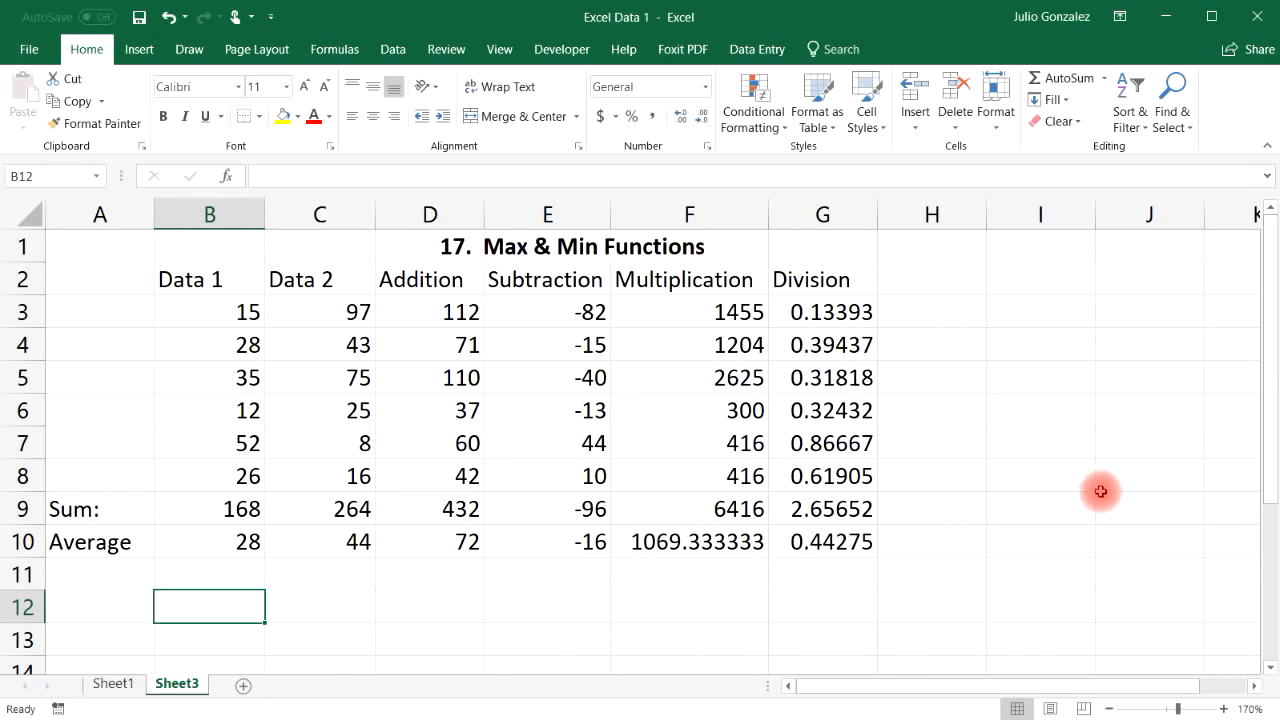
Step: Change the merged title in row 1 to "18. Show Formulas"
left_click(649, 246)
type("18.  Sho")
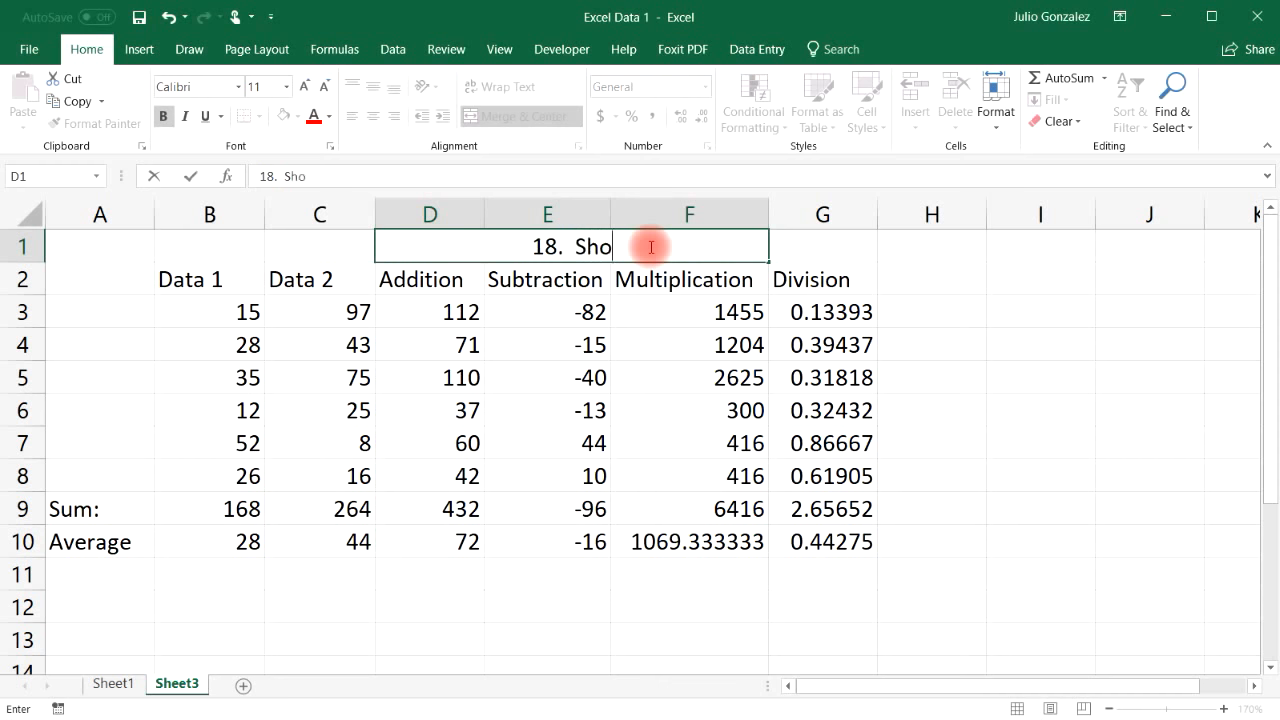
type("w Formulas")
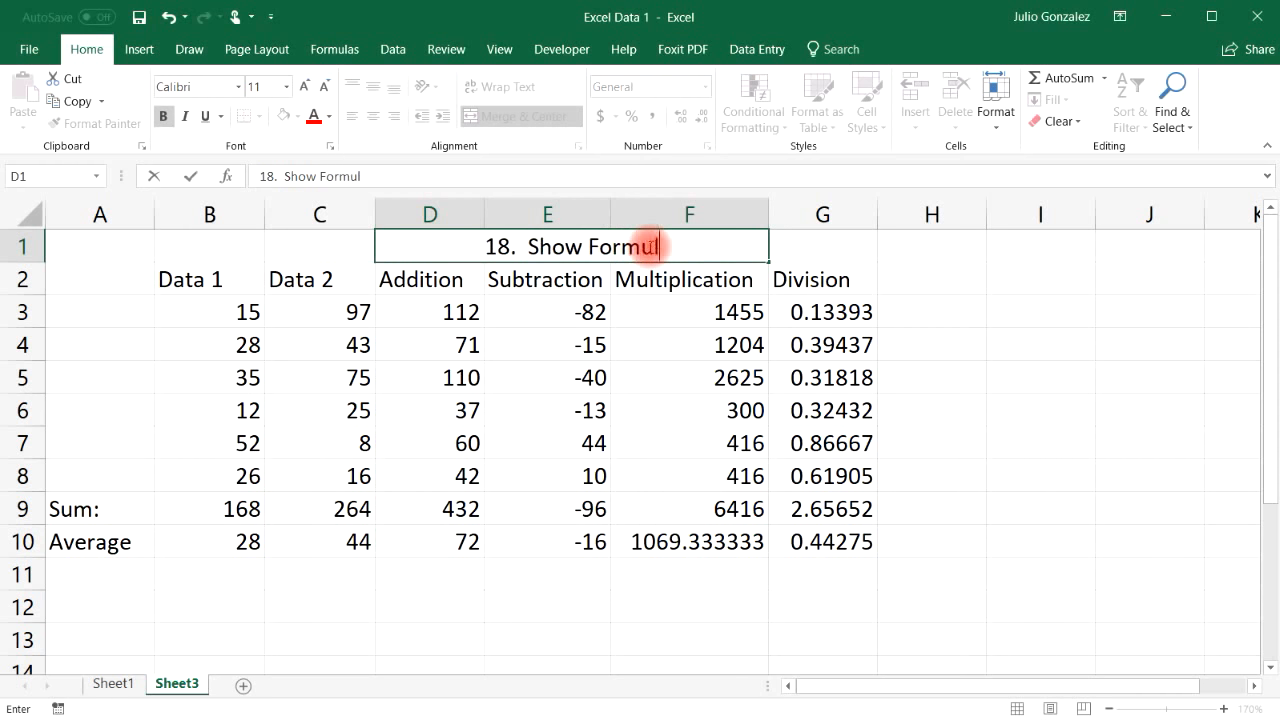
key("Return")
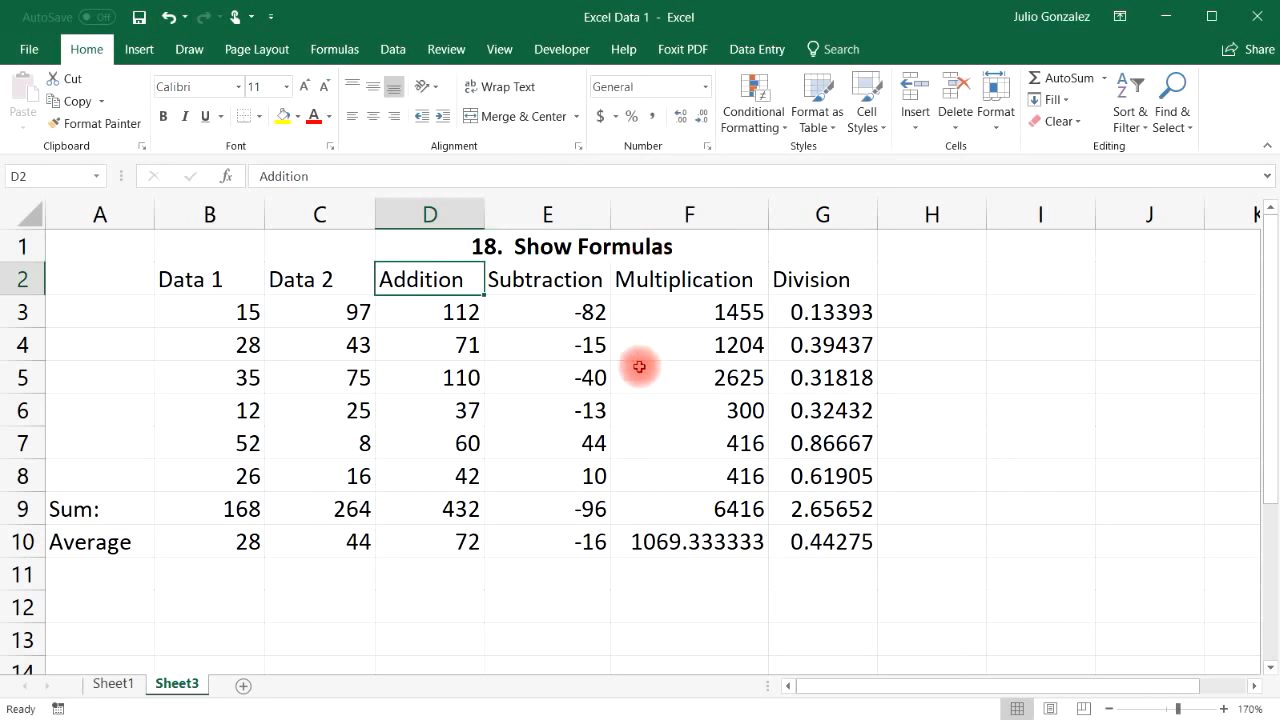
Step: Select the table A2:G10, display its formulas to review them across the columns, and switch back to the calculated values
left_click(108, 270)
left_click_drag(130, 294, 800, 543)
left_click(332, 50)
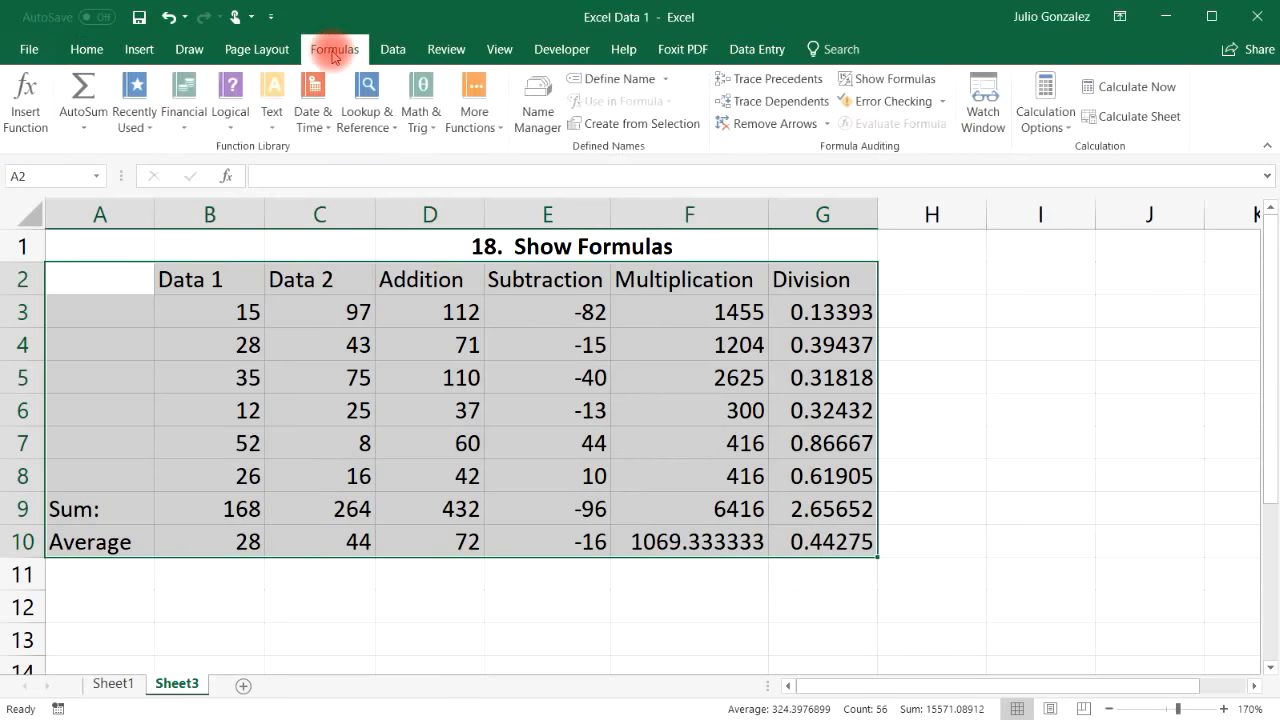
left_click(905, 78)
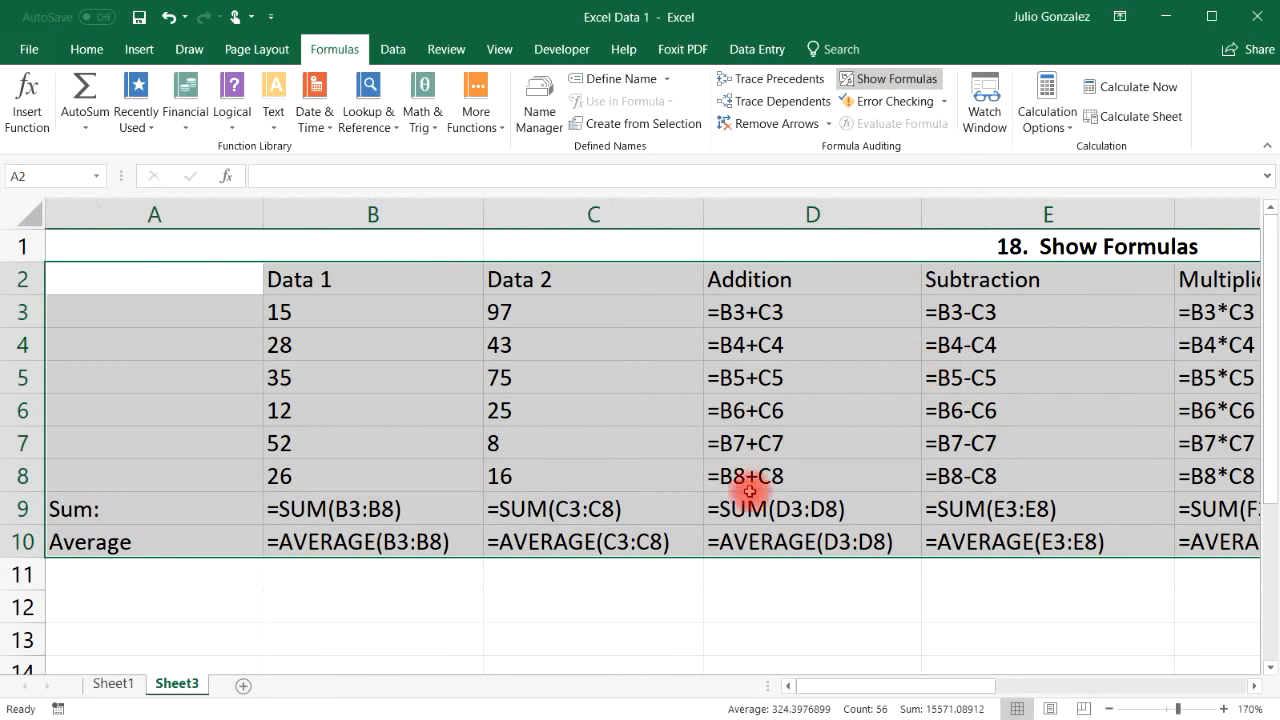
left_click_drag(928, 685, 981, 684)
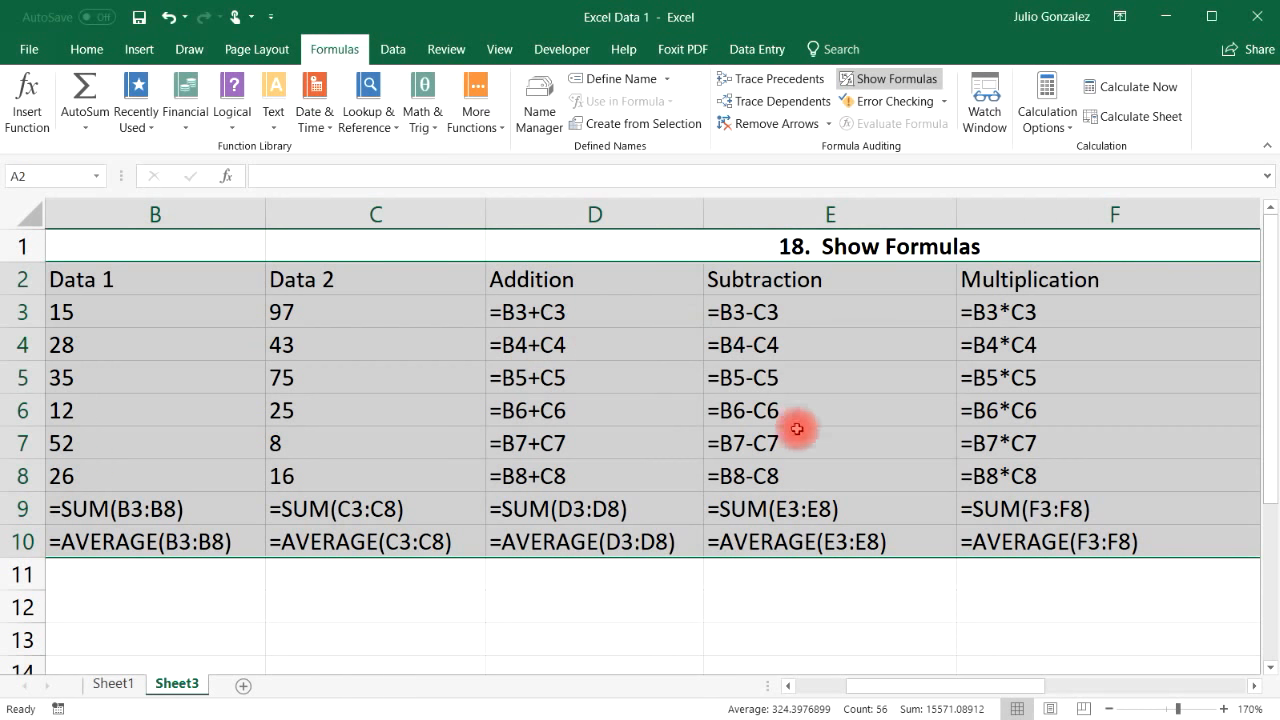
left_click_drag(971, 684, 862, 690)
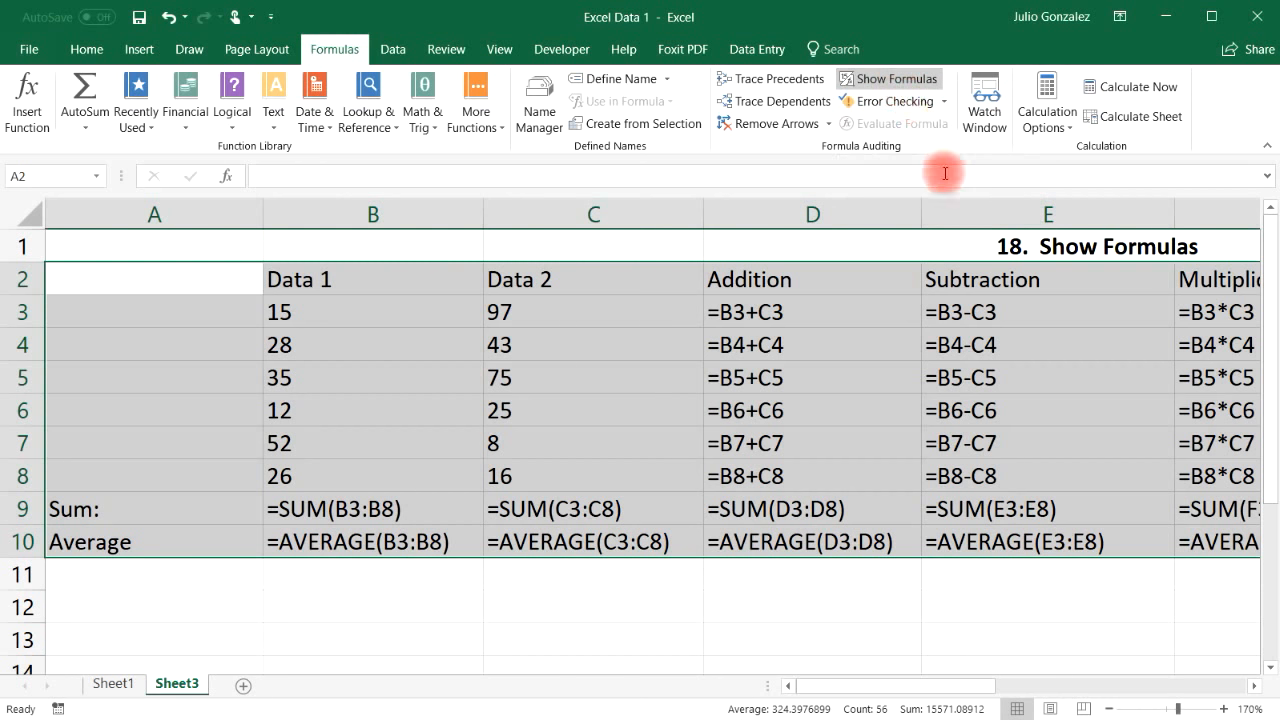
left_click(930, 80)
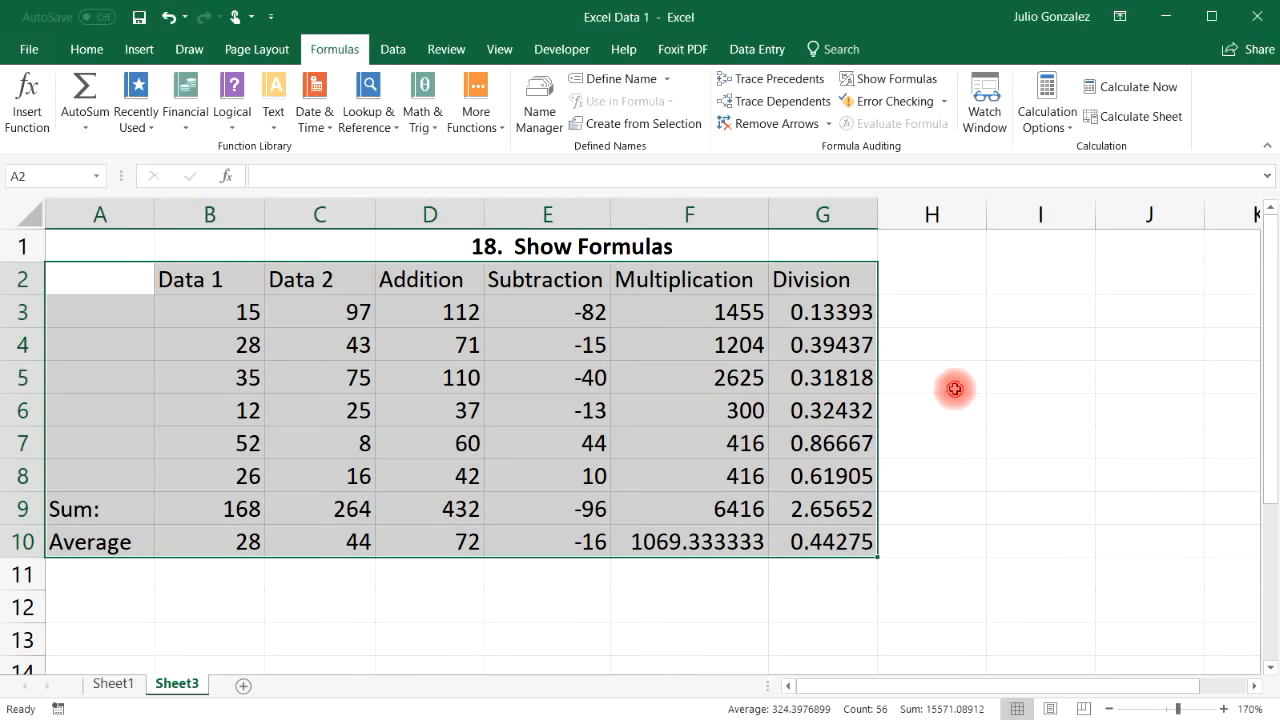
left_click(950, 393)
Step: Handwrite "Ctrl + ~" in red ink below the table and toggle the formula display on and back off
left_click(186, 50)
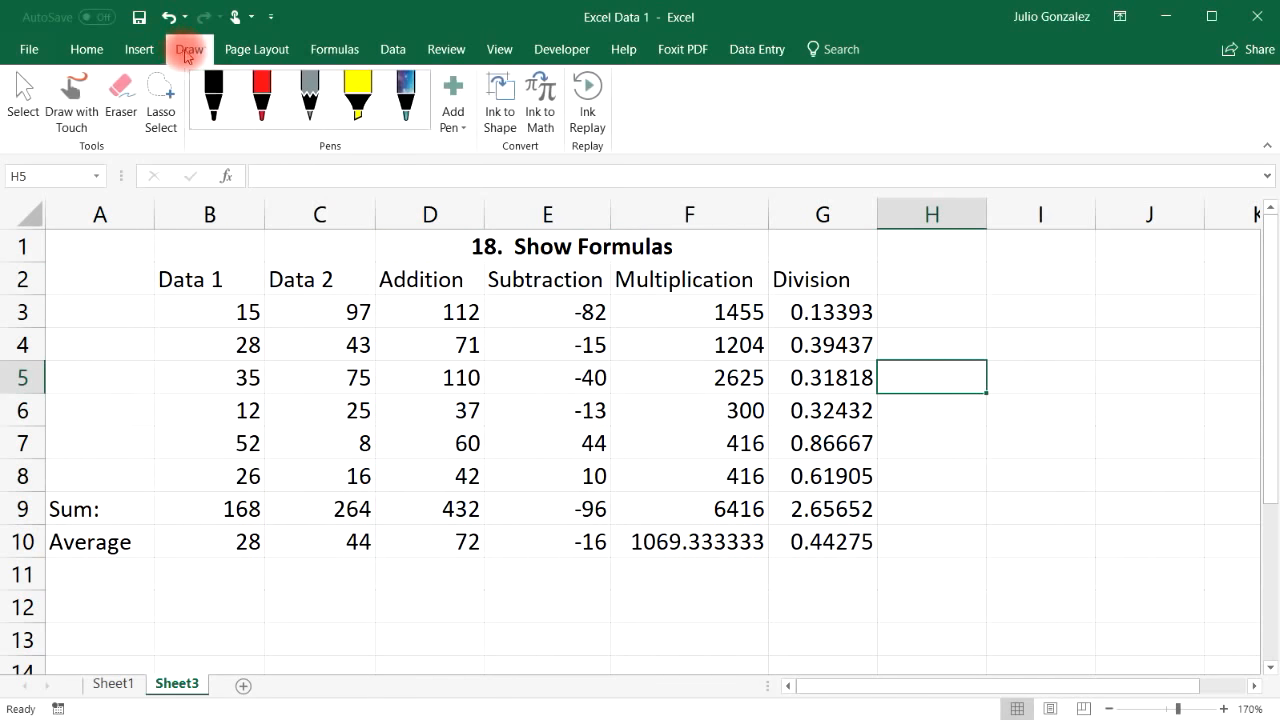
left_click(260, 98)
left_click(262, 104)
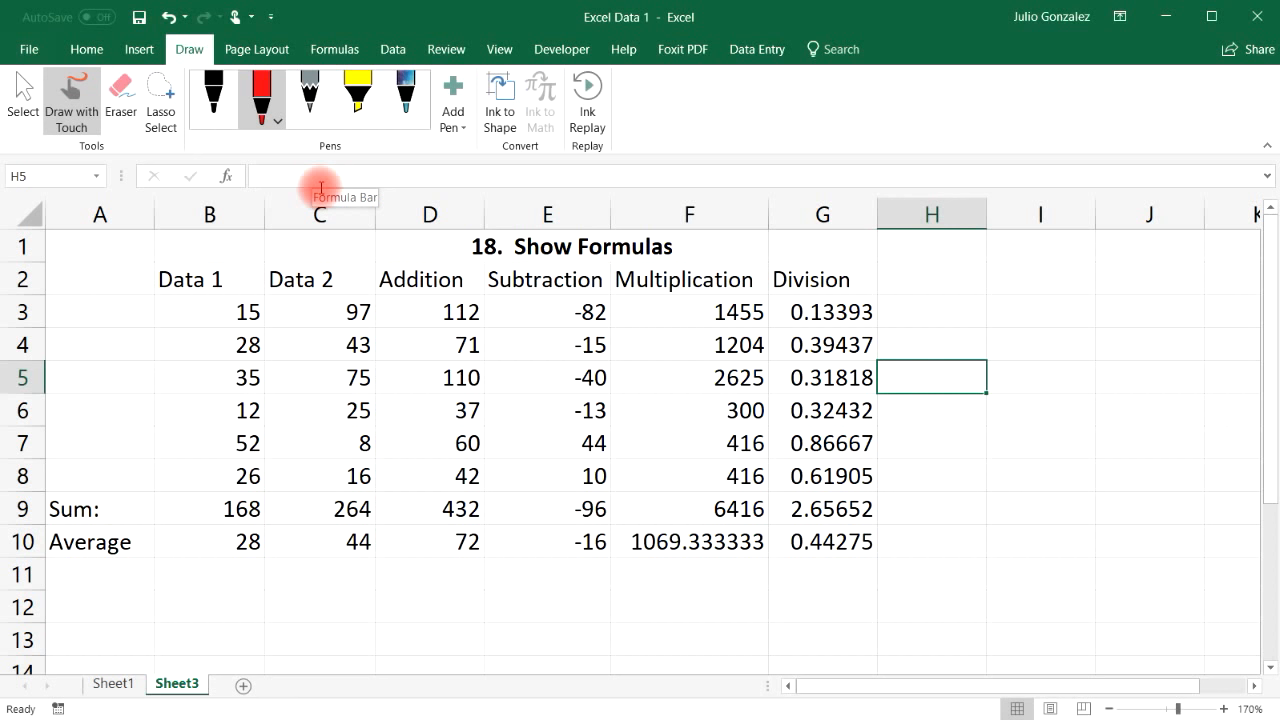
mouse_move(322, 604)
left_mouse_down()
mouse_move(292, 614)
mouse_move(333, 641)
left_mouse_up()
left_click_drag(357, 594, 357, 655)
mouse_move(330, 616)
left_mouse_down()
mouse_move(375, 614)
mouse_move(400, 646)
left_mouse_up()
mouse_move(400, 628)
left_mouse_down()
mouse_move(425, 611)
mouse_move(466, 651)
left_mouse_up()
left_click_drag(569, 596, 570, 650)
left_click_drag(542, 619, 578, 615)
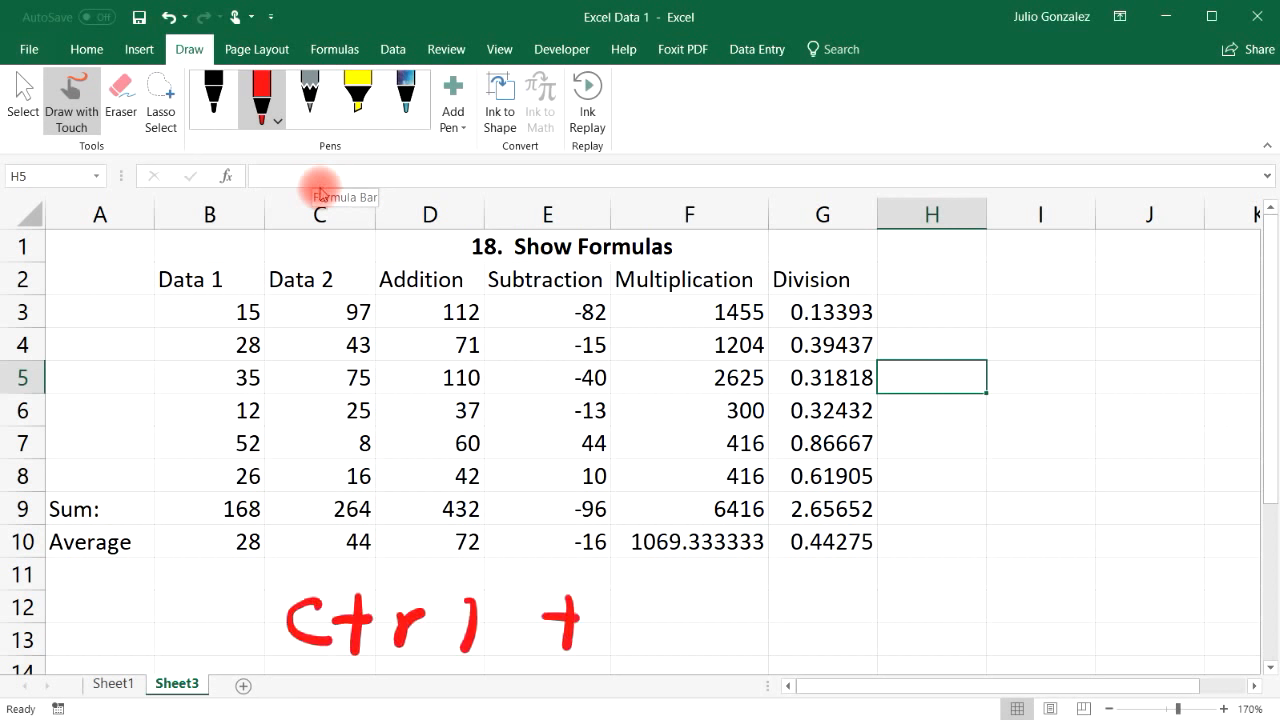
left_click_drag(659, 625, 742, 604)
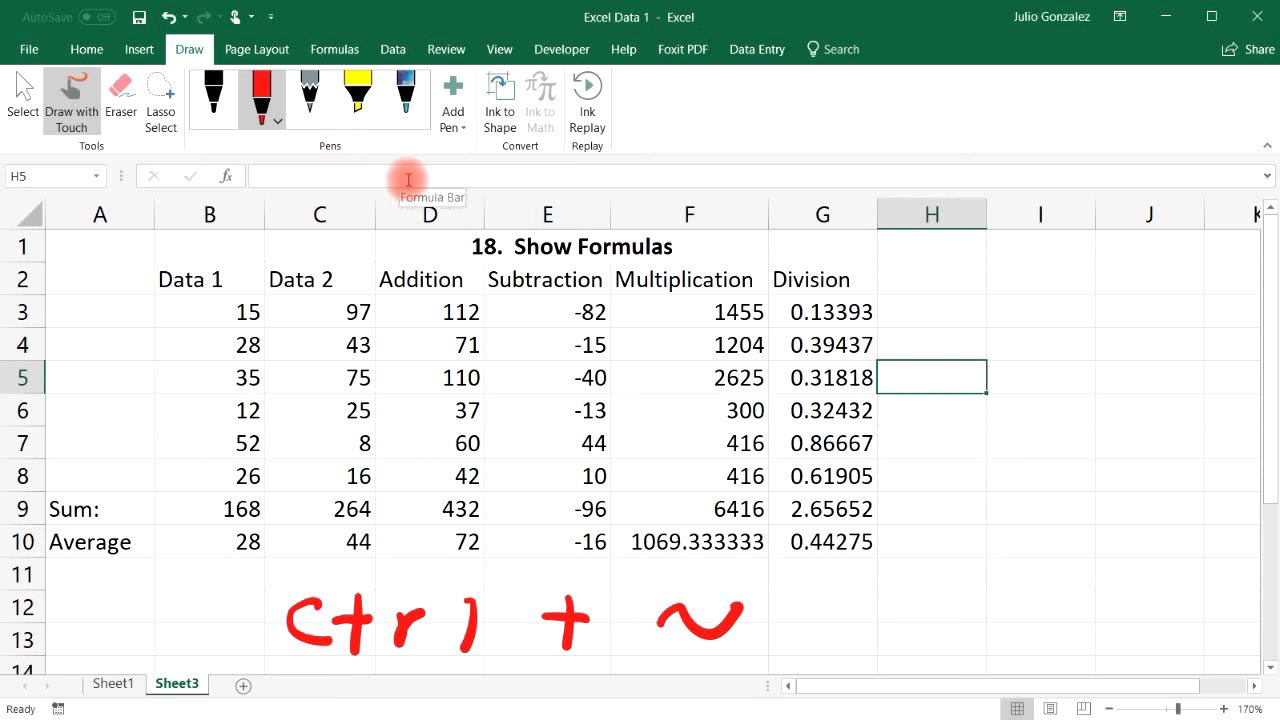
key("ctrl+grave")
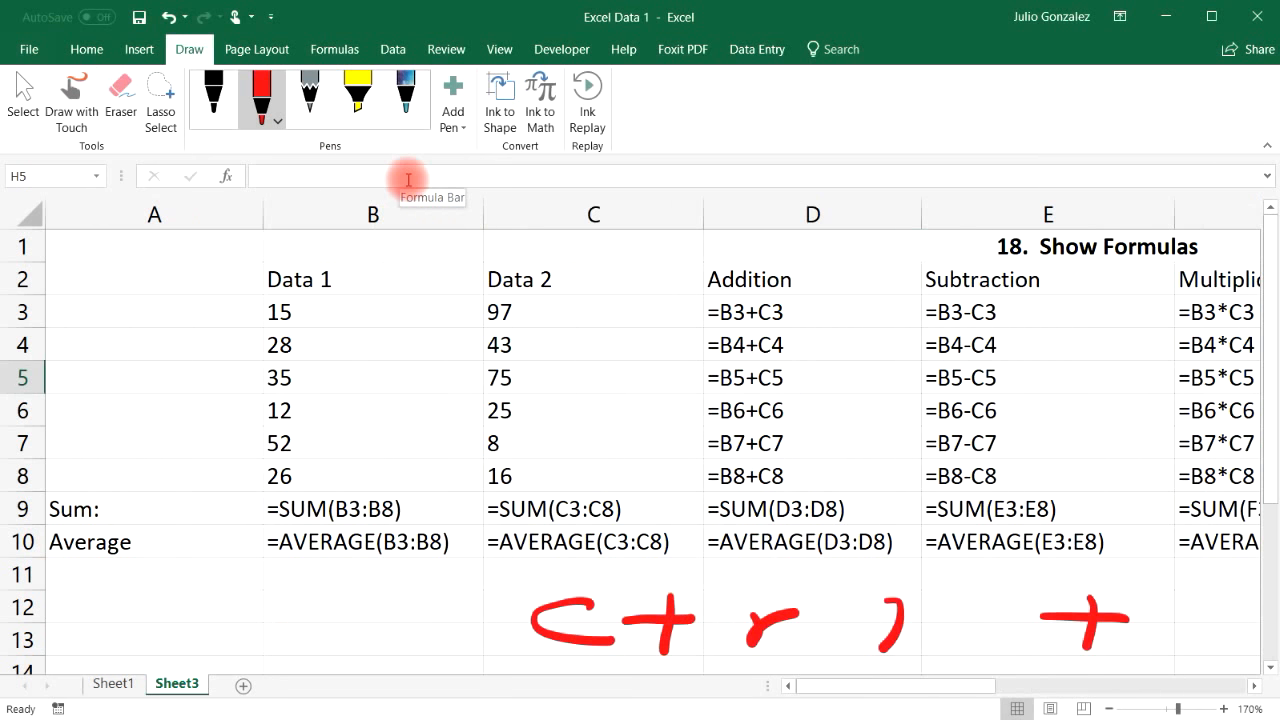
key("ctrl+grave")
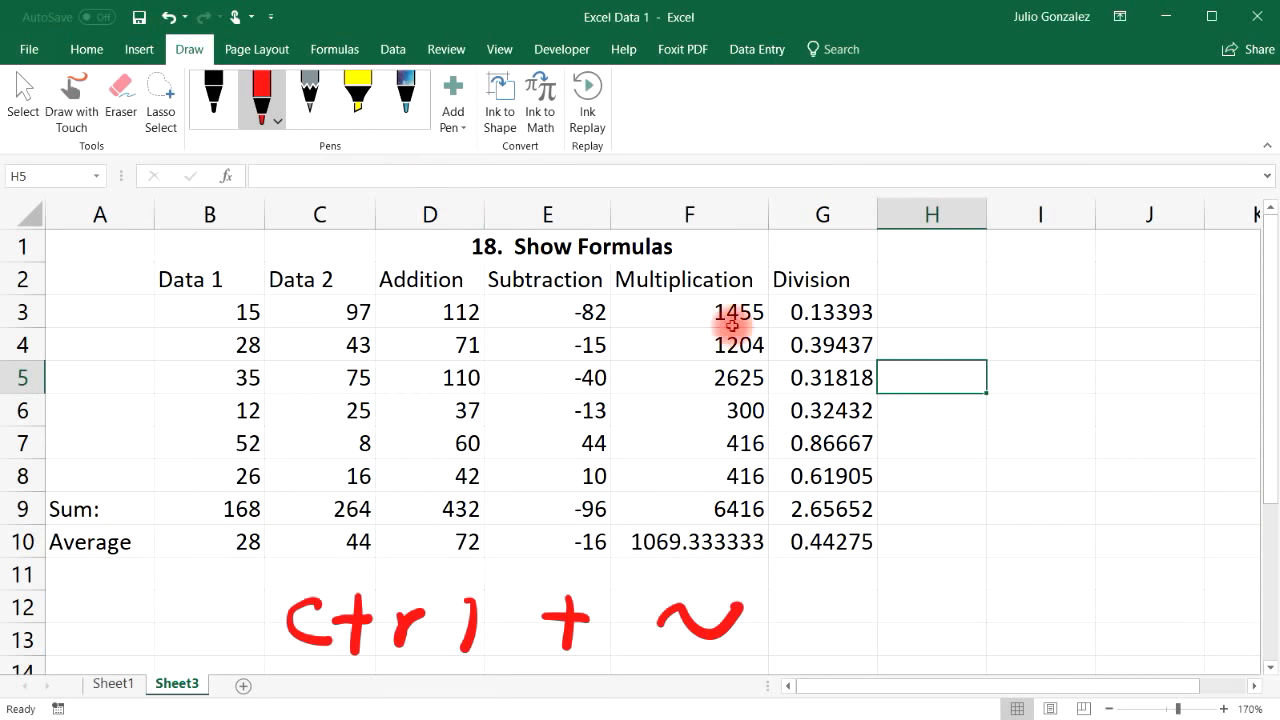
Step: Undo the red handwritten ink strokes below the table
left_click(168, 18)
left_click(168, 18)
left_click(168, 18)
left_click(168, 18)
left_click(168, 18)
left_click(168, 18)
left_click(168, 18)
left_click(168, 18)
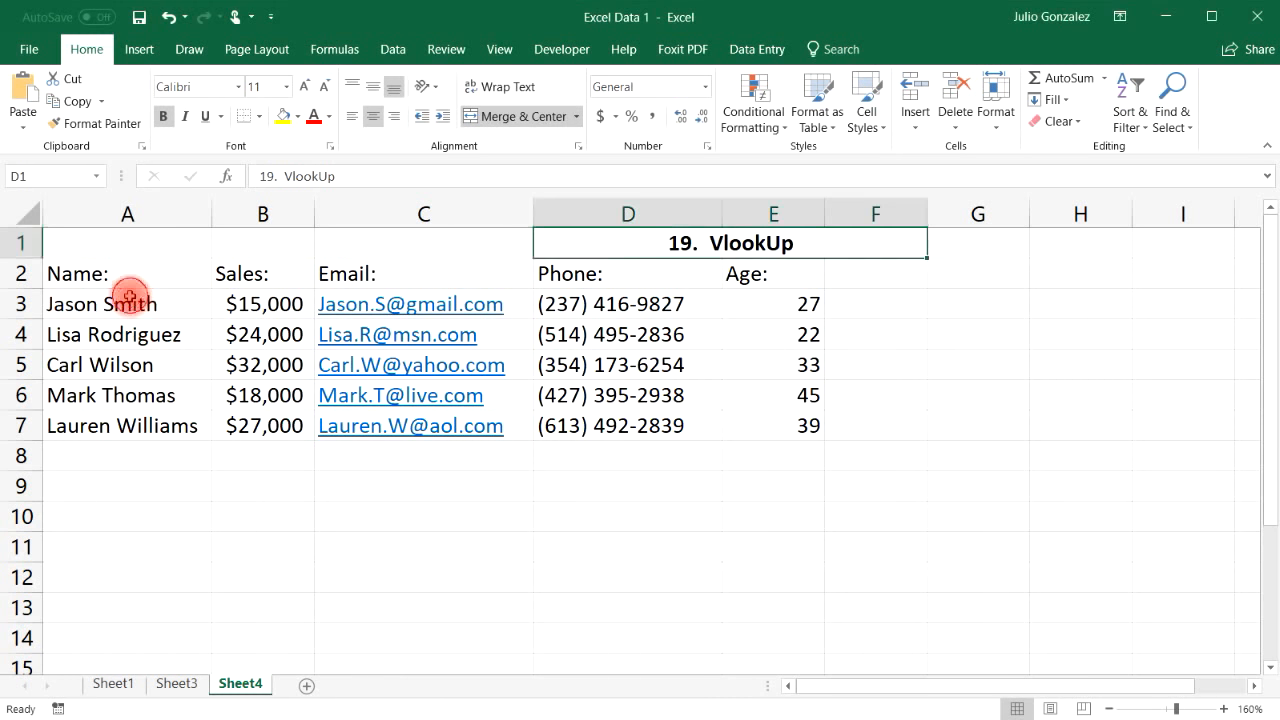
Step: Examine the Name, Sales, Email, Phone and Age columns of the VlookUp table on Sheet4
left_click_drag(133, 303, 131, 423)
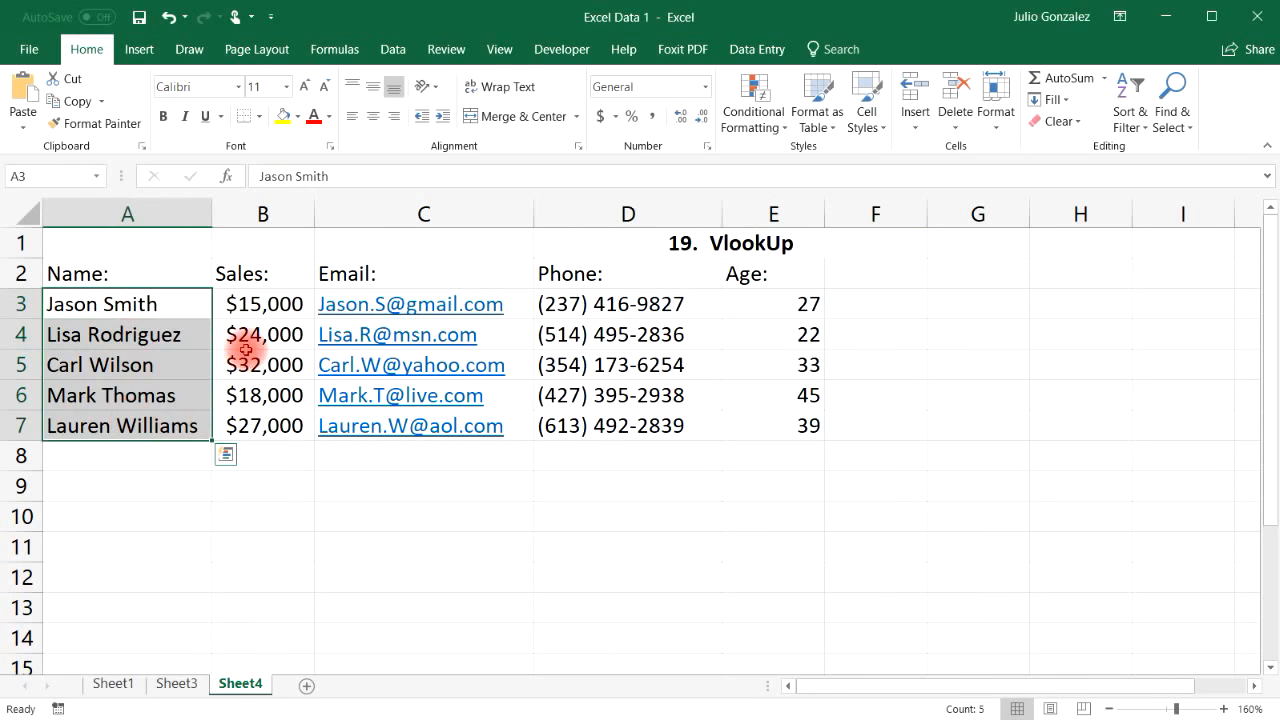
left_click_drag(283, 309, 268, 425)
left_click(366, 271)
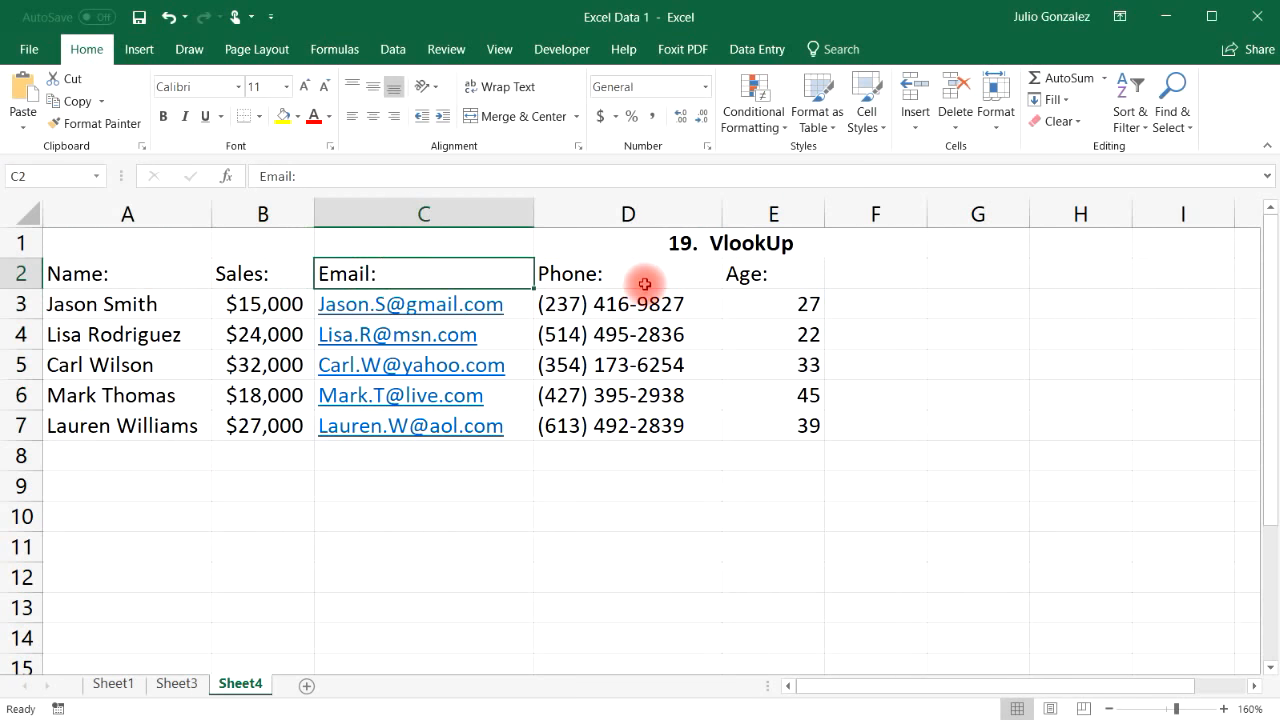
left_click(640, 276)
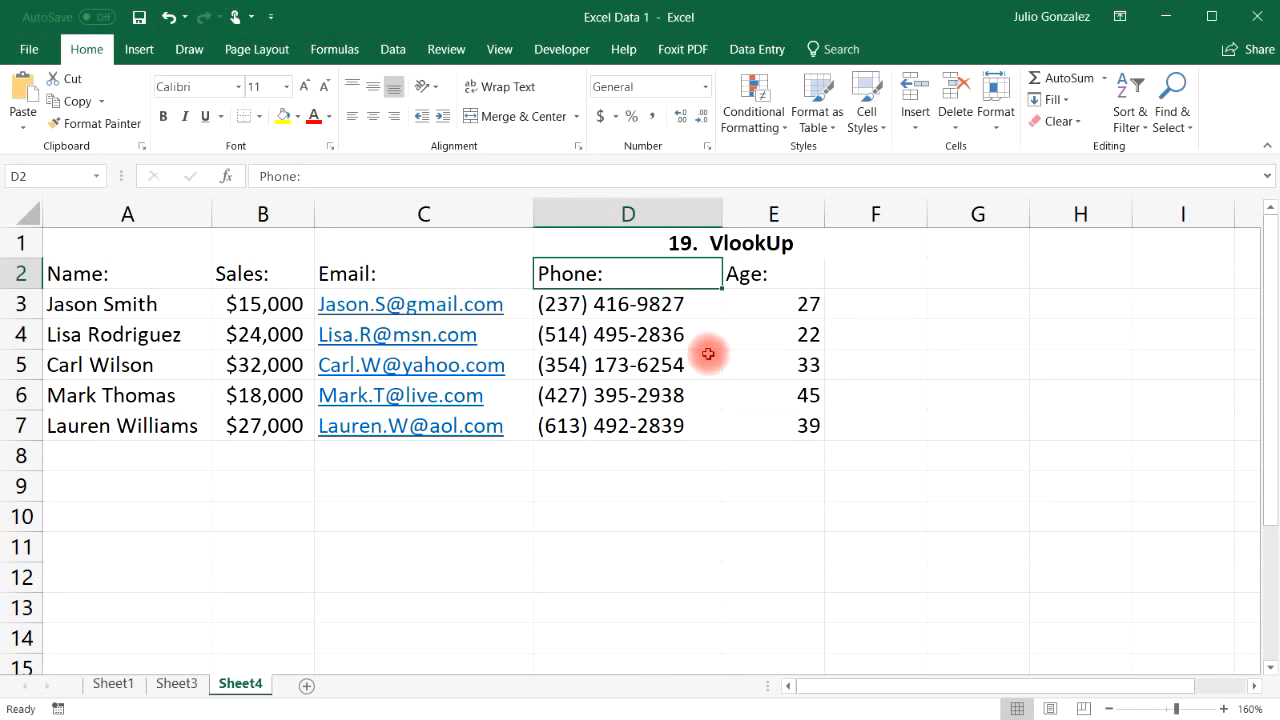
left_click_drag(805, 300, 786, 455)
Step: Enter the lookup labels "Name:" in C9 and "Sales:" in C10 below the table
left_click(523, 484)
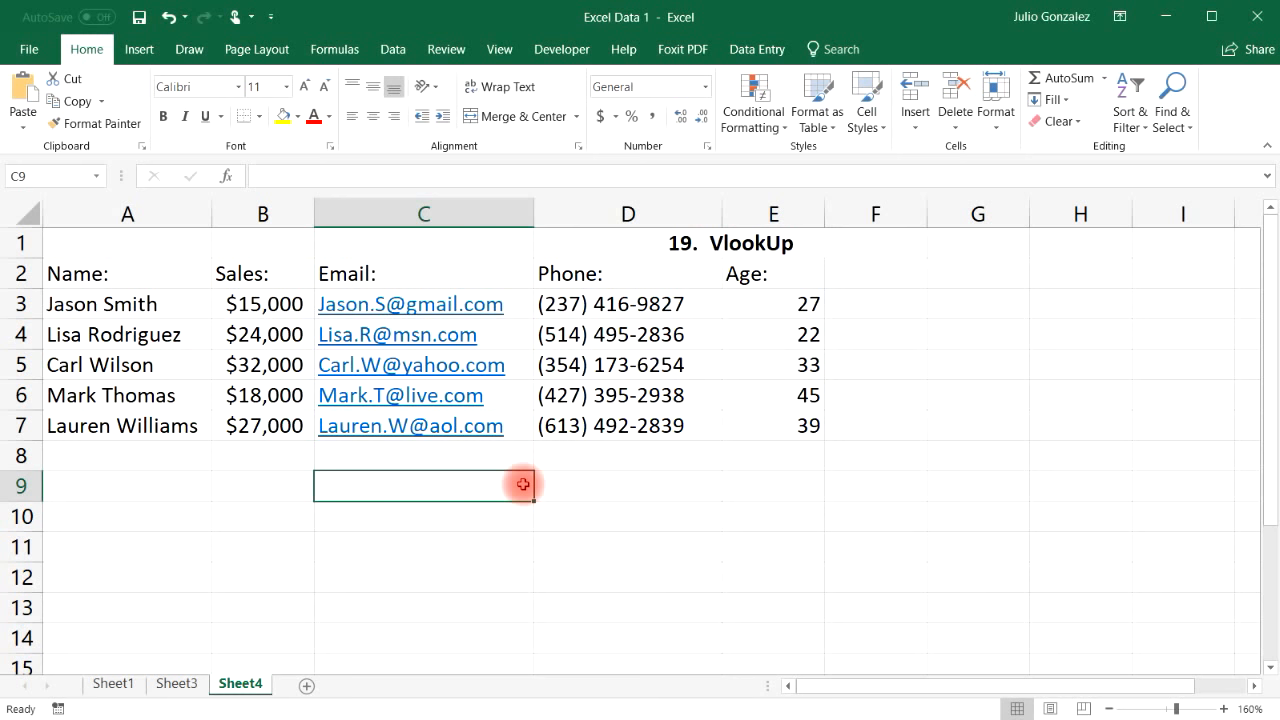
type("Name:")
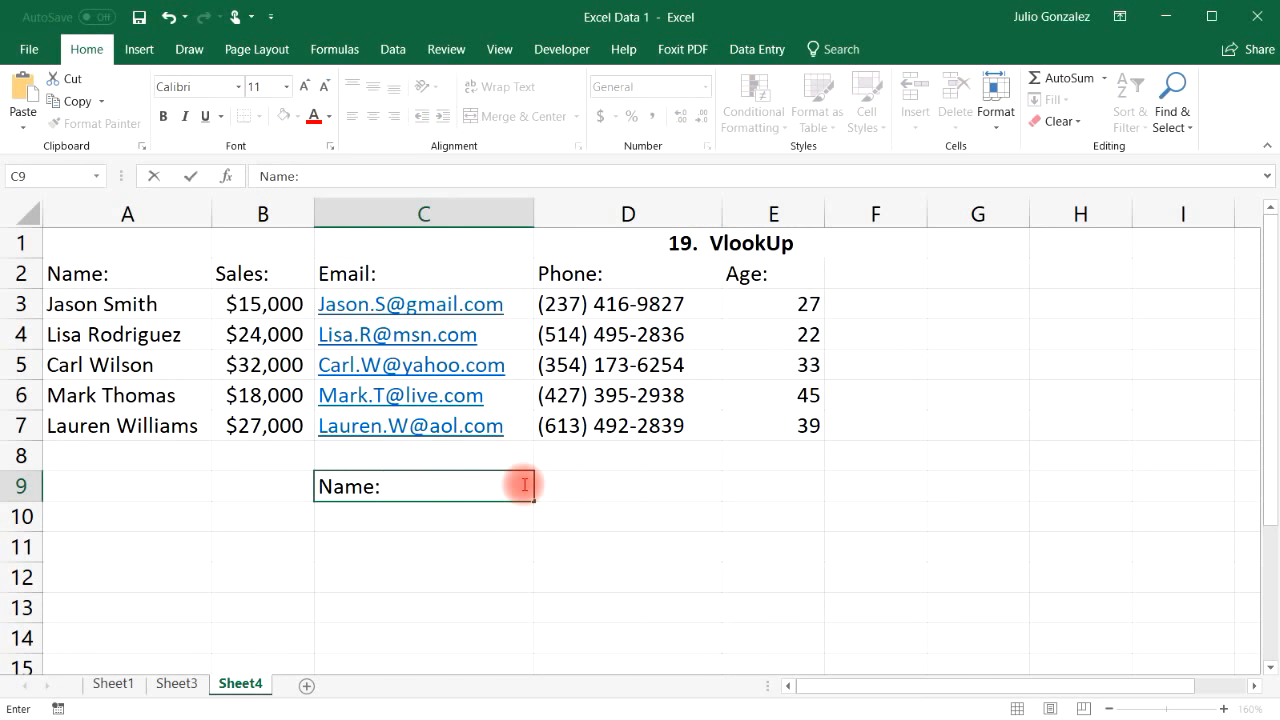
key("Tab")
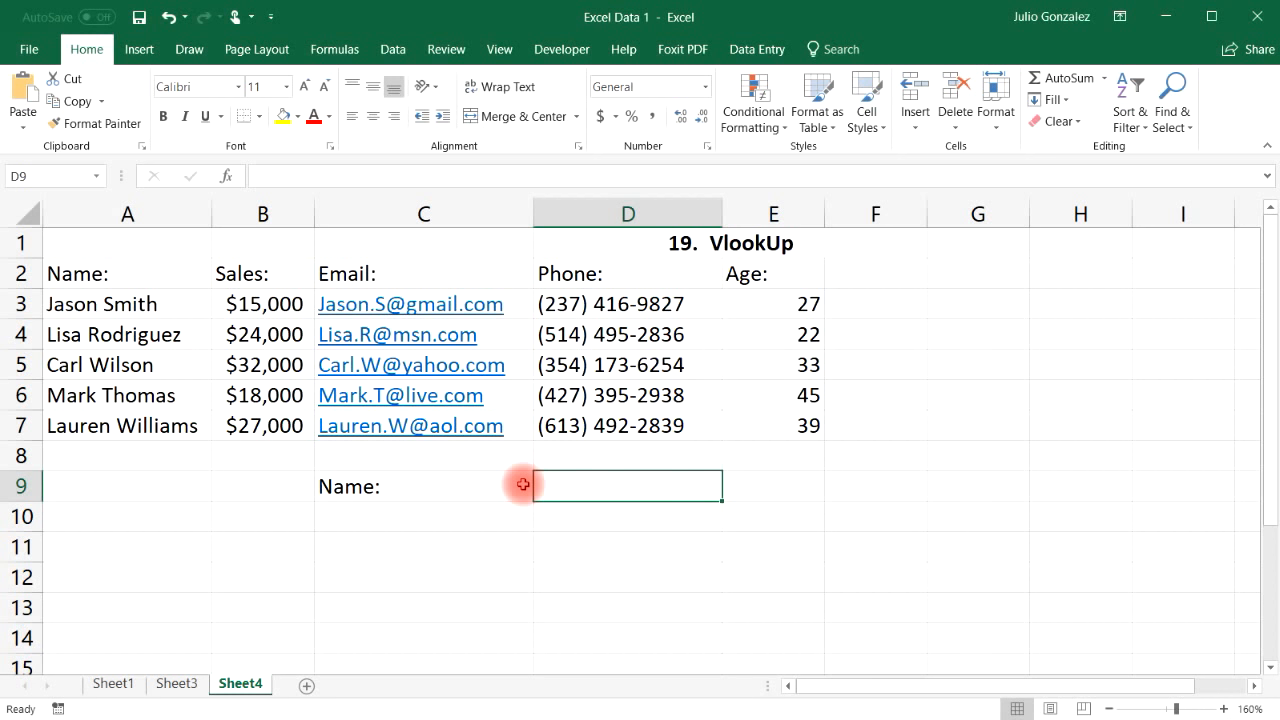
left_click(450, 510)
type("Sa")
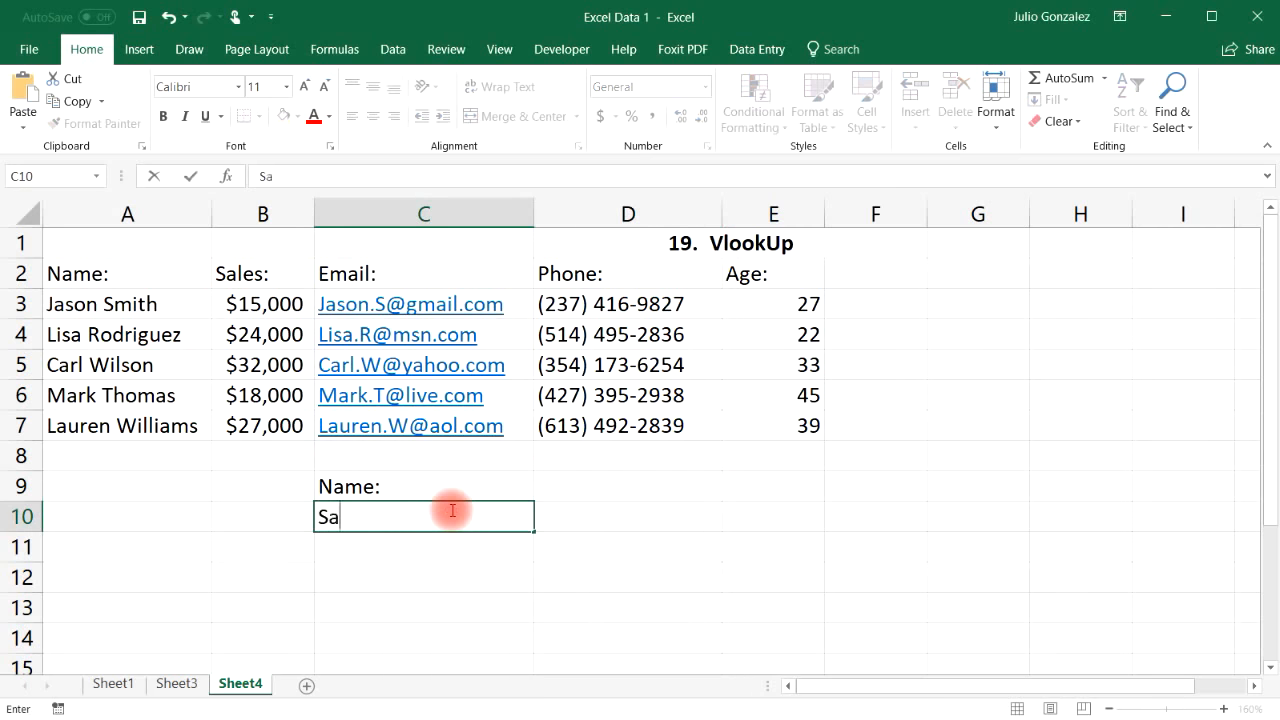
type("les:")
key("Return")
Step: Add the labels "Email:", "Phone:" and "Age:" in C11 to C13 and select D9 beside the Name label
type("Email")
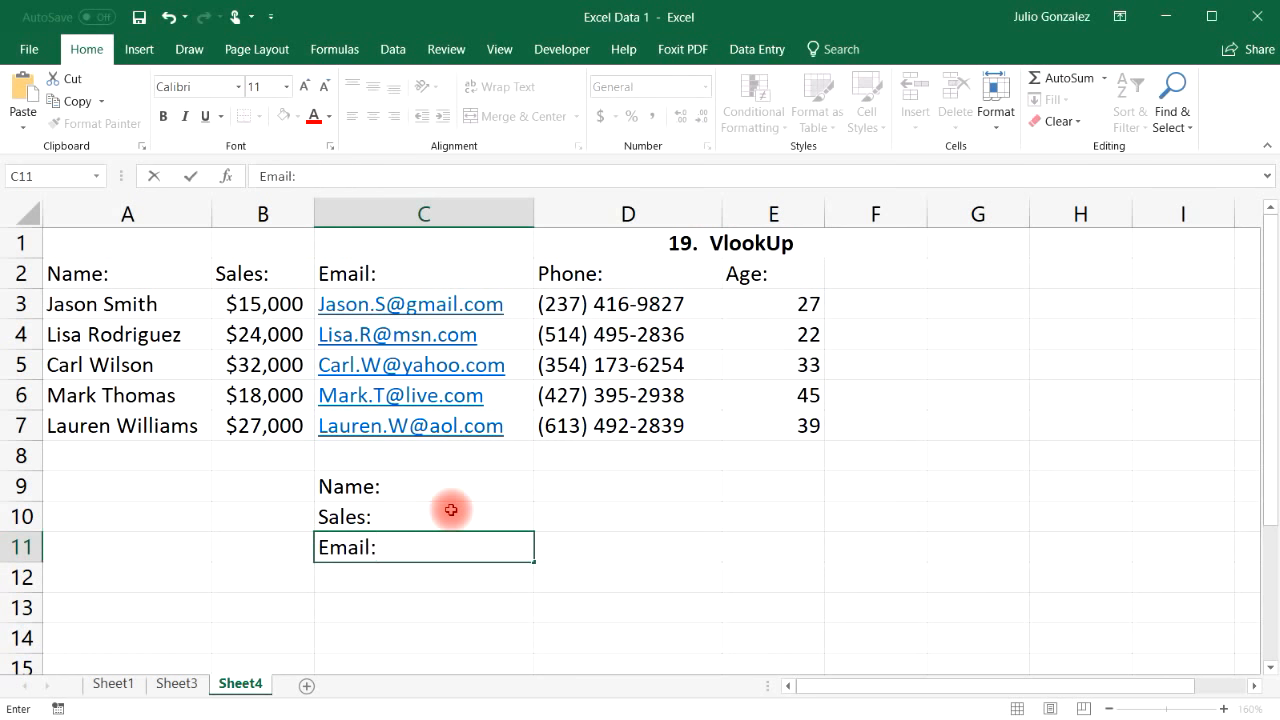
type(":")
key("Return")
type("Phone:")
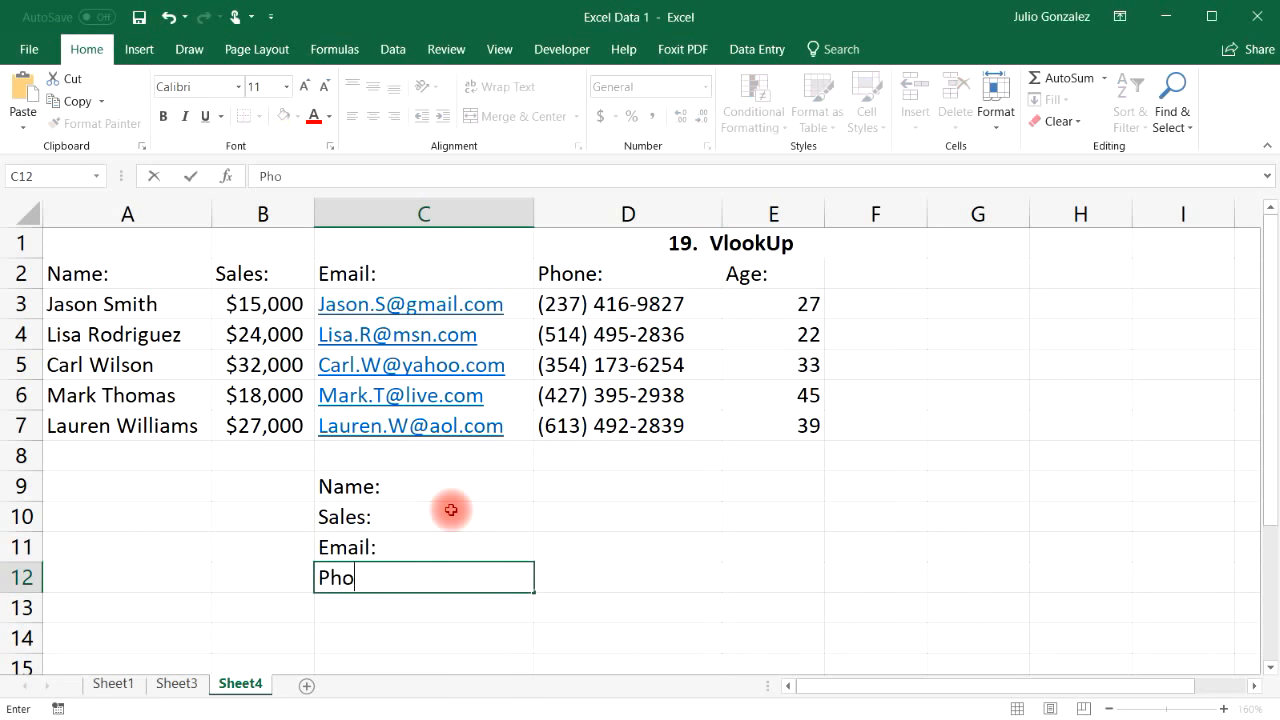
key("Return")
type("Age:")
key("Tab")
key("Up")
key("Up")
key("Up")
key("Up")
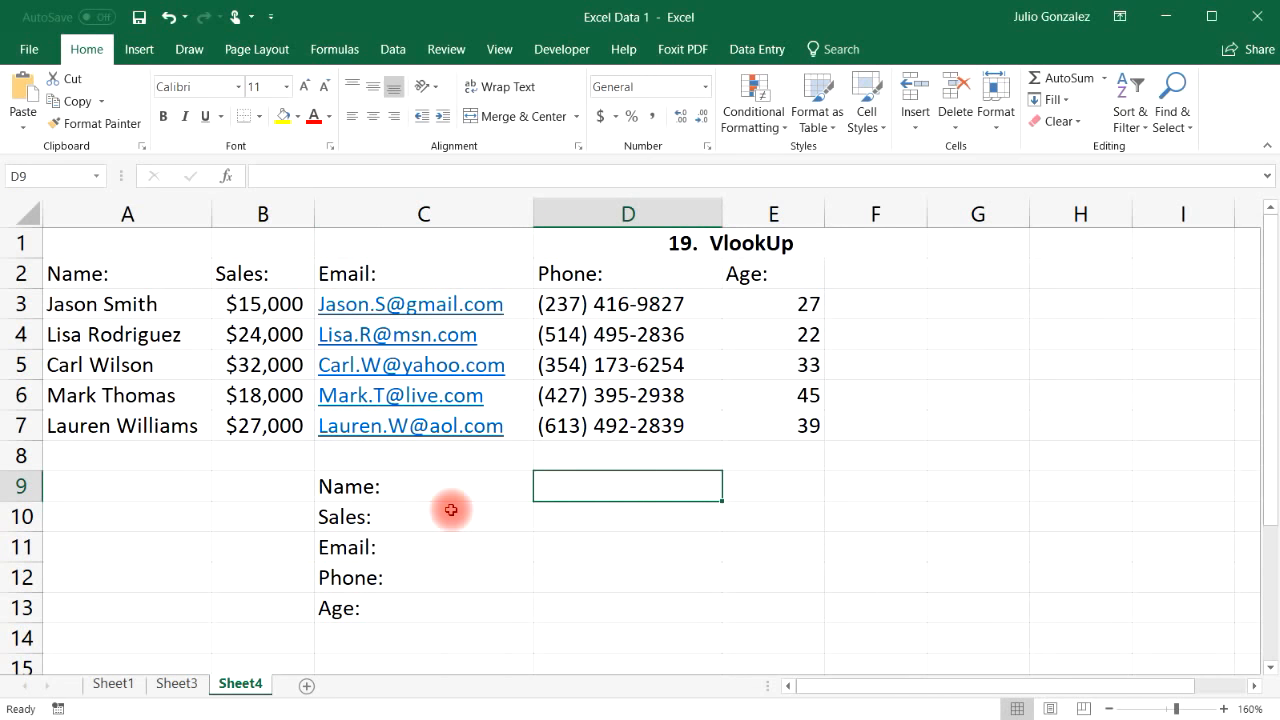
Step: Enter the first contact's full name in D9 and begin a VLOOKUP formula in D10 with D9 as the lookup value
type("Jason Smith")
key("Return")
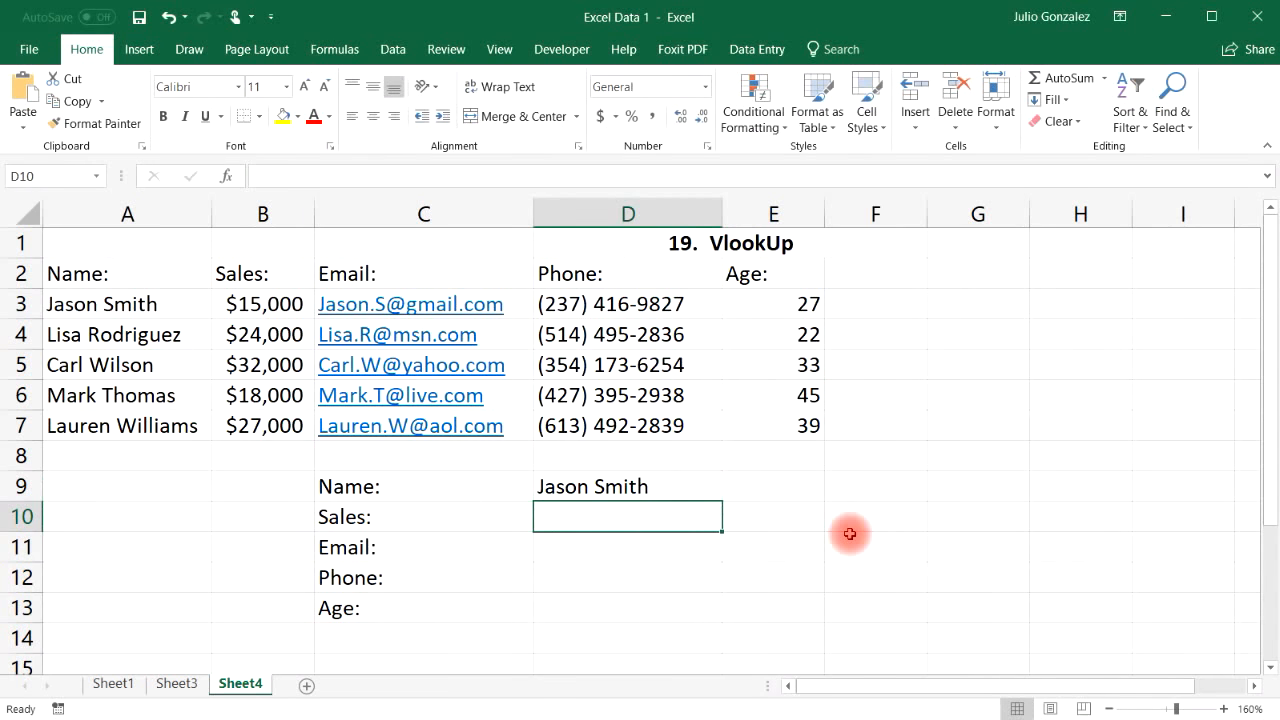
double_click(661, 515)
type("=")
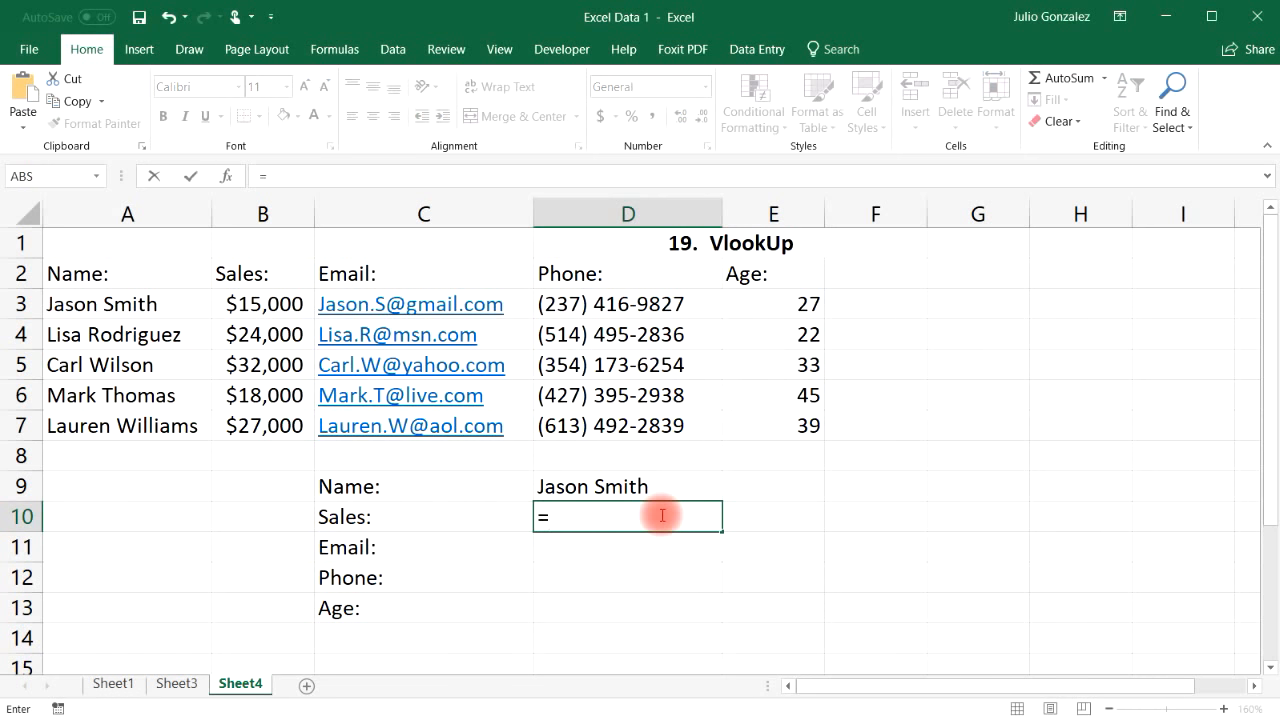
type("vlookup")
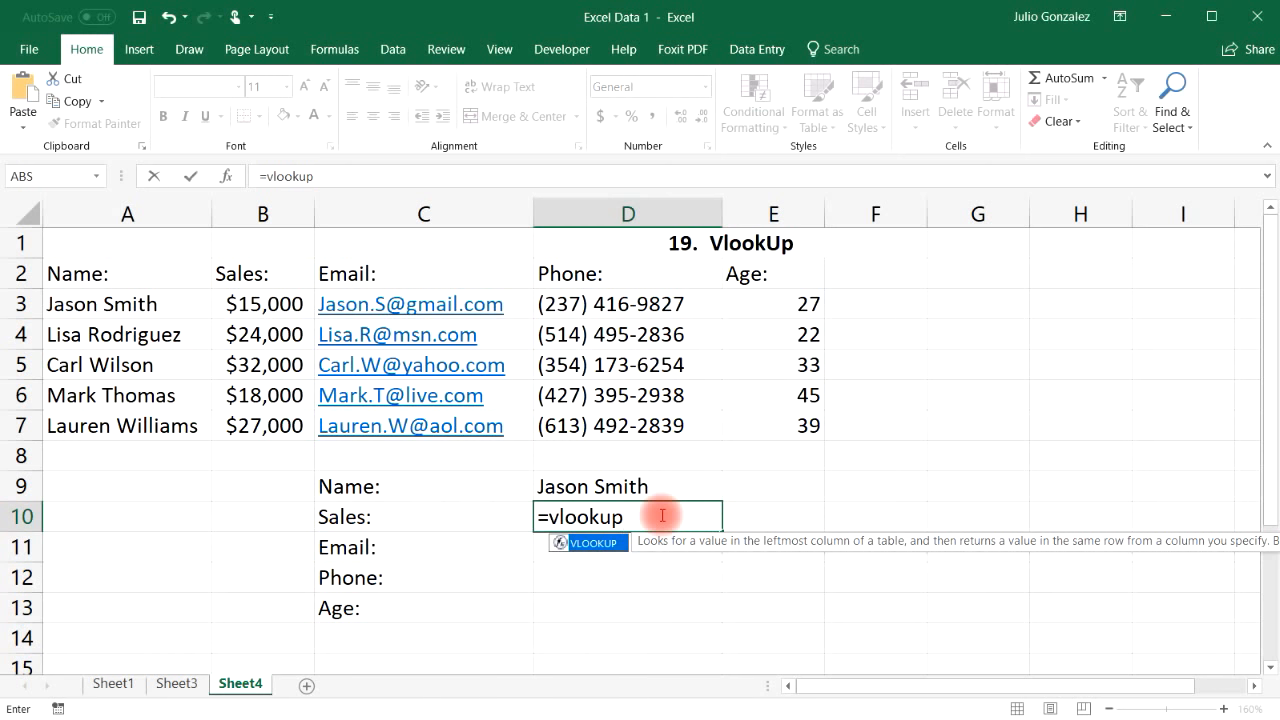
type("(")
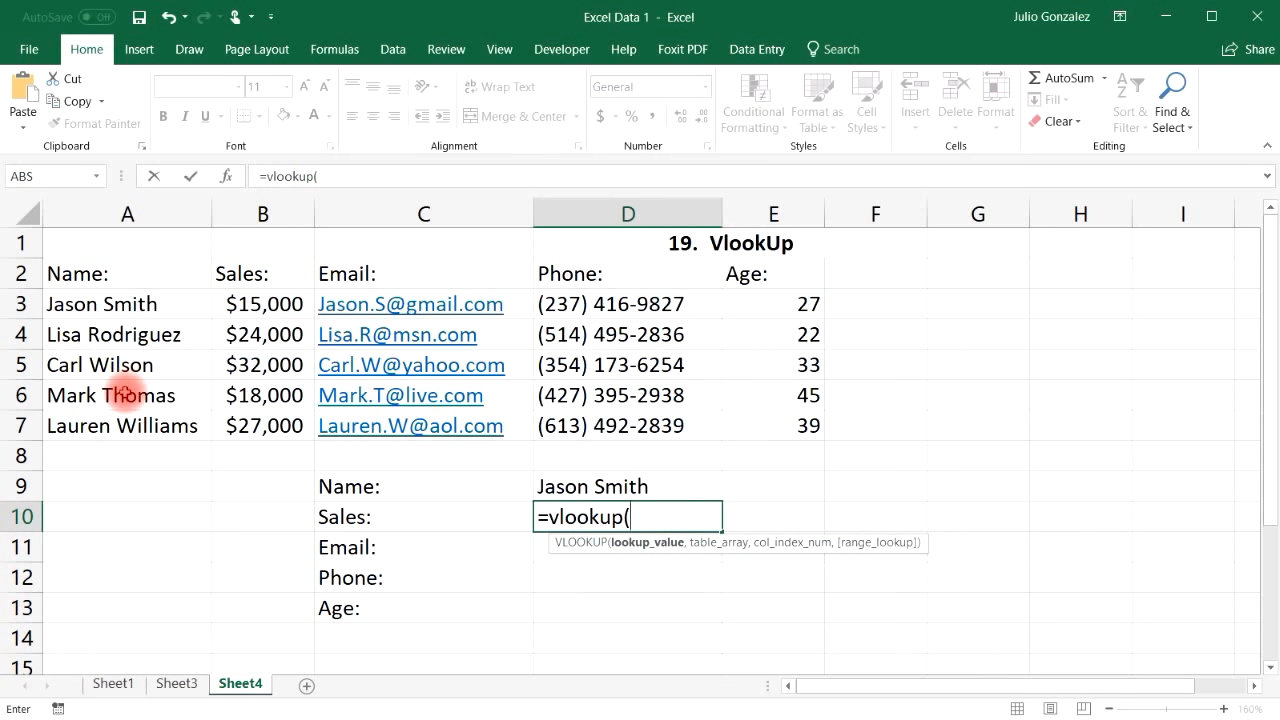
left_click(569, 486)
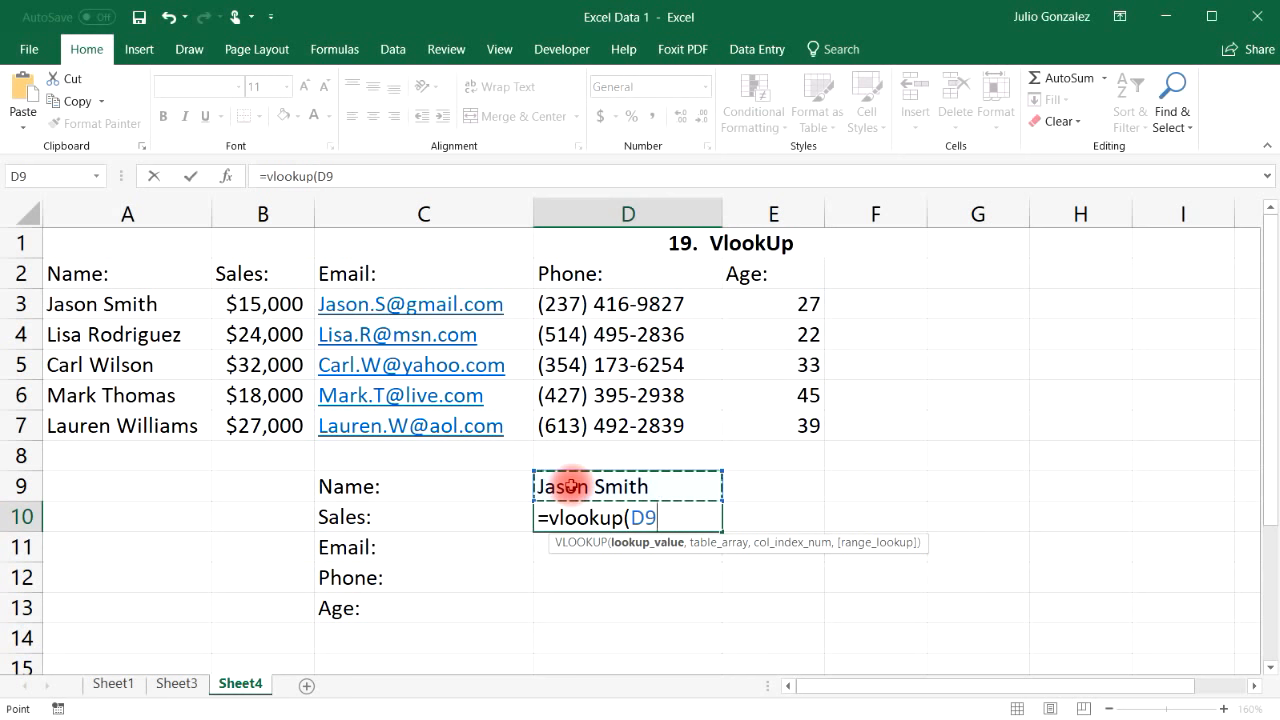
type(",")
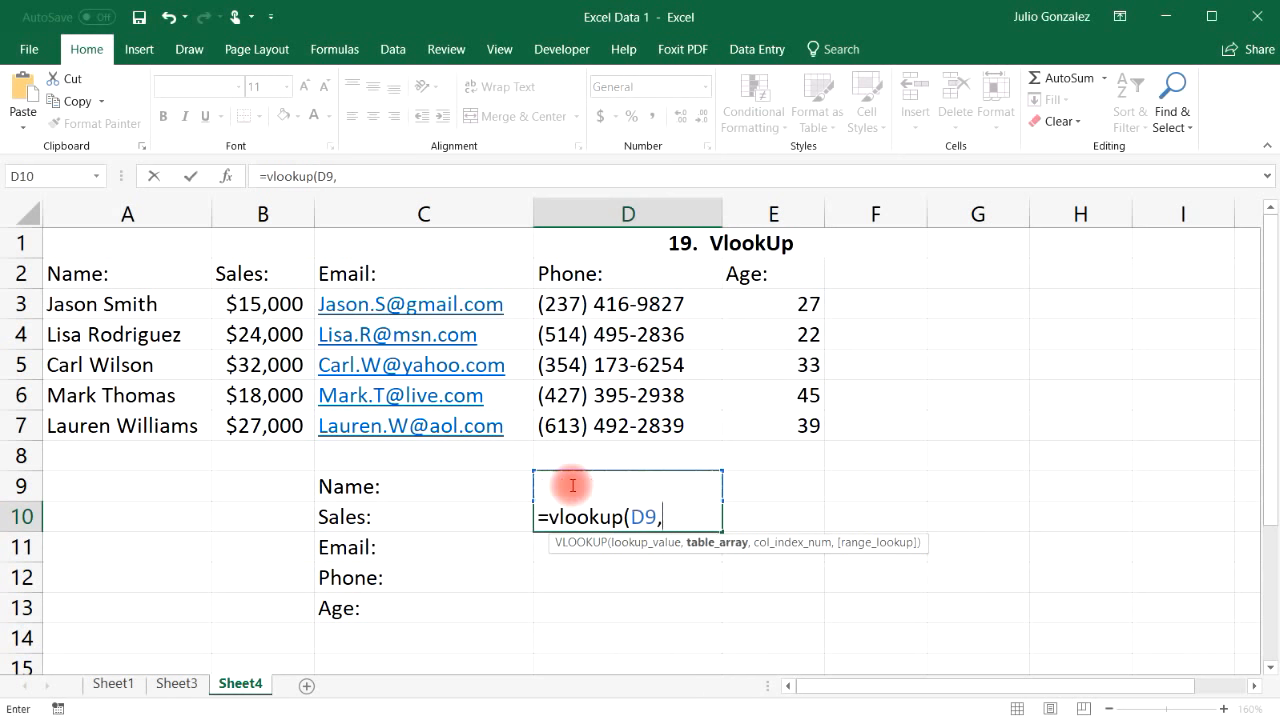
Step: Complete the Sales VLOOKUP in D10 with table range A3:E7, column index 2 and FALSE for an exact match
left_click(110, 302)
left_click_drag(110, 302, 746, 431)
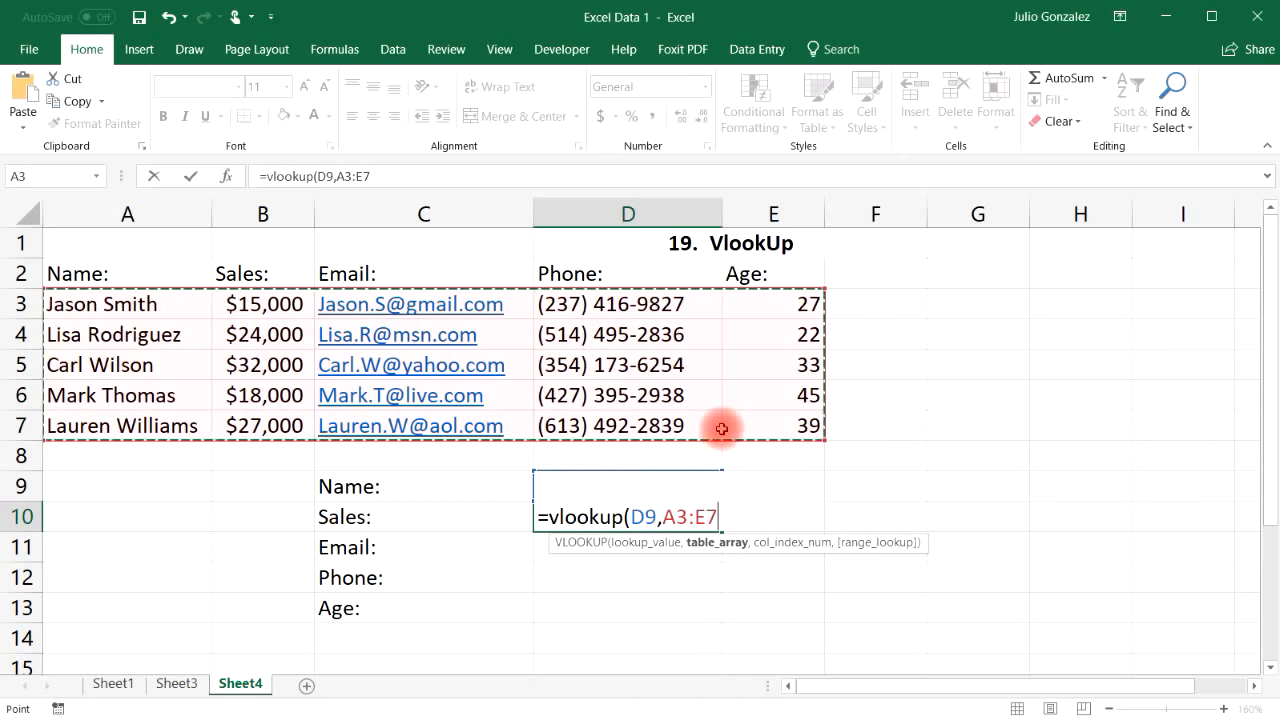
type(",")
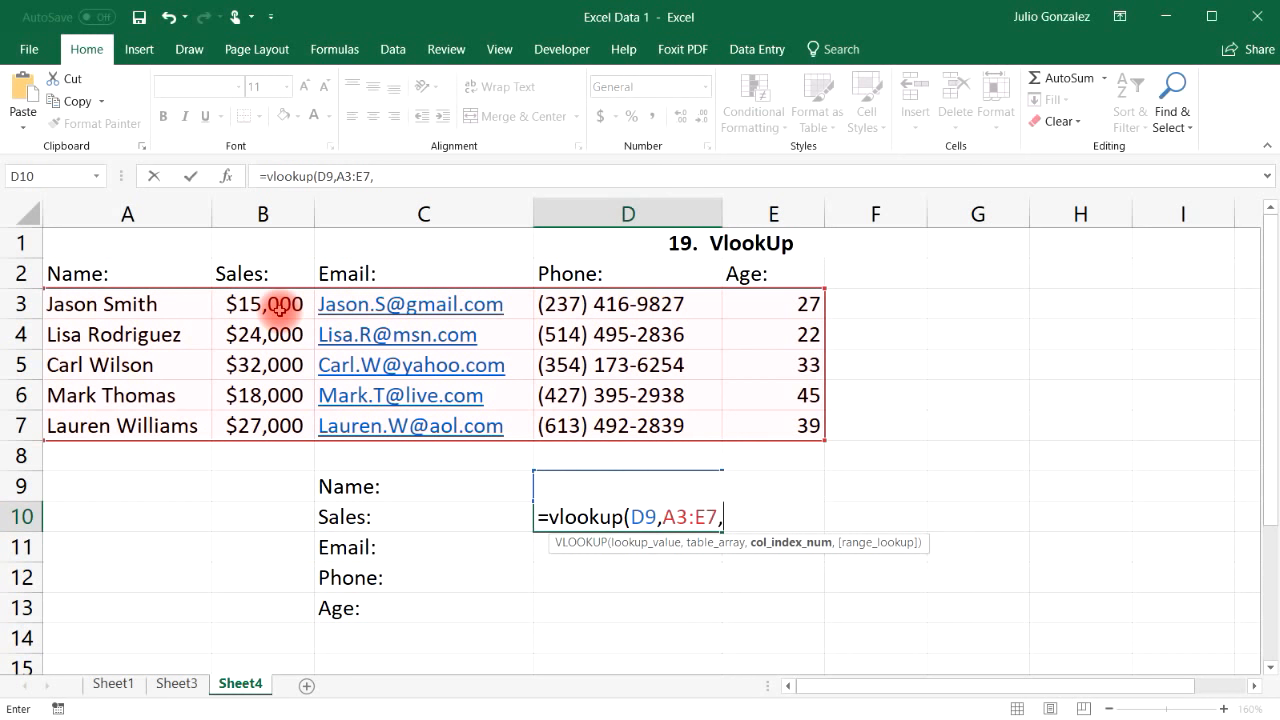
type(",")
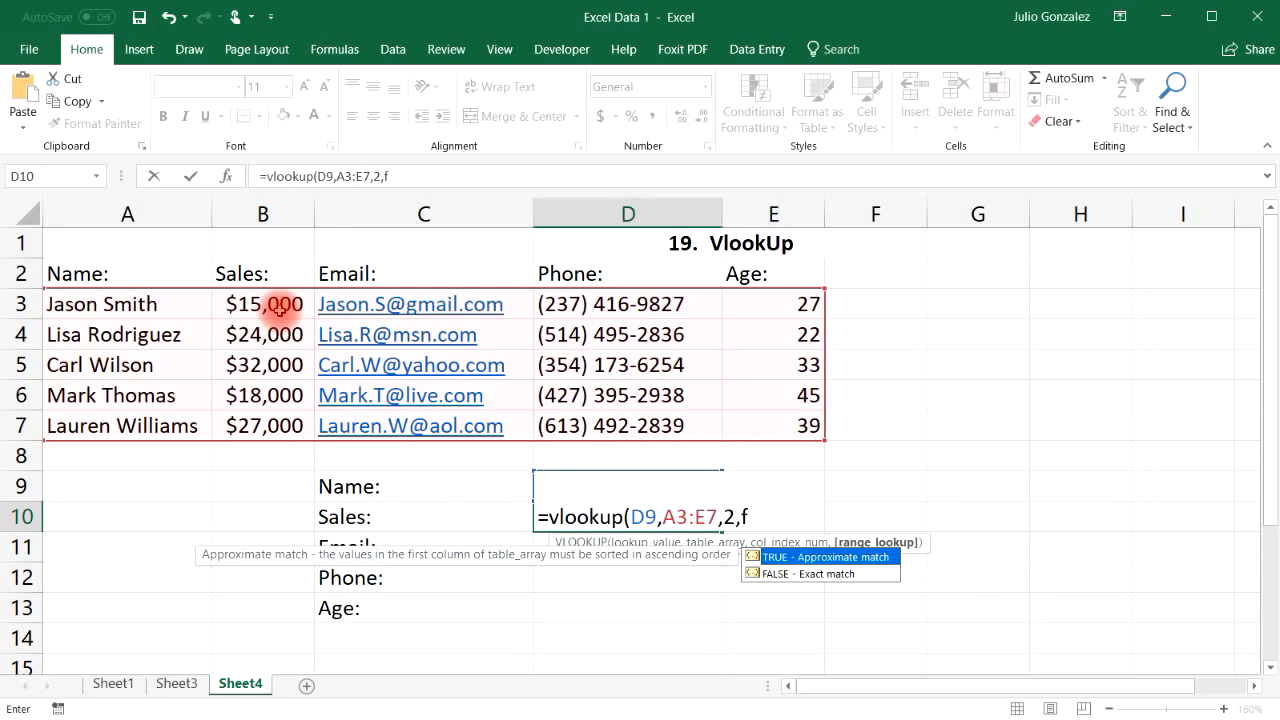
type("false)")
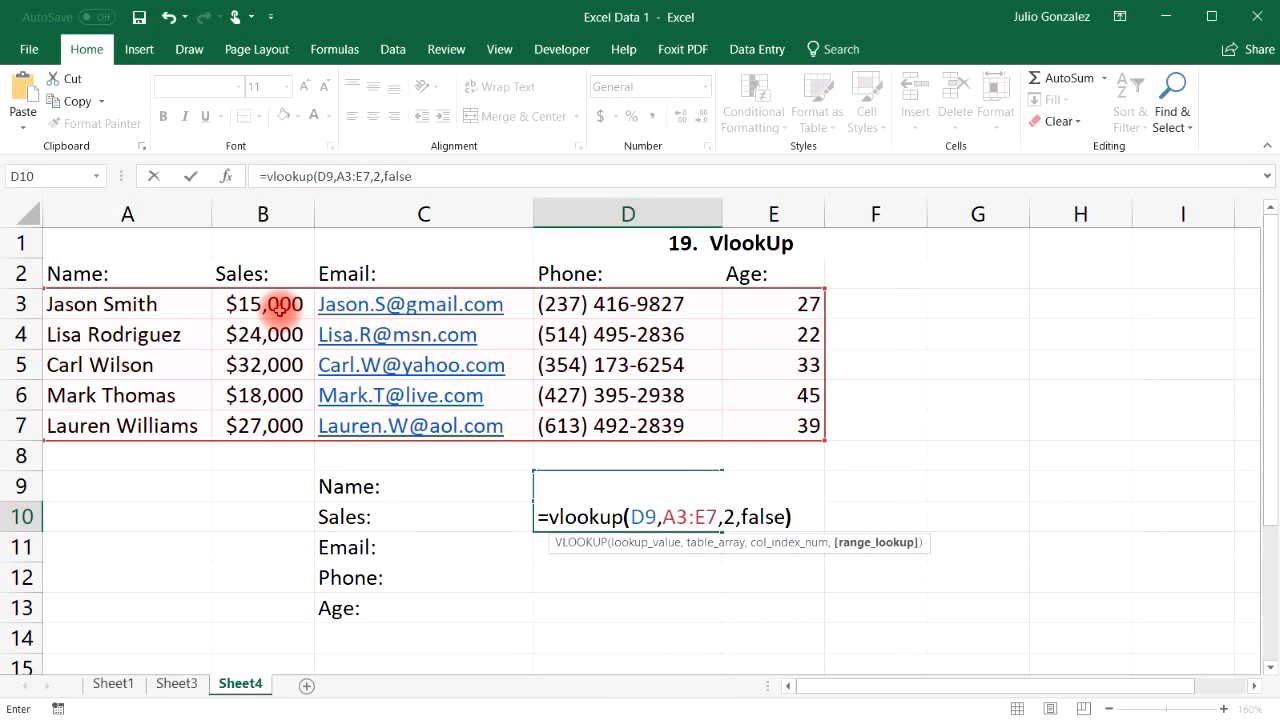
key("Return")
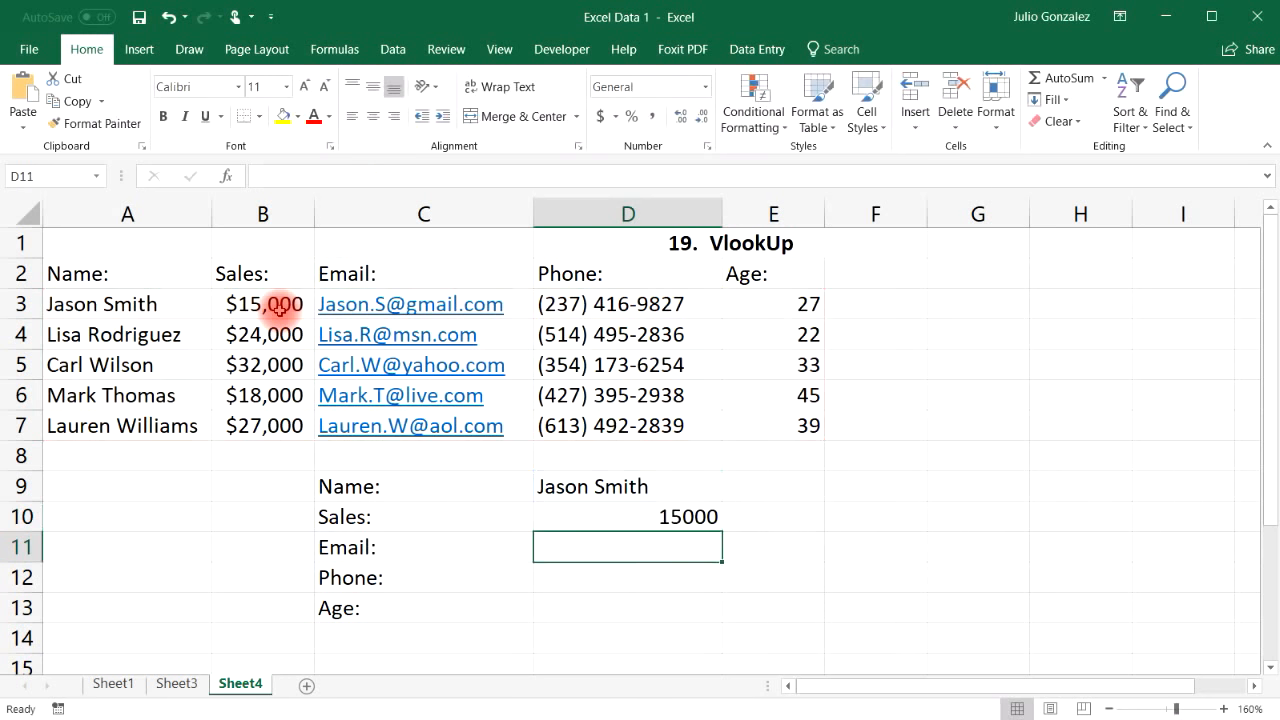
Step: Format the Sales lookup result in D10 as Currency with the $ symbol and 0 decimal places
left_click(690, 516)
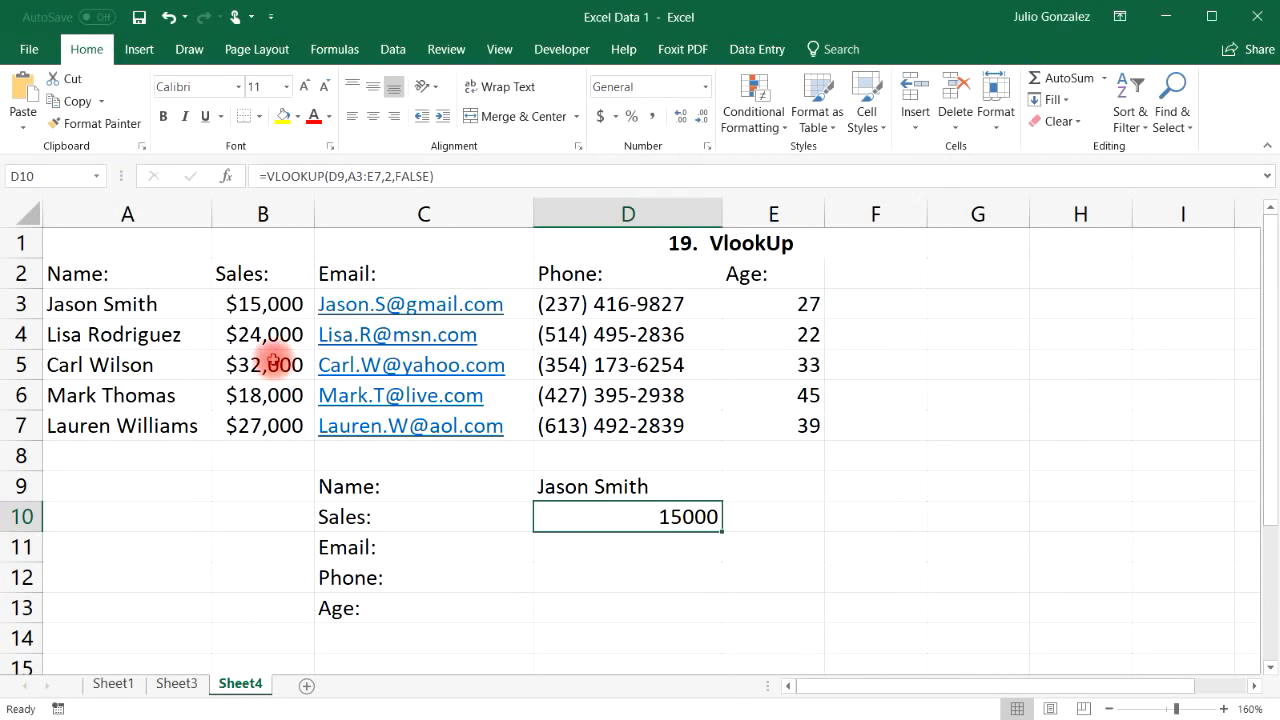
left_click(266, 302)
left_click(680, 520)
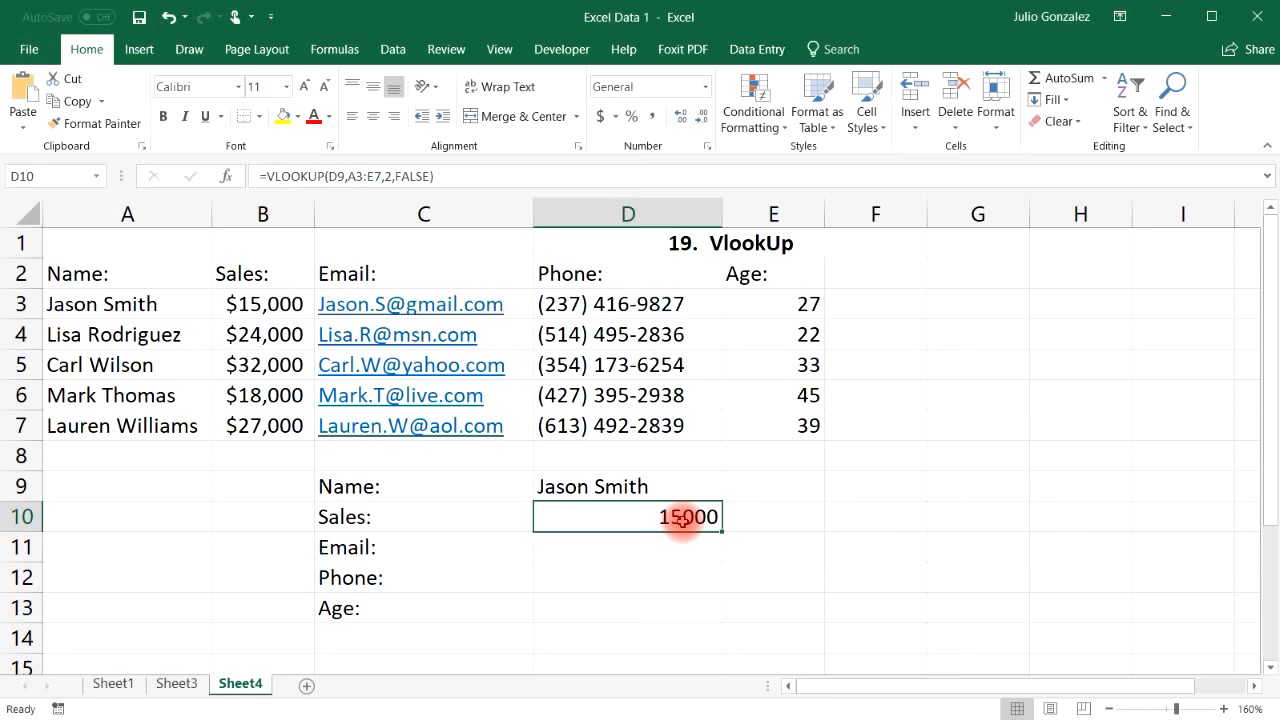
right_click(682, 520)
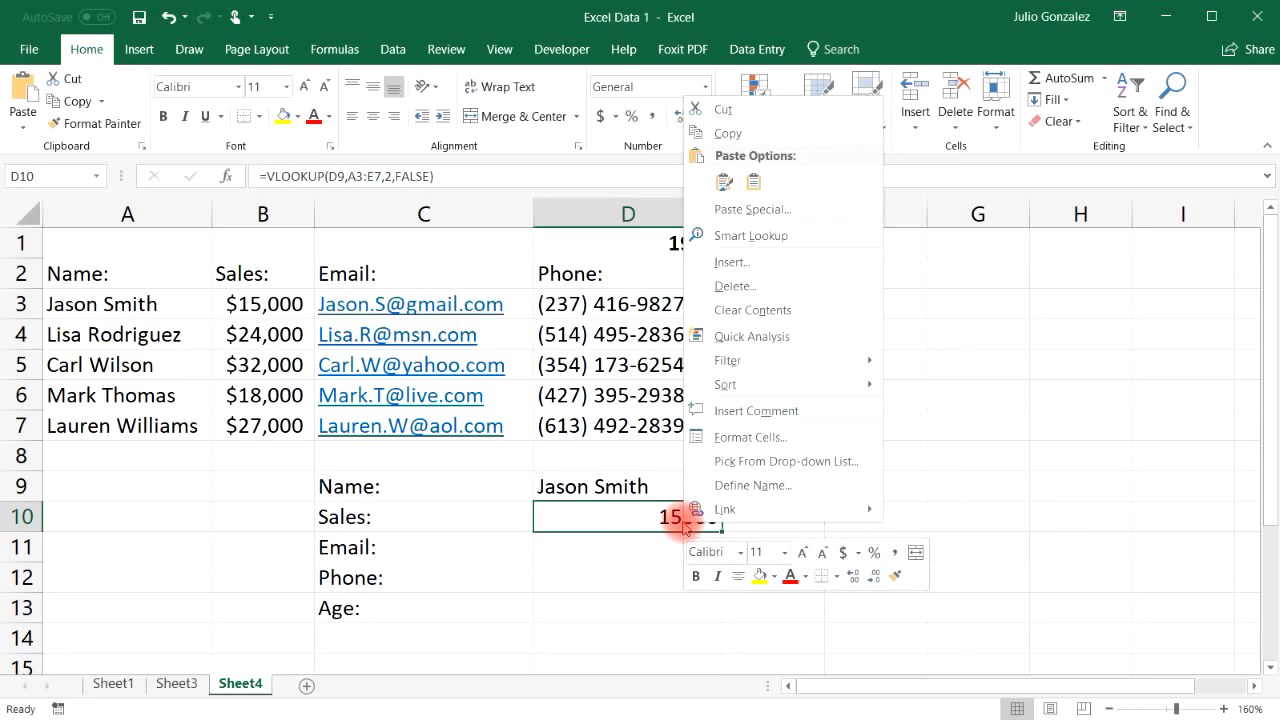
left_click(845, 554)
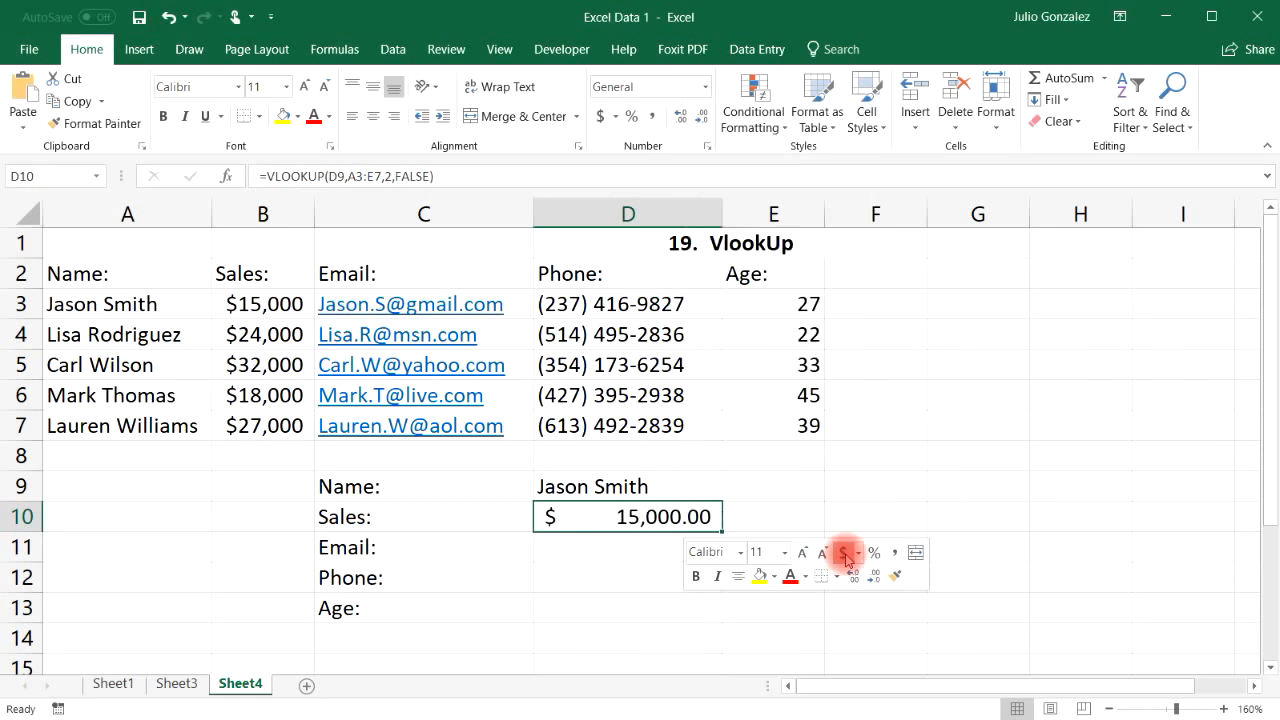
left_click(860, 553)
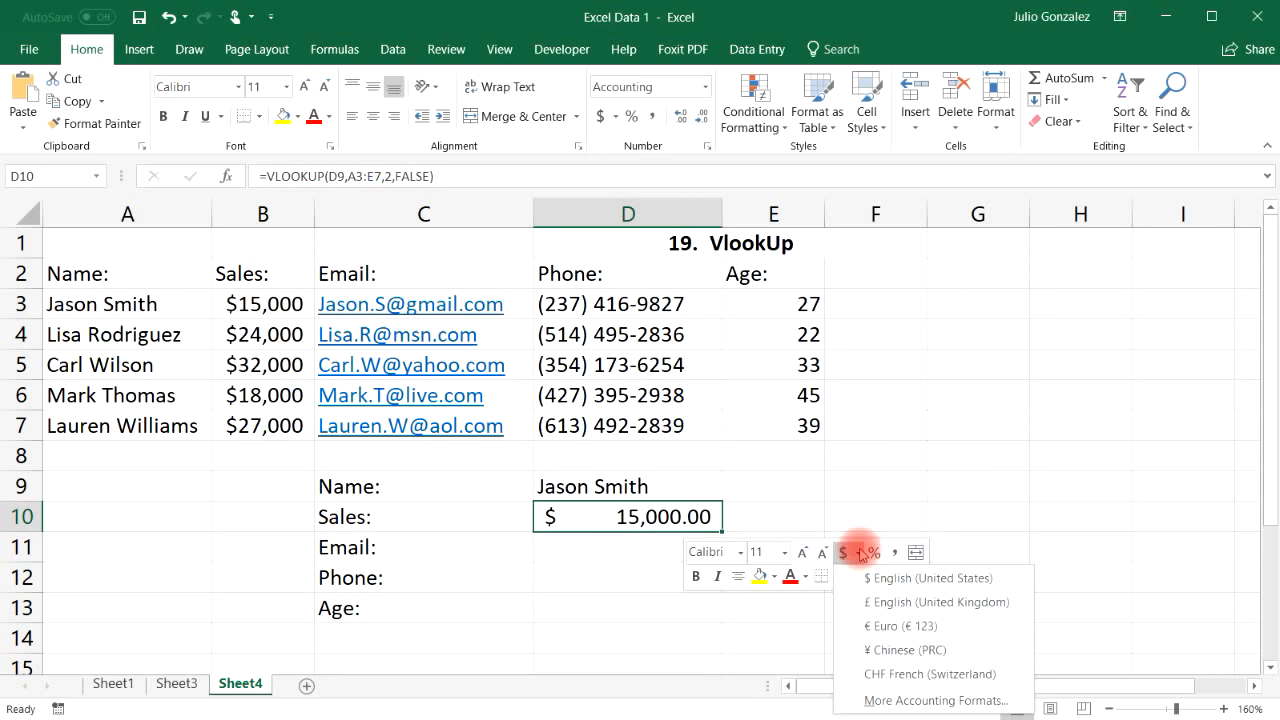
left_click(908, 699)
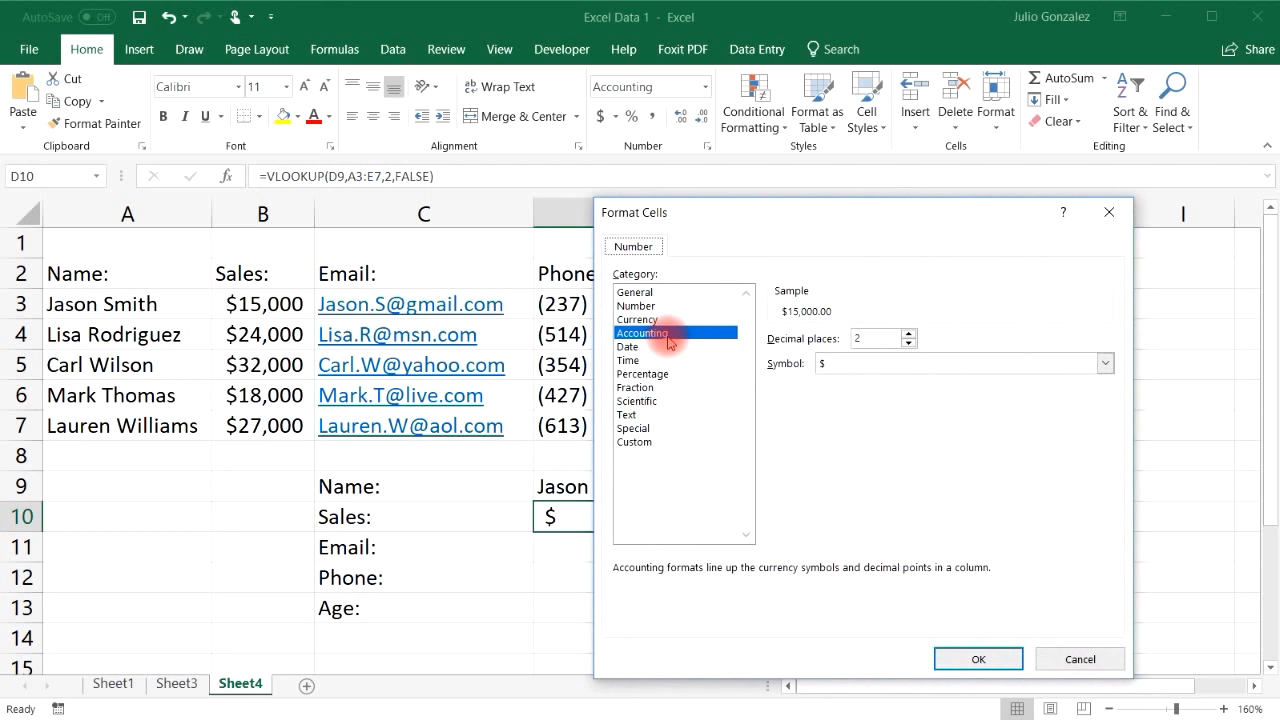
left_click(655, 320)
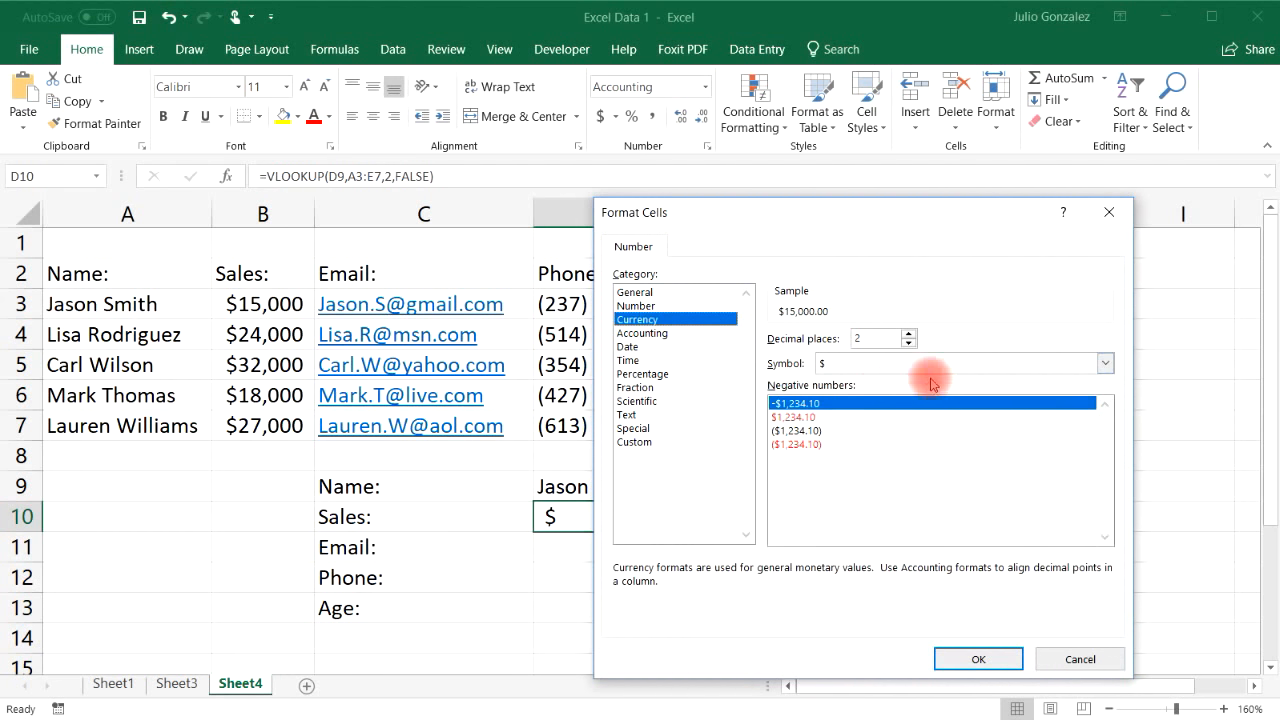
left_click(908, 342)
left_click(908, 342)
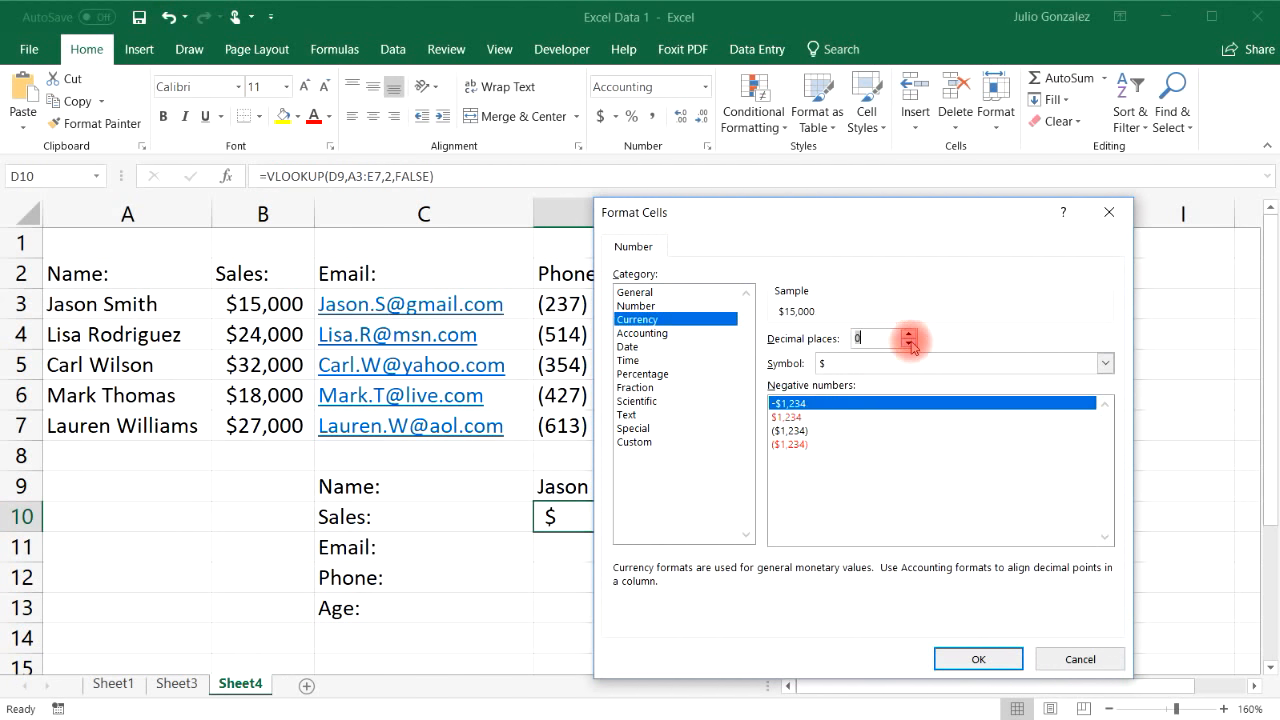
left_click(978, 659)
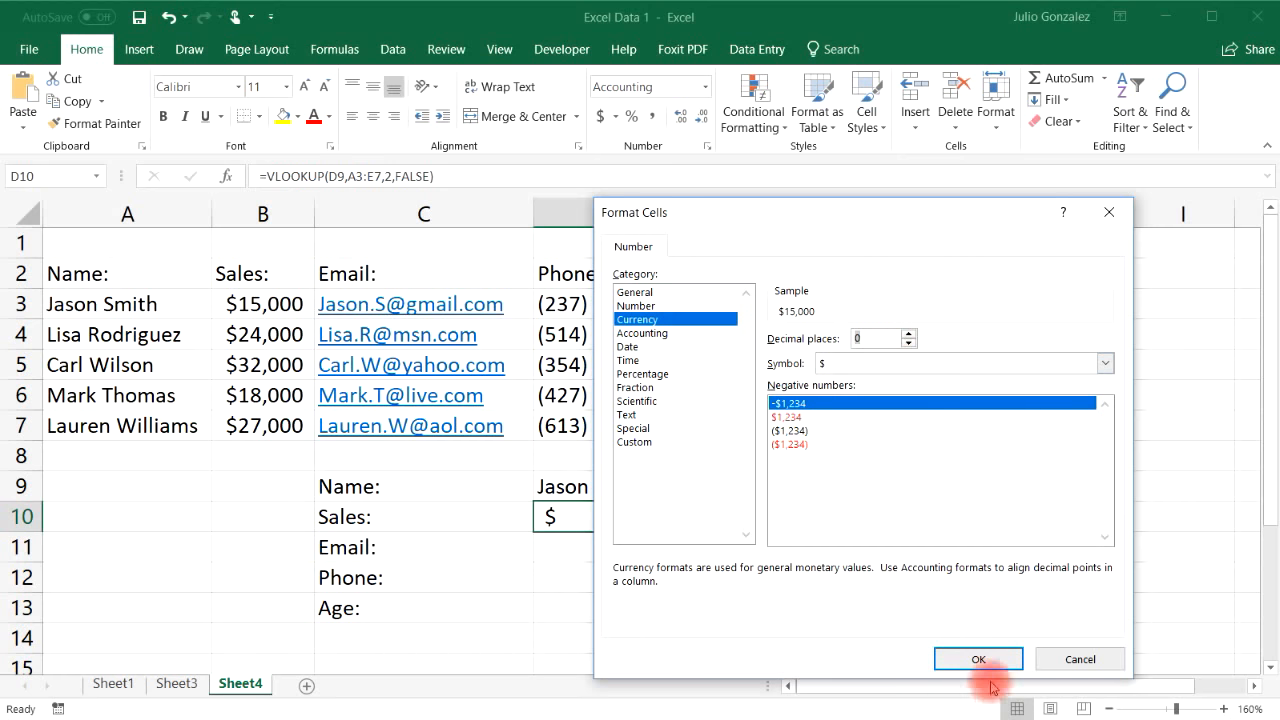
Step: Enter =VLOOKUP(D9,A3:E7,3,FALSE) in D11 to return the email for the name in D9
left_click(674, 549)
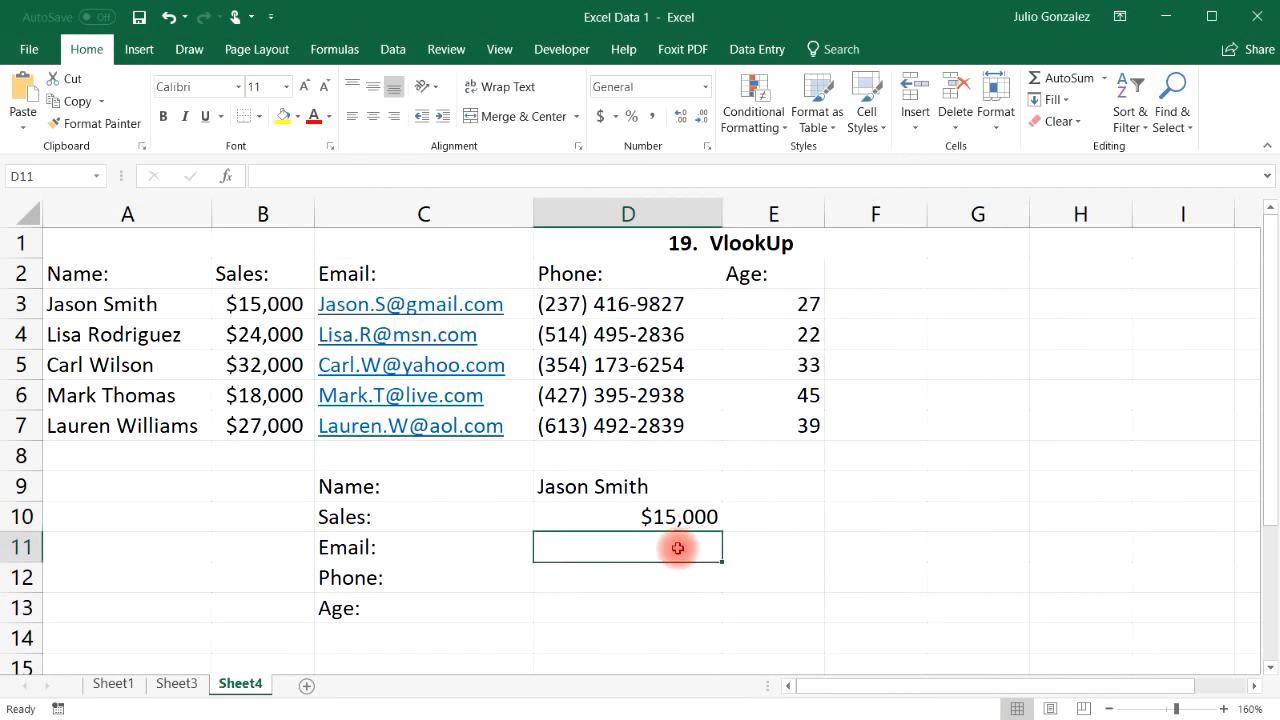
type("=vlookup(")
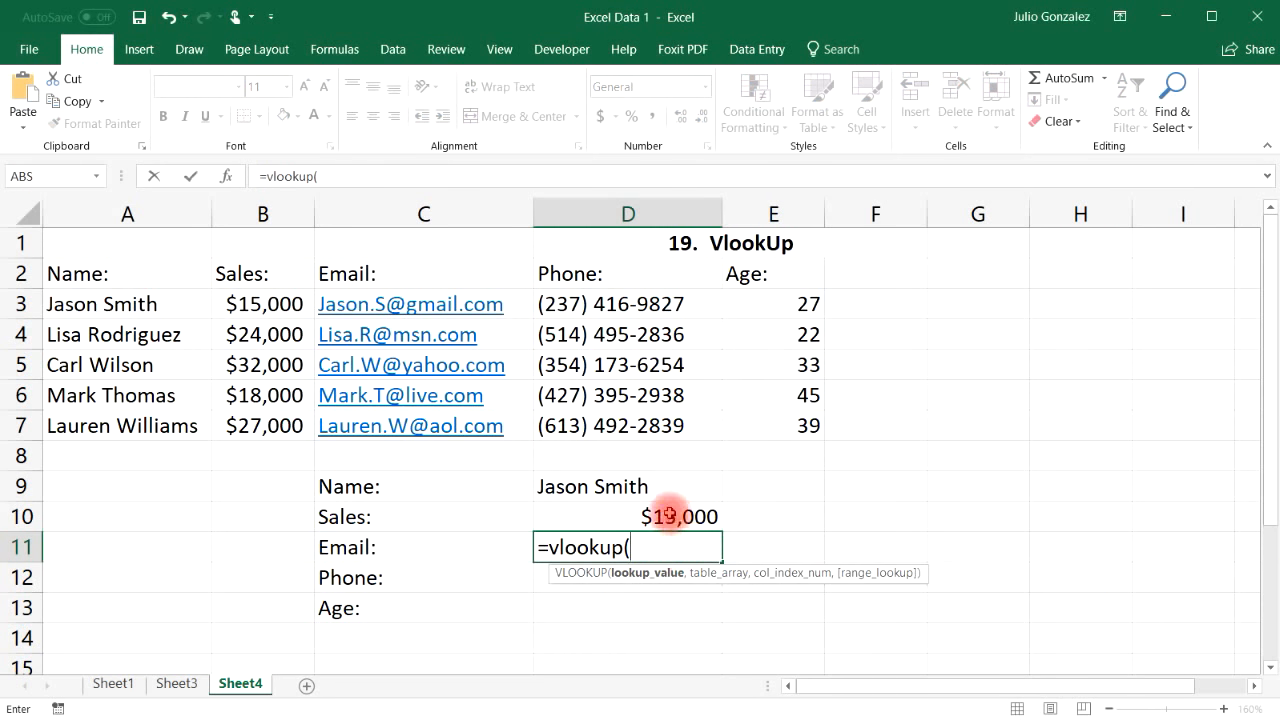
left_click(663, 493)
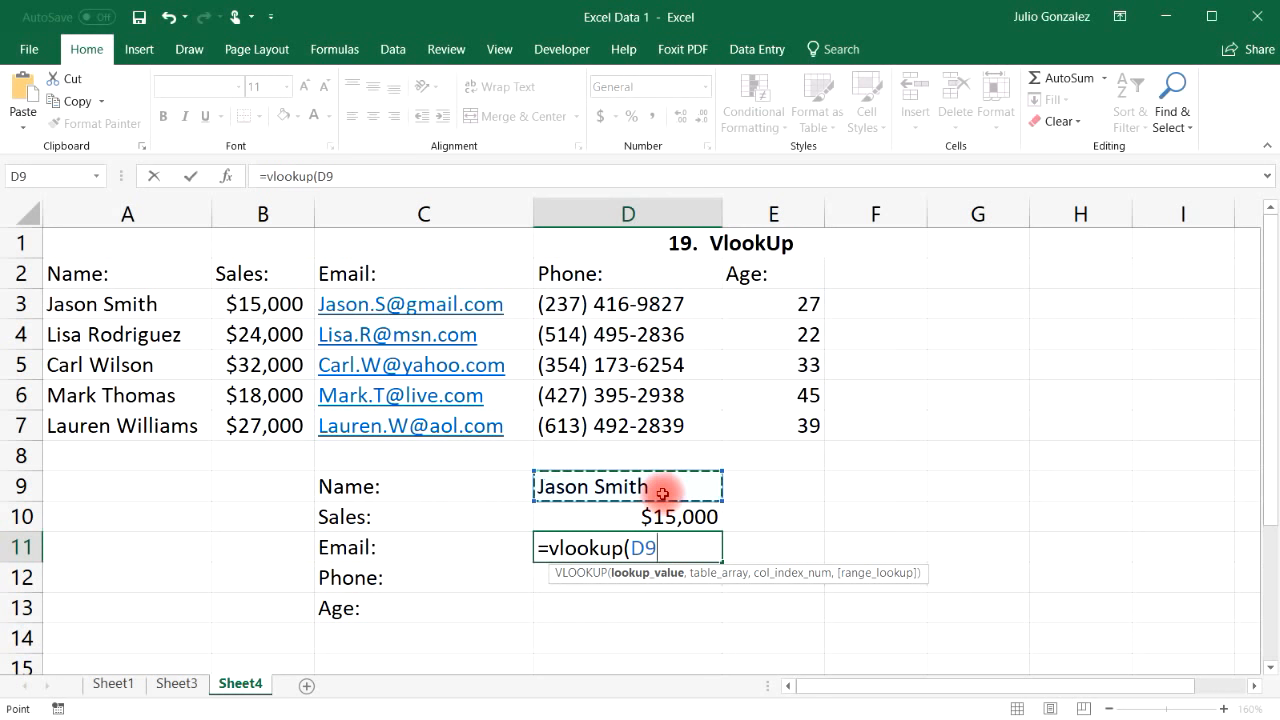
type(",")
left_click_drag(137, 305, 766, 431)
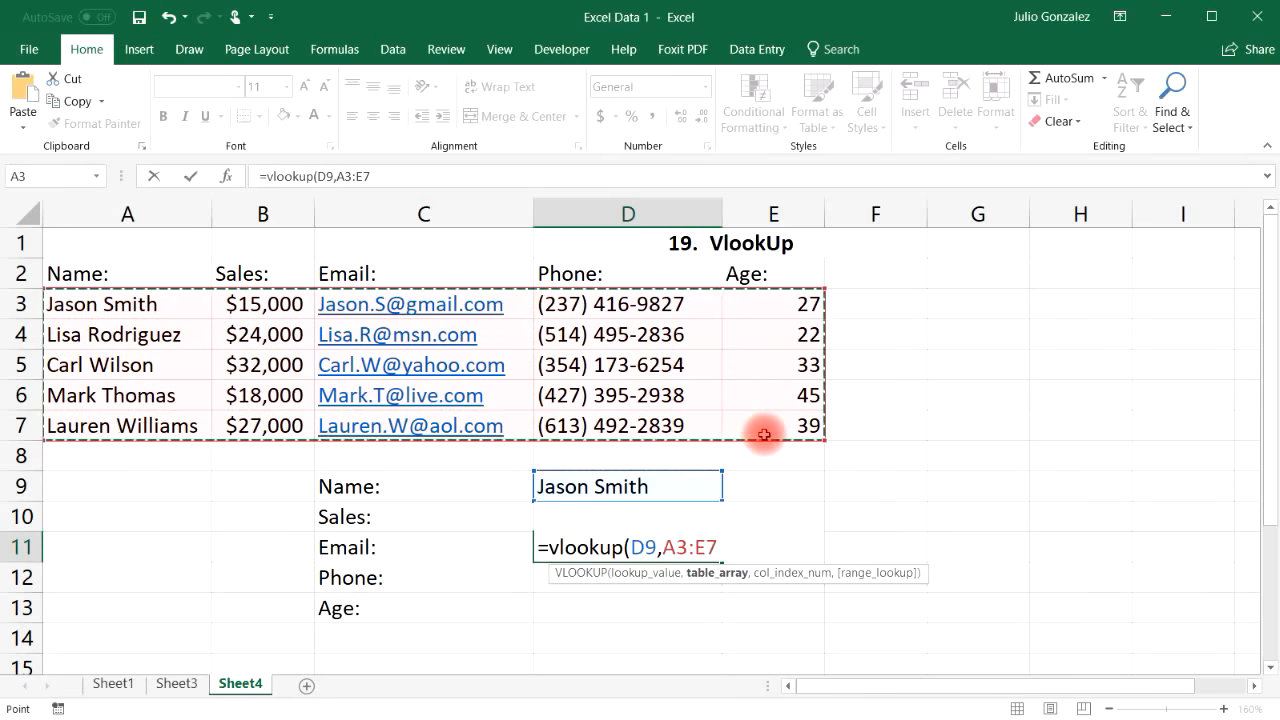
type(",")
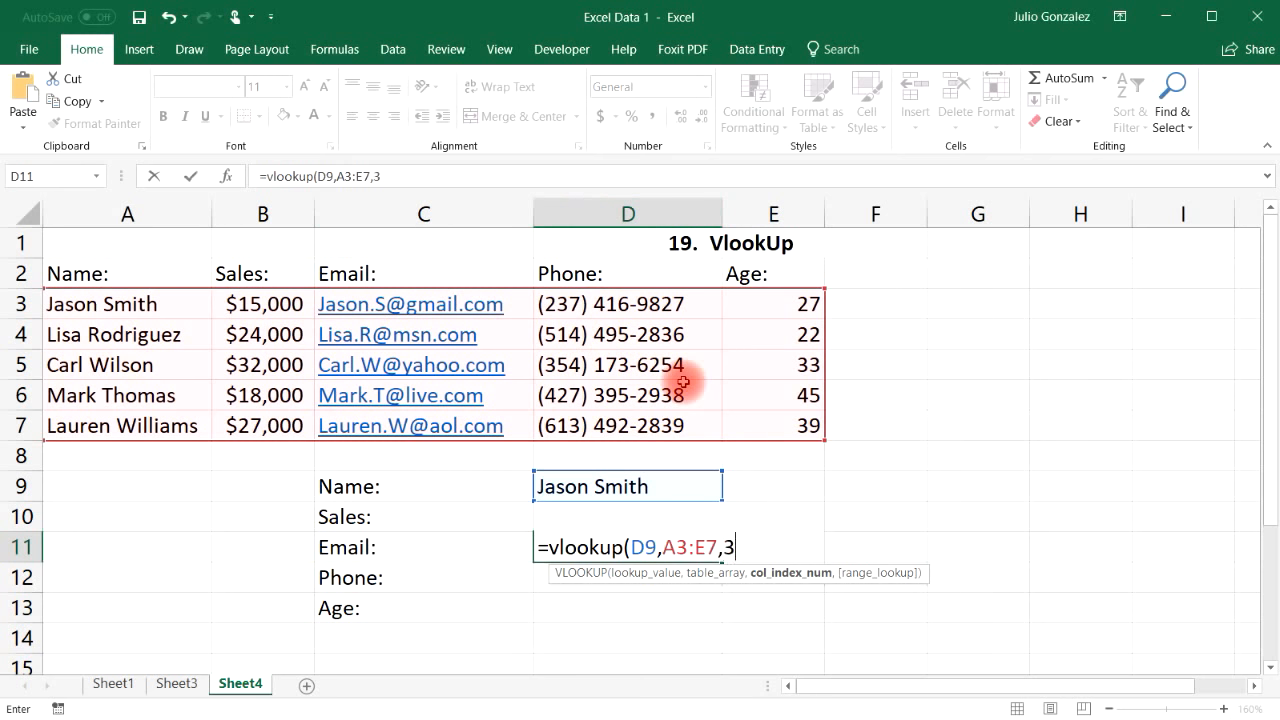
type("3,")
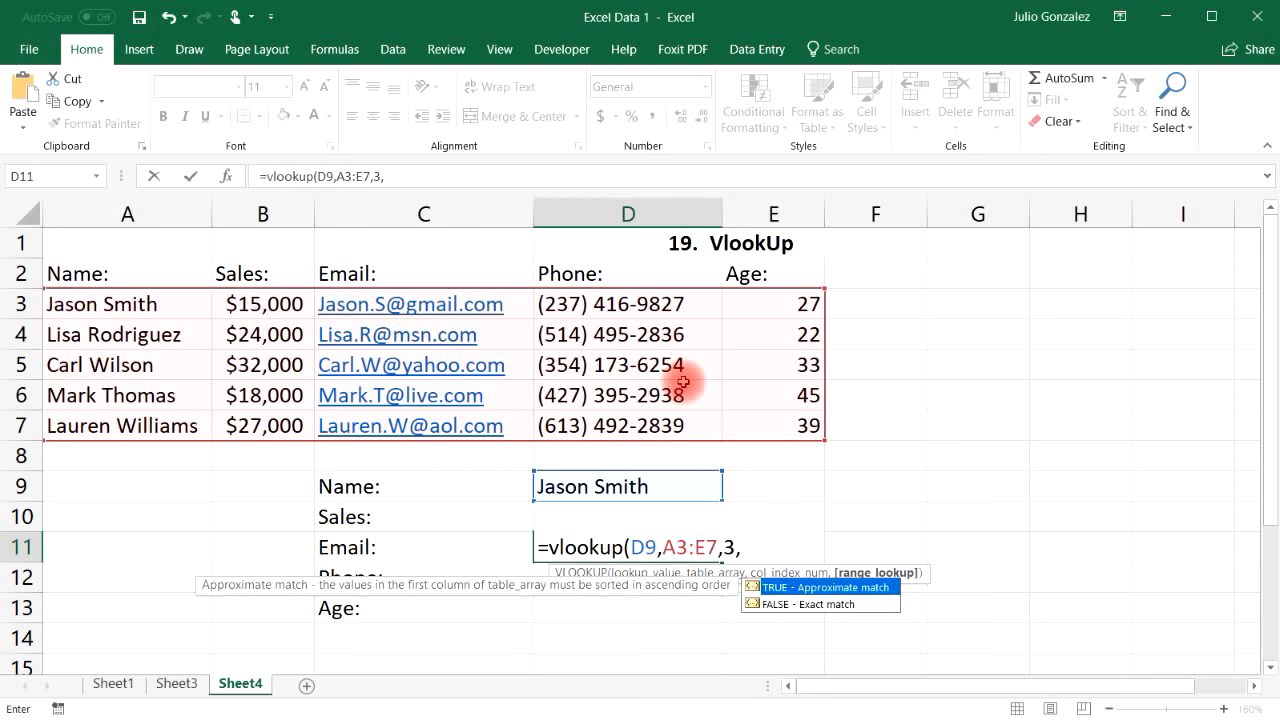
type("false)")
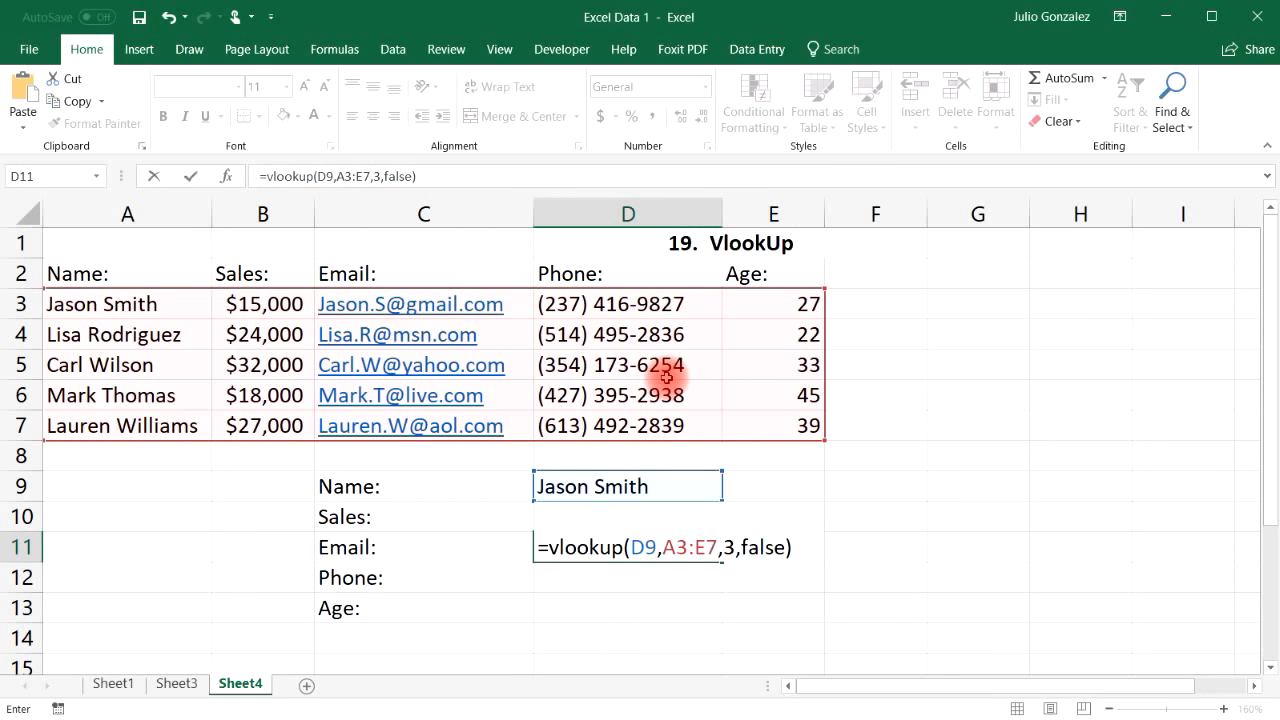
key("Return")
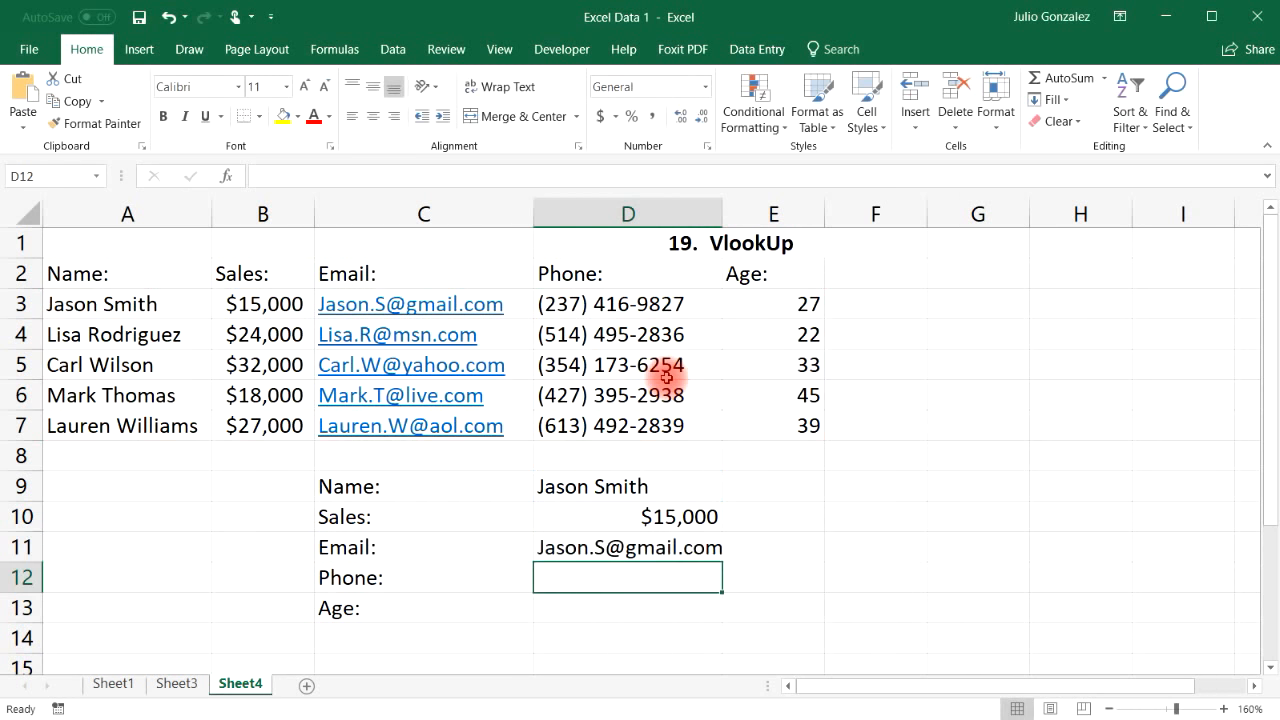
Step: Widen column D slightly and begin a VLOOKUP formula in D12 for the Phone field
left_click_drag(724, 213, 786, 215)
double_click(681, 581)
type("=vl")
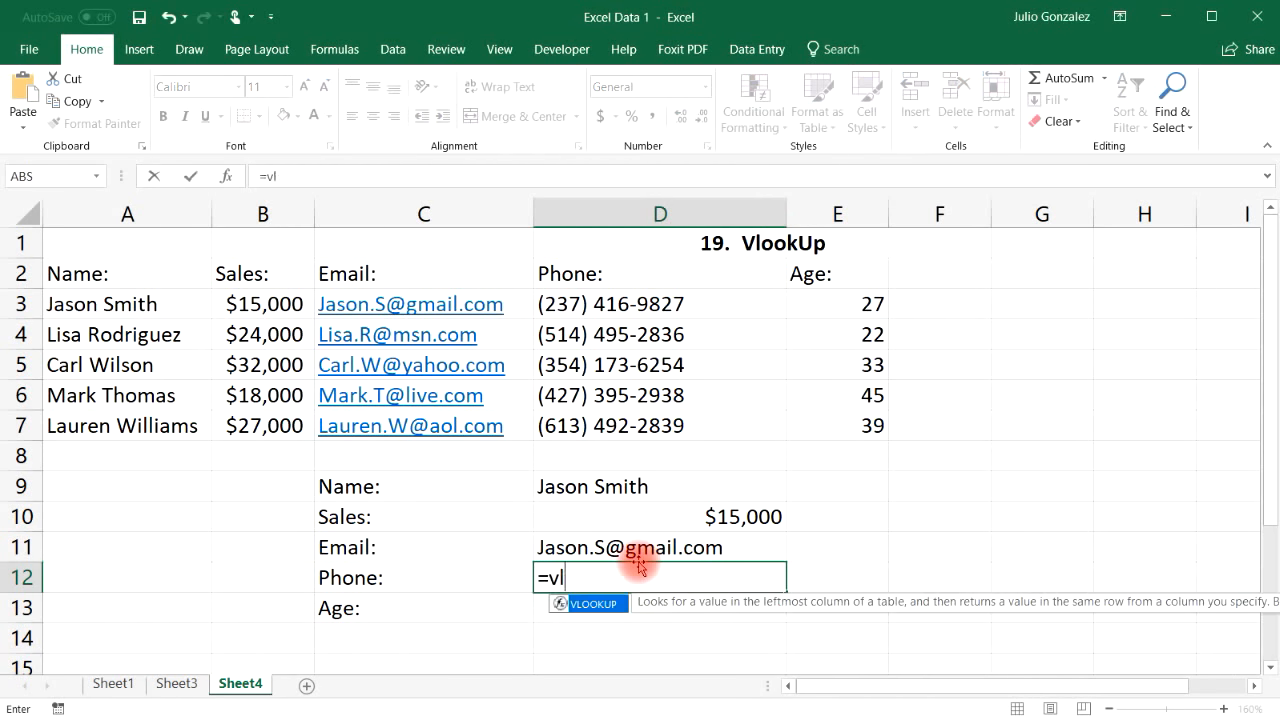
type("ookup(")
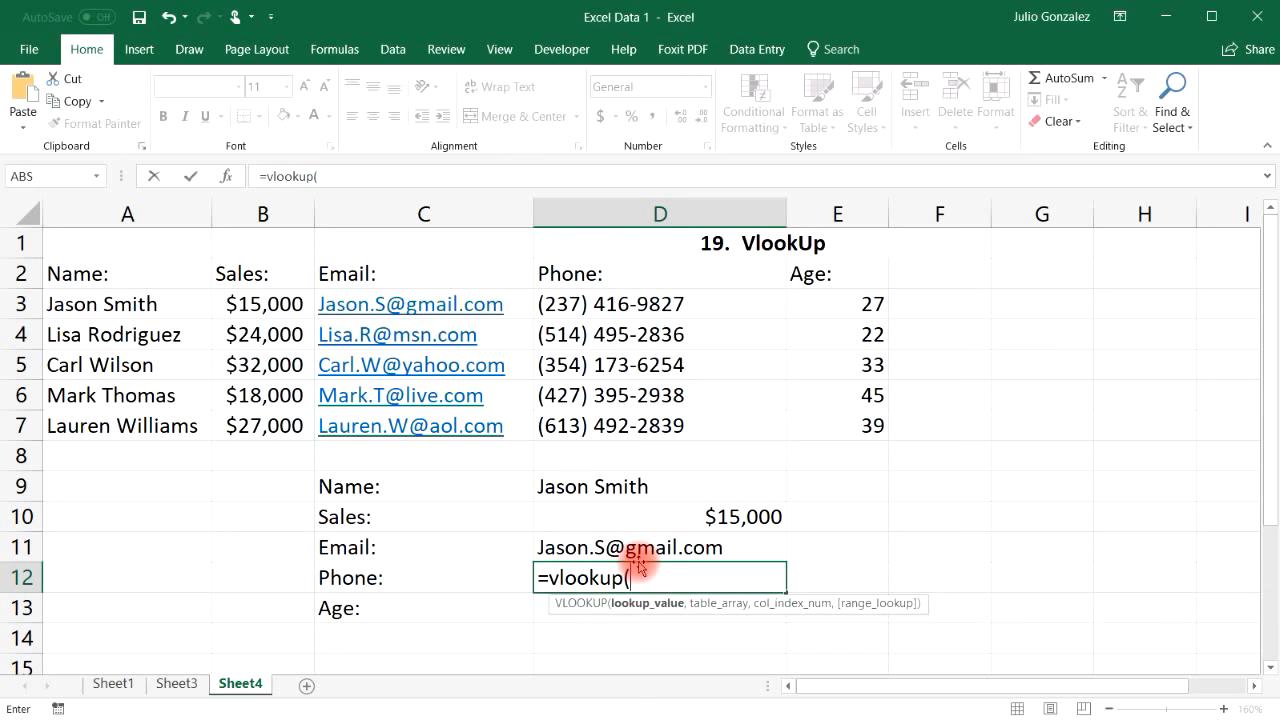
Step: Complete the Phone formula in D12 as =vlookup(D9,A3:E7,4,false) and check it against the phone entry in D3
left_click(650, 486)
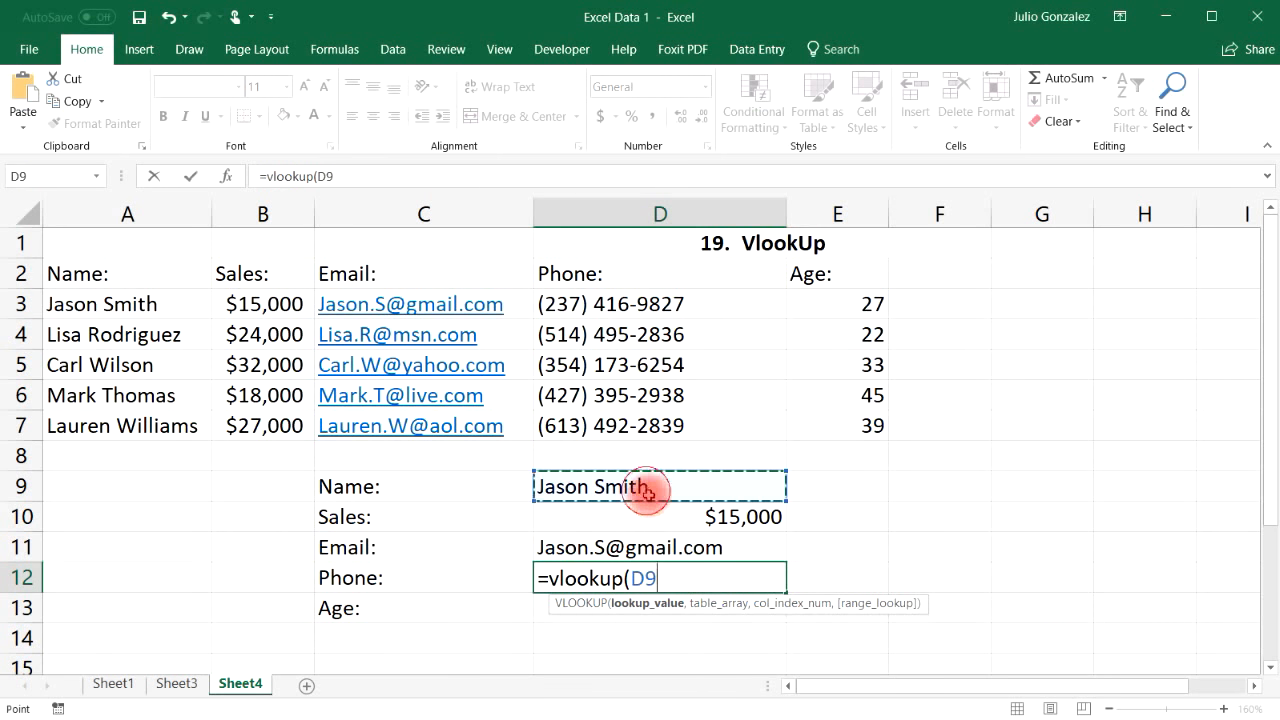
type(",")
left_click_drag(70, 302, 828, 422)
type(",4,false)")
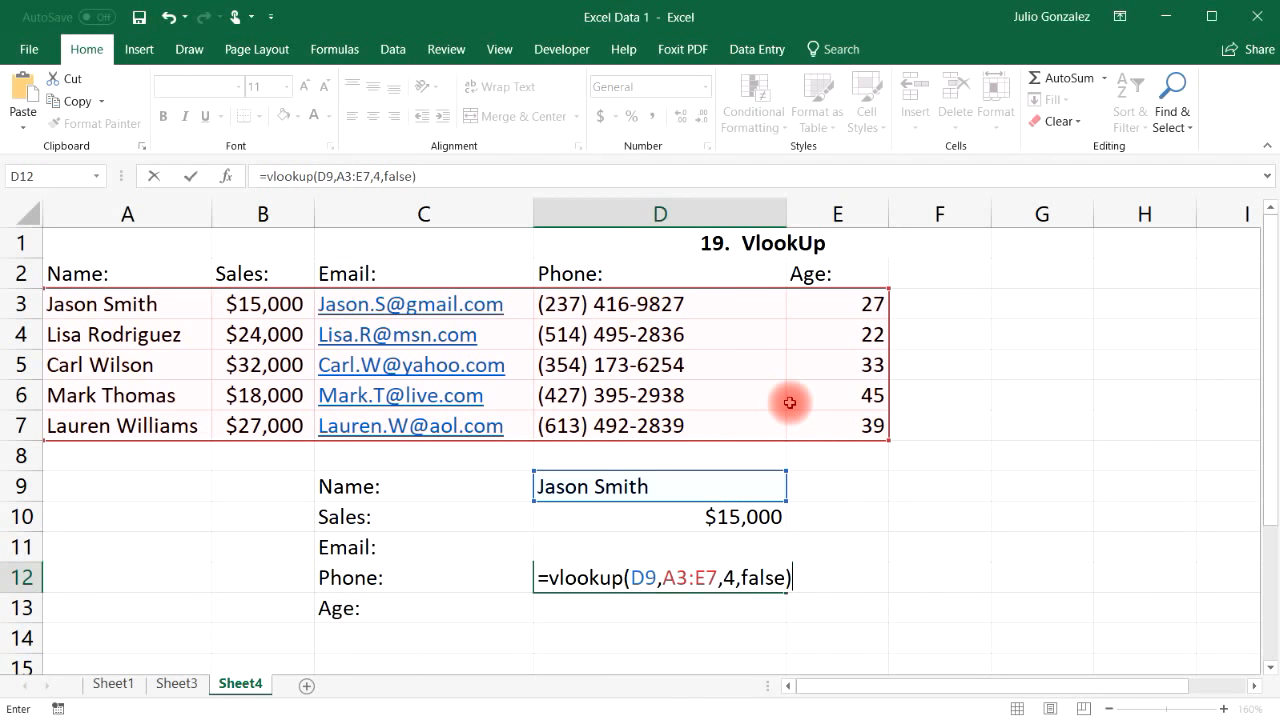
key("Return")
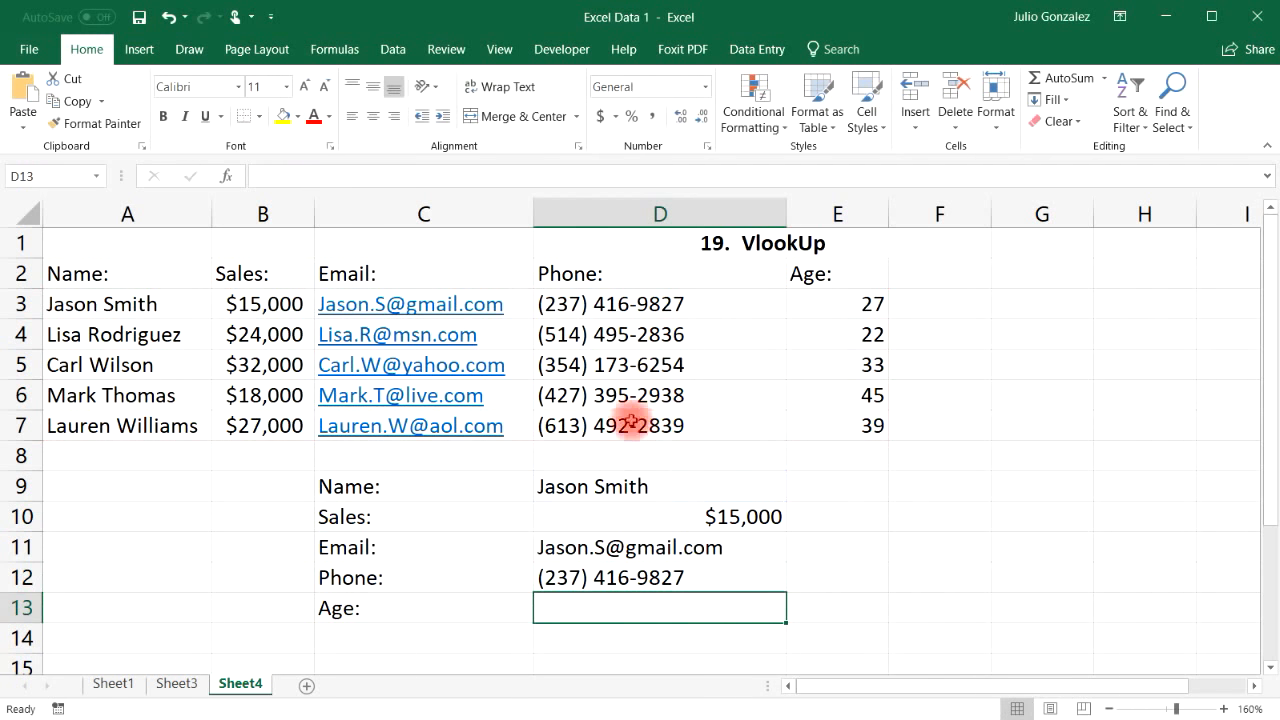
left_click(641, 306)
Step: Enter =vlookup(D9,A3:E7,5,false) in D13 to look up the age, and check it against E3
left_click(630, 609)
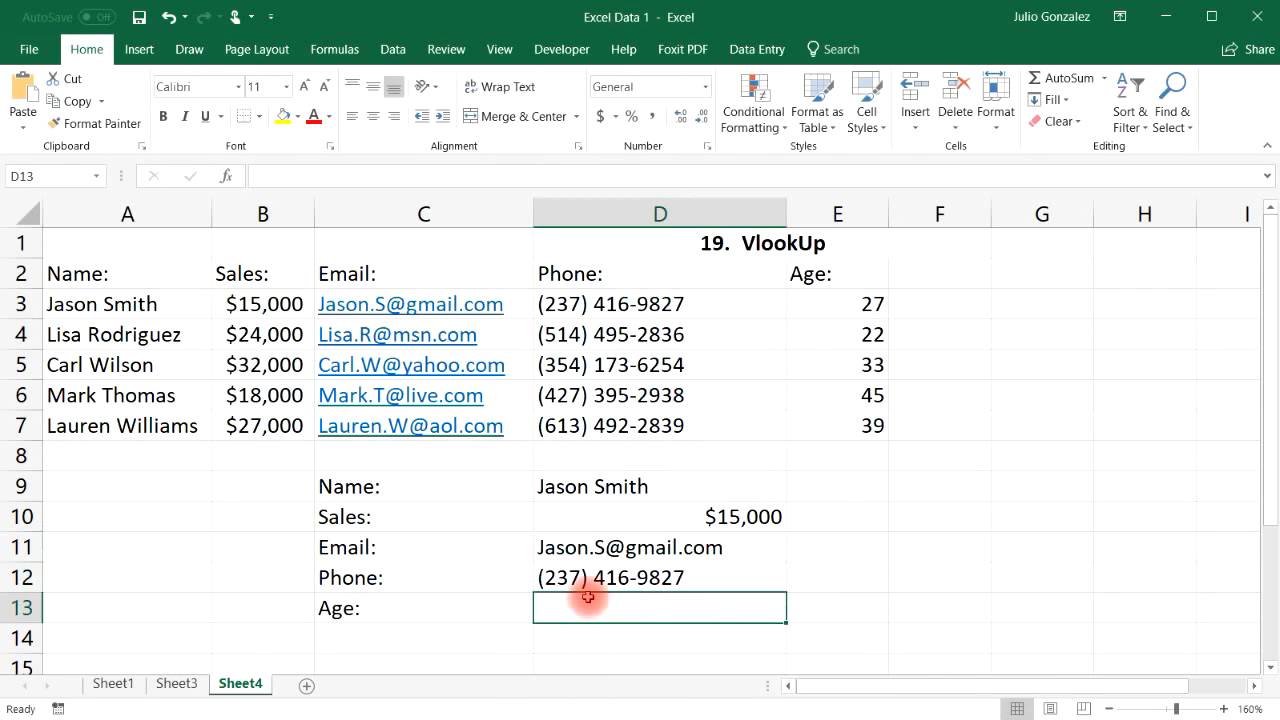
type("=vlookup(")
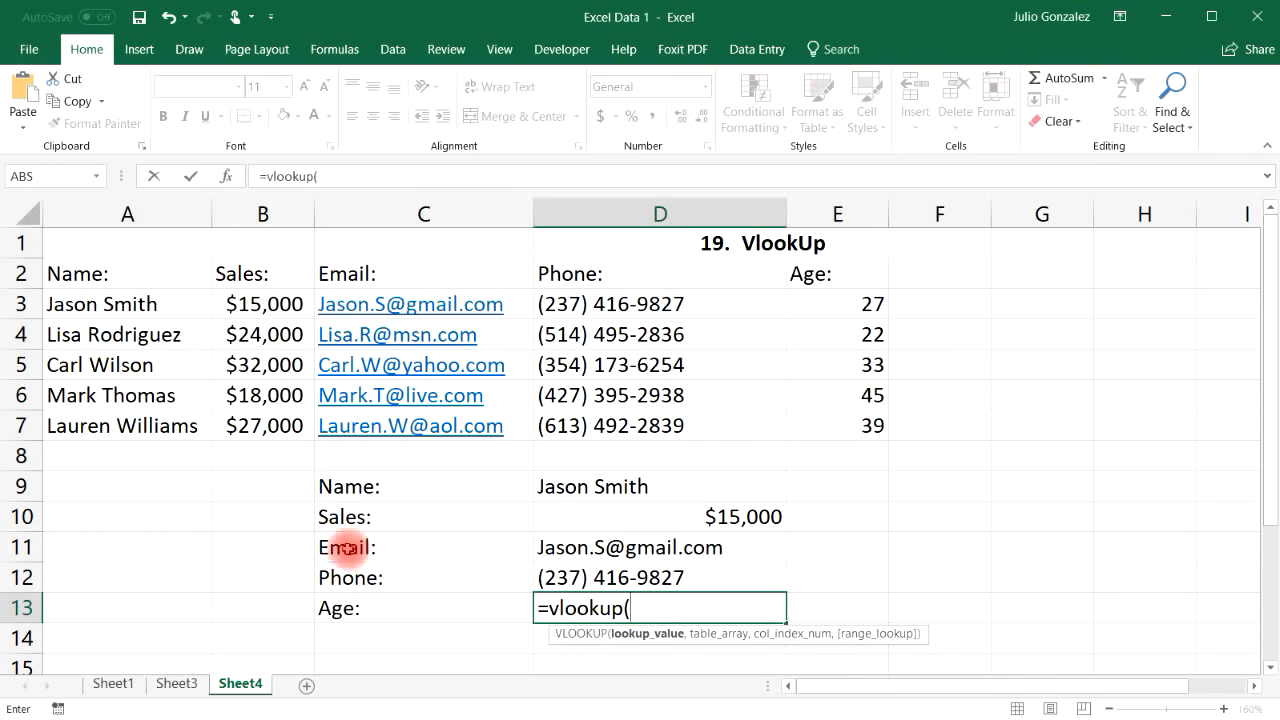
left_click(580, 490)
type(",")
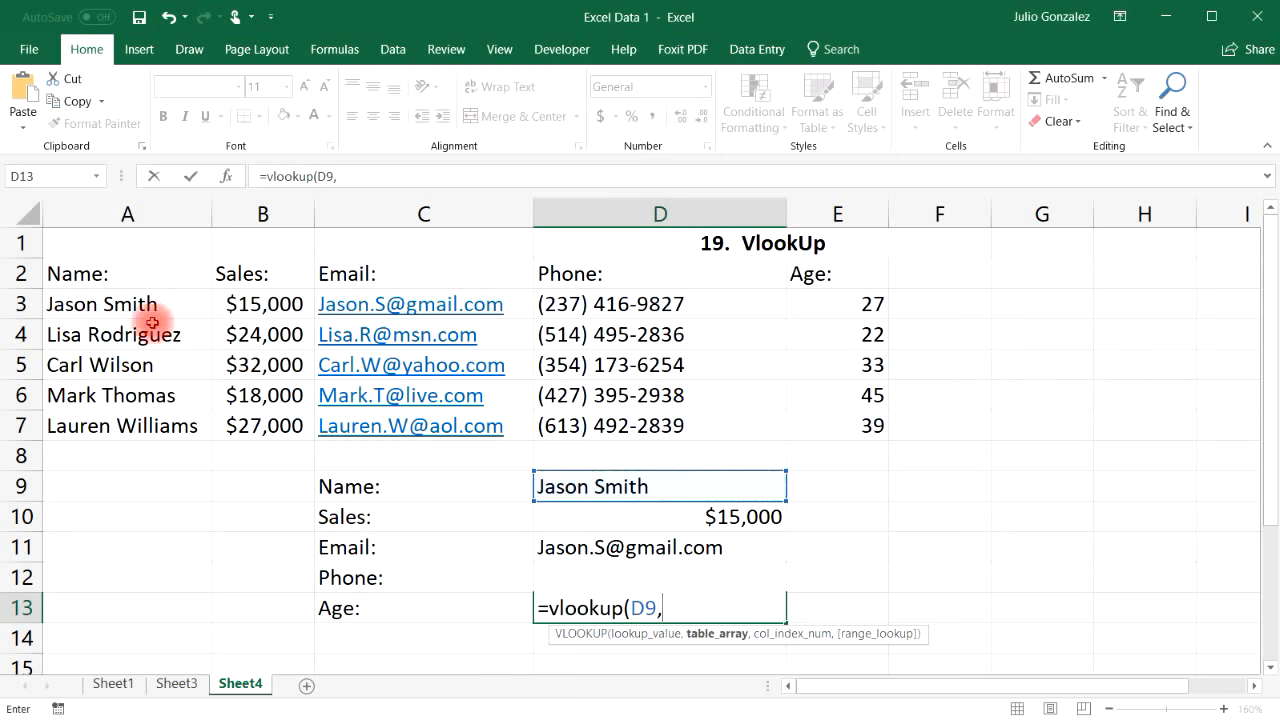
left_click_drag(129, 303, 817, 437)
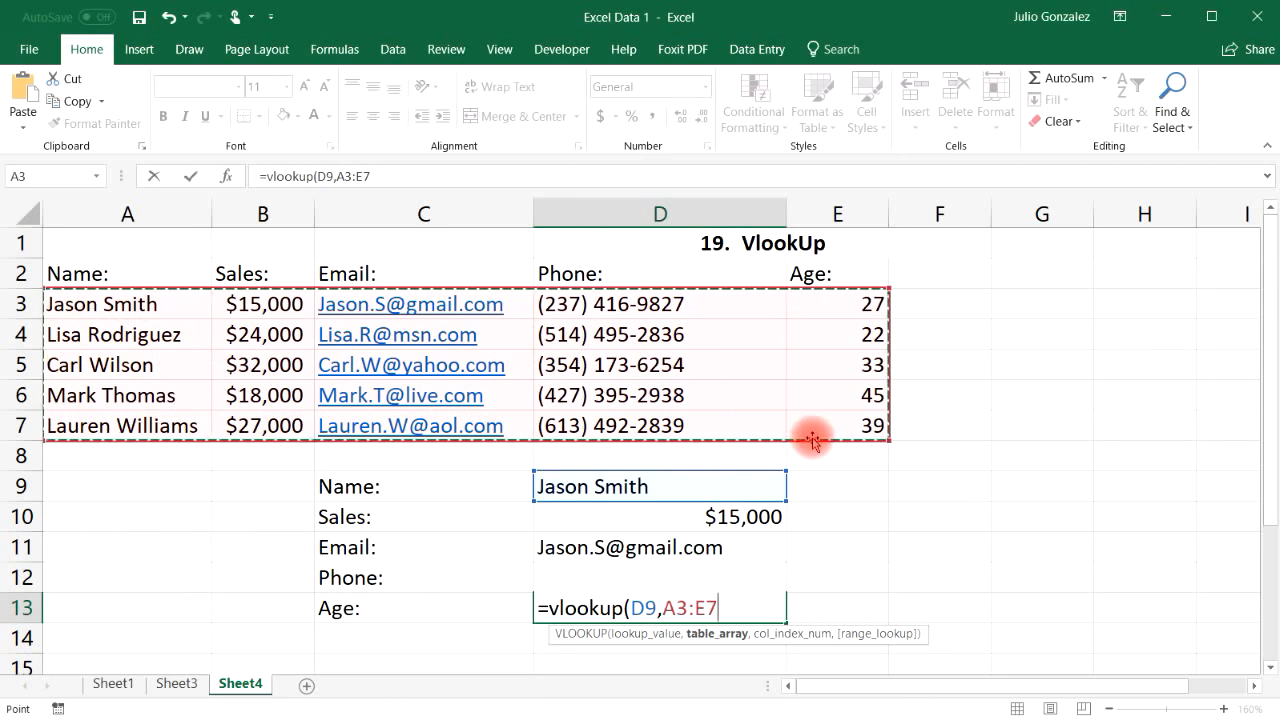
type(",")
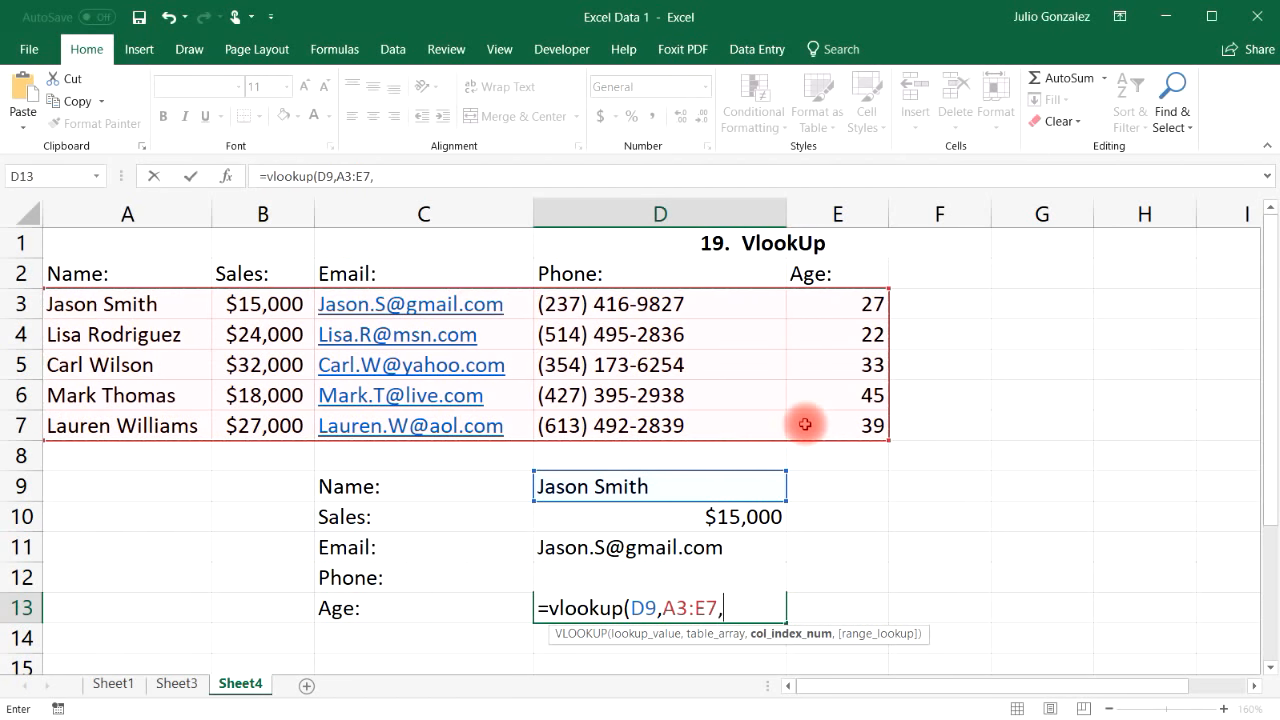
type("5,false")
key("Return")
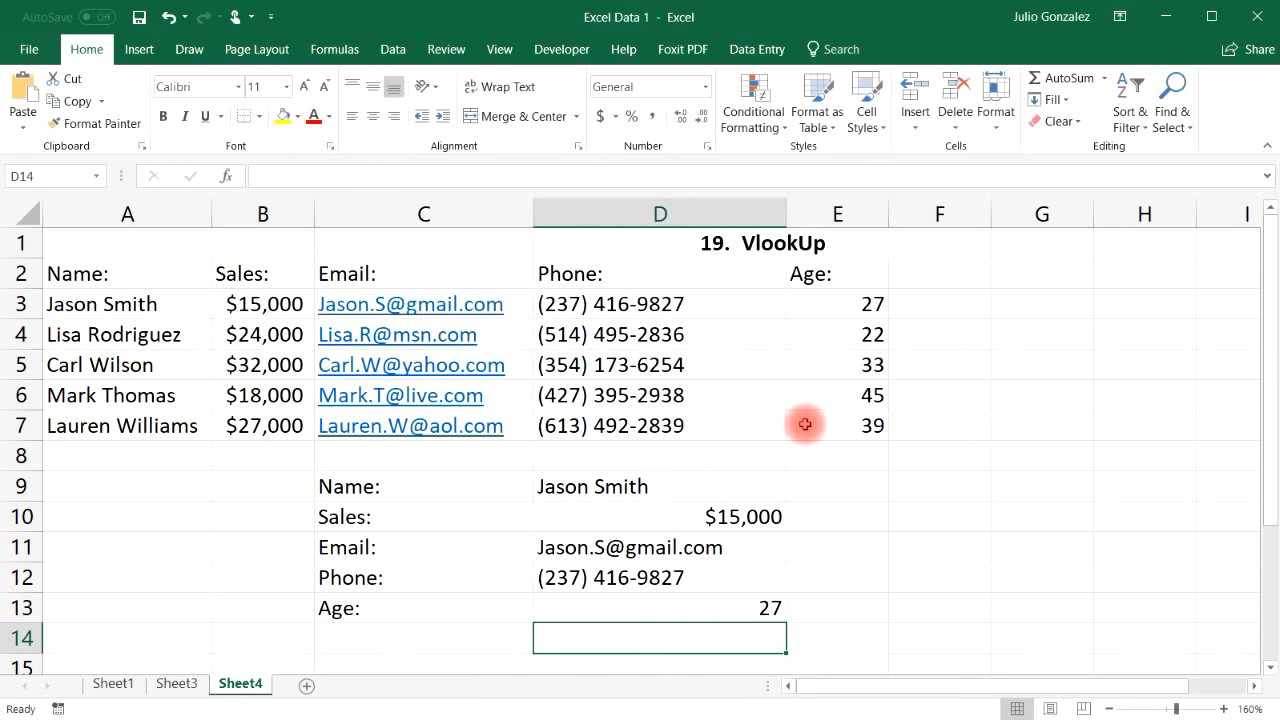
left_click(872, 300)
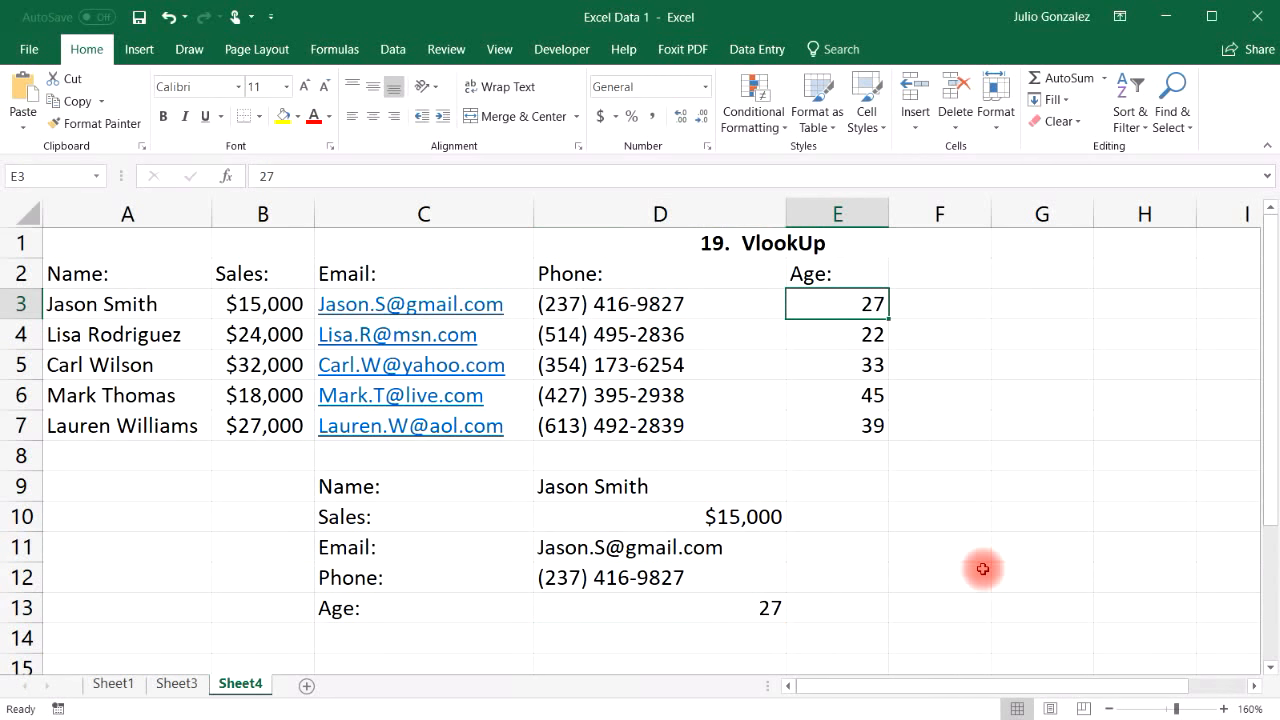
Step: Replace the lookup name in D9 with the full name listed in A4
left_click(622, 484)
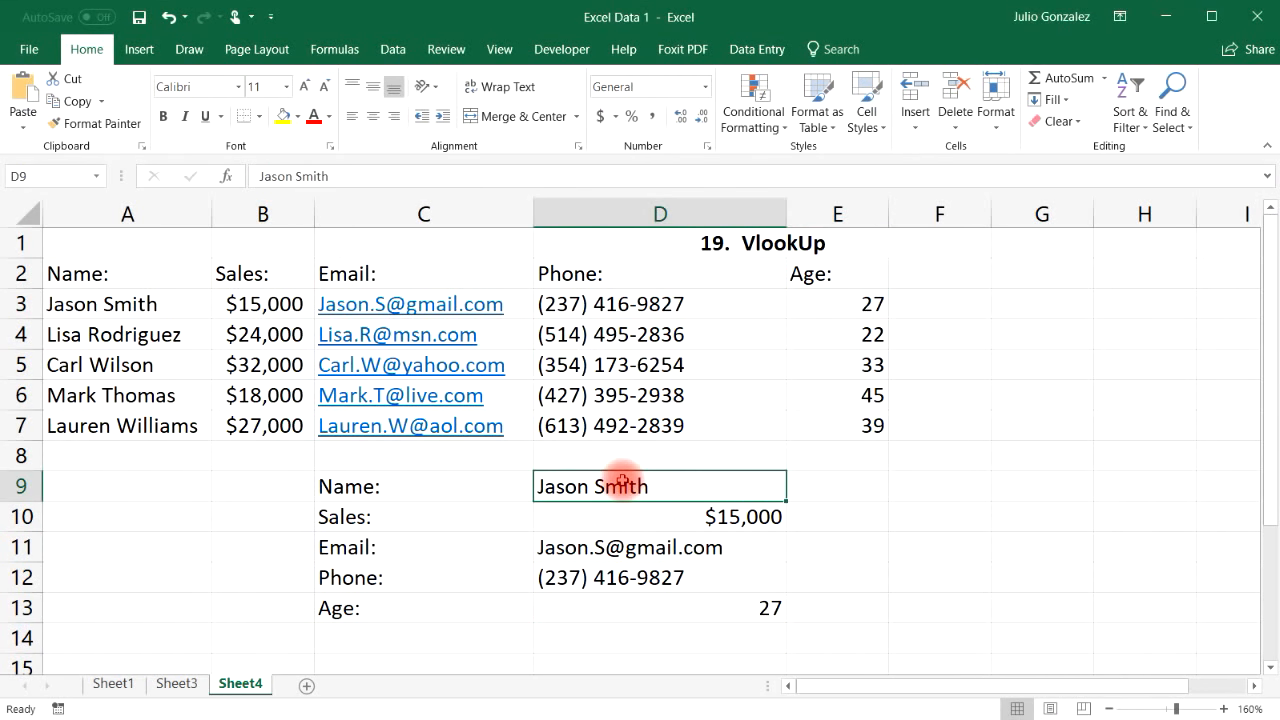
type("Lisa R")
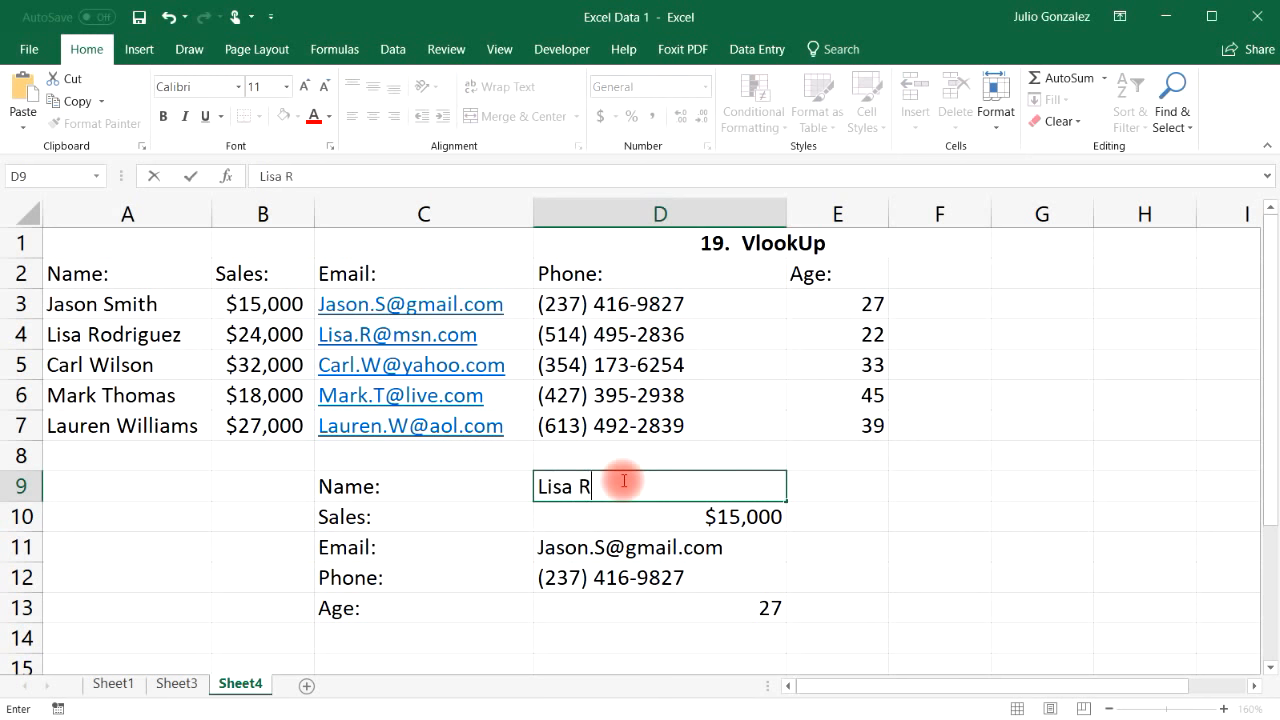
type("odrigu")
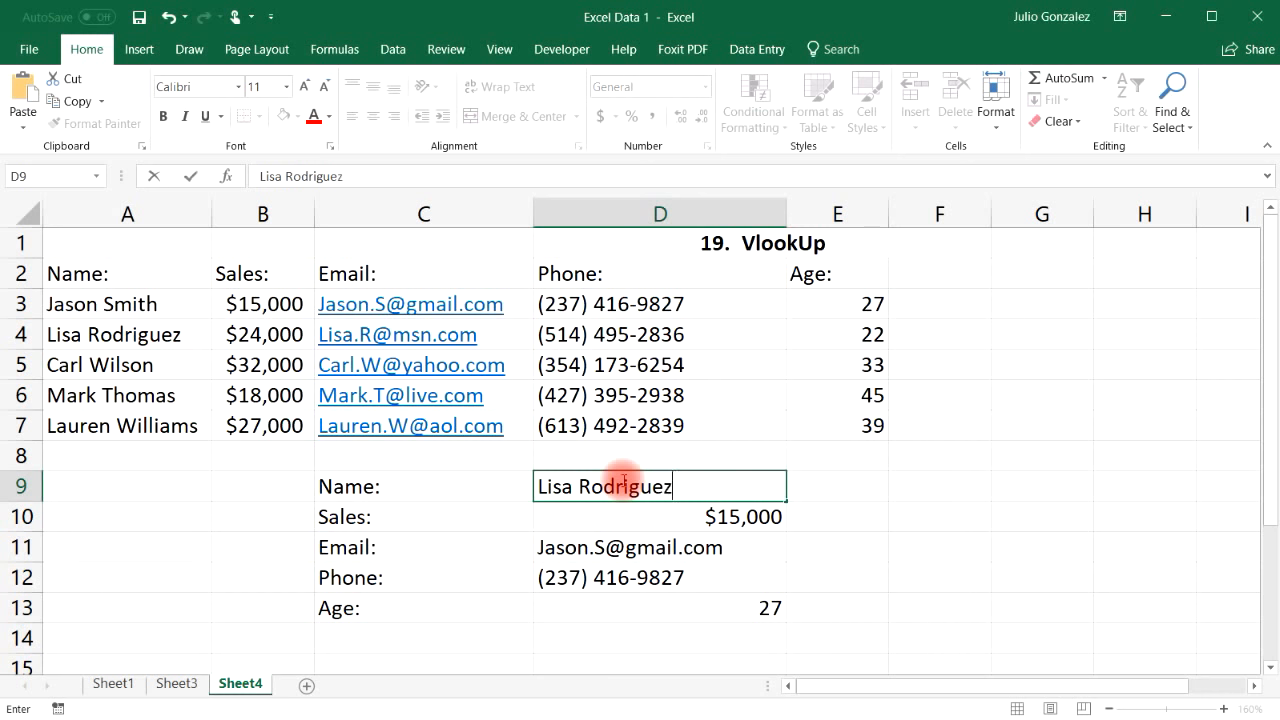
type("ez")
key("Return")
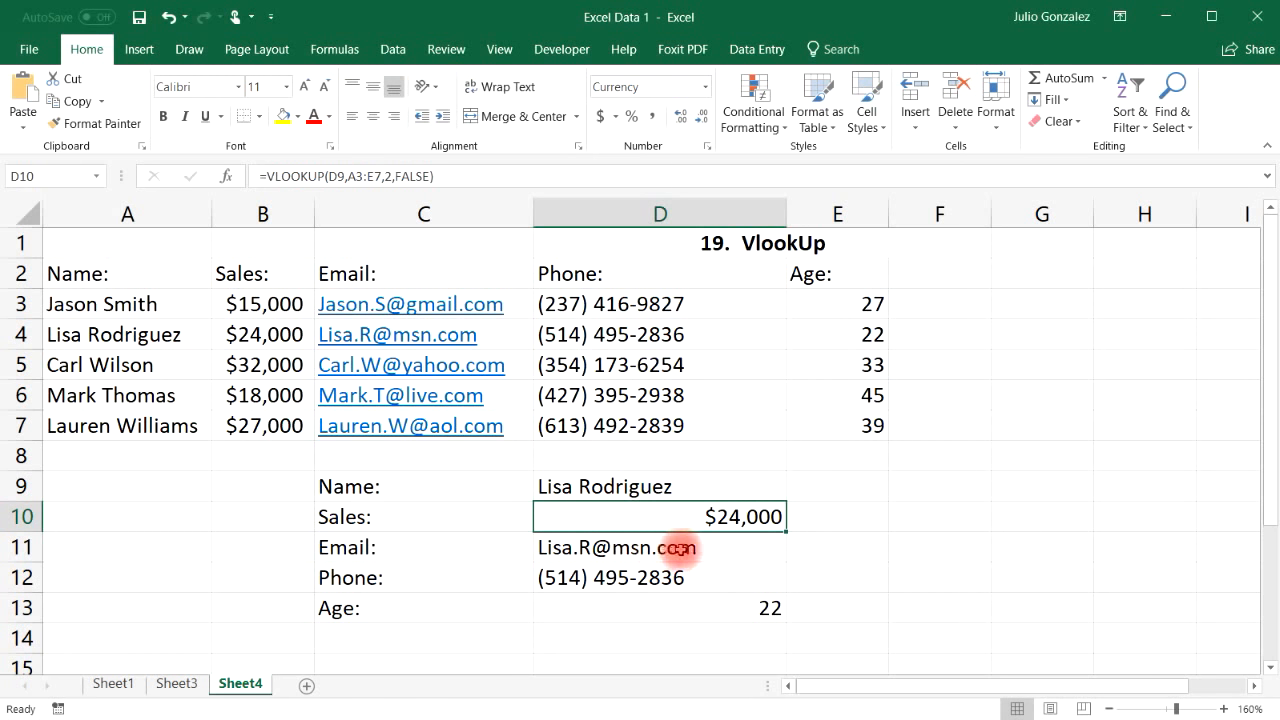
Step: Compare the looked-up sales, email, phone and age in D10:D13 with the entries in row 4 of the table
left_click(271, 340)
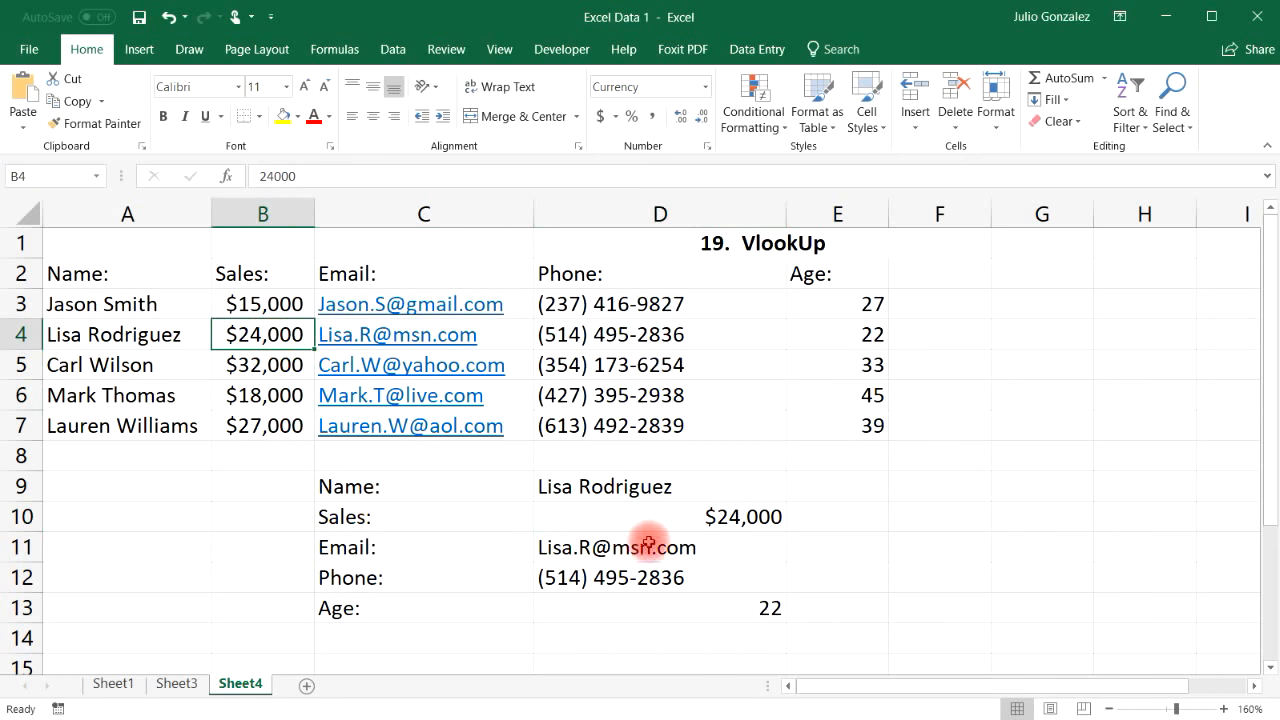
left_click(708, 527)
left_click(620, 550)
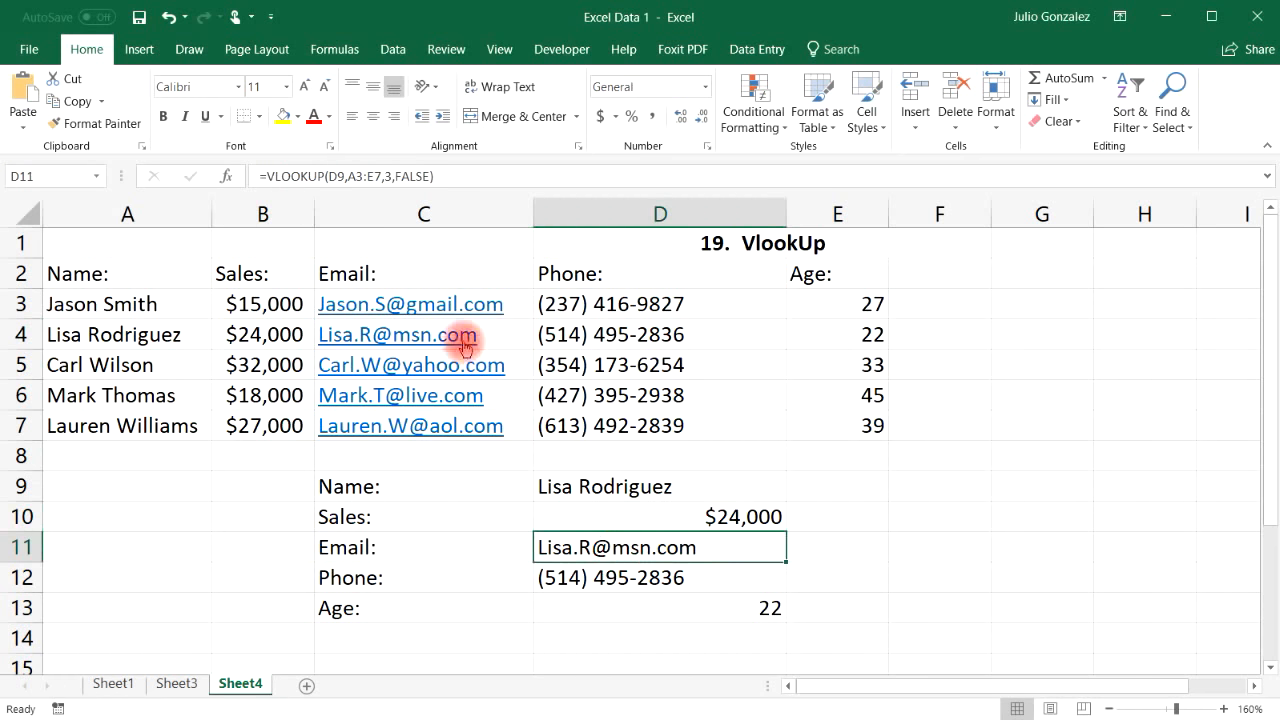
left_click(642, 337)
left_click(636, 578)
left_click(772, 608)
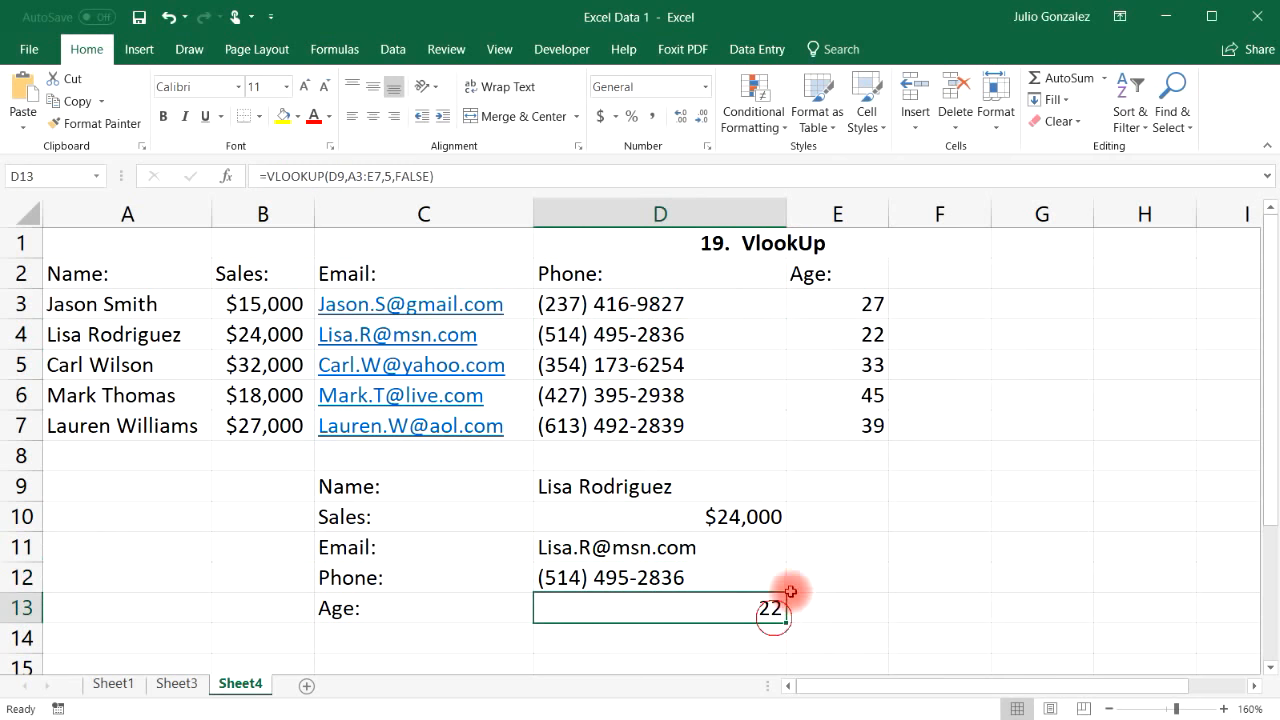
left_click(866, 340)
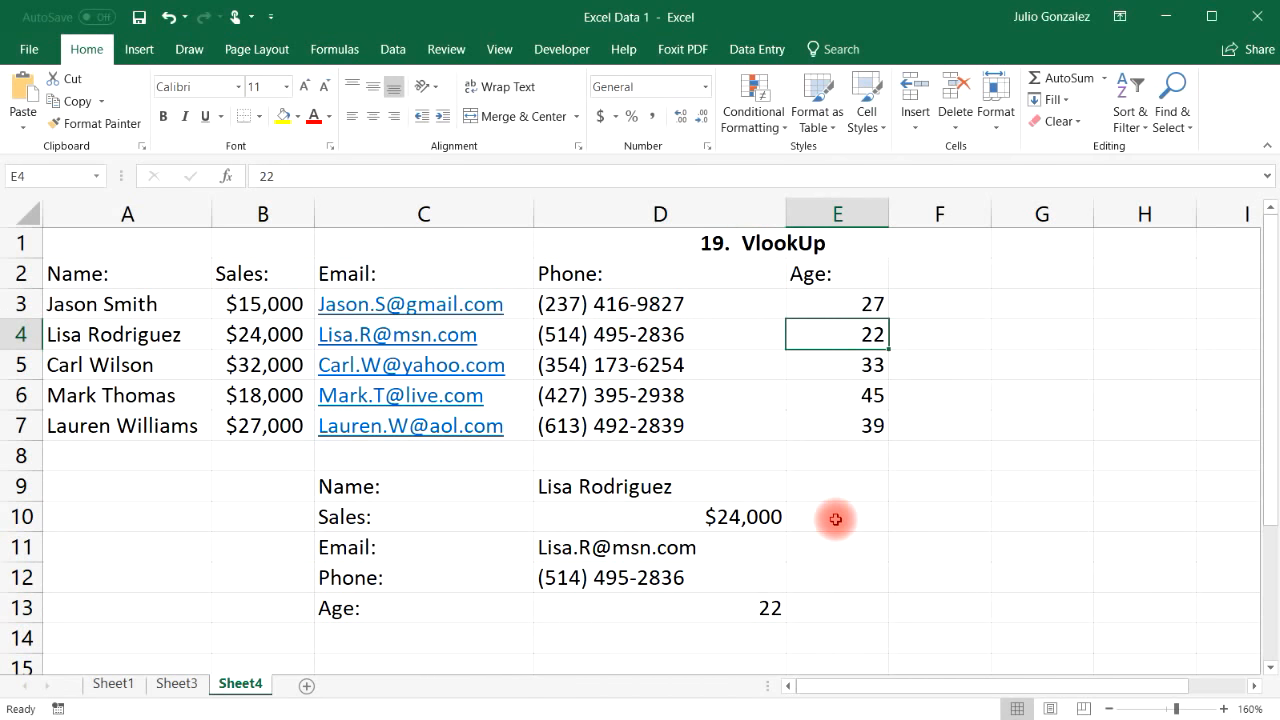
Step: Change the sheet heading in row 1 to "20. Drop Down List"
left_click(707, 248)
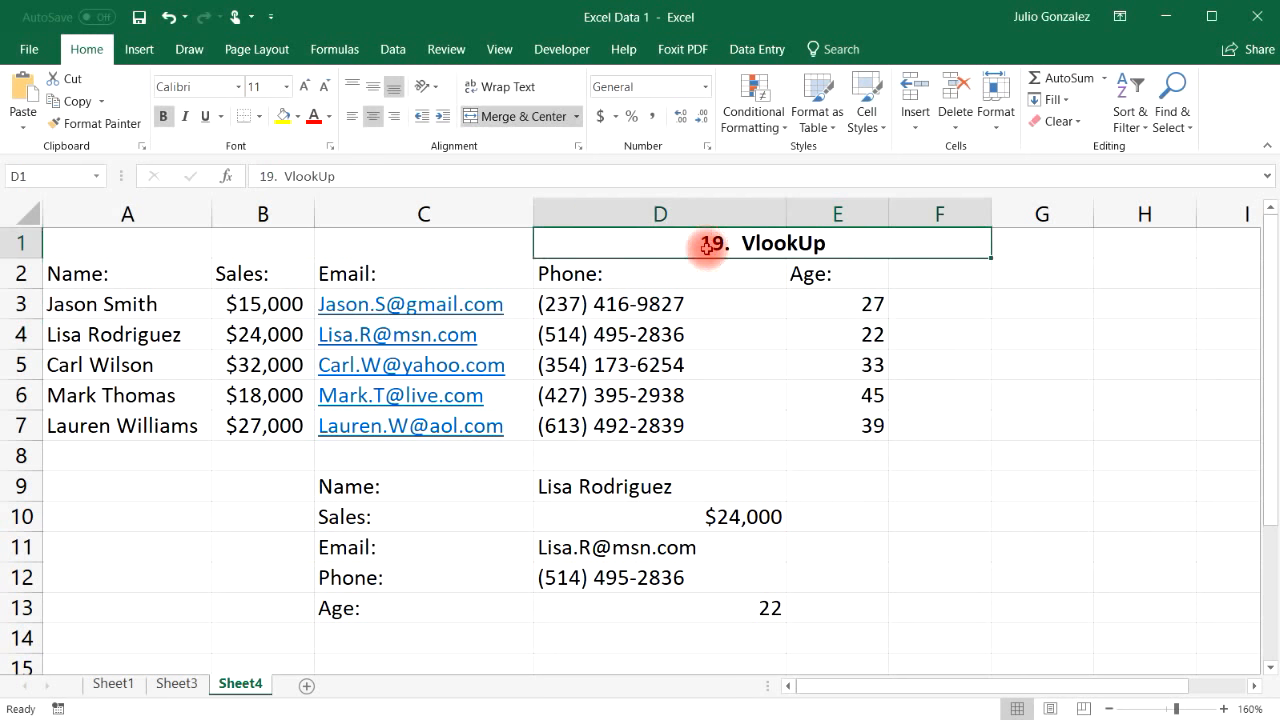
type("20.")
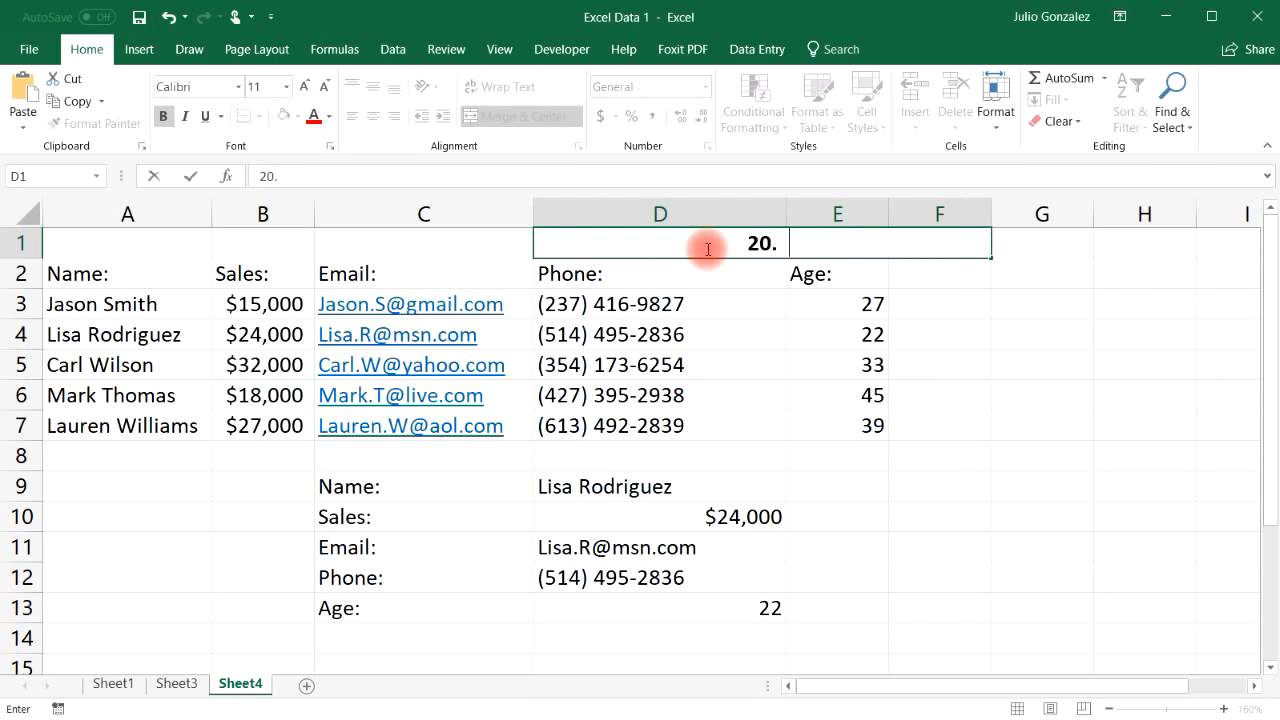
type("  Drop Down List")
key("Return")
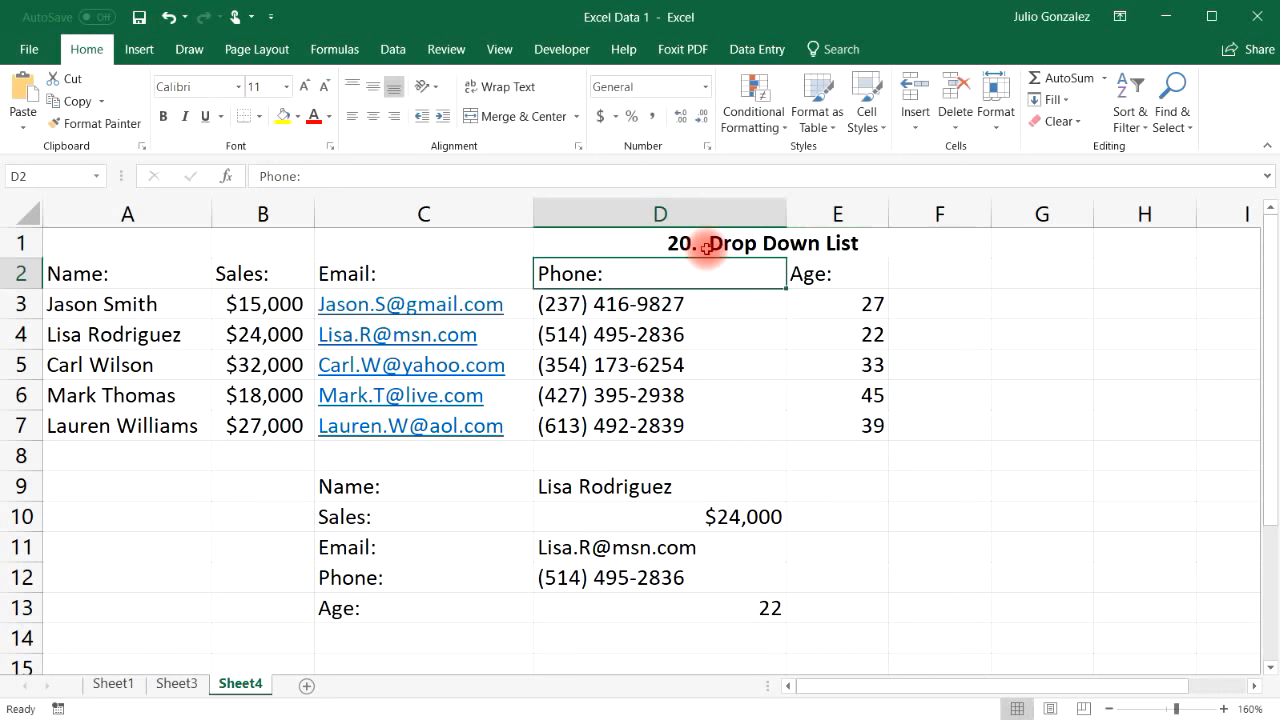
Step: Start a data validation rule for the name cell D9 that allows a List with an in-cell dropdown
left_click(718, 486)
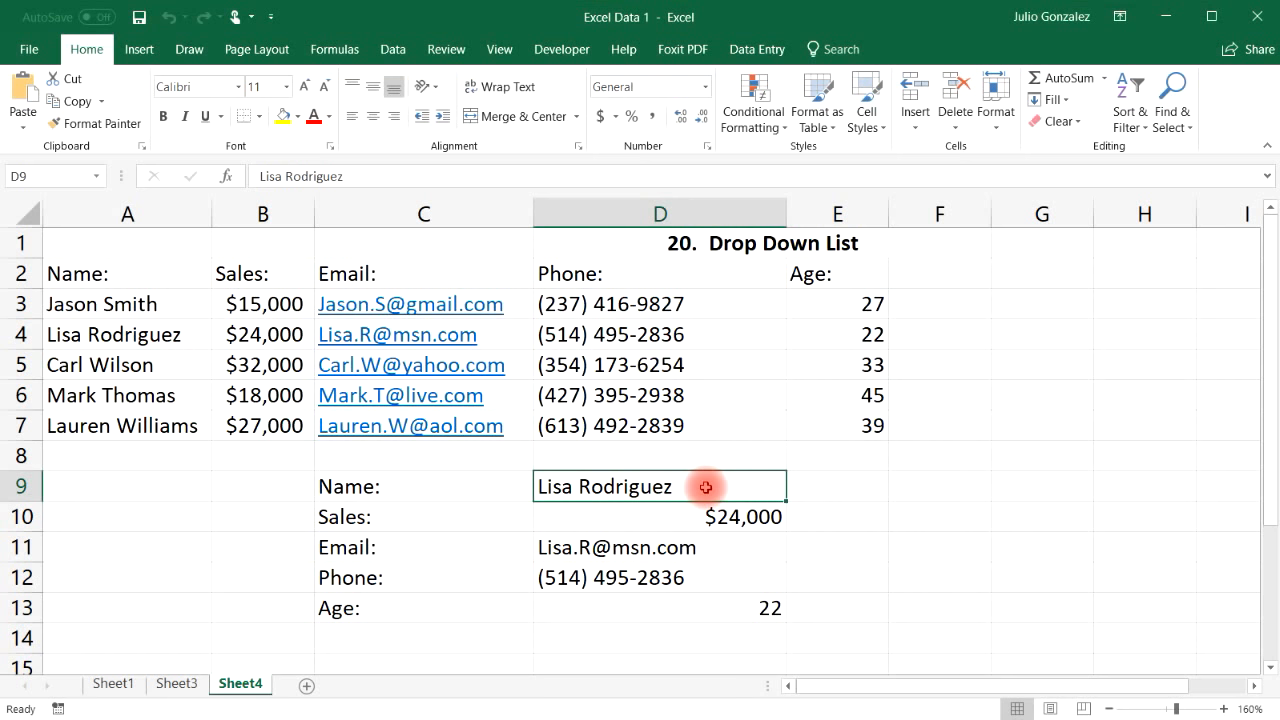
left_click(389, 52)
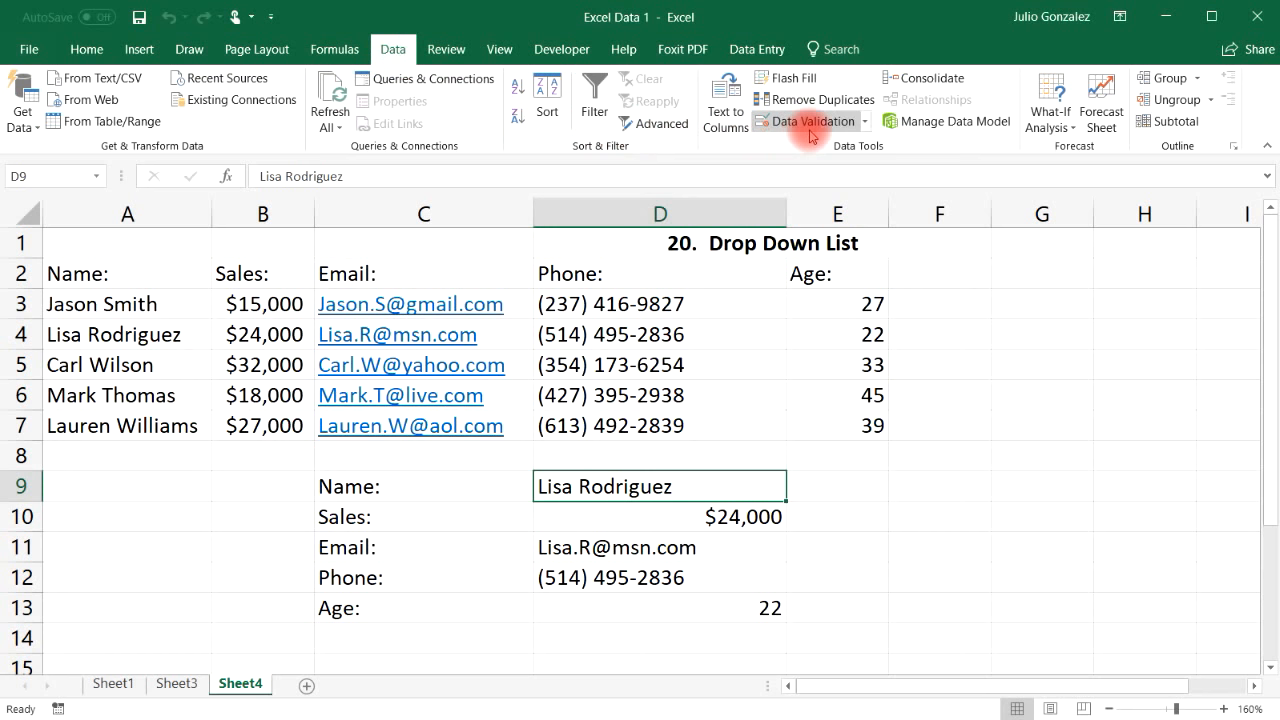
left_click(811, 126)
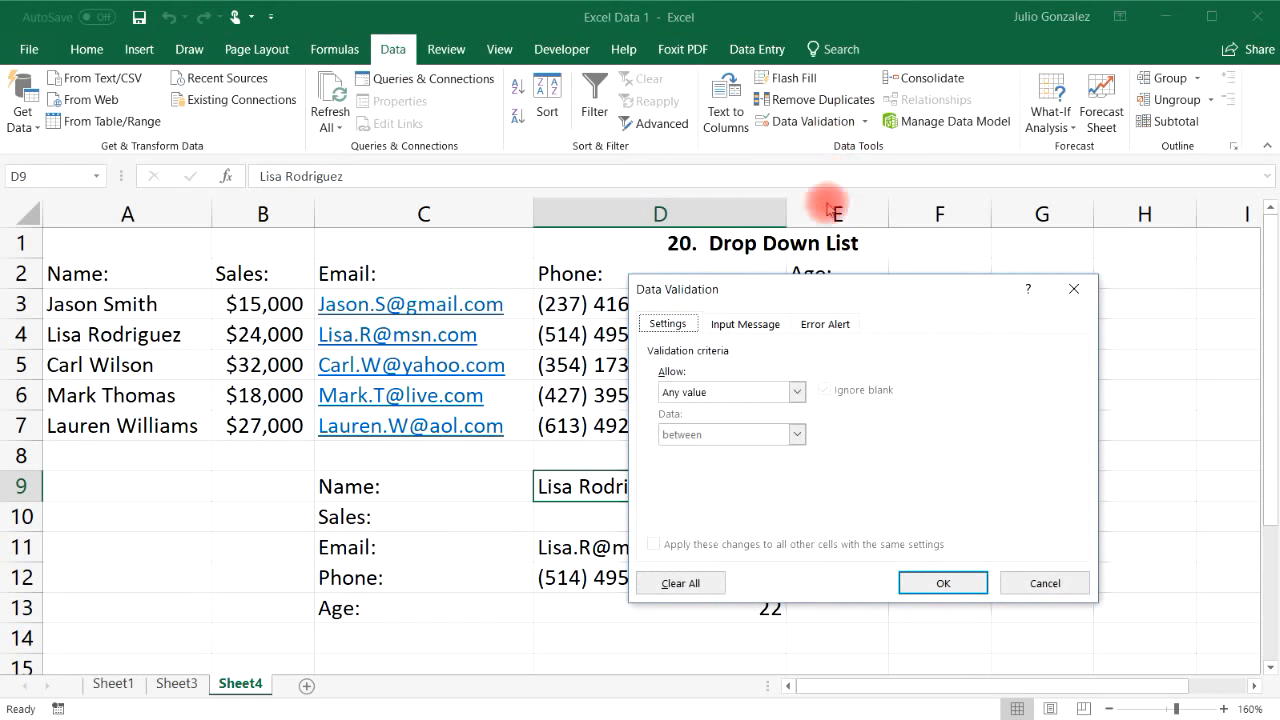
left_click(799, 396)
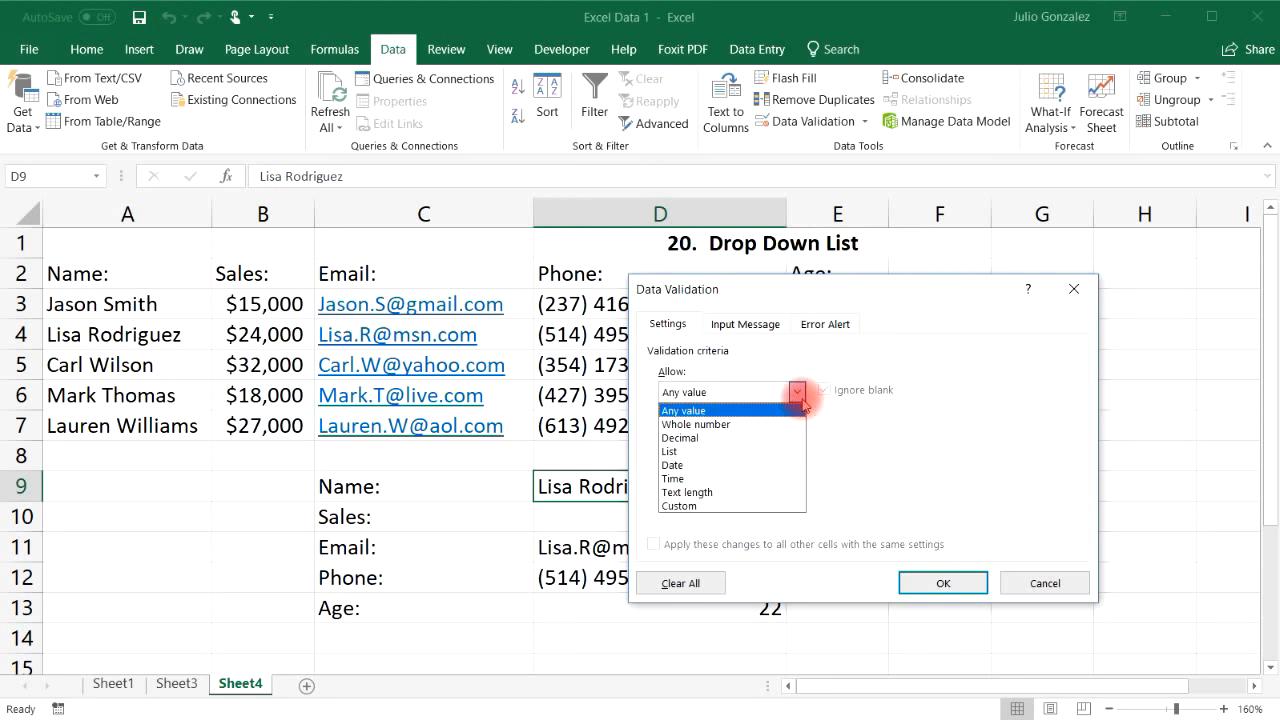
left_click(744, 457)
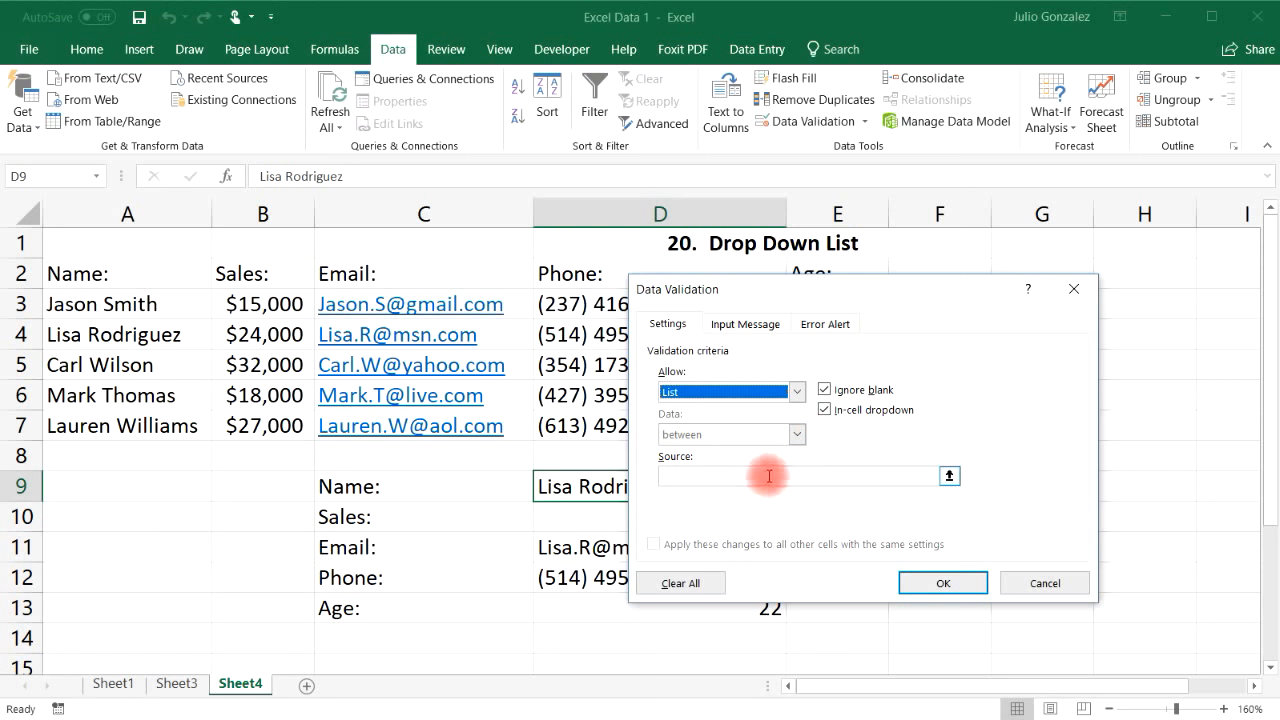
Step: Set the list source to the table's names, =$A$3:$A$7, and apply the validation rule to D9
left_click(769, 476)
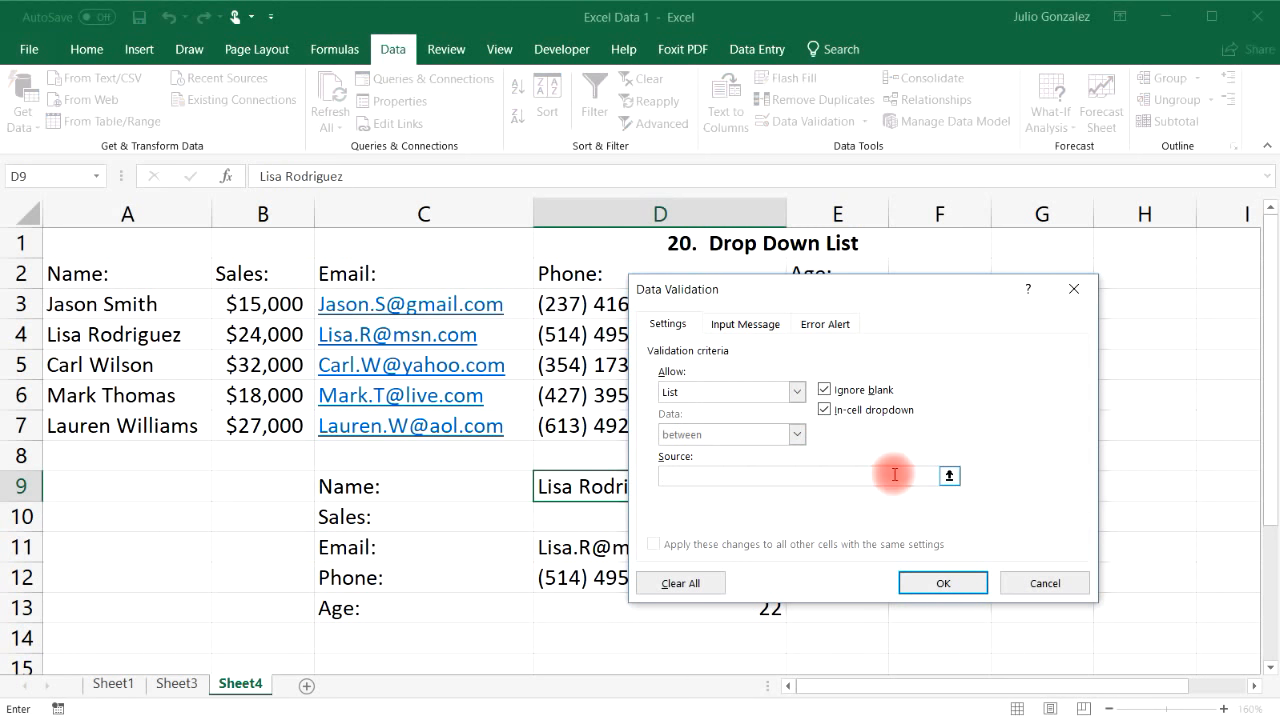
left_click(950, 477)
left_click_drag(109, 308, 95, 398)
left_click_drag(97, 418, 95, 416)
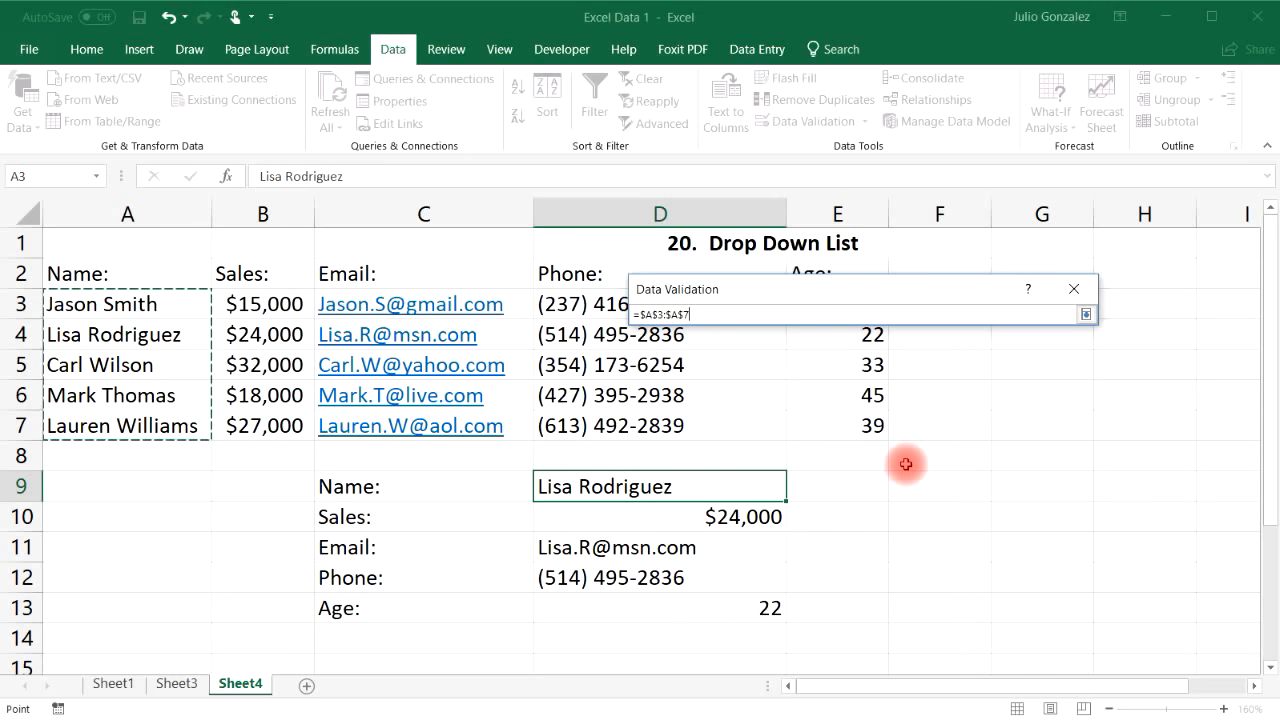
key("Return")
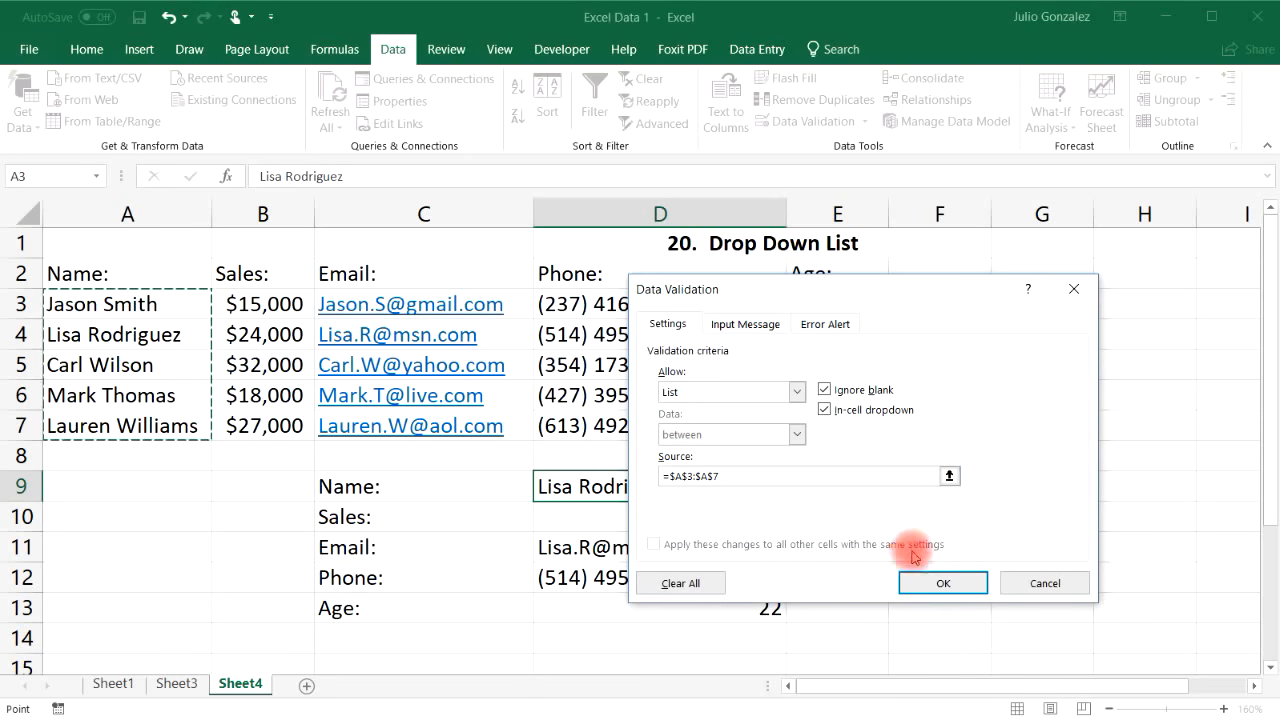
left_click(928, 583)
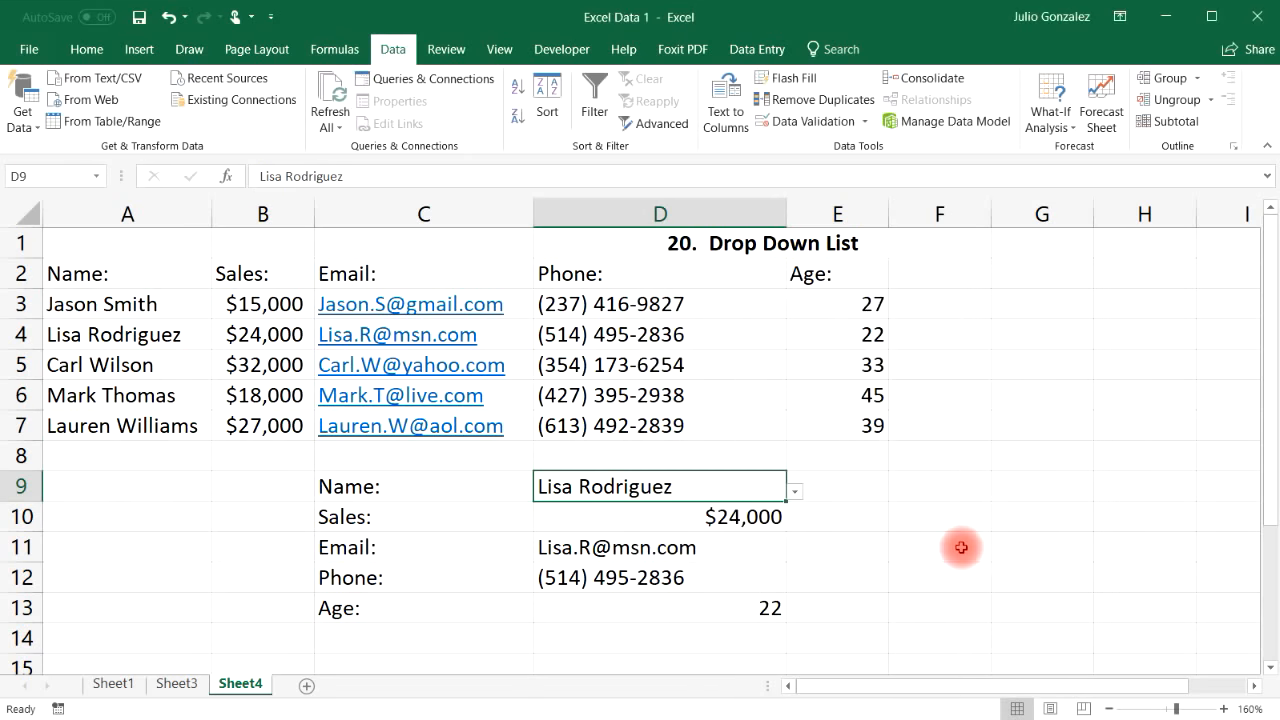
Step: Test the drop-down list in D9 by choosing the name from A3, followed by the name from A5
left_click(796, 492)
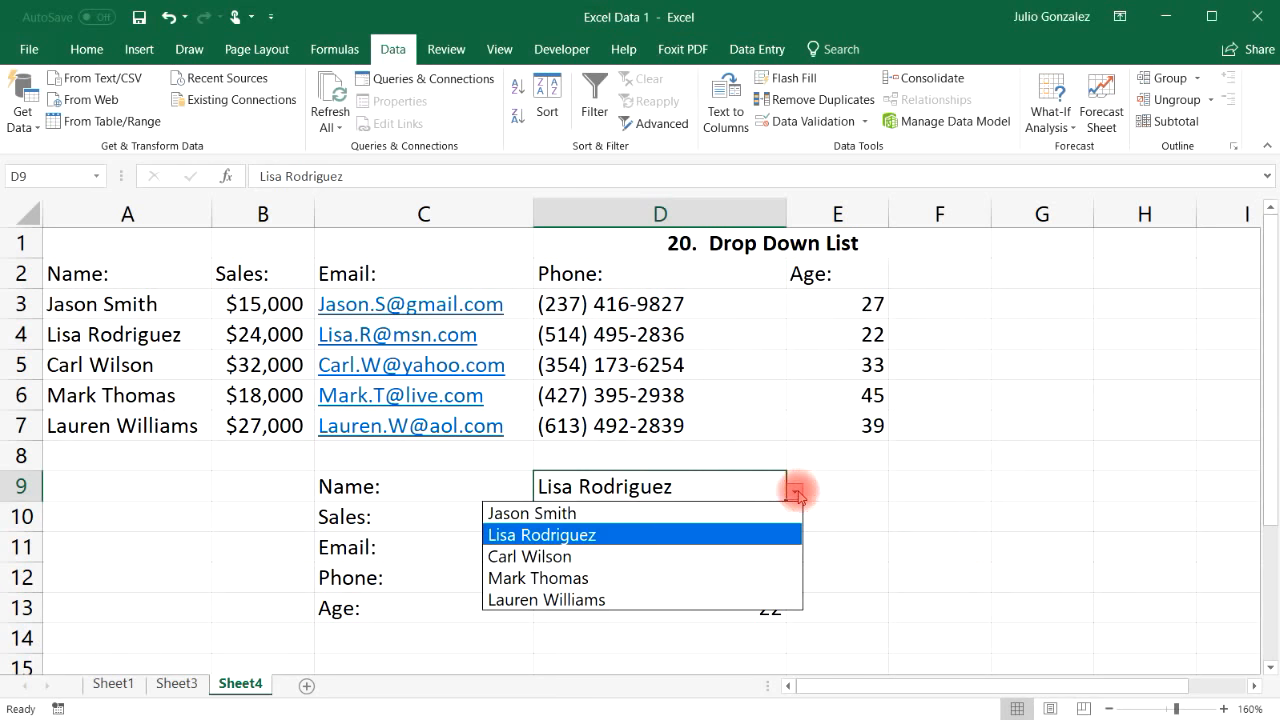
left_click(728, 513)
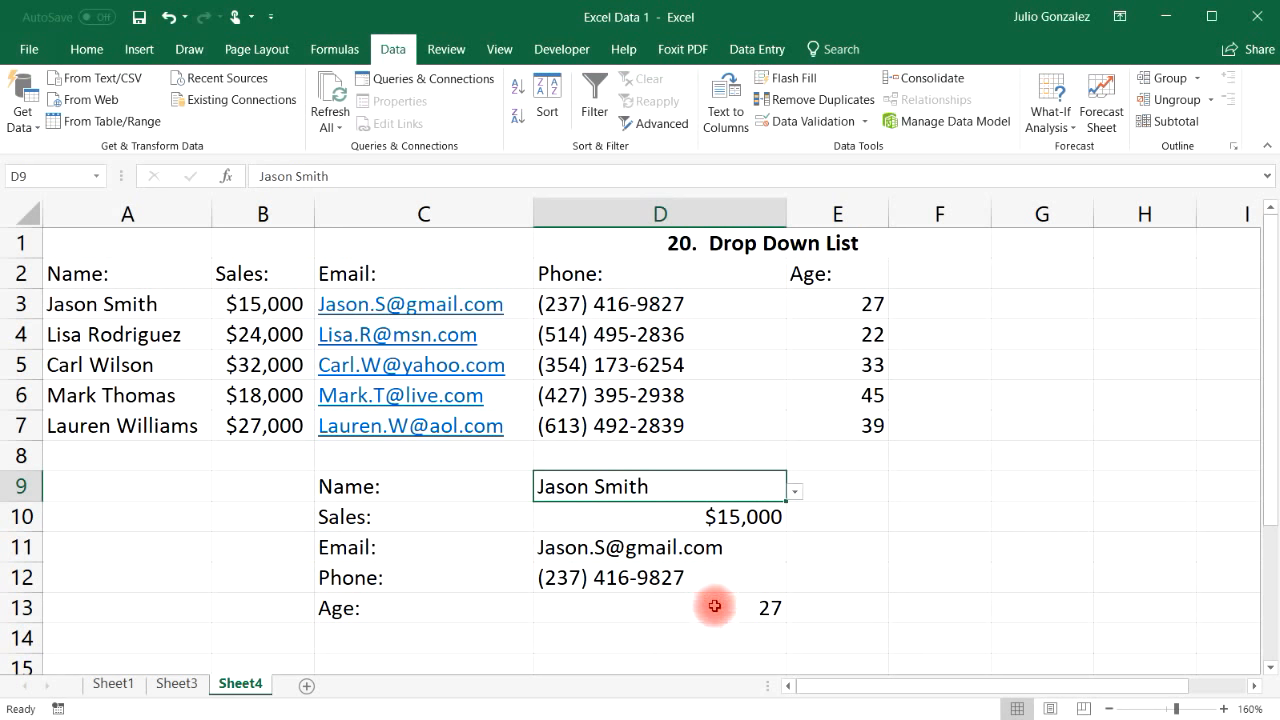
left_click(796, 492)
left_click(712, 558)
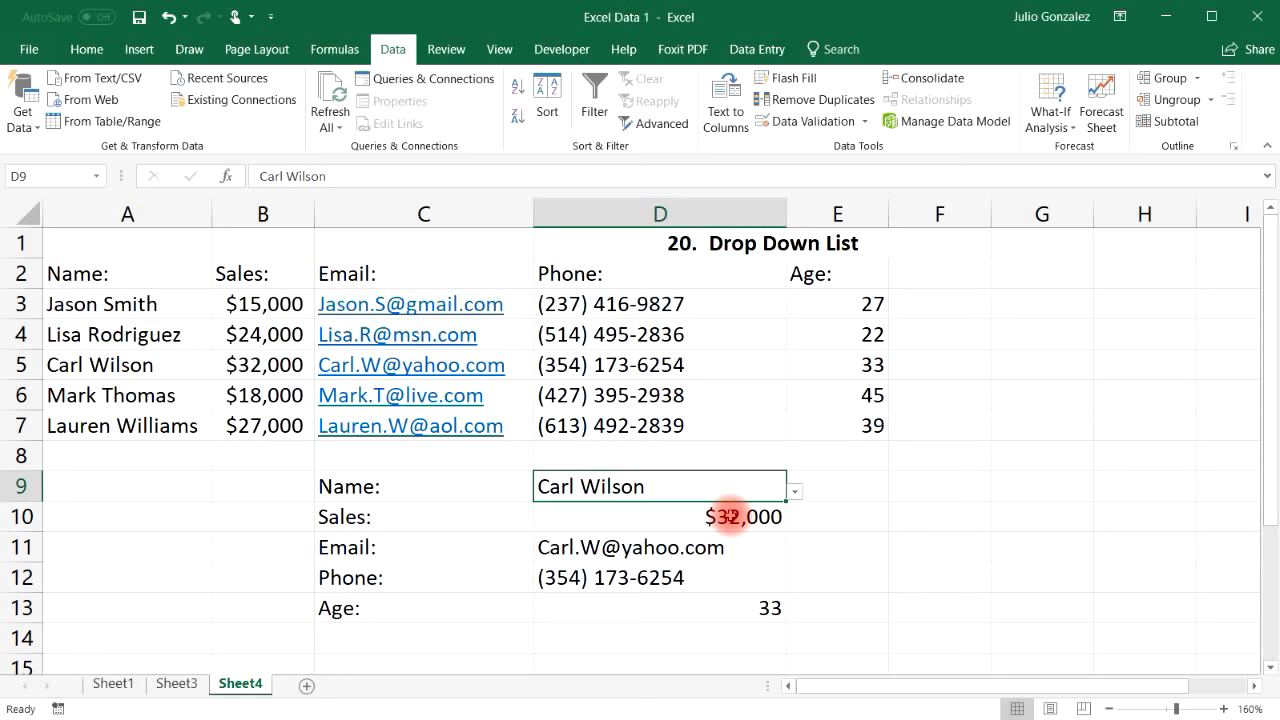
Step: Compare the looked-up sales and phone in D10 and D12 with the entries in row 5 of the table
left_click(268, 372)
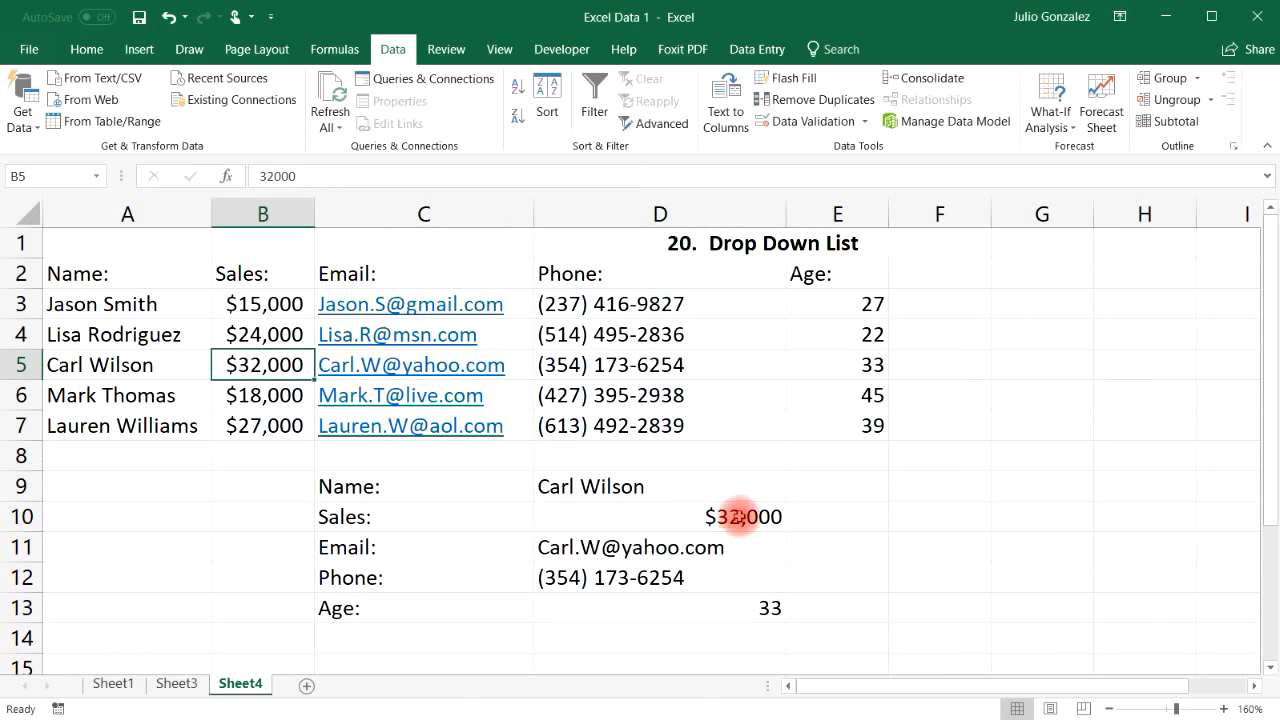
left_click(738, 516)
left_click(666, 575)
left_click(658, 366)
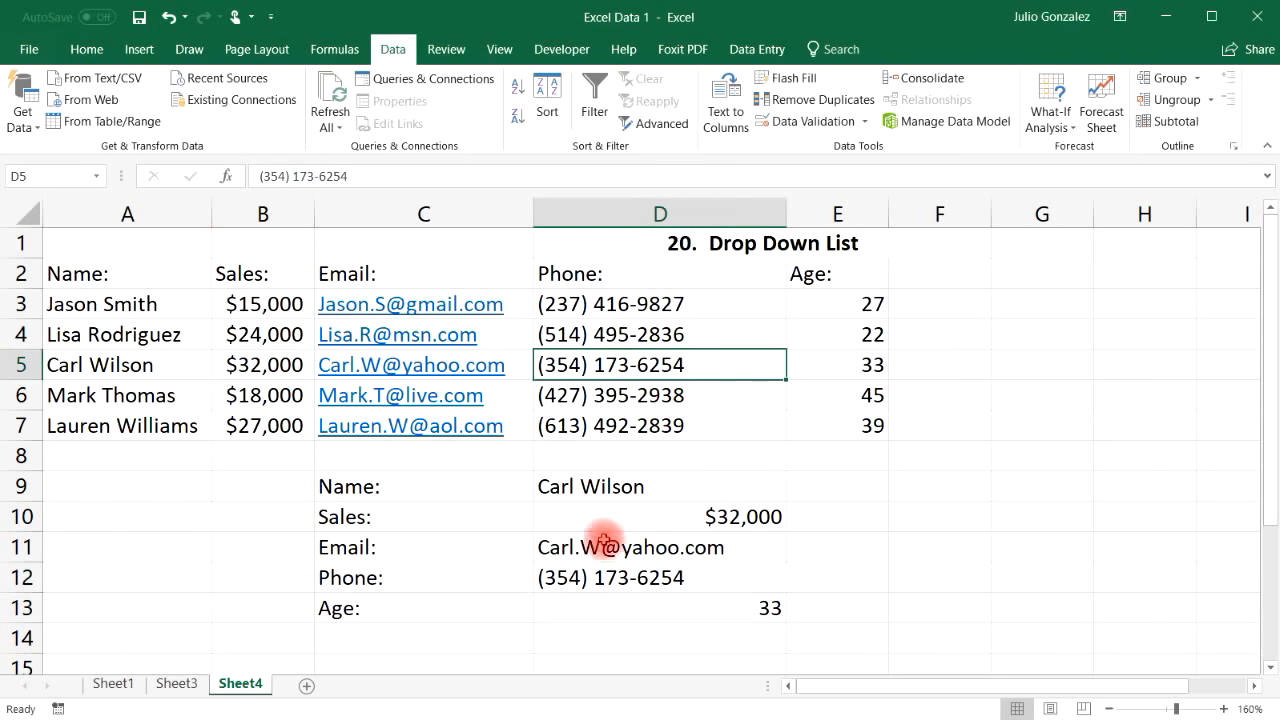
Step: Choose the name from A7 in the D9 drop-down list and check the details in D10:D13 against the table
left_click(717, 486)
left_click(793, 494)
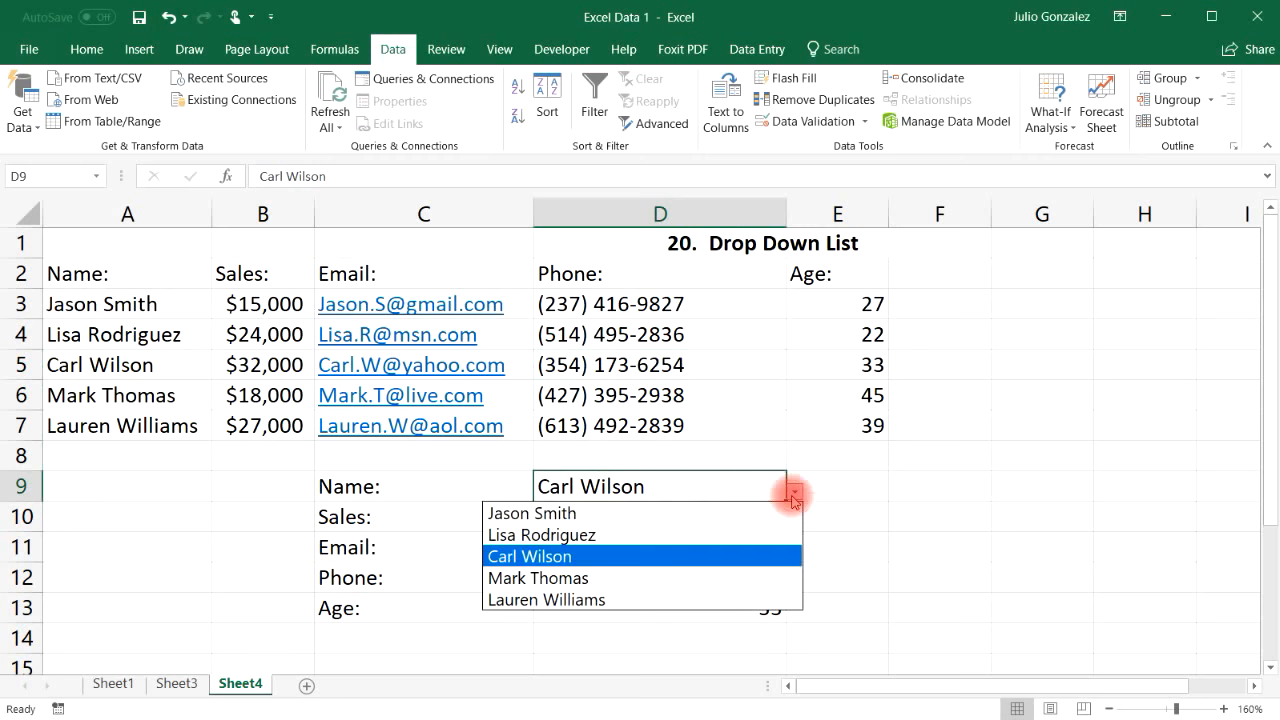
left_click(688, 599)
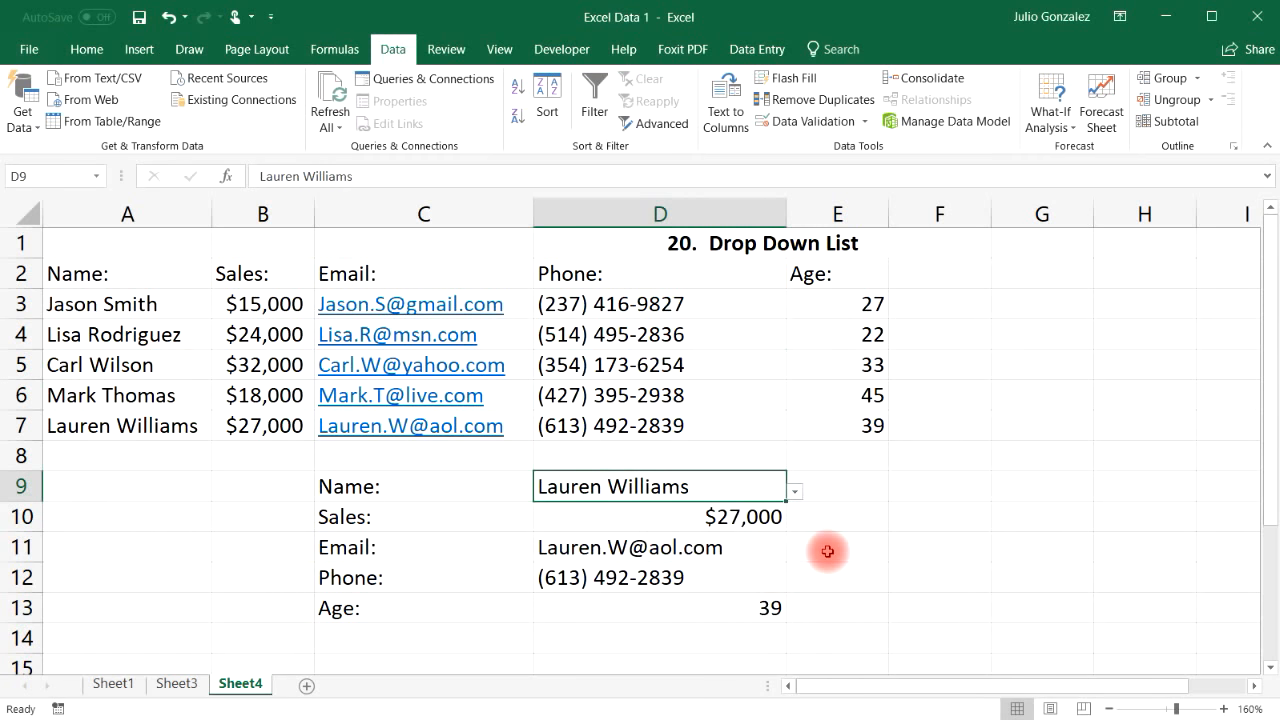
left_click(751, 517)
left_click(715, 547)
left_click(705, 578)
left_click(761, 613)
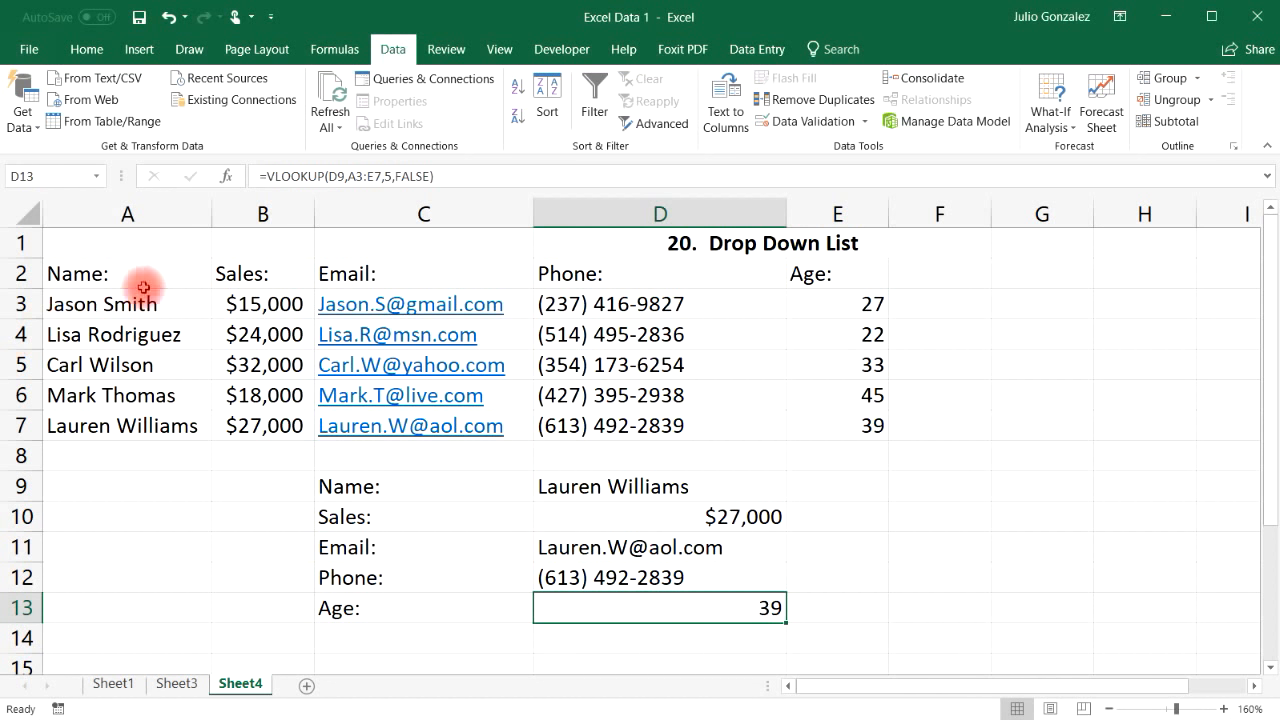
left_click_drag(93, 300, 806, 419)
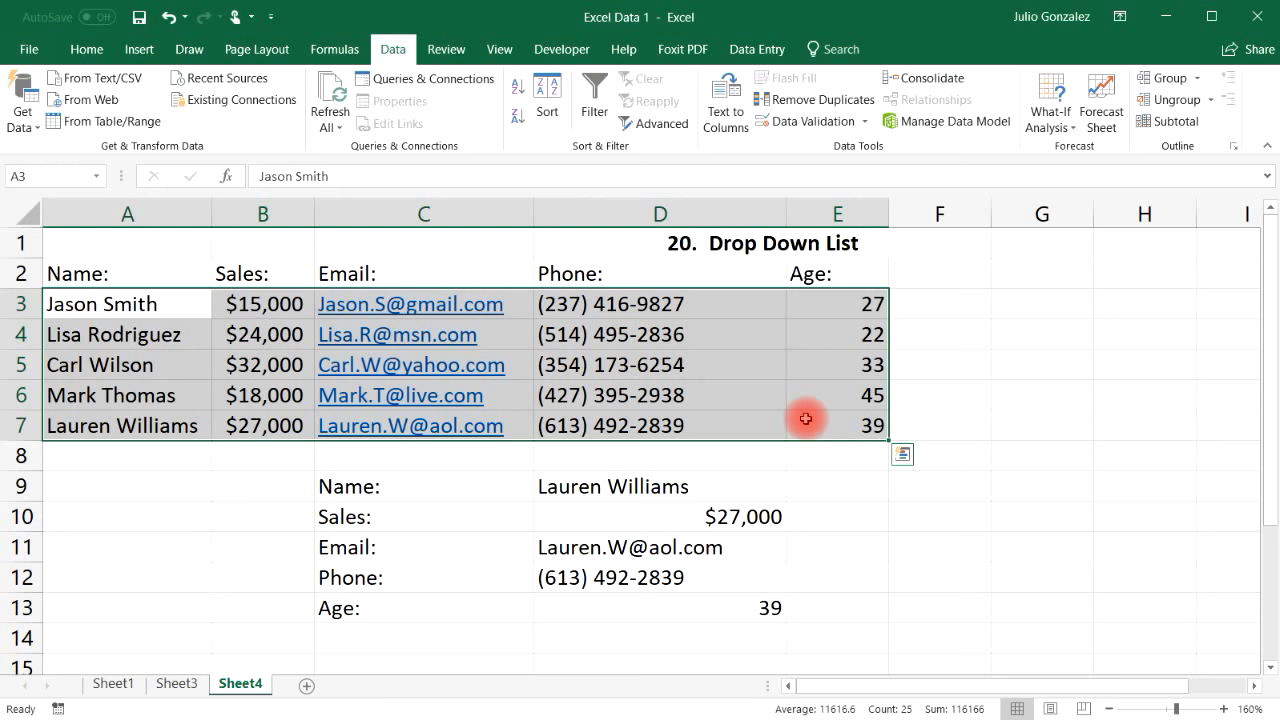
left_click_drag(394, 486, 646, 611)
Step: Change the sheet heading in D1 to "21. ShortCut Keys"
left_click(760, 250)
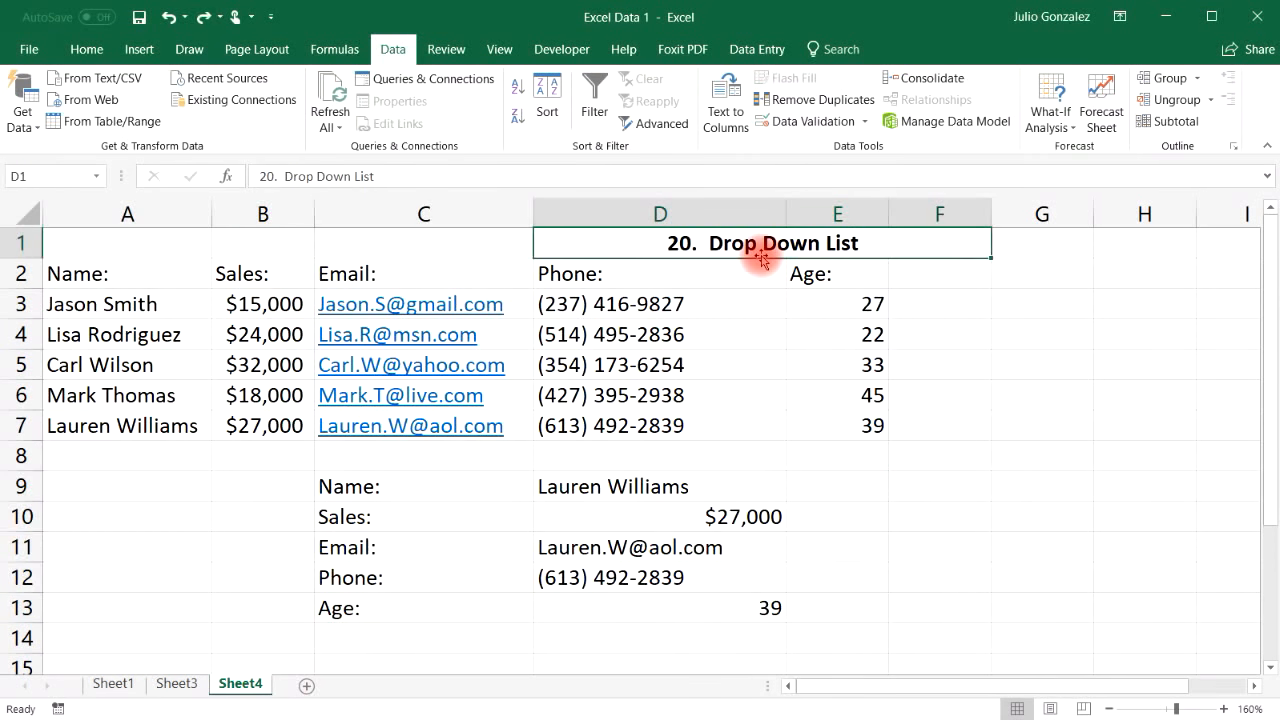
type("21")
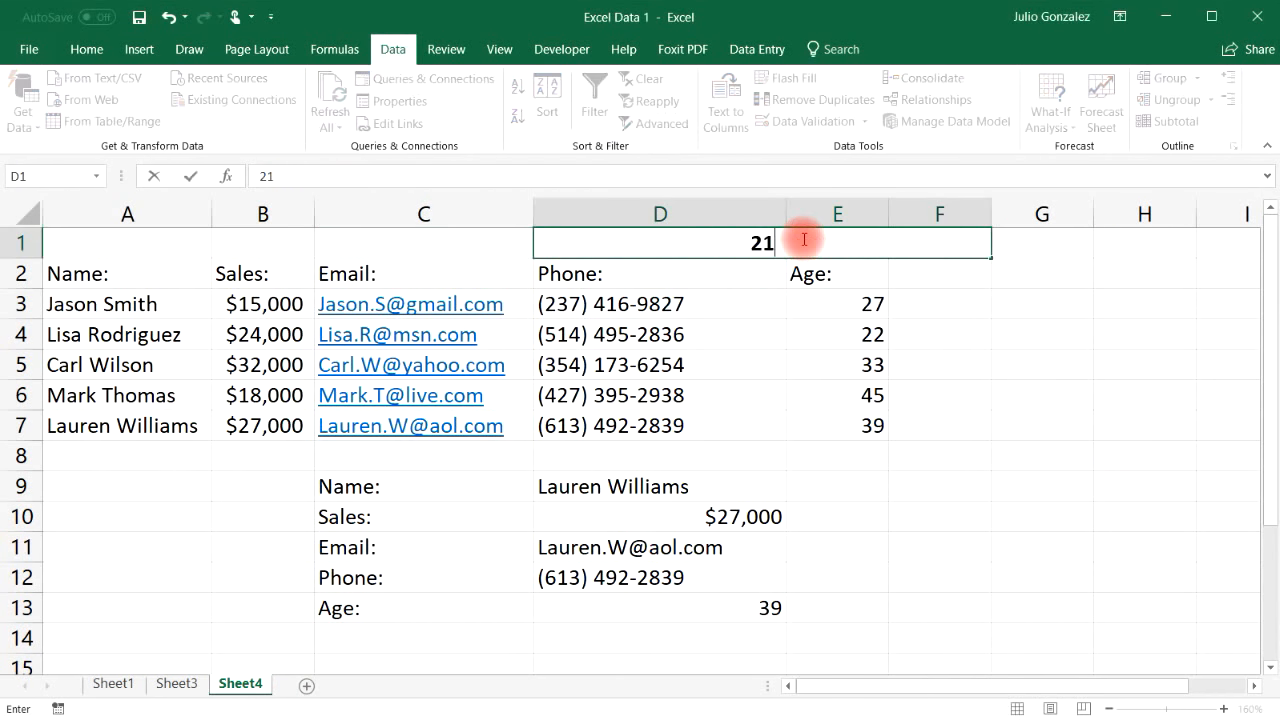
type(".  Shor")
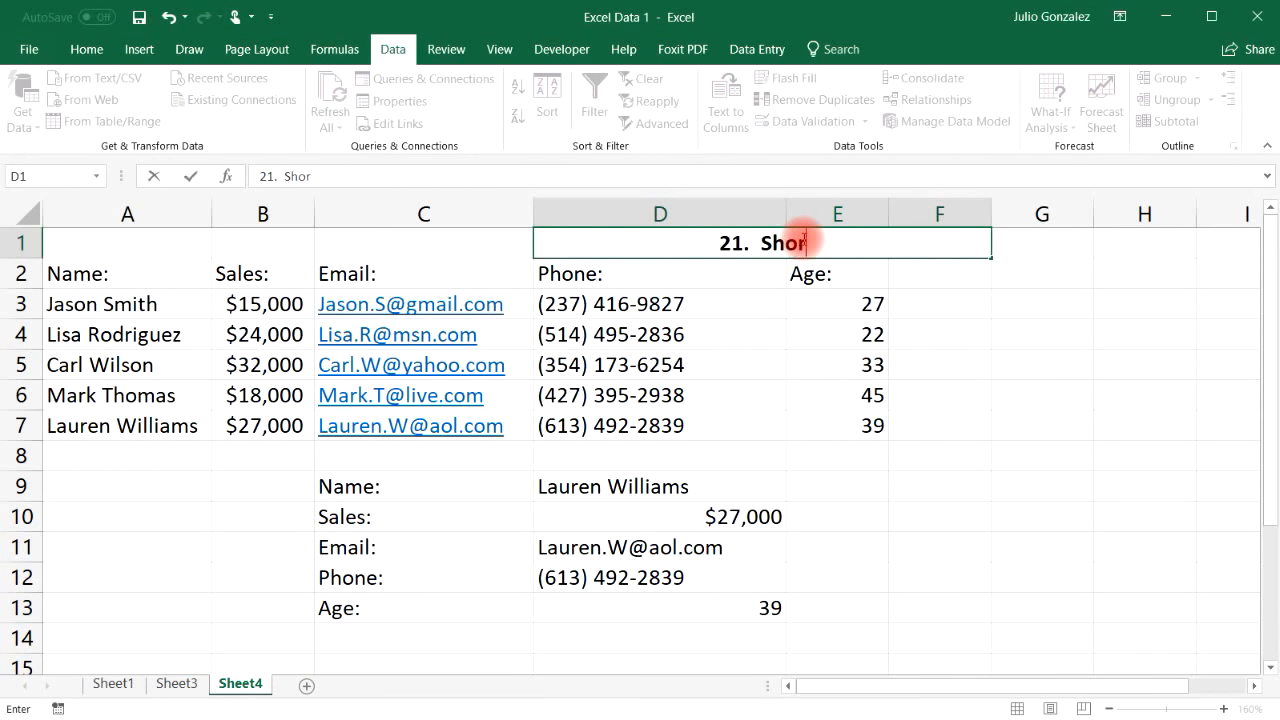
type("tCut K")
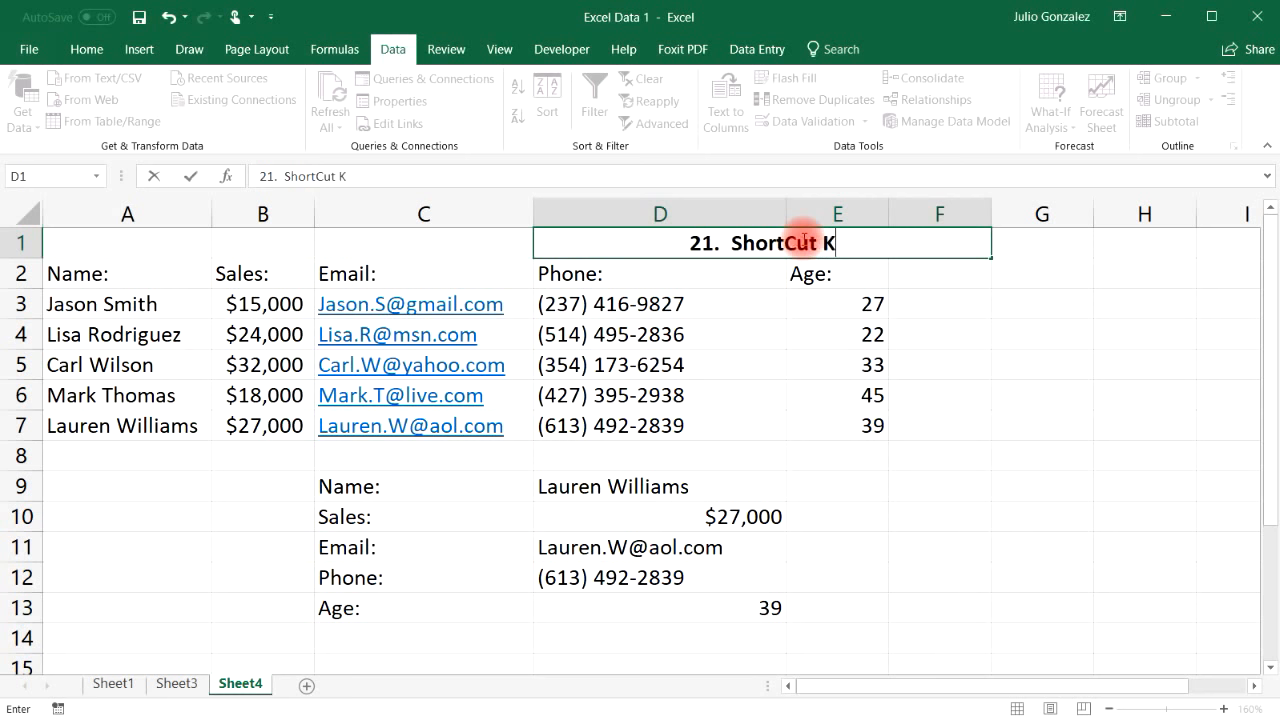
type("eys")
key("Return")
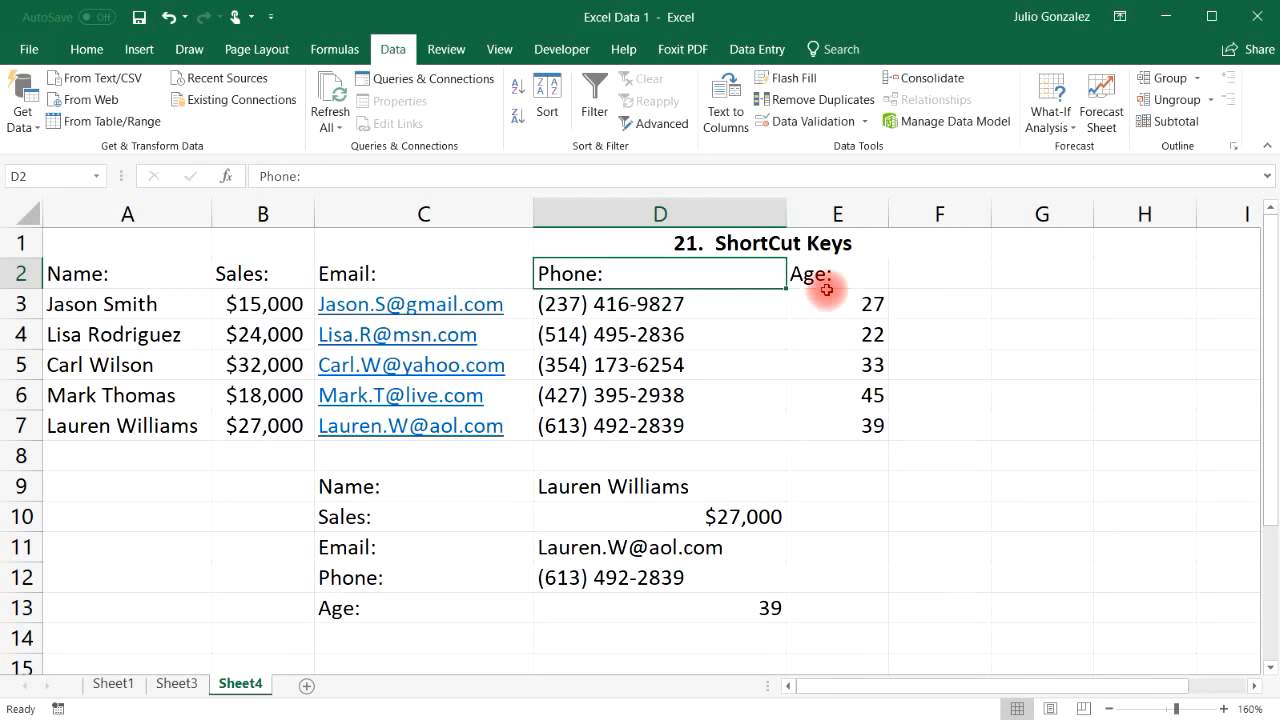
Step: Make the "Sales:" header in B2 bold, toggling the format on, off and on again
left_click(250, 273)
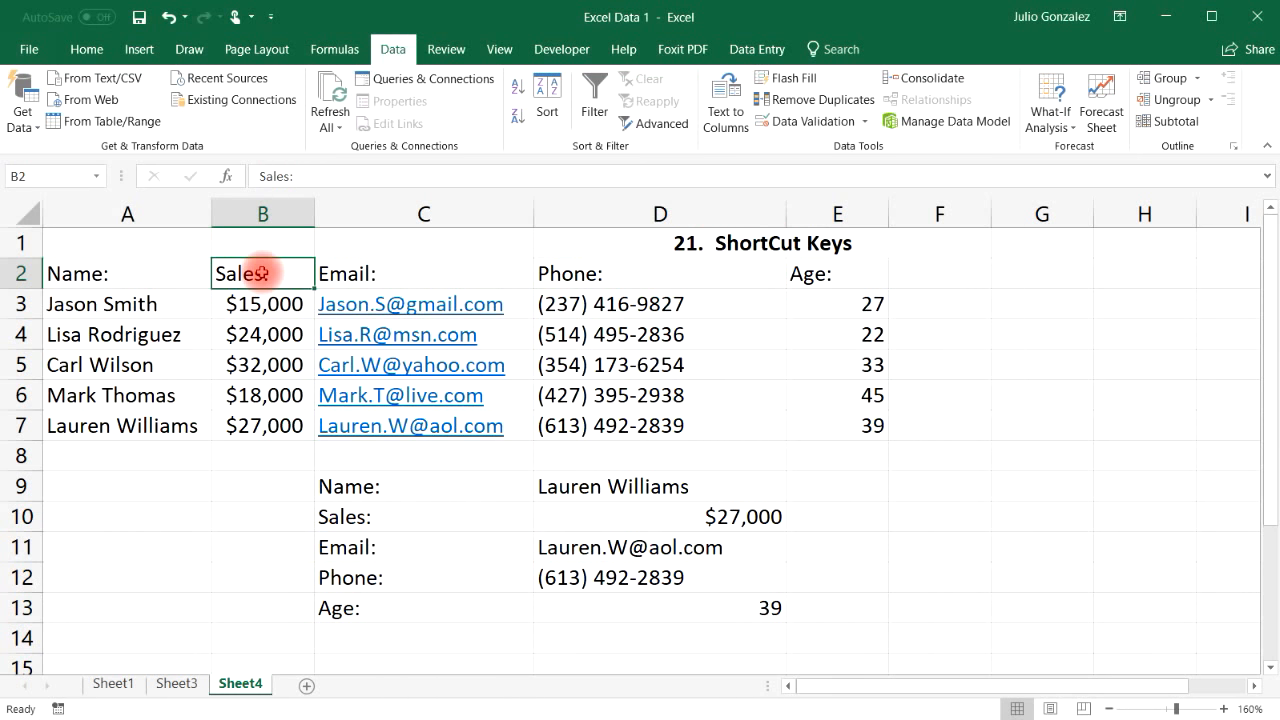
left_click(86, 45)
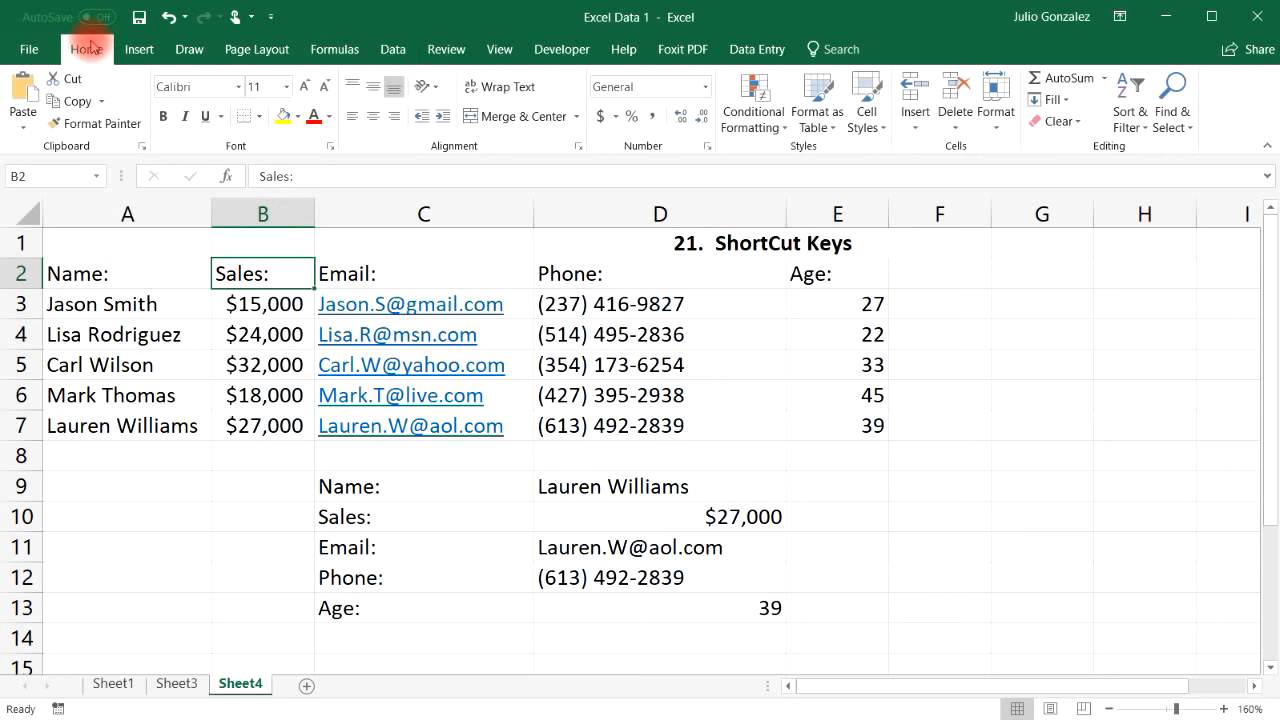
left_click(163, 116)
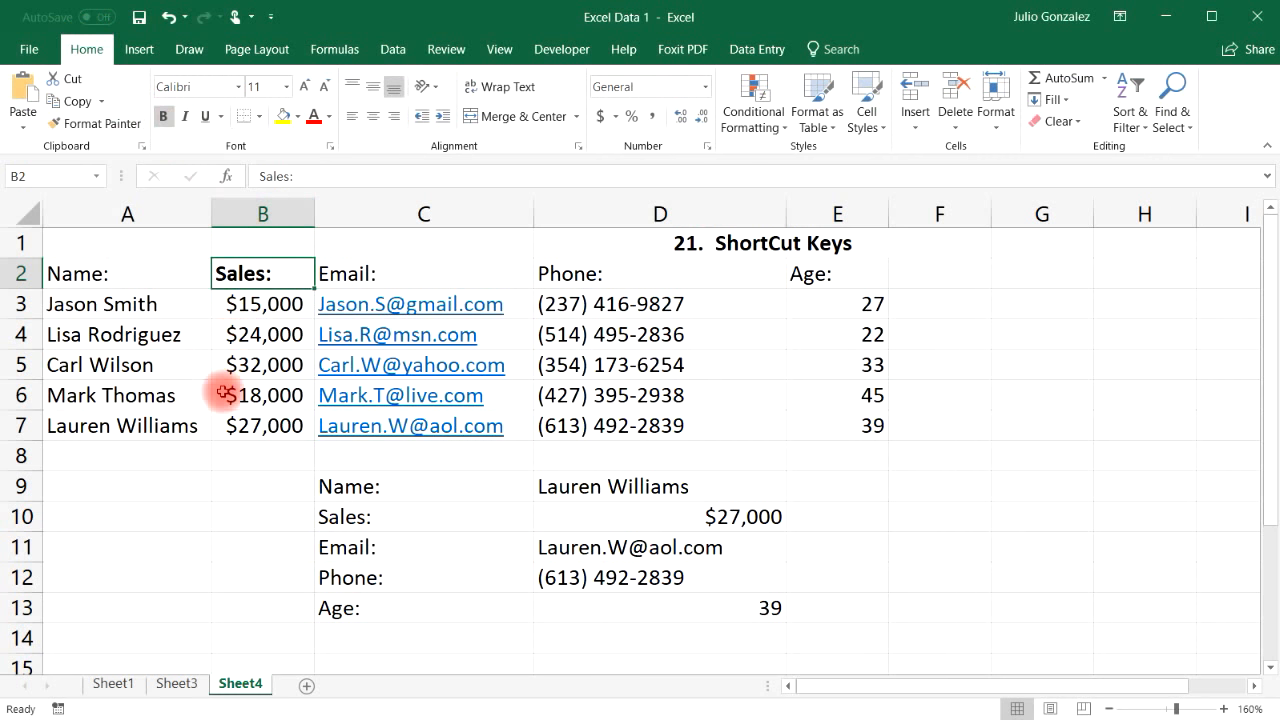
left_click(163, 116)
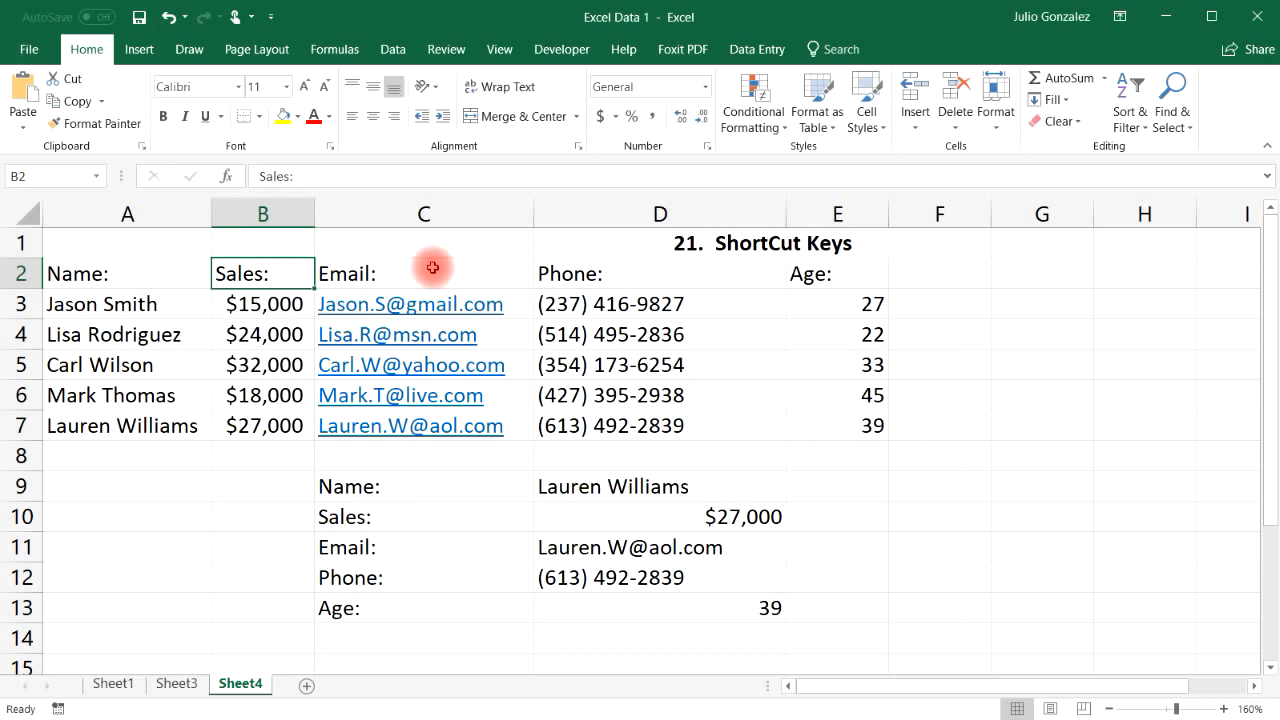
key("ctrl+b")
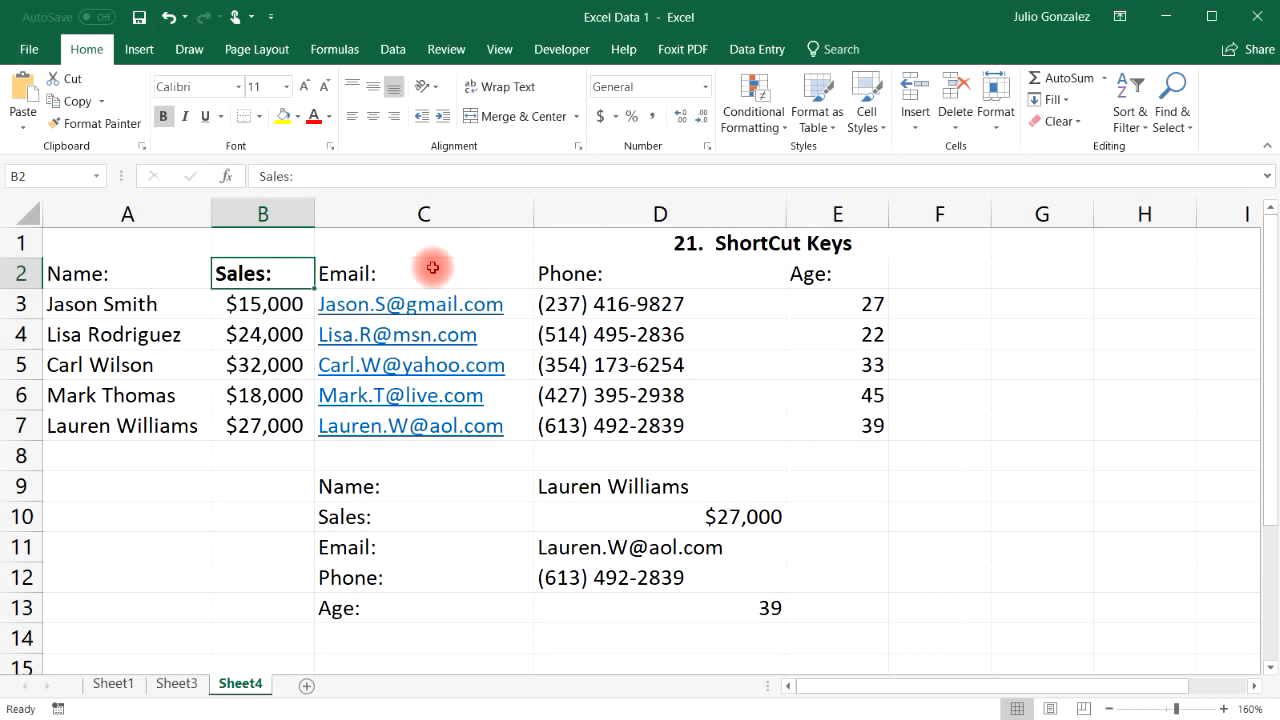
Step: Toggle bold on and off for the "Email:" header in C2, and set the header to italic
left_click(432, 267)
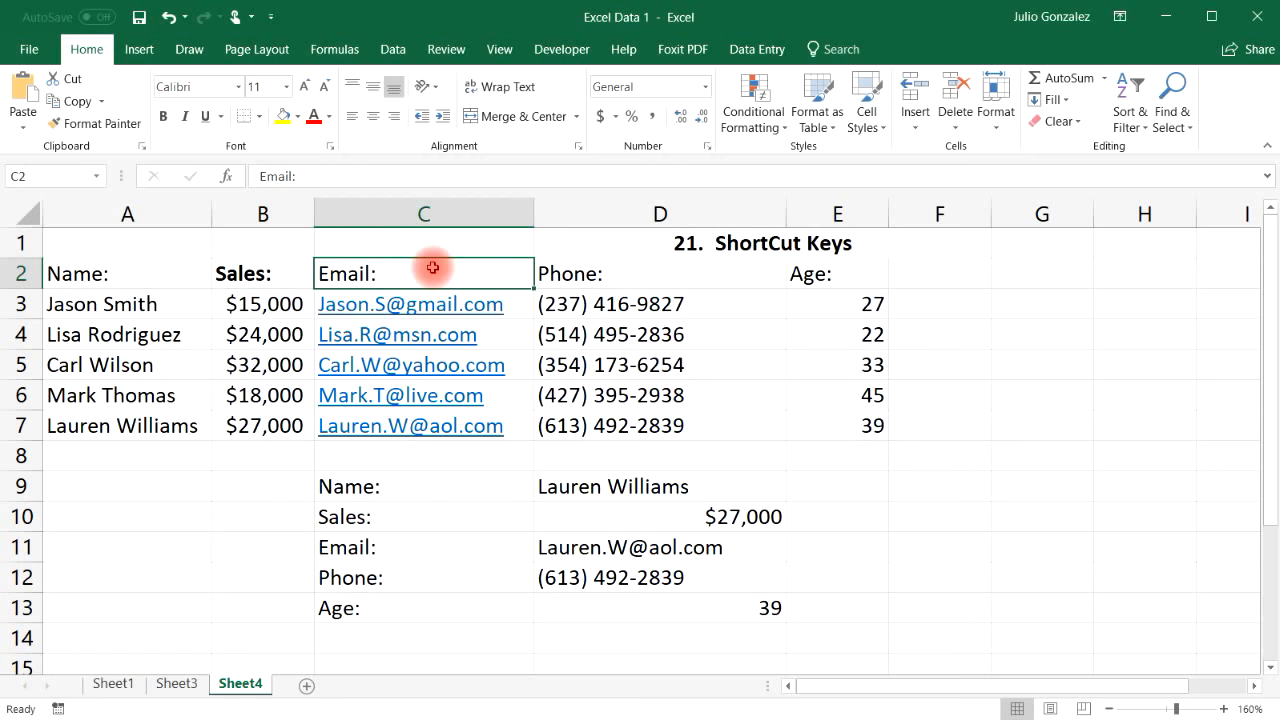
key("ctrl+b")
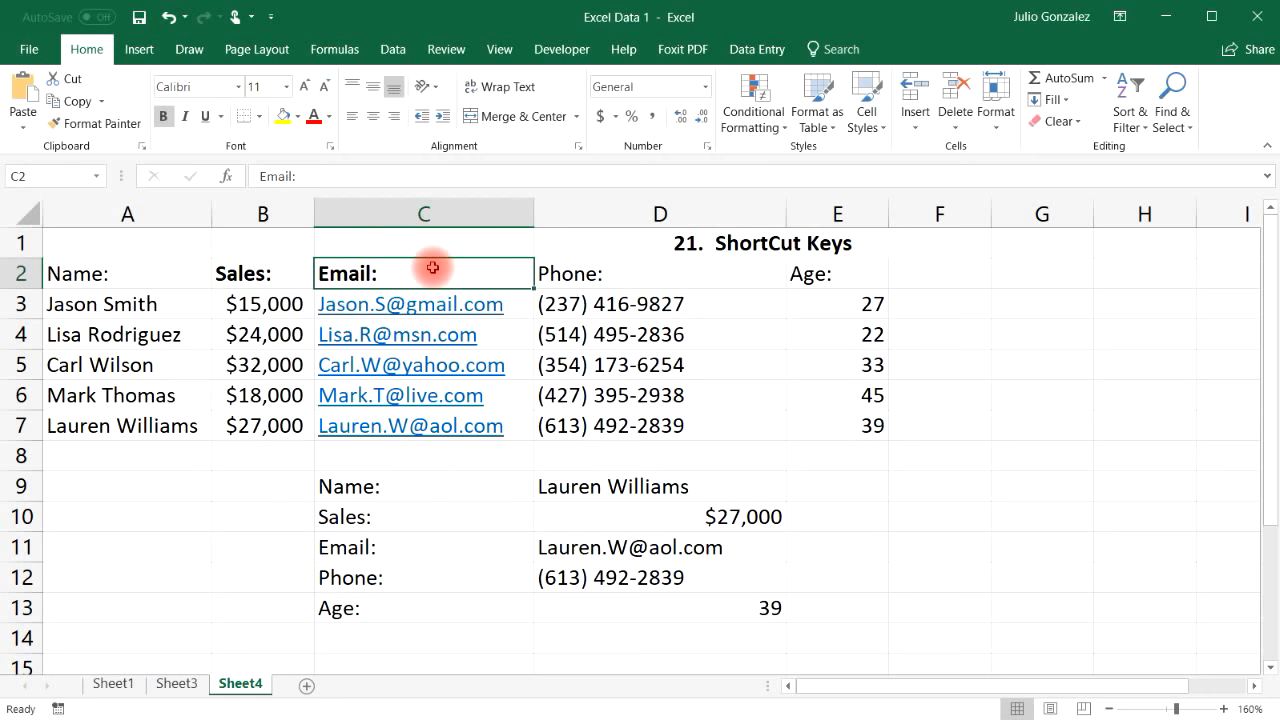
key("ctrl+b")
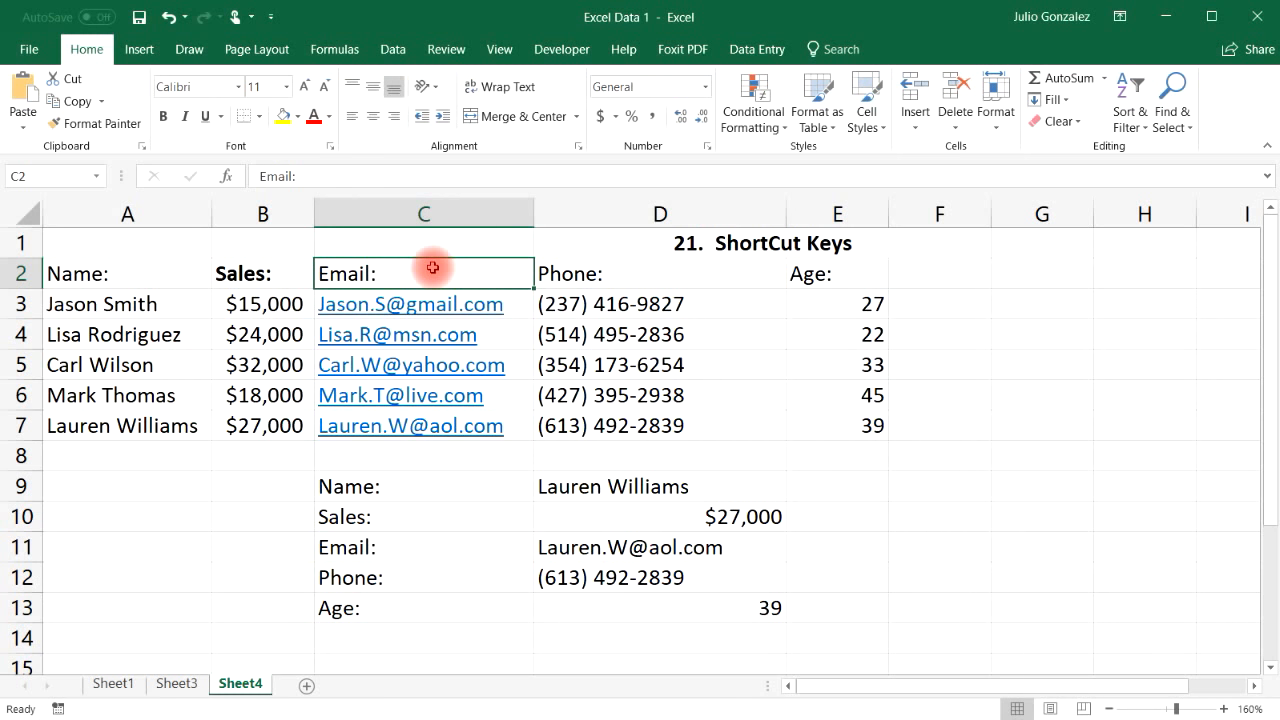
left_click(184, 116)
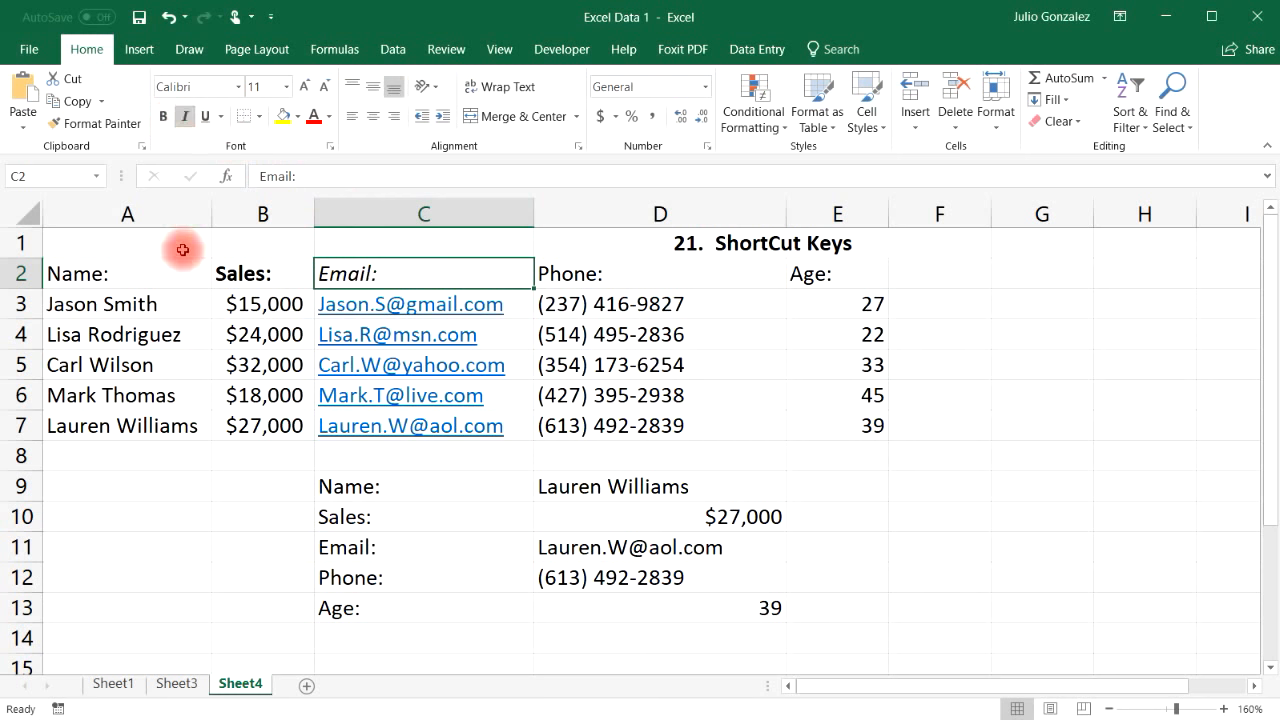
left_click(184, 116)
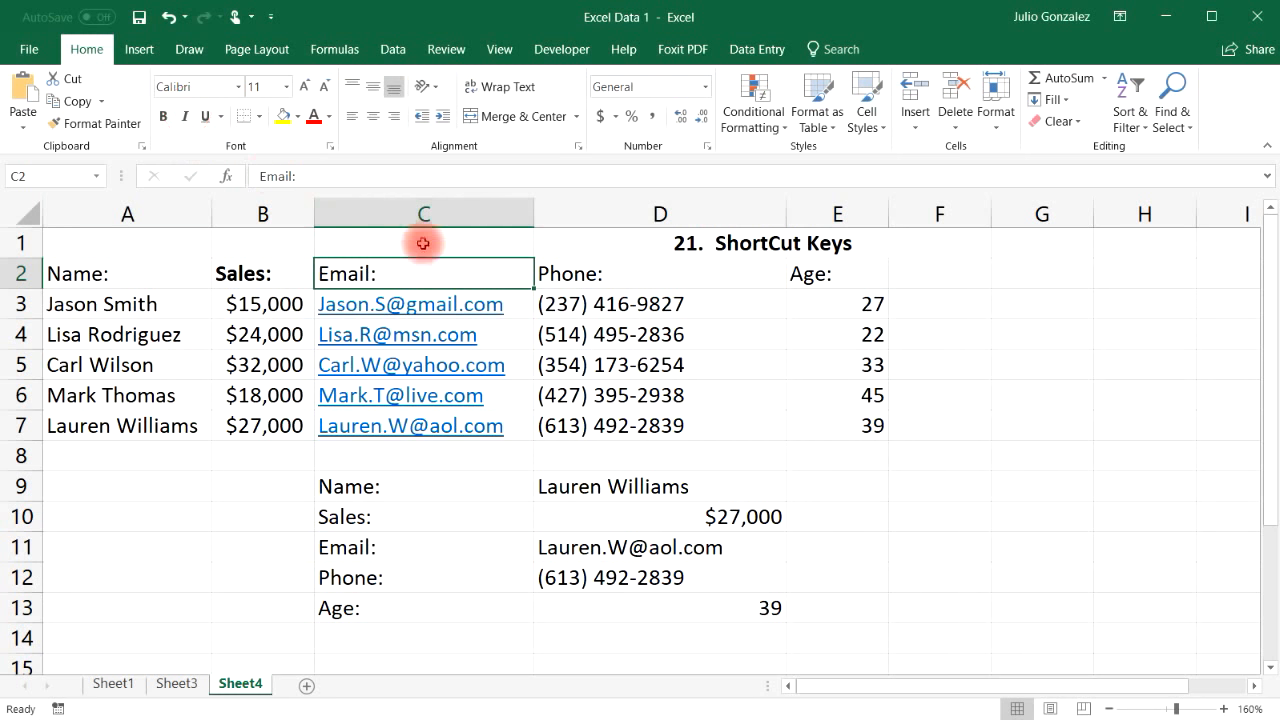
key("ctrl+i")
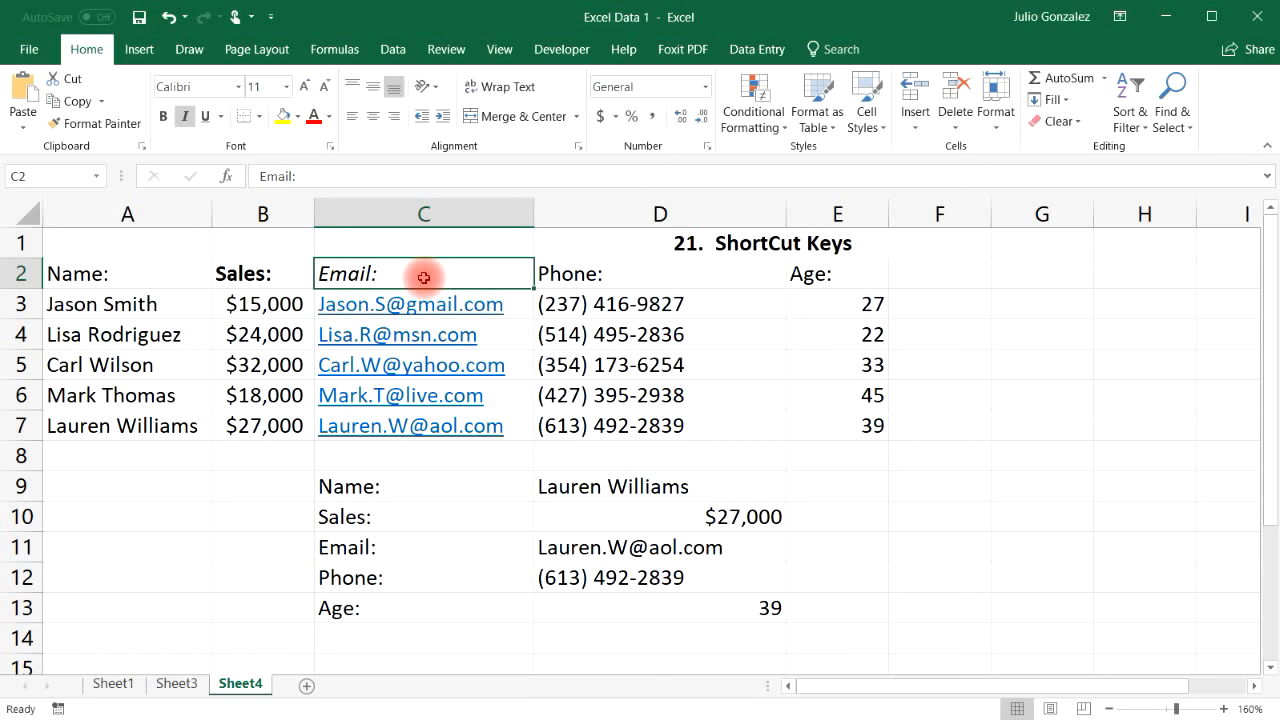
Step: Underline the "Phone:" header in D2 and apply strikethrough to the "Age:" header in E2
left_click(566, 273)
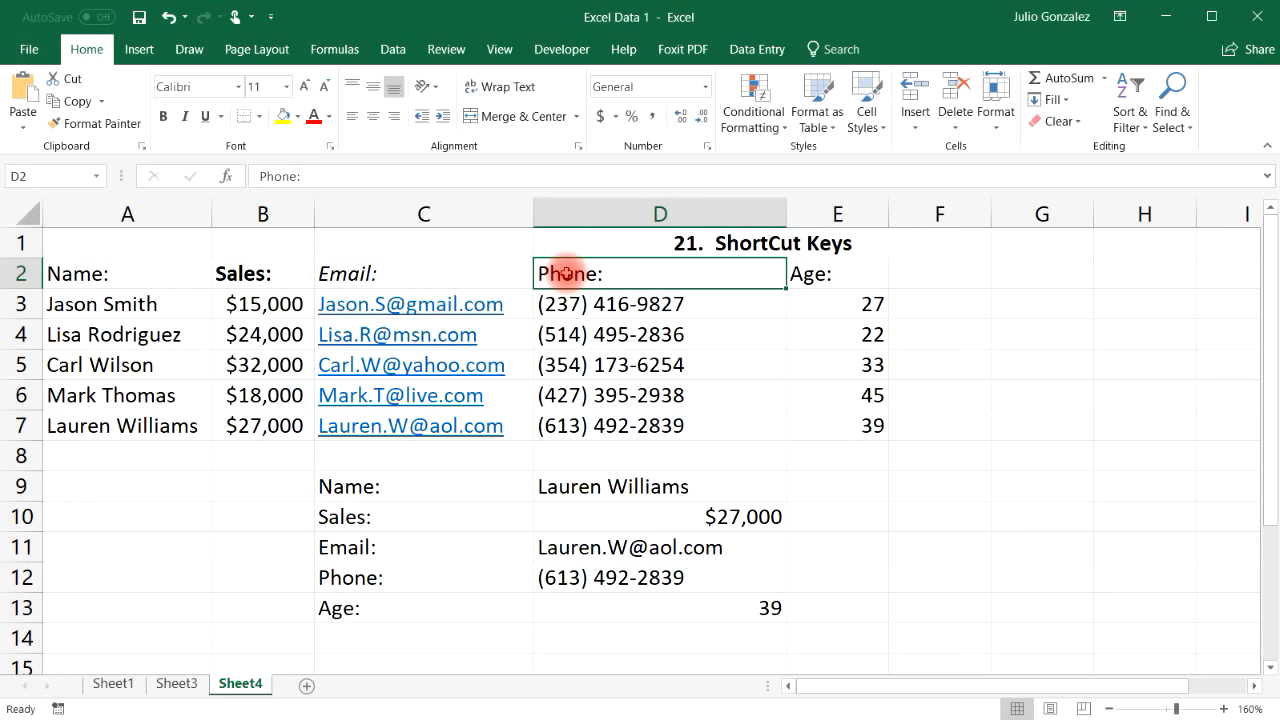
key("ctrl+u")
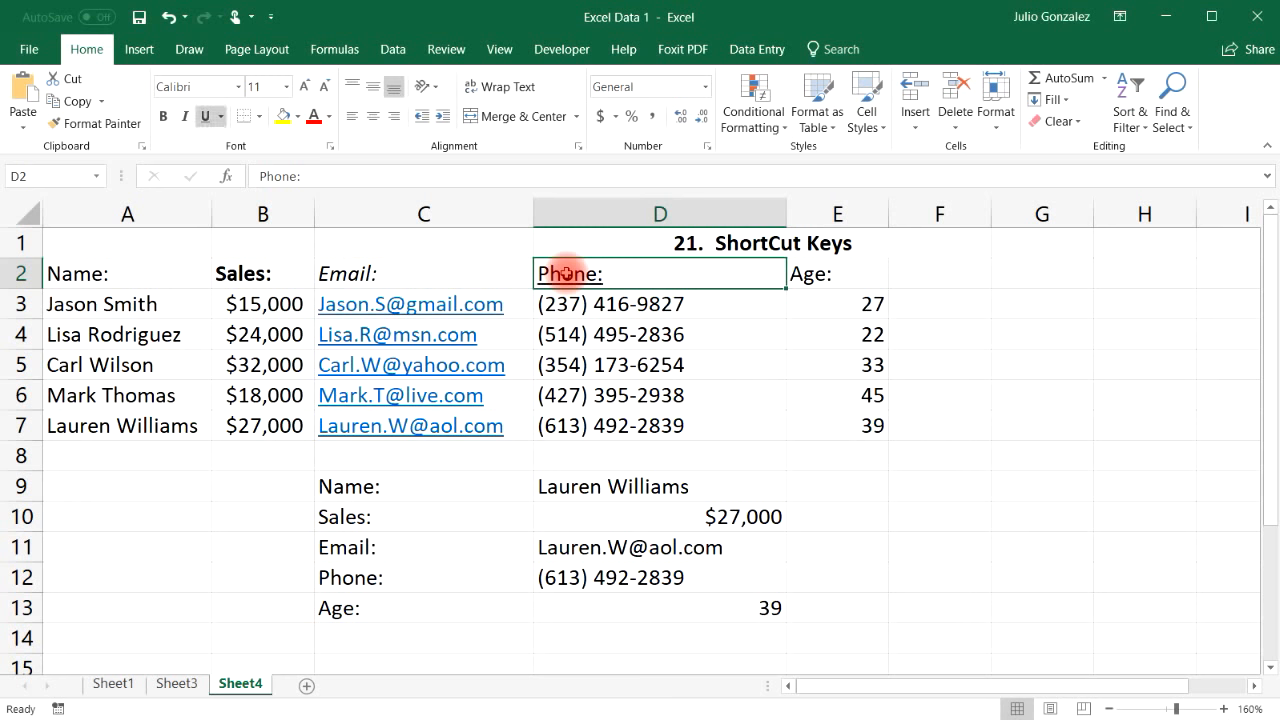
left_click(860, 280)
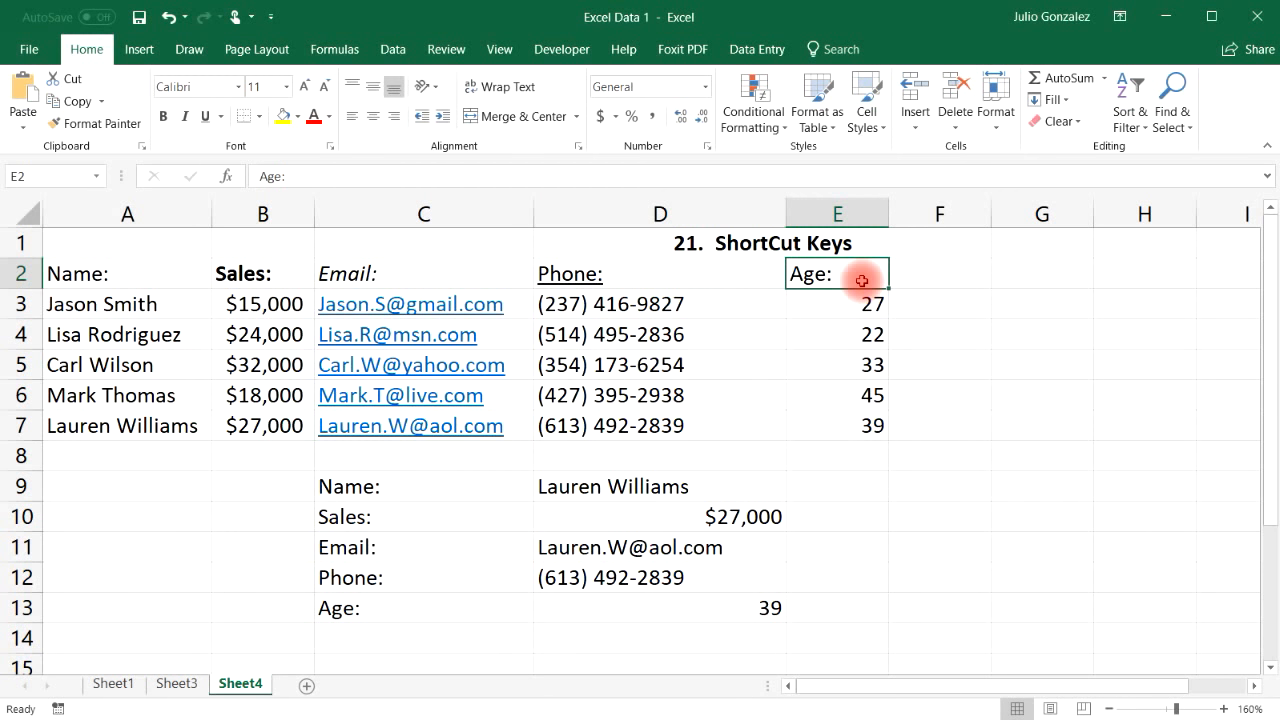
key("ctrl+5")
Step: Apply strikethrough to the name in A6 of the contact table
left_click(122, 272)
left_click(122, 396)
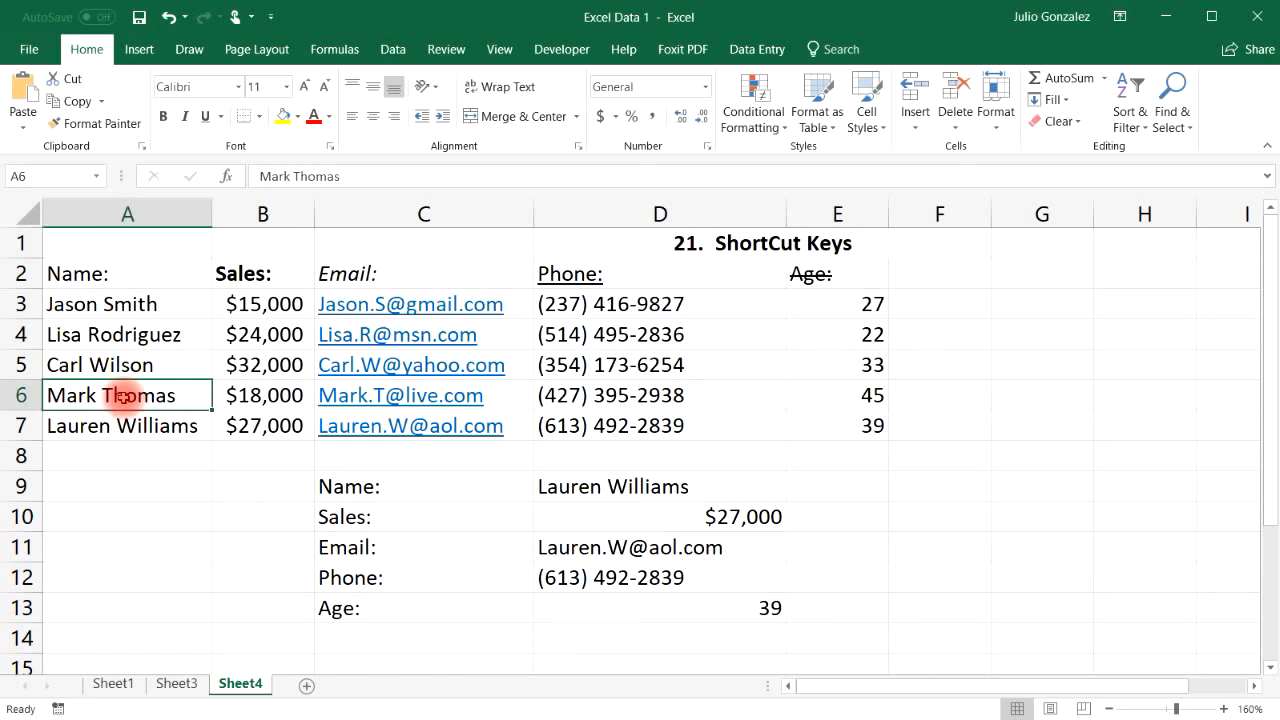
key("ctrl+5")
left_click(132, 457)
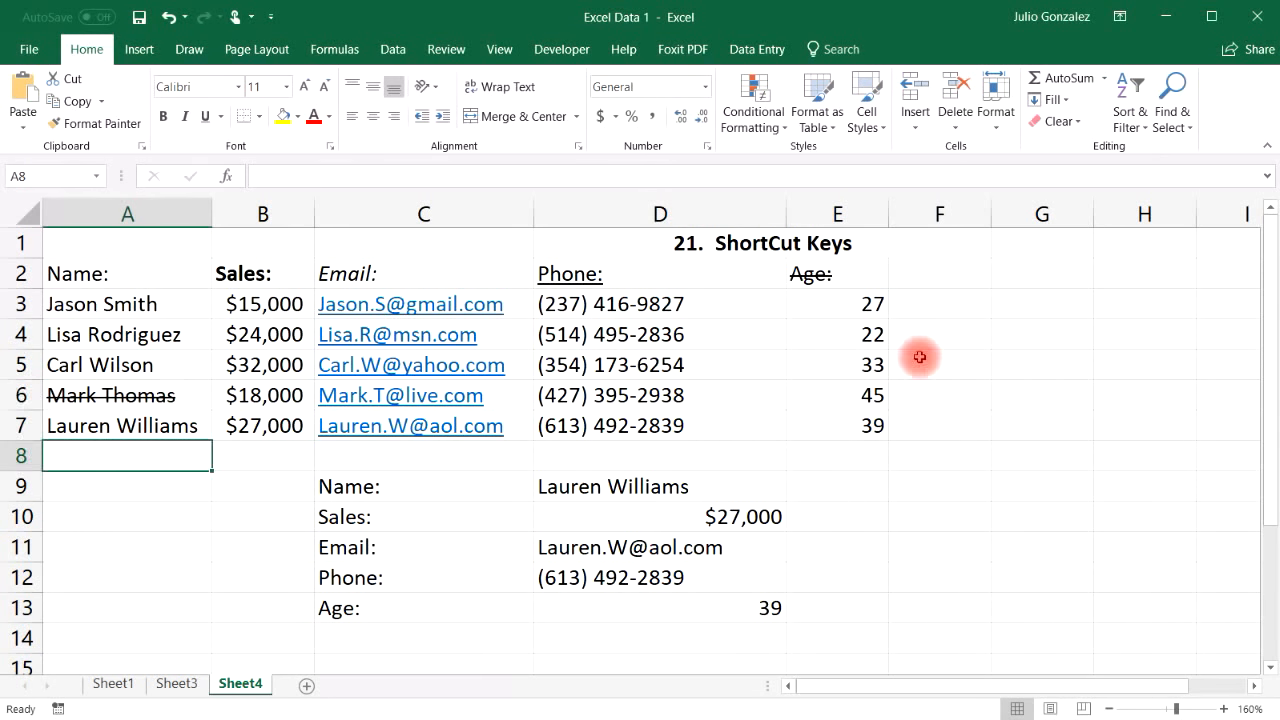
Step: Change the sheet heading in D1 to "22. Insert Line Break"
left_click(797, 244)
type("22.  Insert Line Brea")
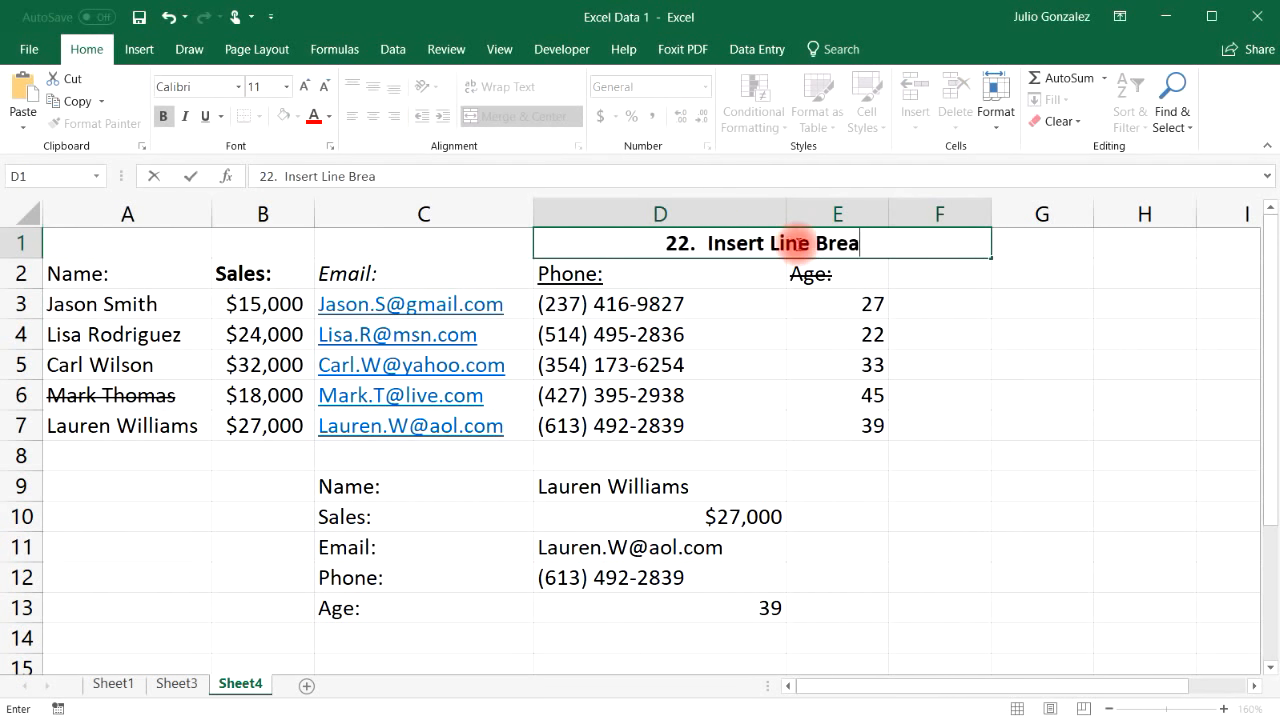
type("k")
key("Return")
Step: Try stacking a full name with the first name in A9 and the last name in A10, and clear A10
left_click(47, 483)
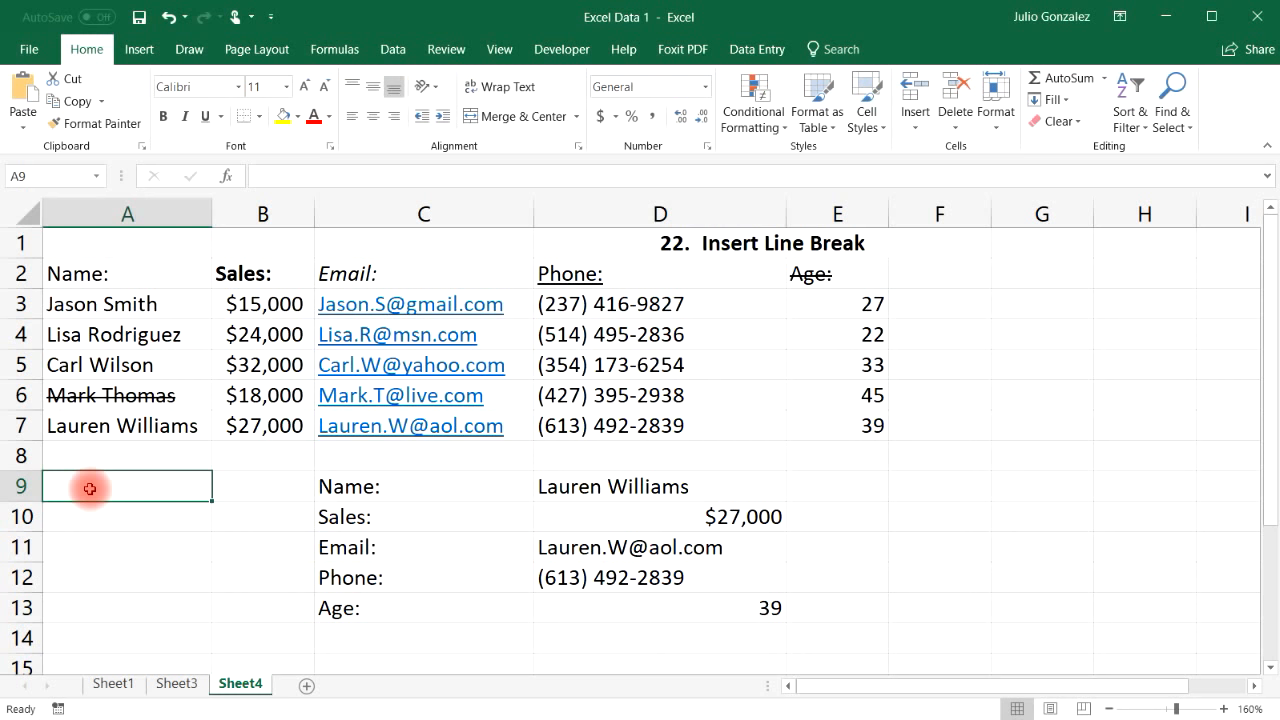
type("Jason")
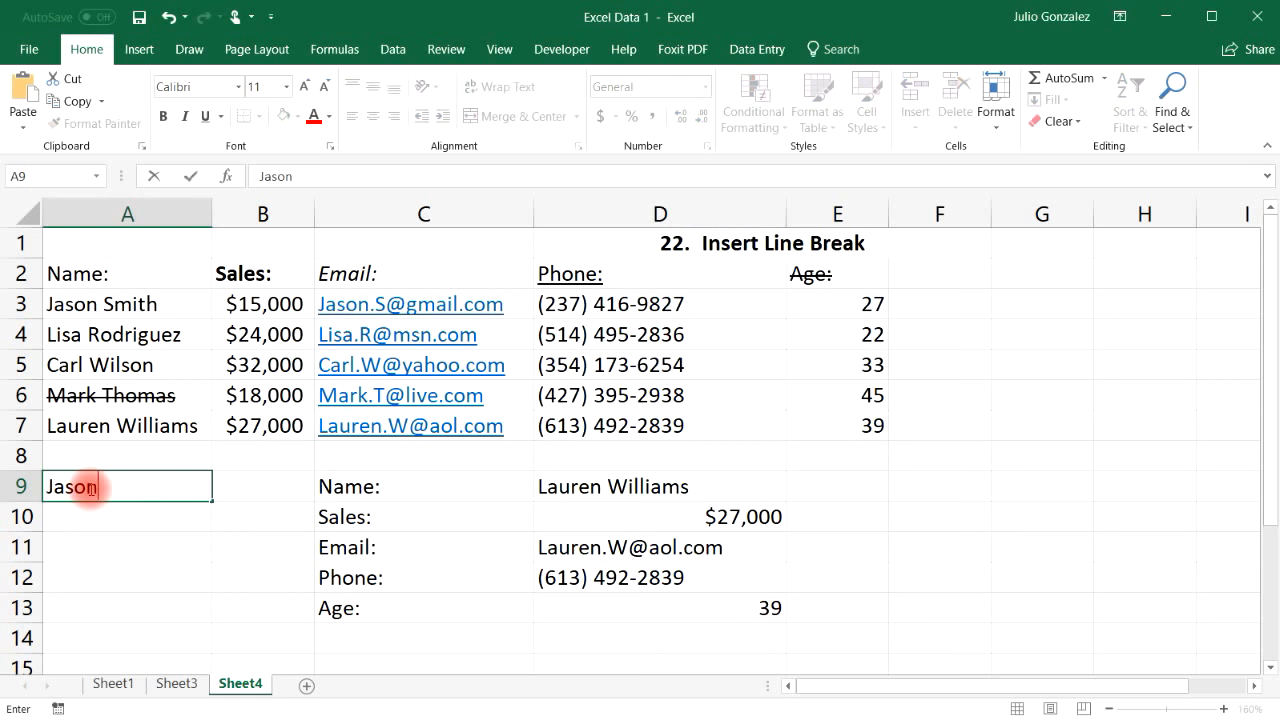
key("Return")
type("Smith")
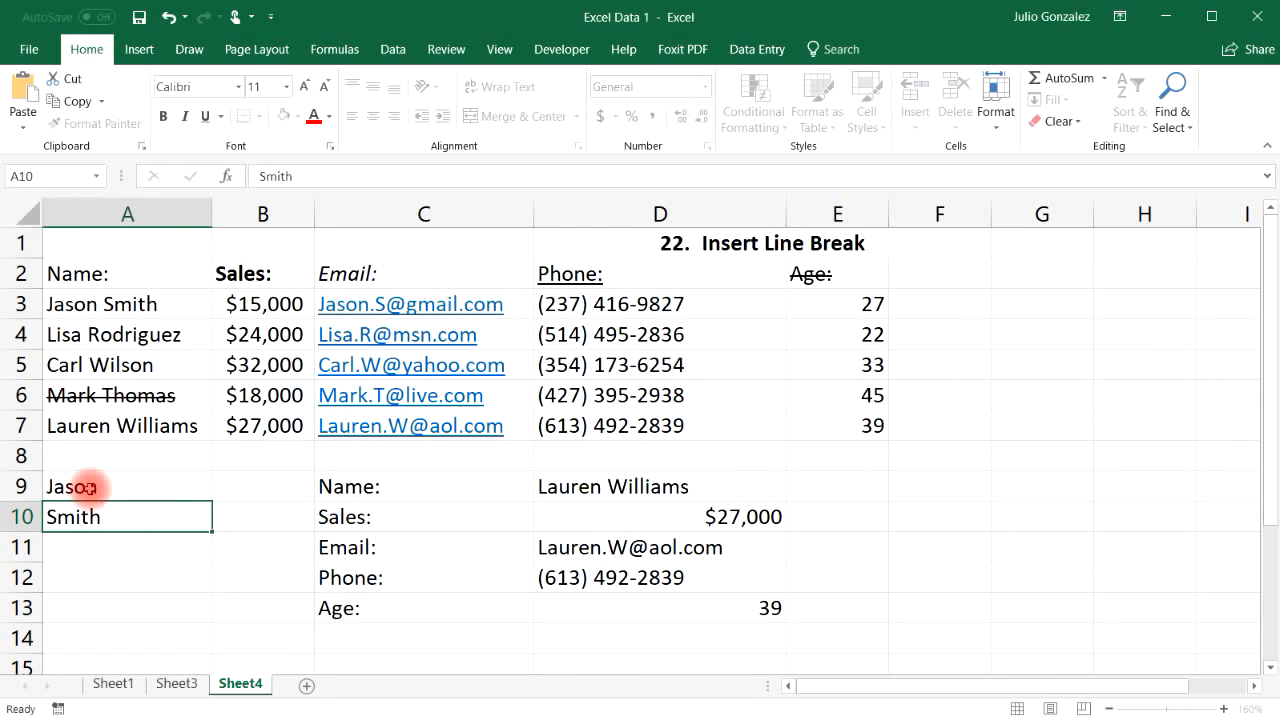
key("Return")
key("Up")
key("Delete")
Step: Enter the full name from A3 in cell A9 on two lines, with a line break between first and last name
left_click(89, 487)
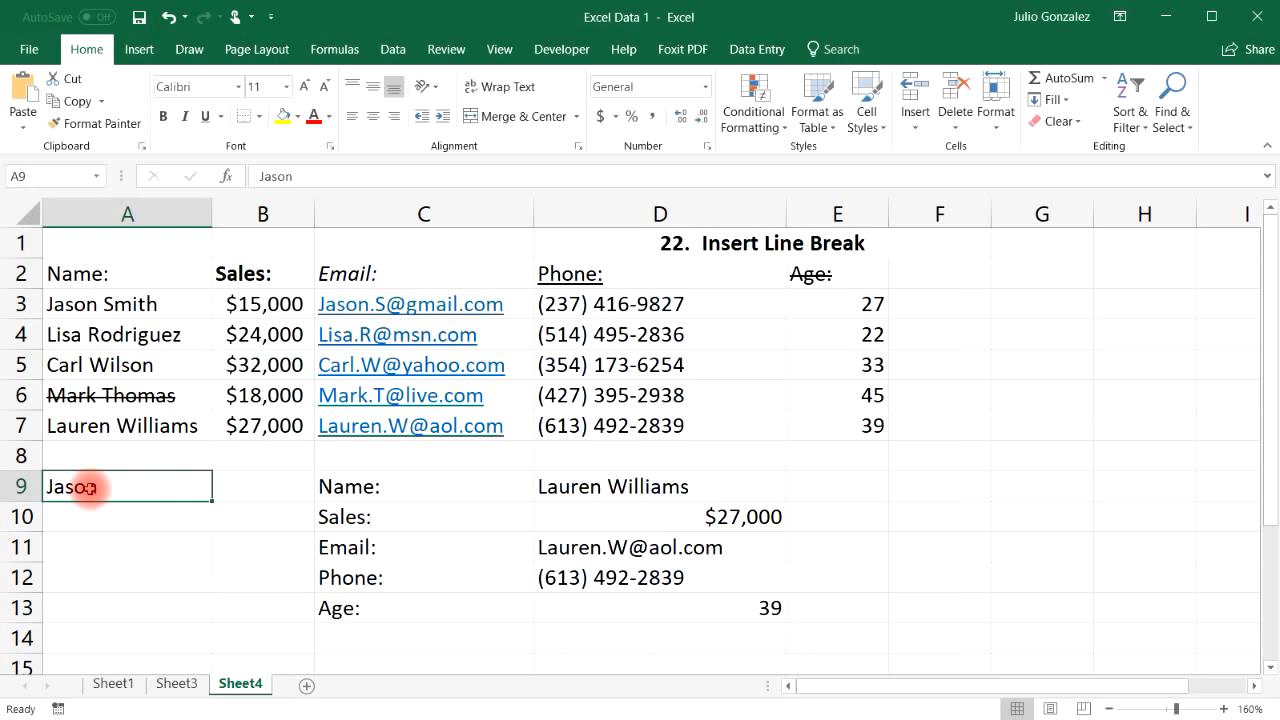
type("Jason")
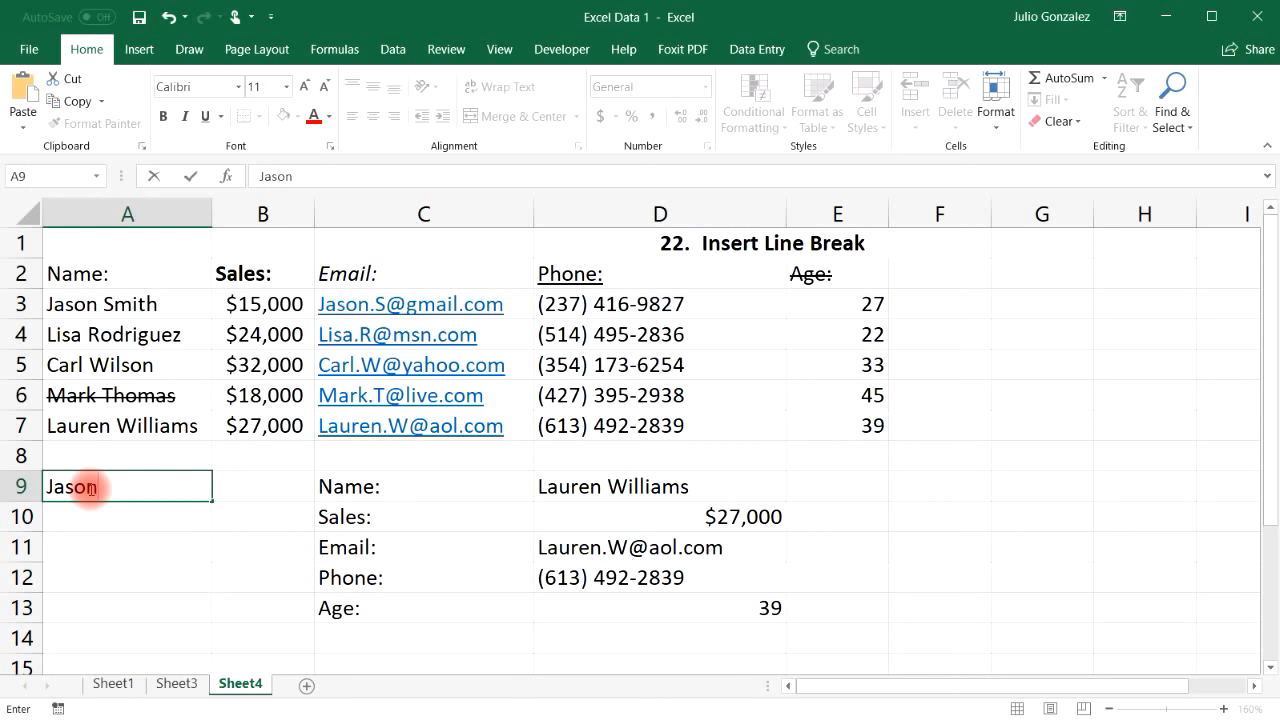
key("alt")
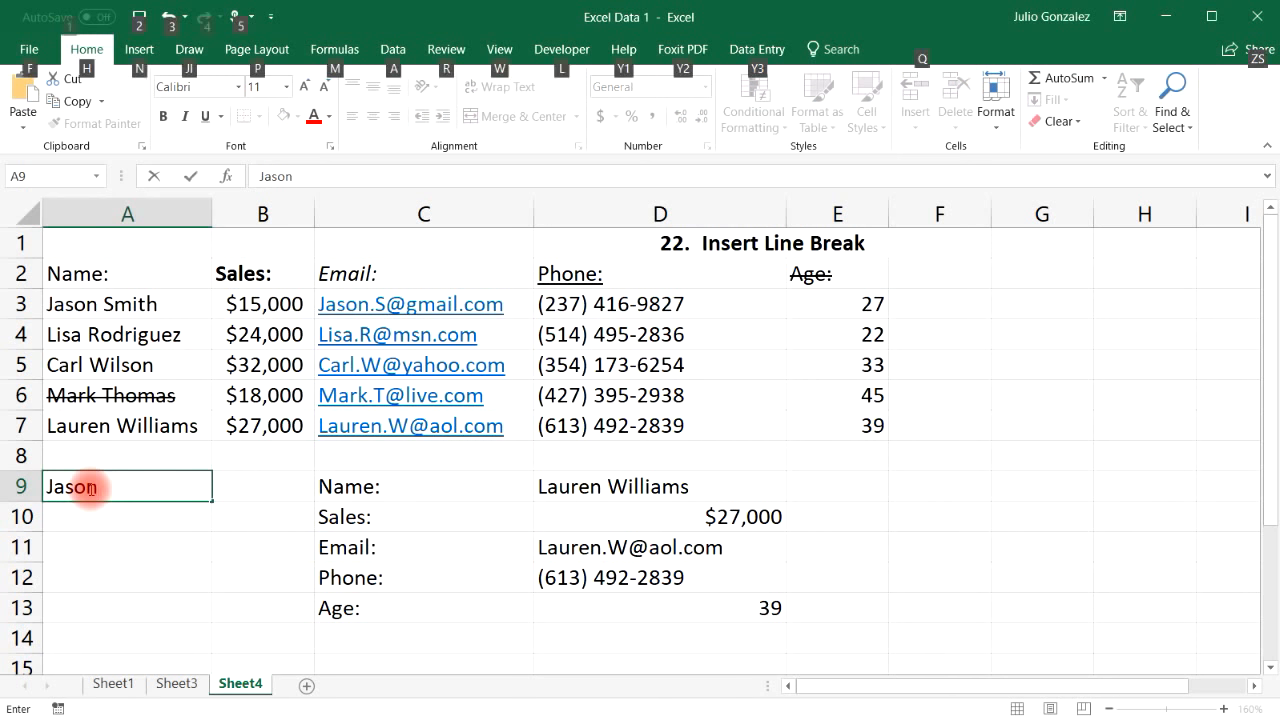
key("alt+Return")
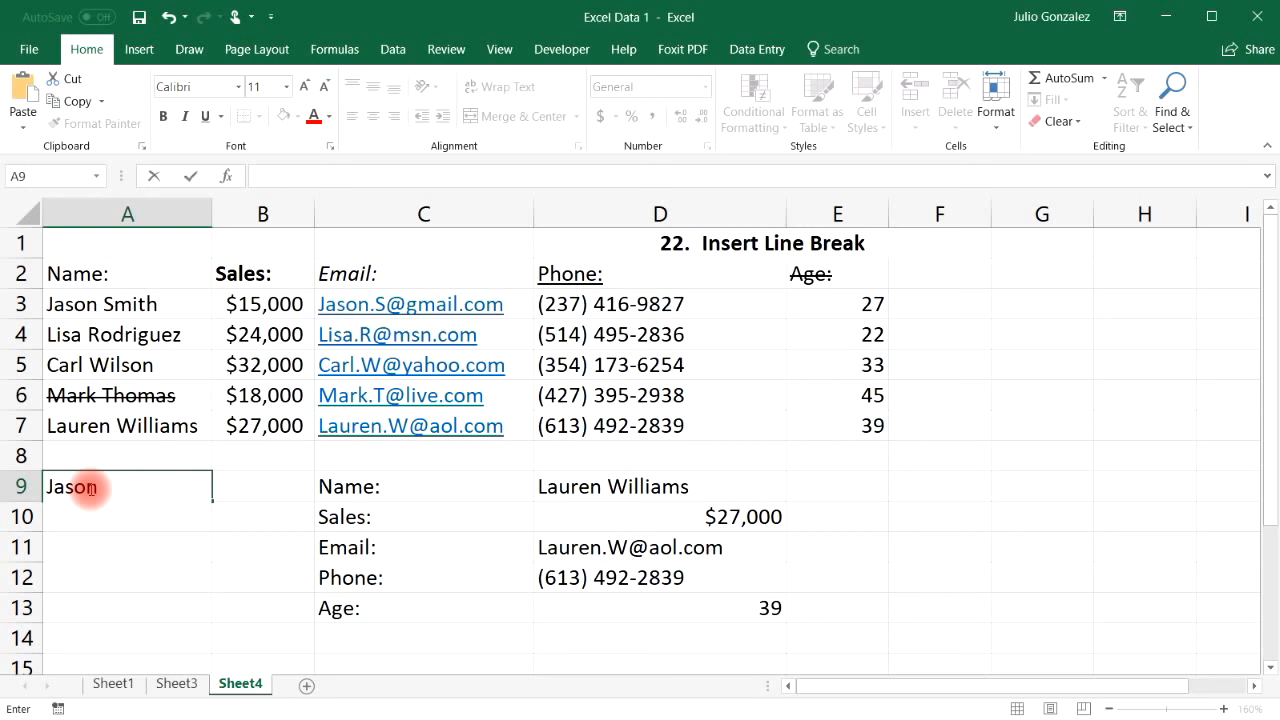
type("Smith")
key("Return")
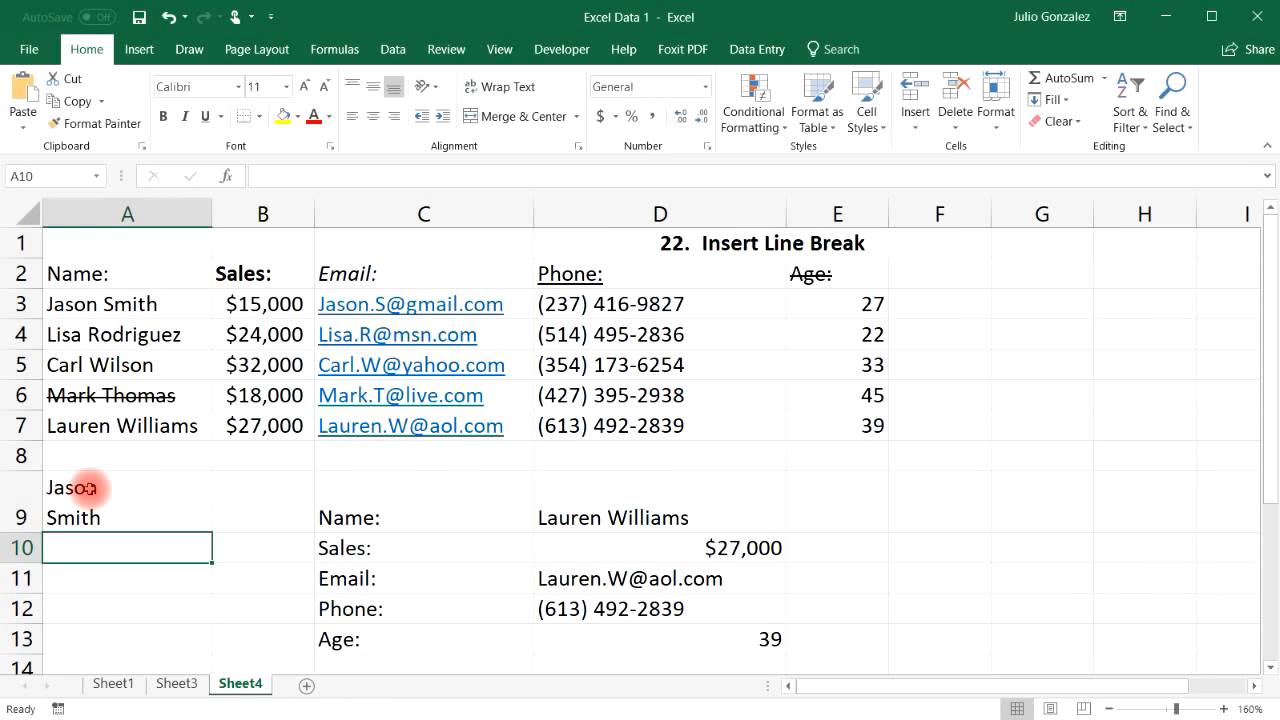
left_click(90, 490)
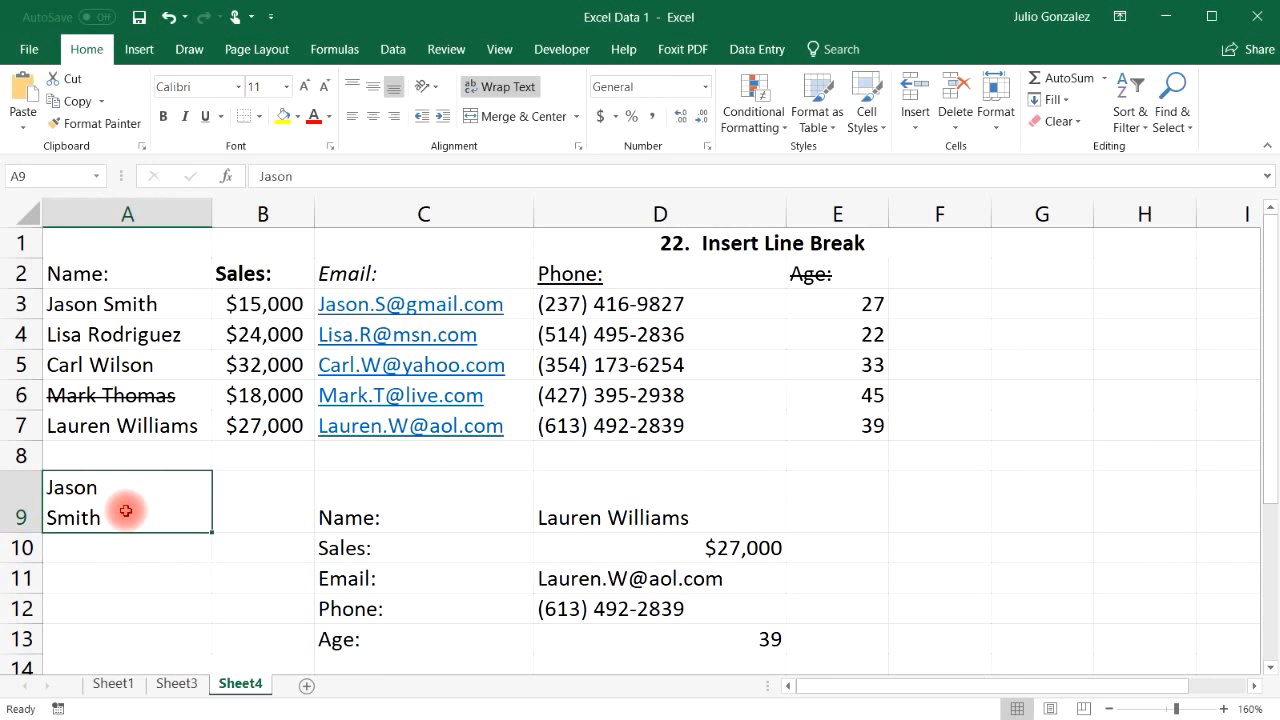
Step: Enter the full name from A4 in cell F9 on two lines, with a line break between first and last name
left_click(932, 502)
type("Lisa")
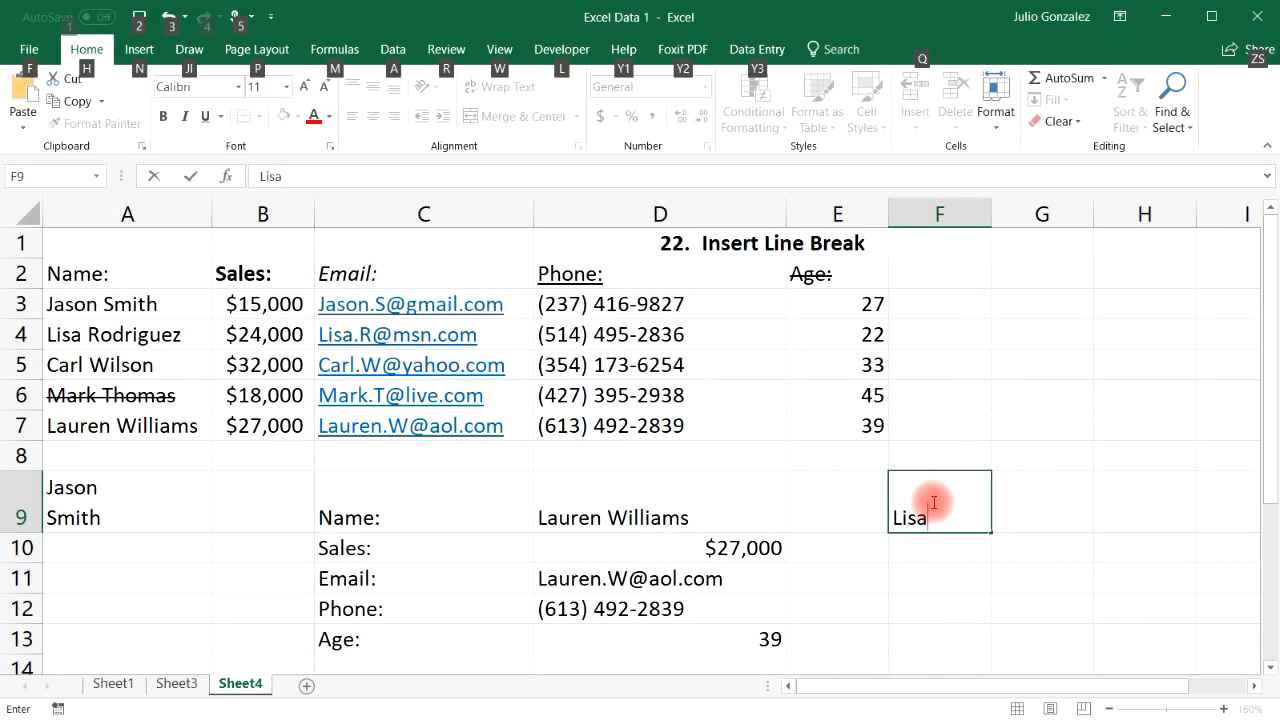
key("alt+Return")
type("Rpo")
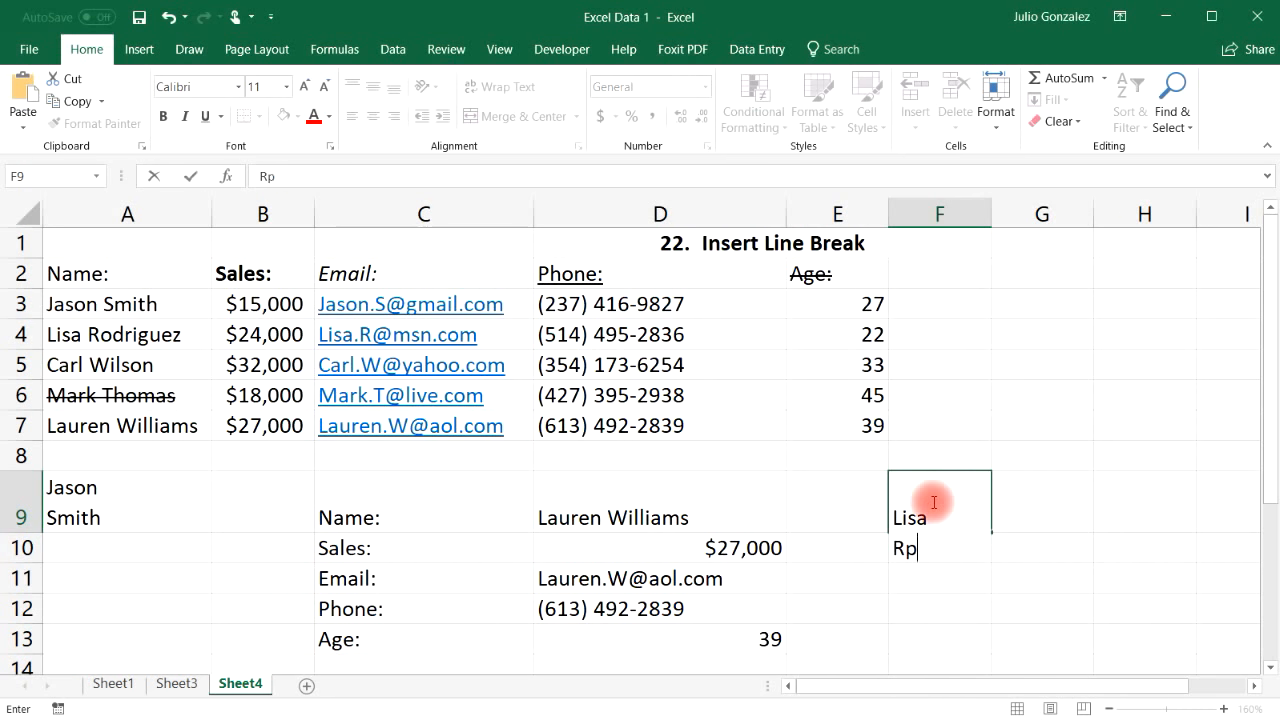
key("BackSpace")
key("BackSpace")
type("odriguez")
key("Return")
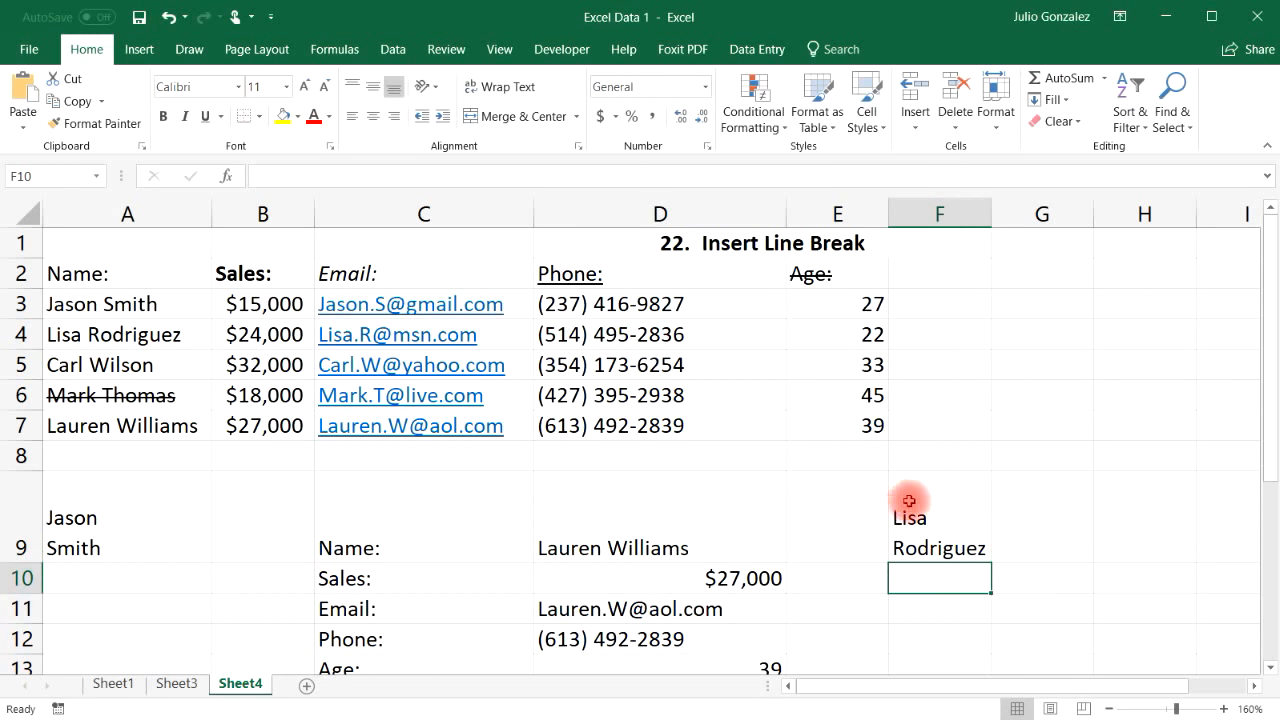
left_click(982, 542)
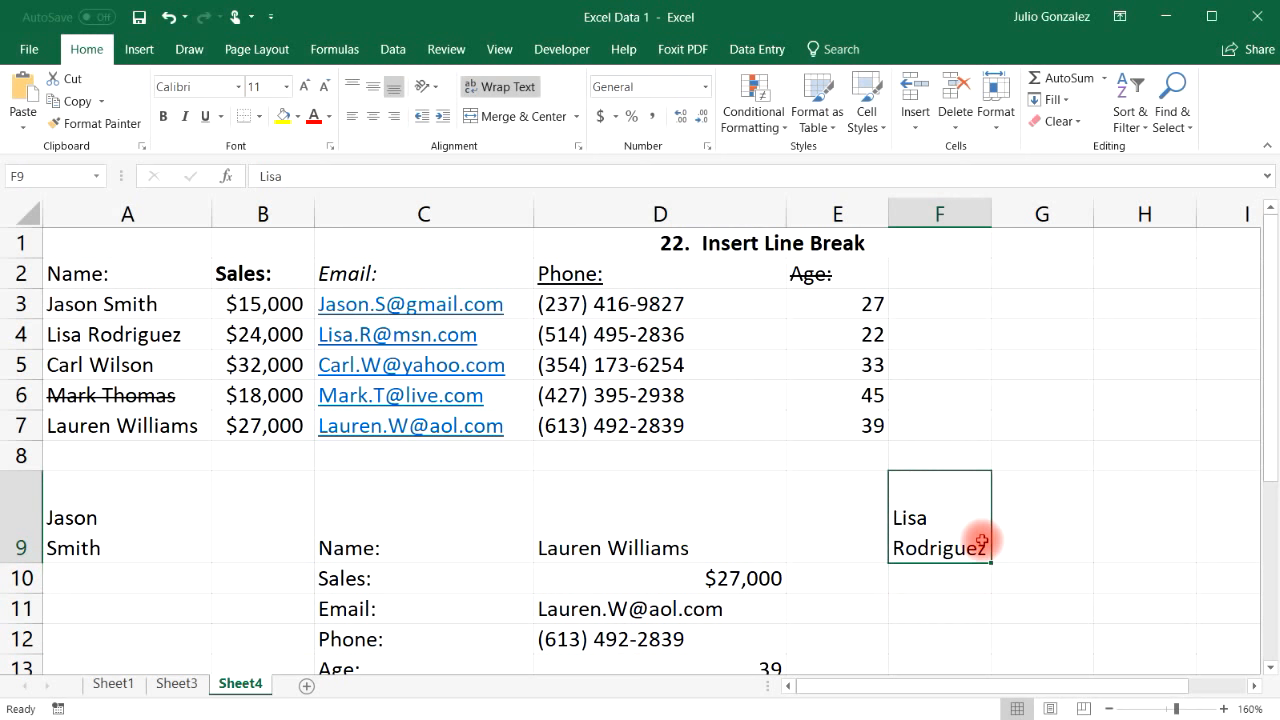
Step: Enter the label "Alt + Enter" in F8, above the two-line name
left_click(943, 455)
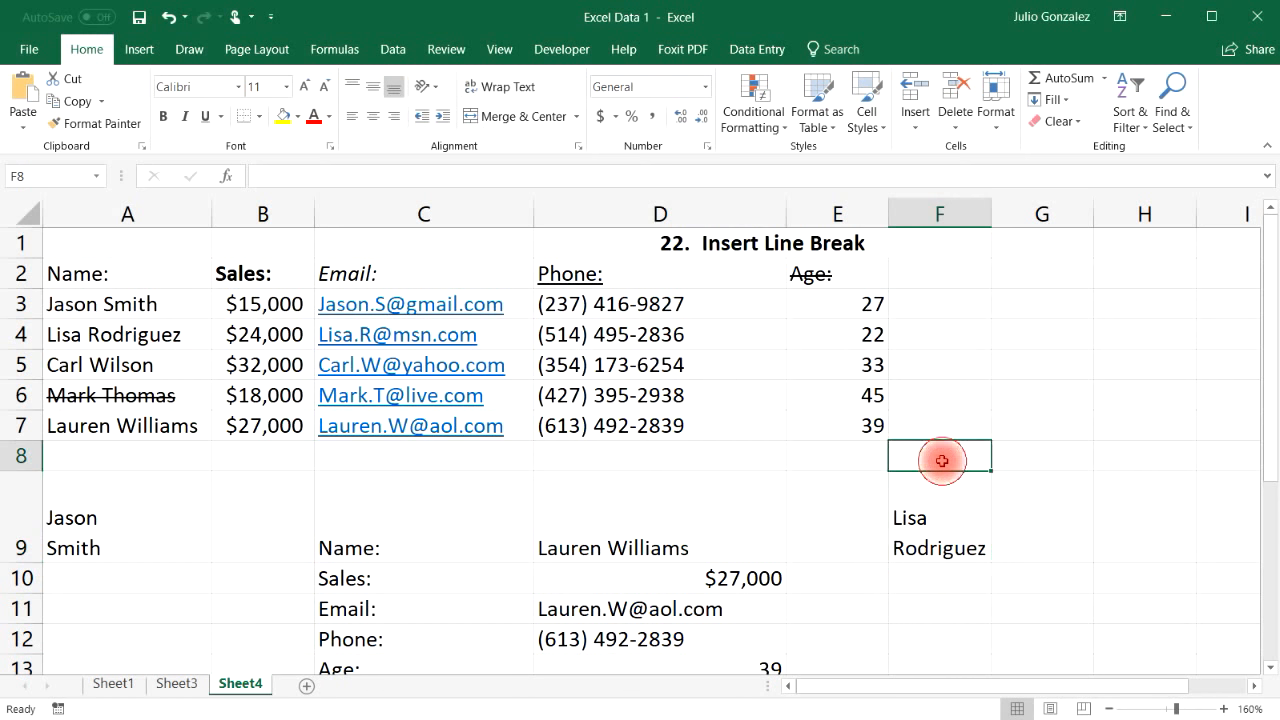
type("Alt +")
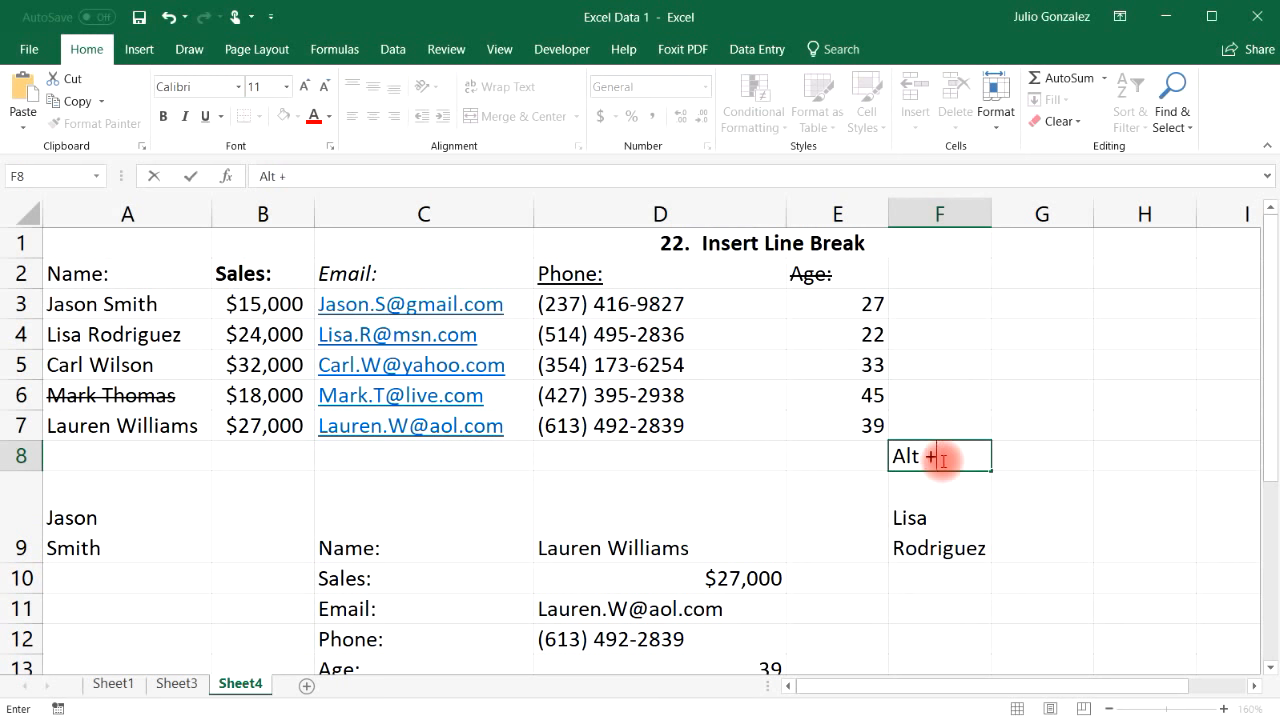
type(" Enter")
key("Return")
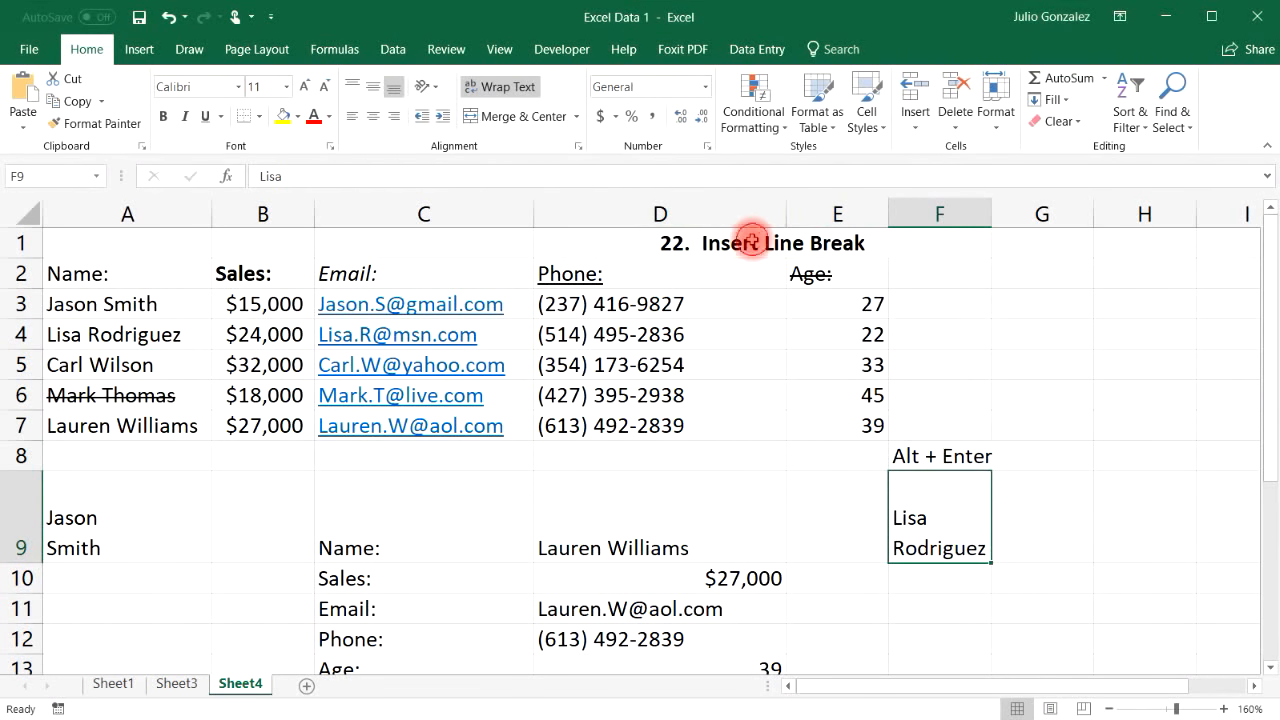
Step: Change the sheet heading in D1 to "23. Autofit Column Width"
left_click(748, 236)
type("23.  A")
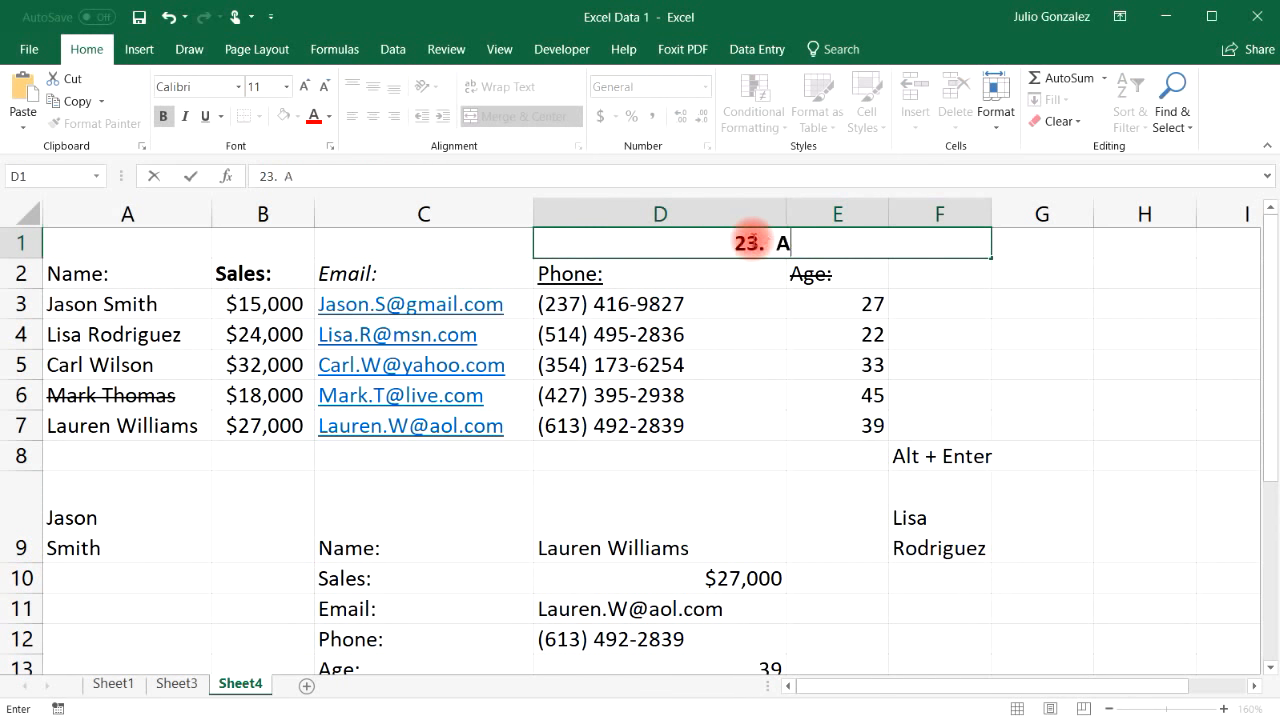
type("utofit Co")
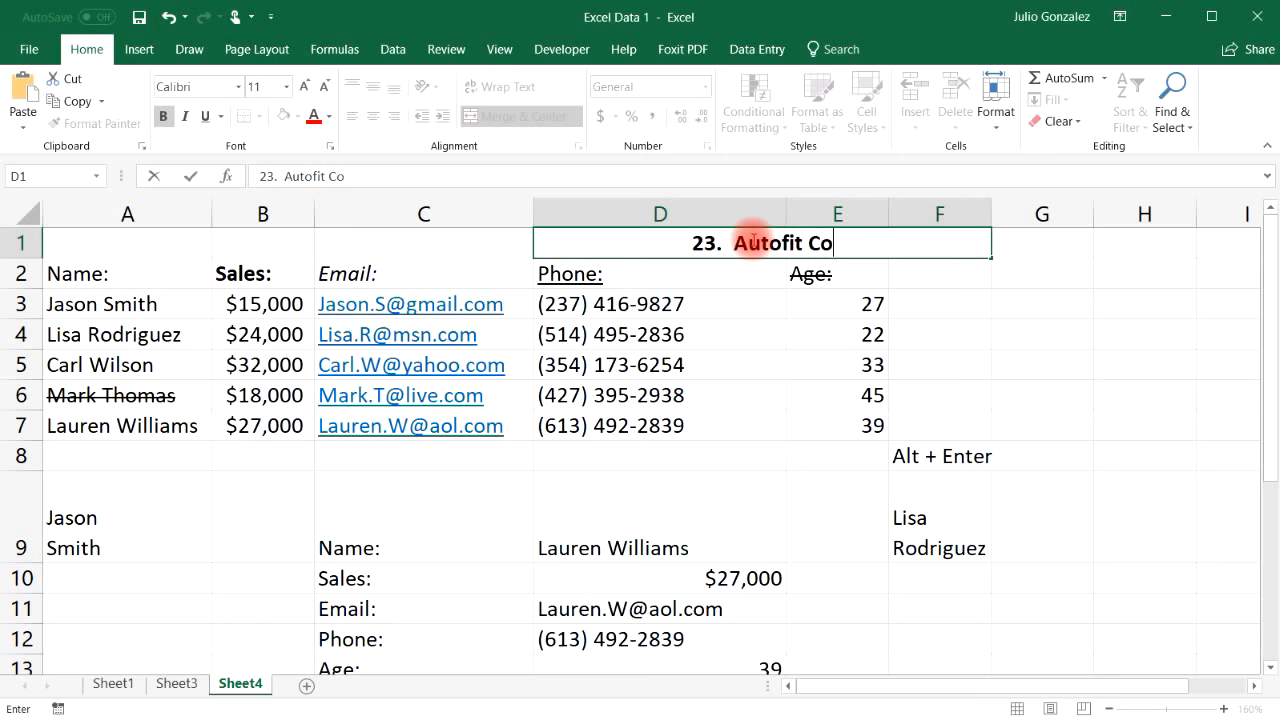
type("lumn Width")
key("Return")
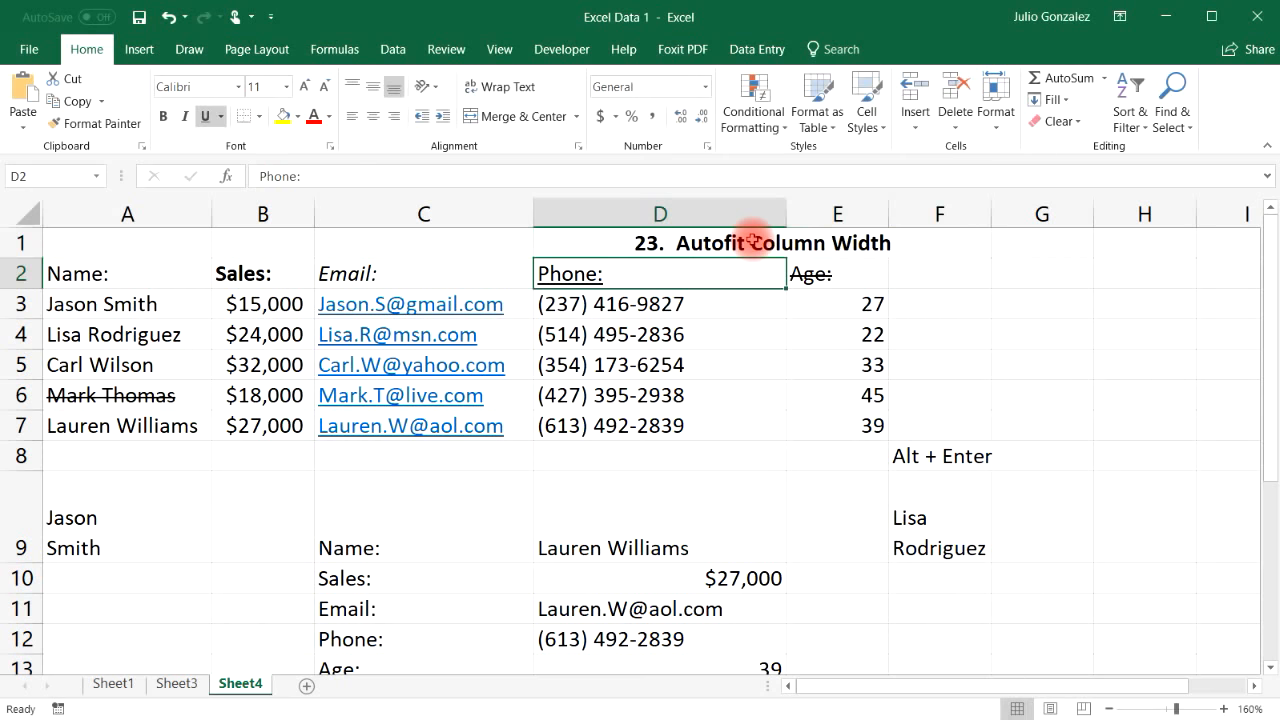
Step: Autofit all columns of the sheet to their contents, repeating the autofit after each of two trial widenings of all columns
left_click(33, 213)
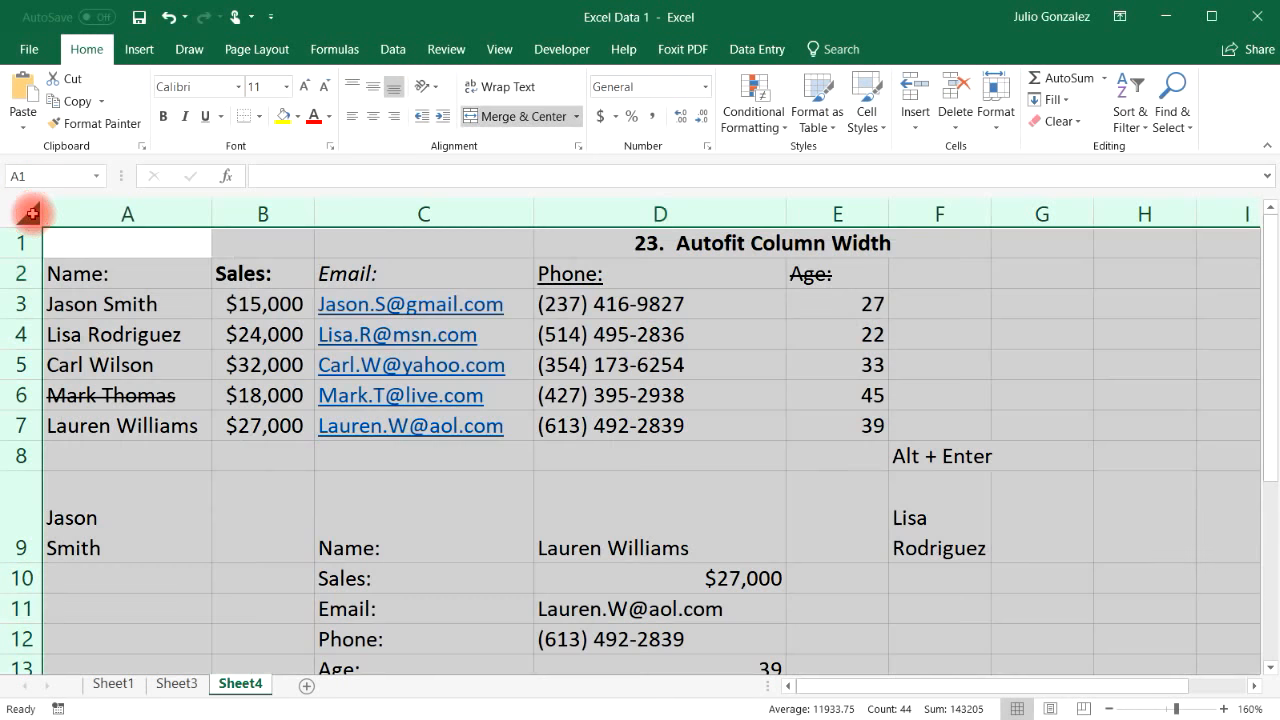
double_click(213, 214)
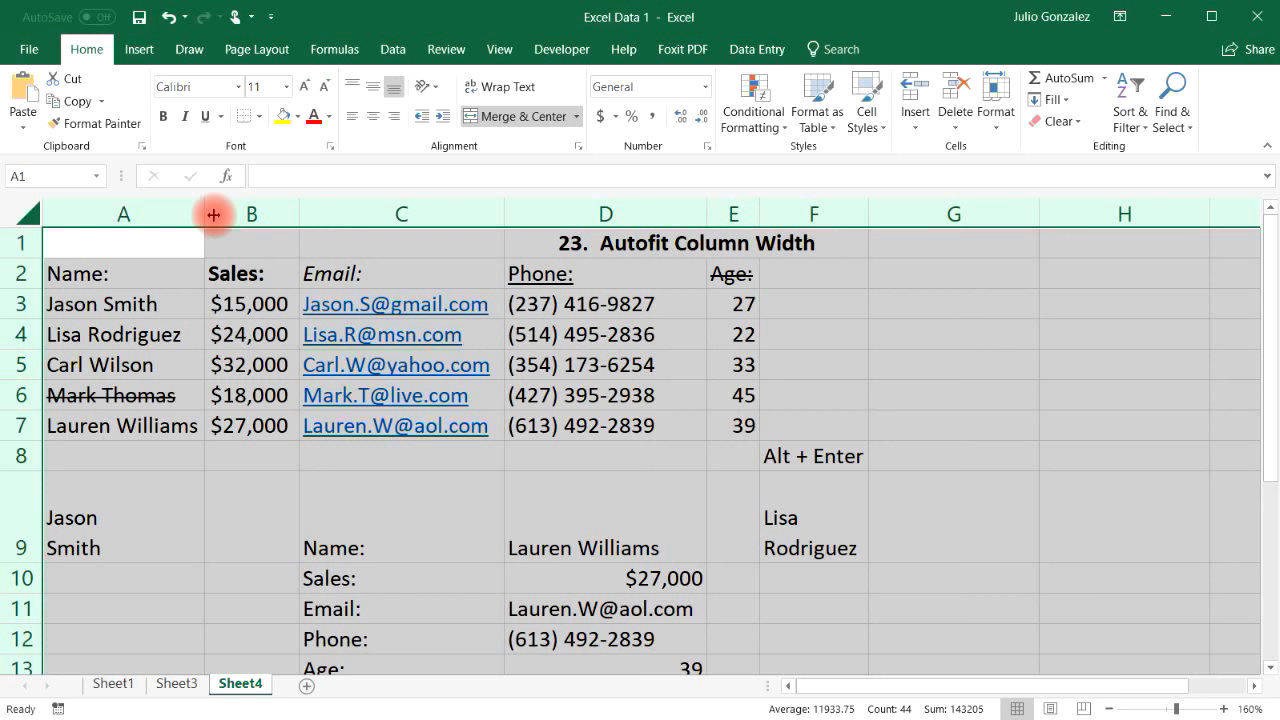
left_click_drag(299, 212, 368, 212)
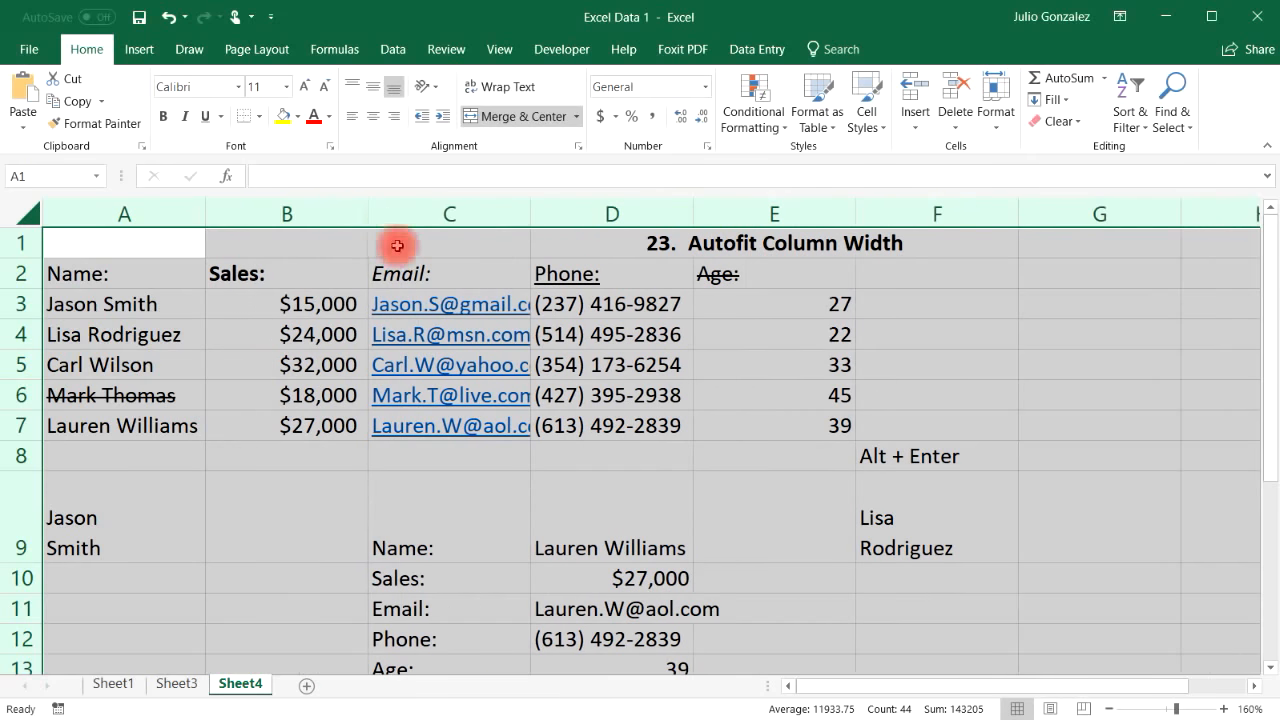
double_click(205, 213)
left_click_drag(502, 212, 559, 212)
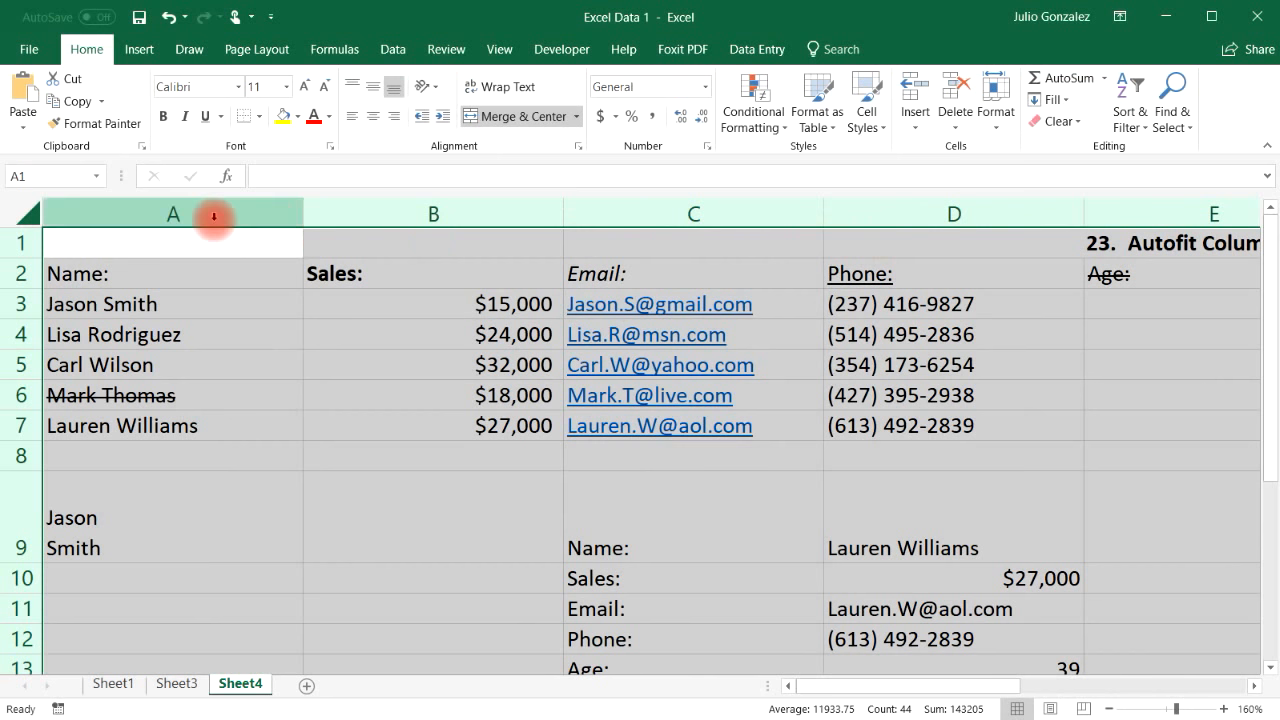
double_click(301, 211)
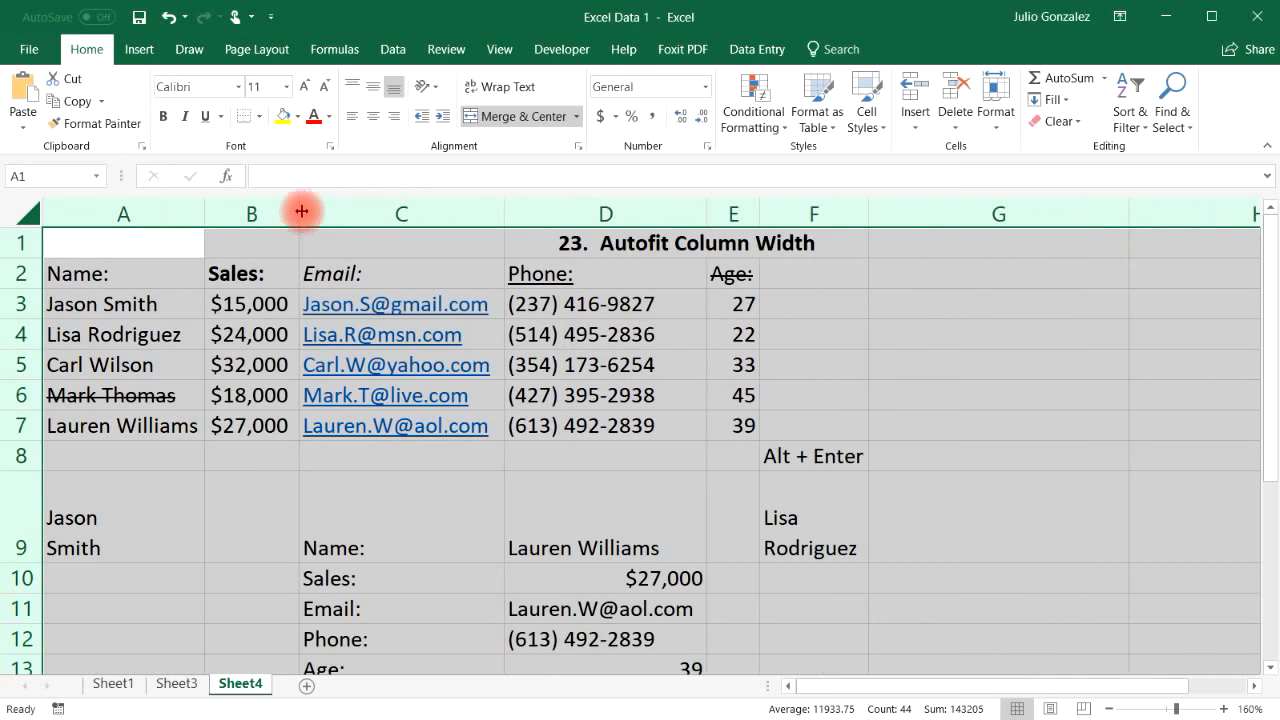
left_click(862, 320)
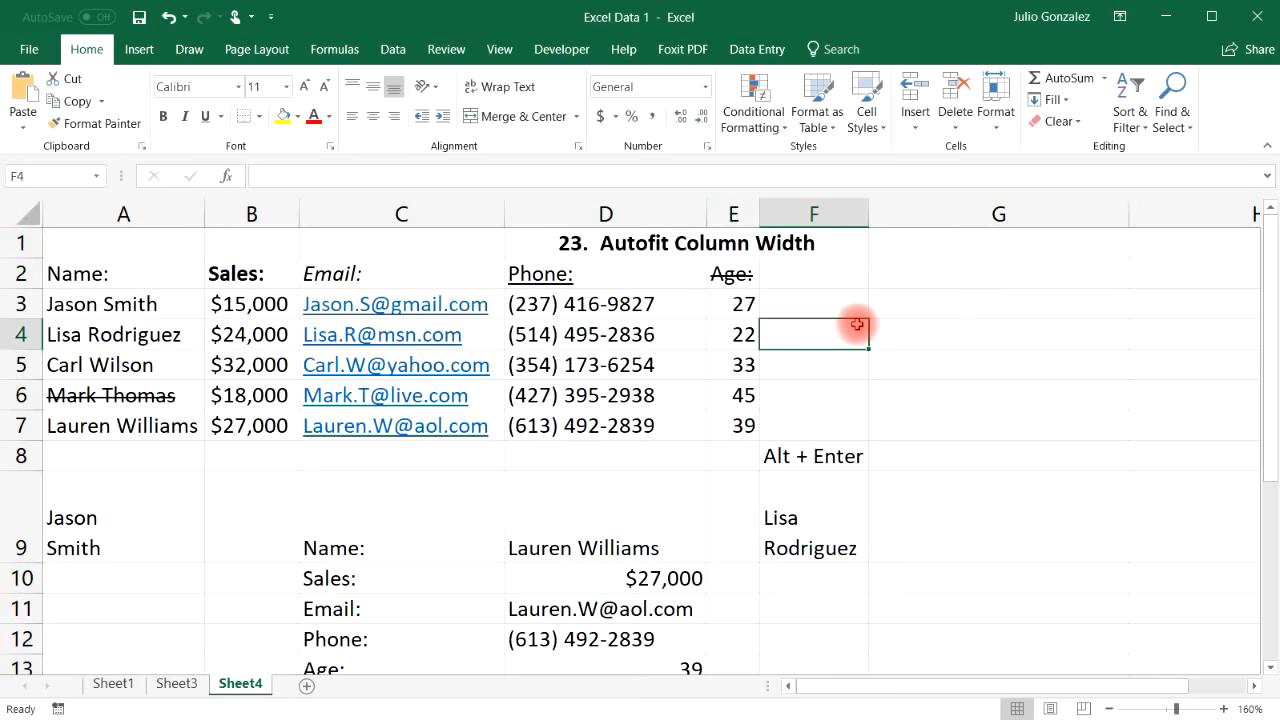
Step: Change the sheet heading in D1 to "24. Insert Rows and Columns"
left_click(694, 245)
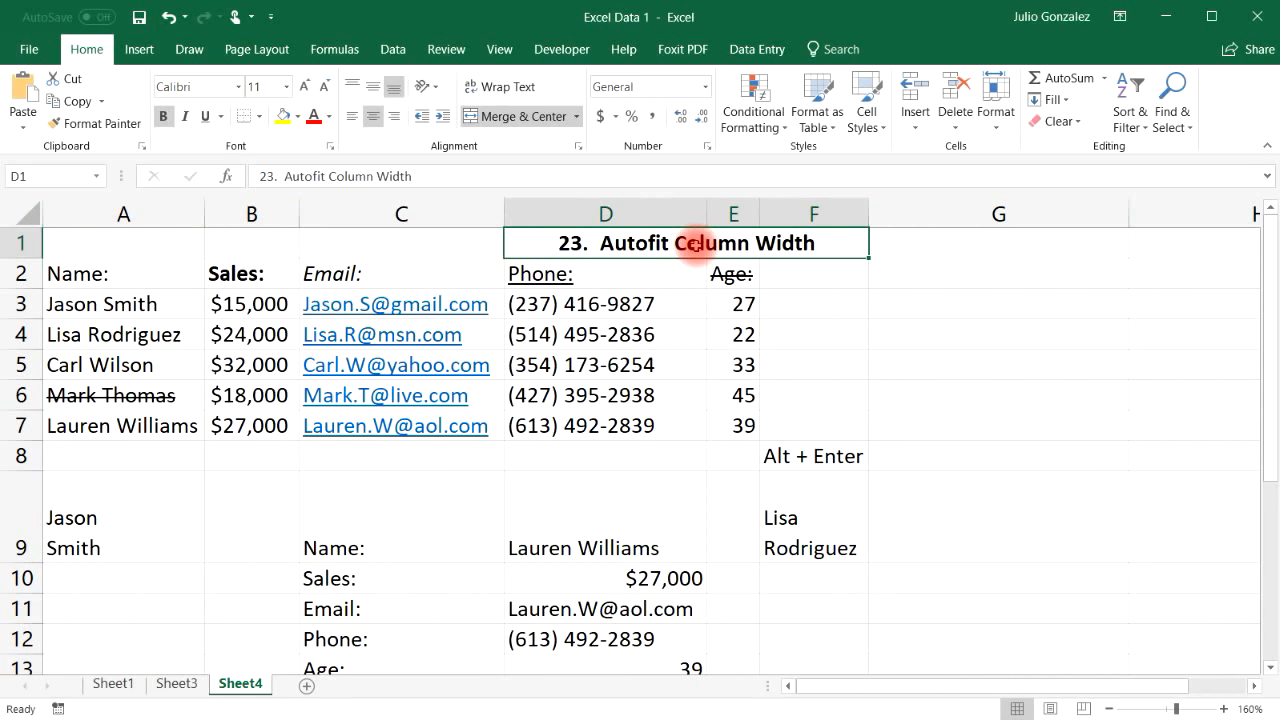
type("24.  In")
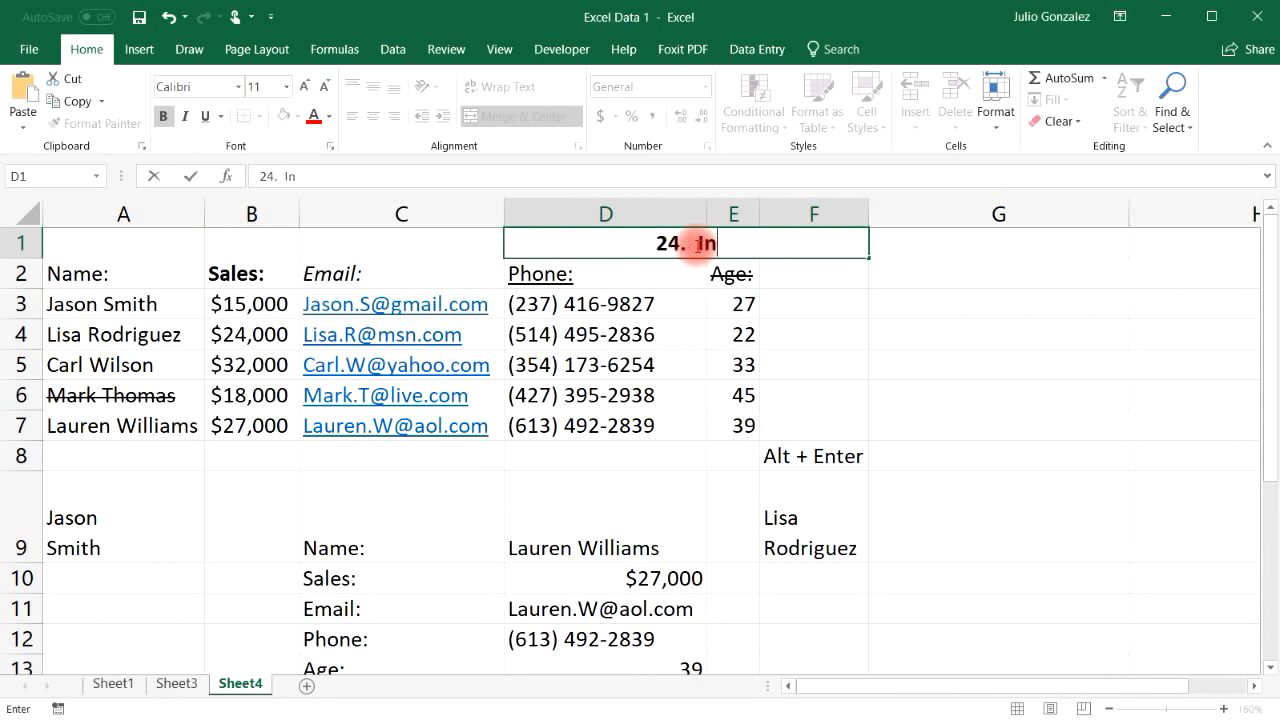
type("sert Rows ")
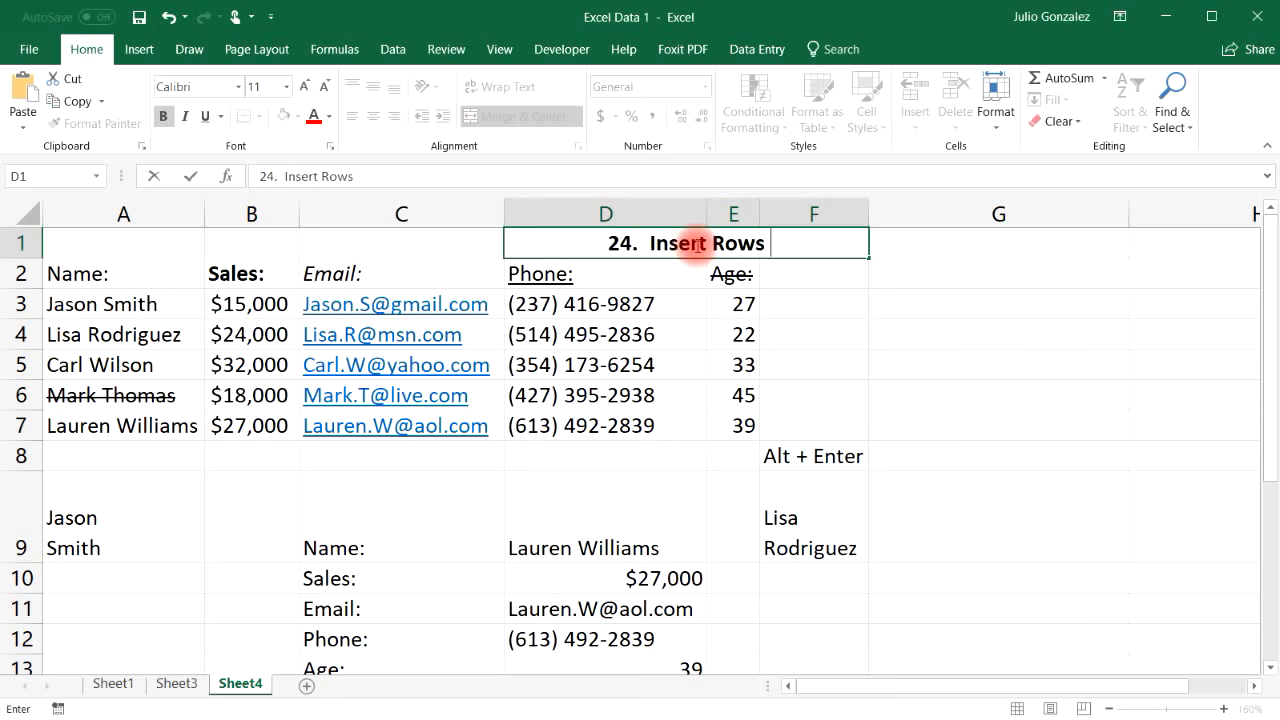
type("and Columns")
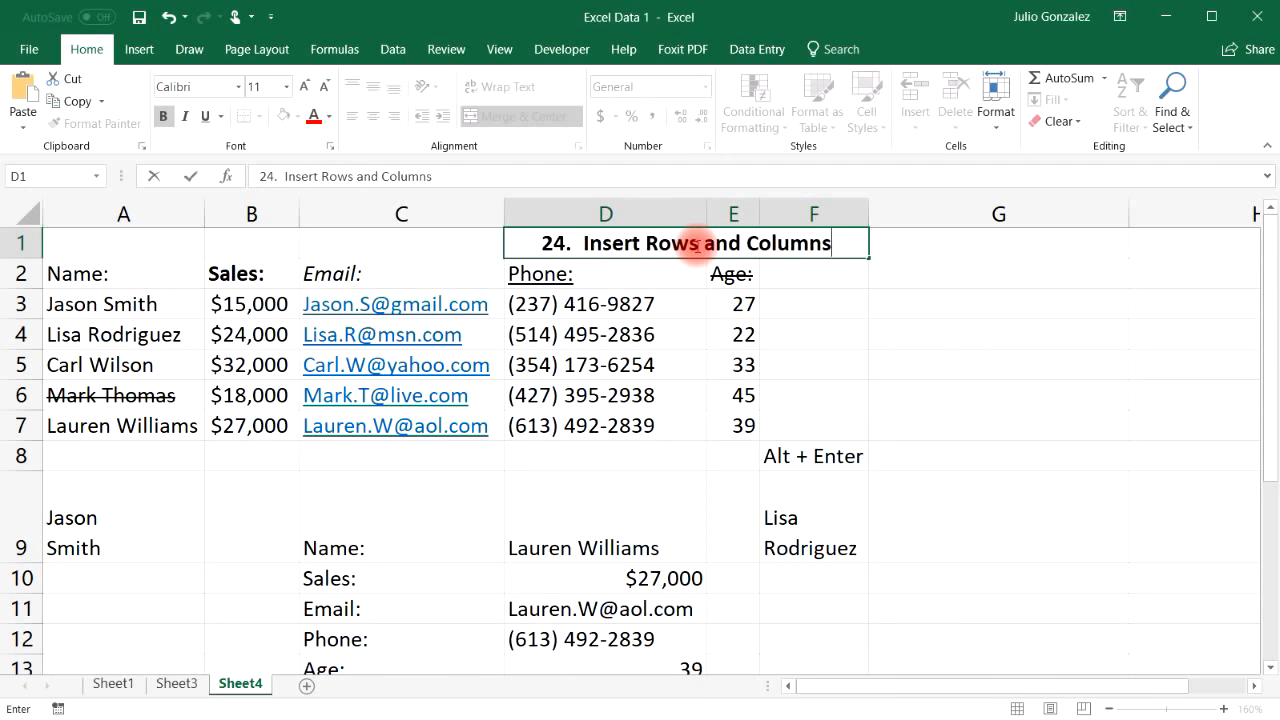
key("Return")
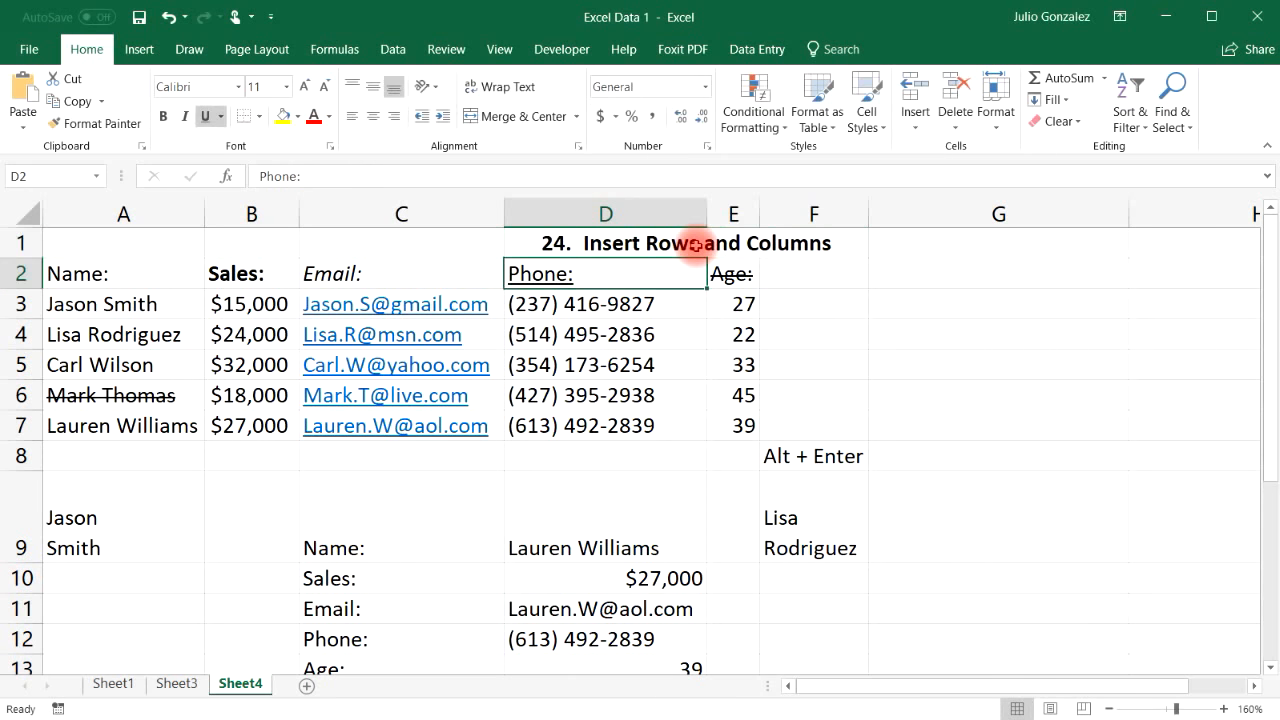
Step: Try inserting a blank column before the Email column and another before the Phone column, and undo the insertions
right_click(338, 207)
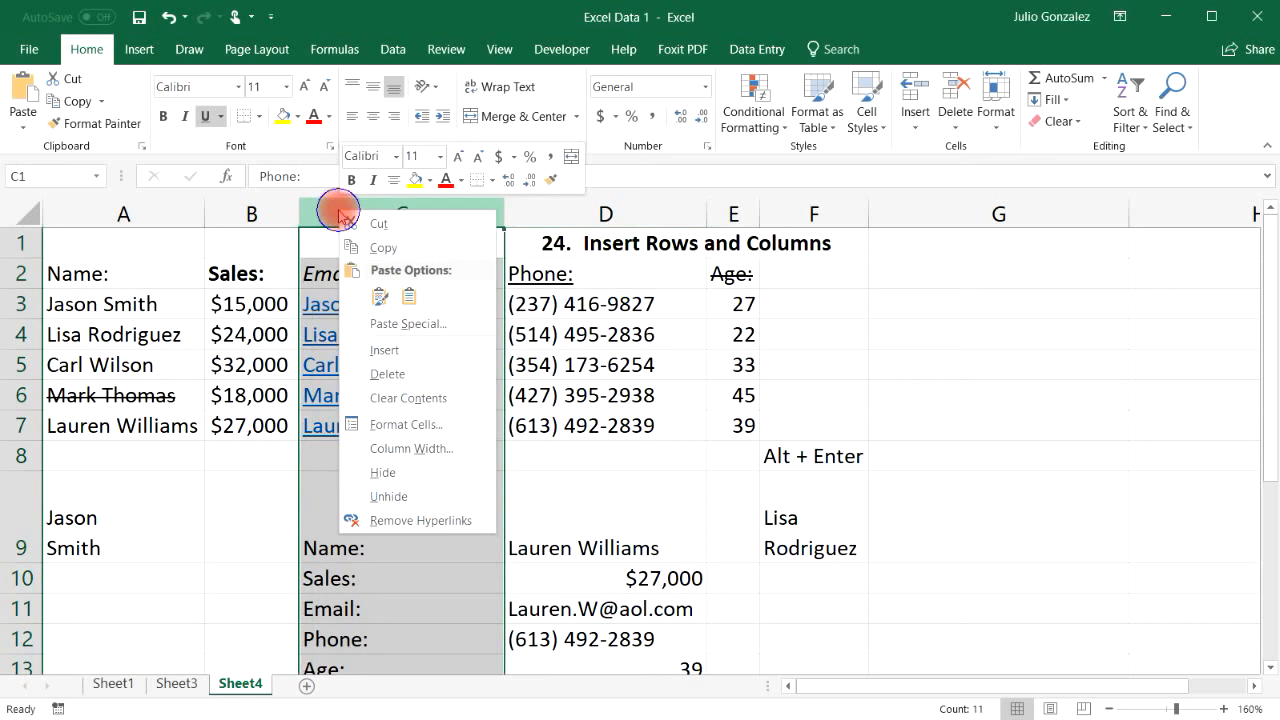
left_click(377, 352)
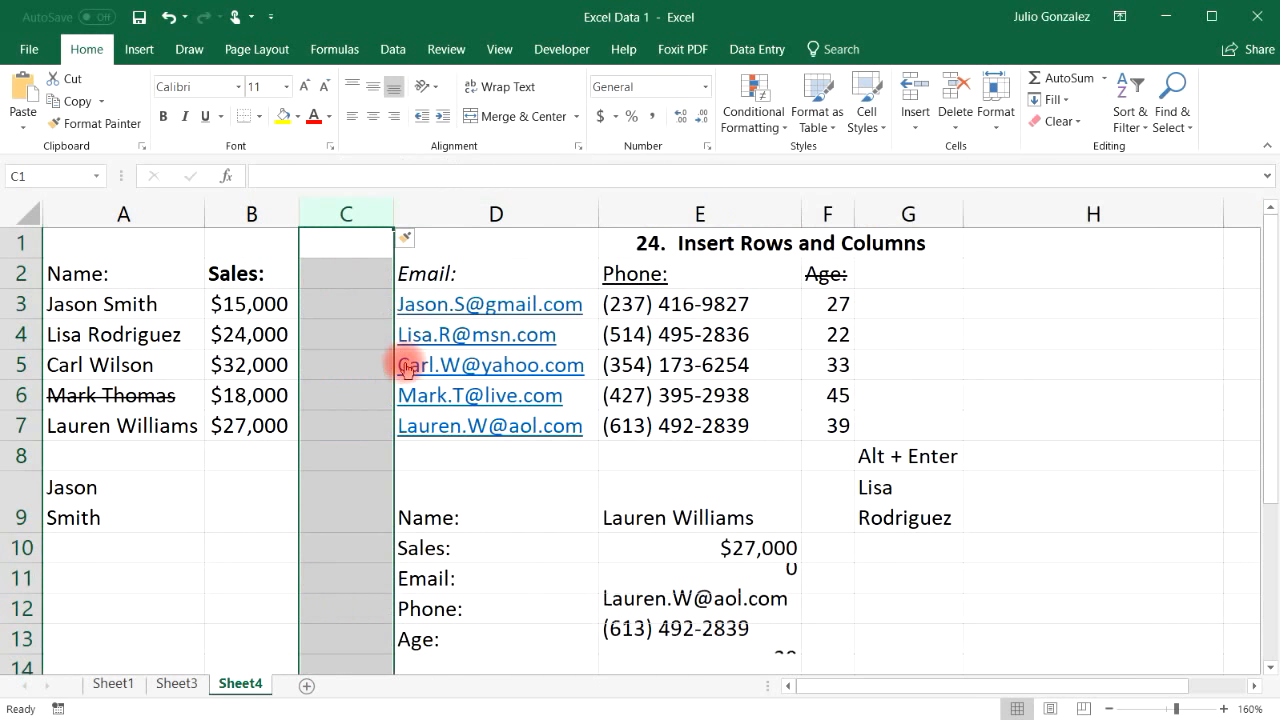
left_click(634, 214)
right_click(634, 214)
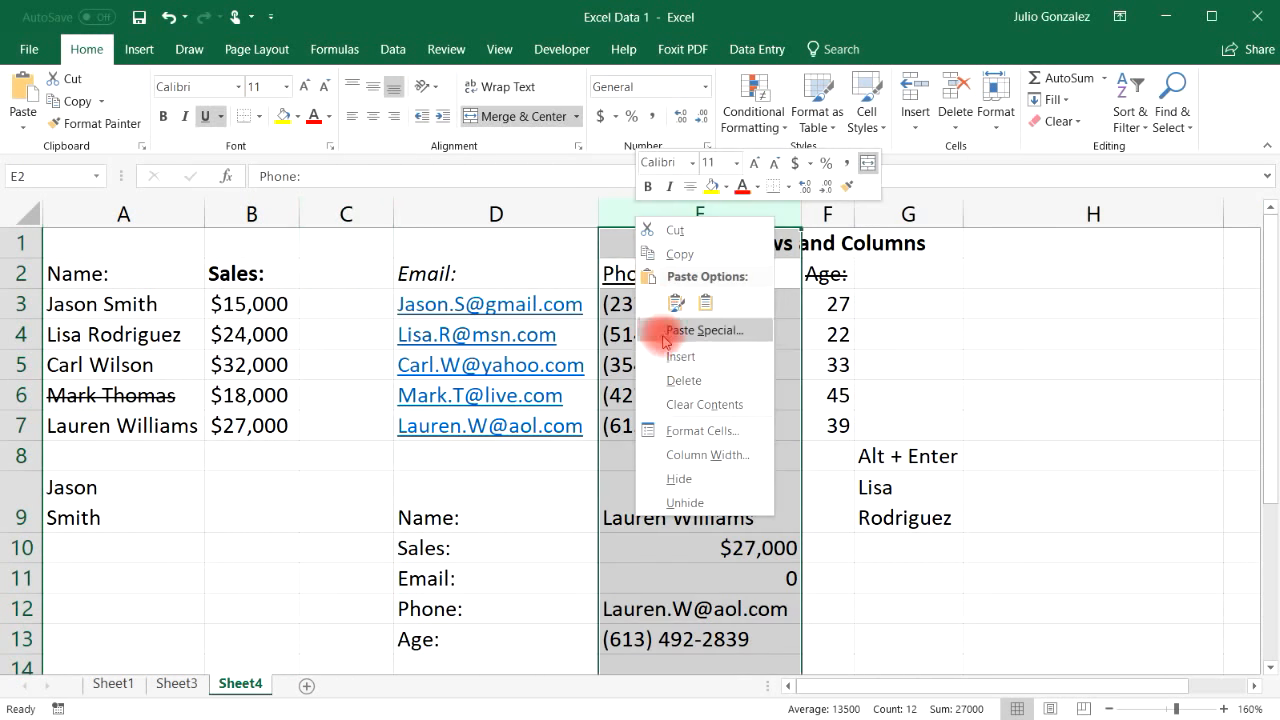
left_click(676, 352)
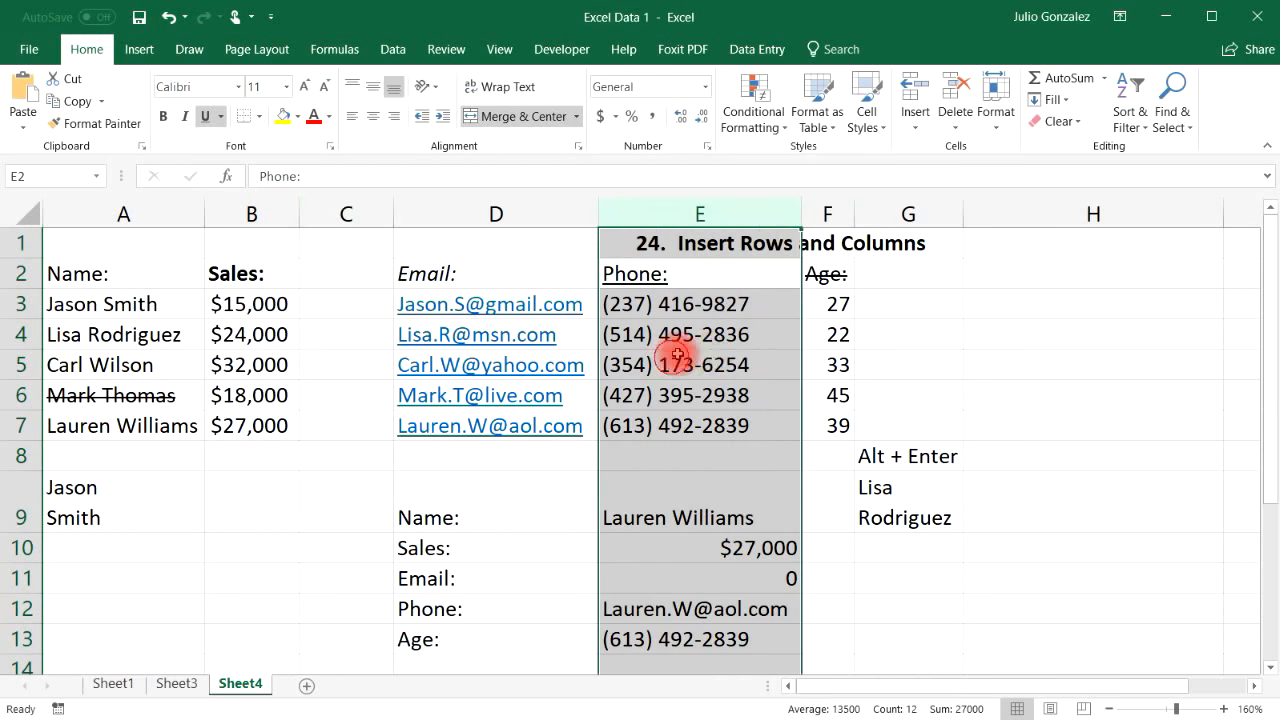
left_click(166, 17)
left_click(166, 17)
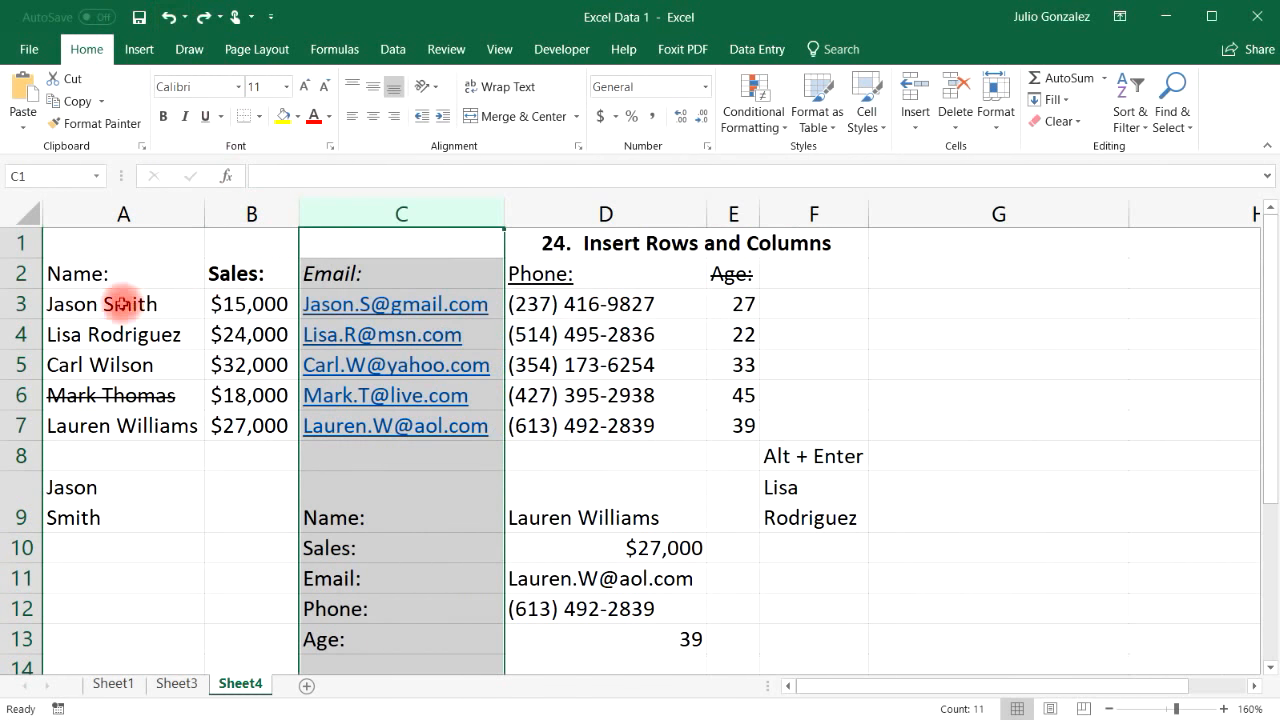
Step: Try inserting a blank row above row 4 and another above the struck-through contact, and undo the insertions
right_click(22, 334)
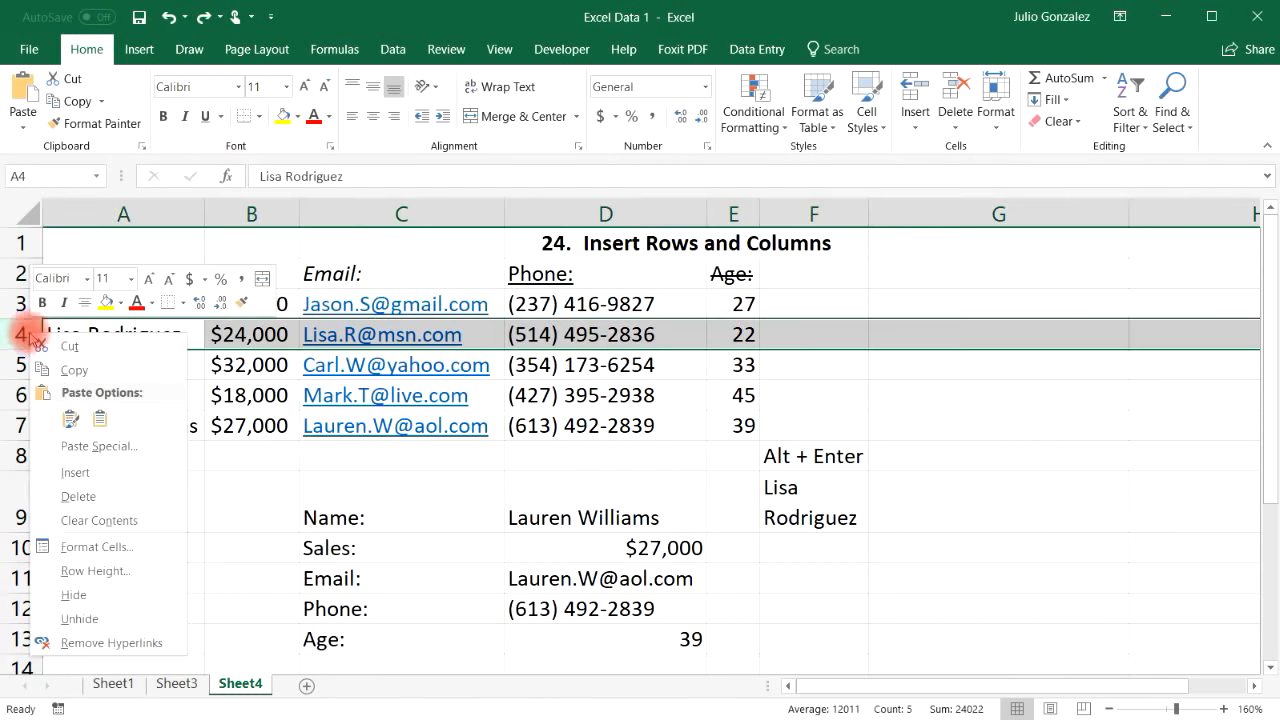
left_click(60, 468)
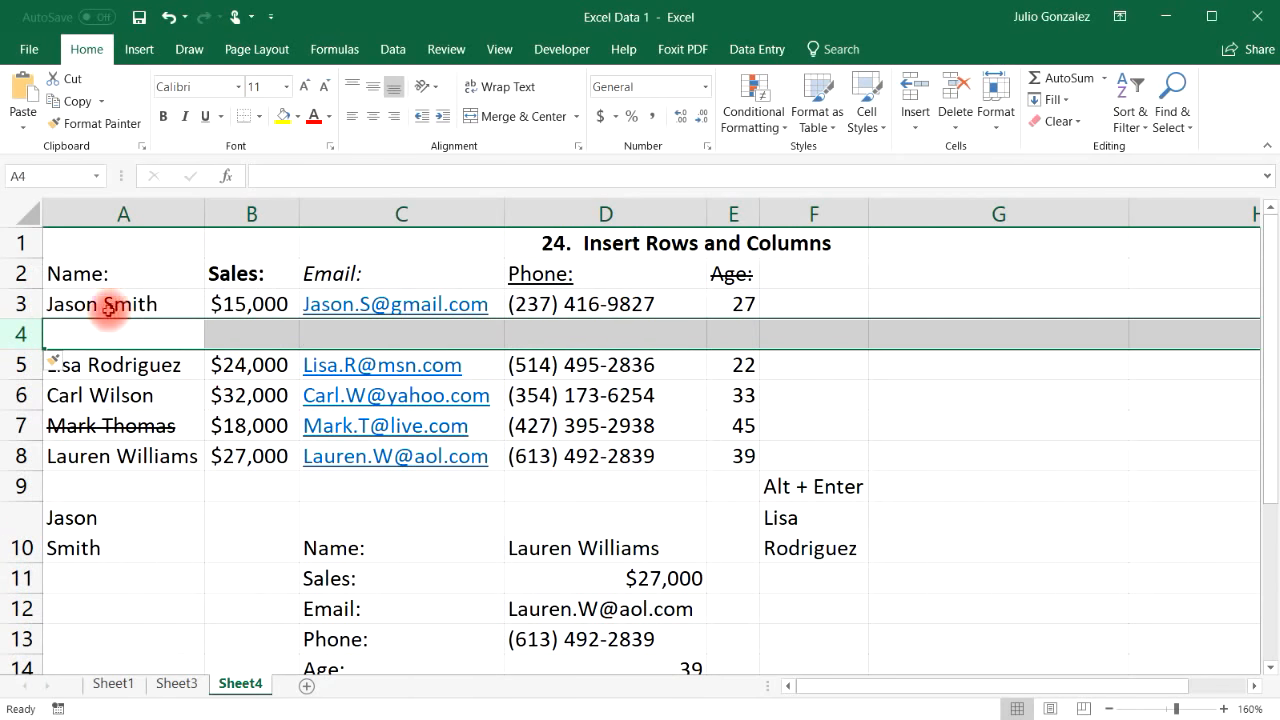
right_click(23, 423)
left_click(78, 566)
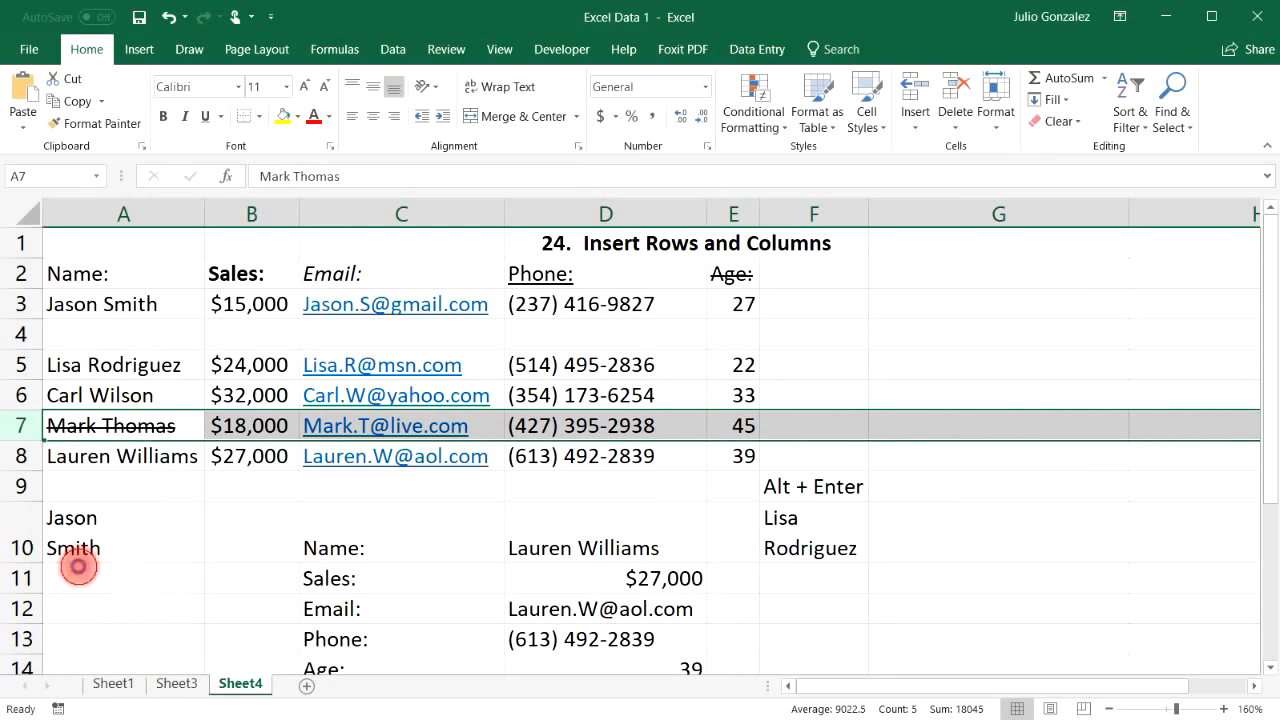
left_click(170, 17)
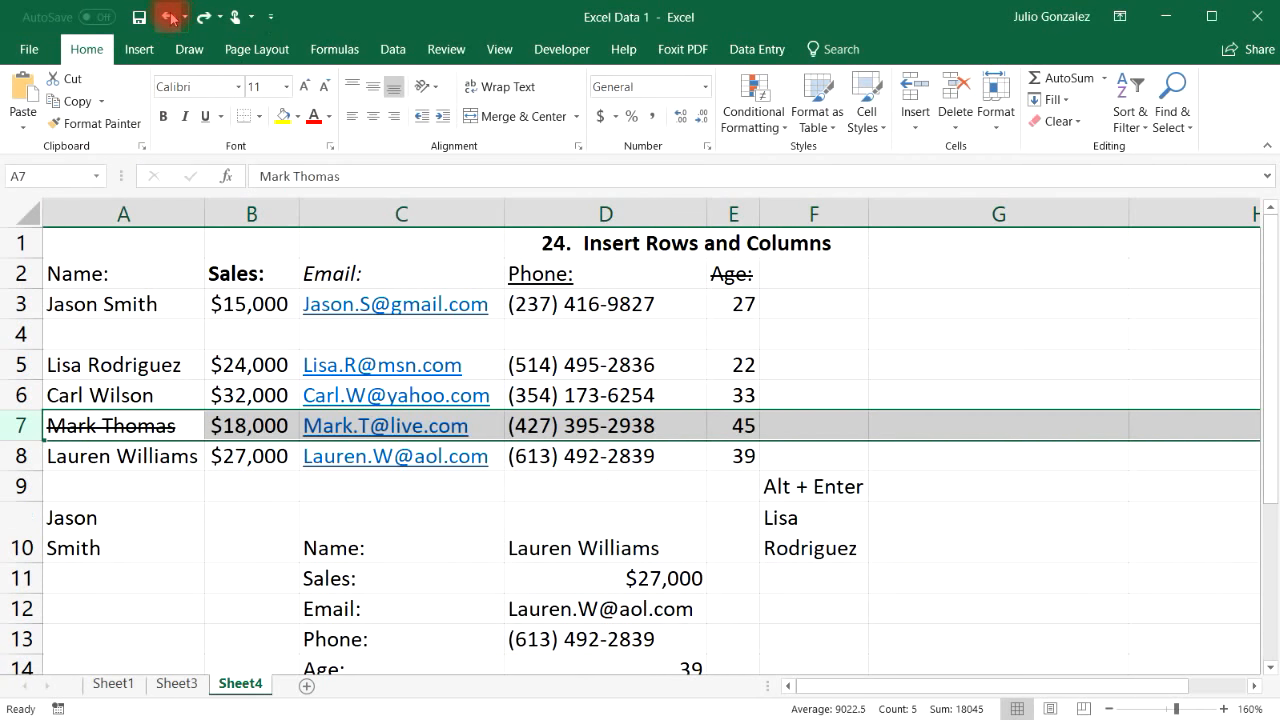
left_click(170, 17)
left_click(170, 17)
left_click(253, 492)
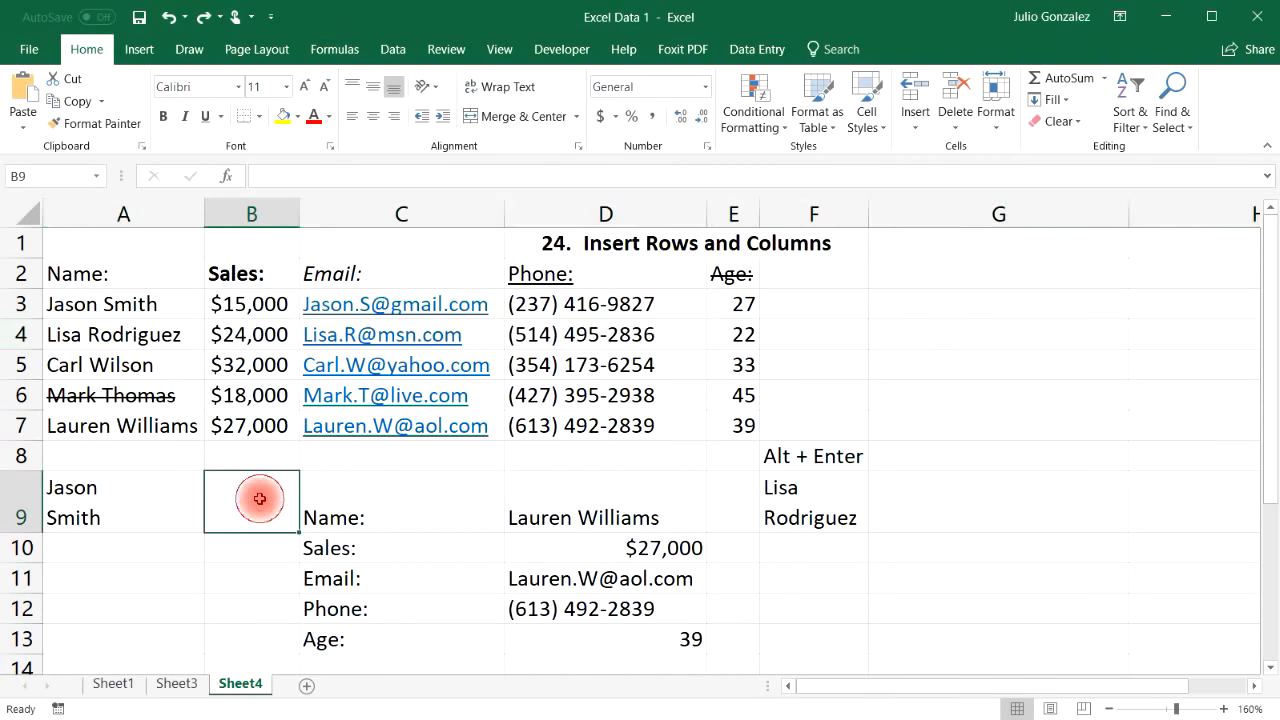
Step: Change the sheet heading in D1 to "25. Moving Rows and Columns"
left_click(805, 243)
type("2")
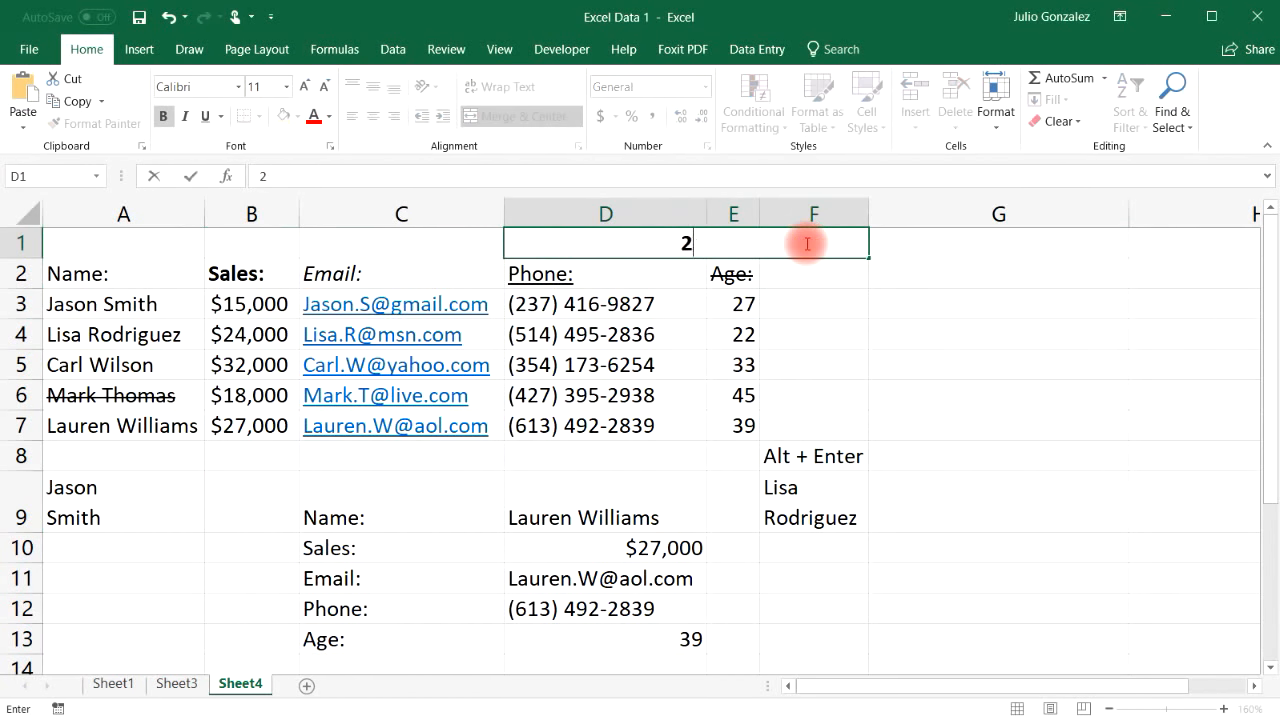
type("5.  Moving Rw")
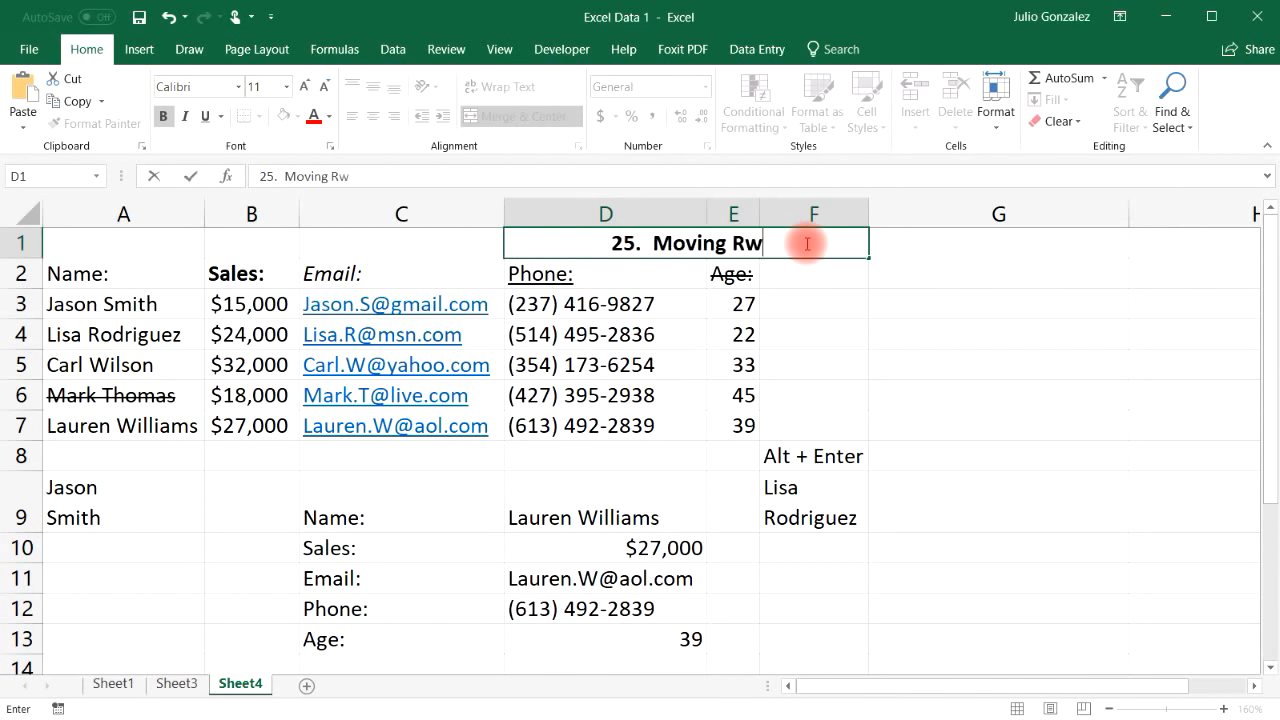
key("BackSpace")
type("ows and C")
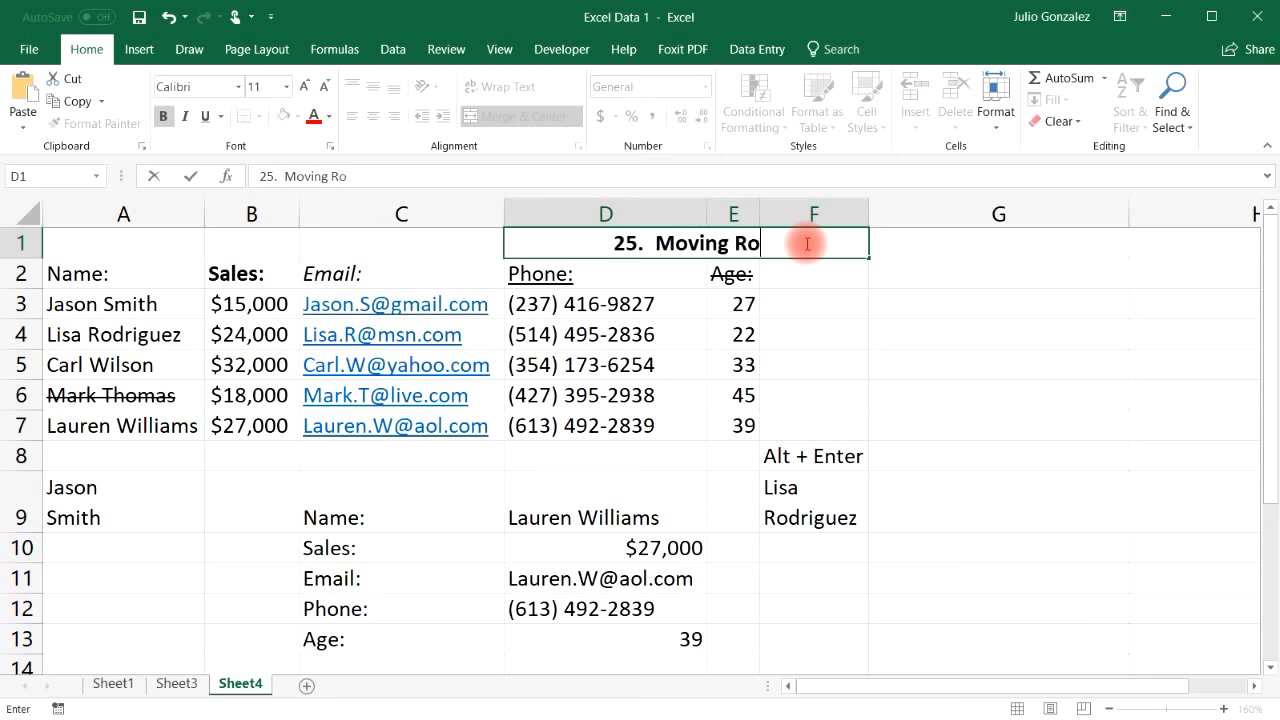
type("olu")
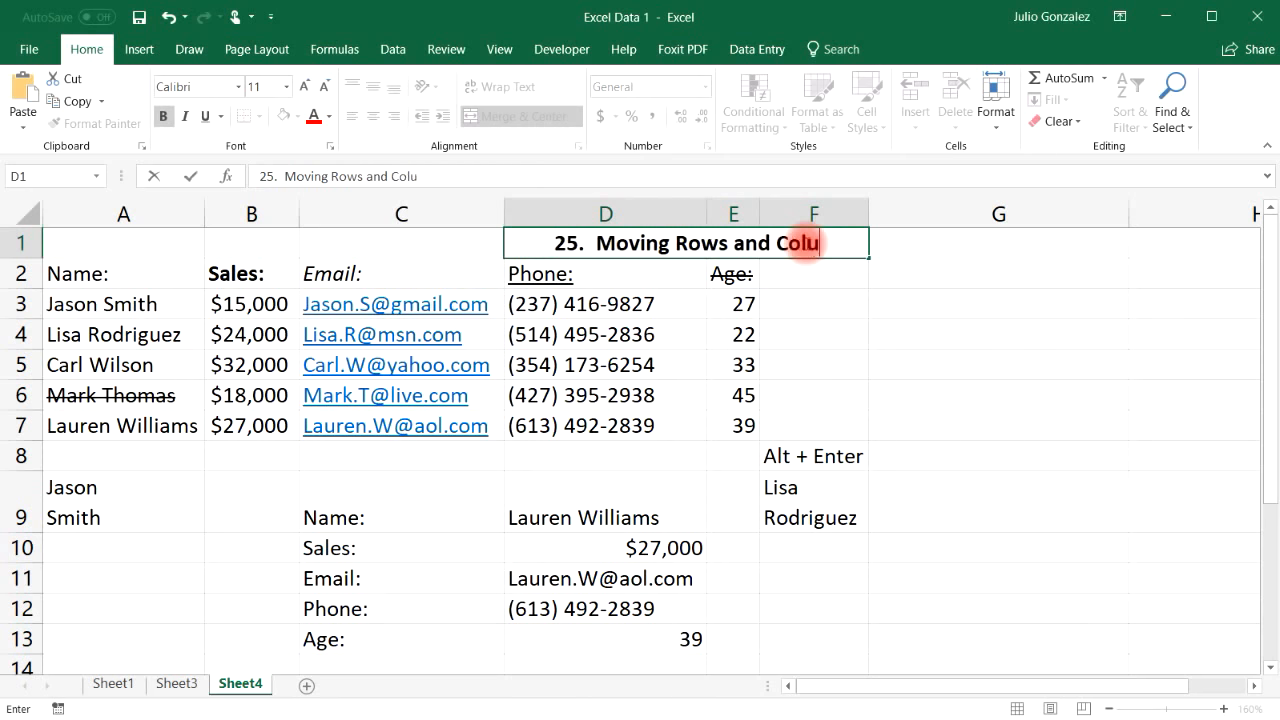
type("mns")
key("Return")
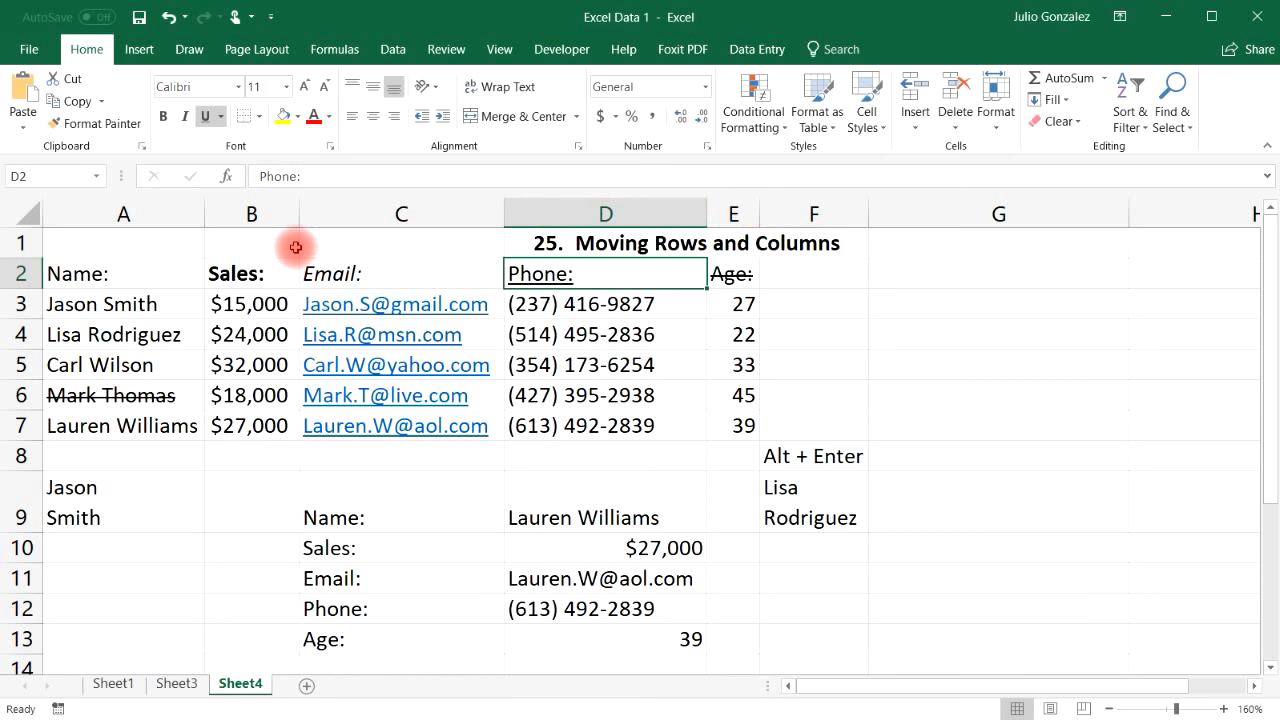
Step: Try moving the Sales column after Email, and the Sales and Email columns together after column F, undoing each move
left_click(275, 216)
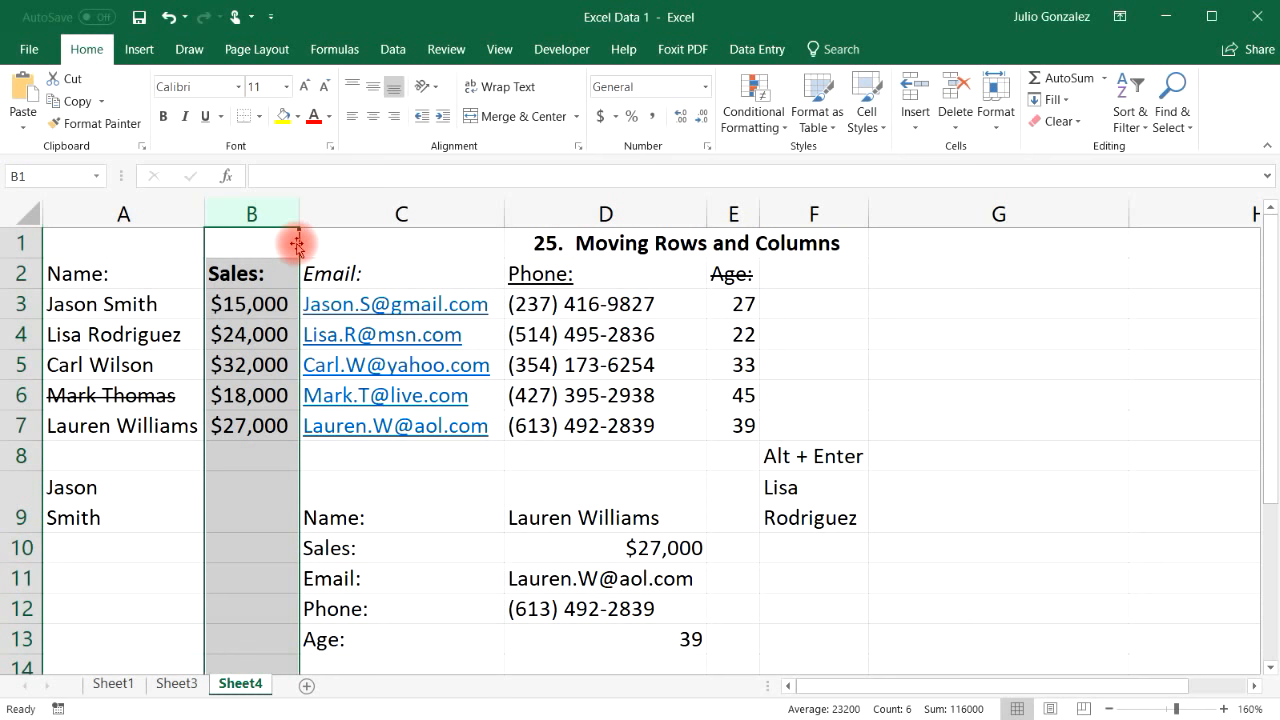
left_click_drag(297, 242, 565, 248)
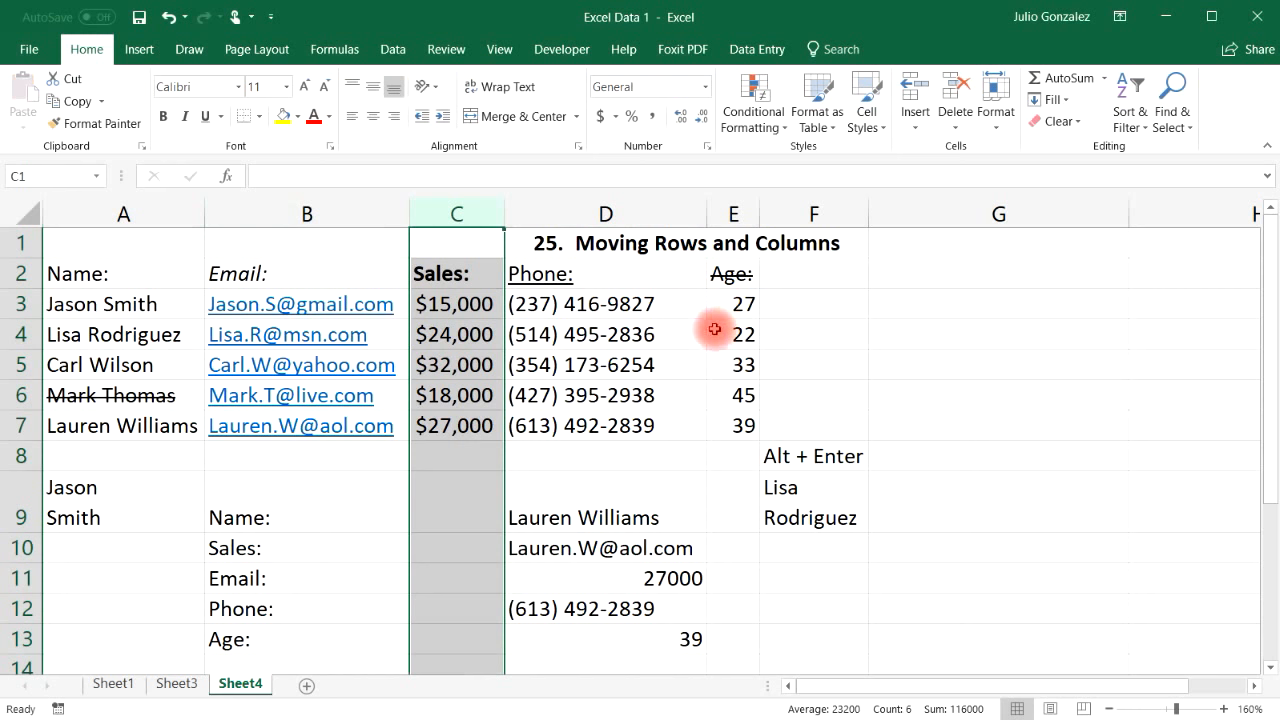
left_click(166, 16)
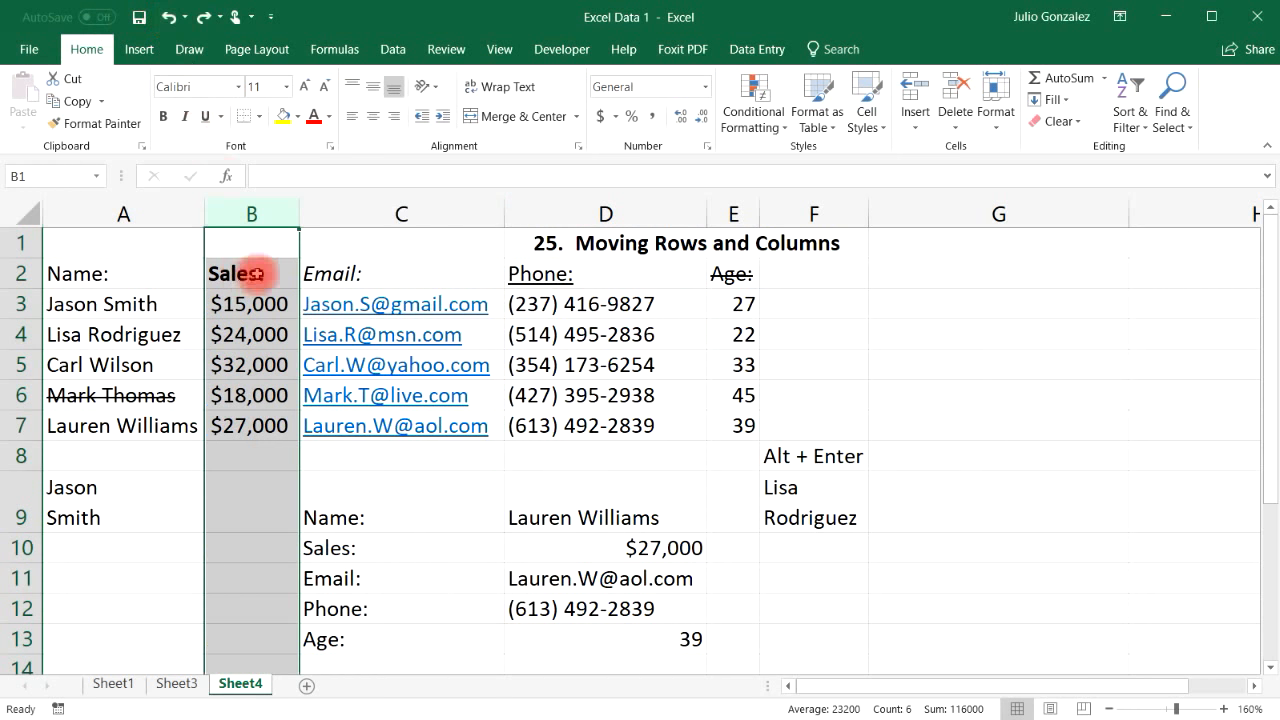
left_click_drag(277, 214, 387, 214)
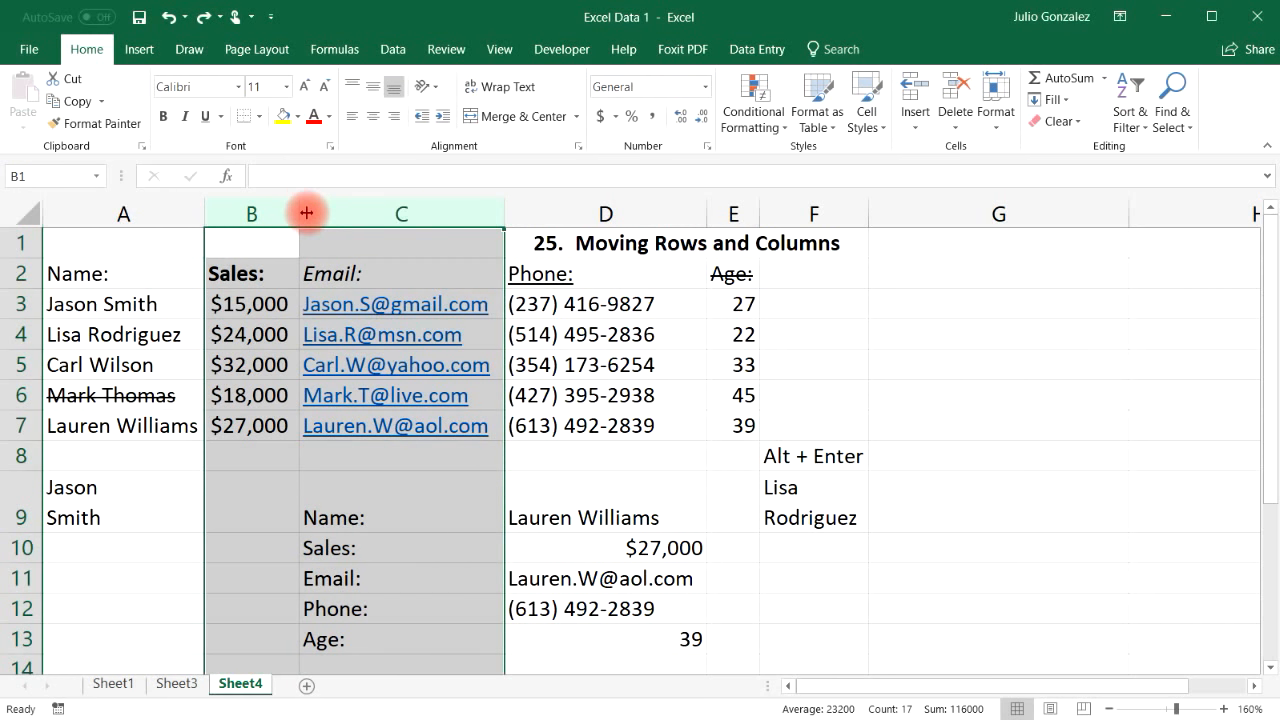
left_click_drag(503, 245, 868, 258)
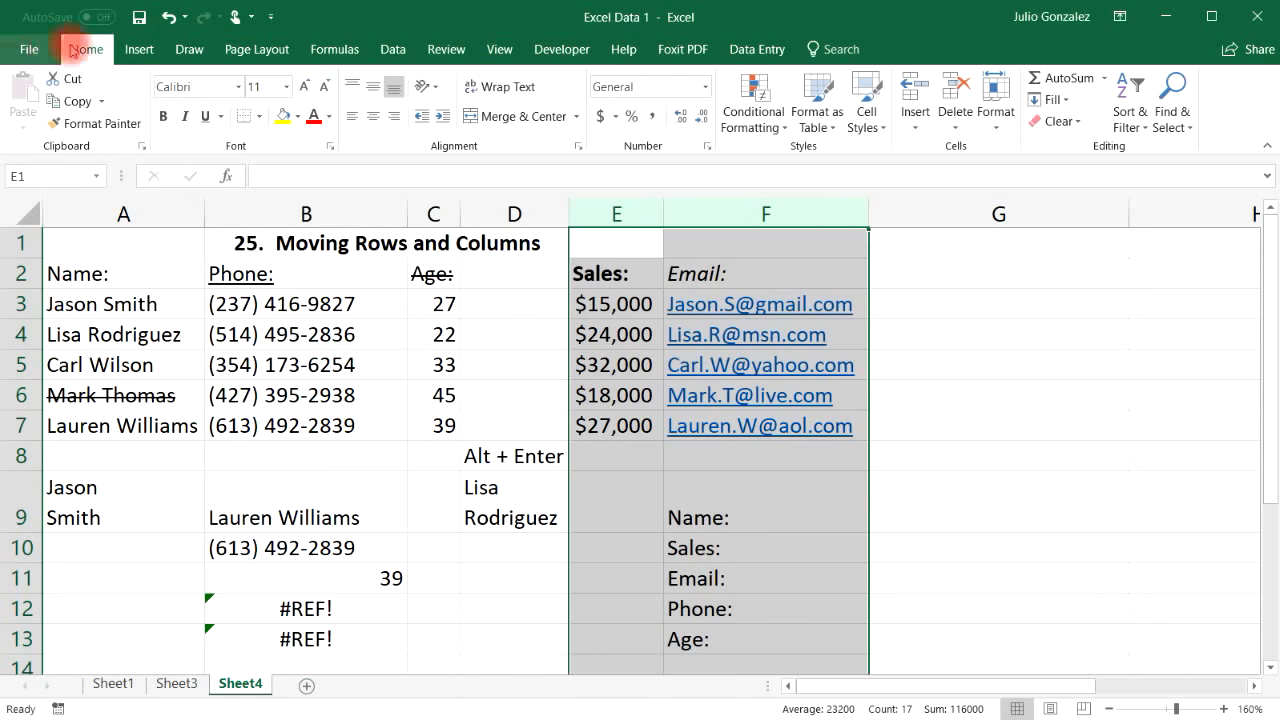
left_click(167, 17)
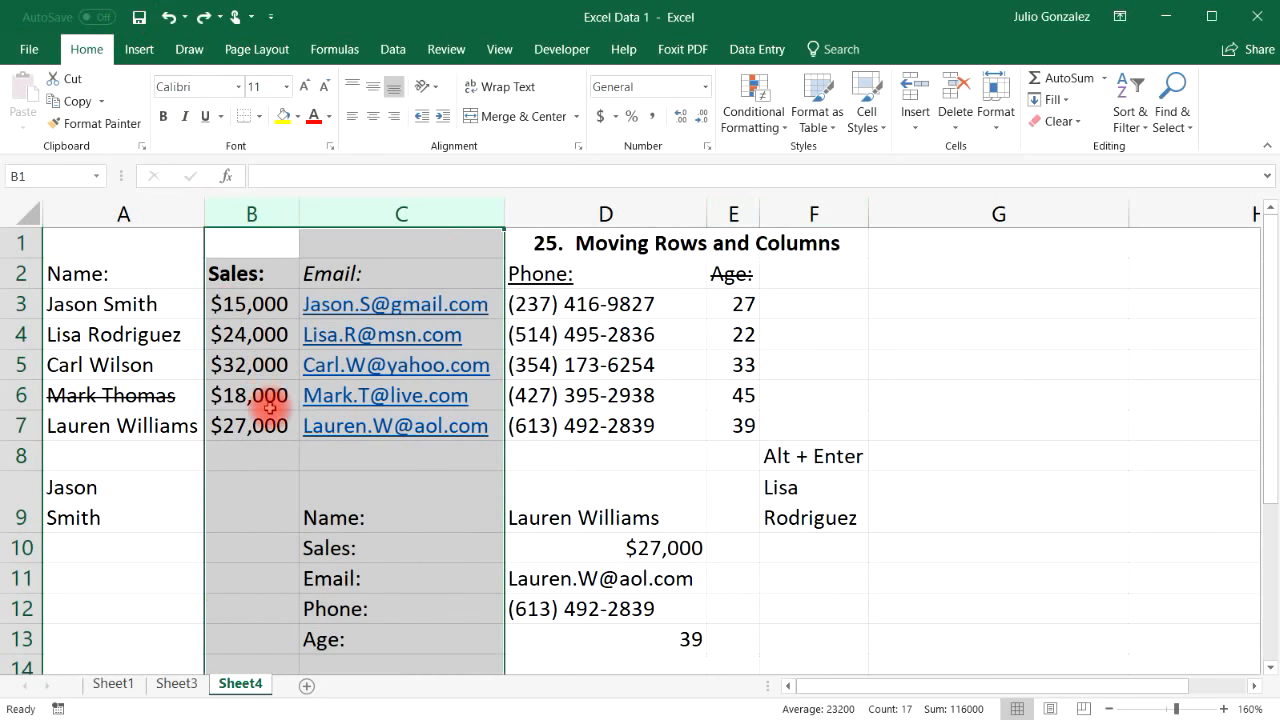
Step: Try moving row 5 above row 4, and rows 3 and 4 together below row 7, undoing each move
left_click(172, 396)
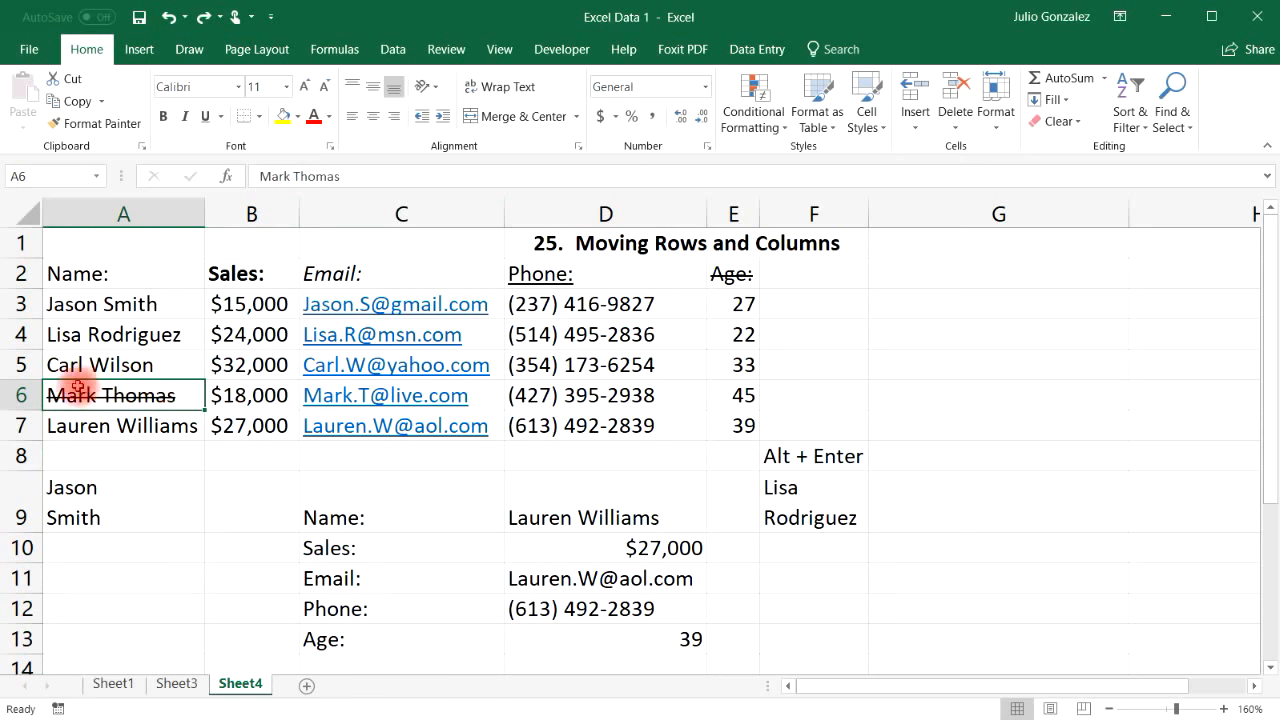
left_click(24, 369)
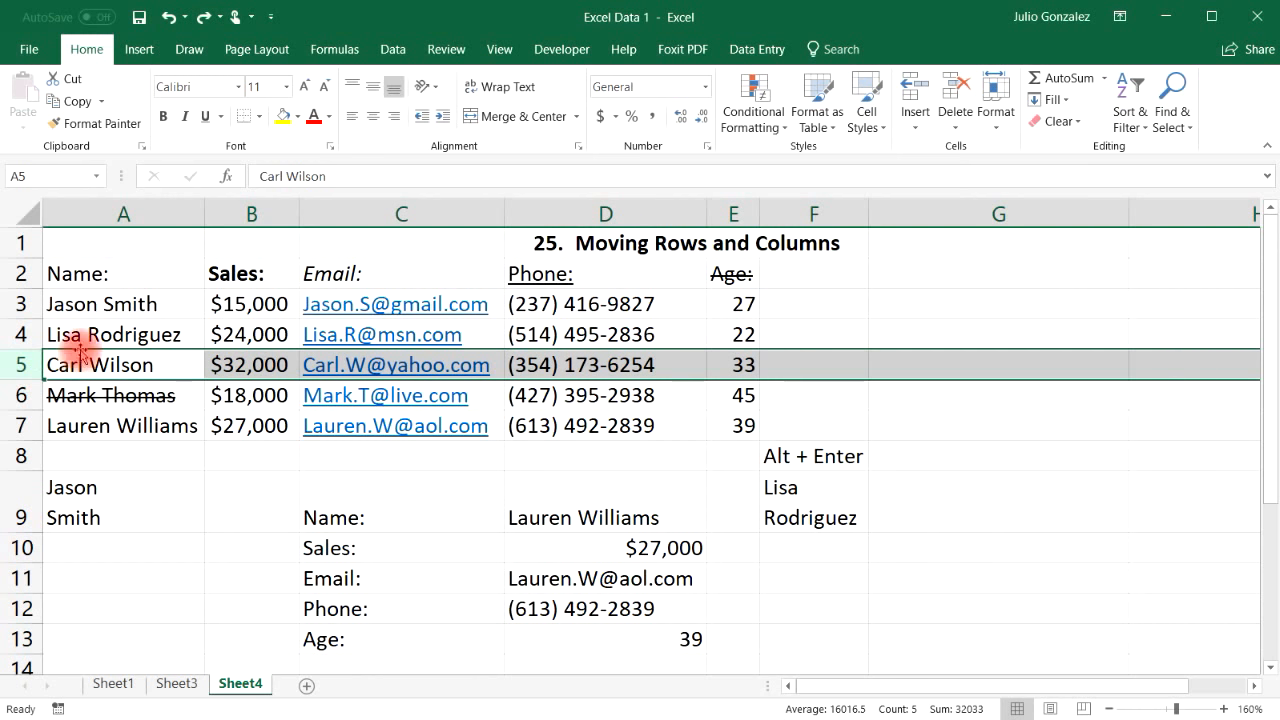
left_click_drag(80, 350, 86, 305)
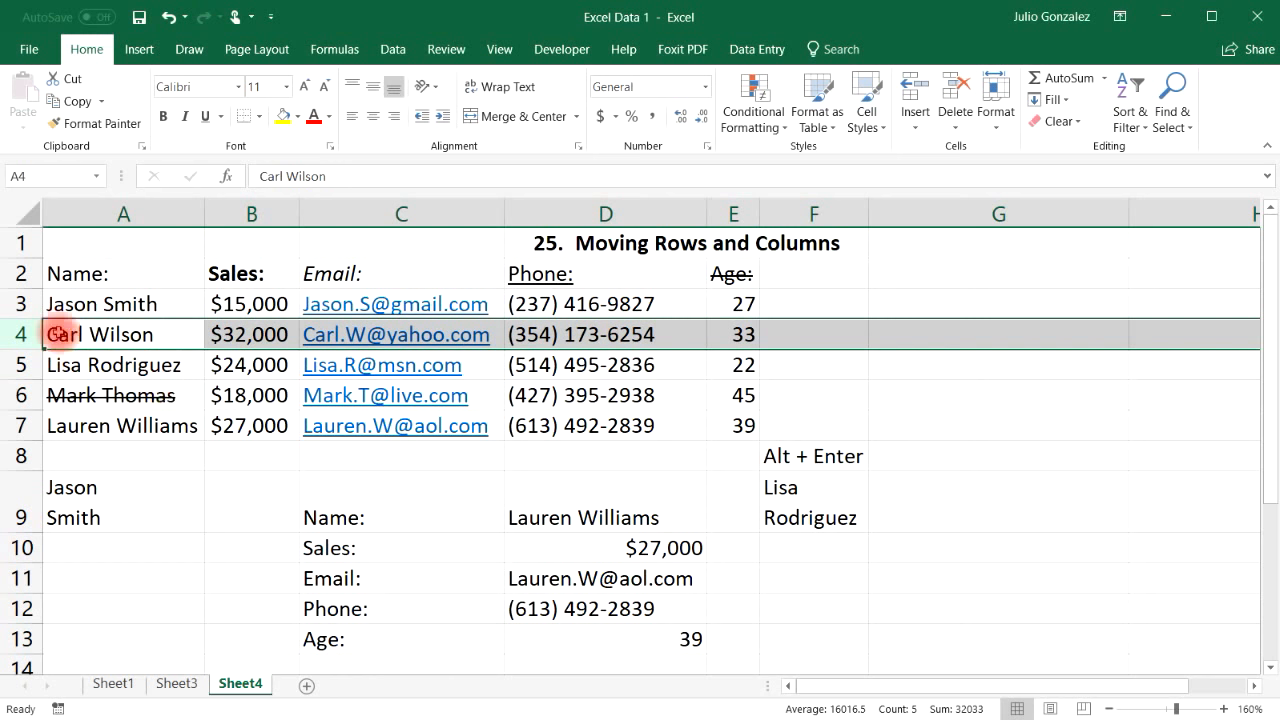
left_click(167, 17)
left_click_drag(24, 302, 60, 330)
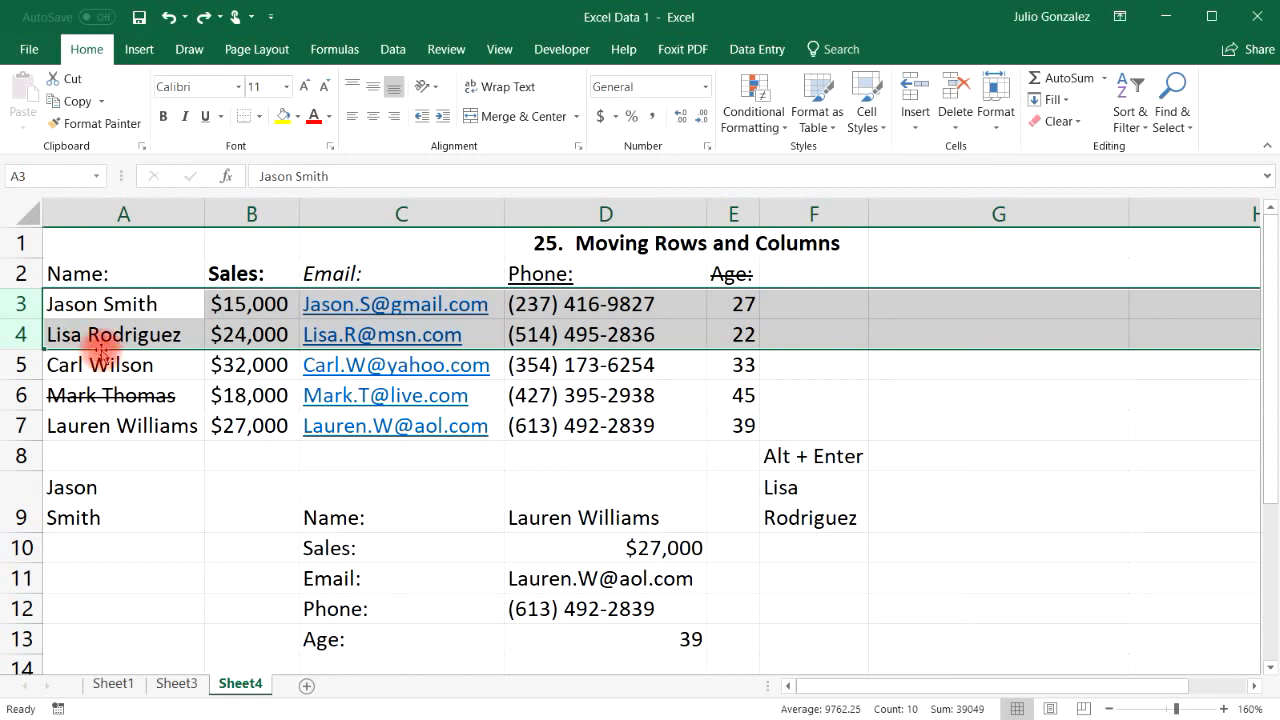
left_click_drag(103, 349, 110, 438)
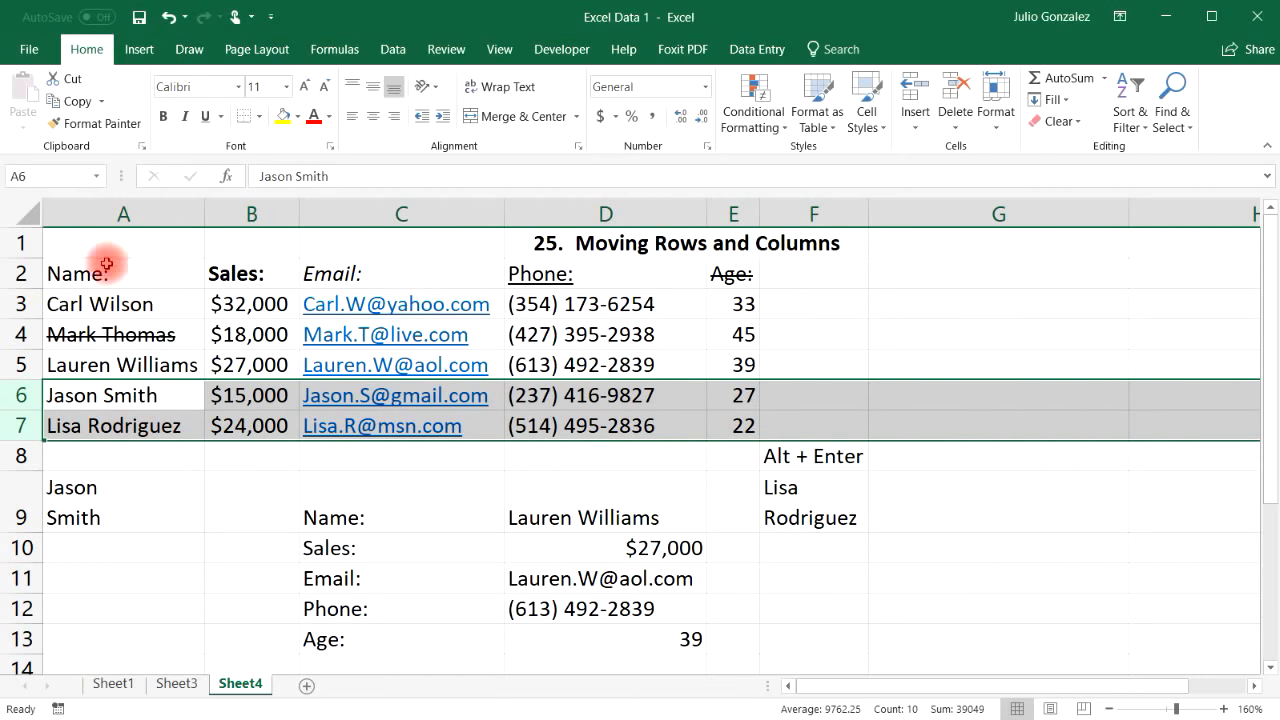
left_click(166, 16)
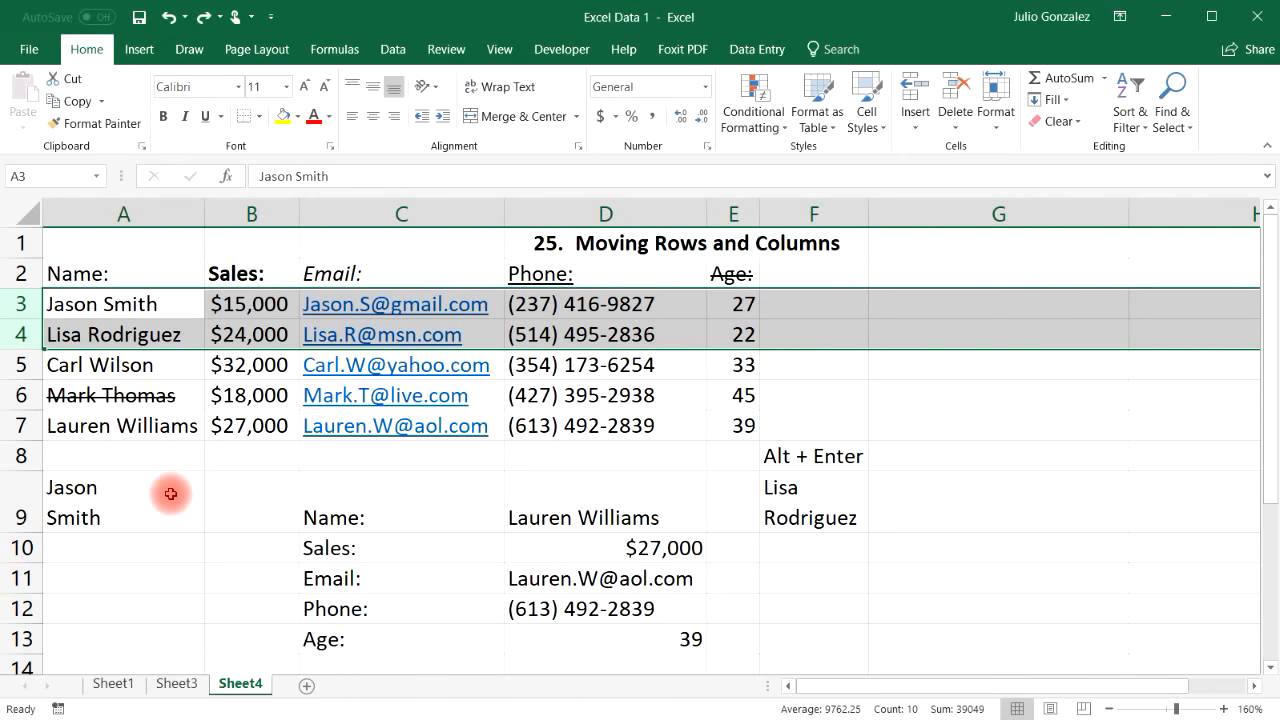
left_click(164, 308)
Step: Change the sheet heading in D1 to "26. Find and Replace"
left_click(688, 243)
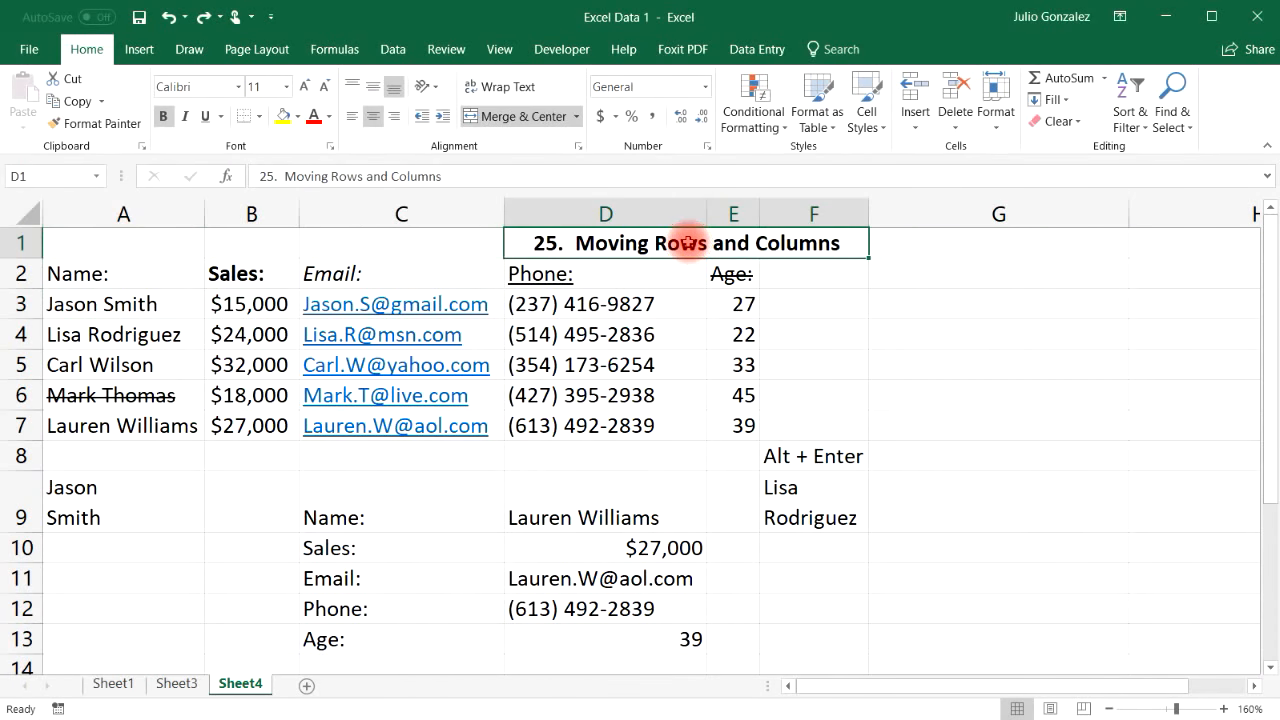
type("26.  Find and Replace")
key("Return")
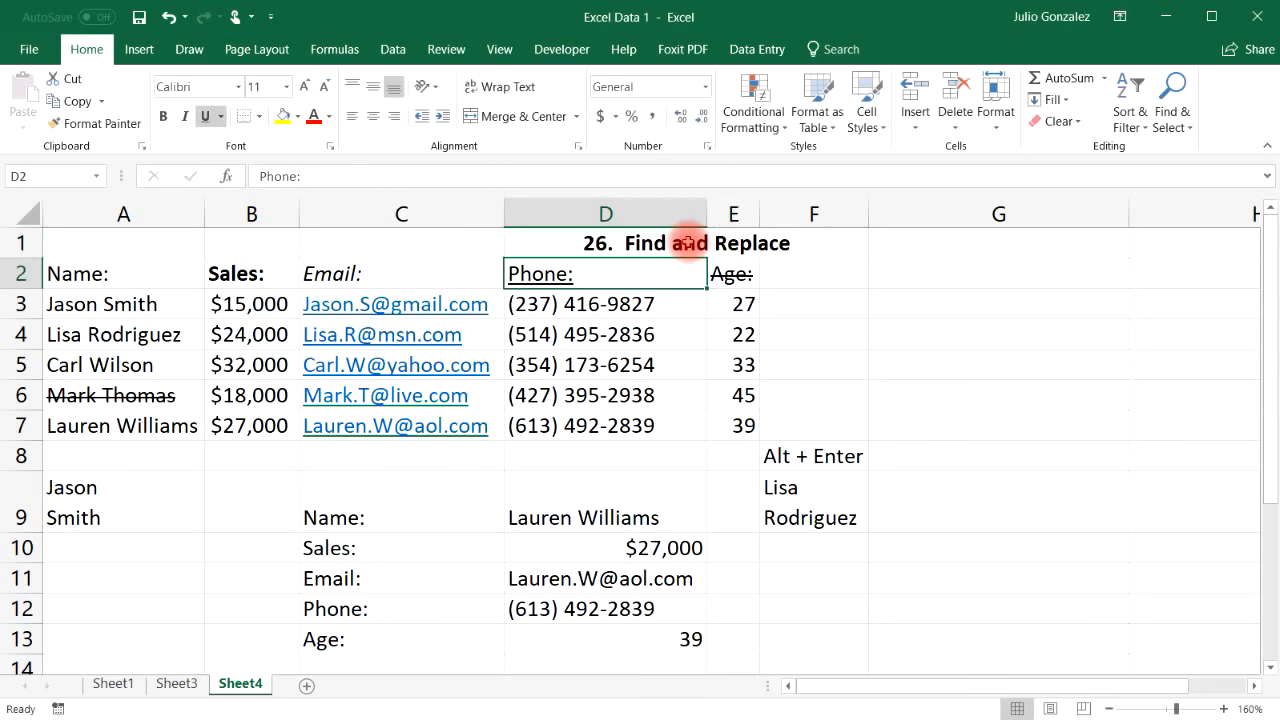
left_click(943, 278)
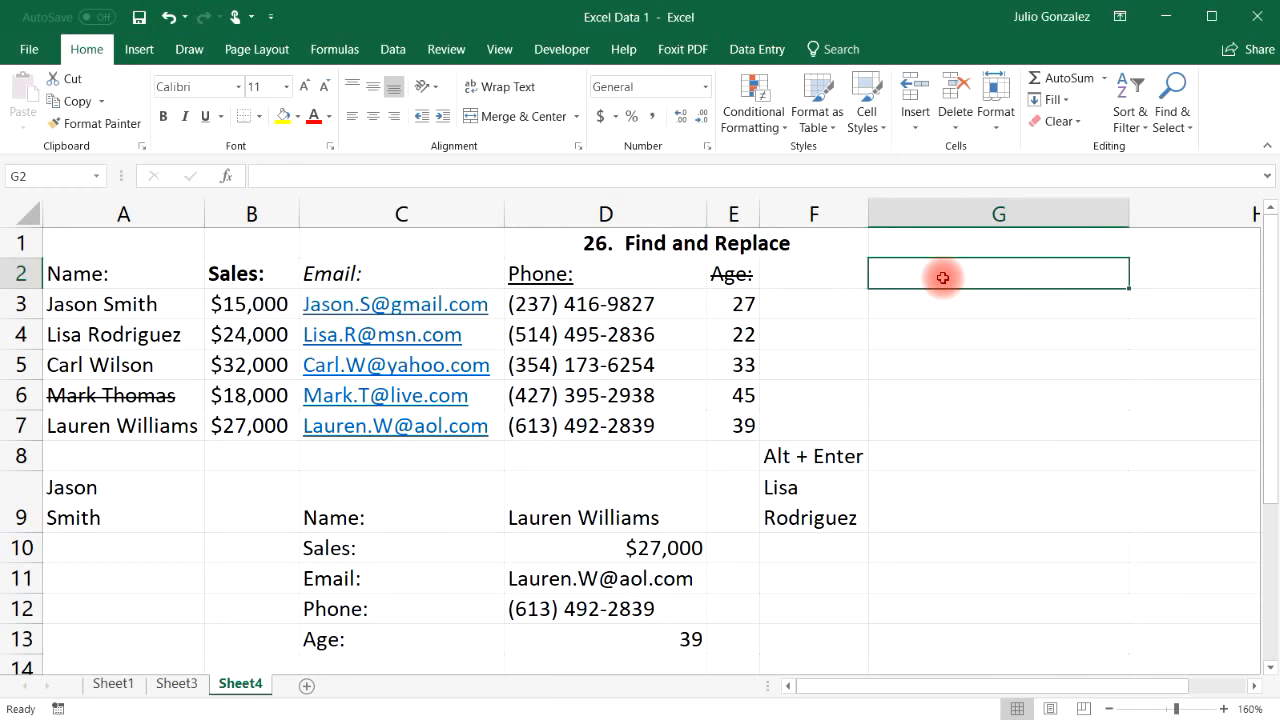
left_click(1181, 113)
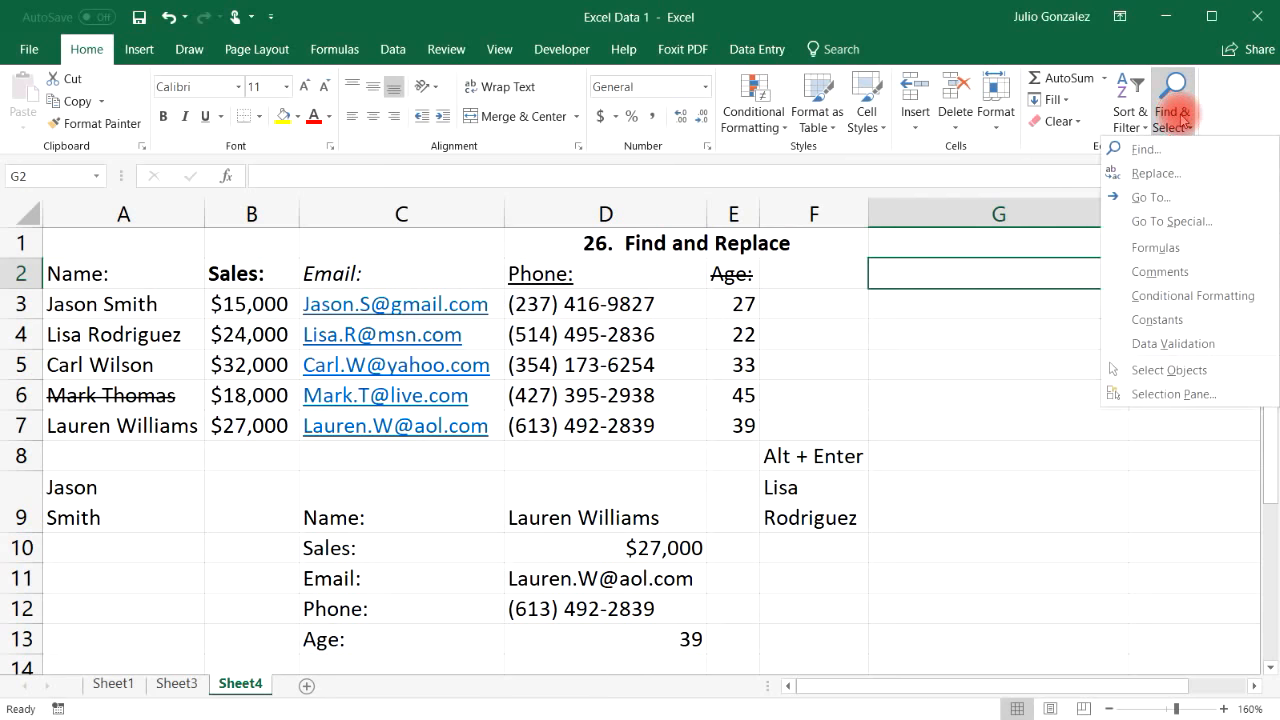
left_click(1168, 146)
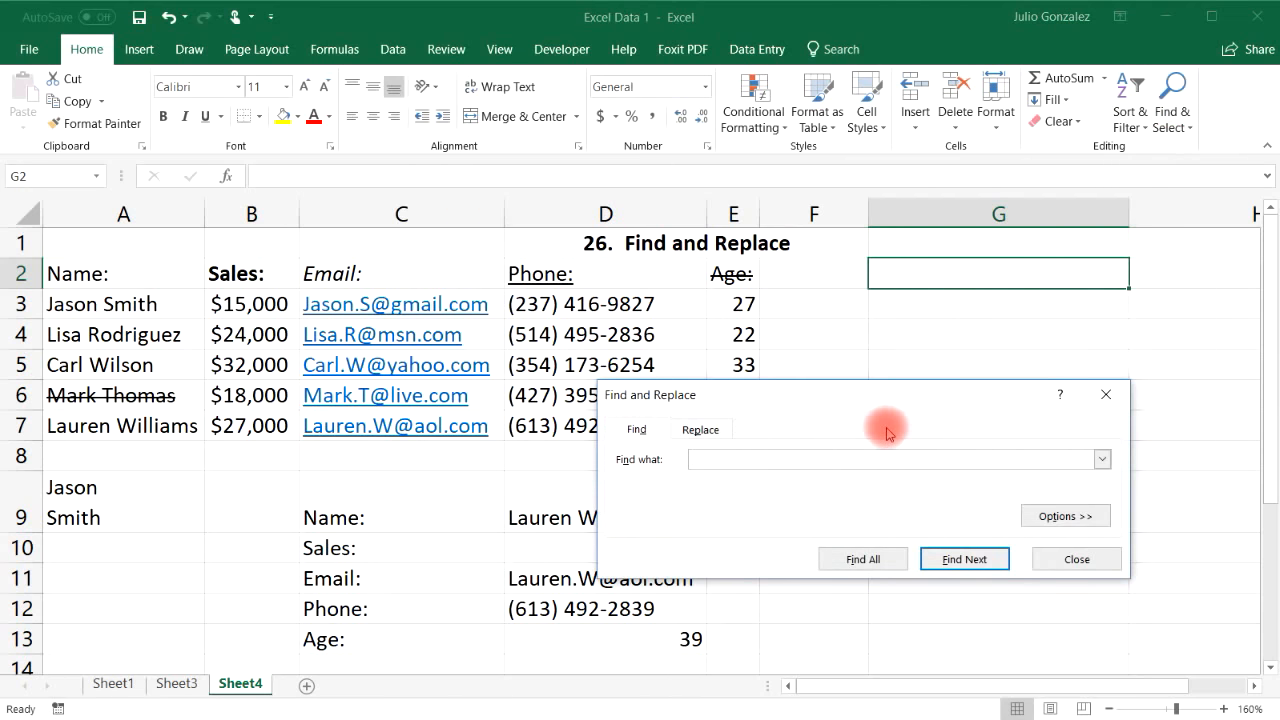
left_click(1043, 553)
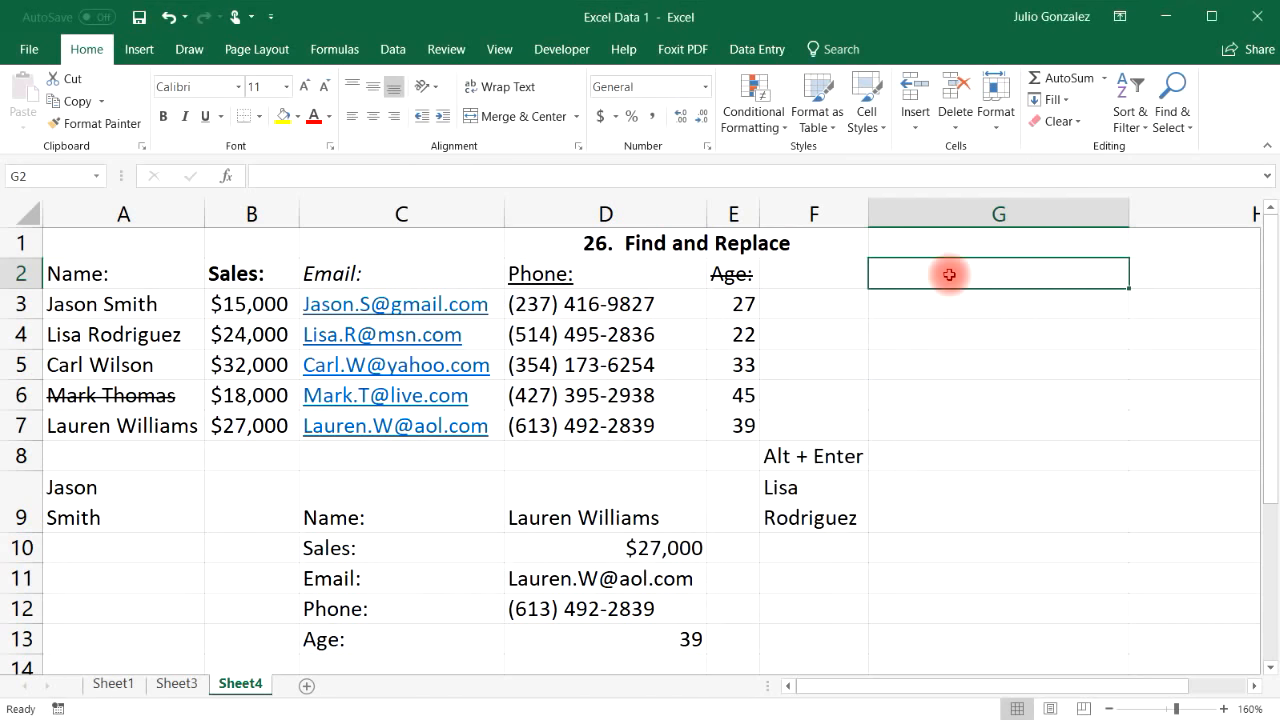
Step: Find all cells containing the first name of the contact in row 4, and go to the matches in C4 and F9
key("ctrl+f")
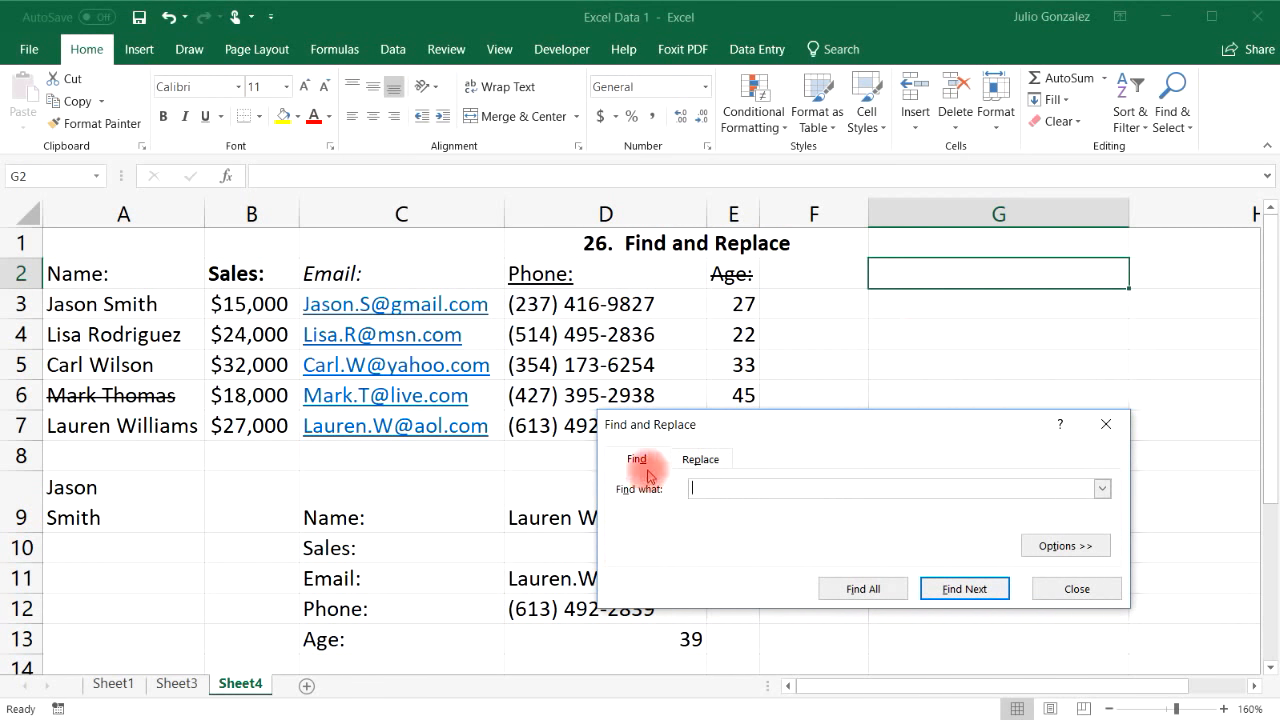
left_click(705, 459)
left_click(637, 459)
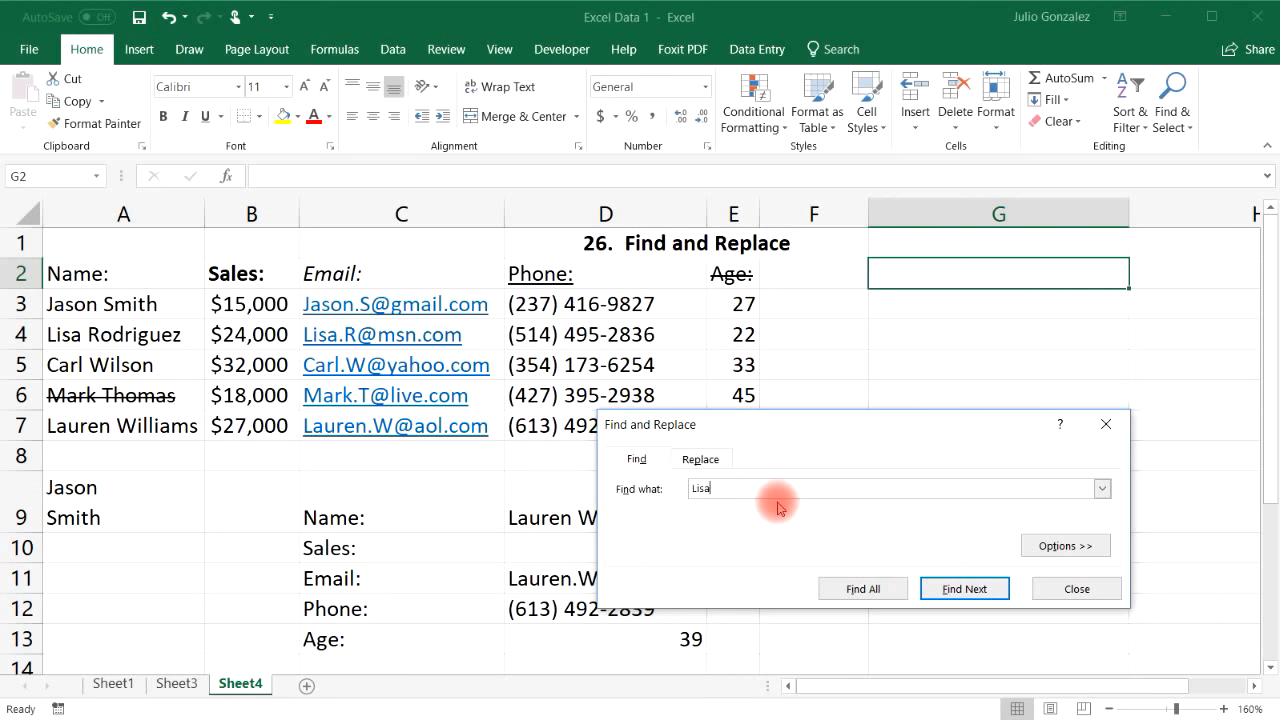
left_click(868, 589)
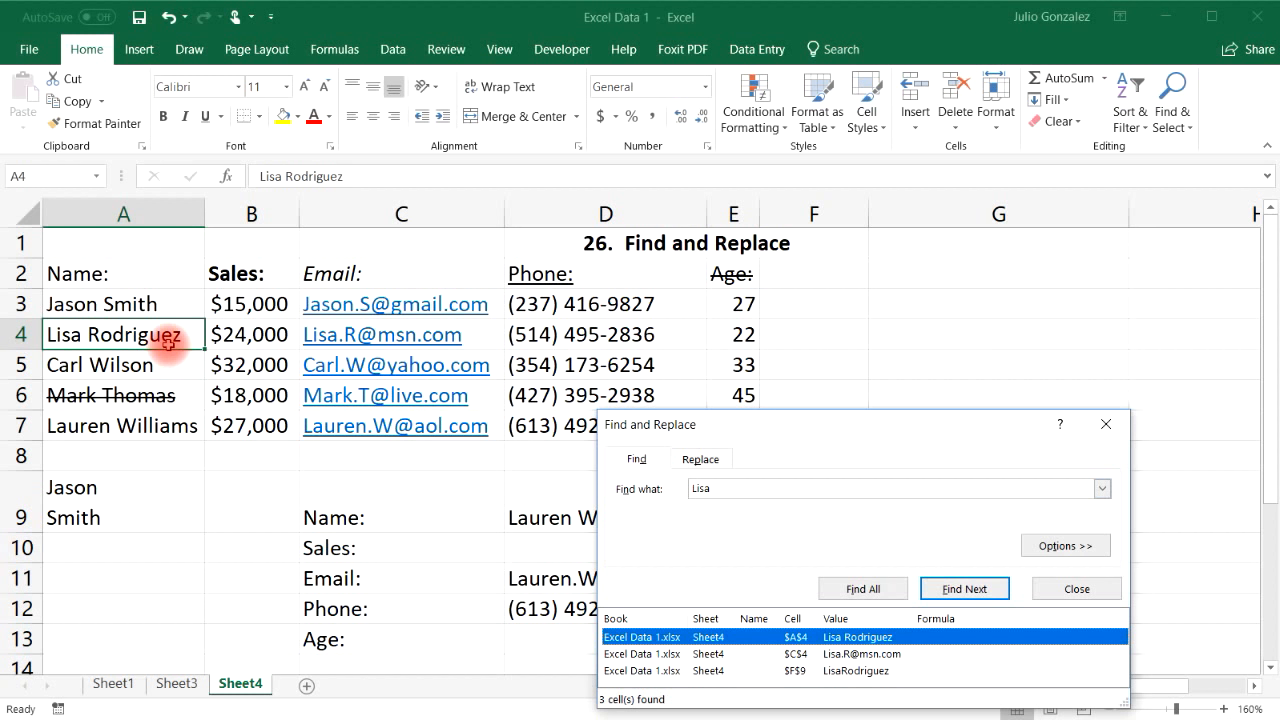
left_click(800, 654)
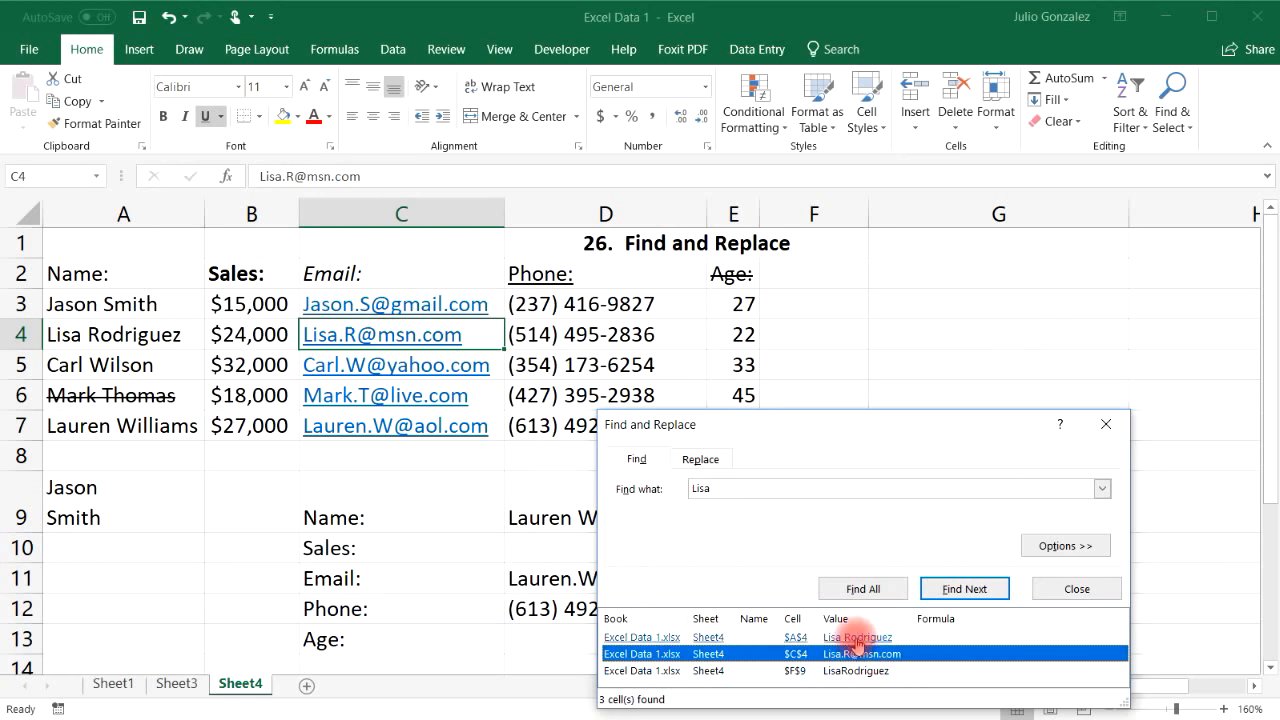
left_click(800, 671)
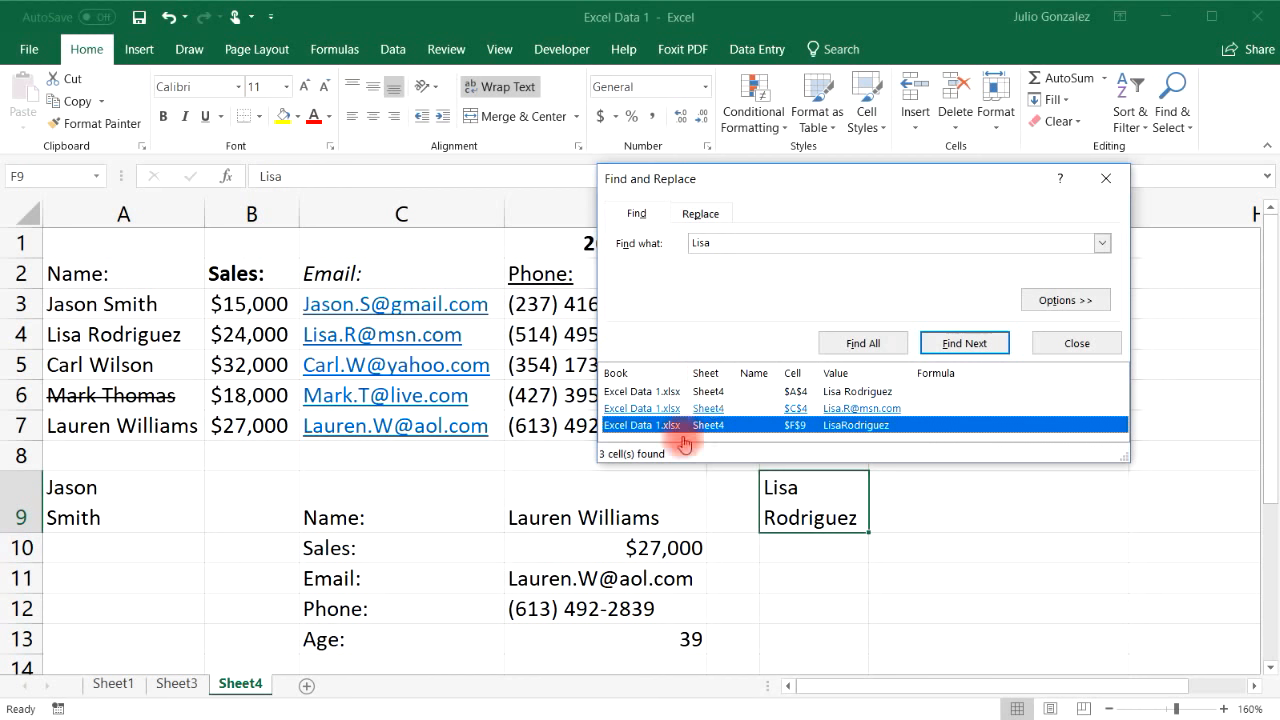
Step: Replace all occurrences of the searched first name with a different first name, and close Find and Replace
left_click(701, 213)
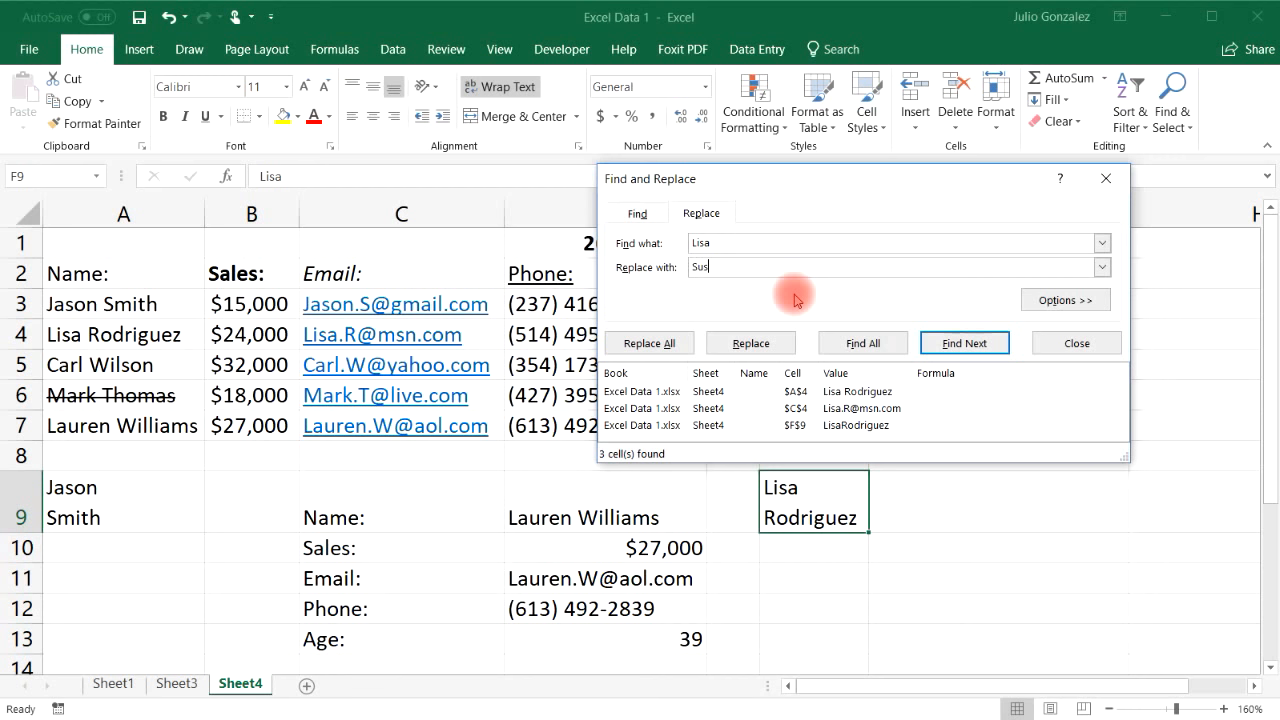
left_click(651, 343)
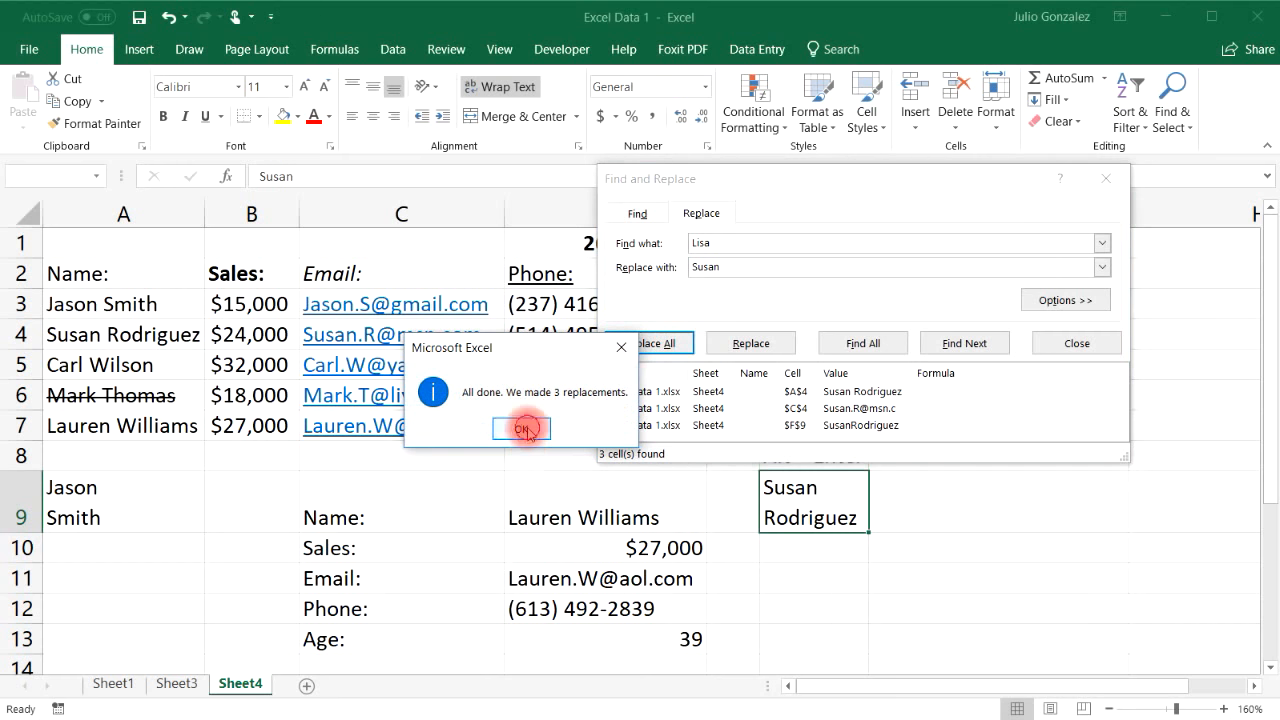
left_click(522, 430)
left_click(1117, 187)
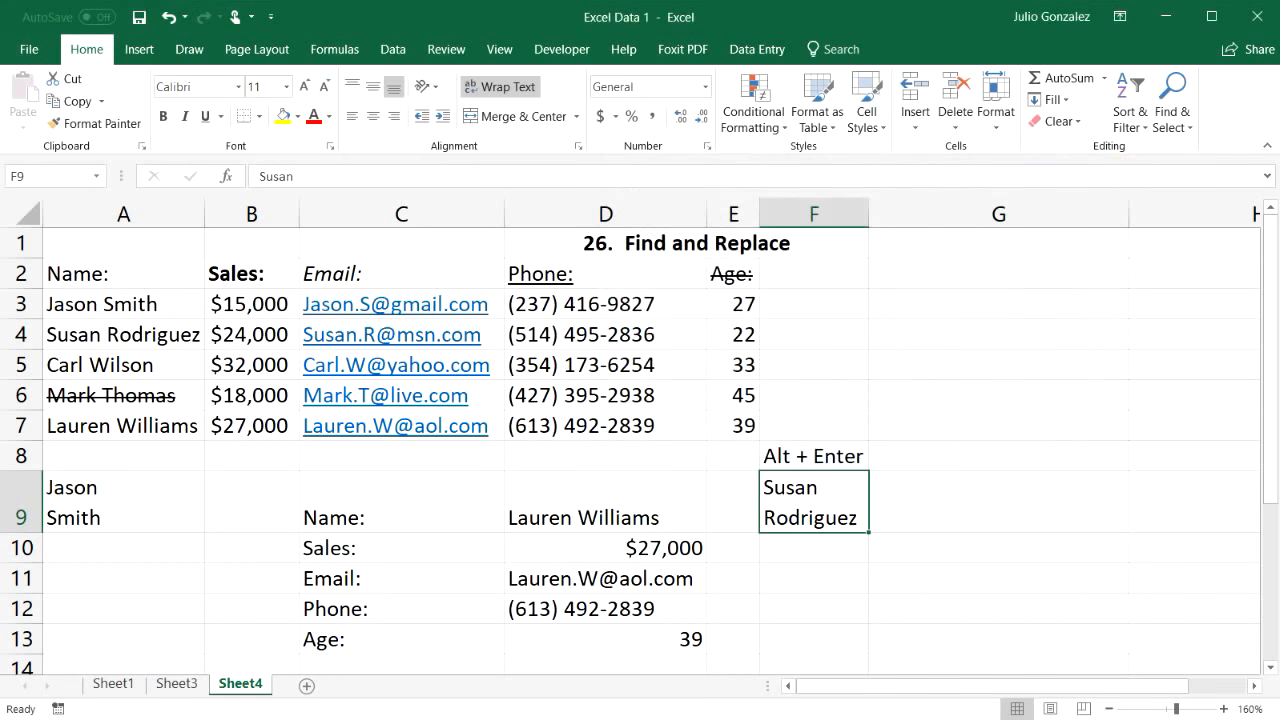
Step: Check the replaced name in A4, C4 and F9, dismissing the app chooser opened by the email link
left_click(100, 334)
left_click(331, 332)
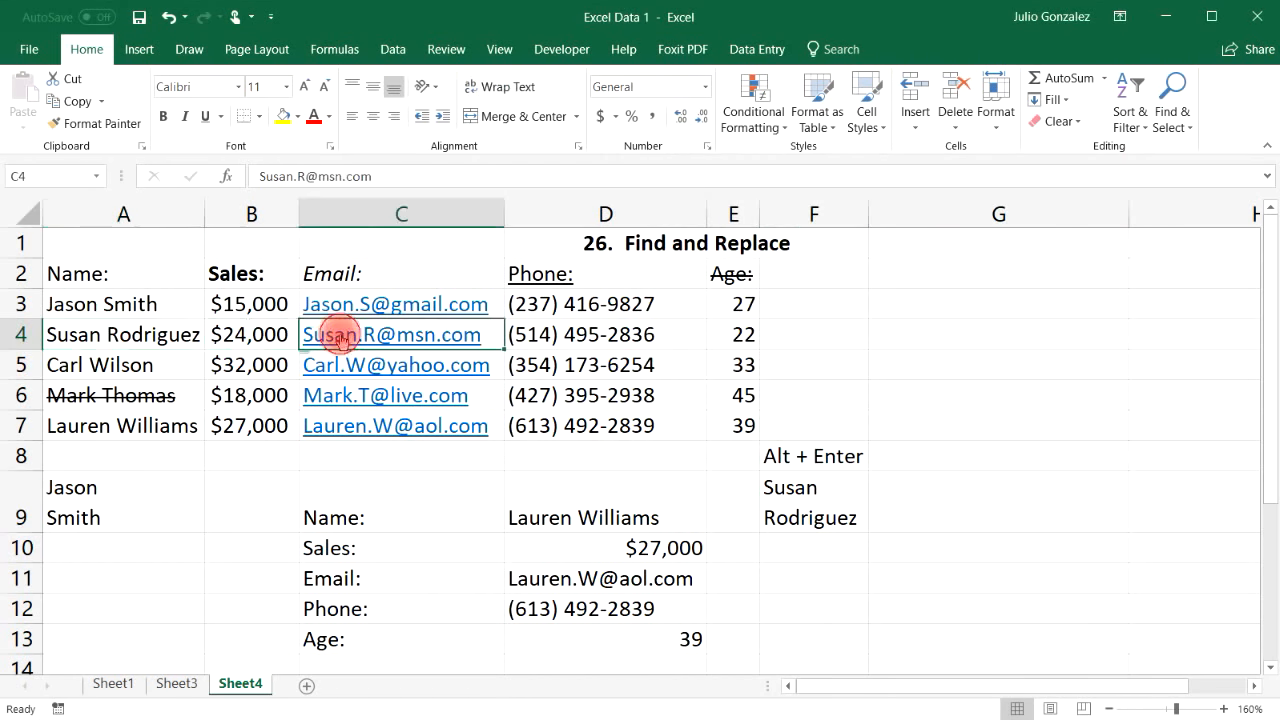
left_click(808, 487)
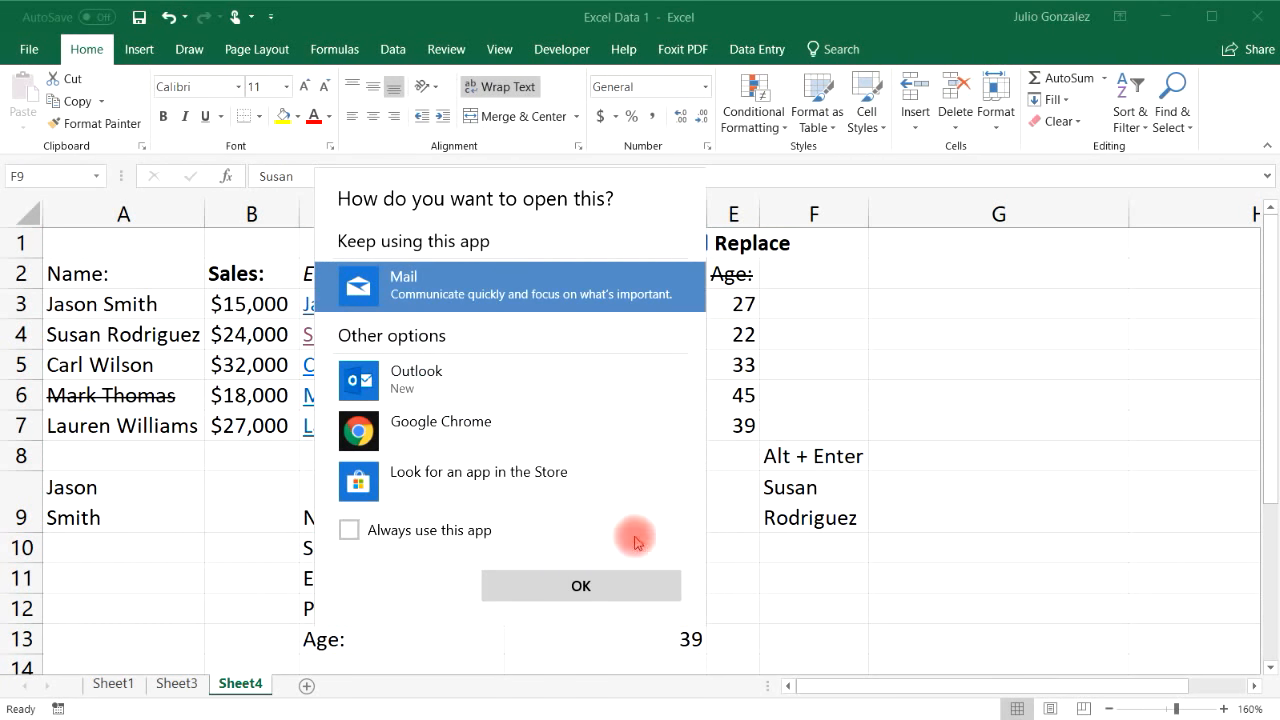
left_click(805, 407)
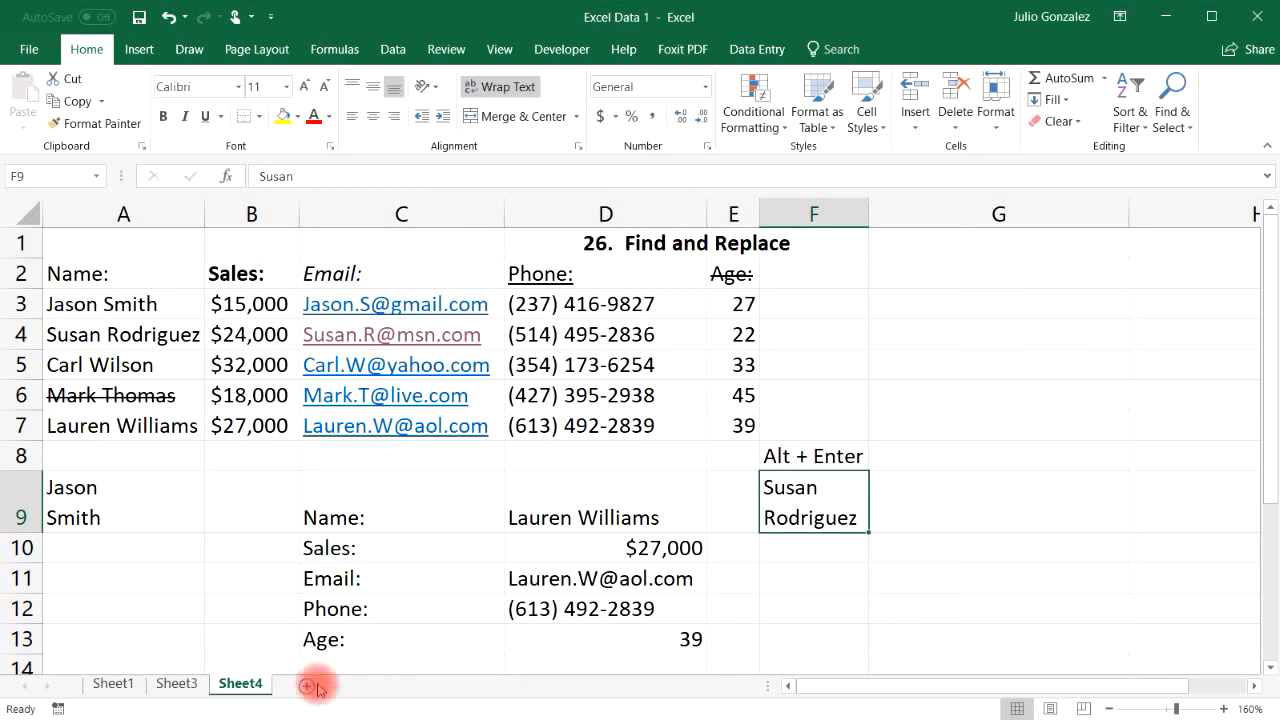
Step: Change the sheet heading in D1 to "27. Lowercase & Uppercase"
left_click(690, 246)
type("27.  Lowercase & Uppercaa")
key("BackSpace")
type("se")
key("Return")
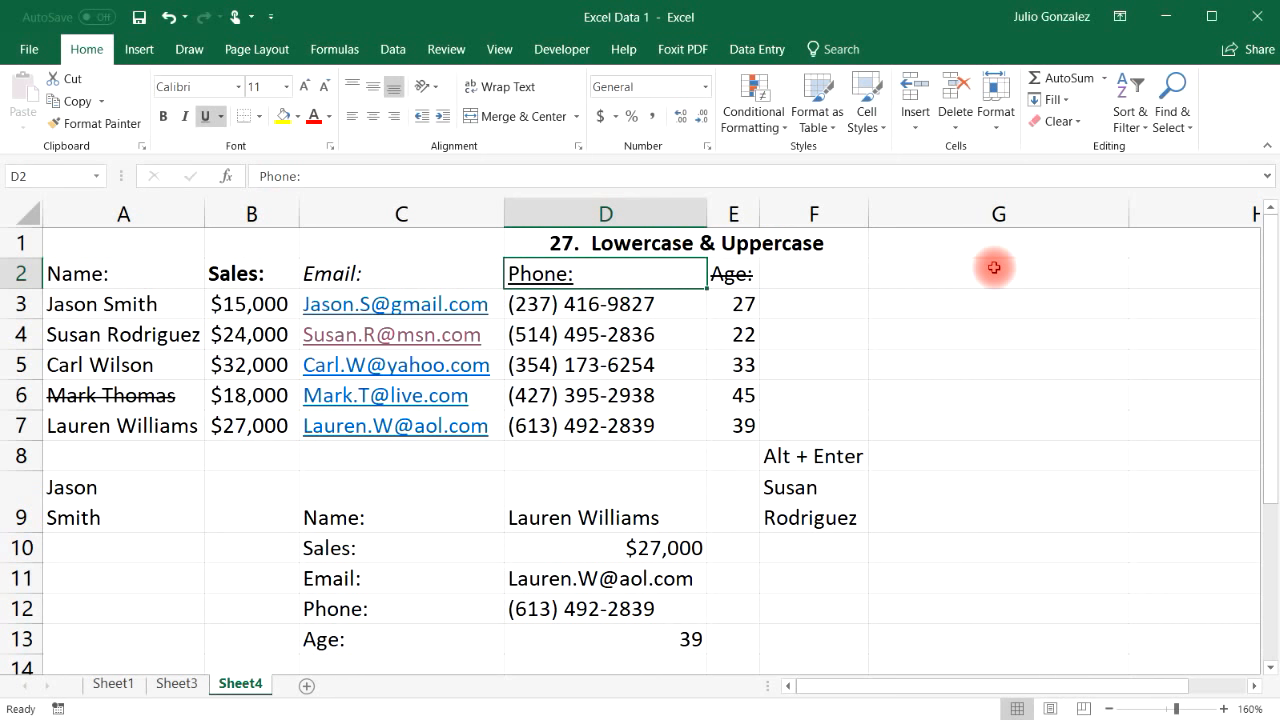
Step: Enter the surname of the contact in row 4 into F3 with randomly mixed uppercase and lowercase letters
left_click(819, 305)
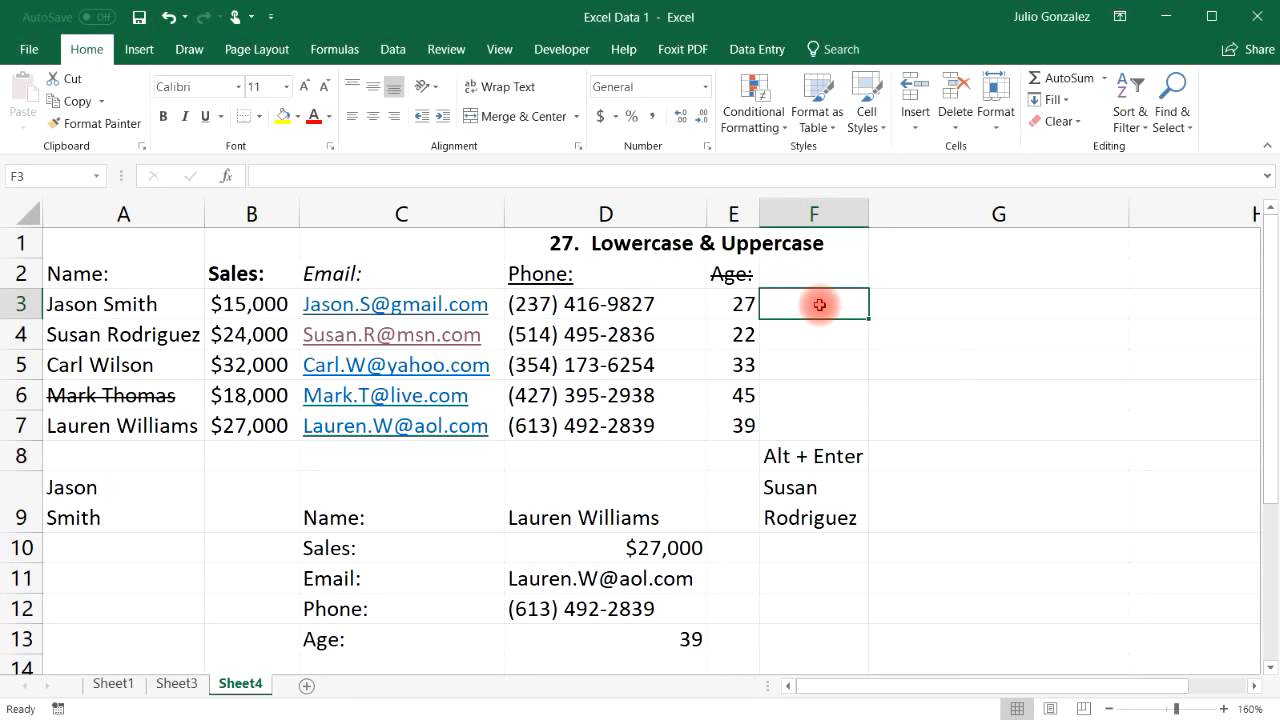
type("RodRiGuez")
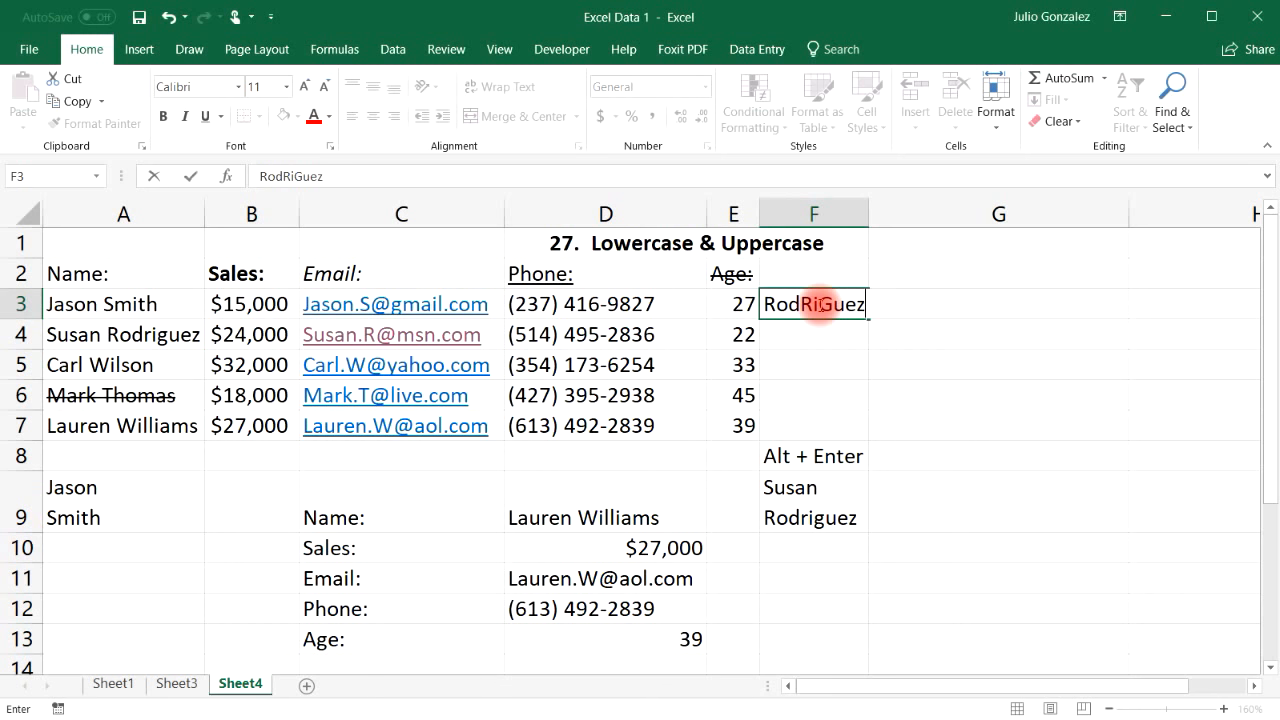
key("Return")
Step: Convert the text in F3 to lowercase in G3 with the formula =LOWER(F3)
key("Right")
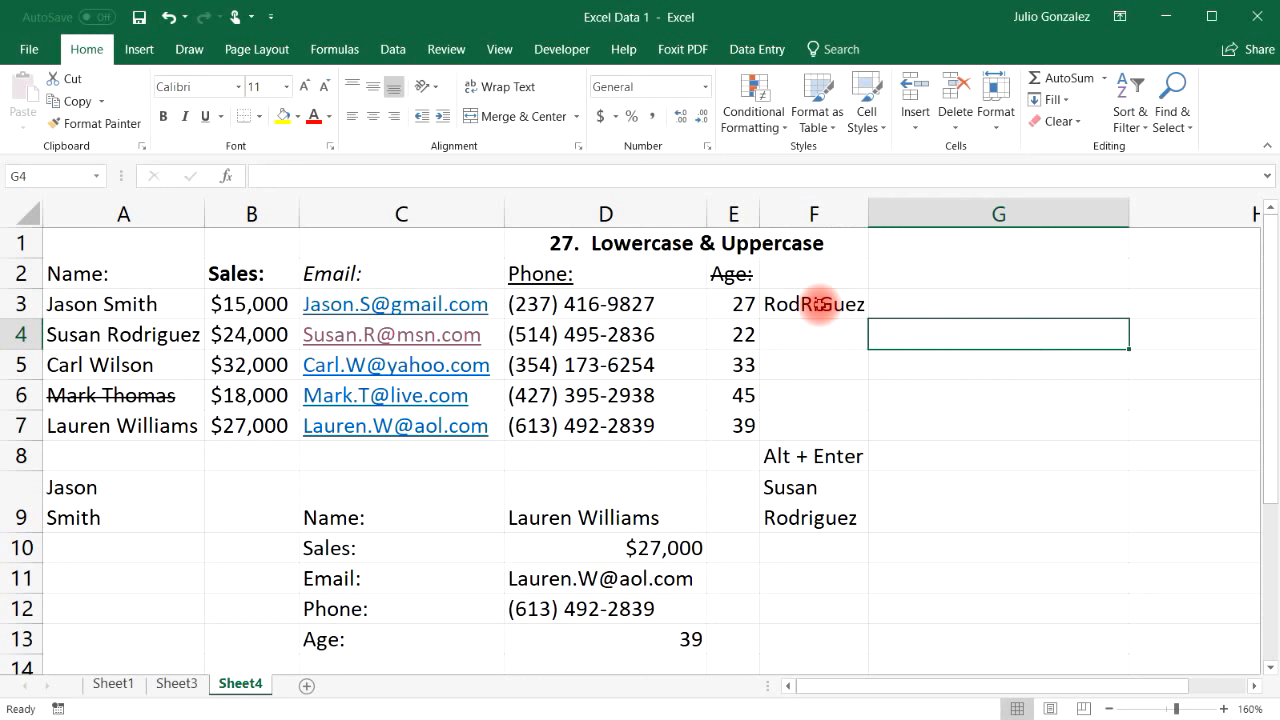
key("Up")
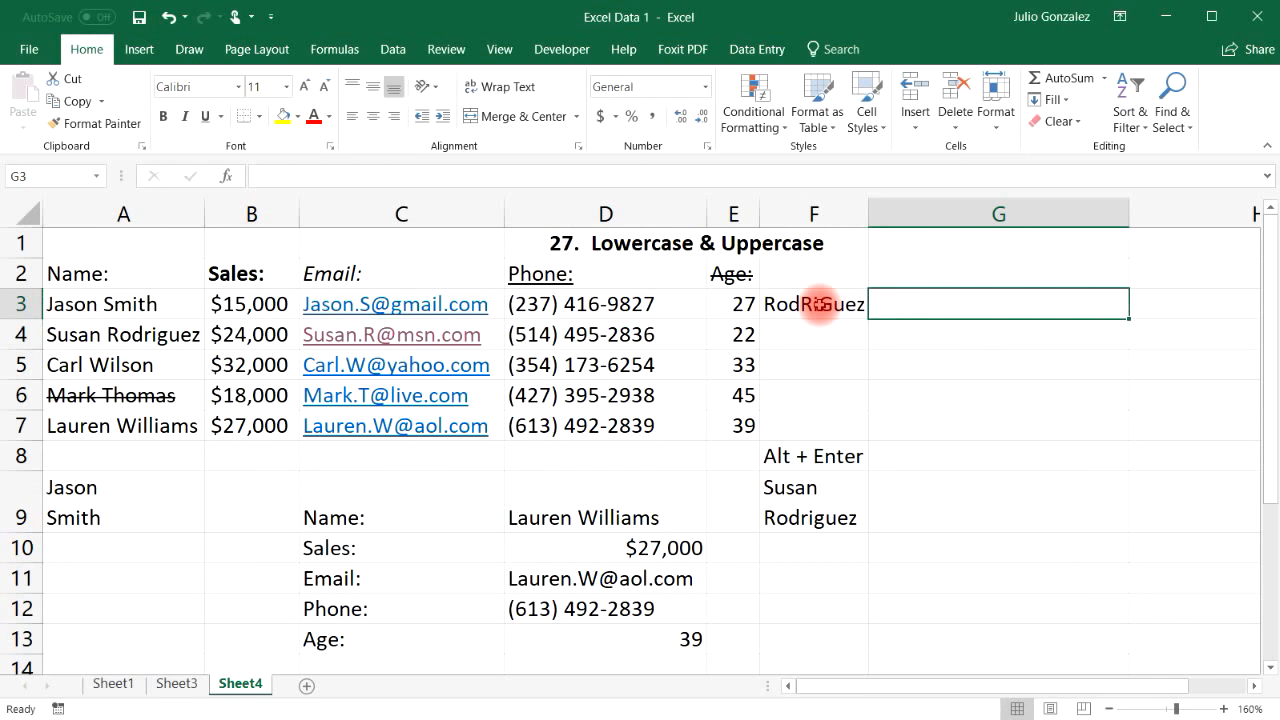
type("=lower")
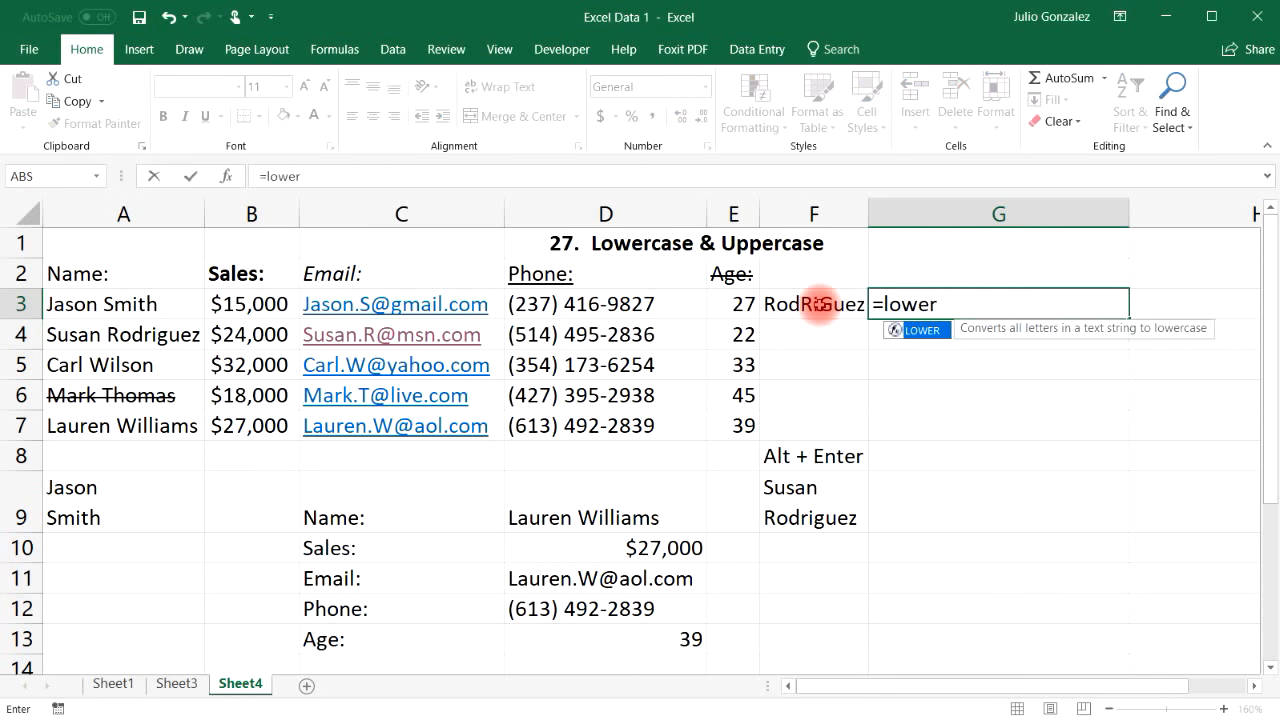
type("(")
key("BackSpace")
type("(")
left_click(815, 304)
type(")")
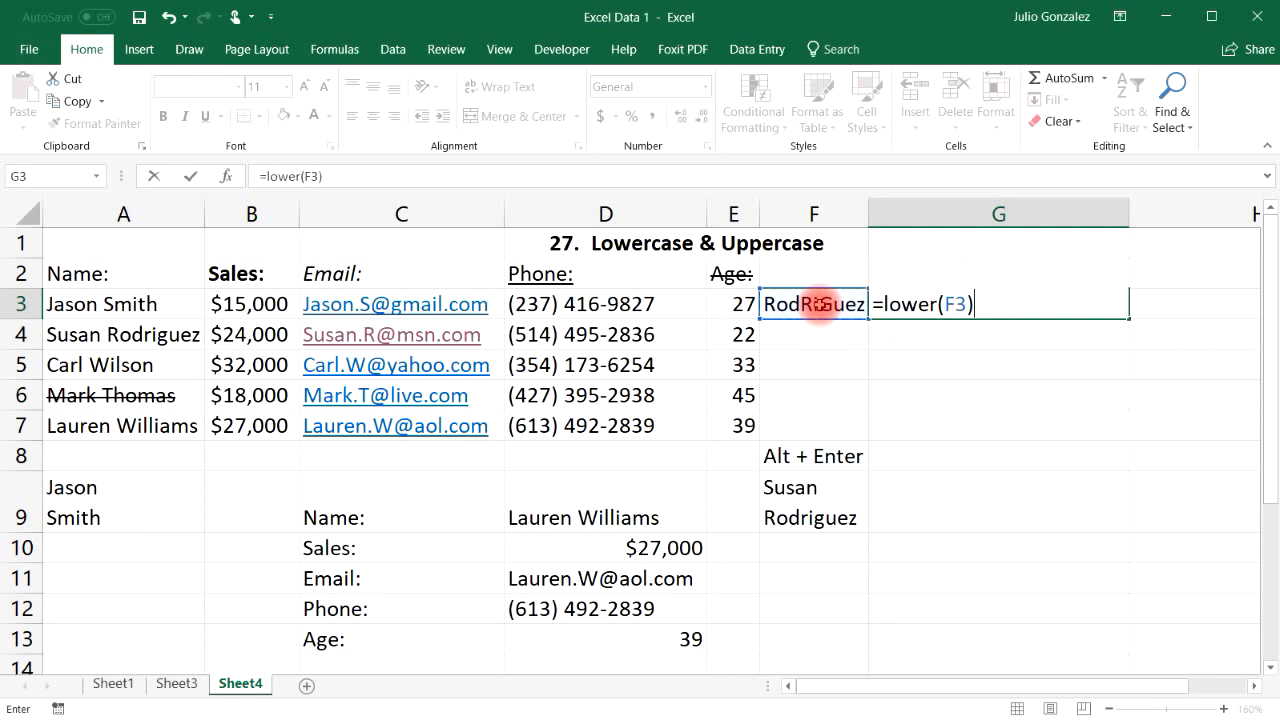
key("Return")
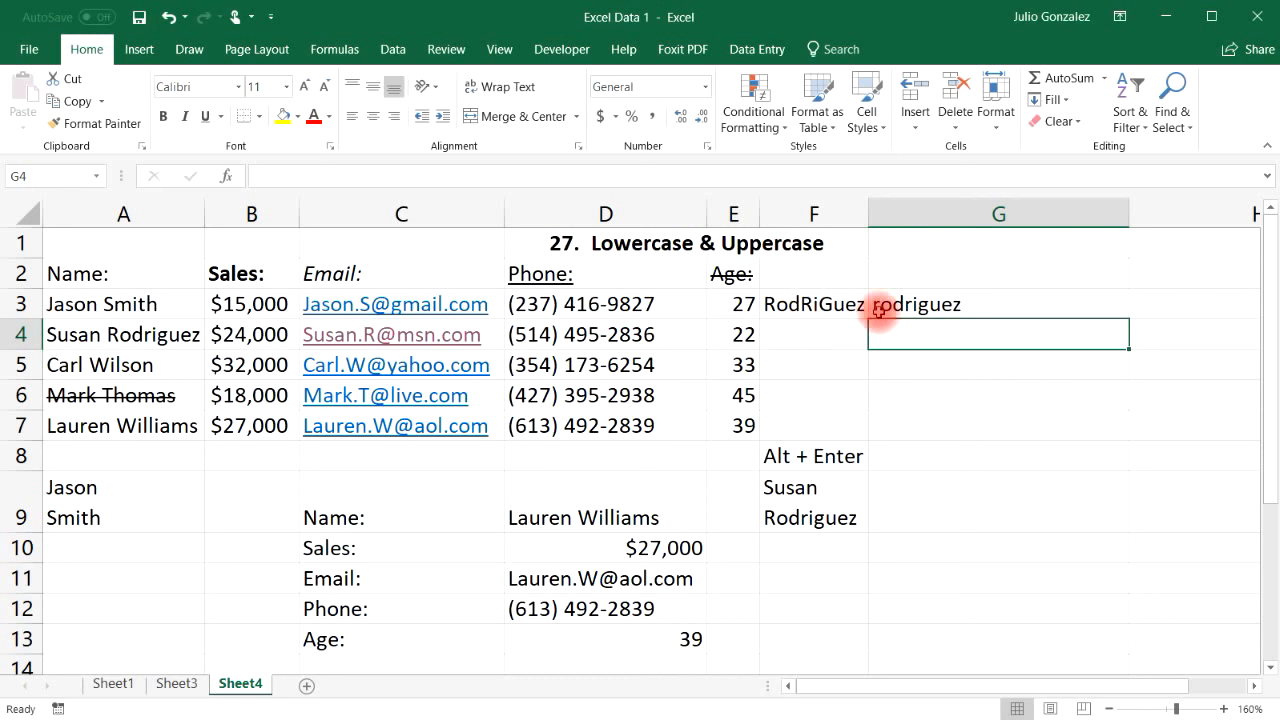
Step: Replace the formula in G3 with =UPPER(F3) to convert the text to uppercase
left_click(959, 307)
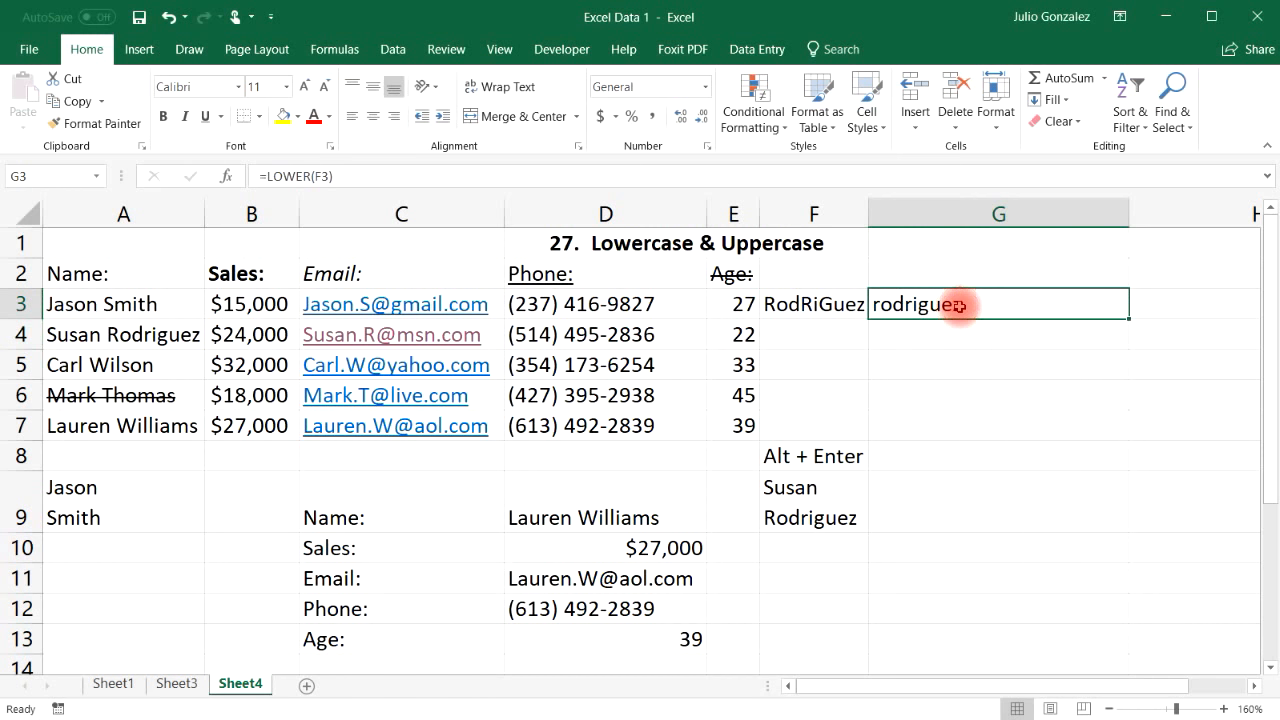
type("=up")
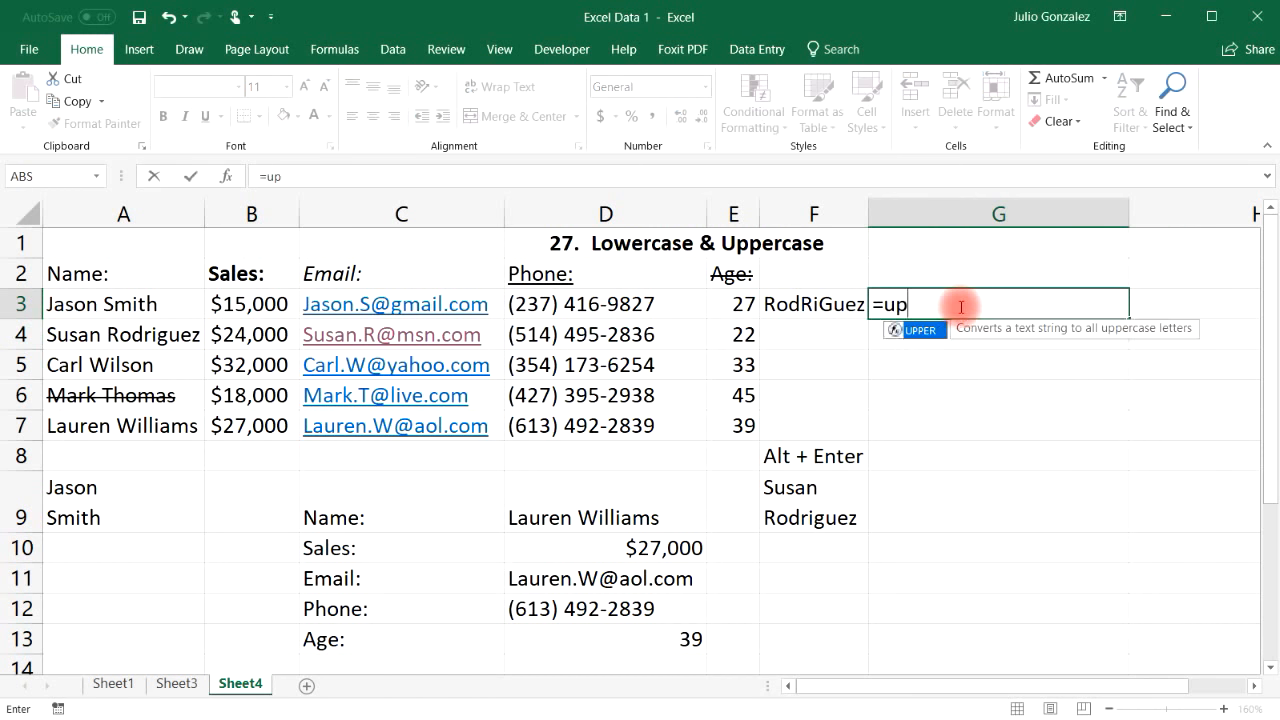
type("per(")
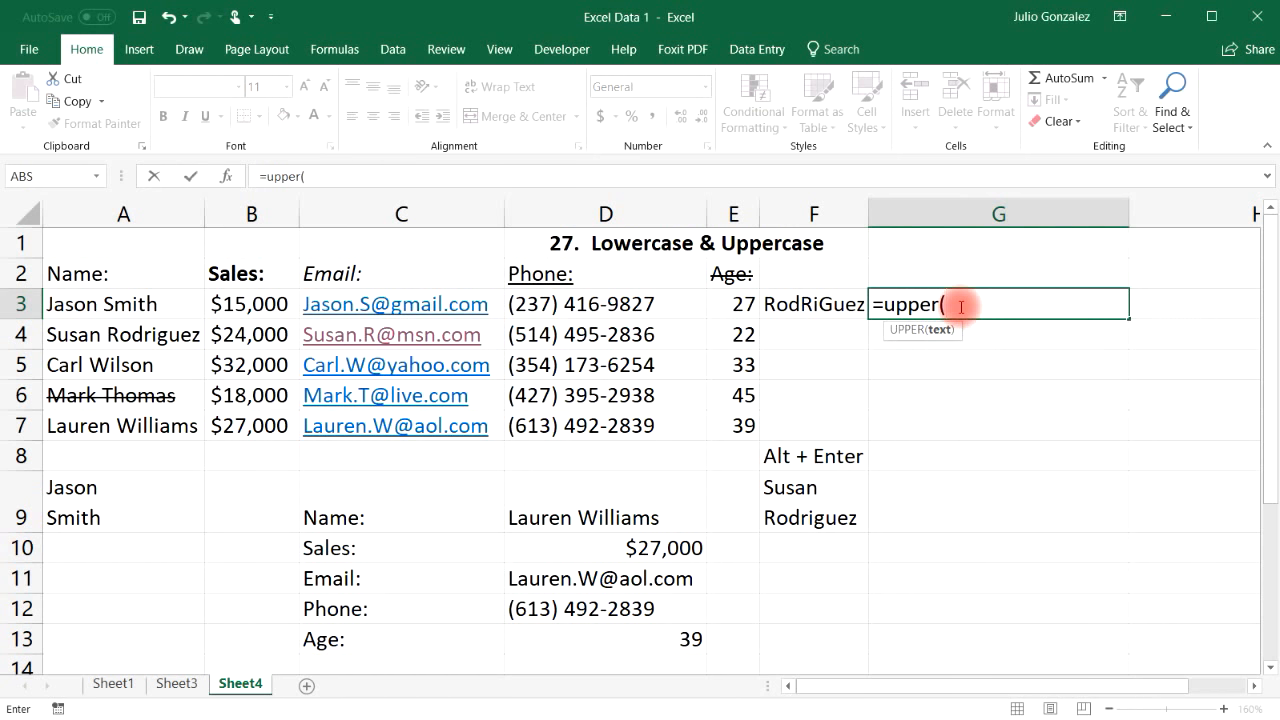
left_click(843, 305)
type(")")
key("Return")
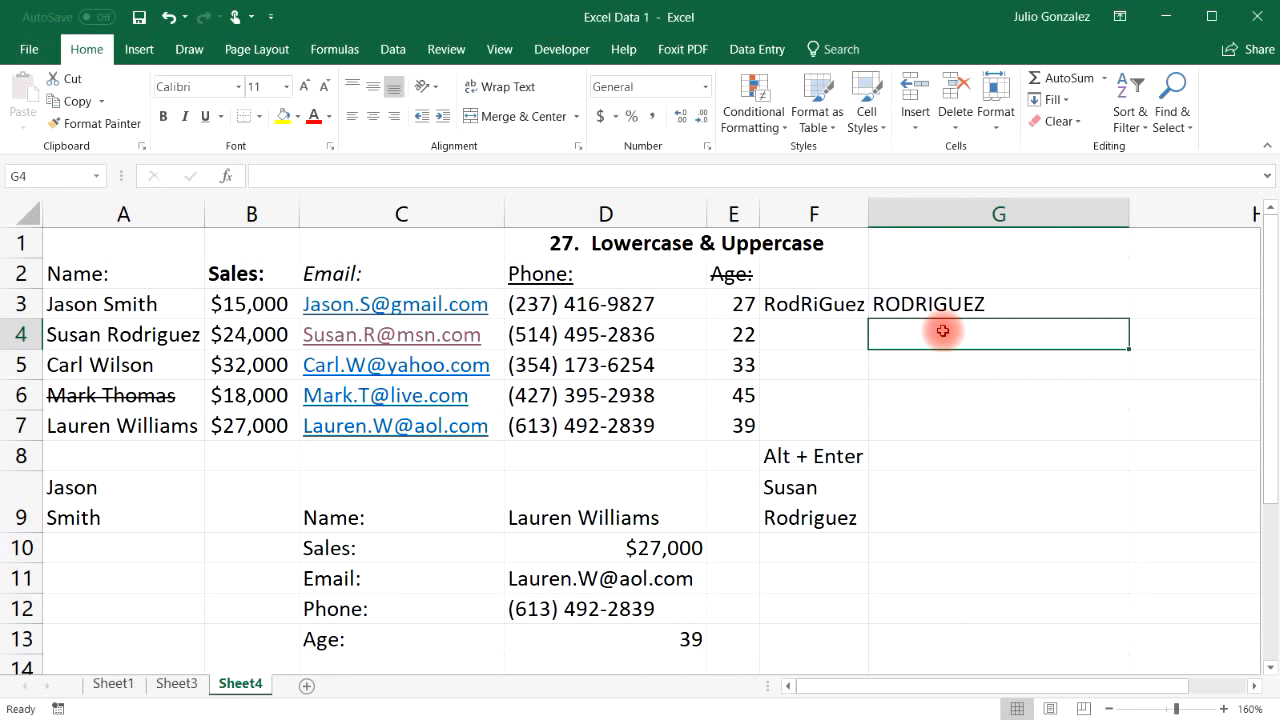
Step: Enter the full name of the contact in row 7 with mixed letter case in G4, and capitalize it properly in G5 with =PROPER(G4)
type("LauREn wilLiams")
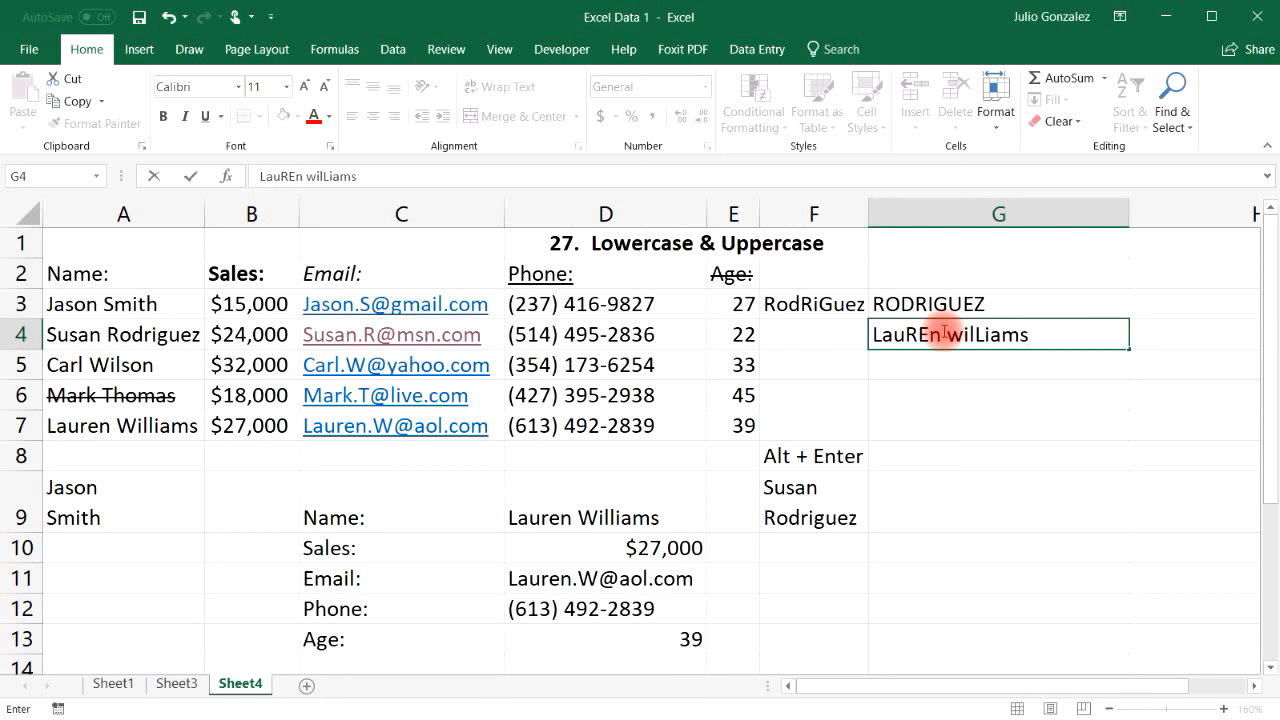
key("Return")
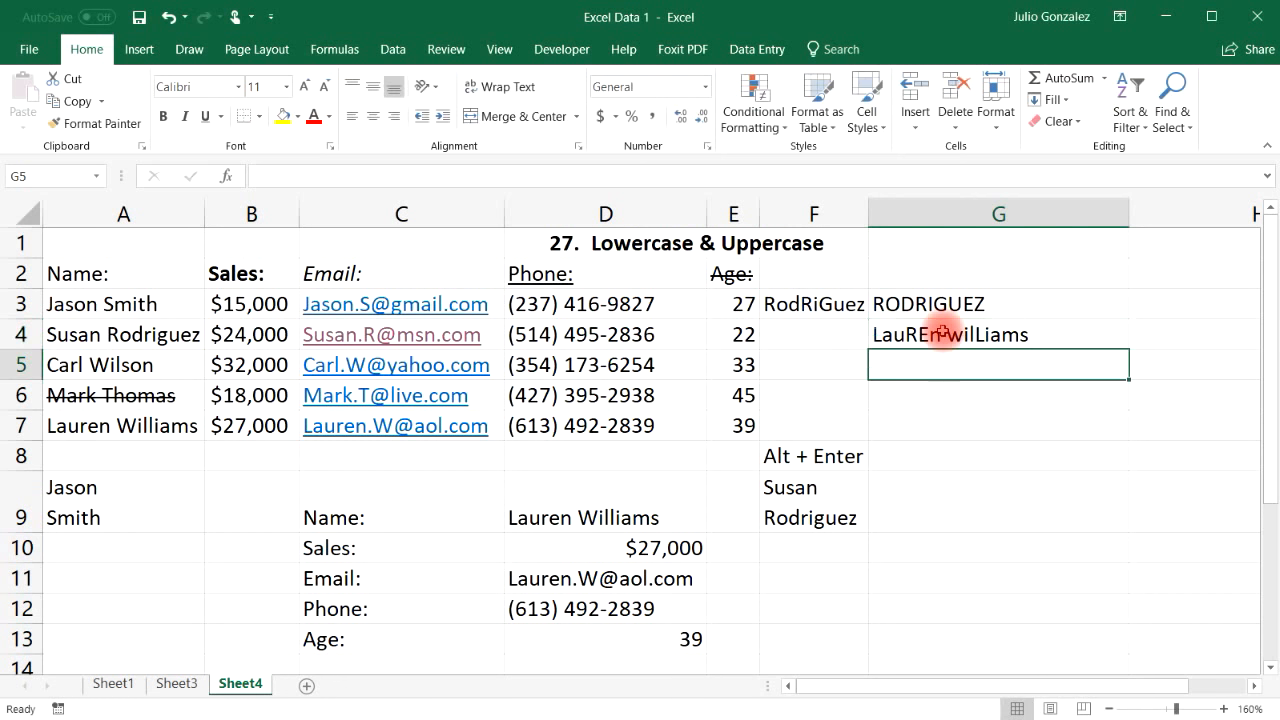
type("=")
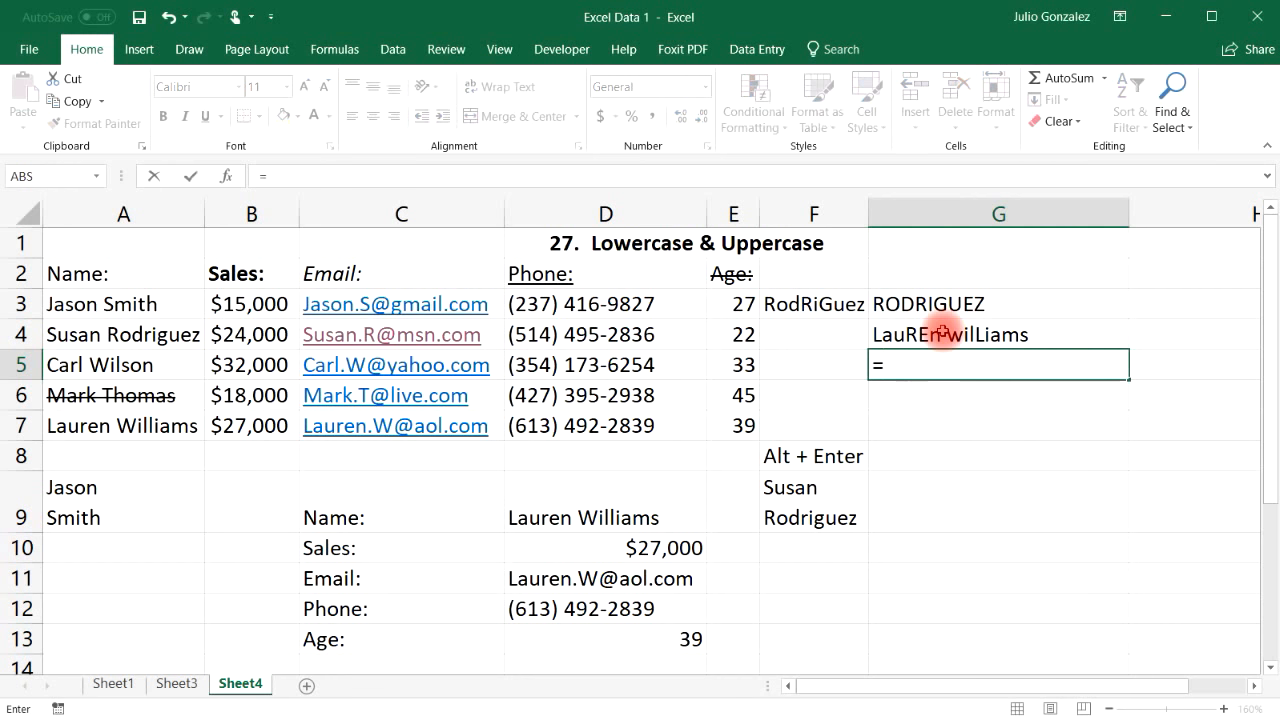
type("proper(")
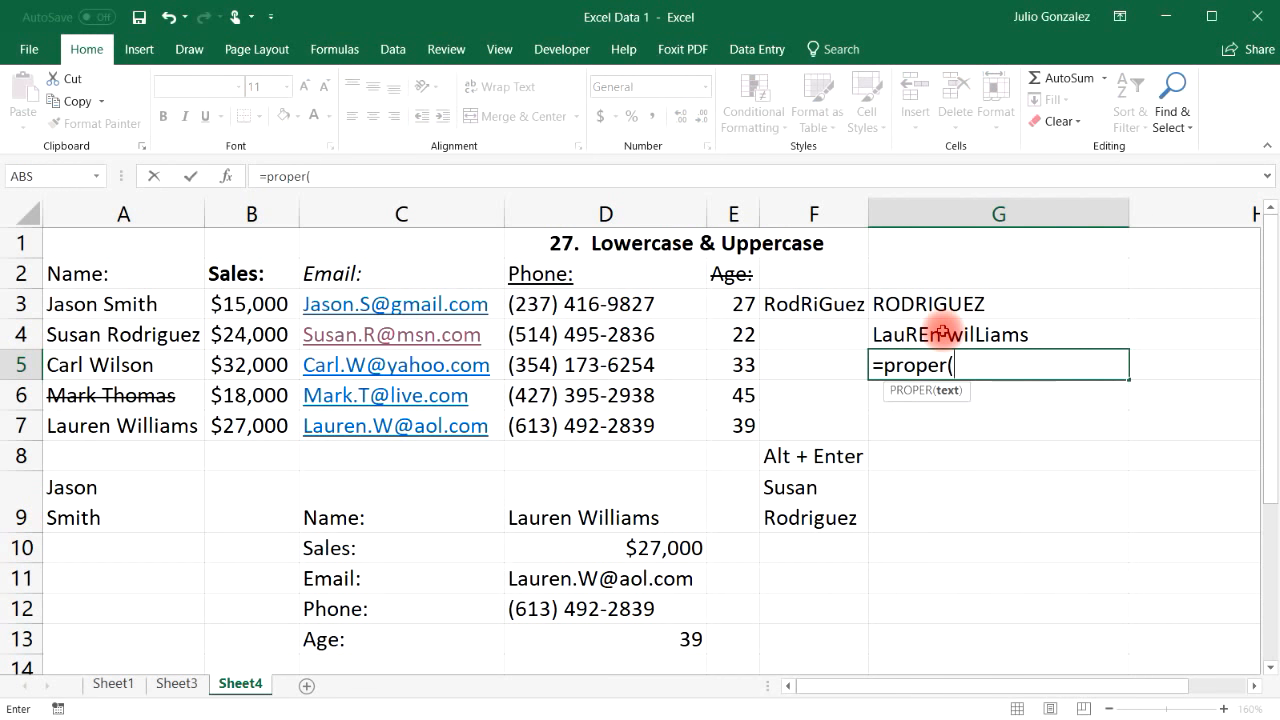
key("BackSpace")
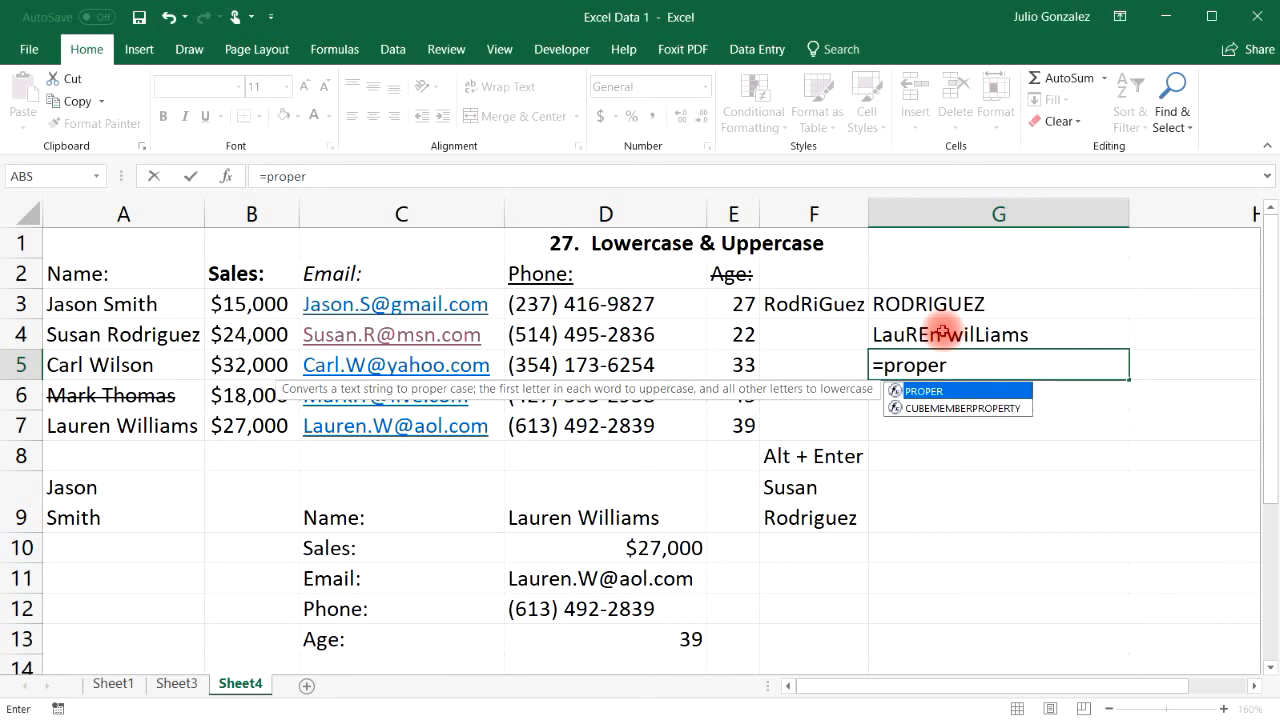
type("(")
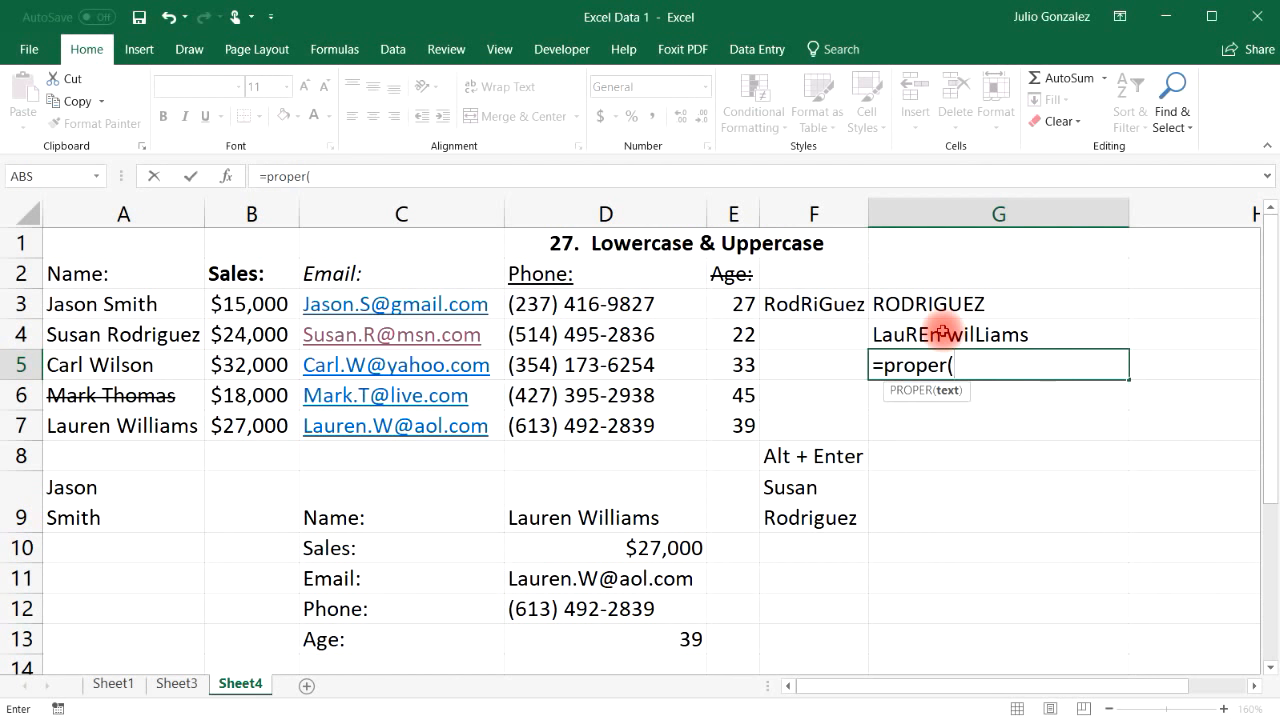
left_click(943, 333)
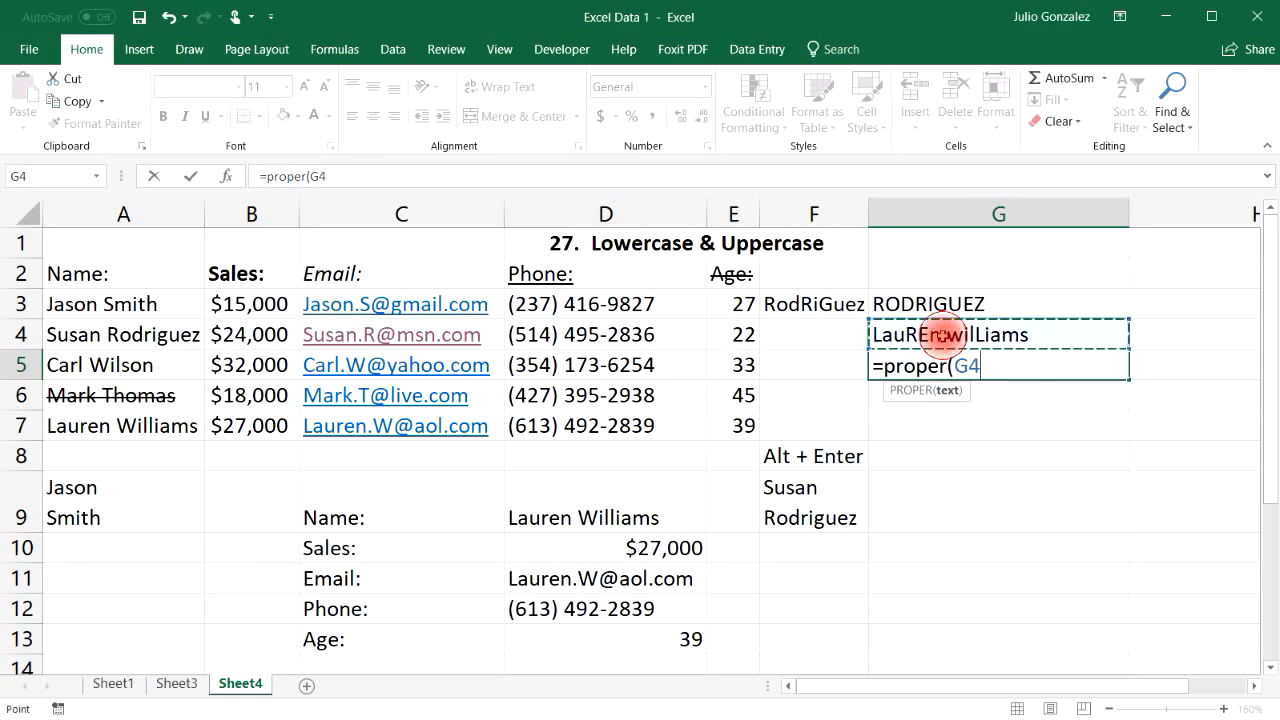
type(")")
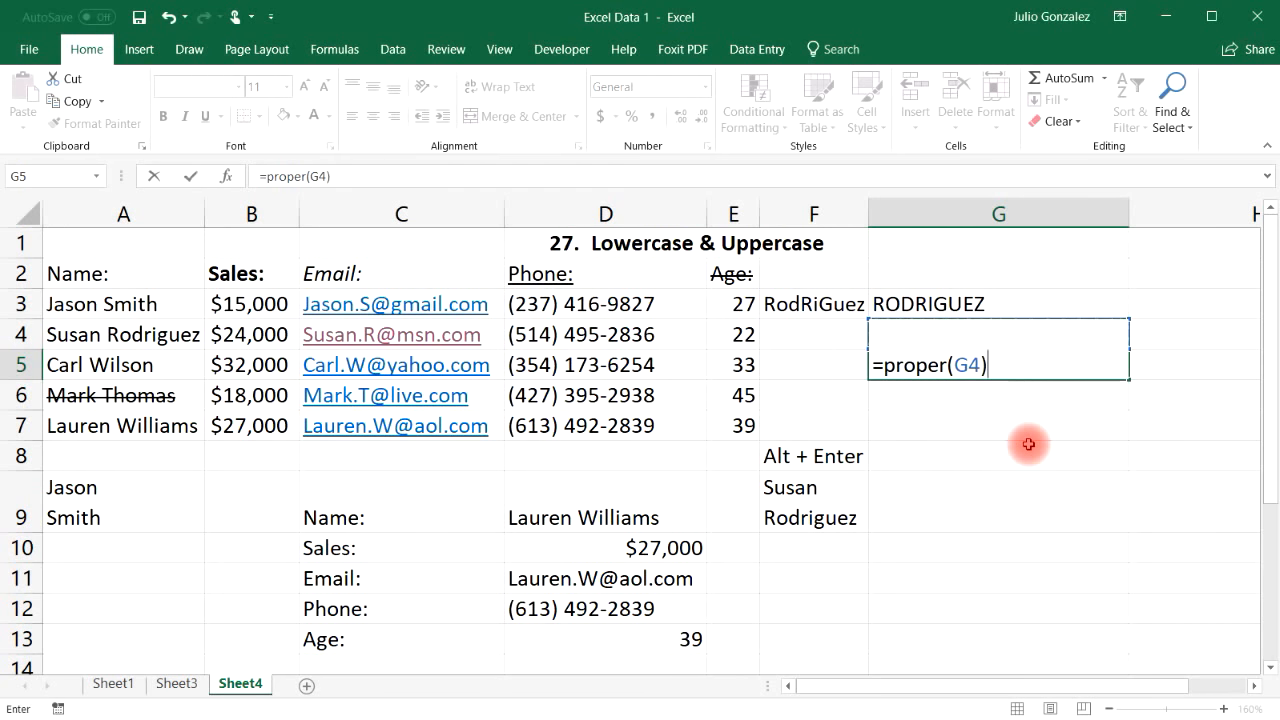
key("Return")
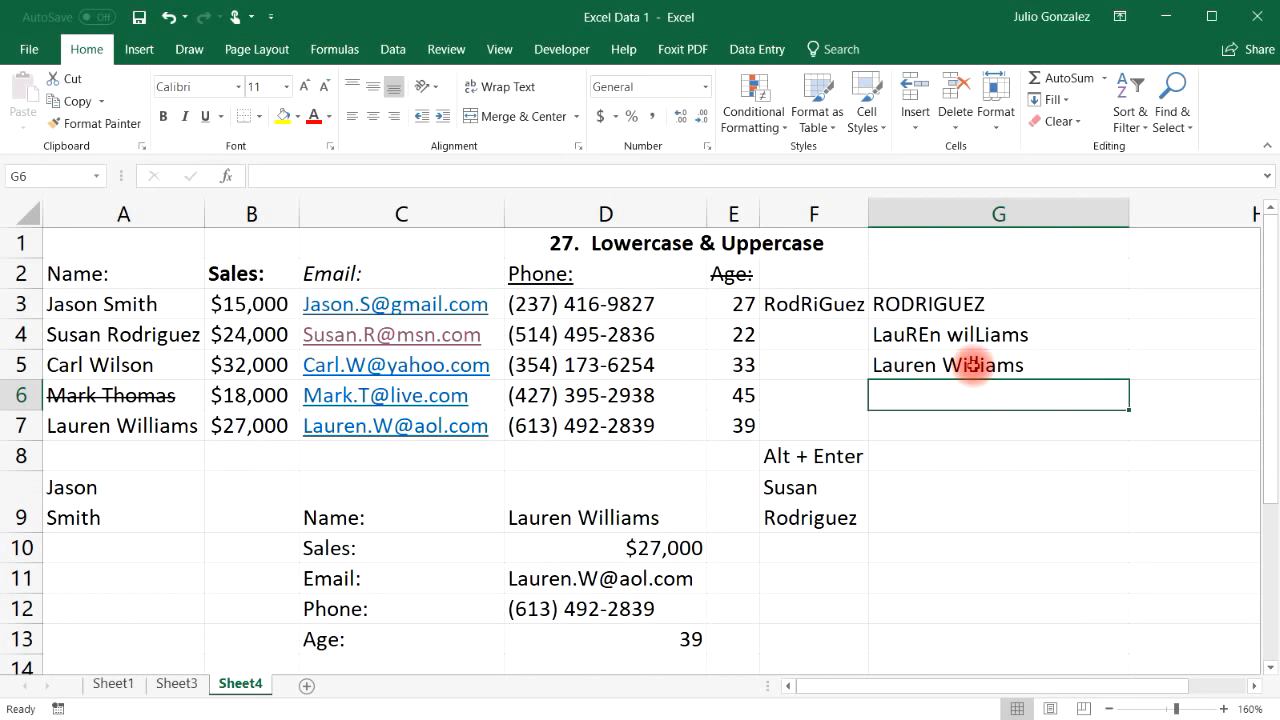
Step: Clear the letter case examples in F3:G5 and change the sheet heading in D1 to "28. Excel Calendars"
left_click_drag(825, 307, 916, 364)
key("Delete")
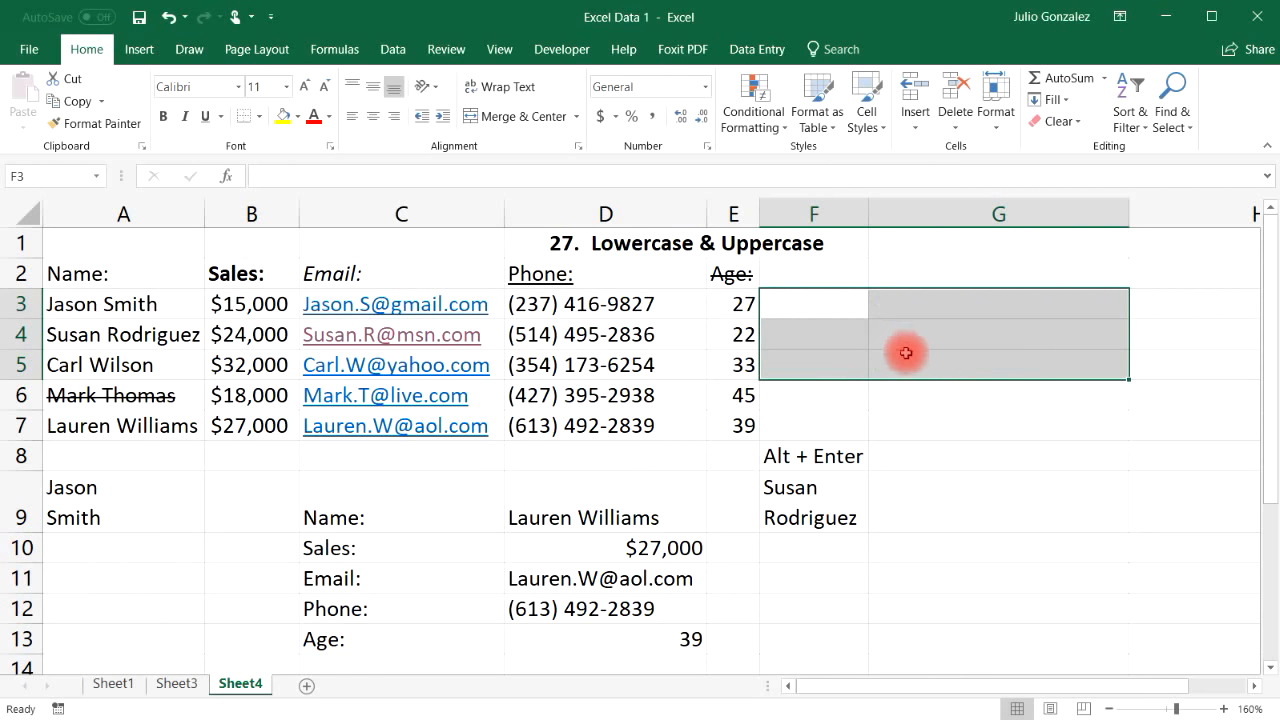
left_click(683, 245)
type("2")
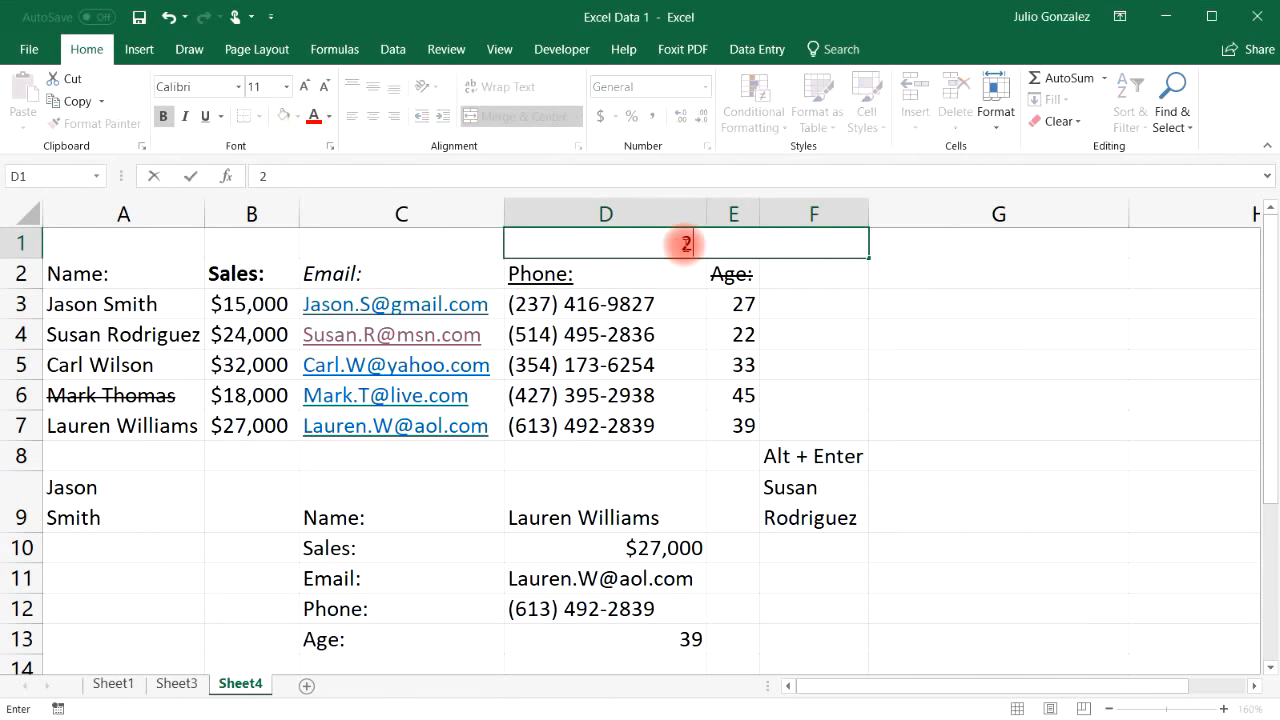
type("8.  Excel Calendars")
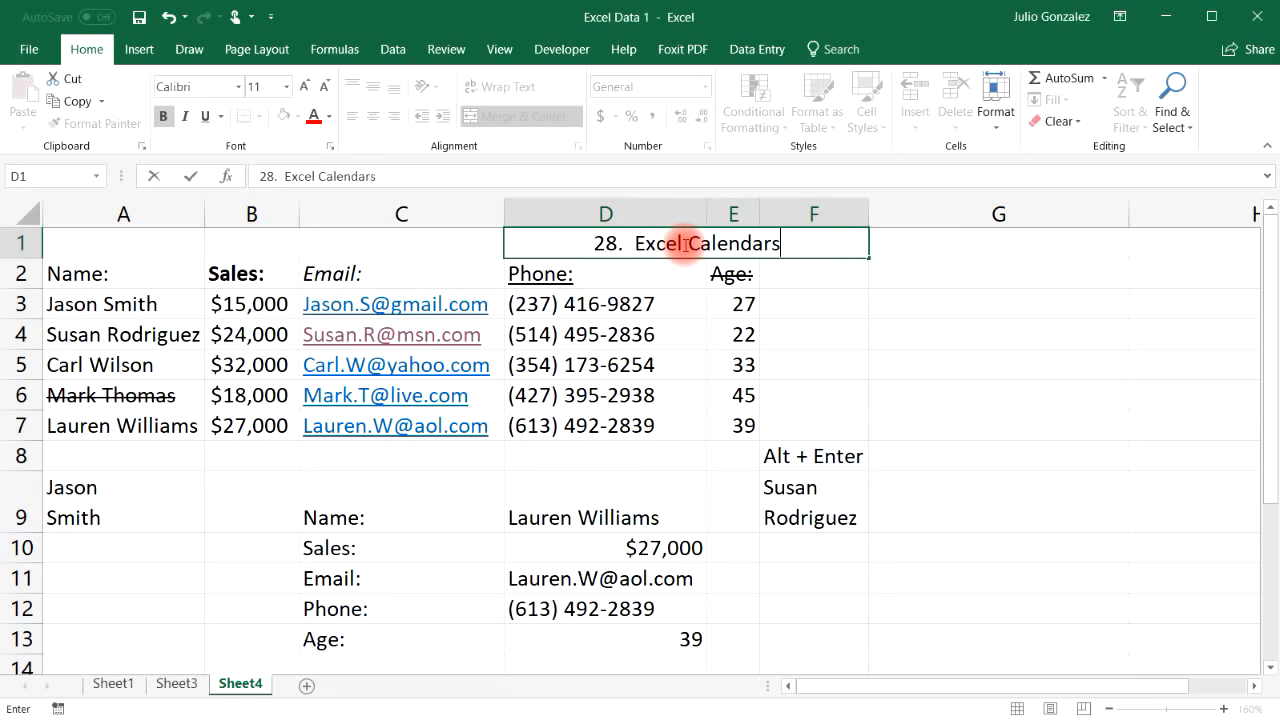
key("Return")
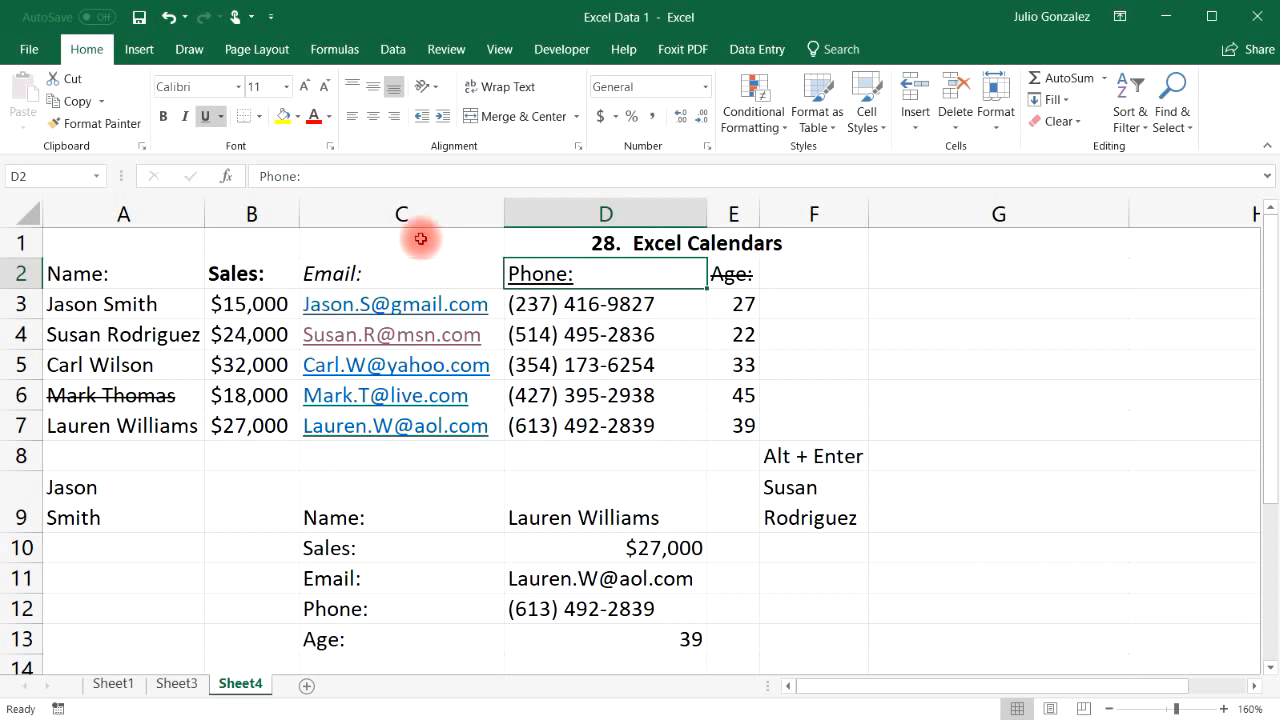
Step: Create a new workbook from the "Any year one-month calendar" template
left_click(30, 52)
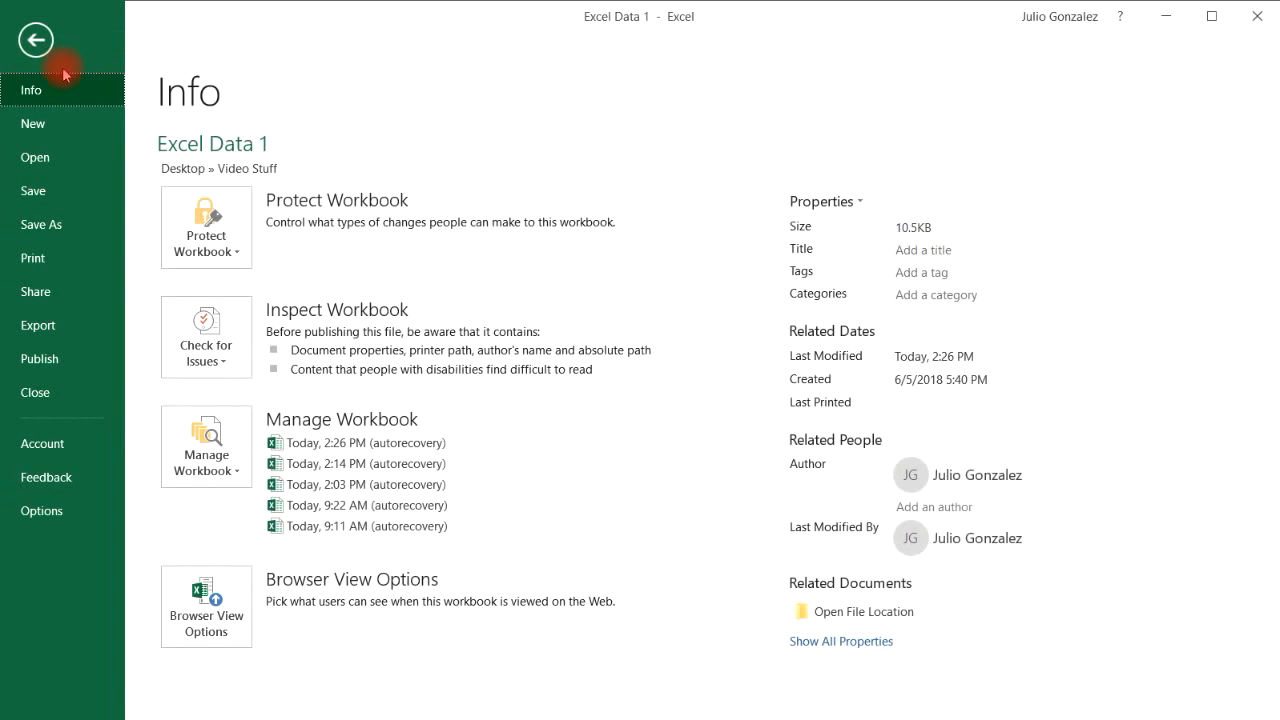
left_click(64, 131)
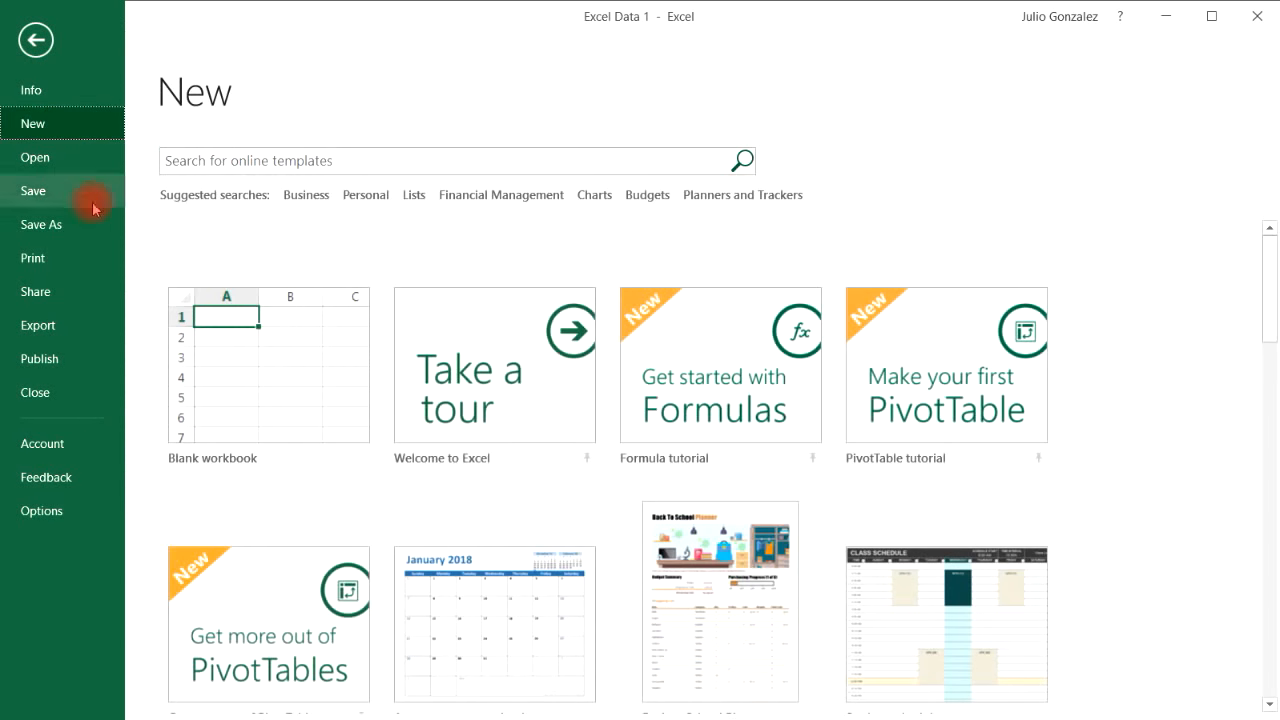
scroll(650, 436, "down", 2)
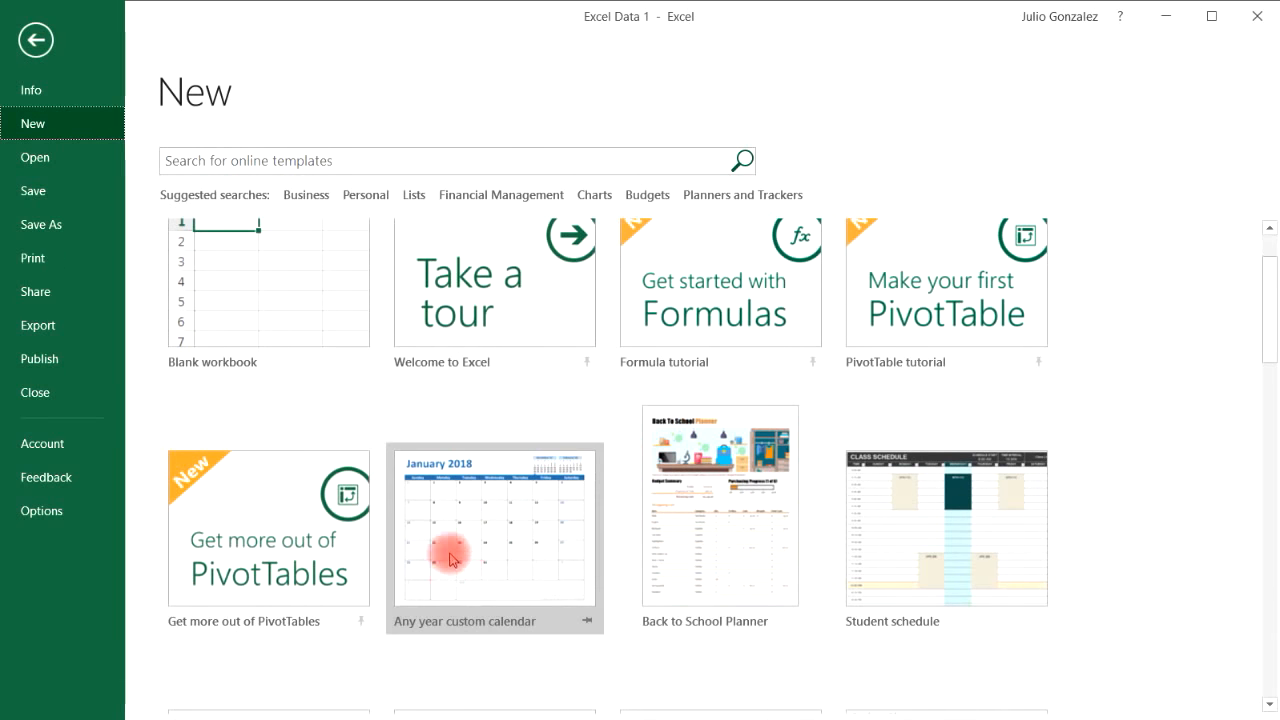
scroll(566, 528, "down", 3)
scroll(560, 526, "down", 1)
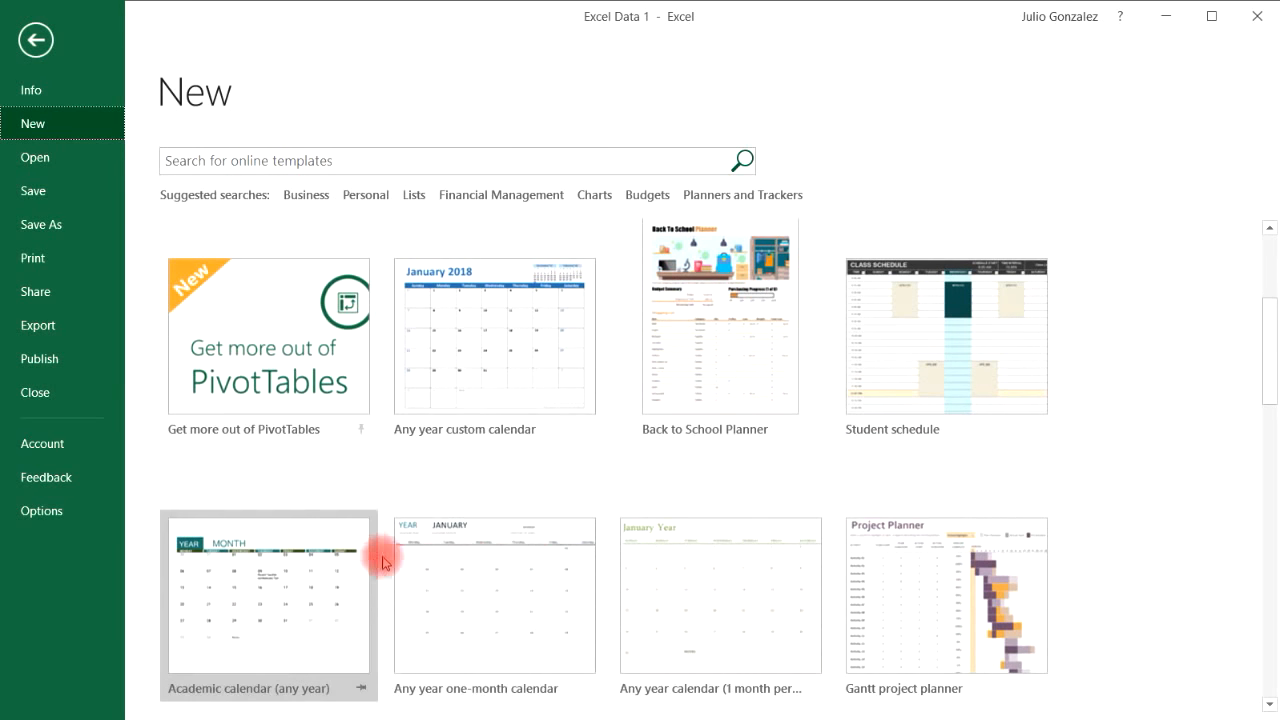
scroll(500, 530, "down", 1)
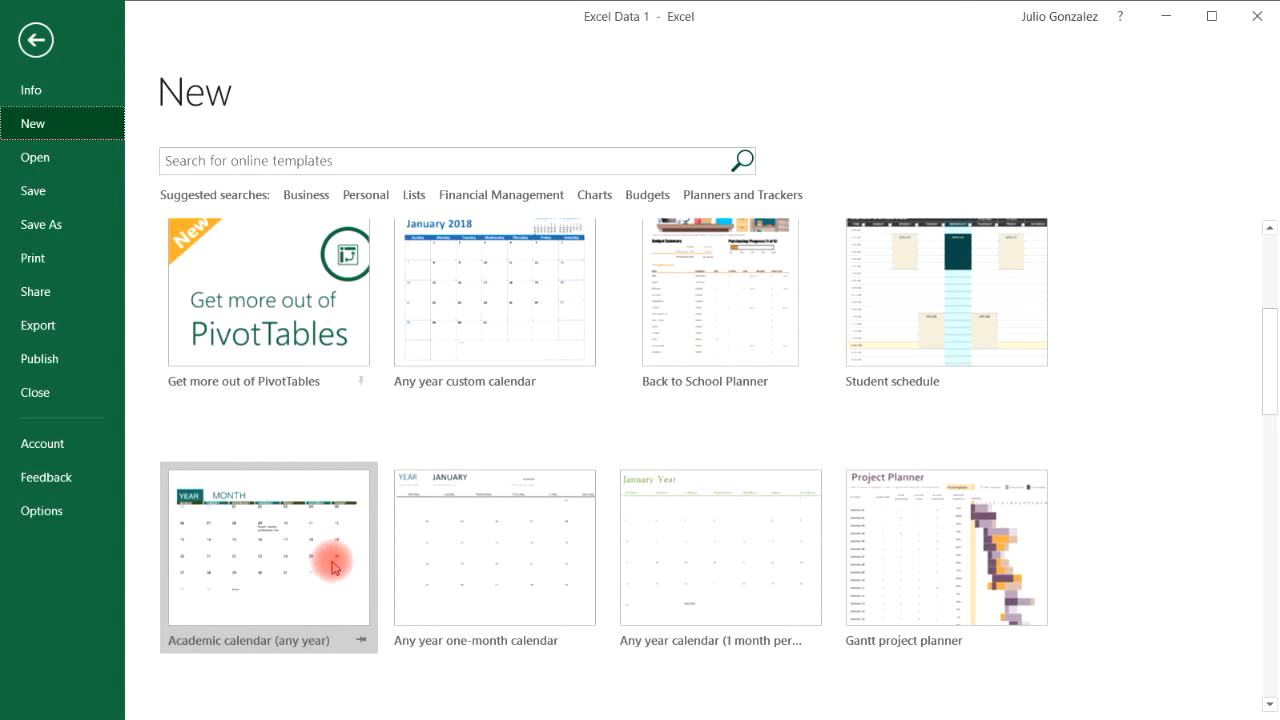
left_click(520, 553)
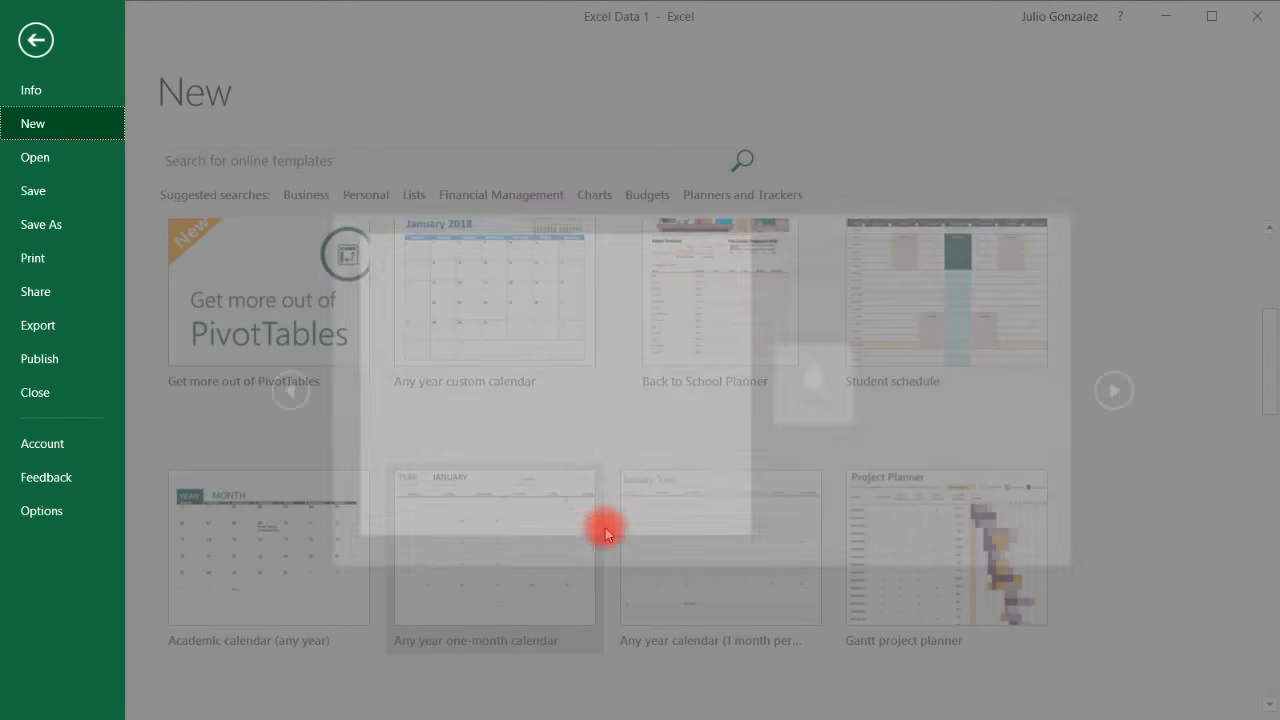
left_click(824, 441)
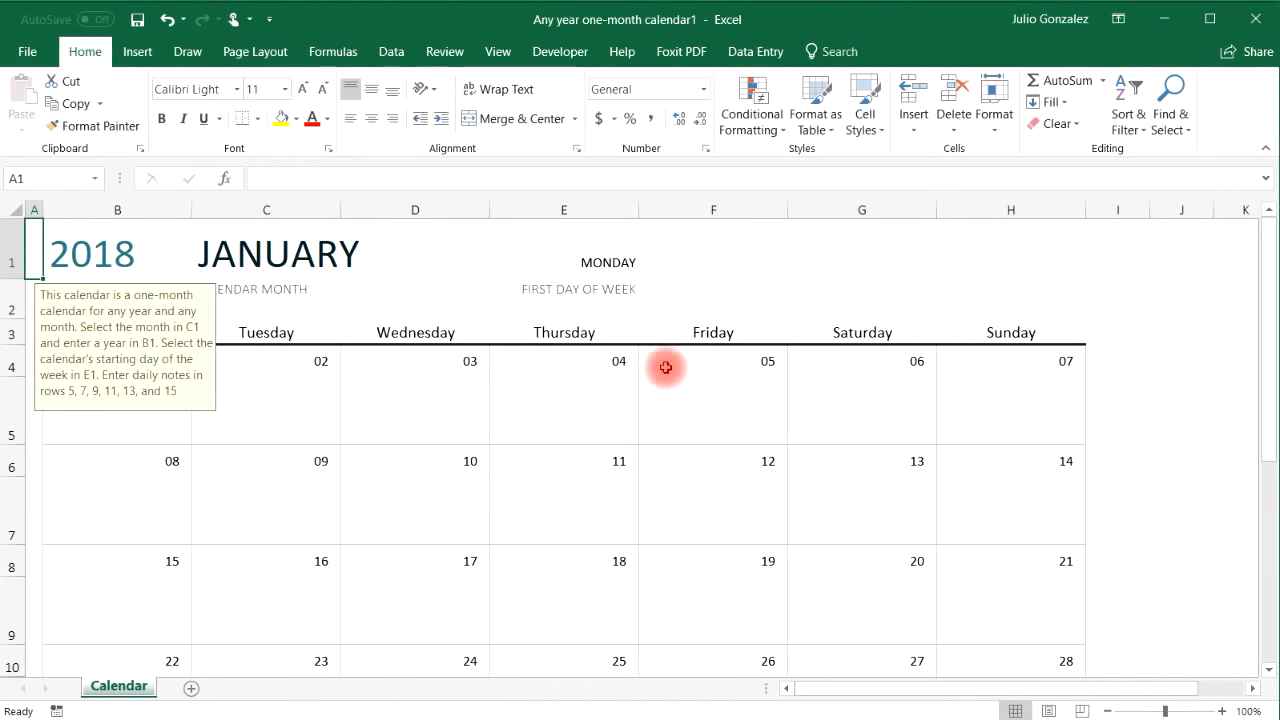
Step: Set the calendar's first day of the week in E1 to SUNDAY
left_click(266, 340)
left_click(165, 335)
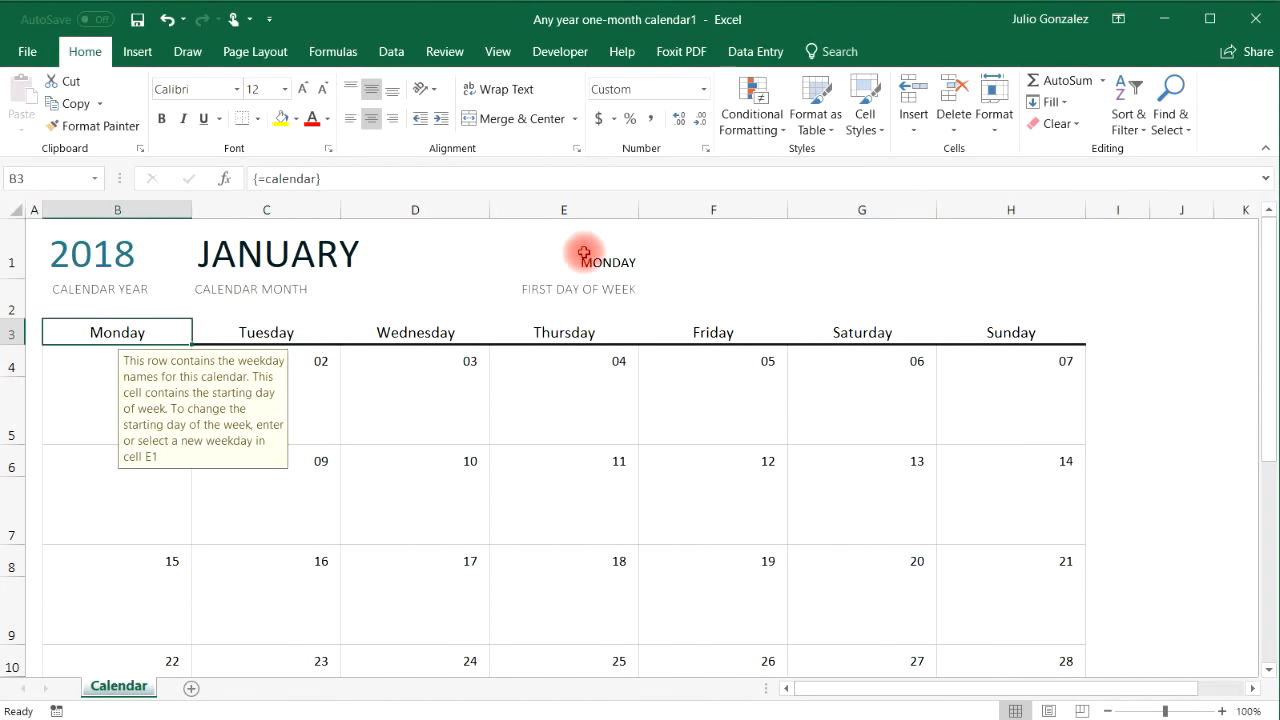
left_click(622, 261)
left_click(647, 268)
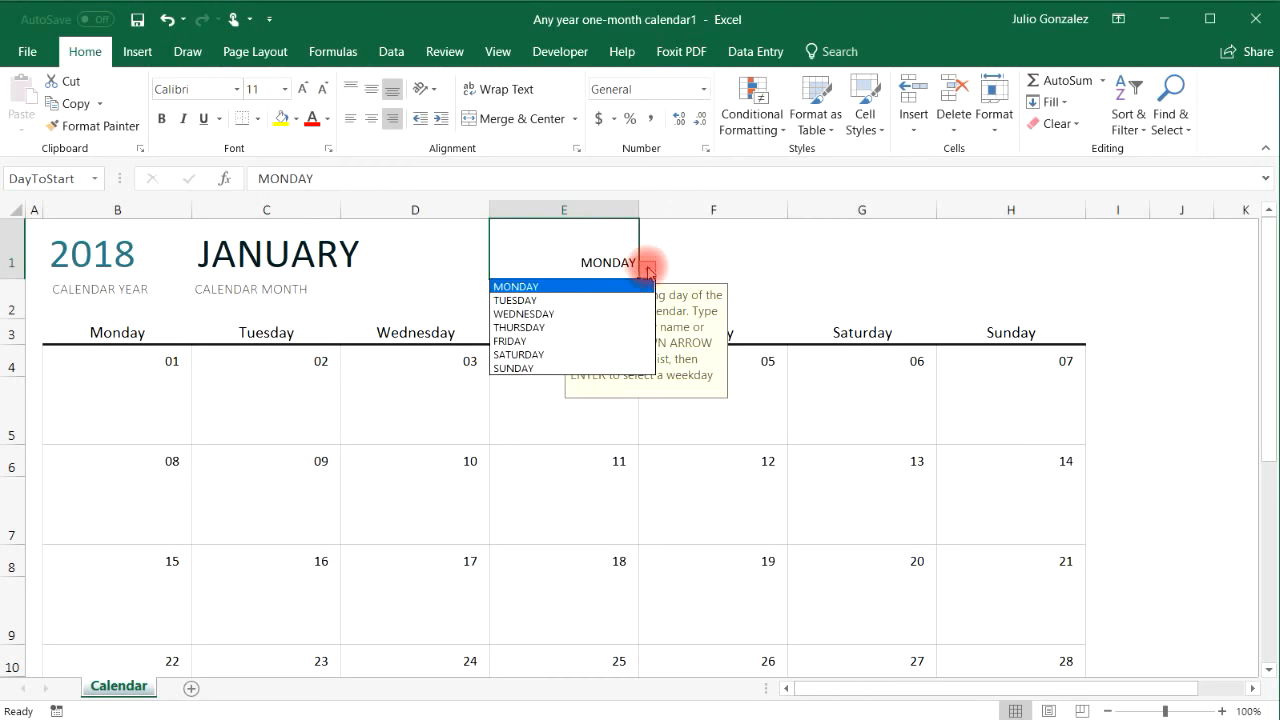
left_click(565, 368)
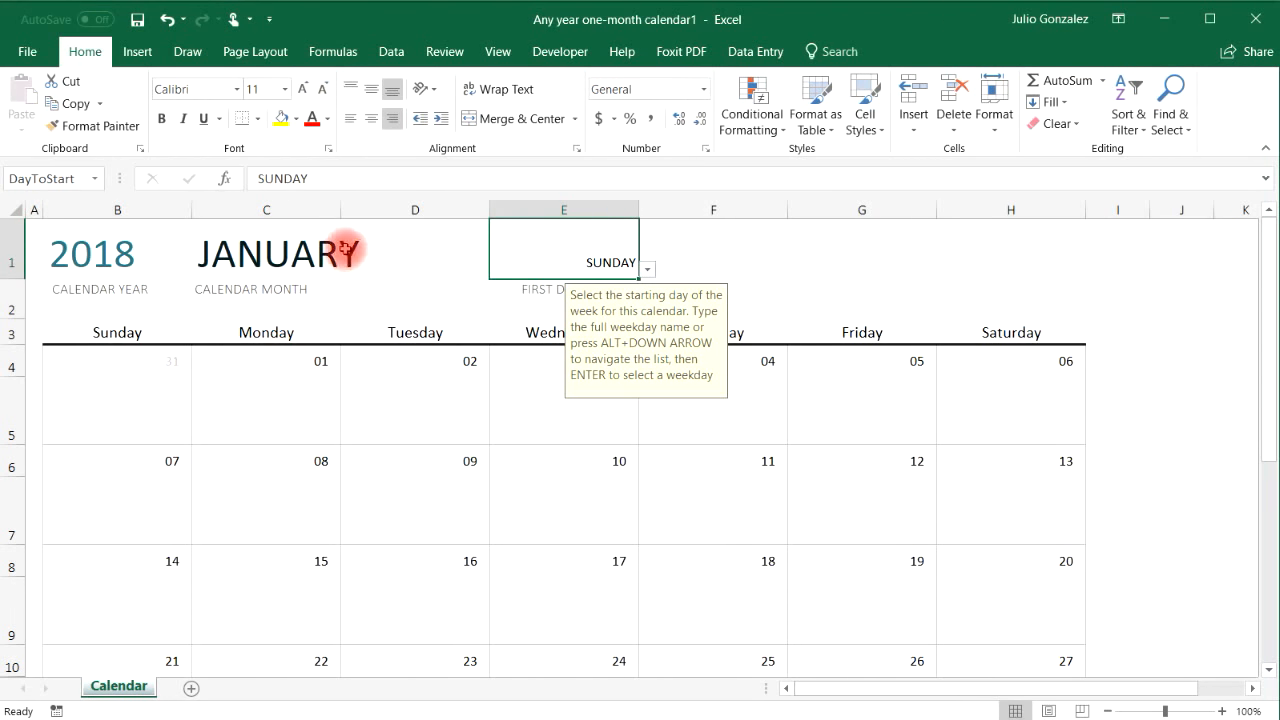
Step: Set the calendar month to JUNE and inspect the year cell B1
left_click(387, 261)
left_click(499, 270)
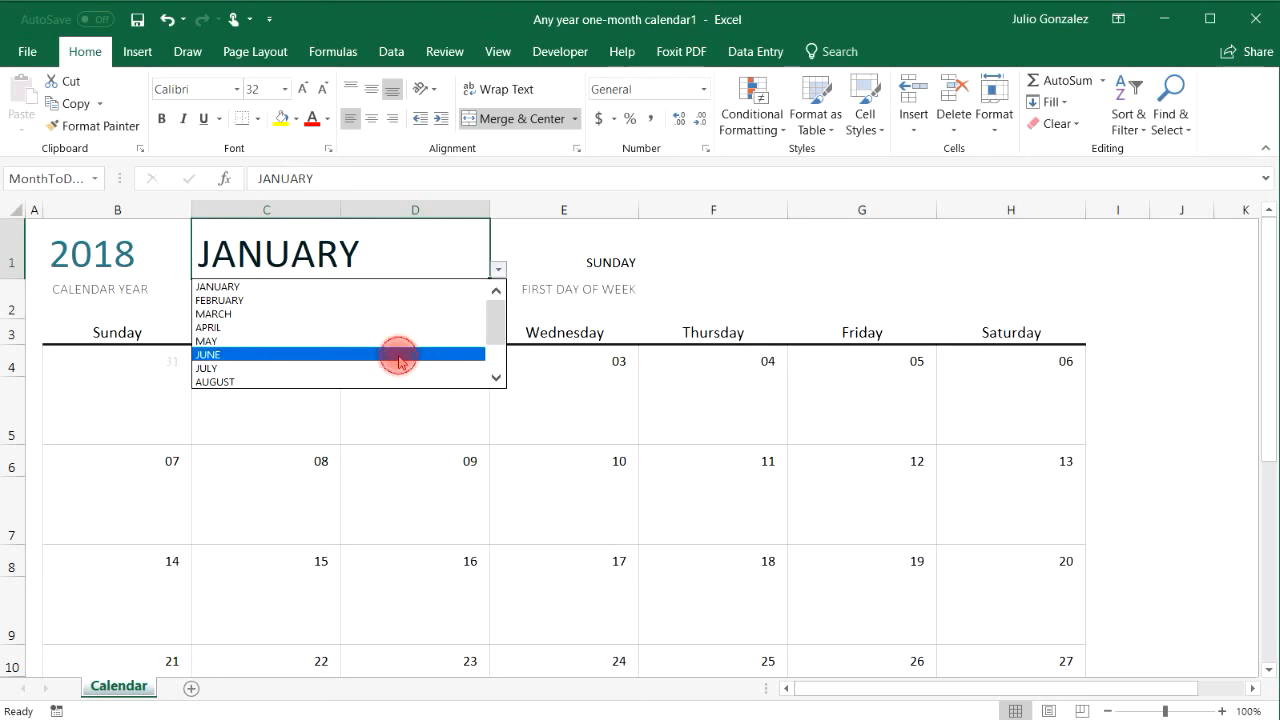
left_click(397, 354)
left_click(160, 259)
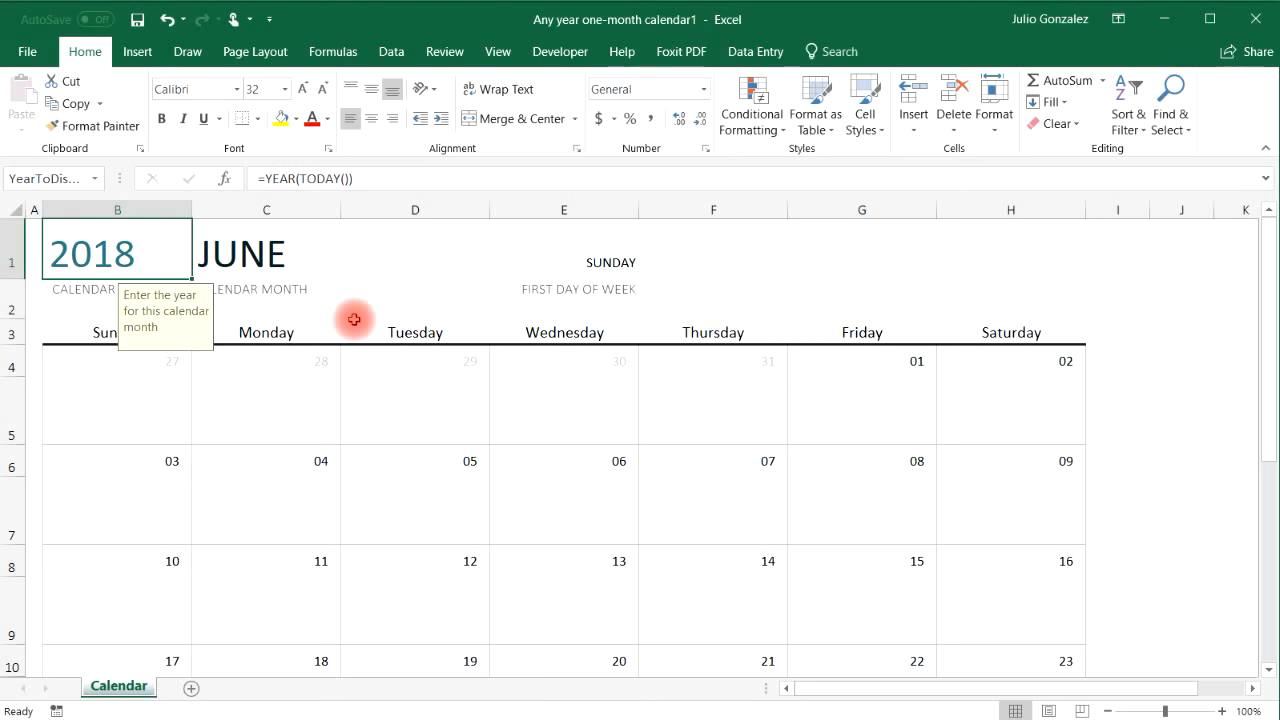
left_click(270, 256)
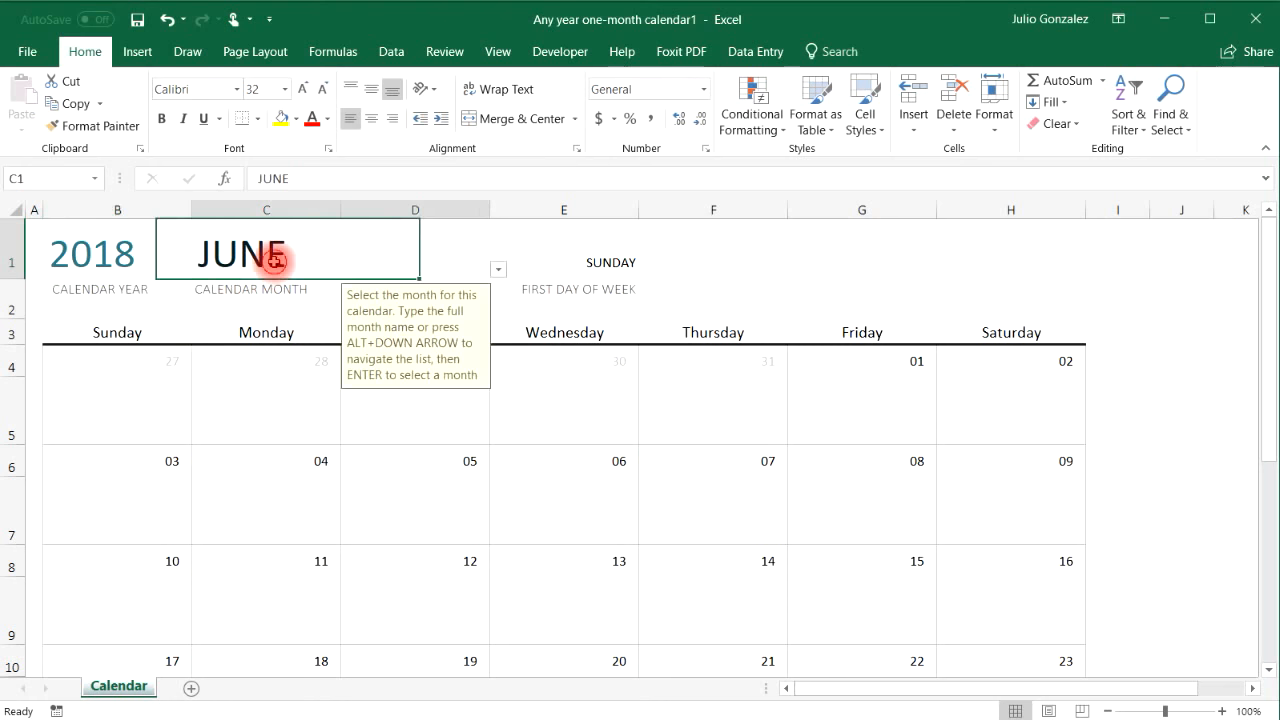
Step: Look through the whole June calendar and open its print preview
scroll(1205, 333, "down", 3)
scroll(1205, 333, "down", 2)
scroll(1205, 333, "up", 6)
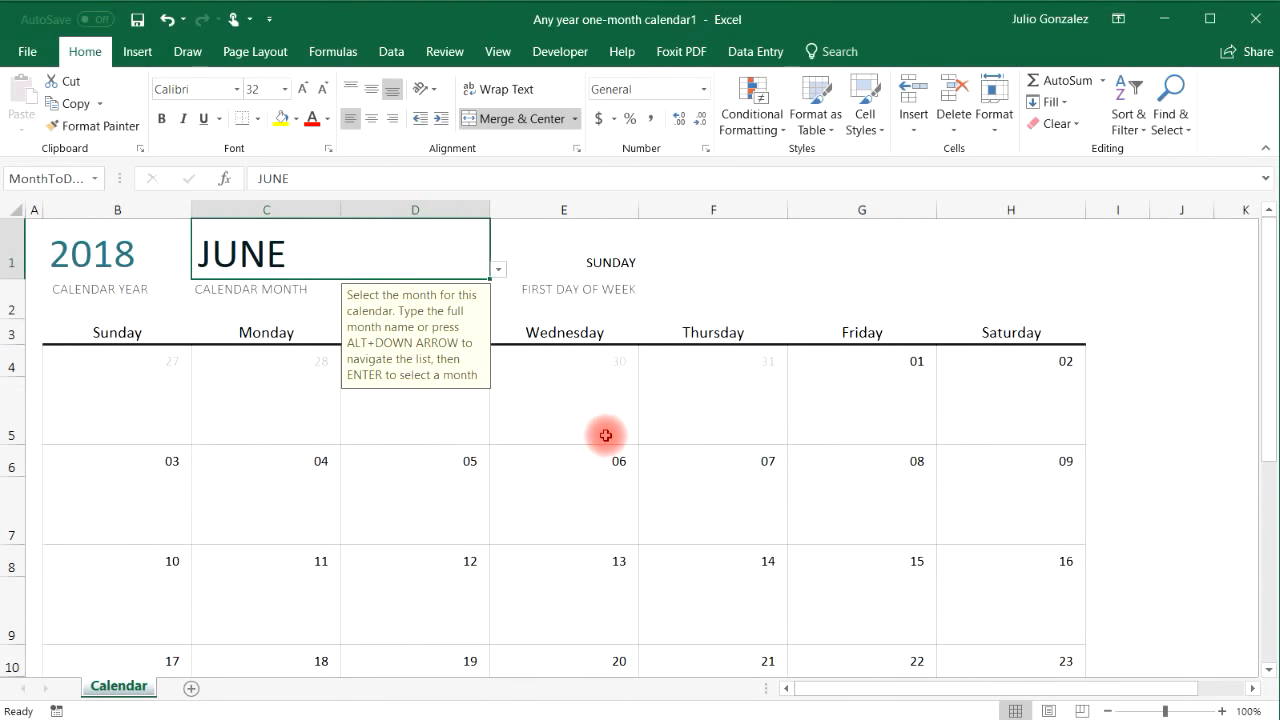
key("ctrl+p")
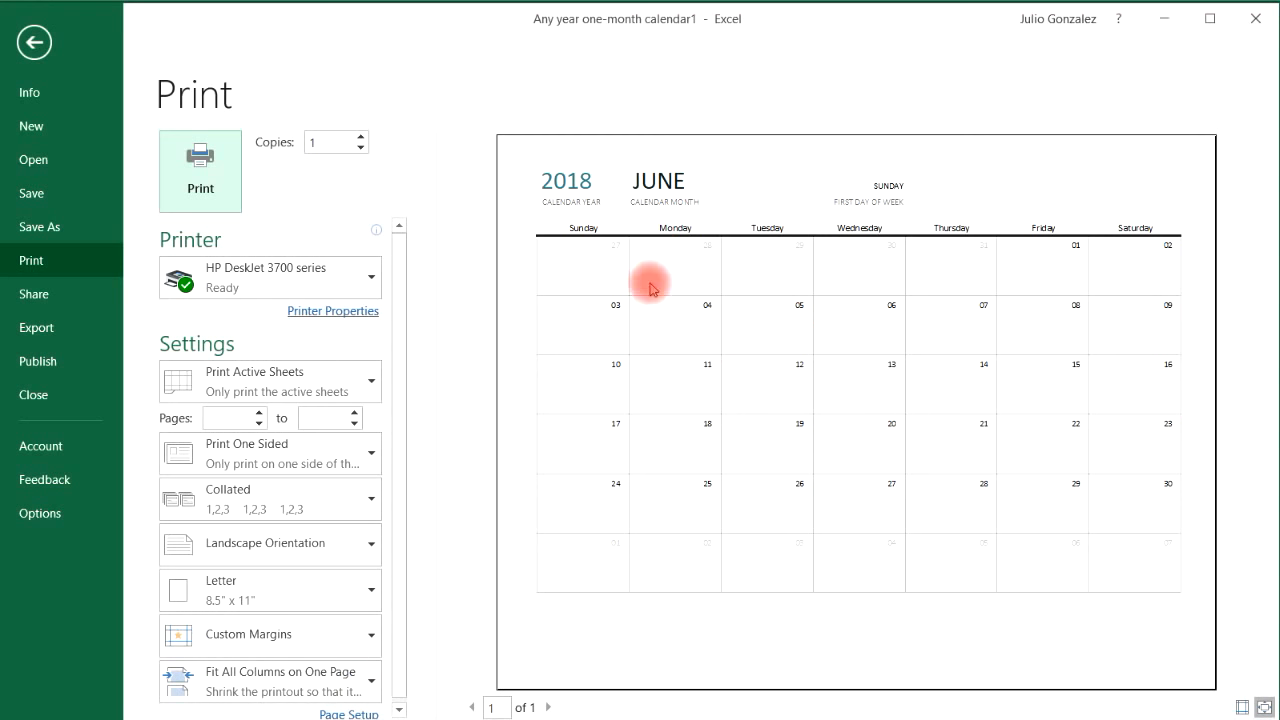
Step: Search the new workbook templates for "calendars" and browse the available designs
left_click(33, 124)
left_click(371, 163)
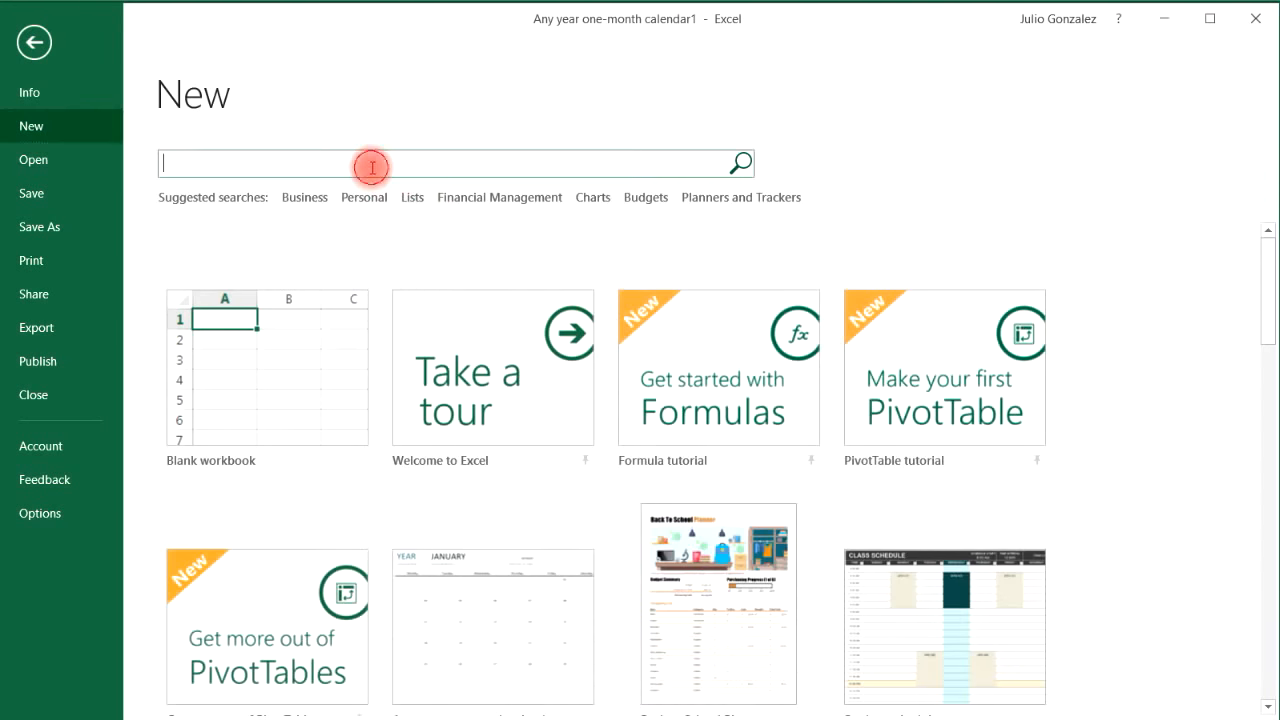
type("calendars")
key("Return")
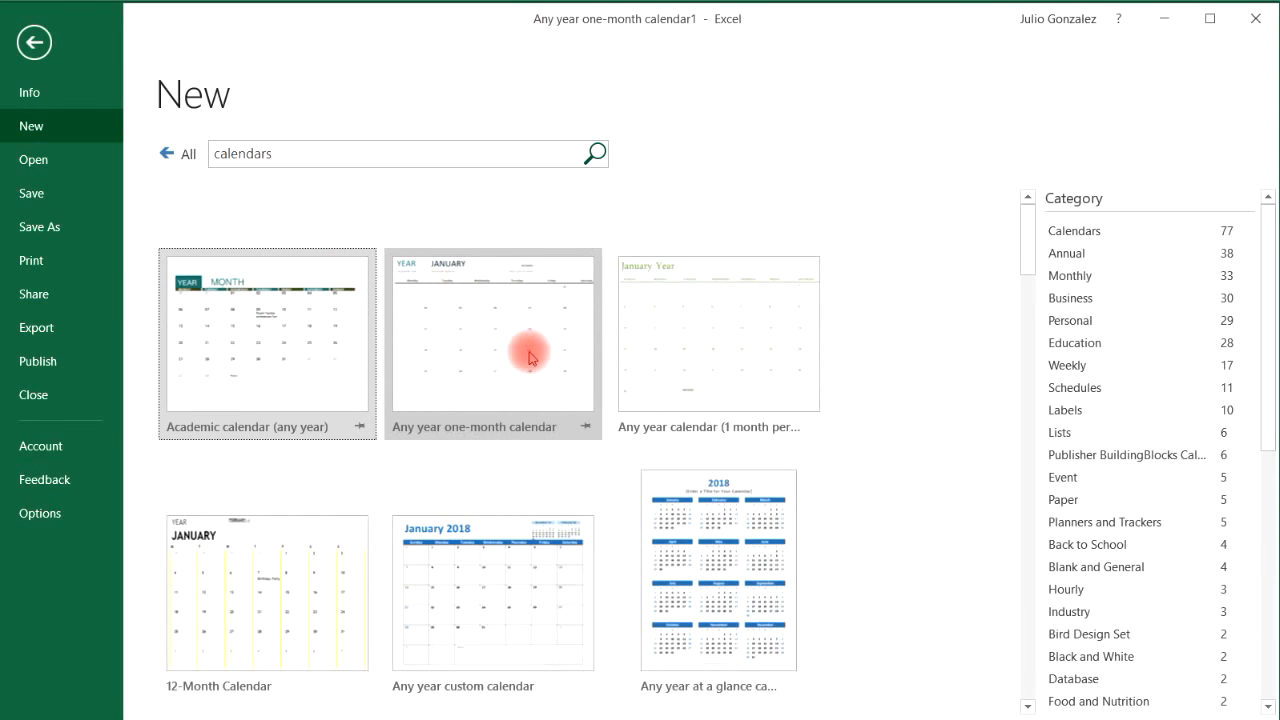
scroll(529, 358, "down", 6)
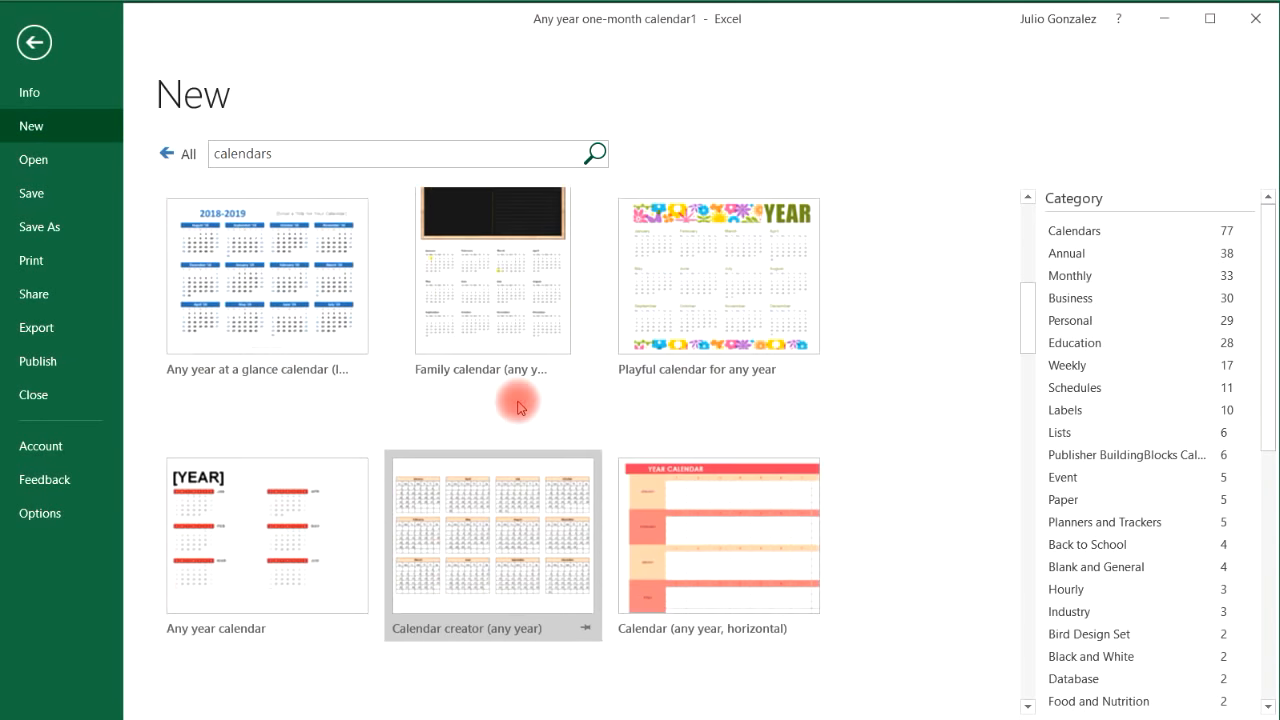
scroll(514, 402, "up", 10)
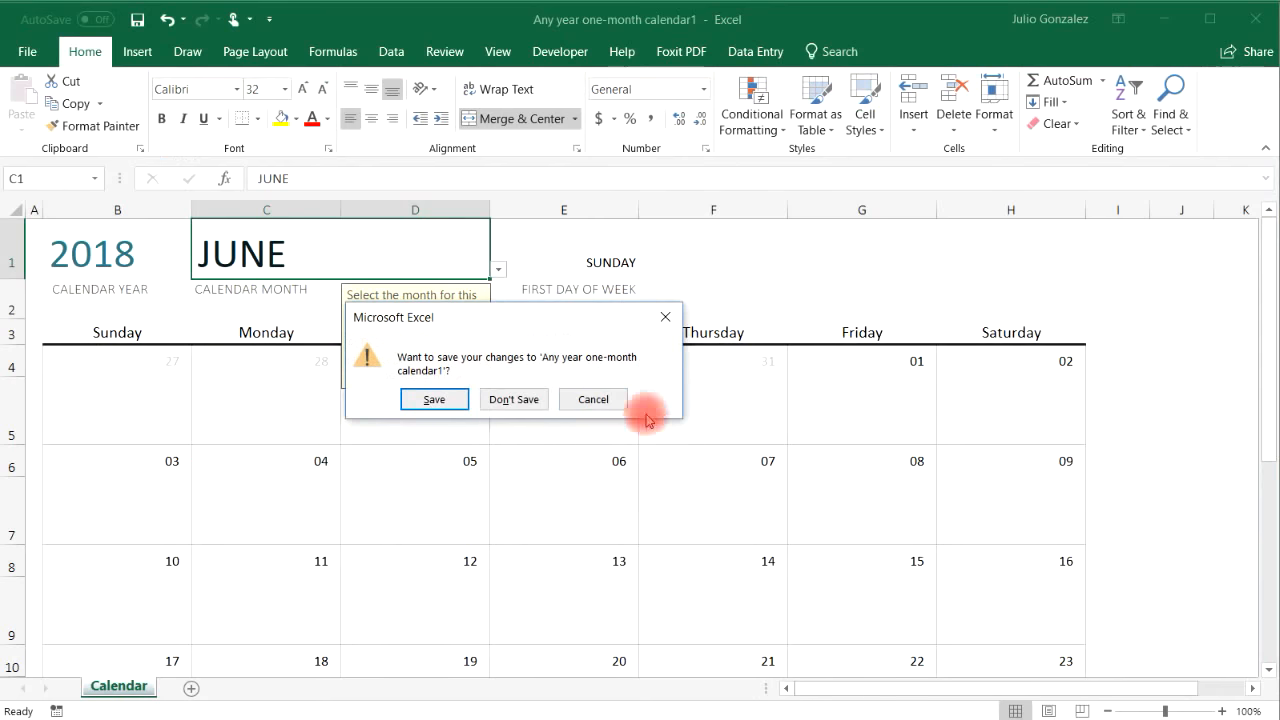
Step: Discard the calendar workbook without saving and change the contact sheet's heading in D1 to "29. Conditional Formatting"
left_click(517, 397)
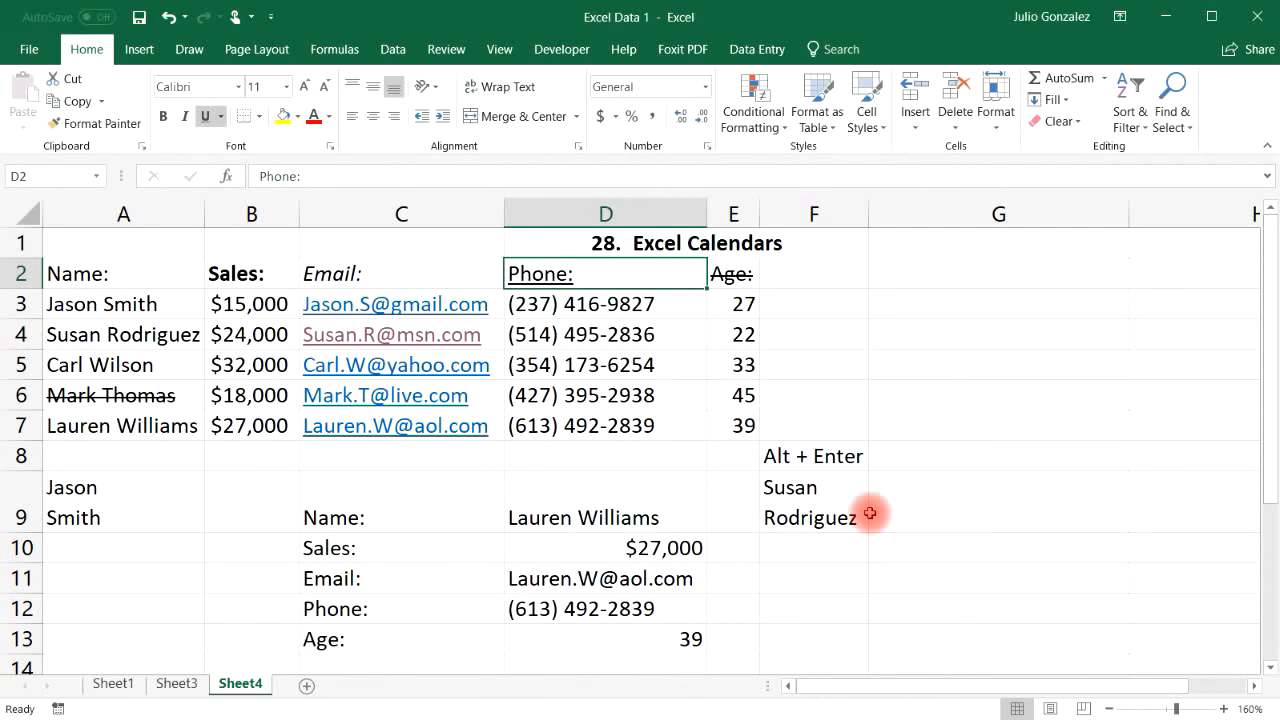
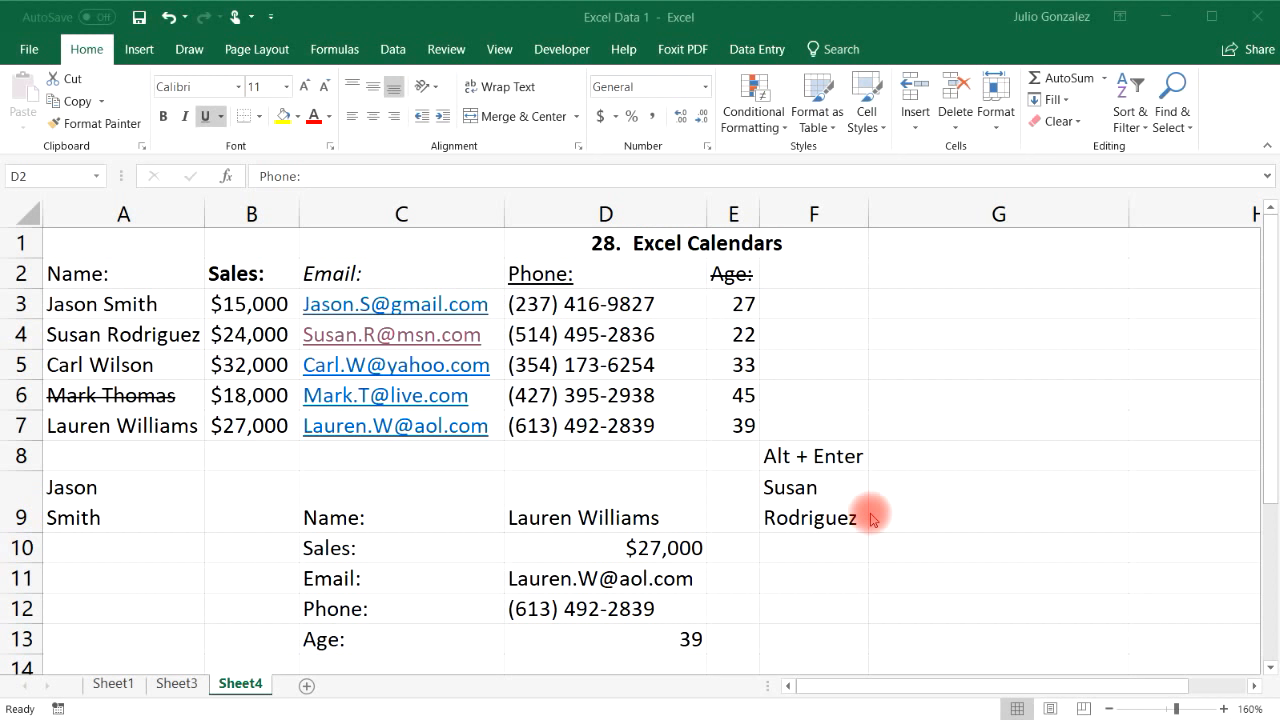
left_click(717, 244)
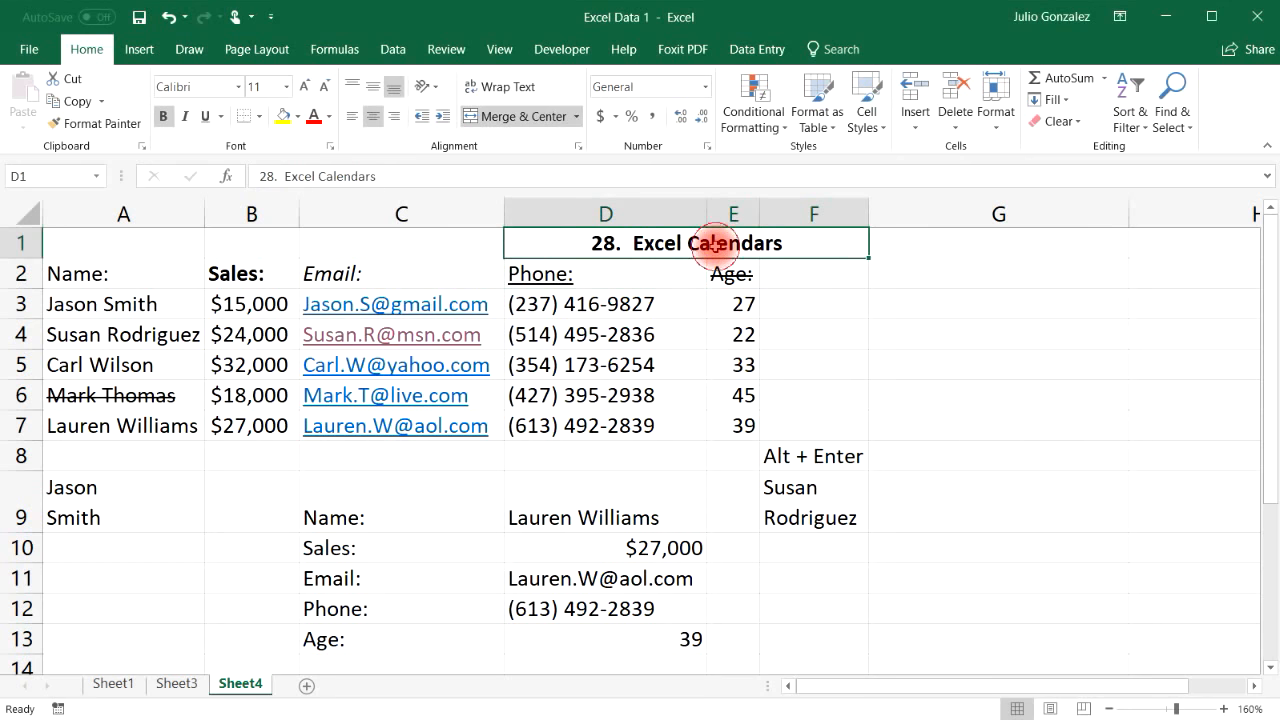
type("29.  C")
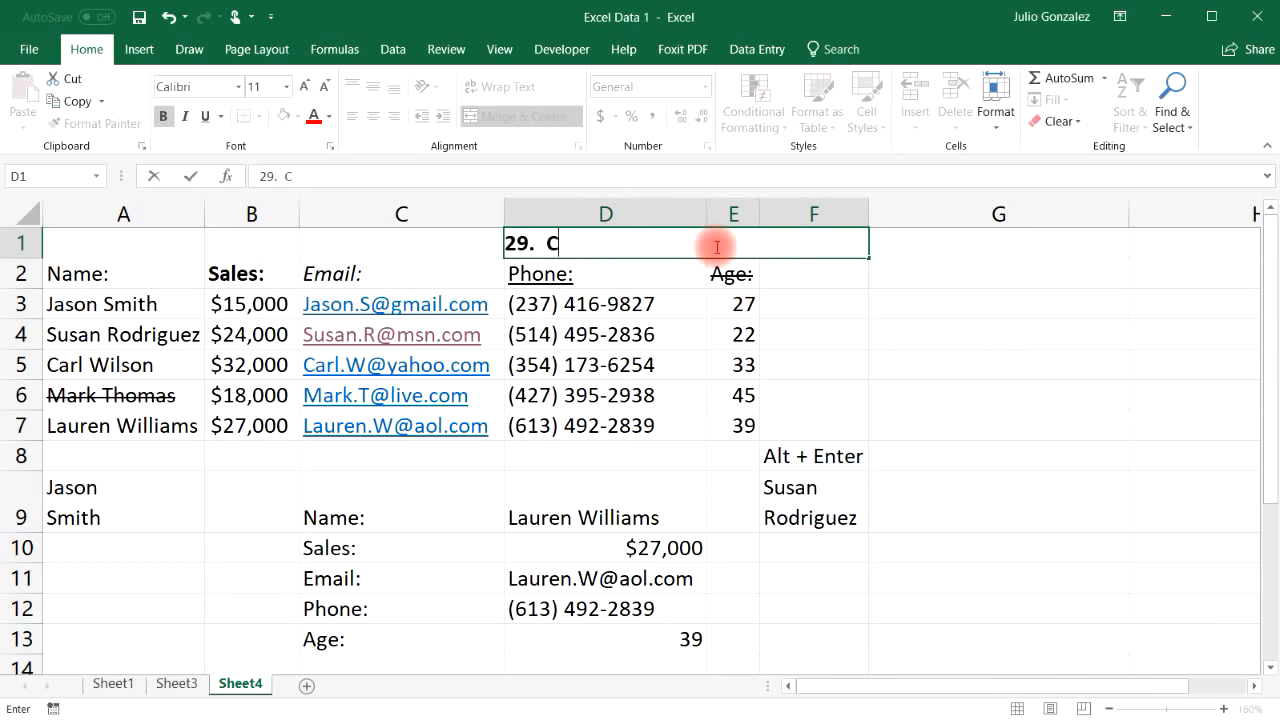
type("onditional Fo")
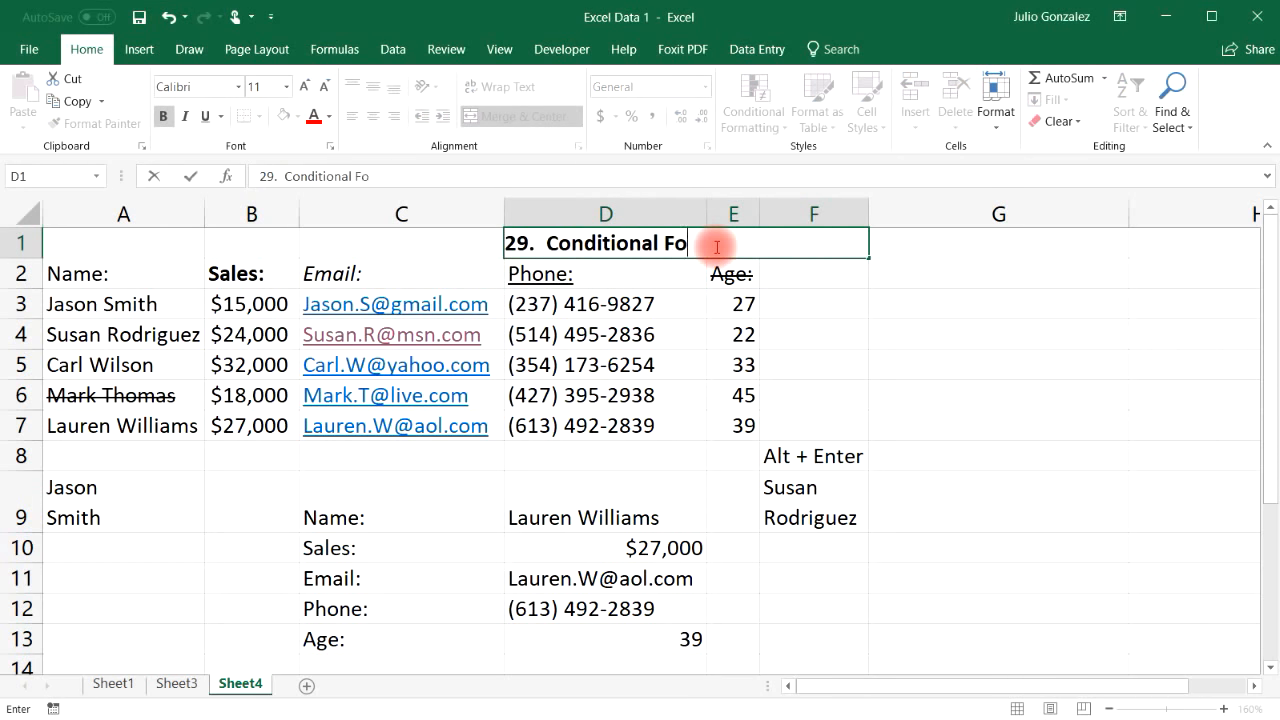
type("rmatting")
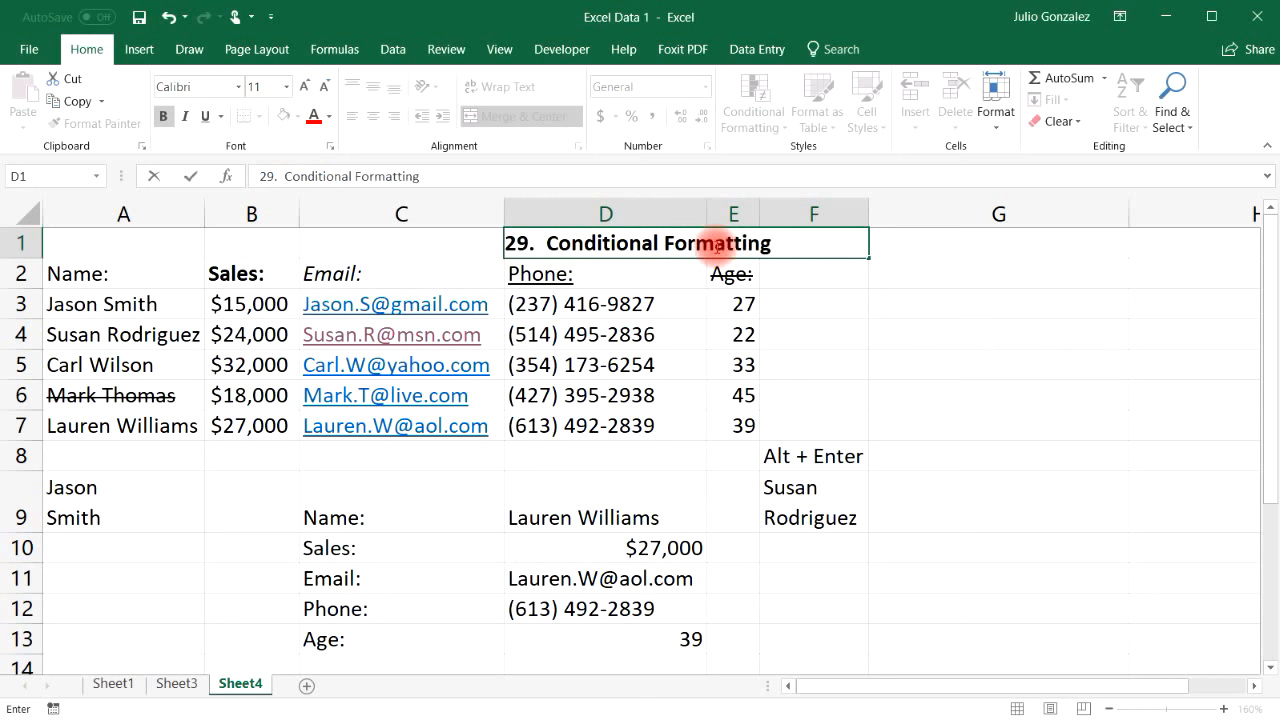
key("Return")
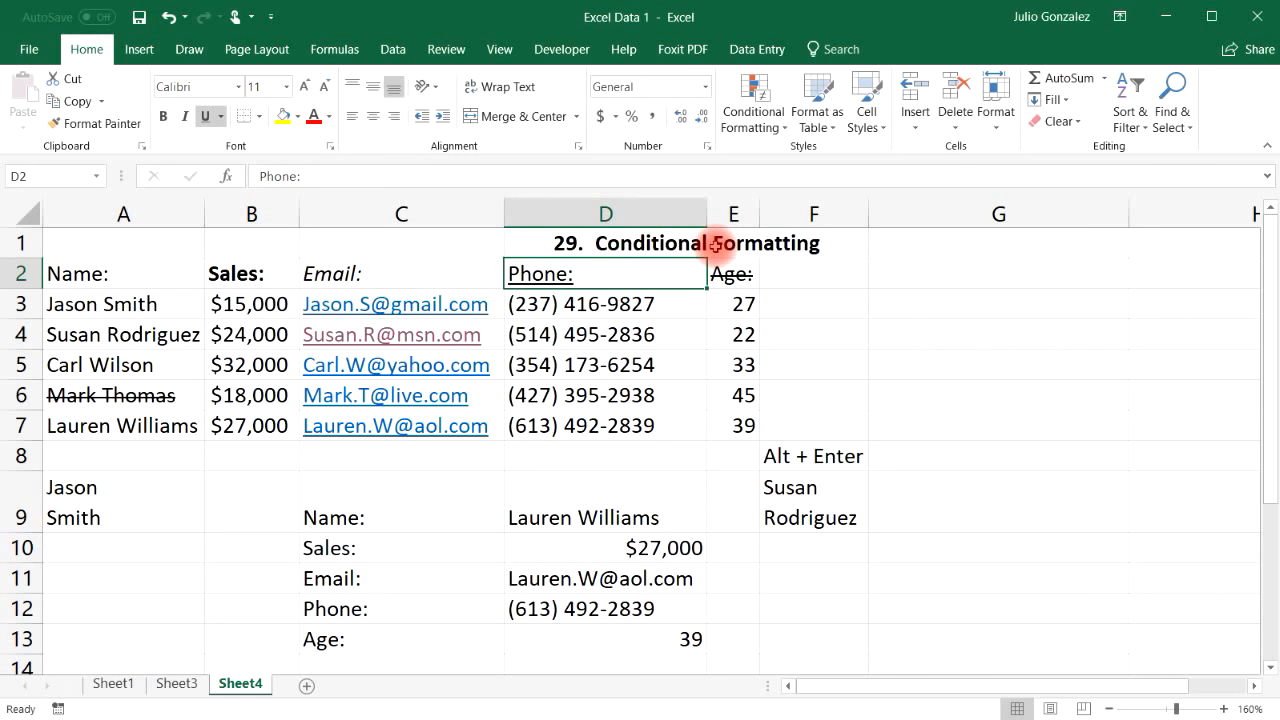
Step: Examine the Quick Analysis formatting options for the ages in E3:E7
left_click_drag(746, 303, 742, 425)
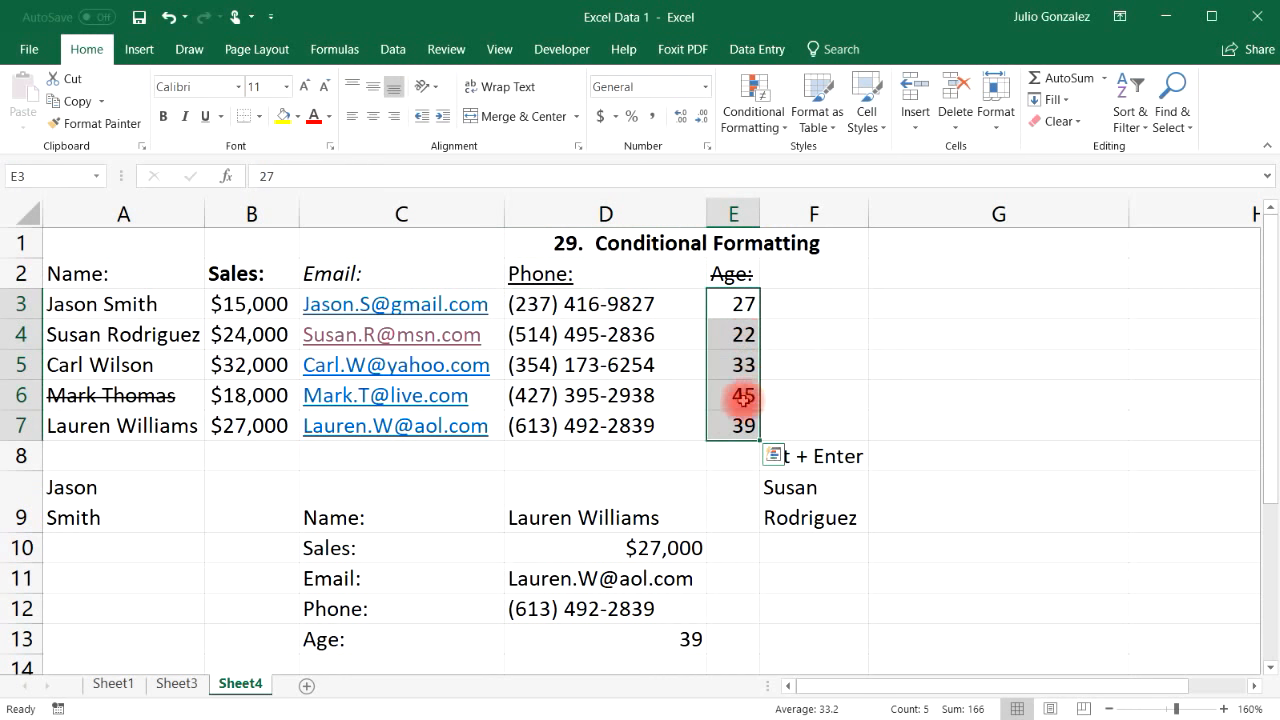
left_click(775, 457)
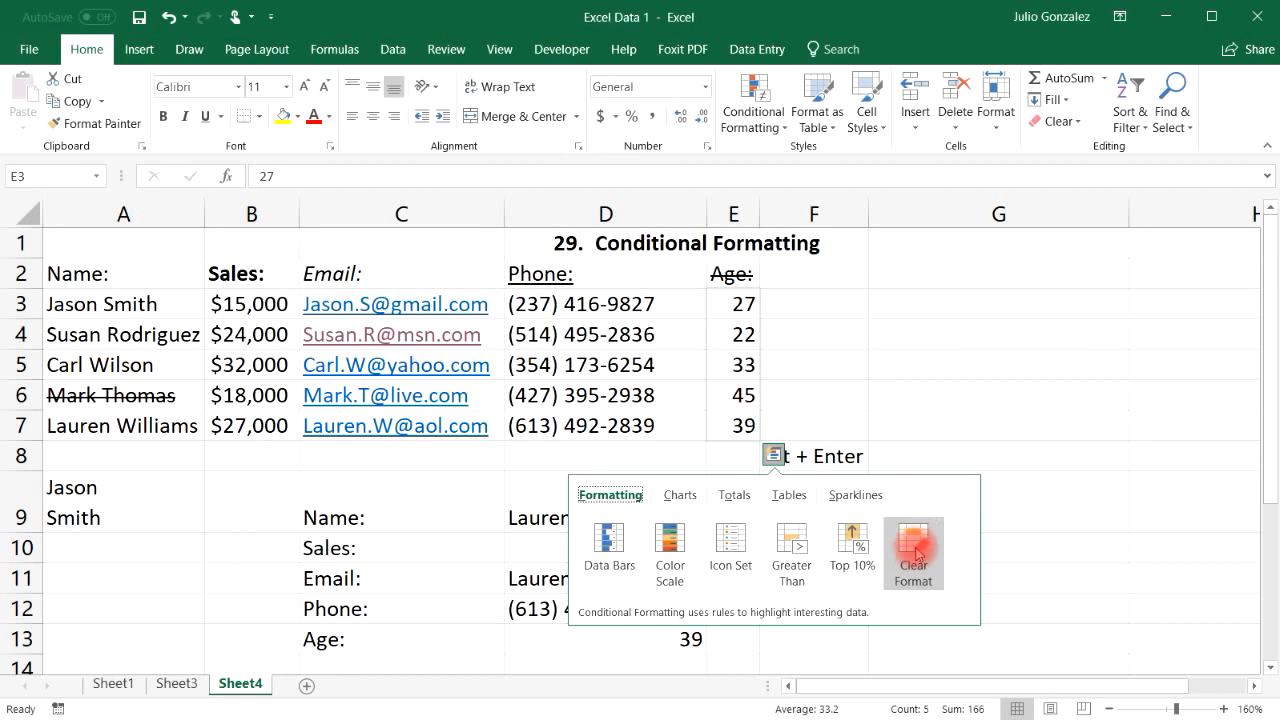
left_click(934, 434)
Step: Start a Between highlight rule for the ages in E3:E7 with limits of 30 and 40
left_click(743, 303)
left_click_drag(737, 338, 740, 426)
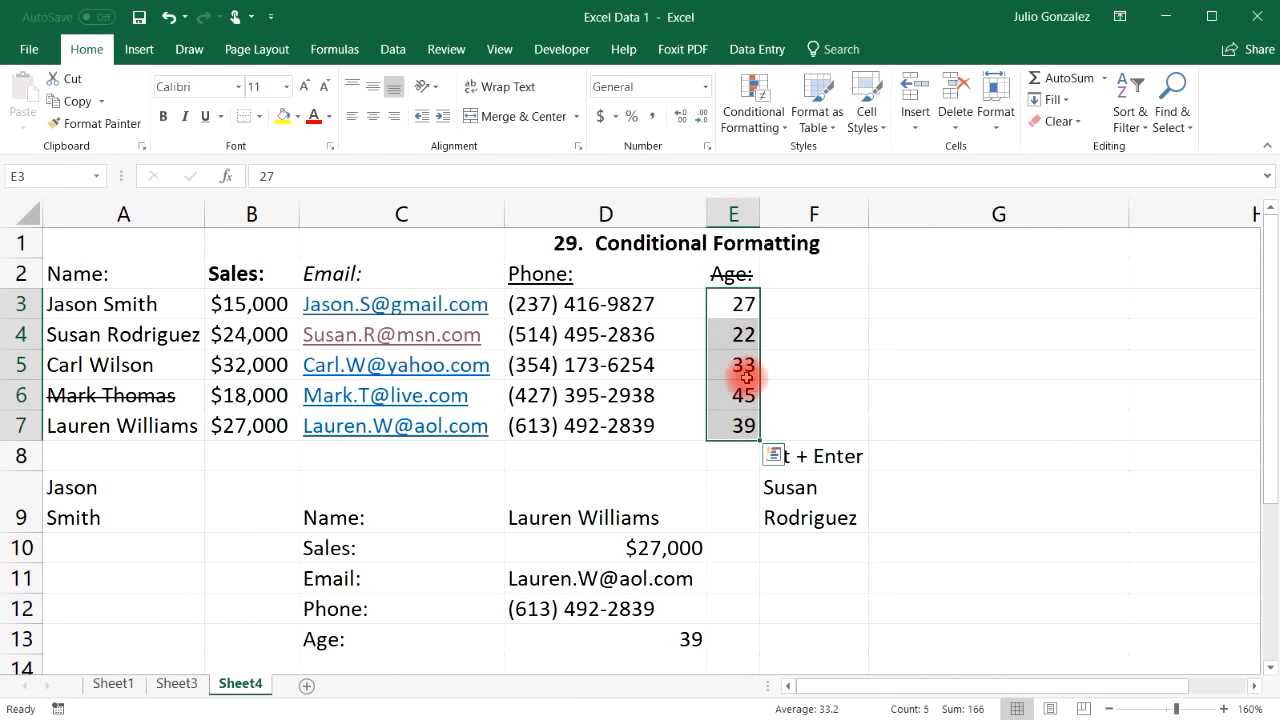
left_click(783, 128)
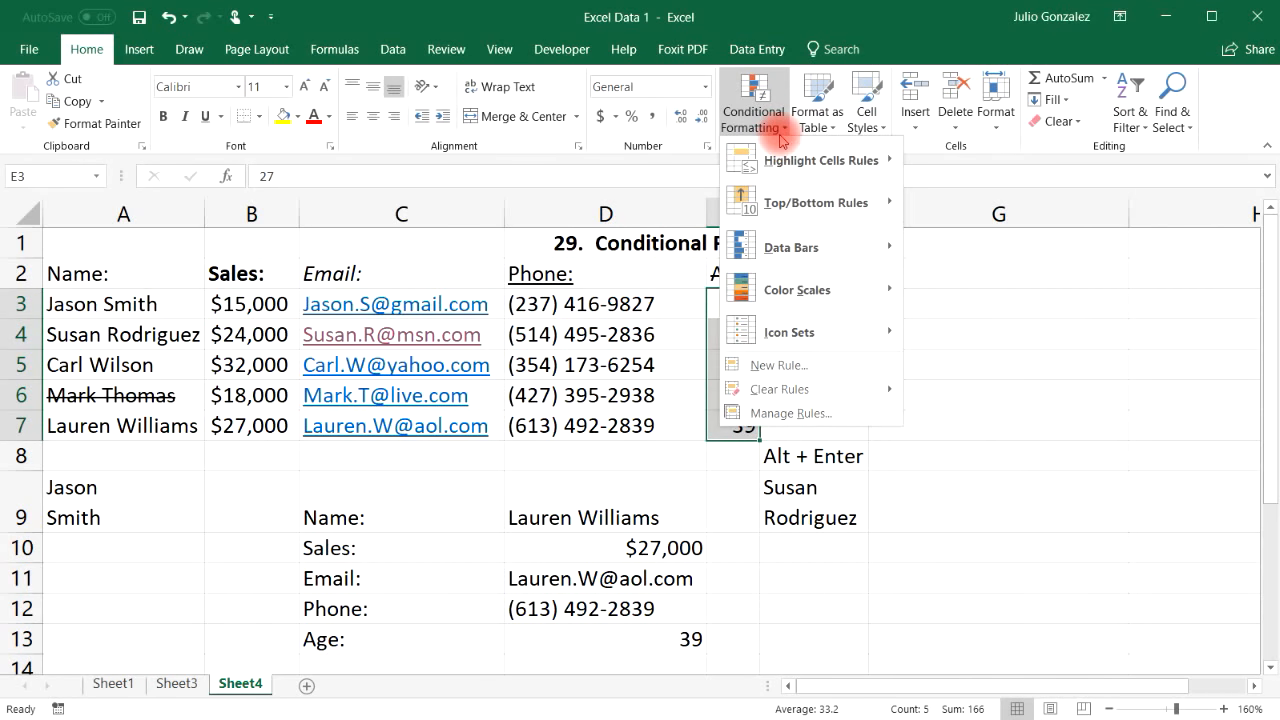
mouse_move(805, 165)
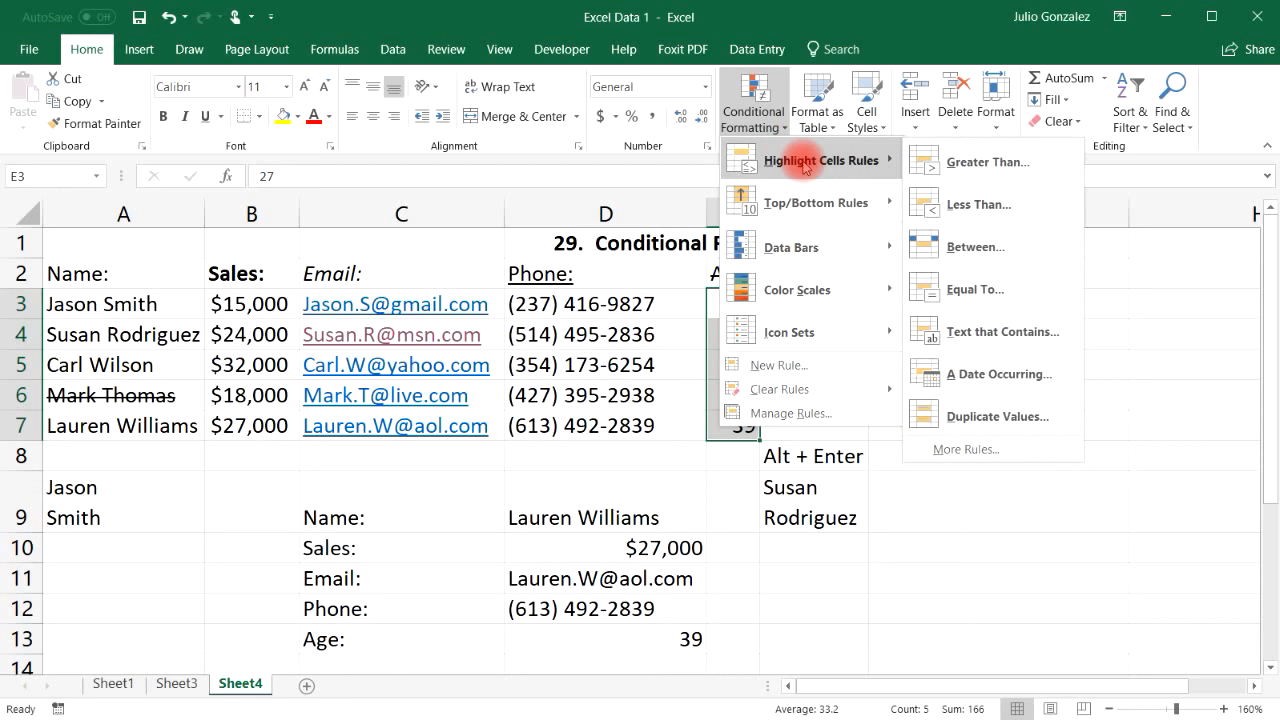
left_click(1000, 247)
left_click(689, 487)
double_click(687, 488)
left_click_drag(845, 431, 907, 479)
type("30")
double_click(848, 535)
key("BackSpace")
type("40")
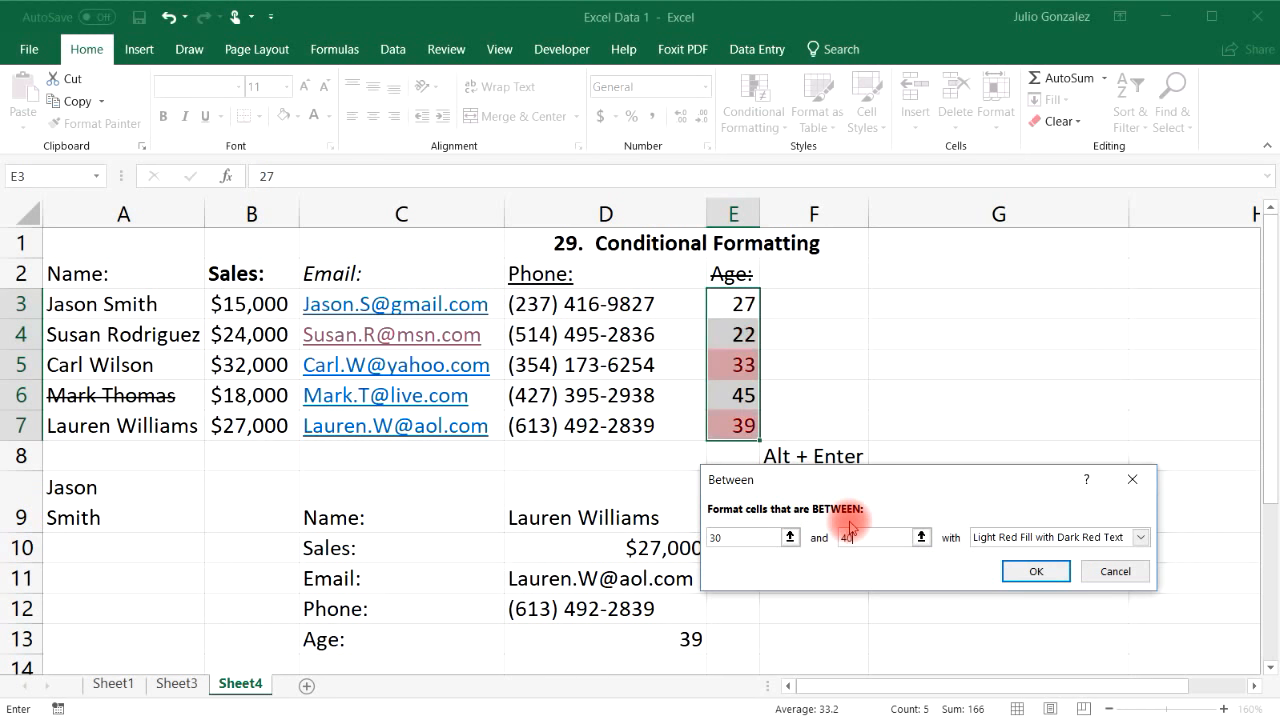
Step: Give the Between rule a custom format with black font and green fill, and apply it to the ages
left_click(1140, 537)
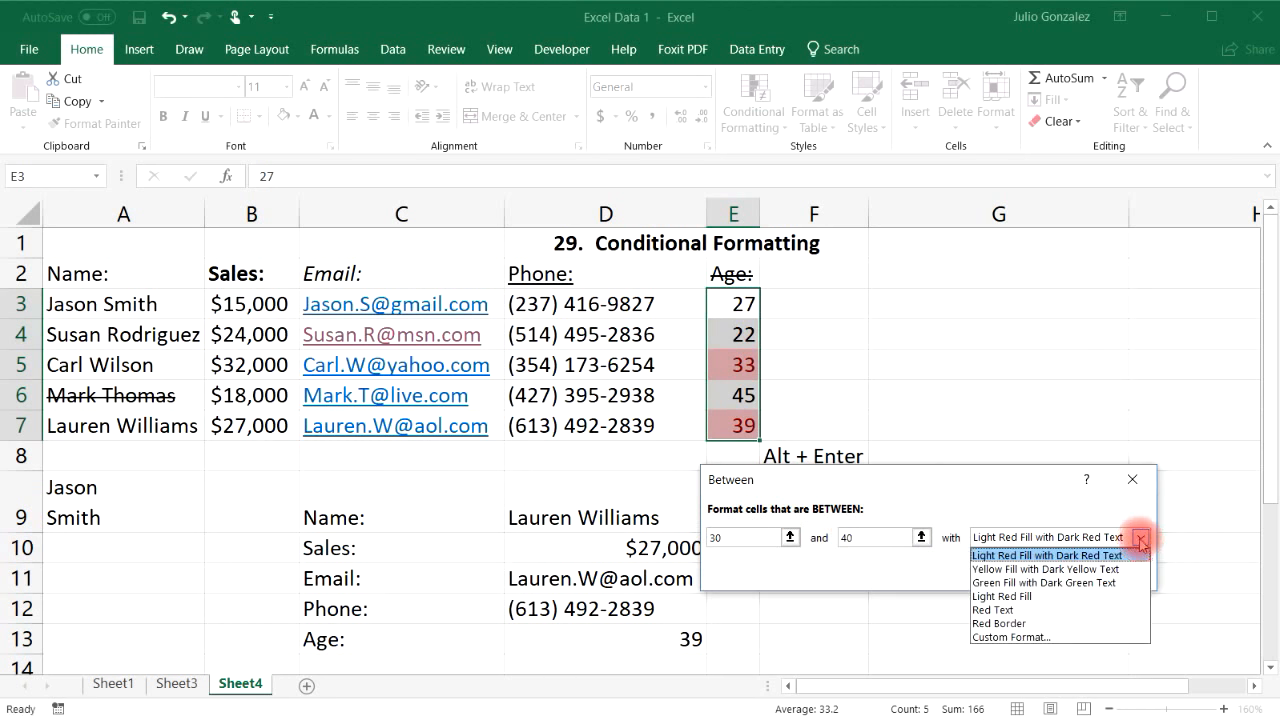
left_click(1058, 636)
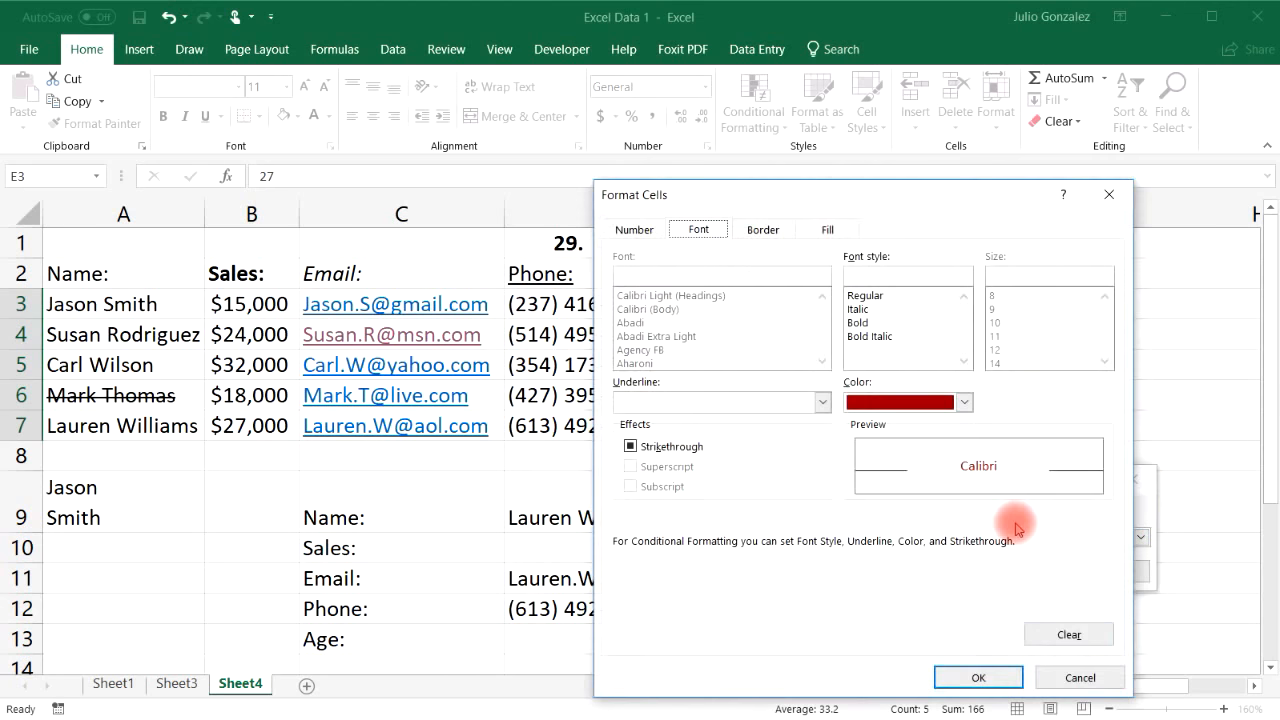
left_click(965, 403)
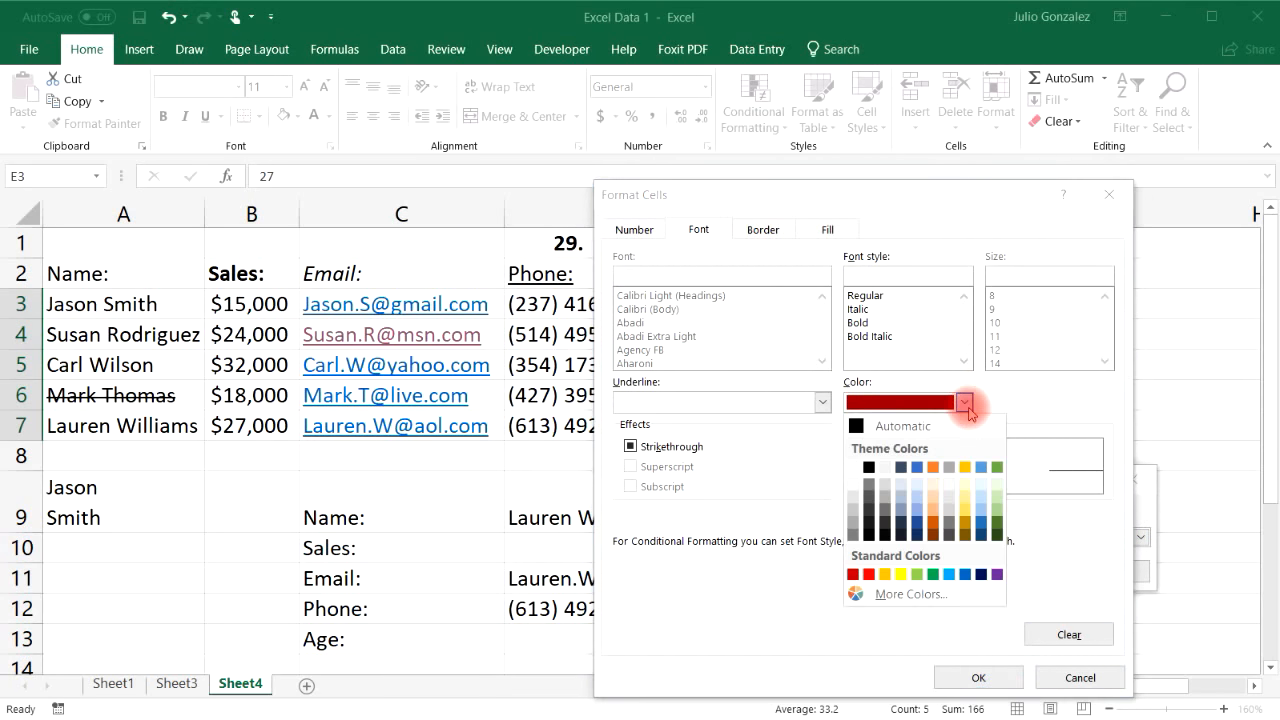
left_click(868, 467)
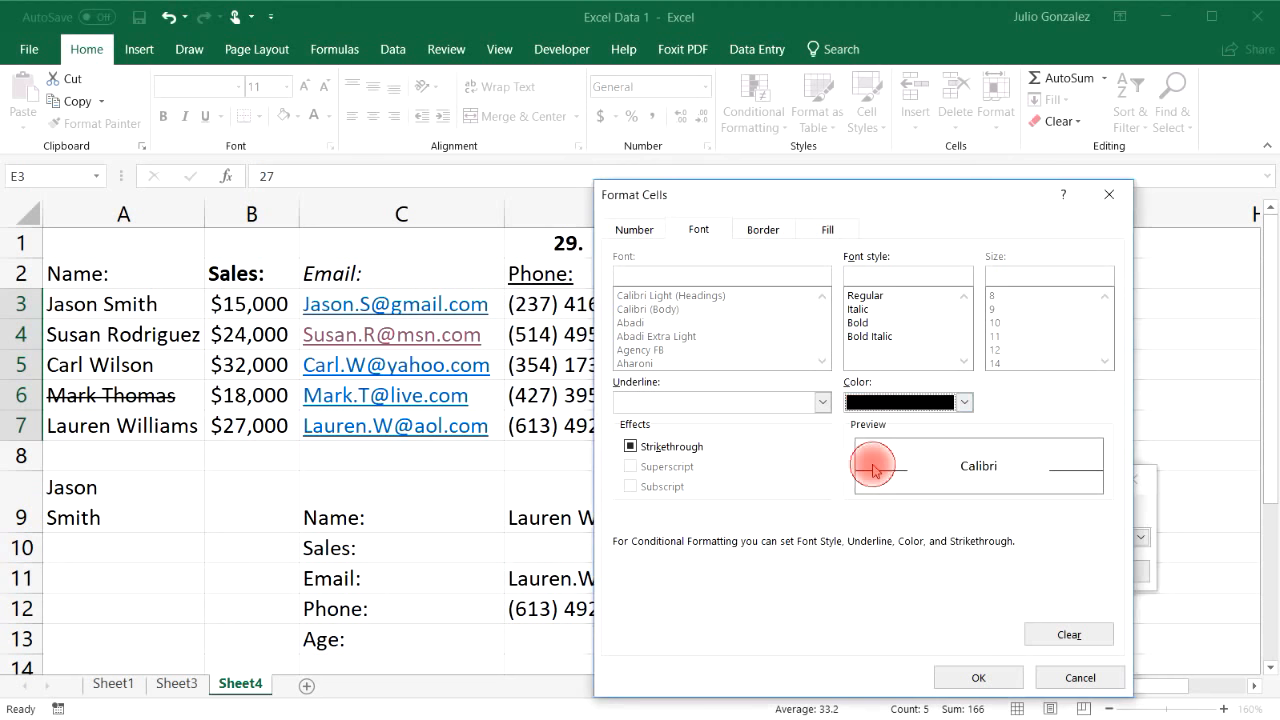
left_click(763, 229)
left_click(826, 229)
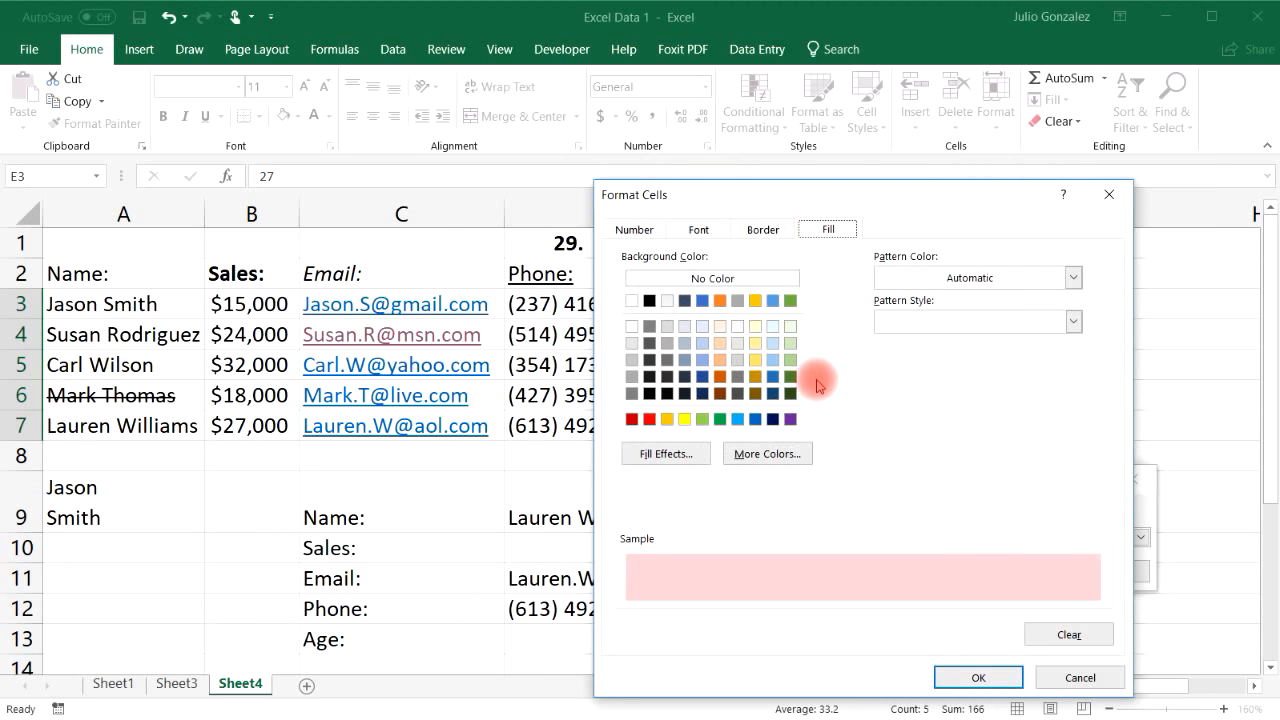
left_click(720, 419)
left_click(960, 680)
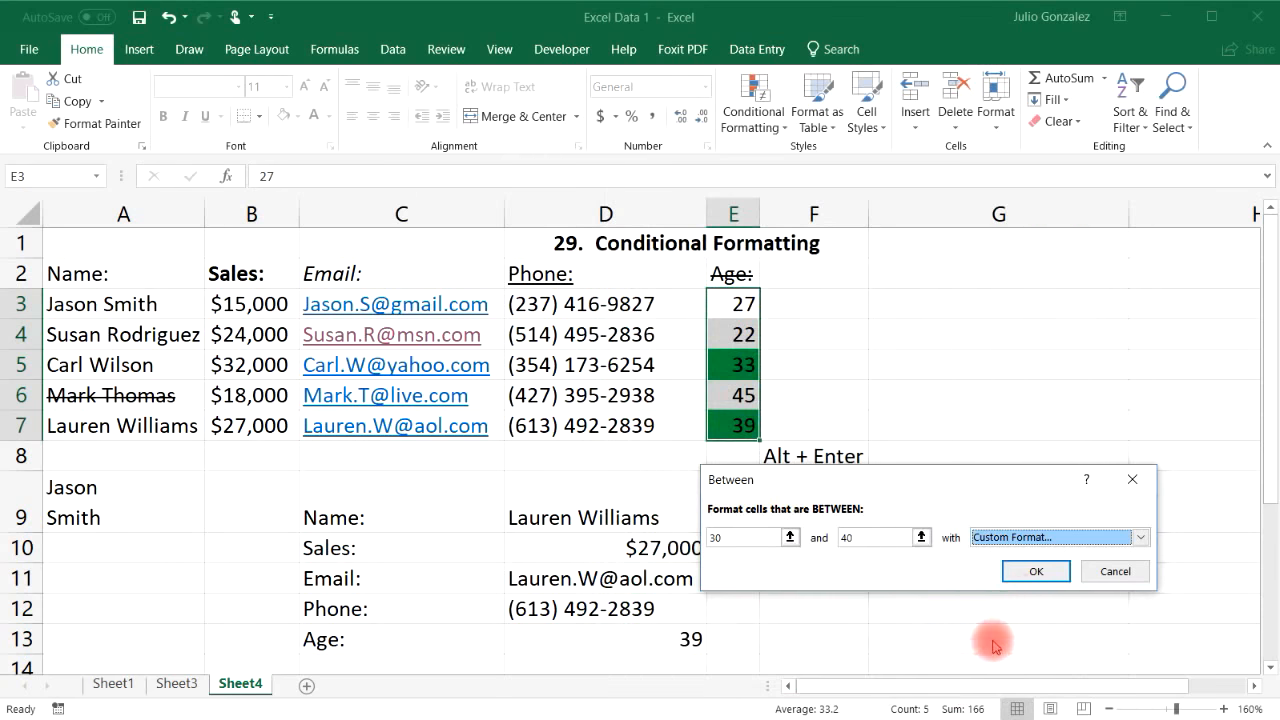
left_click(1034, 570)
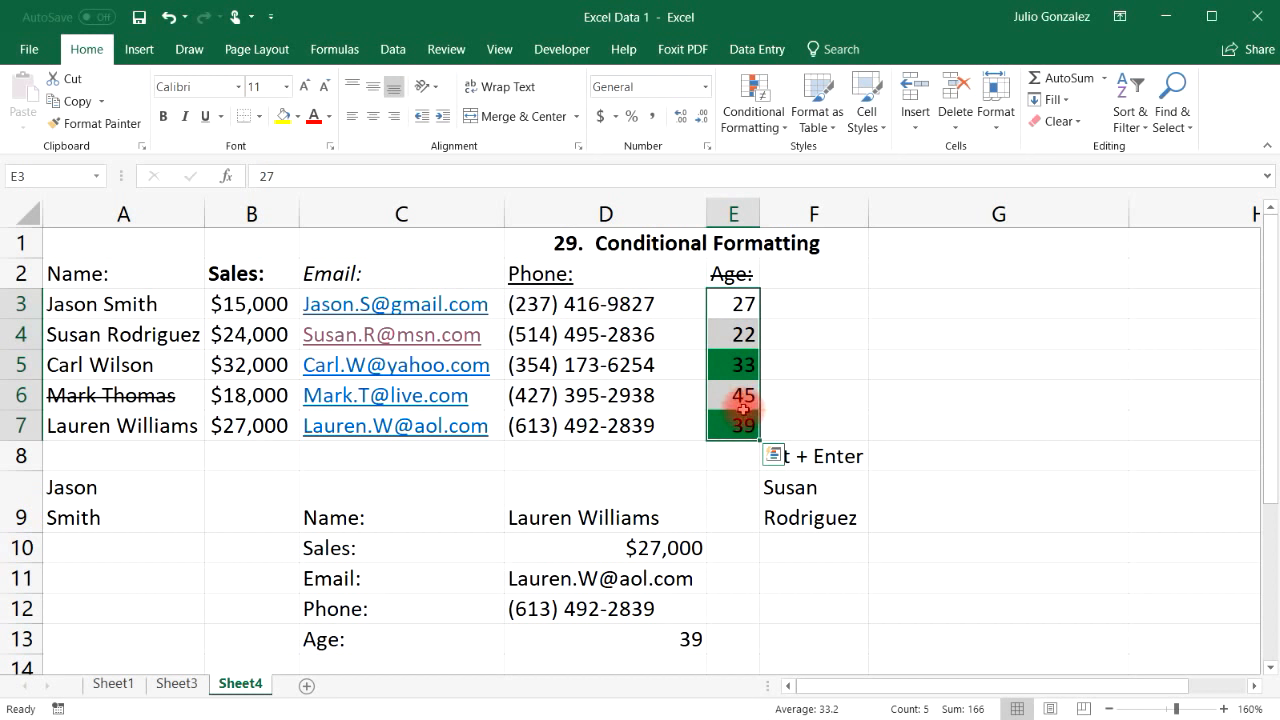
left_click(108, 309)
left_click(120, 338)
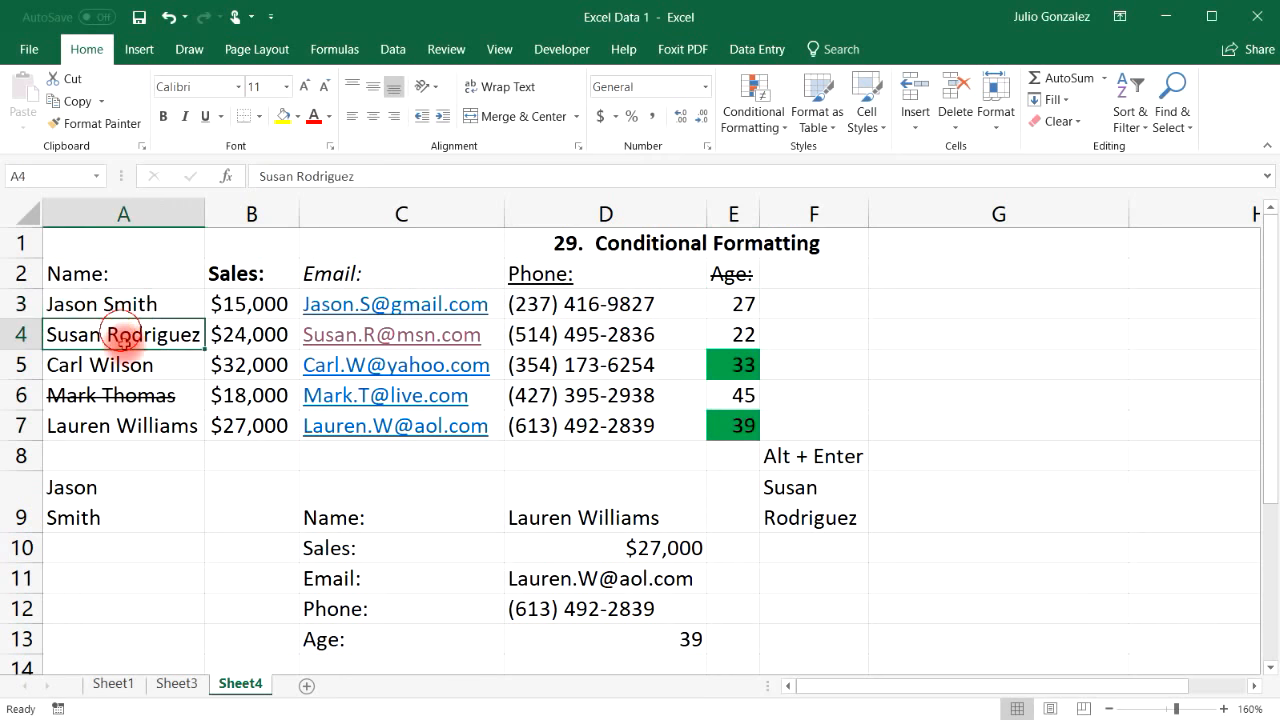
left_click(126, 364)
left_click(126, 400)
left_click_drag(290, 306, 271, 420)
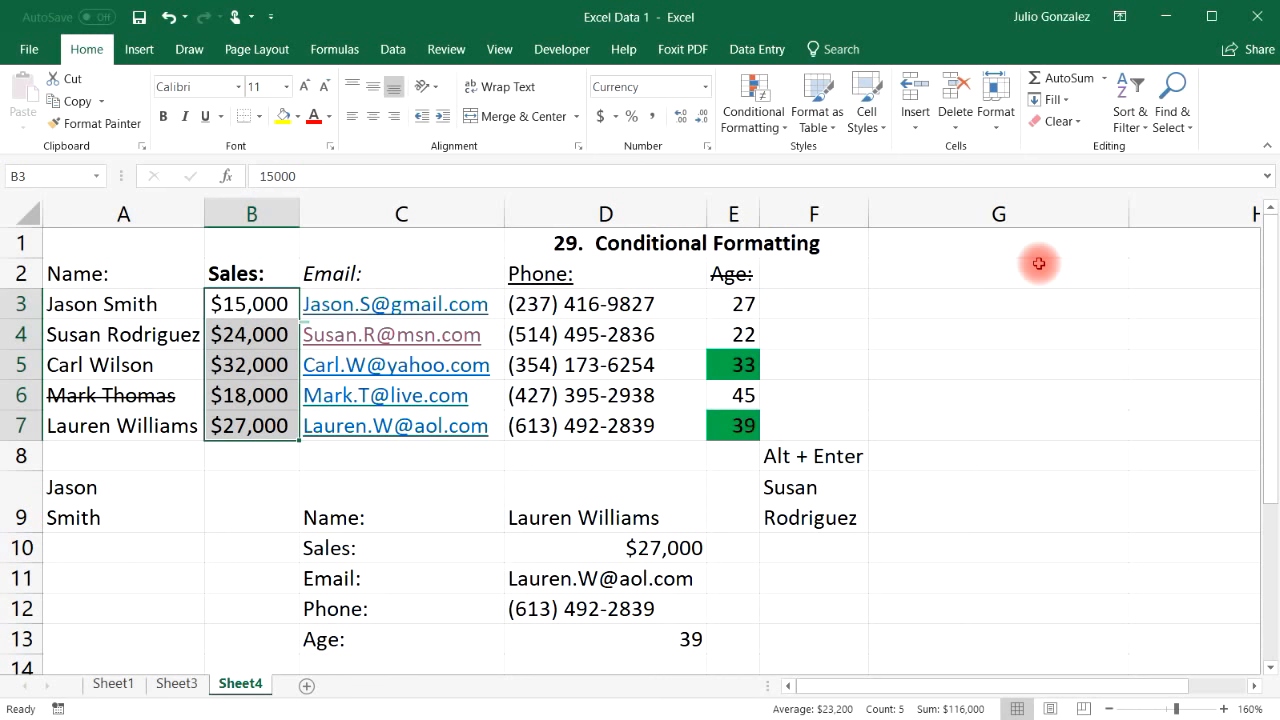
Step: Add a new blank worksheet after Sheet4
left_click(306, 687)
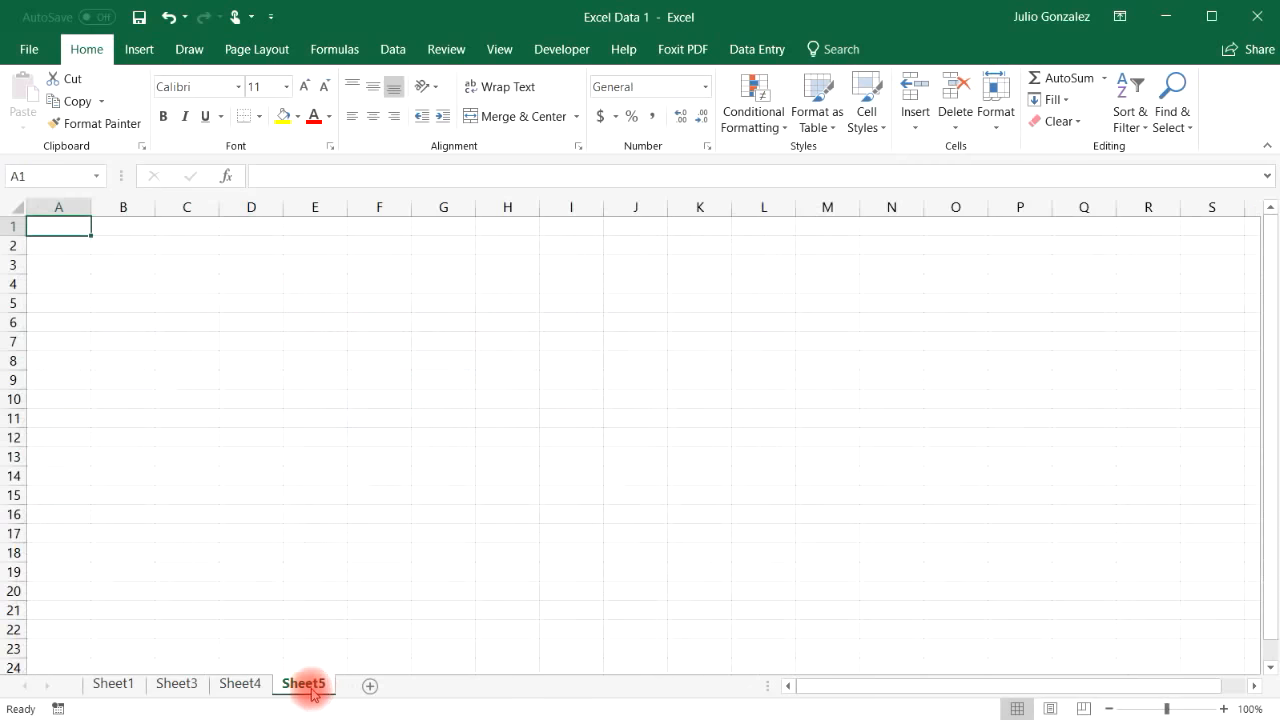
left_click(1224, 708)
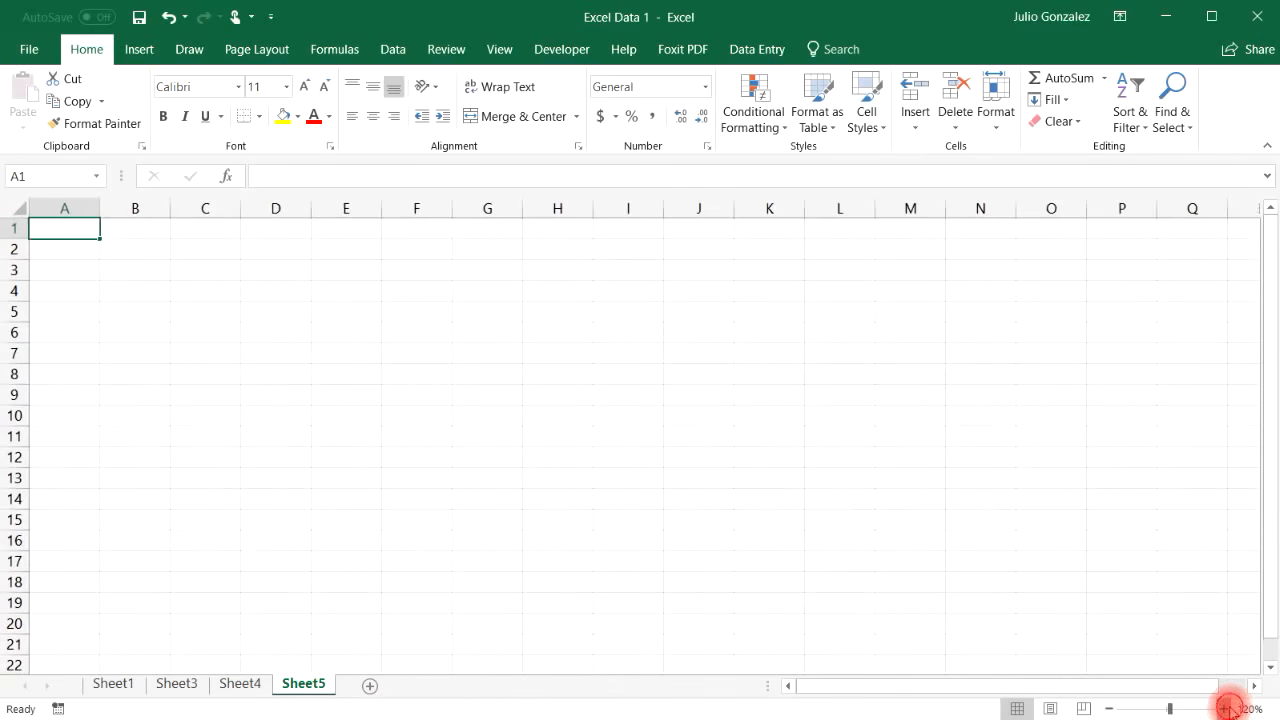
left_click(1225, 708)
left_click(1225, 708)
left_click(1225, 708)
left_click(1225, 708)
left_click(1225, 708)
left_click(1225, 708)
left_click(1225, 708)
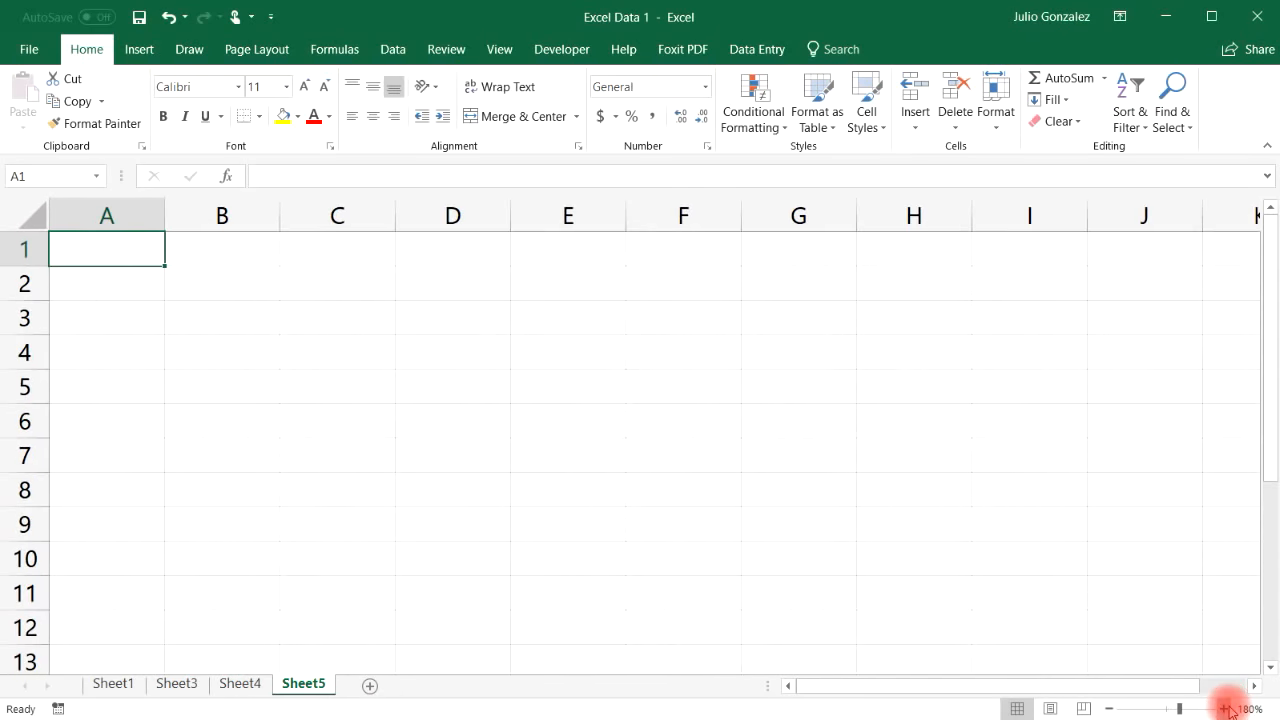
left_click_drag(580, 257, 829, 265)
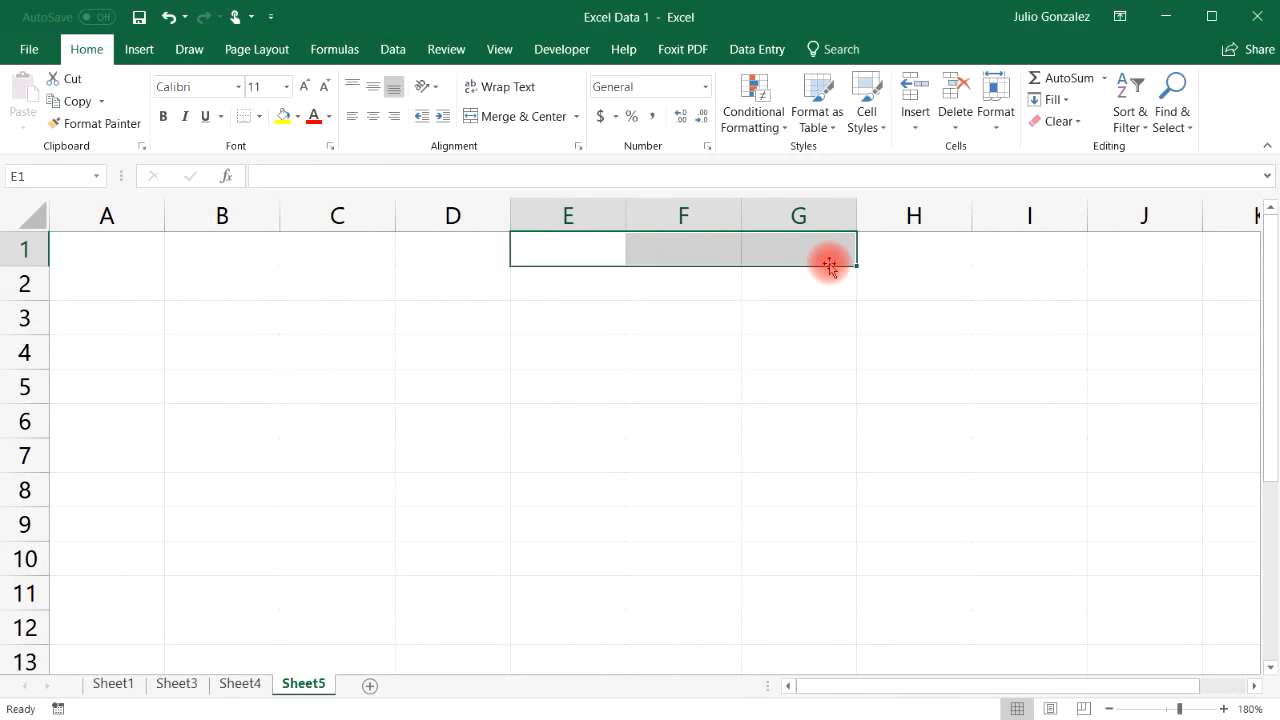
type("30.  E")
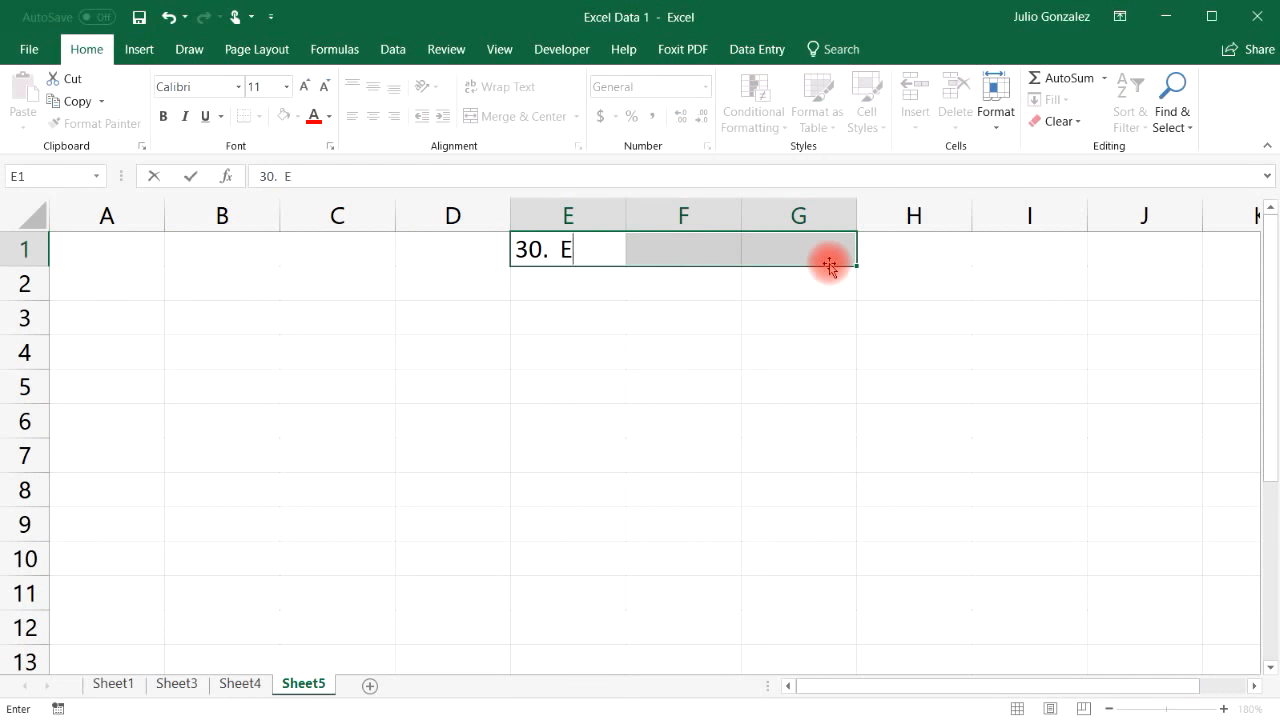
key("BackSpace")
key("BackSpace")
key("BackSpace")
key("BackSpace")
key("BackSpace")
key("BackSpace")
left_click(606, 300)
Step: Merge and center cells E1:G1 and enter the heading "30. Excel Graphs"
left_click_drag(574, 249, 790, 262)
left_click(568, 116)
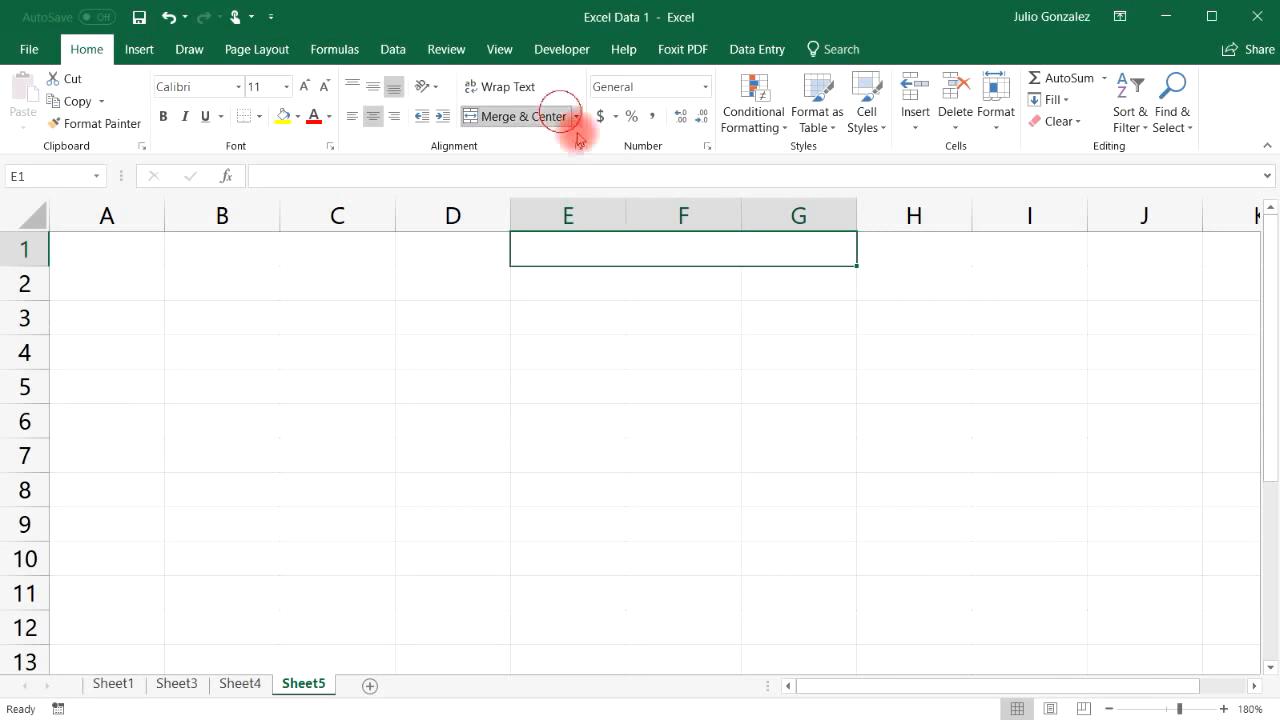
type("30.  ")
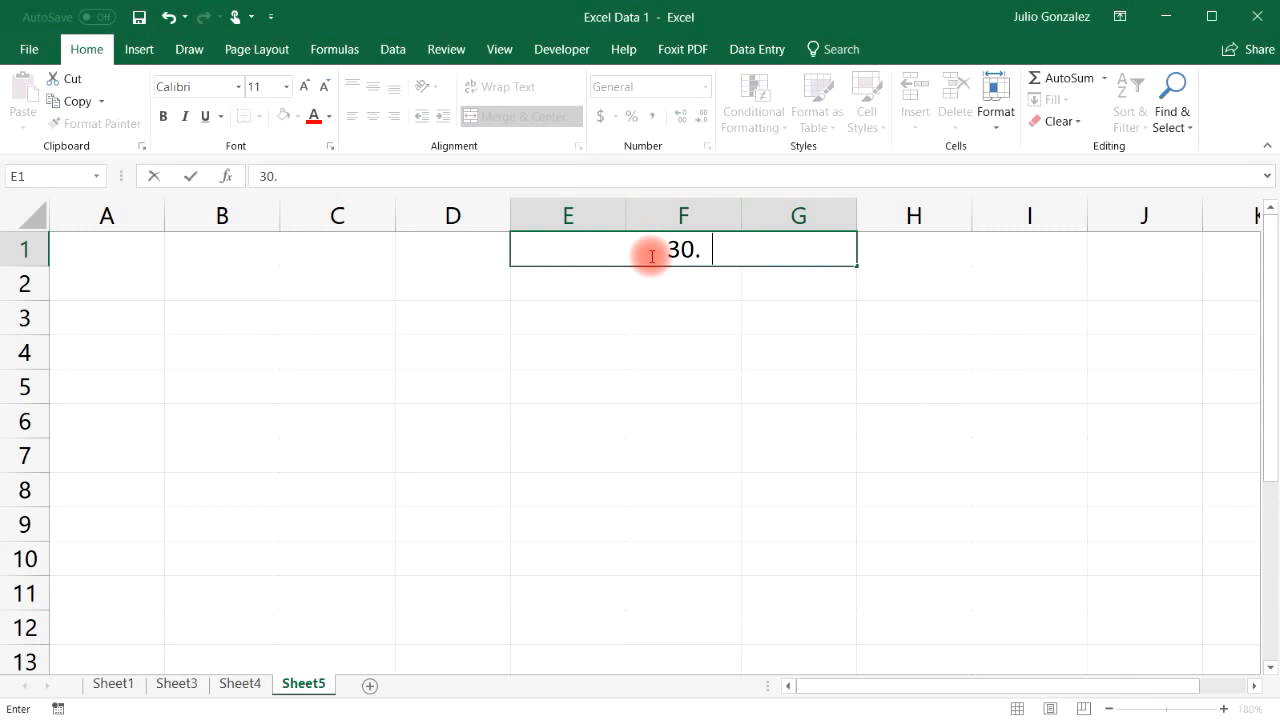
type("Excel Graphs")
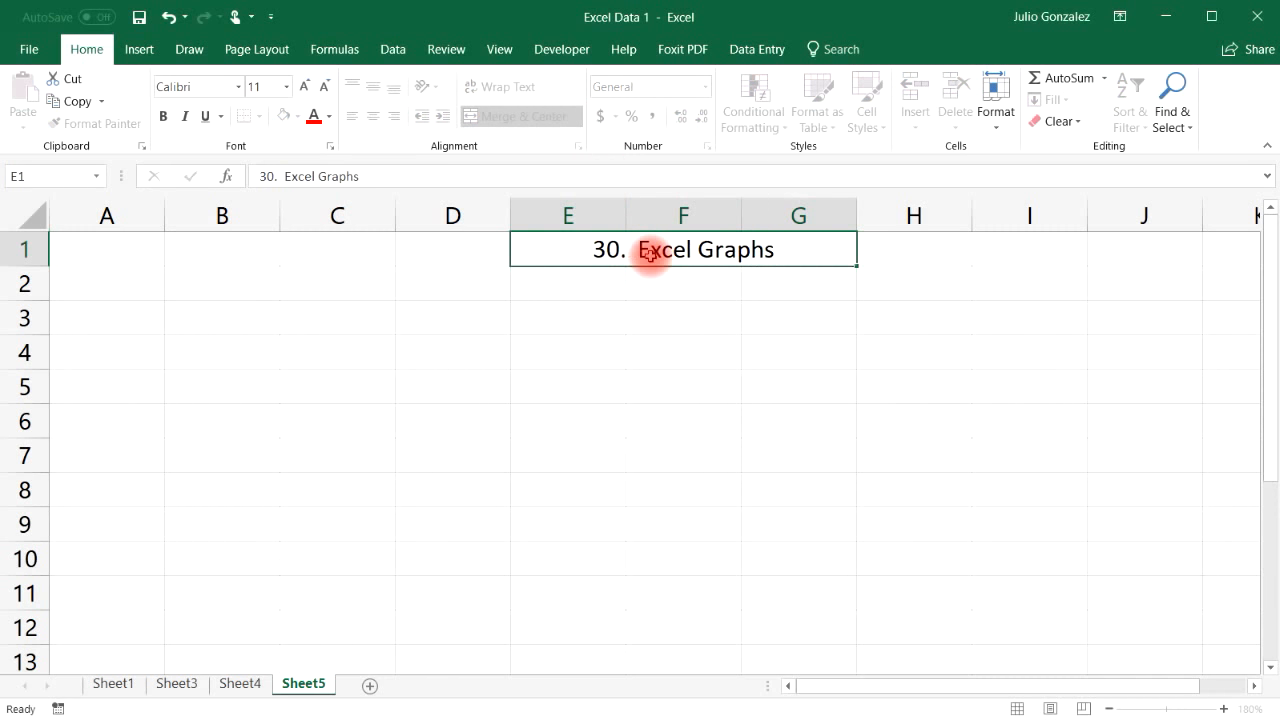
key("Return")
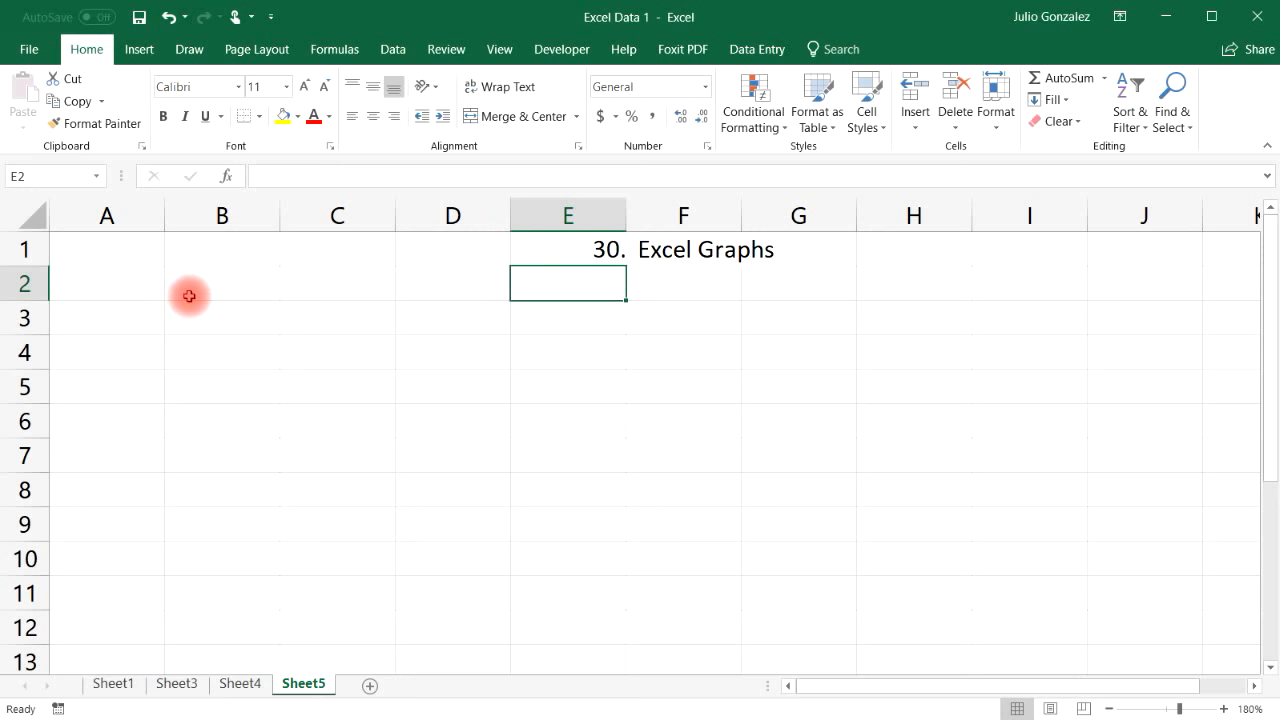
Step: Enter the column headers X in B2 and Y in C2
left_click(219, 284)
type("X")
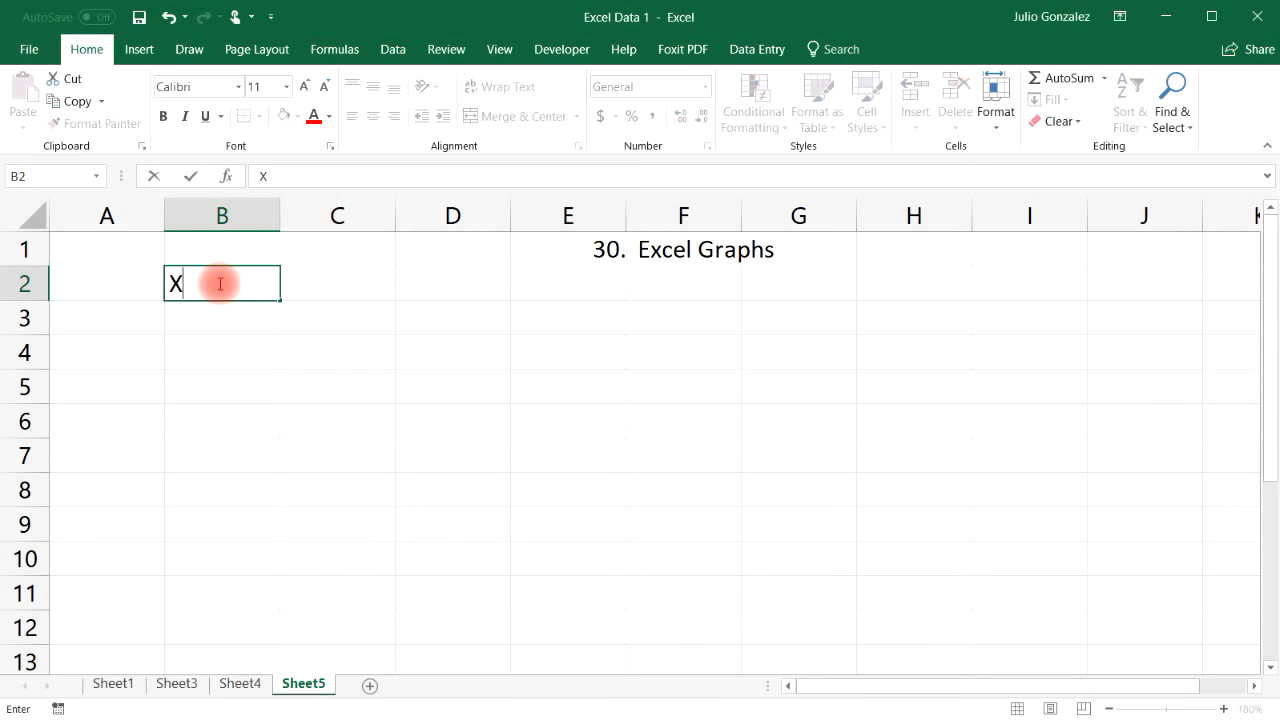
key("Right")
type("Y")
key("Return")
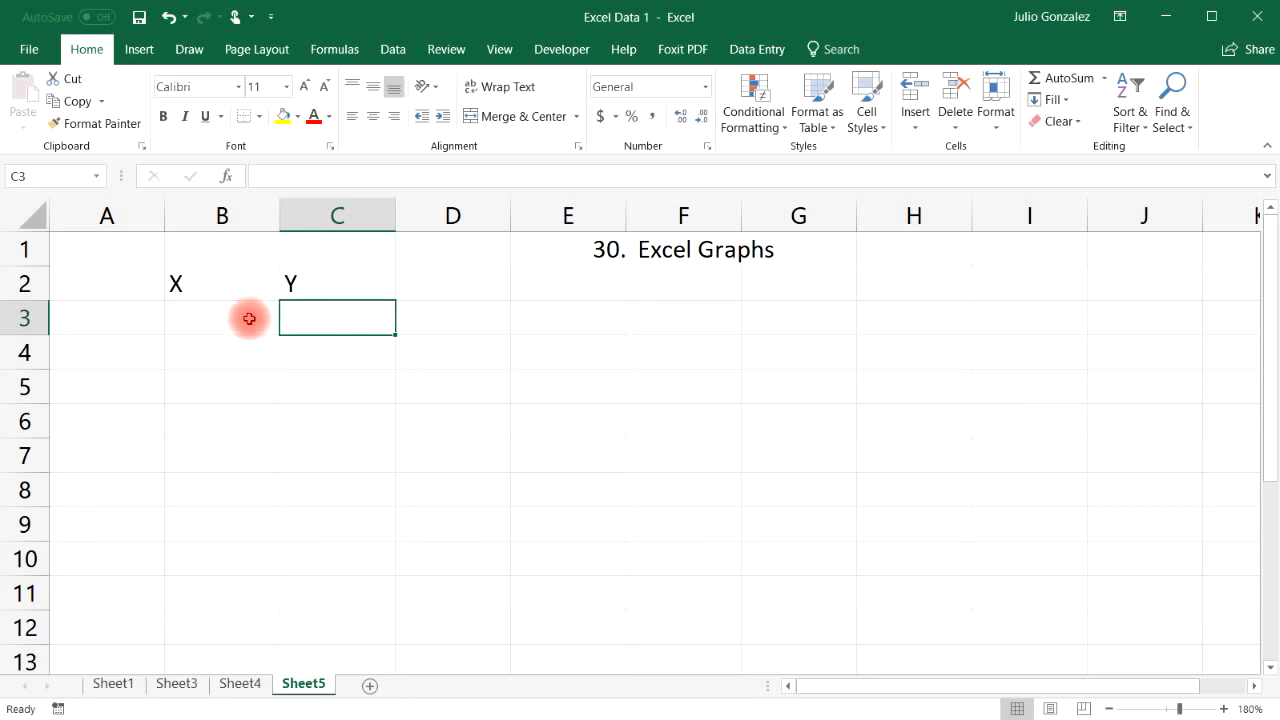
left_click(238, 326)
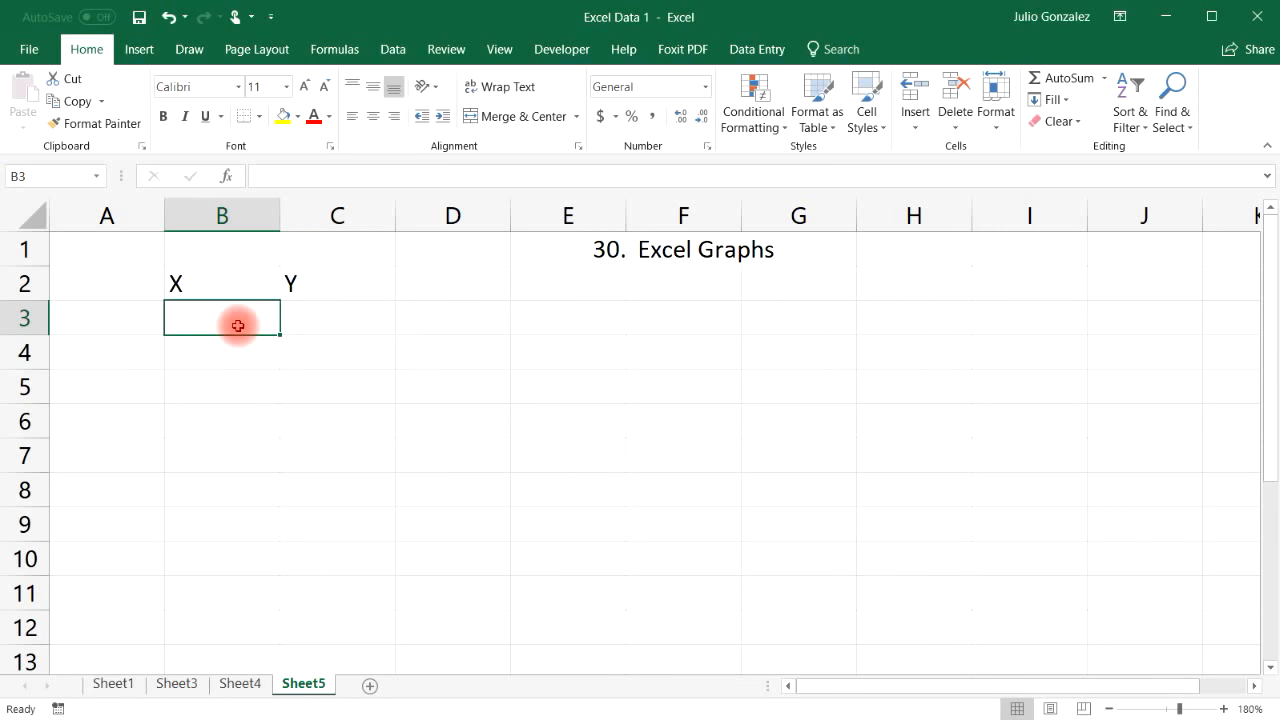
type("4")
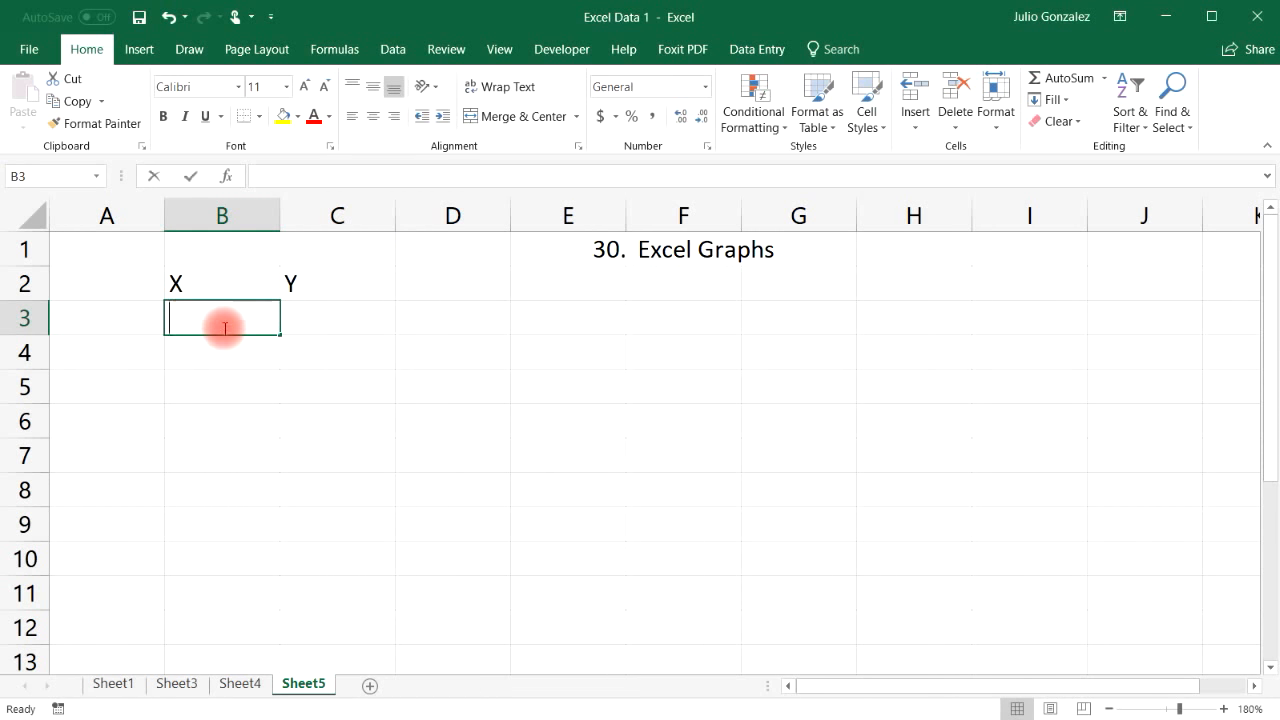
key("BackSpace")
type("1")
key("Tab")
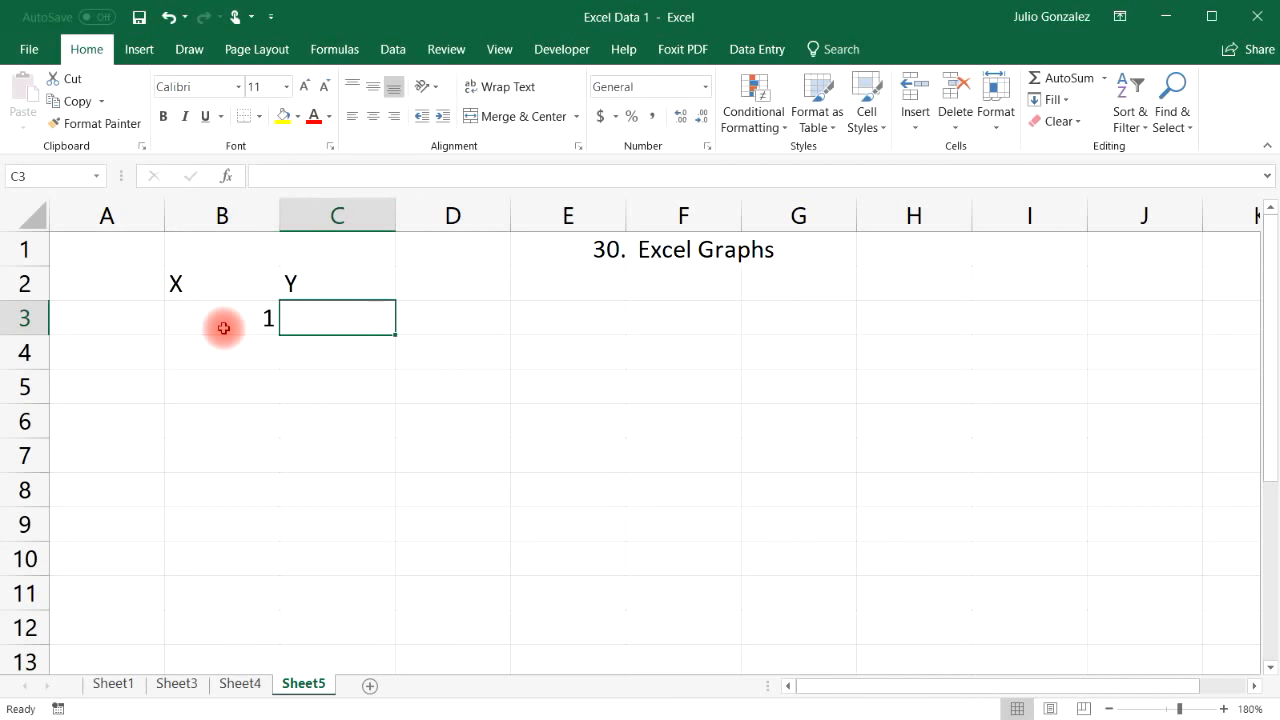
Step: Enter the X and Y pairs 0.20 and 4, then 0.60 and 12, in B3:C4
left_click(223, 328)
type("0.20")
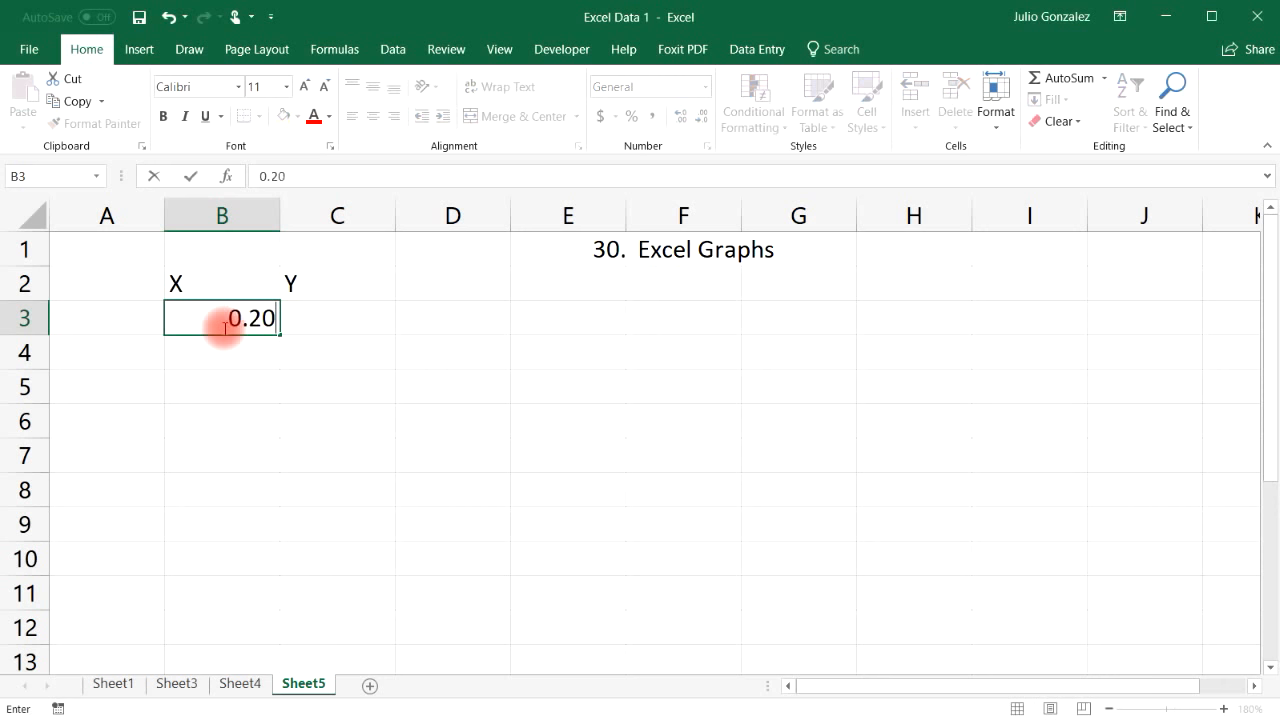
key("Tab")
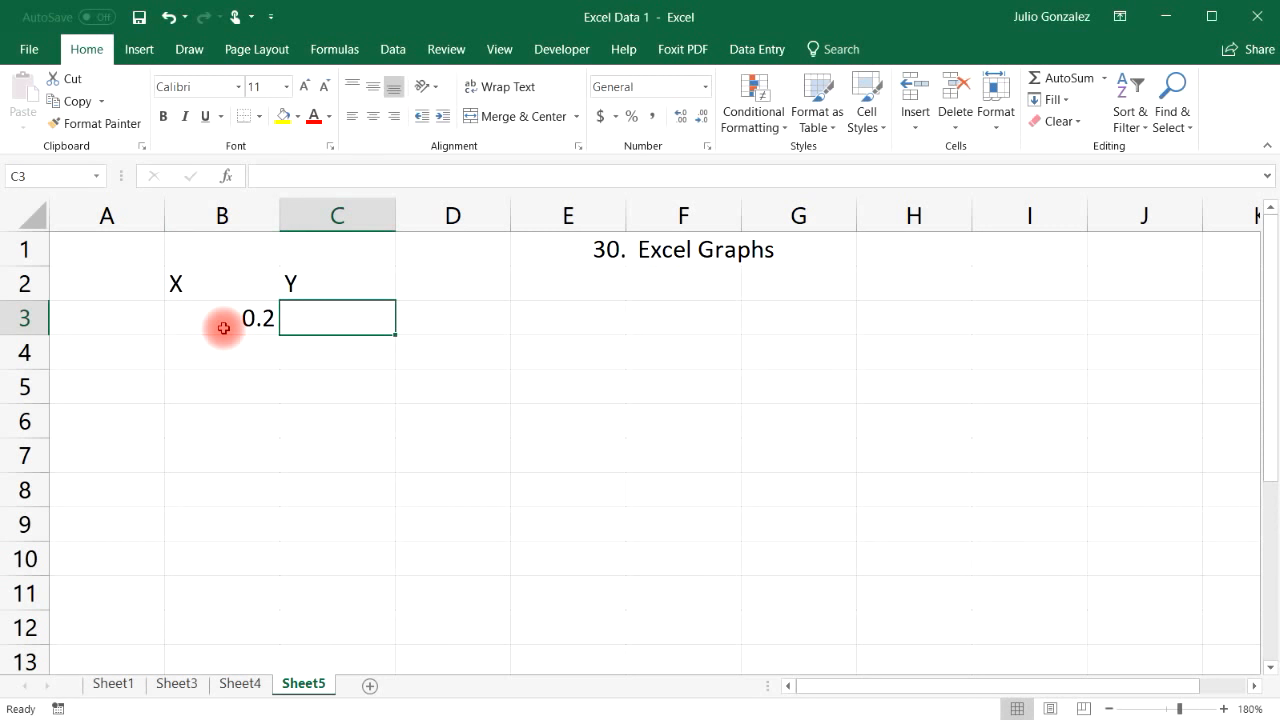
type("4")
key("Down")
key("Left")
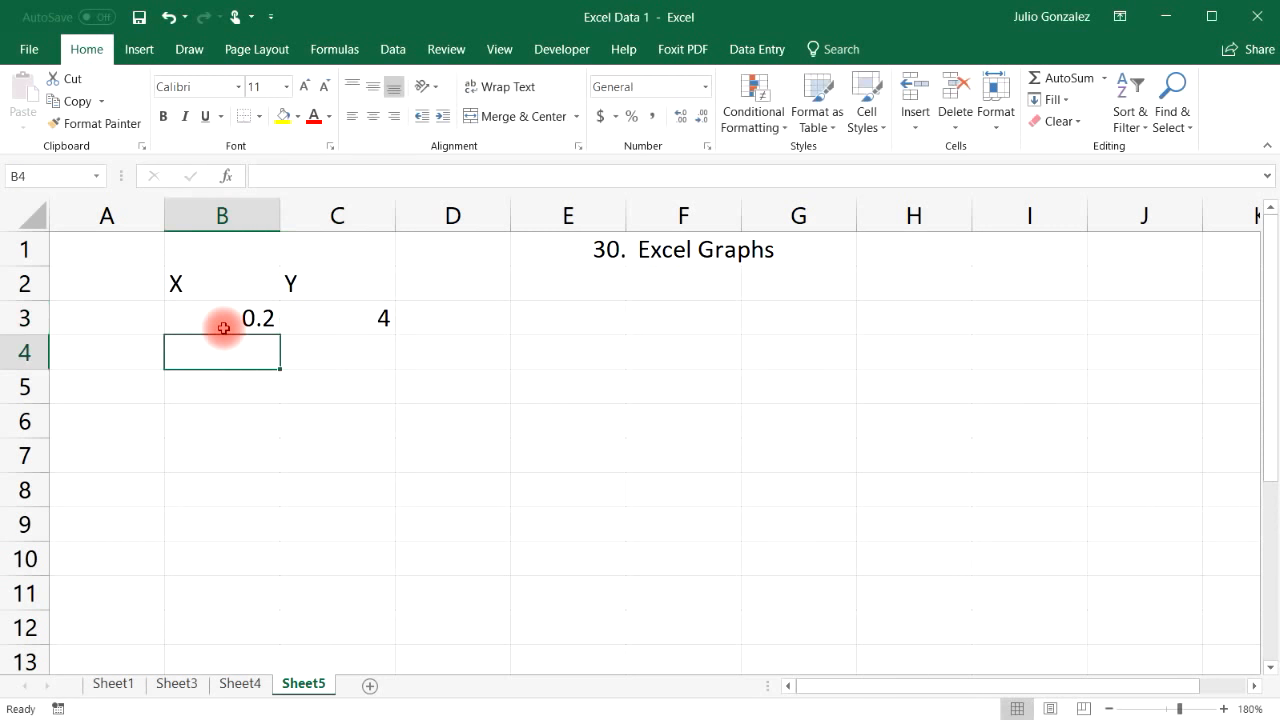
type("0.60")
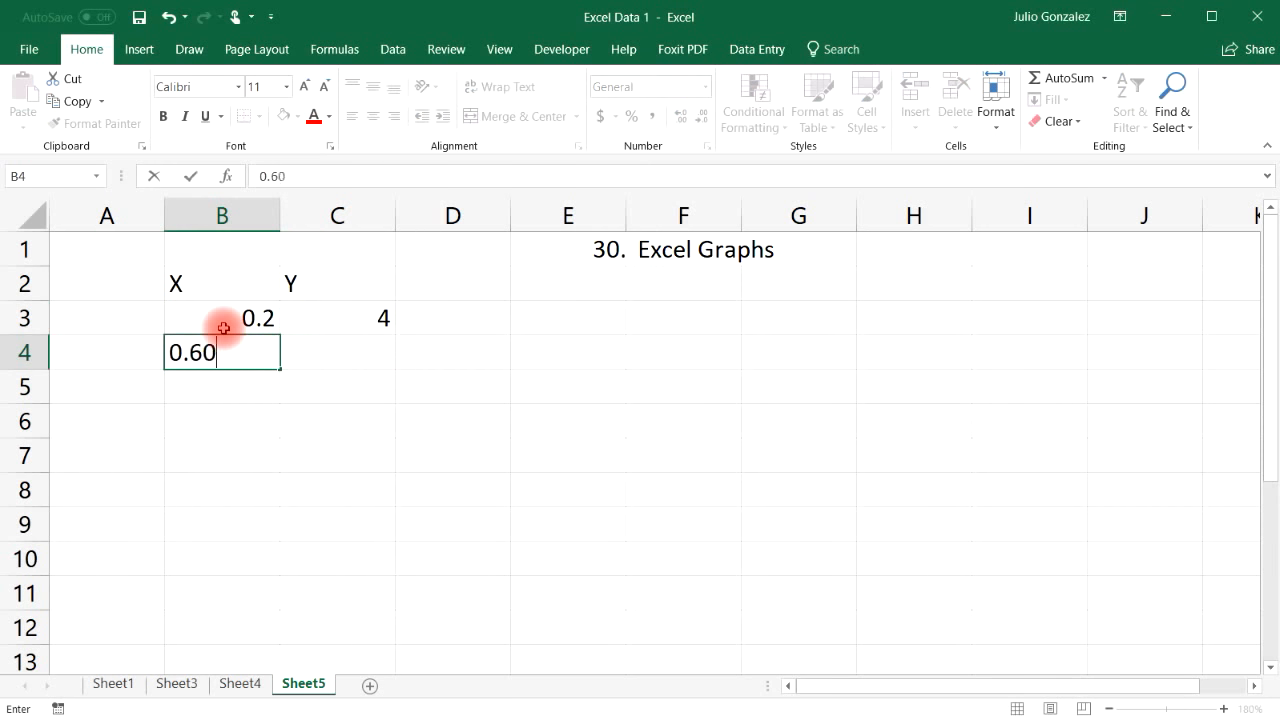
key("Tab")
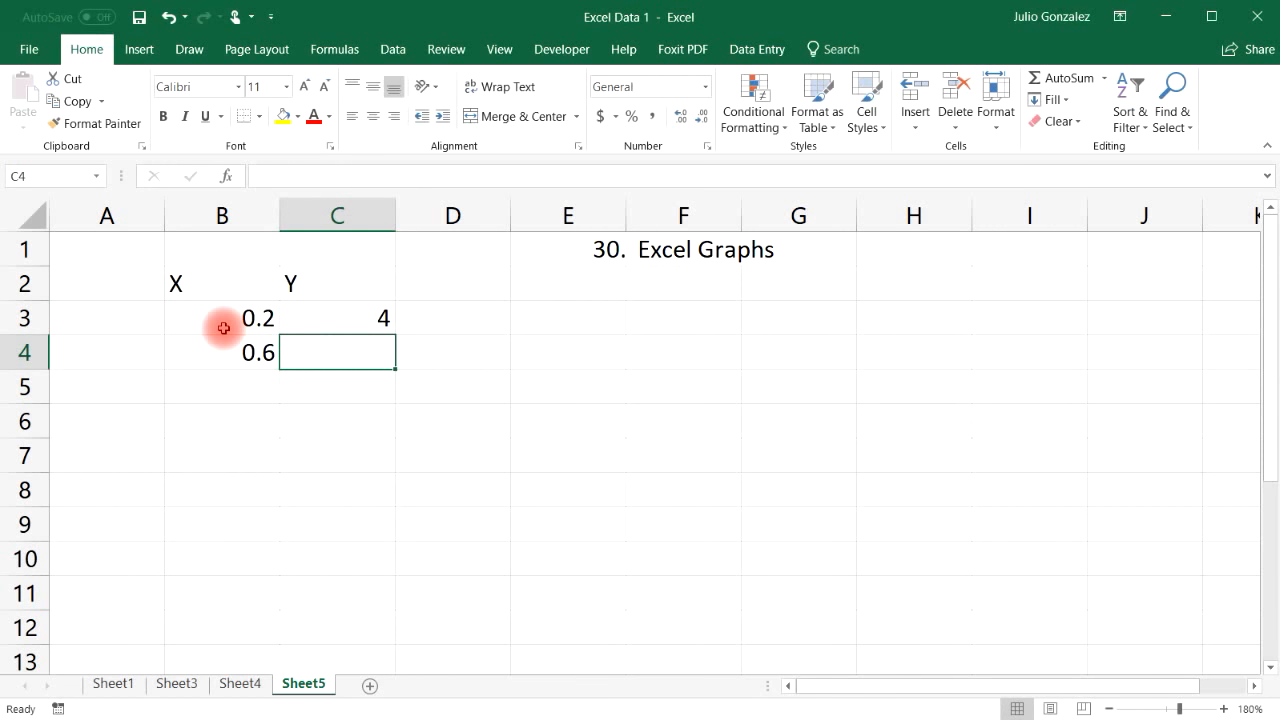
type("12")
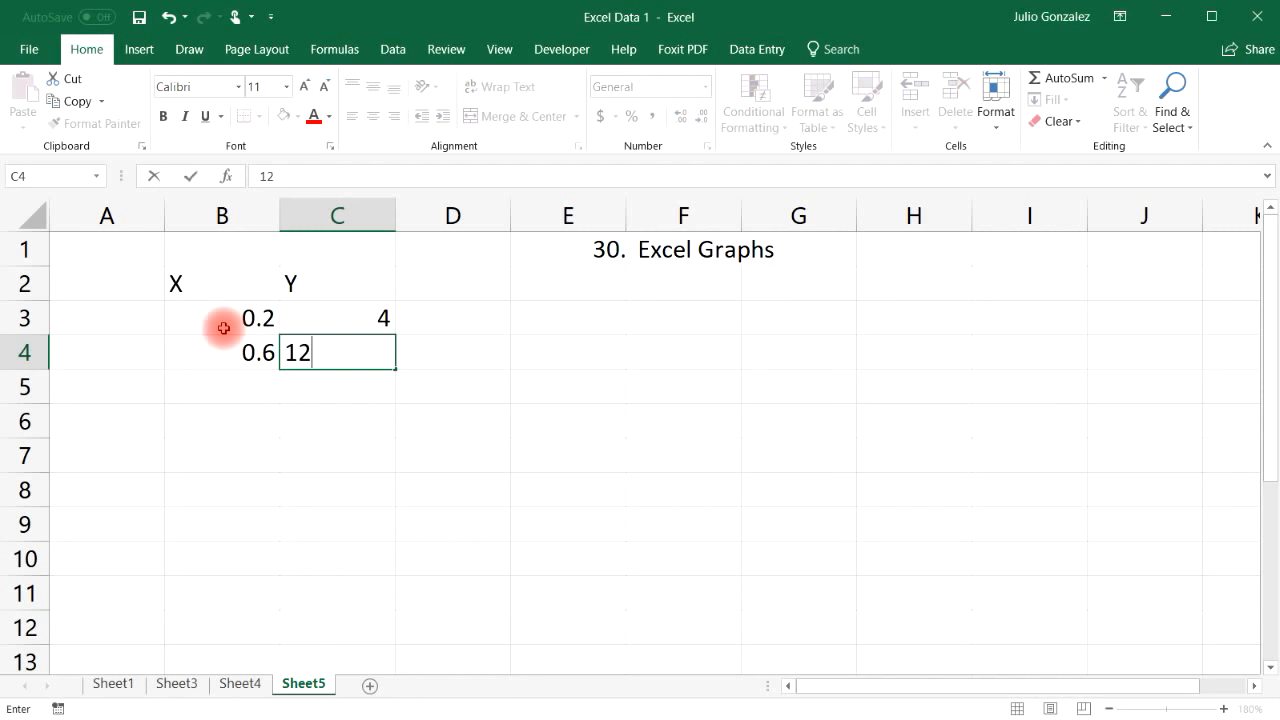
key("Return")
Step: Add the X and Y pairs 0.8 and 16, then 1.2 and 24, in B5:C6
key("Left")
type("0.8")
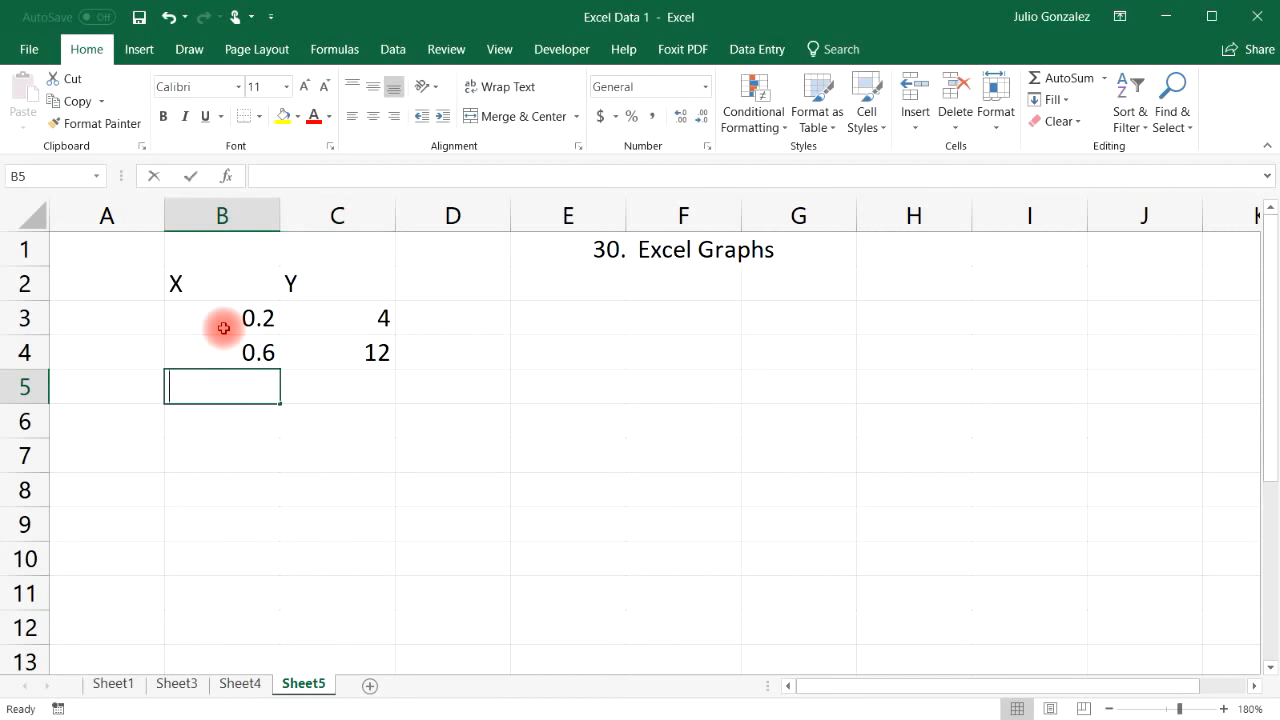
key("Tab")
type("16")
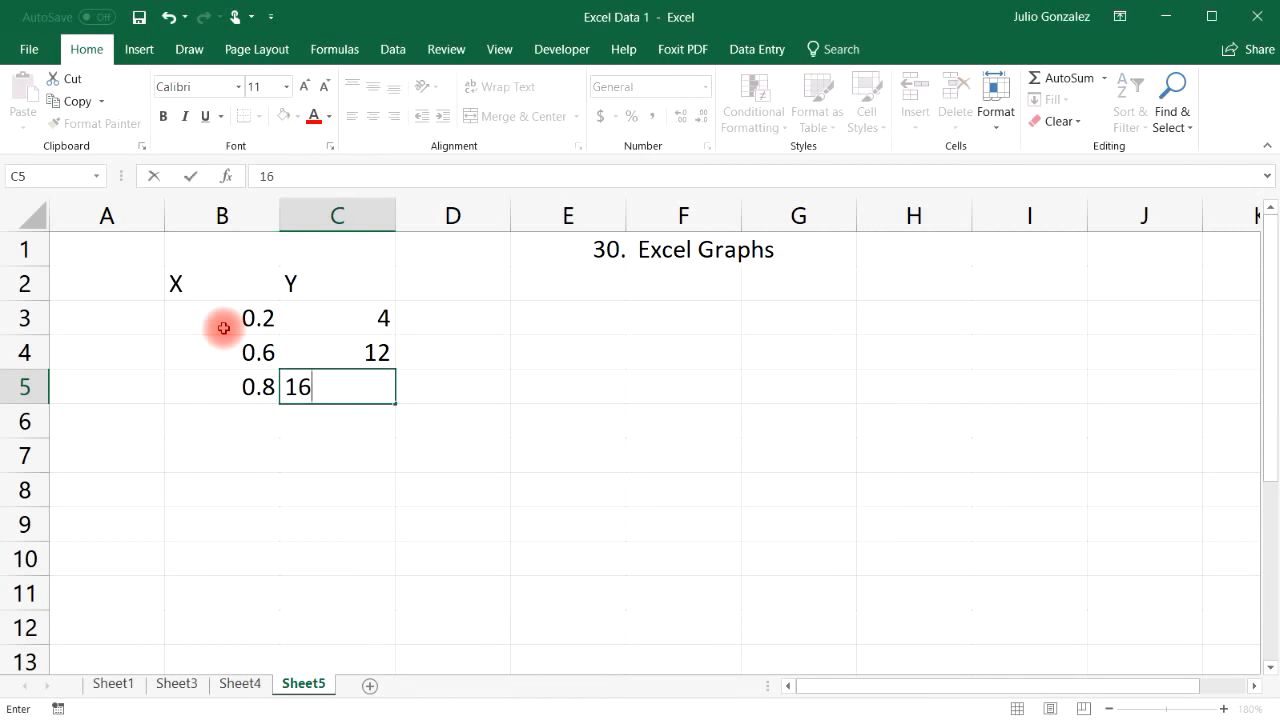
key("Return")
key("Left")
type("1.2")
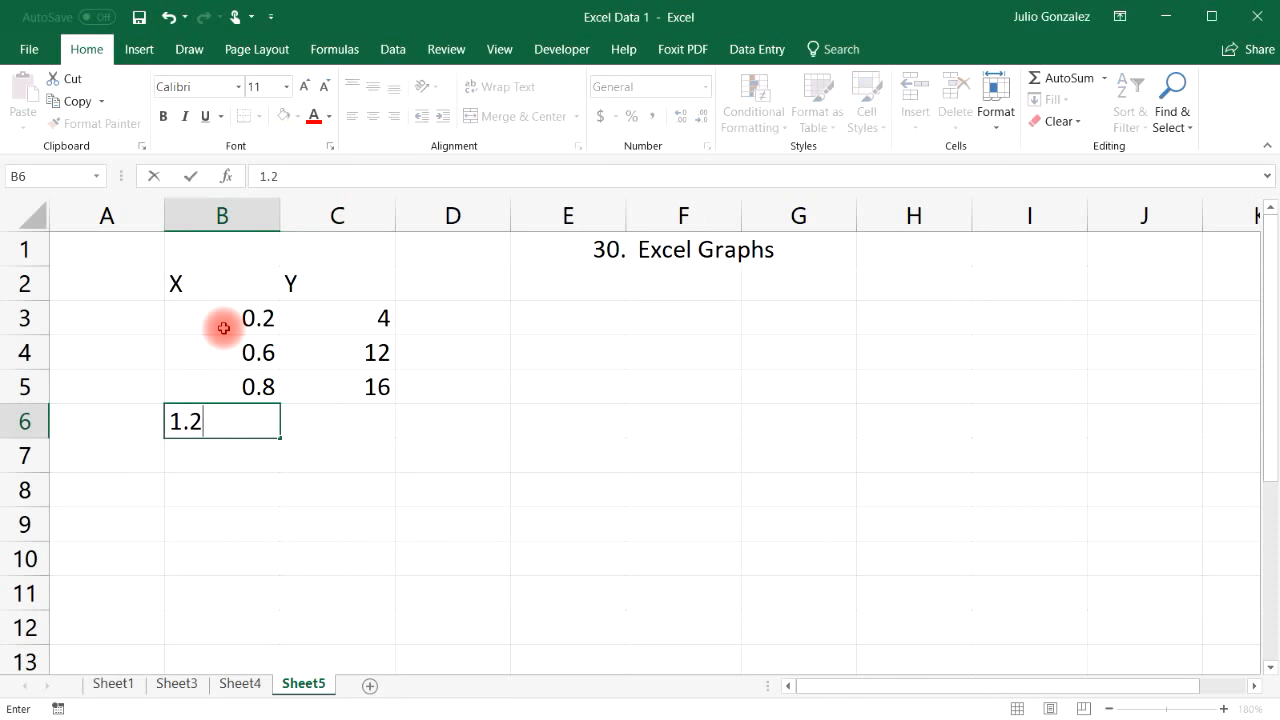
key("Tab")
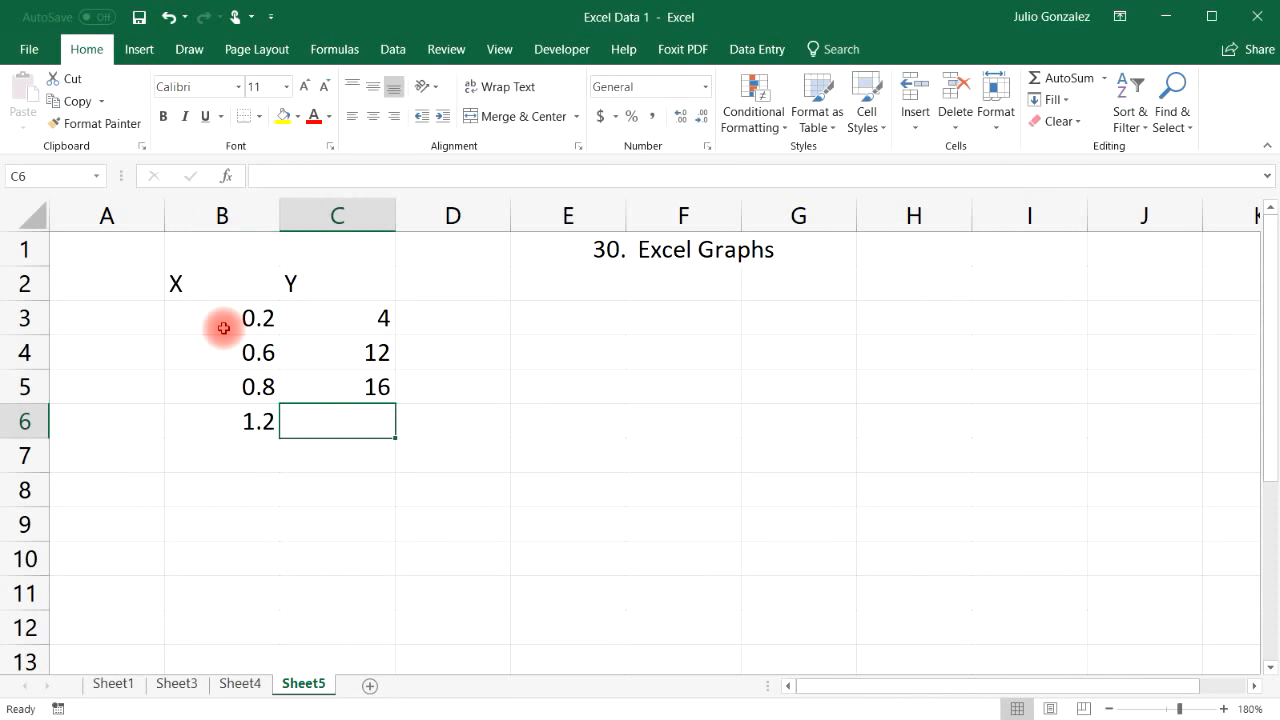
type("24")
key("Return")
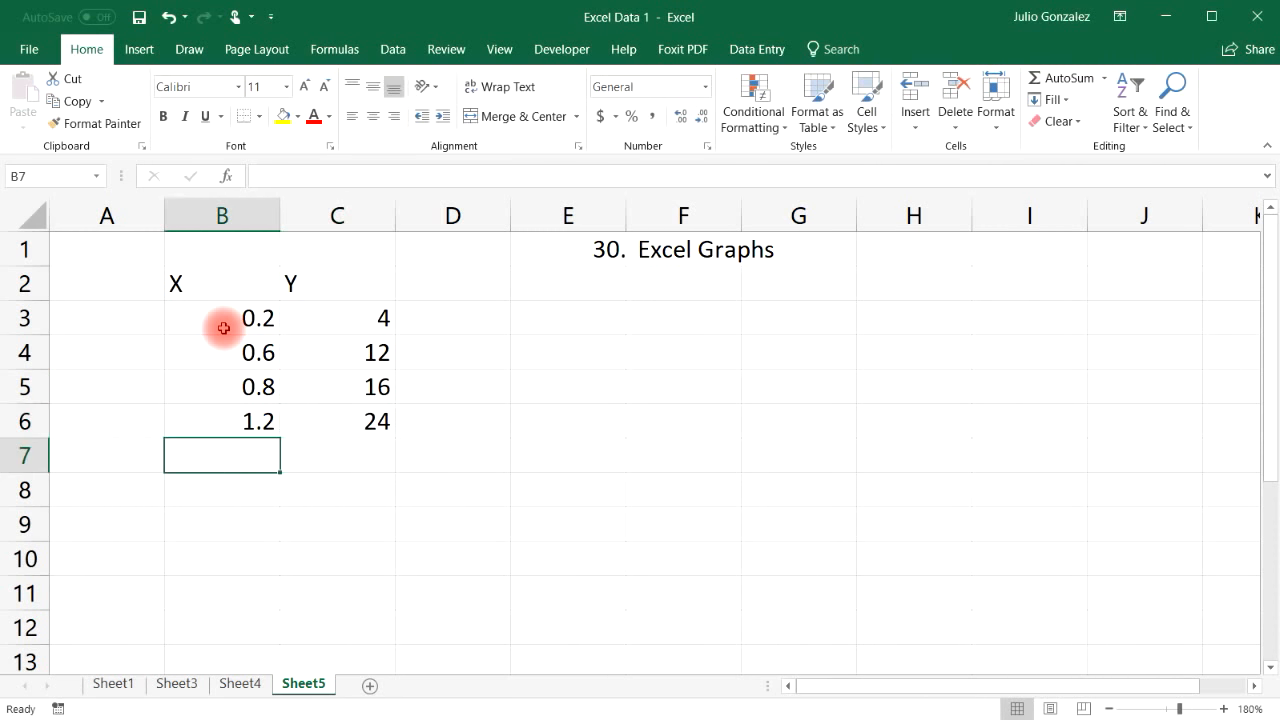
Step: Add the X and Y pairs 1.8 and 36, then 2.0 and 40, in B7:C8
type("1.8")
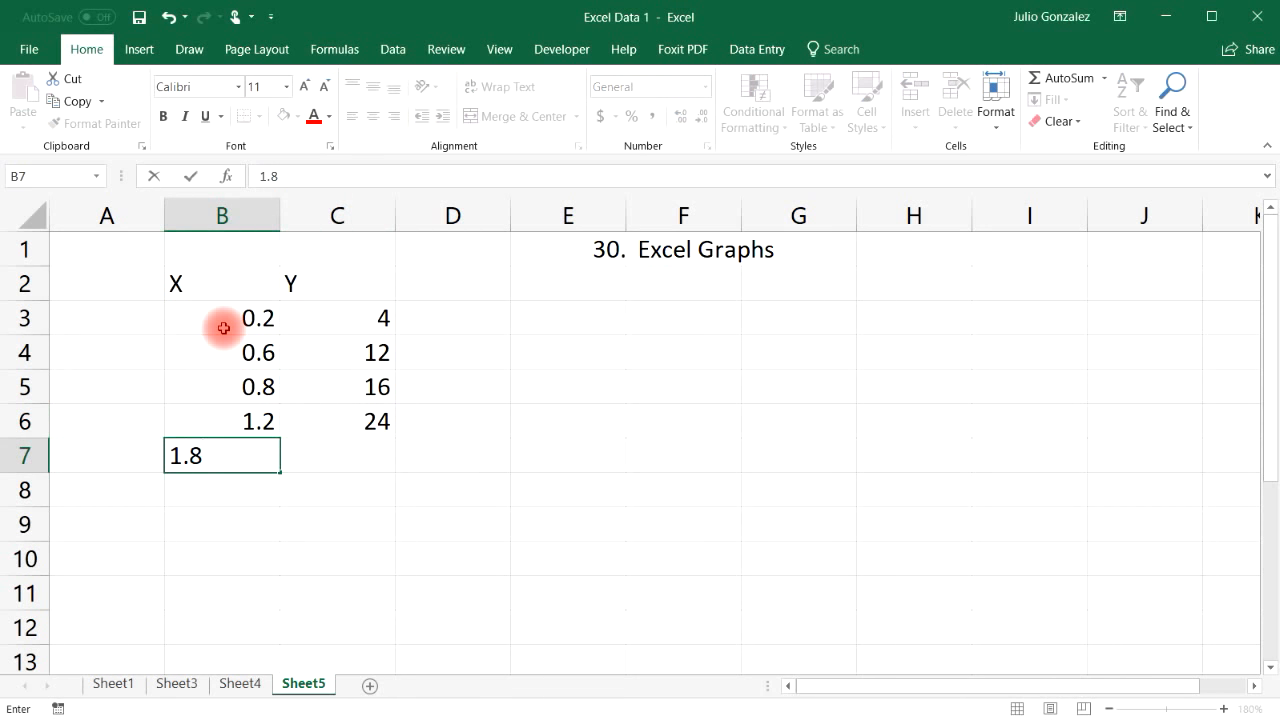
key("Tab")
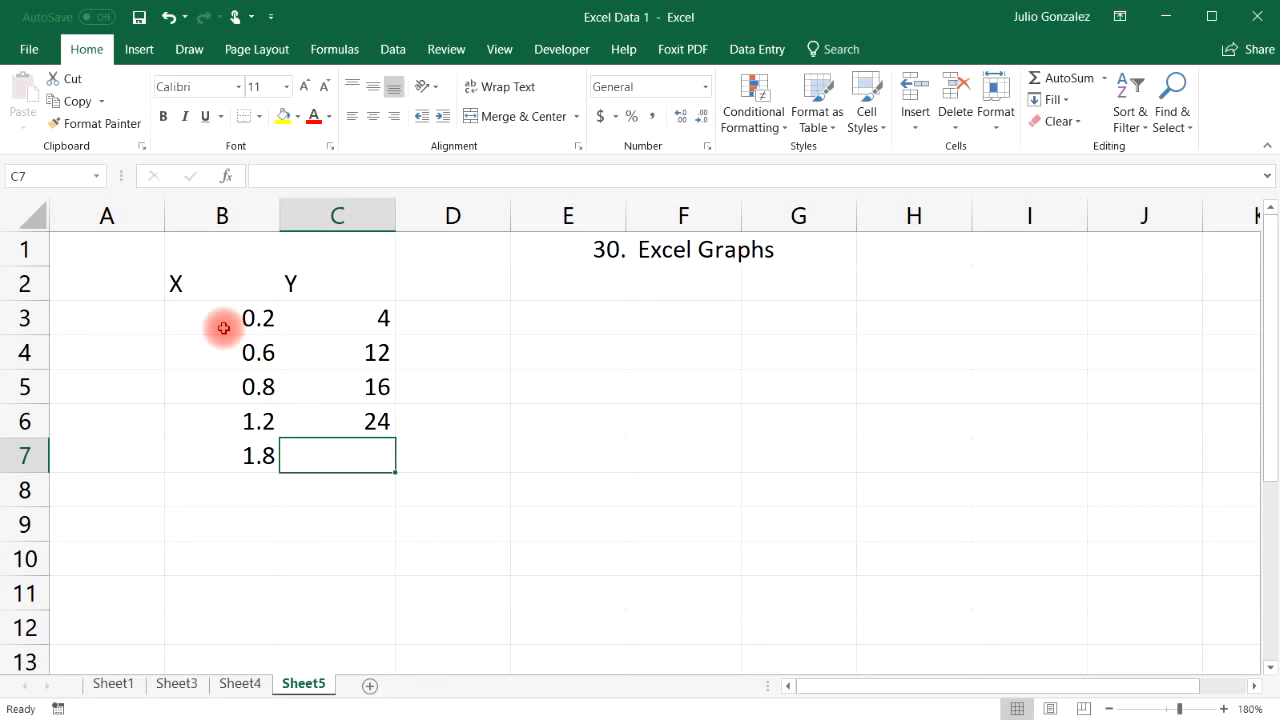
type("3")
key("Return")
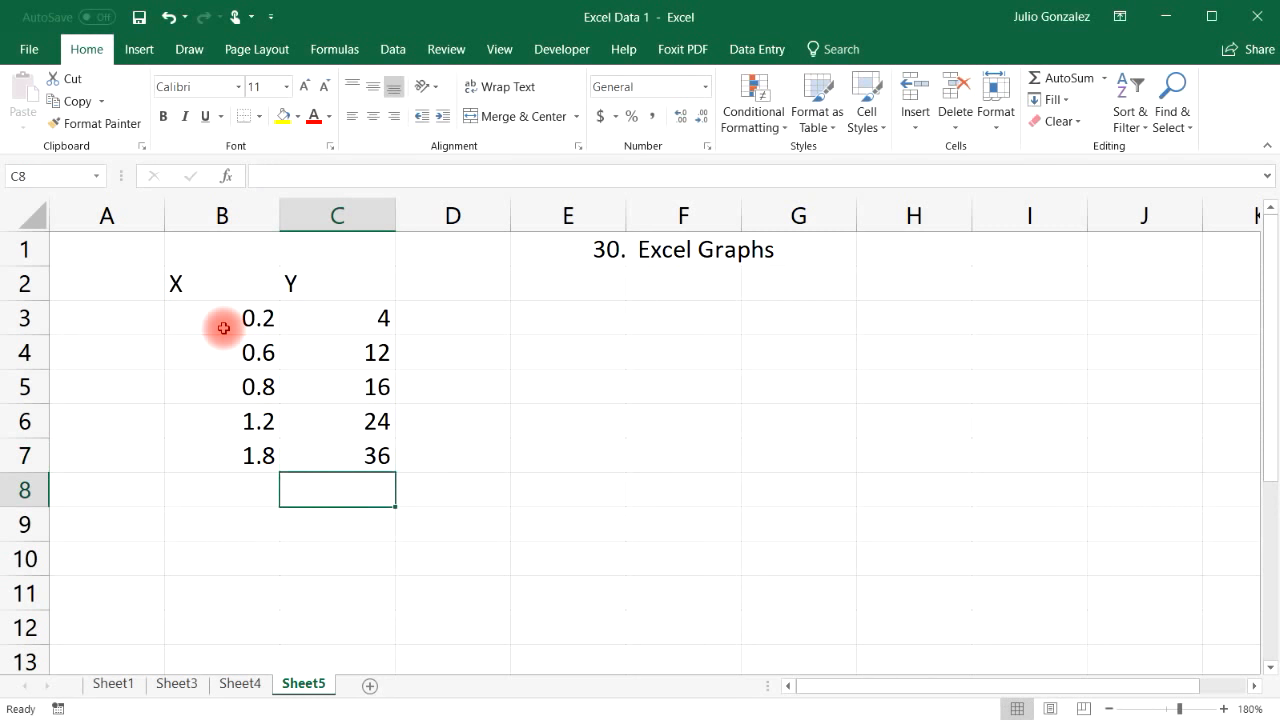
key("Left")
type("2")
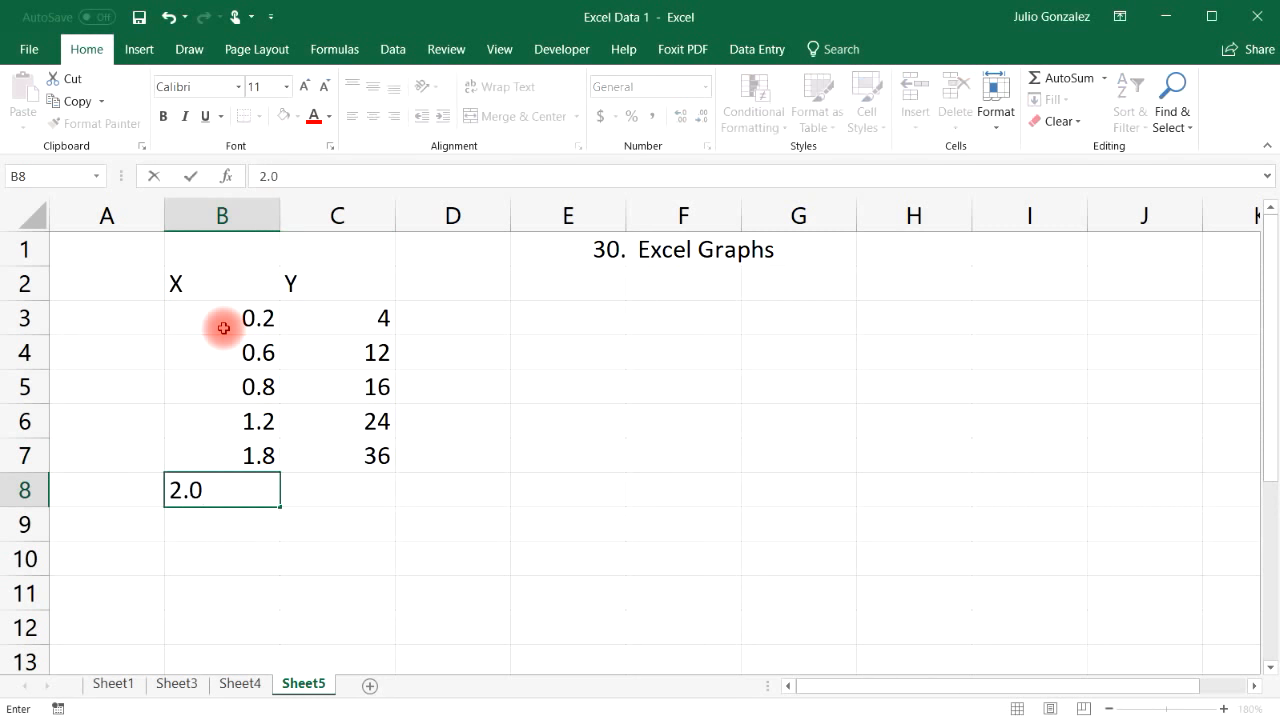
key("Tab")
type("40")
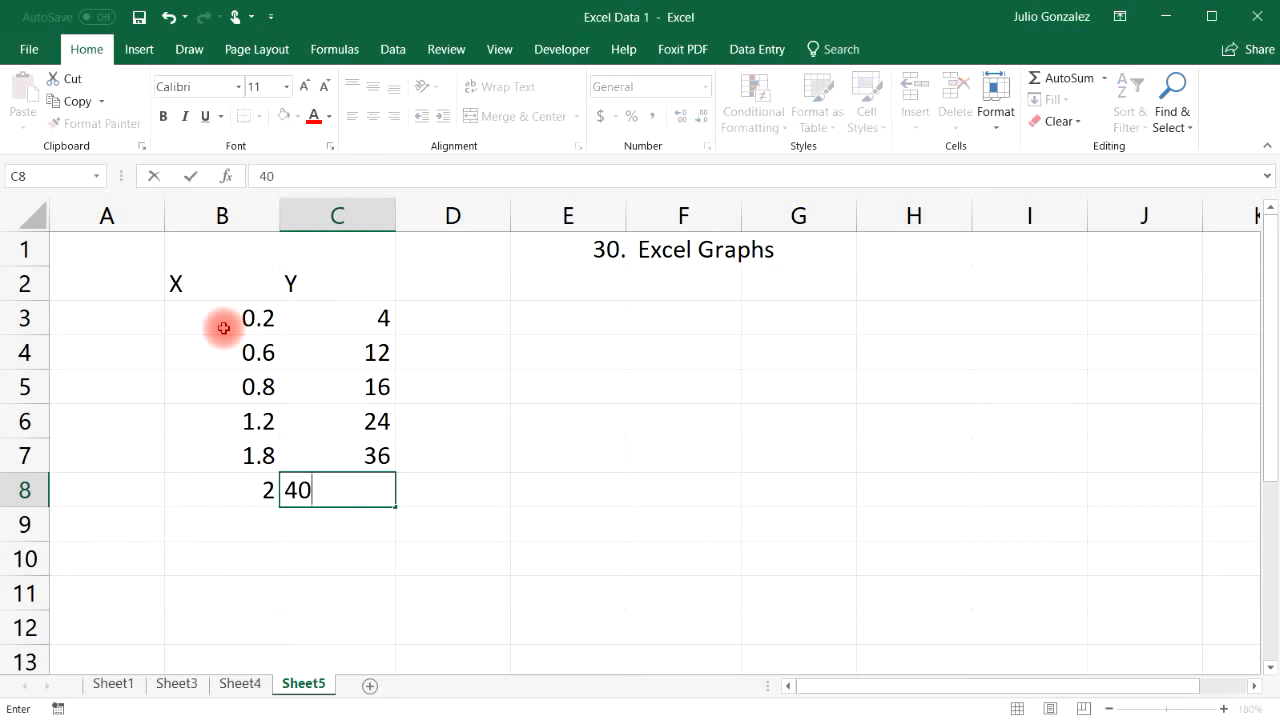
key("Return")
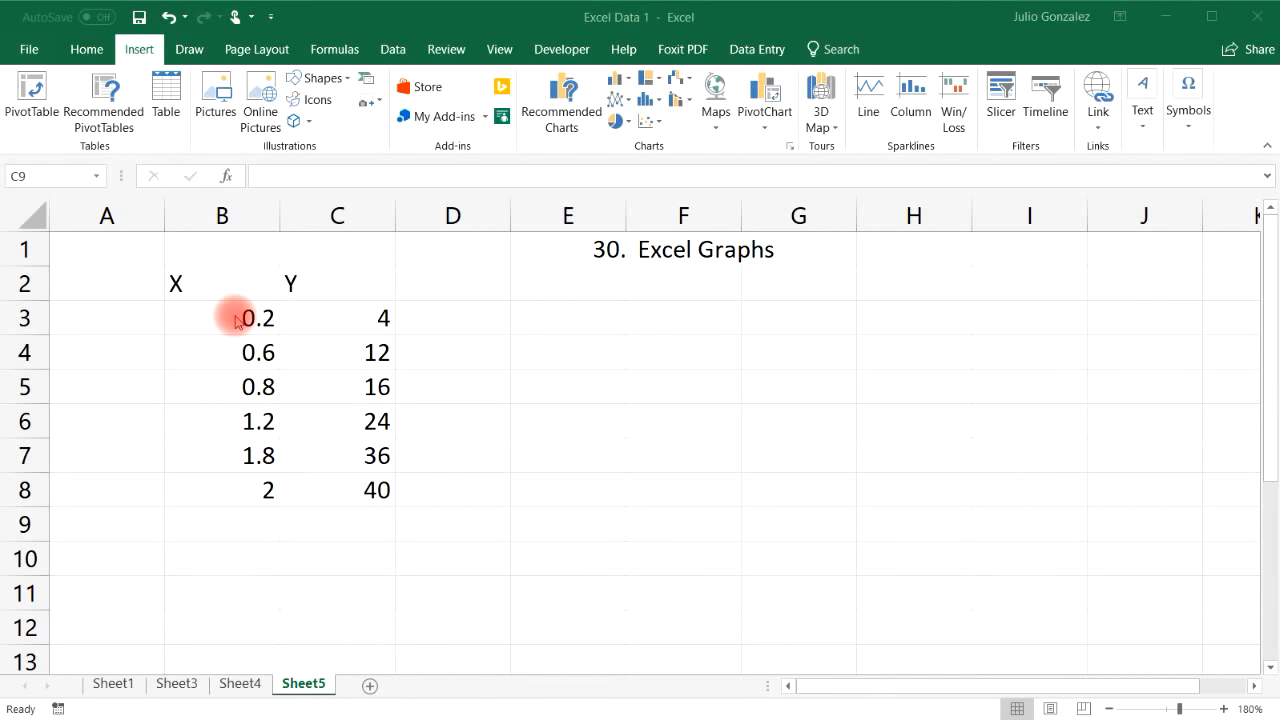
Step: Insert a scatter chart with smooth lines and markers from the data in B3:C8
left_click(236, 319)
left_click_drag(206, 317, 357, 484)
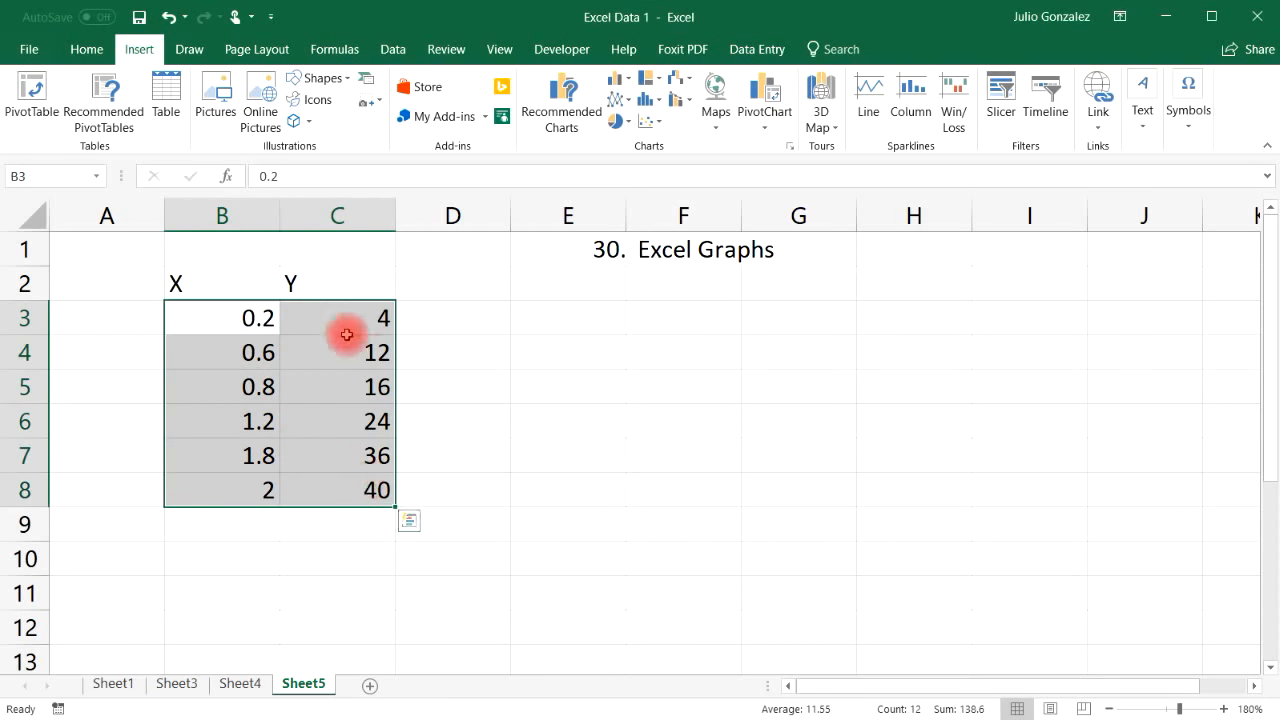
left_click(87, 47)
left_click(130, 54)
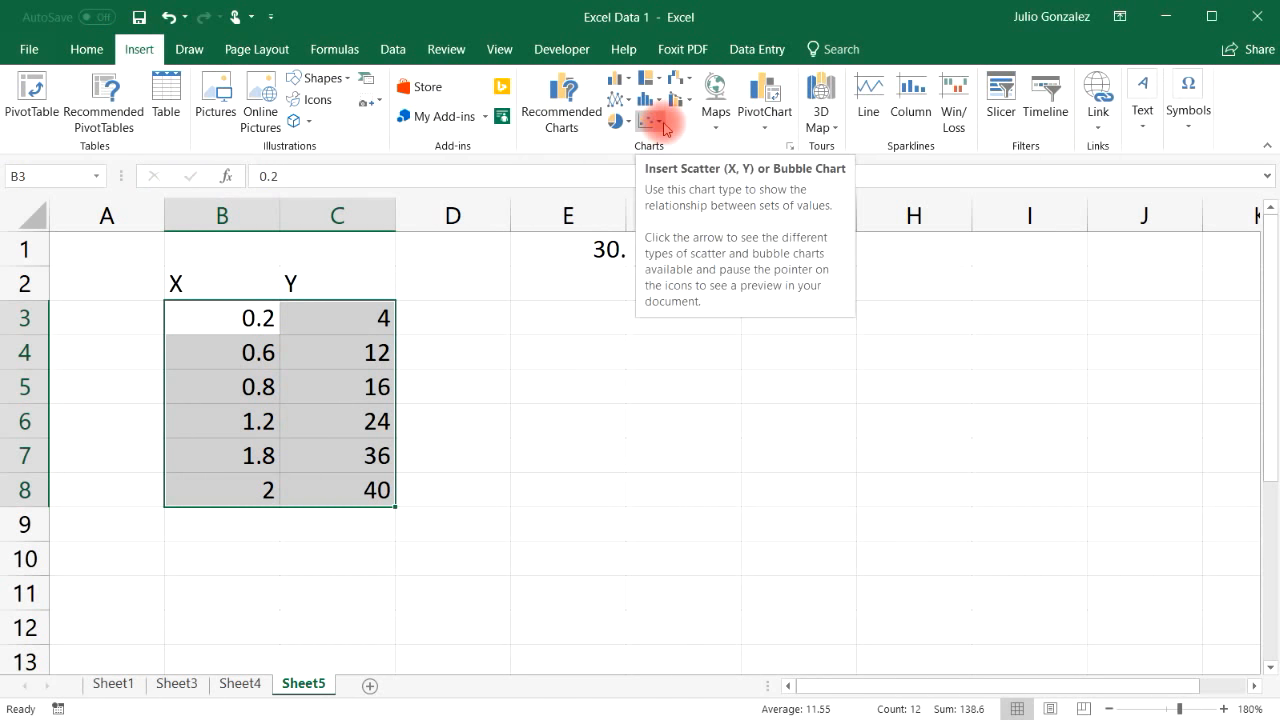
left_click(665, 128)
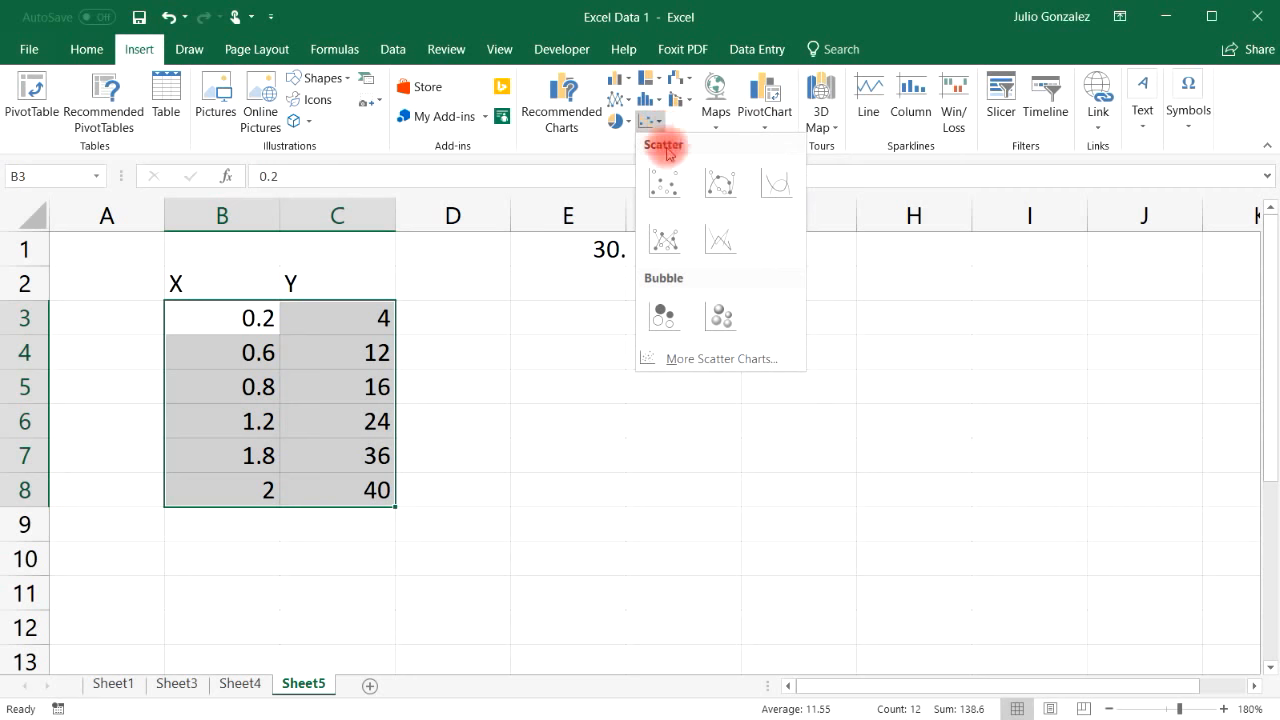
left_click(713, 190)
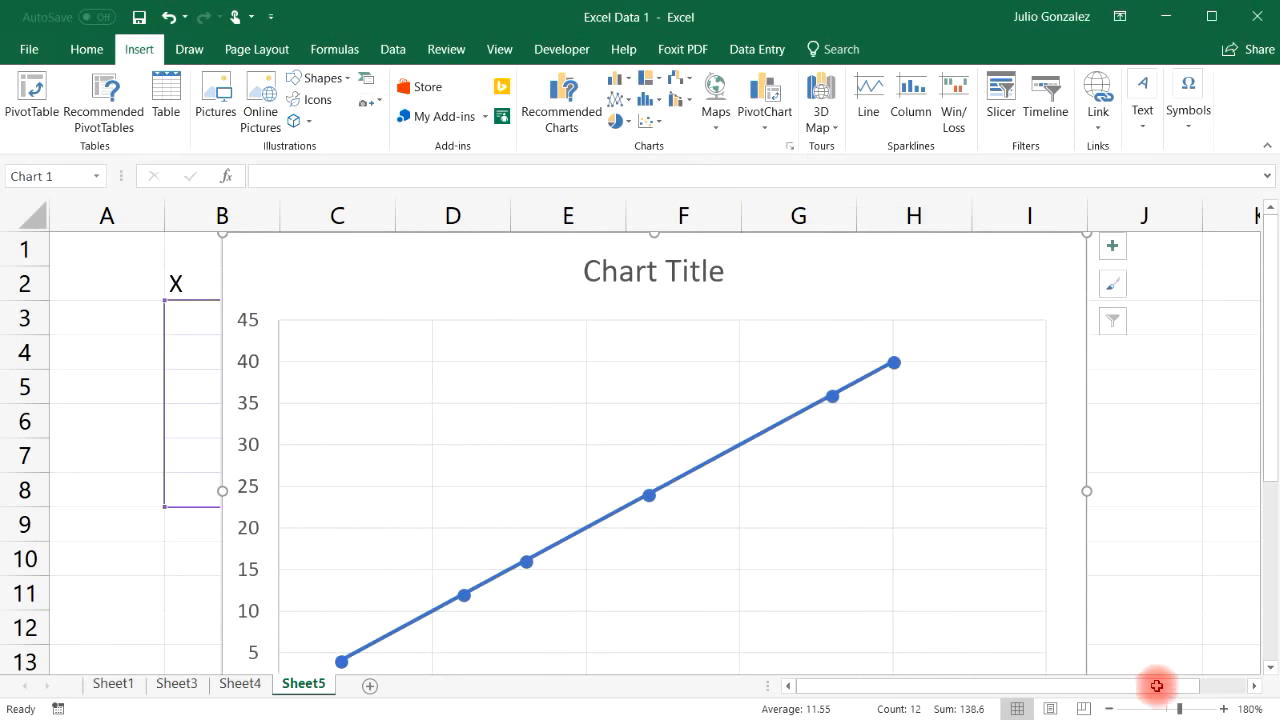
Step: Move the scatter chart off the data table, placing it across columns F to M below the heading
left_click(1113, 711)
left_click(1113, 711)
left_click(1113, 711)
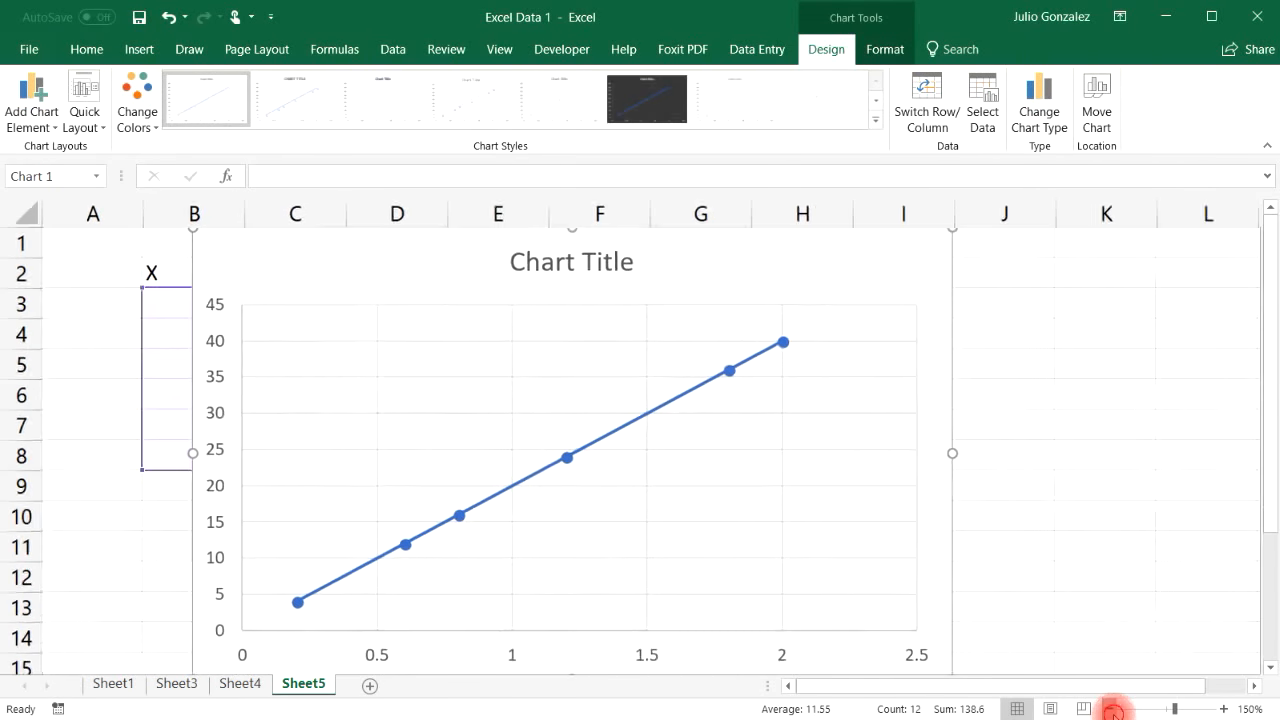
left_click(1113, 711)
left_click(1113, 711)
left_click(1113, 711)
left_click_drag(609, 251, 925, 304)
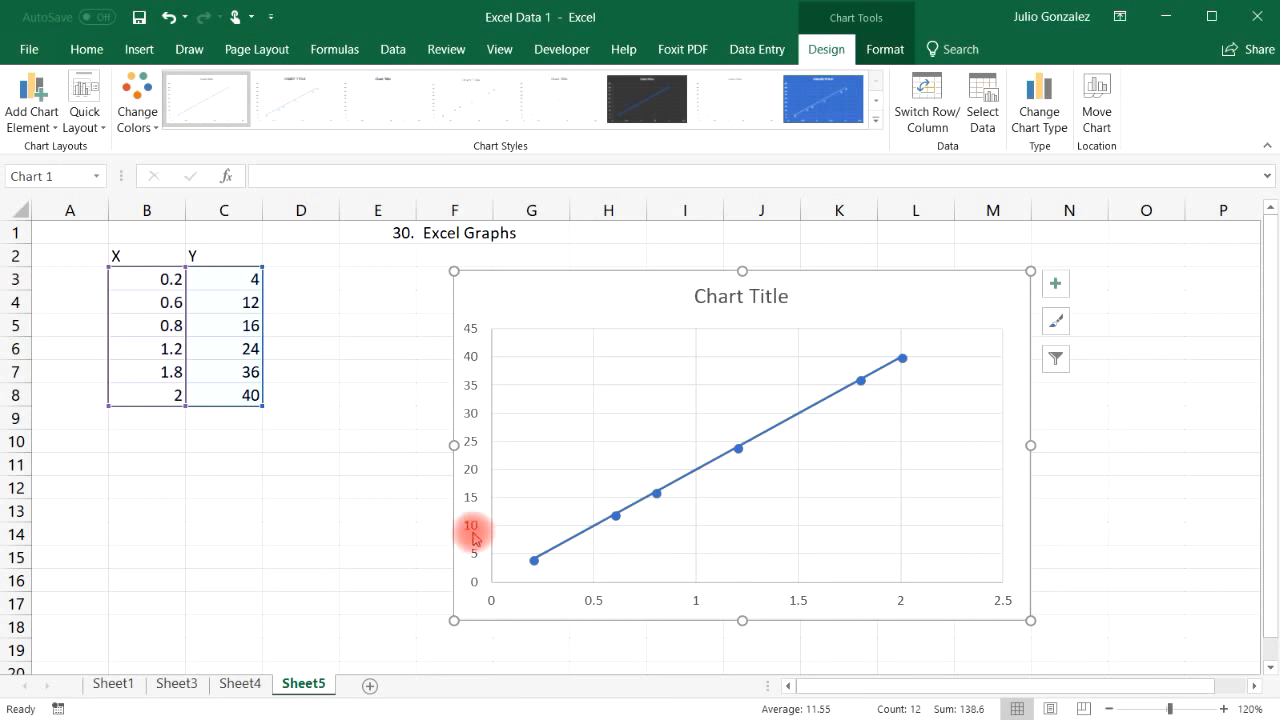
Step: Add axis titles to the scatter chart, and try data labels on the points before taking them off again
left_click(1050, 289)
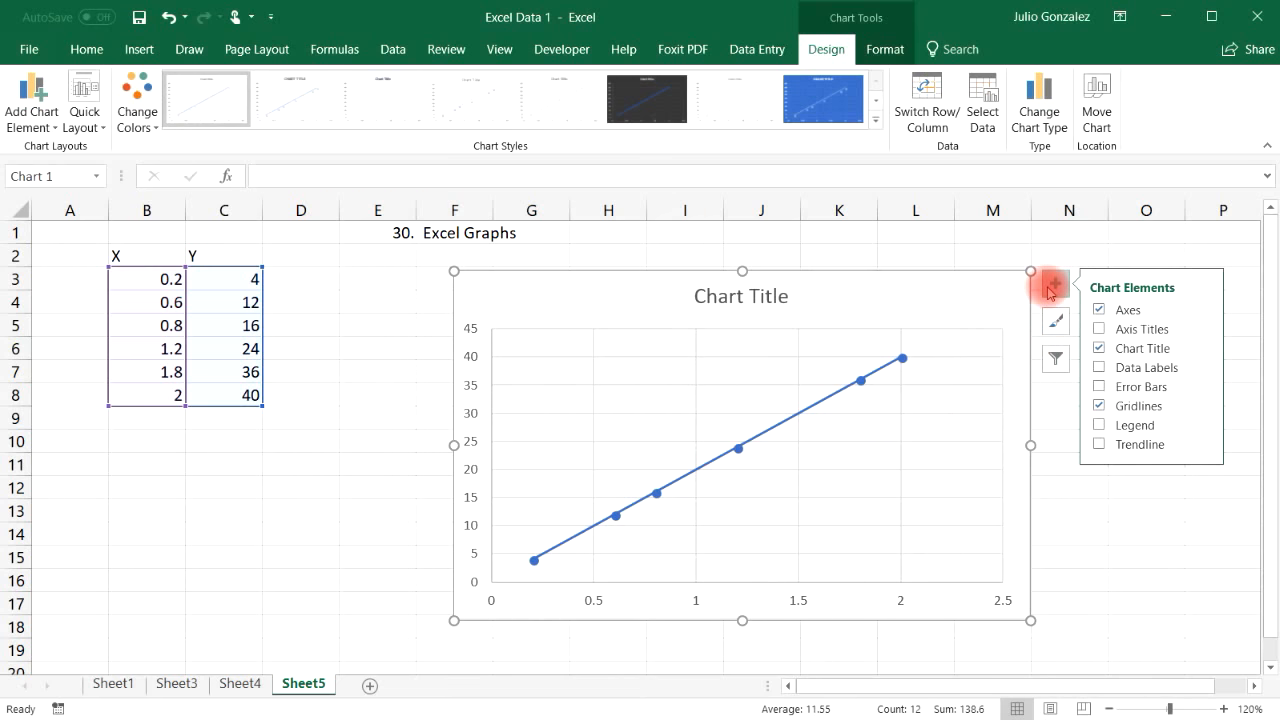
left_click(1100, 330)
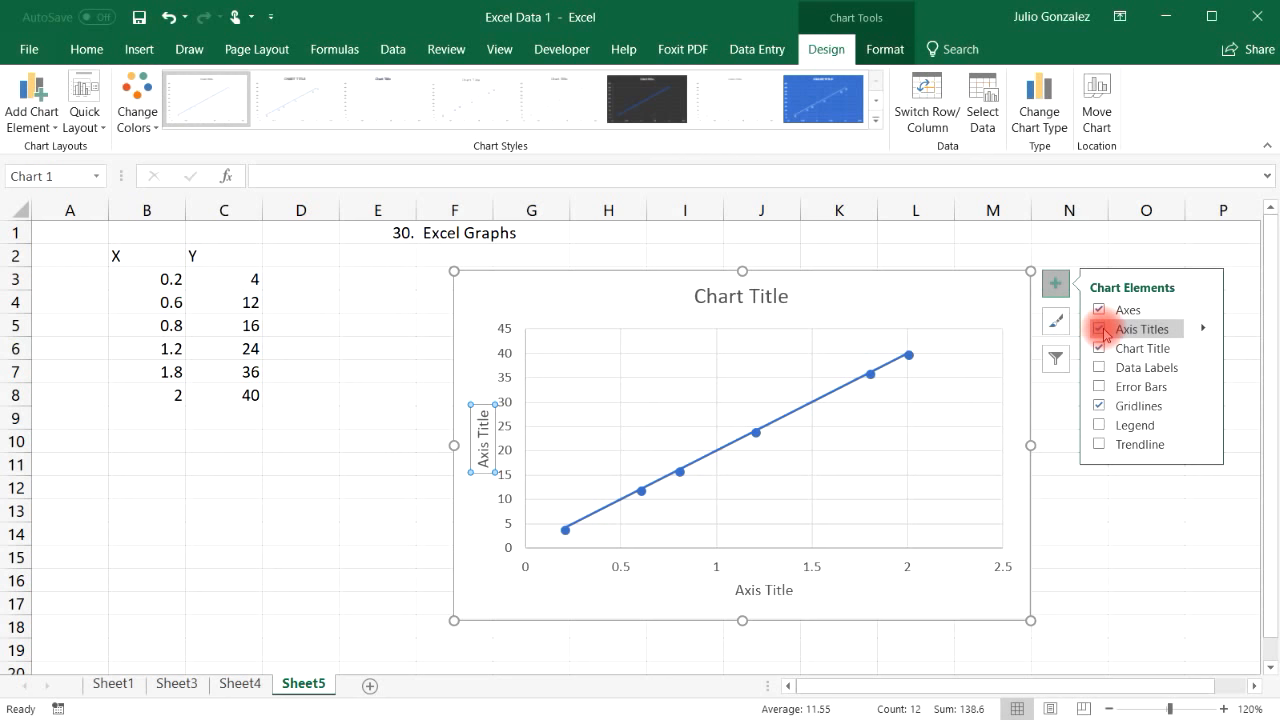
left_click(1100, 367)
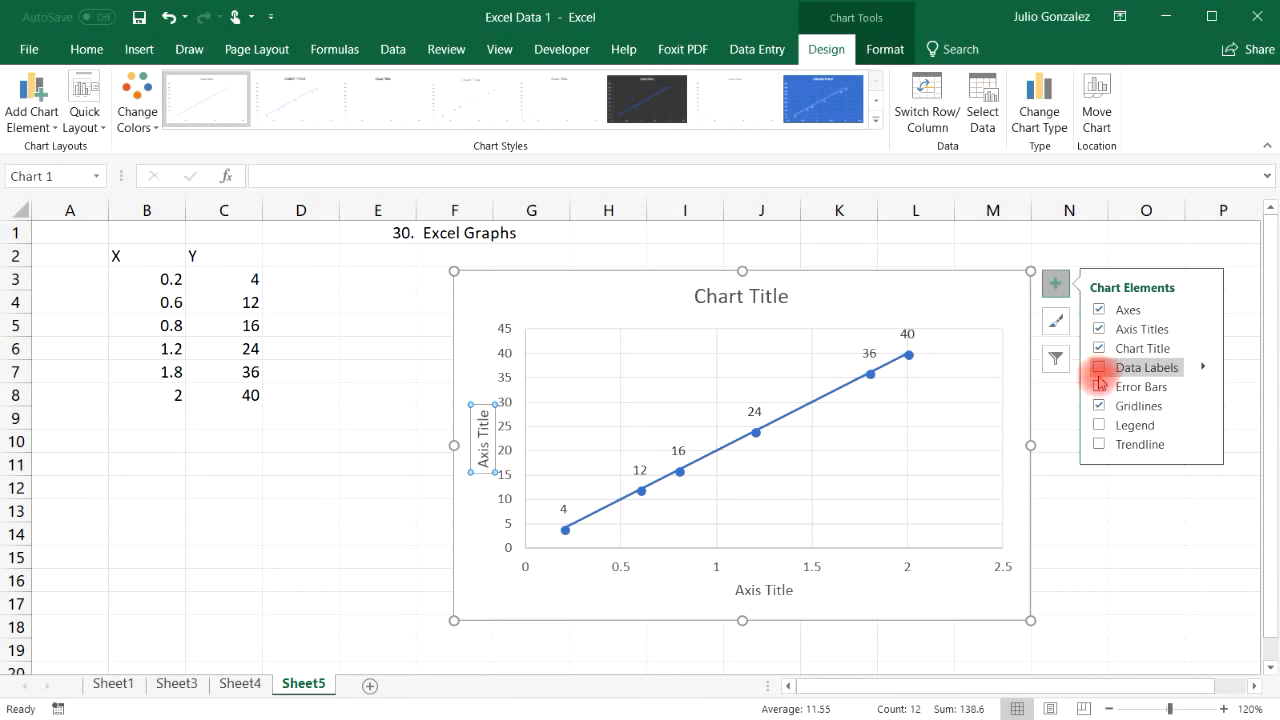
left_click(1099, 367)
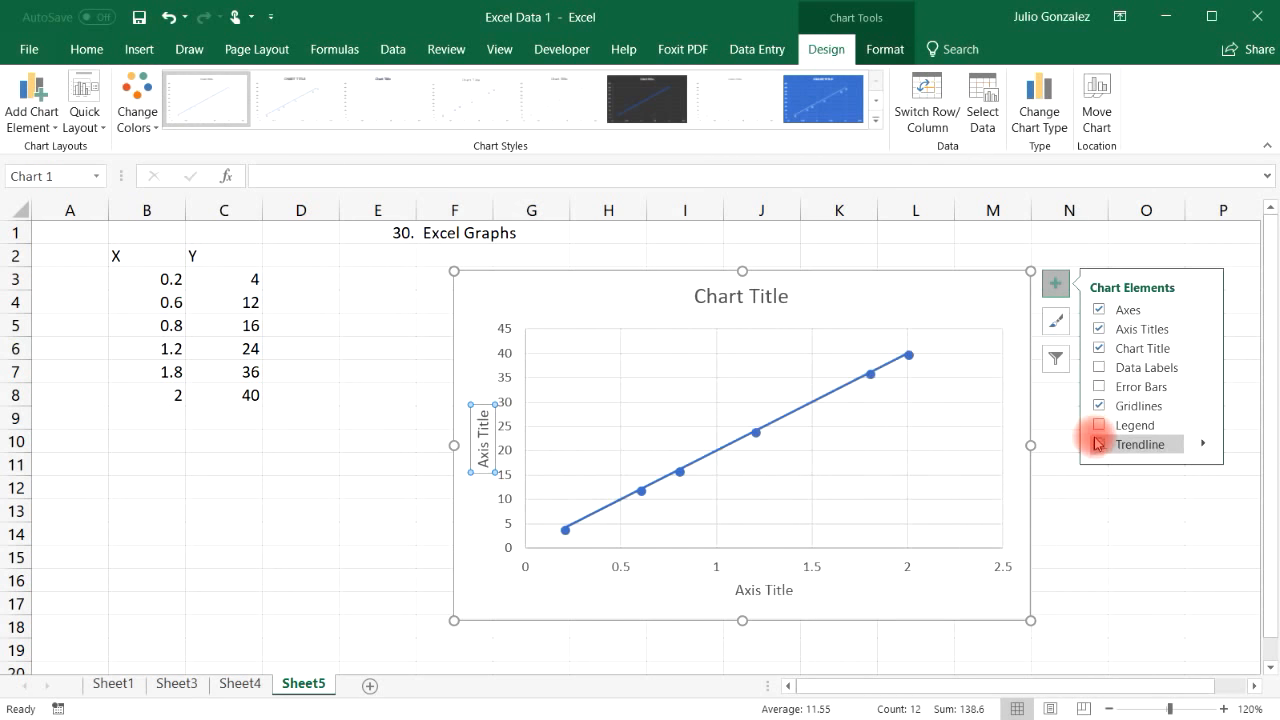
Step: Add a linear trendline with its equation displayed, and move the equation above the plot area beside the chart title
left_click(1204, 445)
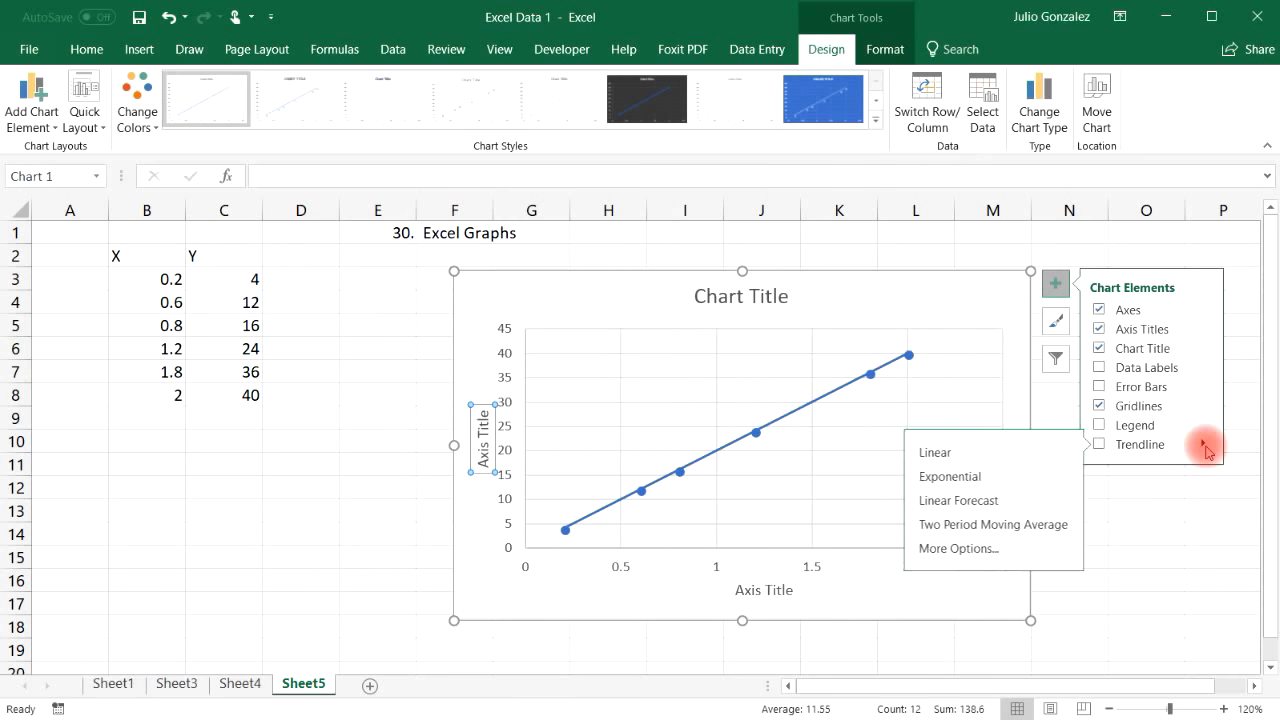
left_click(991, 554)
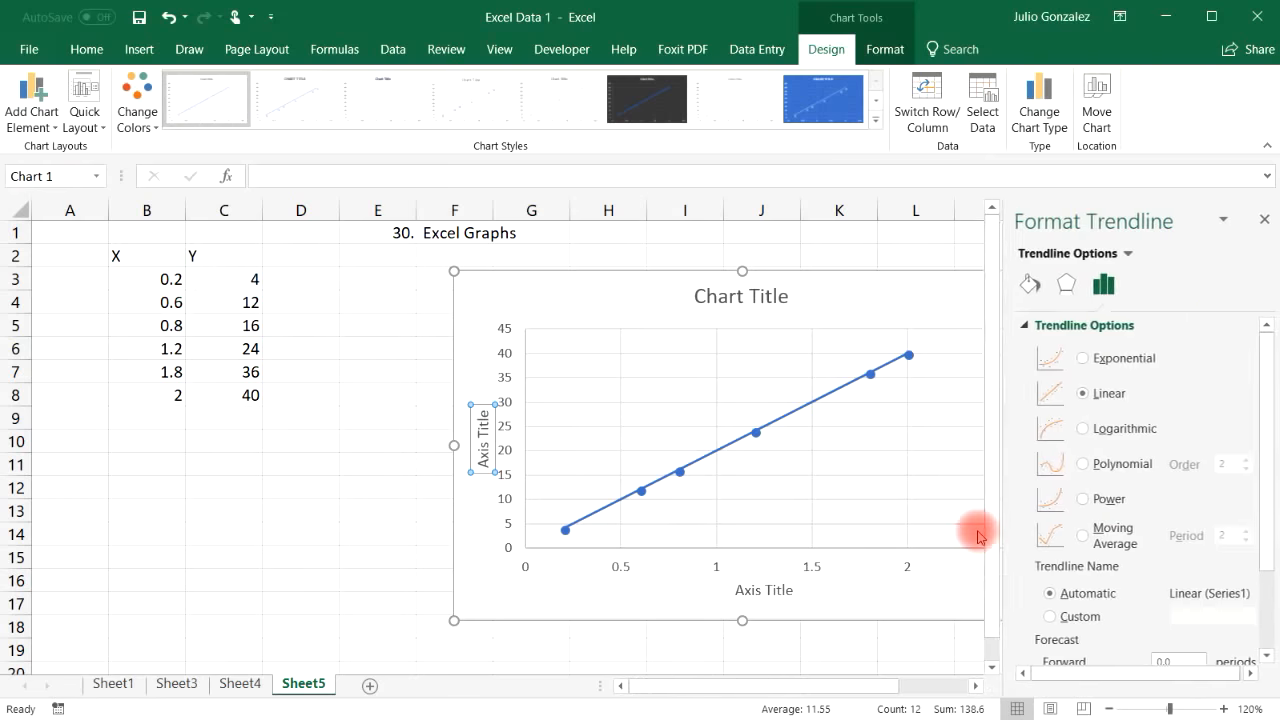
left_click_drag(1258, 435, 1249, 523)
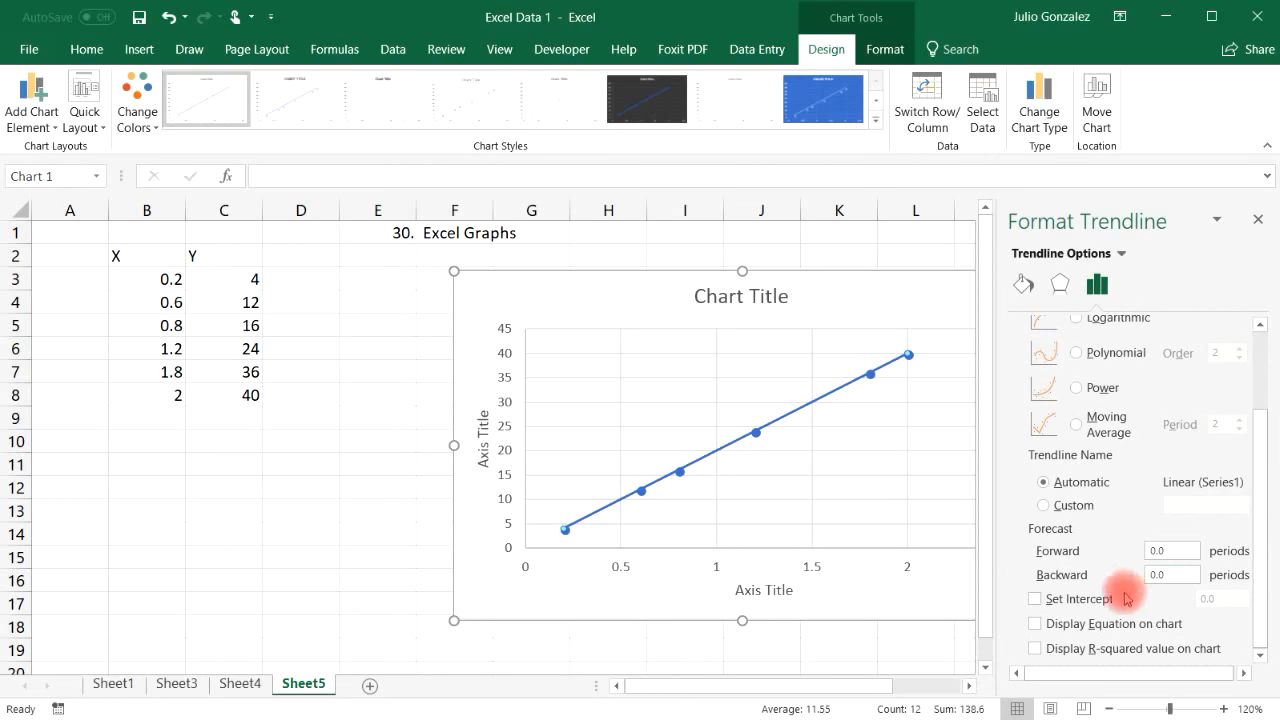
left_click(1035, 623)
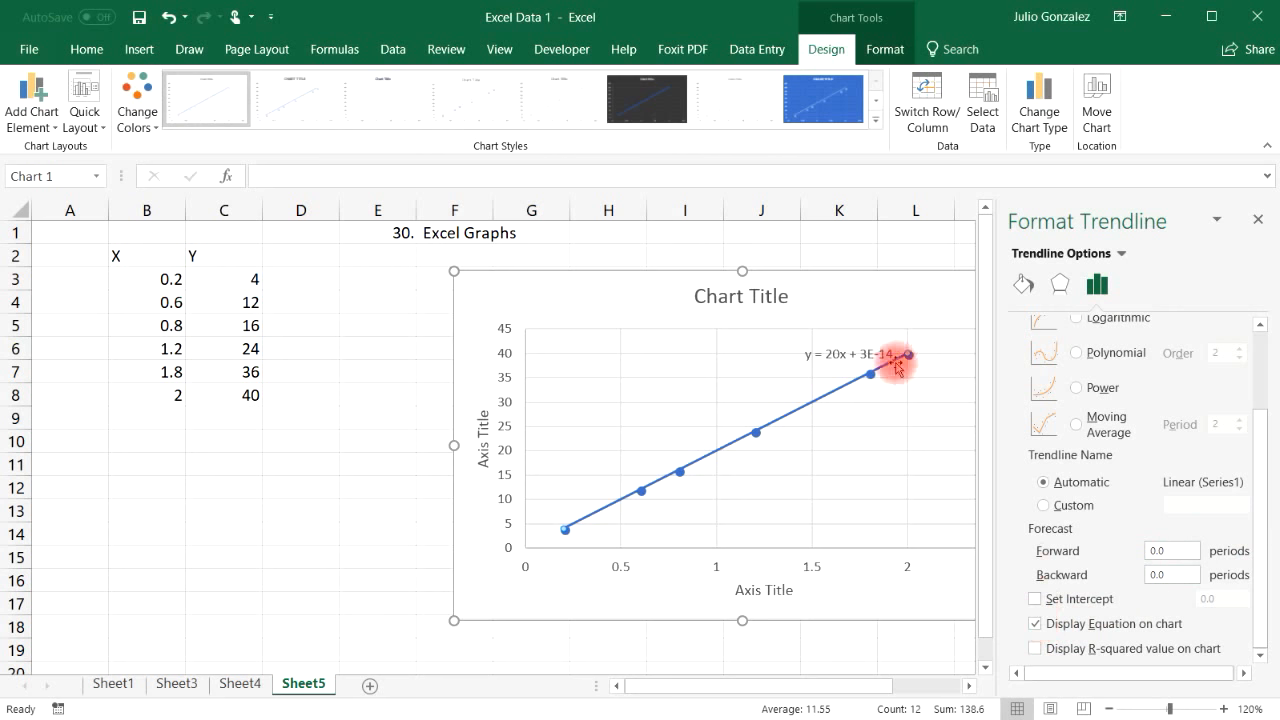
left_click(879, 357)
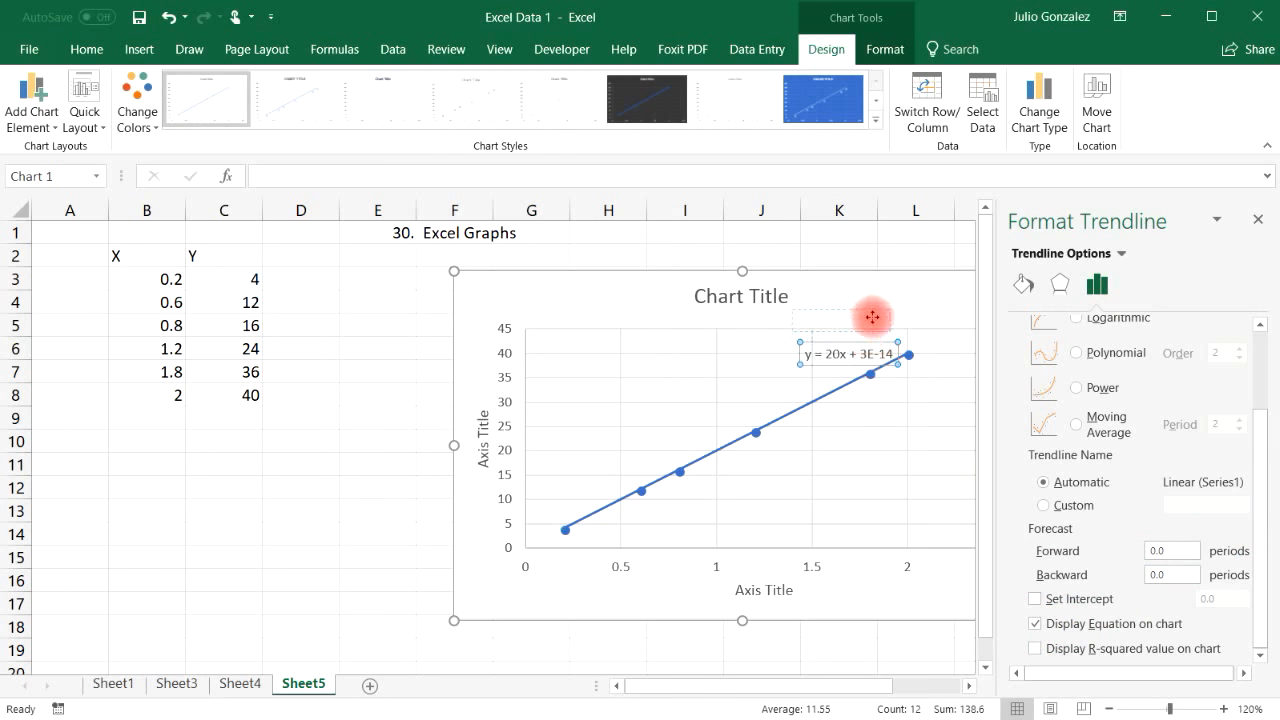
left_click_drag(868, 358, 907, 308)
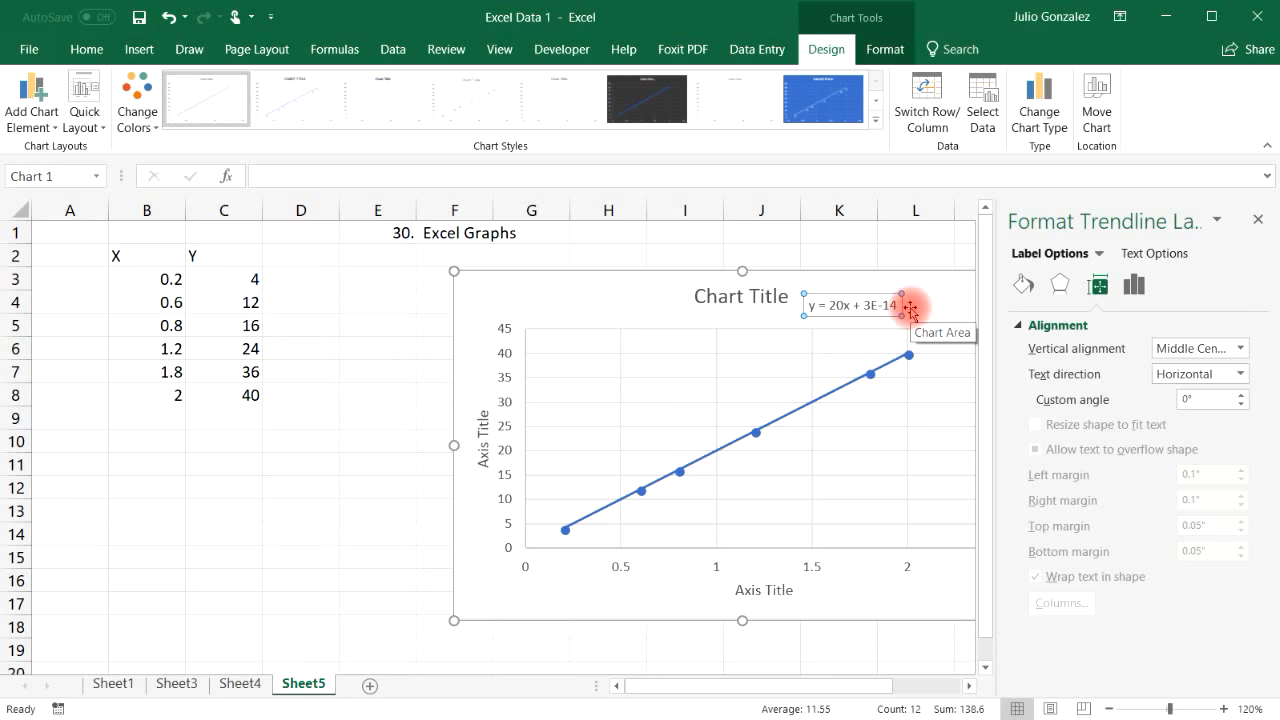
Step: Enter the simplified trendline equation y = 20x in cell B11 and dismiss the formatting pane
left_click(131, 467)
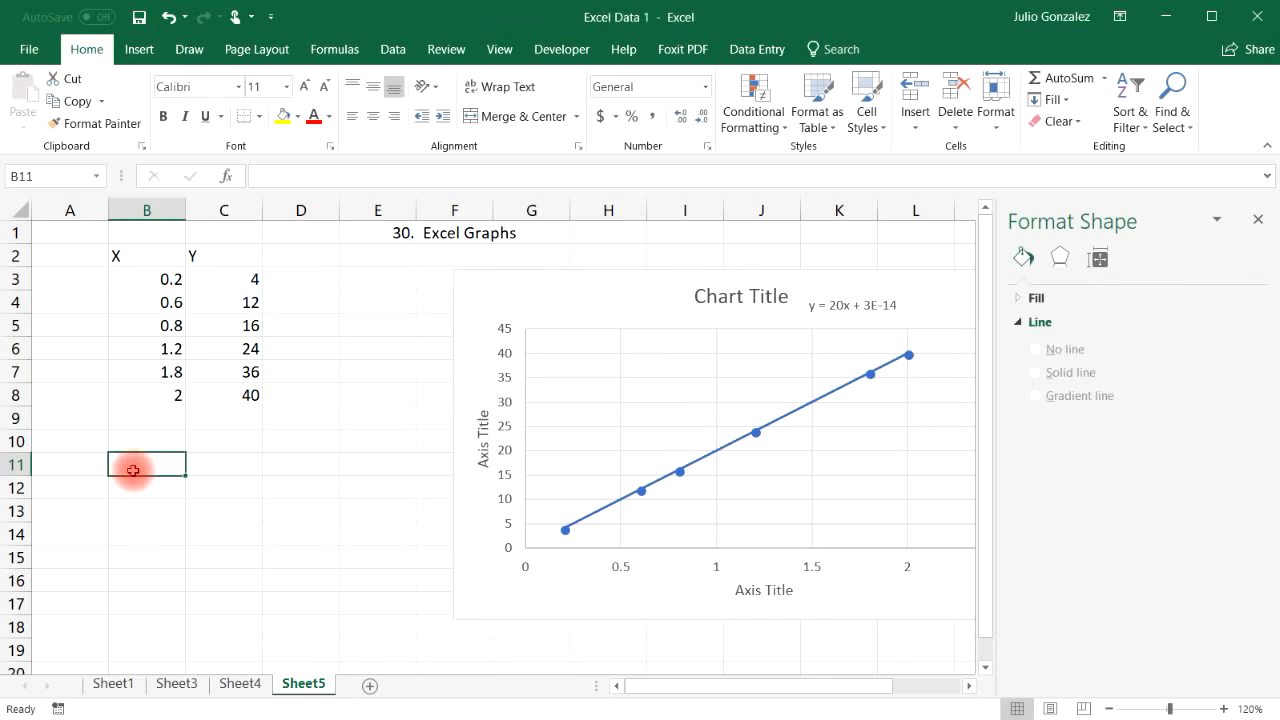
type("y = 20x")
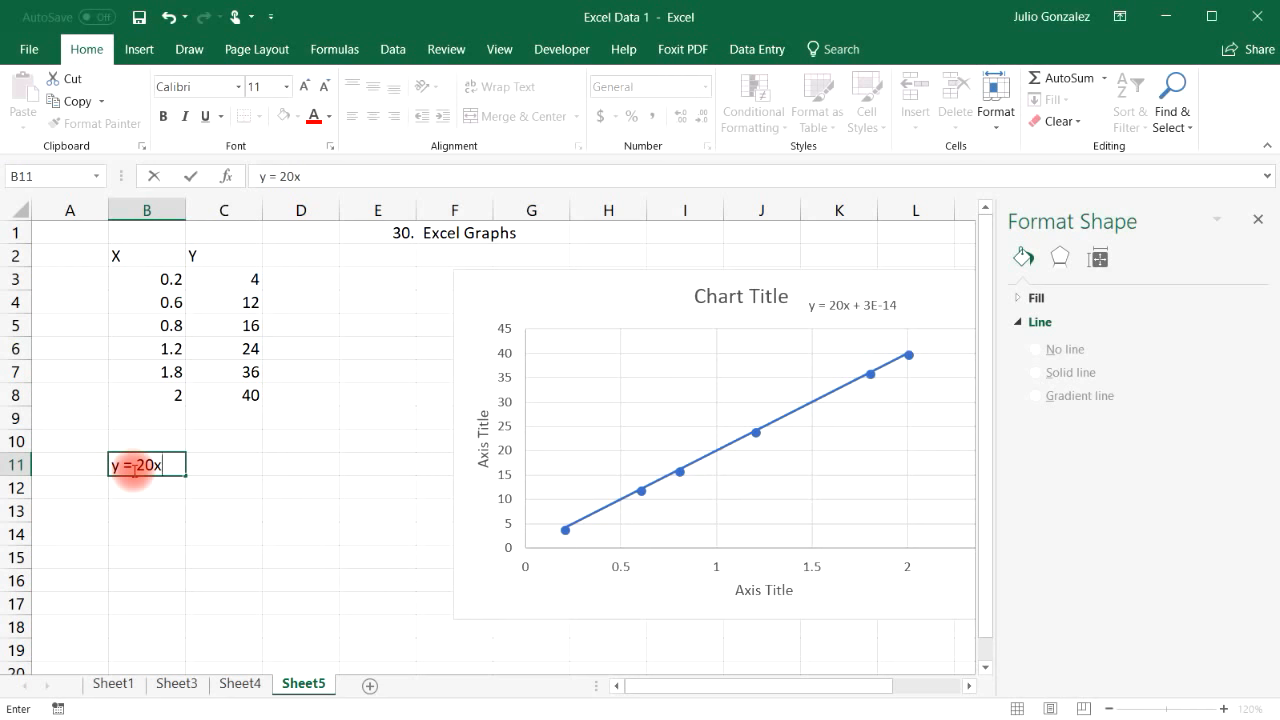
key("Return")
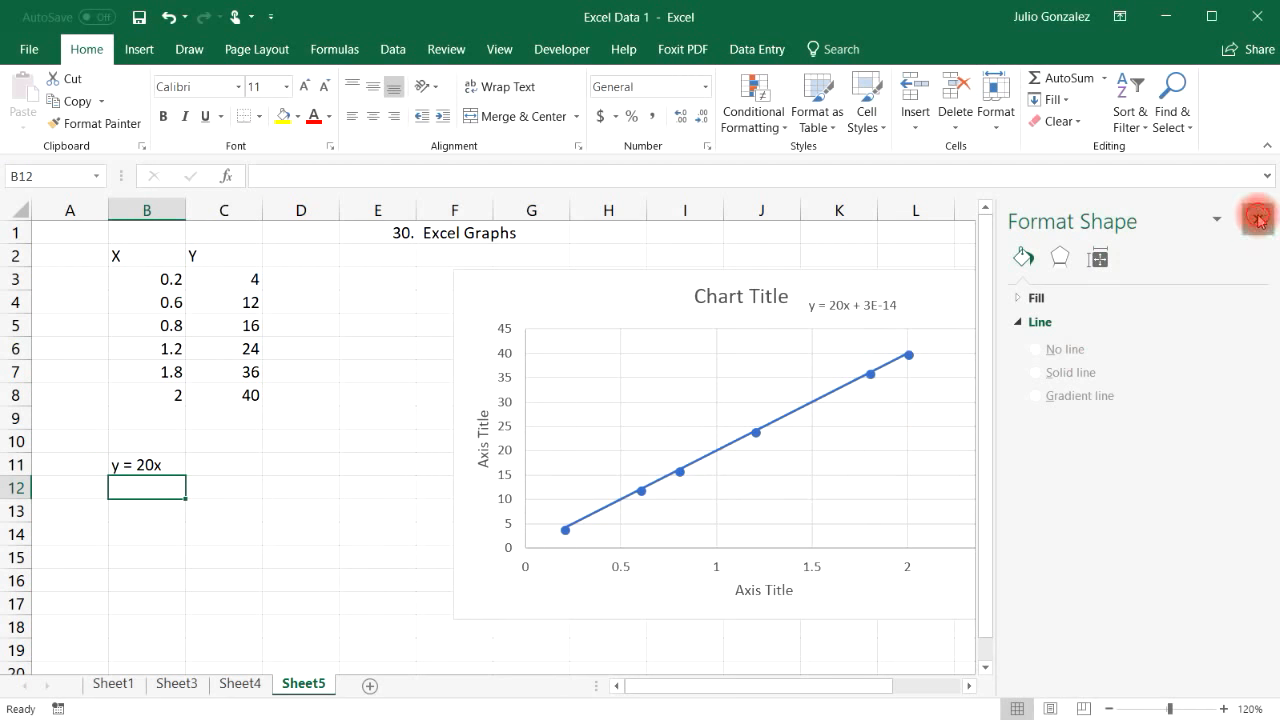
left_click(1258, 218)
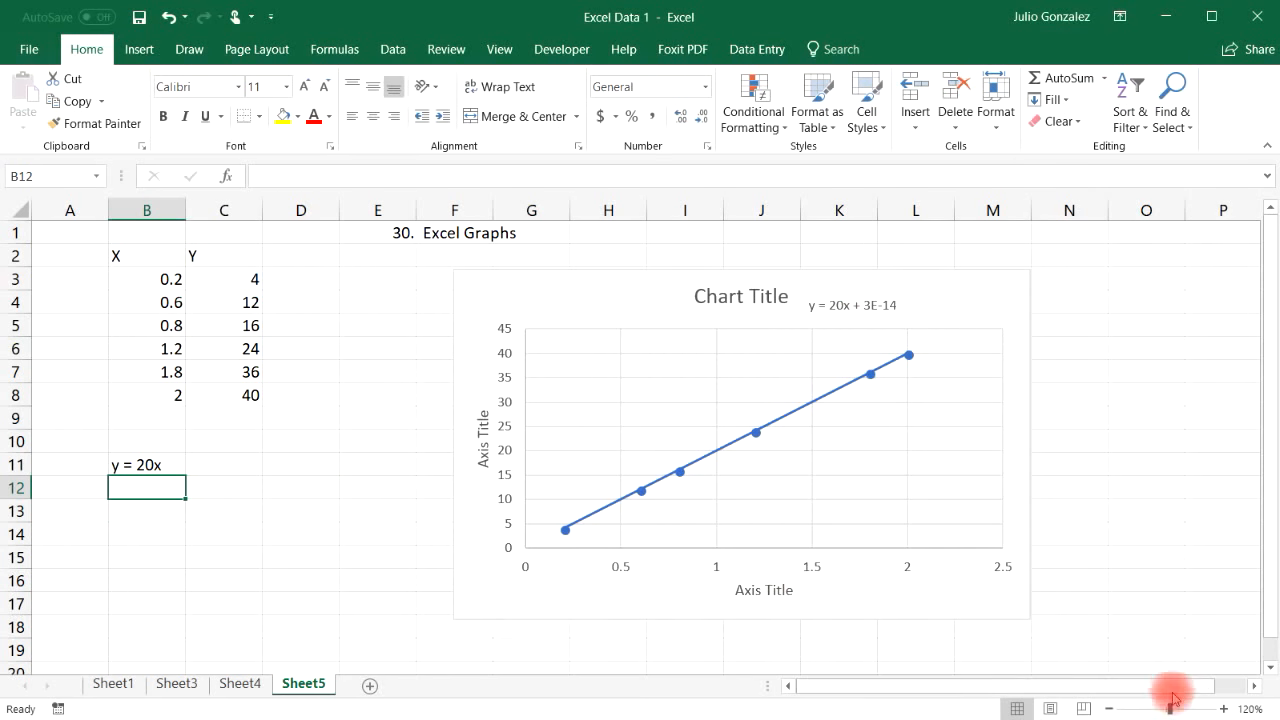
Step: Enter the general line equation Y = mX+B as text in cell B12, under the simplified equation
left_click(1224, 709)
left_click(1224, 709)
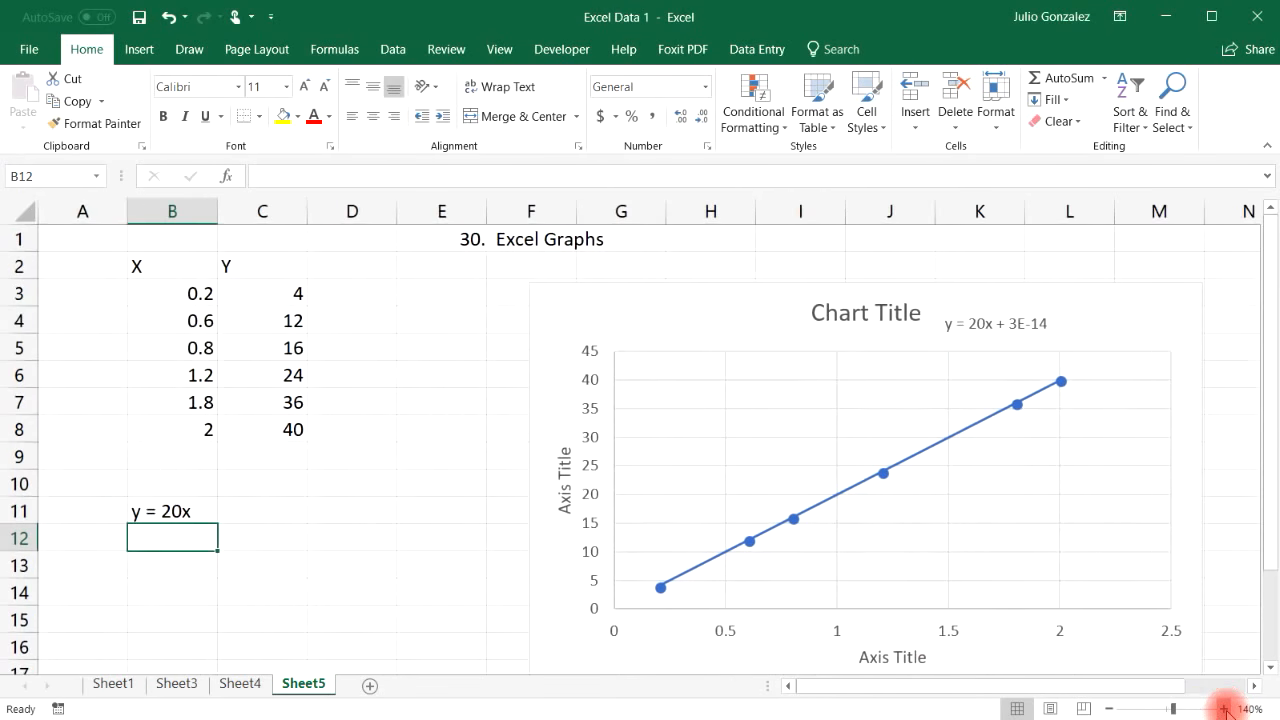
type("Y")
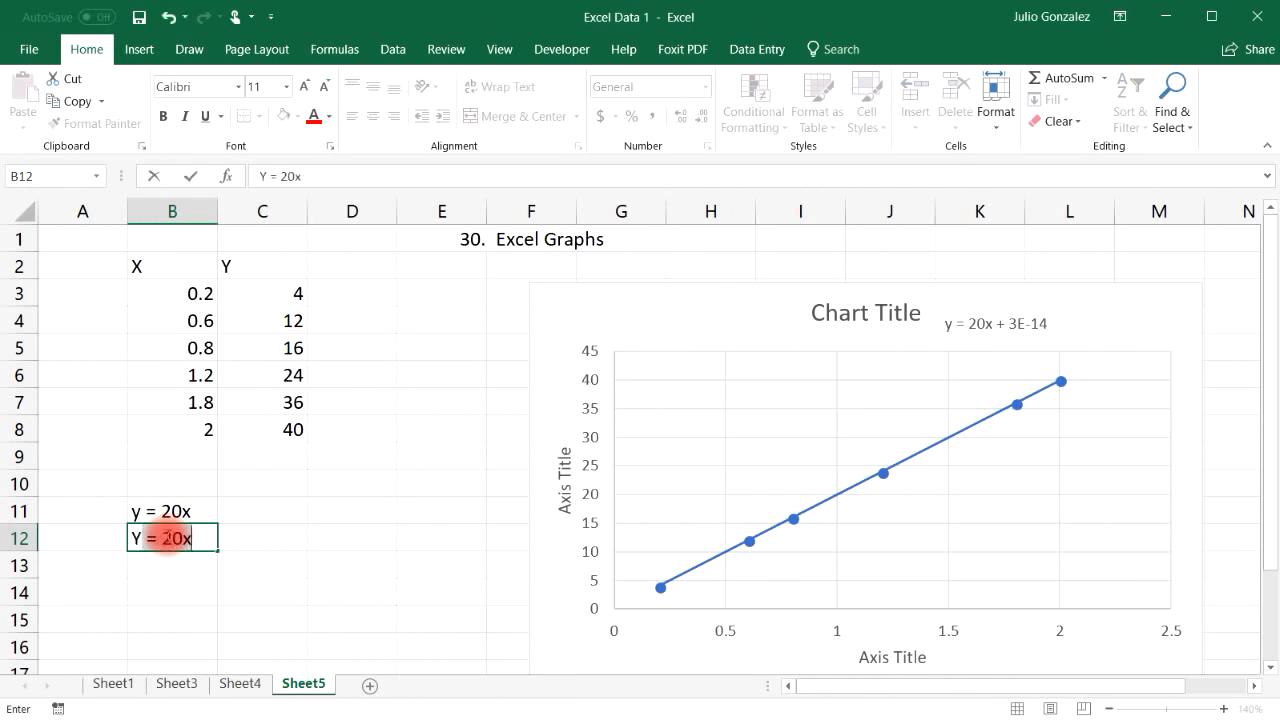
type(" = mX+B")
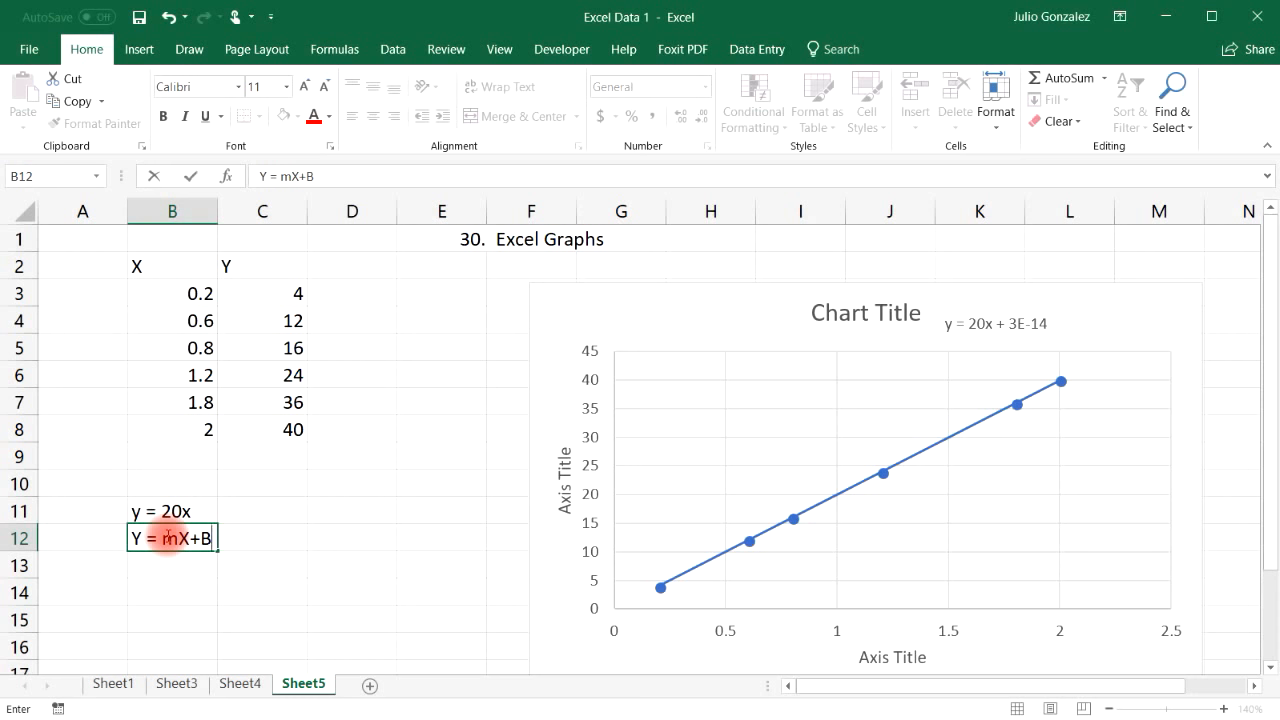
key("Return")
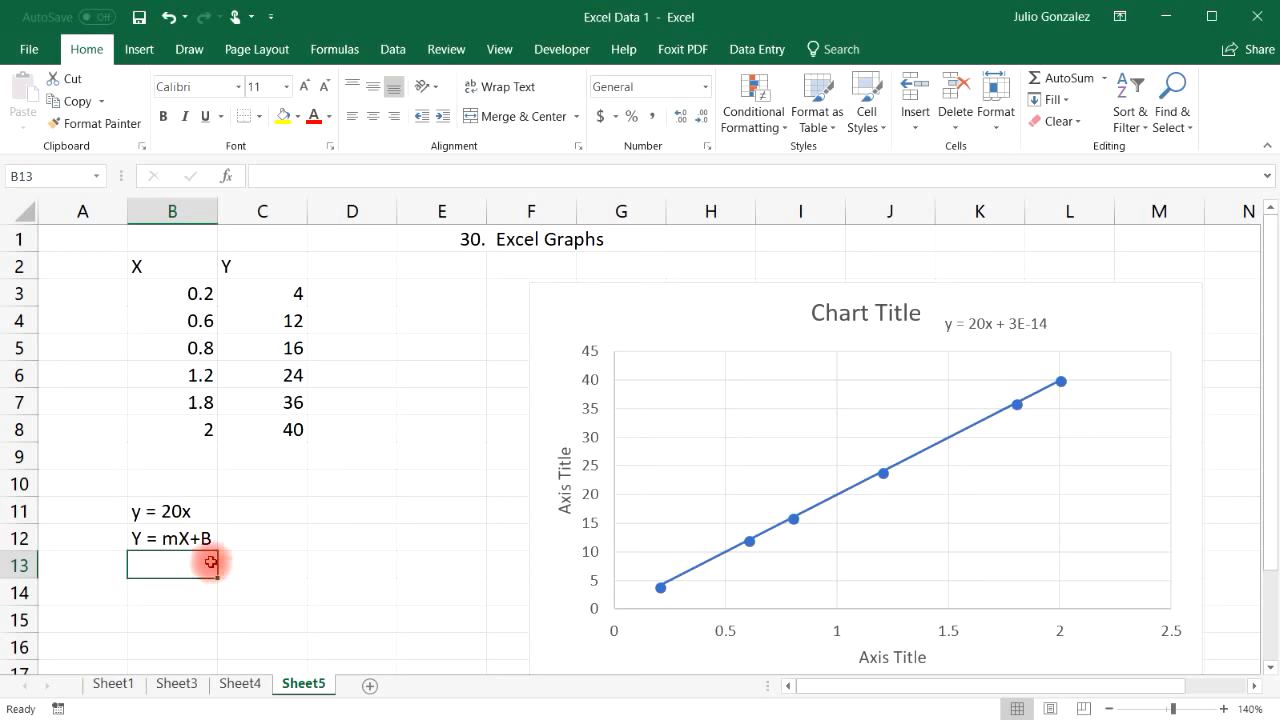
left_click(198, 538)
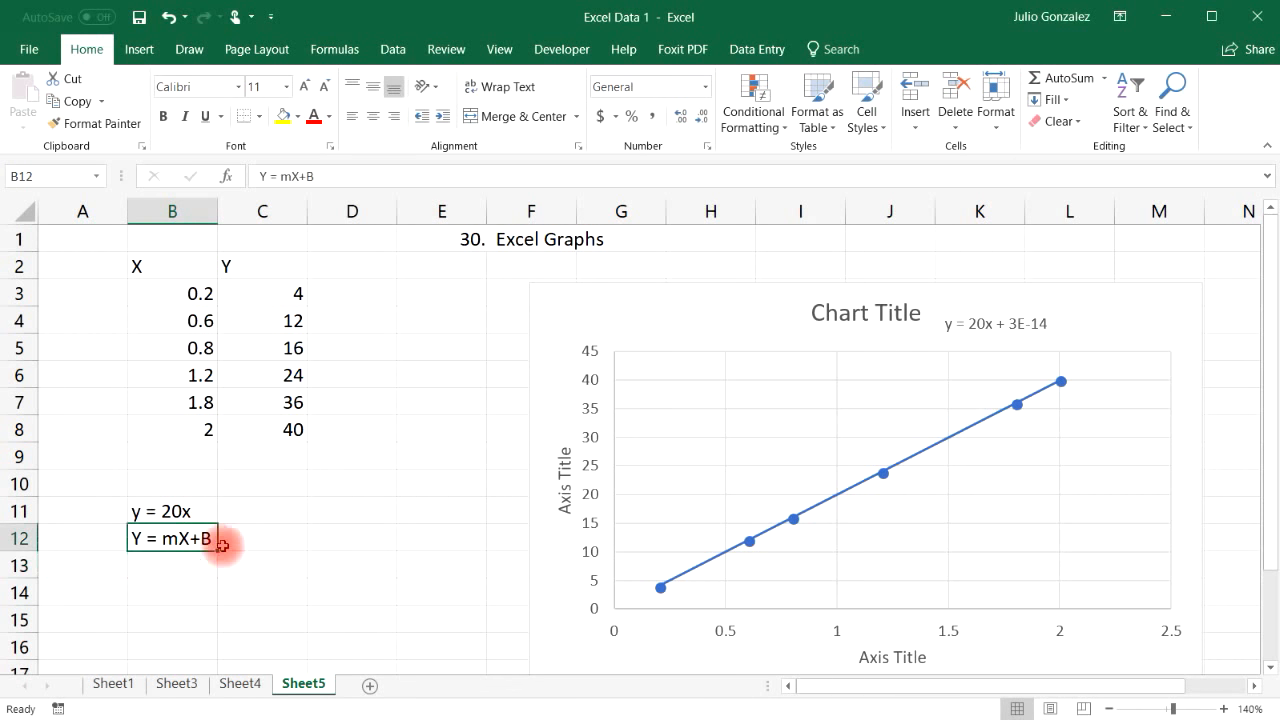
left_click(1037, 322)
Step: Calculate the line's slope in B13 with =SLOPE(C3:C8,B3:B8)
left_click(155, 561)
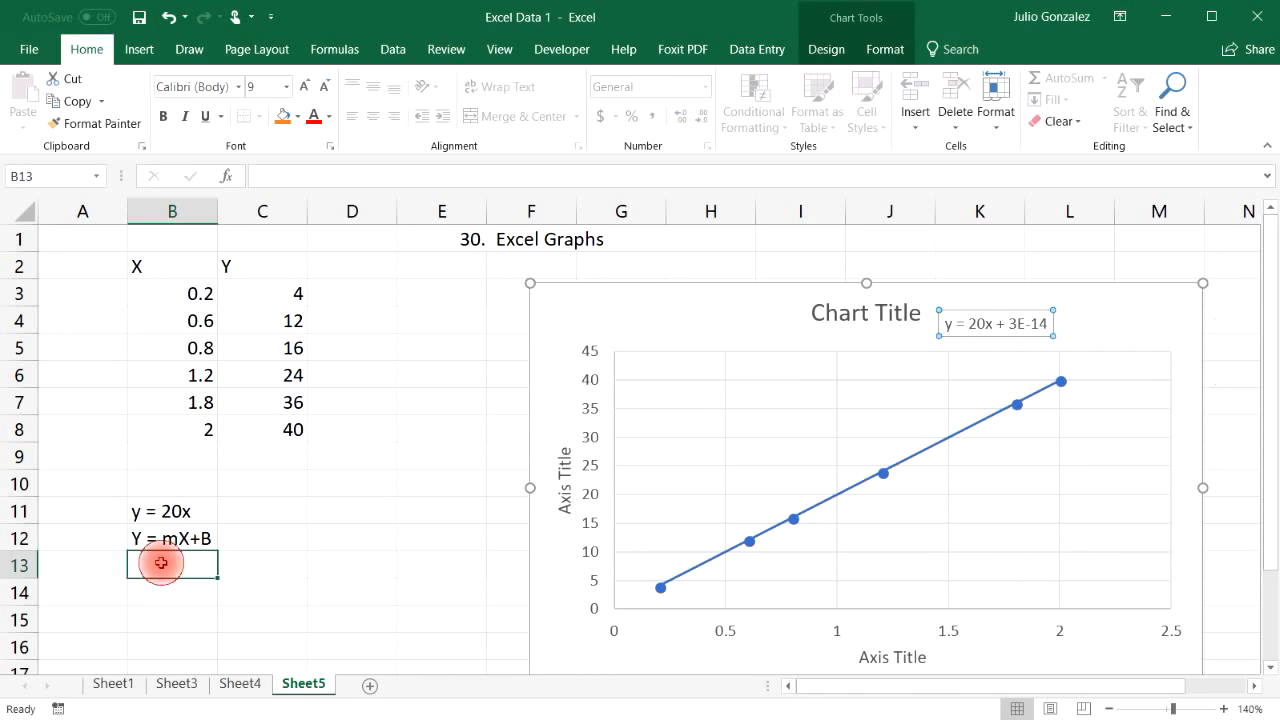
type("=")
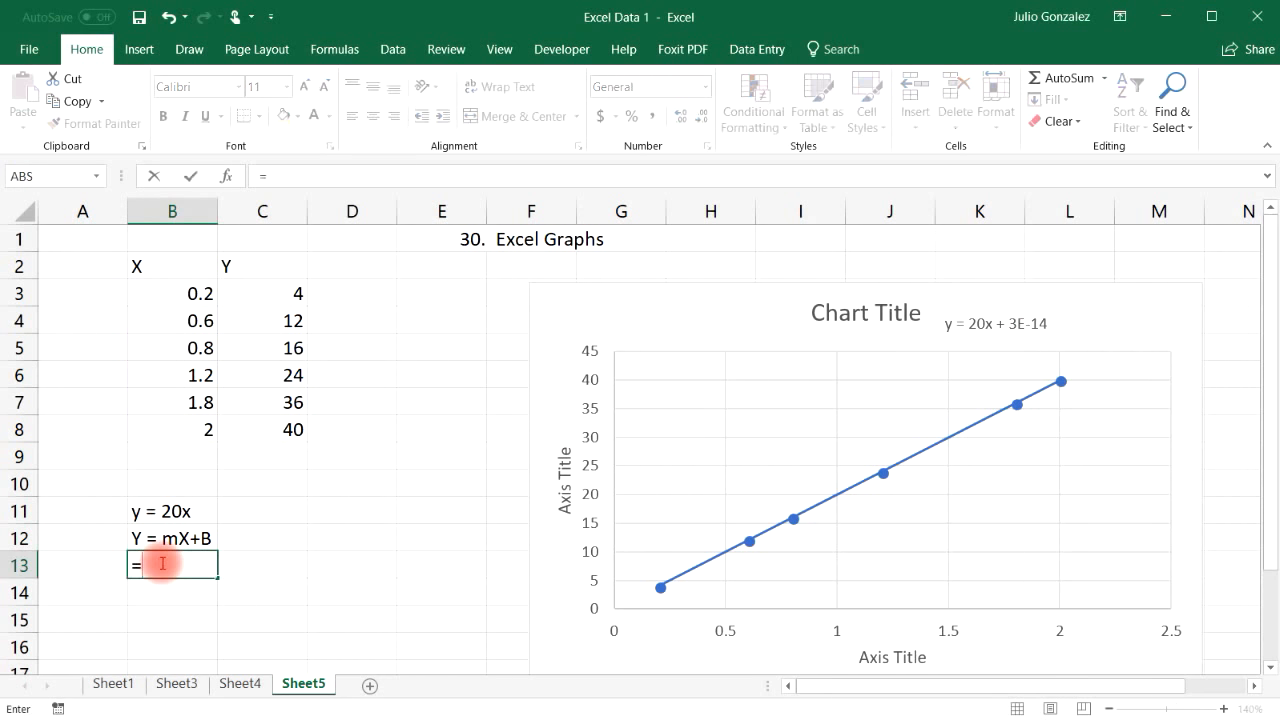
type("slope(")
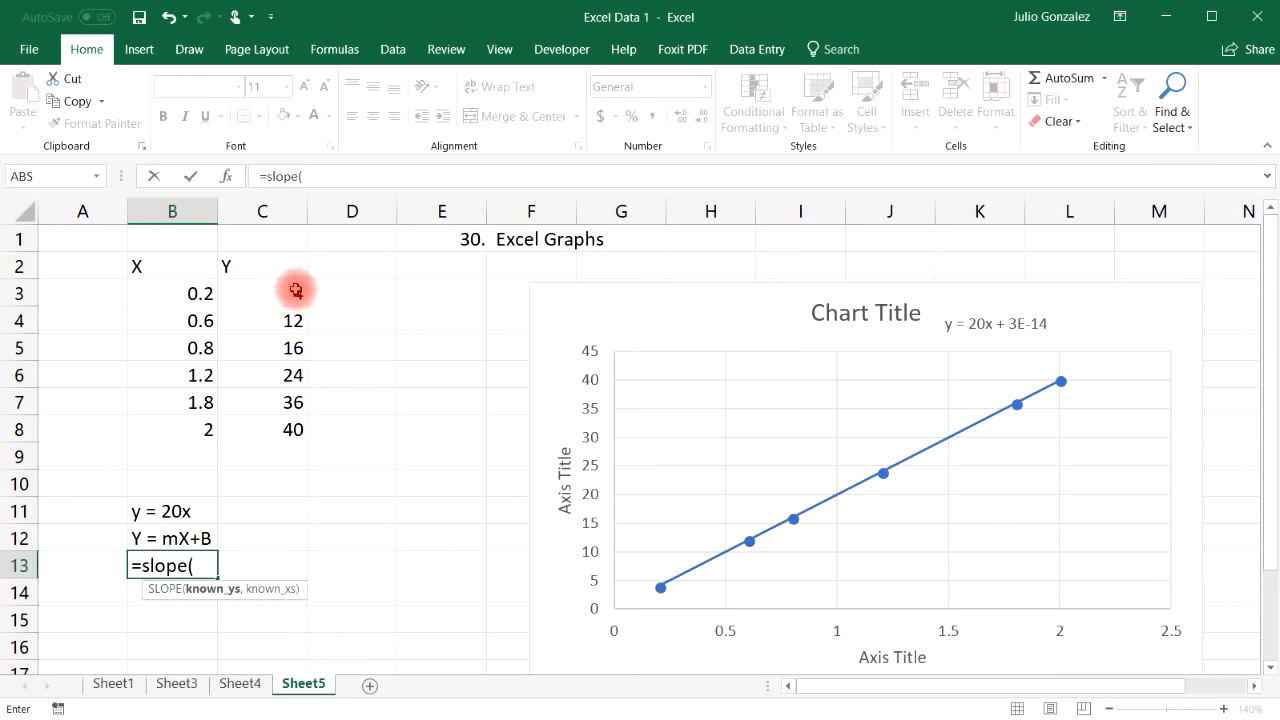
left_click_drag(297, 290, 297, 420)
type(",")
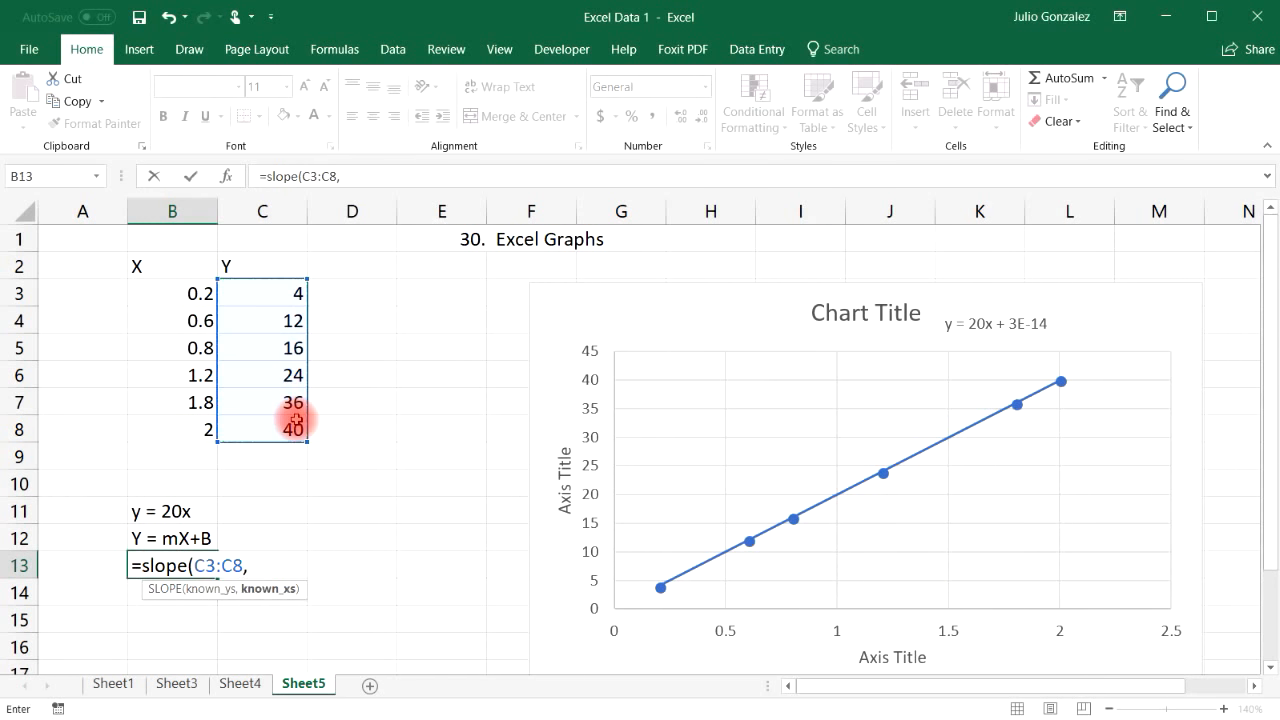
left_click_drag(187, 292, 205, 428)
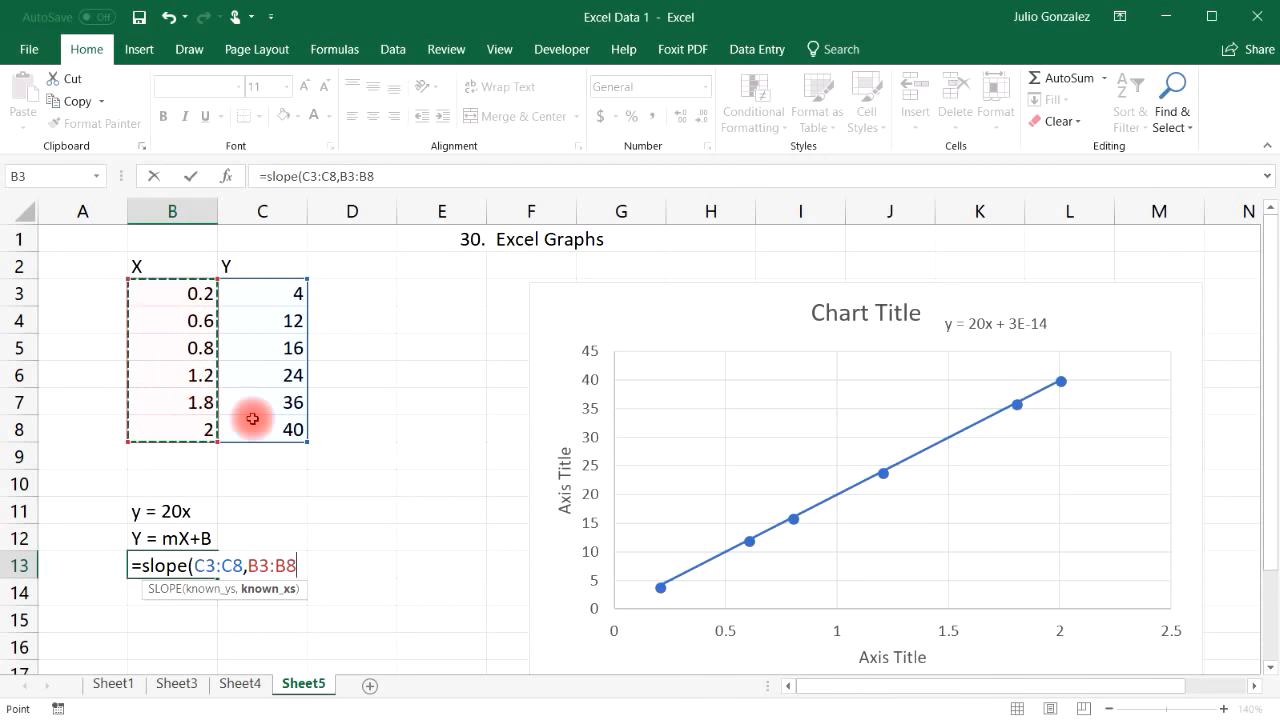
type(")")
key("Return")
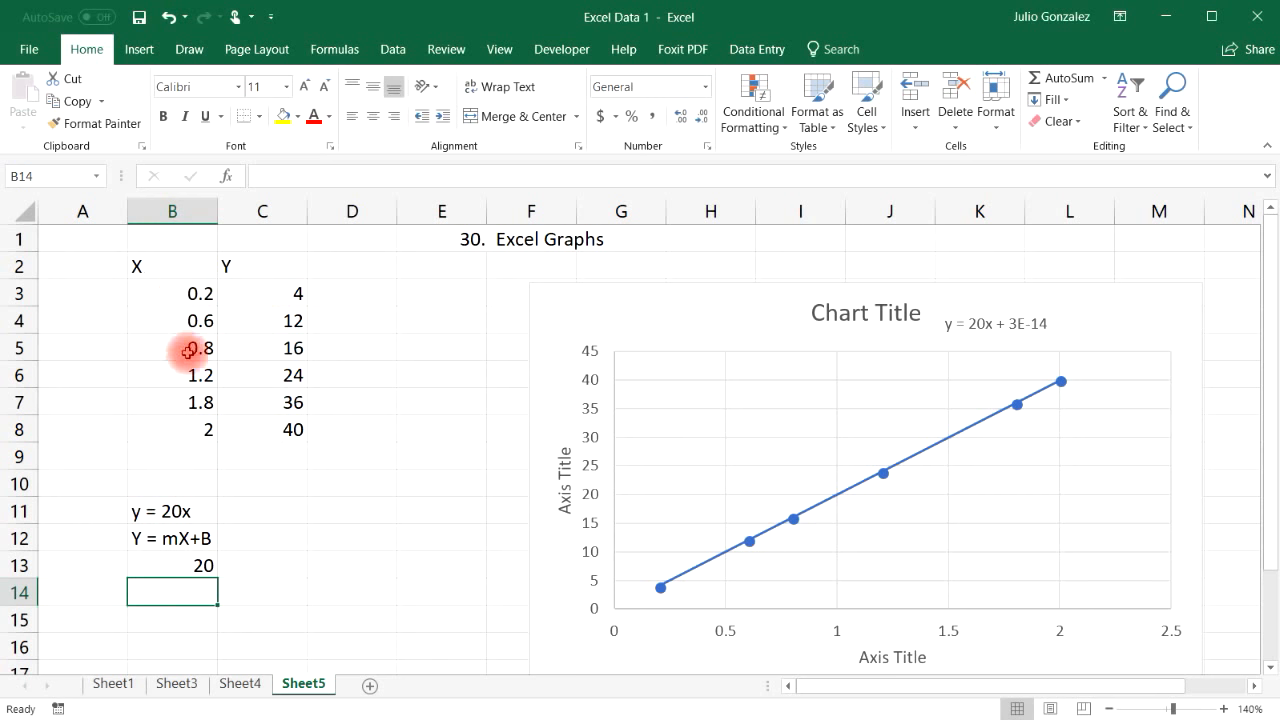
Step: Calculate the line's y-intercept in B14 with =INTERCEPT(C3:C8,B3:B8)
type("=")
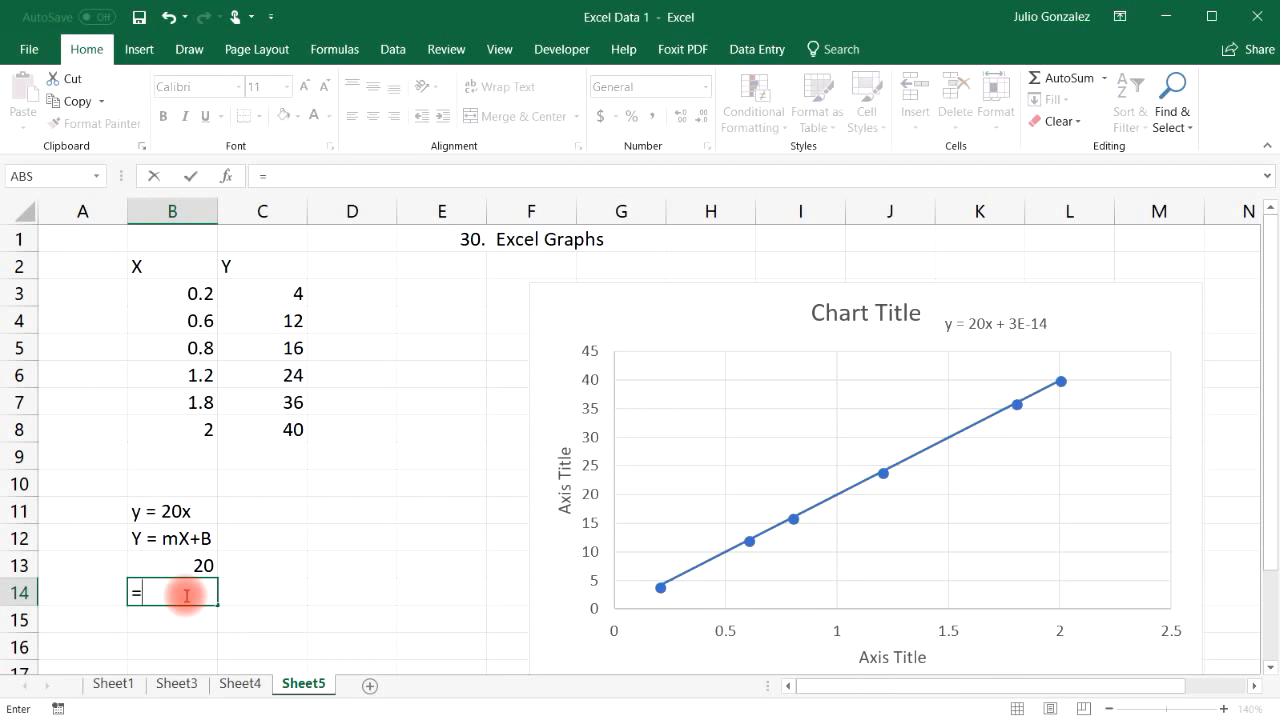
type("interc")
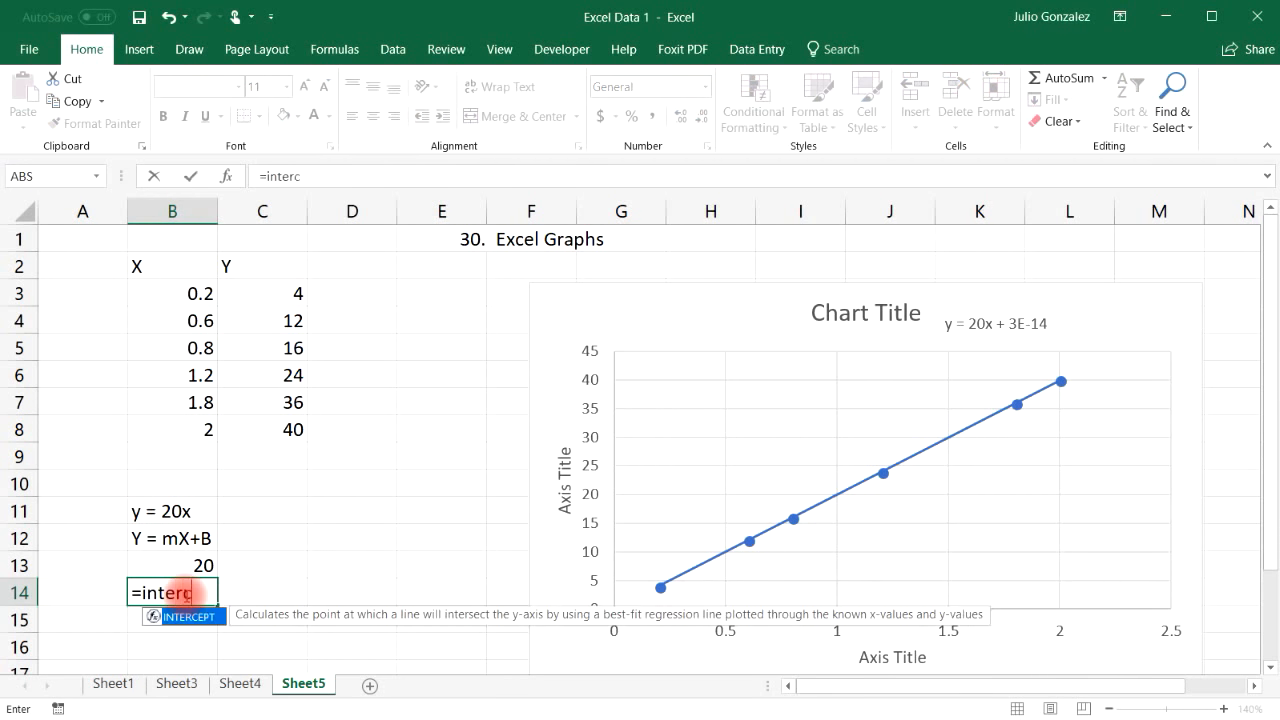
type("ept(")
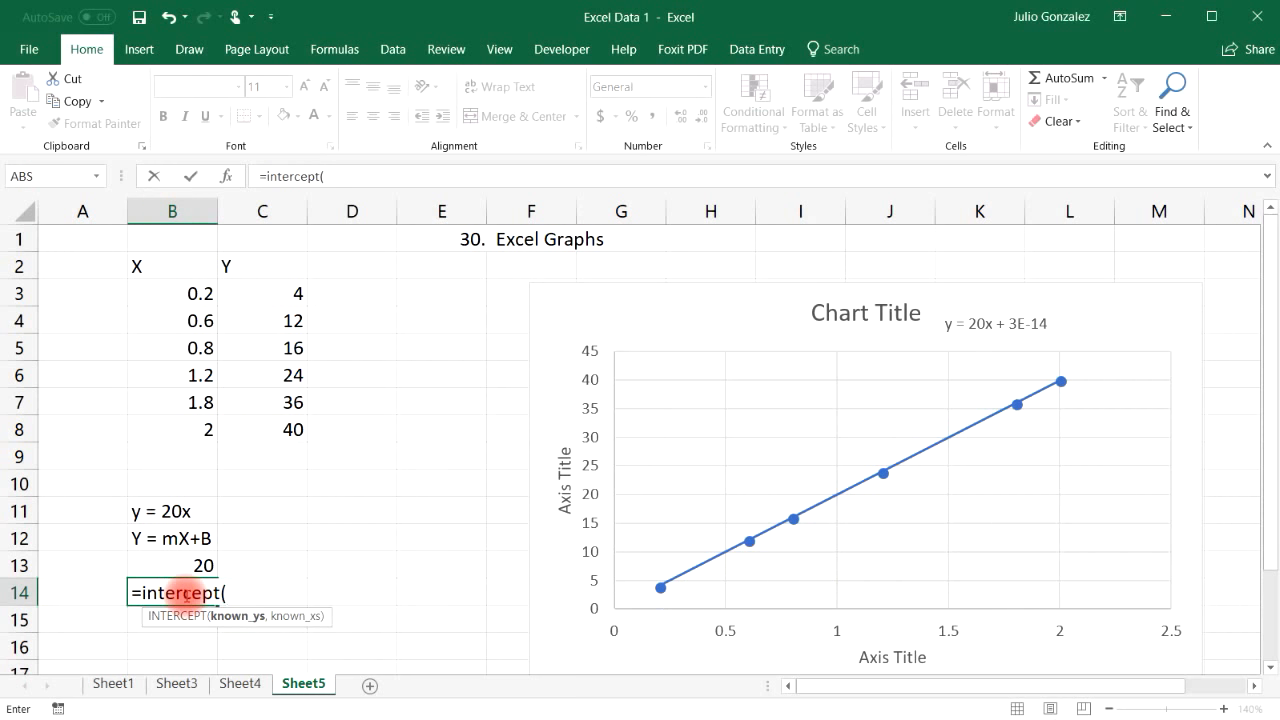
left_click_drag(280, 294, 297, 430)
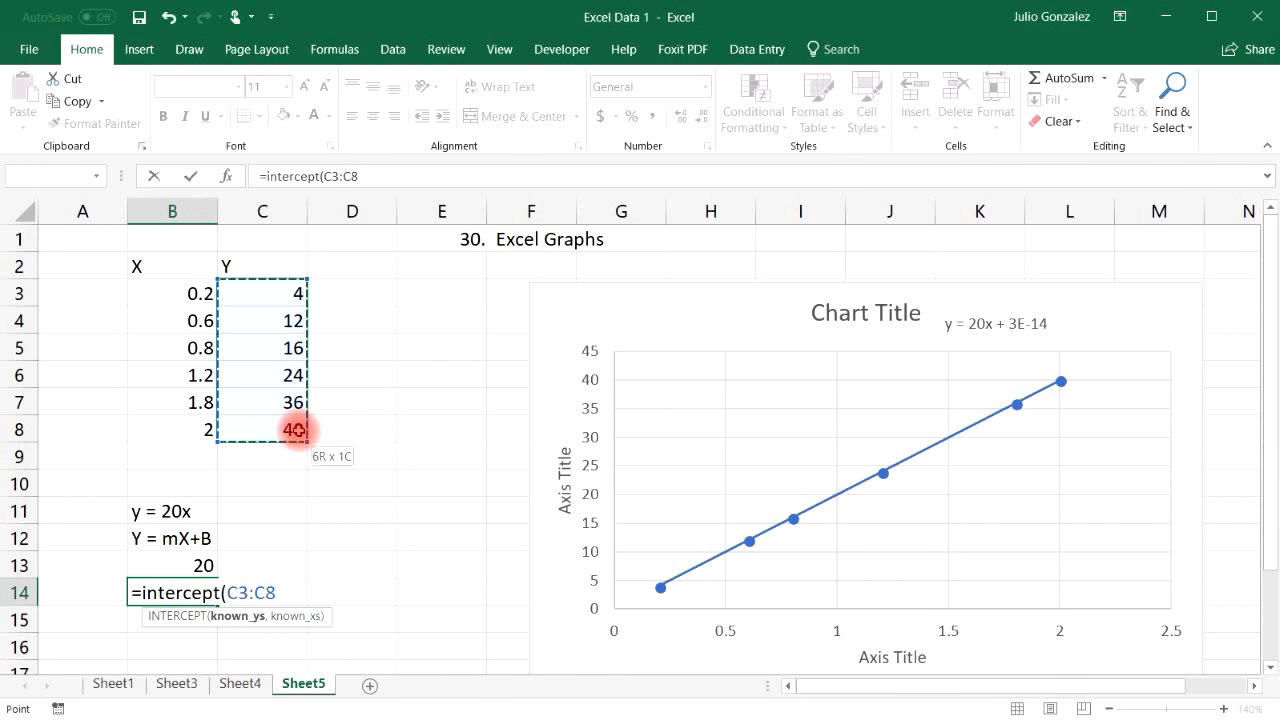
type(",")
left_click_drag(171, 291, 188, 430)
type(")")
key("Return")
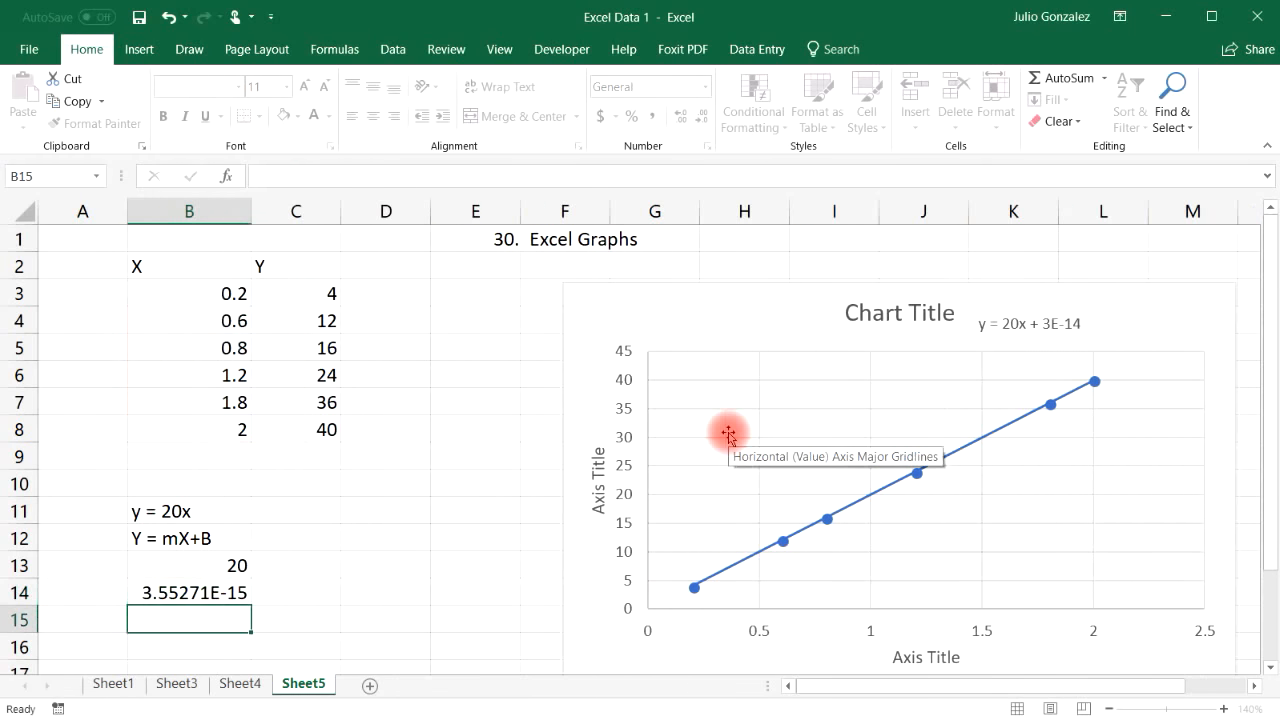
Step: Evaluate the line equation for an X of 1.2 in cell C11 with the formula =20*1.2
left_click(203, 594)
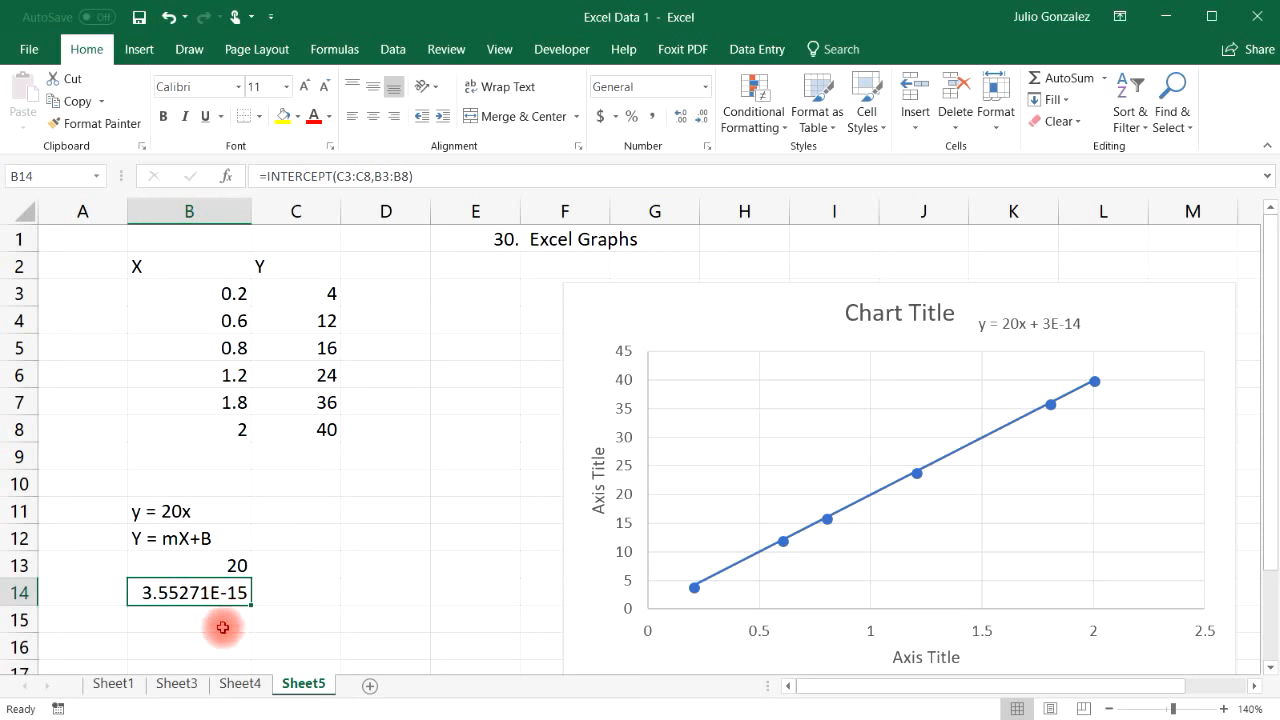
left_click(218, 618)
left_click(193, 511)
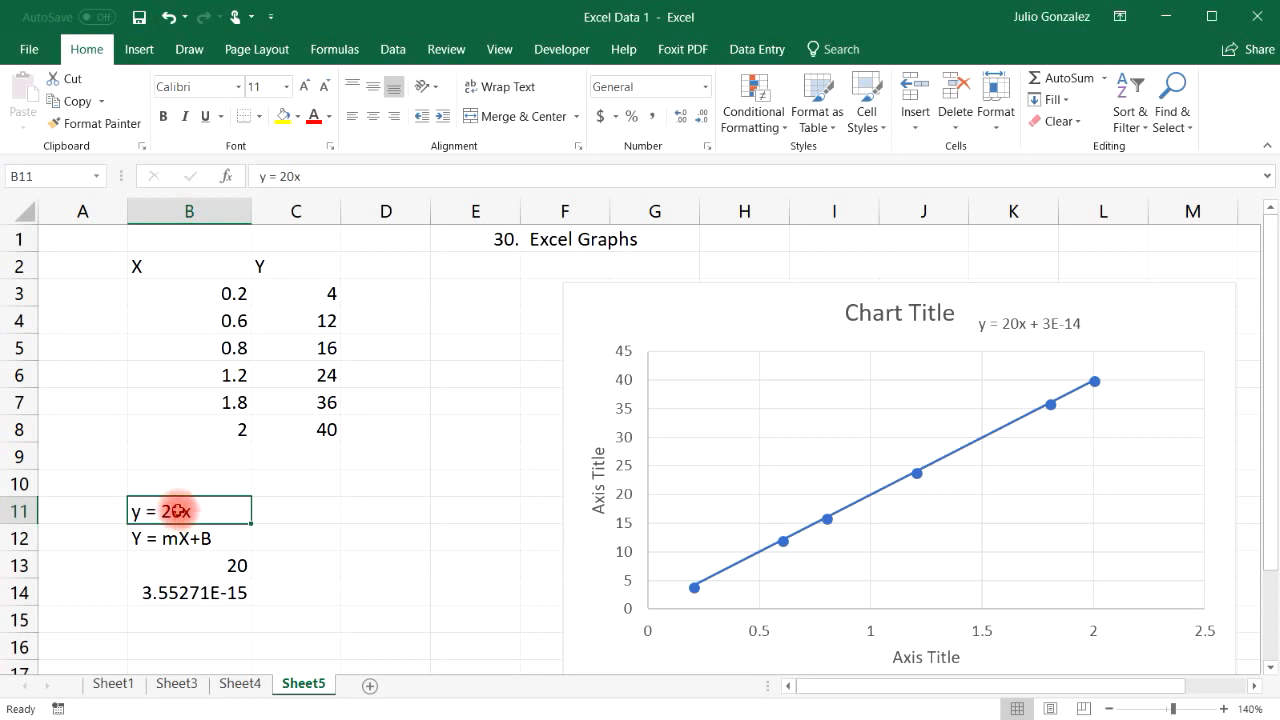
left_click(291, 508)
type("20")
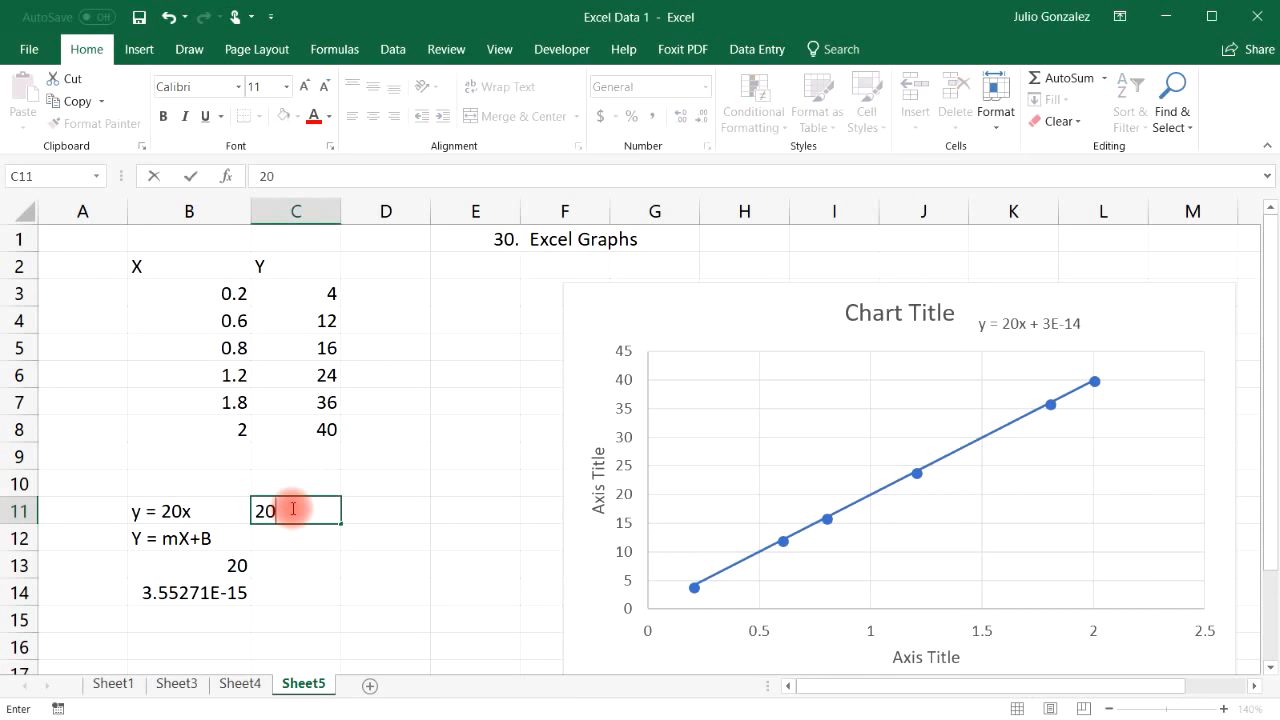
type("=20*1.2")
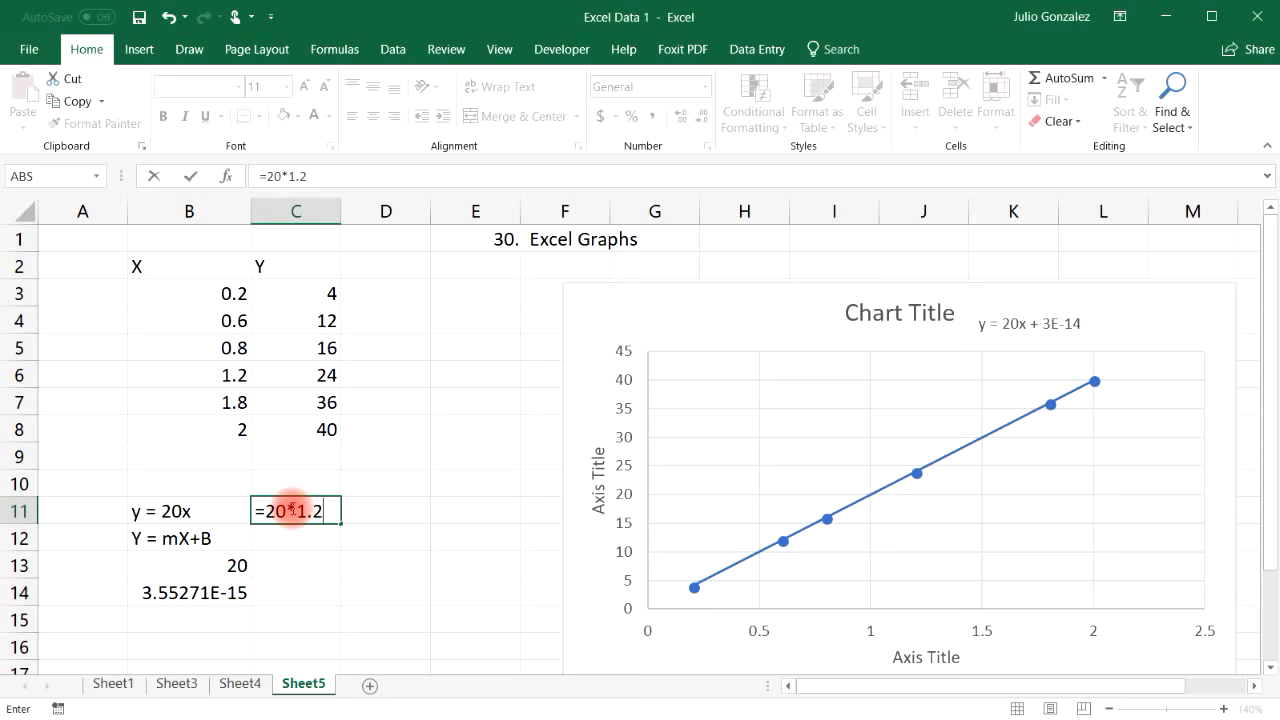
key("Return")
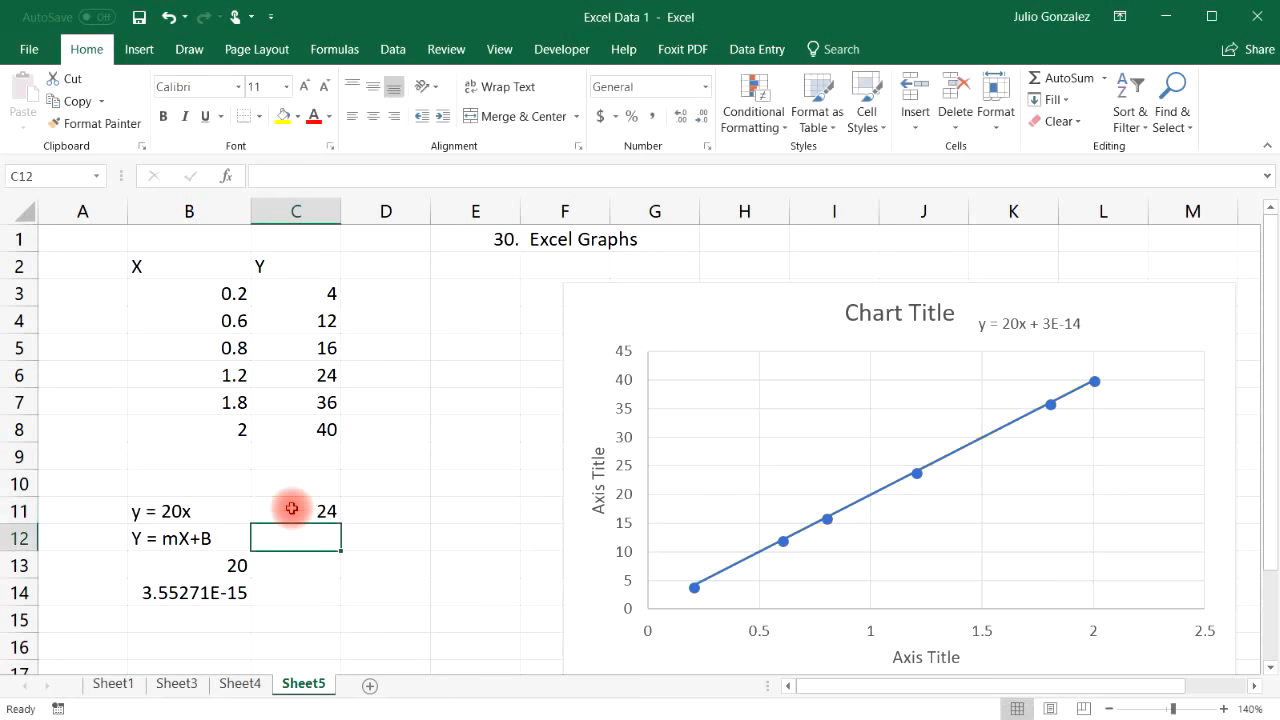
left_click(318, 378)
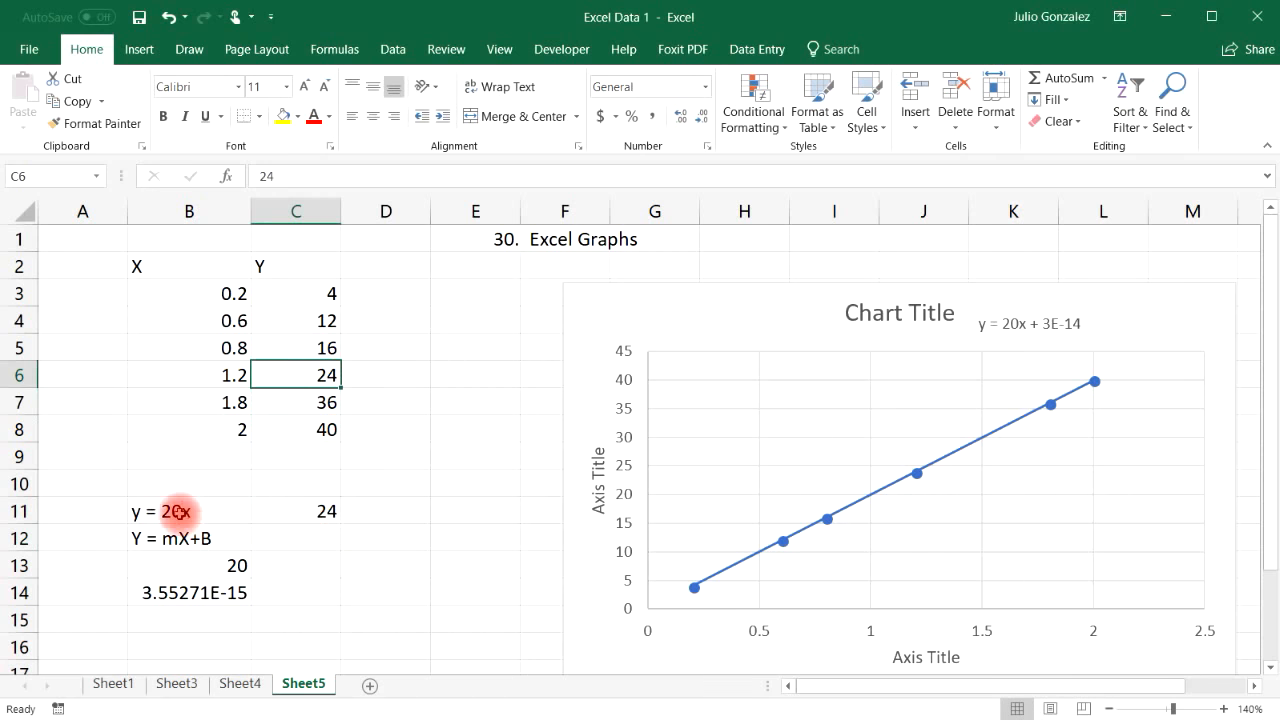
left_click(192, 511)
left_click_drag(209, 293, 300, 430)
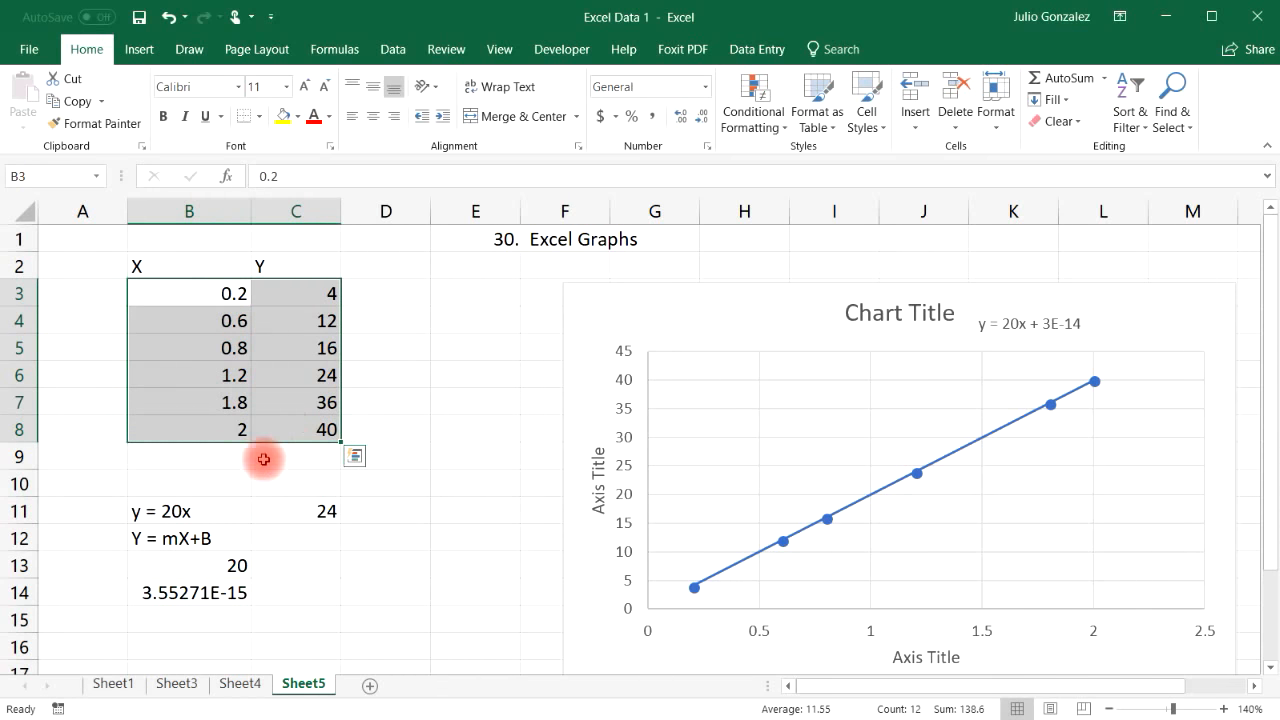
left_click(326, 545)
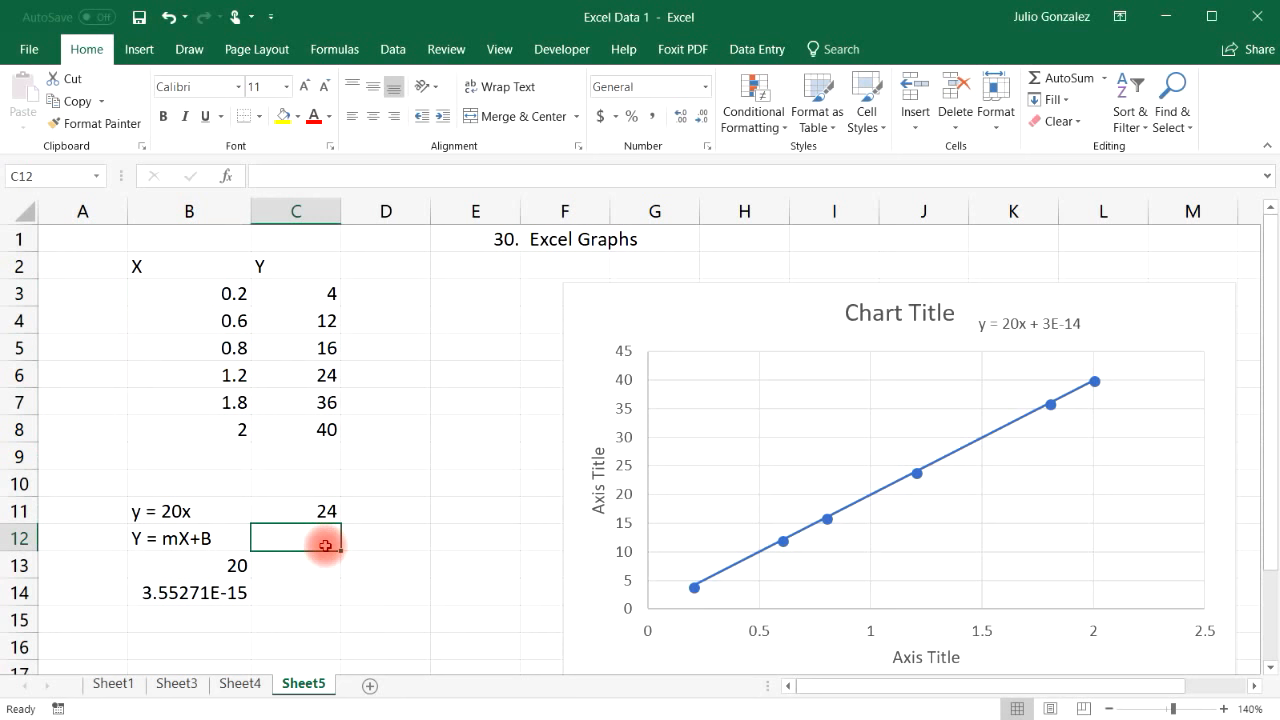
Step: Add an X value of 5.6 in B9 and evaluate the line equation for it in D11 with =20*5.6
left_click(220, 455)
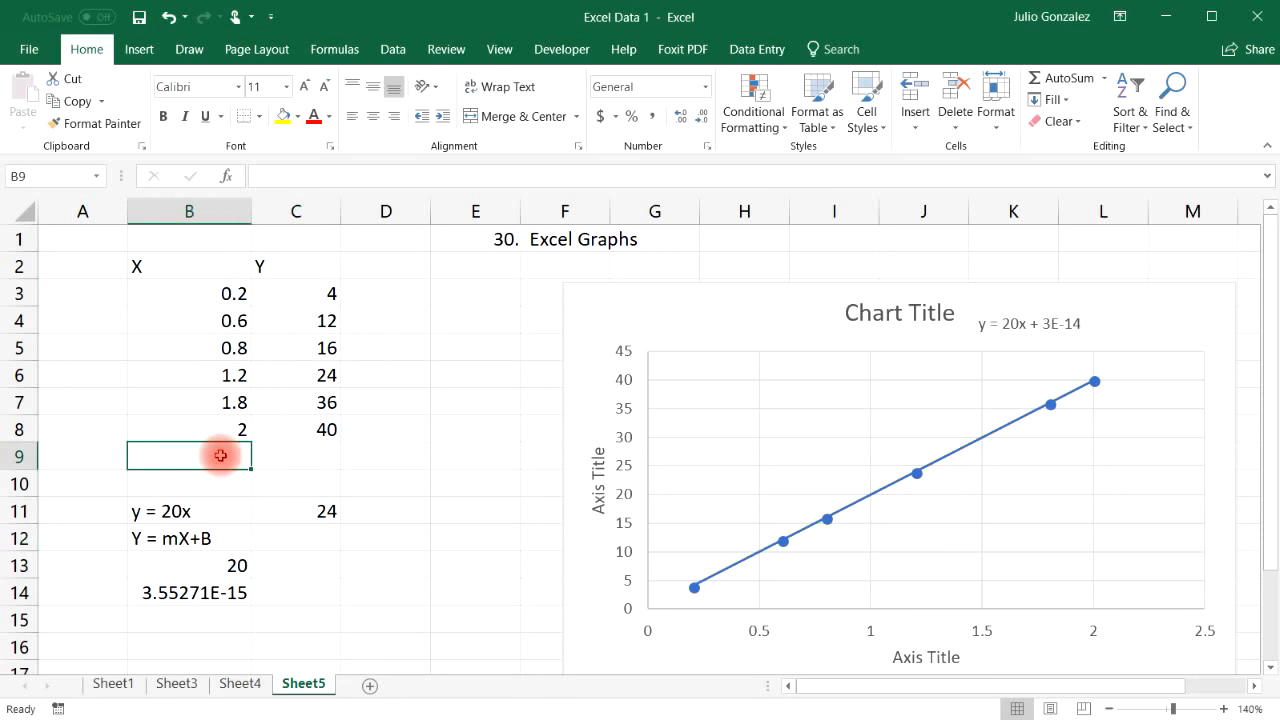
type("5.6")
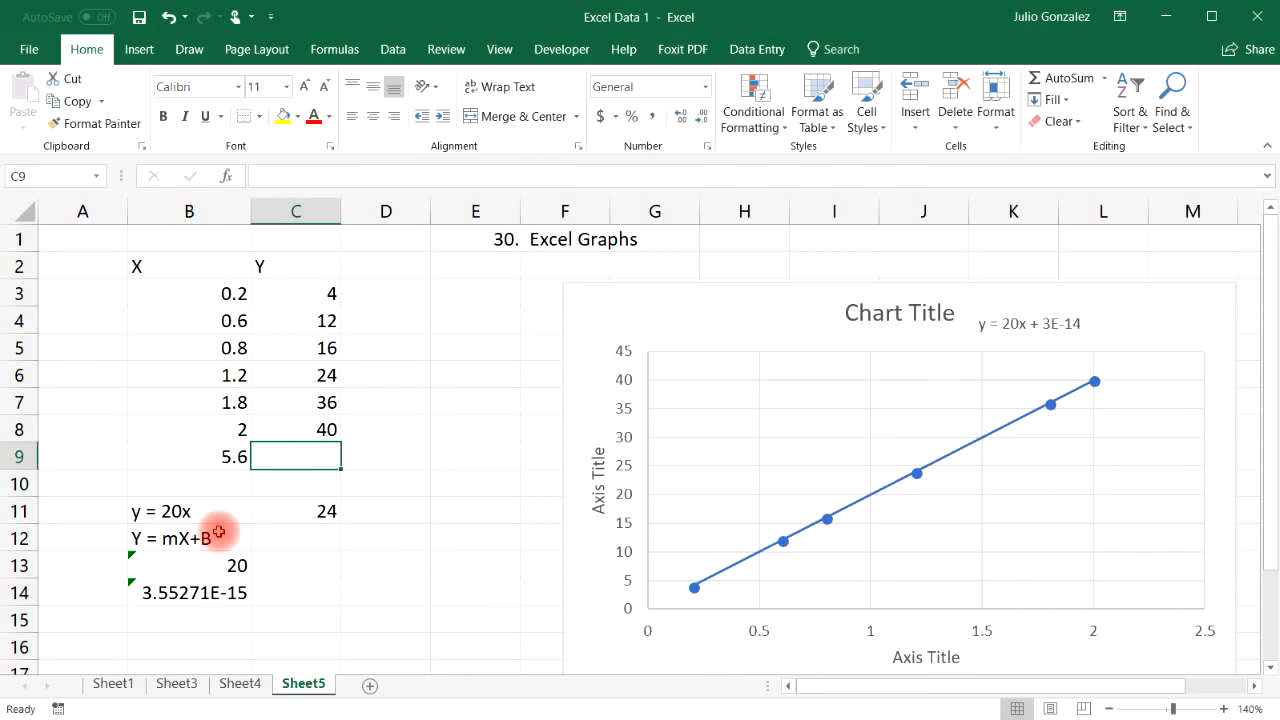
left_click(180, 512)
left_click(400, 516)
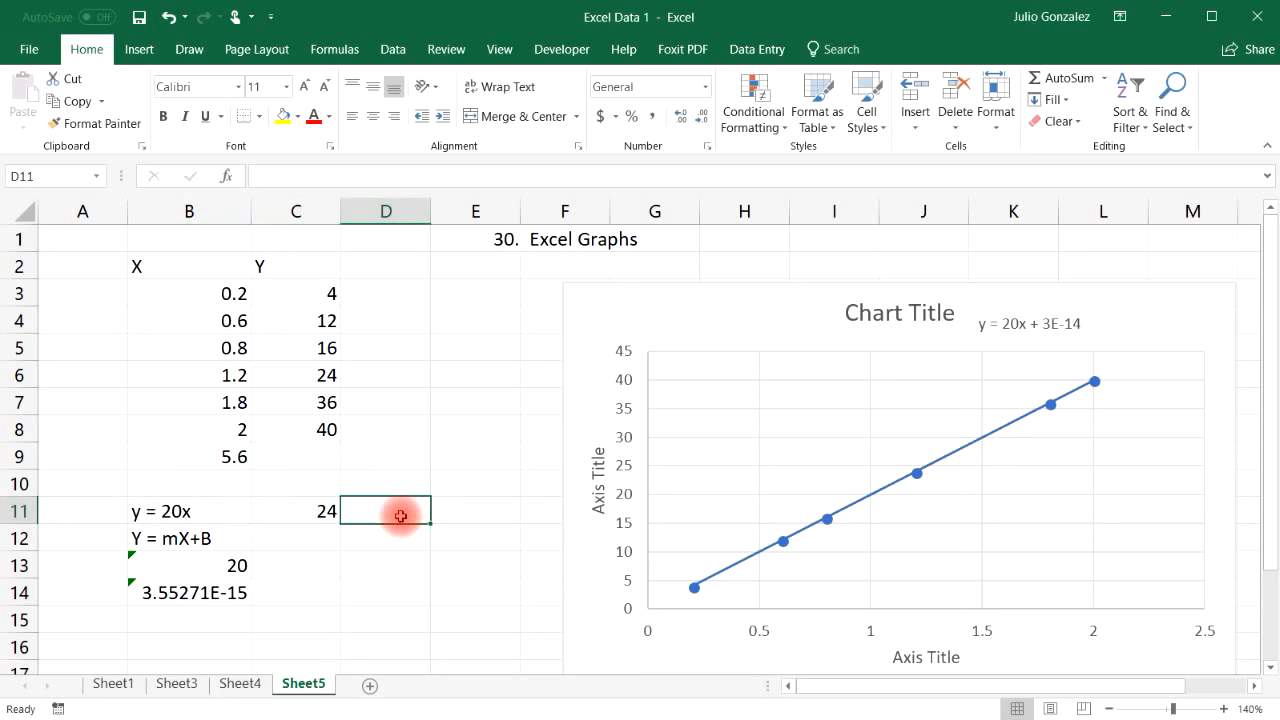
type("=")
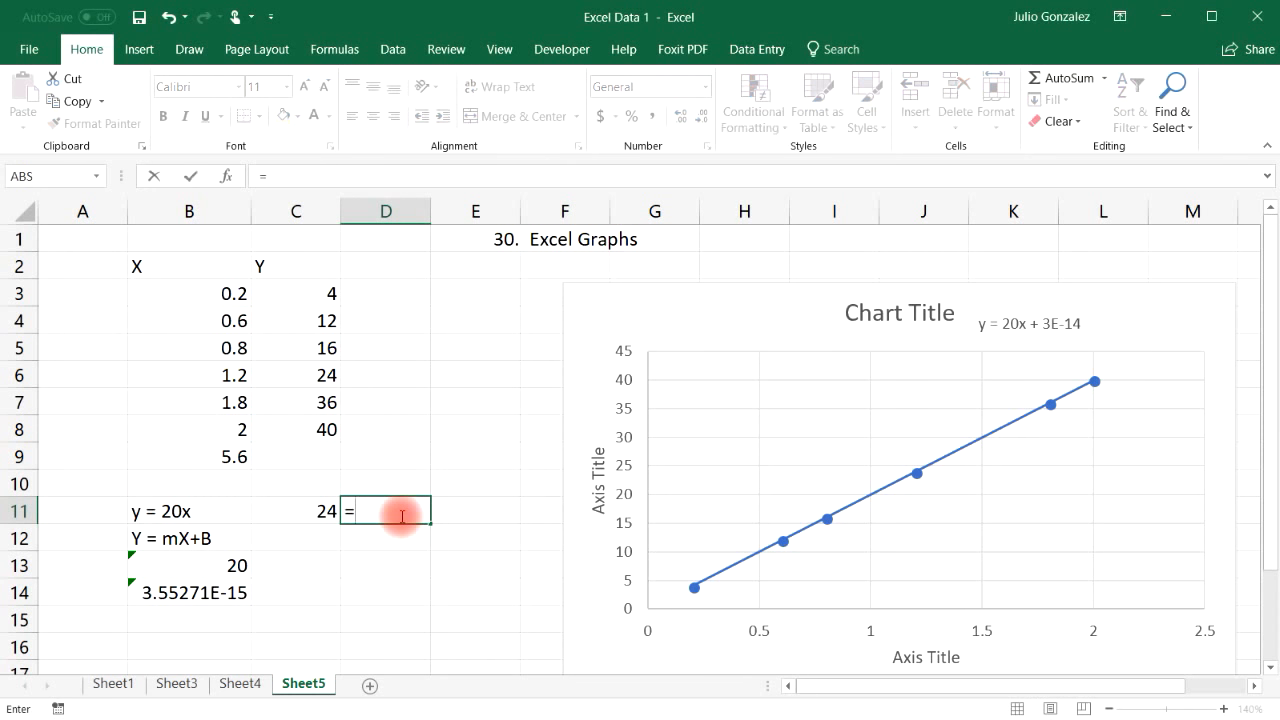
type("20*5.6")
key("Return")
left_click(400, 514)
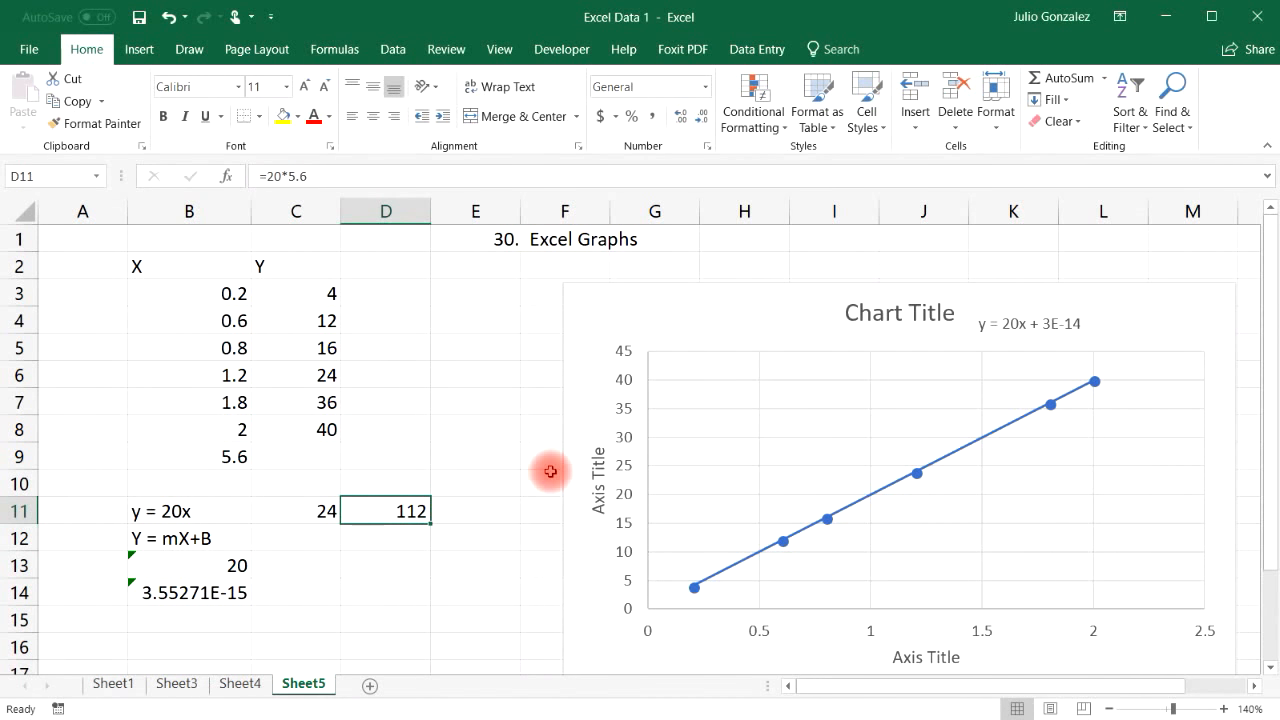
Step: Predict the Y value for the X in B9 in cell C9 with =FORECAST(B9,C3:C8,B3:B8)
left_click(318, 453)
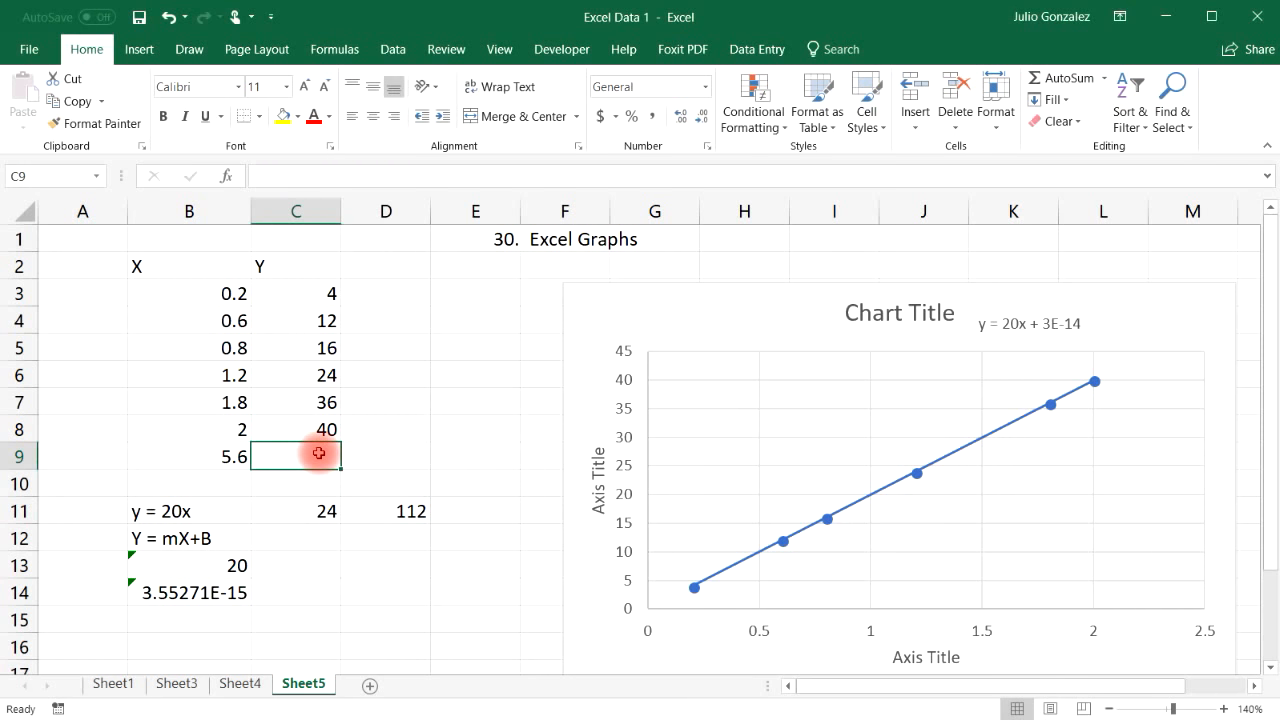
type("=")
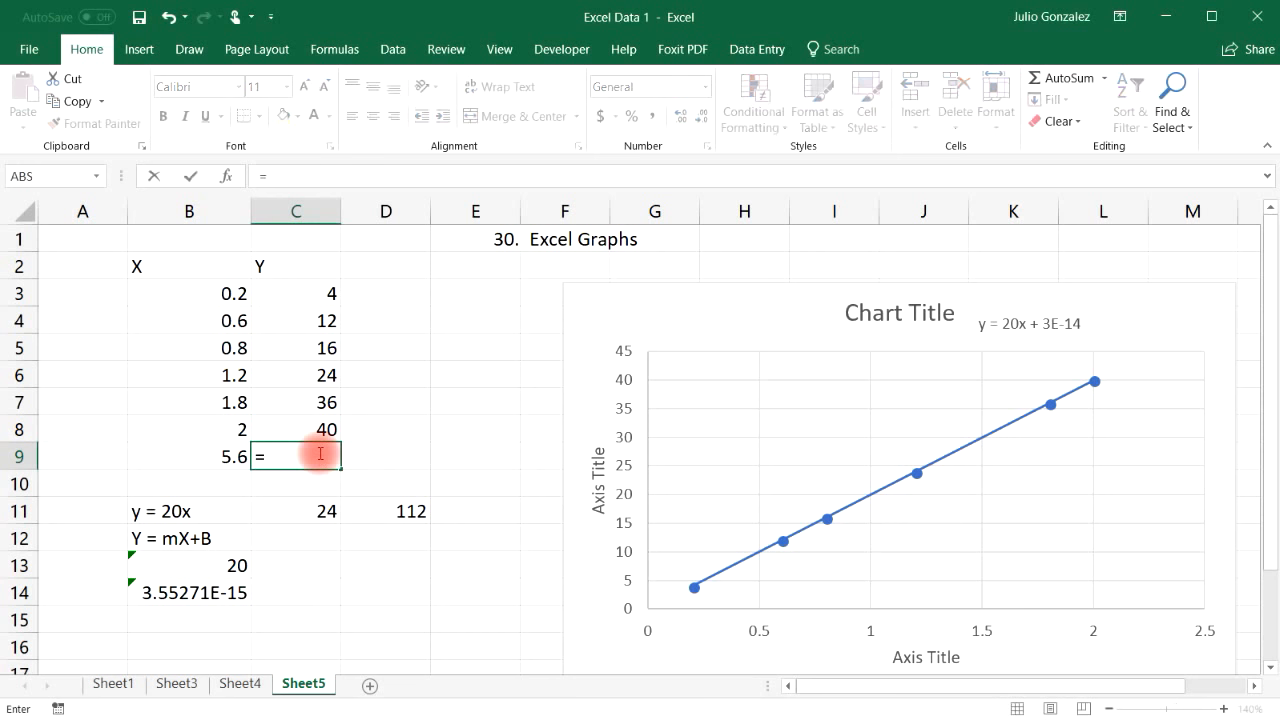
type("fore")
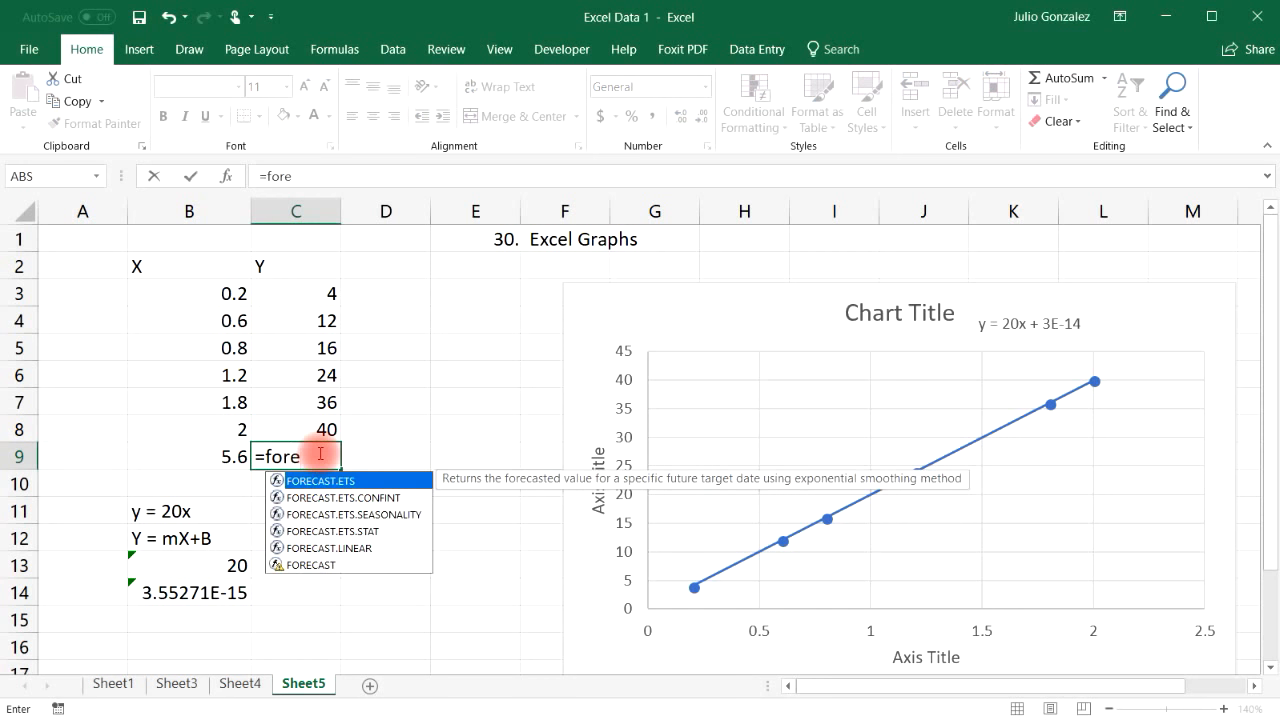
type("cast(")
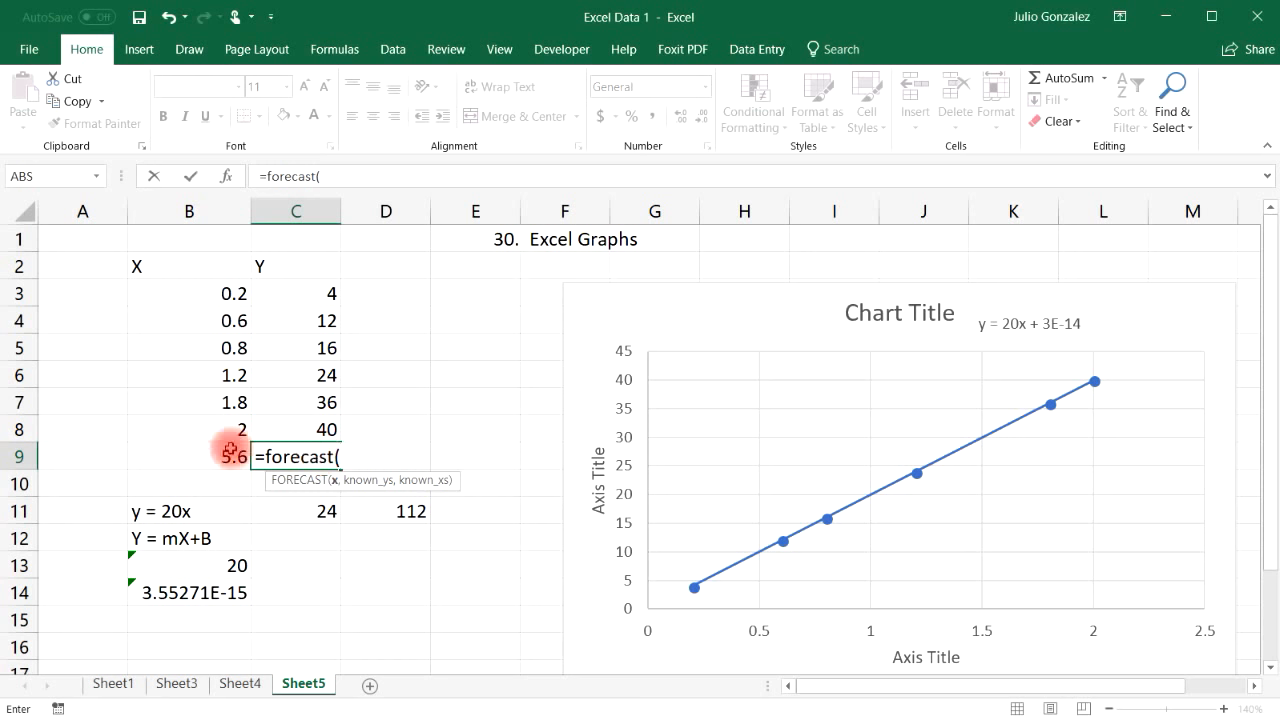
left_click(211, 458)
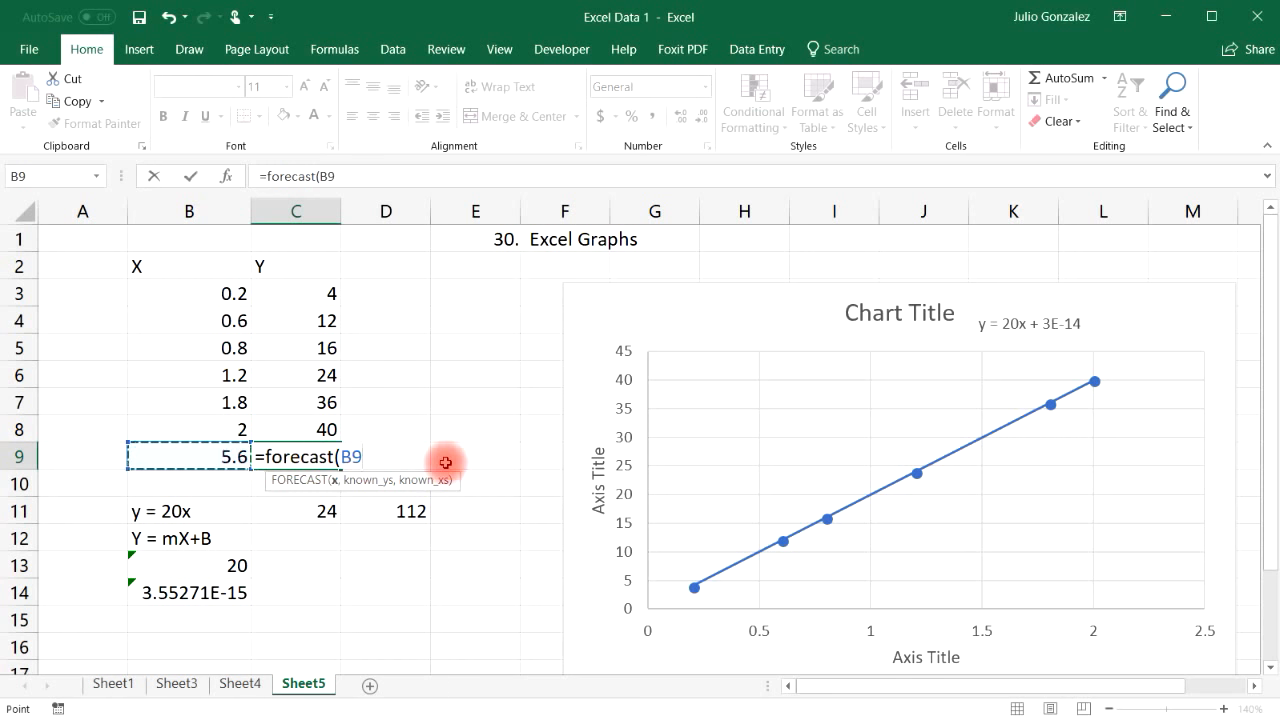
type(",")
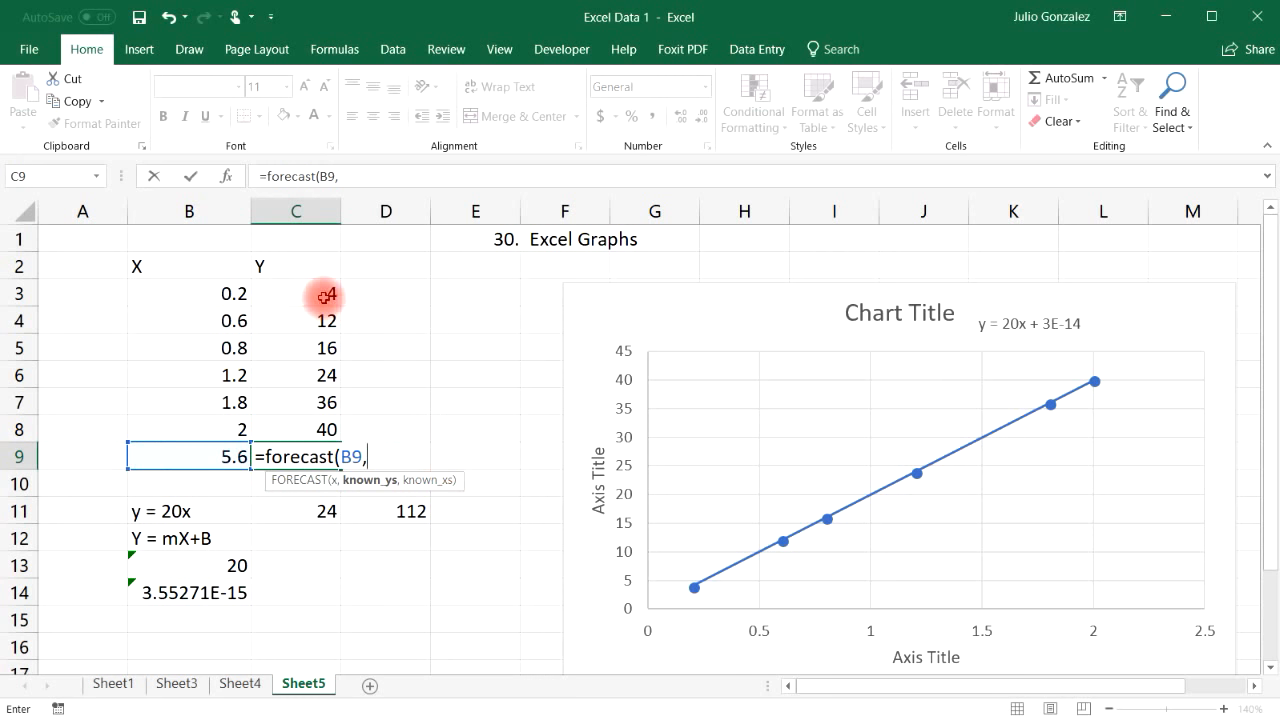
left_click_drag(320, 290, 314, 426)
type(",")
left_click_drag(229, 293, 232, 428)
type(")")
key("Return")
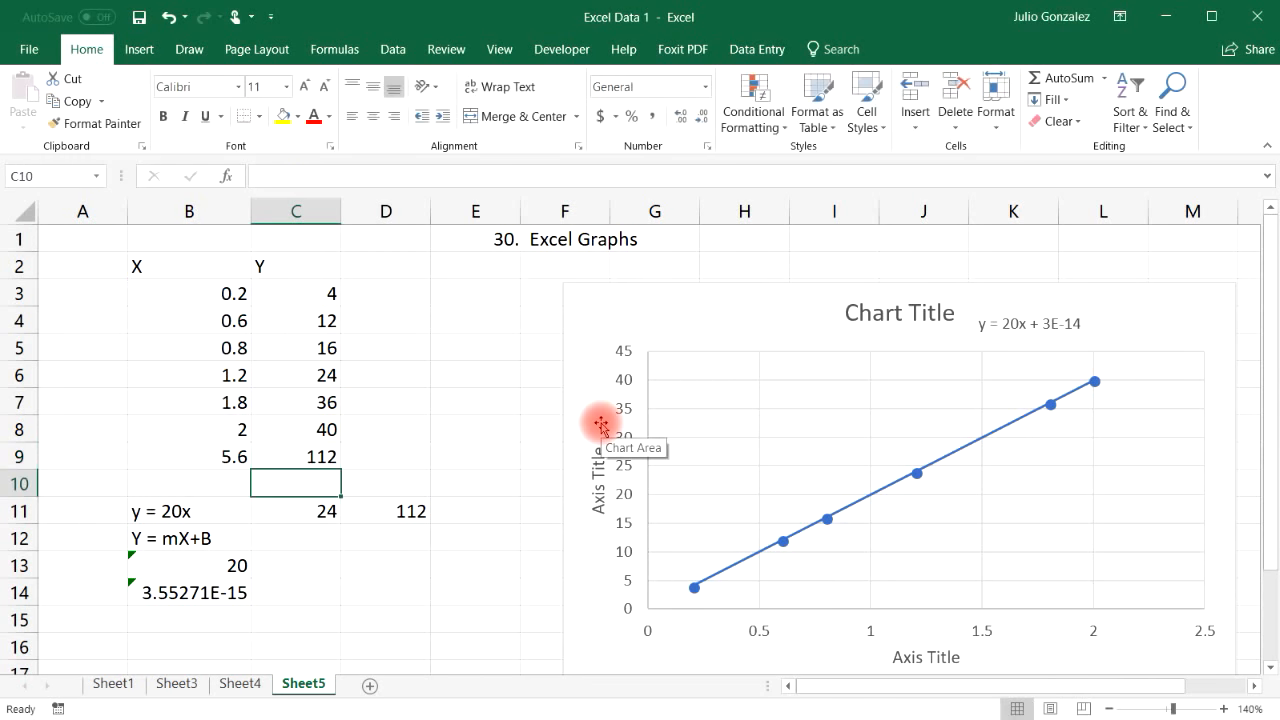
left_click(309, 457)
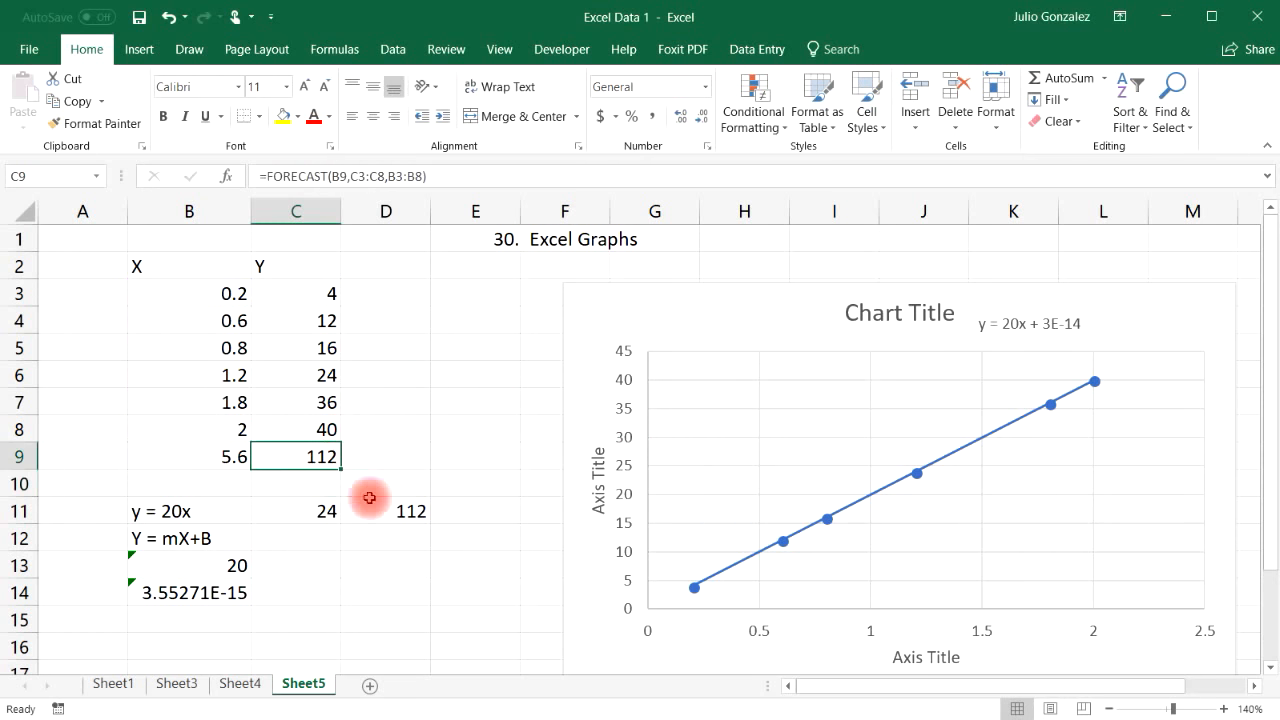
left_click(417, 511)
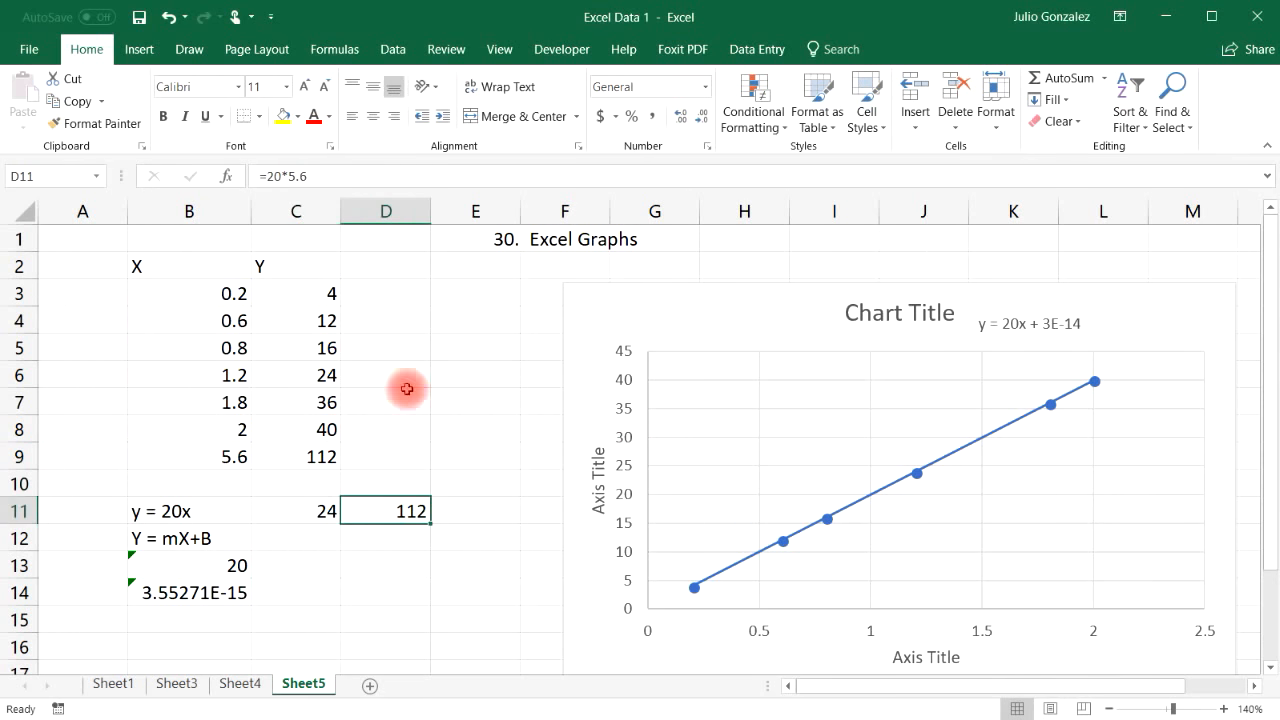
left_click(220, 292)
left_click_drag(228, 345, 303, 429)
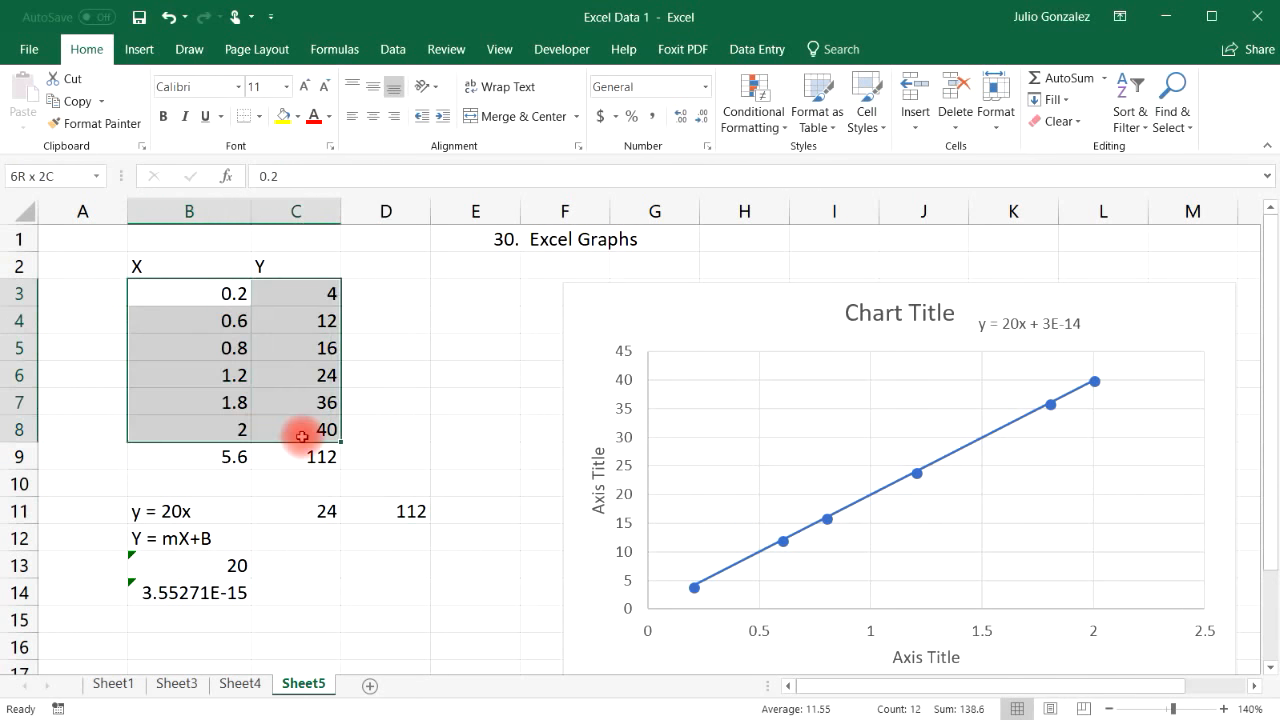
Step: Examine the descriptions of the FORECAST.ETS and FORECAST.LINEAR functions through a draft formula in D9, and discard the draft
left_click(401, 461)
type("=for")
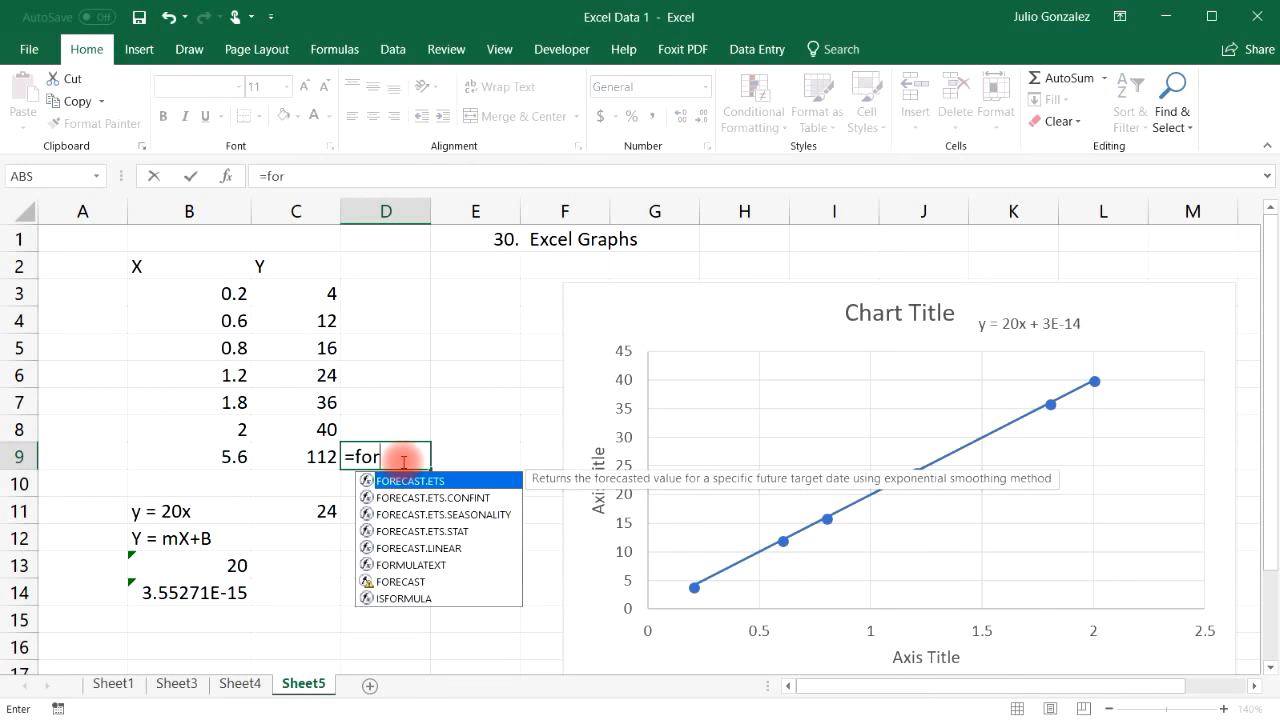
type("ecast")
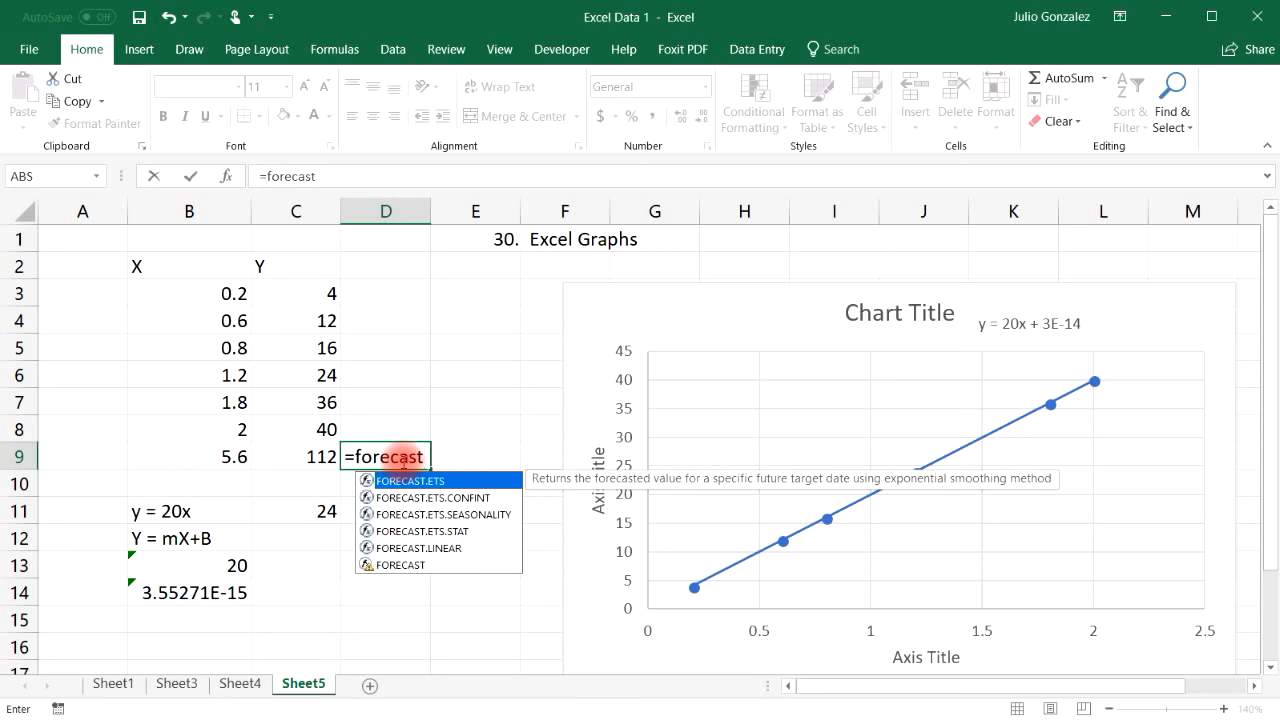
type(".ets")
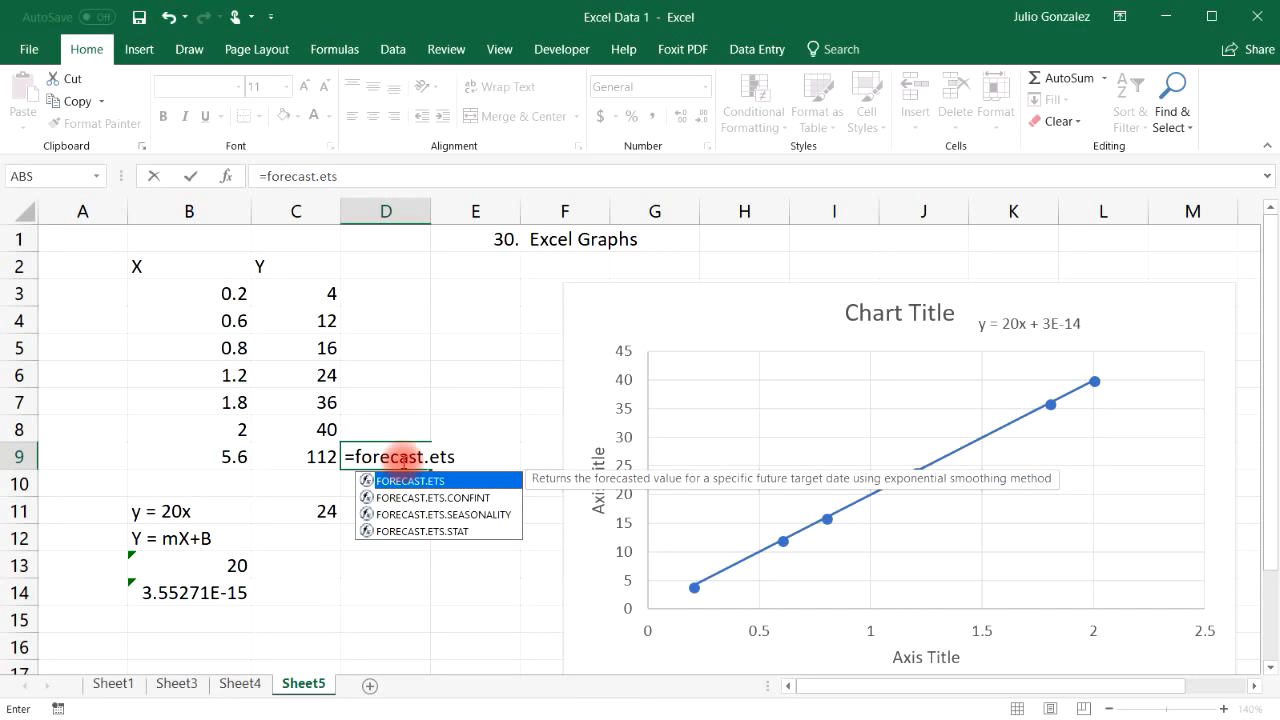
key("BackSpace")
key("BackSpace")
key("BackSpace")
type("linear")
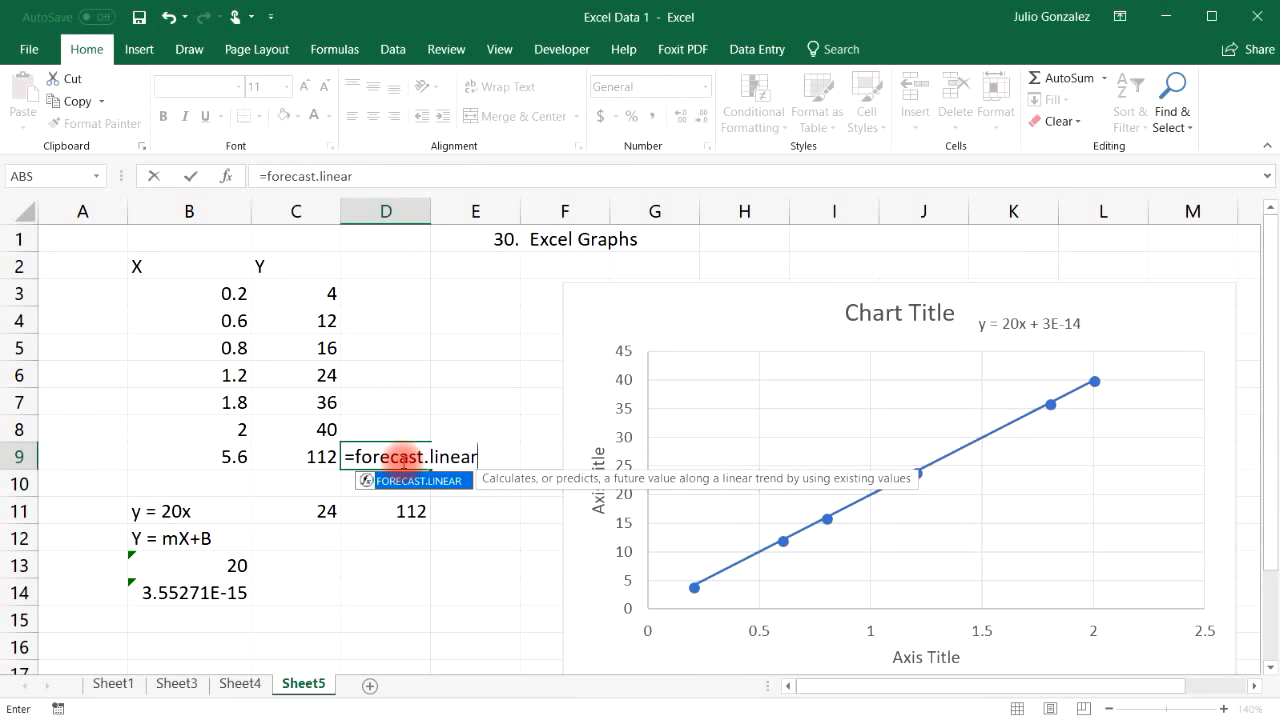
key("BackSpace")
key("BackSpace")
key("BackSpace")
key("BackSpace")
key("BackSpace")
key("BackSpace")
key("BackSpace")
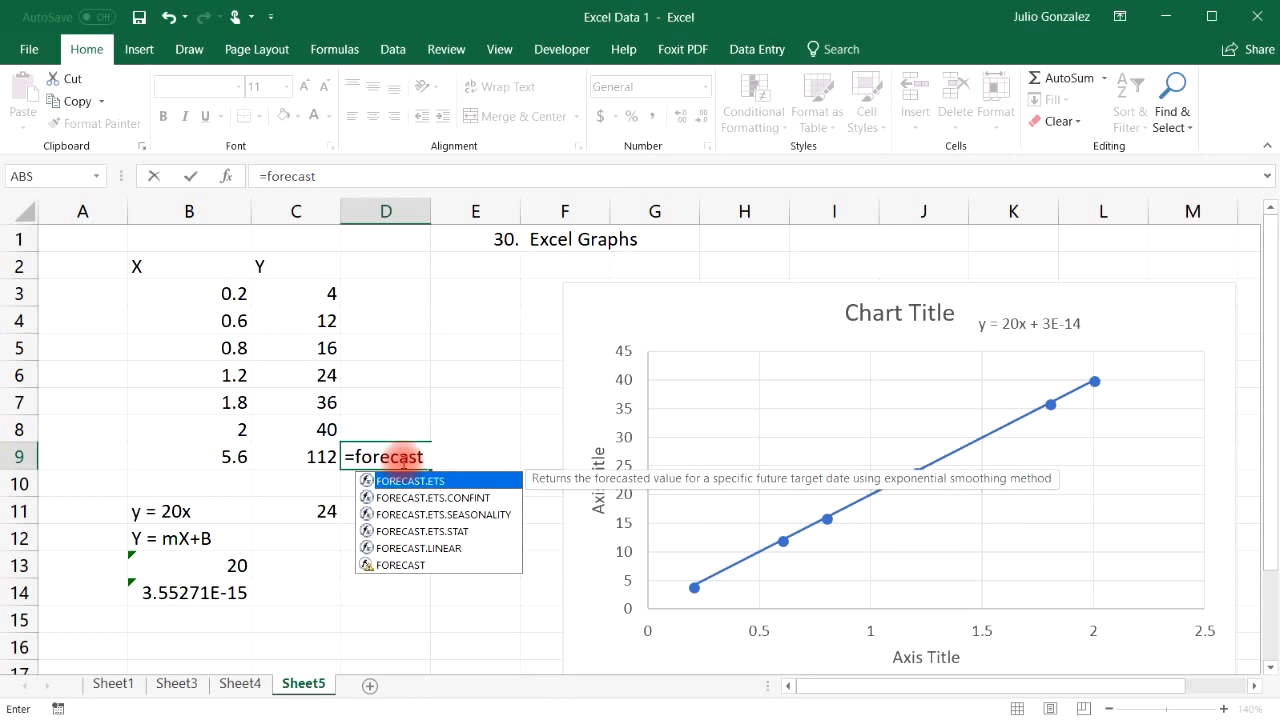
key("BackSpace")
key("BackSpace")
key("BackSpace")
key("BackSpace")
key("BackSpace")
key("BackSpace")
key("BackSpace")
key("BackSpace")
key("BackSpace")
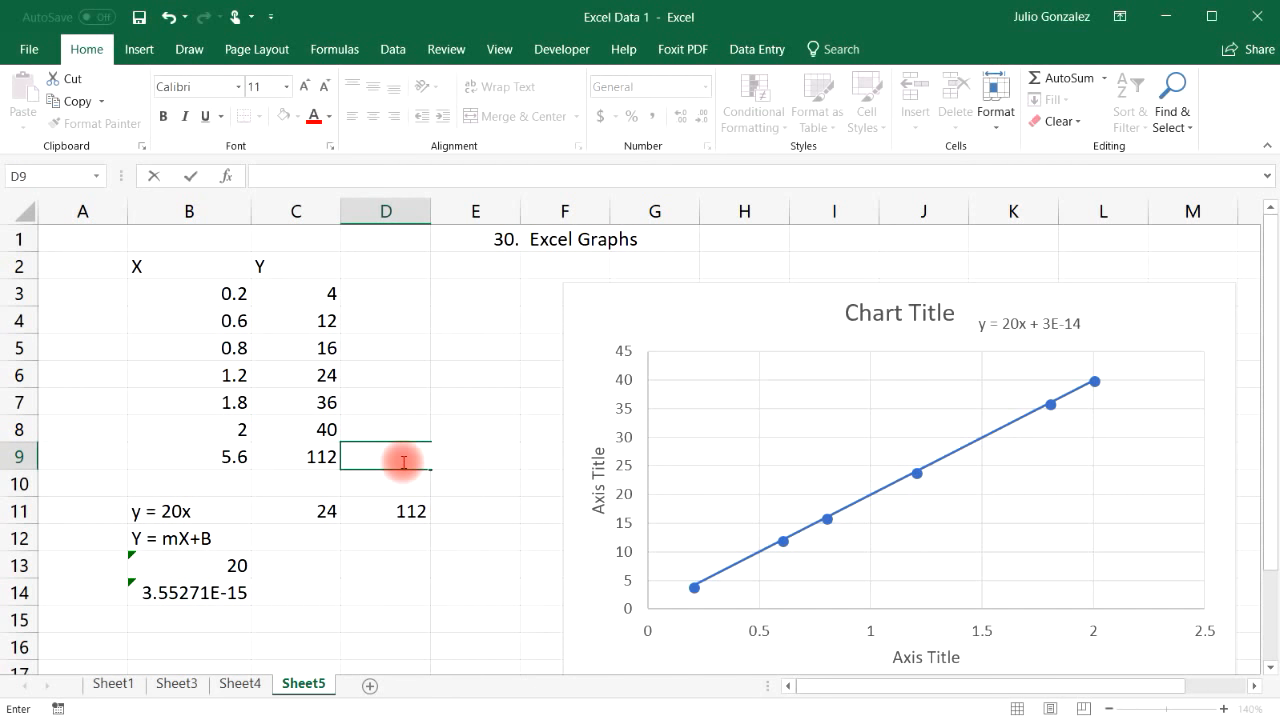
left_click(312, 481)
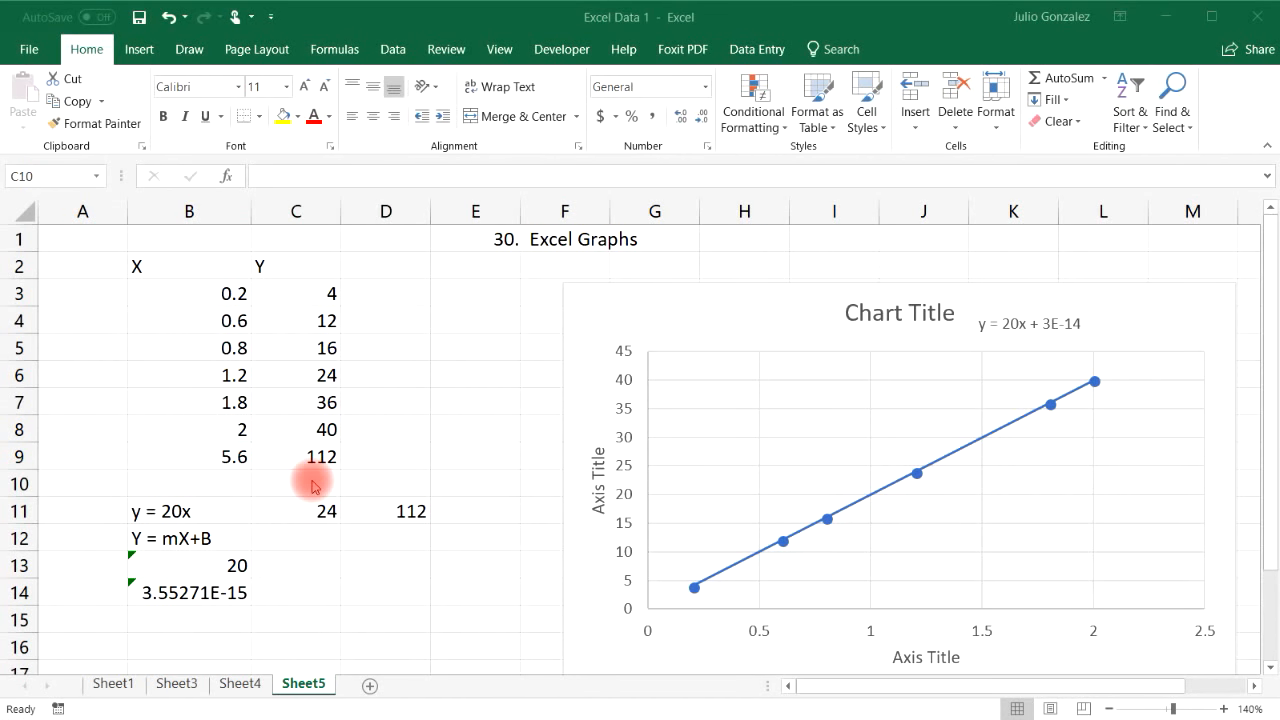
left_click(313, 485)
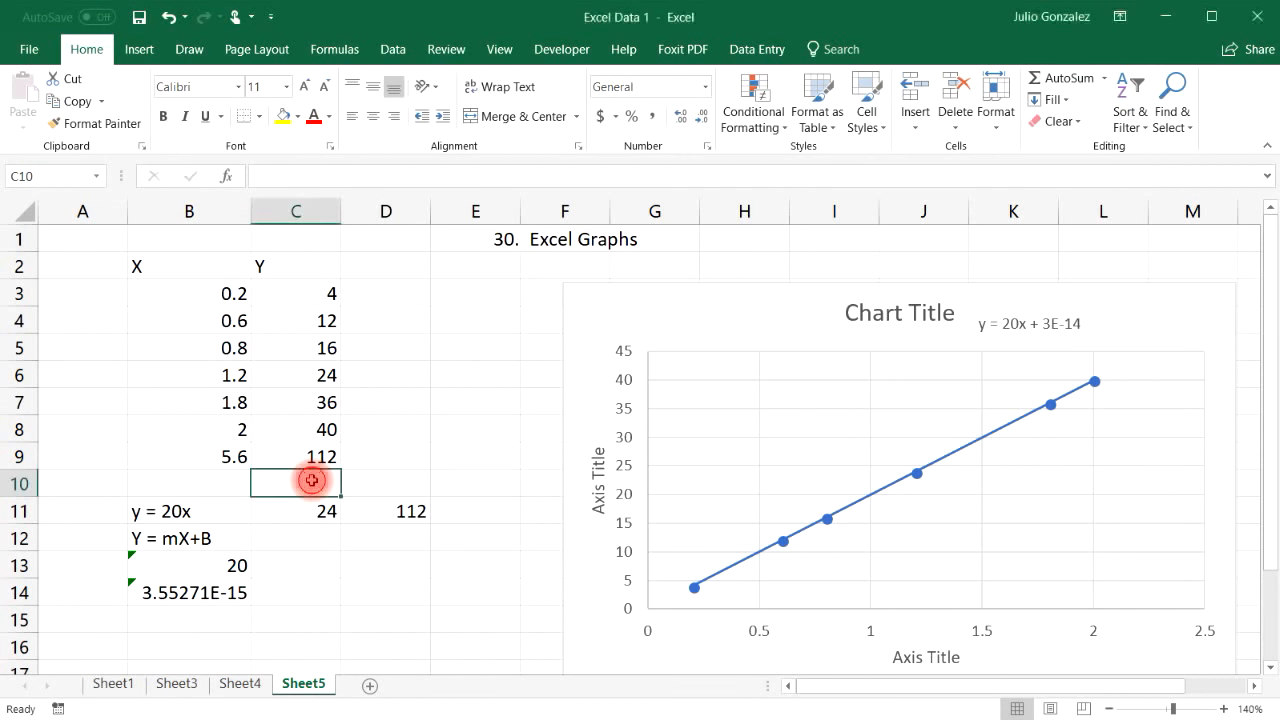